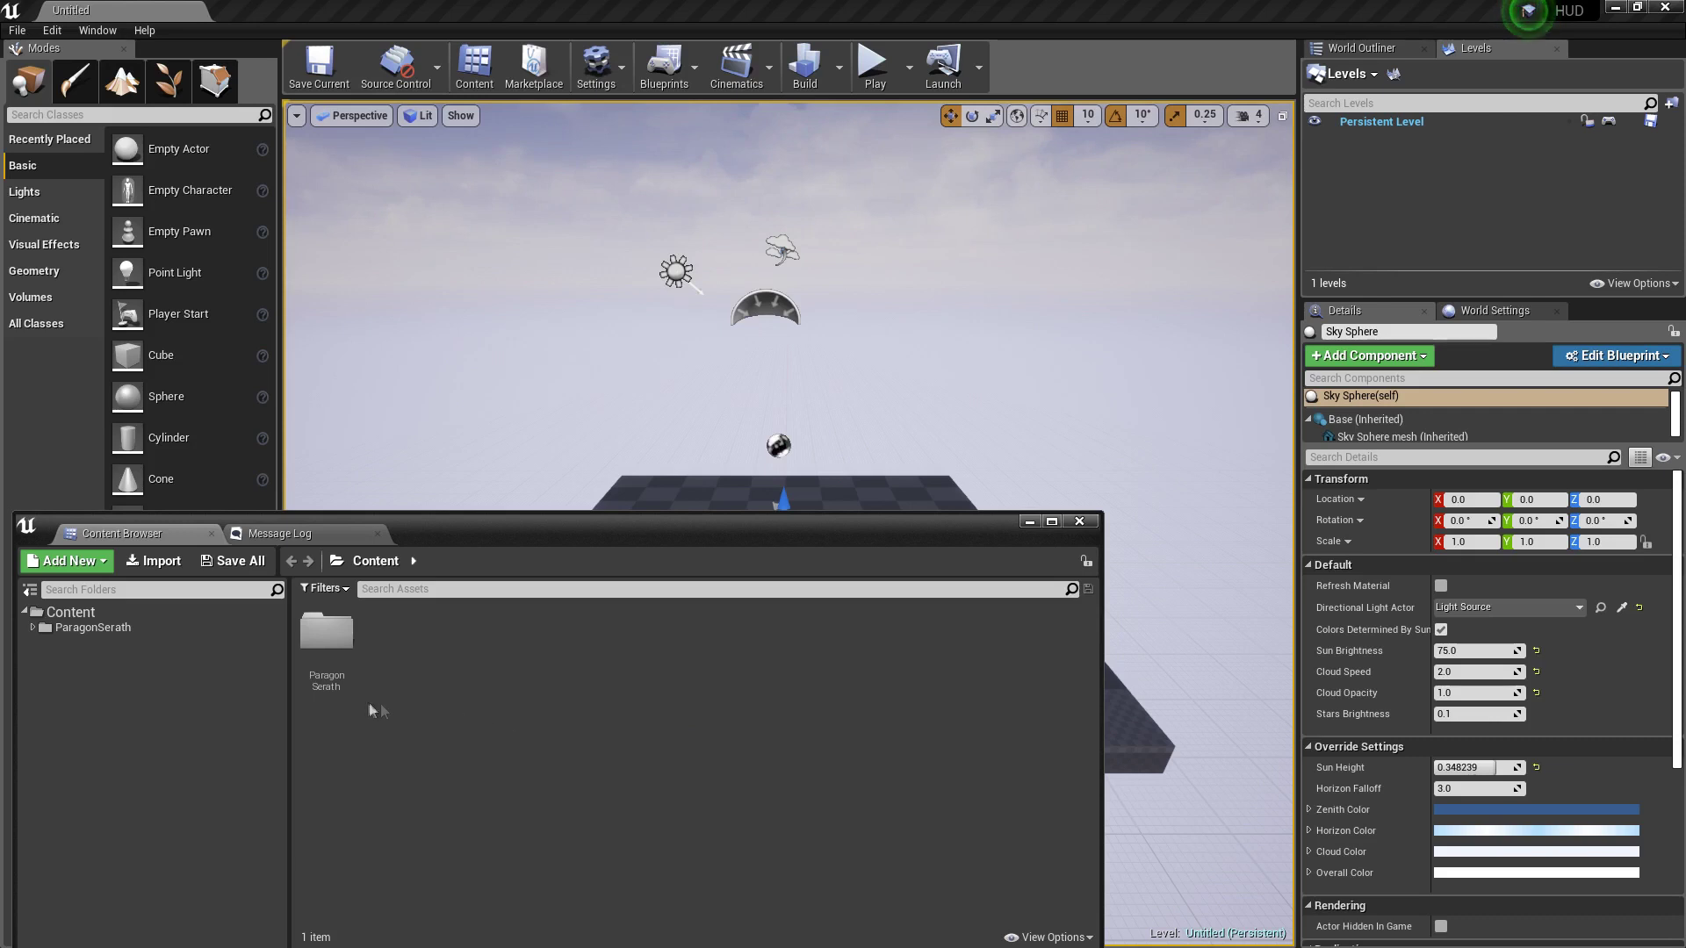
Open ParagonSerath, then inspect World Settings' Selected GameMode, cancelling the Create New GameMode dialog.
left_click(132, 631)
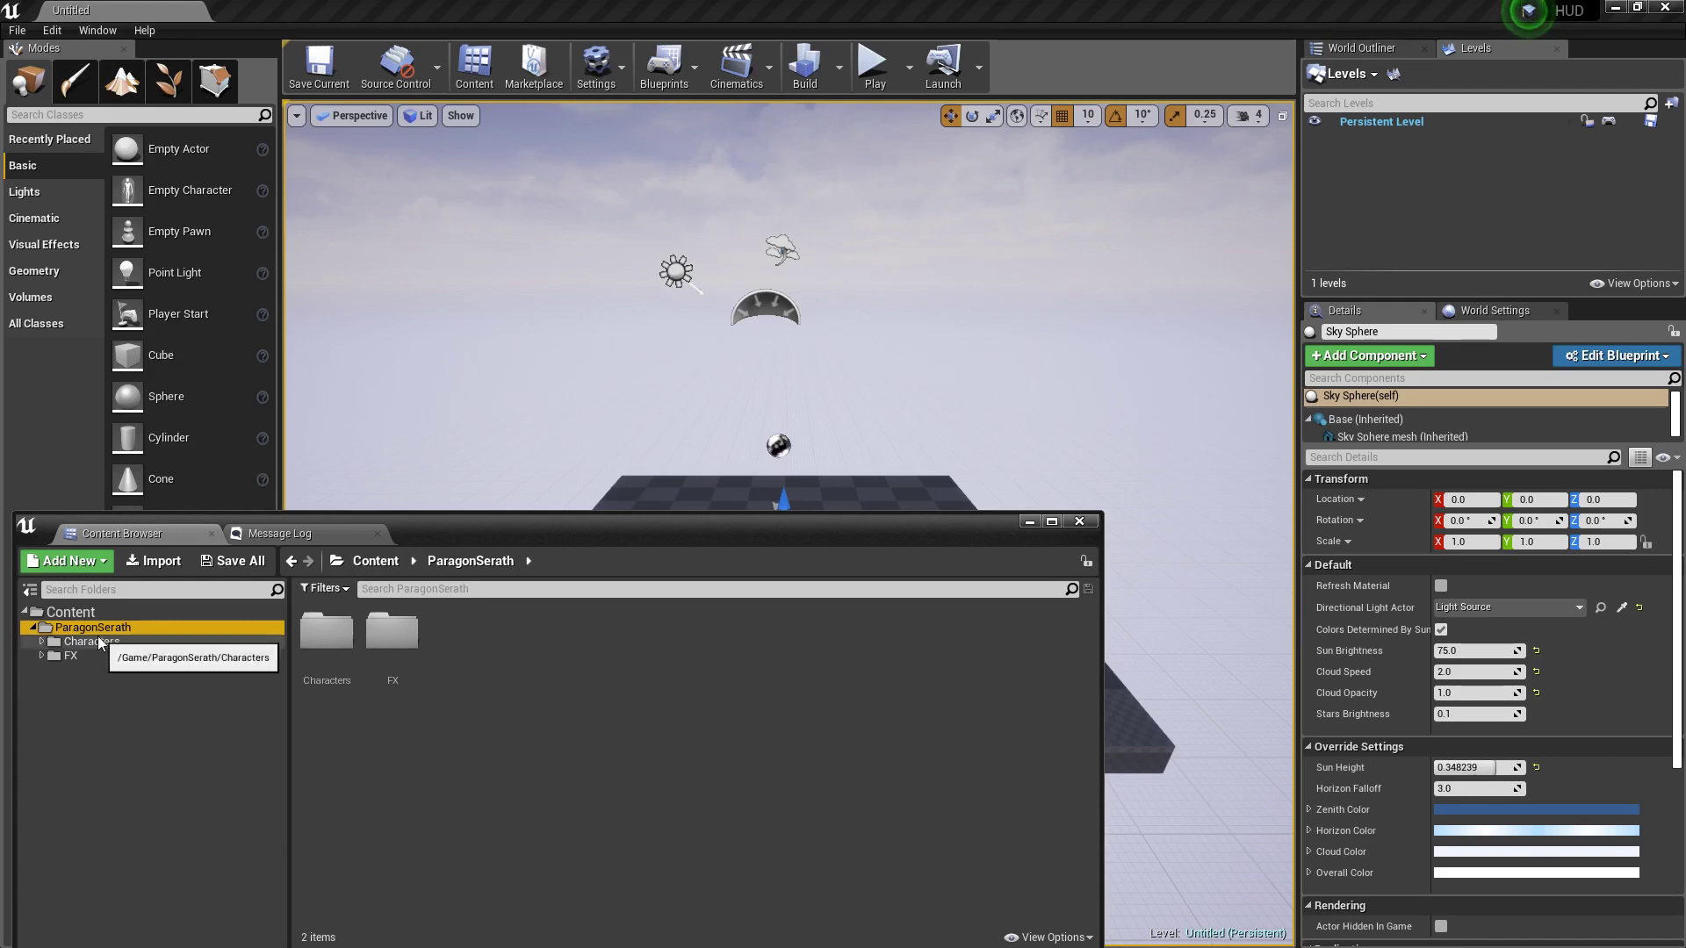
right_click_drag(808, 518, 808, 562)
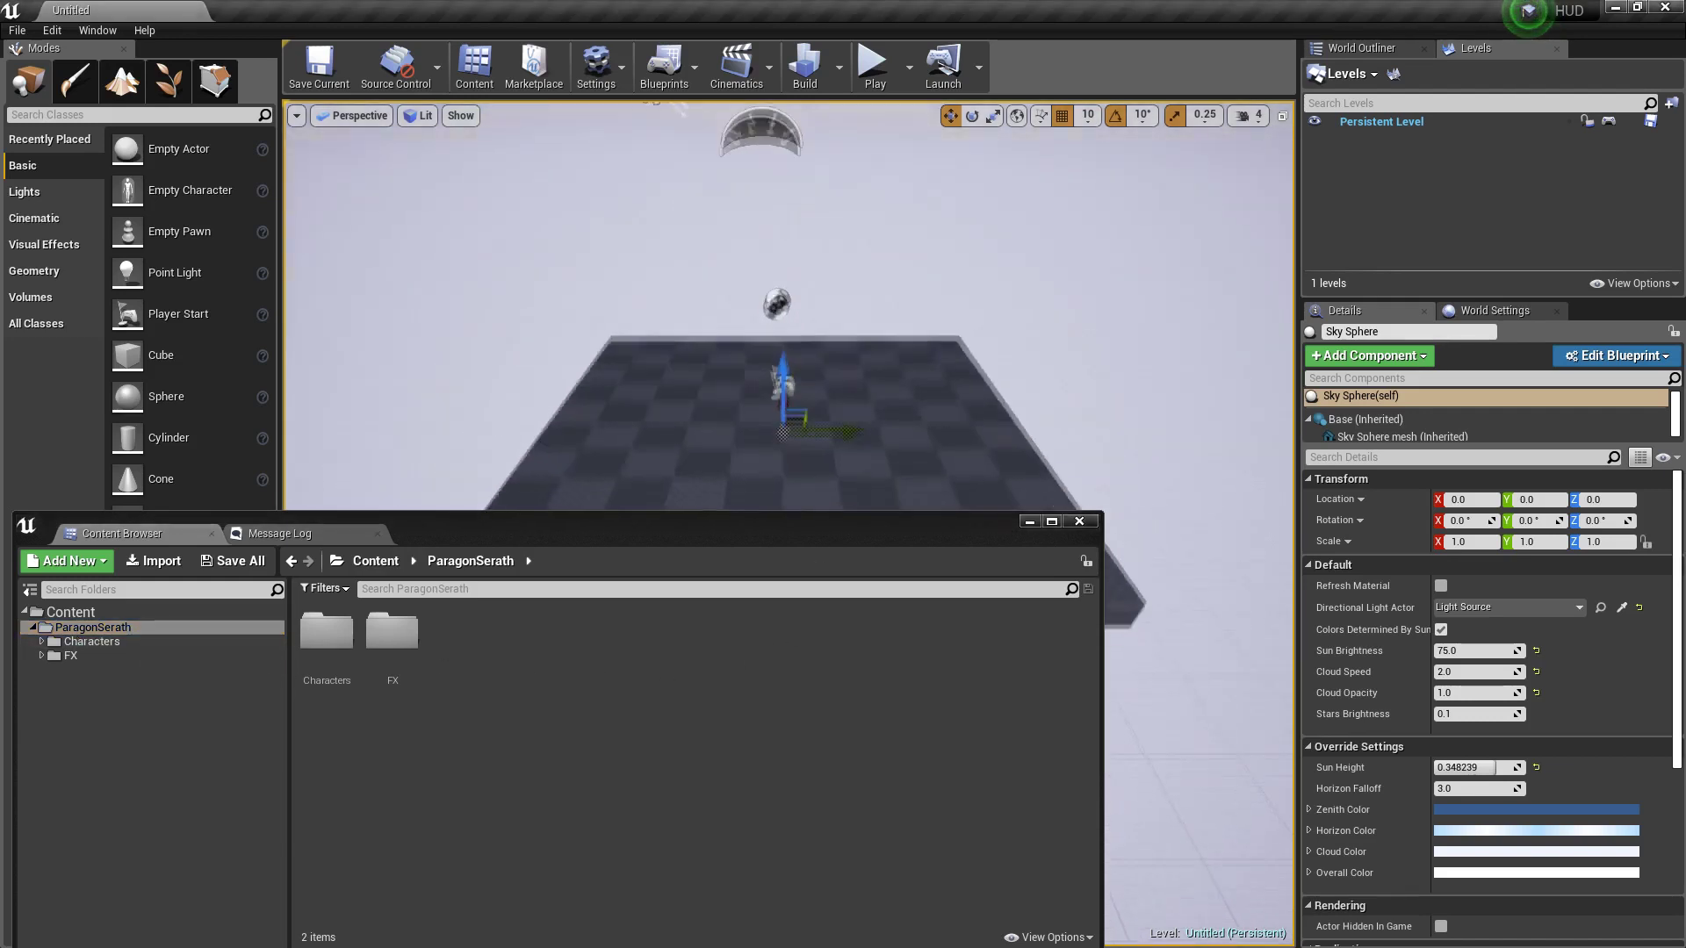
left_click(1495, 311)
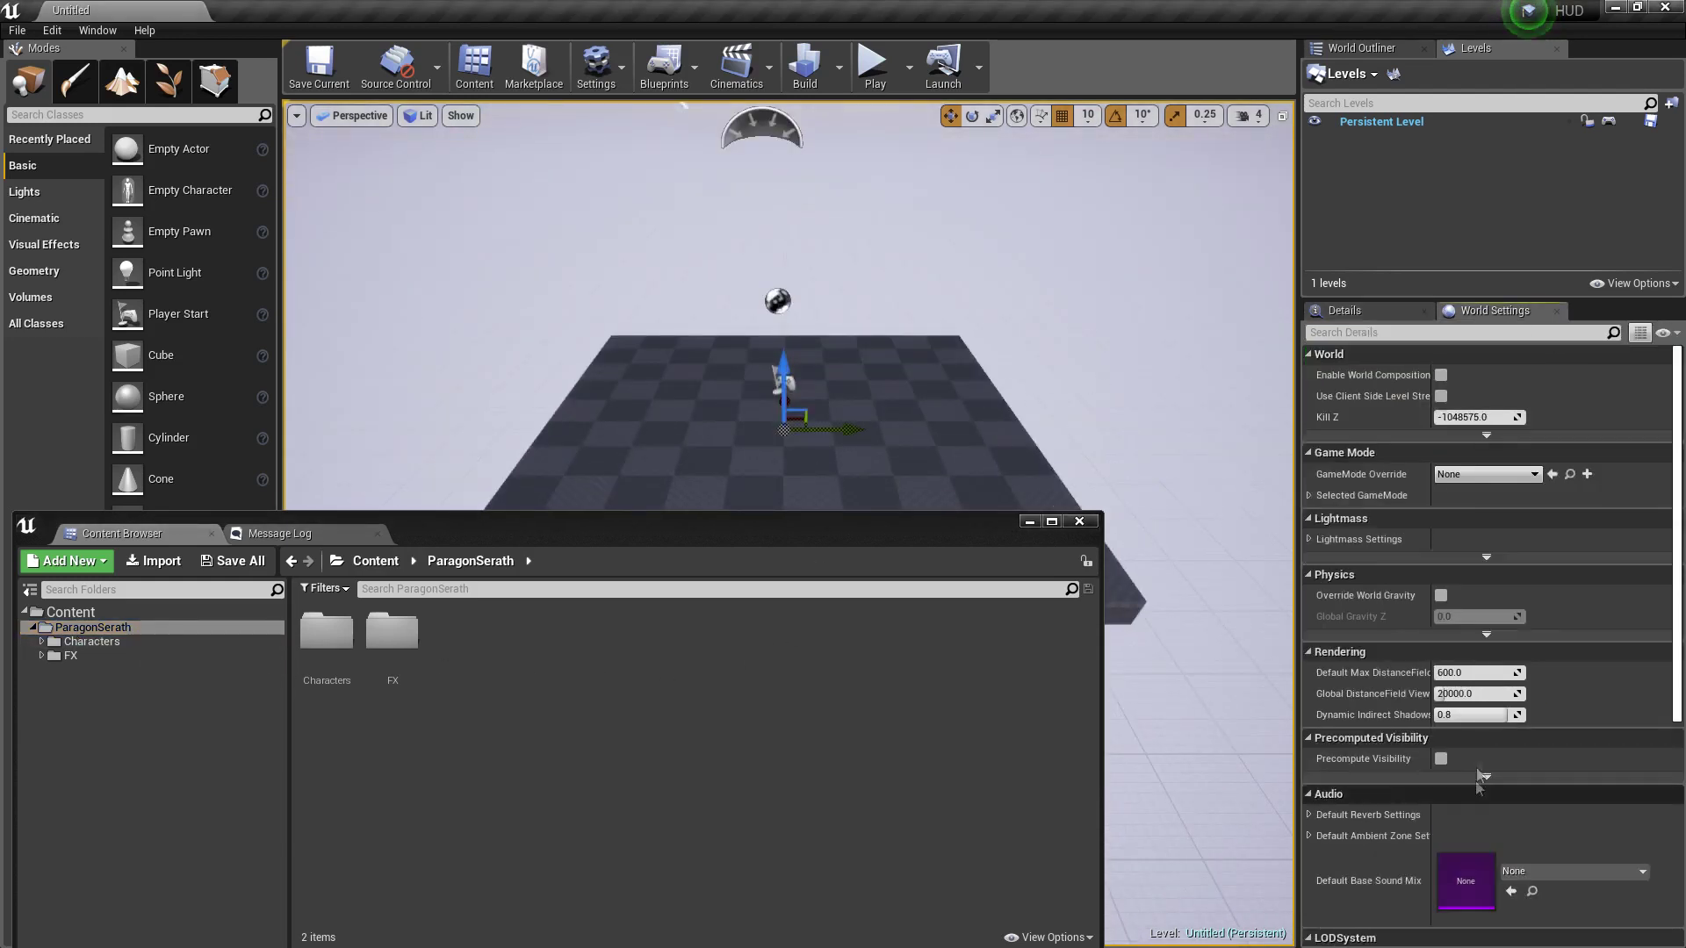
left_click(1350, 496)
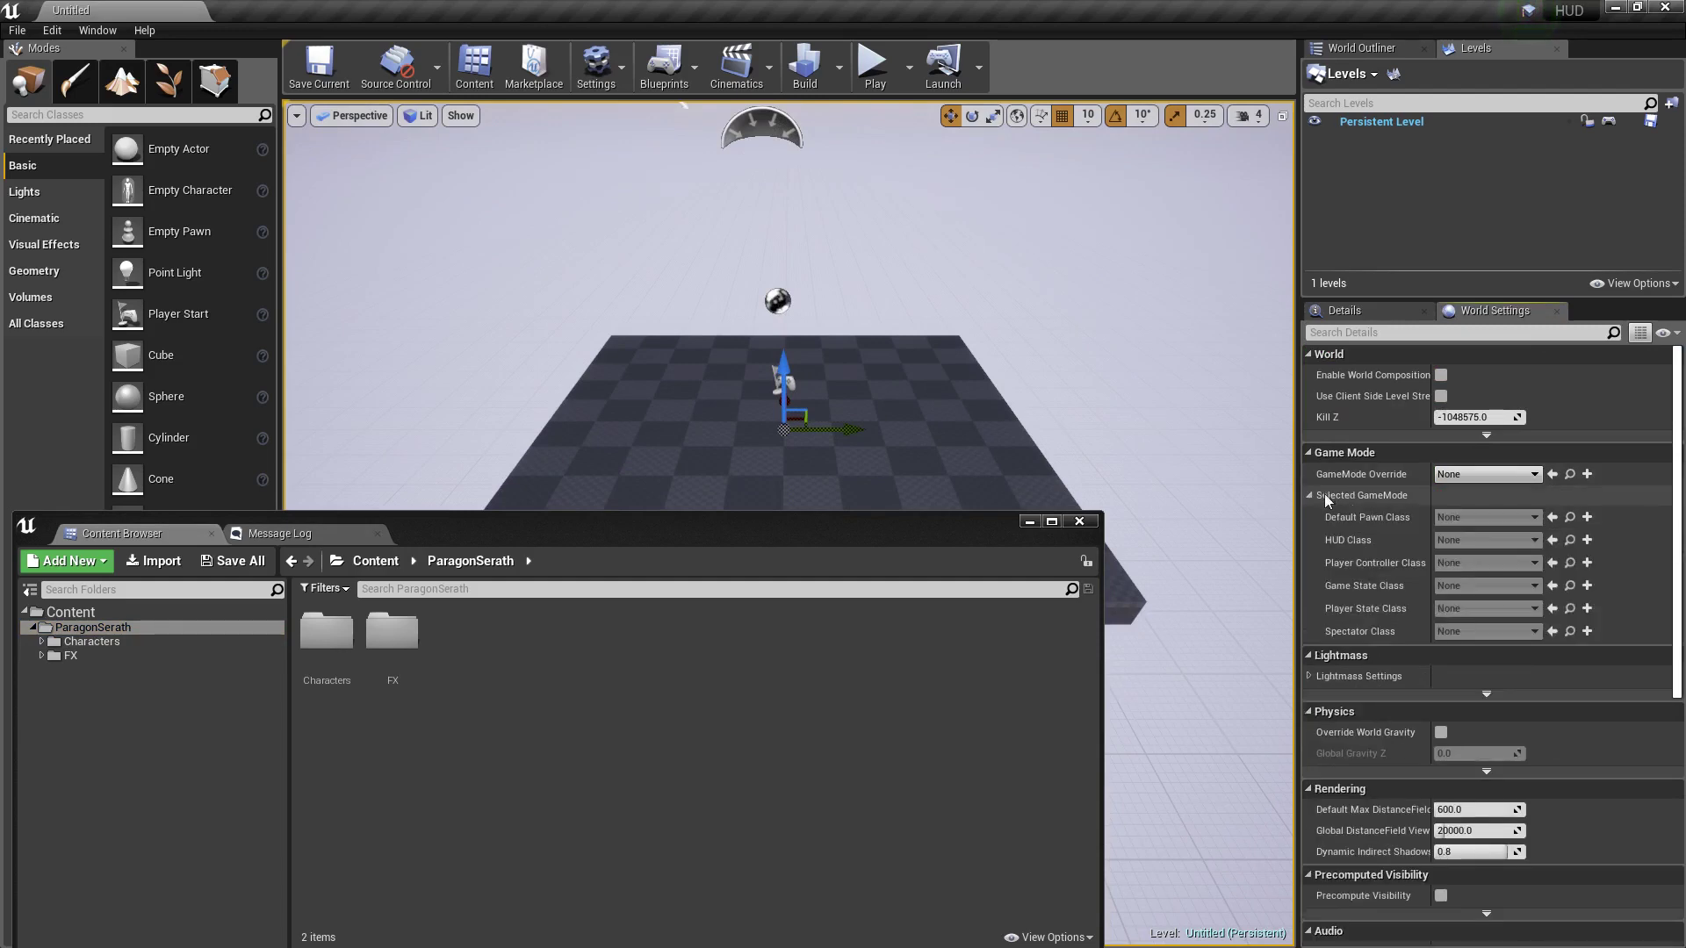
left_click(1484, 496)
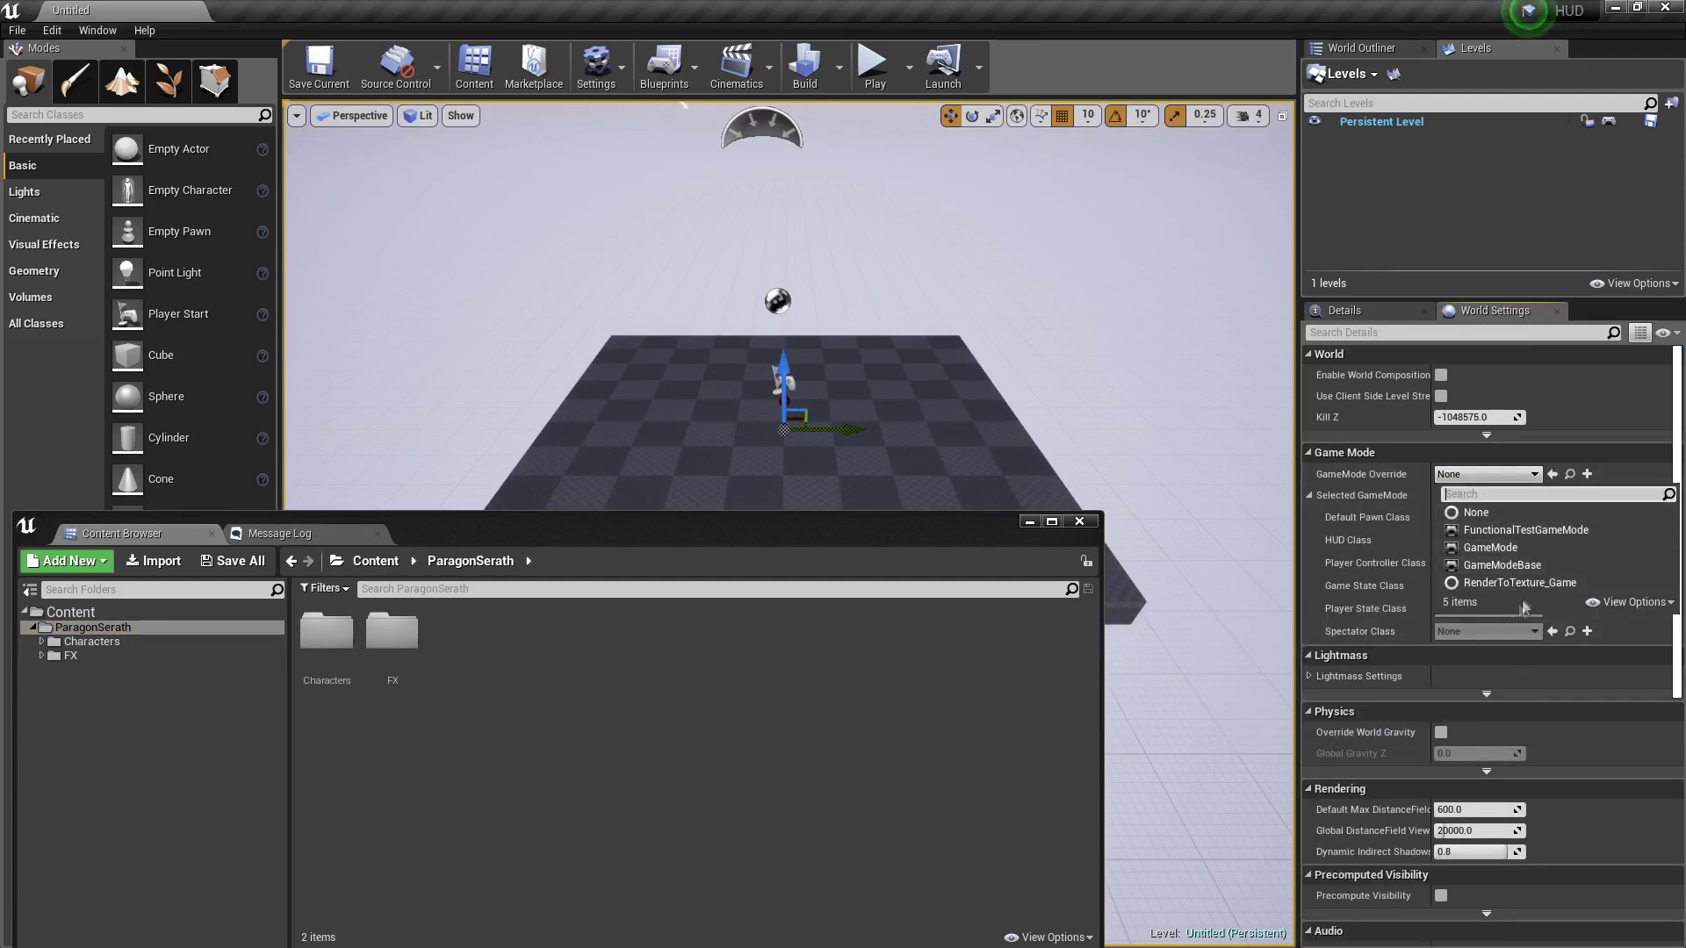
left_click(1588, 475)
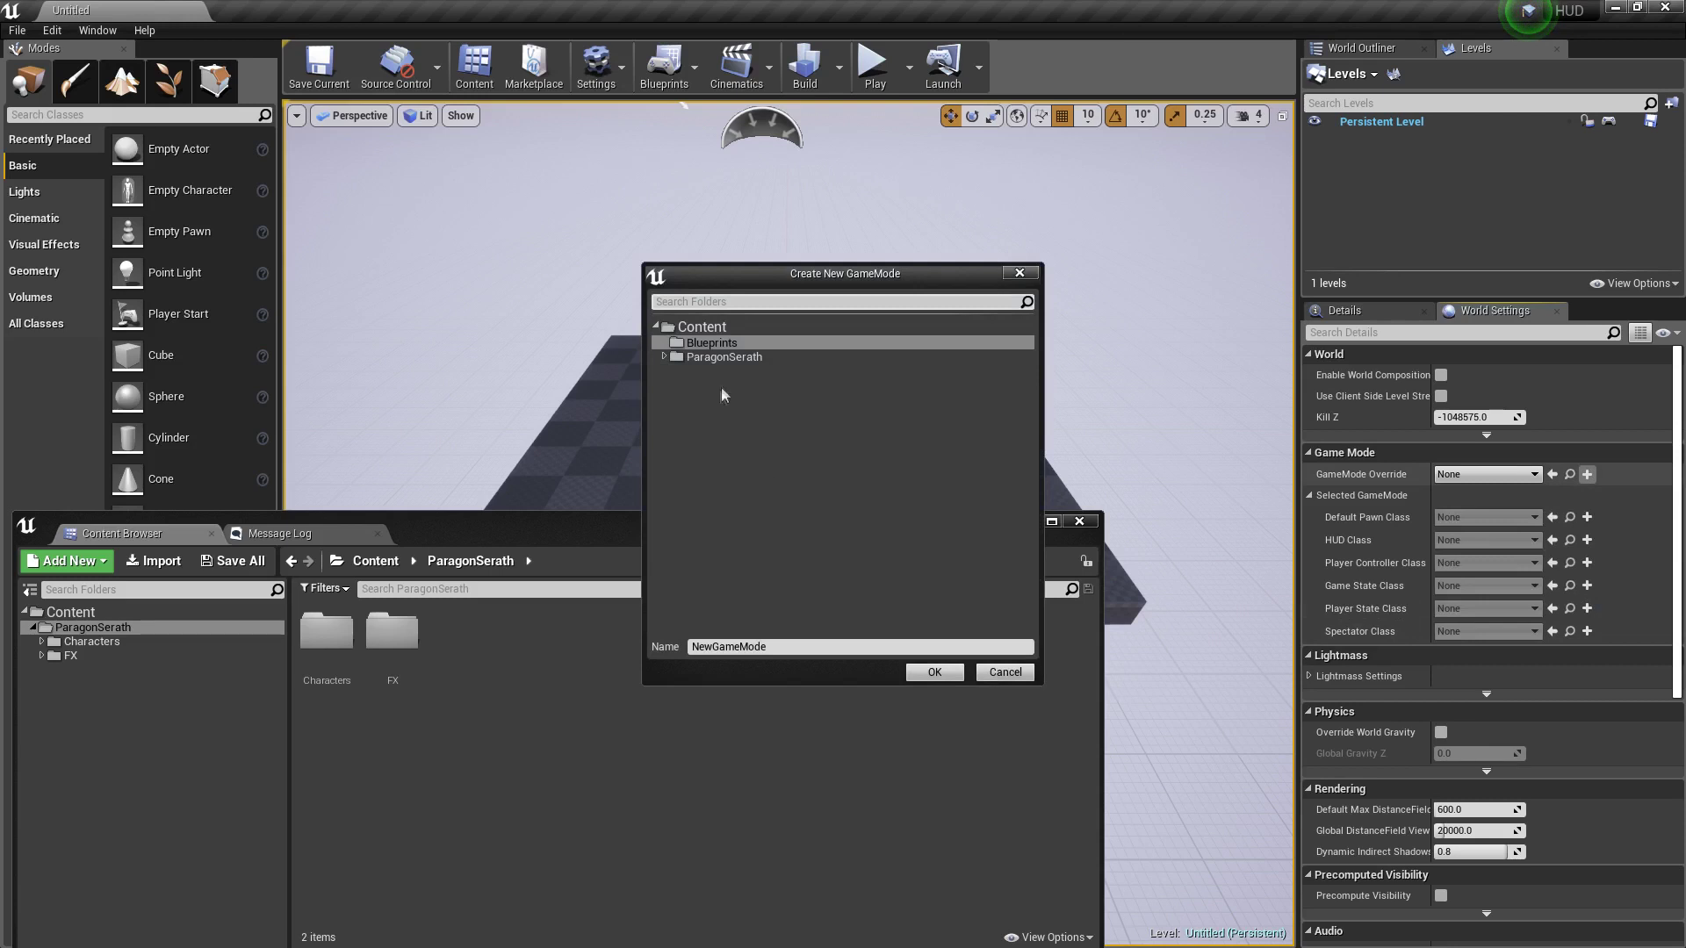
left_click(1004, 673)
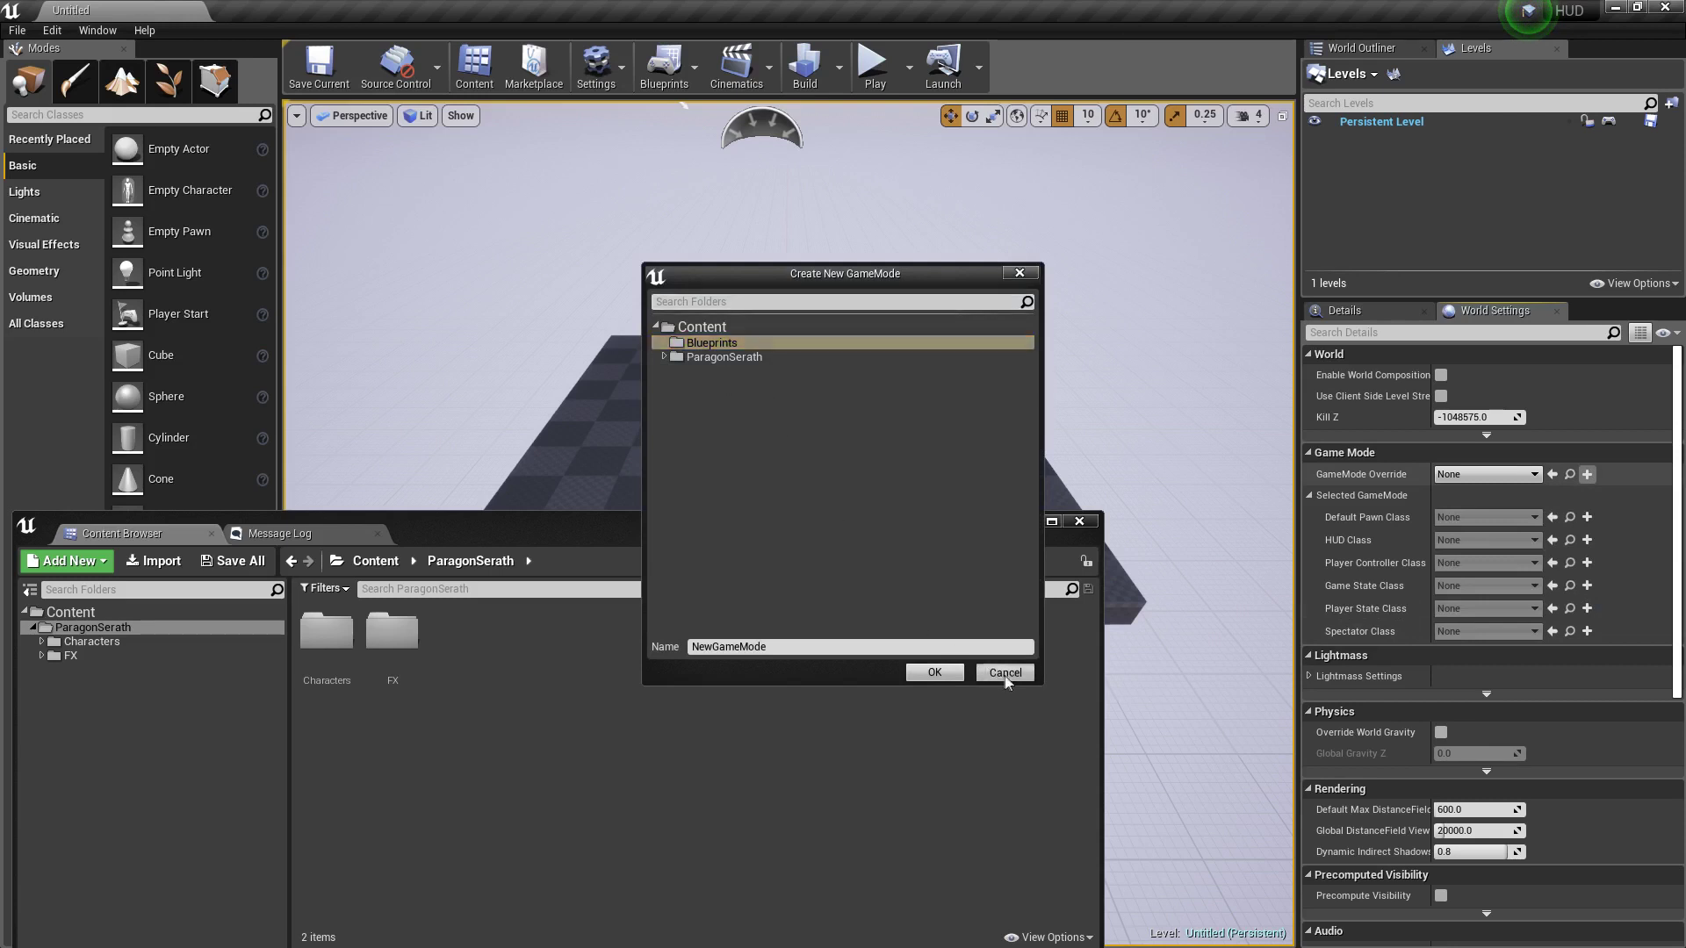
Create a stray new folder inside ParagonSerath, then delete it again.
right_click(167, 728)
left_click(246, 366)
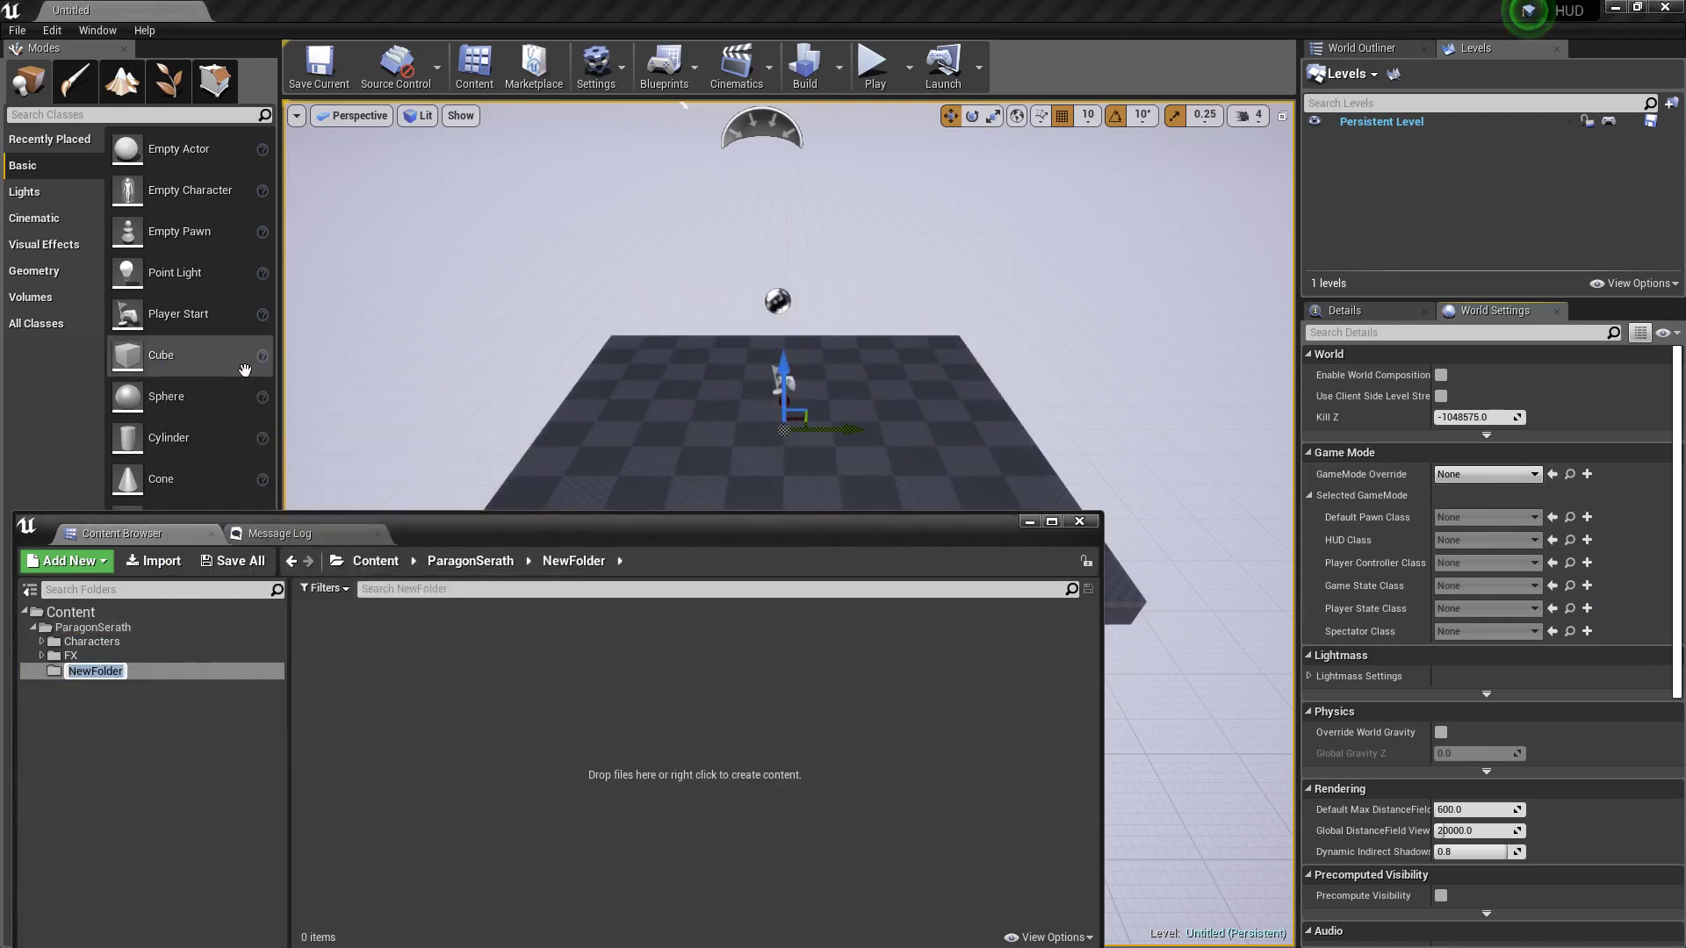
key("Return")
key("Delete")
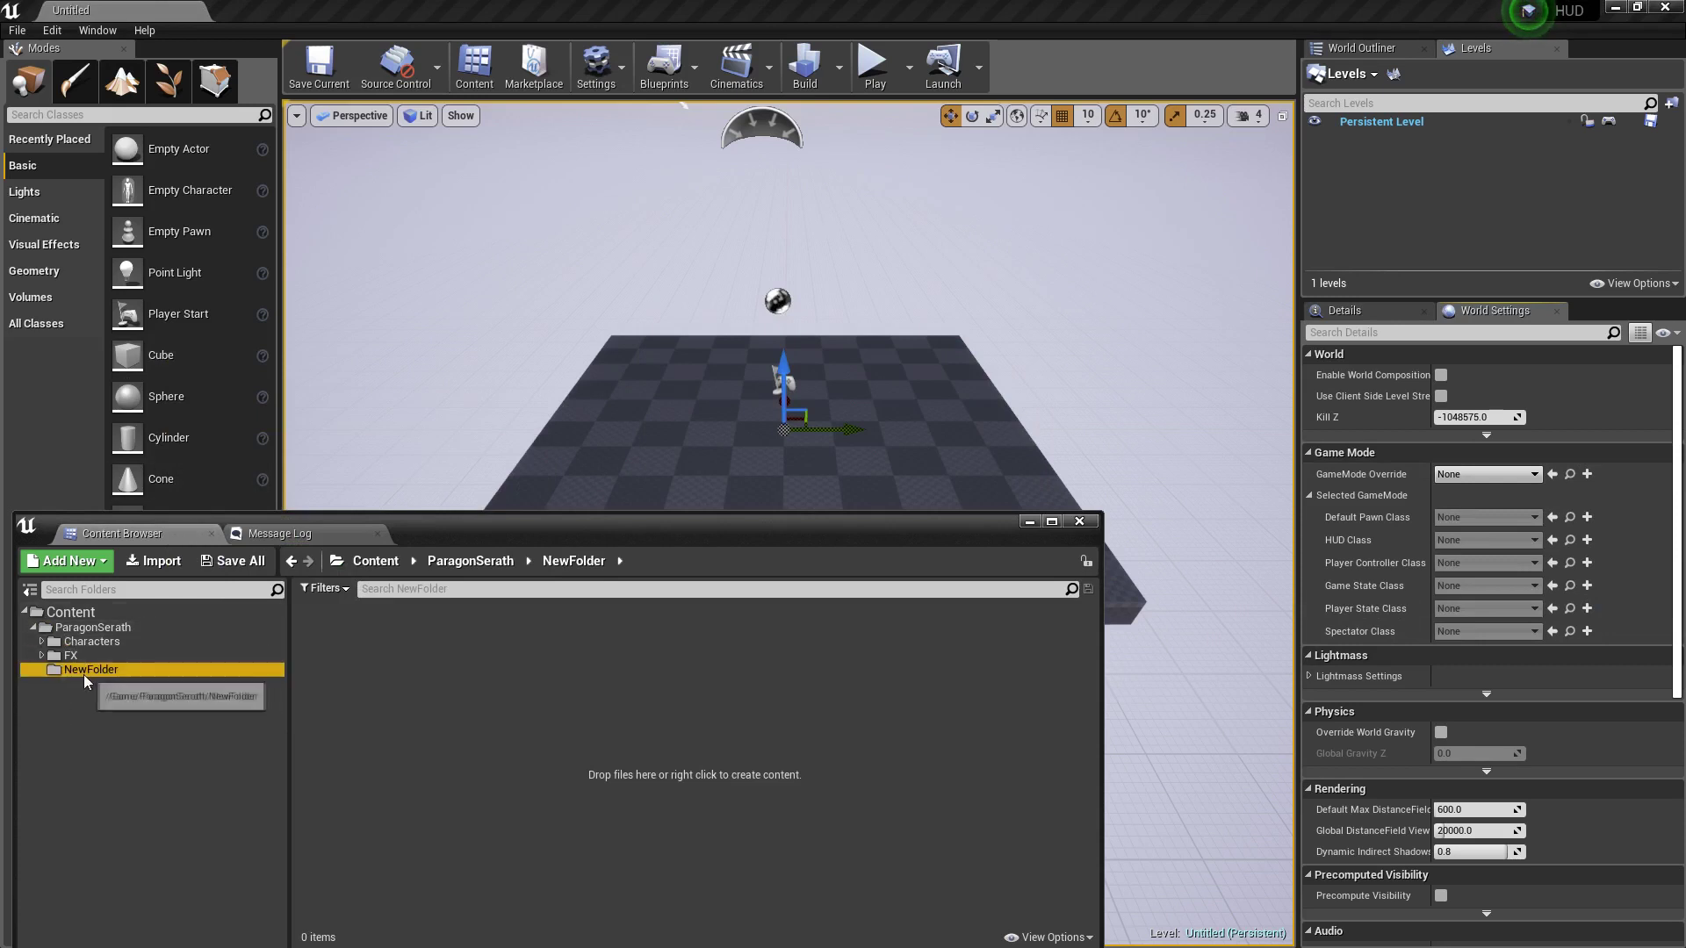
left_click(201, 699)
Create a new folder under Content named HUD_Proyect.
left_click(78, 618)
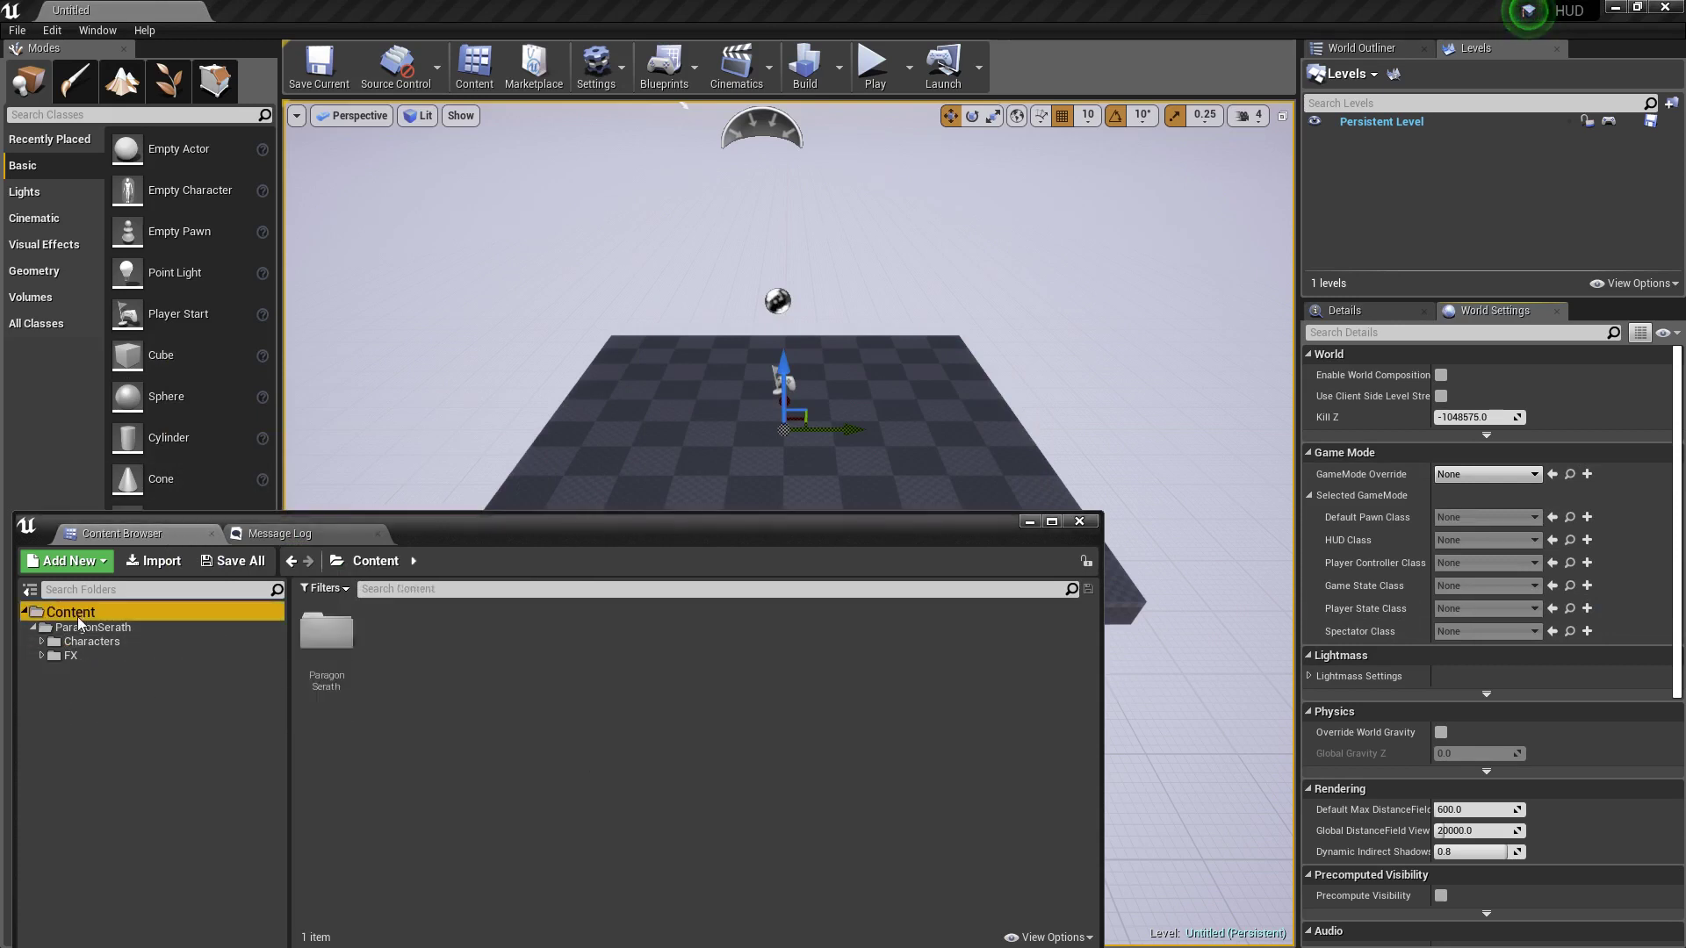
right_click(79, 619)
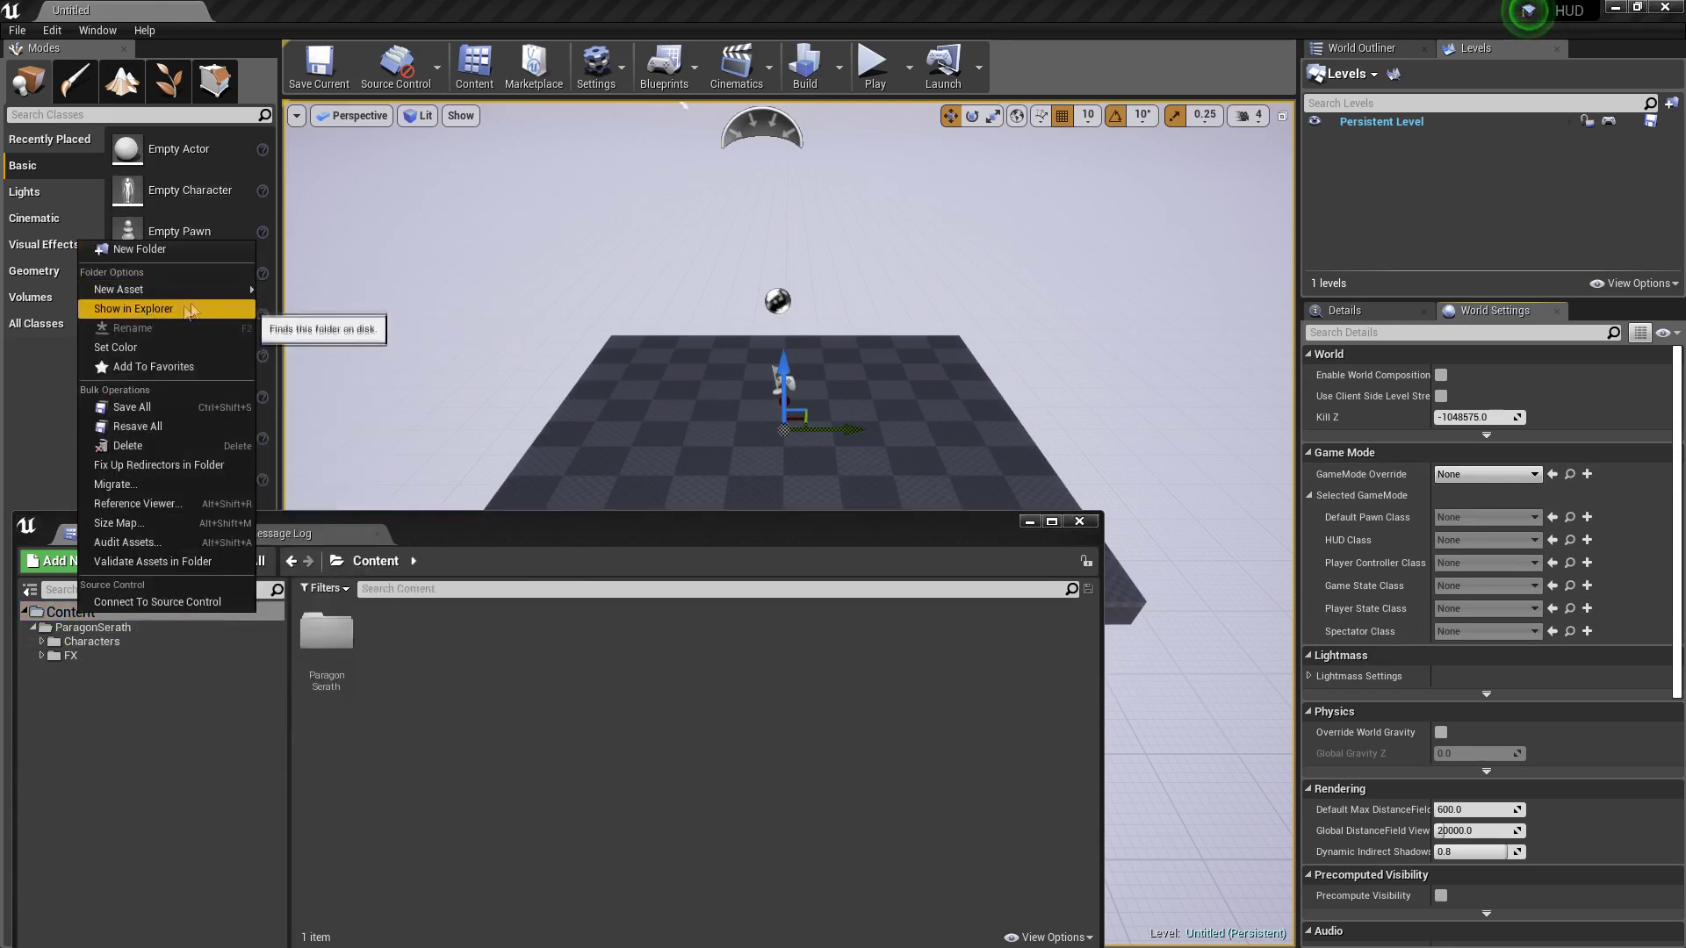
mouse_move(209, 288)
left_click(213, 250)
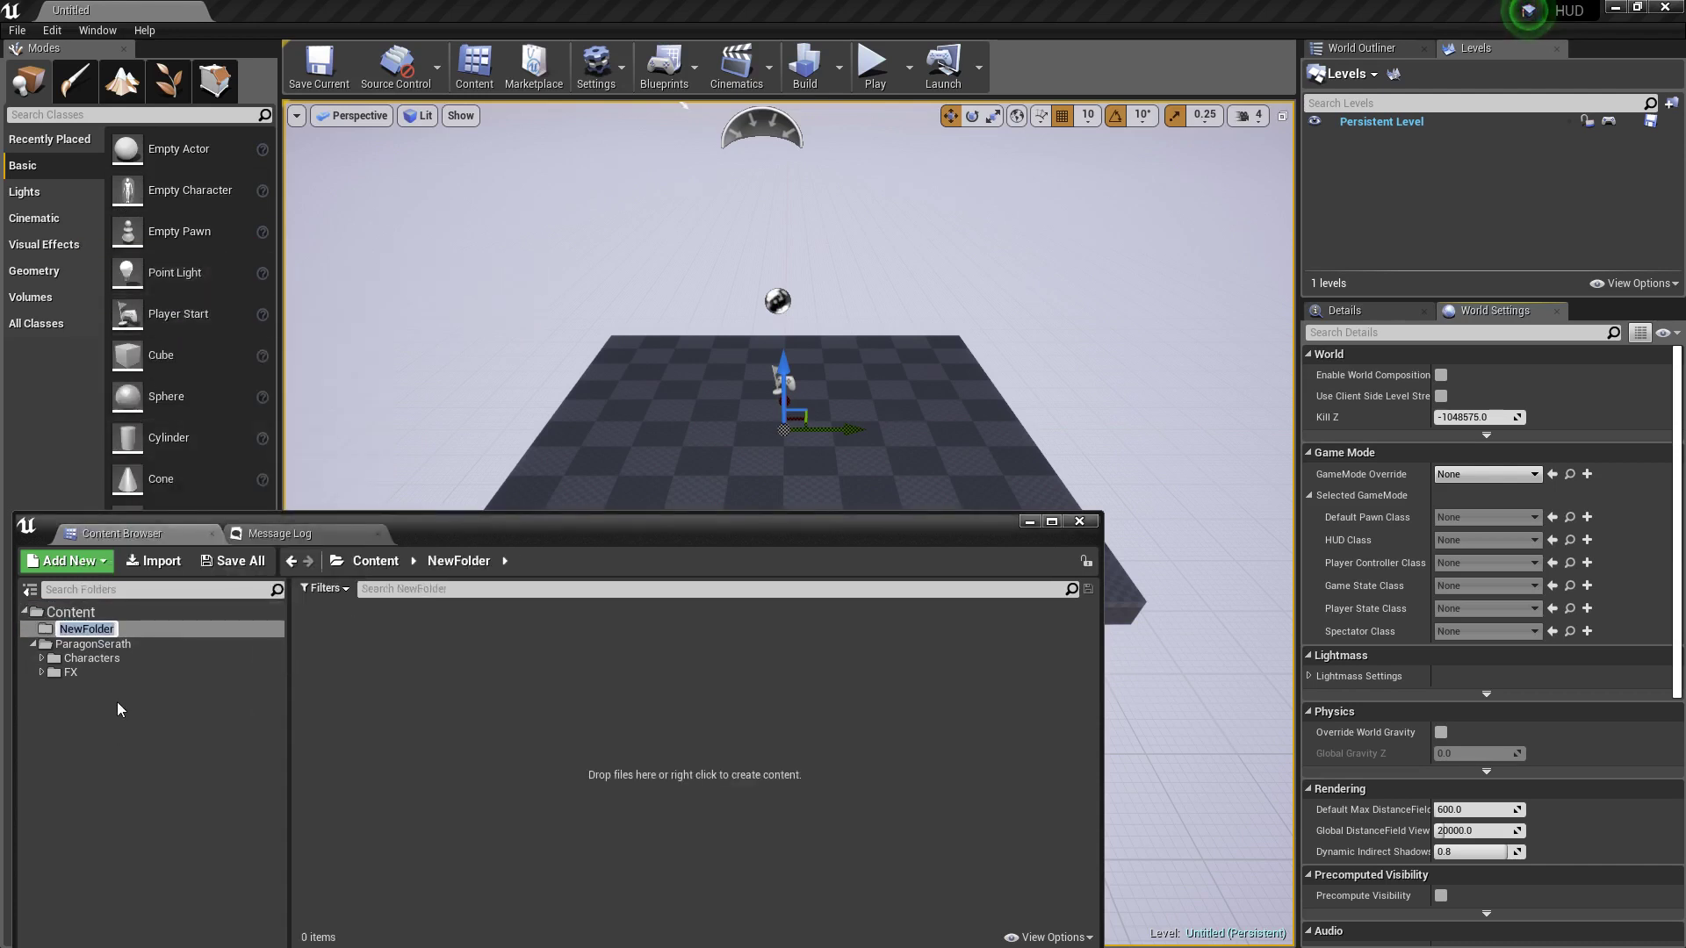
type("UI")
type("_")
key("BackSpace")
key("BackSpace")
key("BackSpace")
type("S")
key("BackSpace")
type("HUD_Proyect")
key("Return")
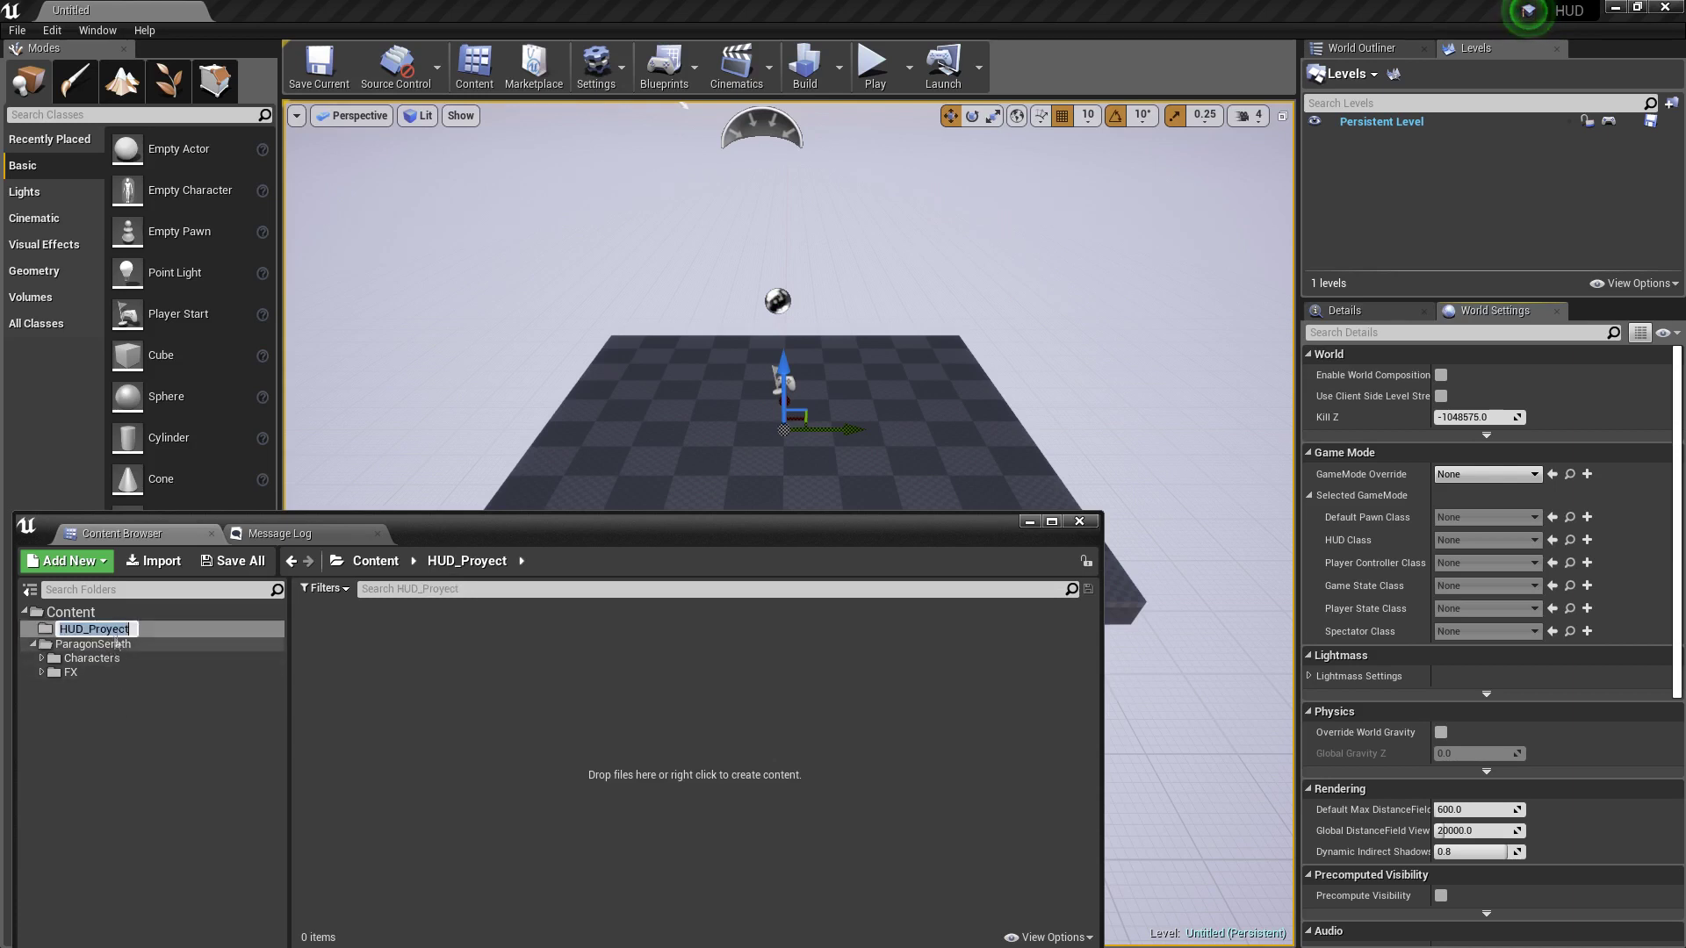
Rename the folder to HUD_Project.
left_click(152, 623)
type("HUD_Project")
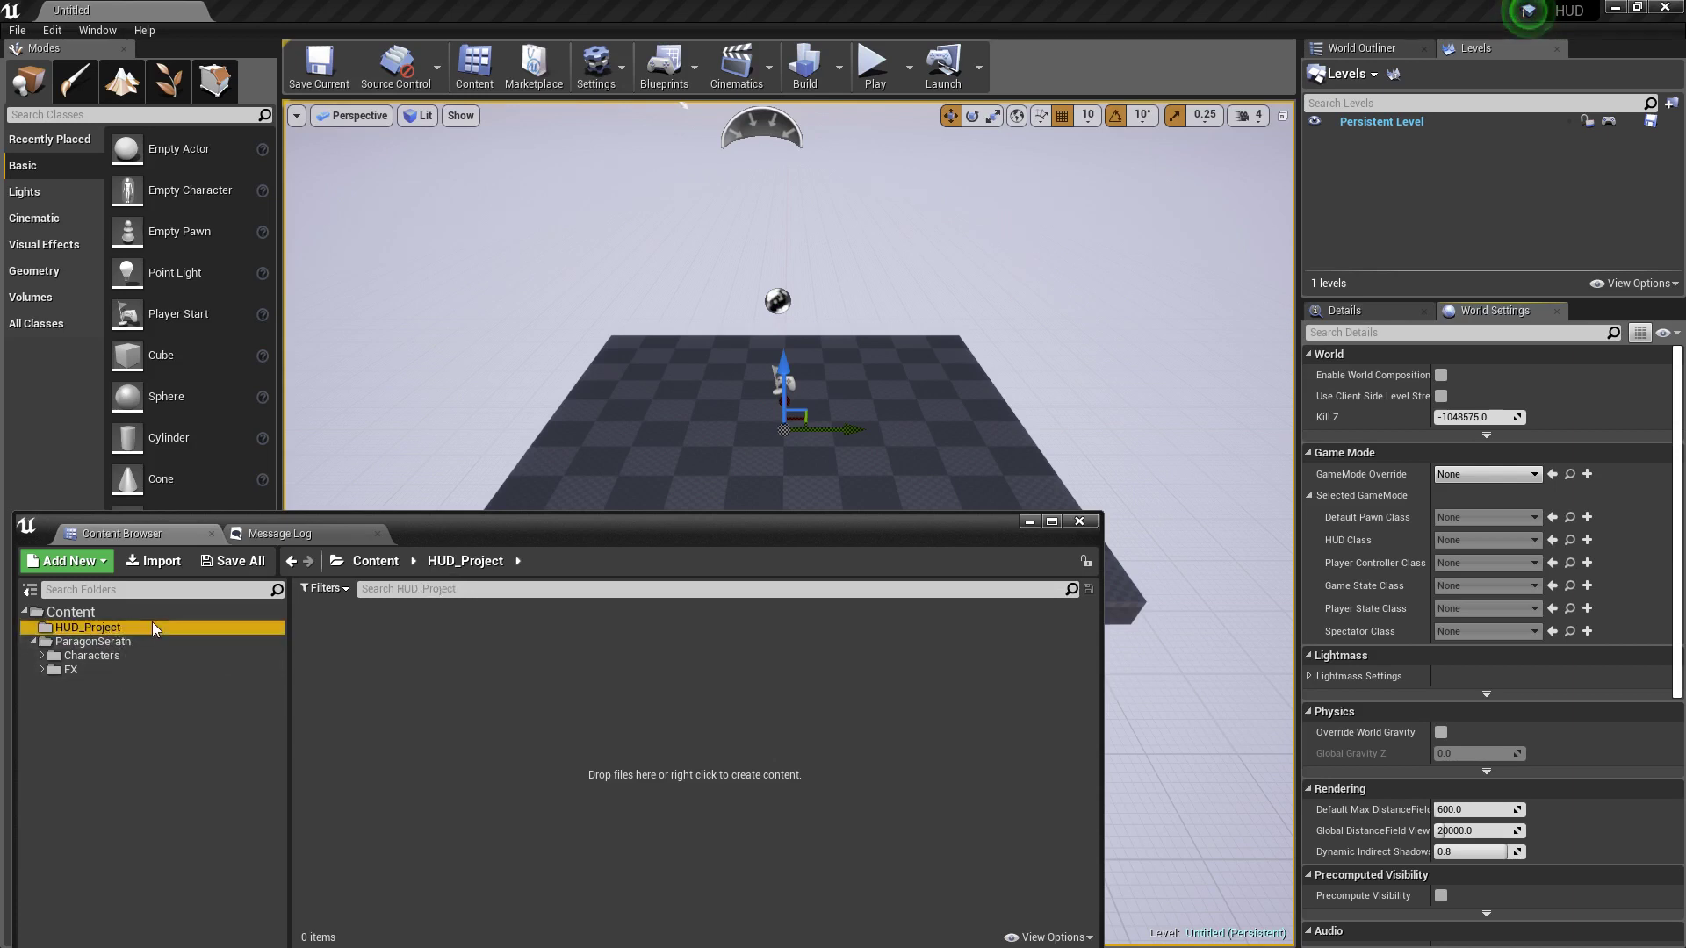
key("Return")
Create a Blueprints subfolder inside HUD_Project and open it.
right_click(341, 668)
left_click(427, 140)
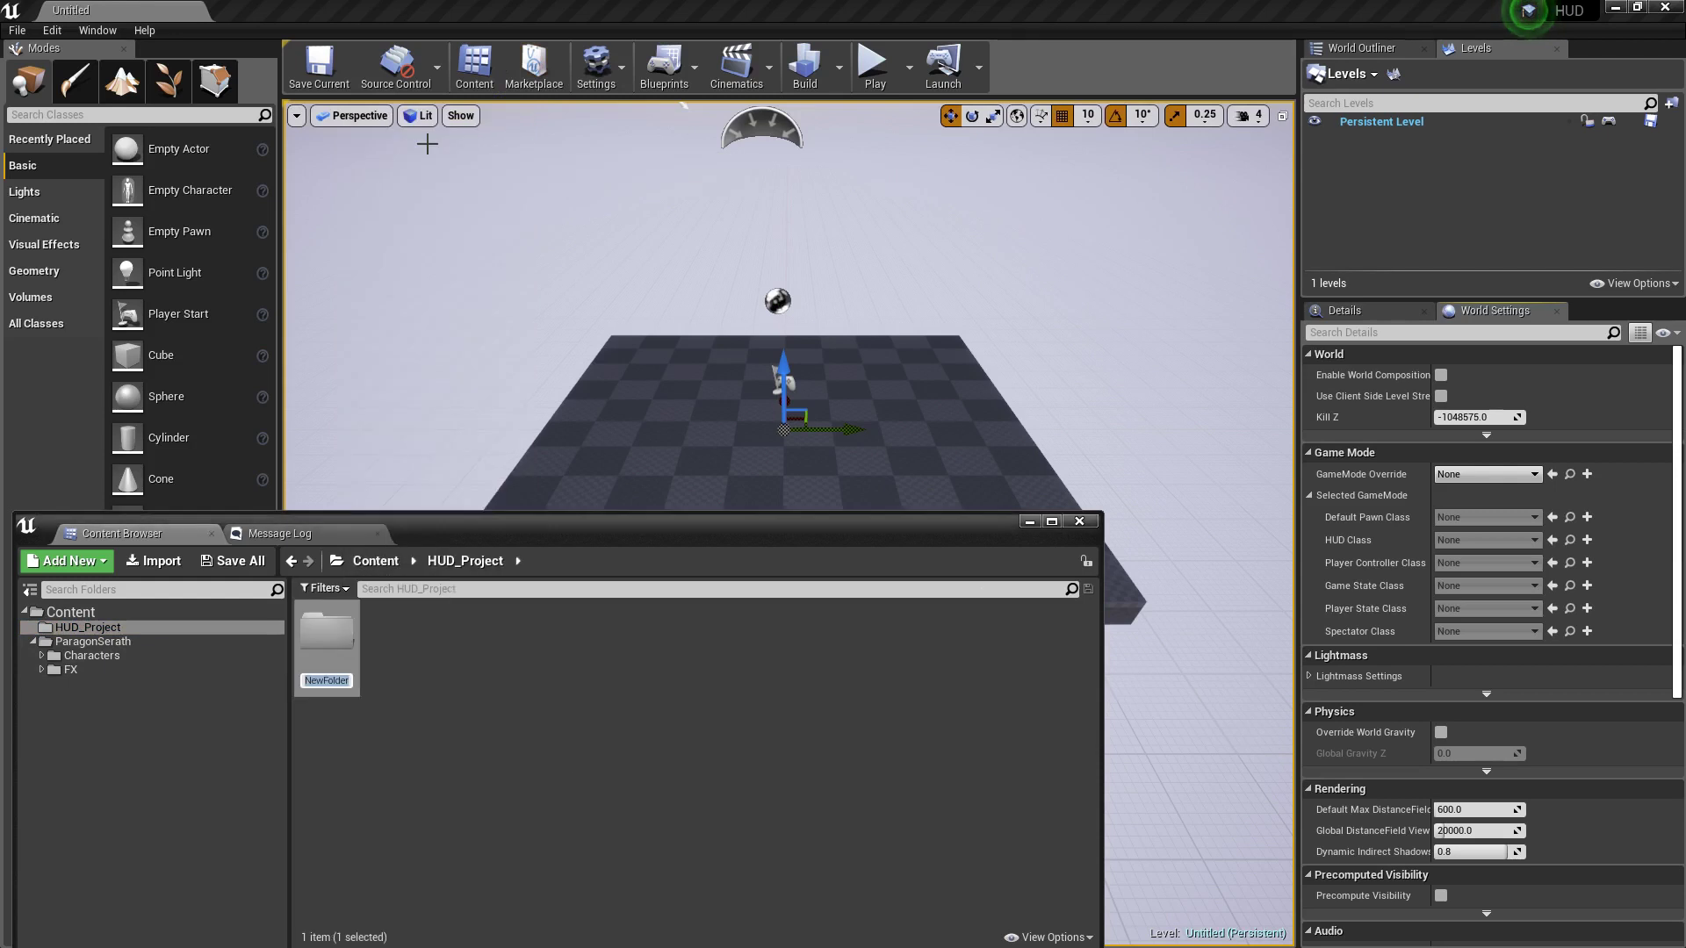
type("Blueprints")
key("Return")
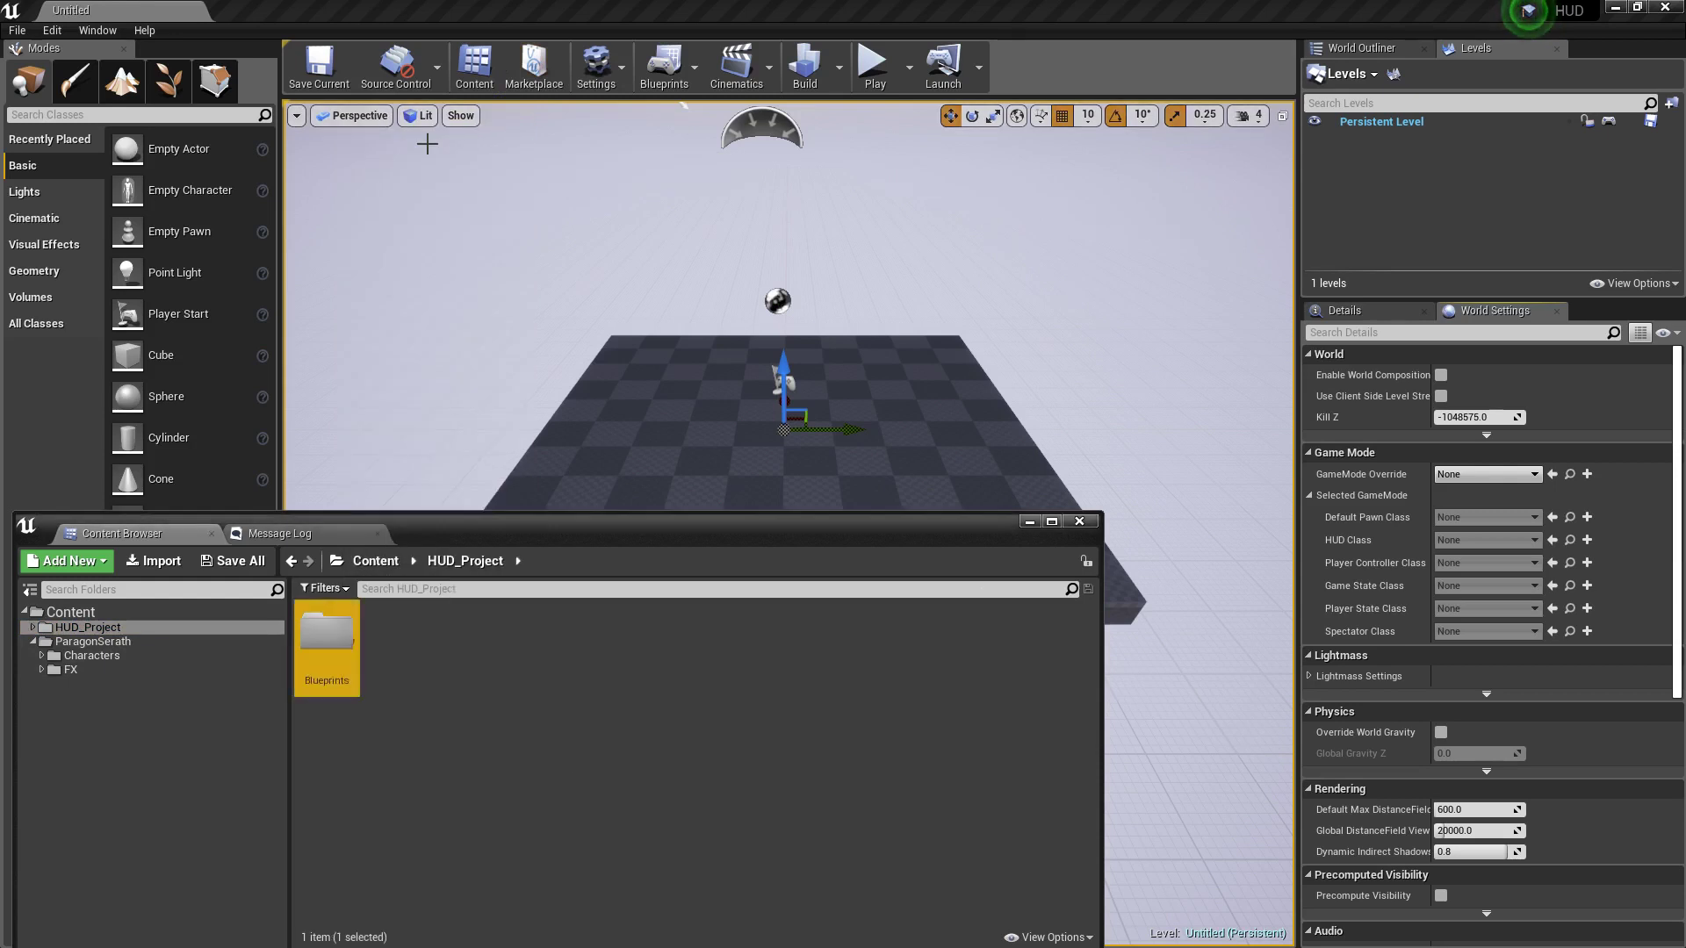
double_click(330, 654)
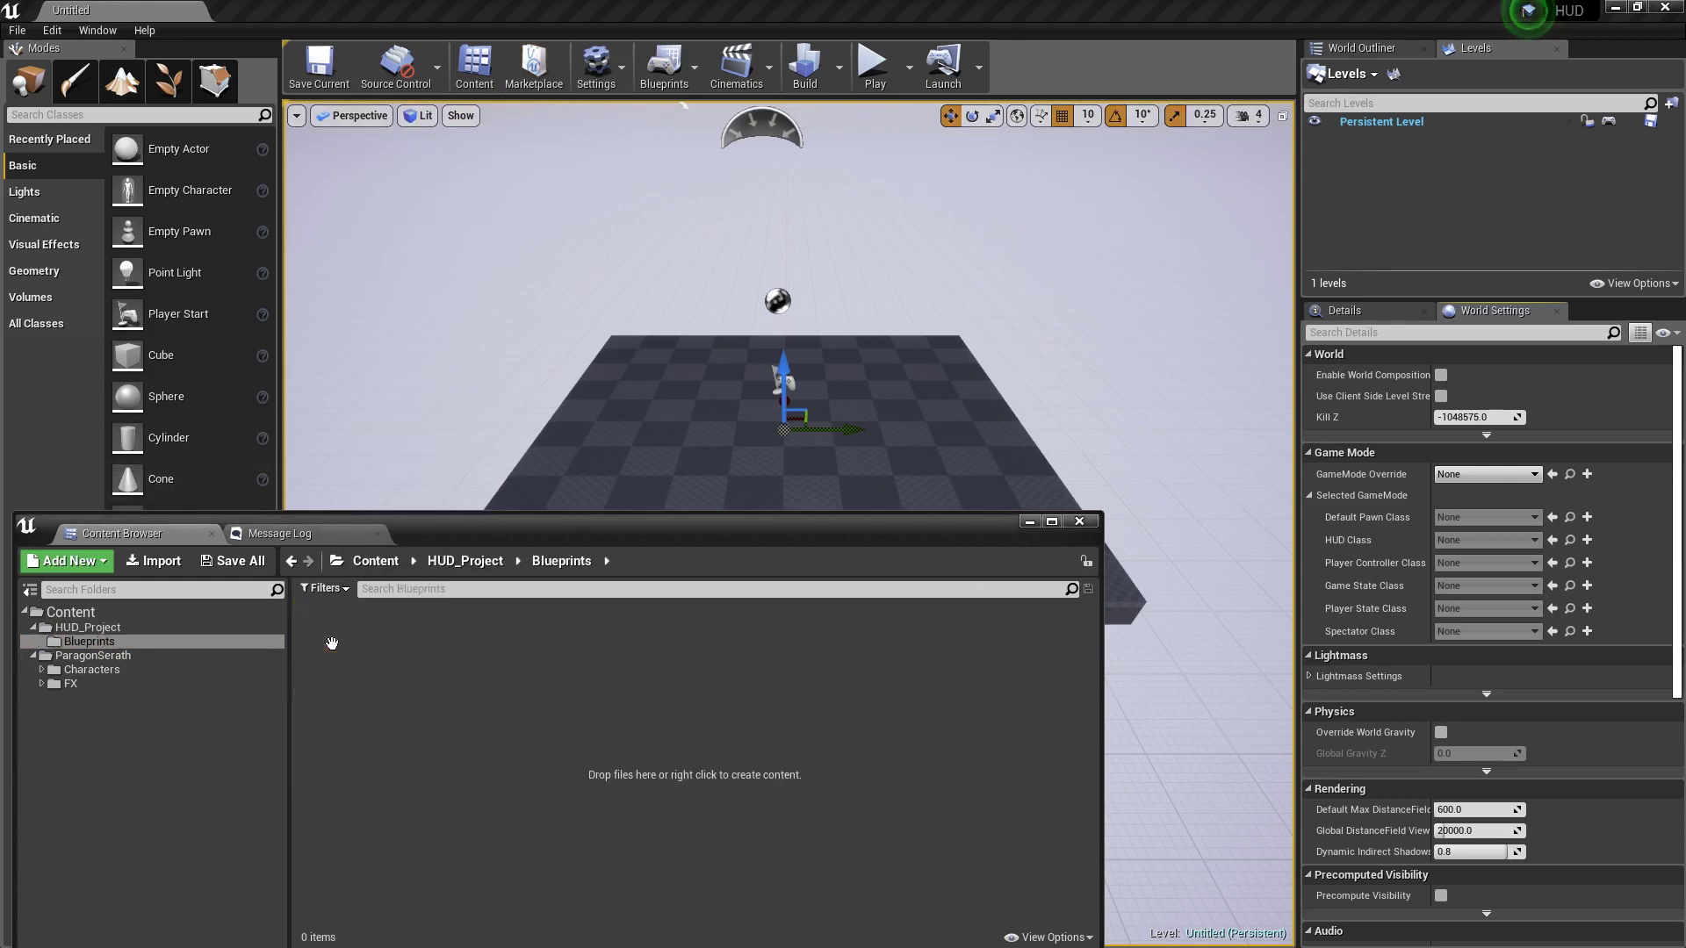
right_click(353, 660)
Create a new GameMode Override asset saved in HUD_Project/Blueprints.
left_click(420, 739)
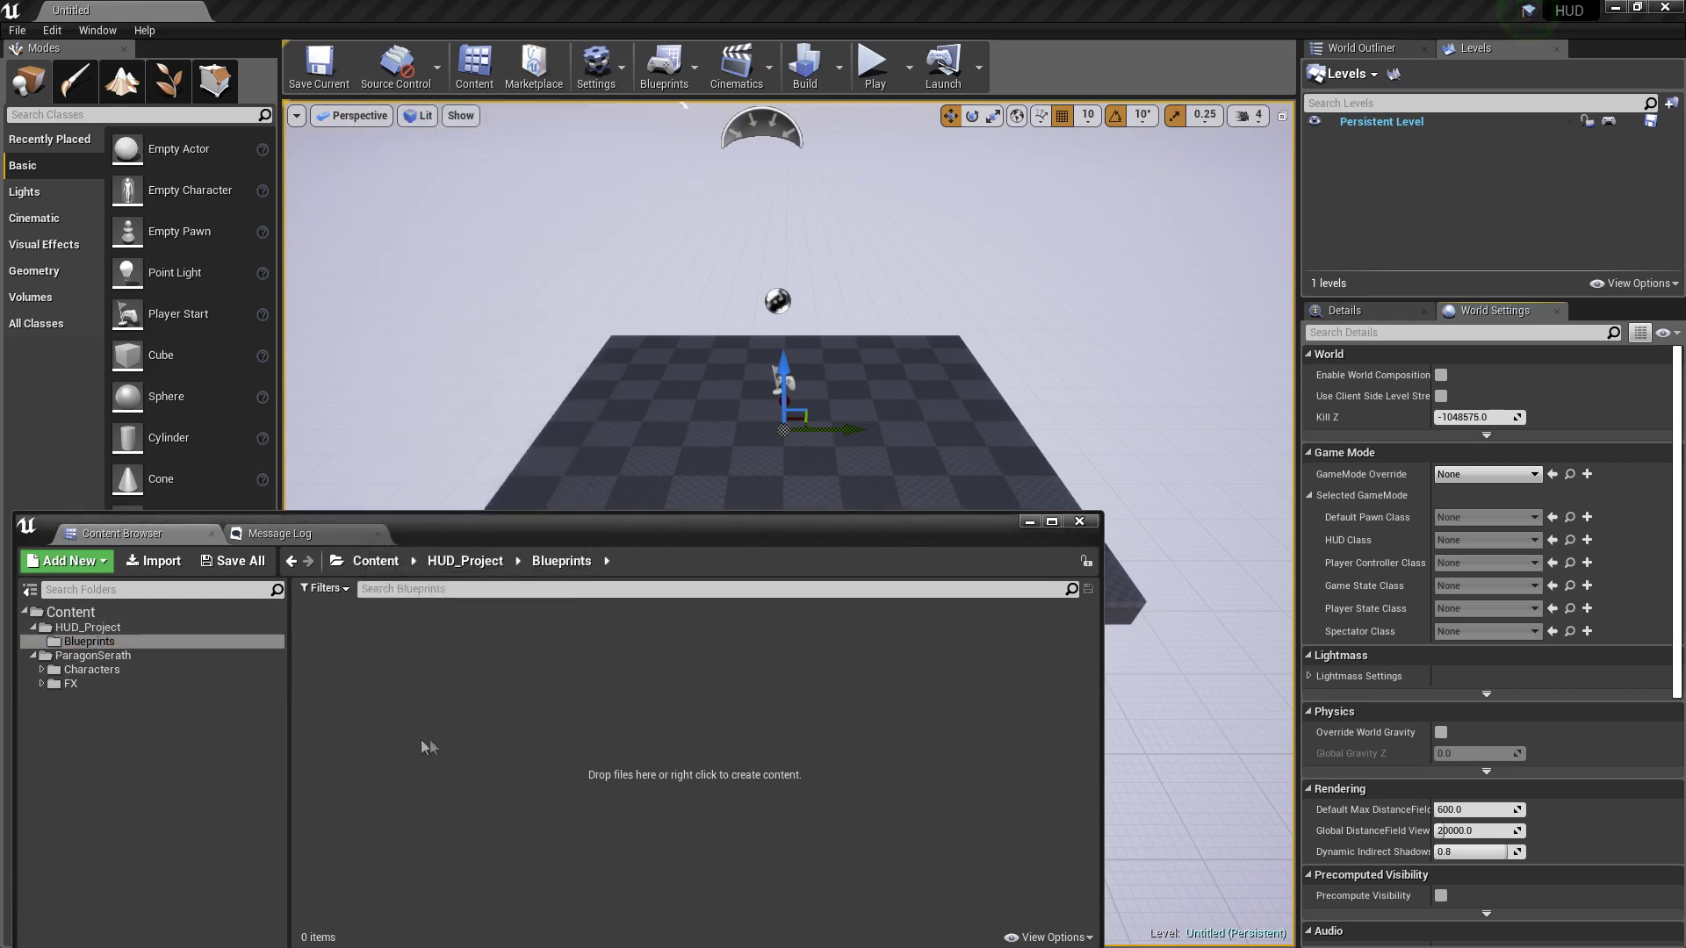
left_click(1586, 475)
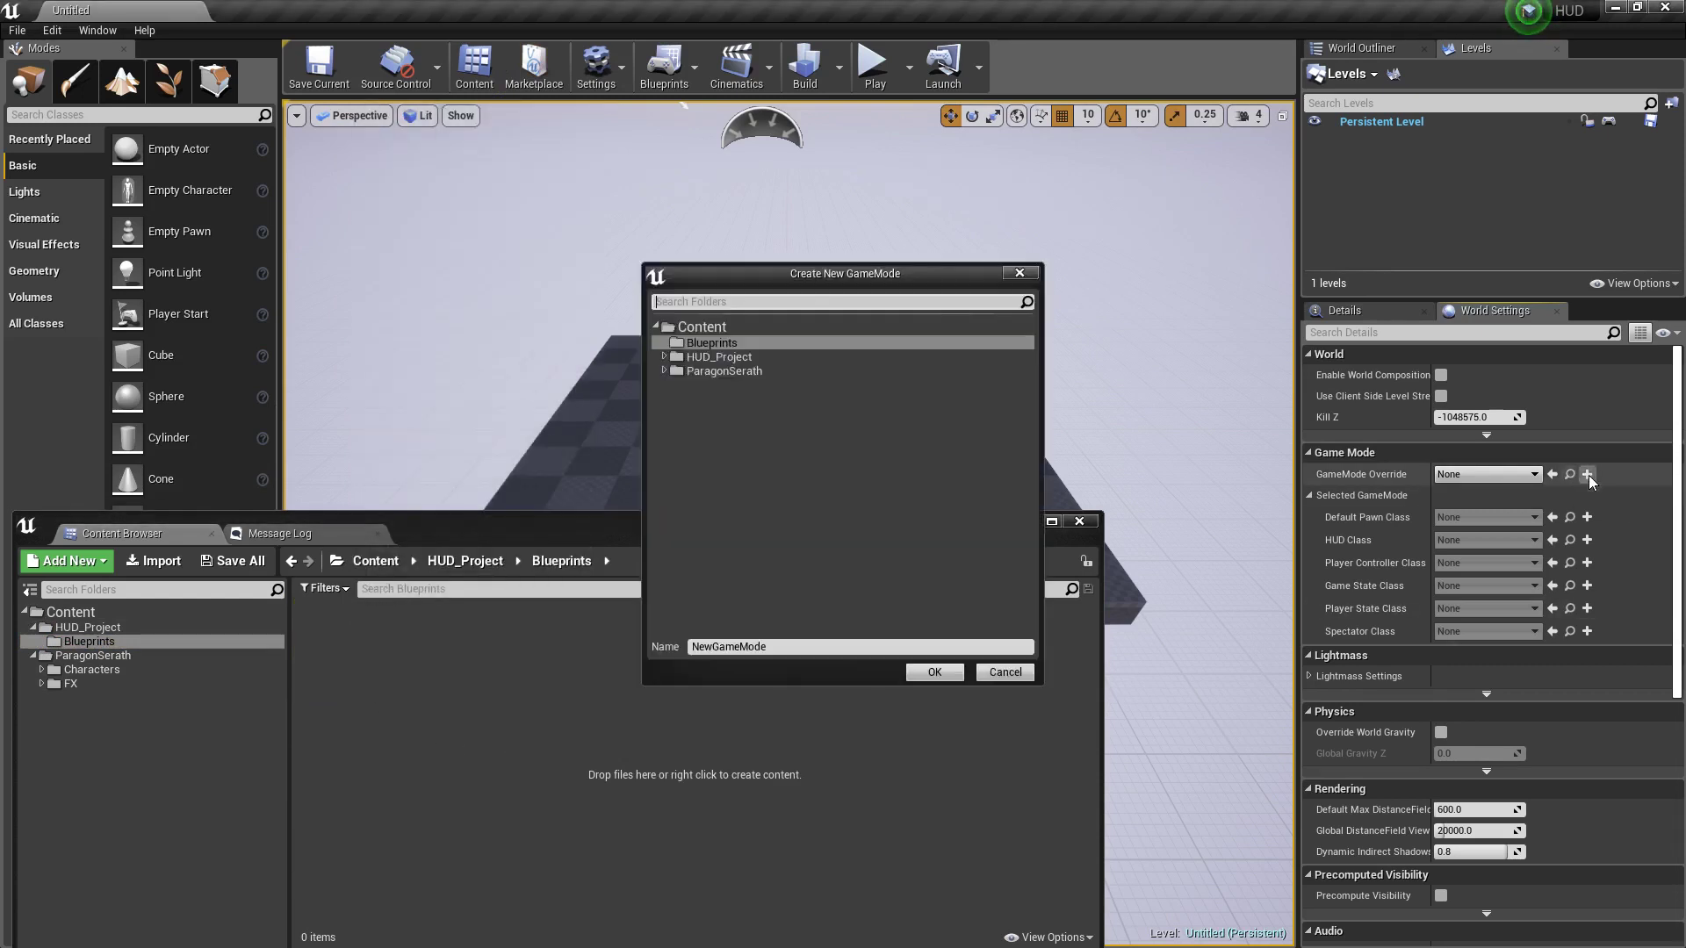
left_click(702, 357)
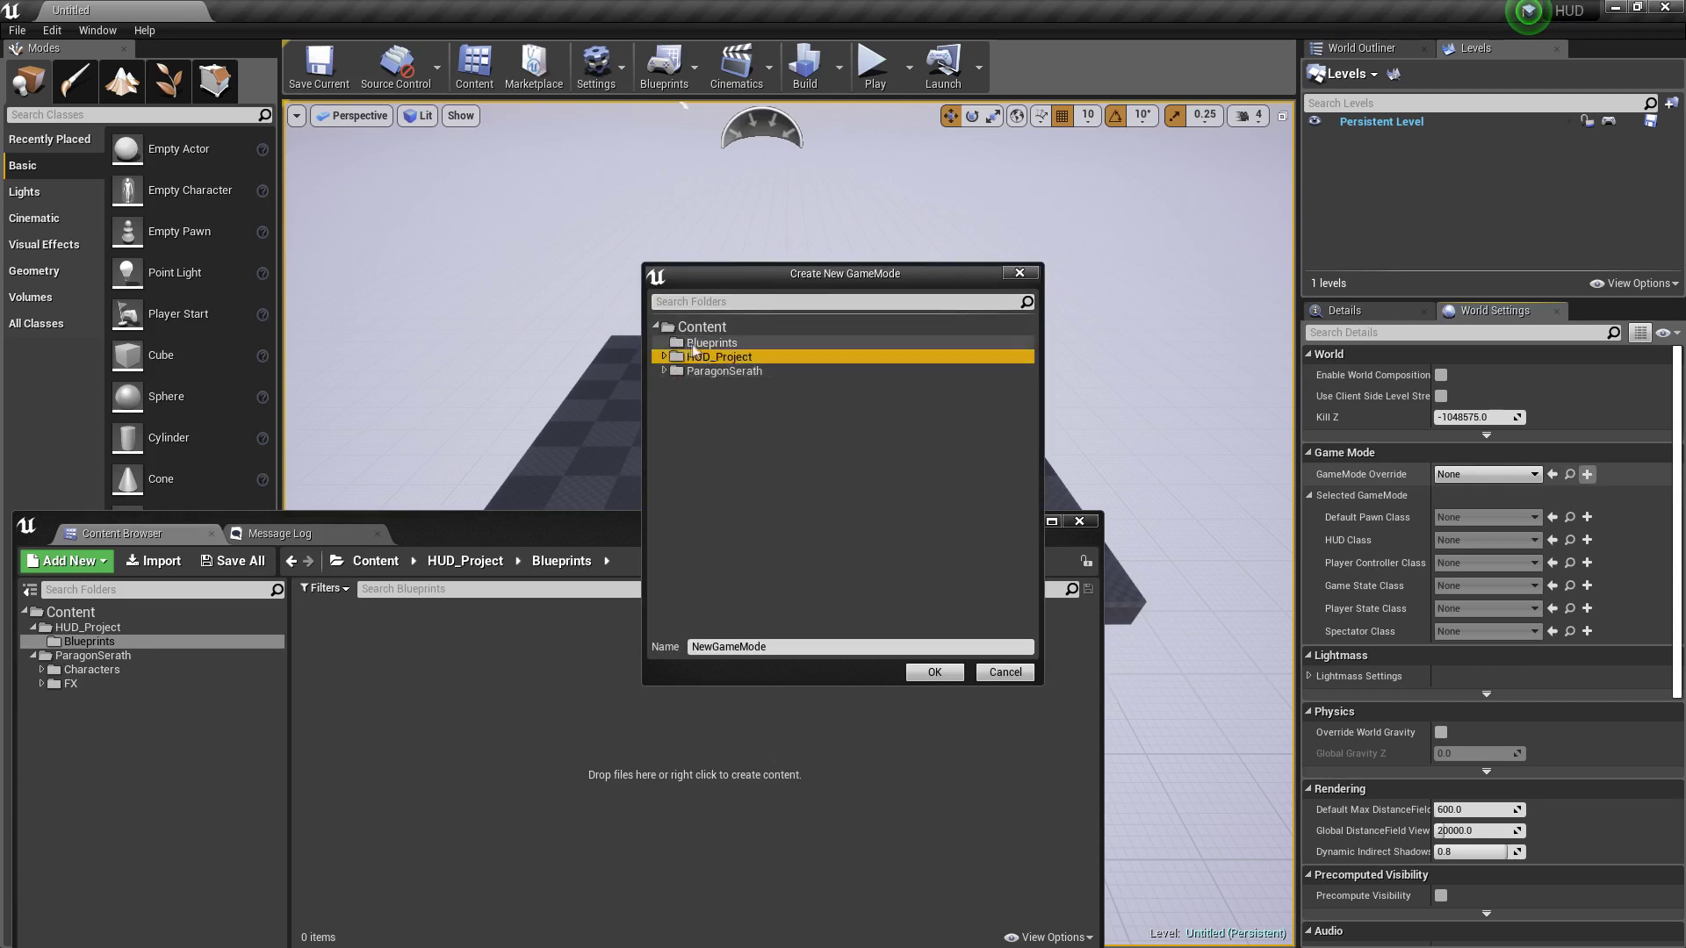
double_click(703, 357)
left_click(702, 372)
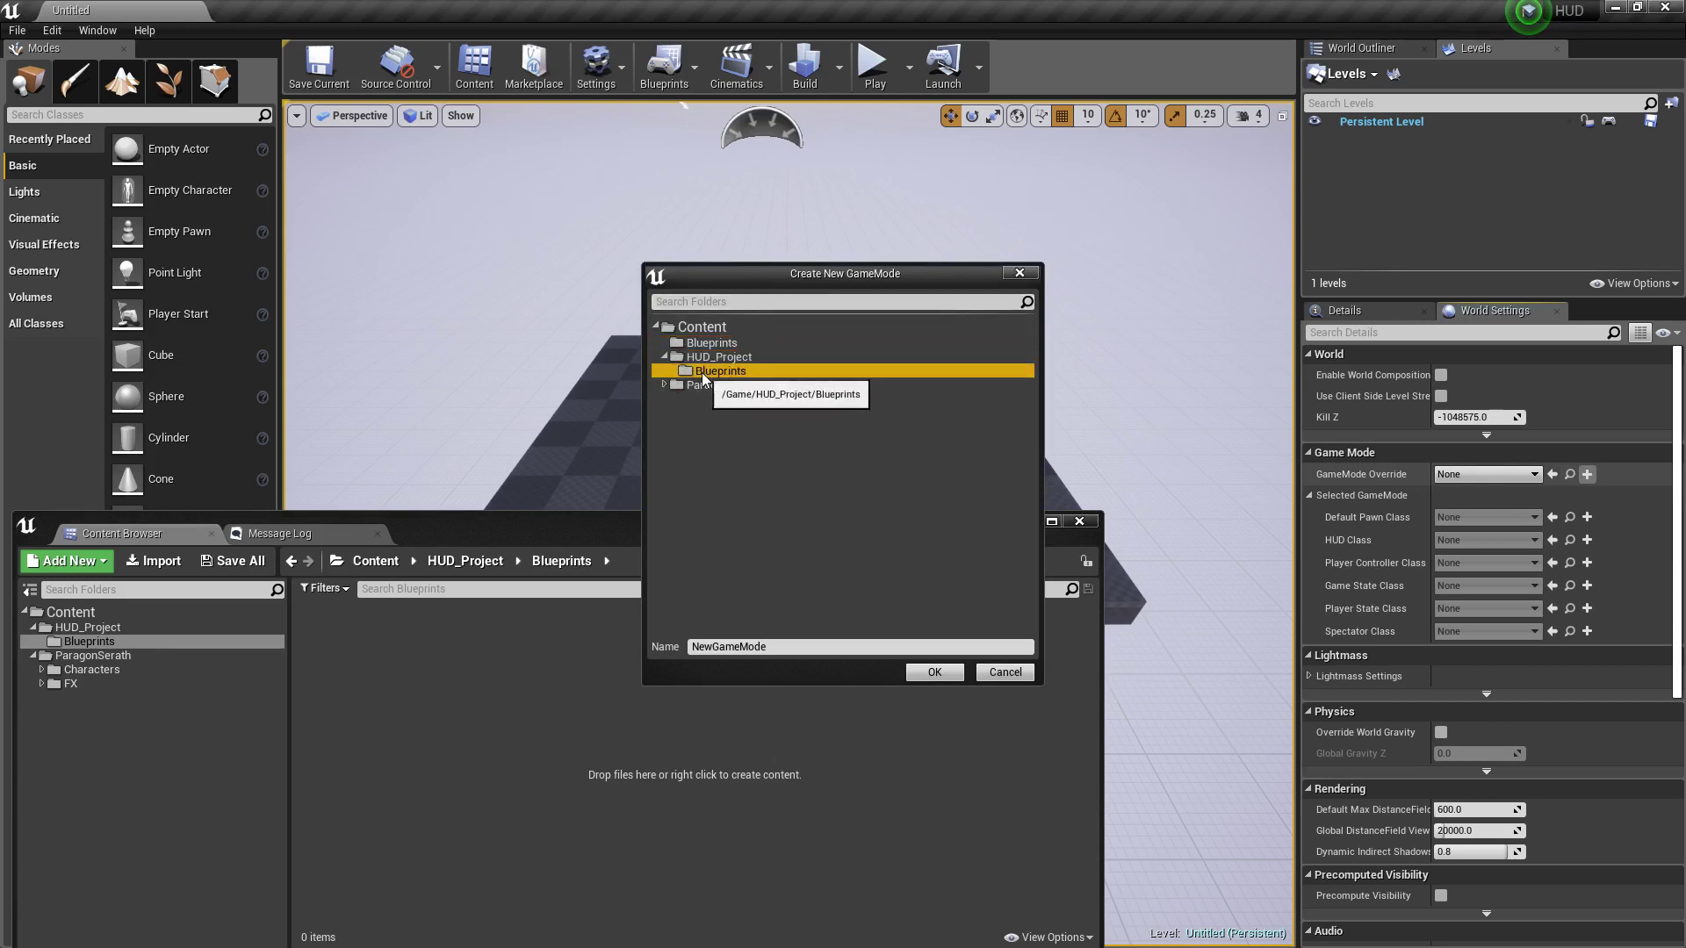
left_click(941, 676)
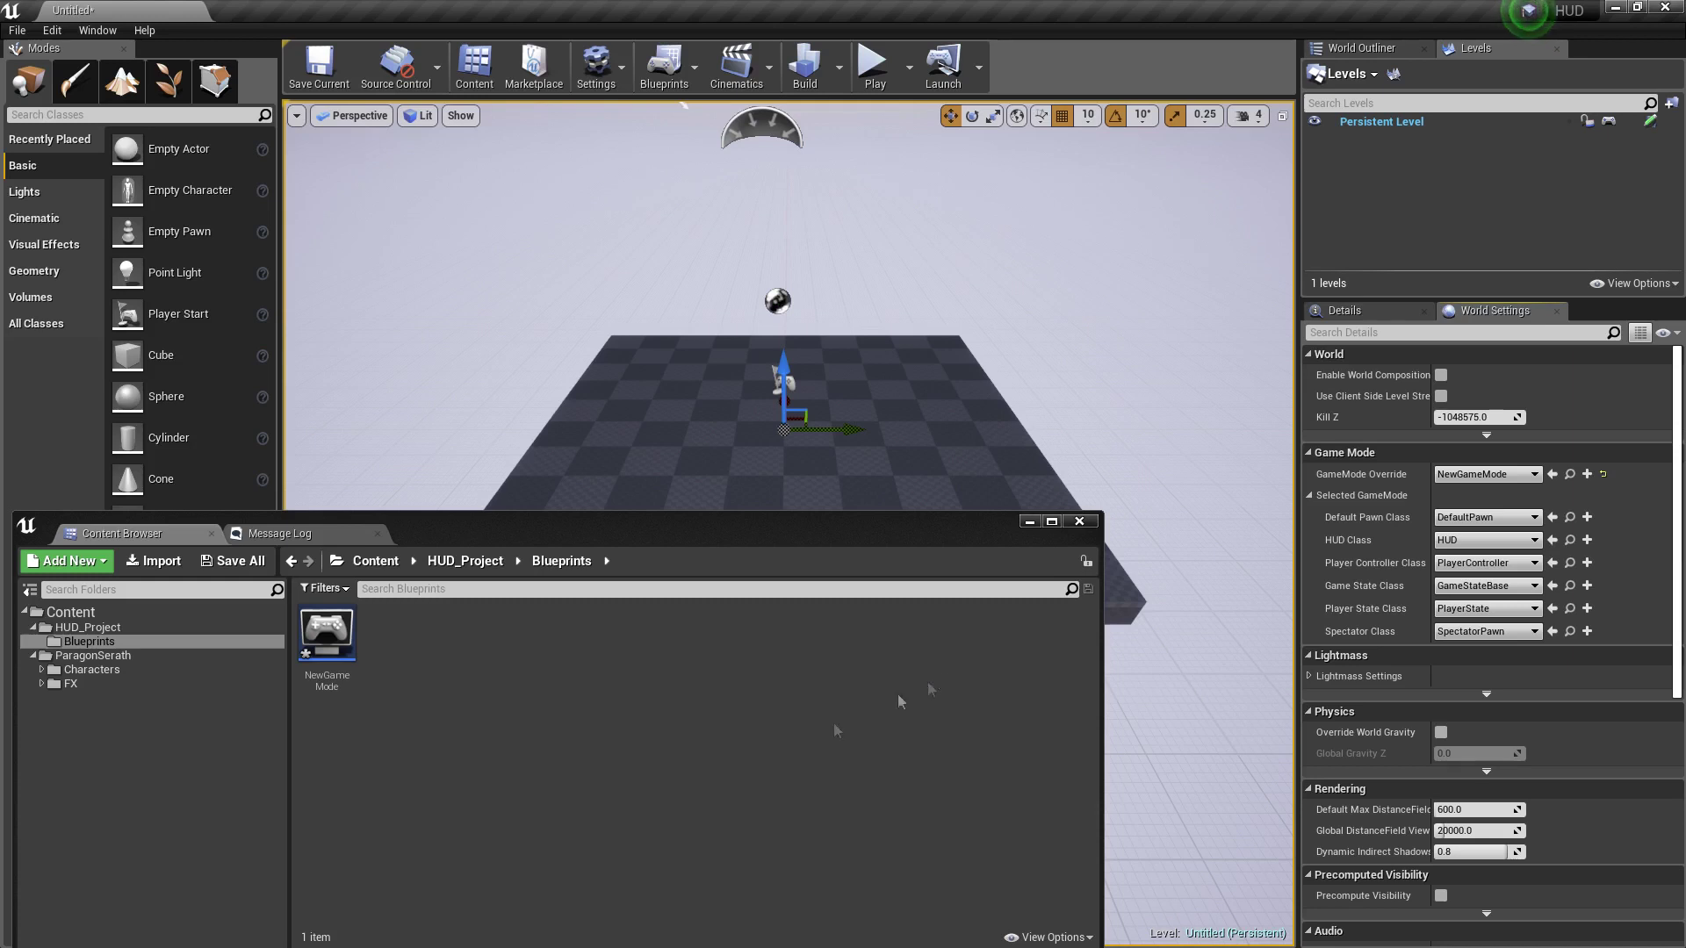
Rename the new game mode asset to GM_Hud_Project.
left_click(327, 634)
key("F2")
type("GM_")
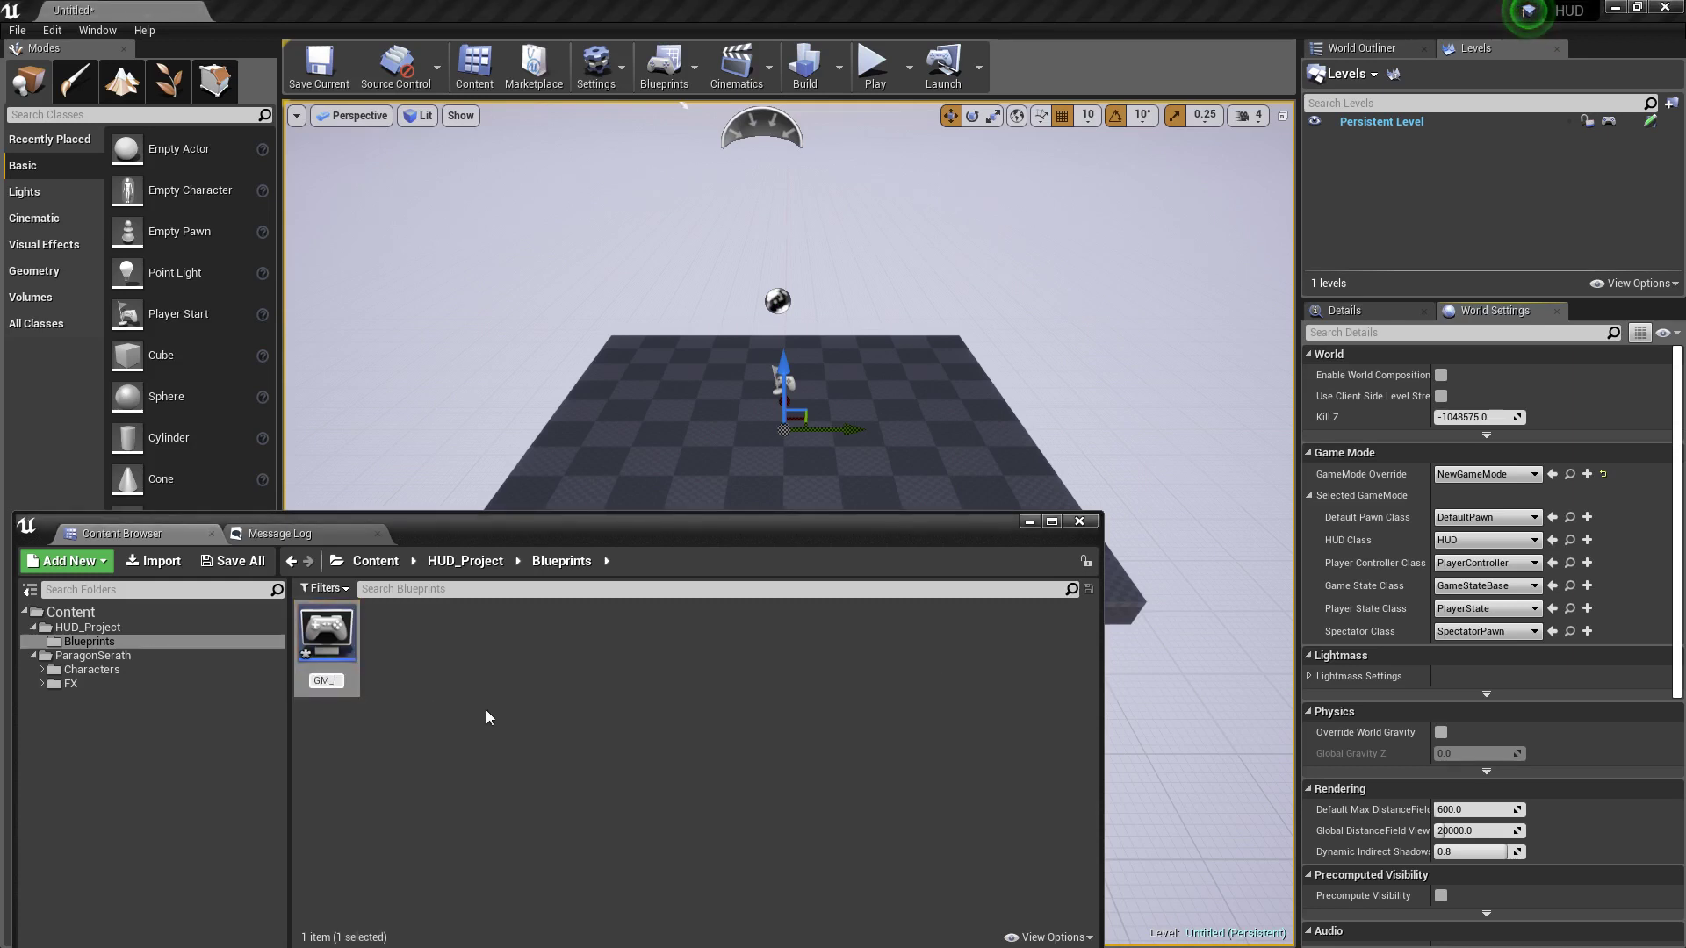
type("Hud")
type("_Project")
key("Return")
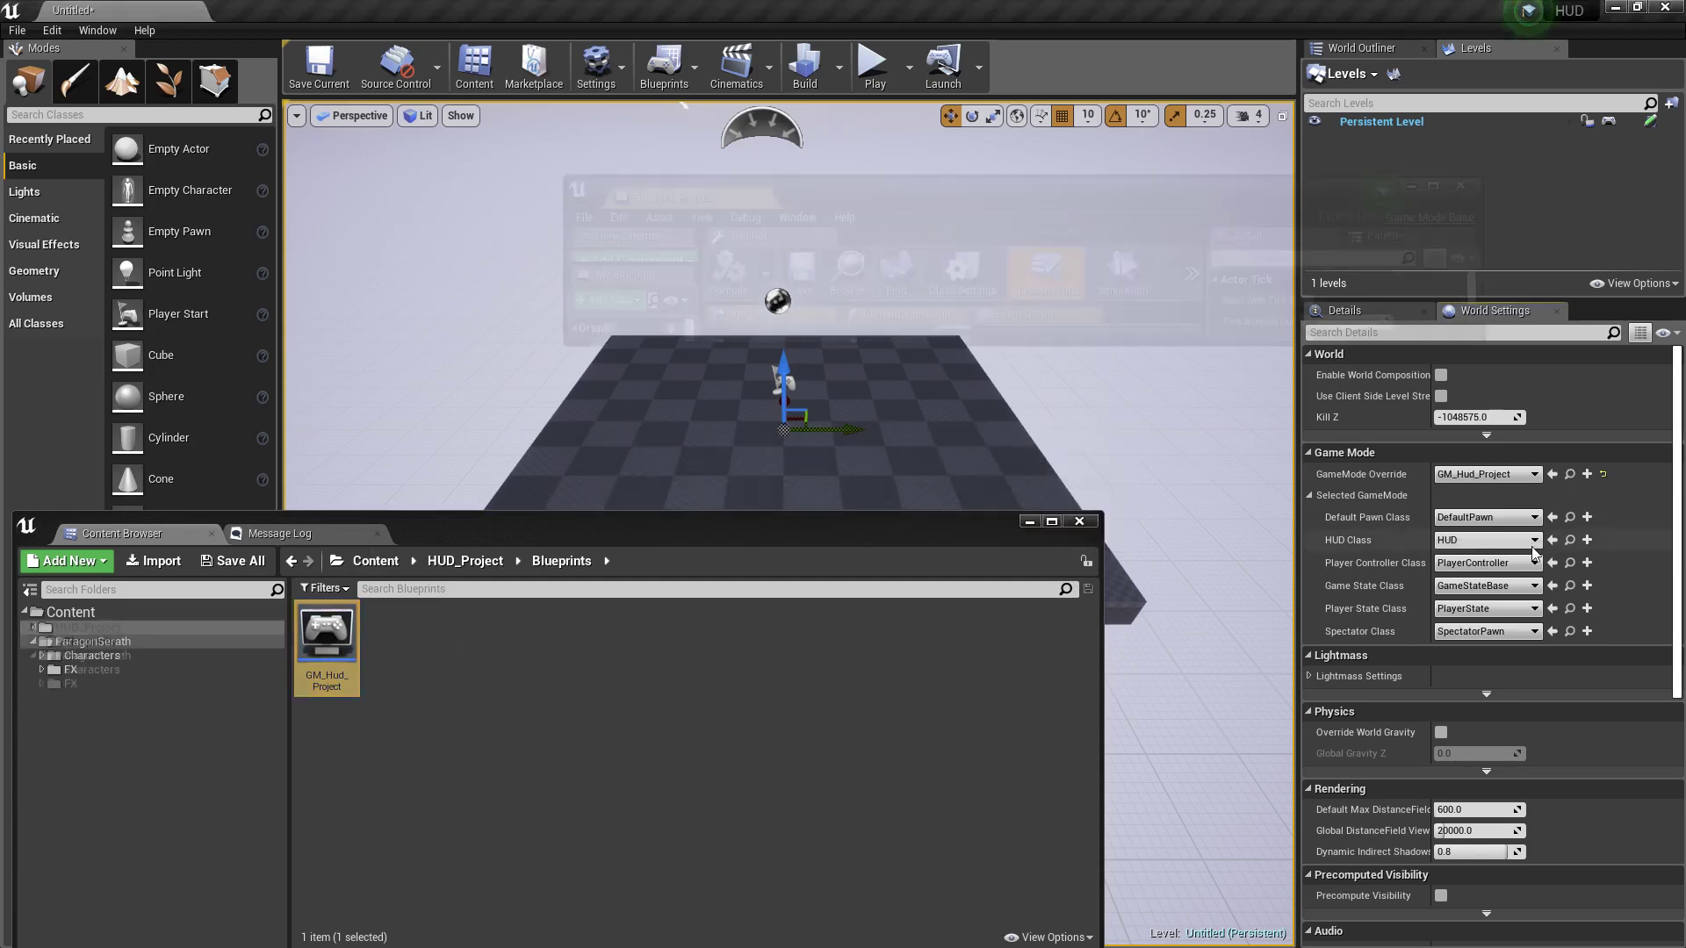
Set the Default Pawn Class to SerathPlayerCharacter.
left_click(1497, 531)
left_click(1495, 523)
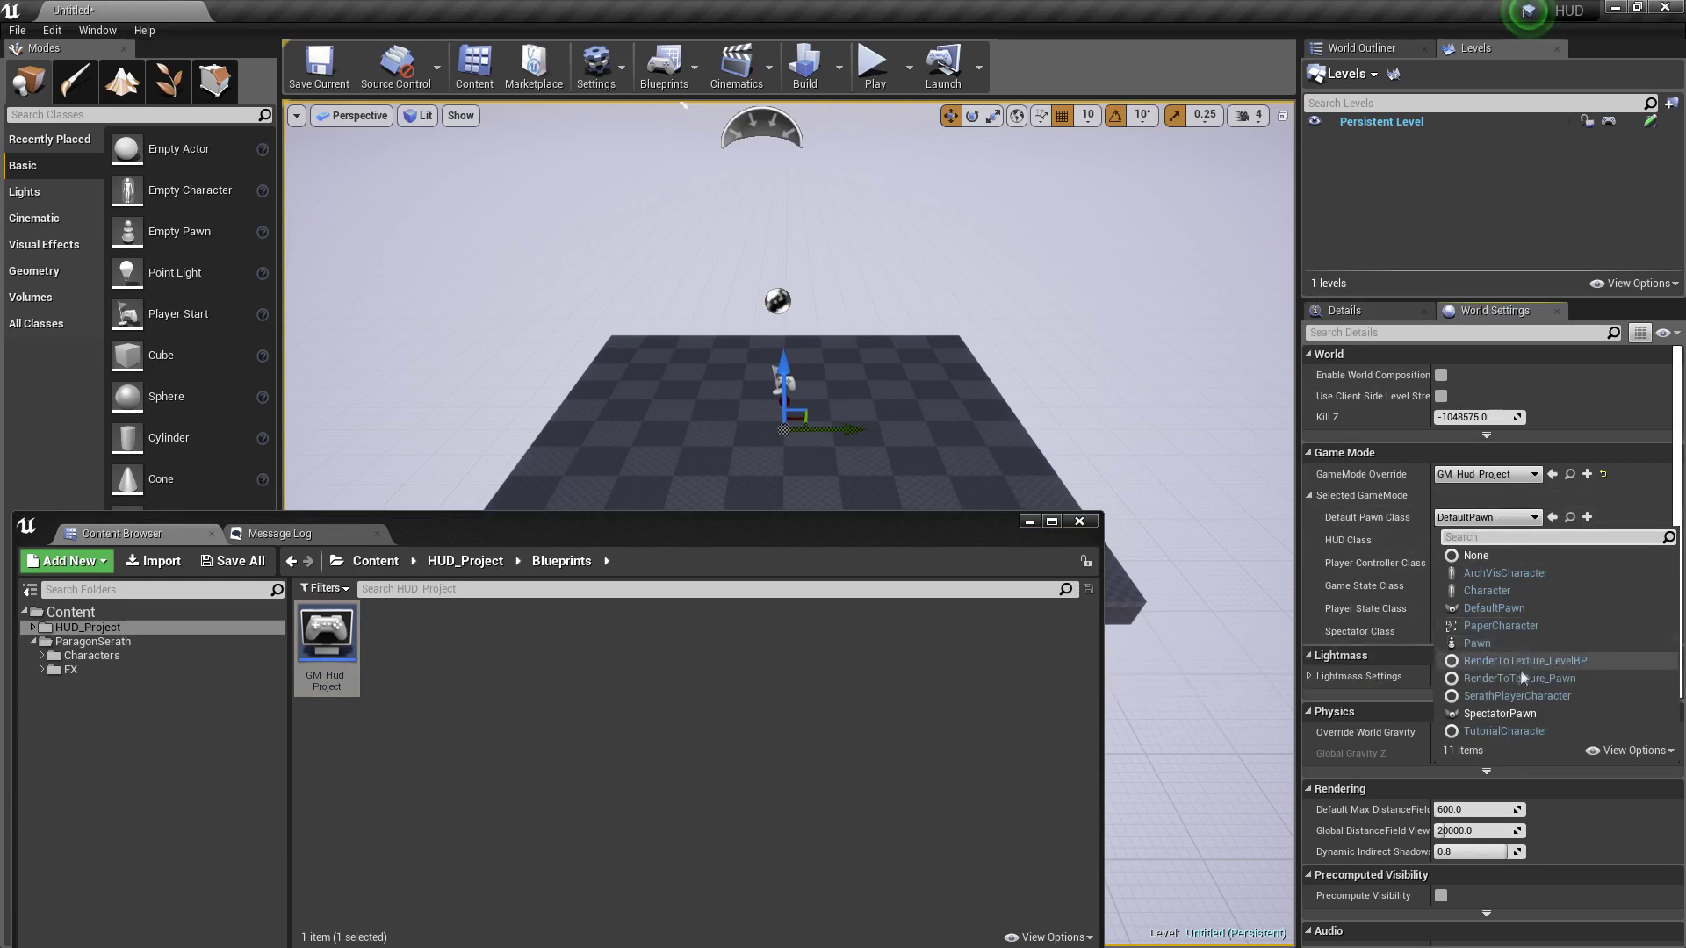
left_click(1521, 698)
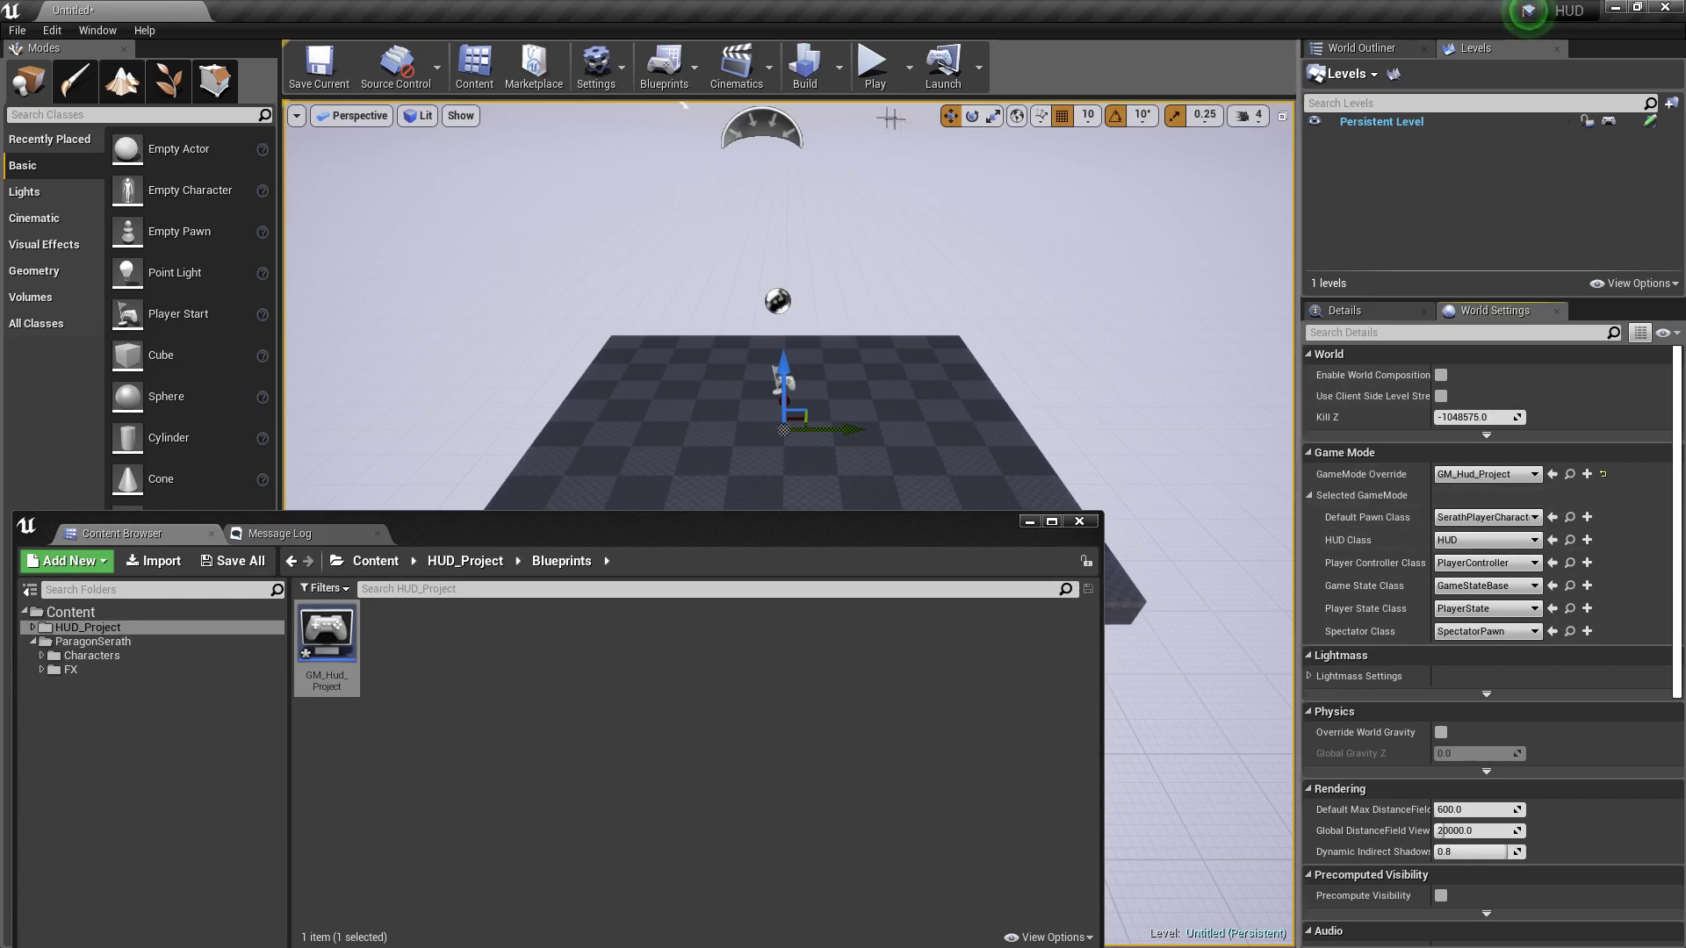
Play the level as a Standalone Game, test the character, then close it with Esc.
left_click(909, 67)
left_click(974, 182)
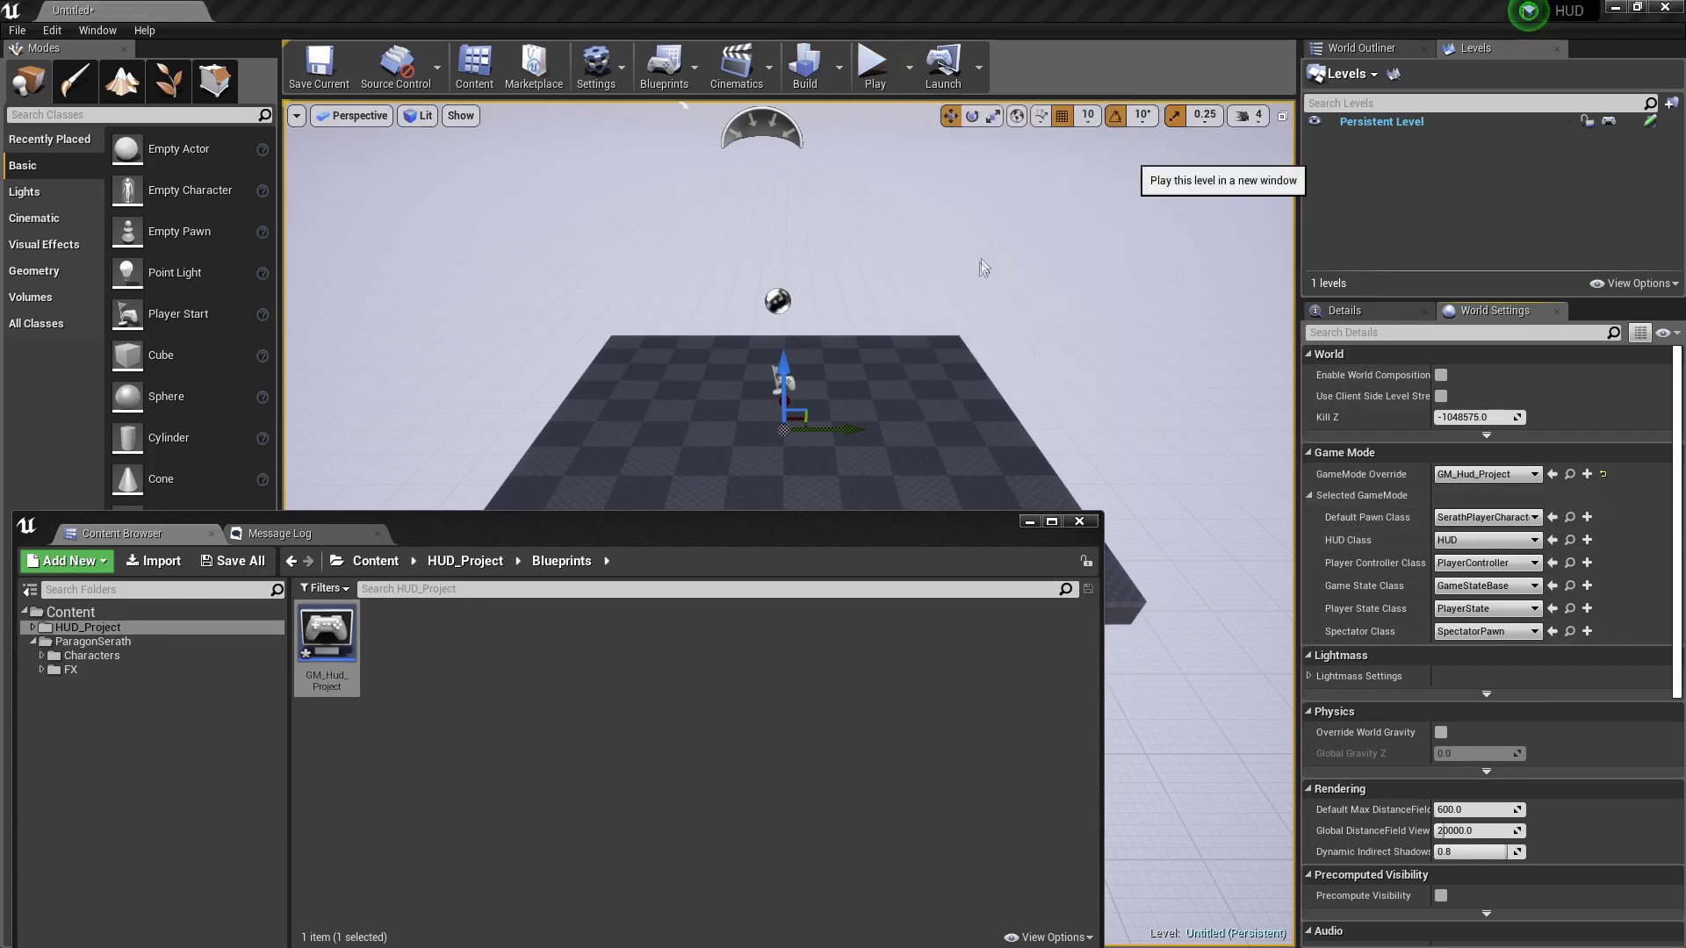
left_click(894, 305)
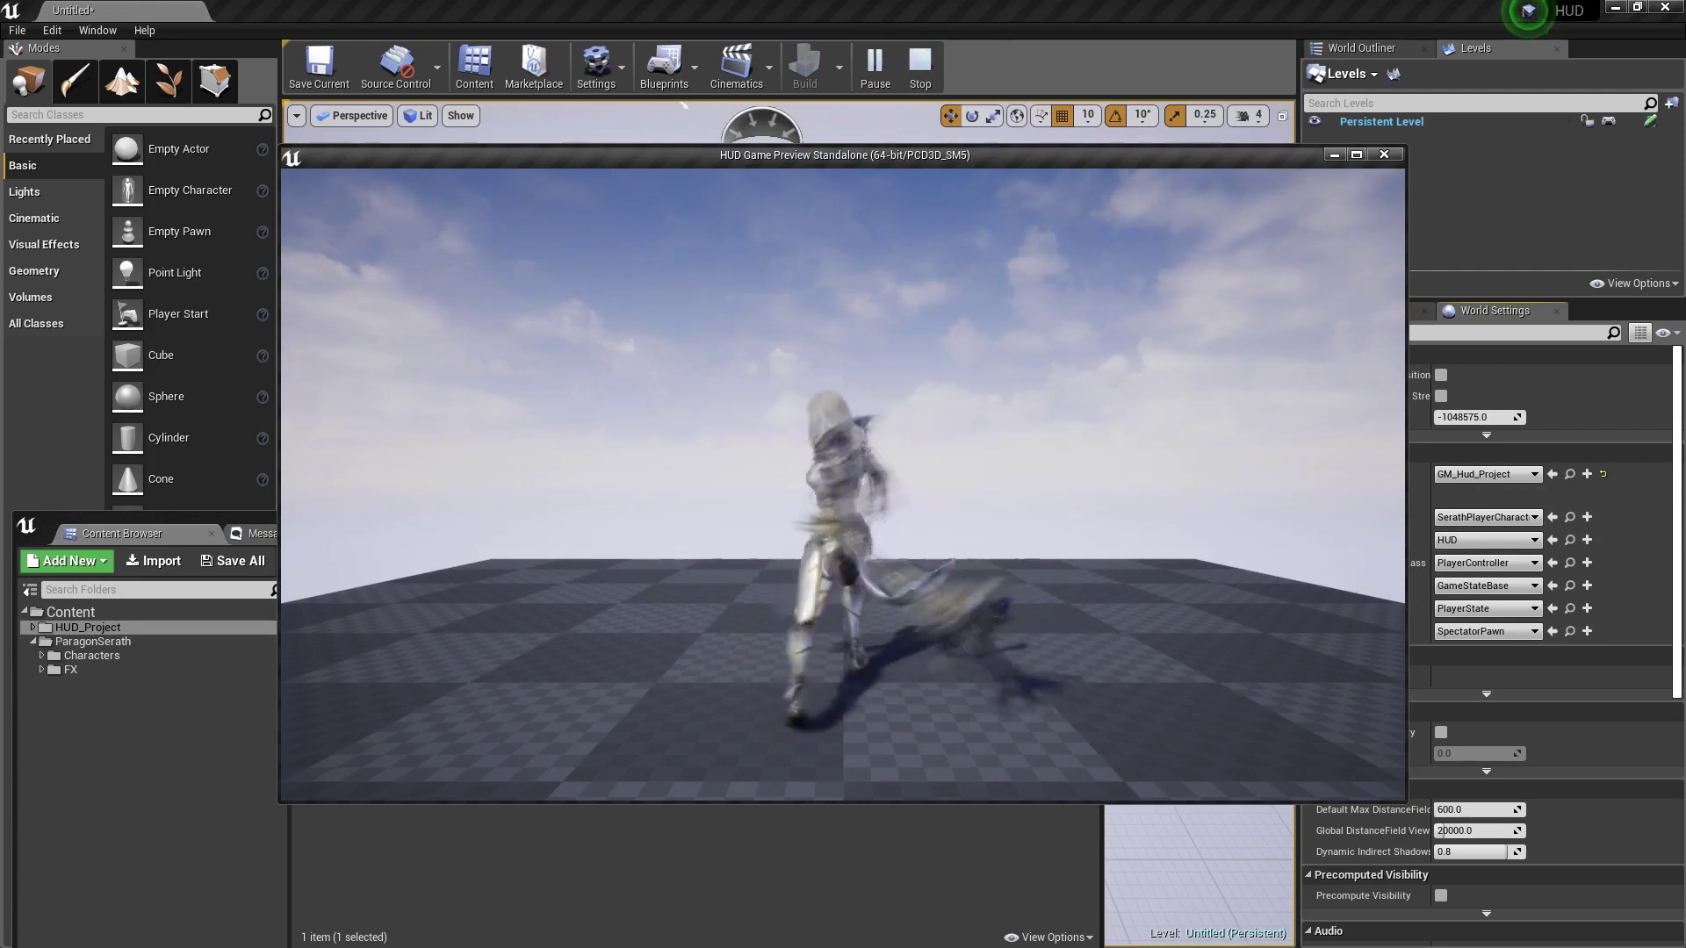
key("Escape")
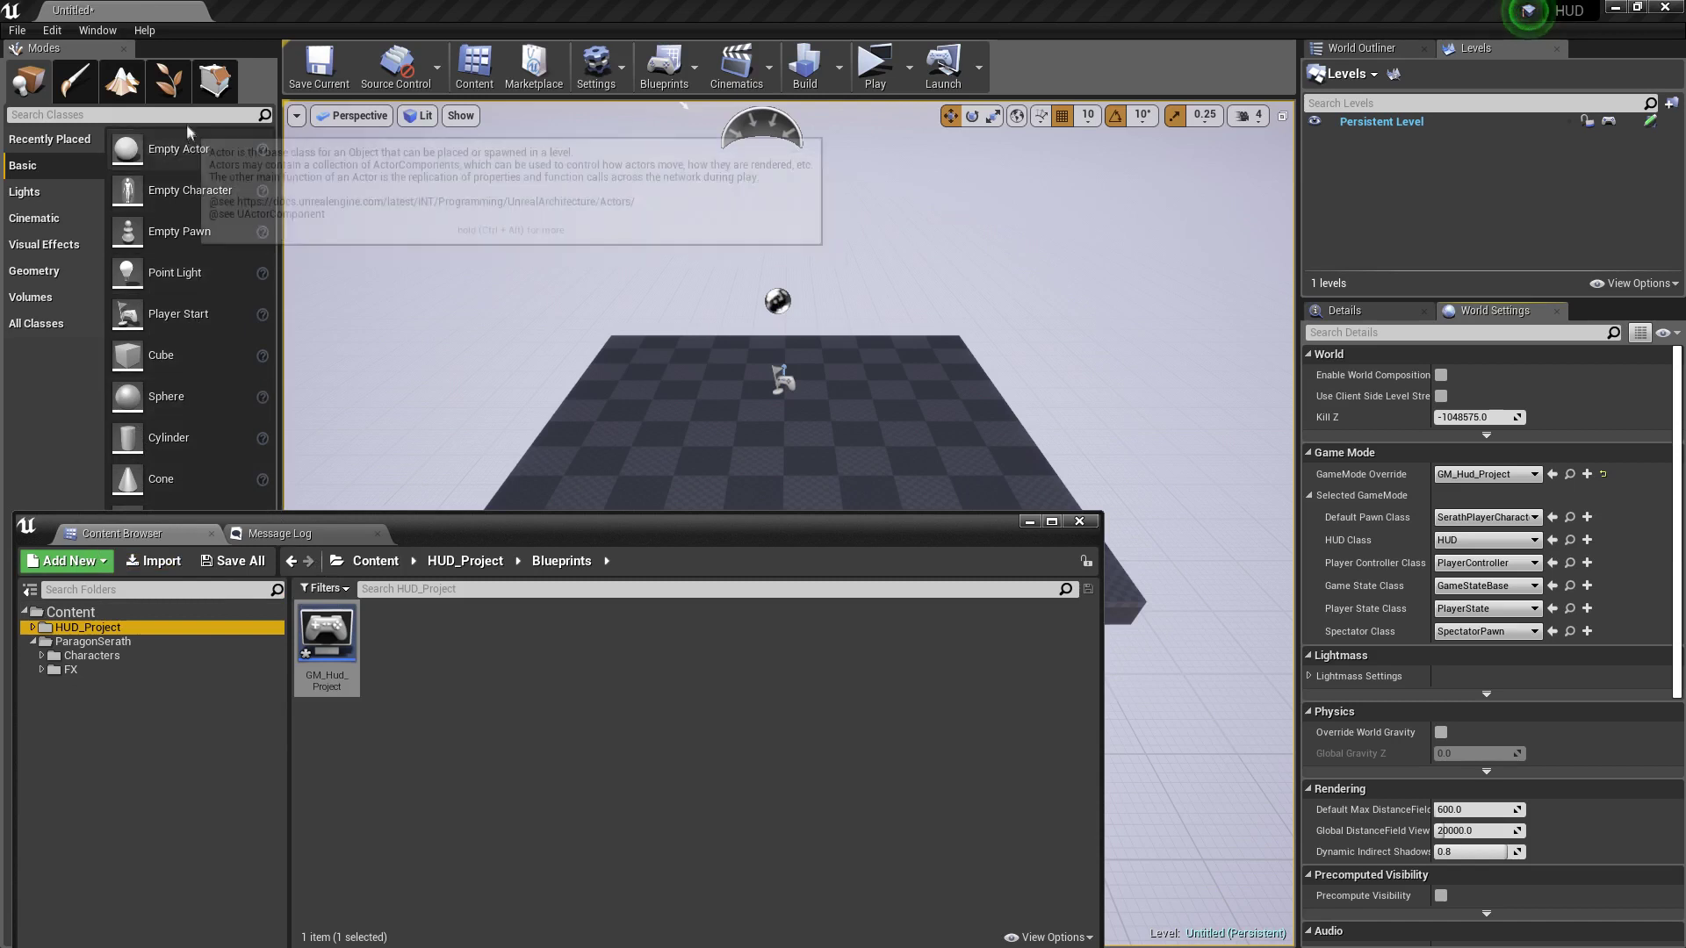
left_click(97, 30)
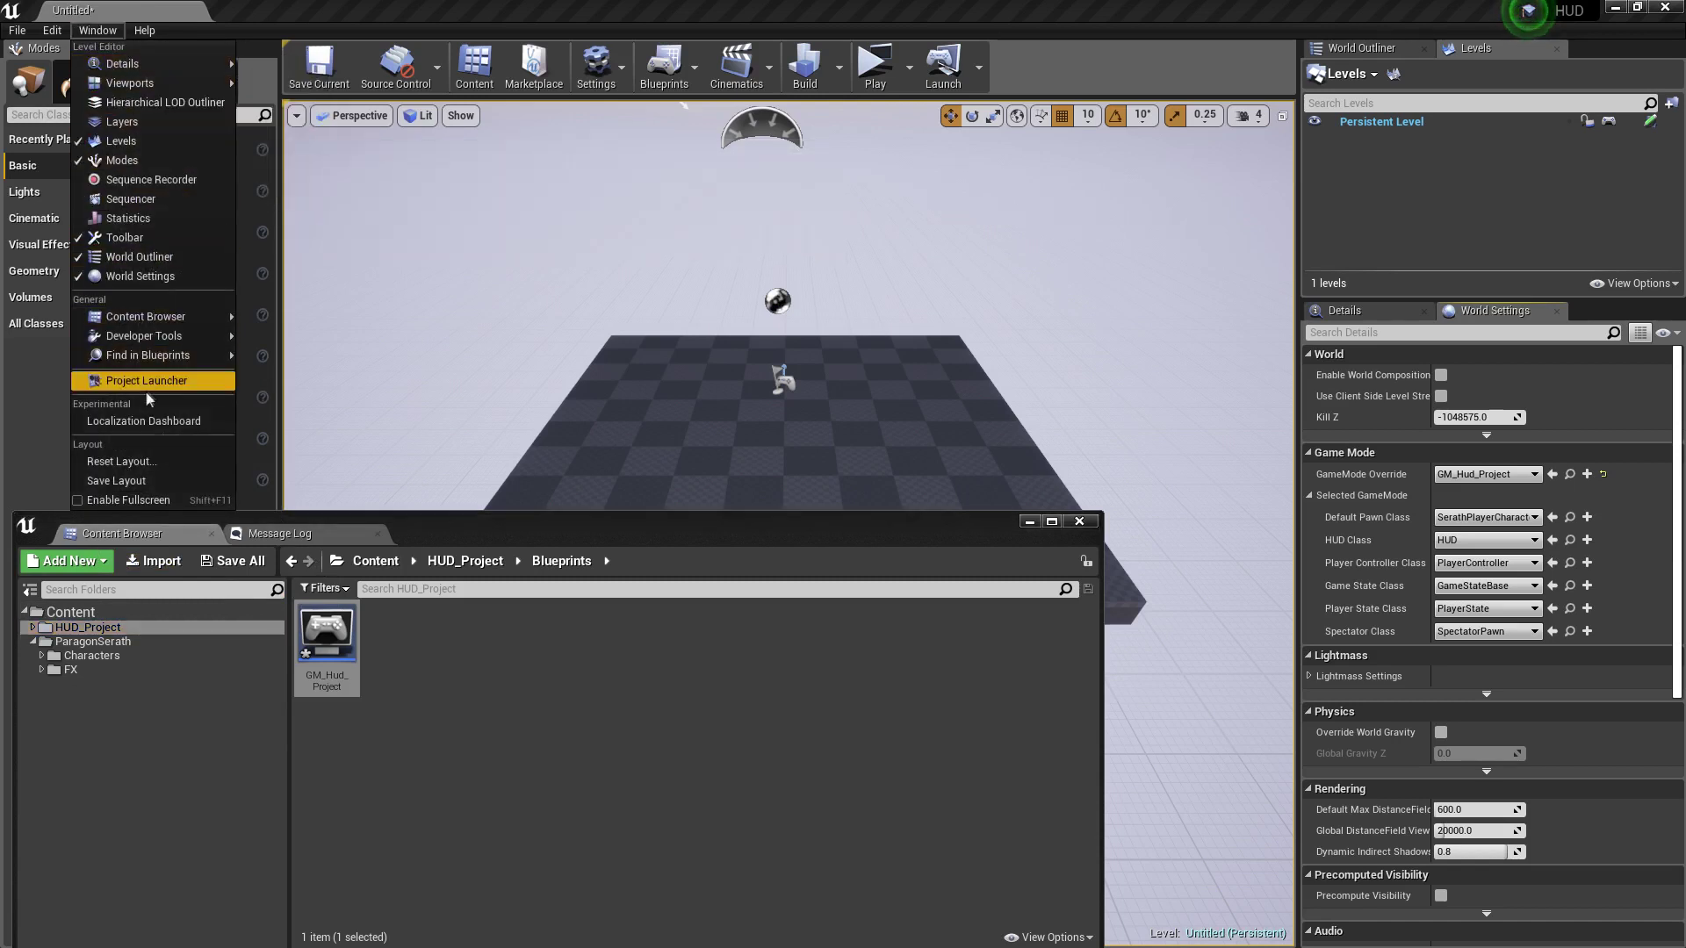
Open Project Settings from the Edit menu.
mouse_move(155, 356)
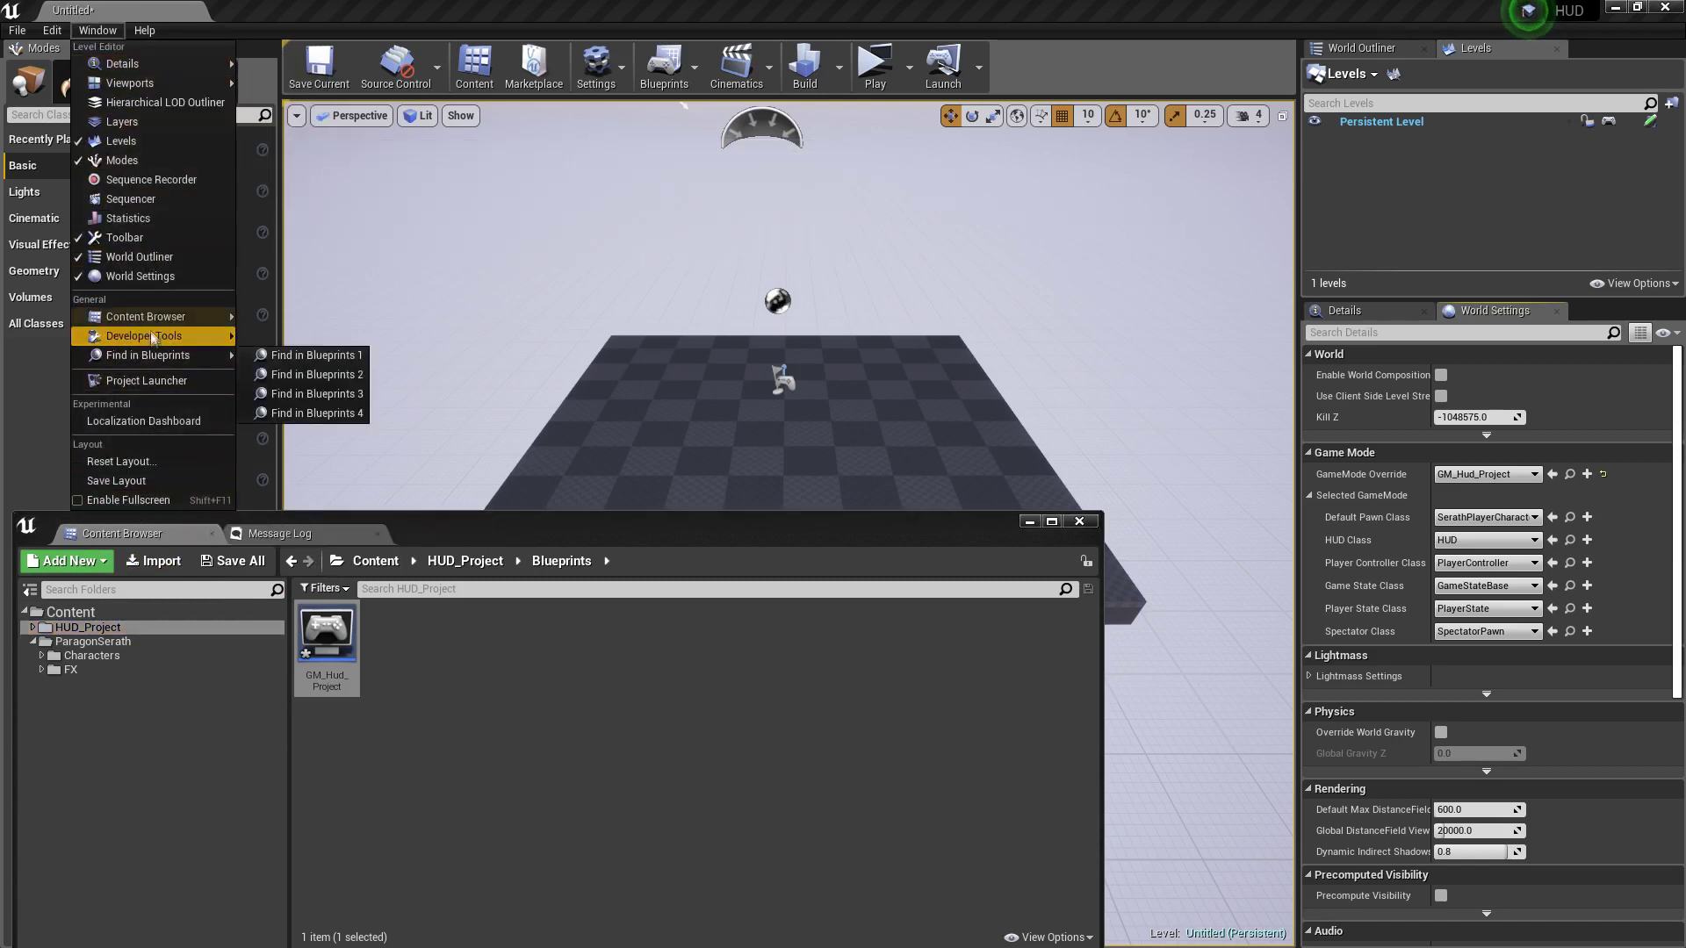
left_click(52, 30)
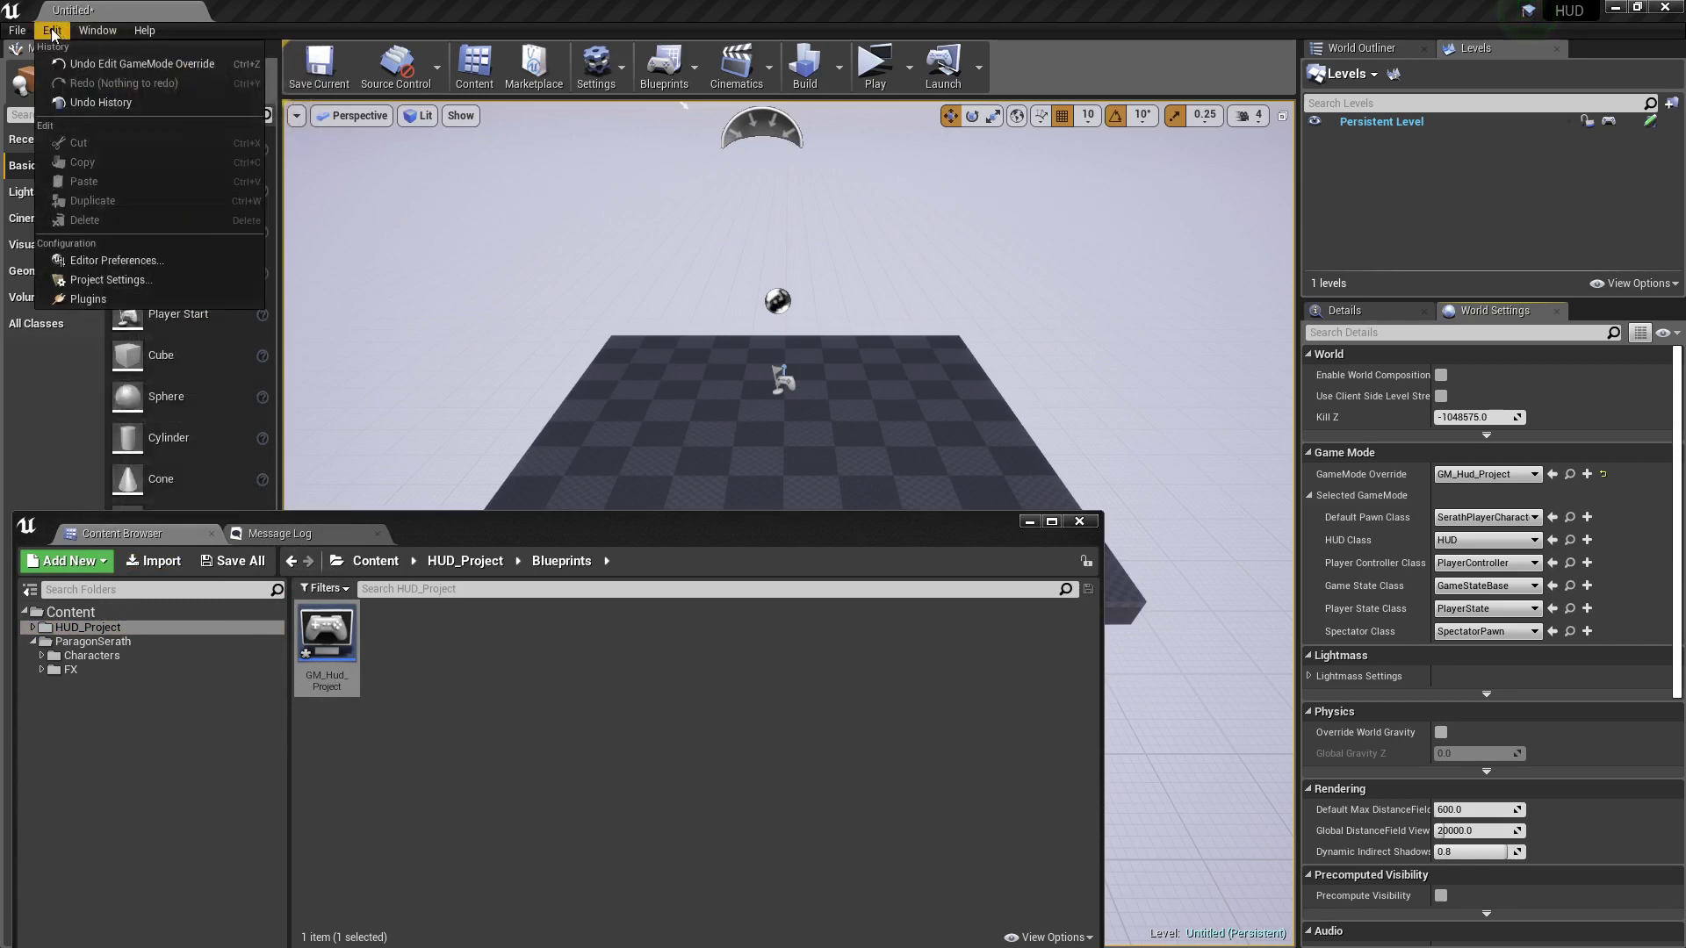
left_click(103, 287)
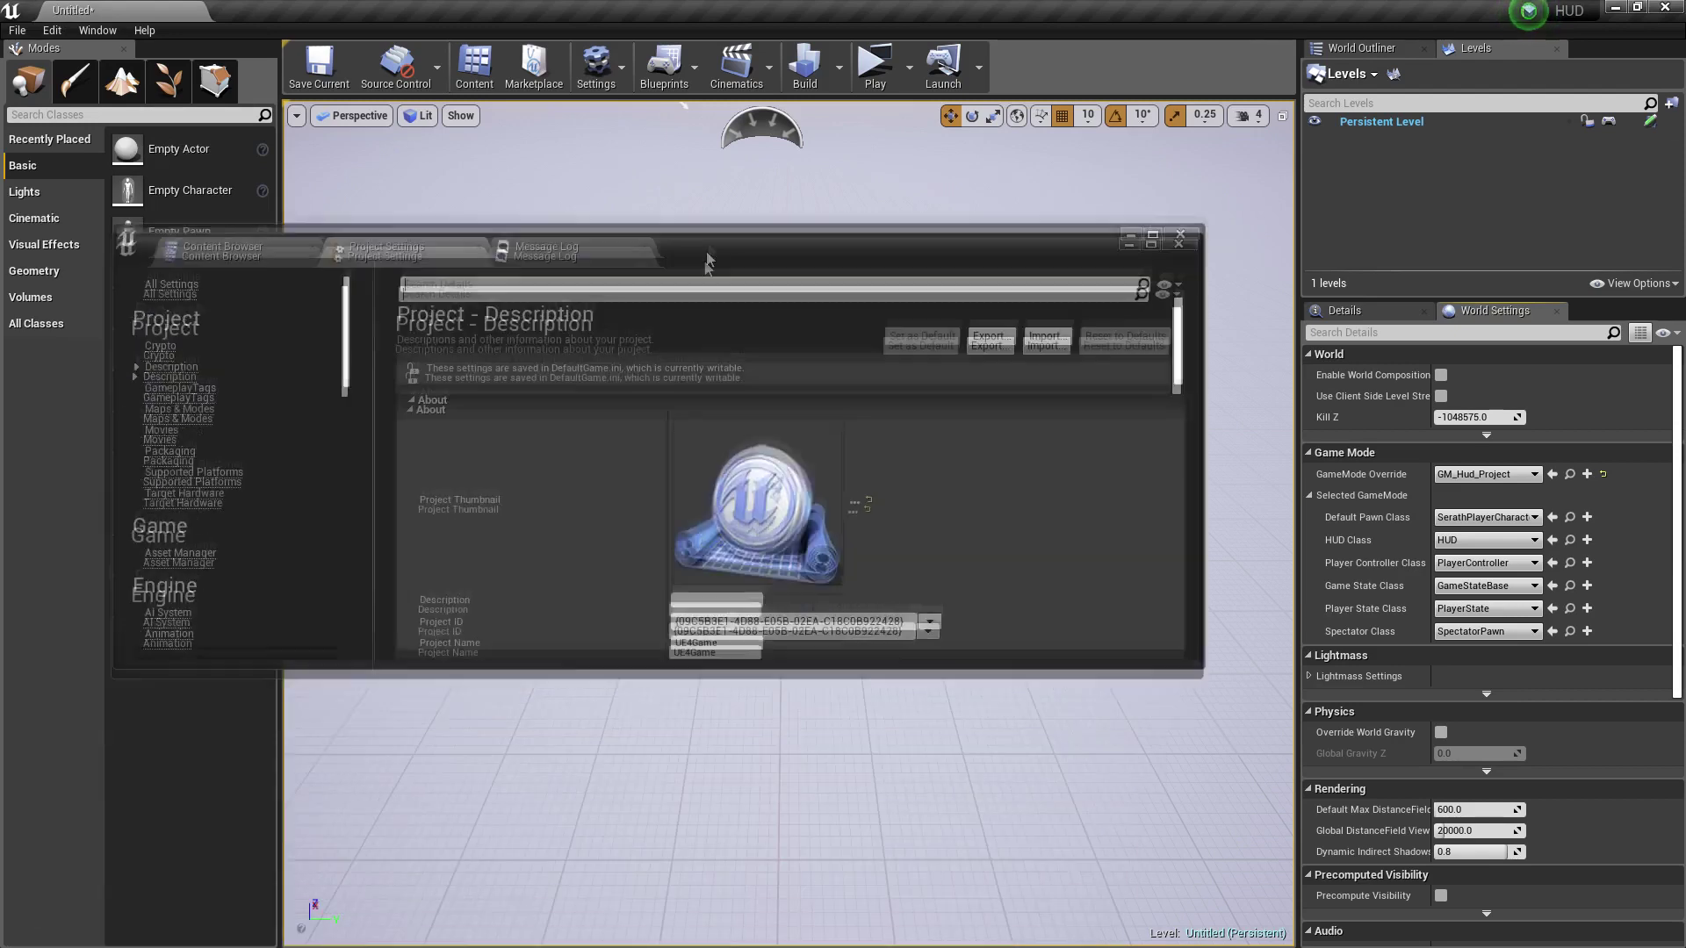
In Engine > Input, add an Action Mapping and remove it, then return to the Content Browser.
left_click_drag(608, 544, 716, 247)
scroll(188, 488, "down", 3)
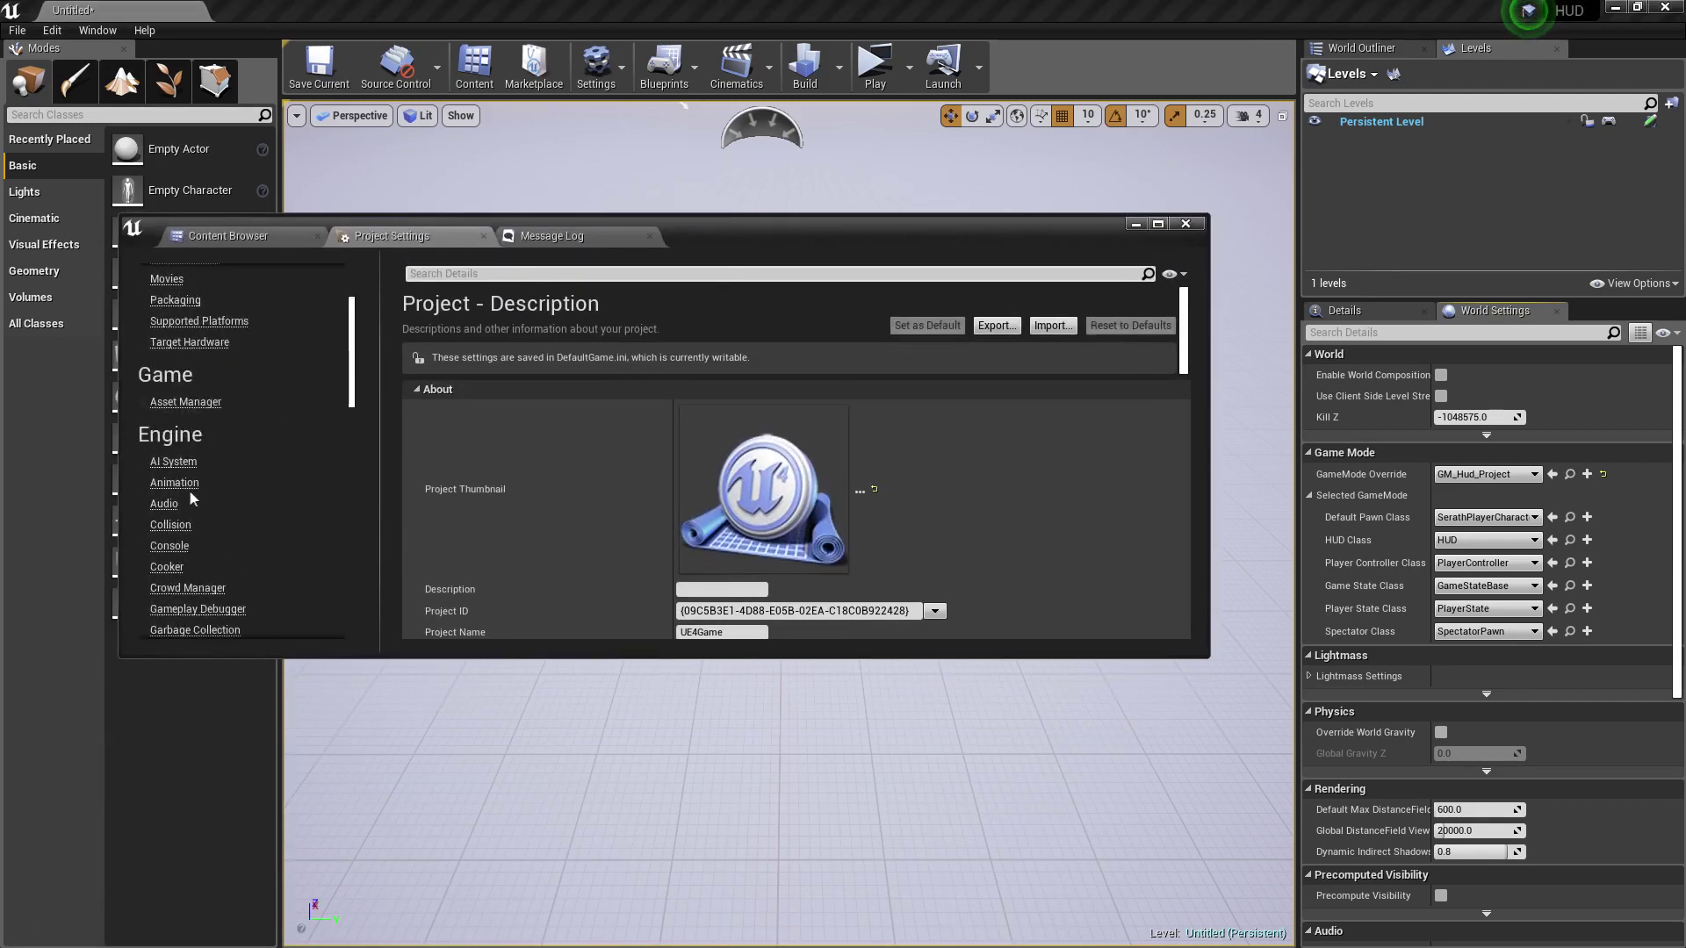
scroll(206, 526, "down", 4)
scroll(204, 524, "down", 2)
left_click(165, 444)
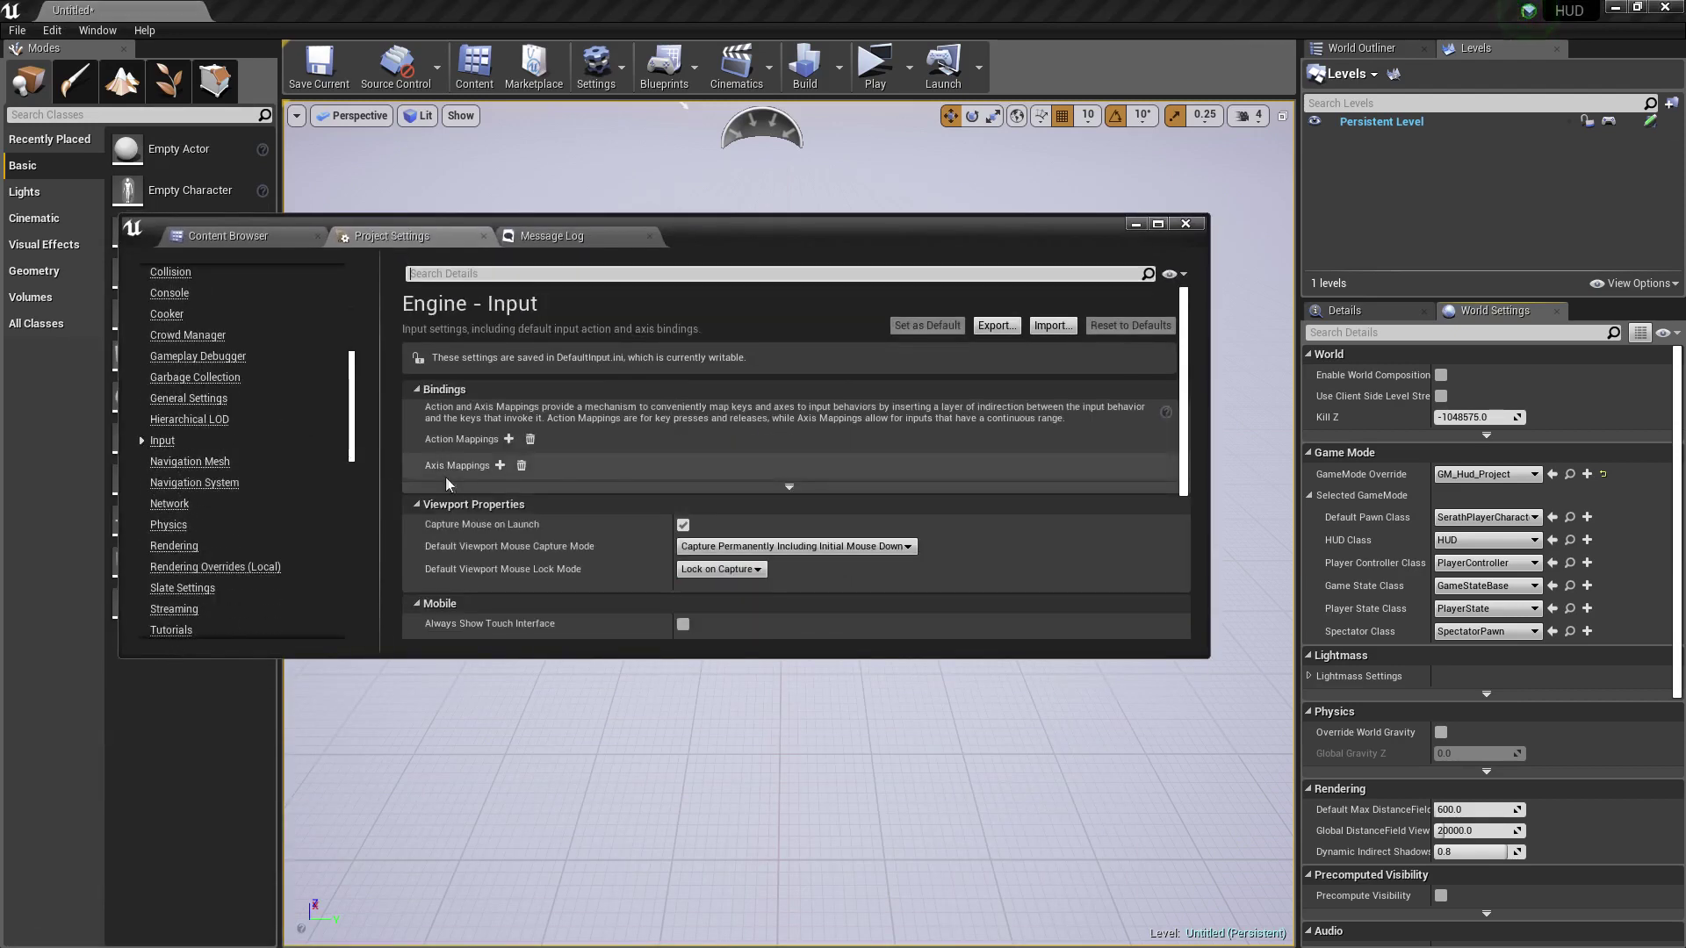
left_click(508, 439)
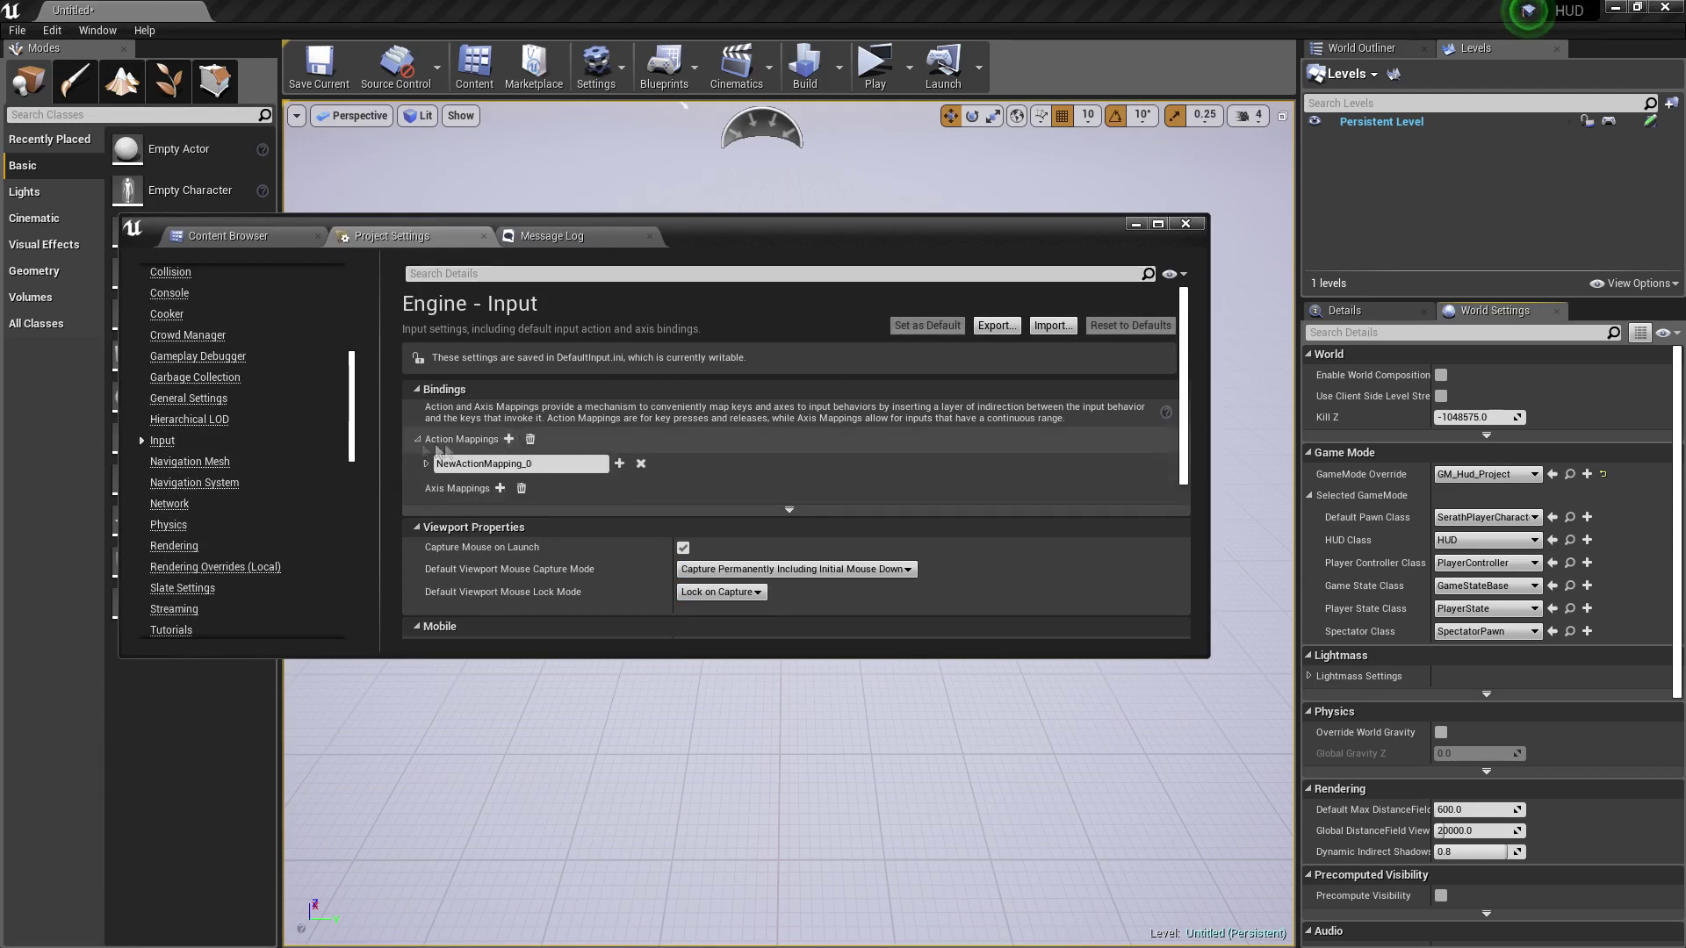
left_click(529, 439)
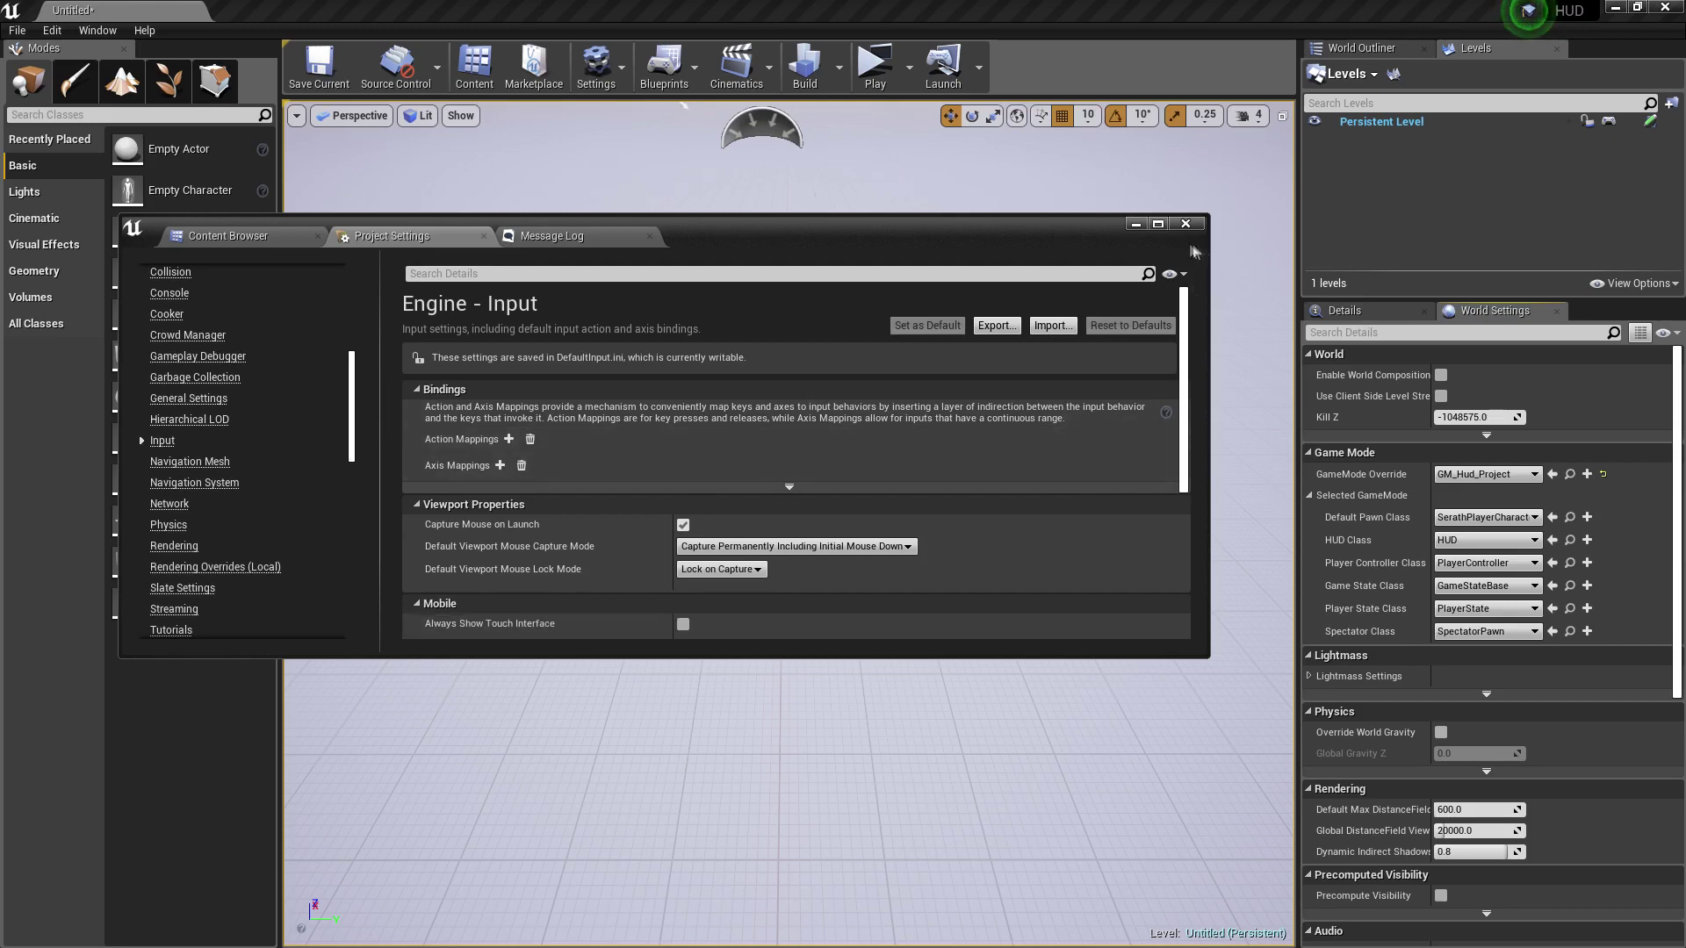
left_click(276, 236)
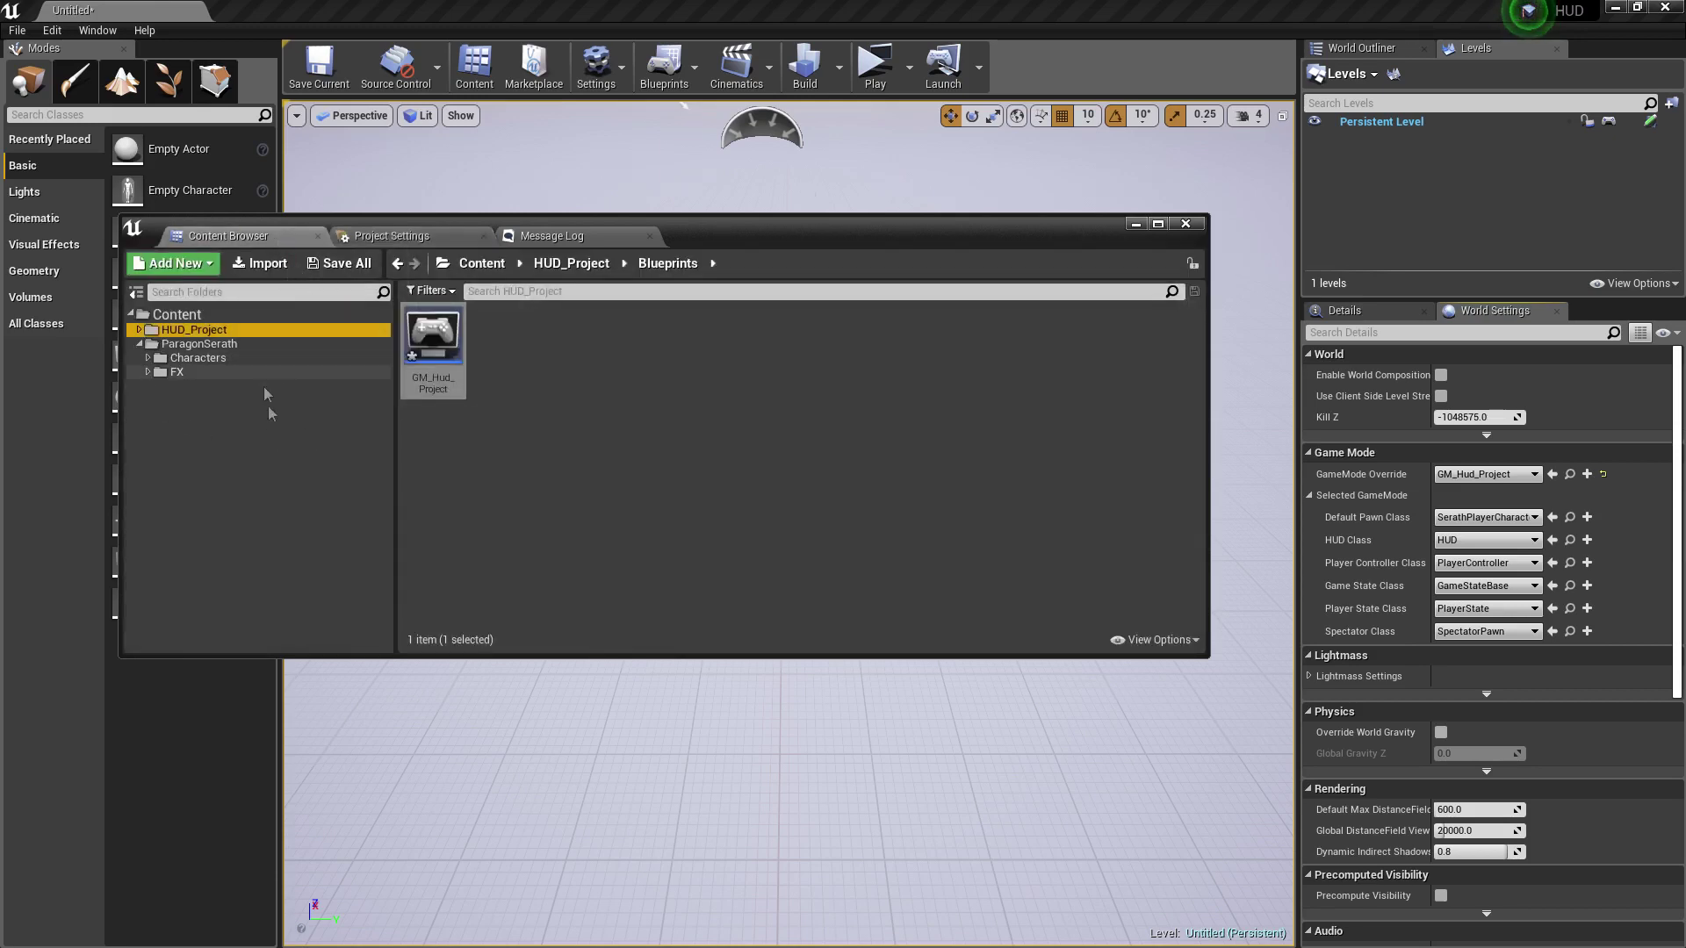
Add the Third Person feature pack to the project via Add Feature or Content Pack.
right_click(232, 451)
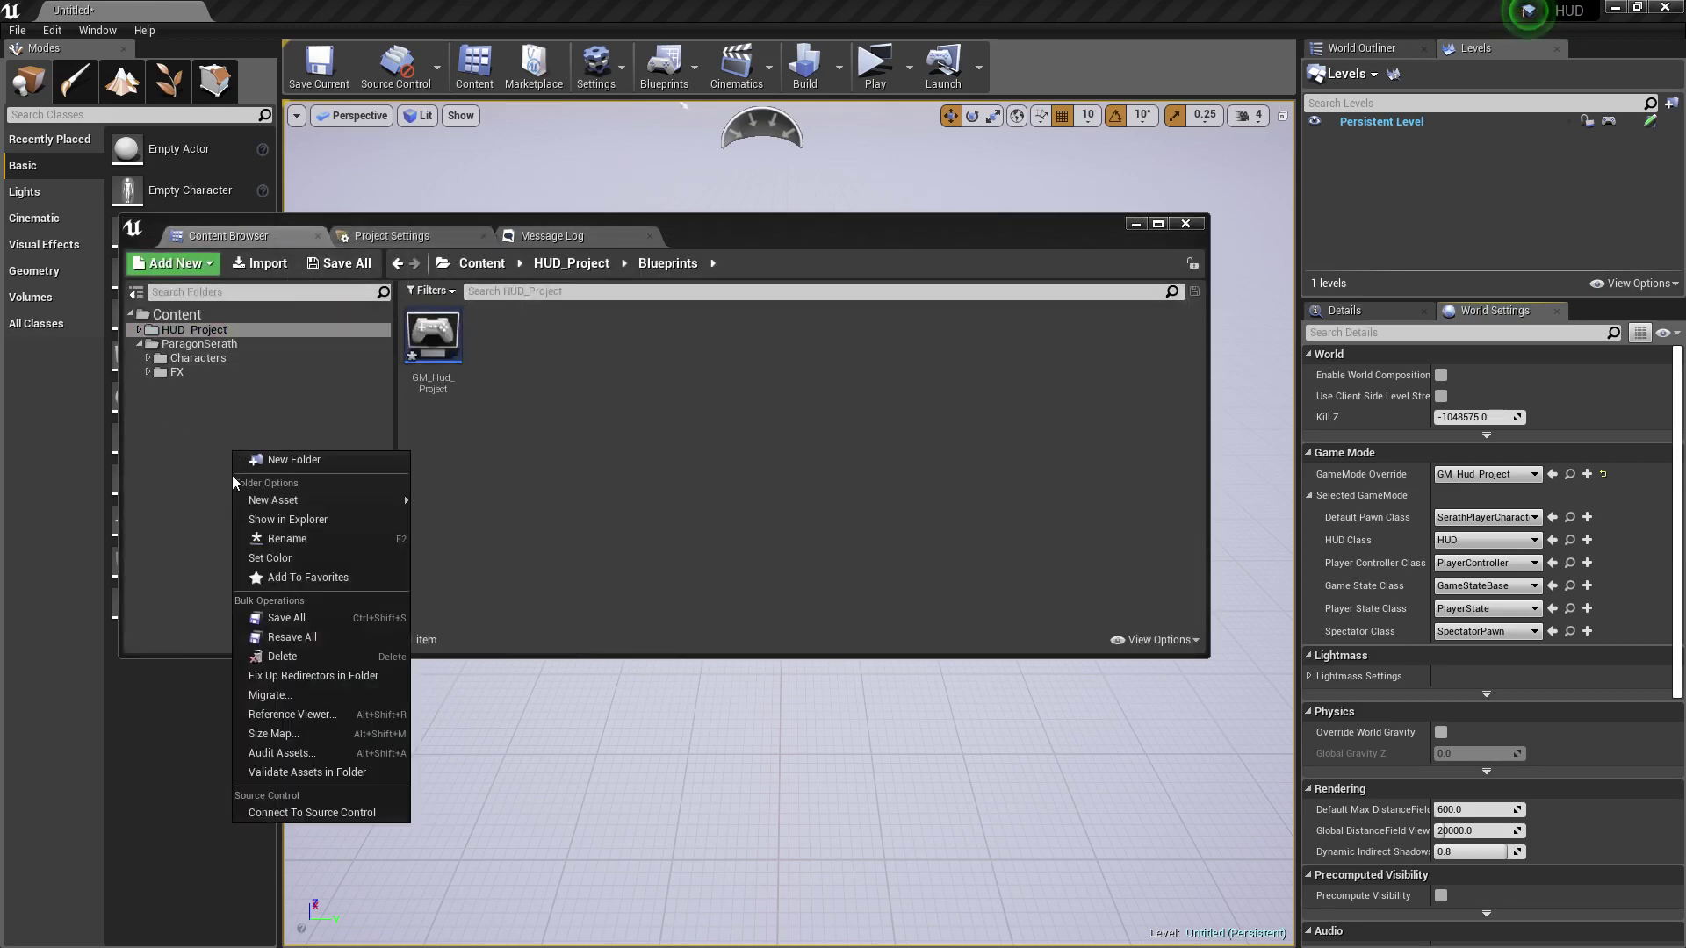
right_click(188, 477)
right_click(188, 462)
key("Escape")
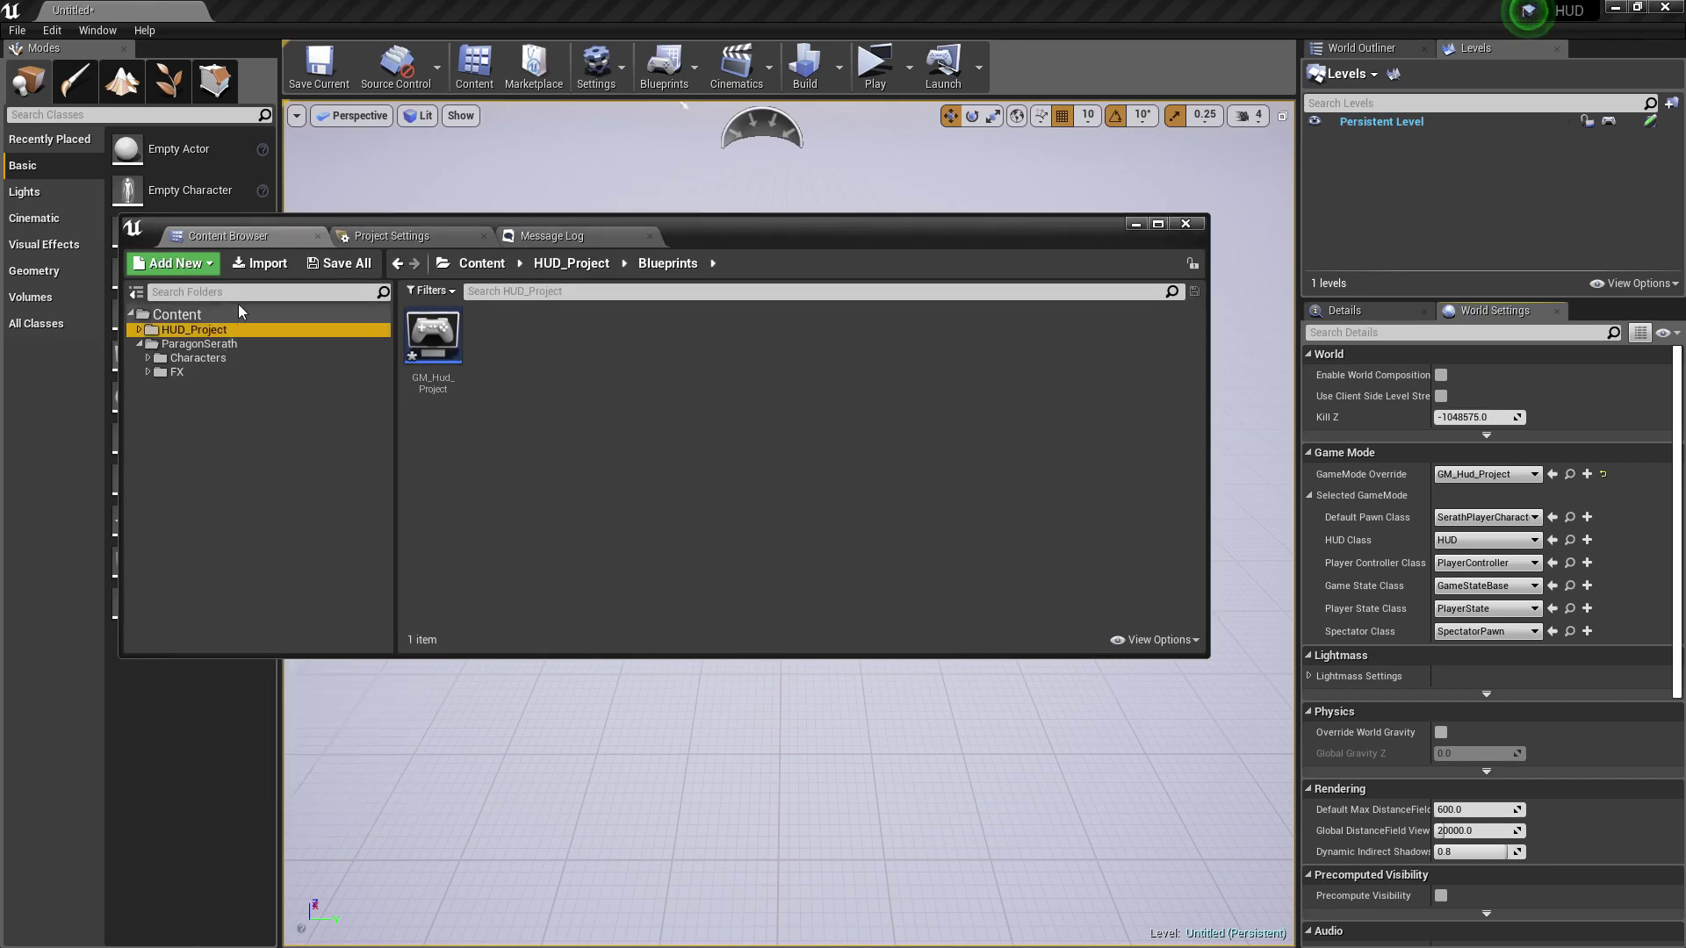
left_click(175, 262)
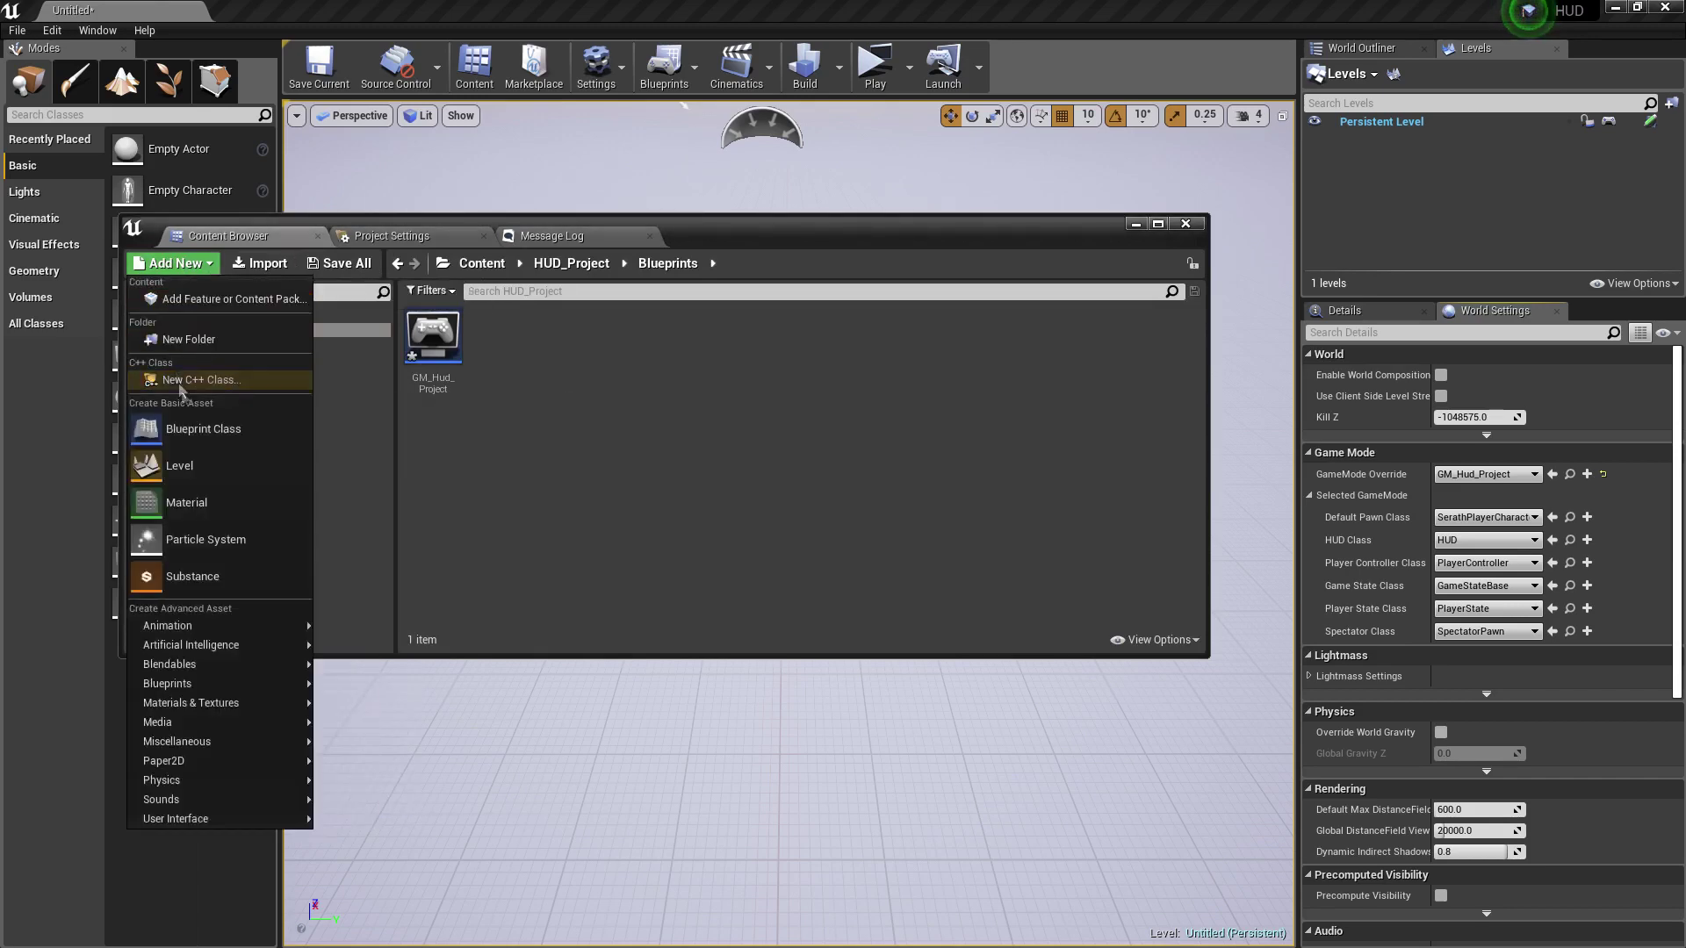
left_click(233, 299)
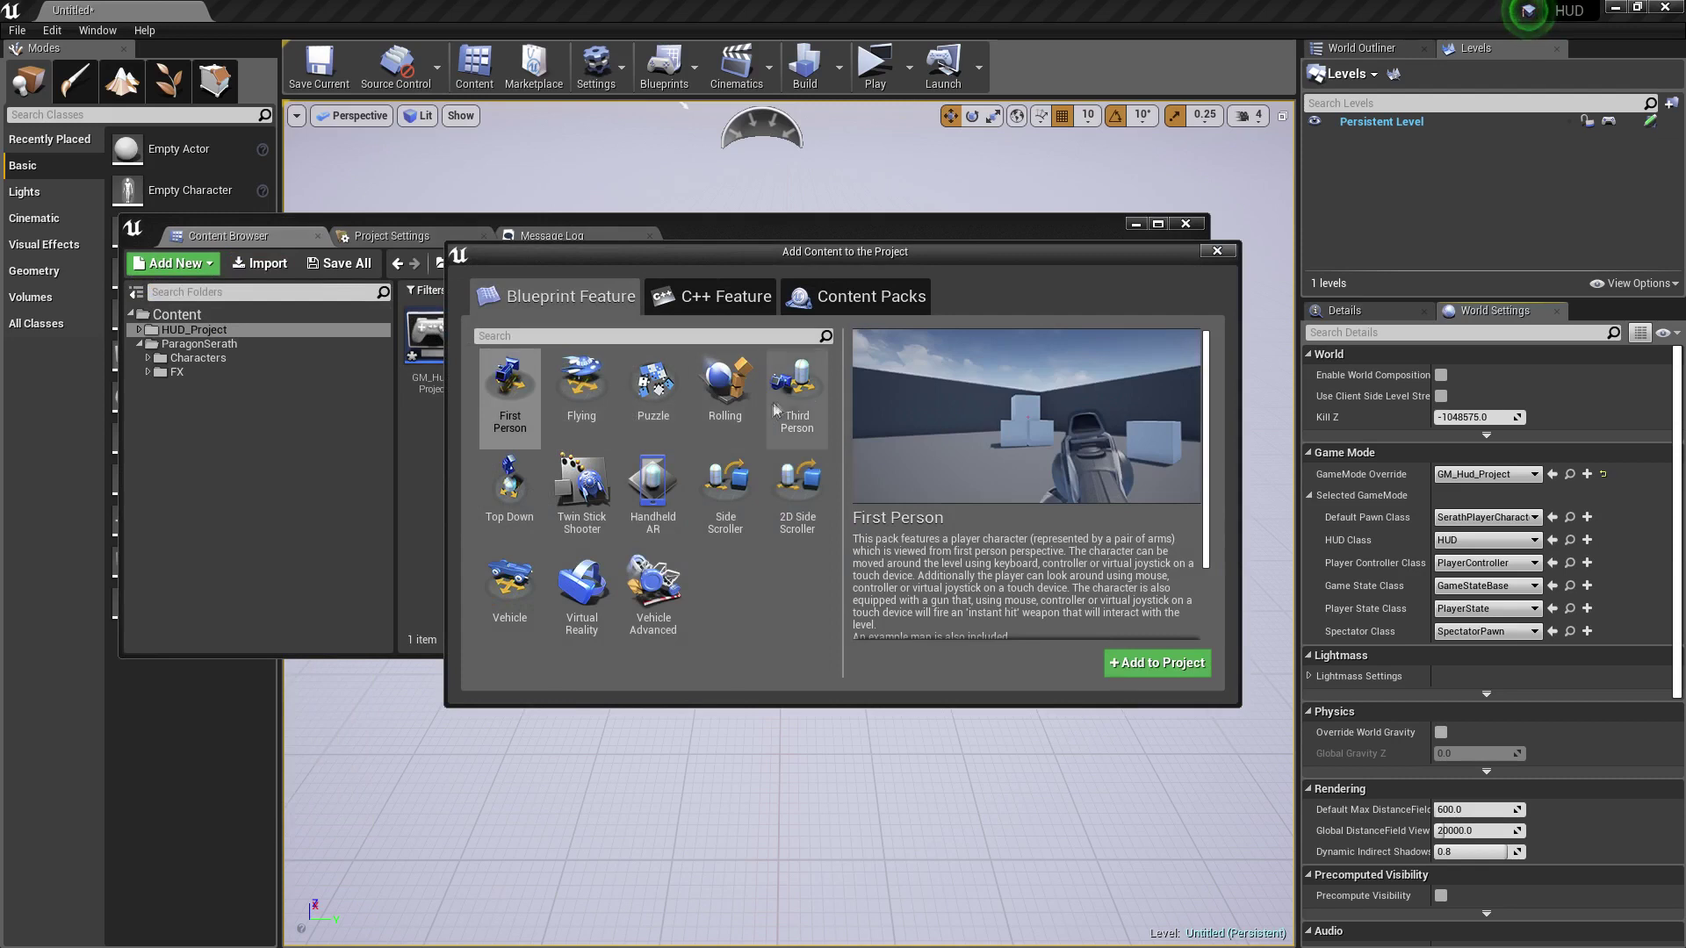
left_click(809, 398)
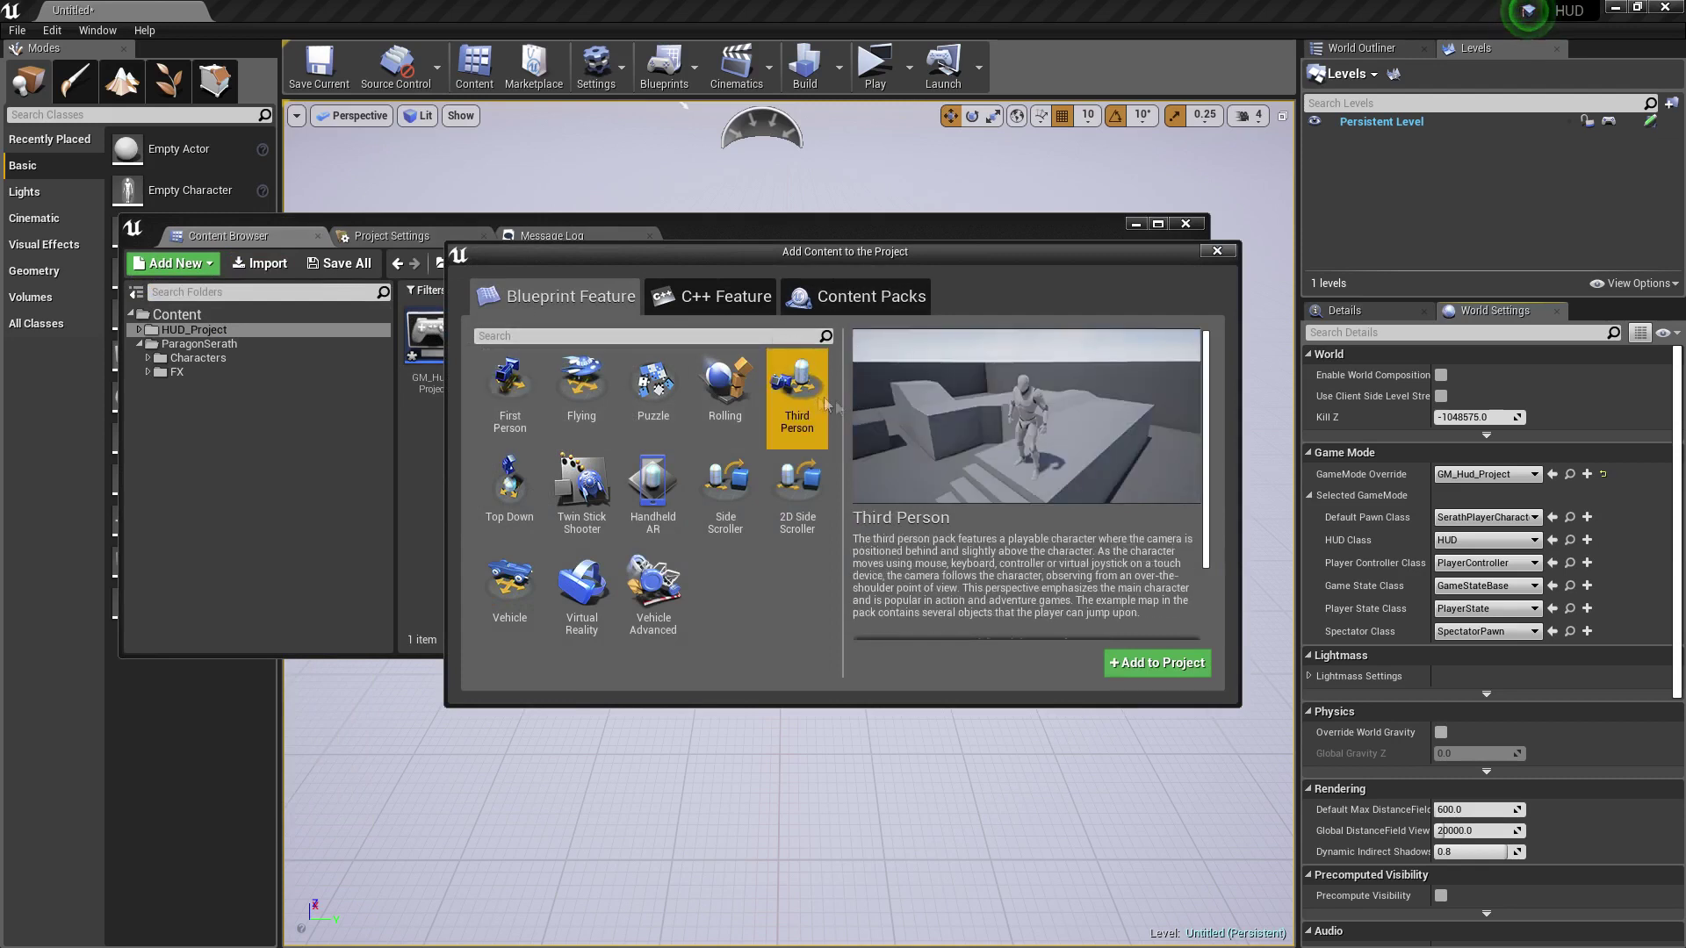
left_click(1157, 676)
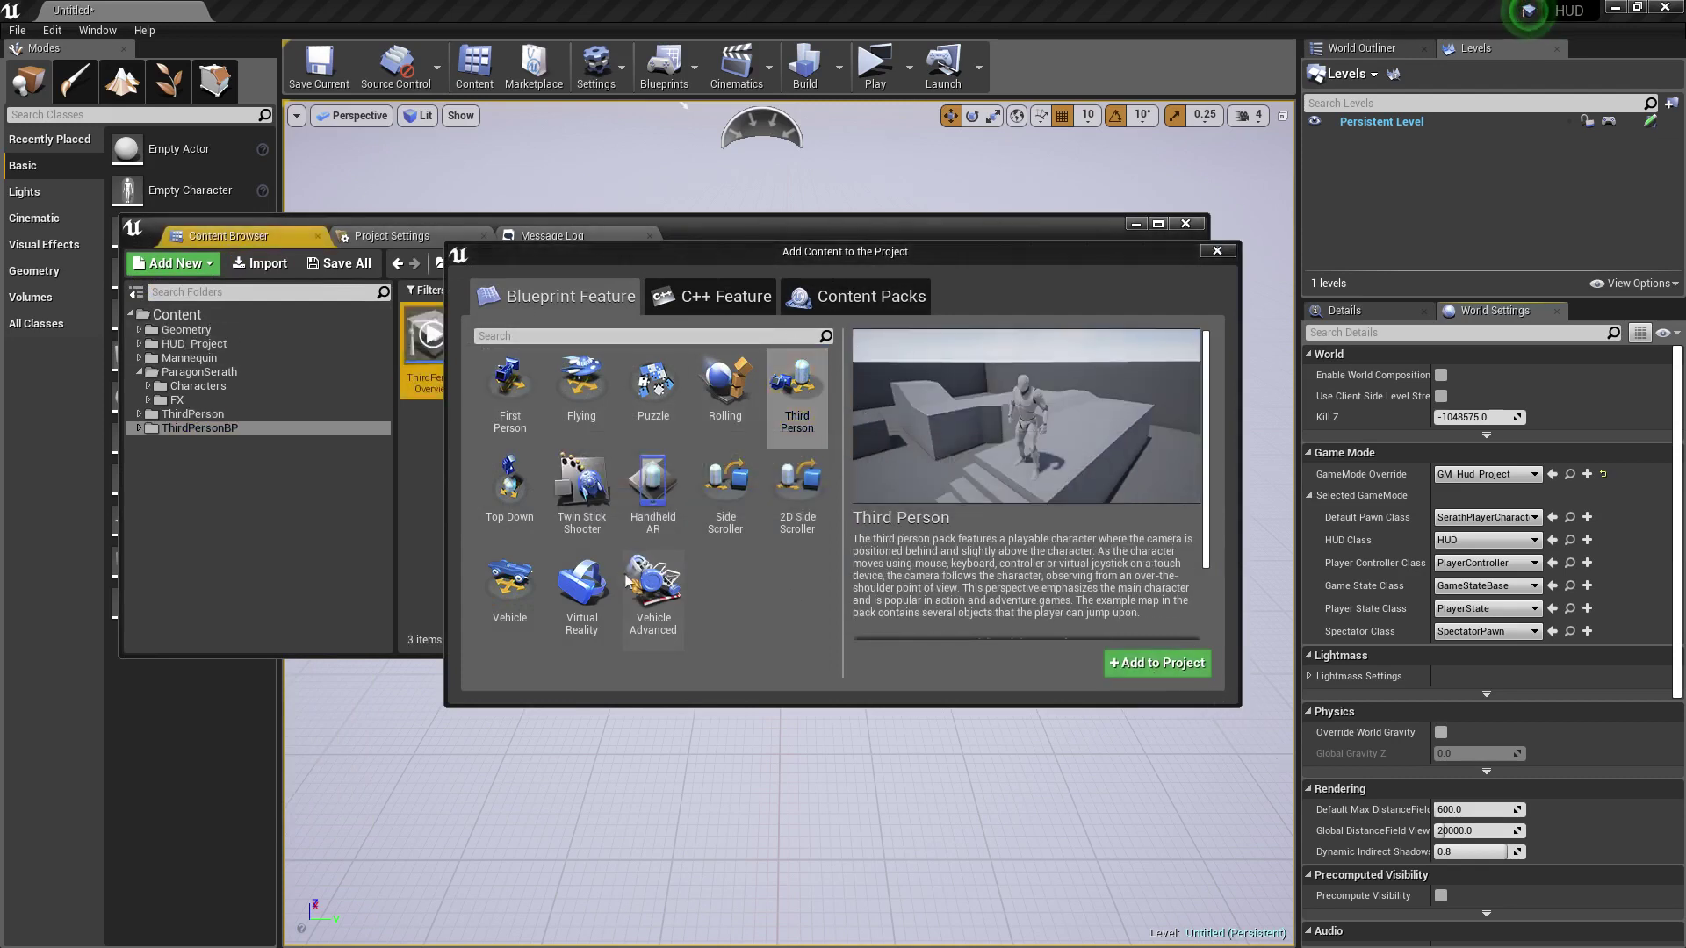
left_click(1217, 251)
Launch a standalone test, then scale the floor up to fill the level.
left_click(943, 91)
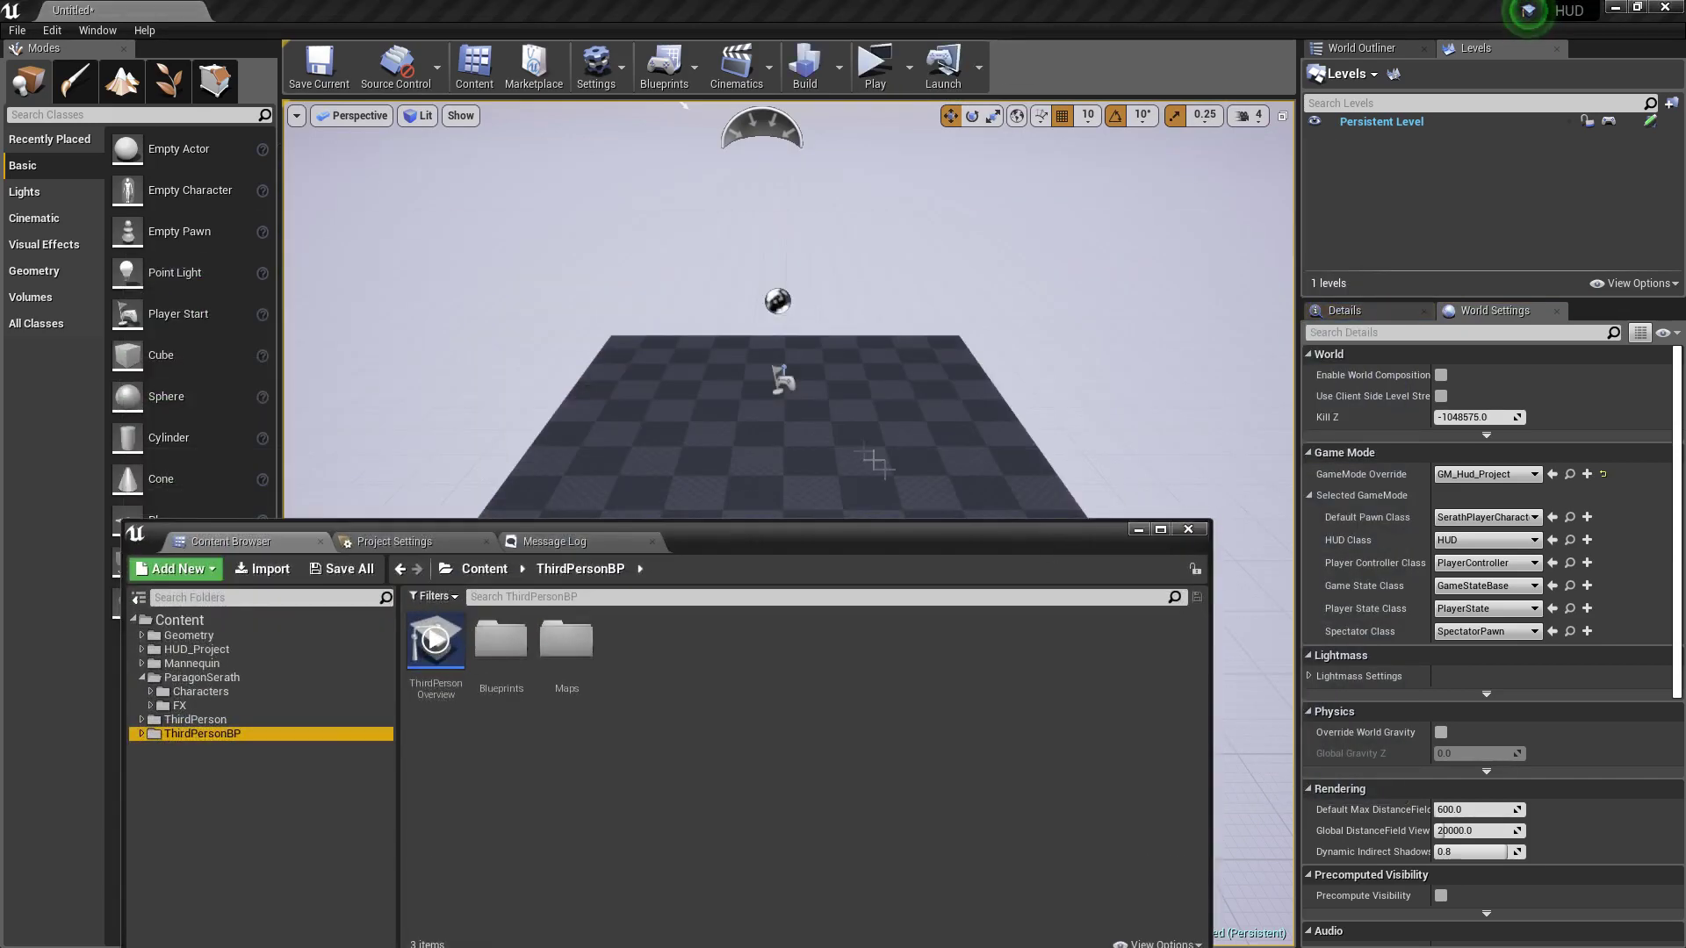
key("e")
key("r")
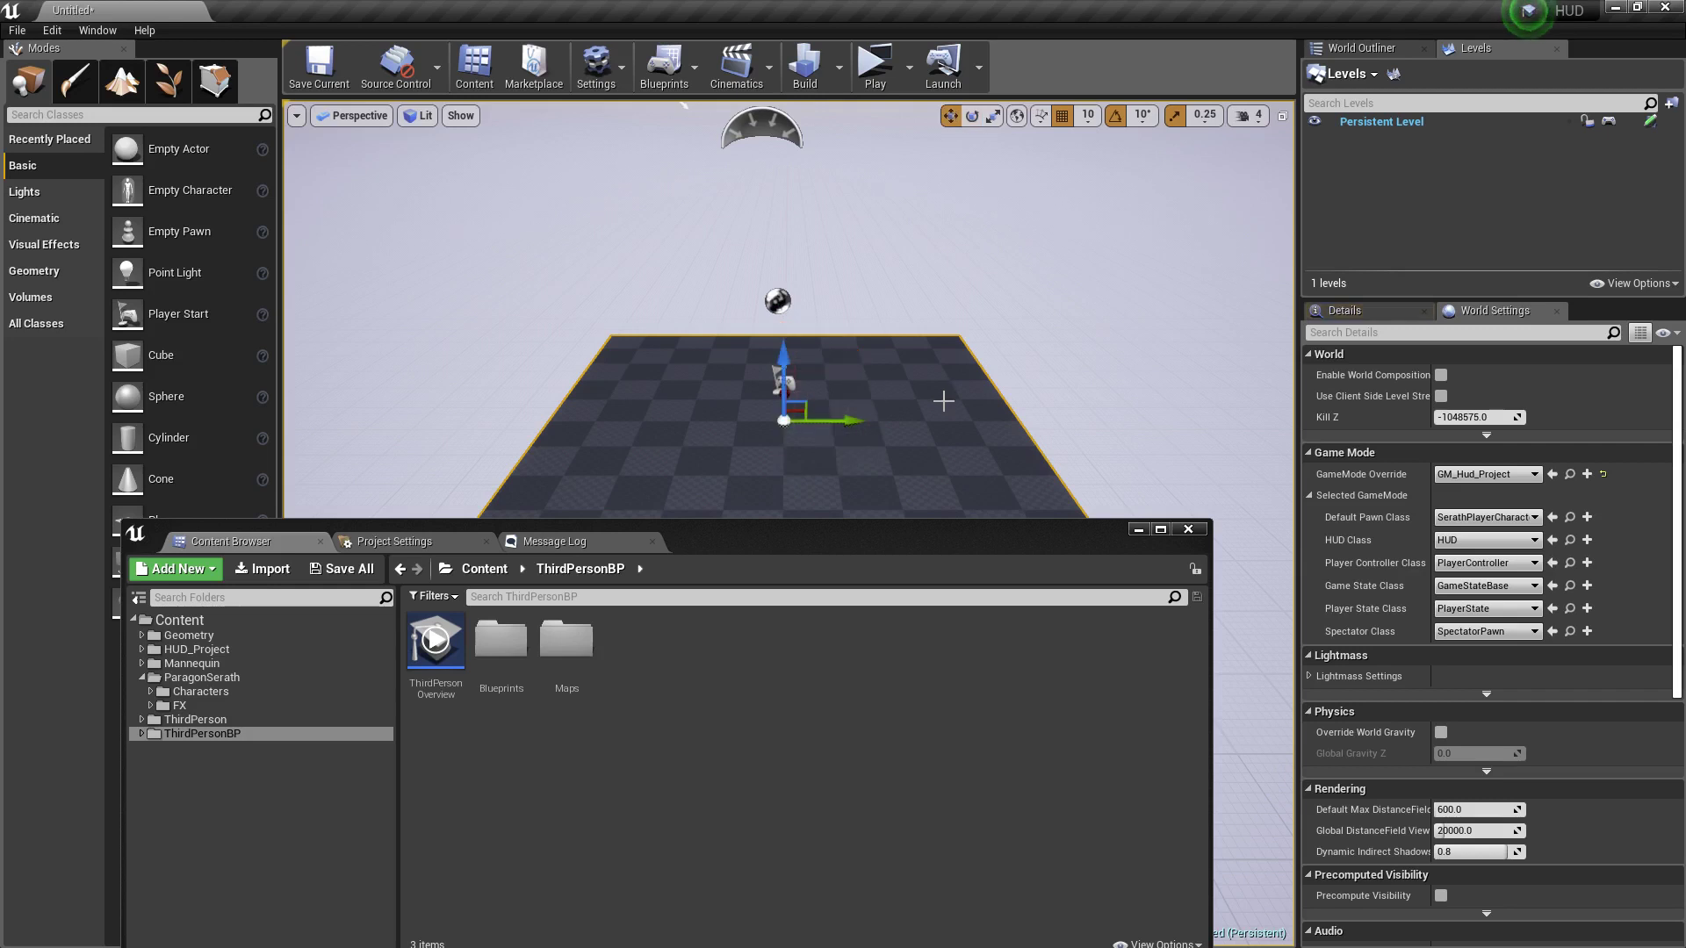
left_click_drag(799, 418, 899, 561)
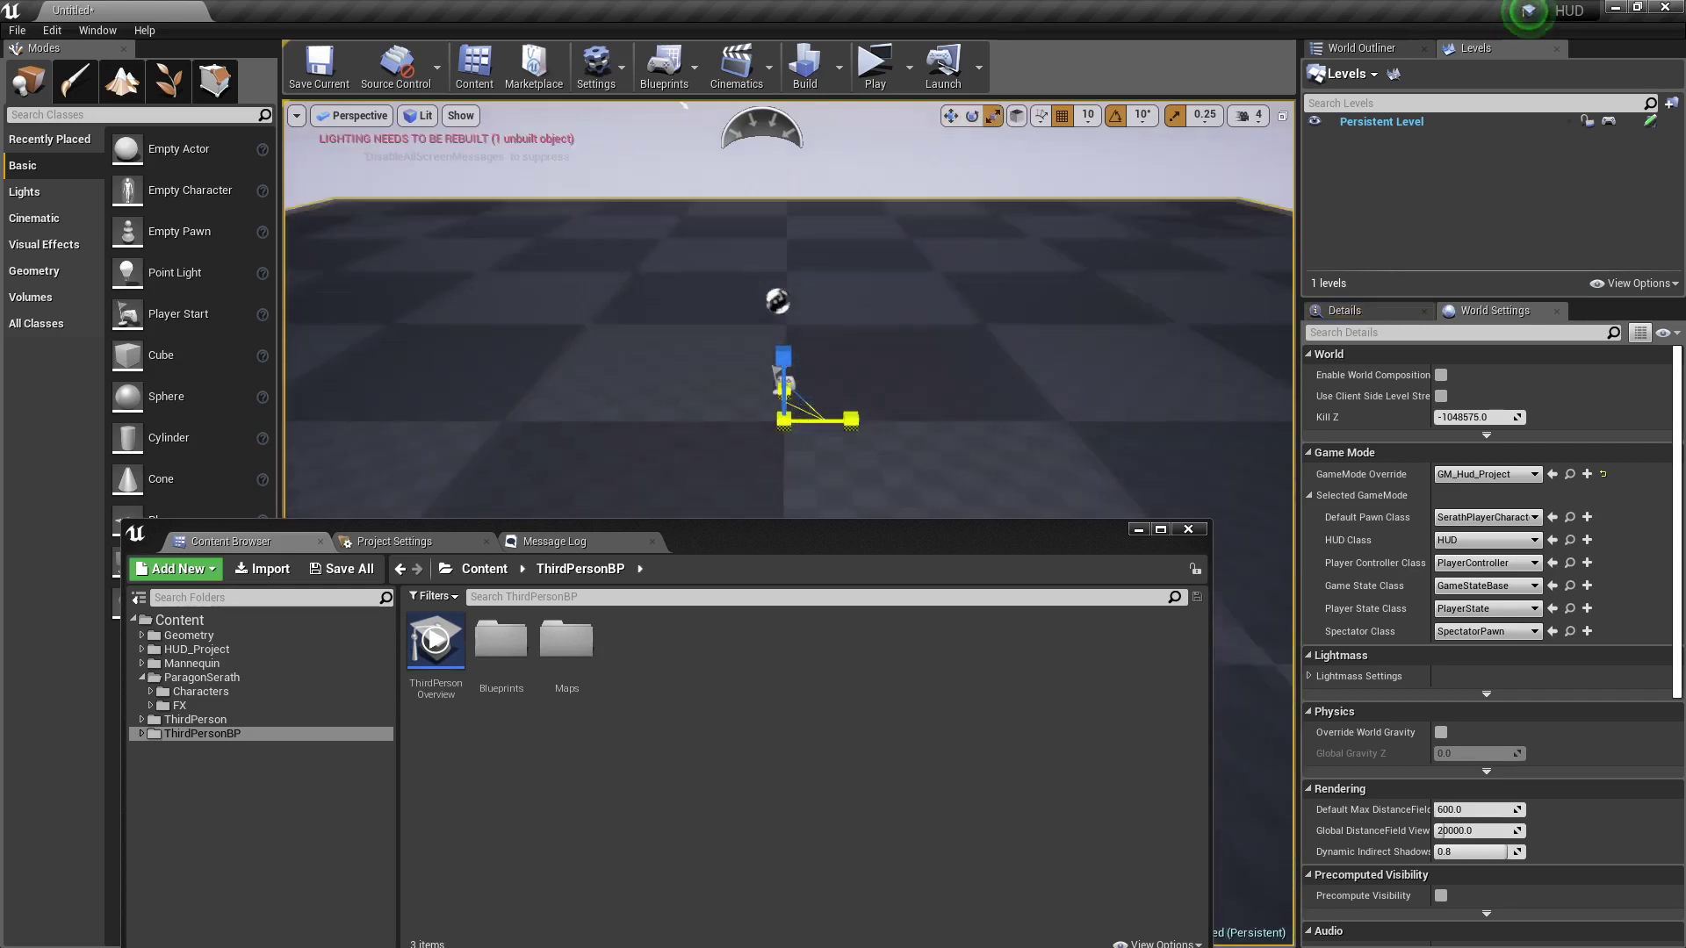
left_click(860, 536)
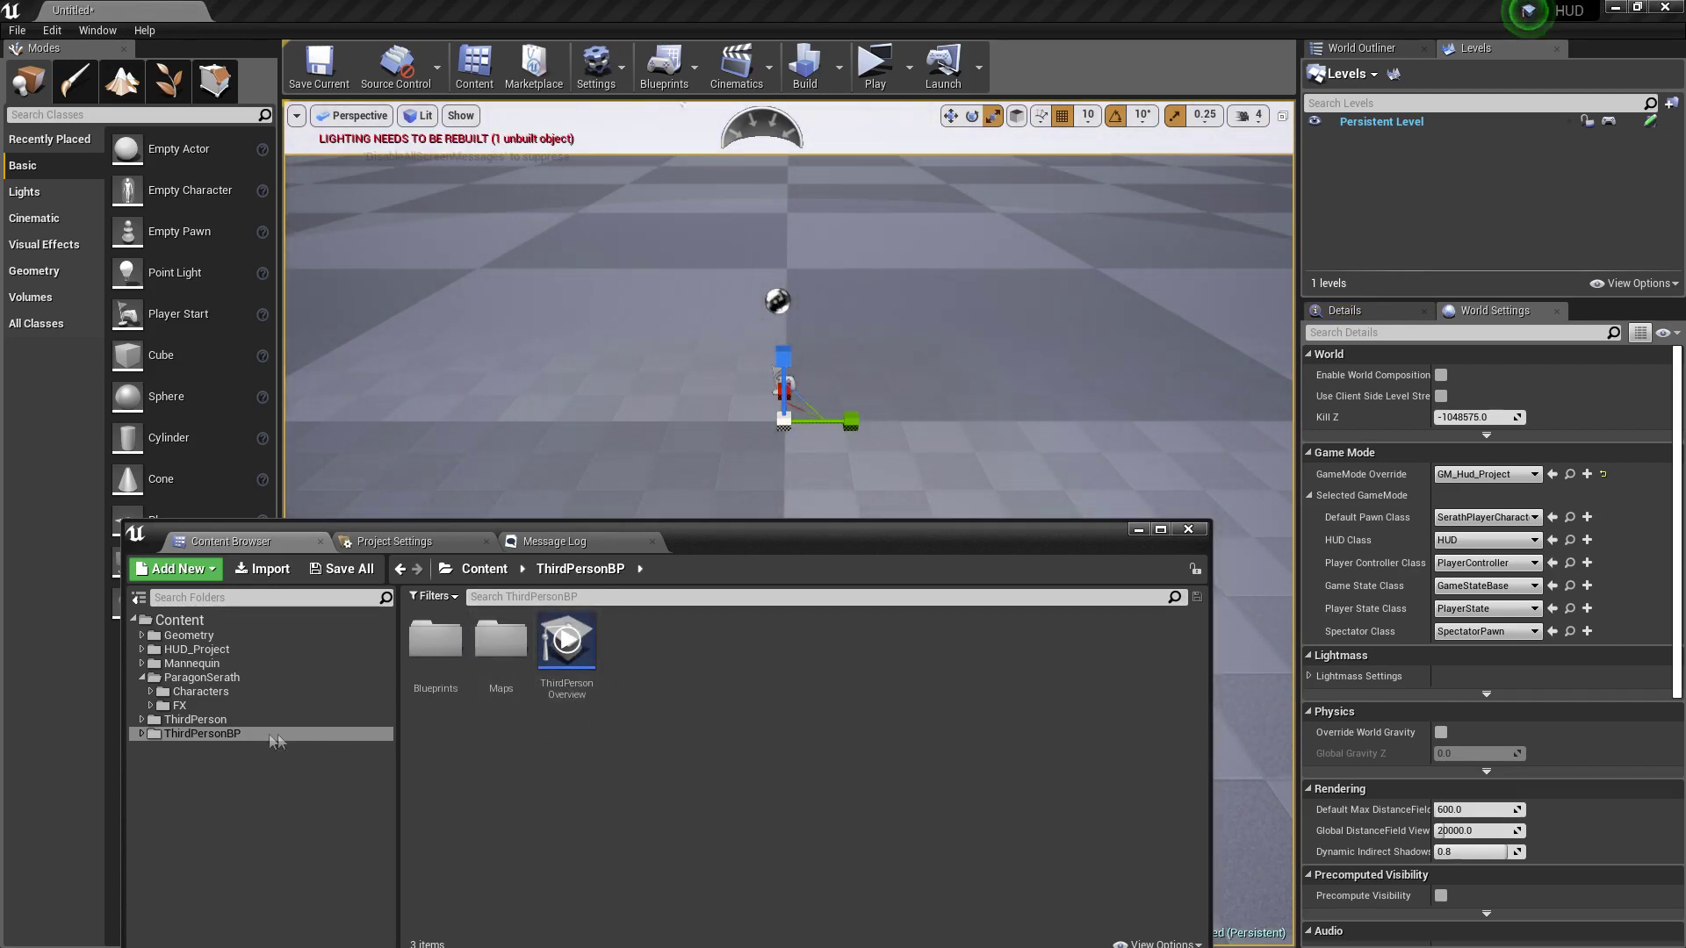
Browse into HUD_Project/Blueprints and back up to HUD_Project.
left_click(202, 678)
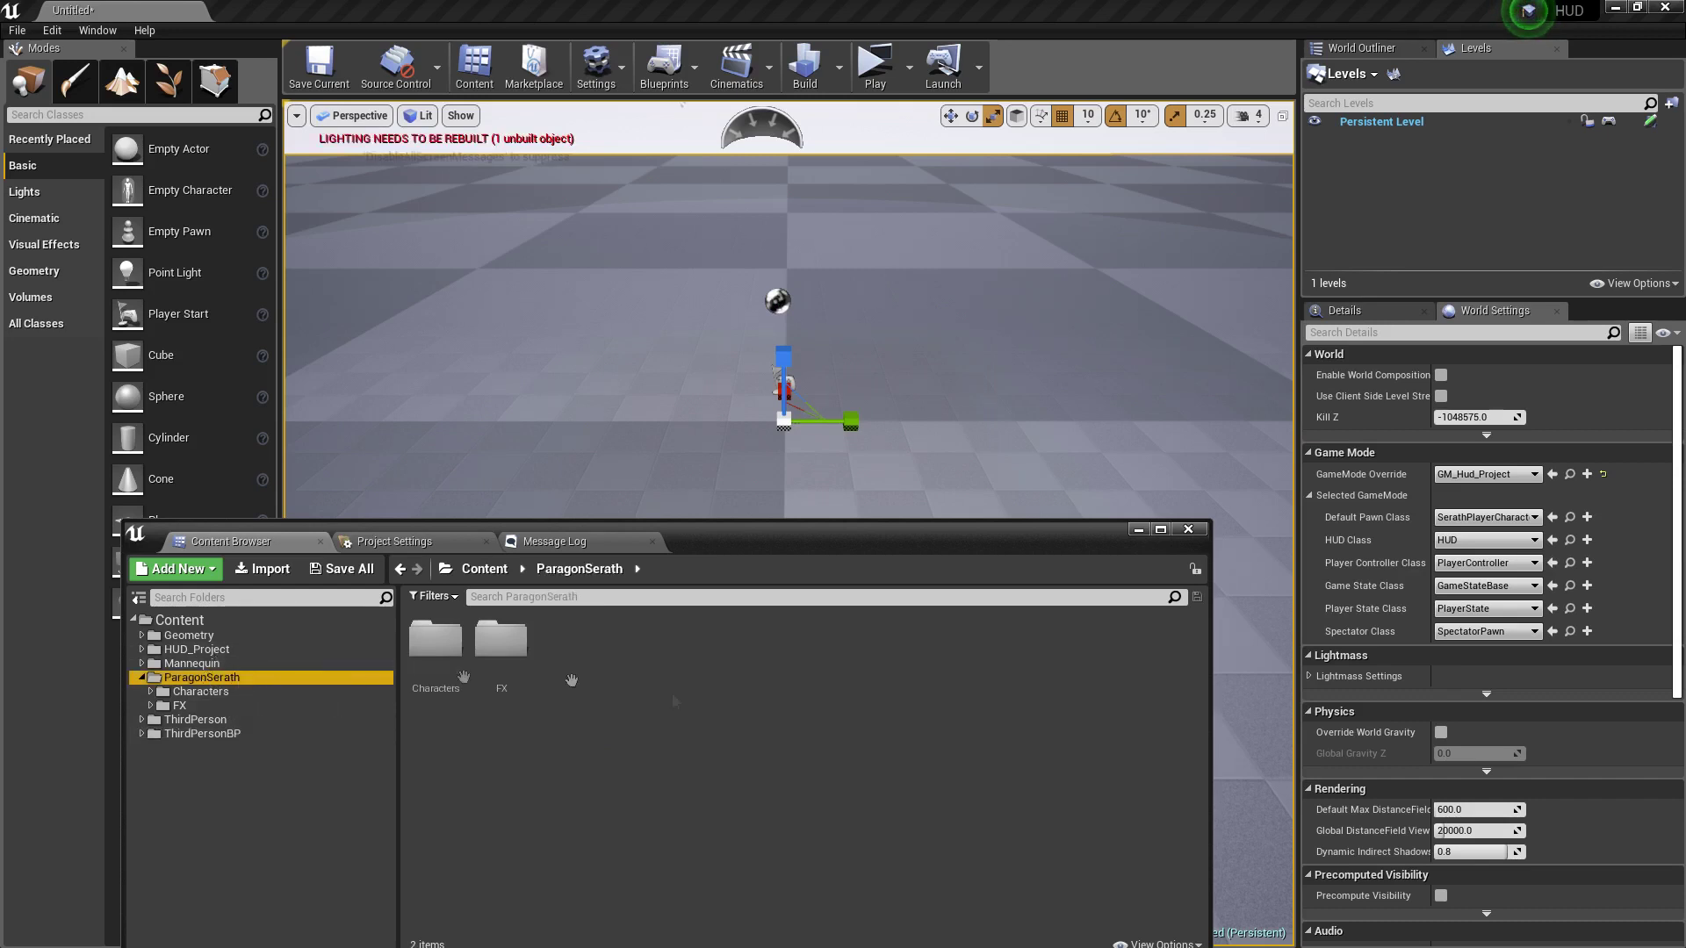
left_click(190, 650)
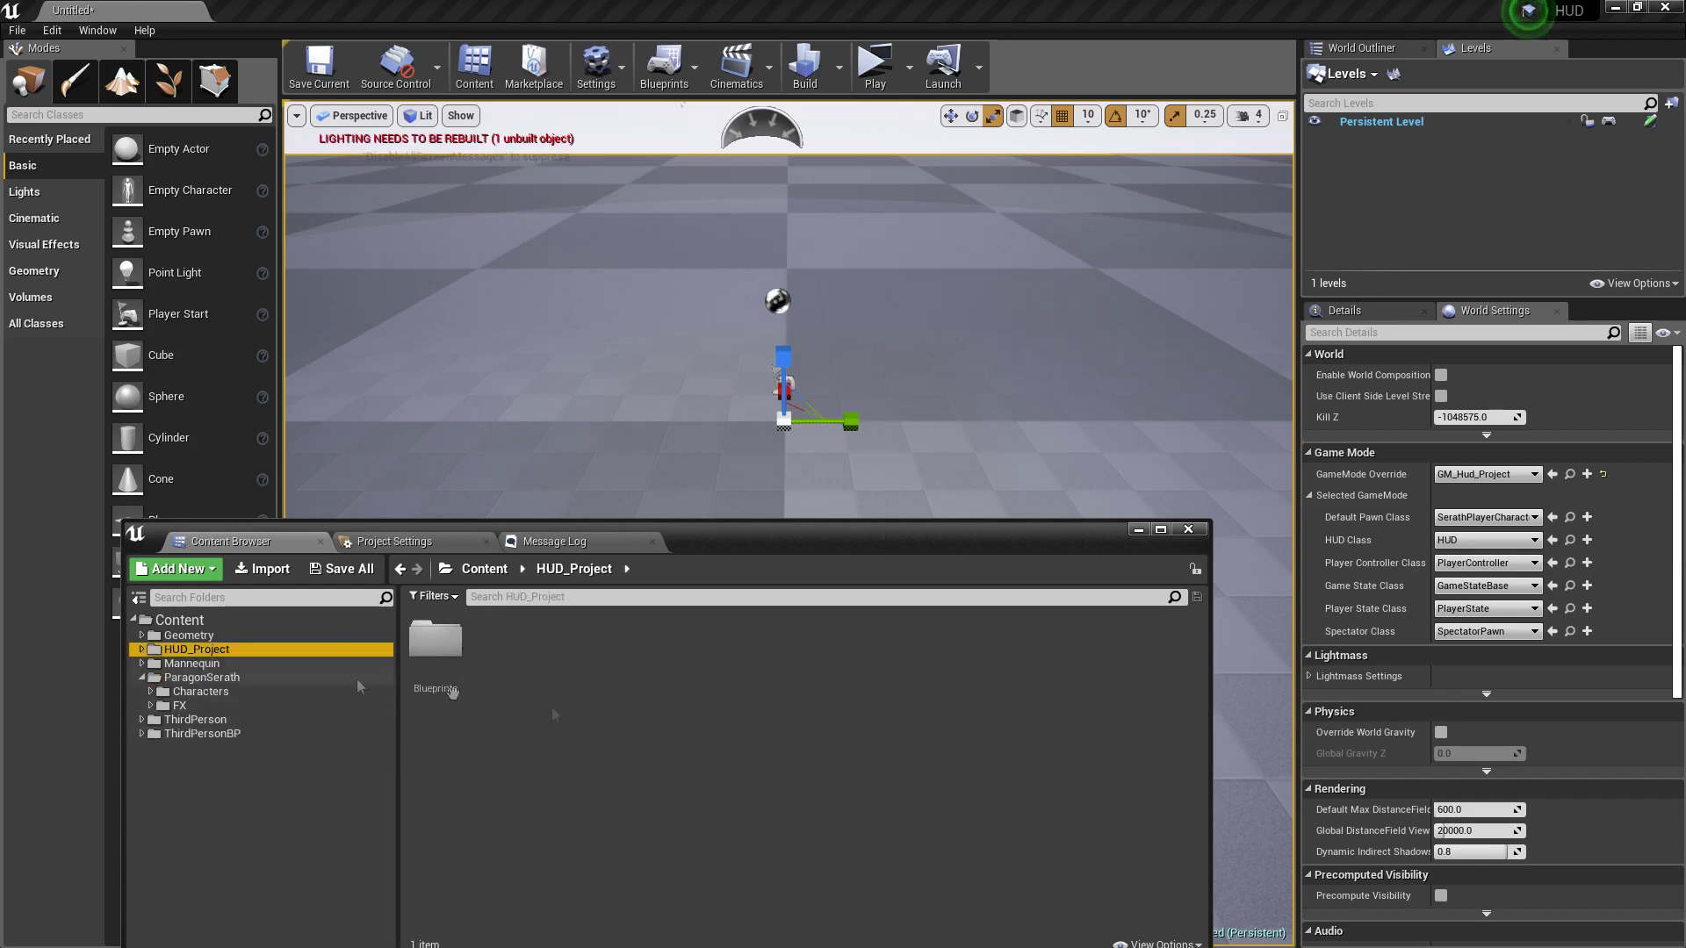
double_click(452, 651)
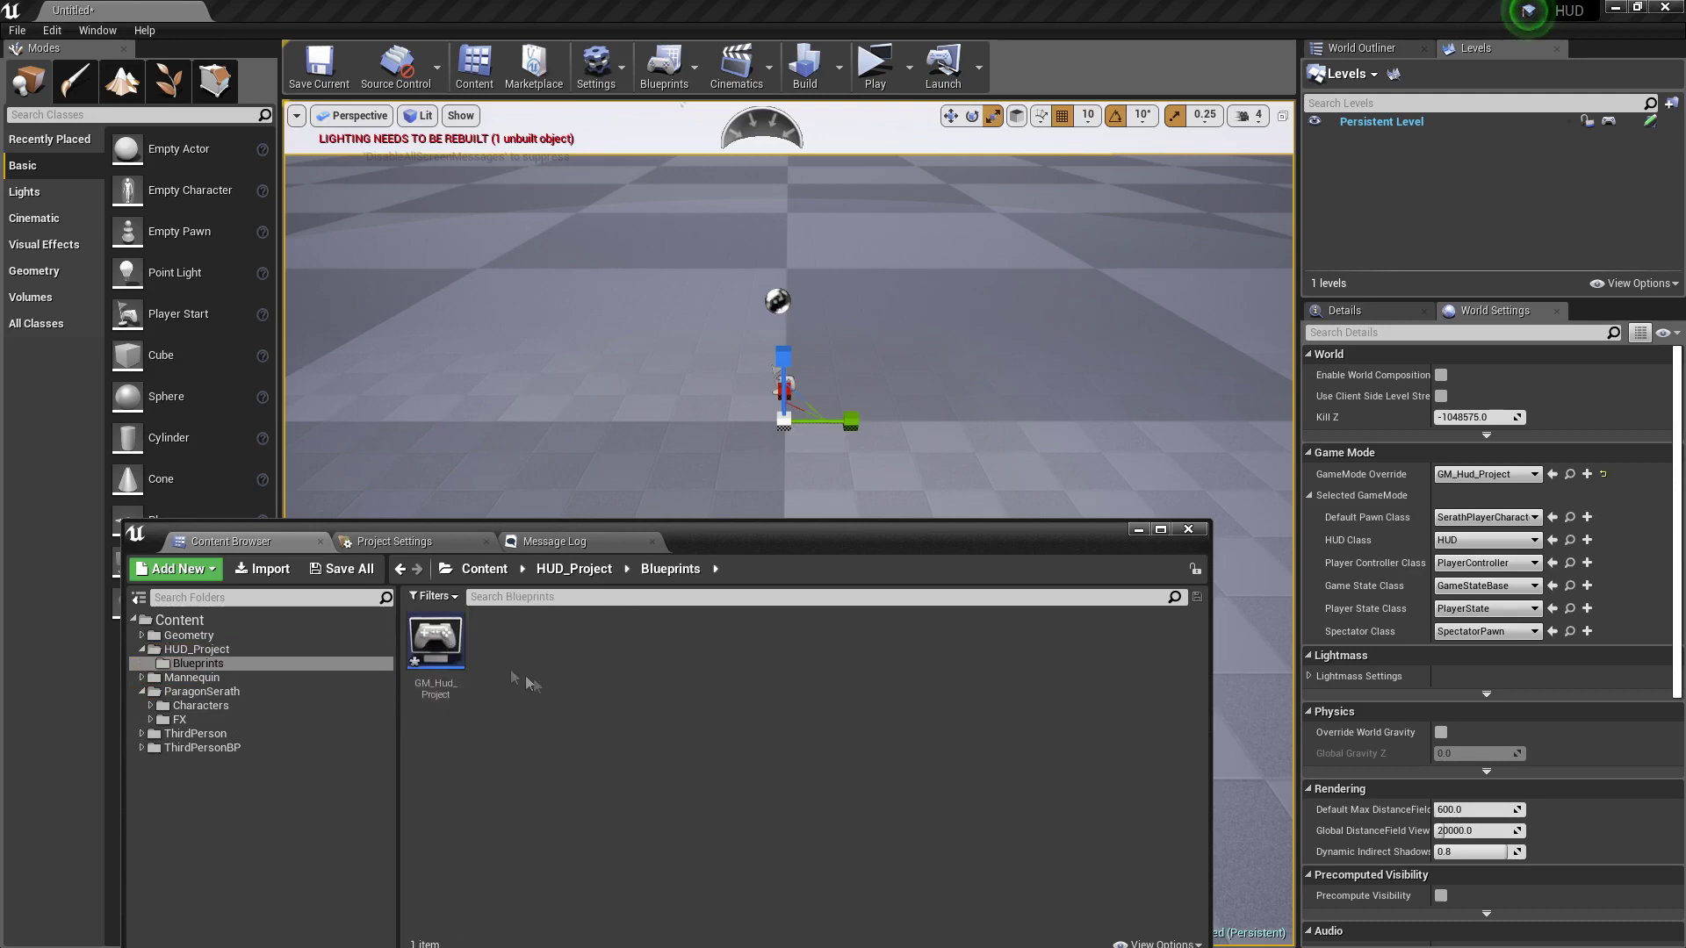
right_click(546, 686)
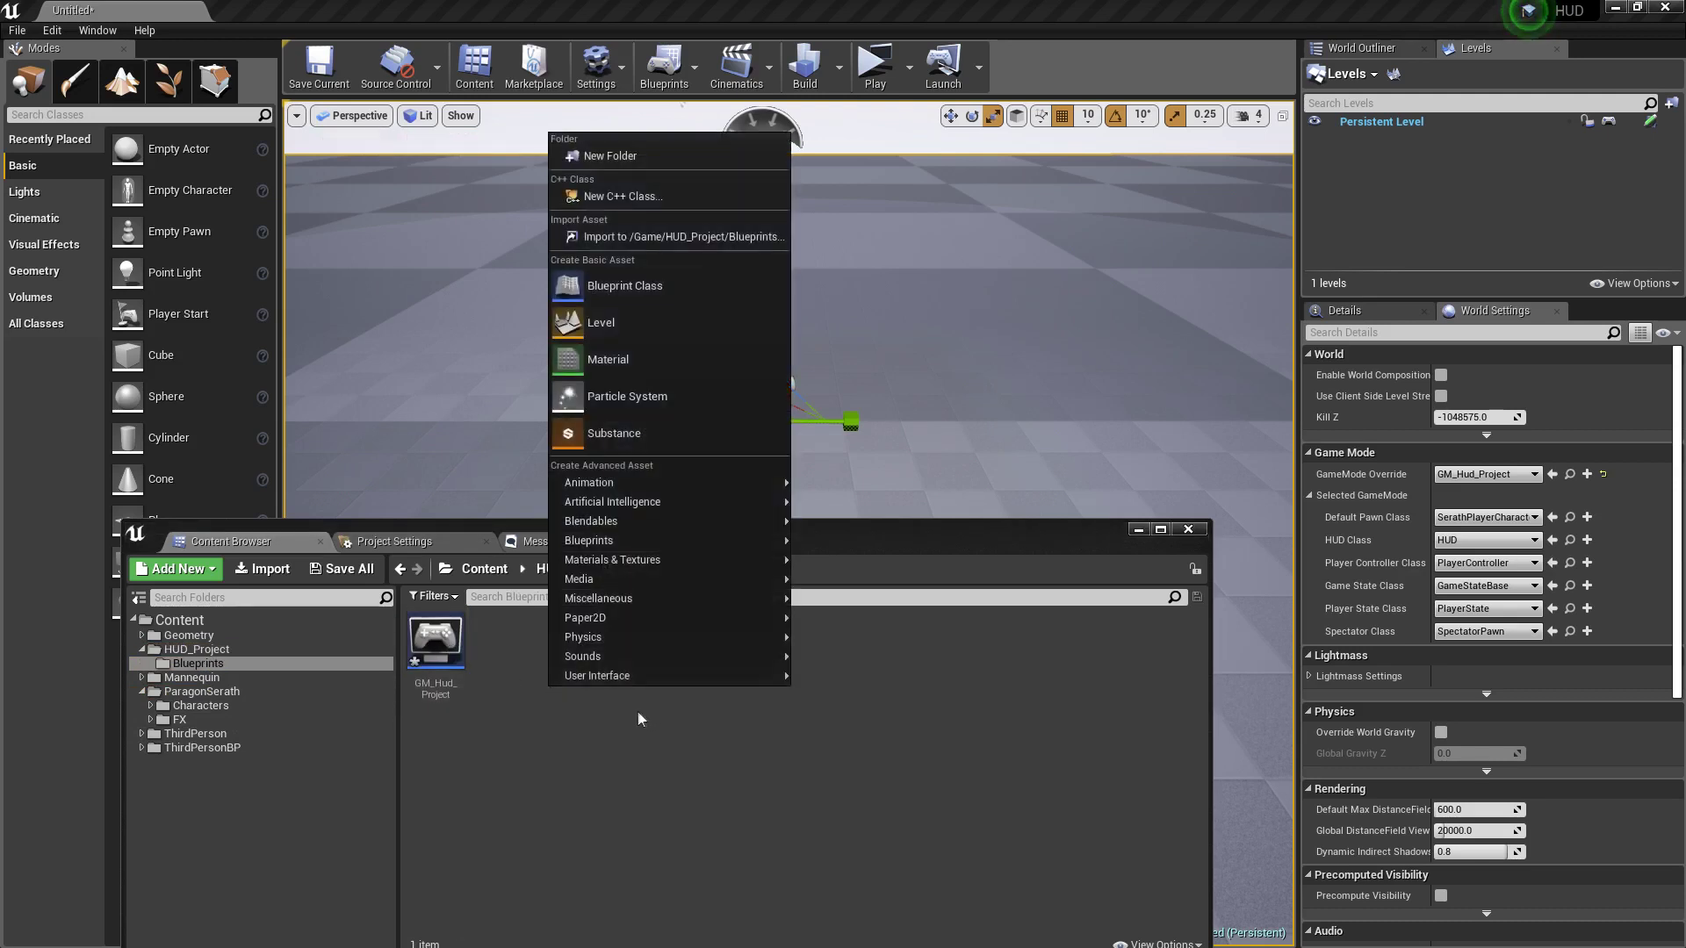
left_click(478, 738)
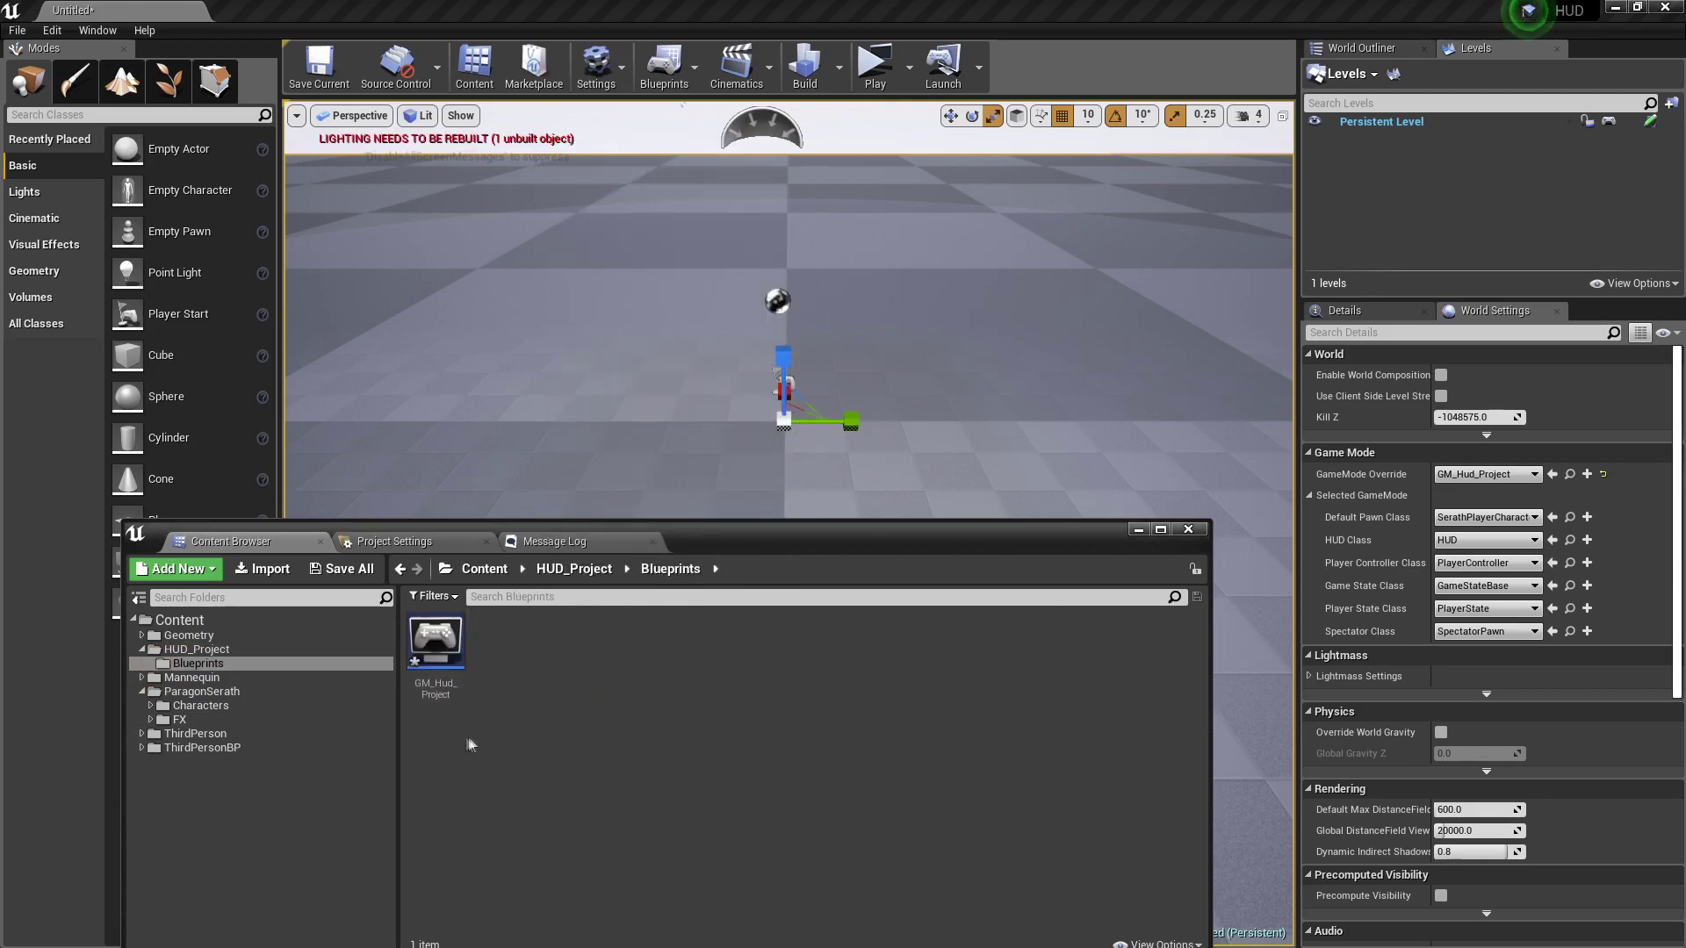
left_click(197, 650)
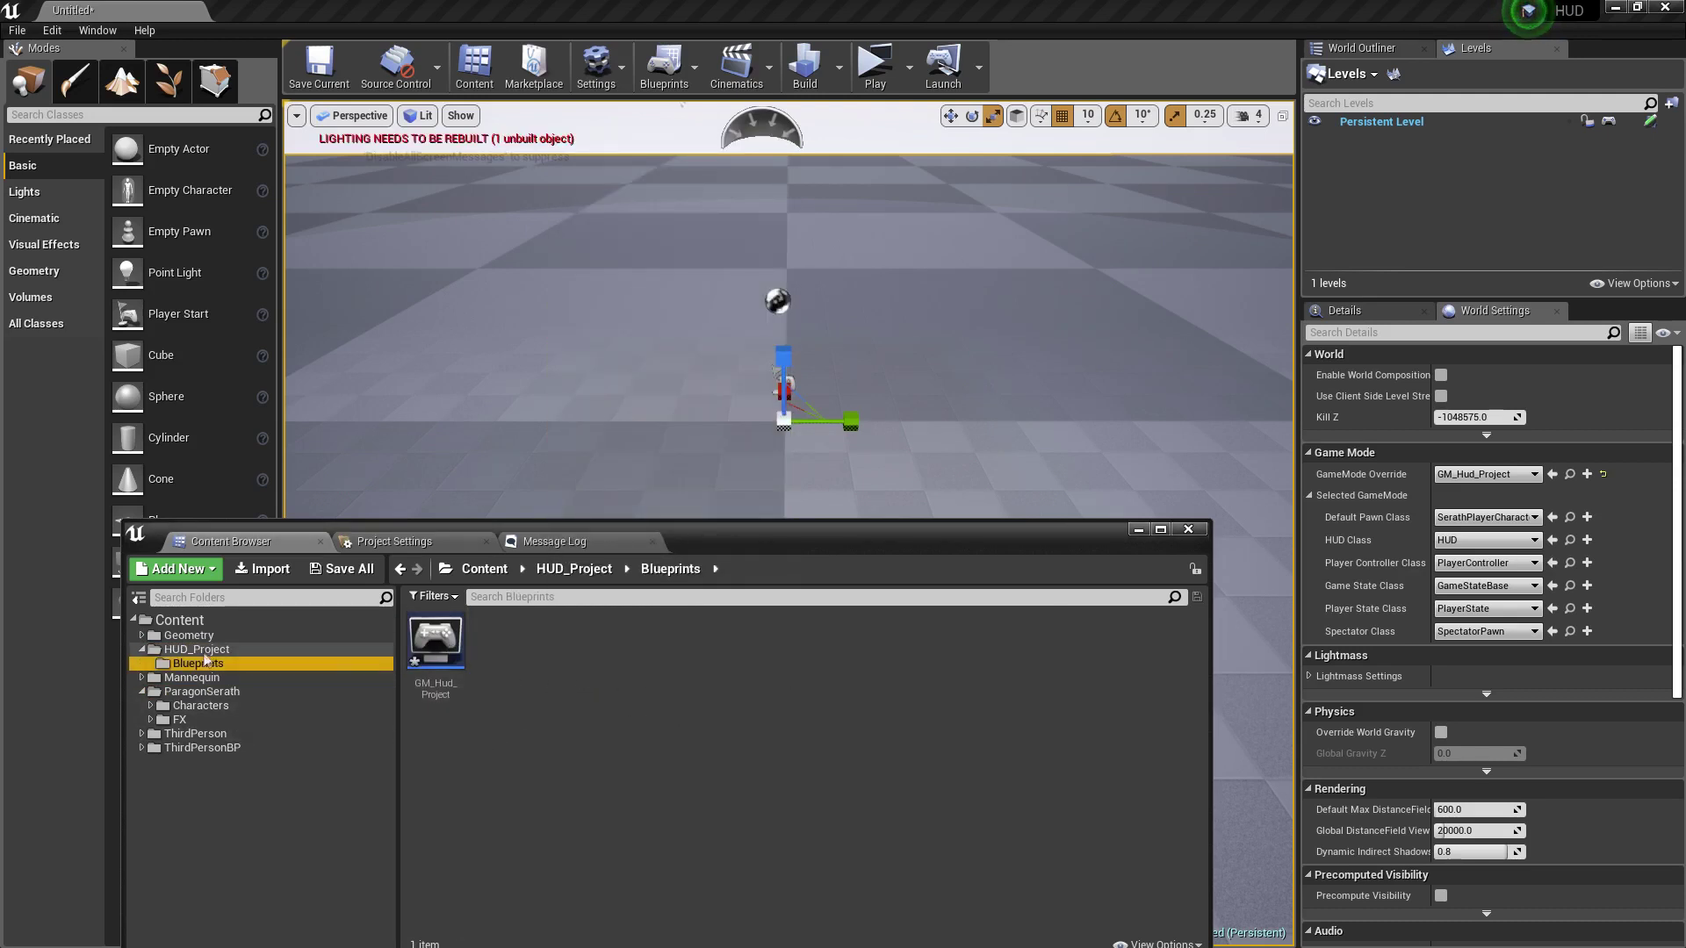
Create a UI folder in HUD_Project and open it.
right_click(566, 687)
left_click(657, 150)
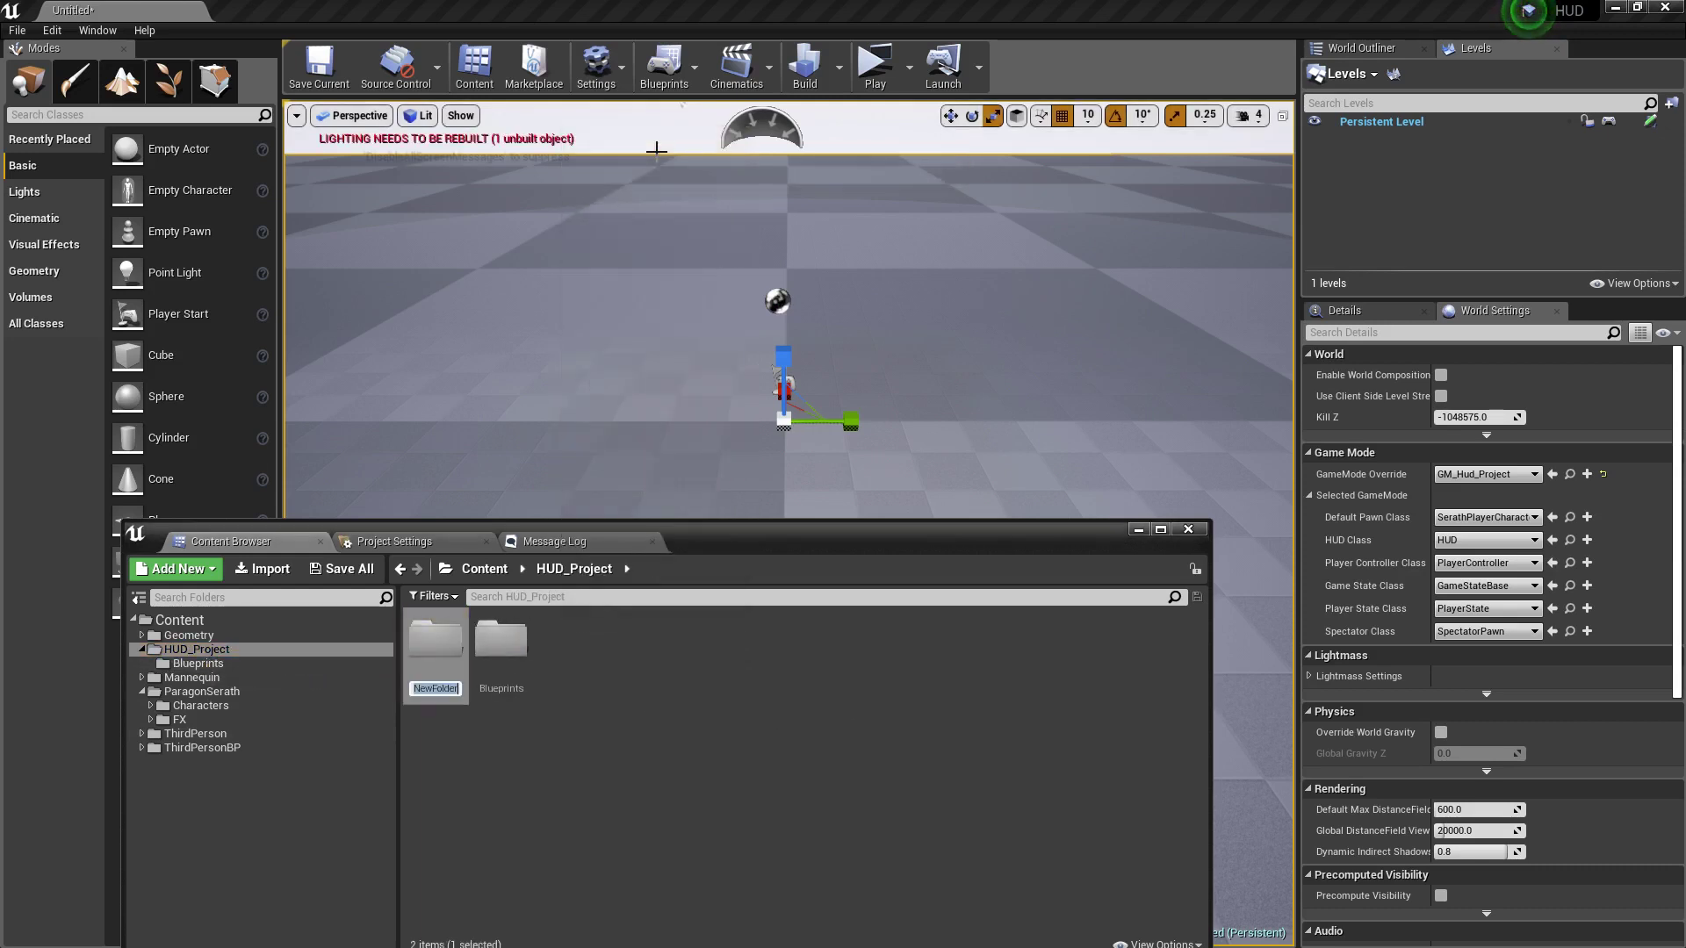
type("UI")
key("Return")
double_click(502, 645)
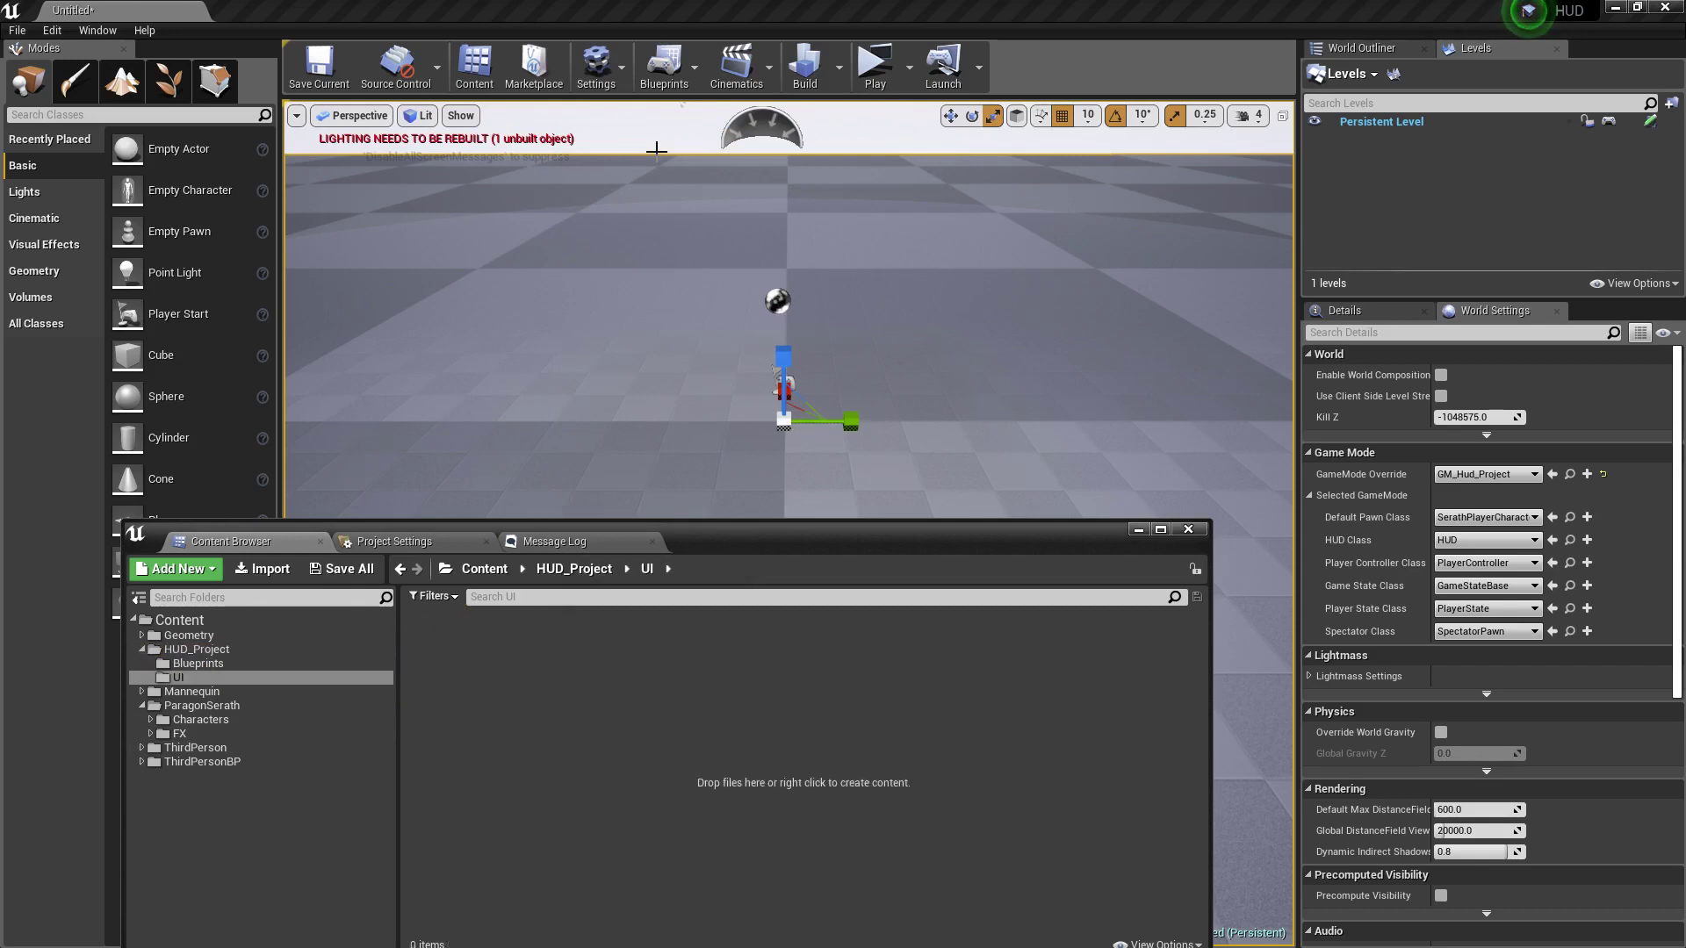
Create a HUD folder inside UI.
right_click(460, 698)
left_click(513, 160)
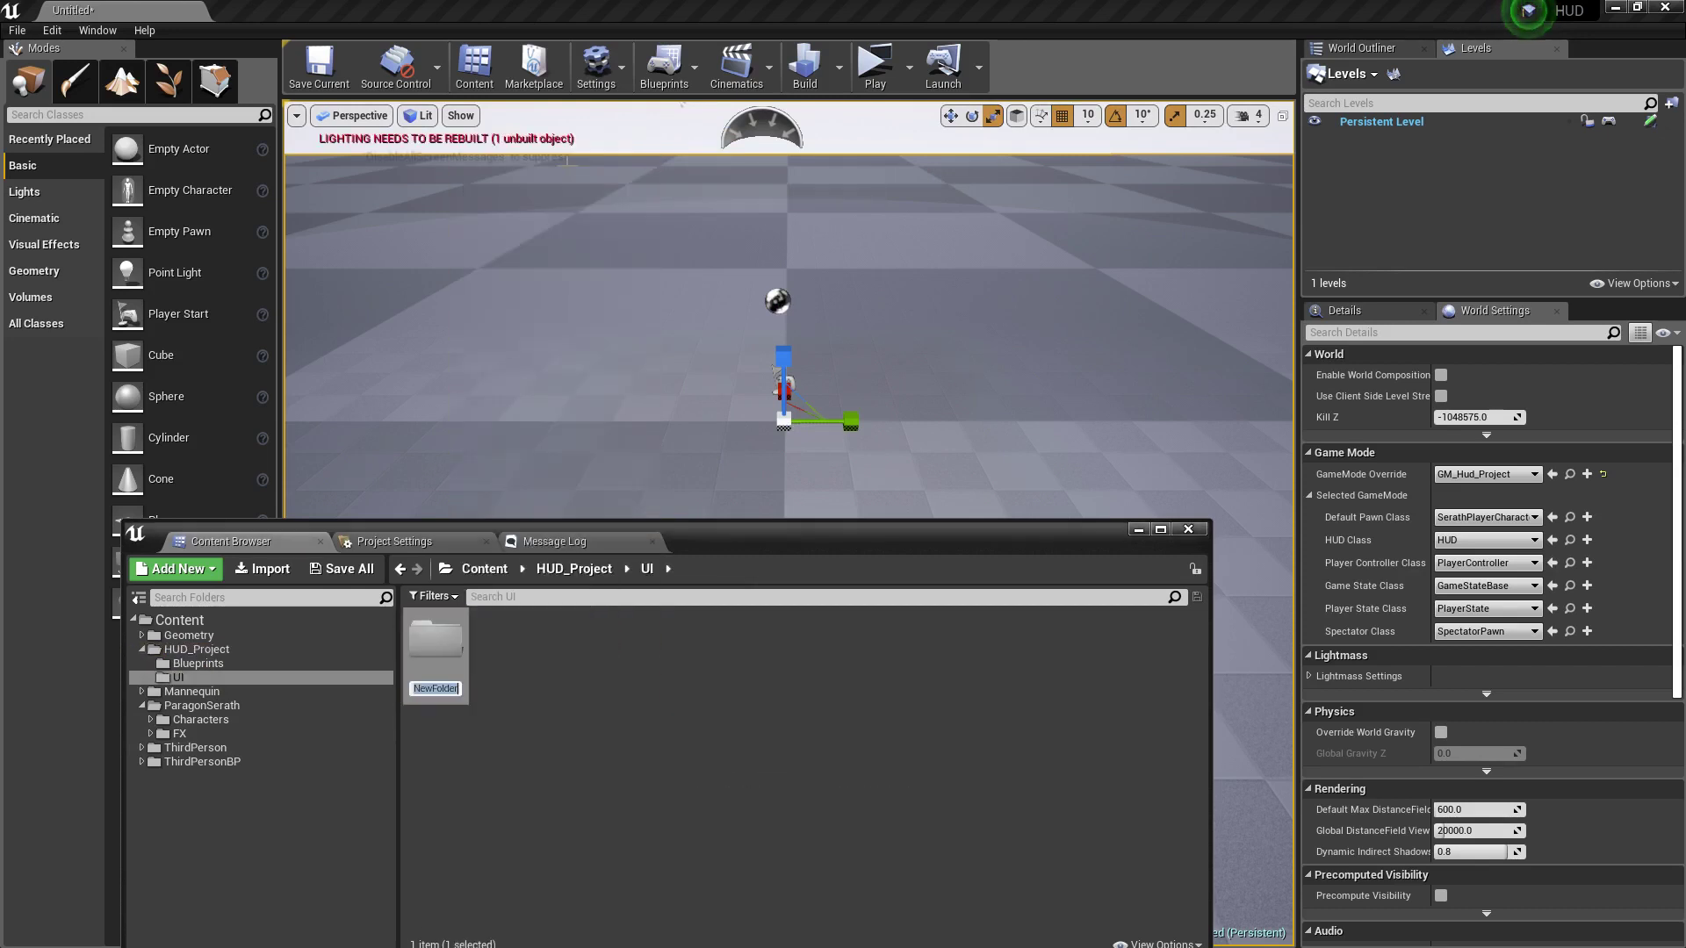
type("H")
type("UD")
key("Return")
key("Return")
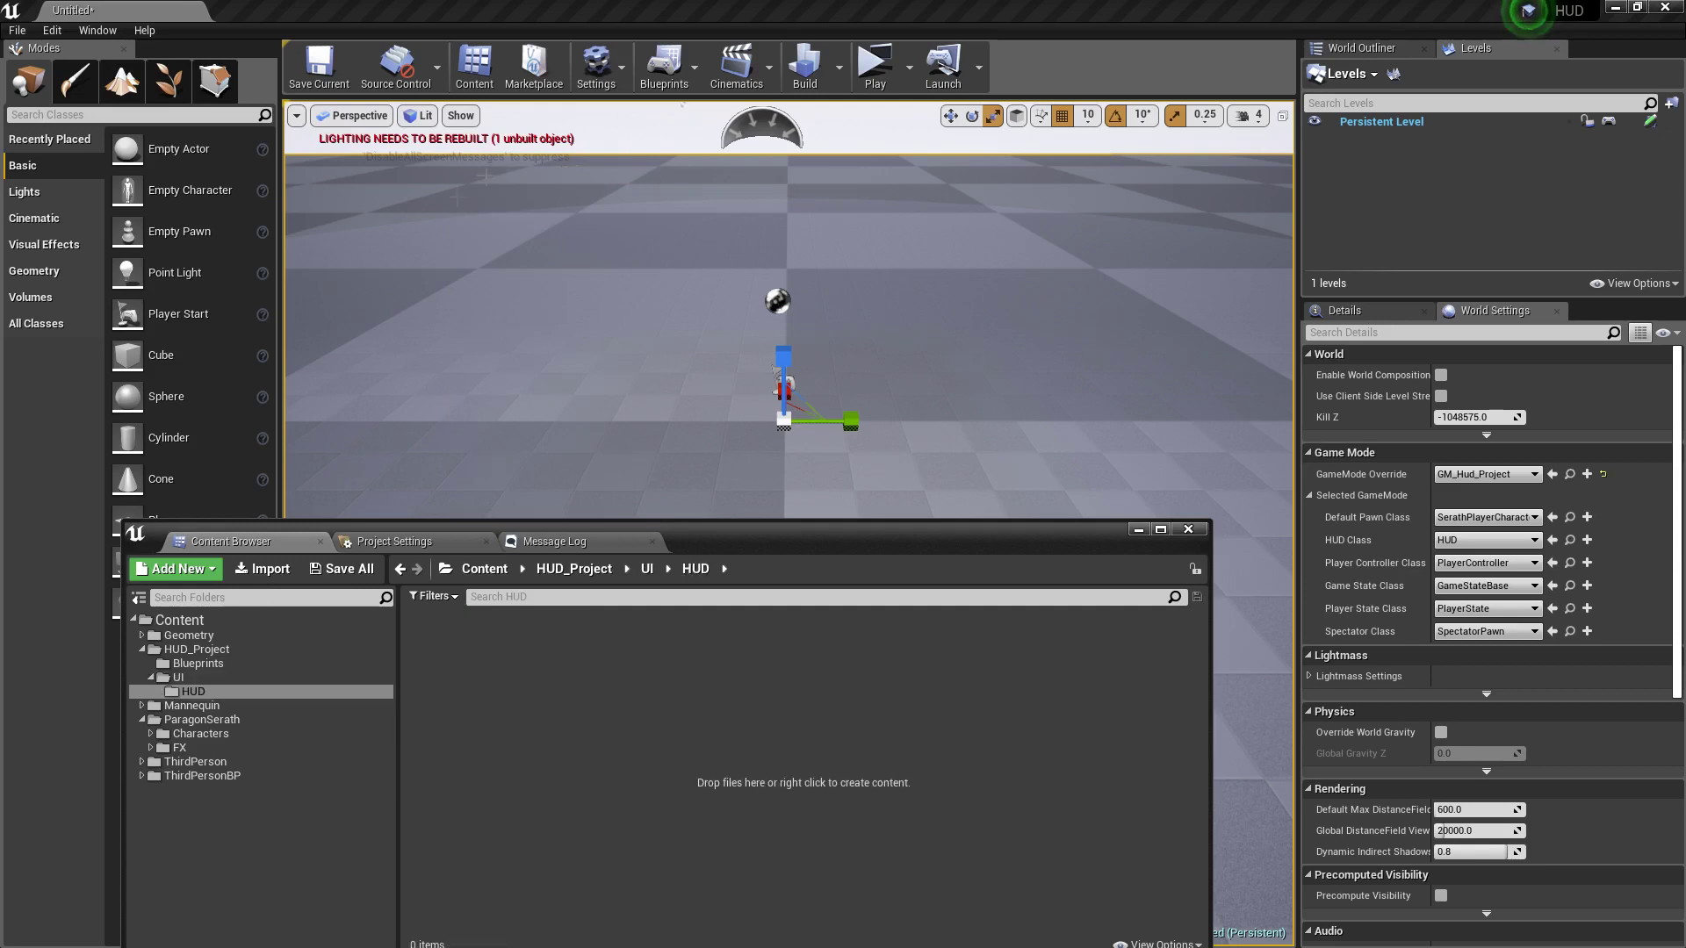
Create a User Interface > Widget Blueprint named WBP_Hud in the HUD folder.
right_click(529, 688)
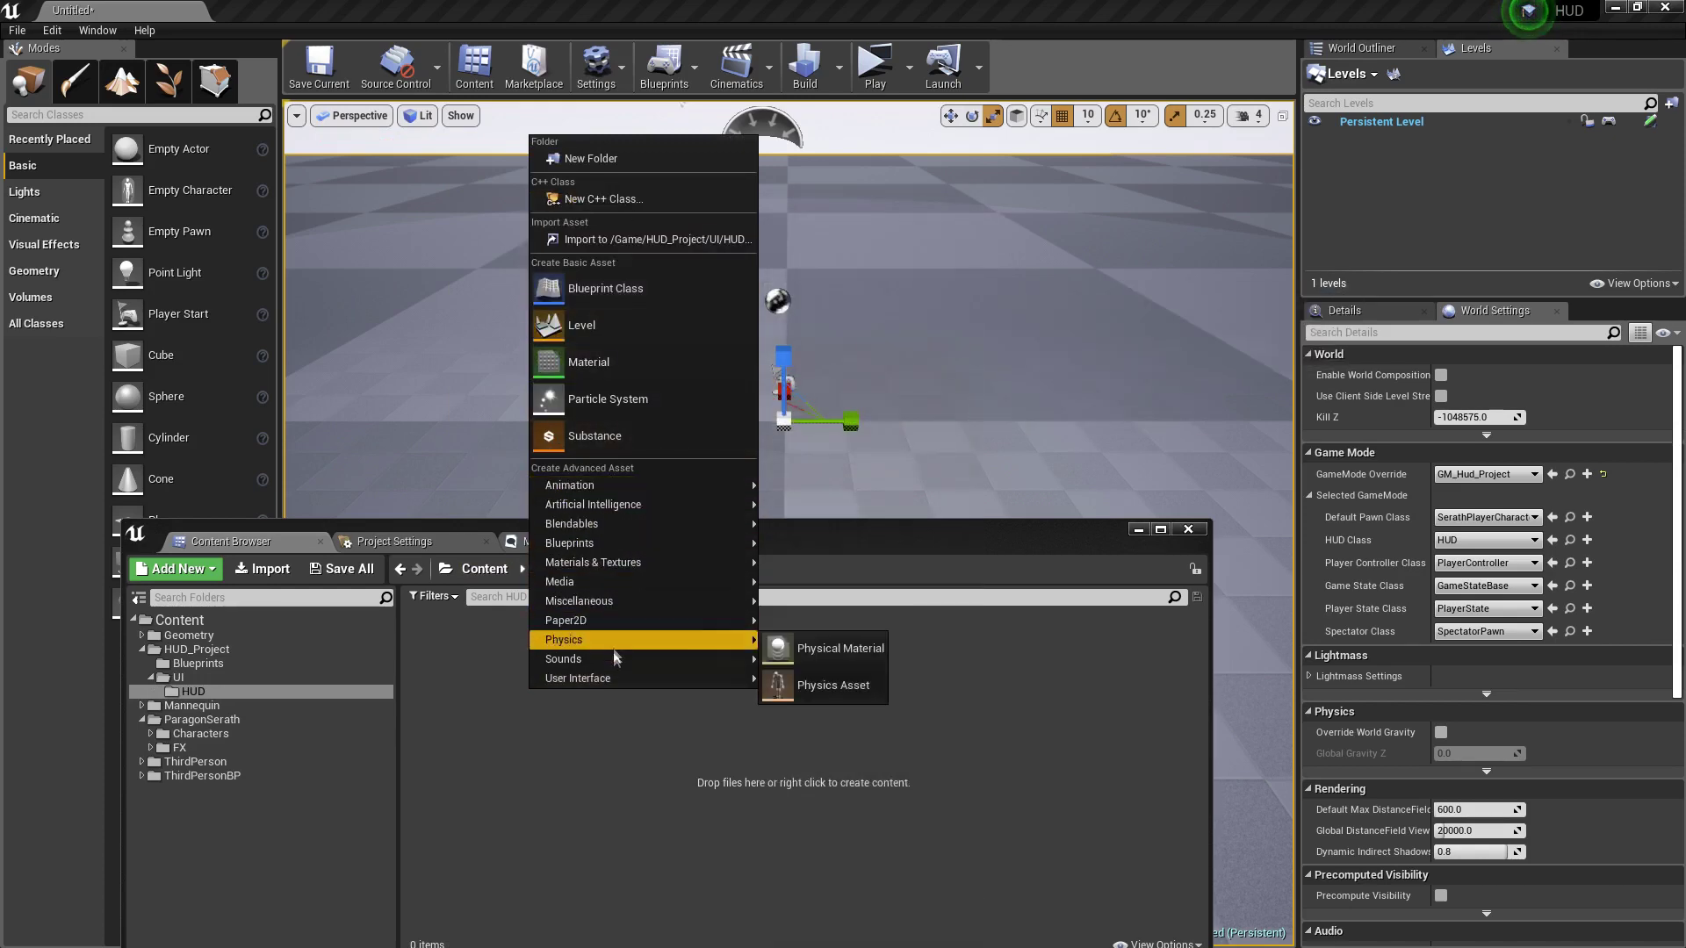
mouse_move(609, 678)
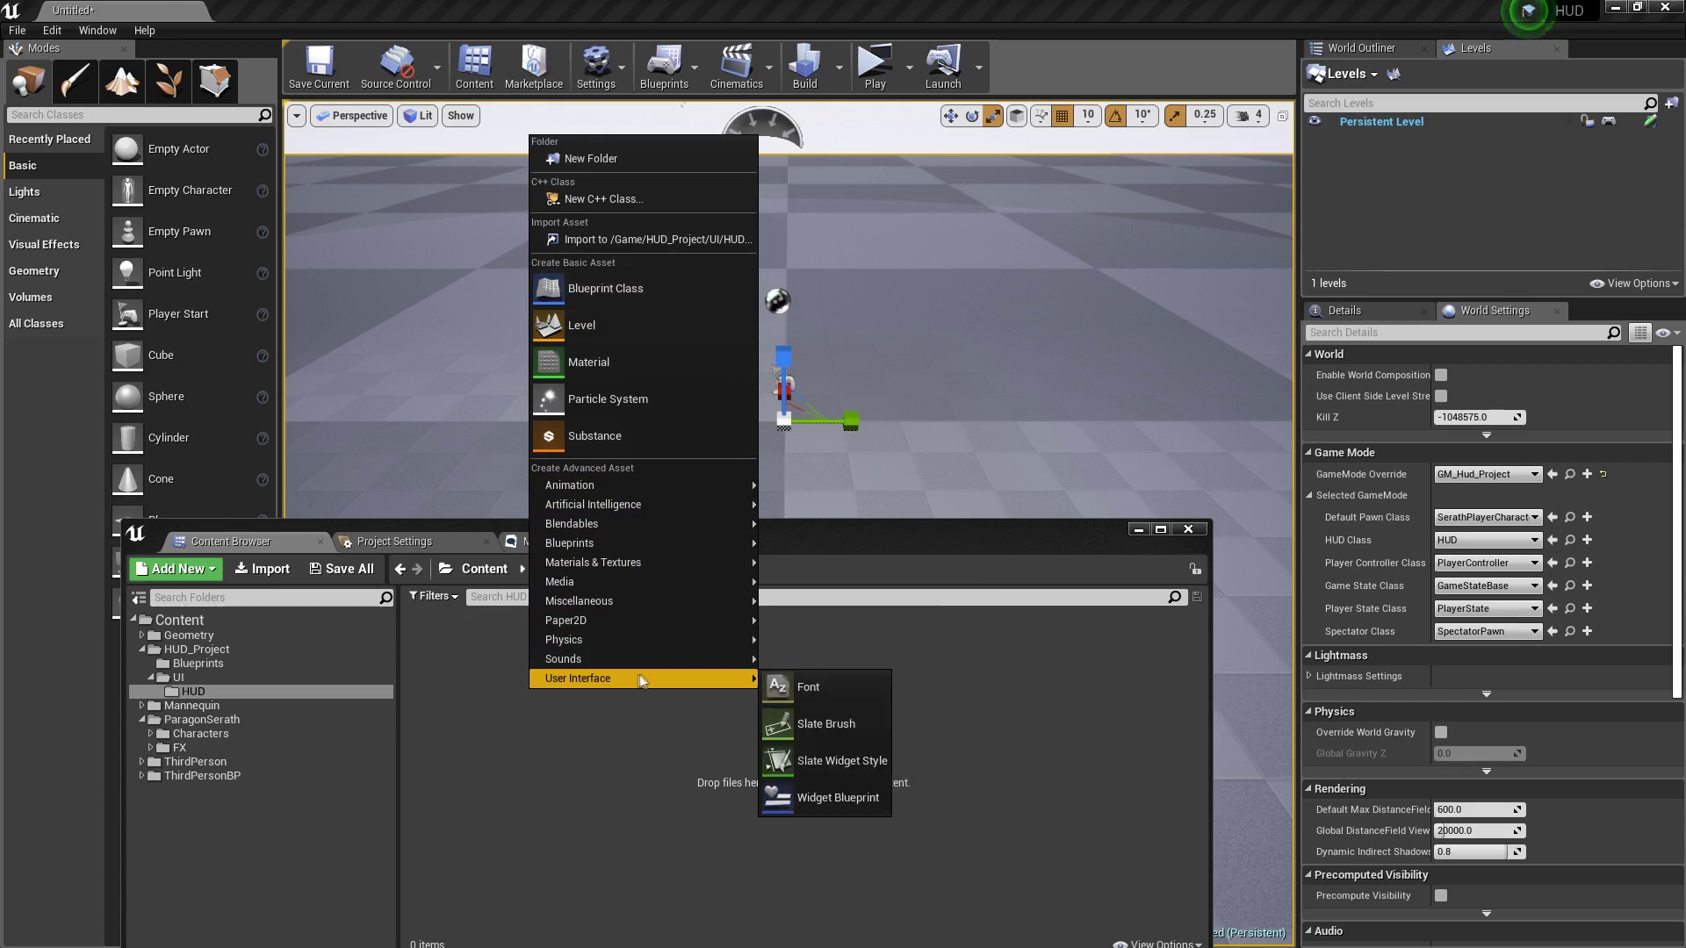
left_click(787, 797)
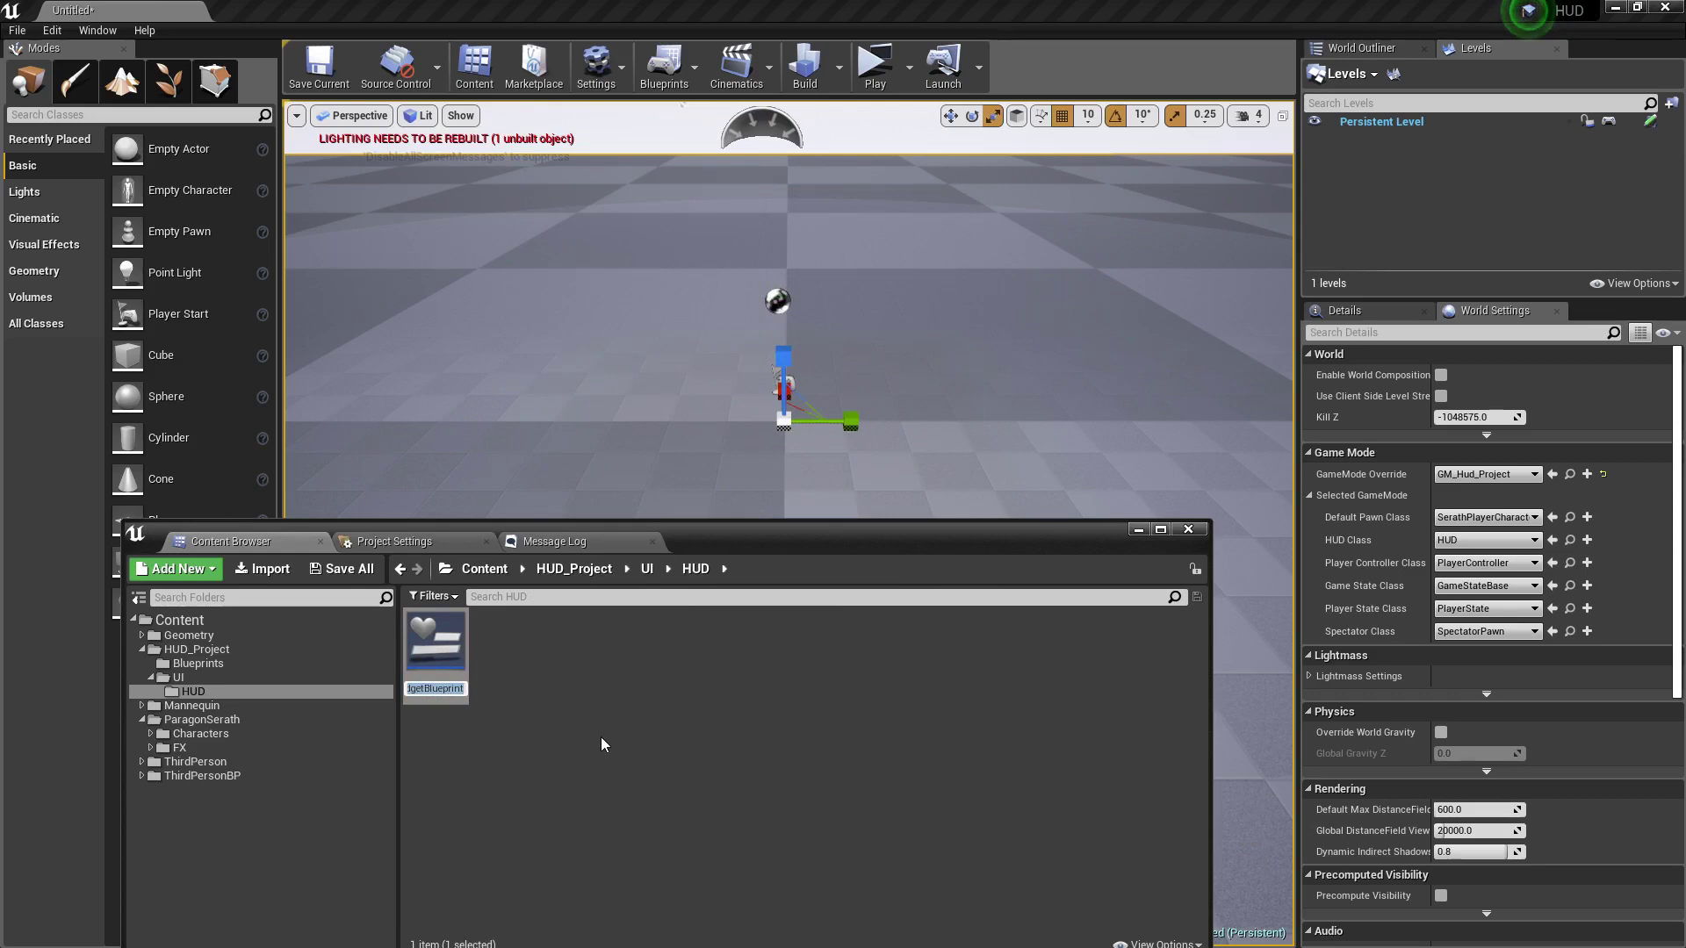
type("WBP_")
type("Hud")
key("Return")
key("Return")
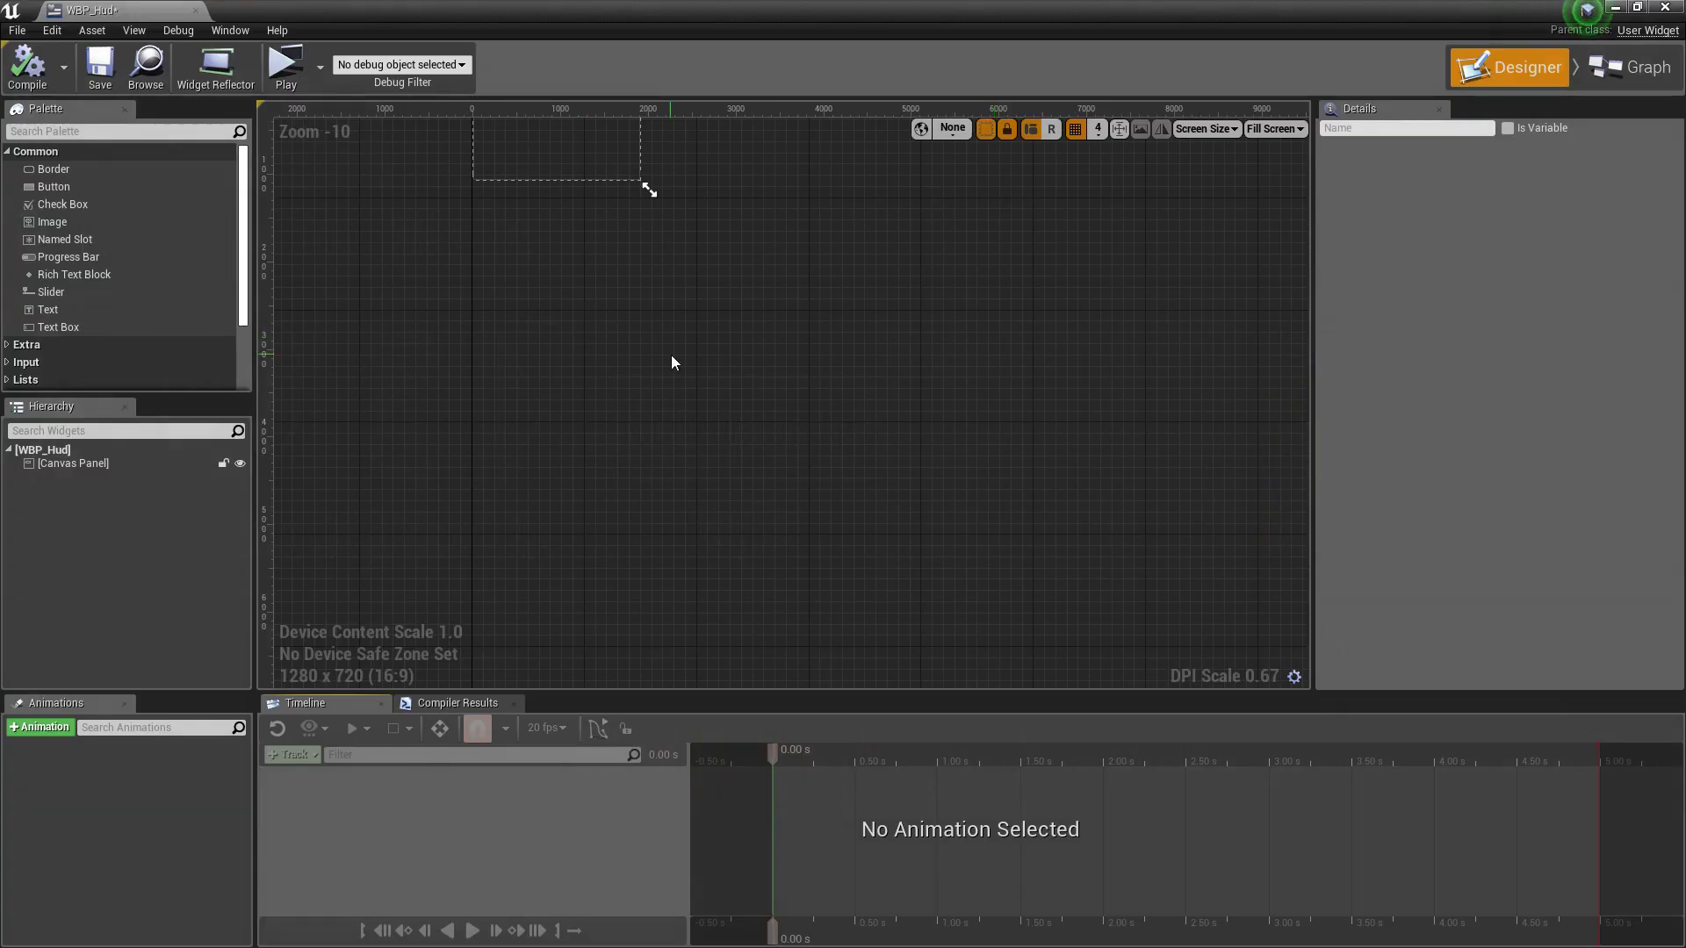
Frame the WBP_Hud canvas in the designer and select the Canvas Panel.
right_click_drag(673, 363, 790, 478)
scroll(700, 425, "up", 5)
scroll(1021, 493, "up", 3)
scroll(931, 404, "down", 2)
scroll(865, 413, "up", 1)
scroll(842, 399, "down", 1)
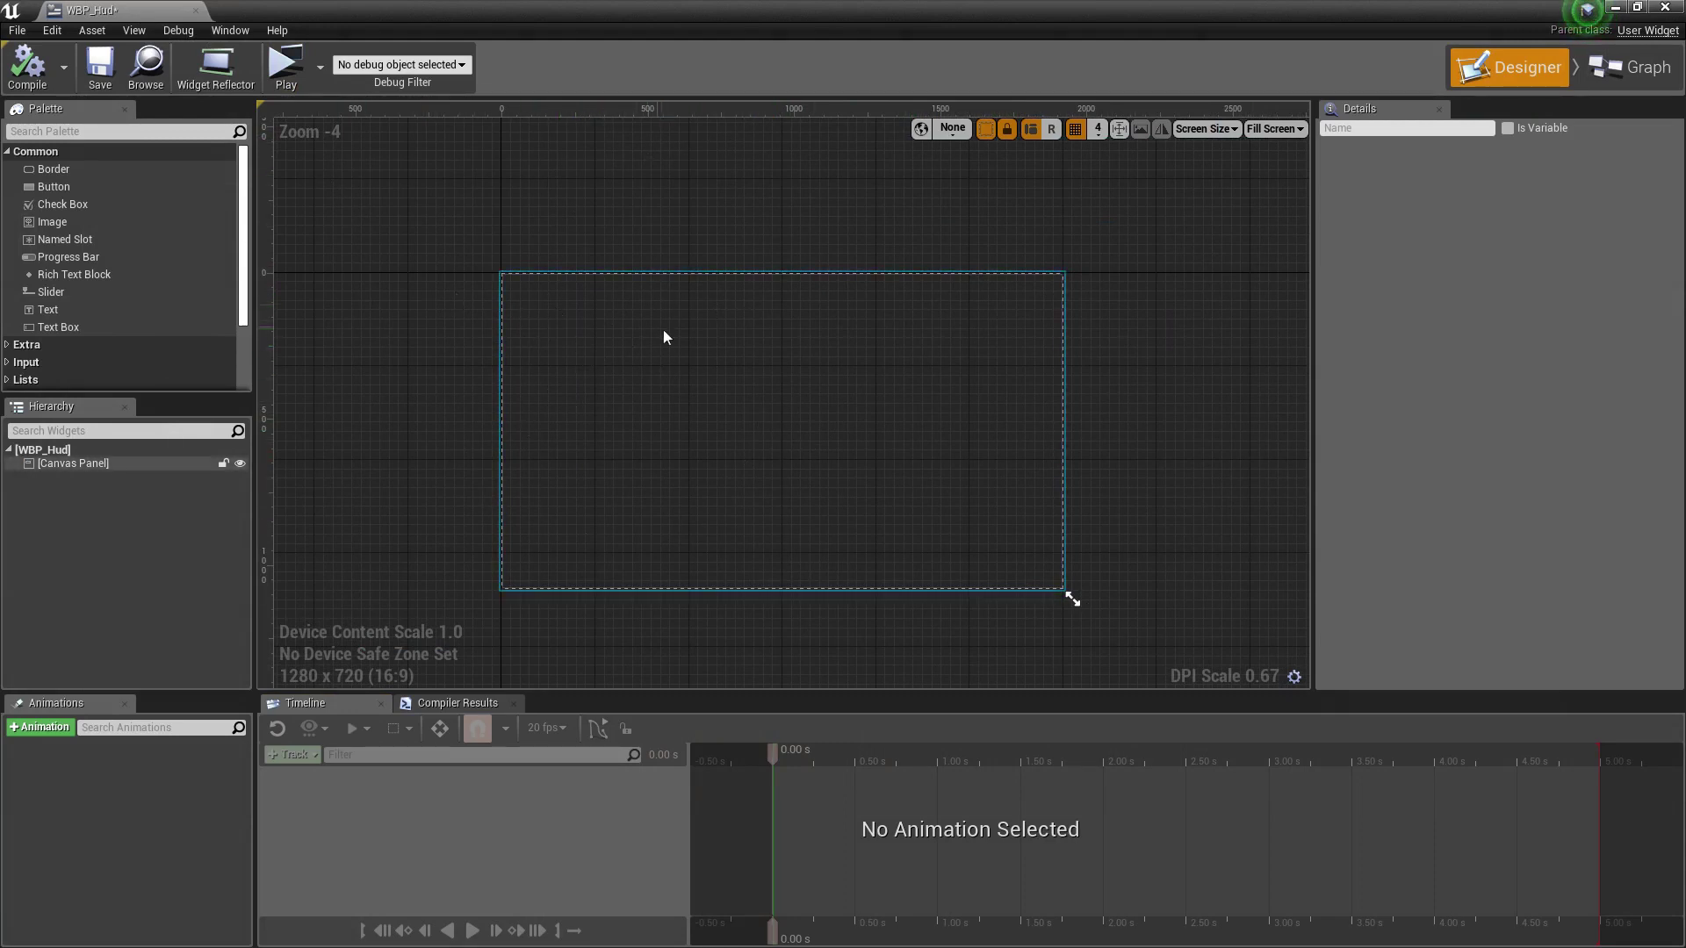
left_click(558, 335)
scroll(665, 365, "up", 2)
scroll(664, 367, "down", 1)
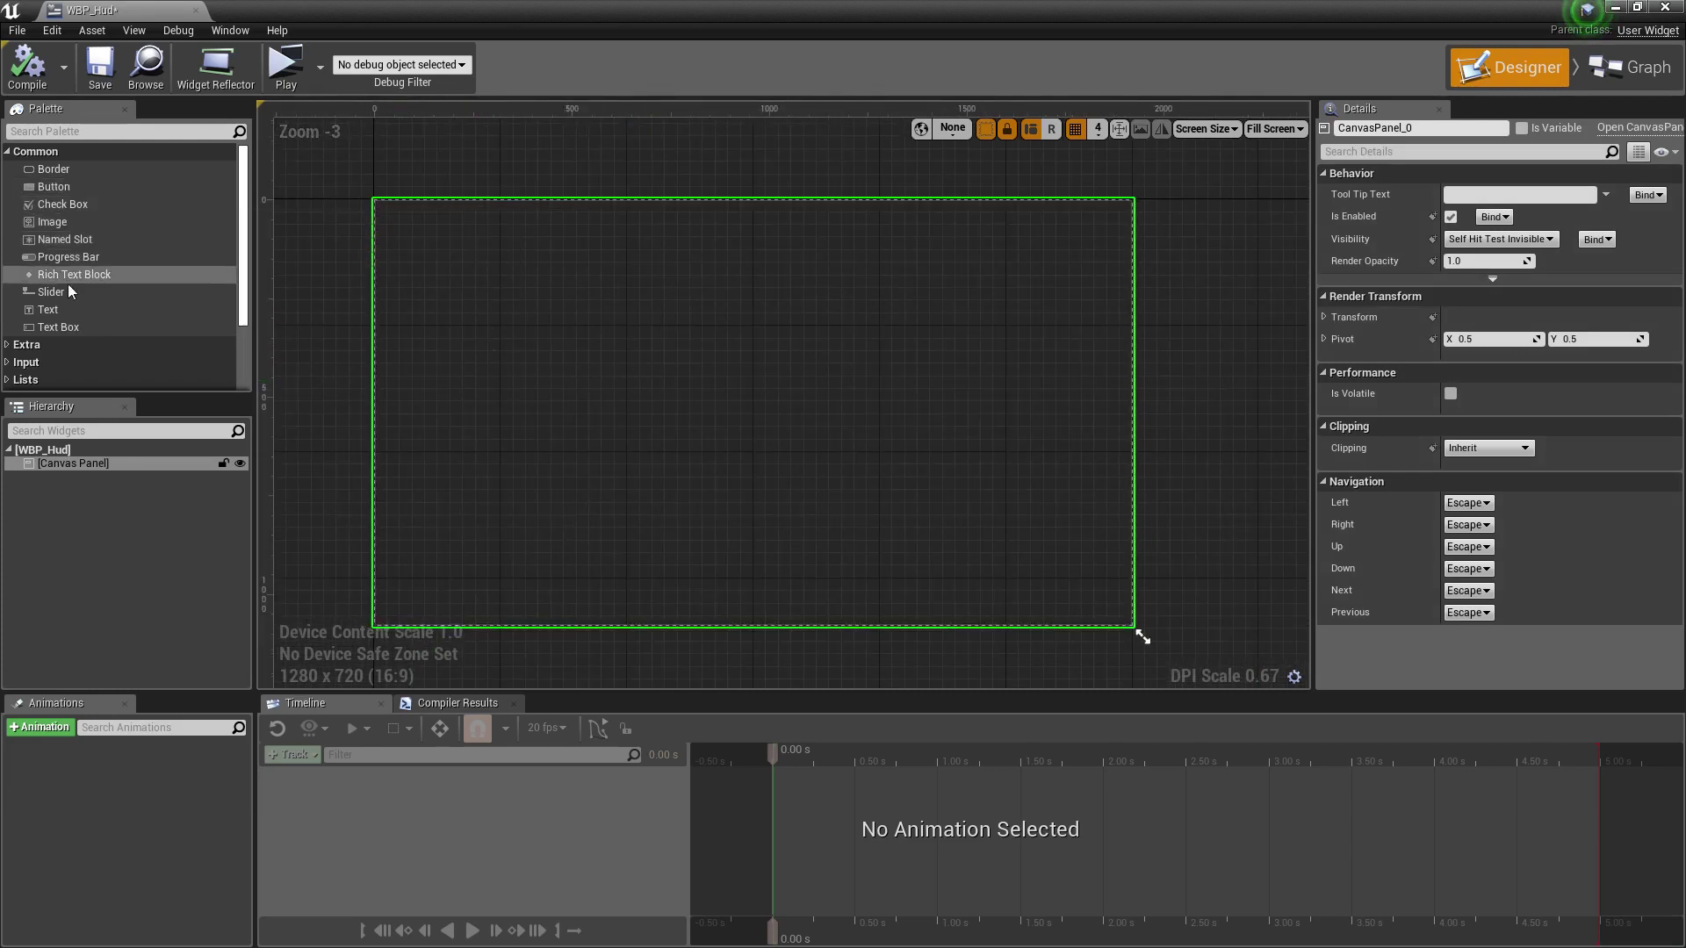
Add a Text Block with a Progress Bar beside it, Percent set to about 0.56.
left_click_drag(50, 307, 393, 244)
mouse_move(69, 256)
left_mouse_down()
mouse_move(430, 270)
mouse_move(500, 252)
left_mouse_up()
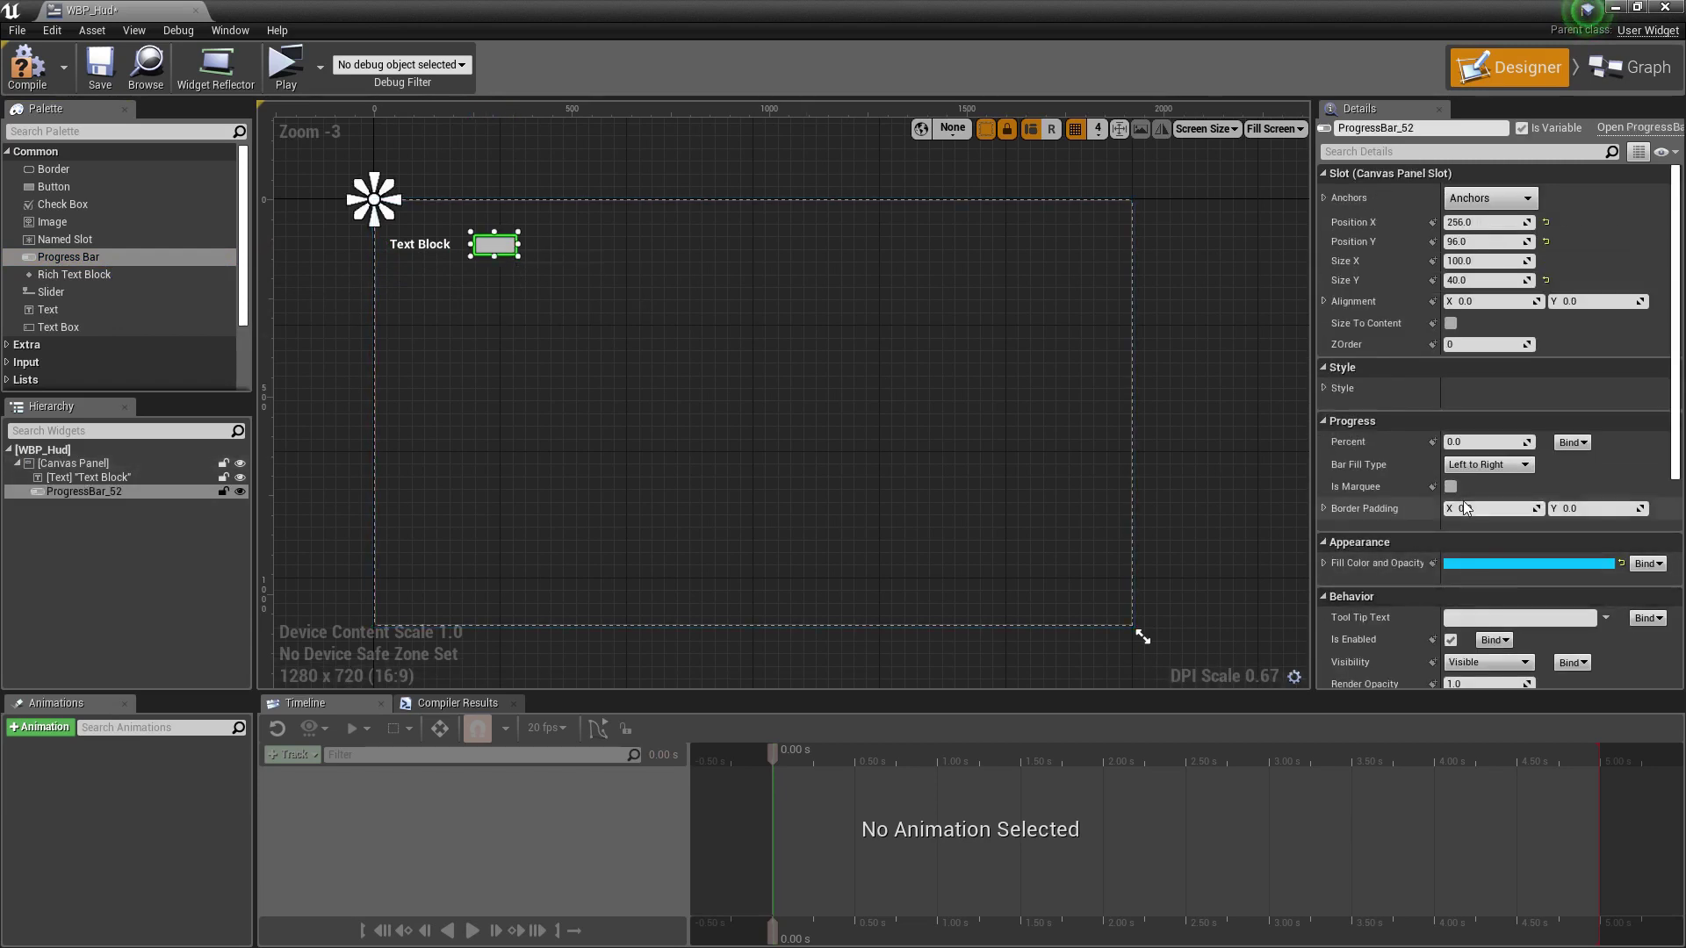
left_click_drag(1447, 444, 1508, 444)
Select the Text Block and Progress Bar together and move them down.
scroll(525, 255, "up", 1)
scroll(525, 255, "up", 2)
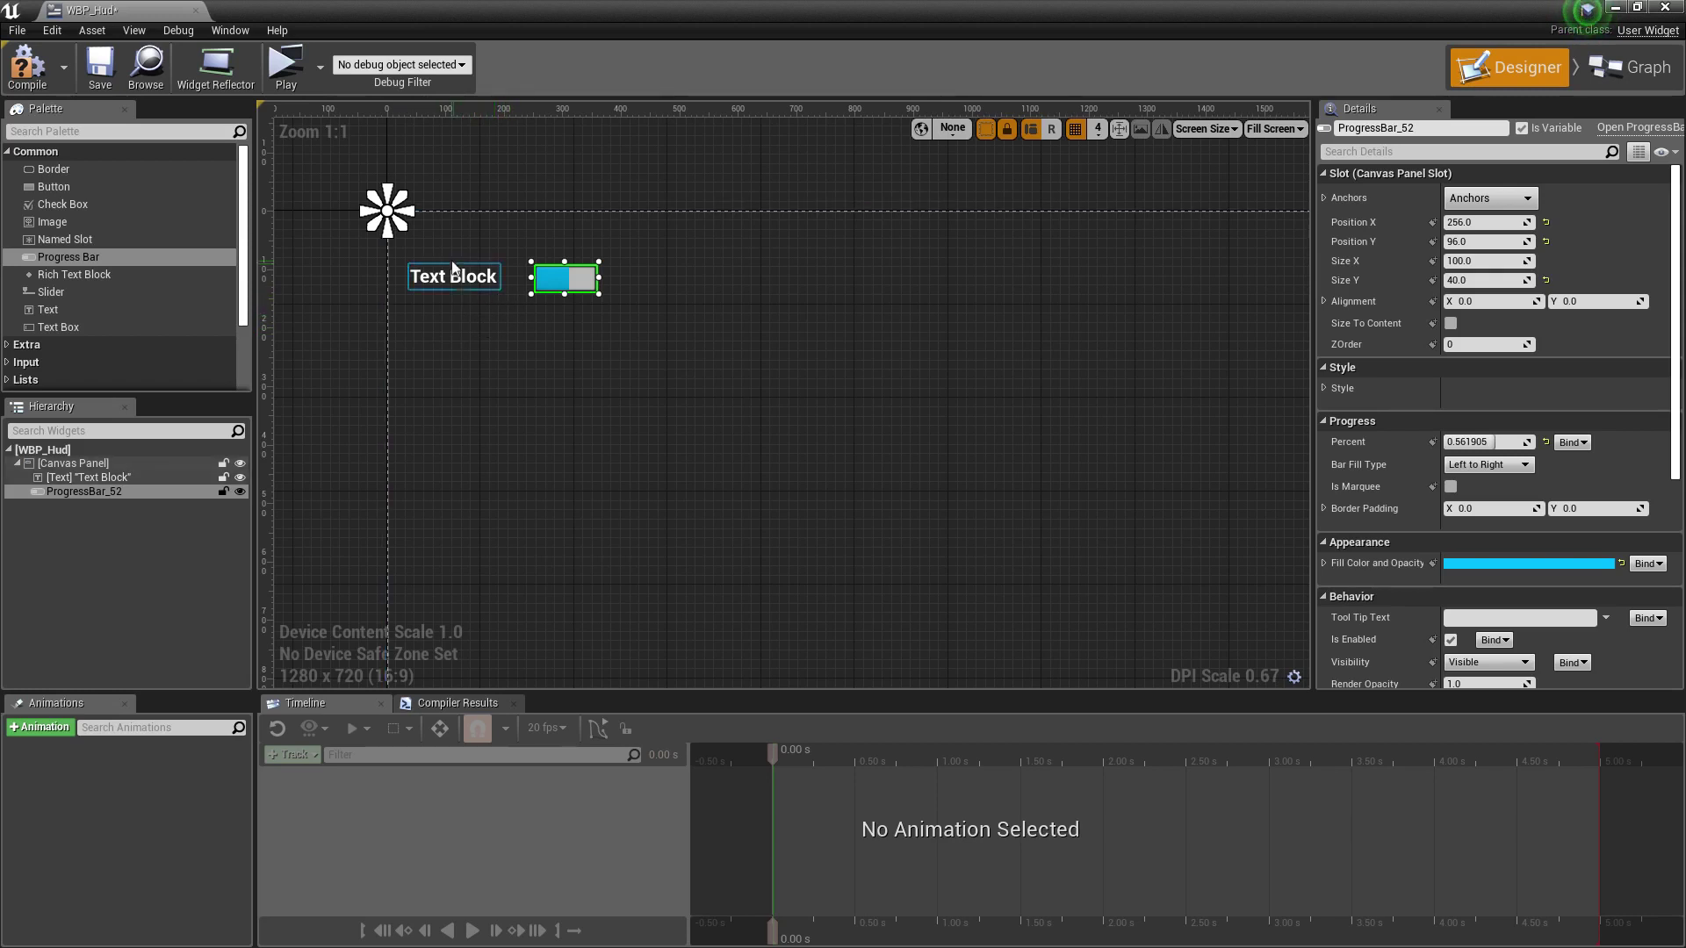
left_click(551, 311)
left_click(470, 279)
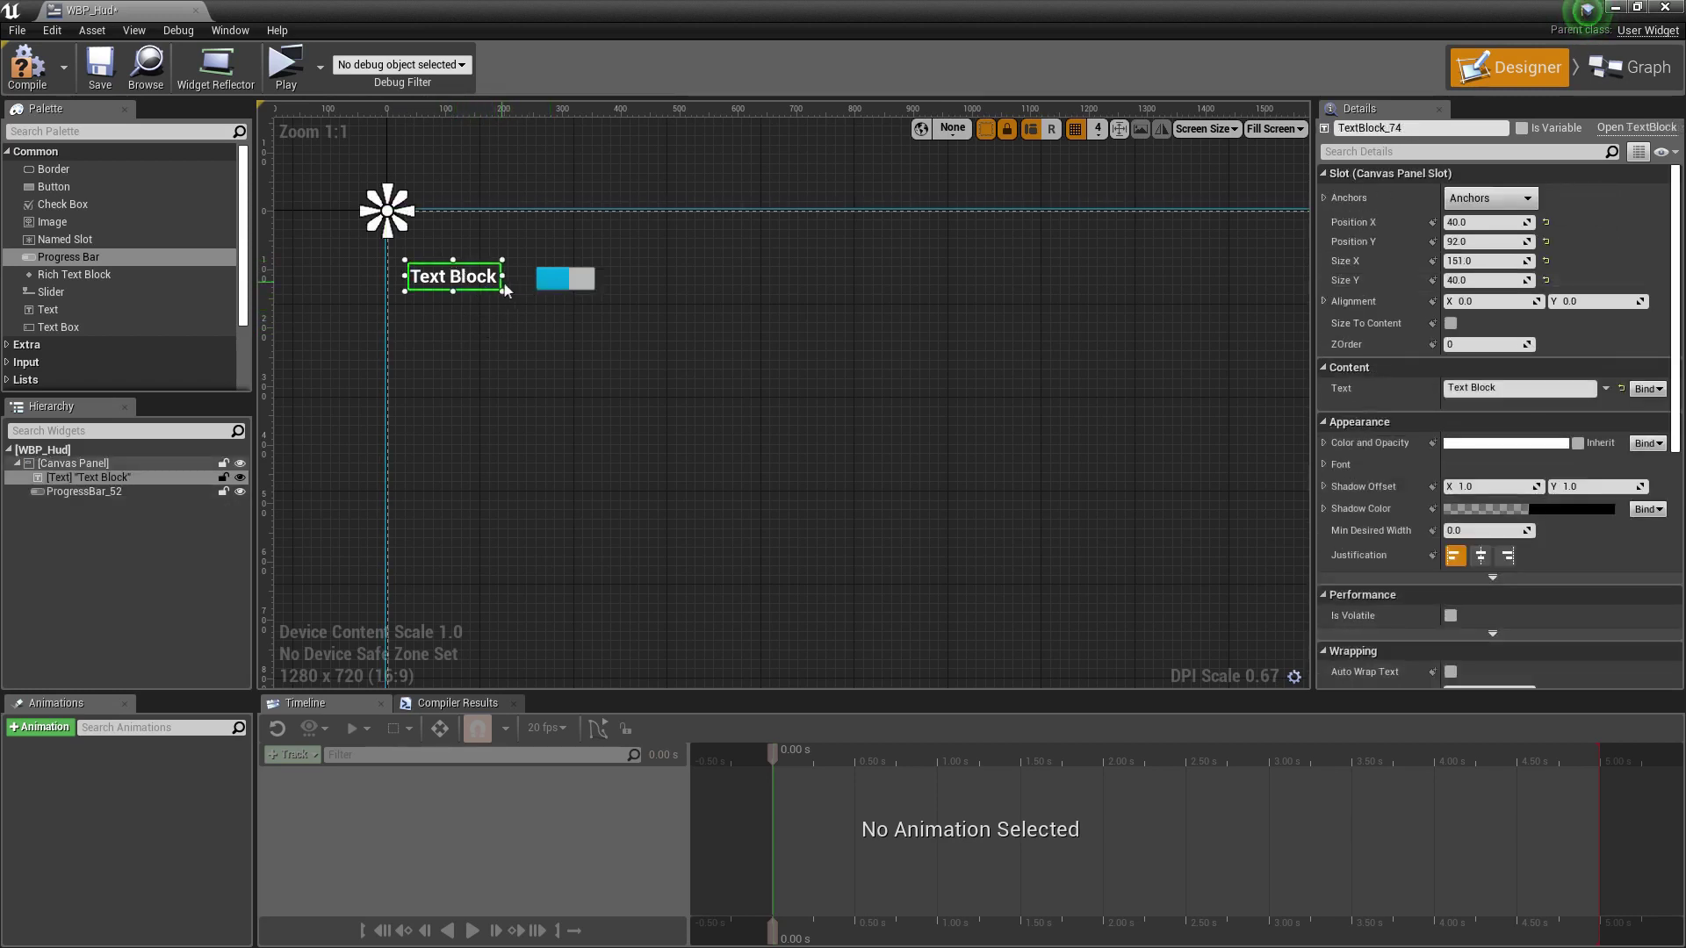
left_click(561, 283)
left_click(487, 279)
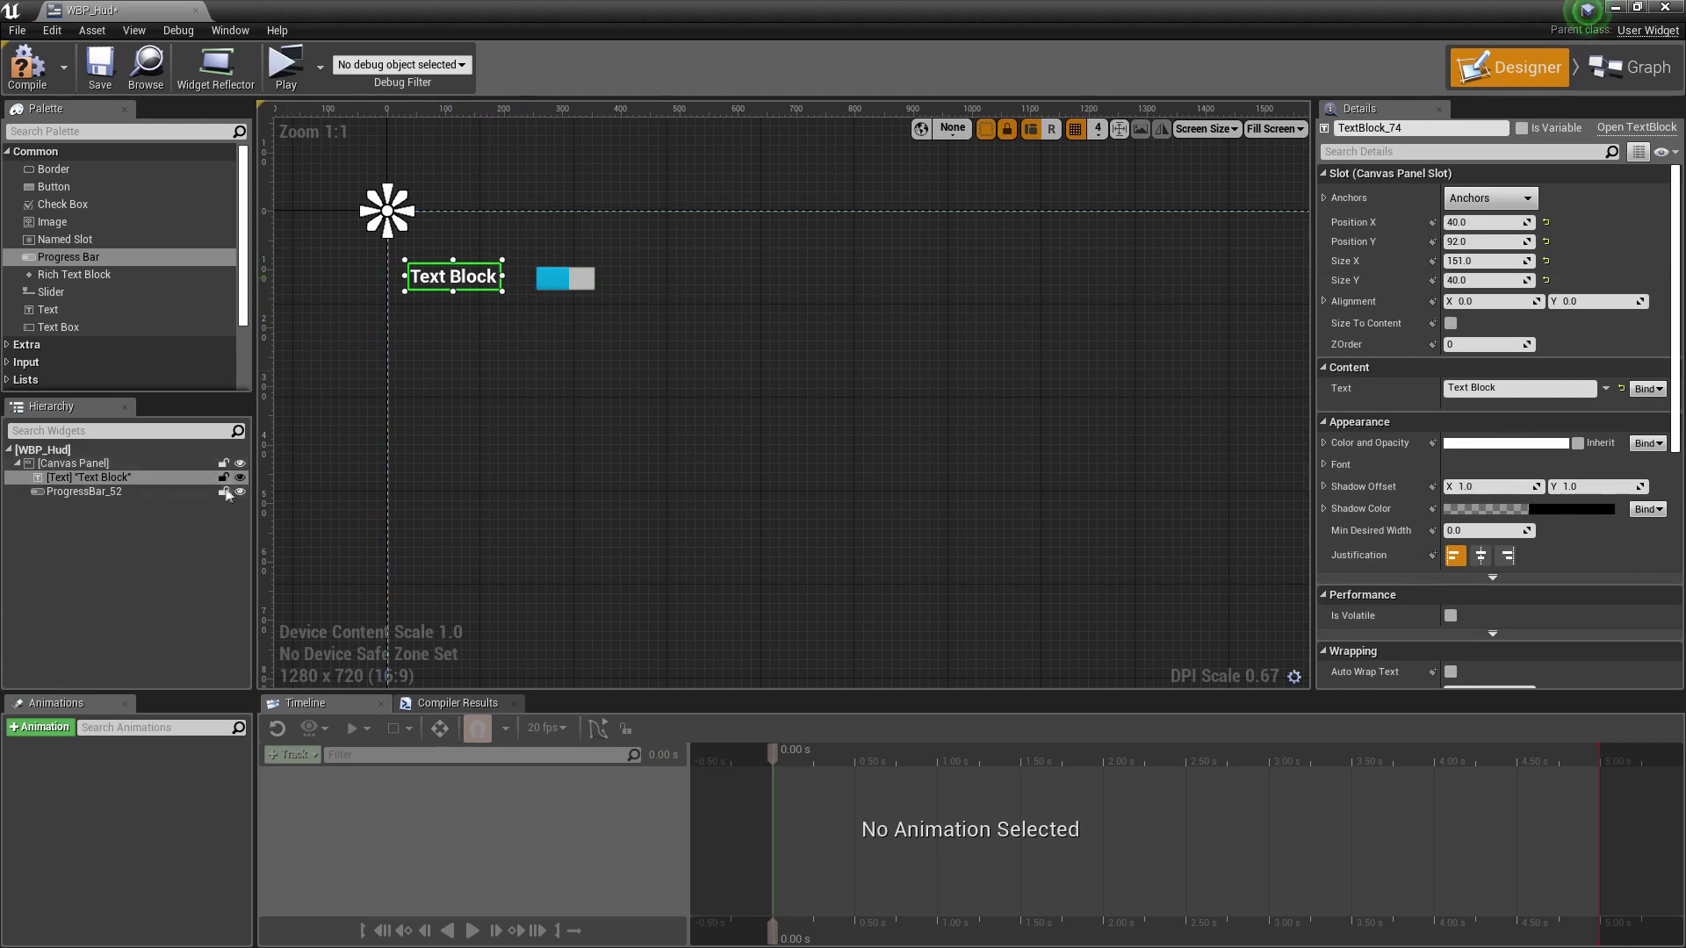
left_click(576, 283, "ctrl")
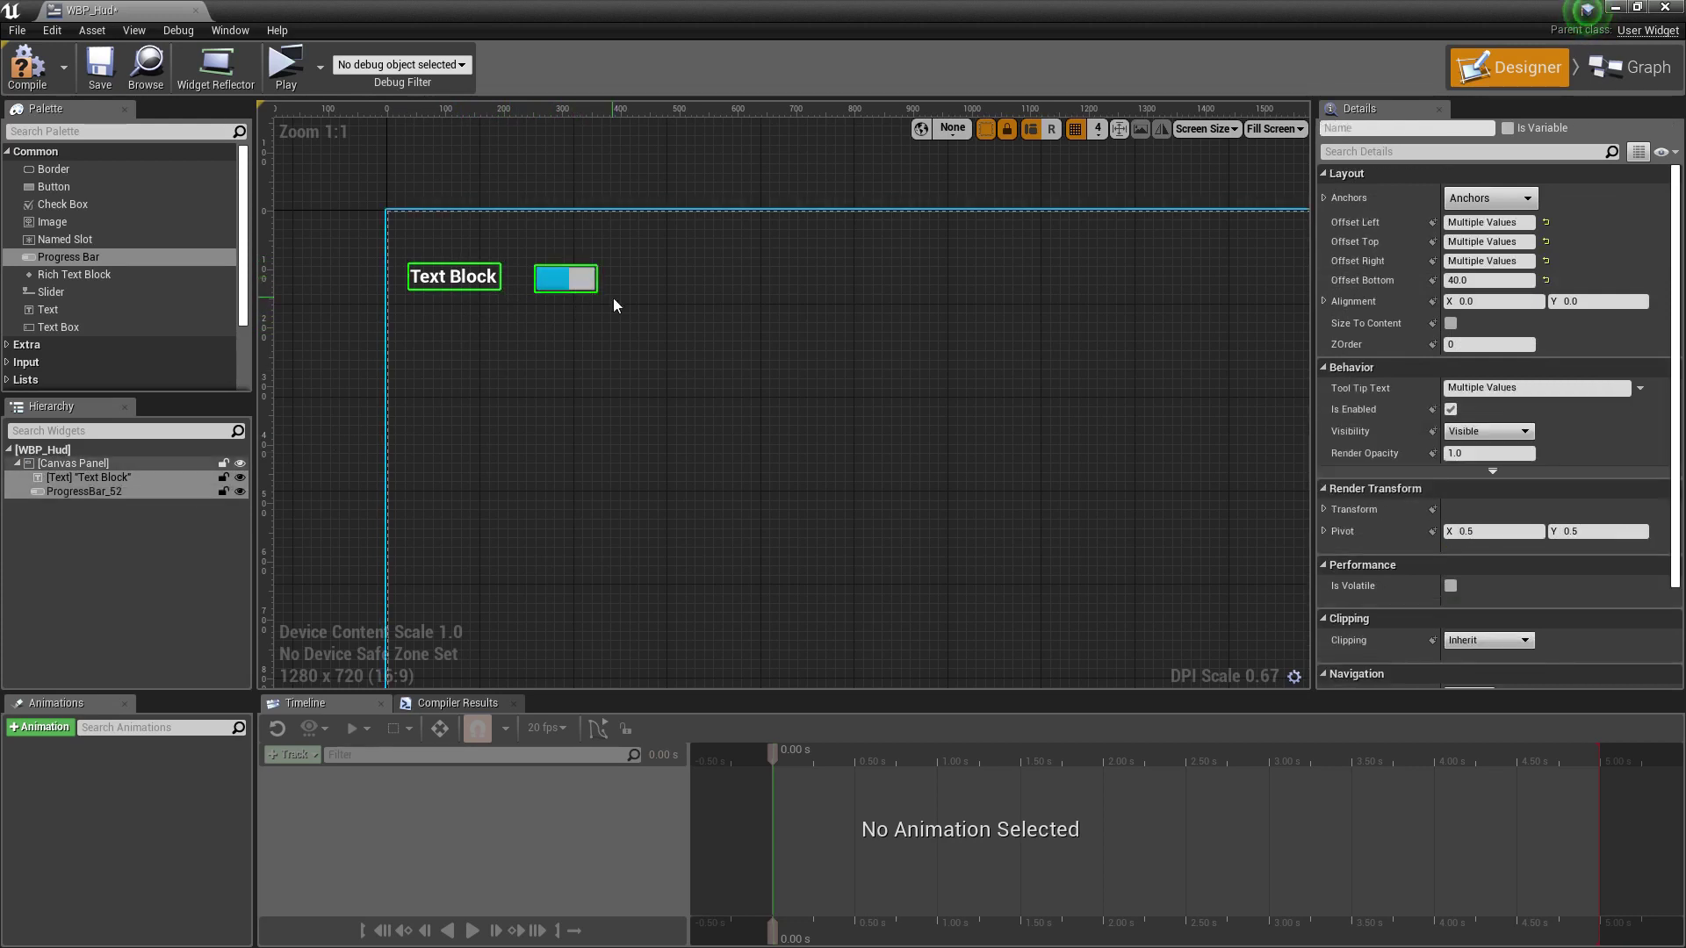
left_click_drag(573, 279, 575, 312)
Duplicate the Text Block and place the copy below the original.
left_click(115, 492)
left_click(119, 478)
key("ctrl+c")
key("ctrl+v")
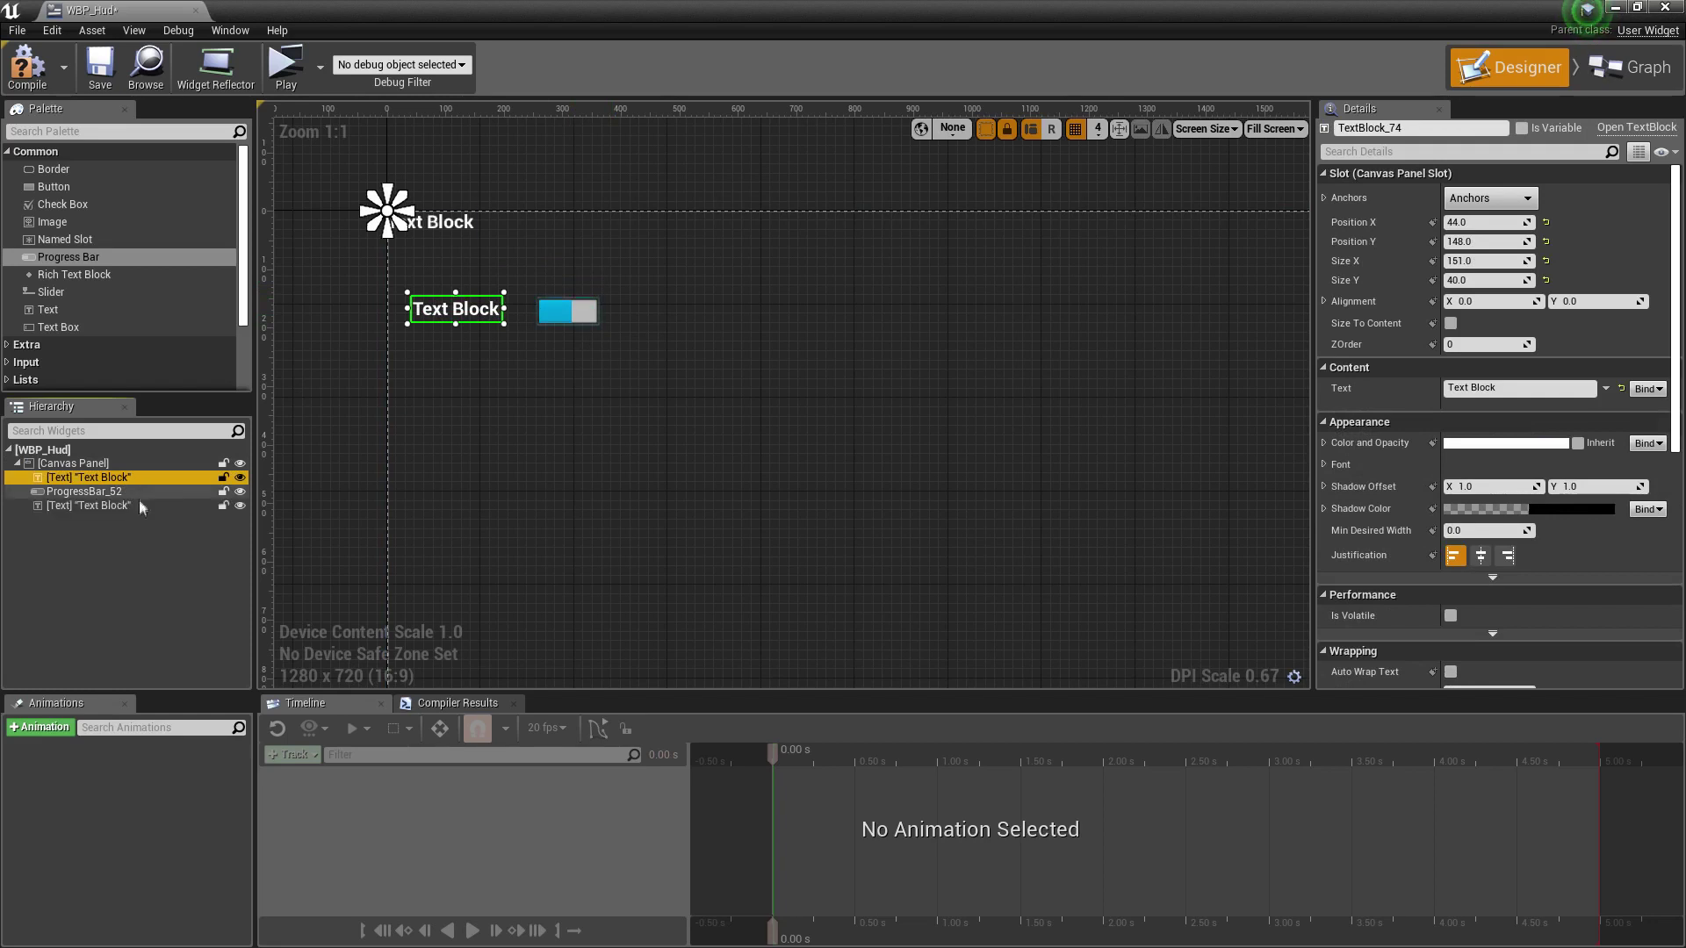
left_click(139, 506)
left_click_drag(439, 222, 472, 354)
Duplicate the Progress Bar, place the copy below, and nudge the first Text Block.
left_click(98, 489)
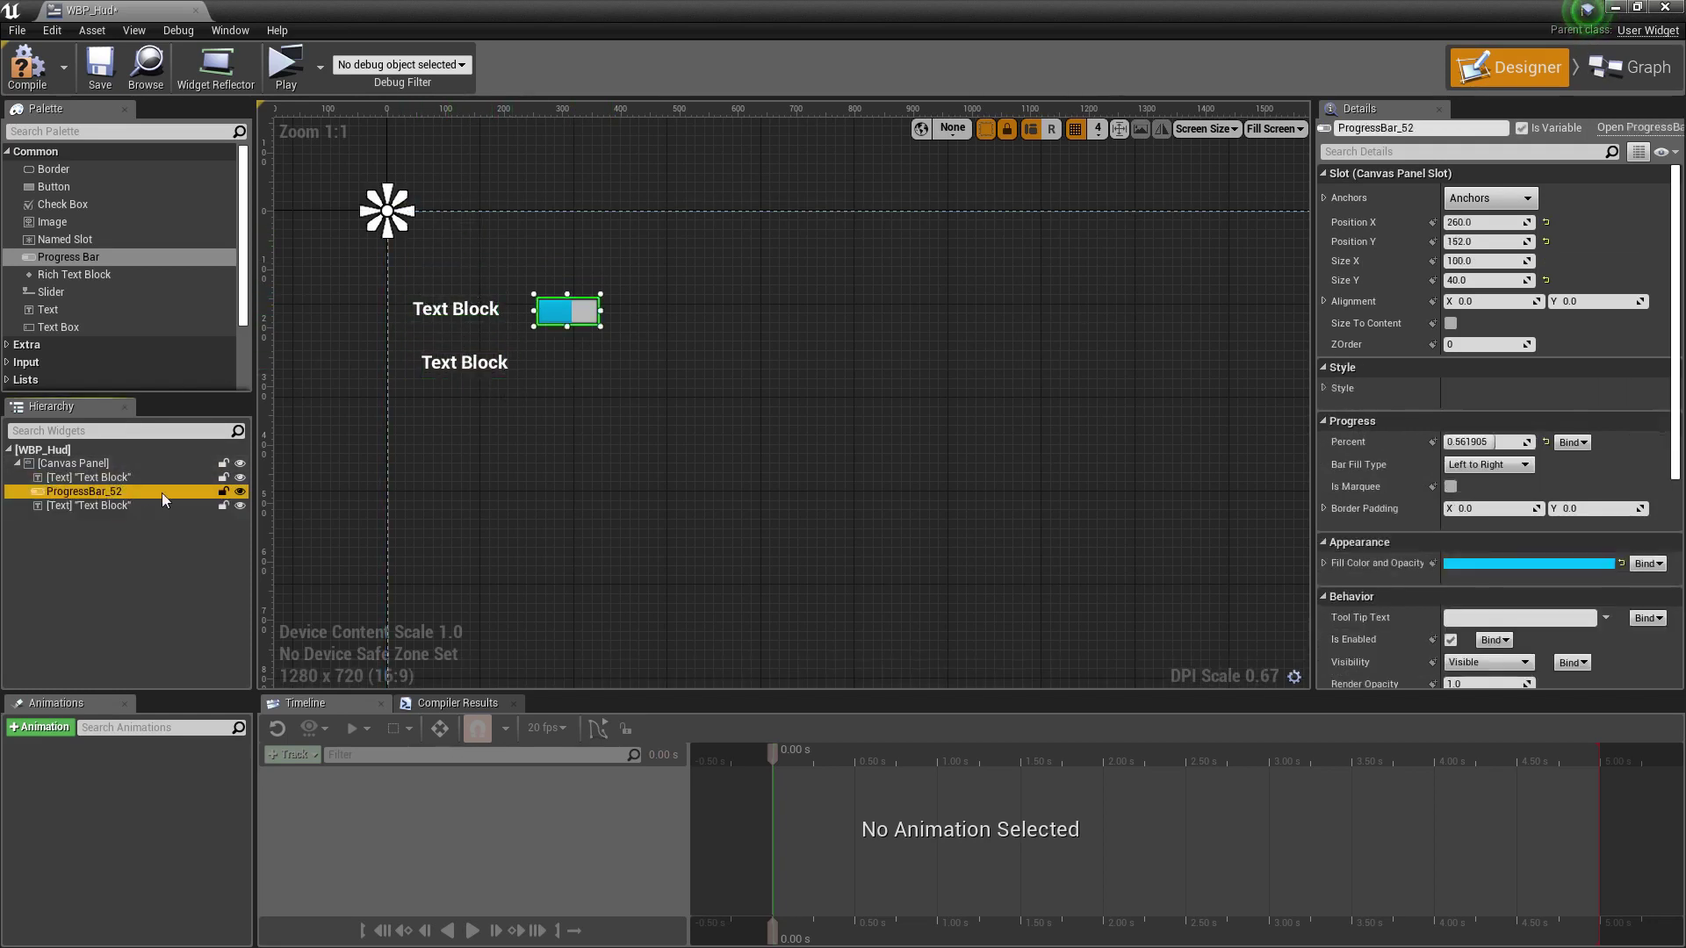
key("ctrl+c")
key("ctrl+v")
left_click(97, 519)
mouse_move(438, 222)
left_mouse_down()
mouse_move(569, 376)
mouse_move(594, 358)
left_mouse_up()
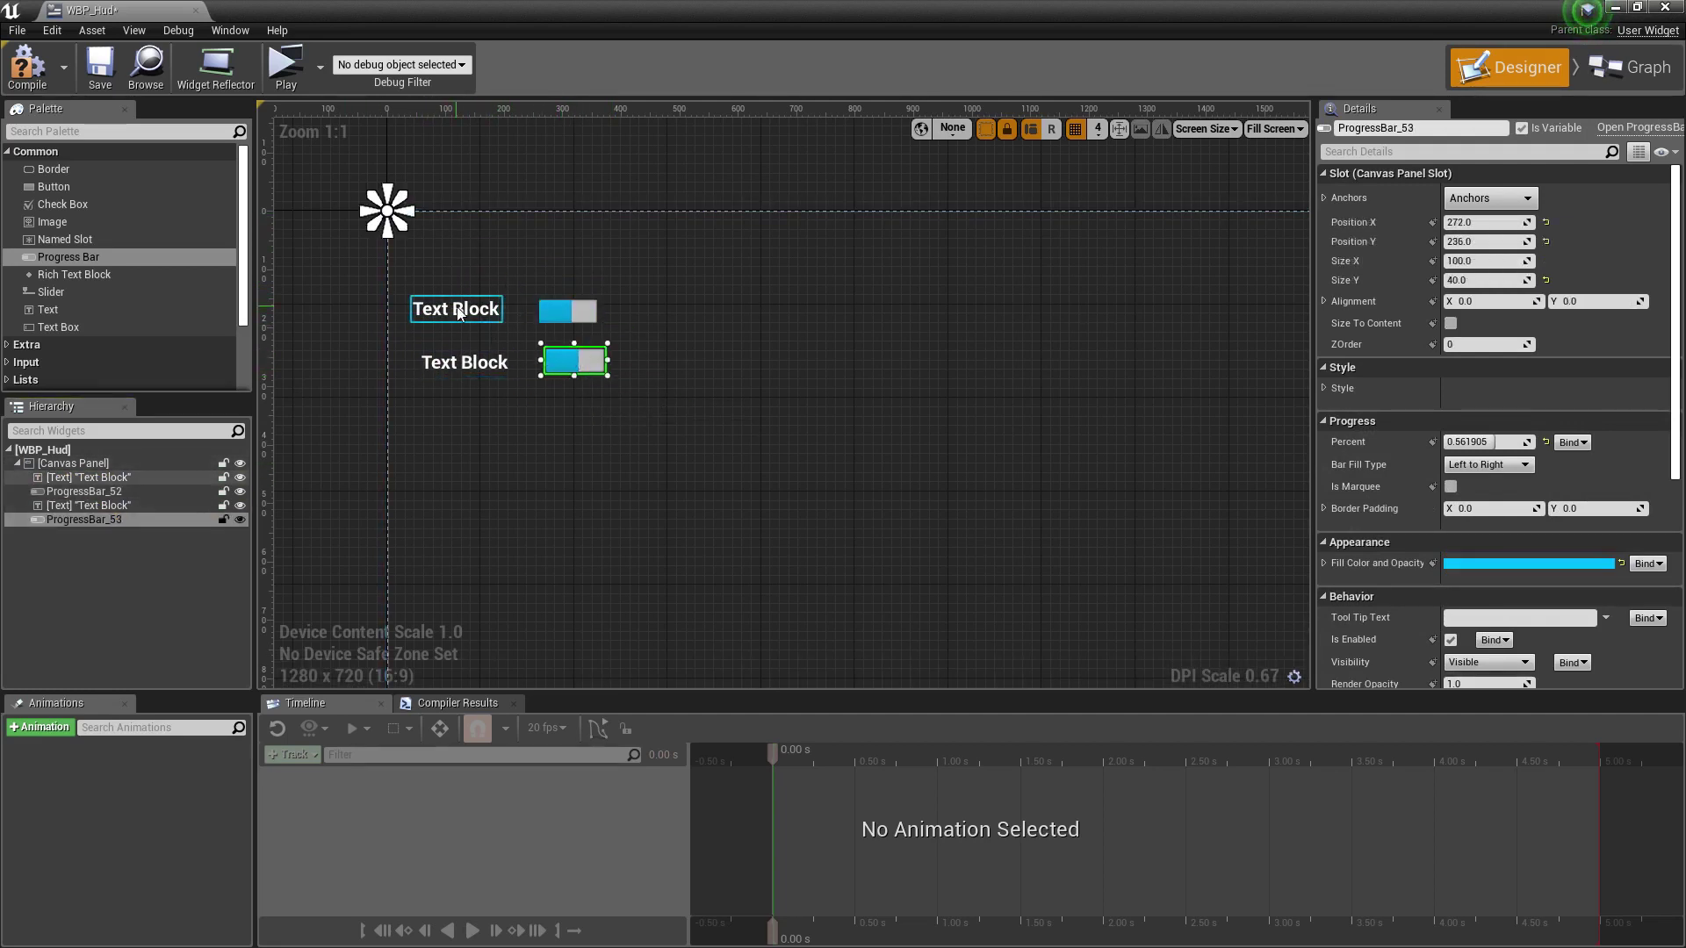
left_click_drag(458, 314, 474, 321)
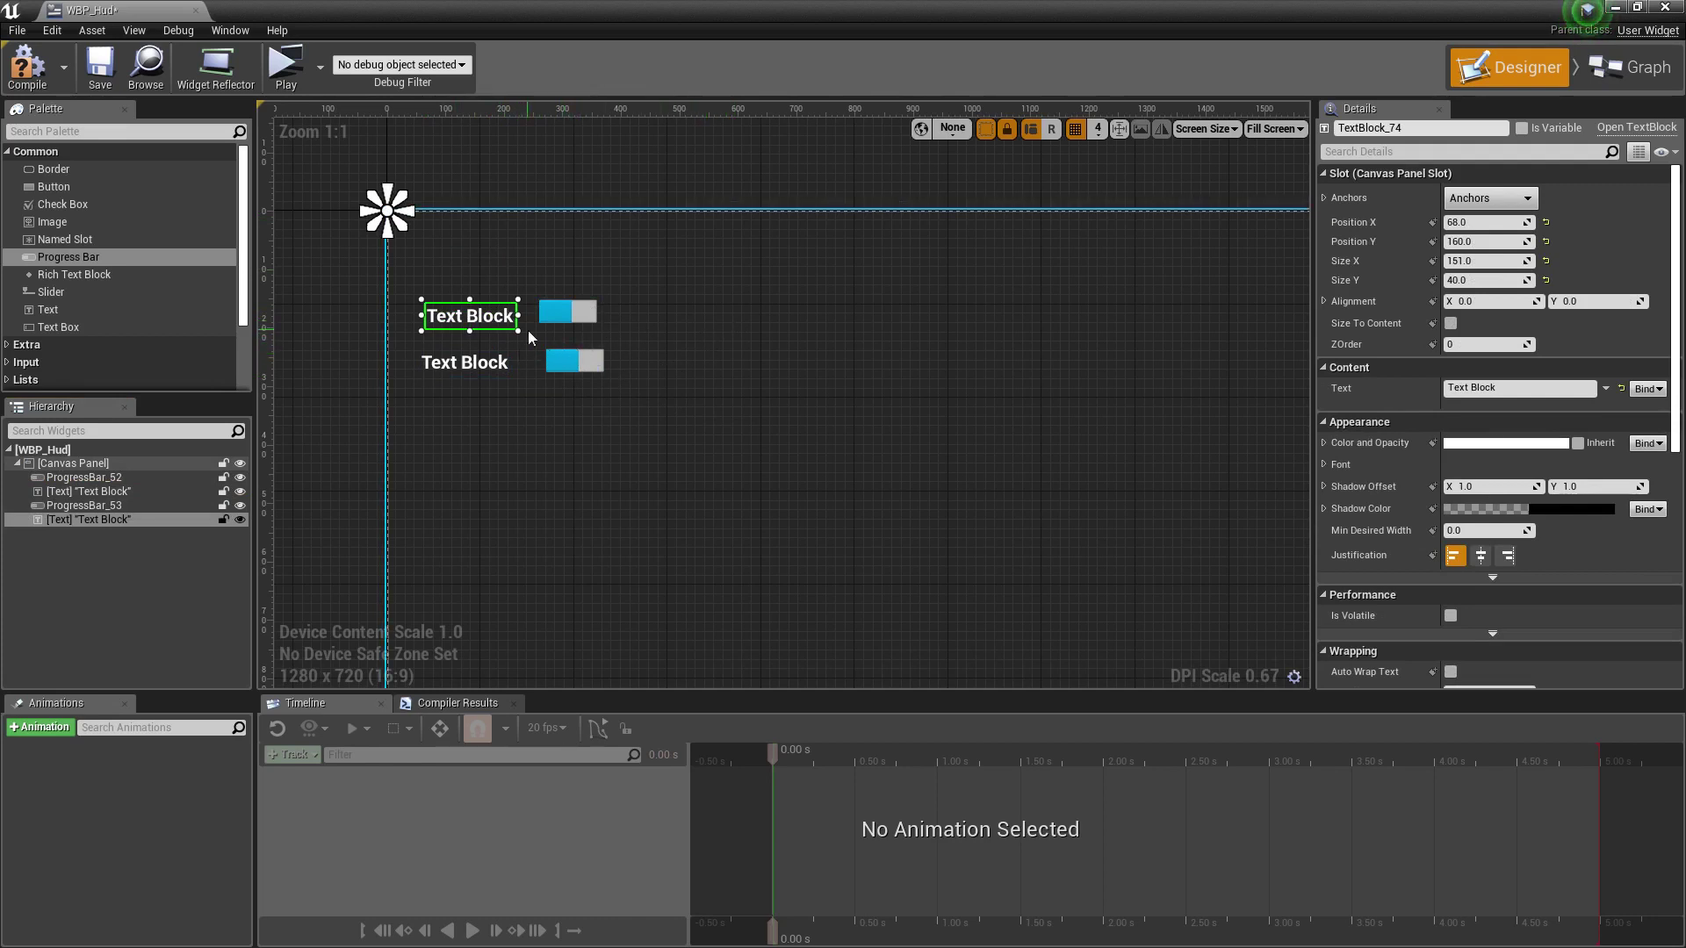
Delete all Text Blocks and Progress Bars, leaving only the Canvas Panel.
left_click(466, 297)
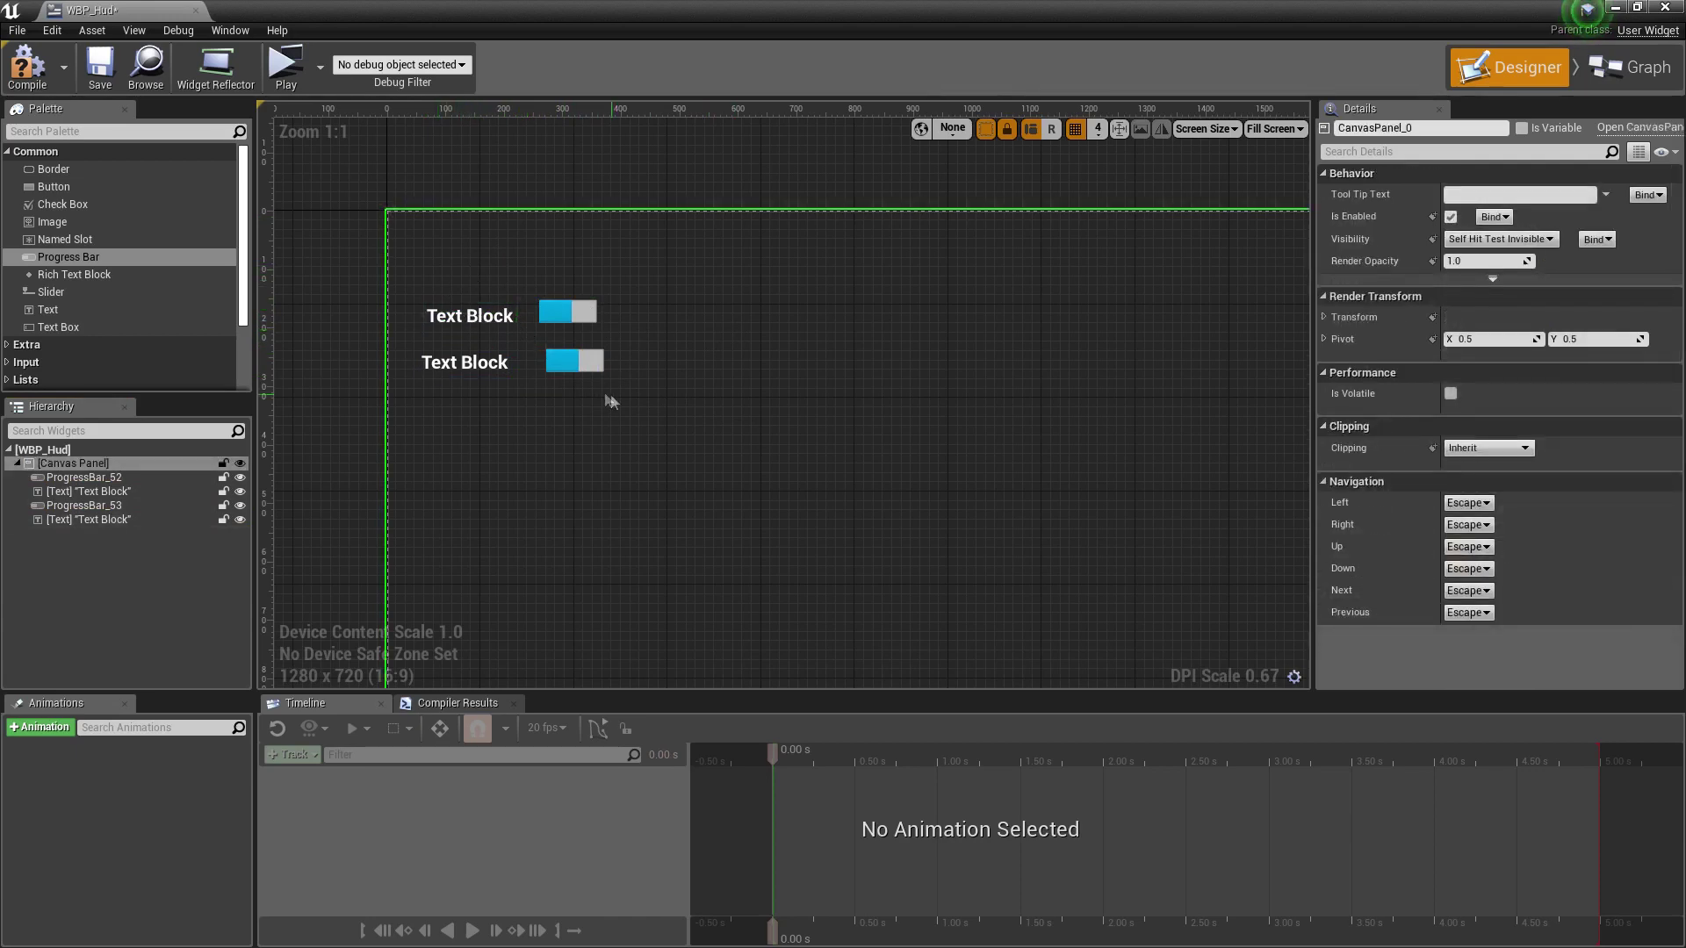
left_click(480, 333)
key("Delete")
left_click(572, 316)
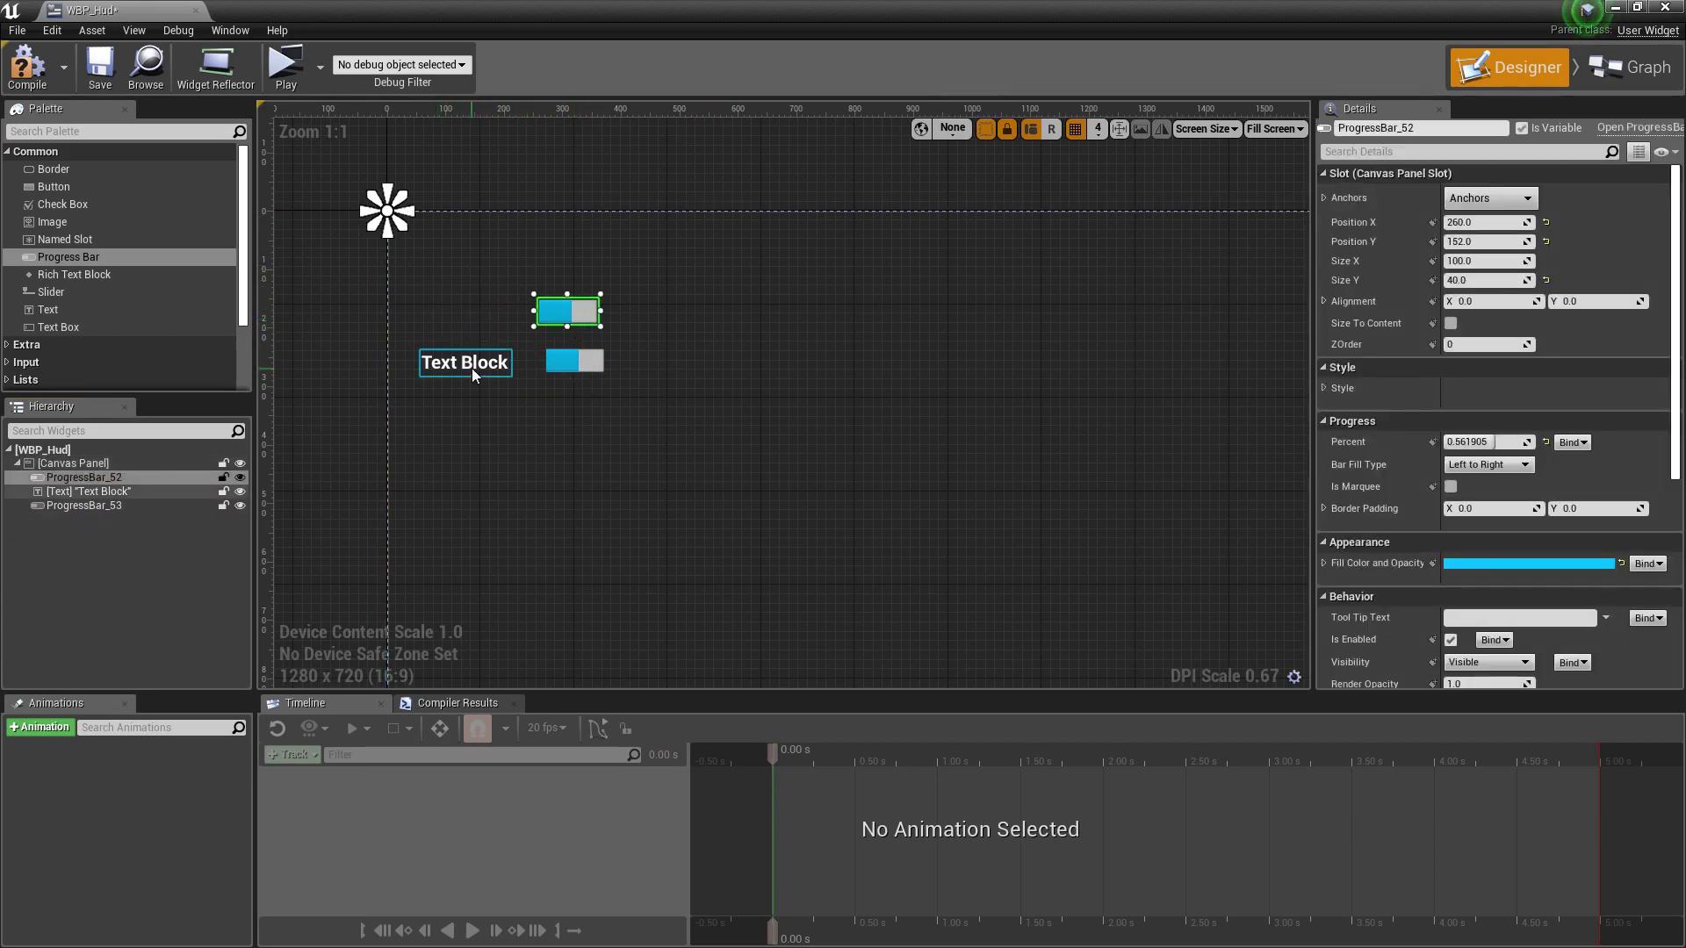
key("Delete")
left_click(470, 364)
key("Delete")
left_click(562, 361)
key("Delete")
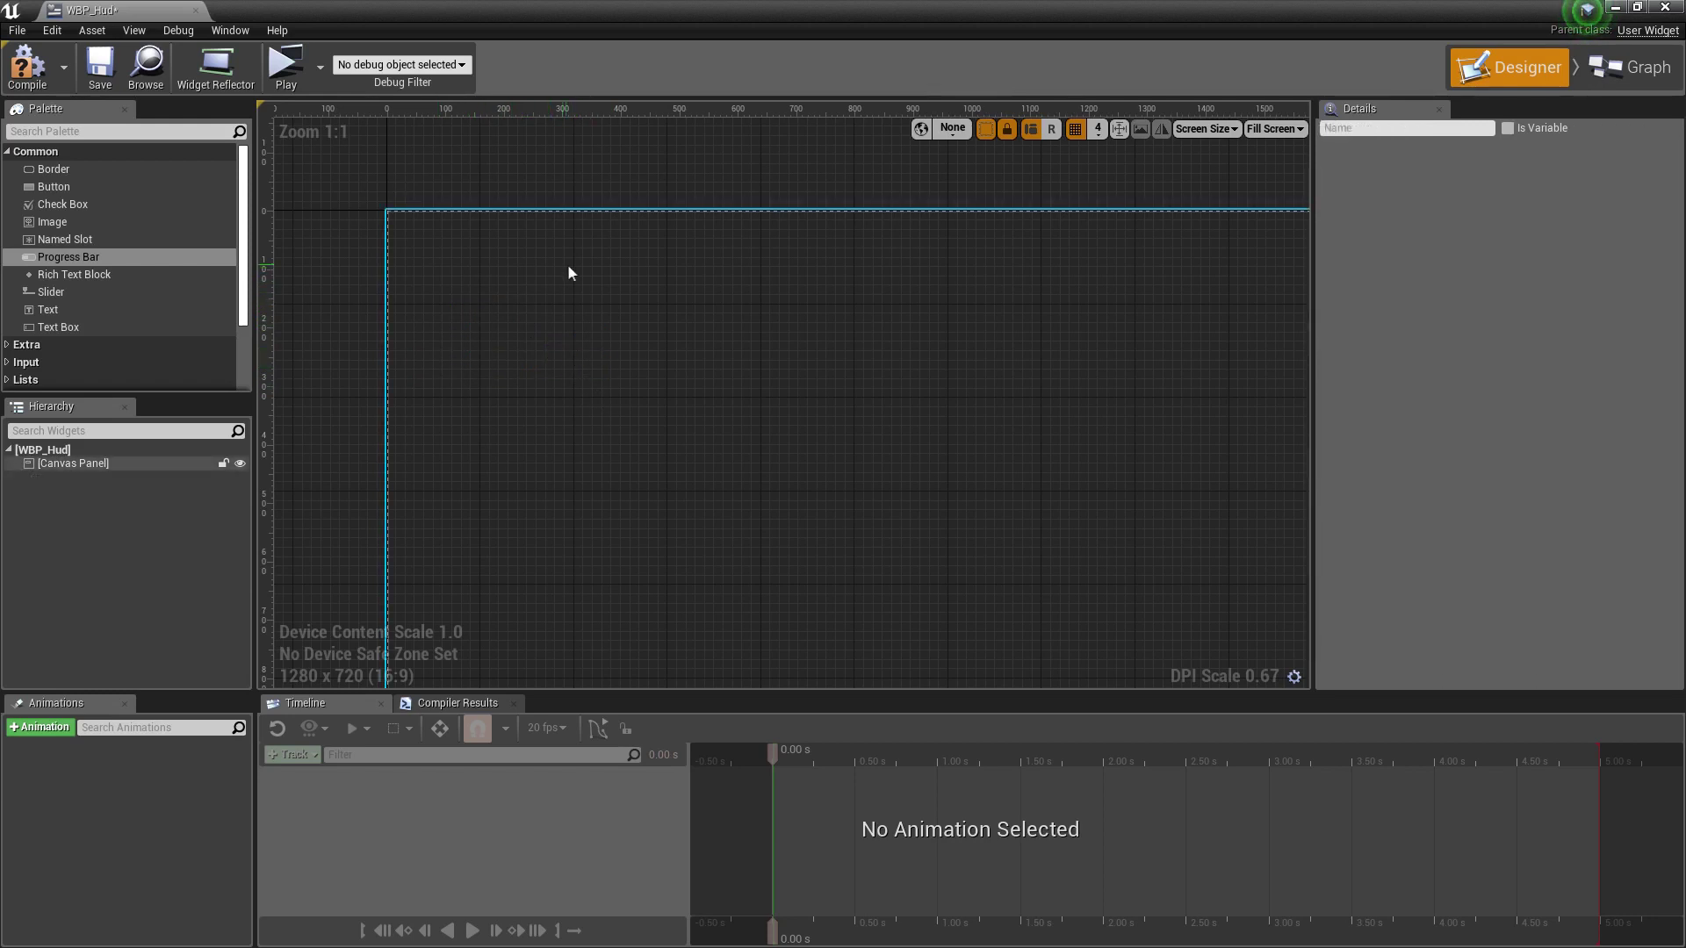
left_click(559, 293)
key("ctrl+space")
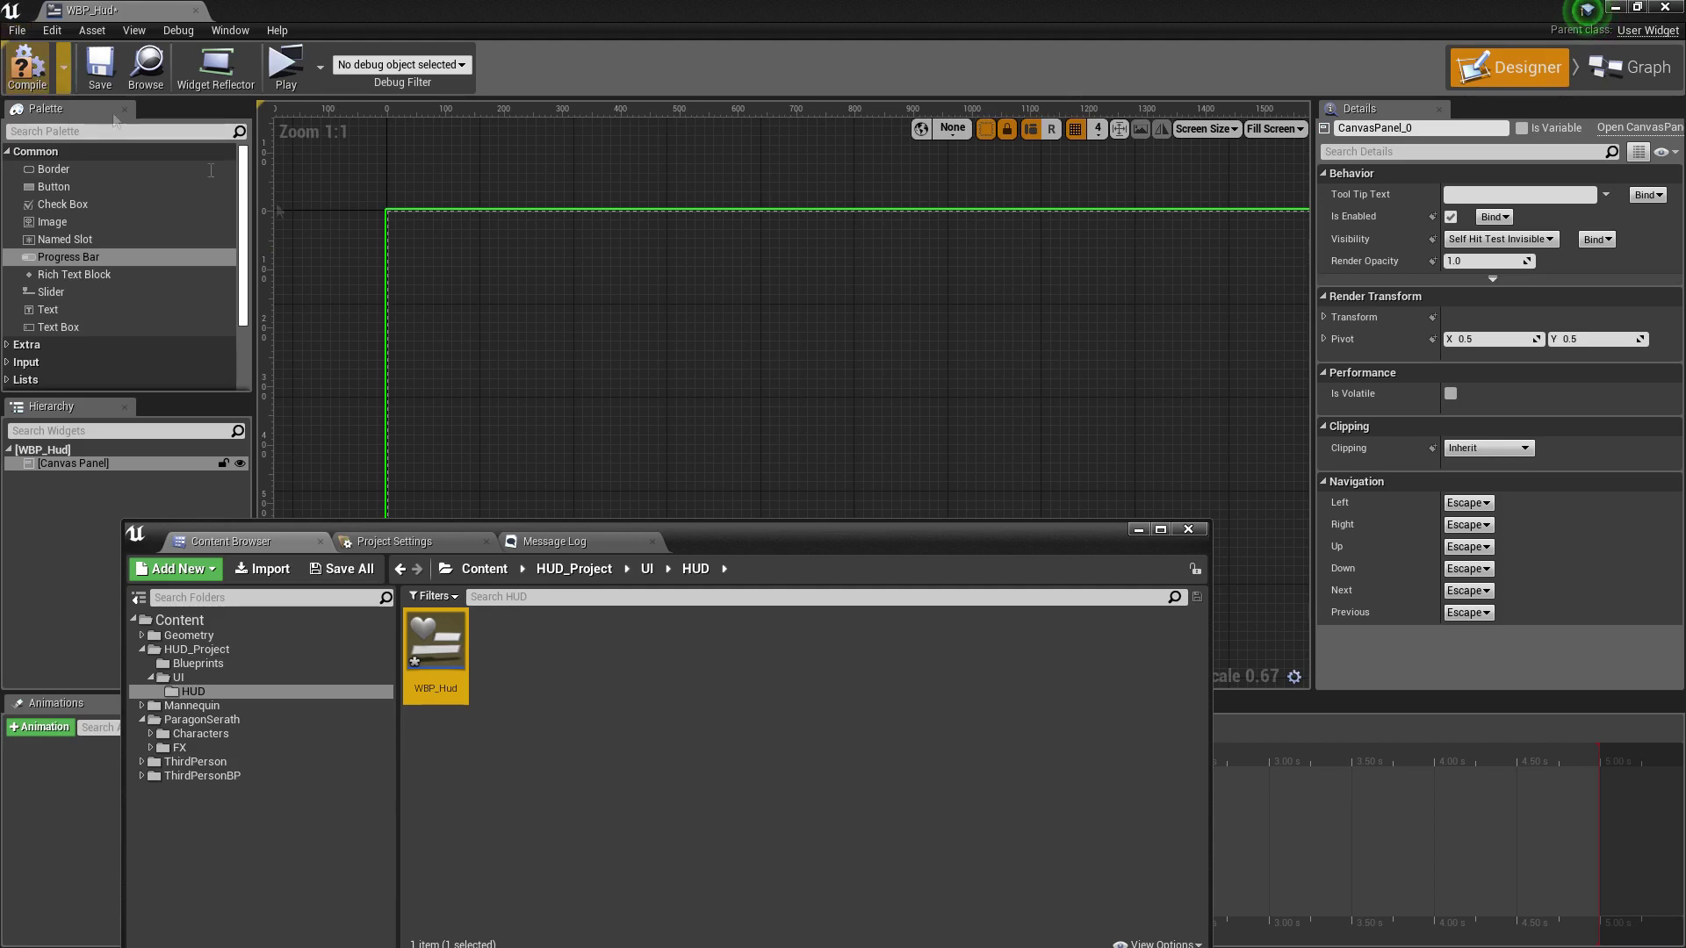
Create a Widget Blueprint named W_Bar in the HUD folder and open it.
key("super")
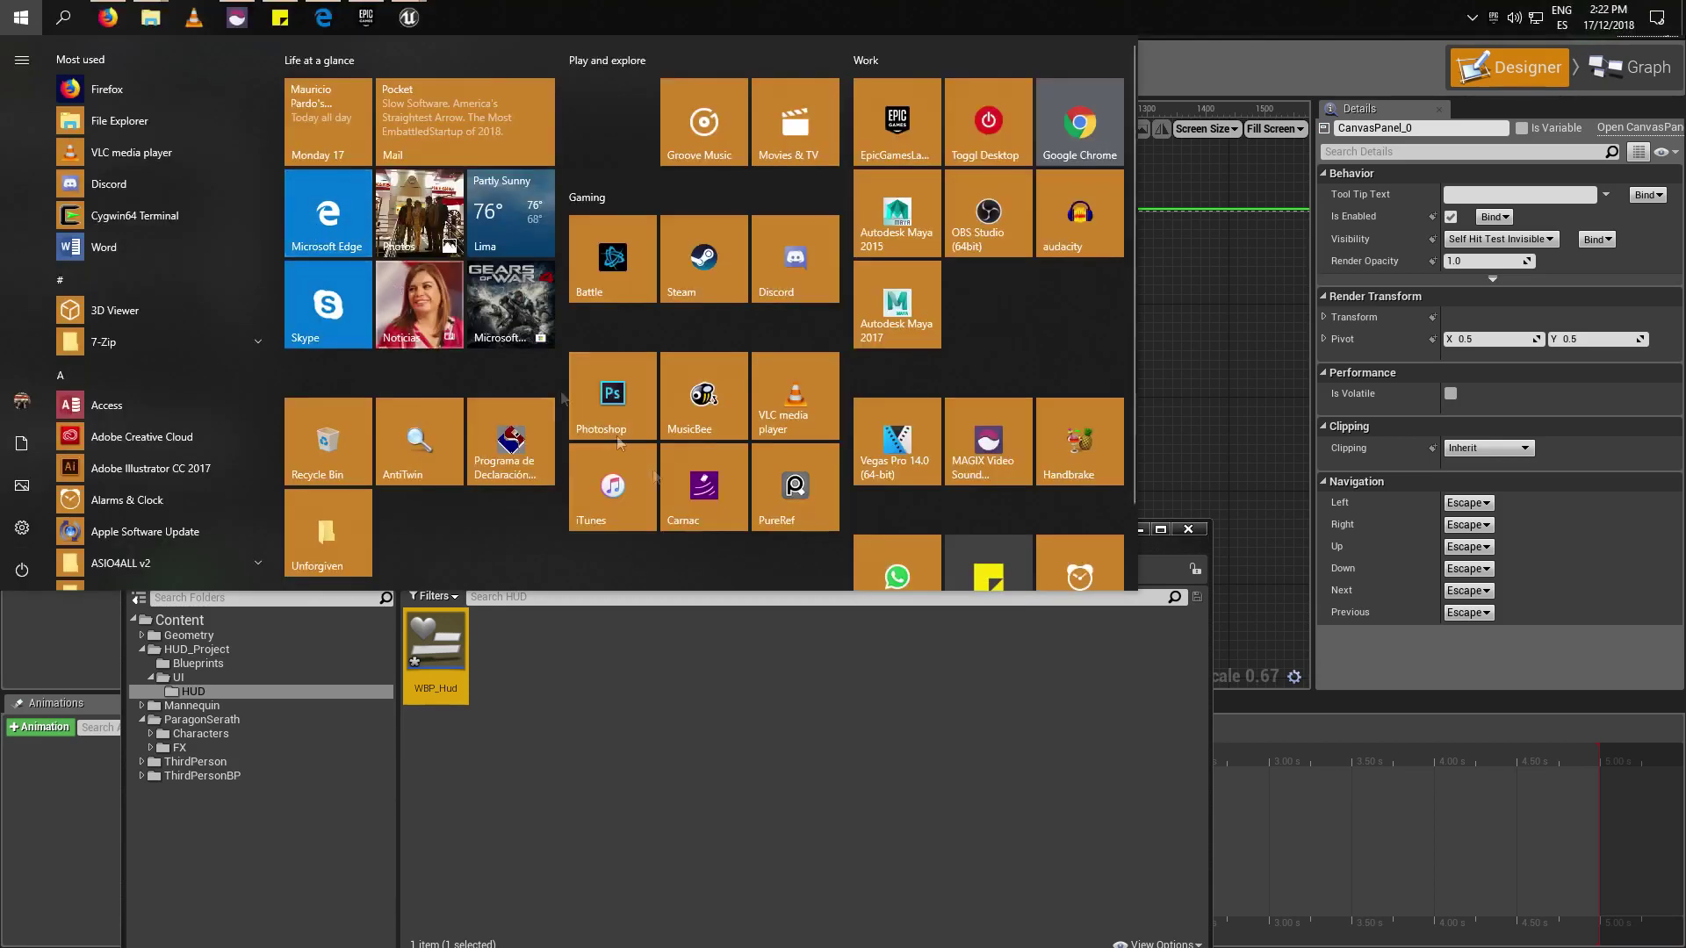
key("super")
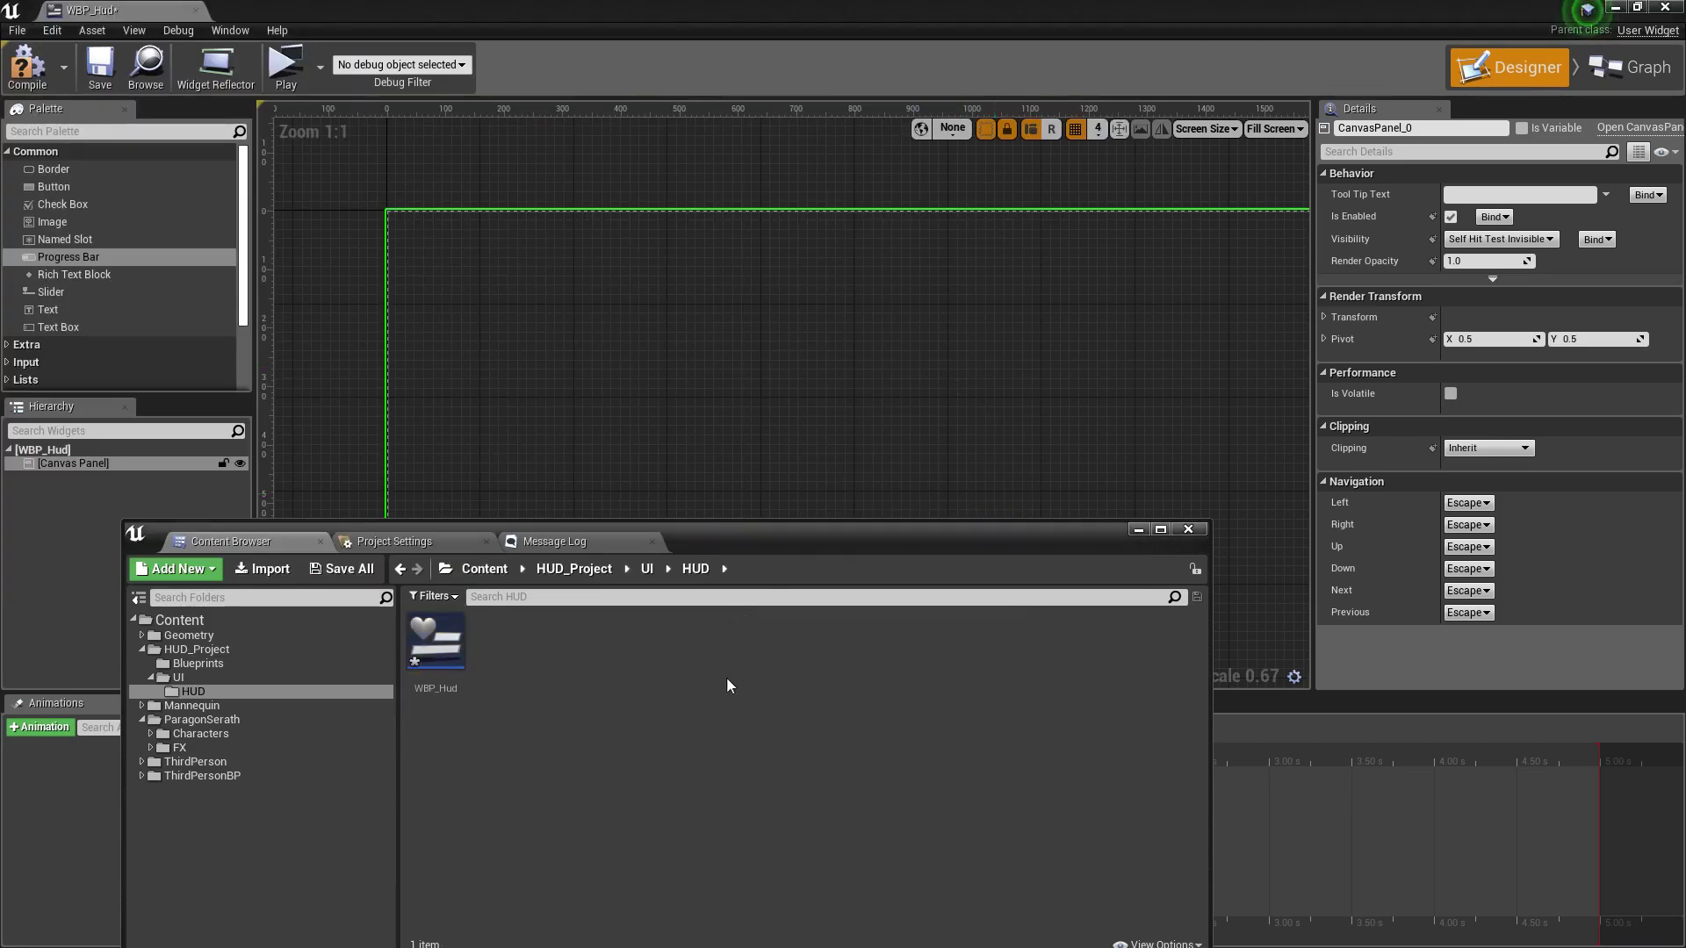
left_click(678, 414)
key("ctrl+b")
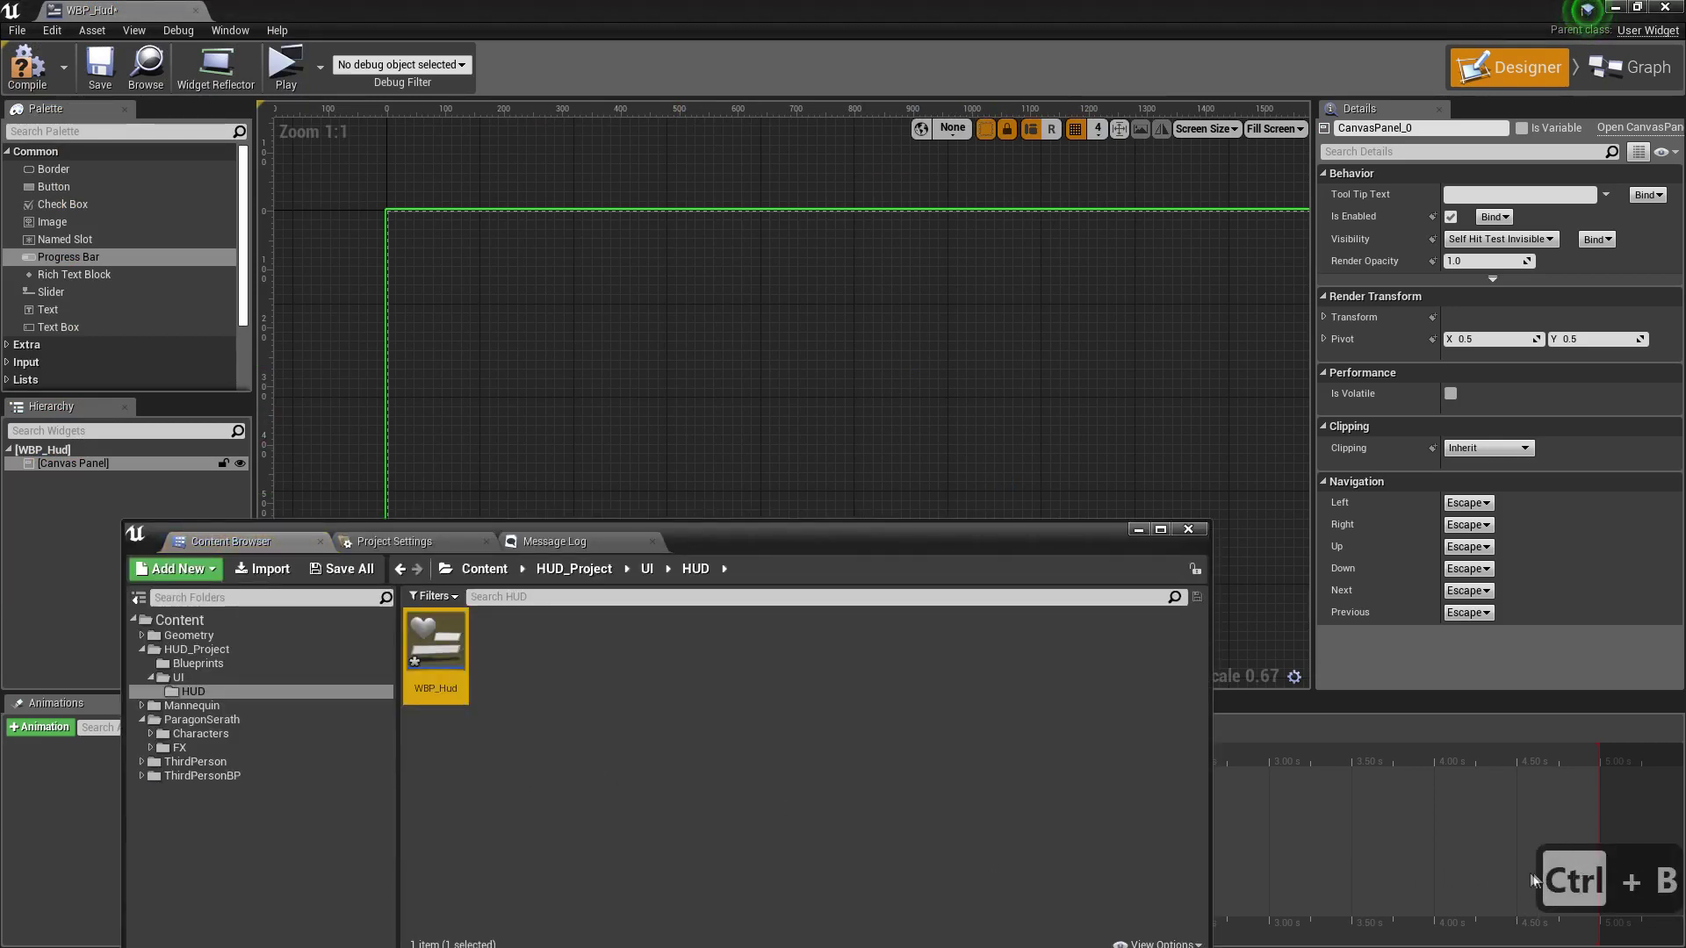
right_click(490, 669)
mouse_move(571, 661)
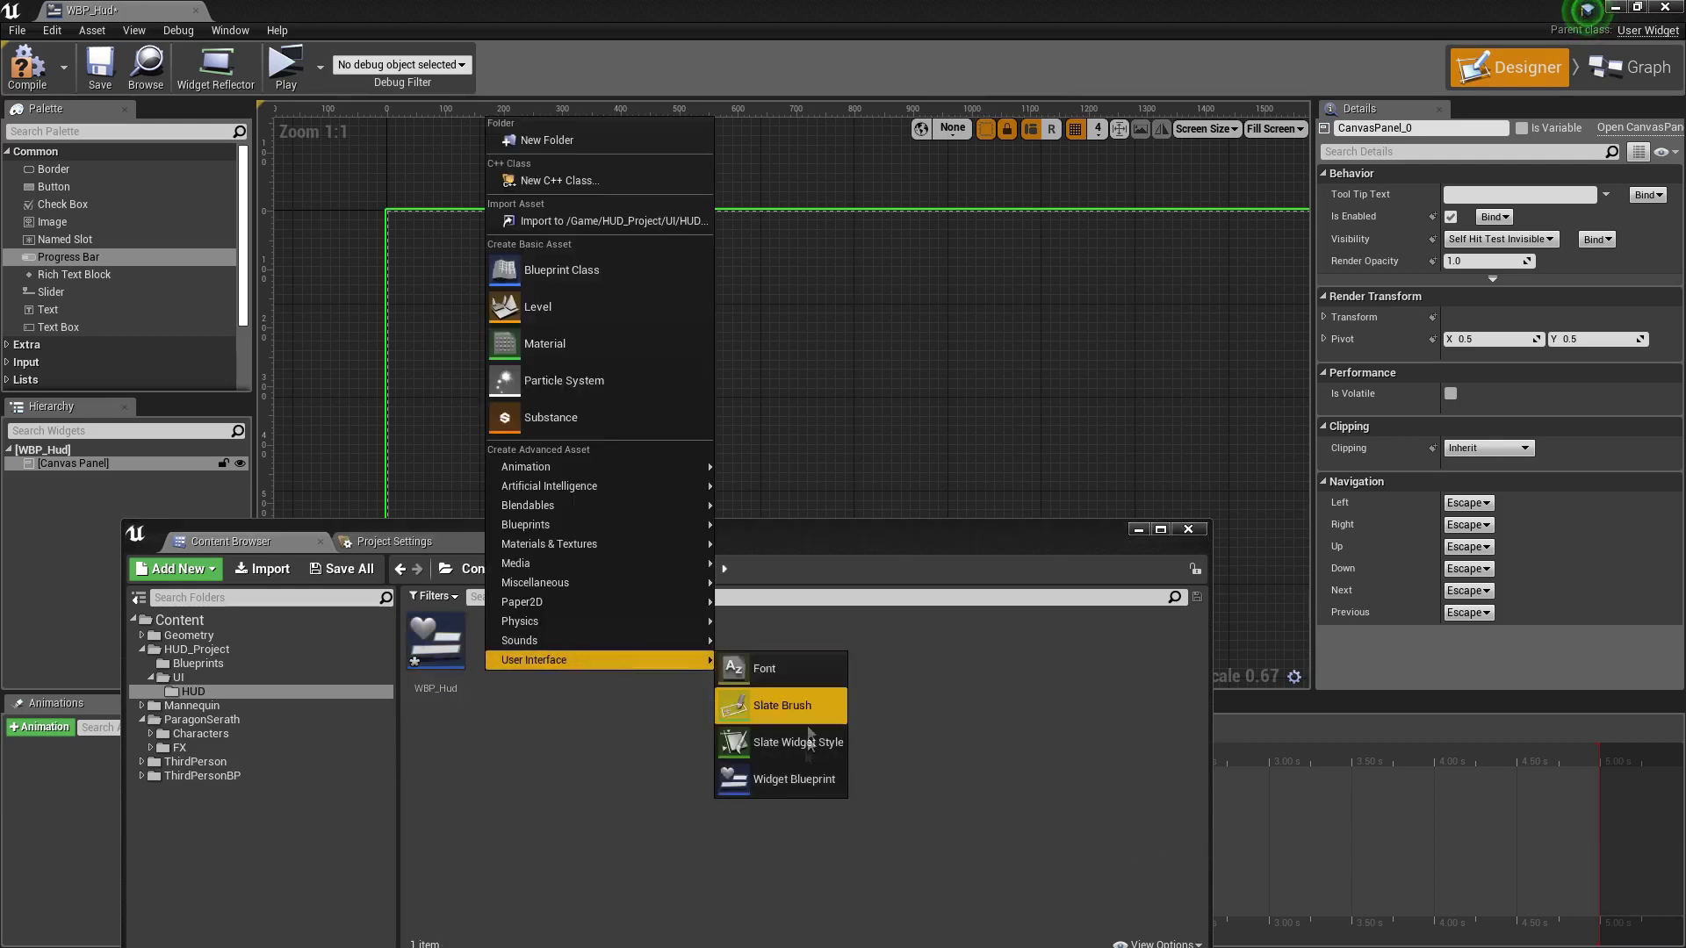
left_click(787, 783)
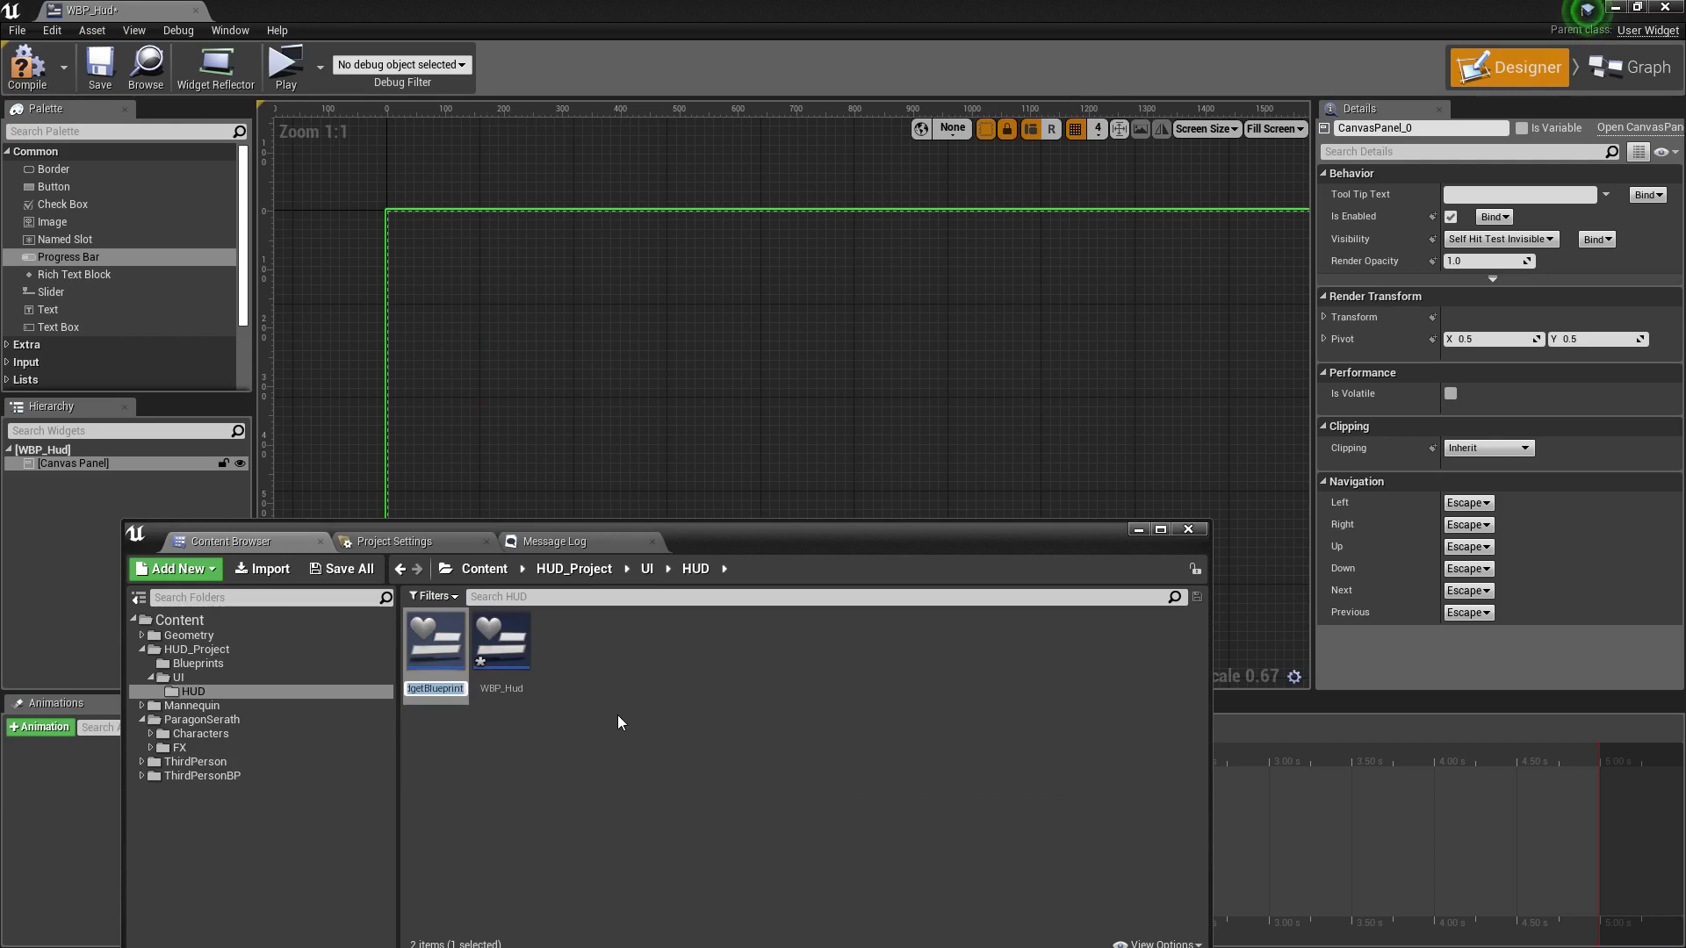
type("W")
type("_")
type("Bar")
key("Return")
key("Return")
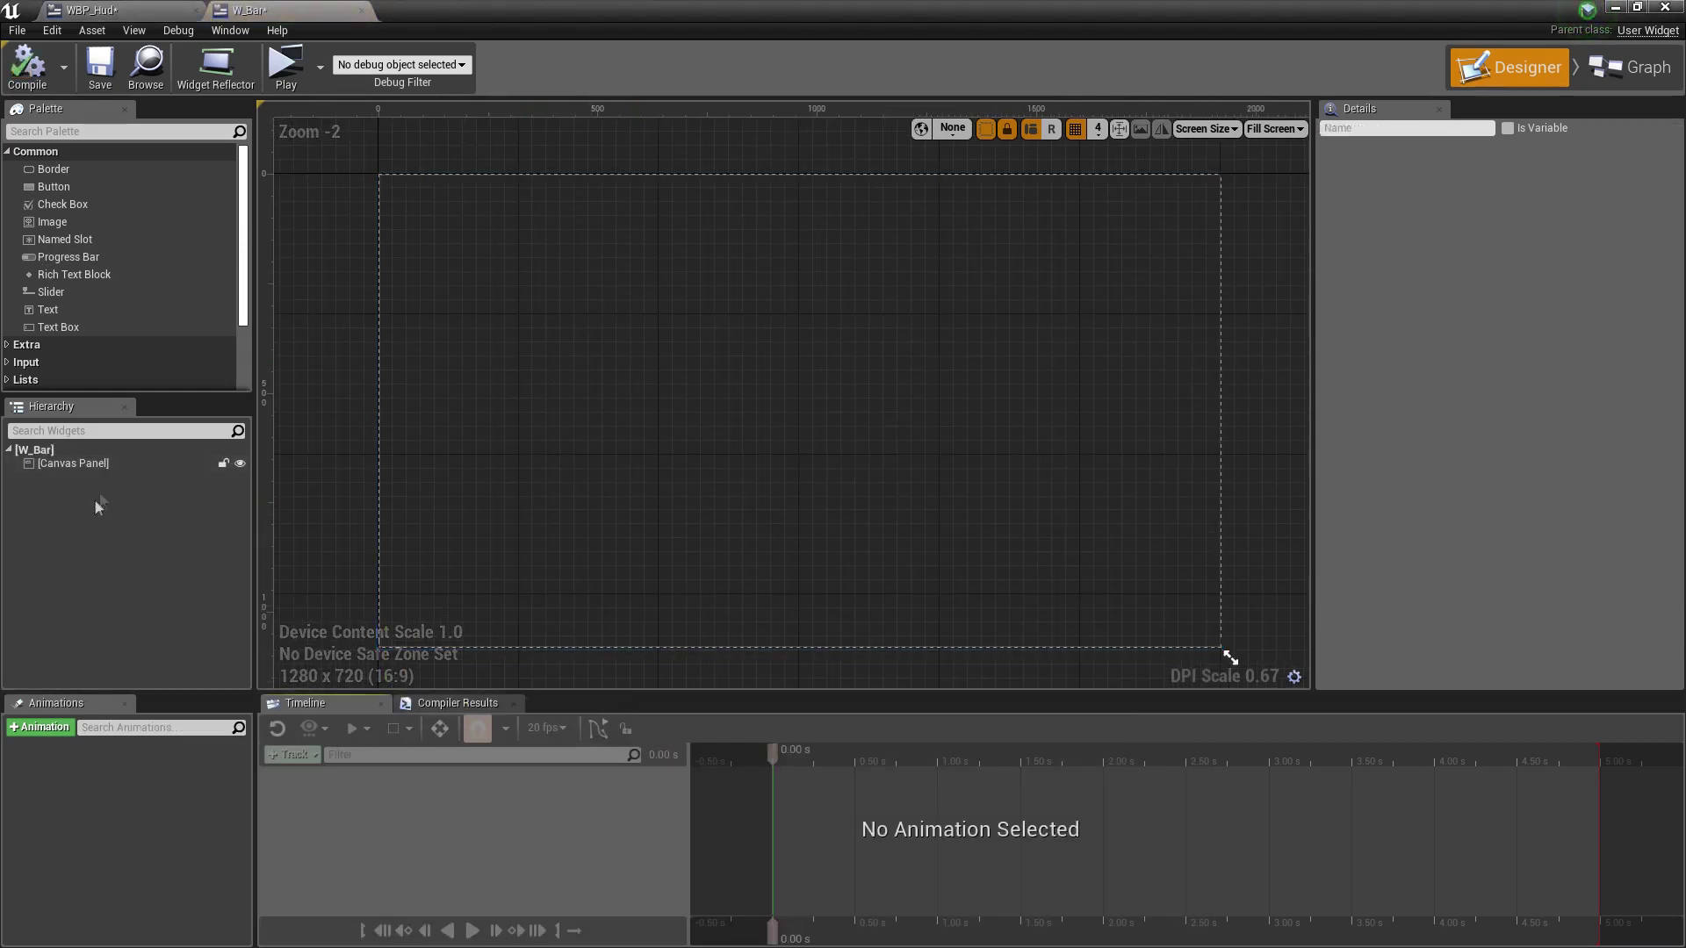
Replace W_Bar's root Canvas Panel with a Horizontal Box.
left_click(104, 467)
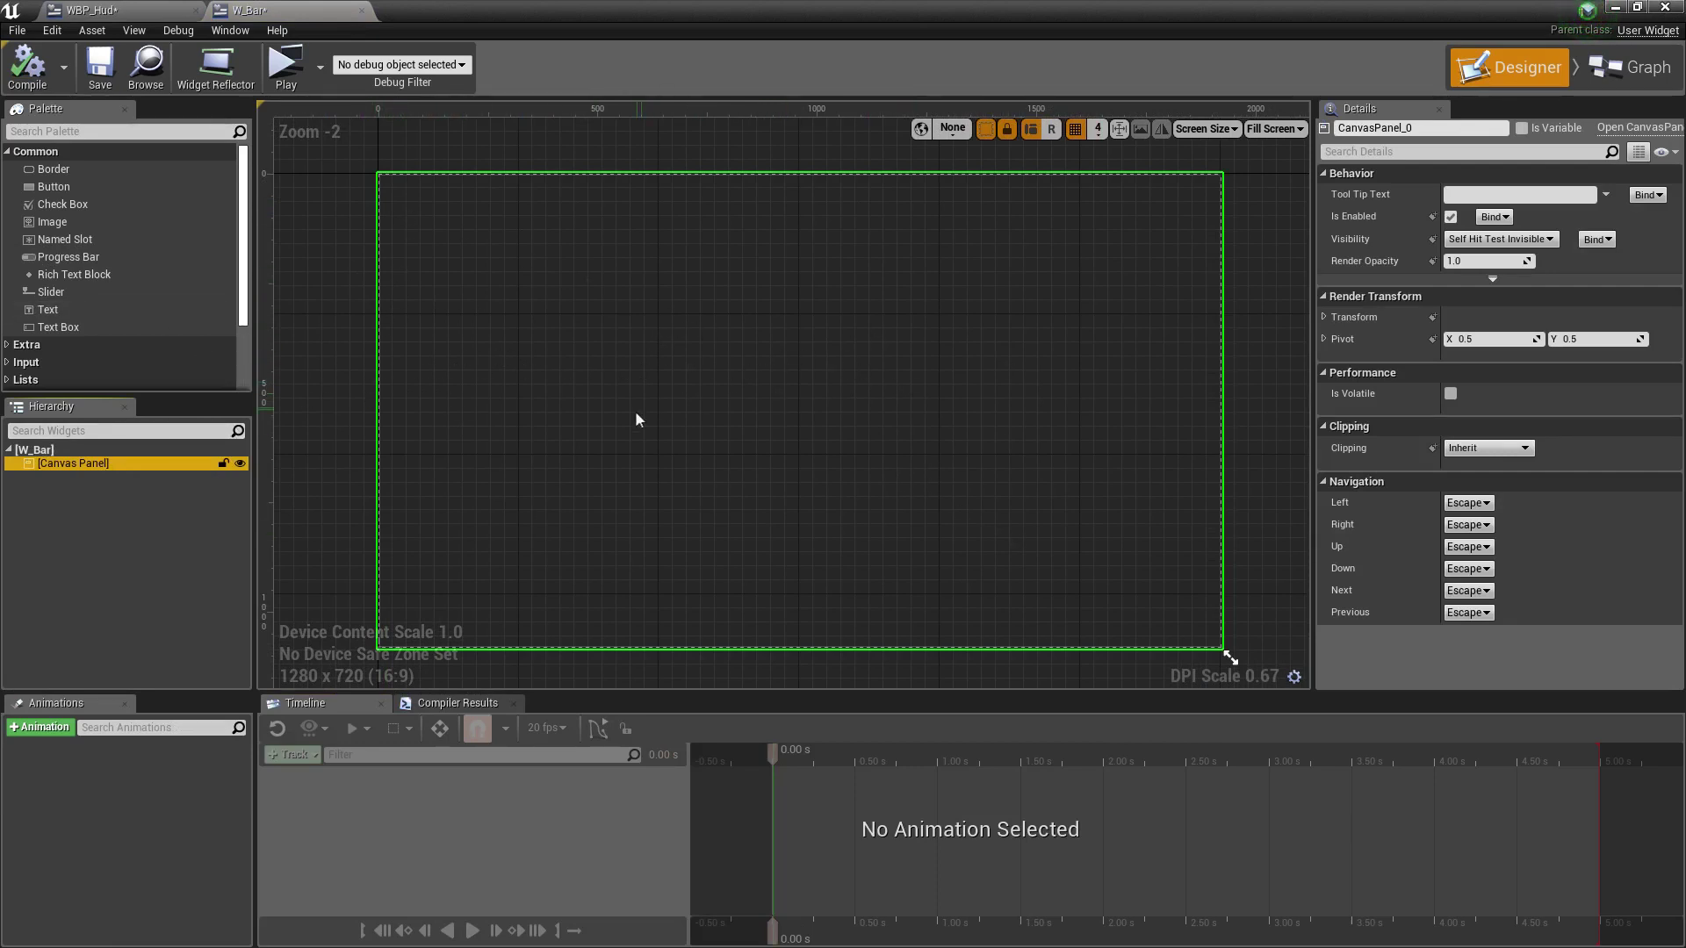
mouse_move(31, 465)
key("Delete")
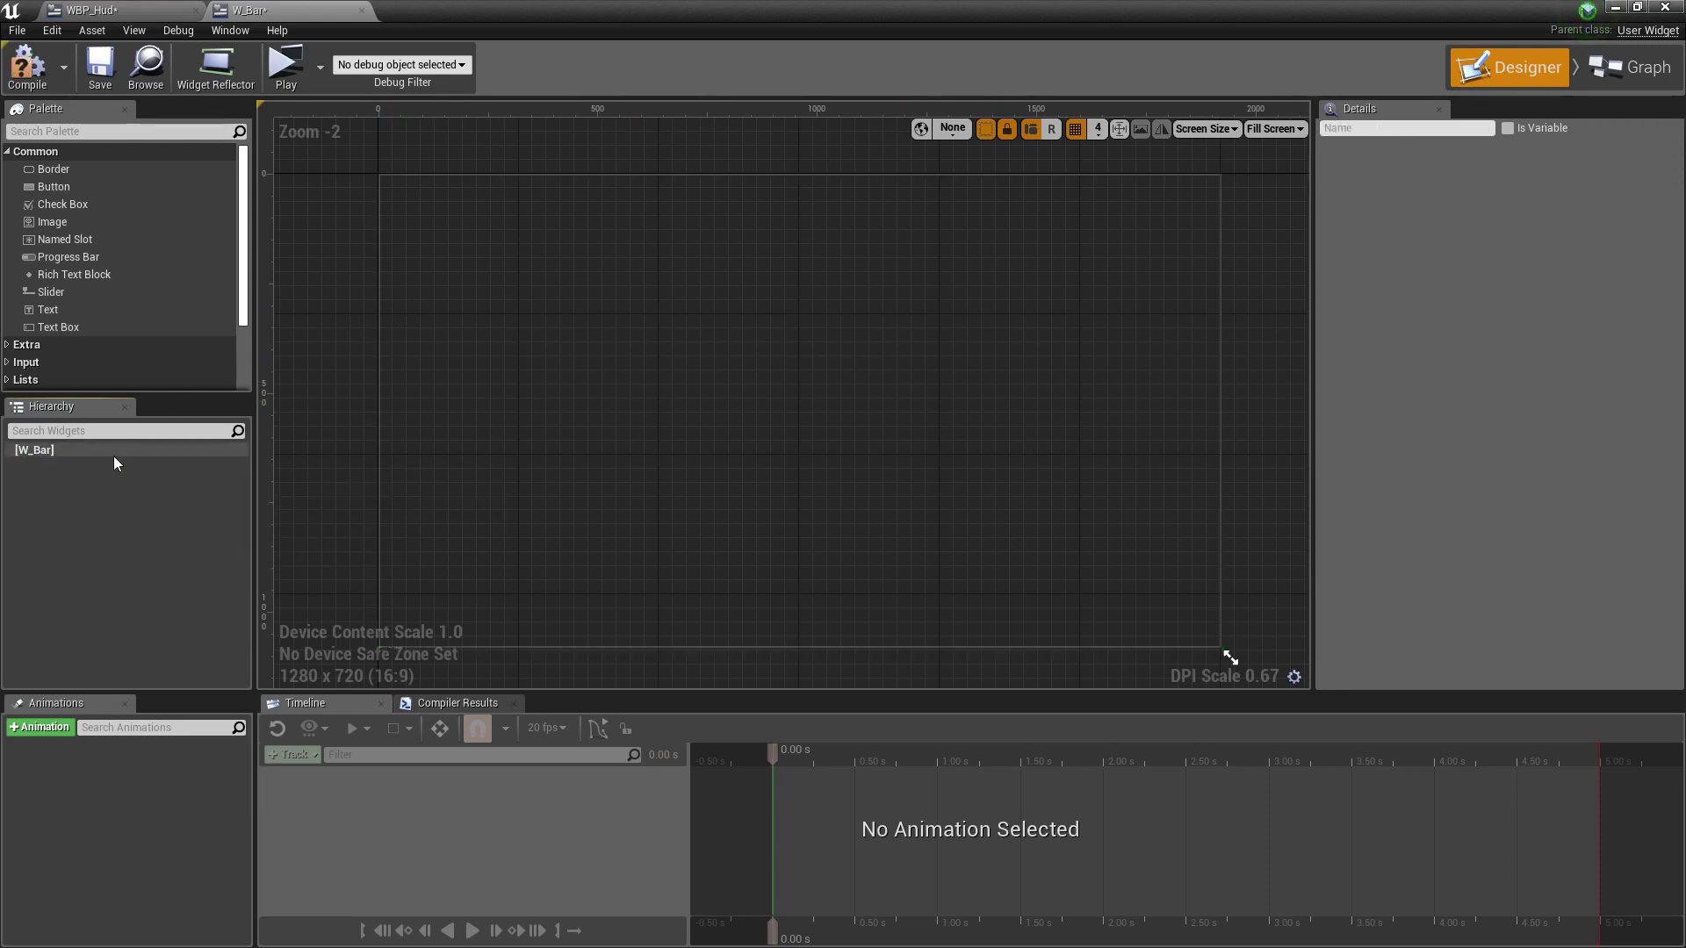
left_click(62, 204)
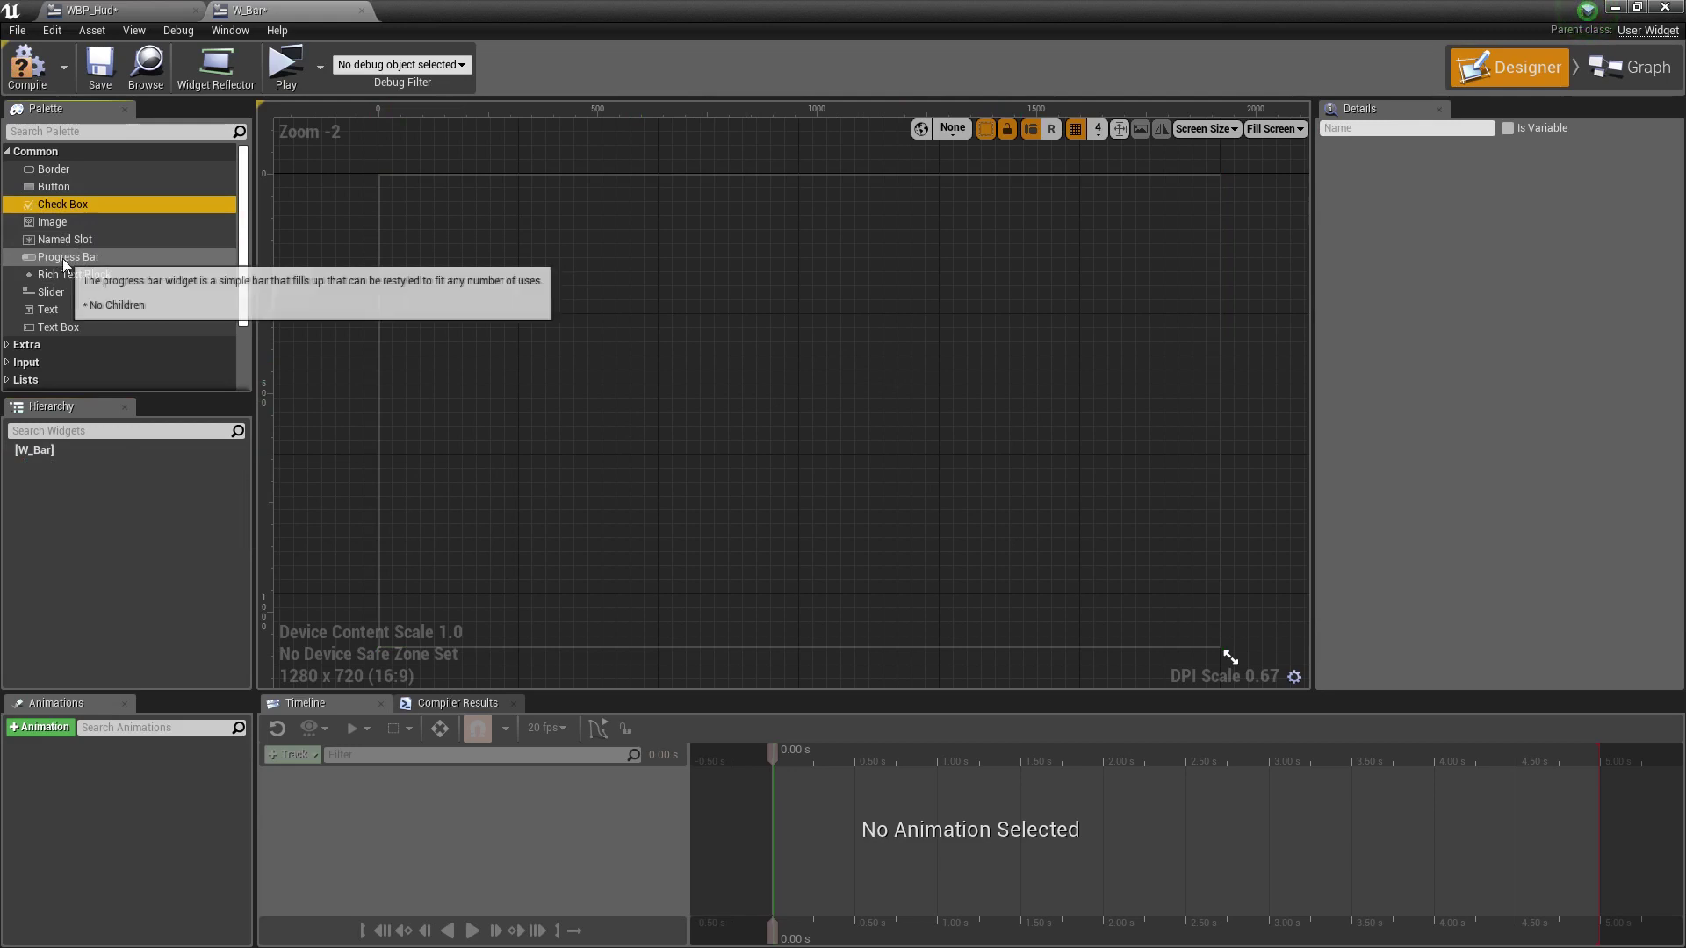
scroll(92, 279, "down", 2)
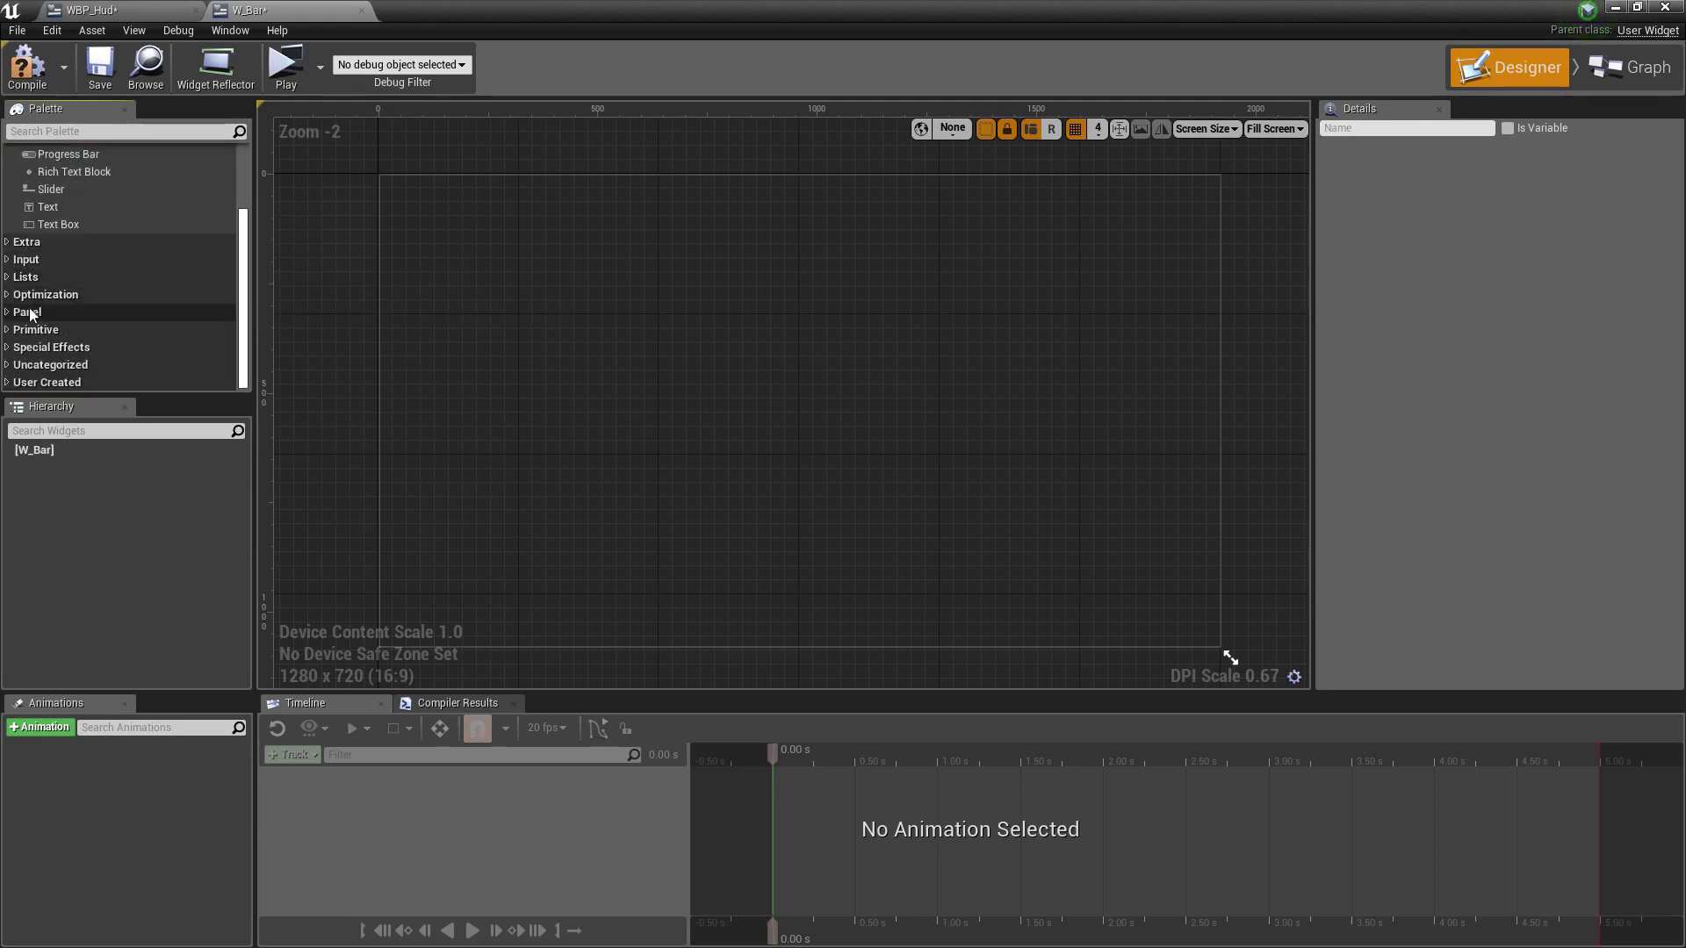
left_click(9, 314)
scroll(75, 348, "down", 1)
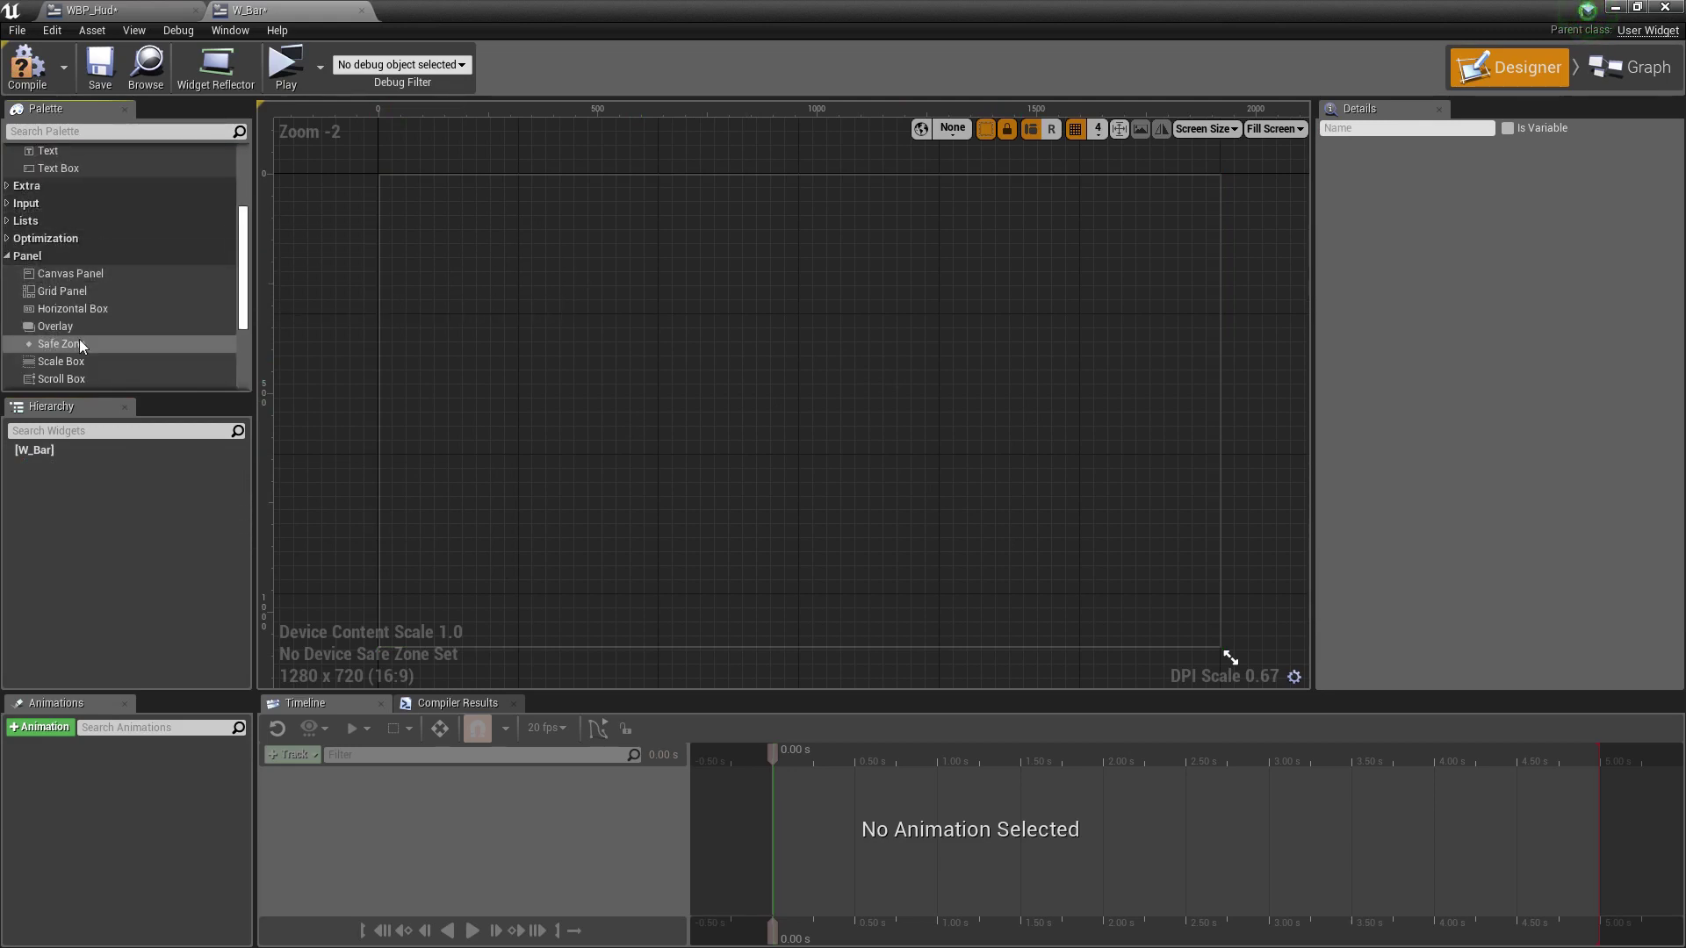
mouse_move(79, 309)
left_mouse_down()
mouse_move(121, 472)
mouse_move(54, 450)
left_mouse_up()
Add a Text Block and a Progress Bar inside the Horizontal Box.
scroll(86, 246, "up", 3)
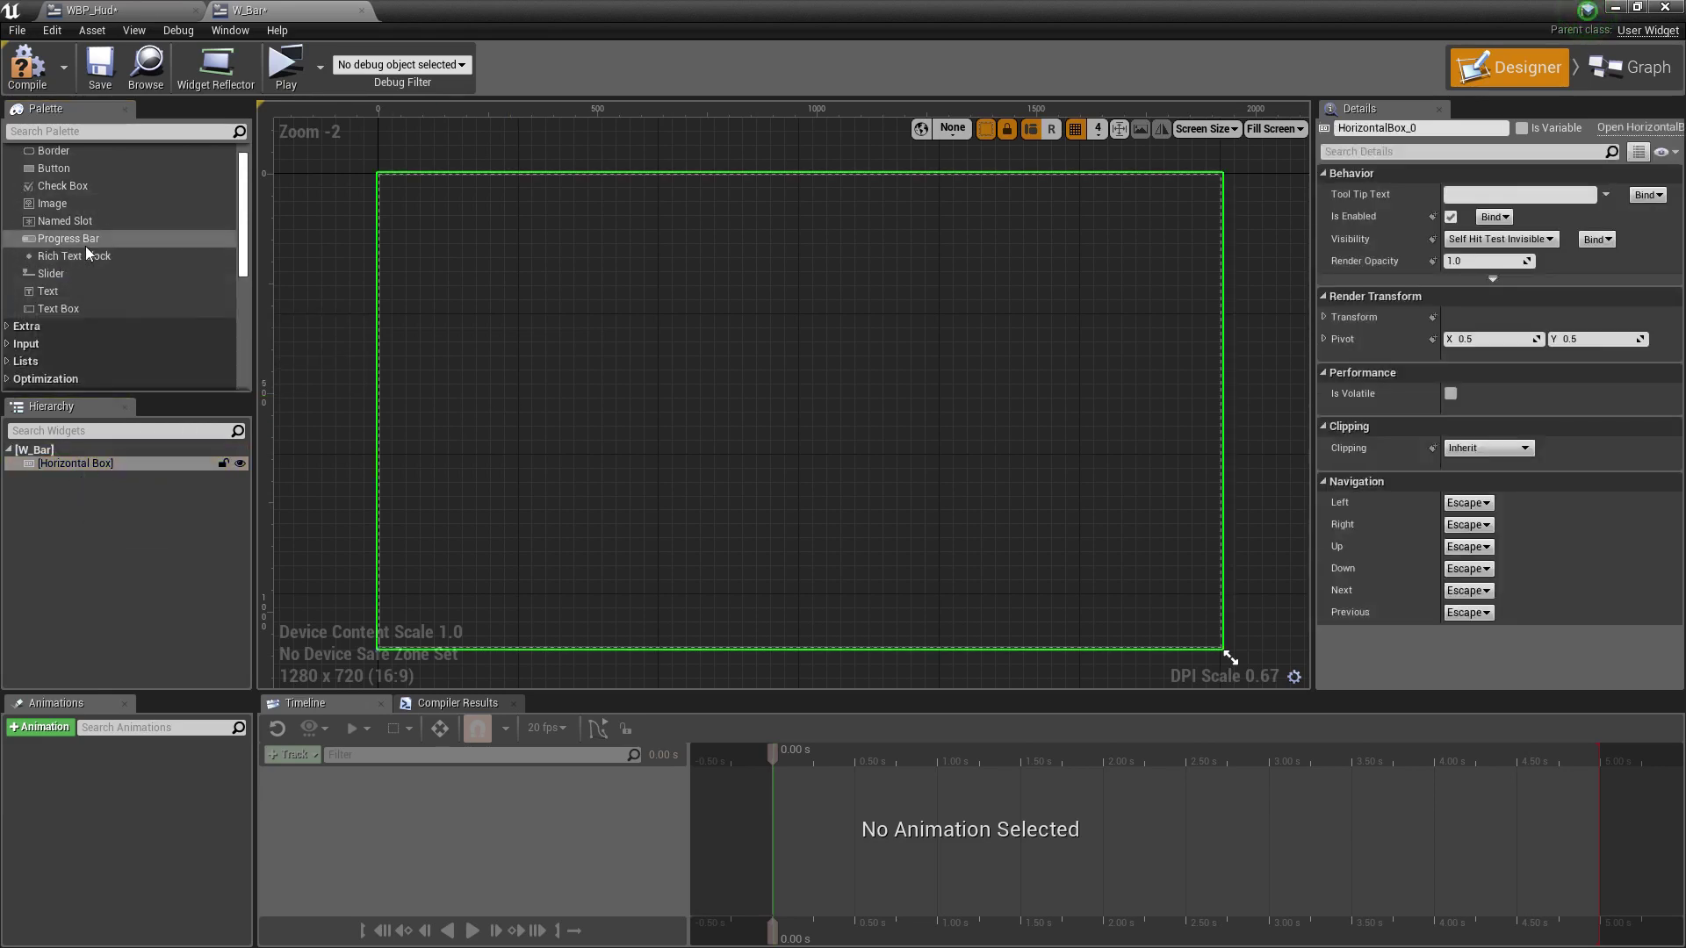
left_click(79, 186)
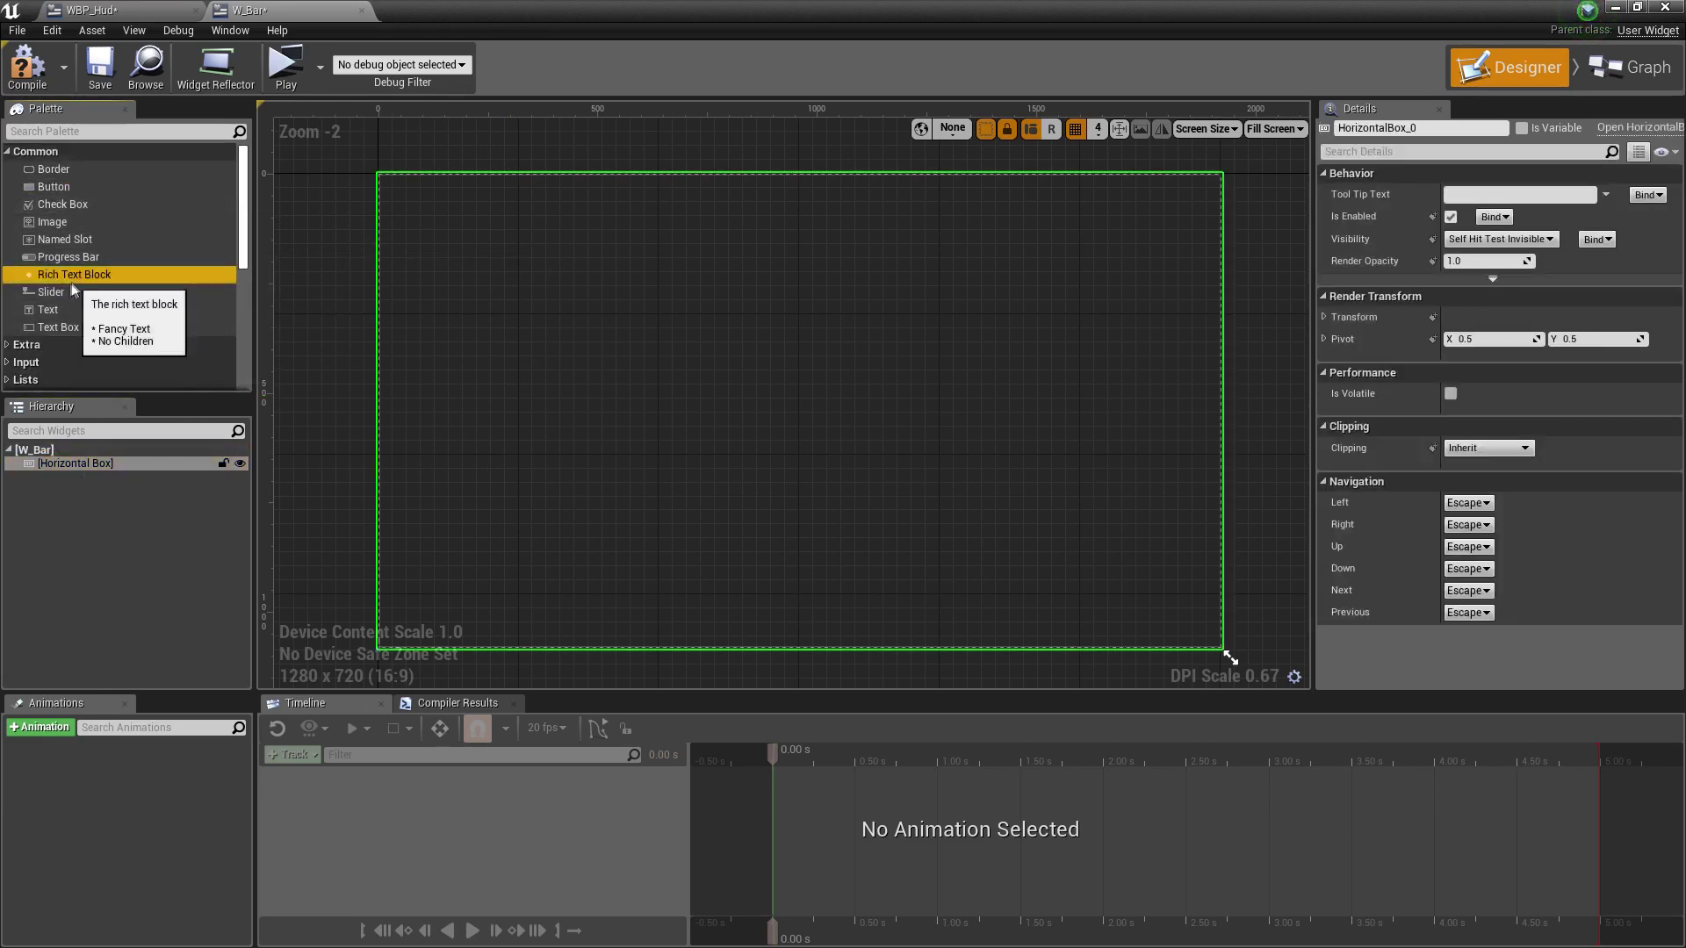
left_click_drag(53, 310, 83, 469)
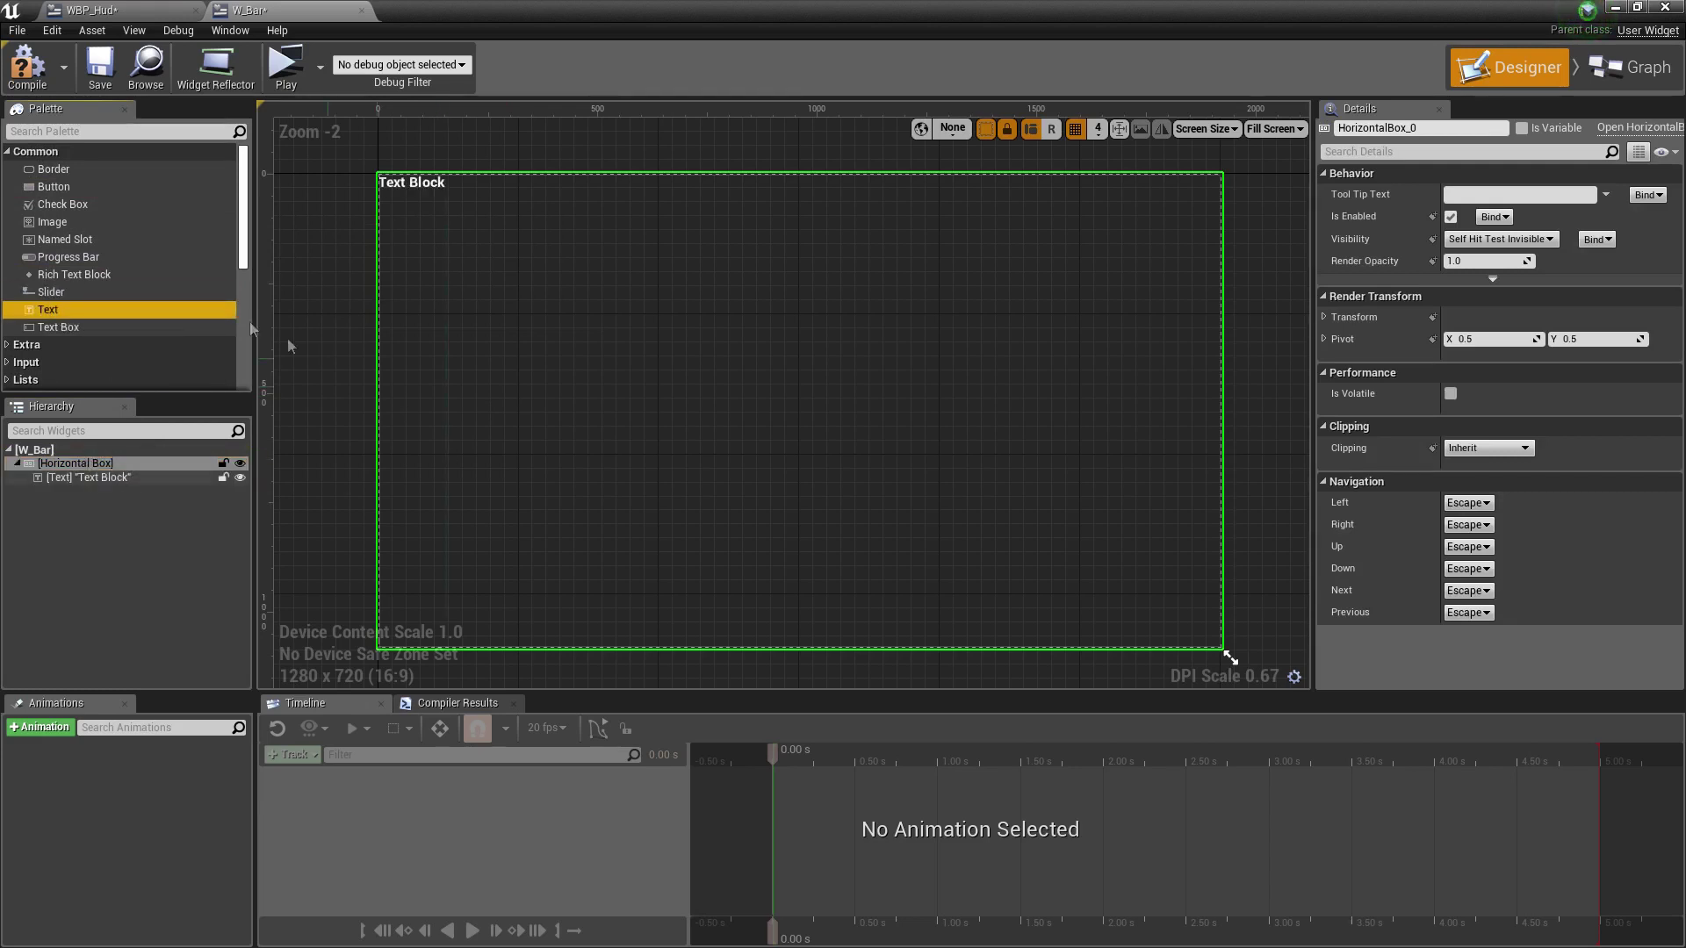
scroll(132, 255, "down", 1)
left_click_drag(81, 230, 107, 488)
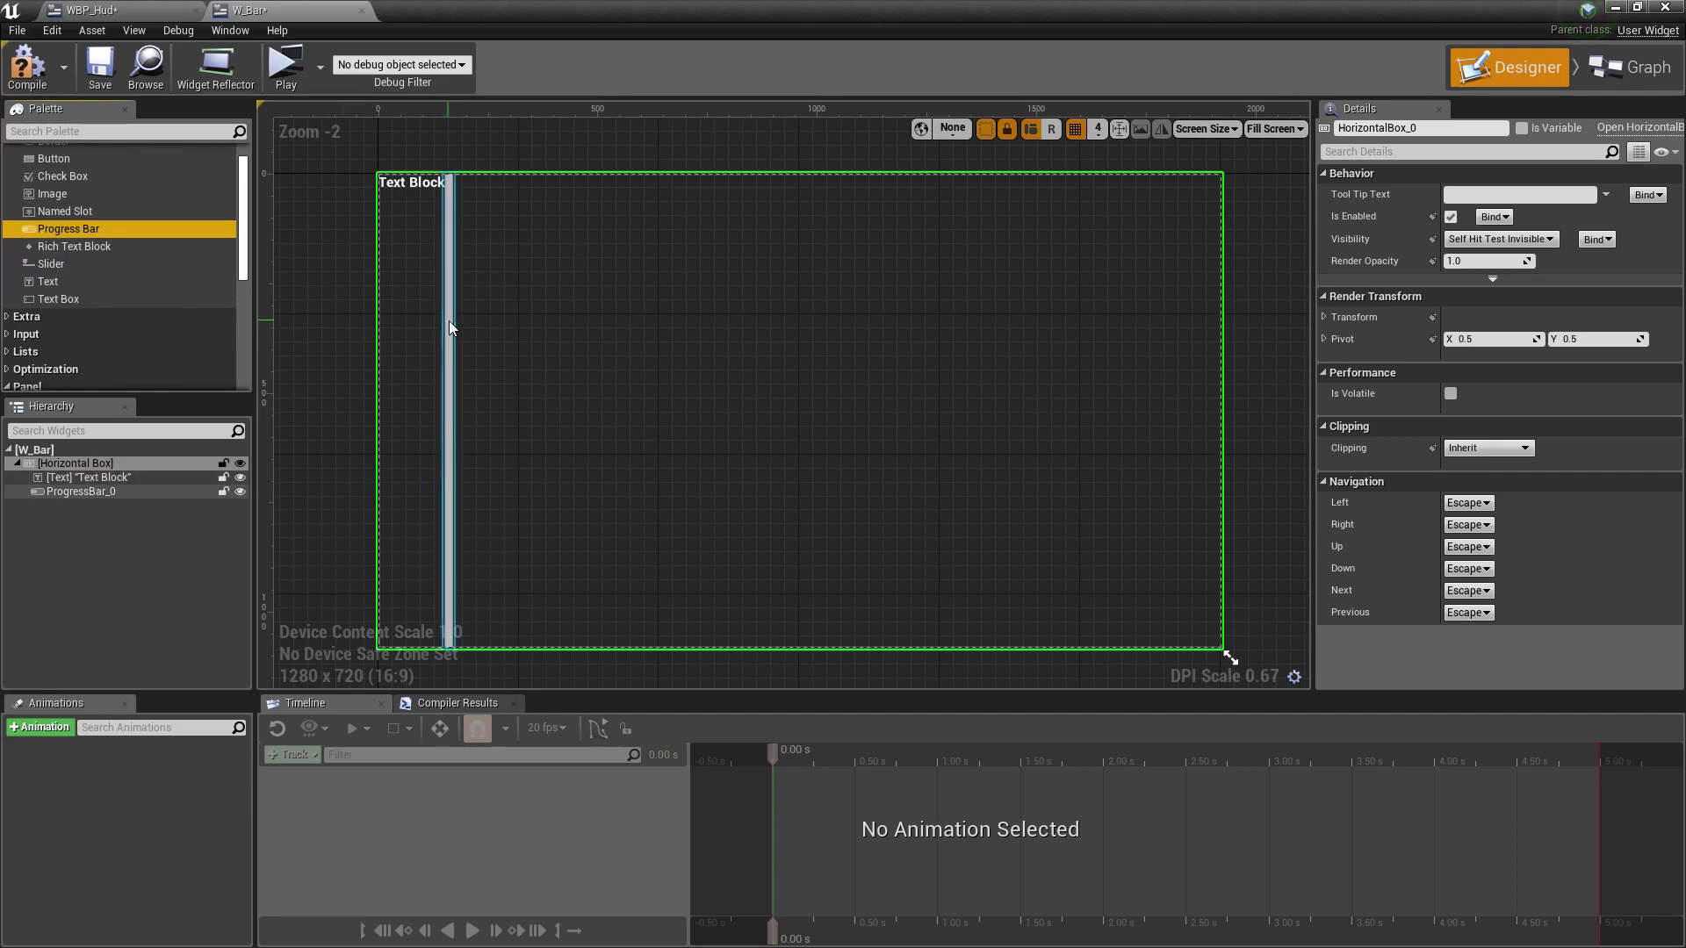
Set the progress bar's Slot Size to Fill.
left_click(450, 320)
left_click(406, 201)
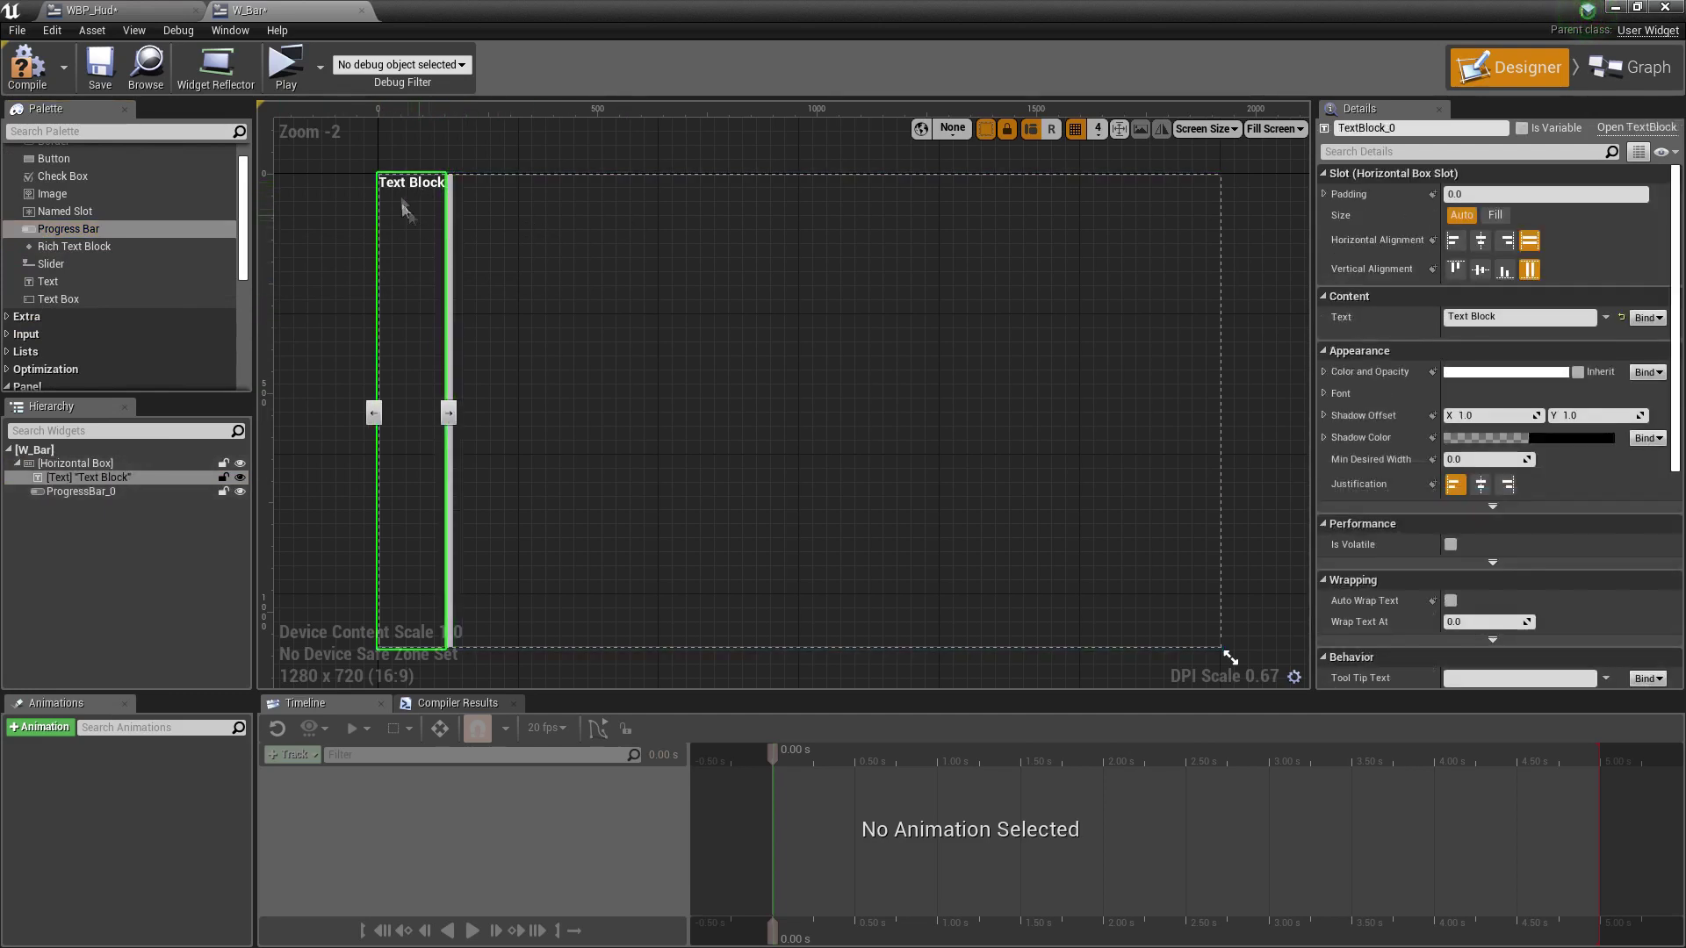
left_click(453, 268)
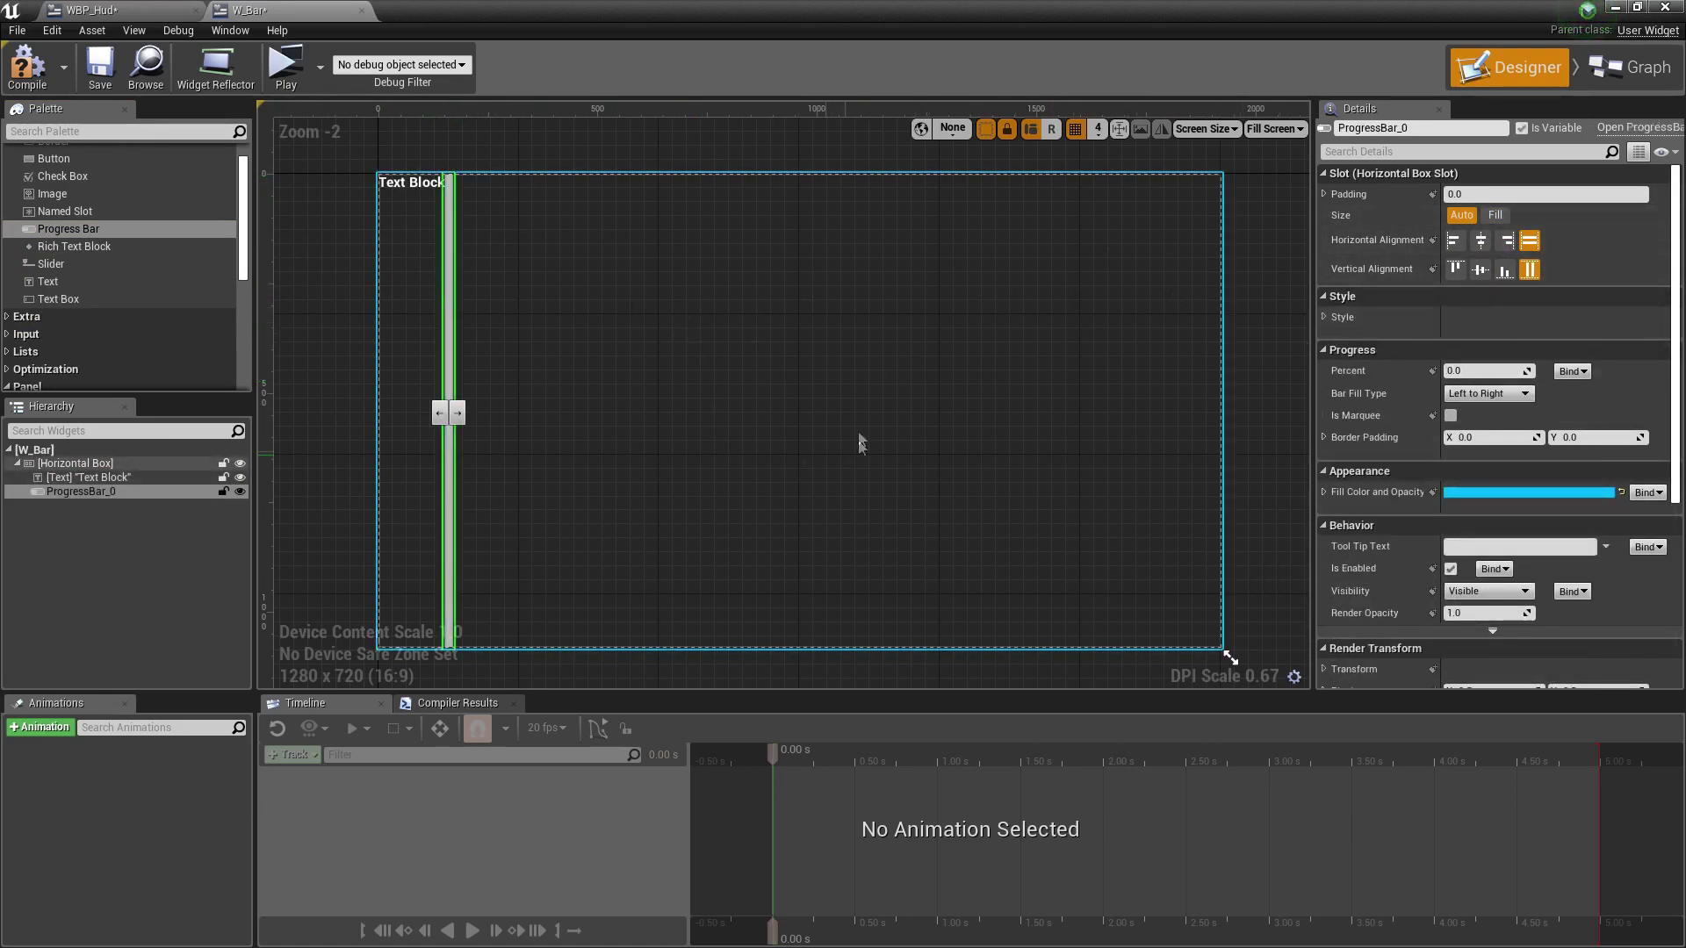
left_click(1495, 216)
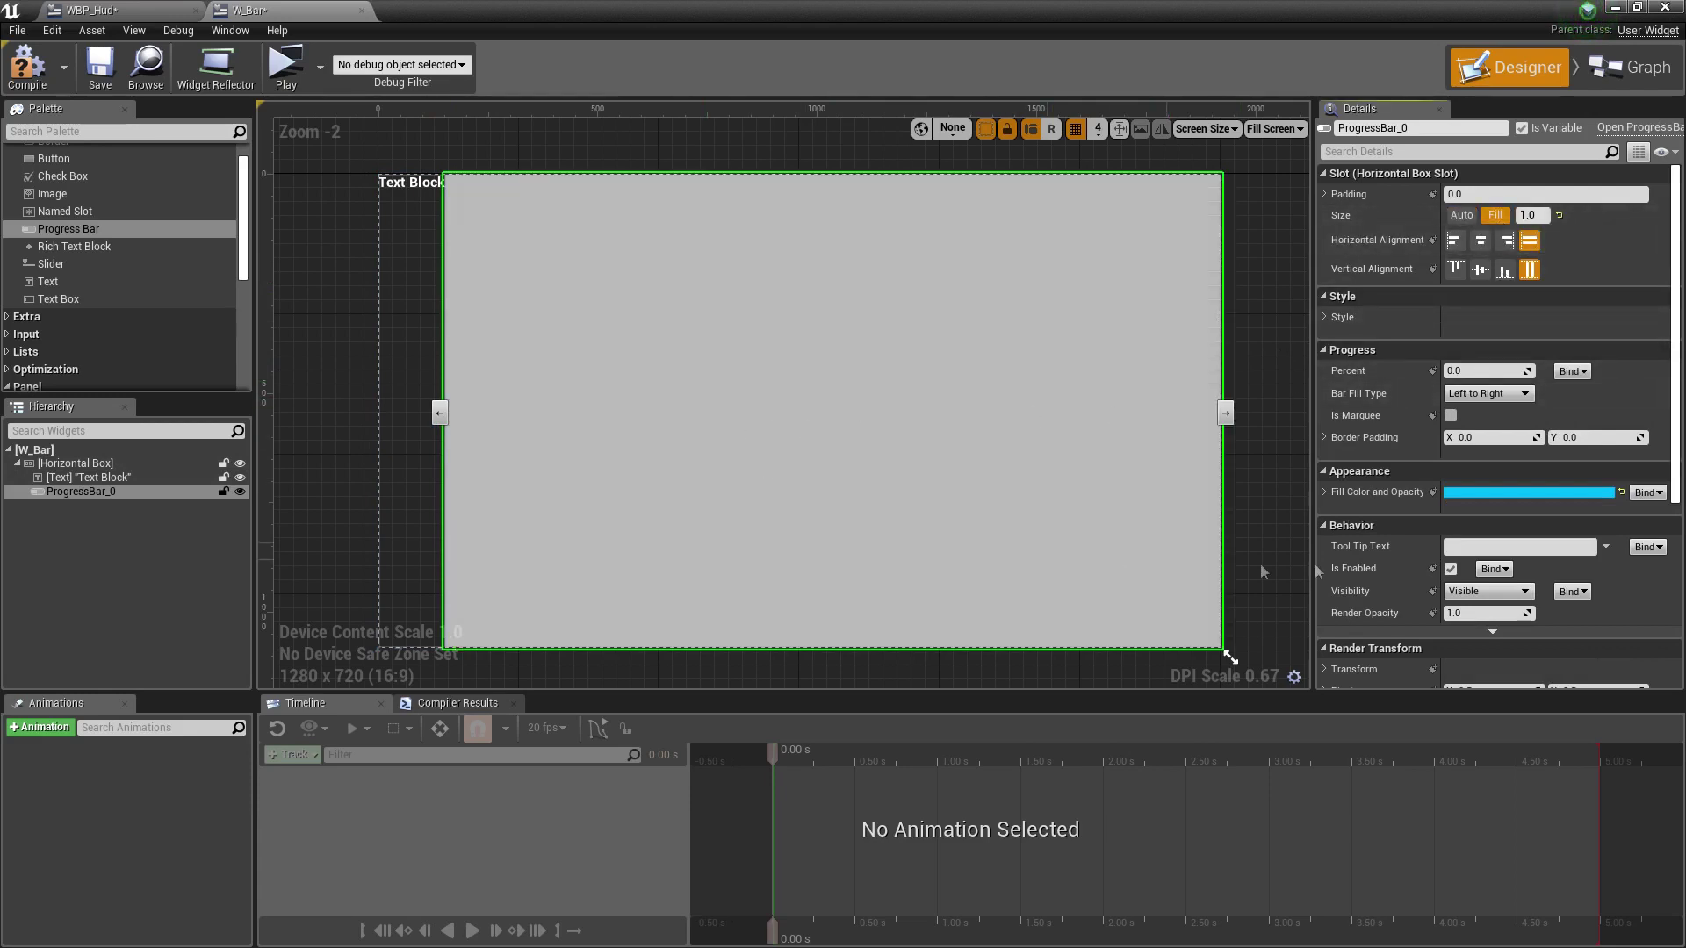
left_click(413, 237)
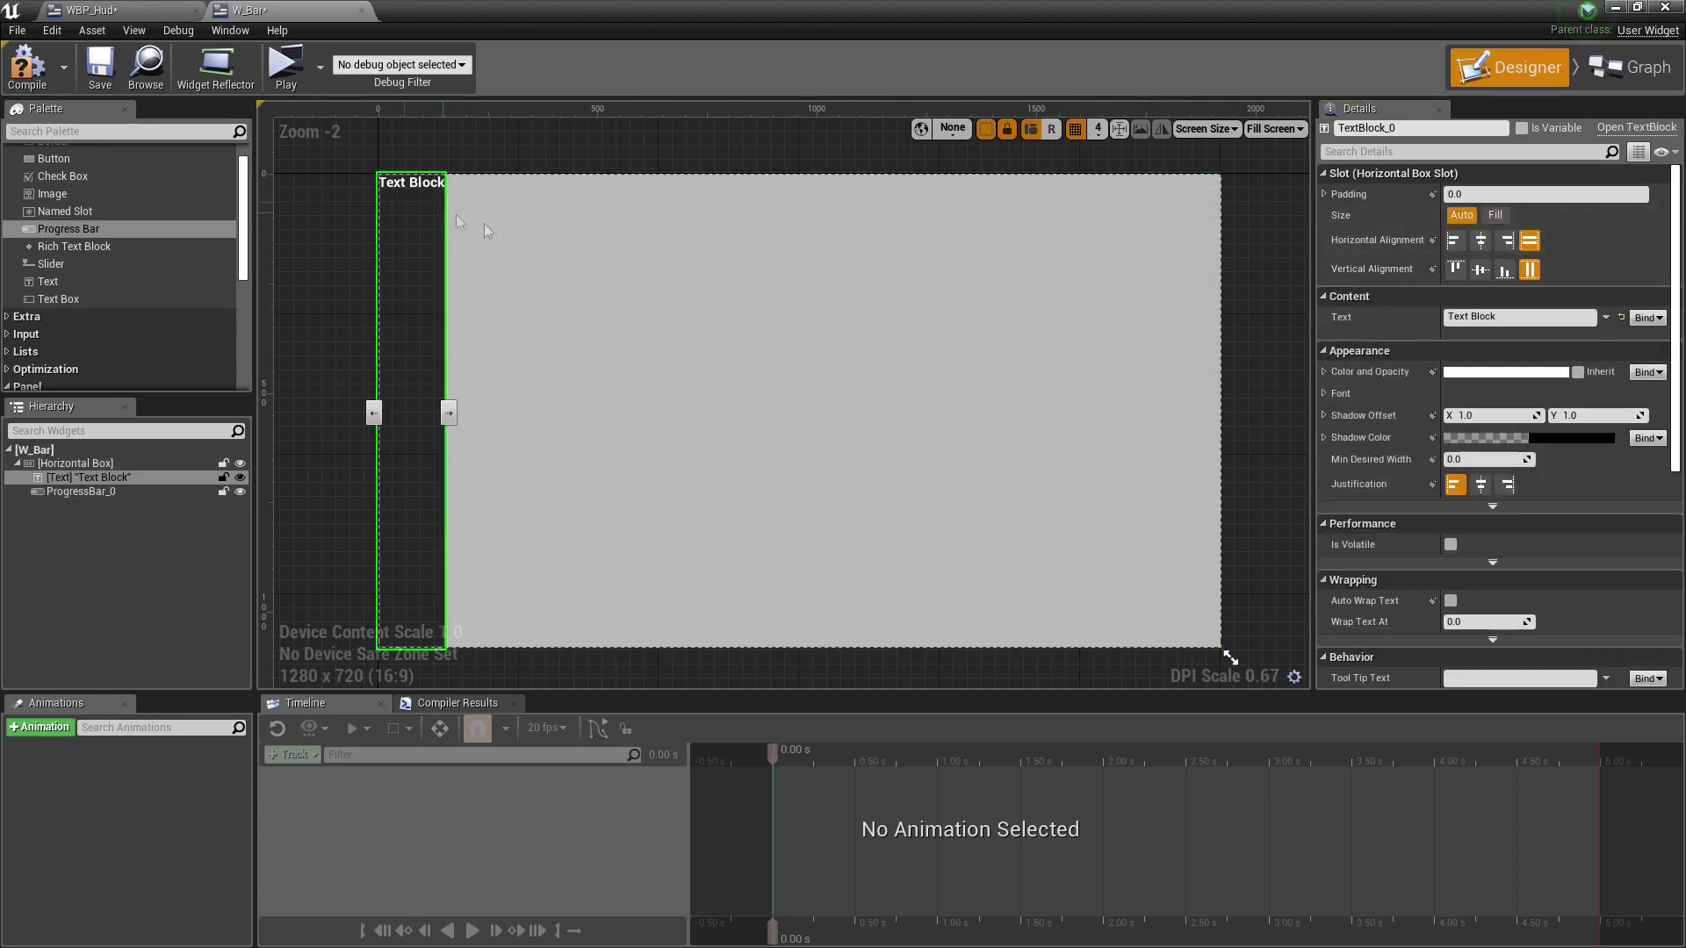
Centre the Text Block horizontally and vertically with 50 padding.
left_click(1480, 241)
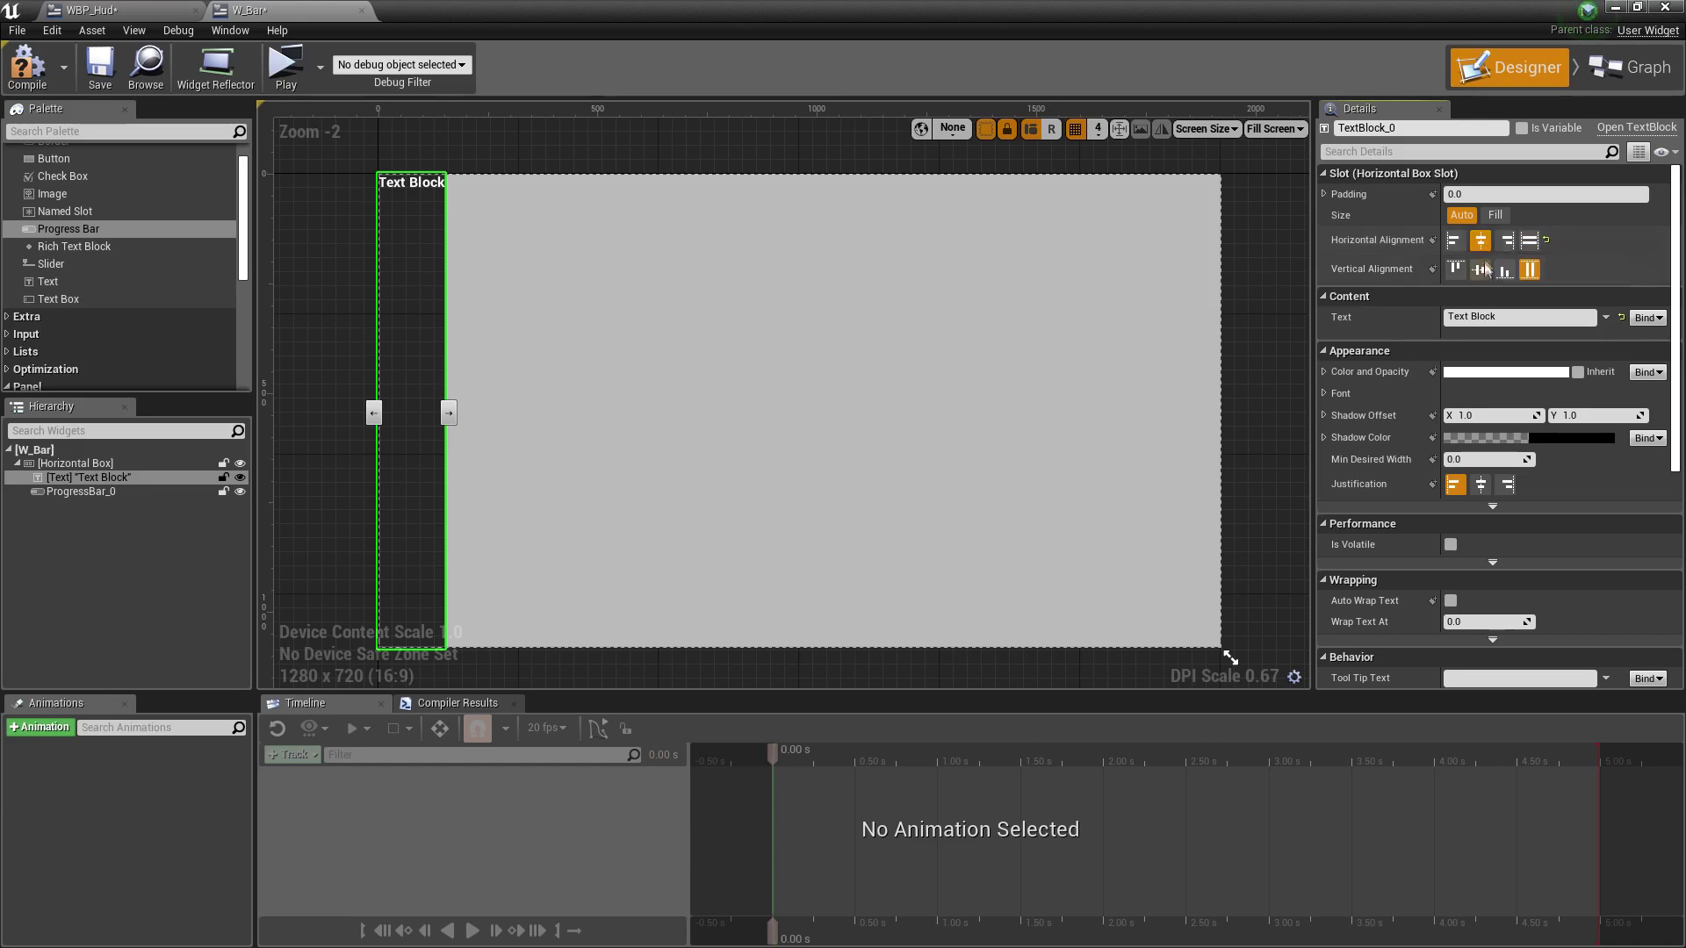
left_click(1480, 270)
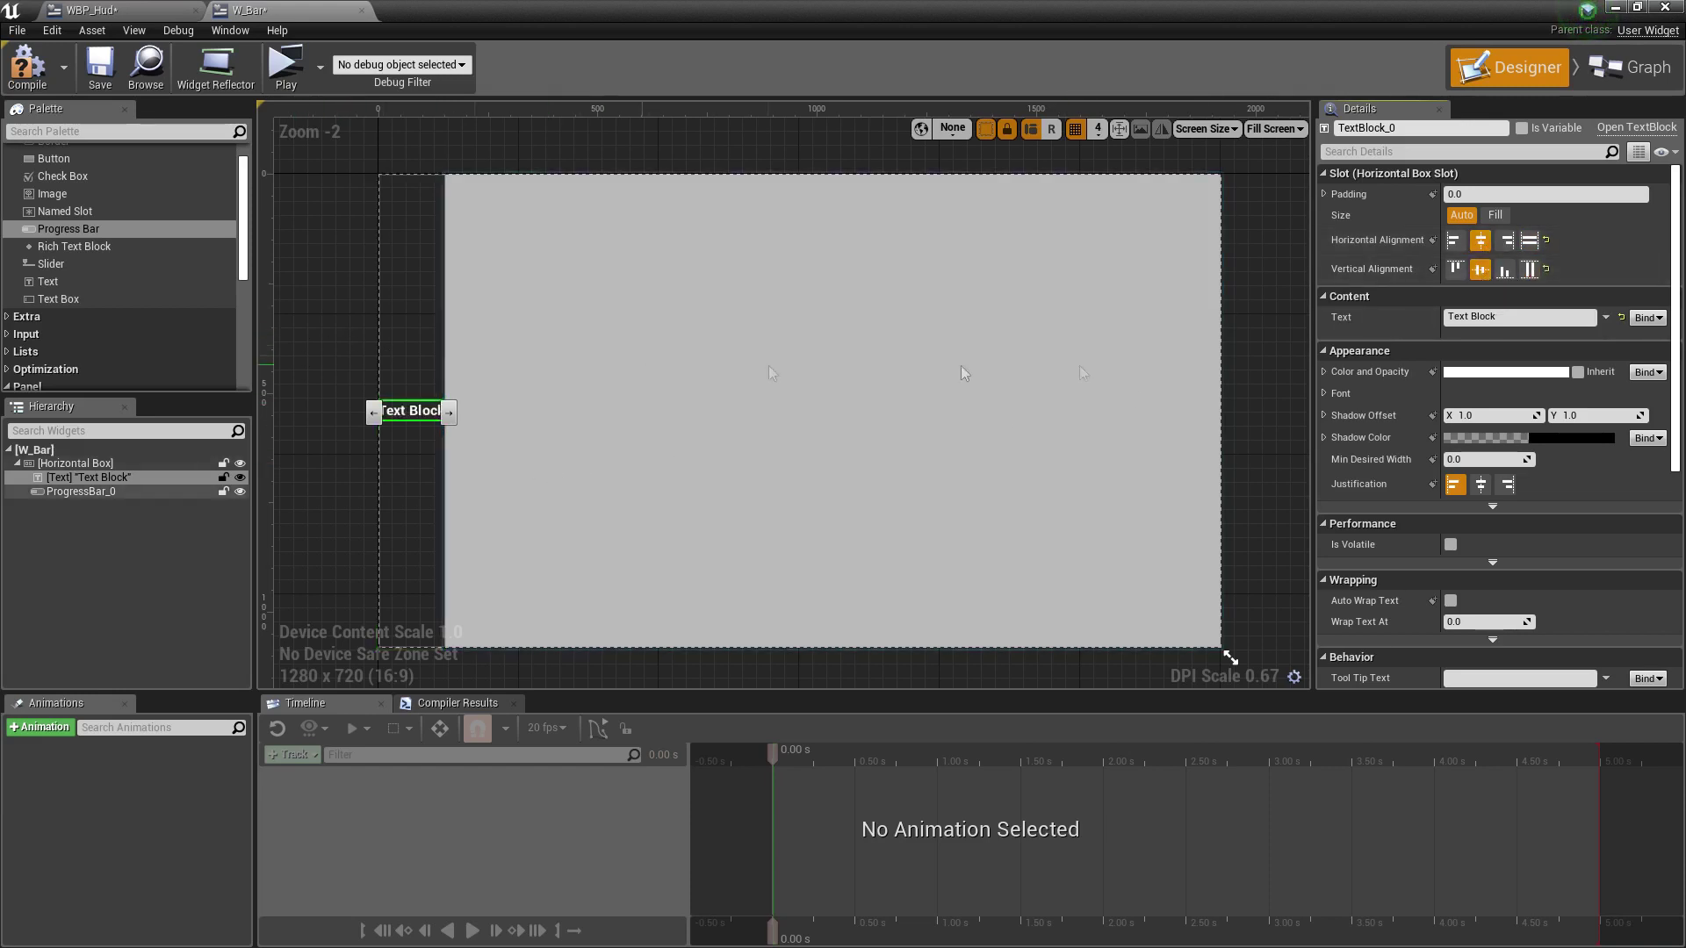
left_click(1493, 197)
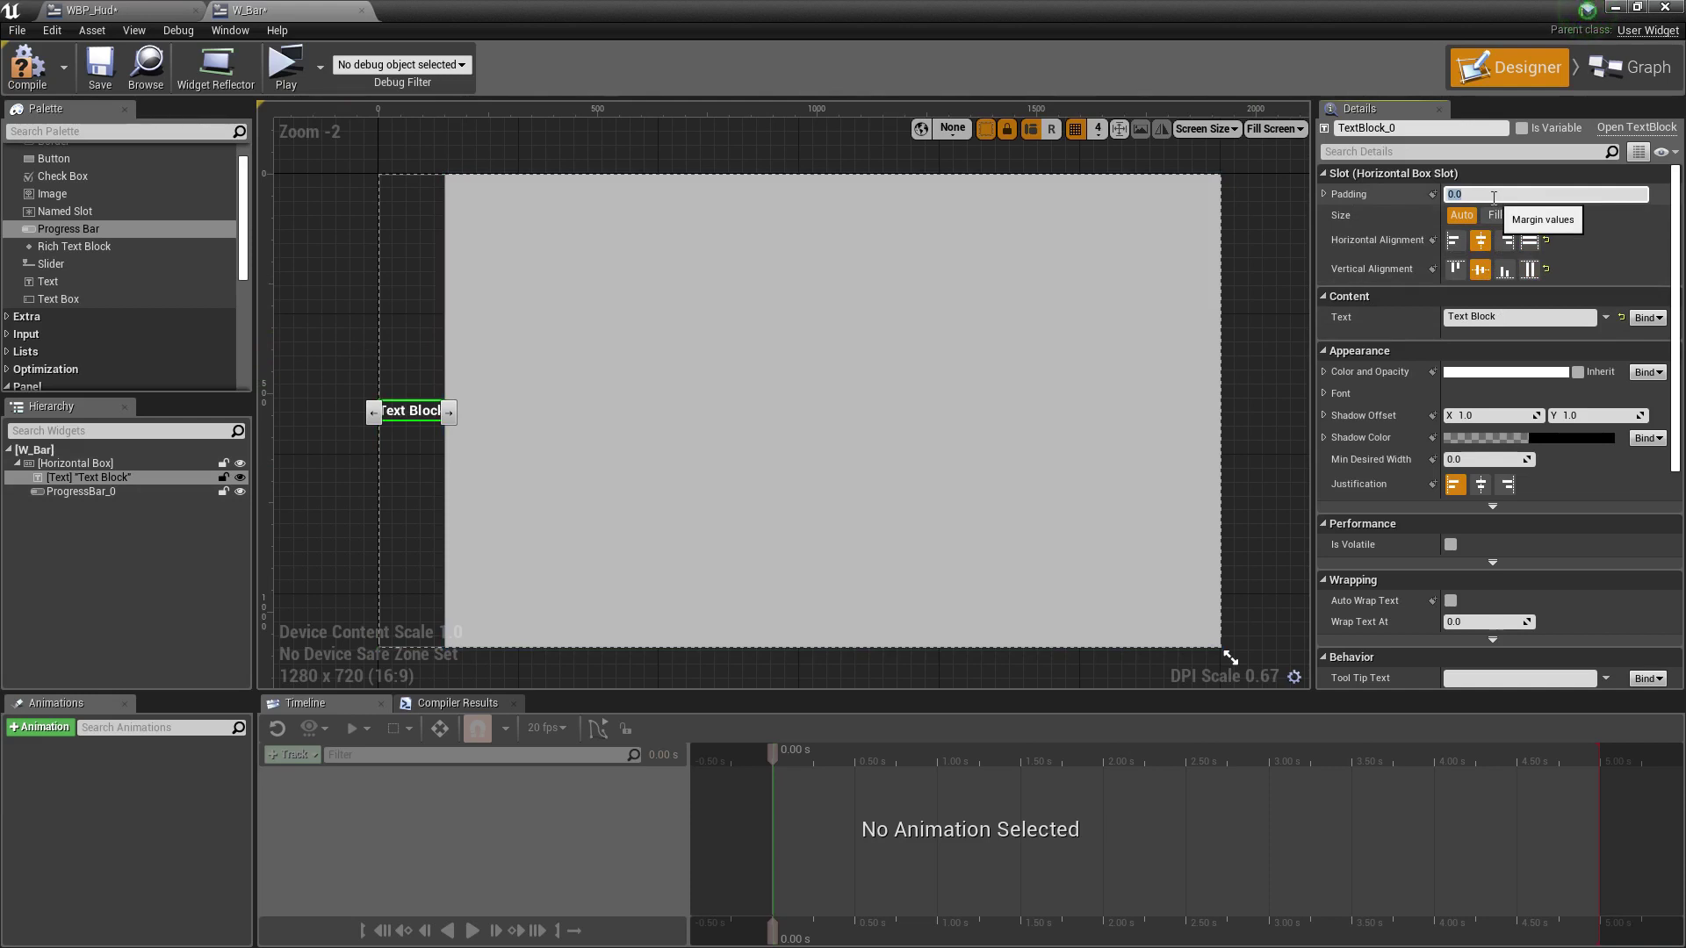
type("50")
key("Return")
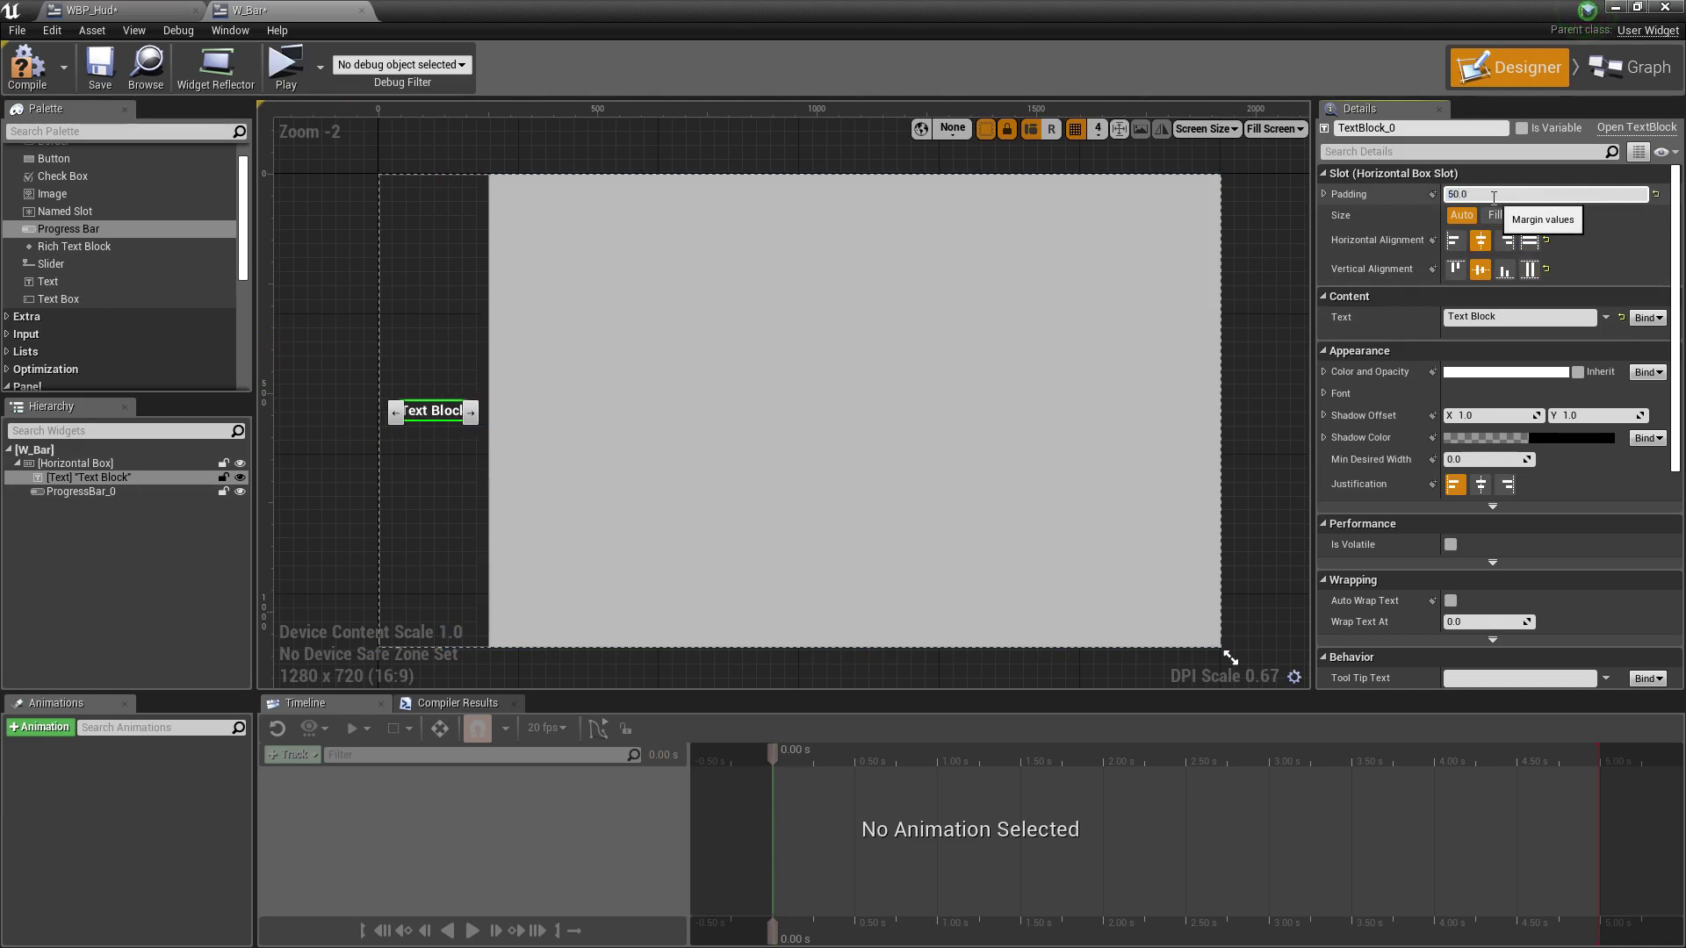
left_click(426, 428)
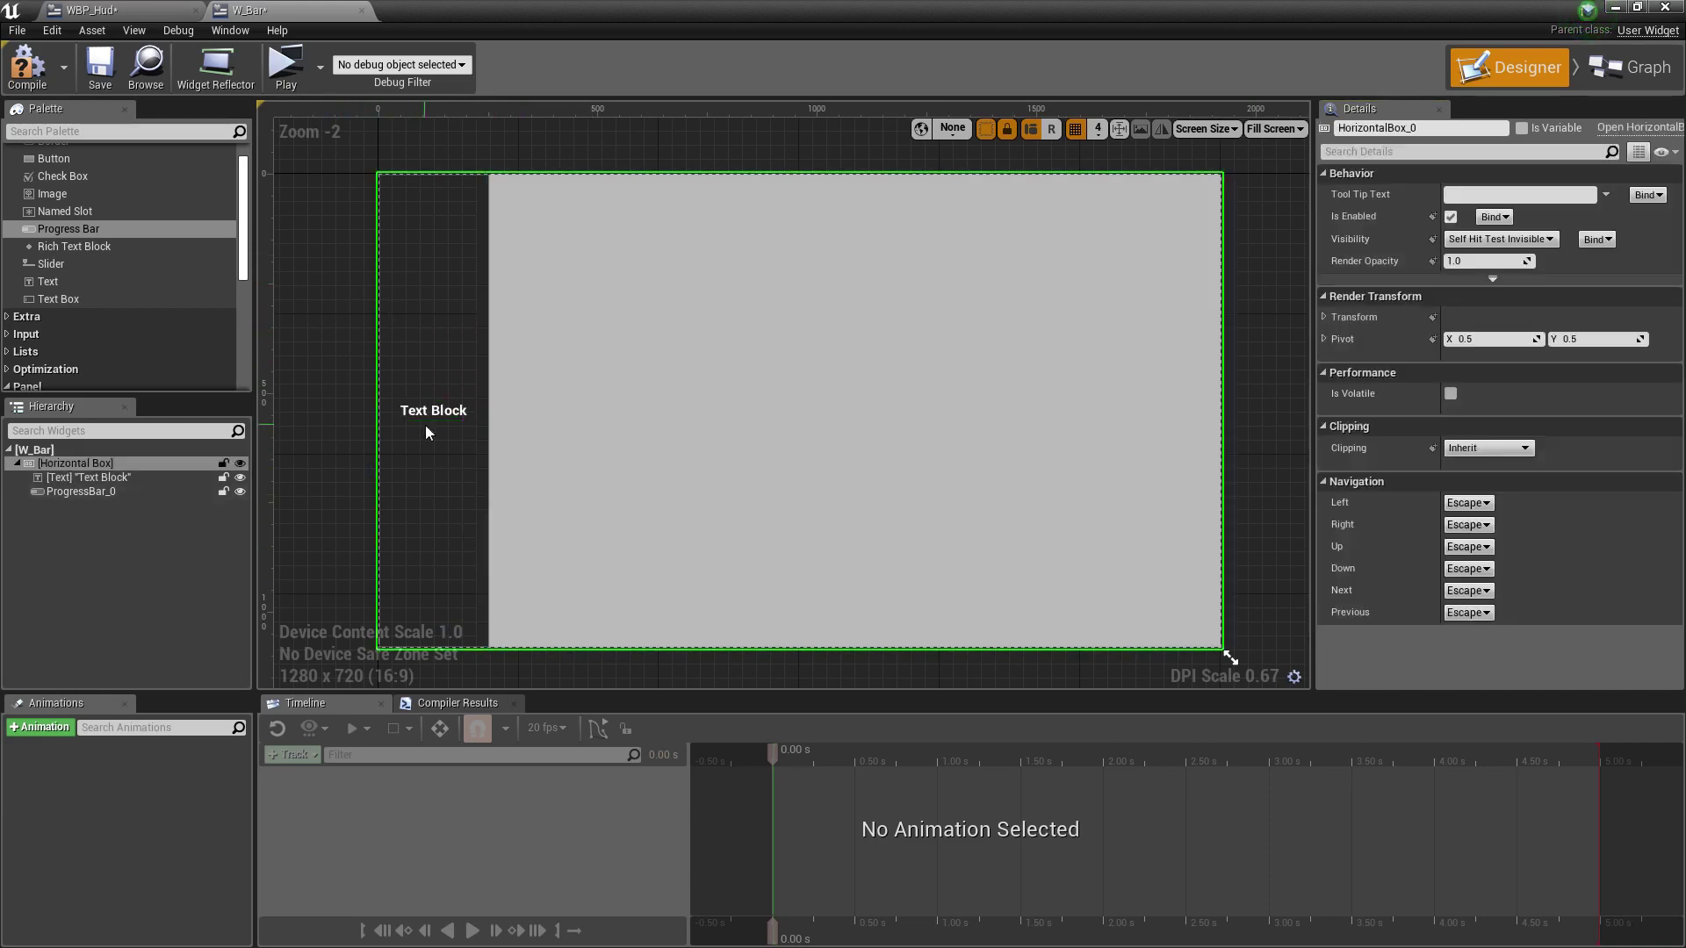
left_click(440, 423)
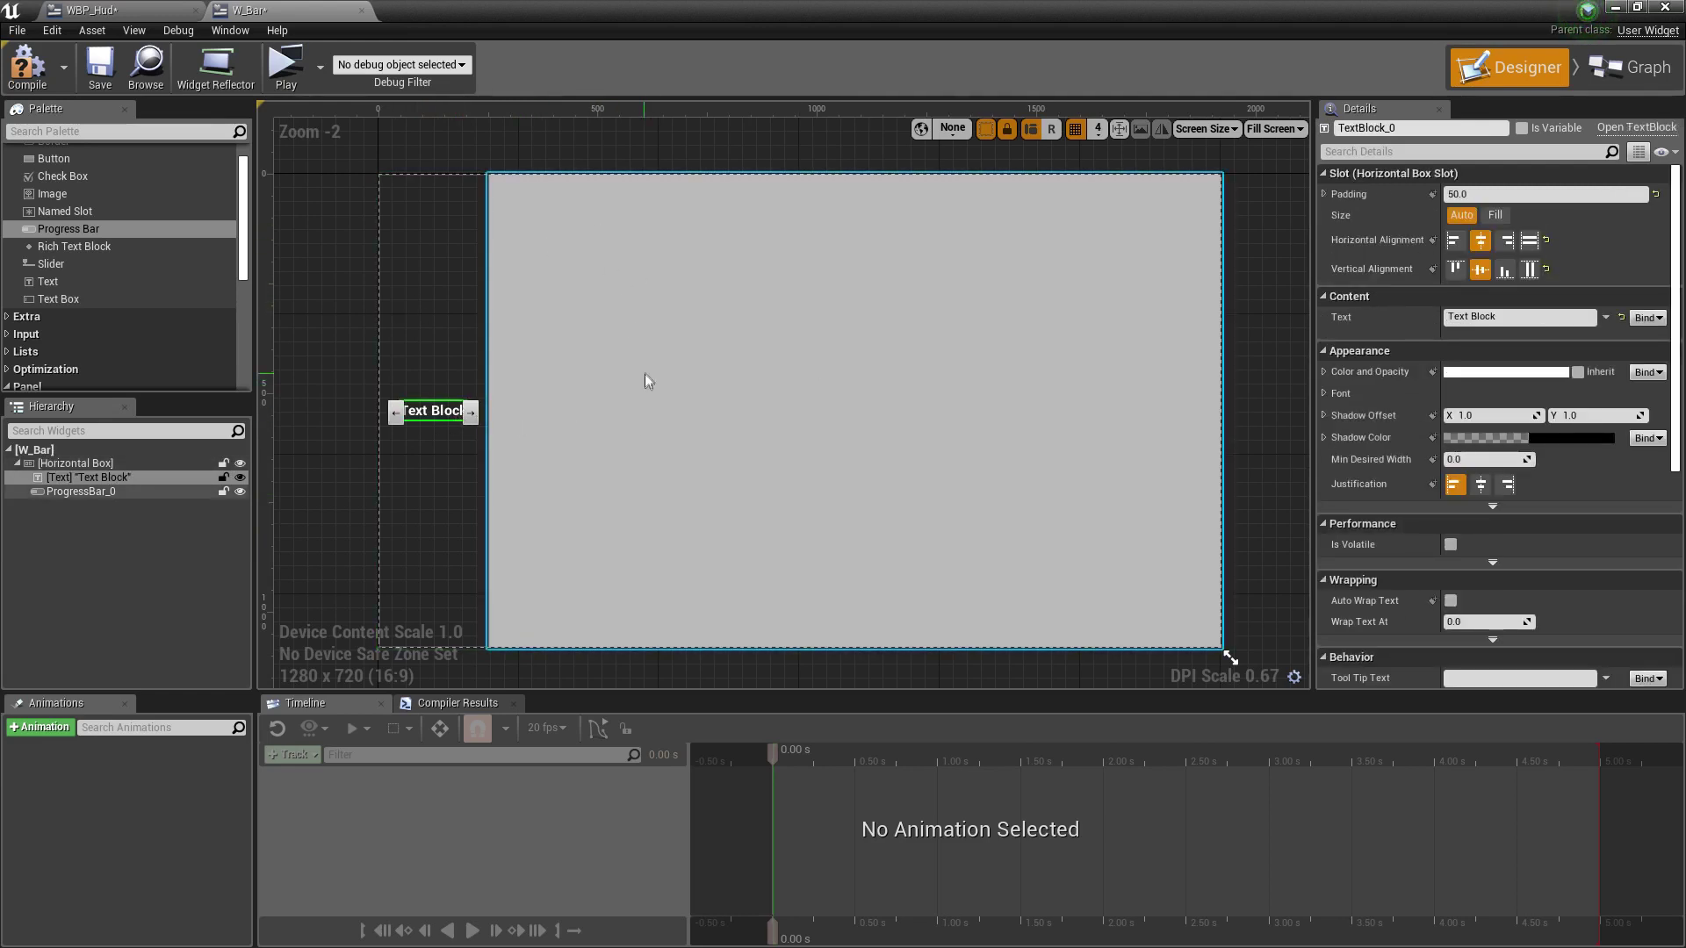
Save and compile the W_Bar widget.
left_click(99, 66)
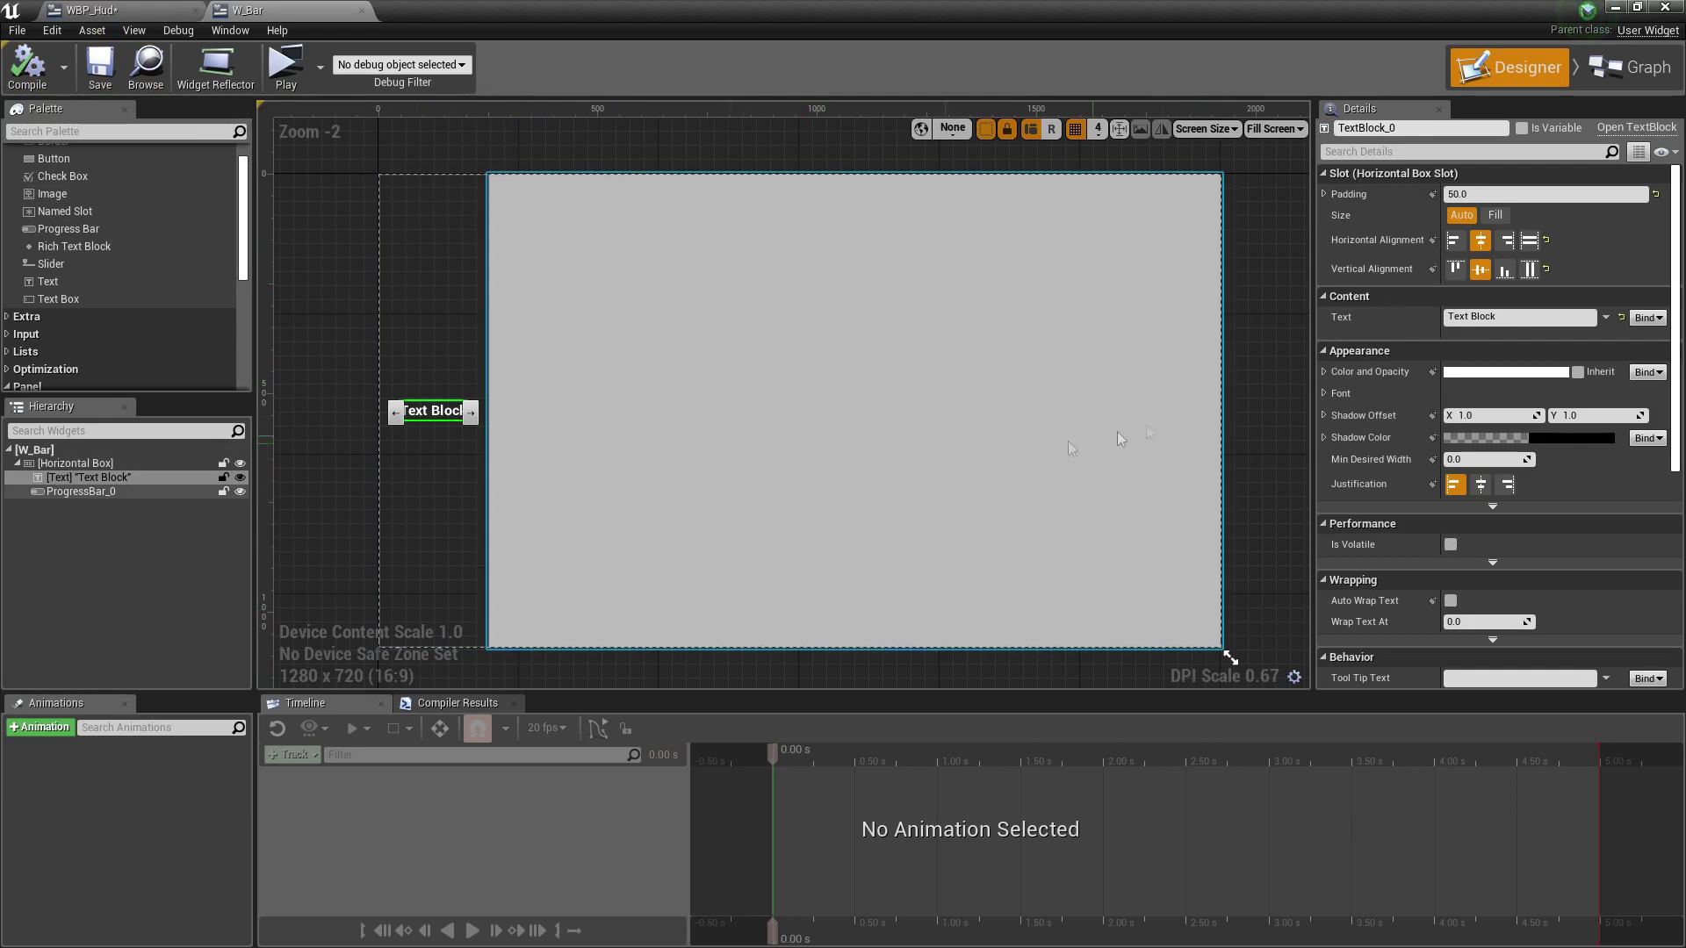
left_click(29, 75)
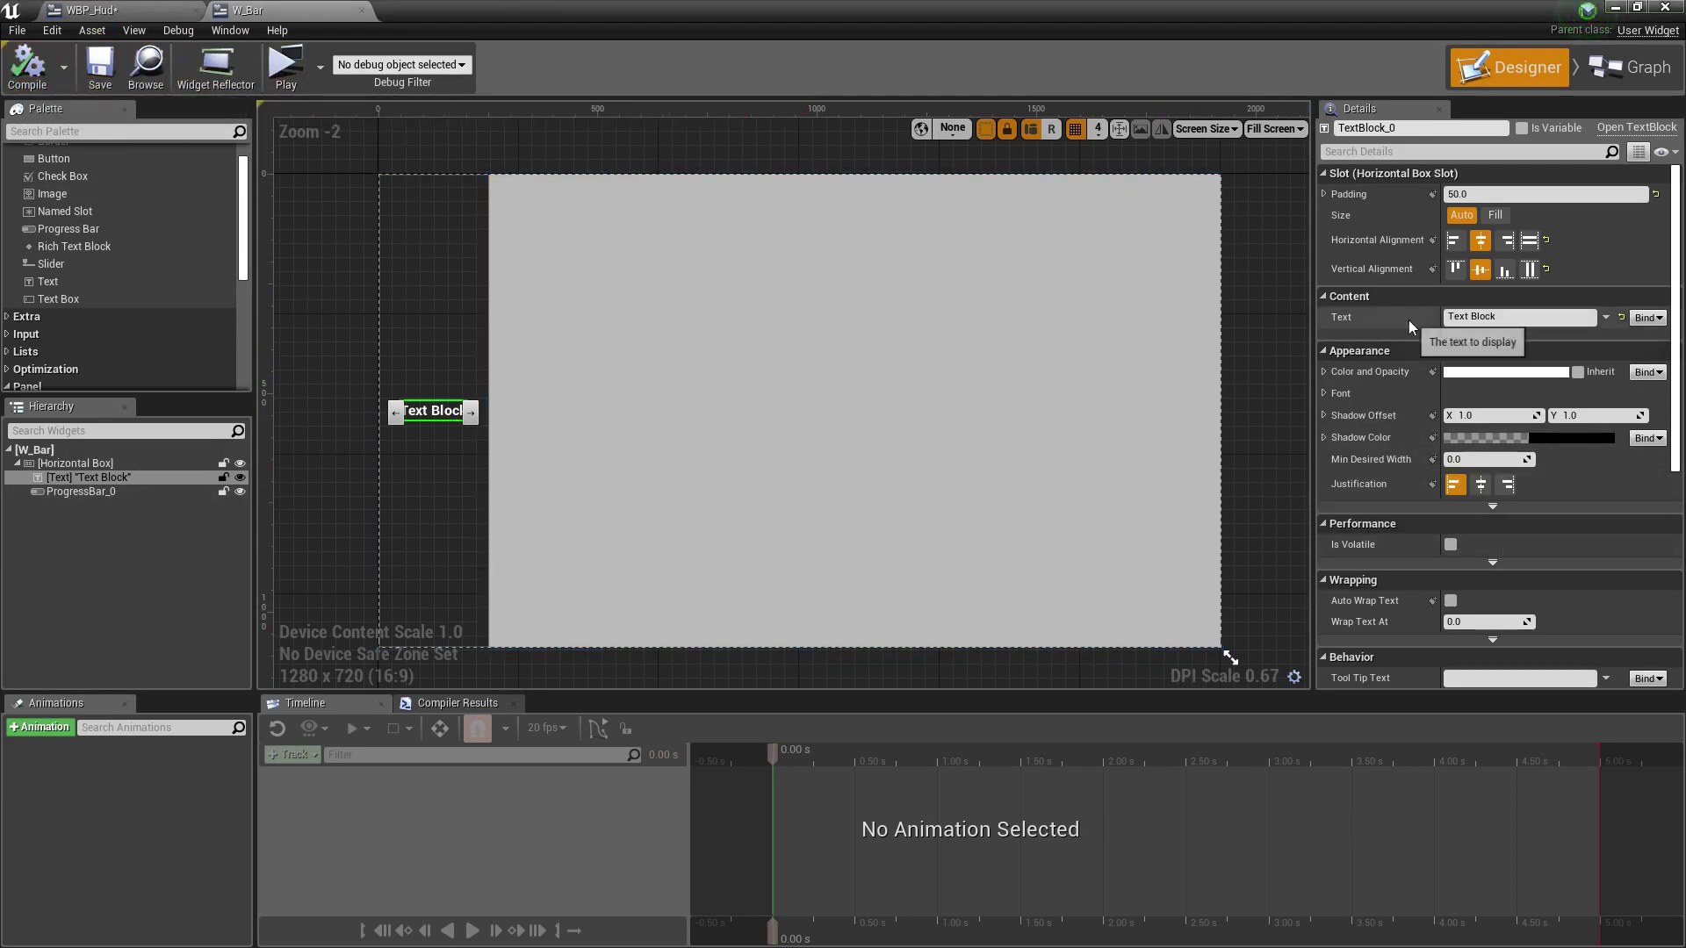
left_click(364, 275)
left_click(472, 416)
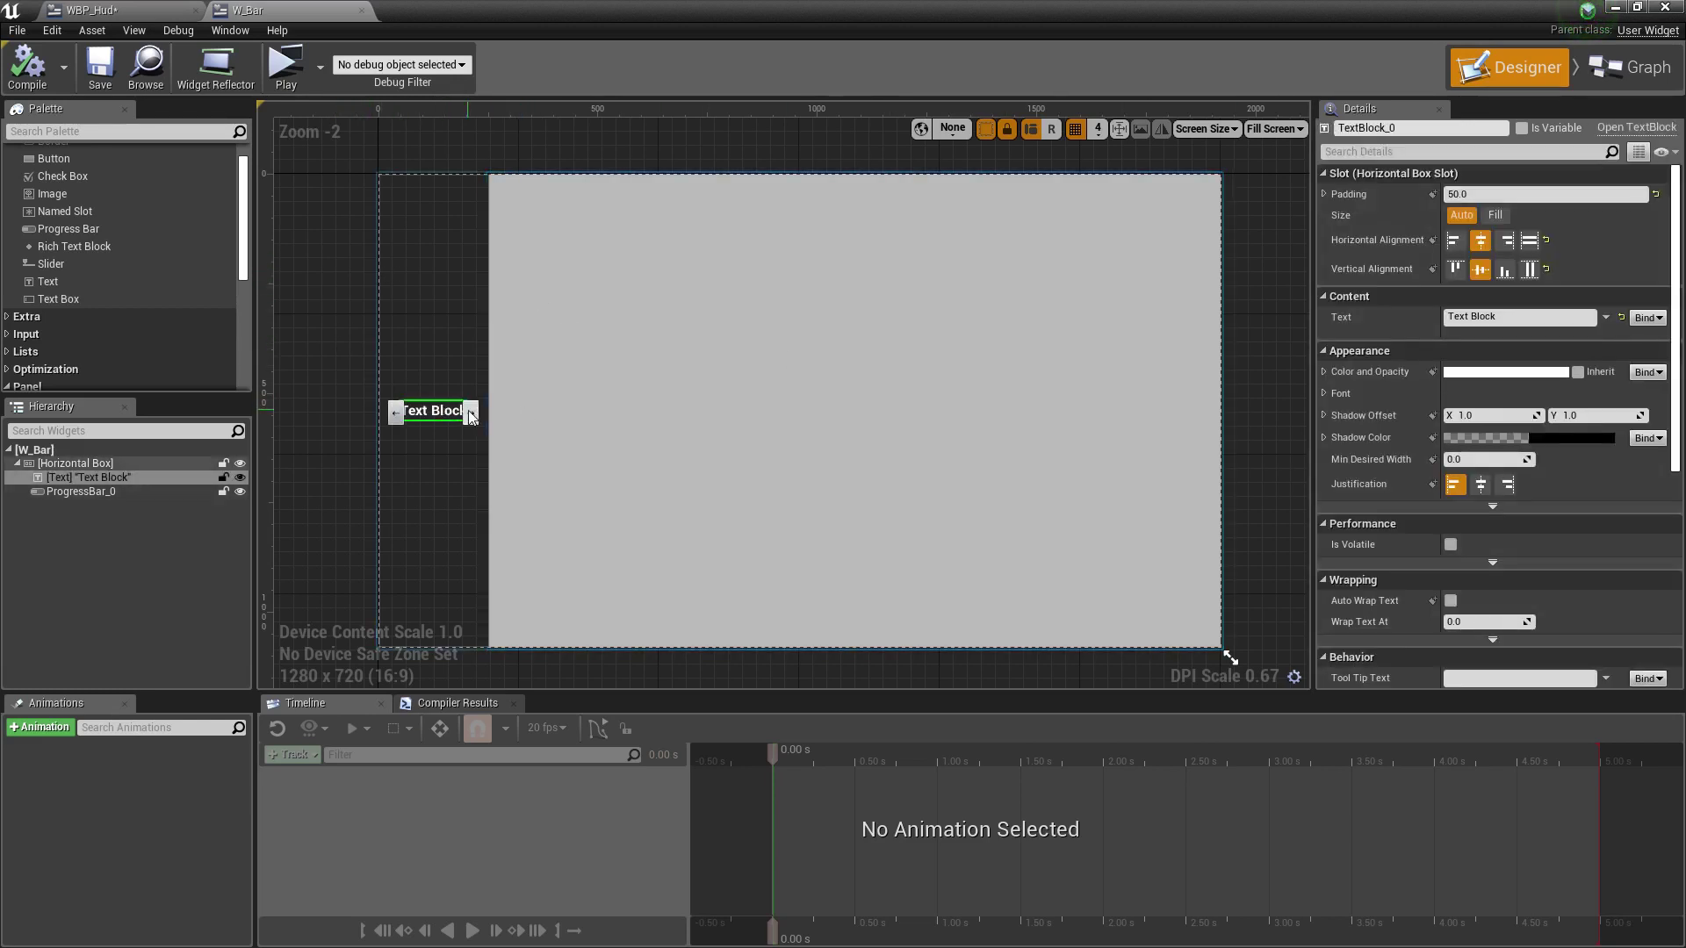
scroll(578, 444, "down", 1)
scroll(613, 444, "up", 1)
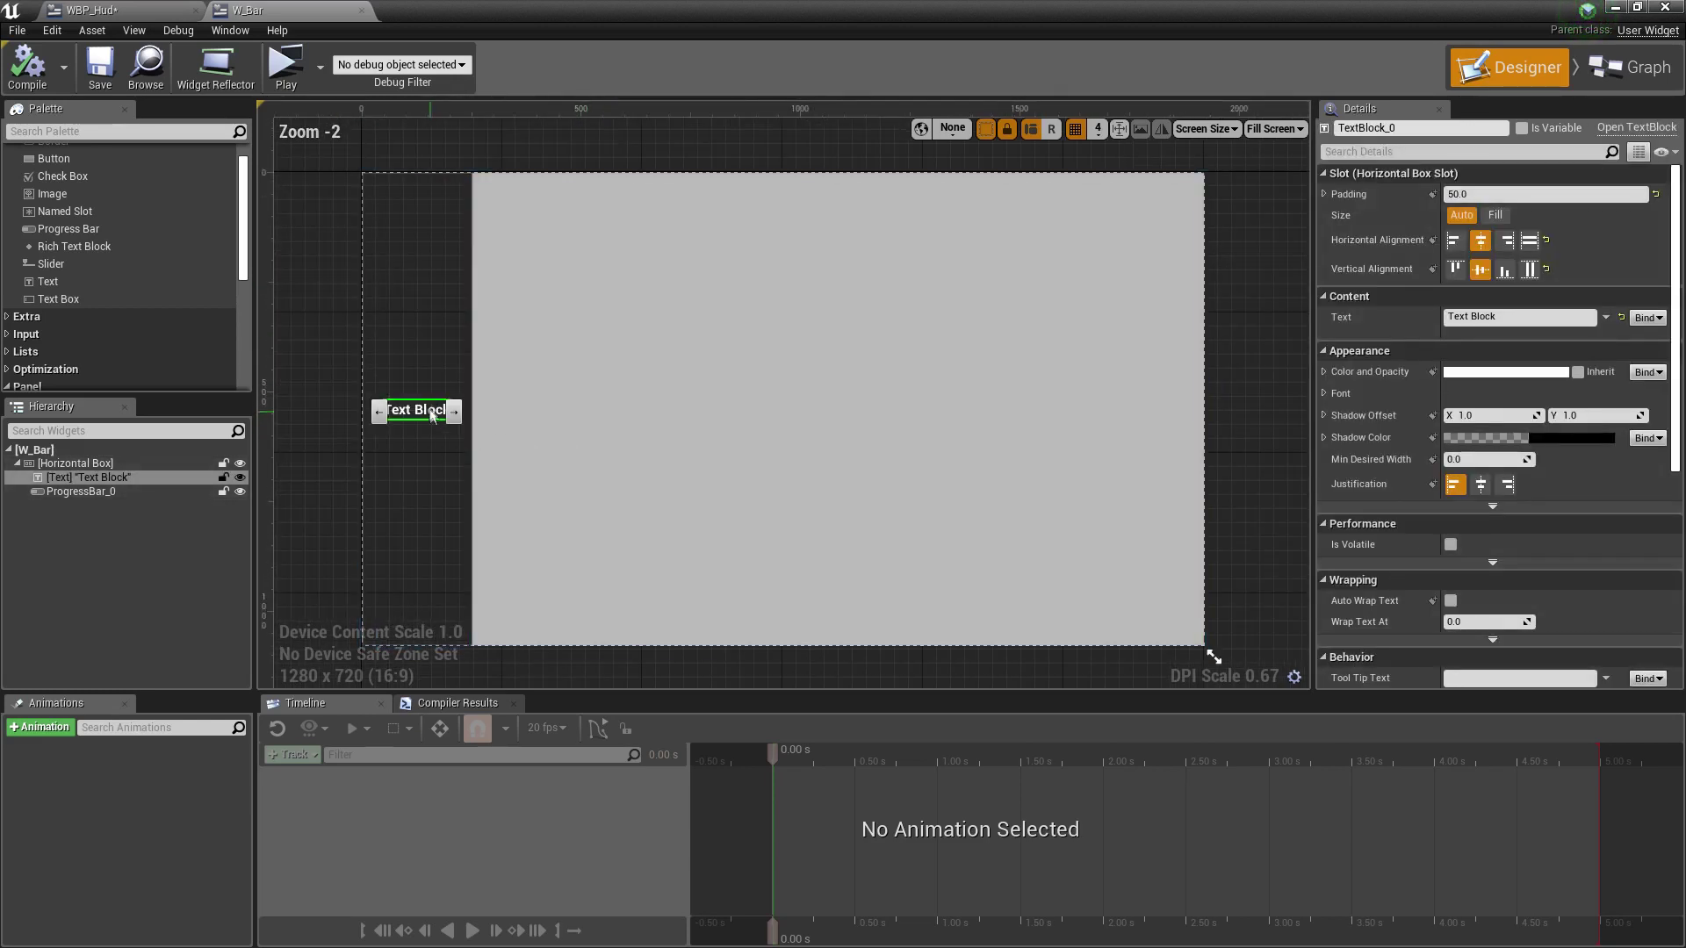
left_click(447, 456)
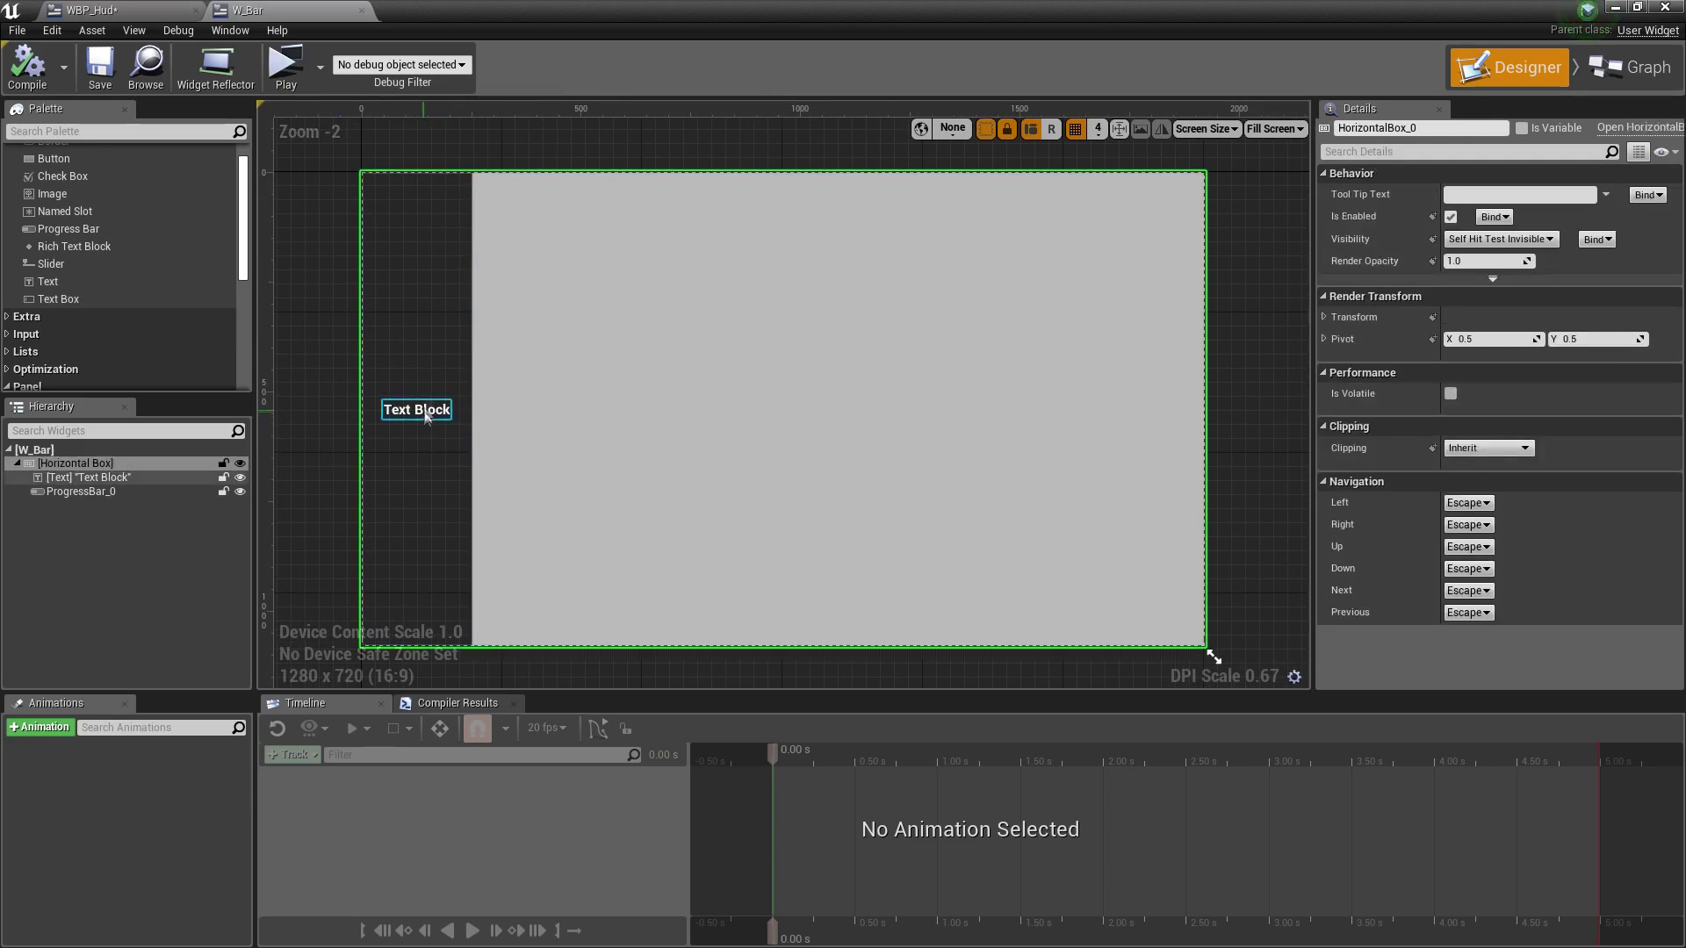
left_click(141, 20)
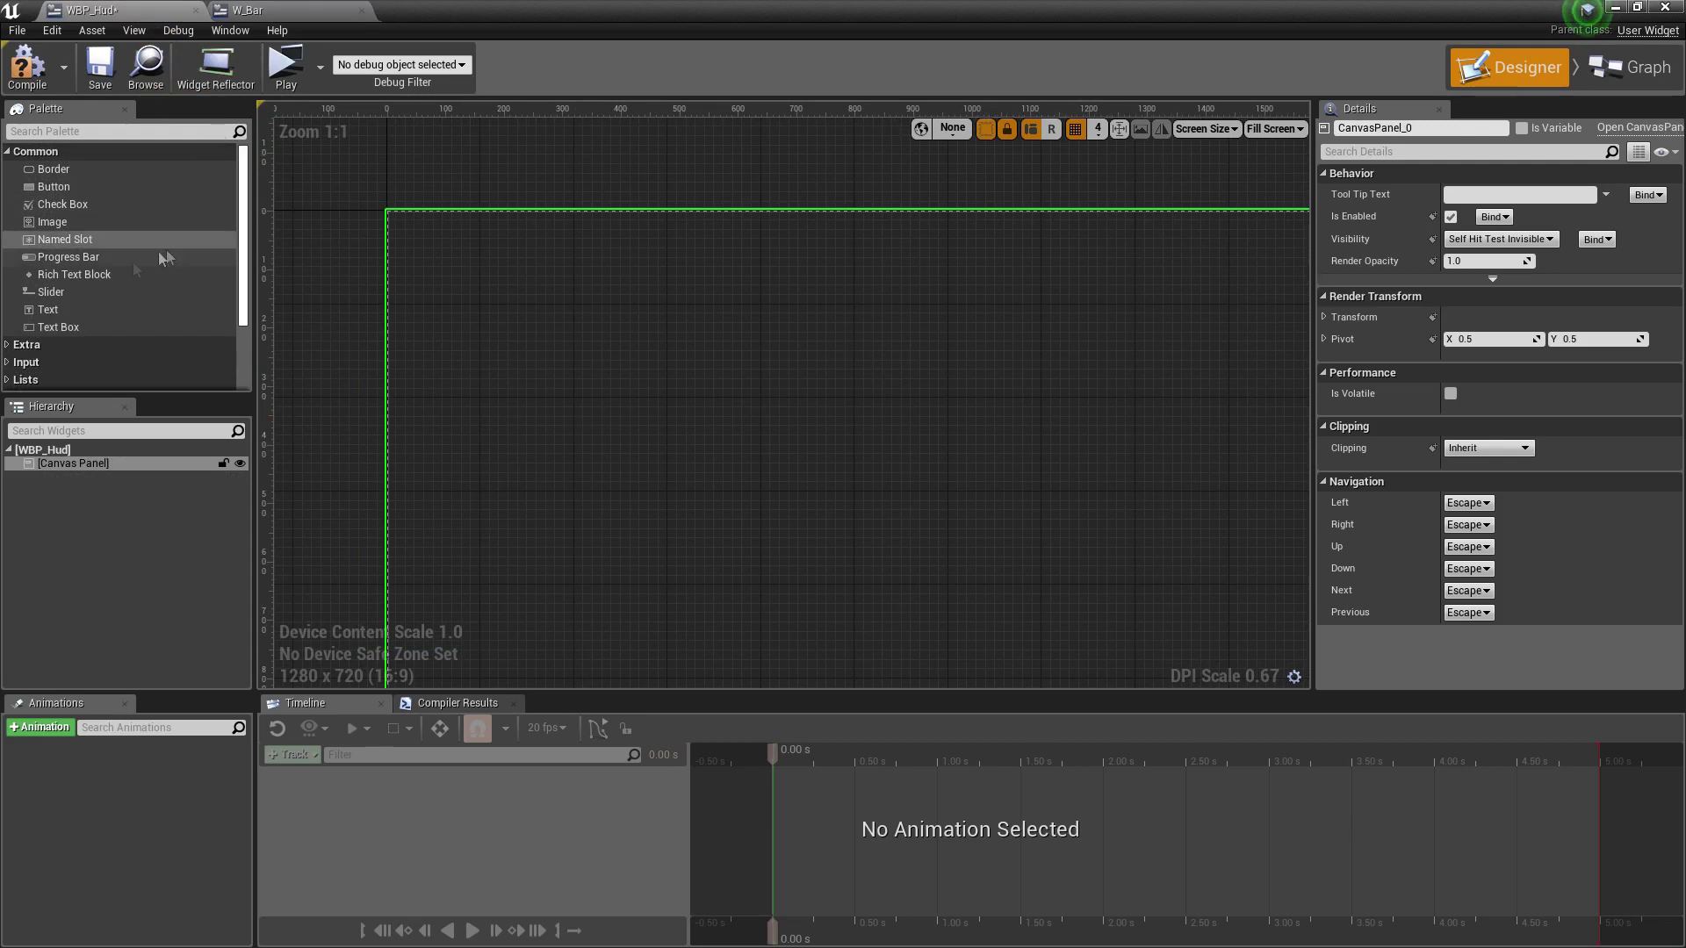
Place two W_Bar instances on the WBP_Hud canvas, stacked near the top-left.
scroll(117, 330, "down", 3)
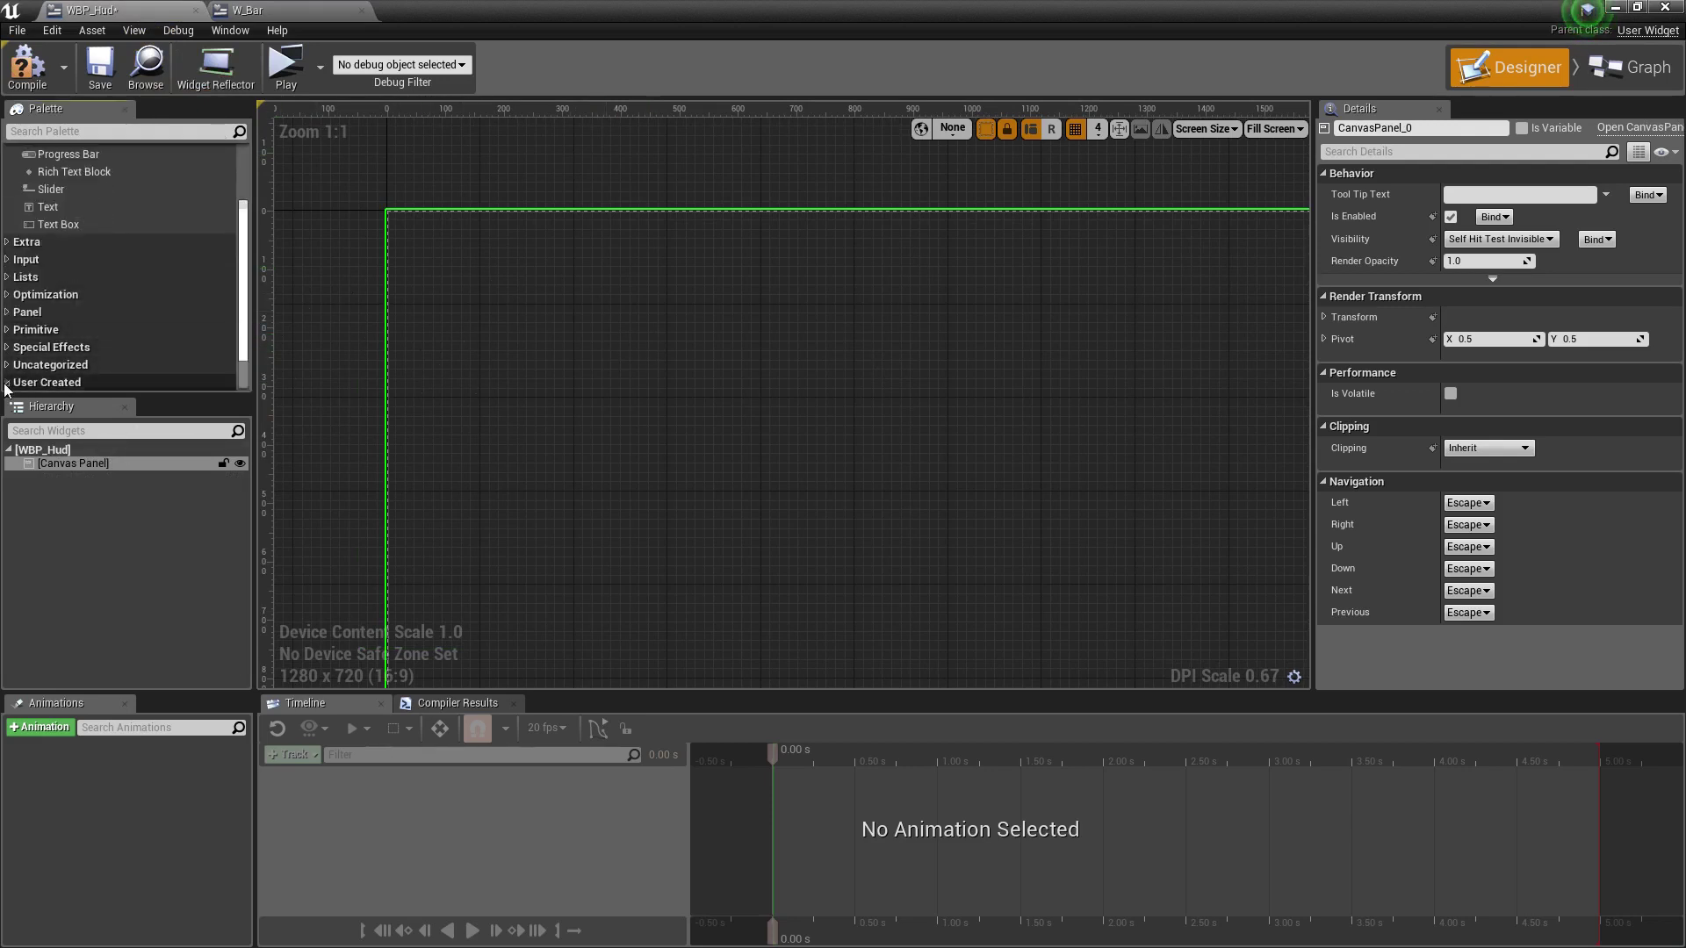
scroll(60, 388, "down", 2)
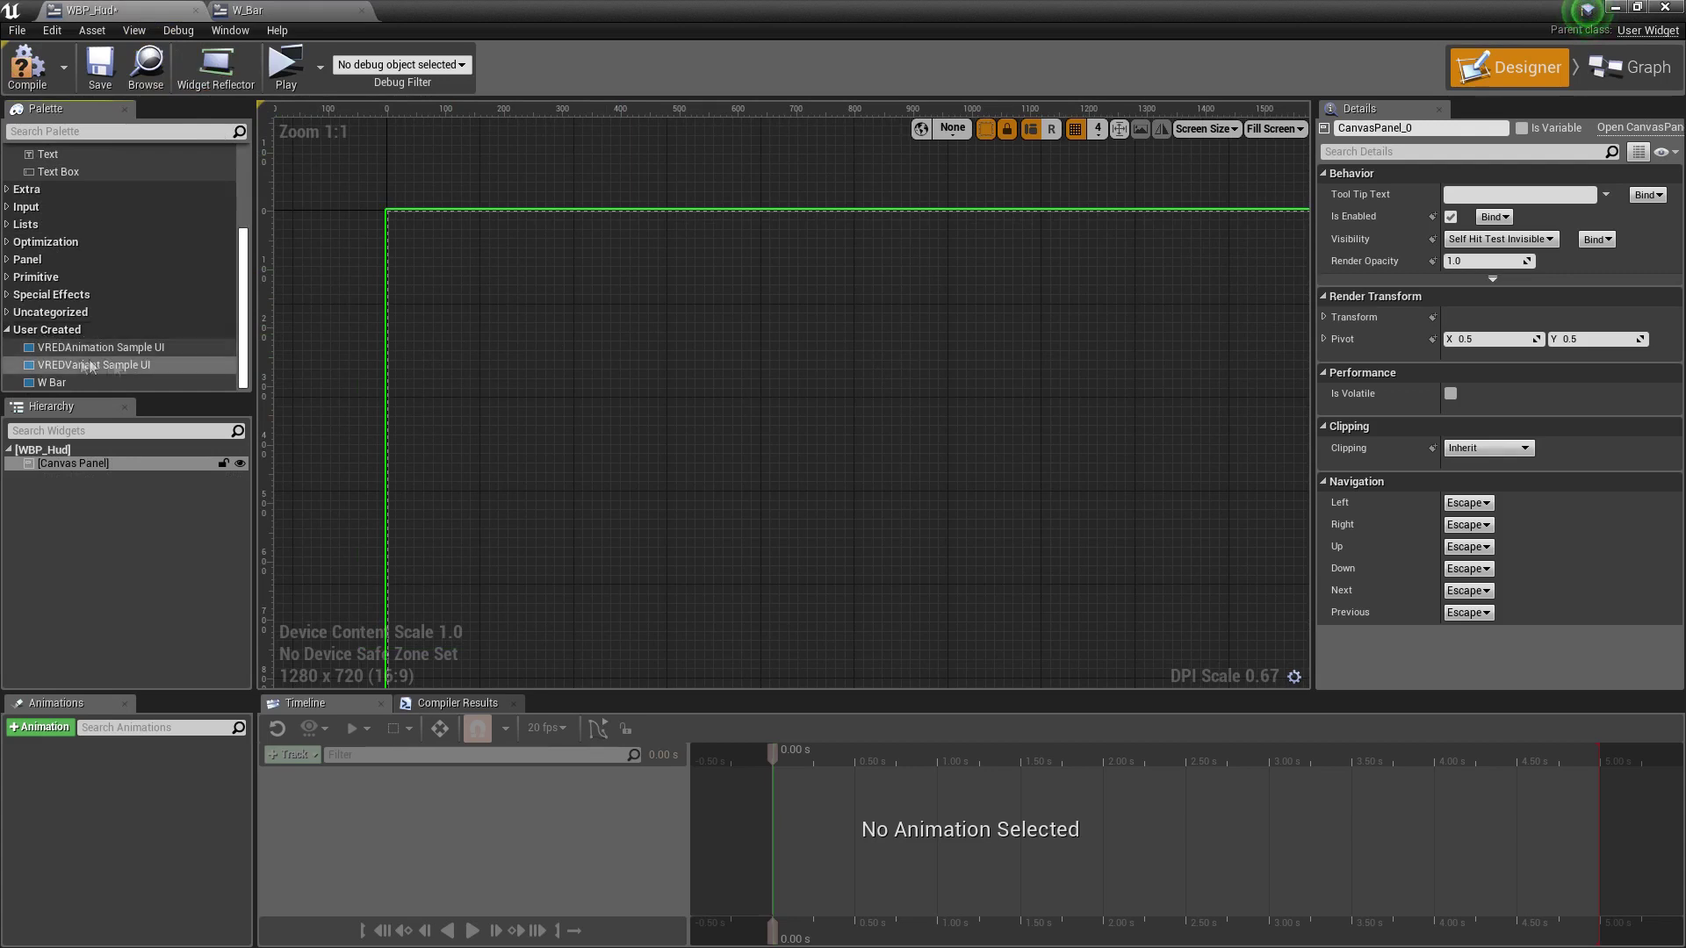
left_click_drag(53, 382, 462, 255)
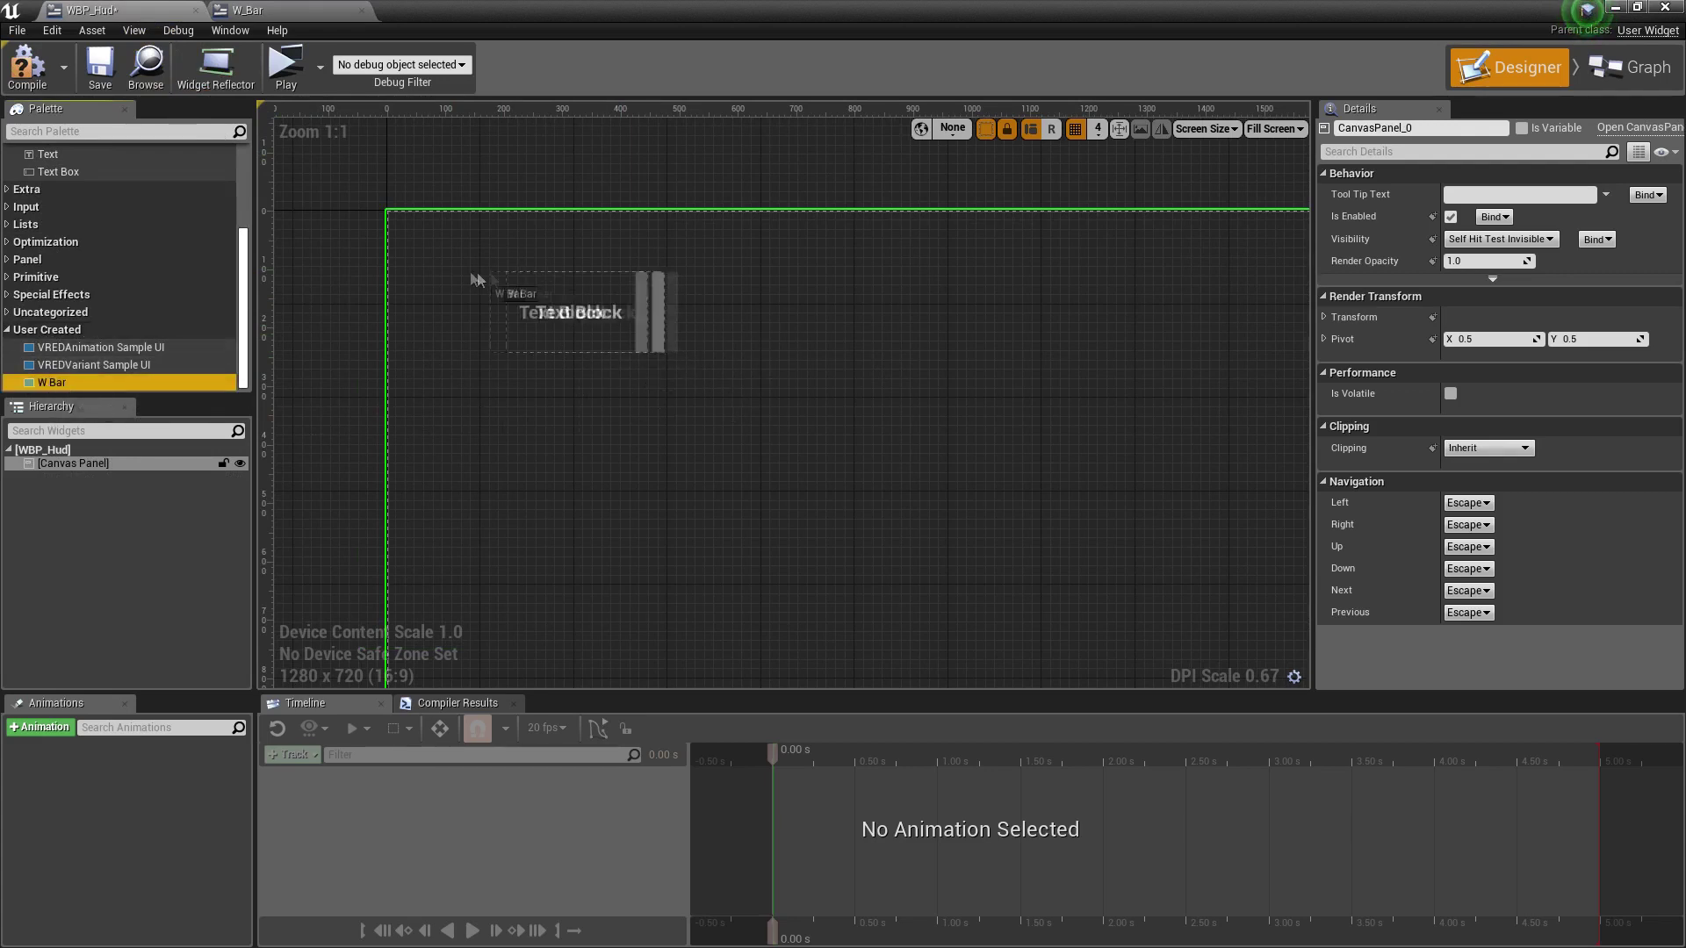
left_click_drag(72, 388, 479, 366)
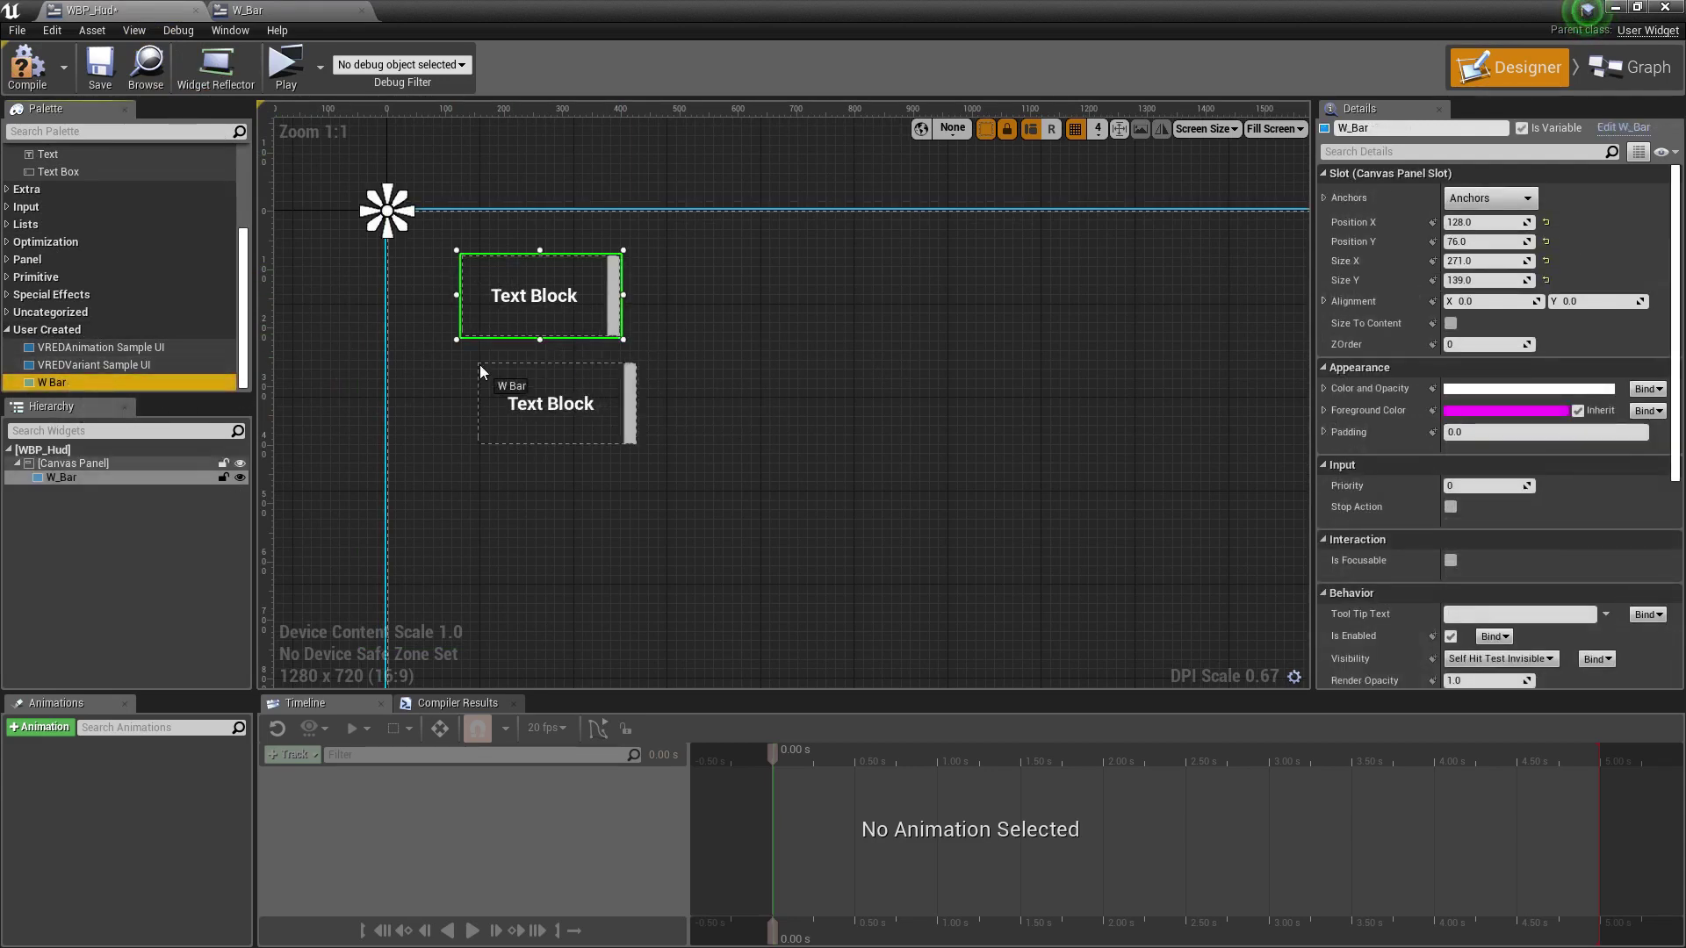
left_click_drag(611, 391, 577, 382)
left_click_drag(595, 301, 569, 296)
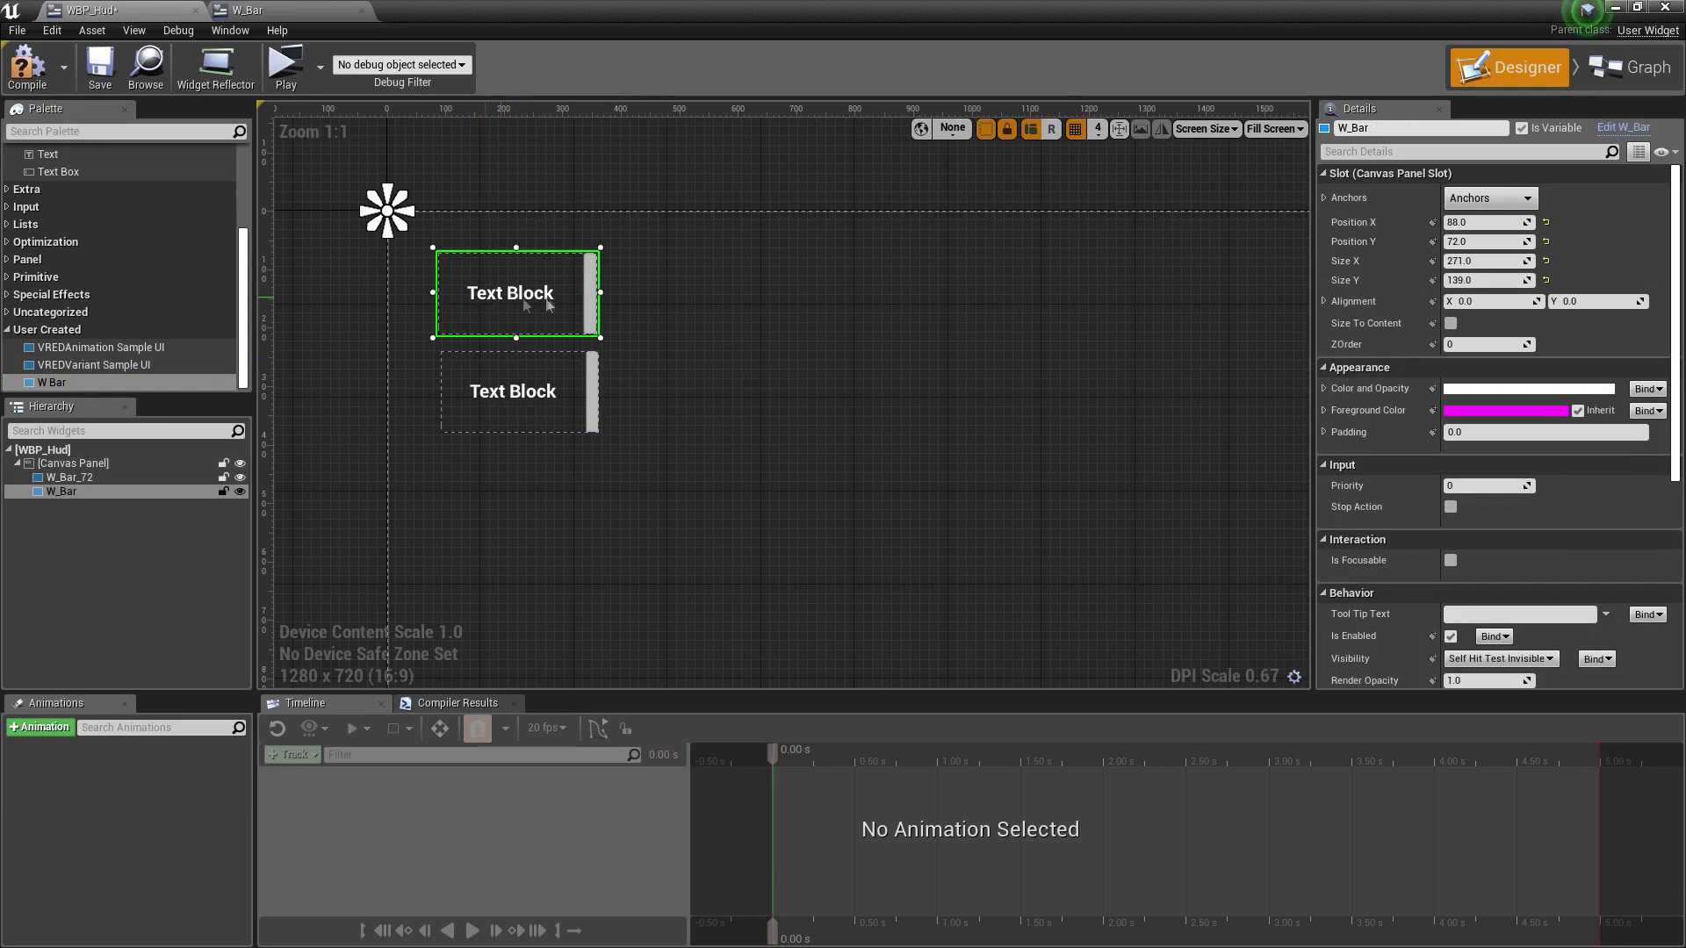
left_click(294, 11)
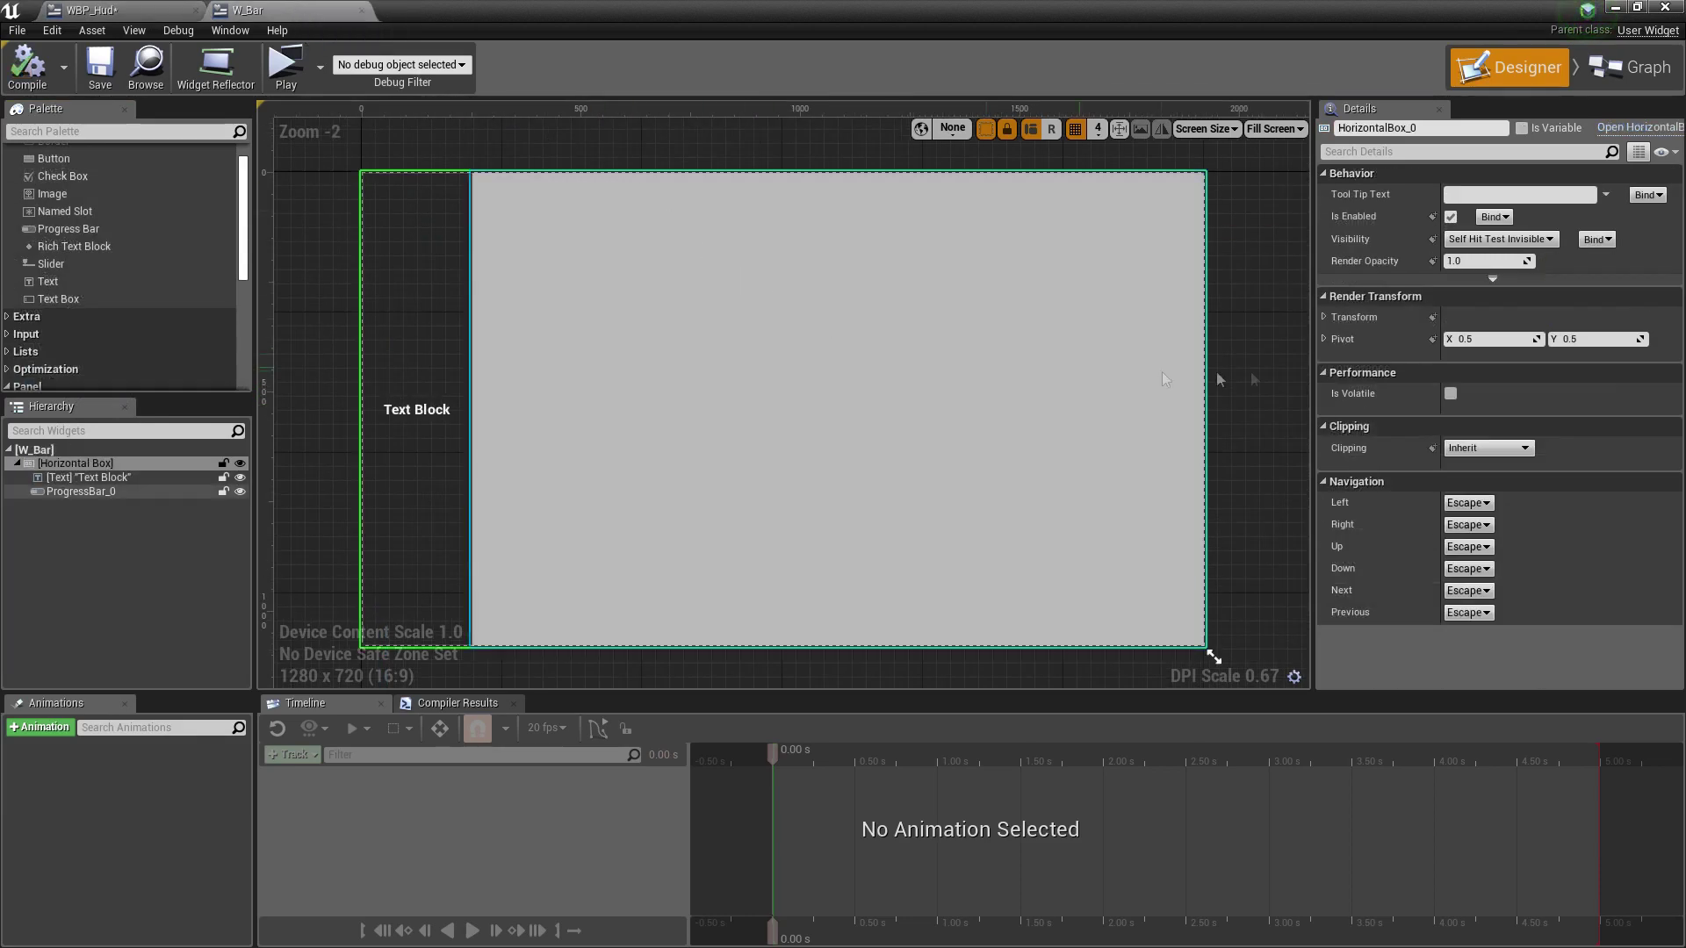
Bind the Text Block's text to a GetText_0 function and promote its Return Value to a variable.
left_click(88, 477)
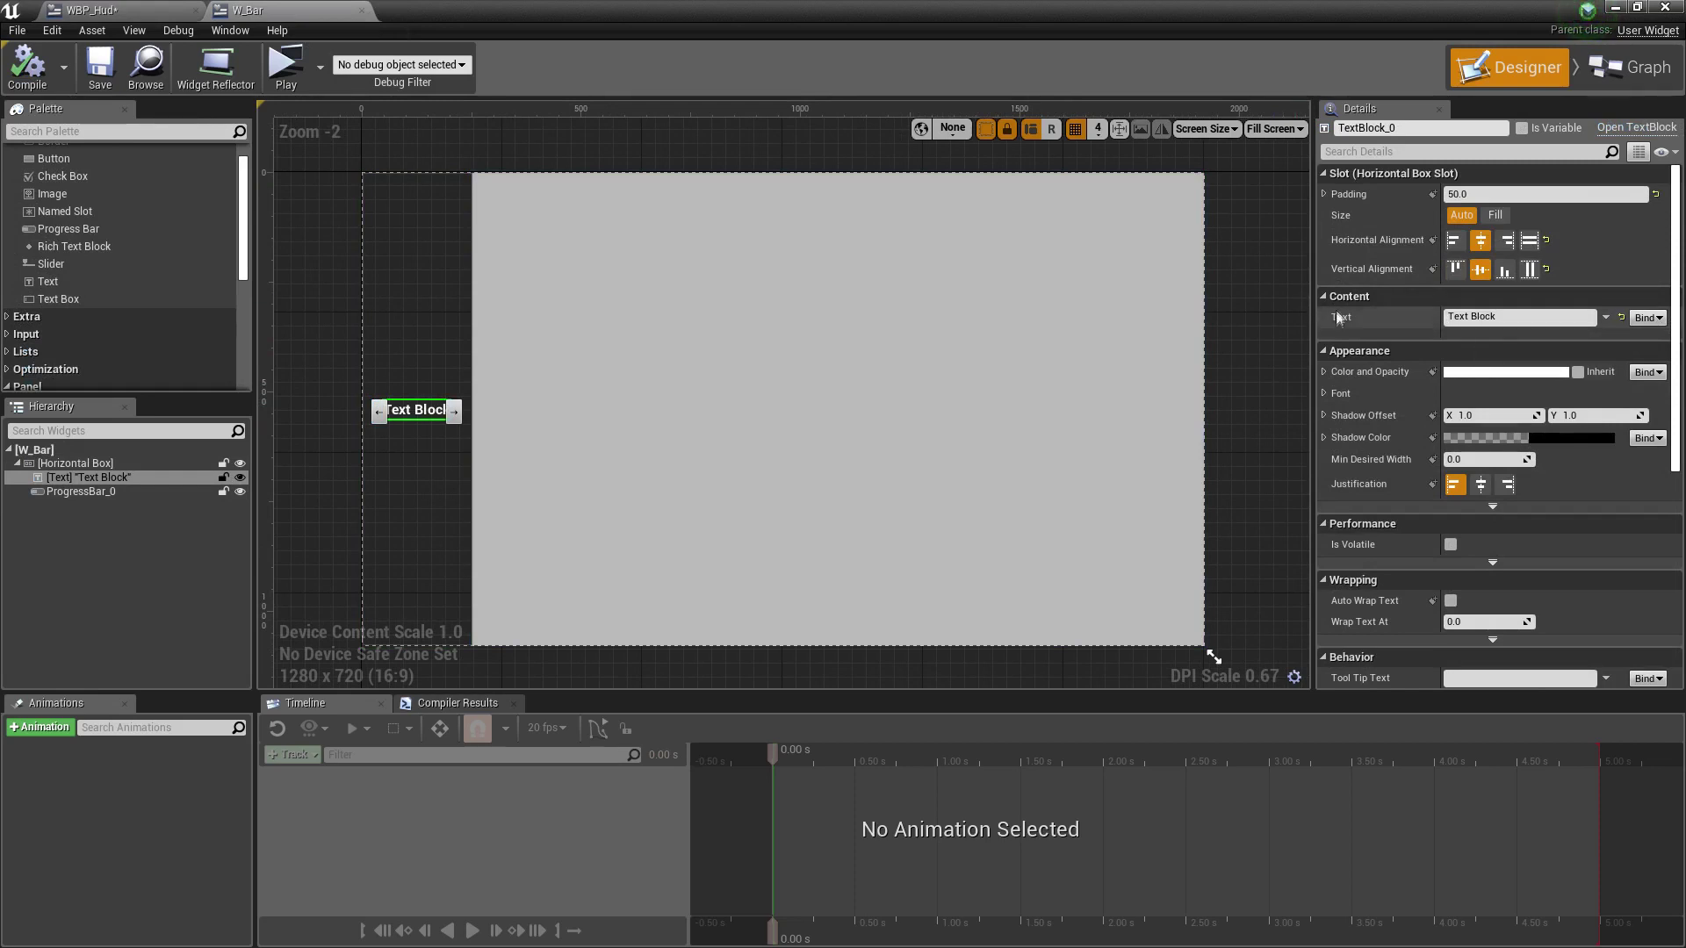
left_click(1647, 318)
left_click(1642, 339)
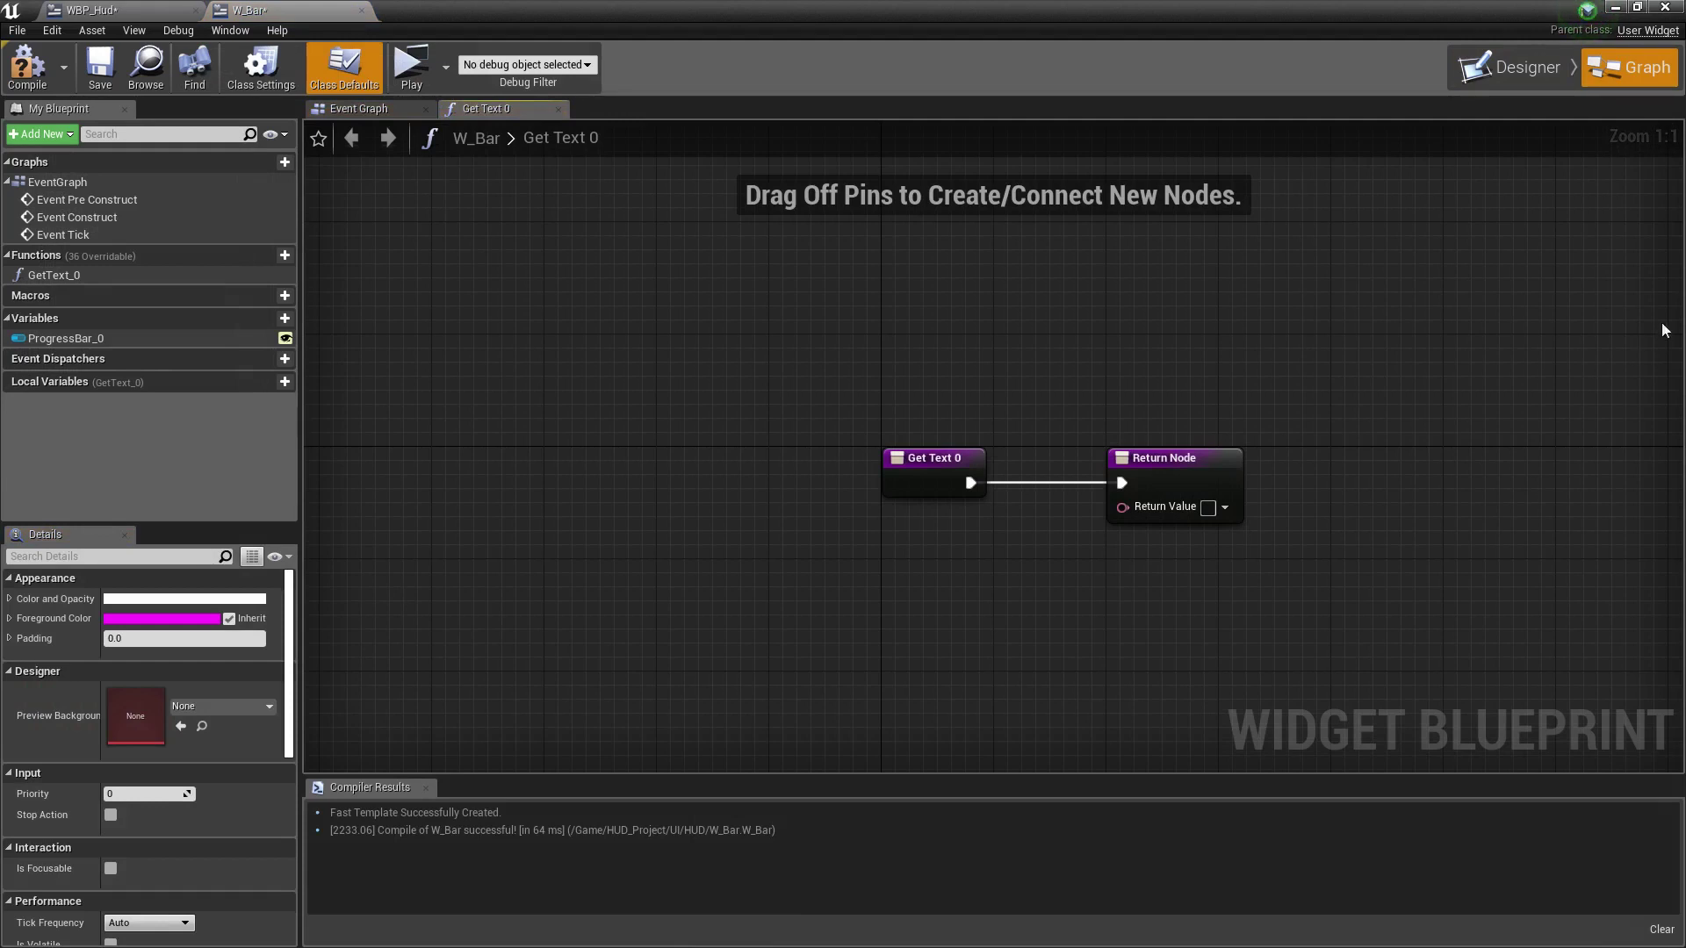
right_click_drag(1190, 571, 1048, 480)
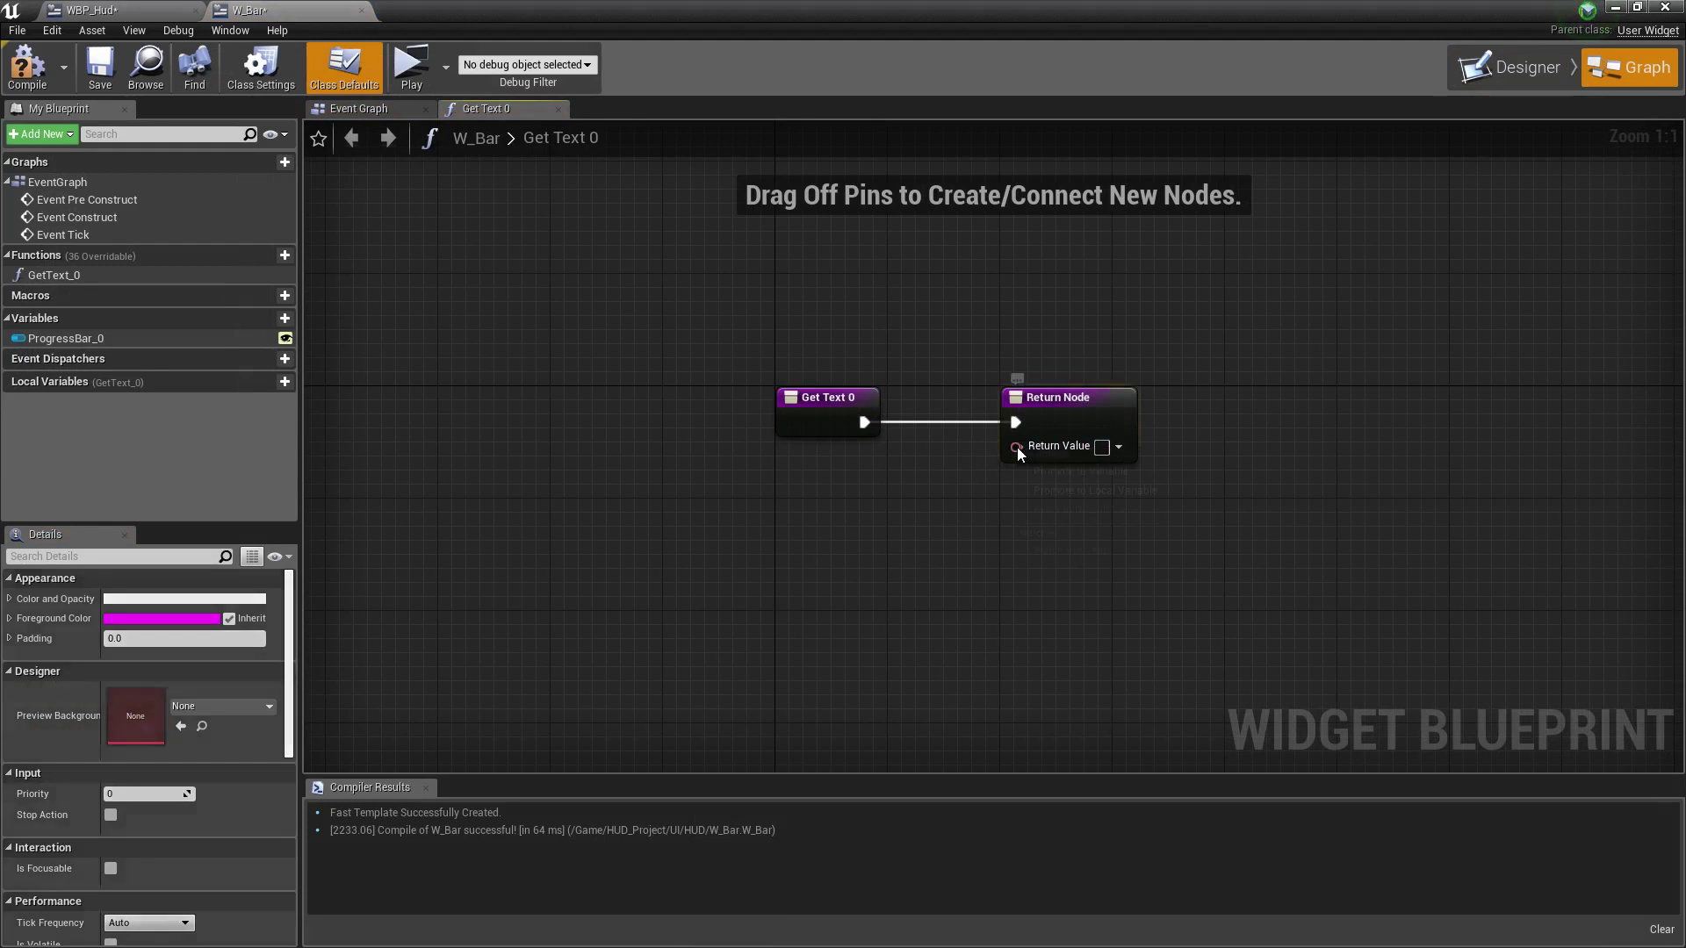
right_click(1016, 446)
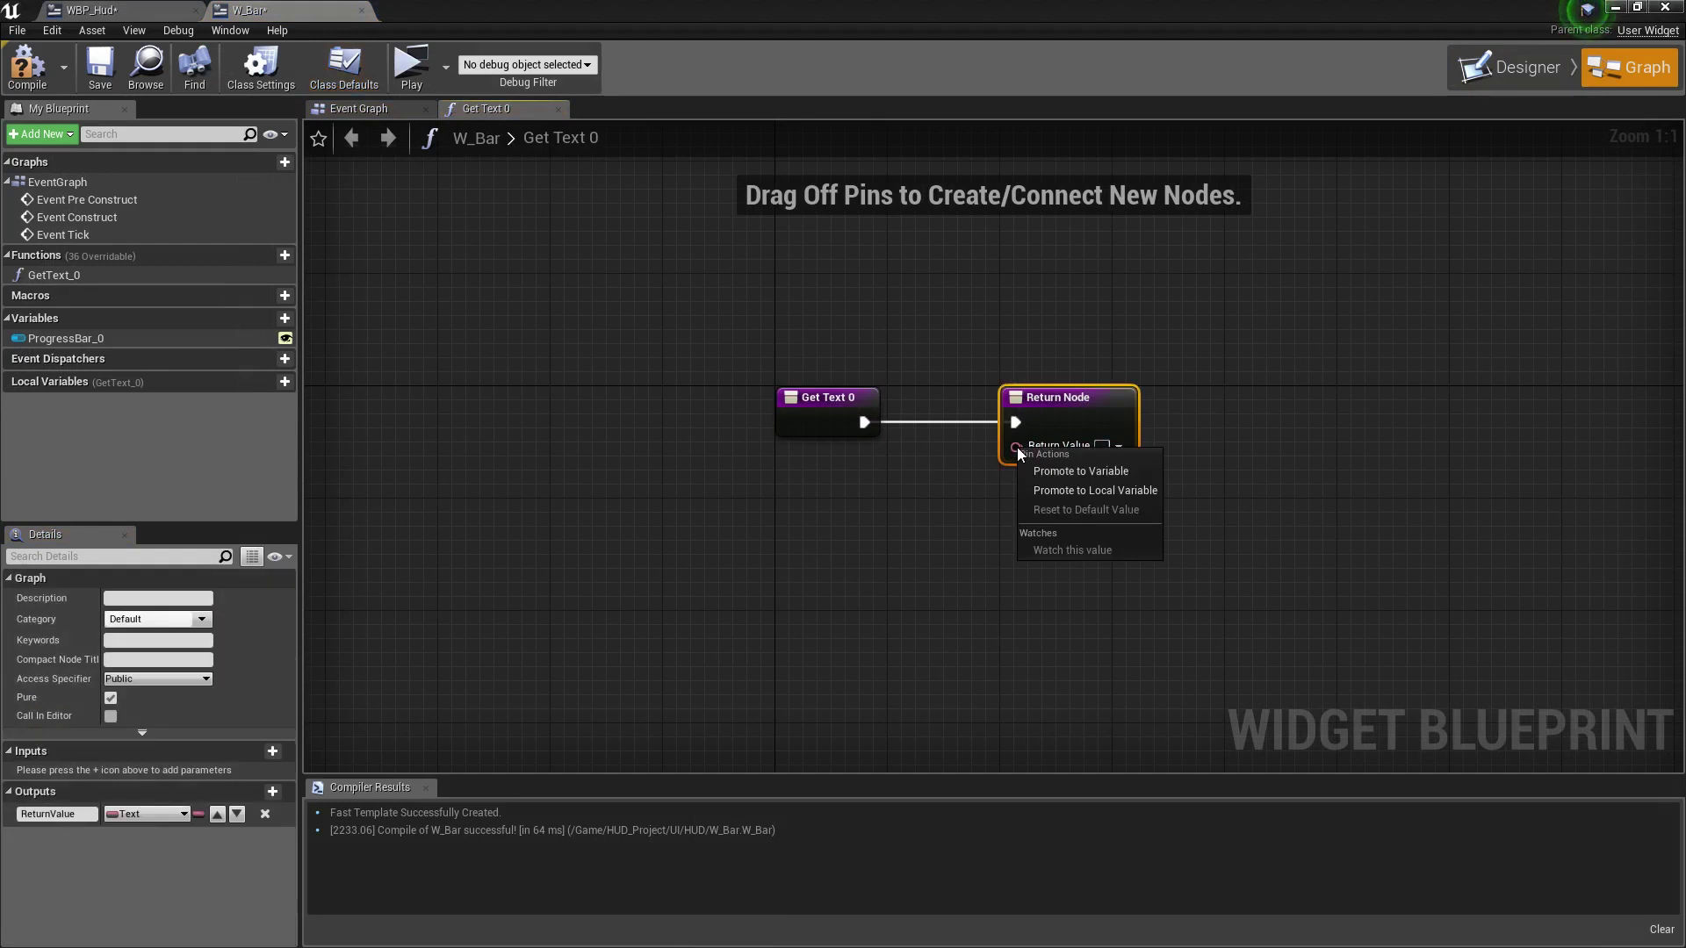
left_click(1079, 469)
type("TextoAUsa")
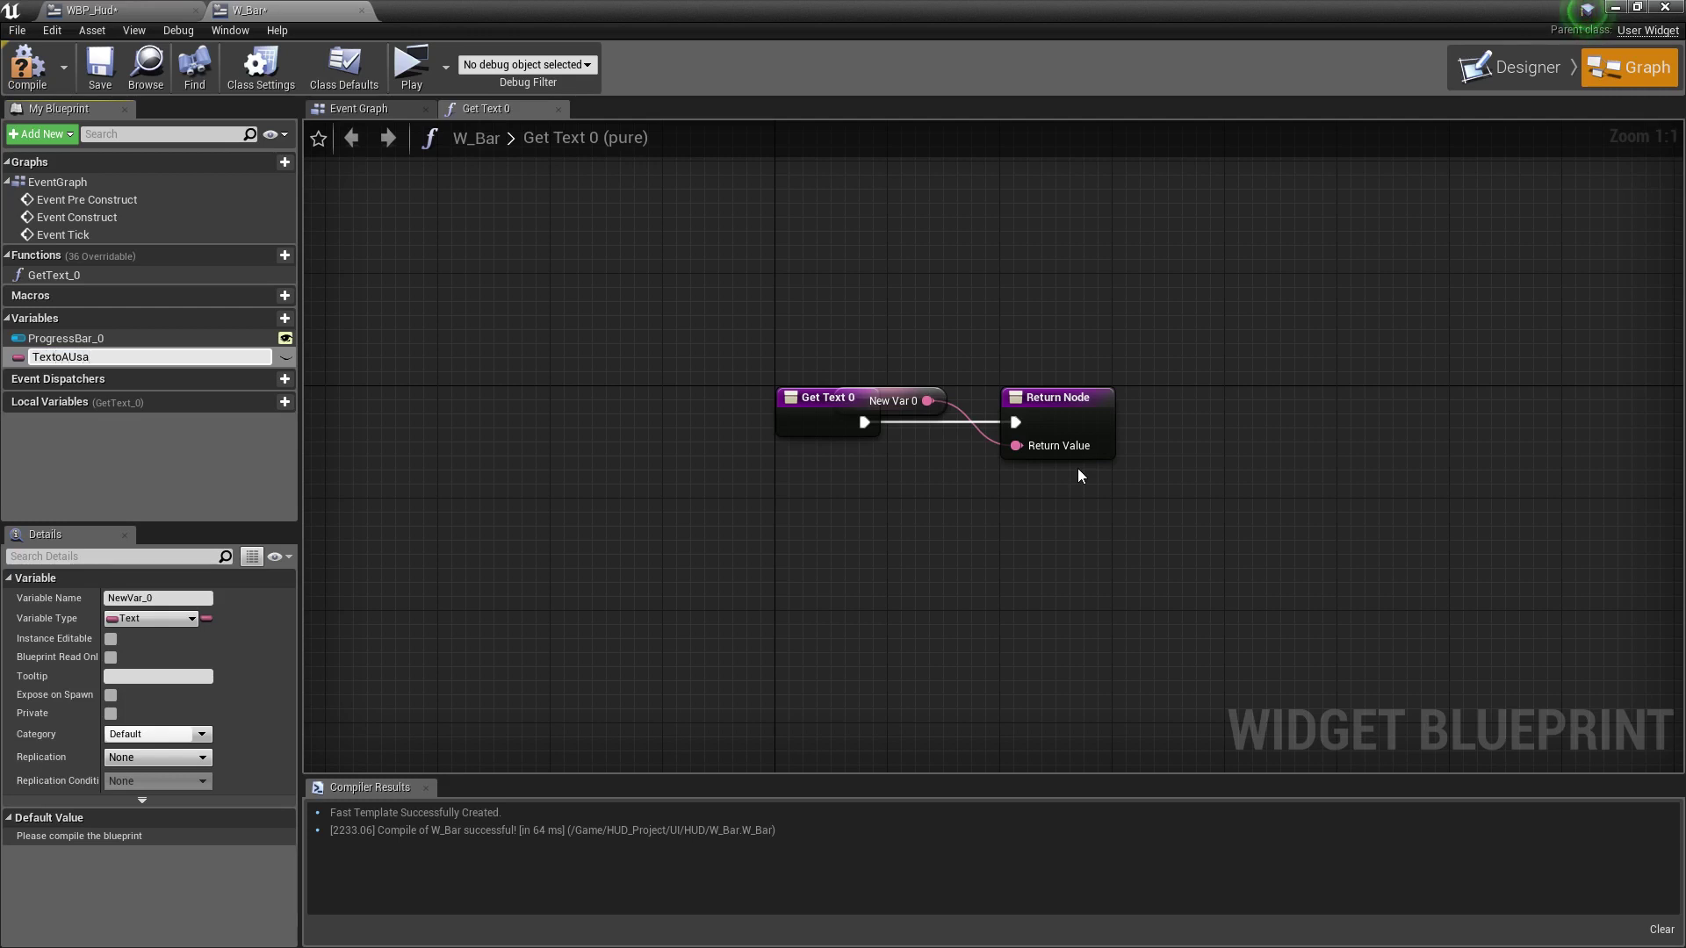
Name the variable TextoAUsar, make it Instance Editable, compile, and wire it to Return Value.
type("r")
key("Return")
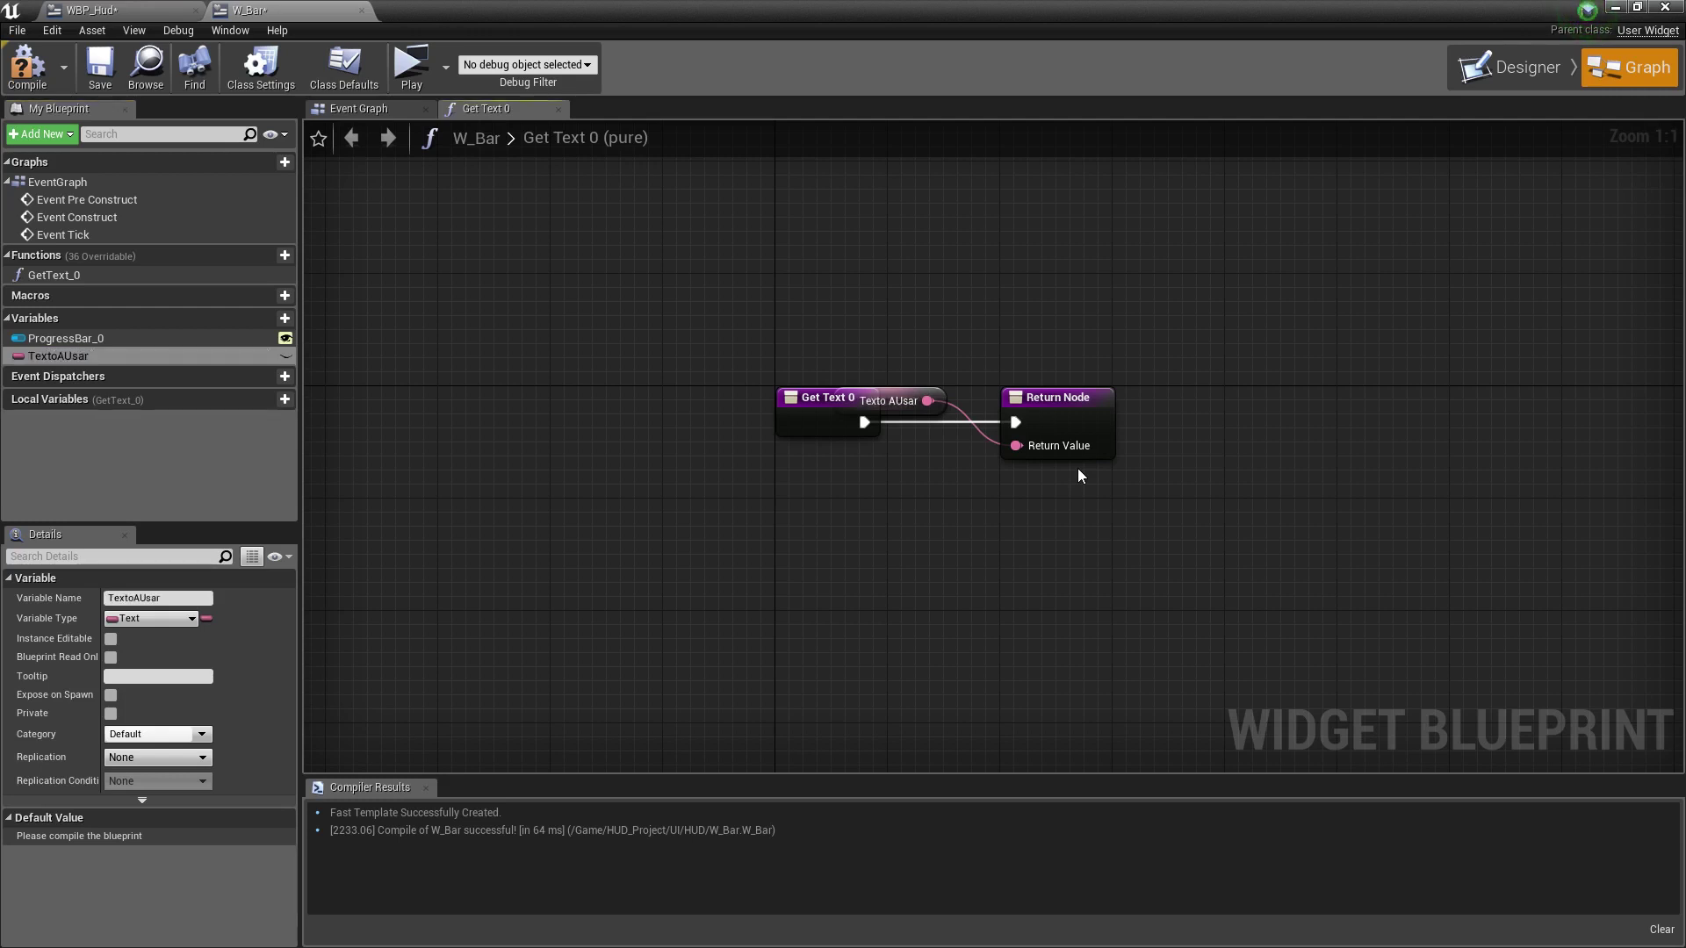
left_click(285, 358)
left_click(88, 82)
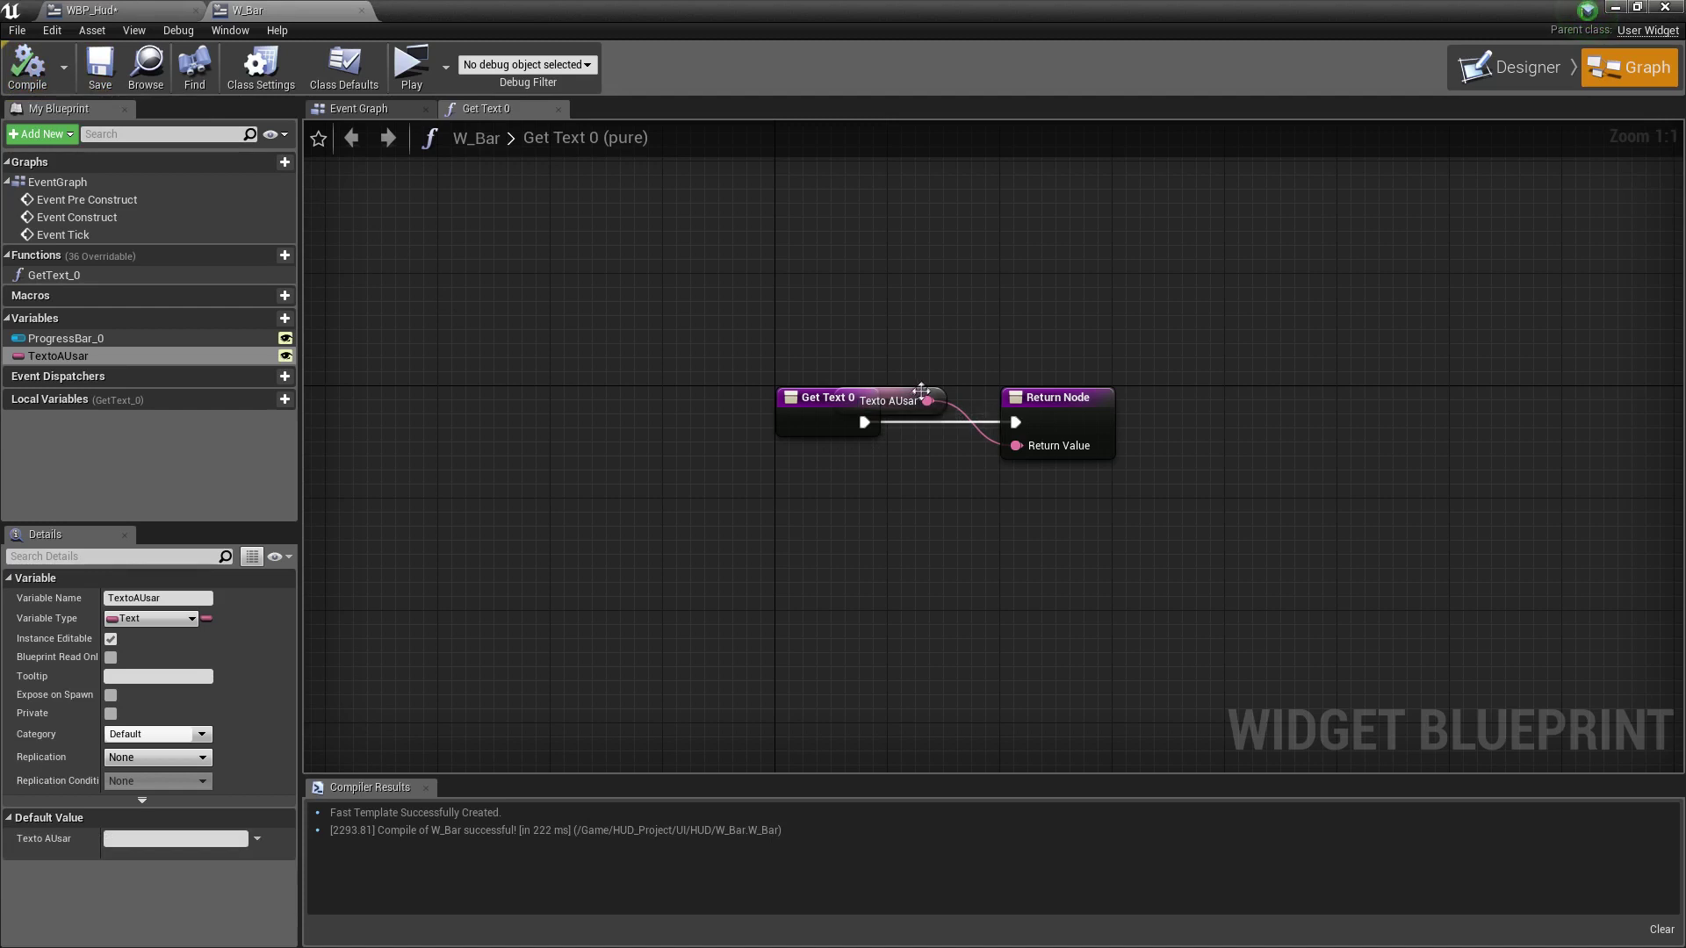
left_click_drag(919, 391, 918, 391)
Save W_Bar and set the upper HUD bar's TextoAUsar label to Vida.
left_click(100, 65)
left_click(88, 9)
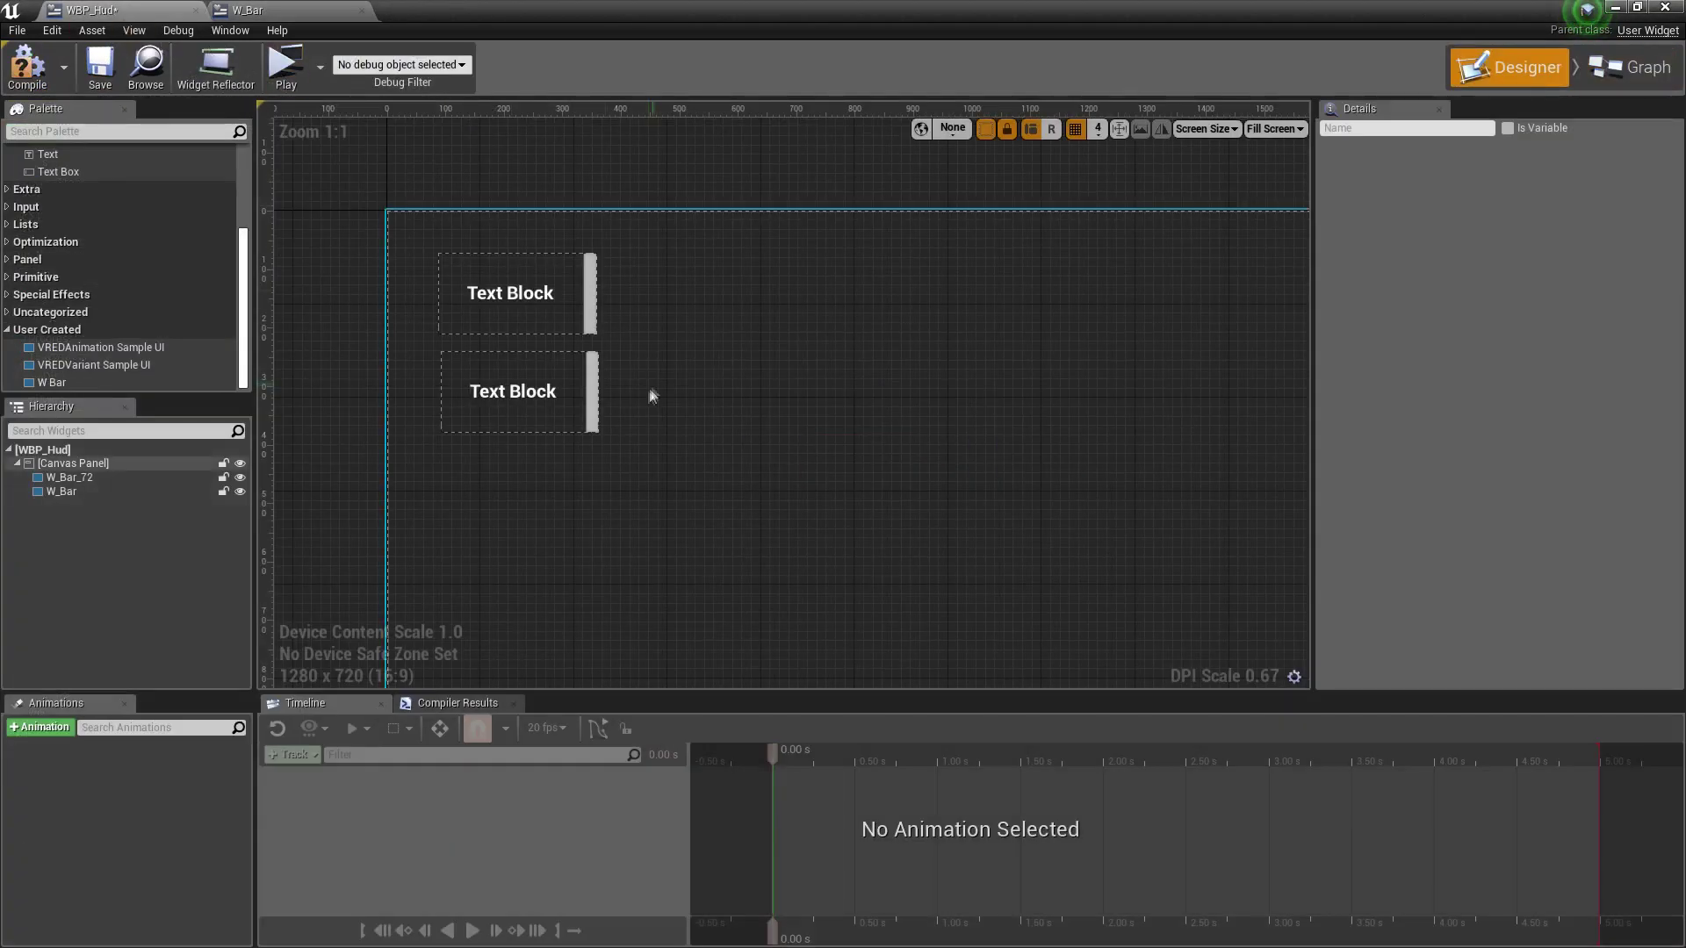
left_click(523, 301)
left_click(1472, 389)
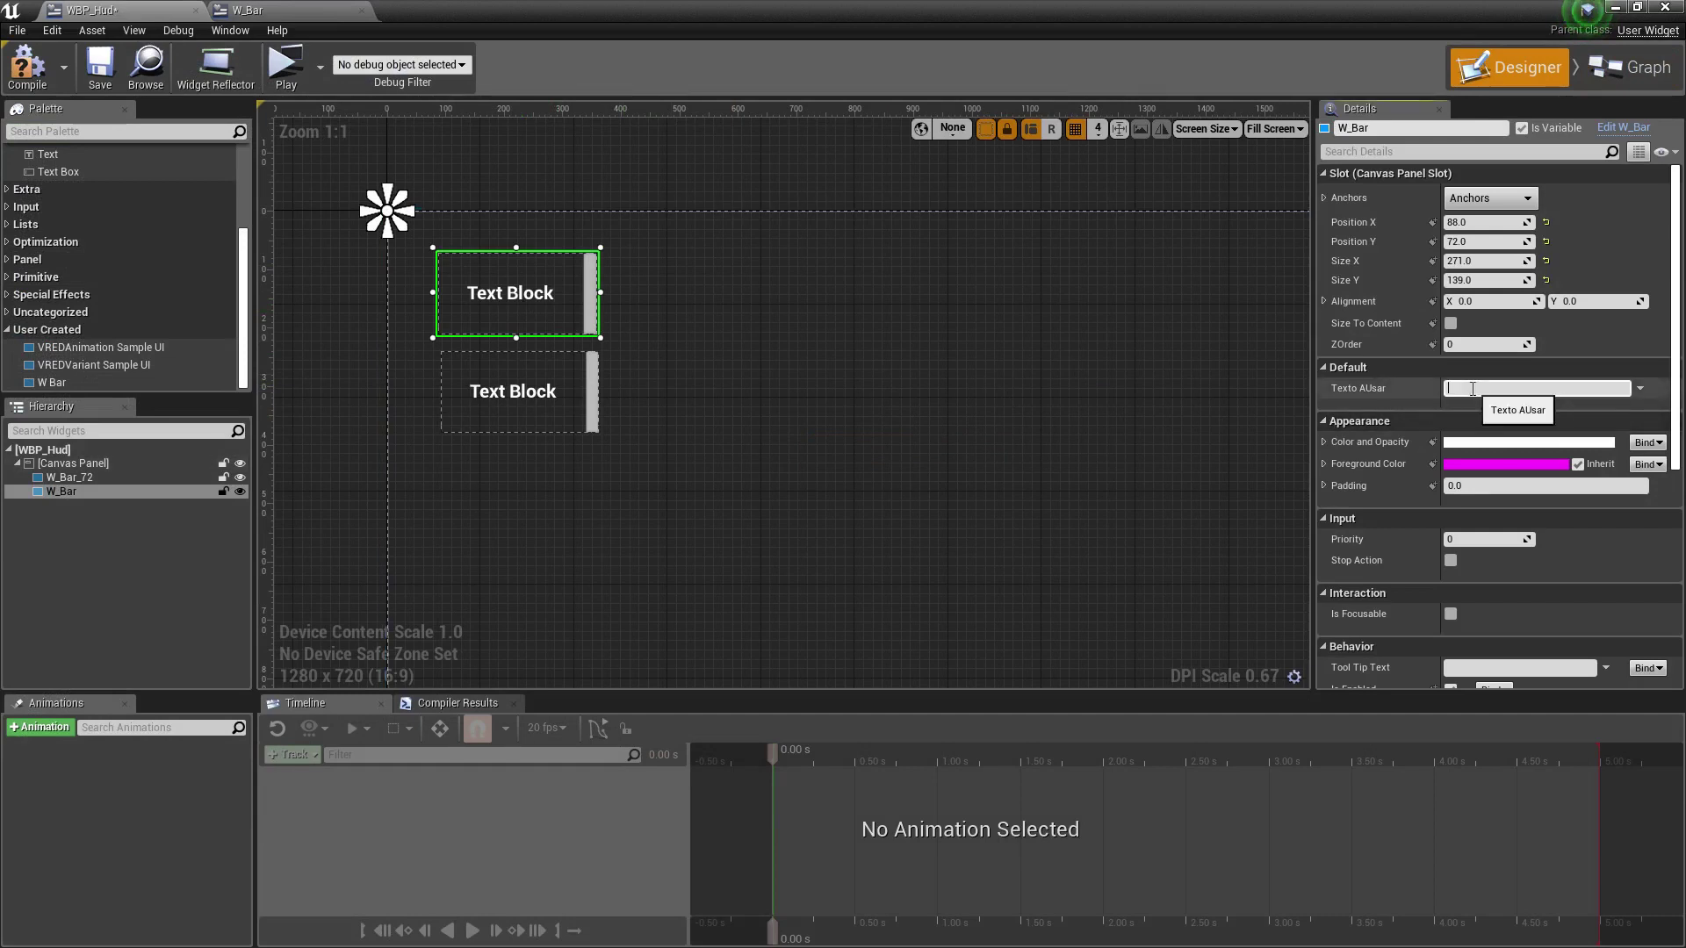
type("dfadf")
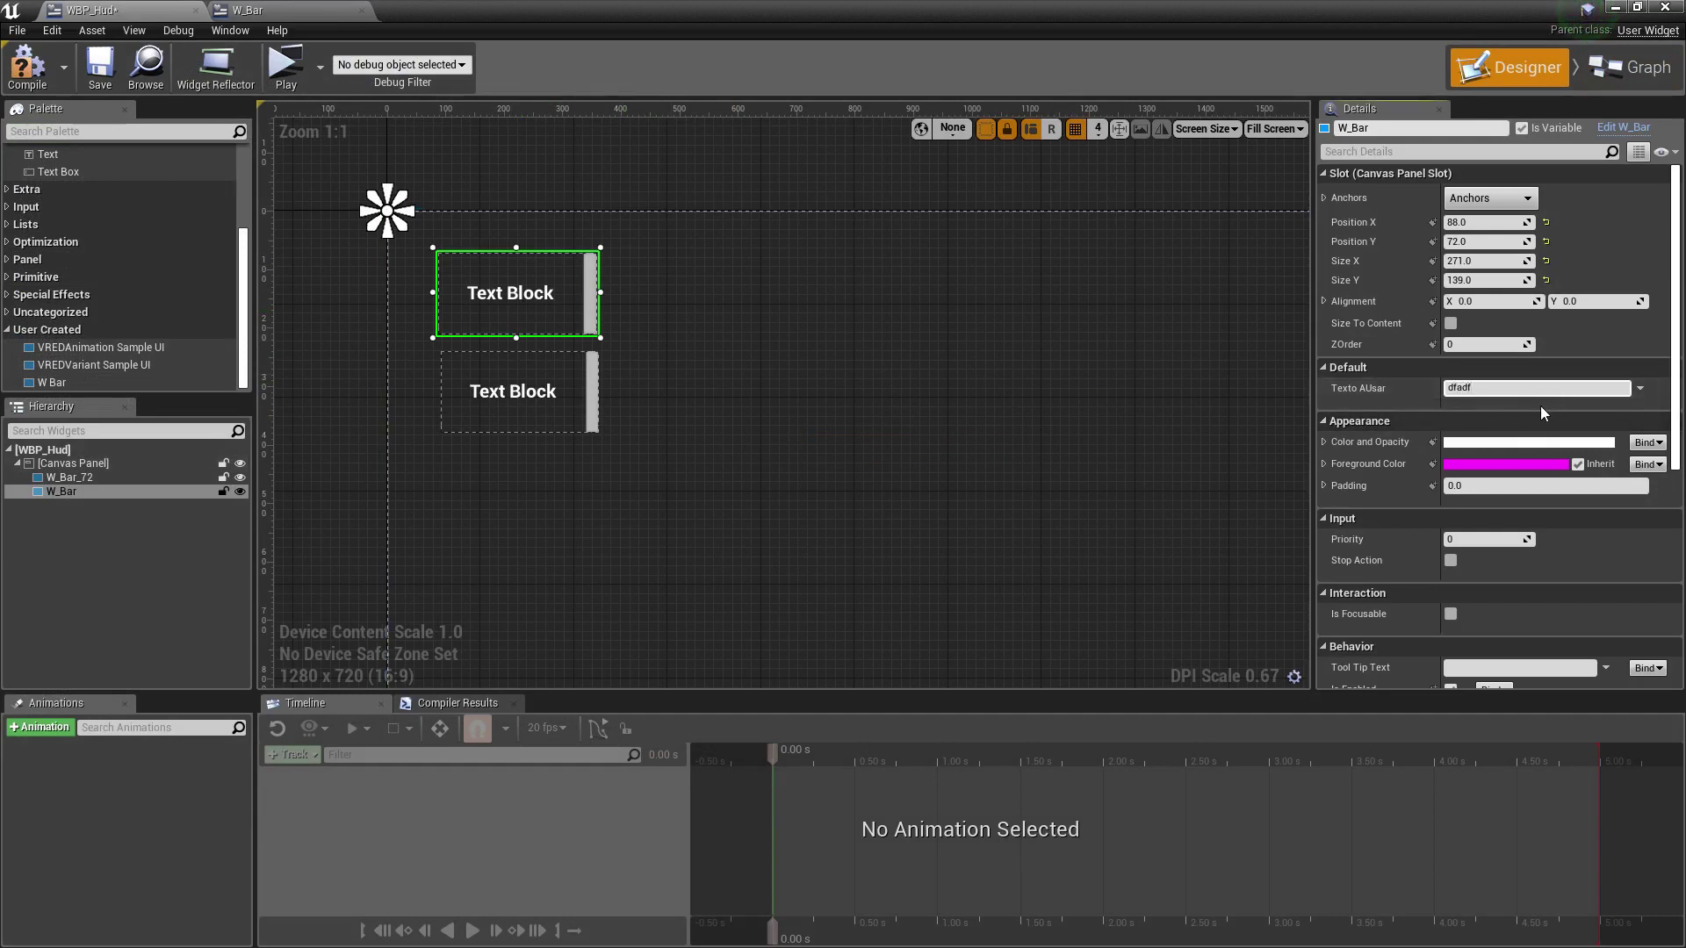
key("Return")
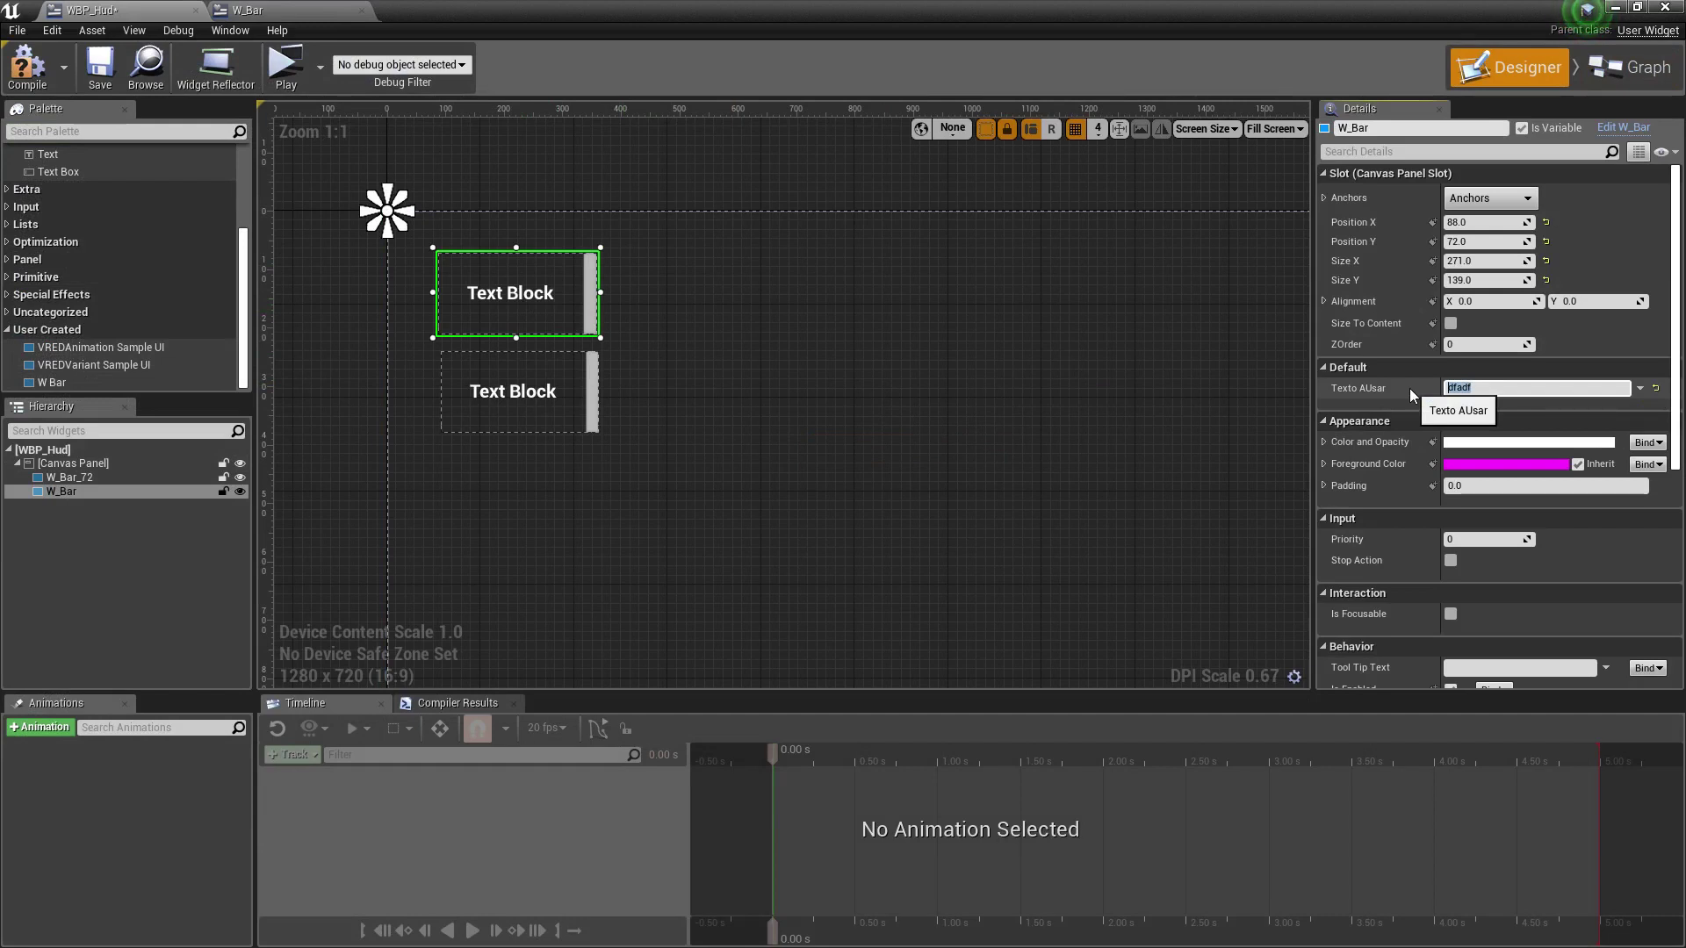
type("F")
key("BackSpace")
Label the lower bar Mana and save WBP_Hud.
left_click(522, 395)
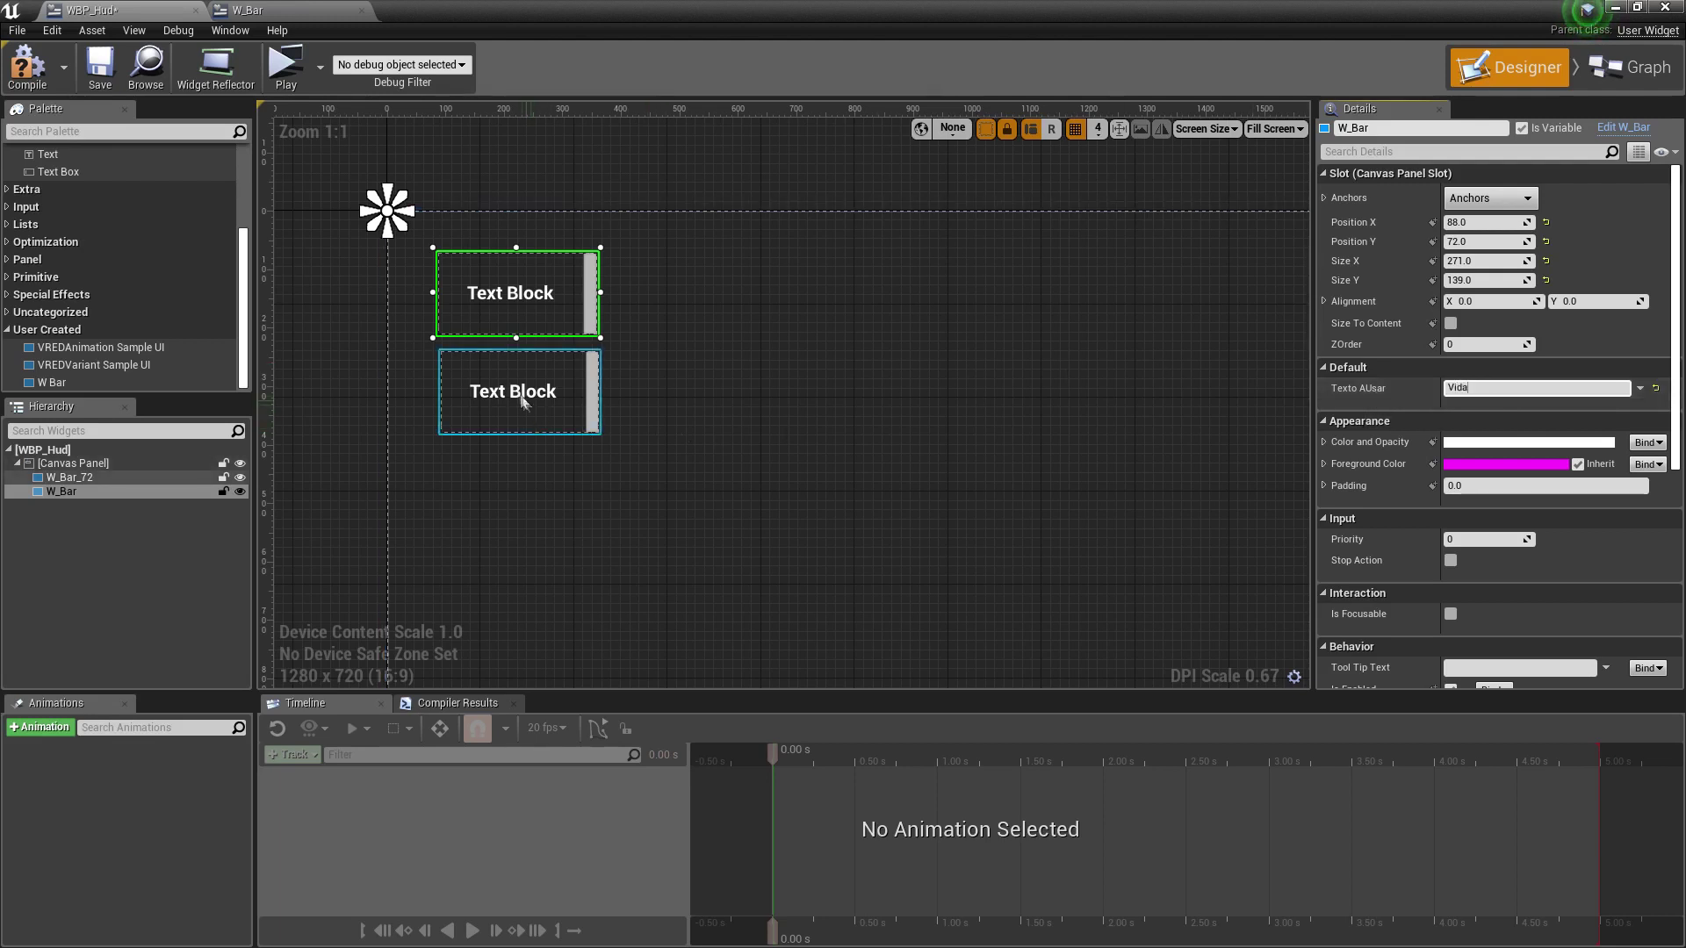
left_click(1477, 391)
type("Man")
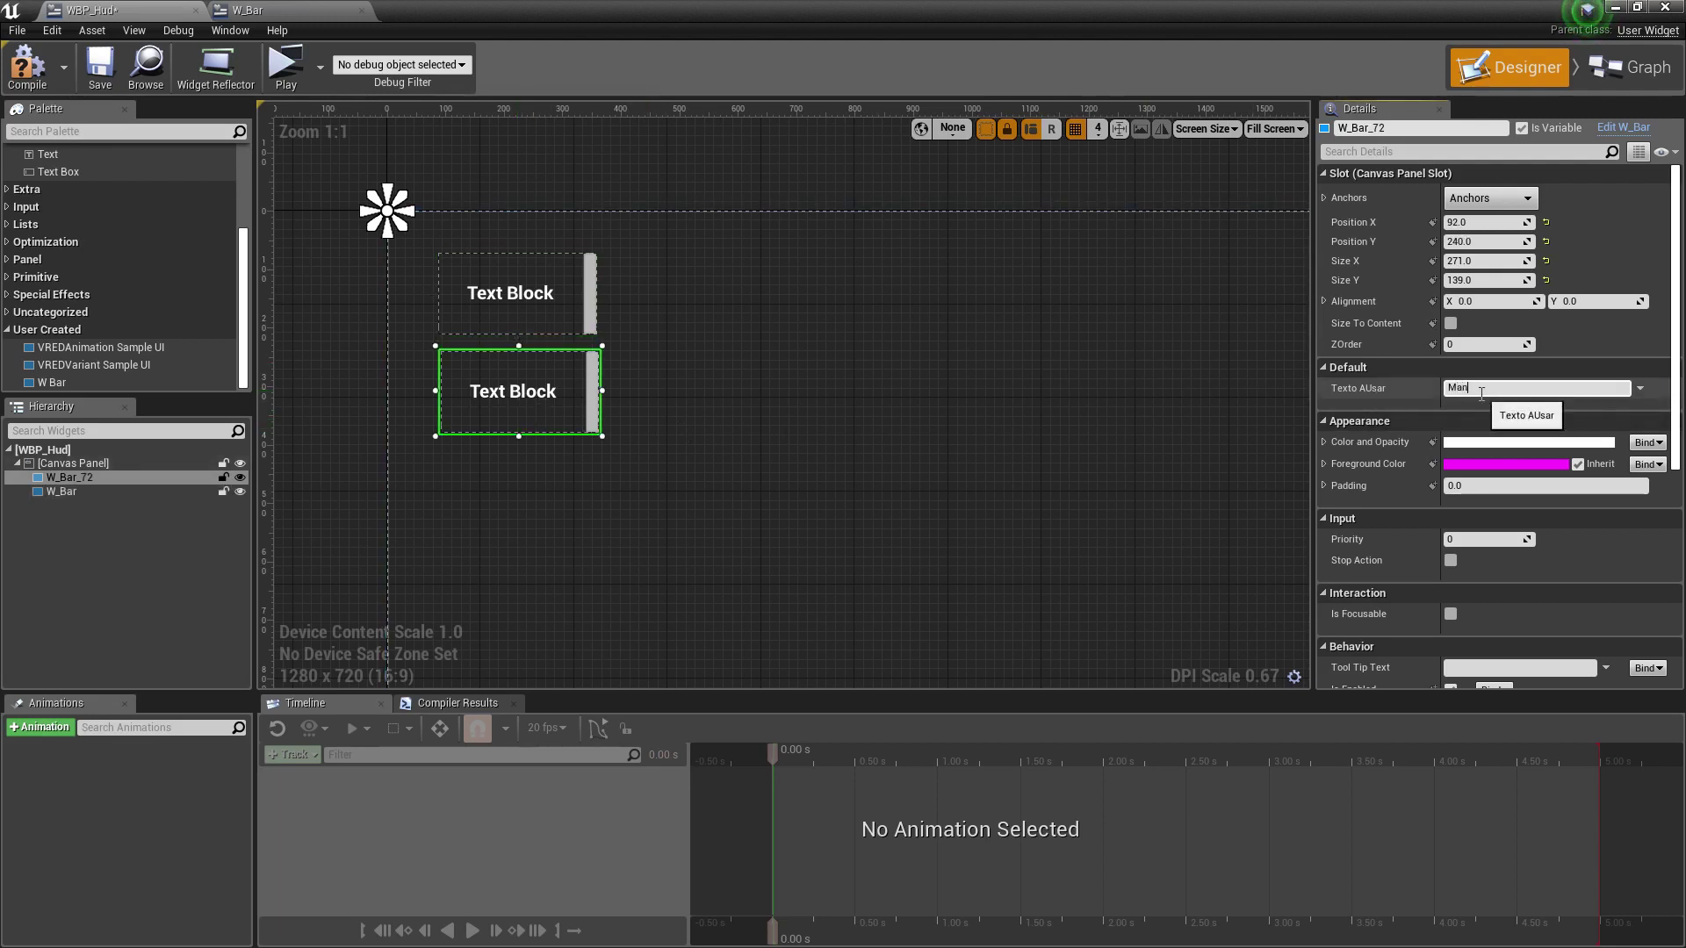
type("a")
left_click(878, 263)
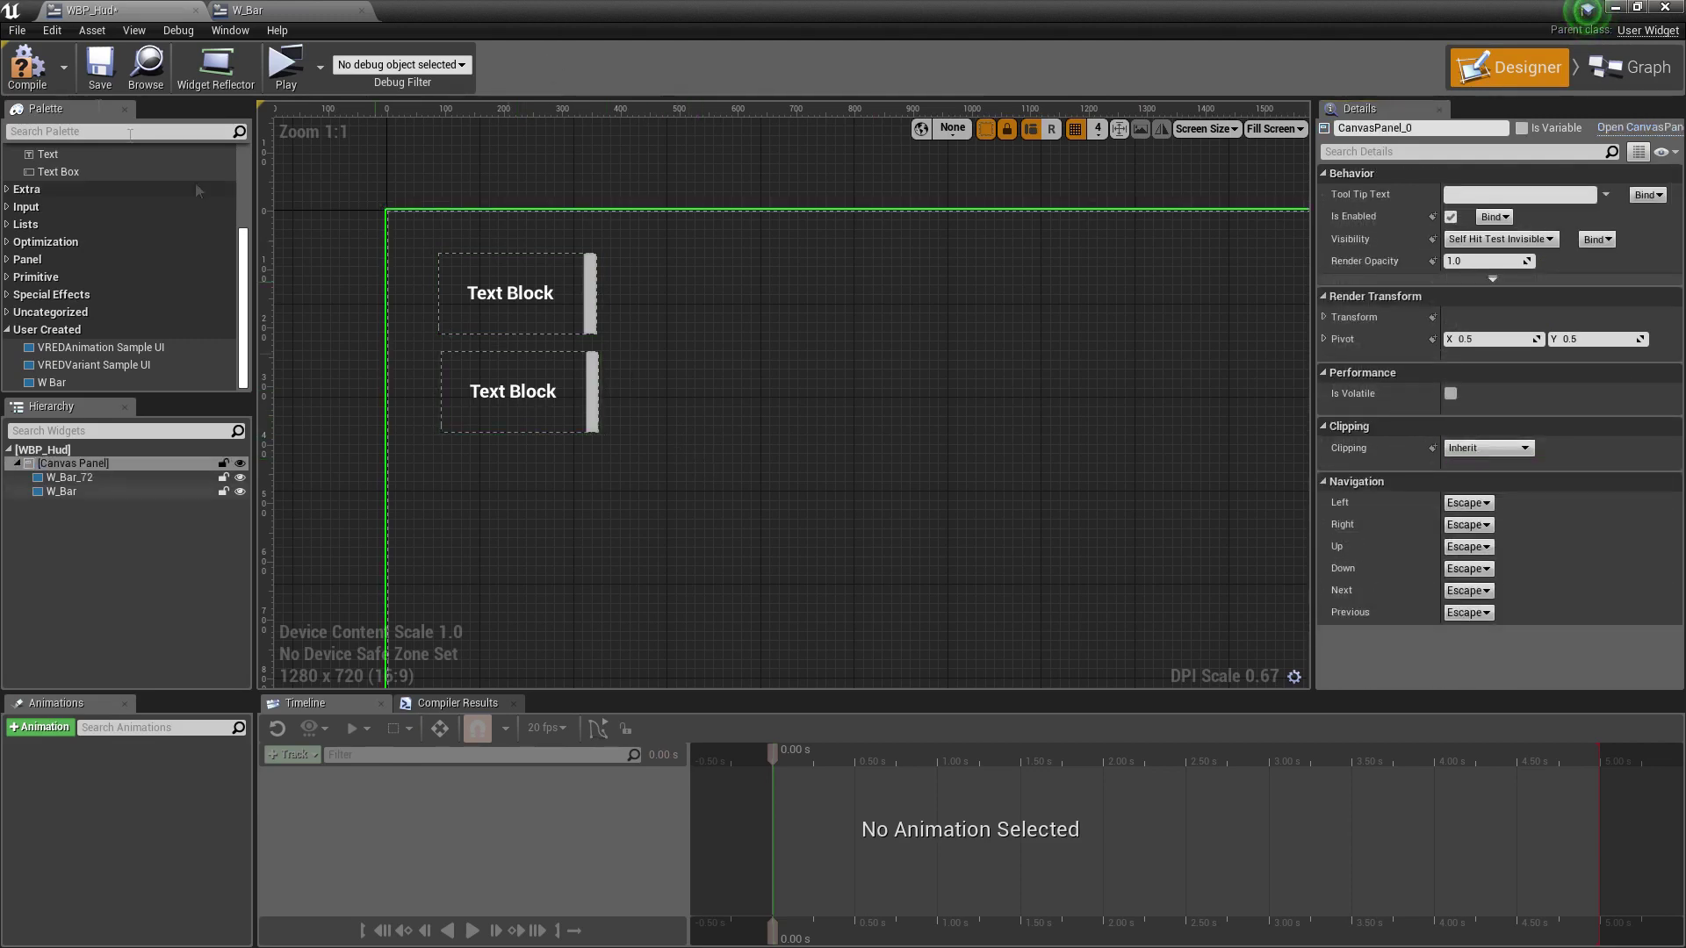
left_click(95, 70)
Return to the level and test-play it in a standalone window.
left_click(1616, 7)
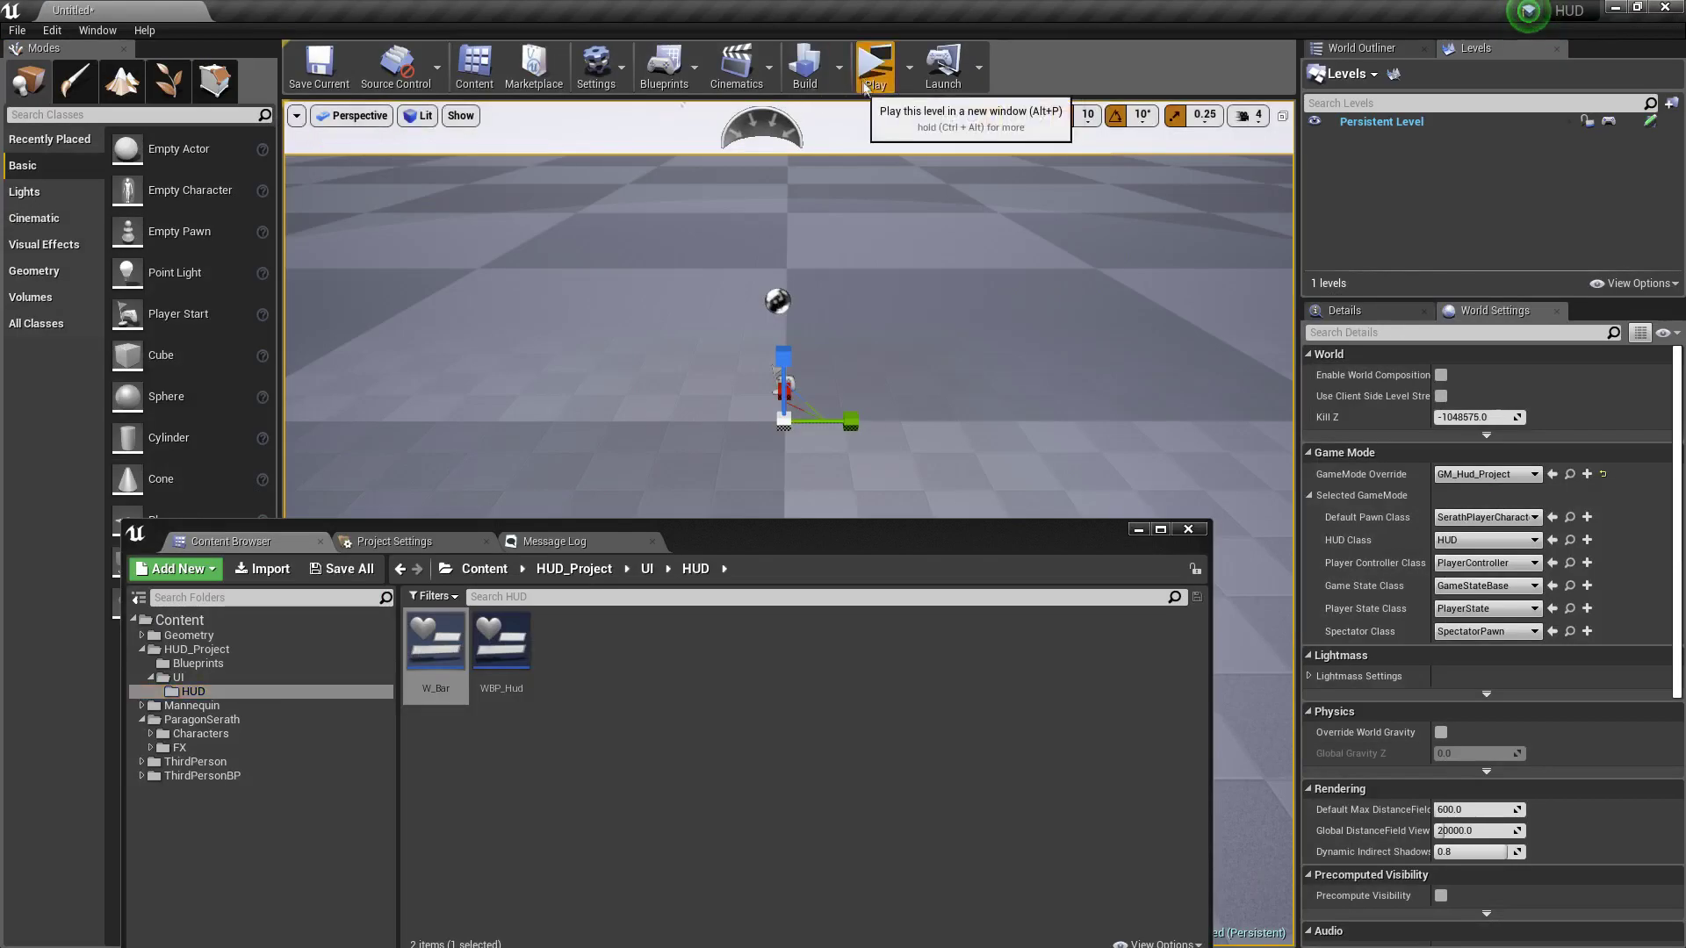
left_click(863, 84)
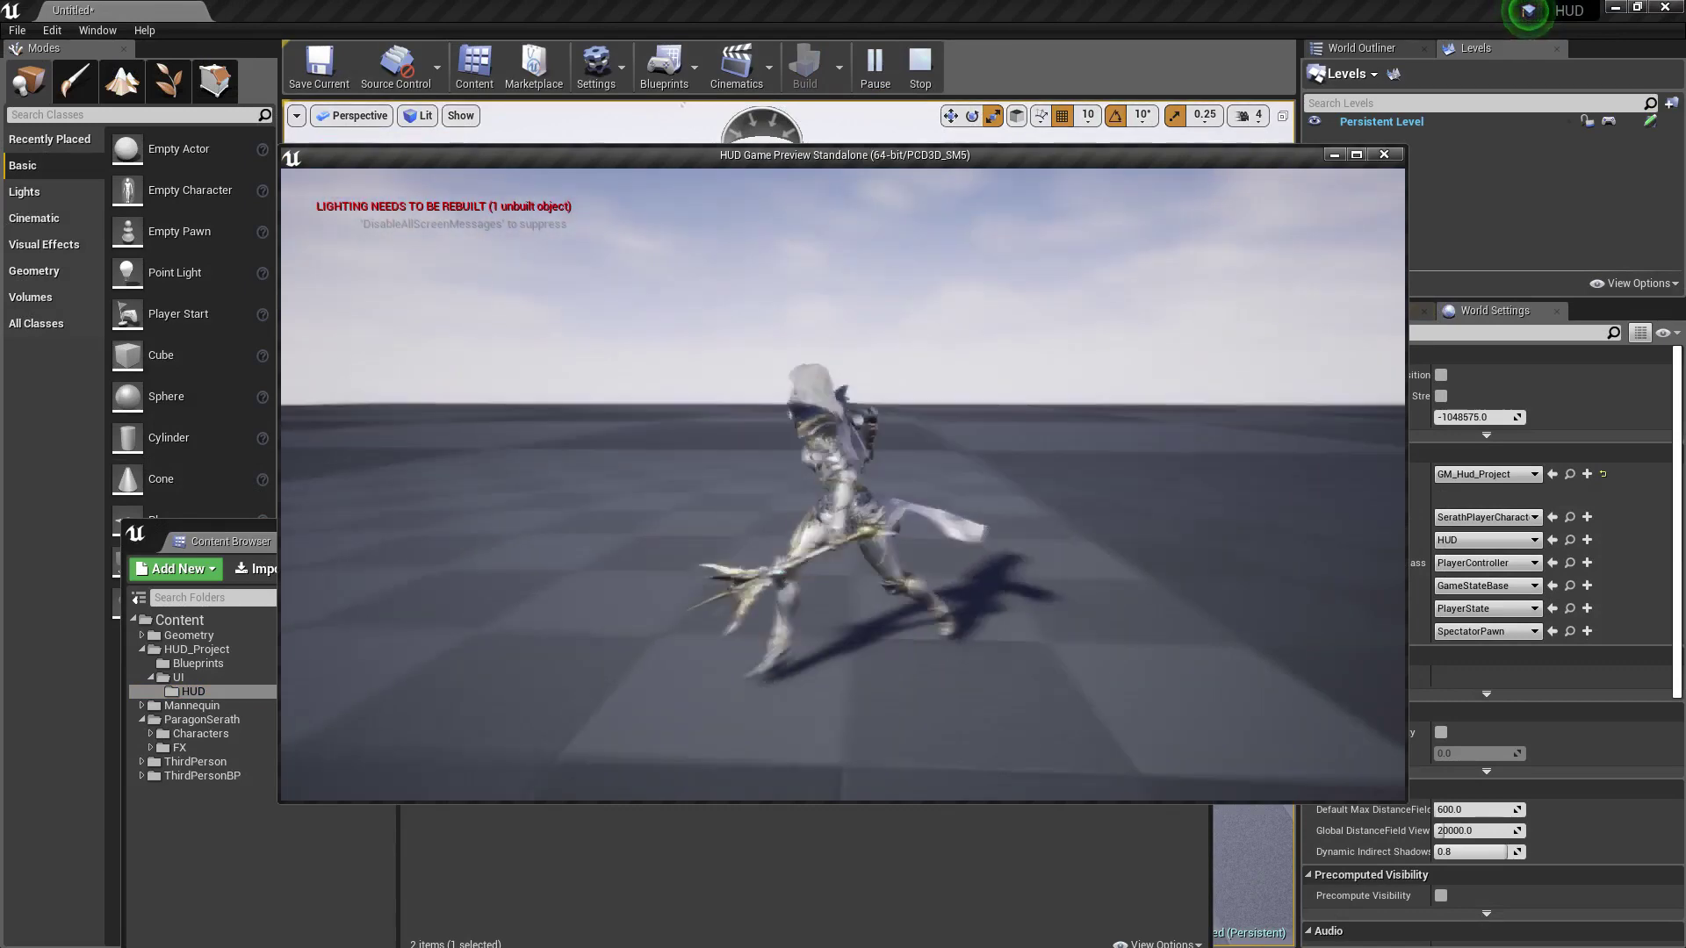
key("Escape")
Browse to HUD_Project/Blueprints and start a new HUD Class from World Settings.
left_click(448, 724)
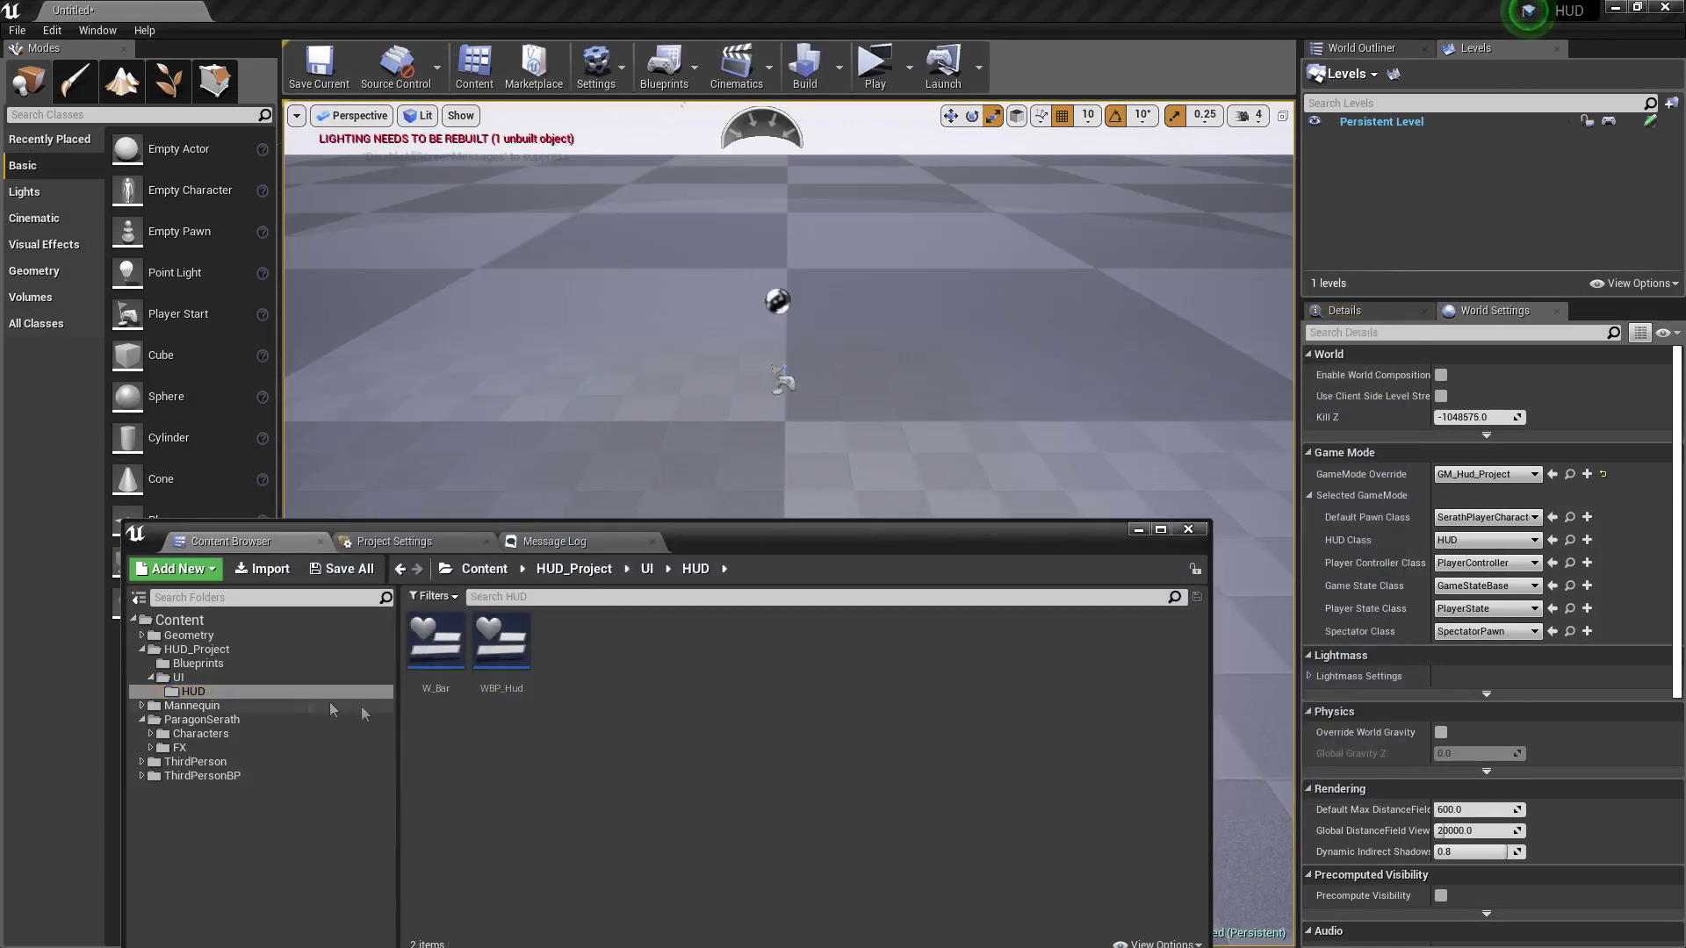
left_click(283, 665)
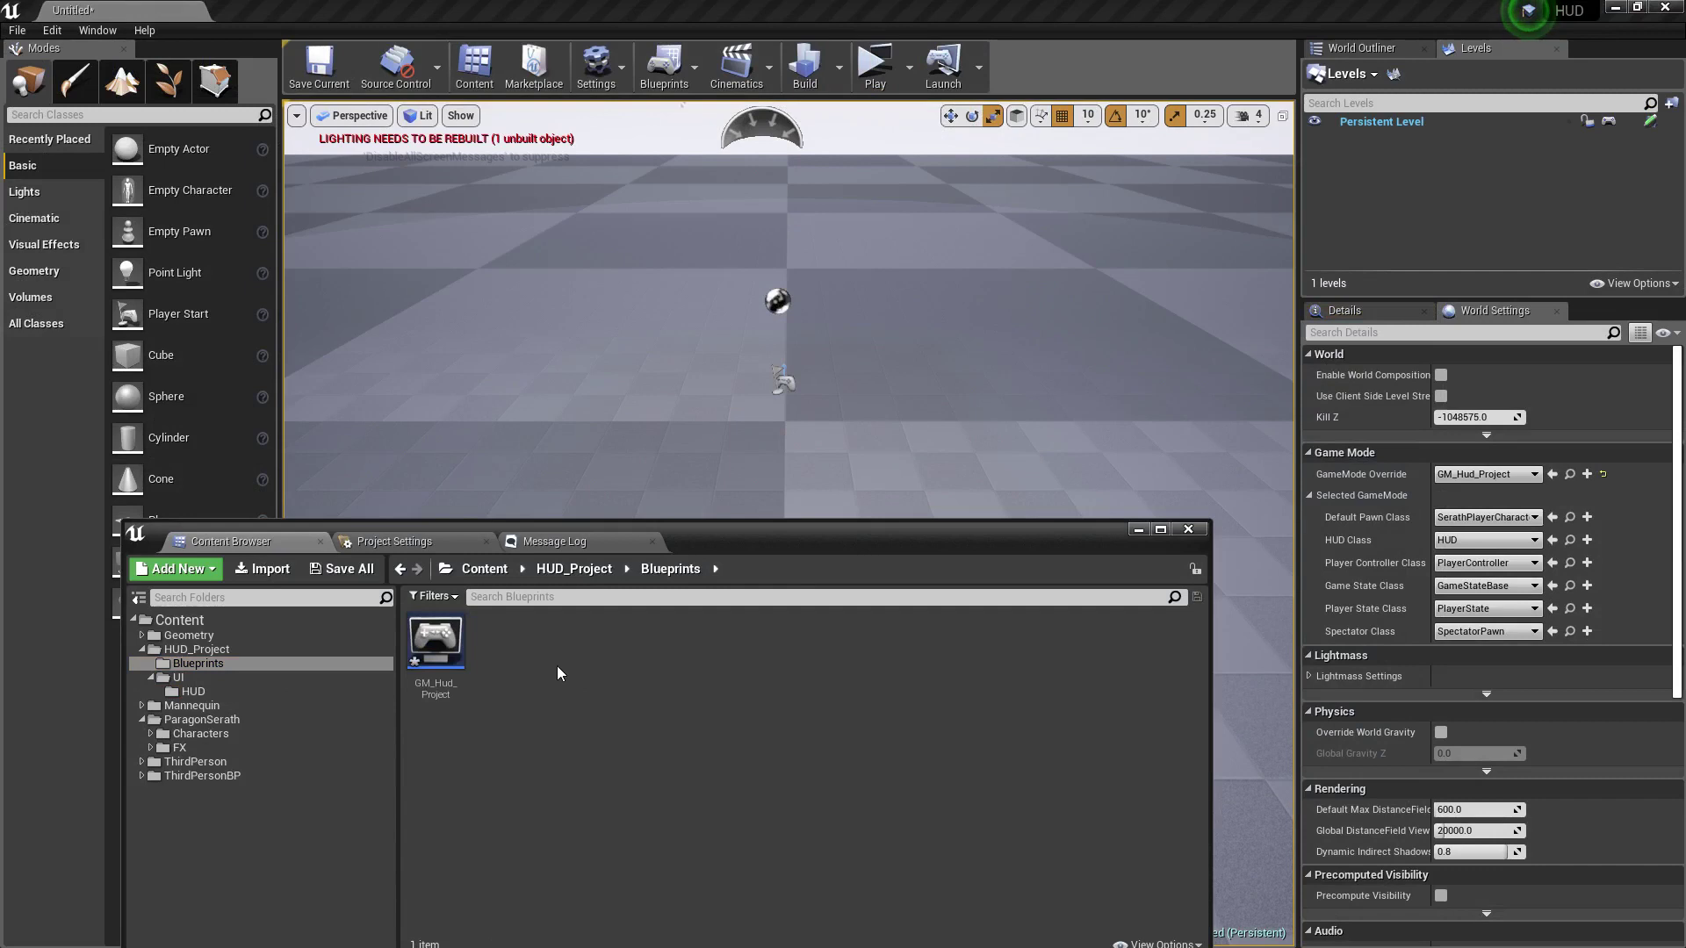
right_click(557, 669)
left_click(576, 709)
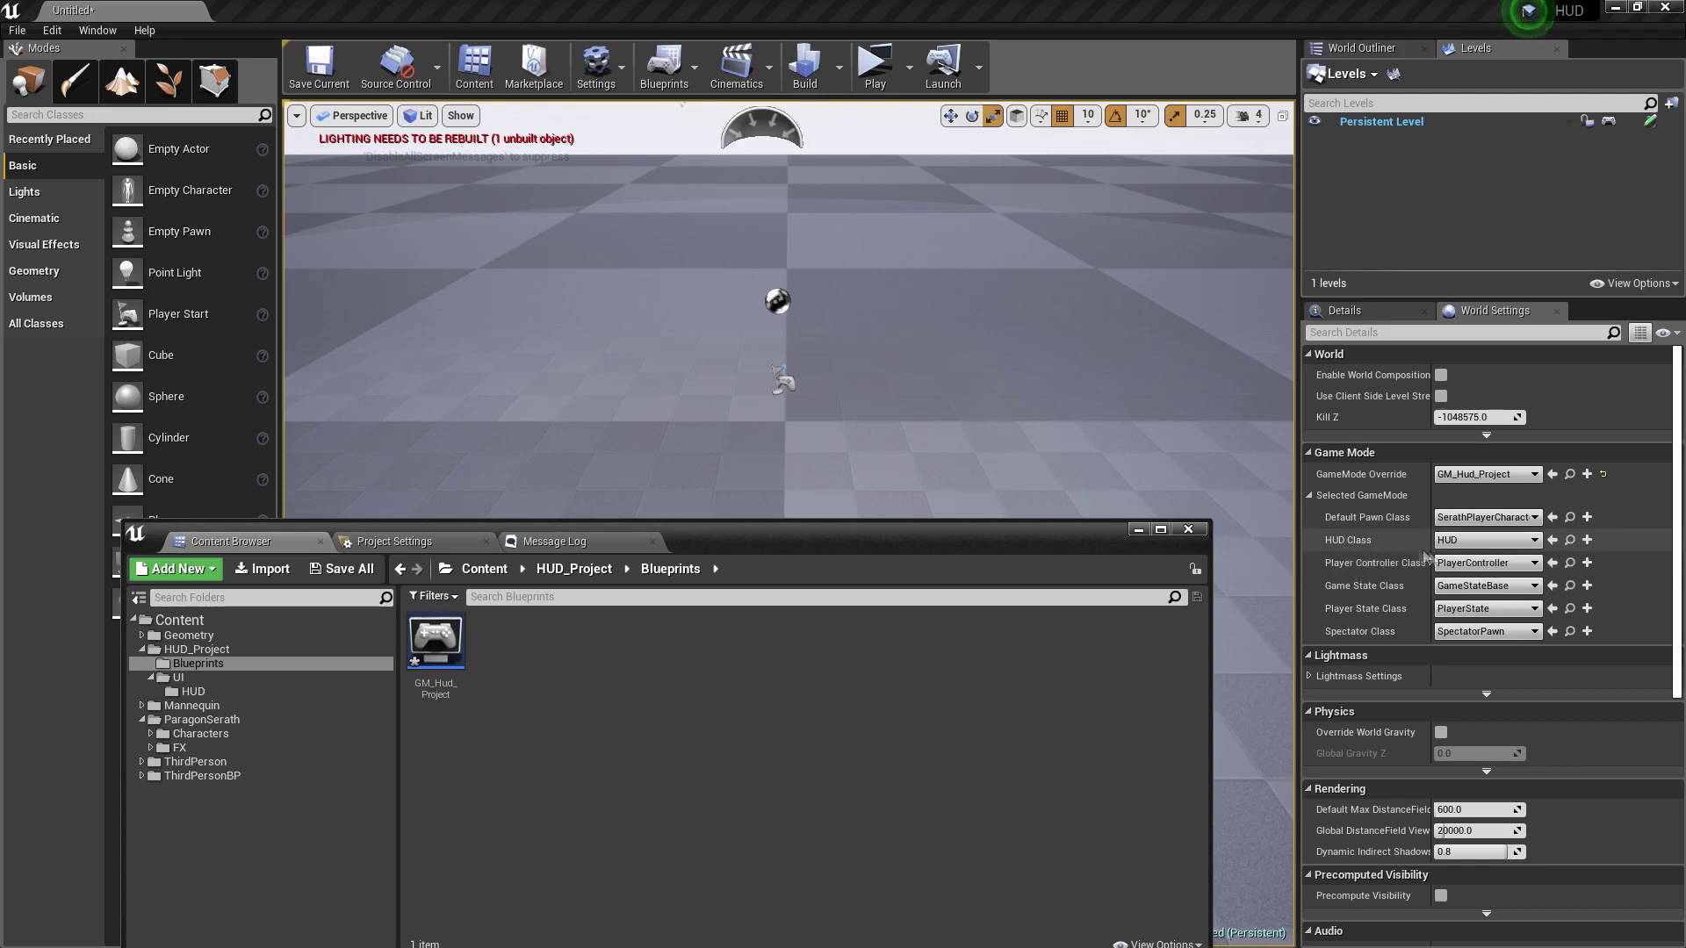
left_click(1586, 540)
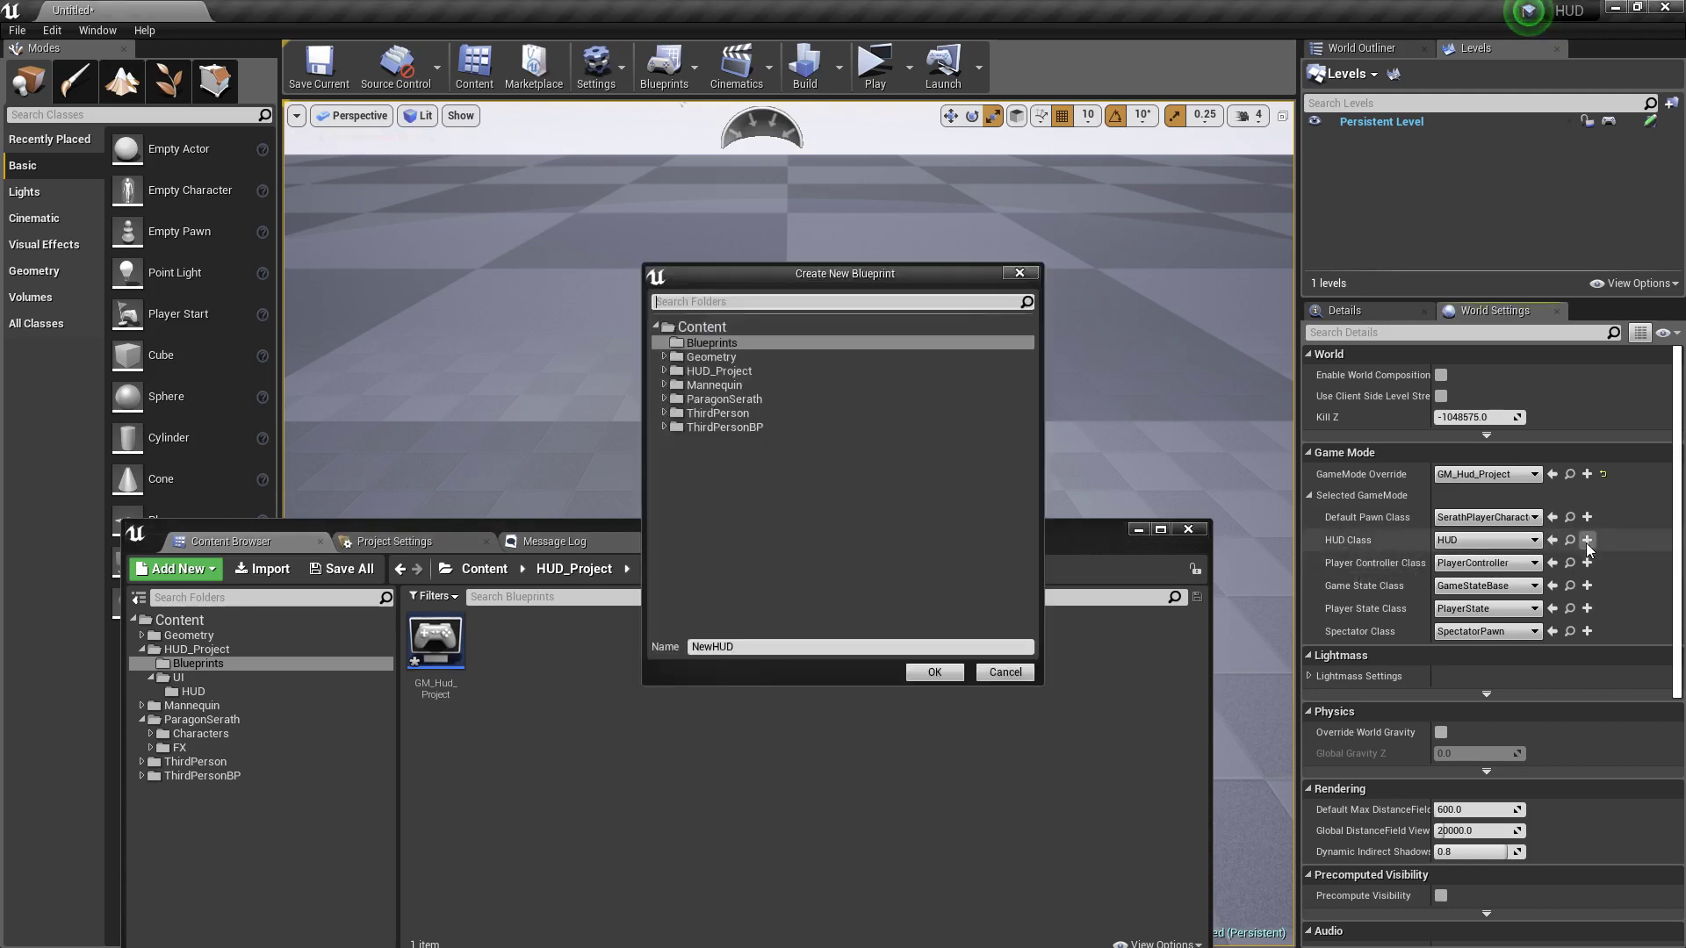
Save the new HUD blueprint as BP_HUD in HUD_Project/Blueprints.
left_click(664, 370)
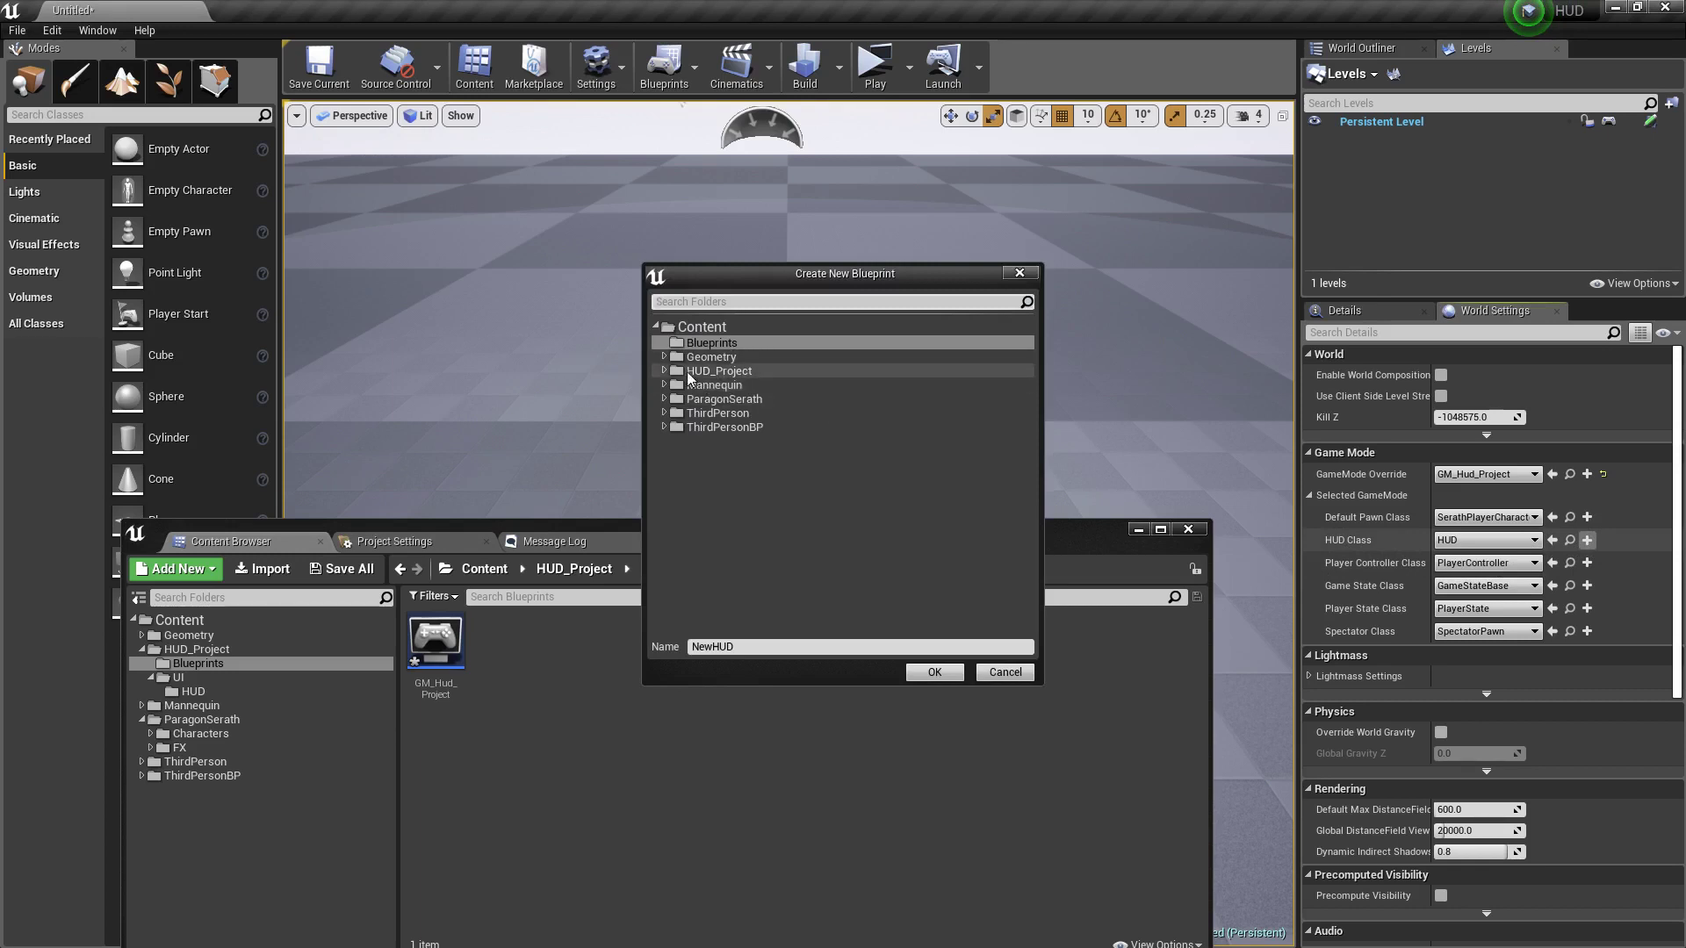
left_click(718, 370)
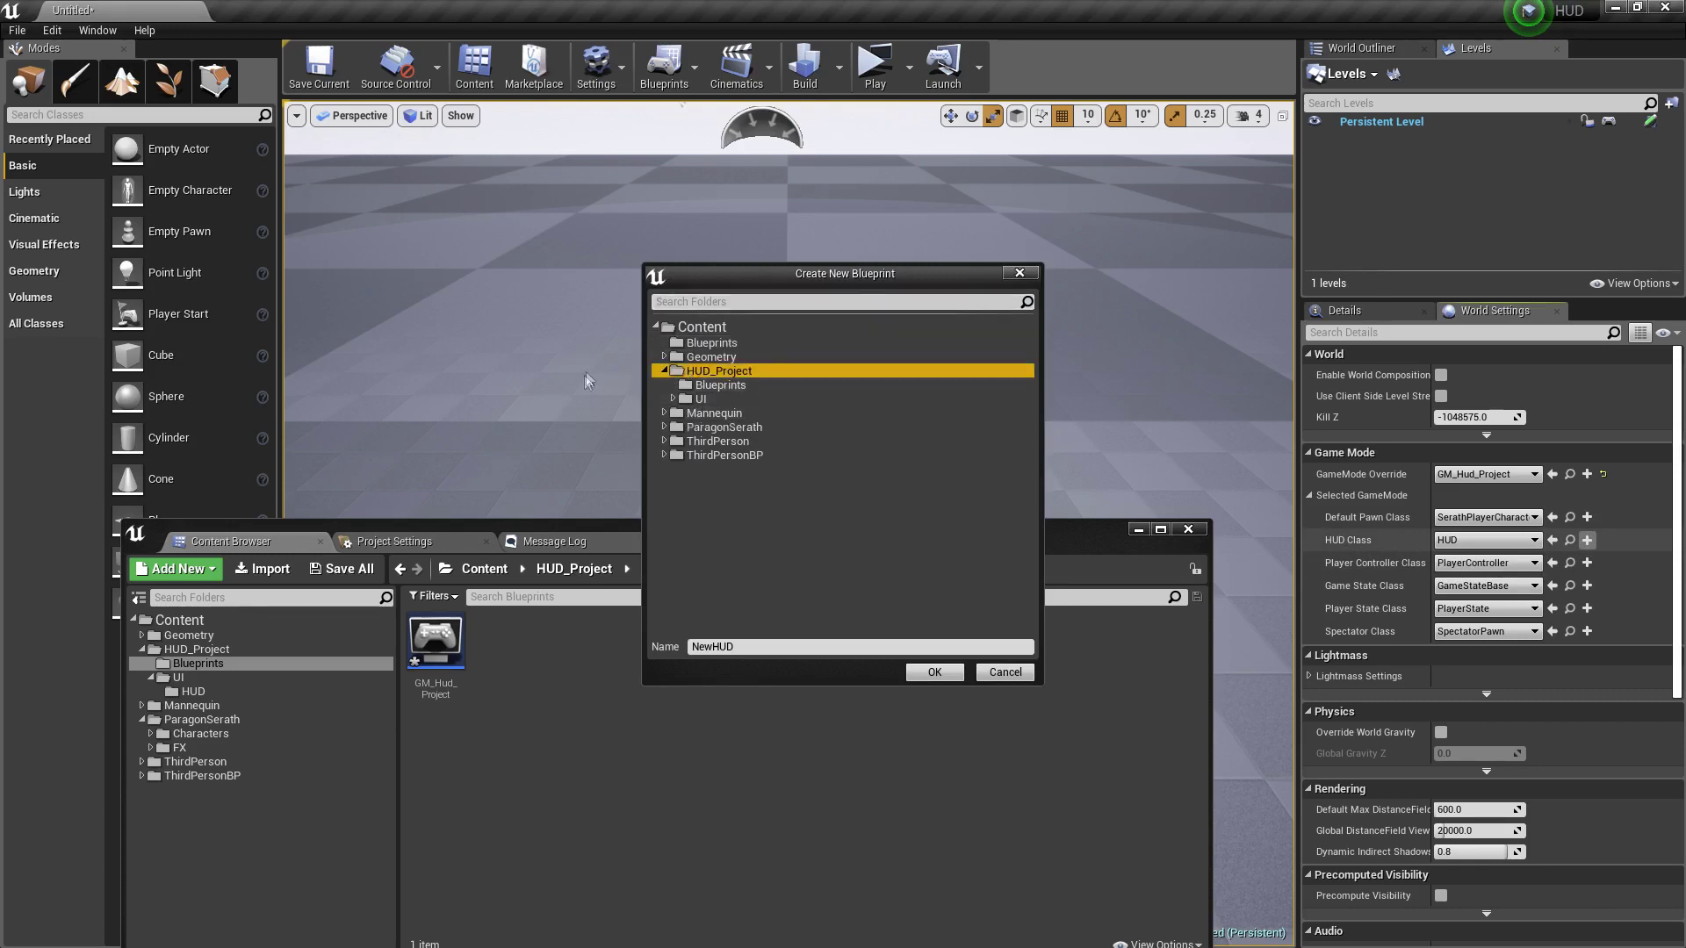
left_click(723, 388)
left_click(757, 647)
type("BP_")
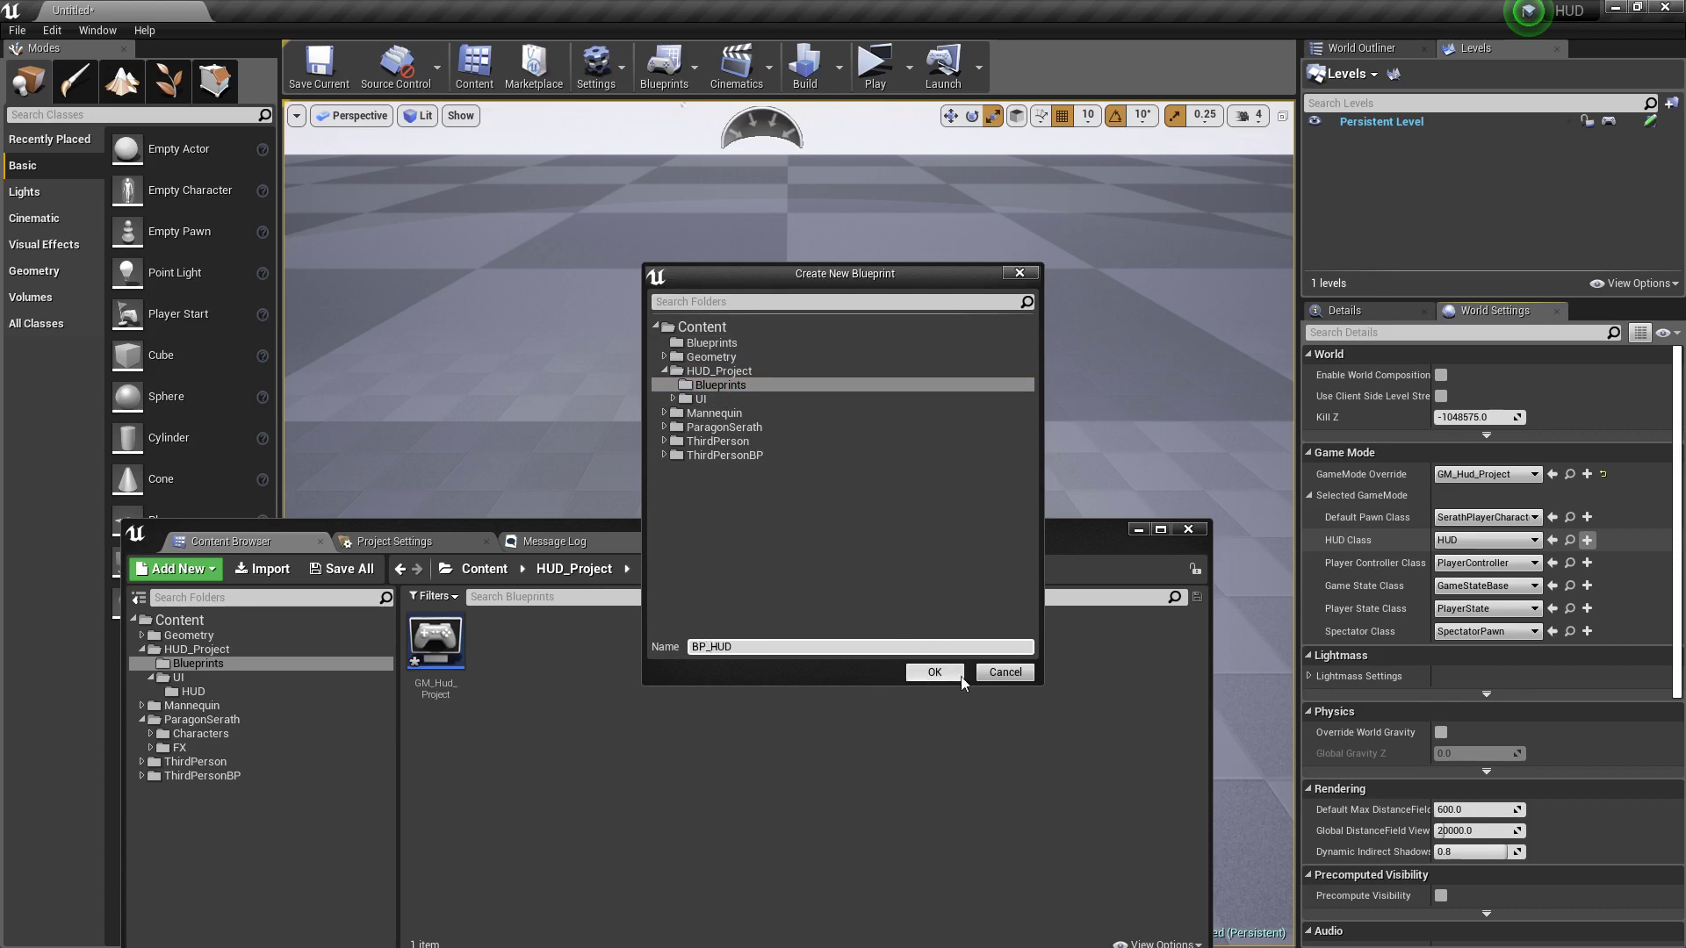
left_click(957, 673)
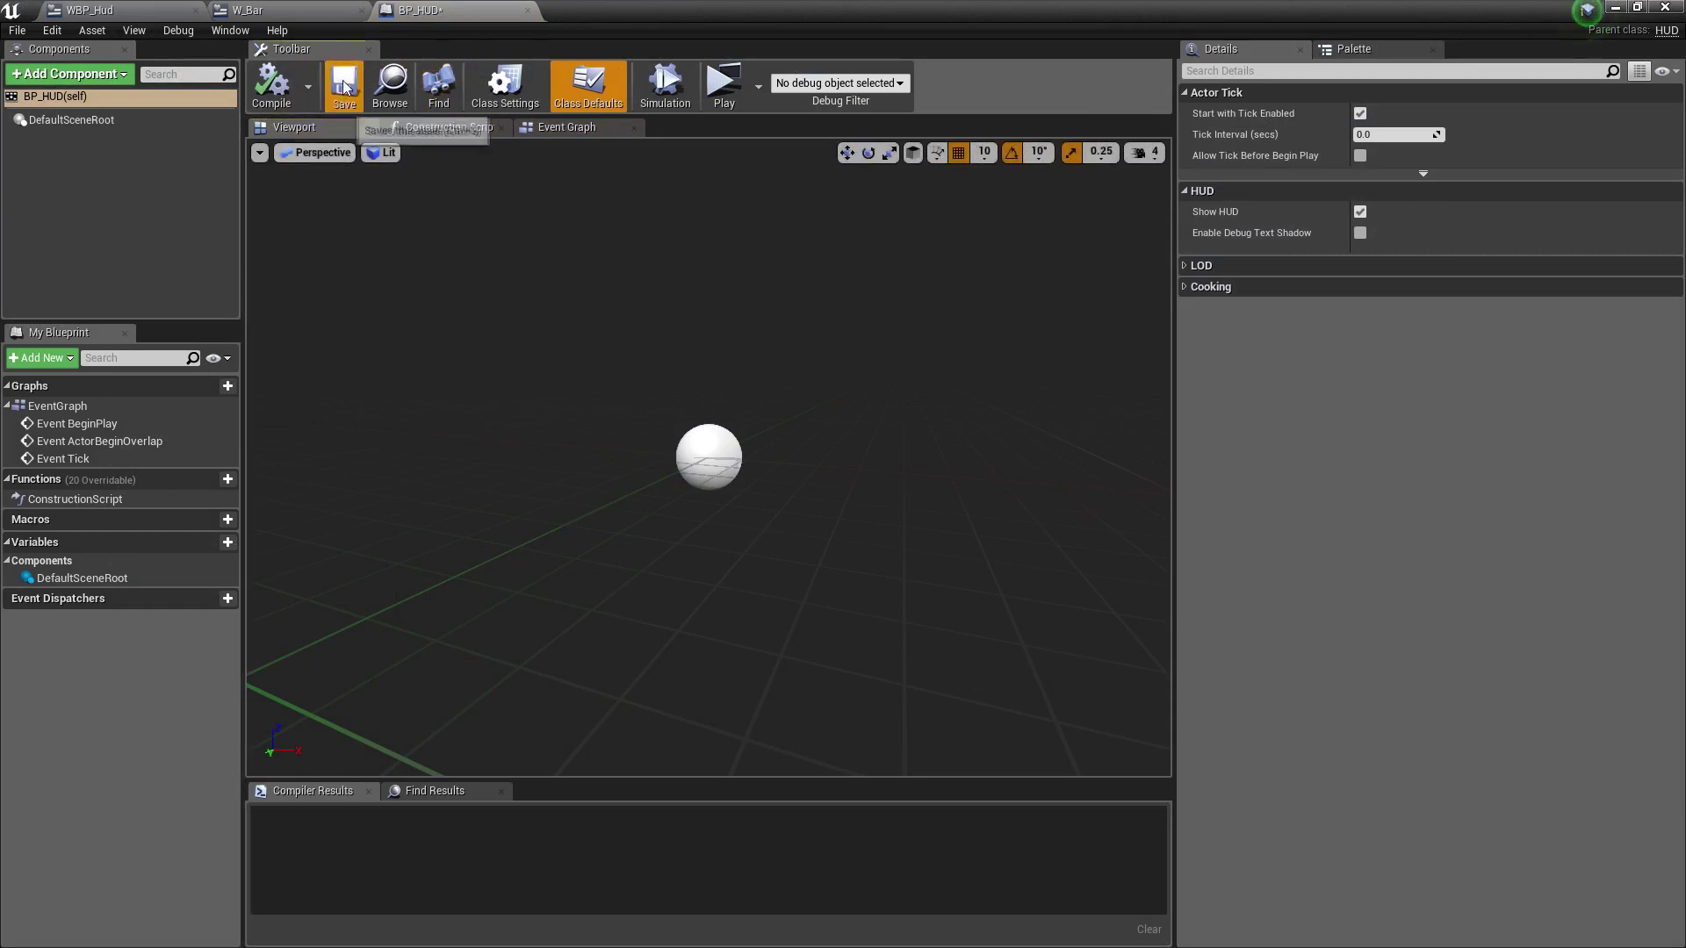
In BP_HUD's Event Graph, add a Create Widget node of class WBP_Hud after BeginPlay.
left_click(285, 94)
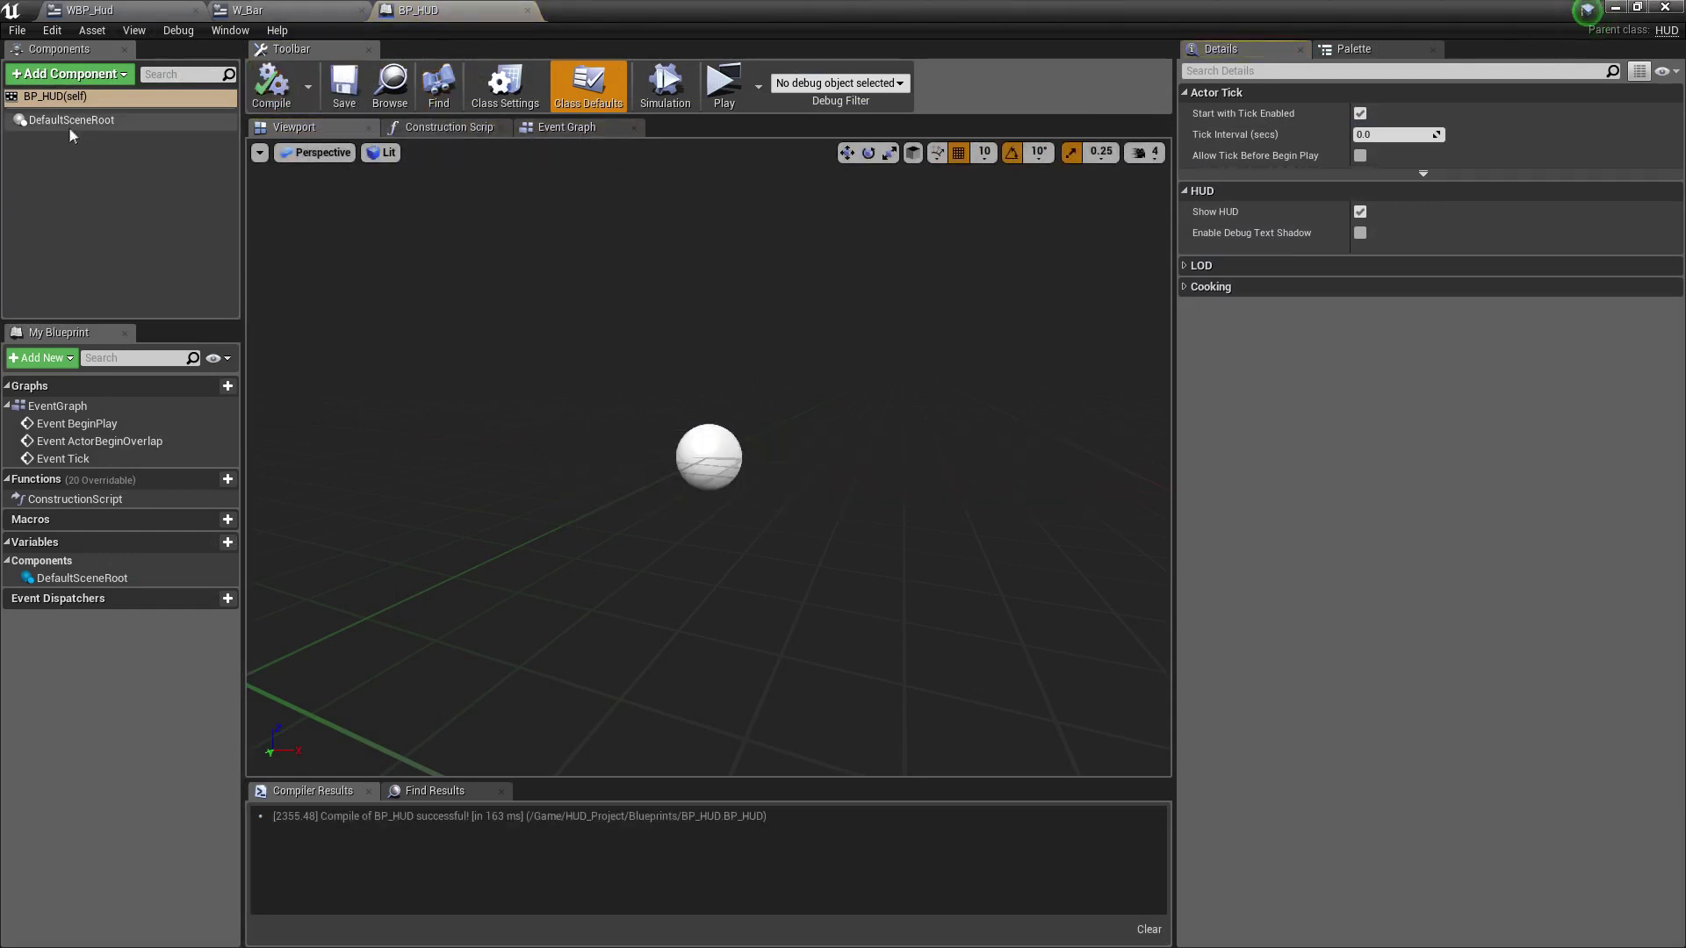
left_click(74, 125)
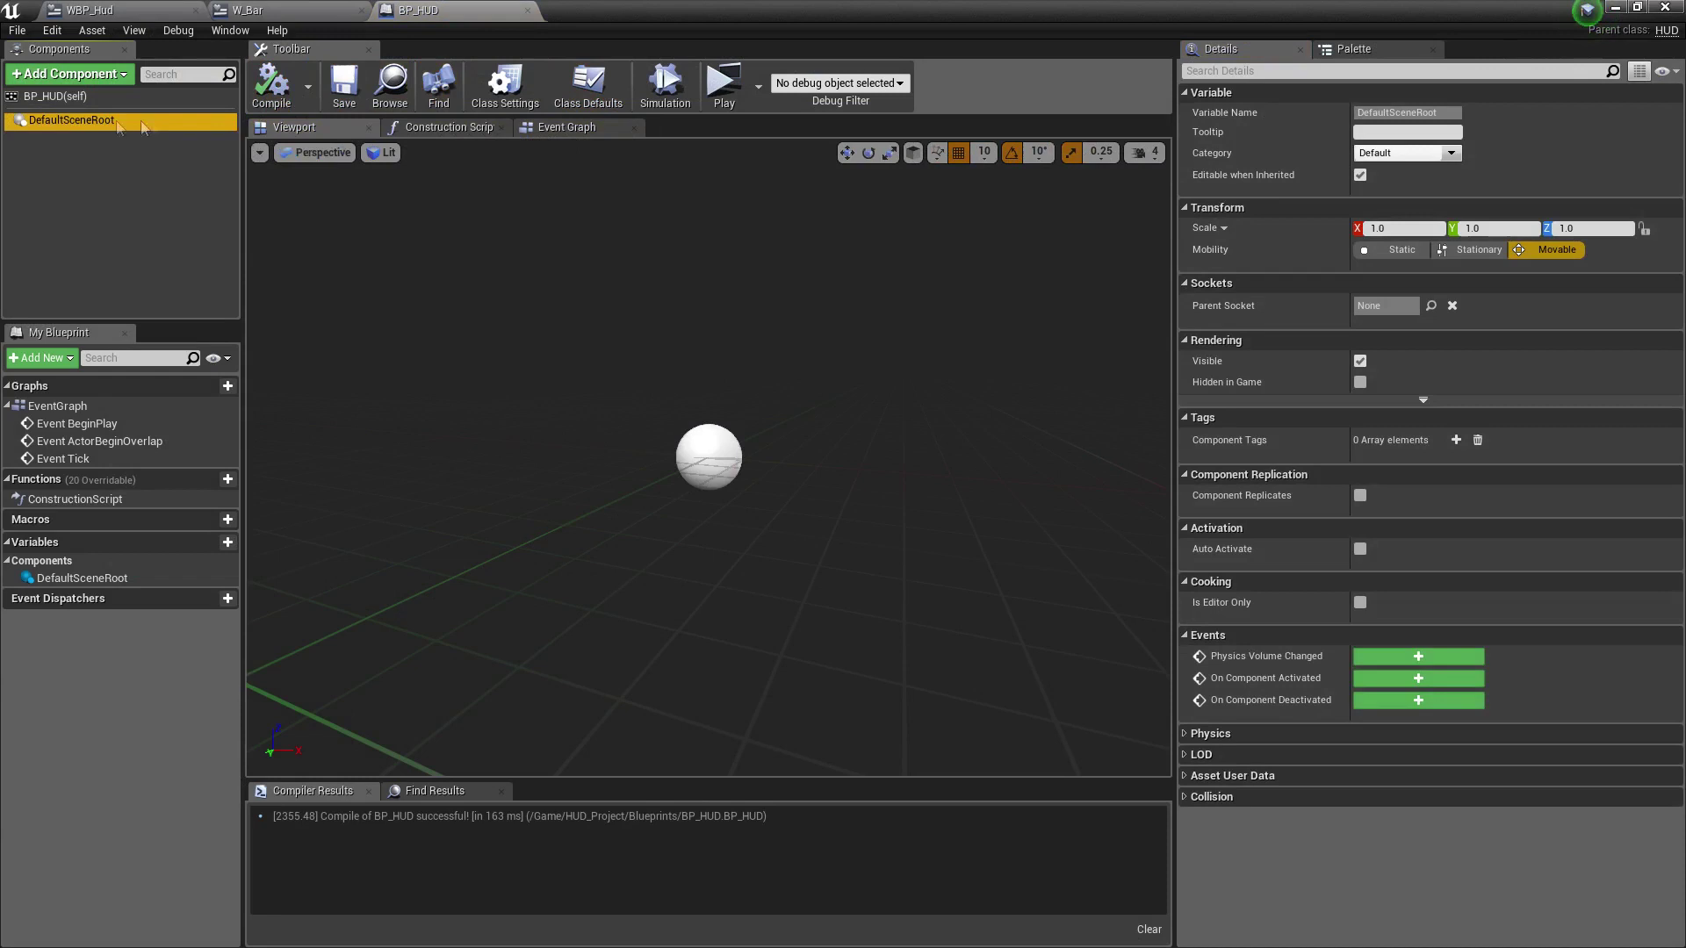
left_click(443, 127)
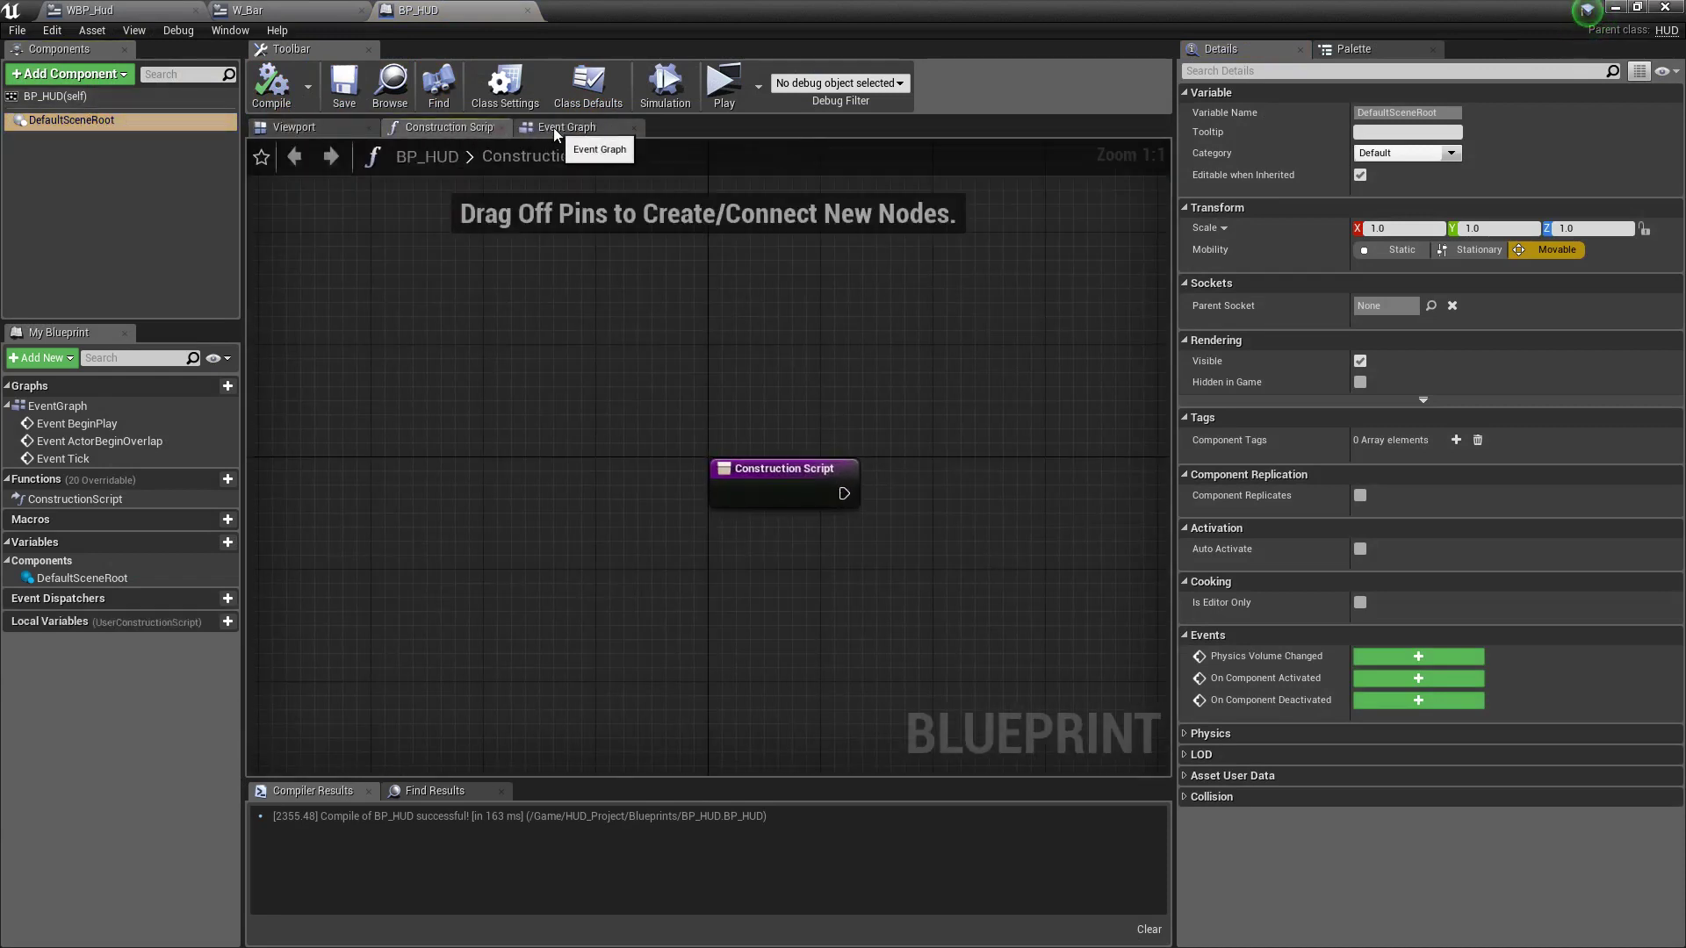
left_click(606, 130)
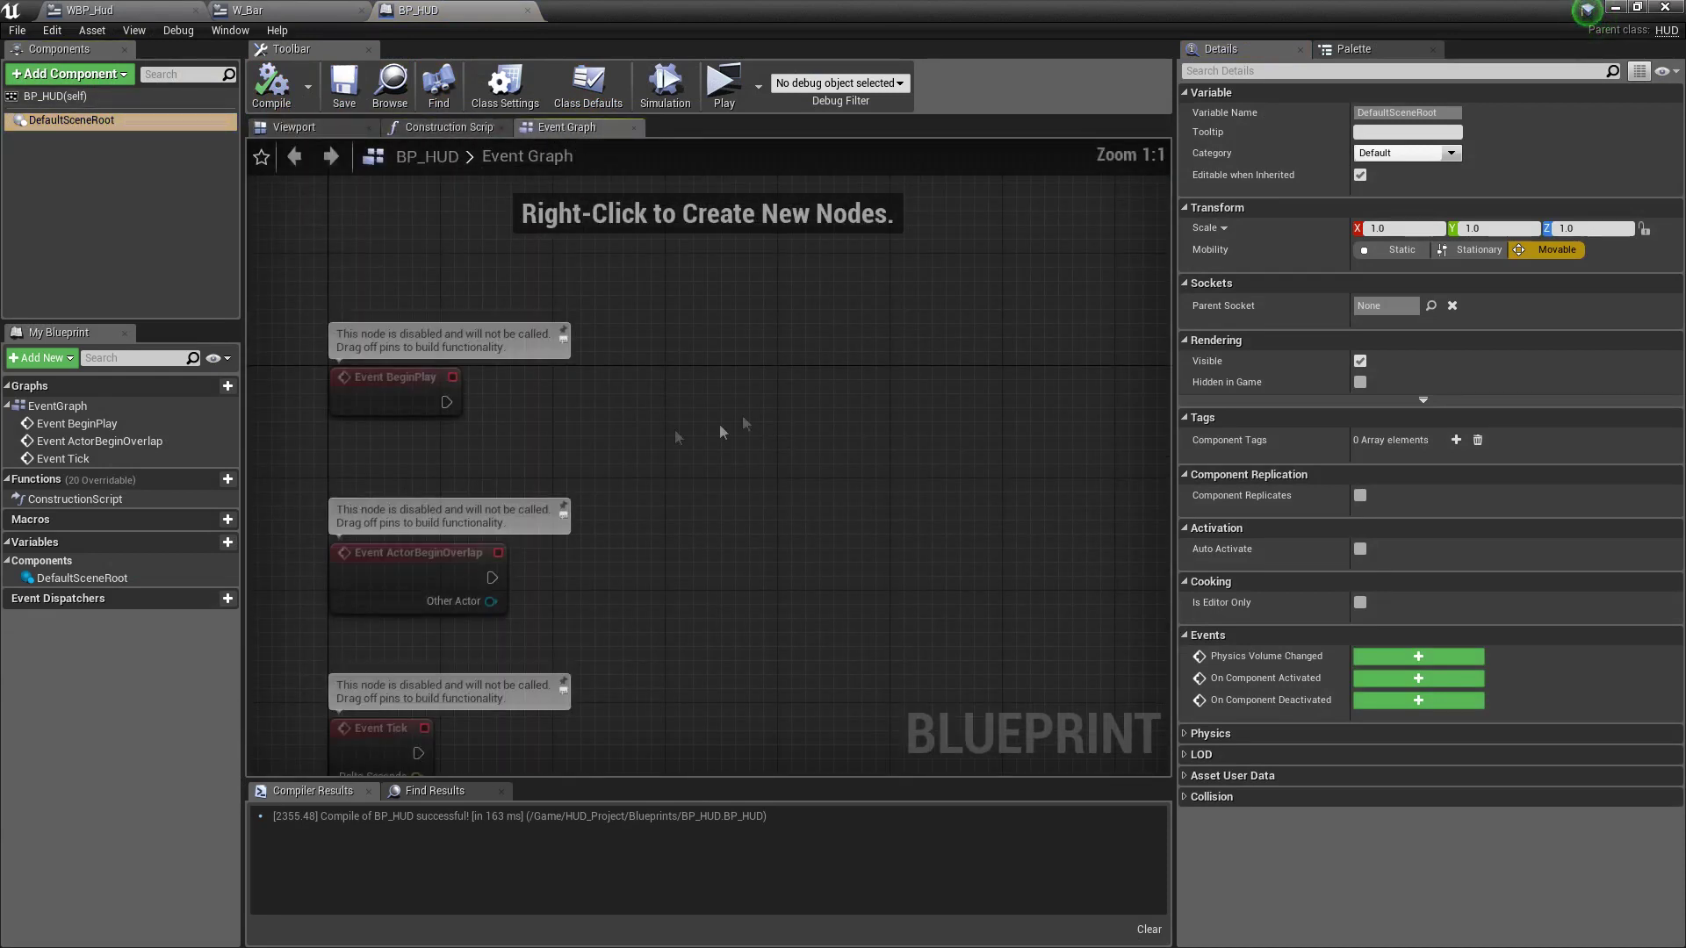
left_click_drag(443, 402, 656, 424)
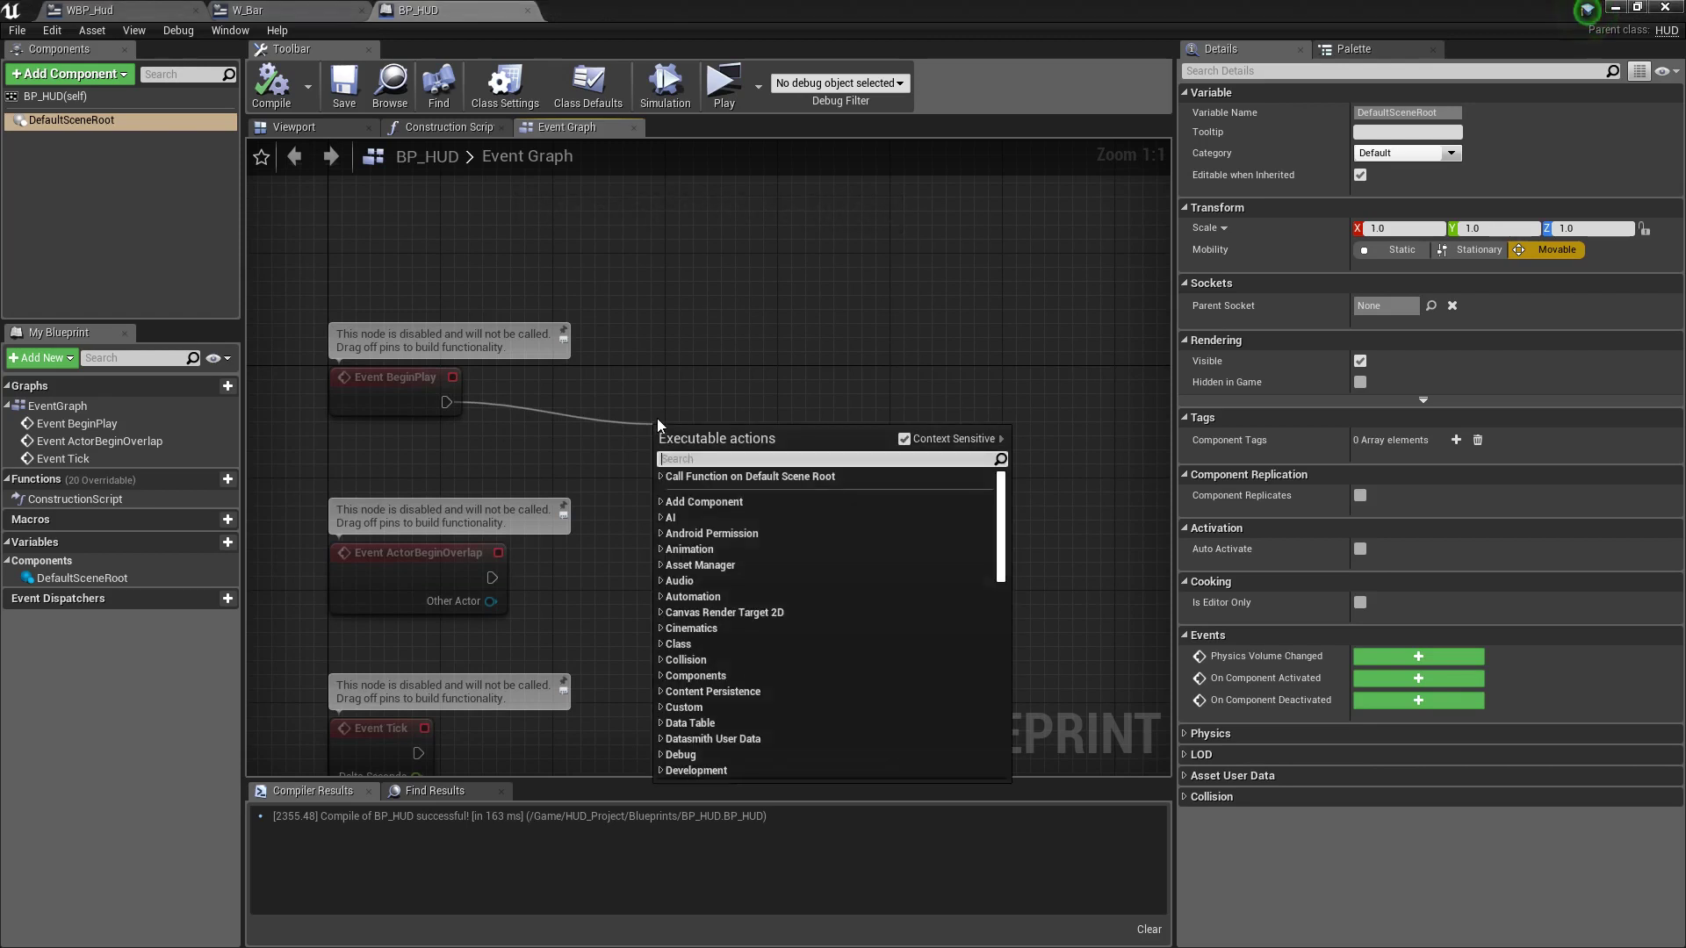
type("cret")
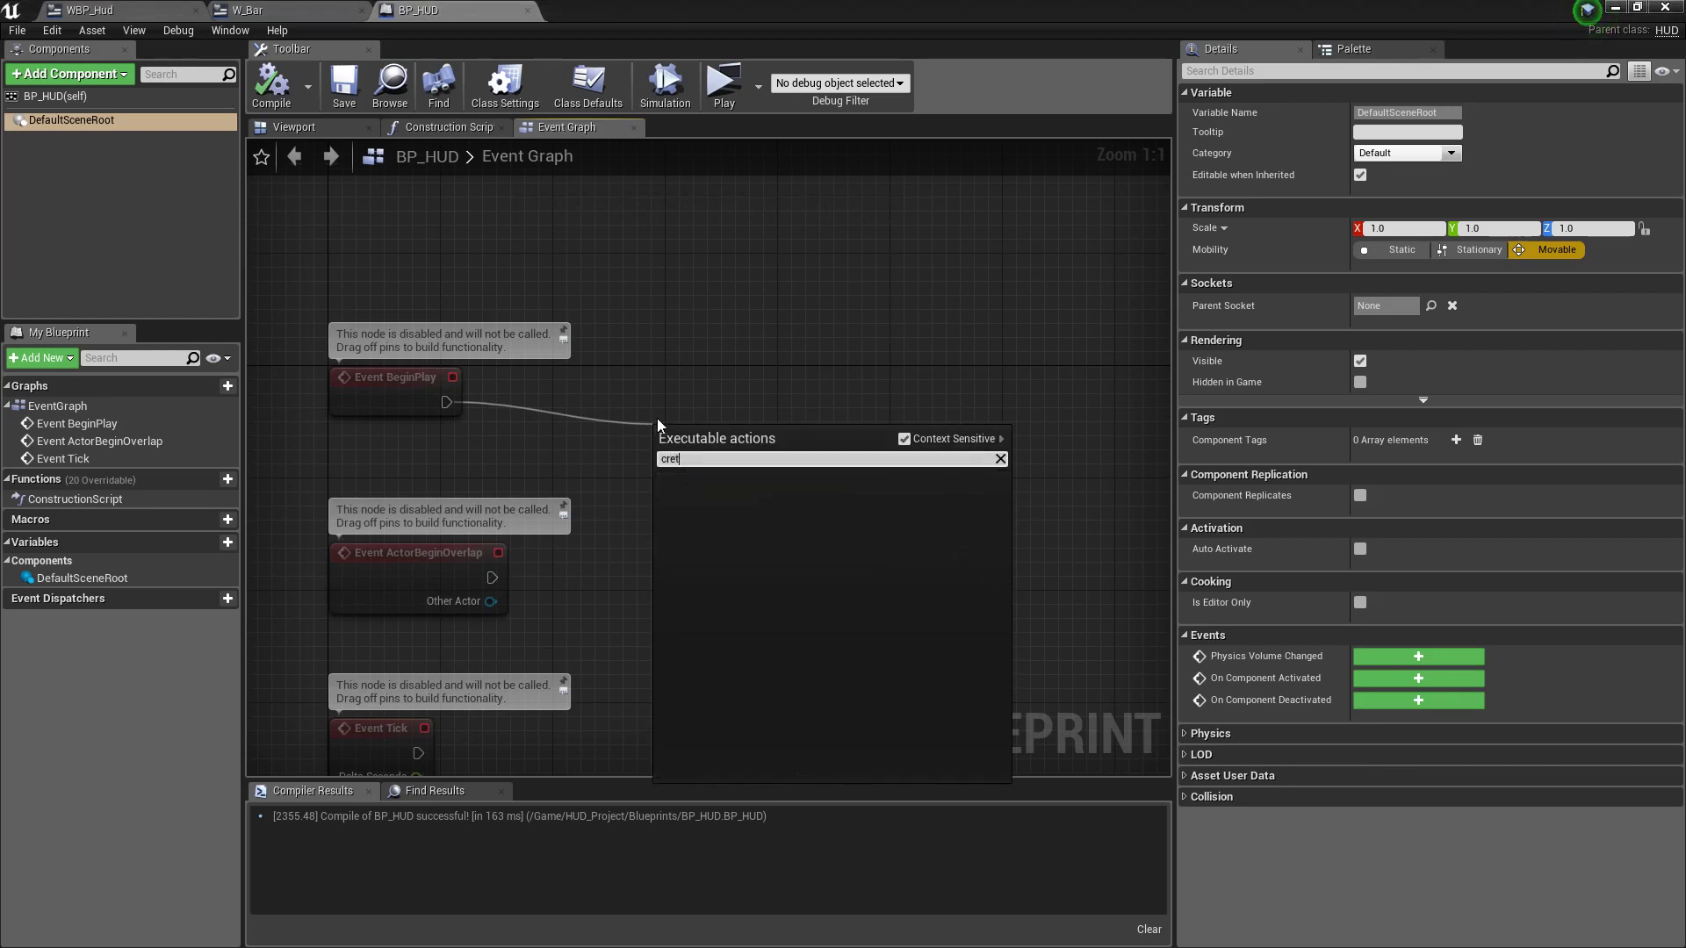
type("ate")
key("Down")
key("Down")
key("Return")
mouse_move(762, 437)
left_mouse_down()
mouse_move(734, 355)
mouse_move(742, 379)
left_mouse_up()
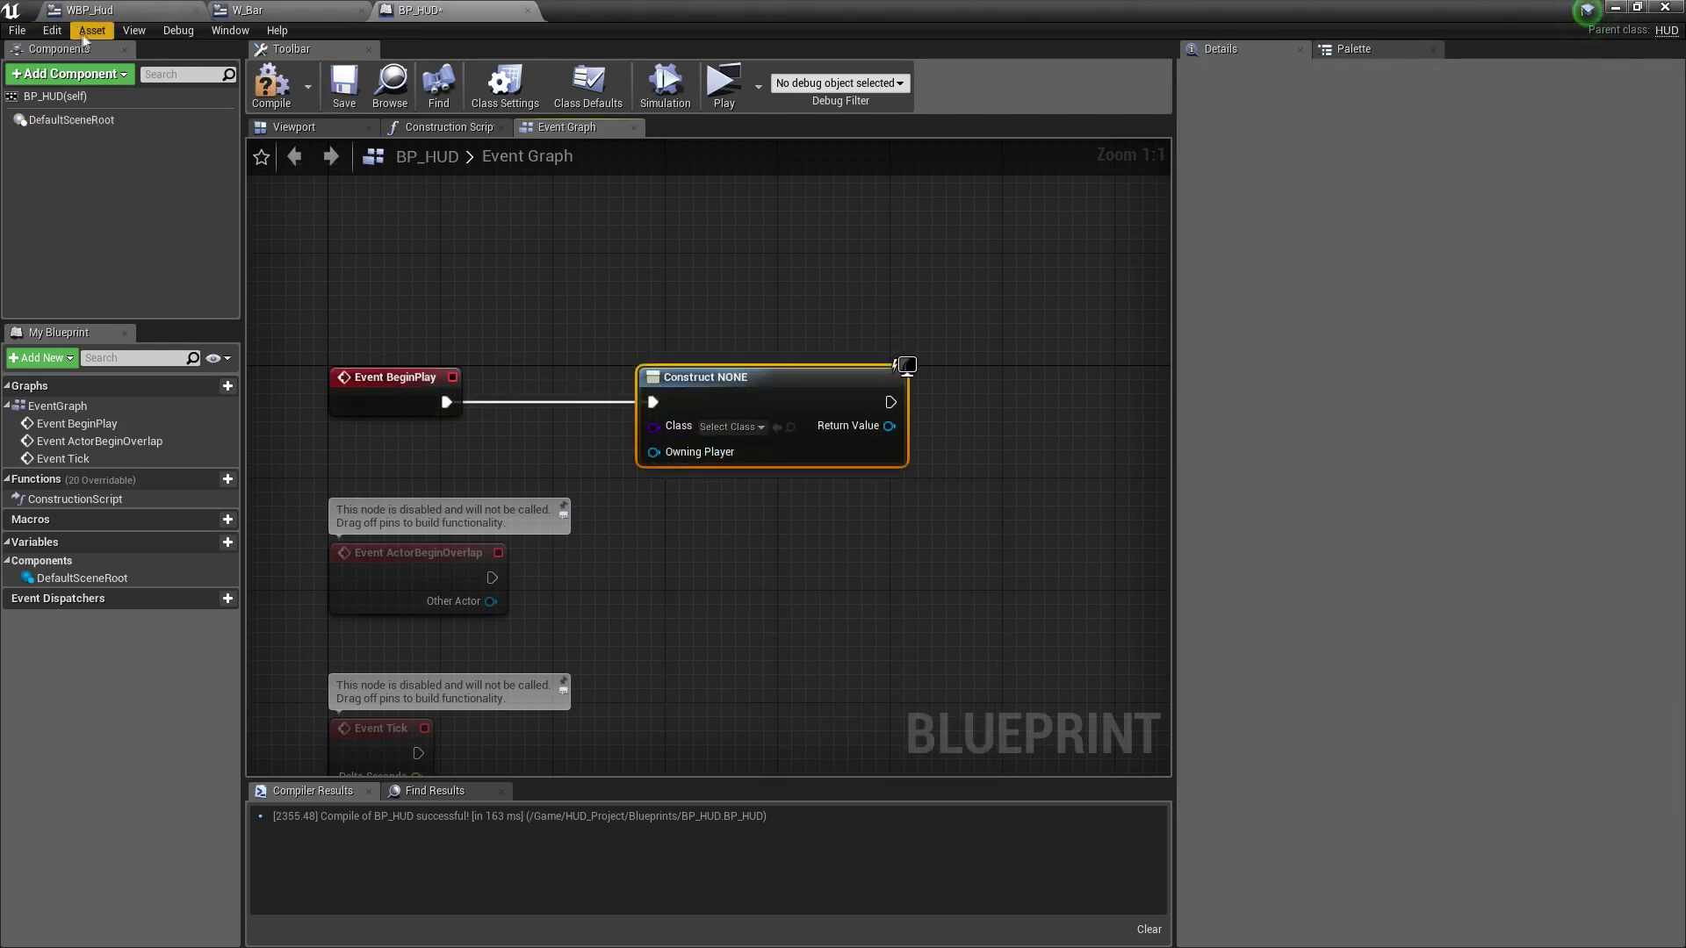
left_click(731, 427)
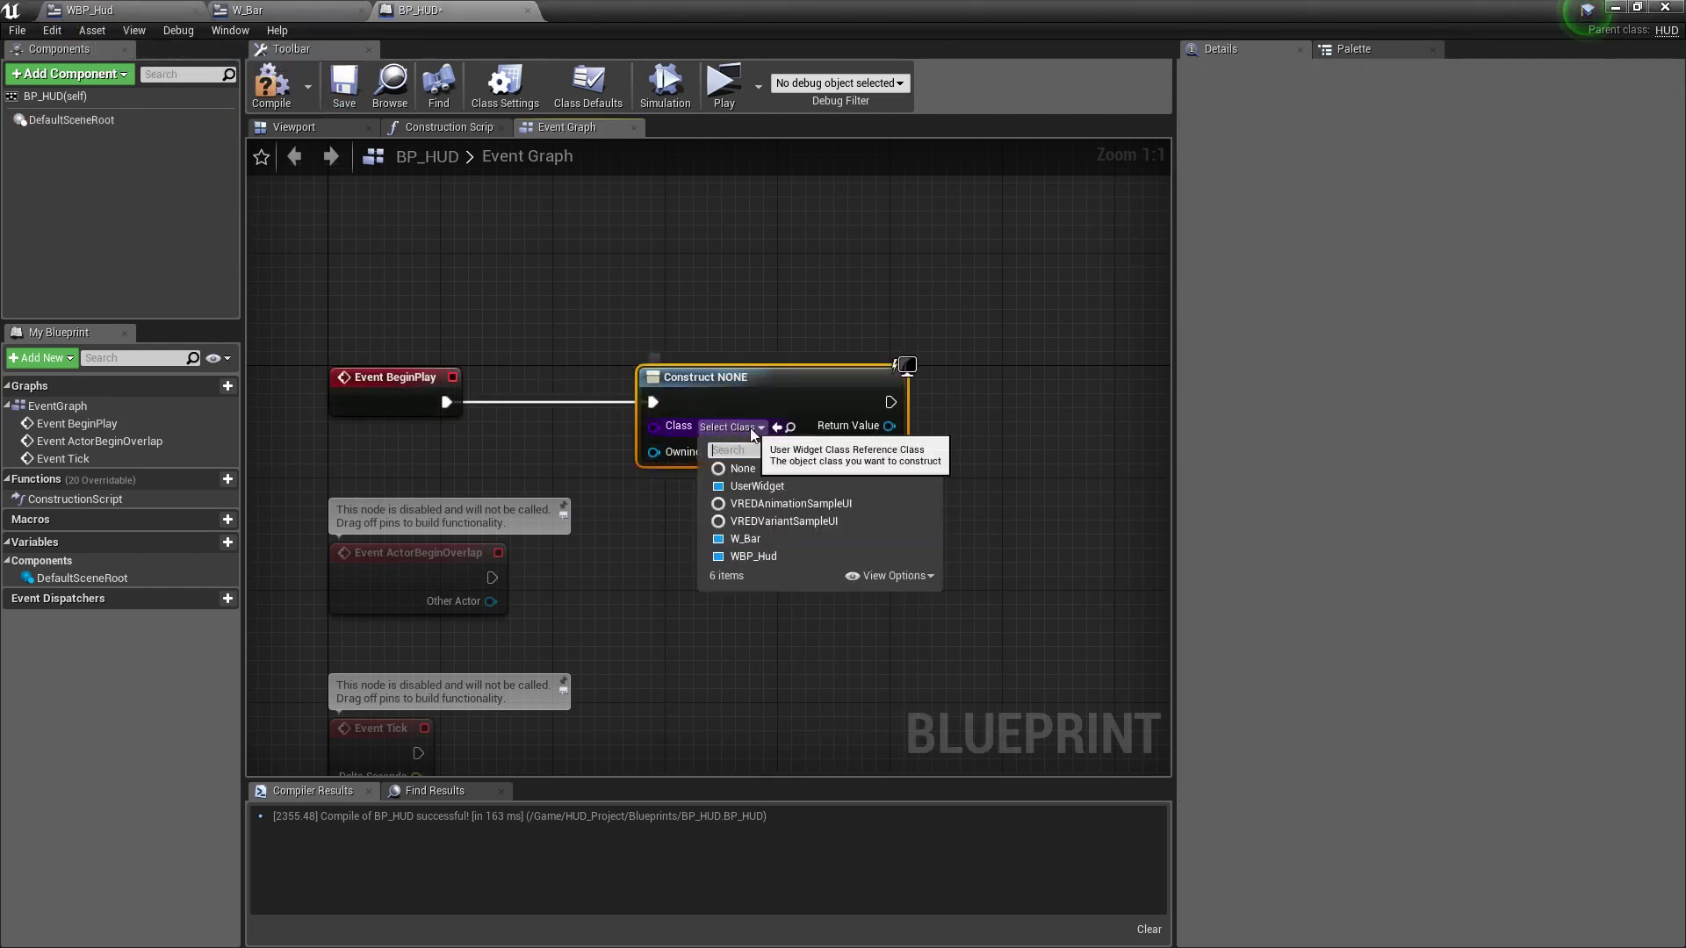
left_click(753, 556)
right_click_drag(899, 559, 732, 506)
Connect an Add to Viewport node, compile BP_HUD, and play to test the HUD.
left_click_drag(593, 433, 709, 434)
type("add vi")
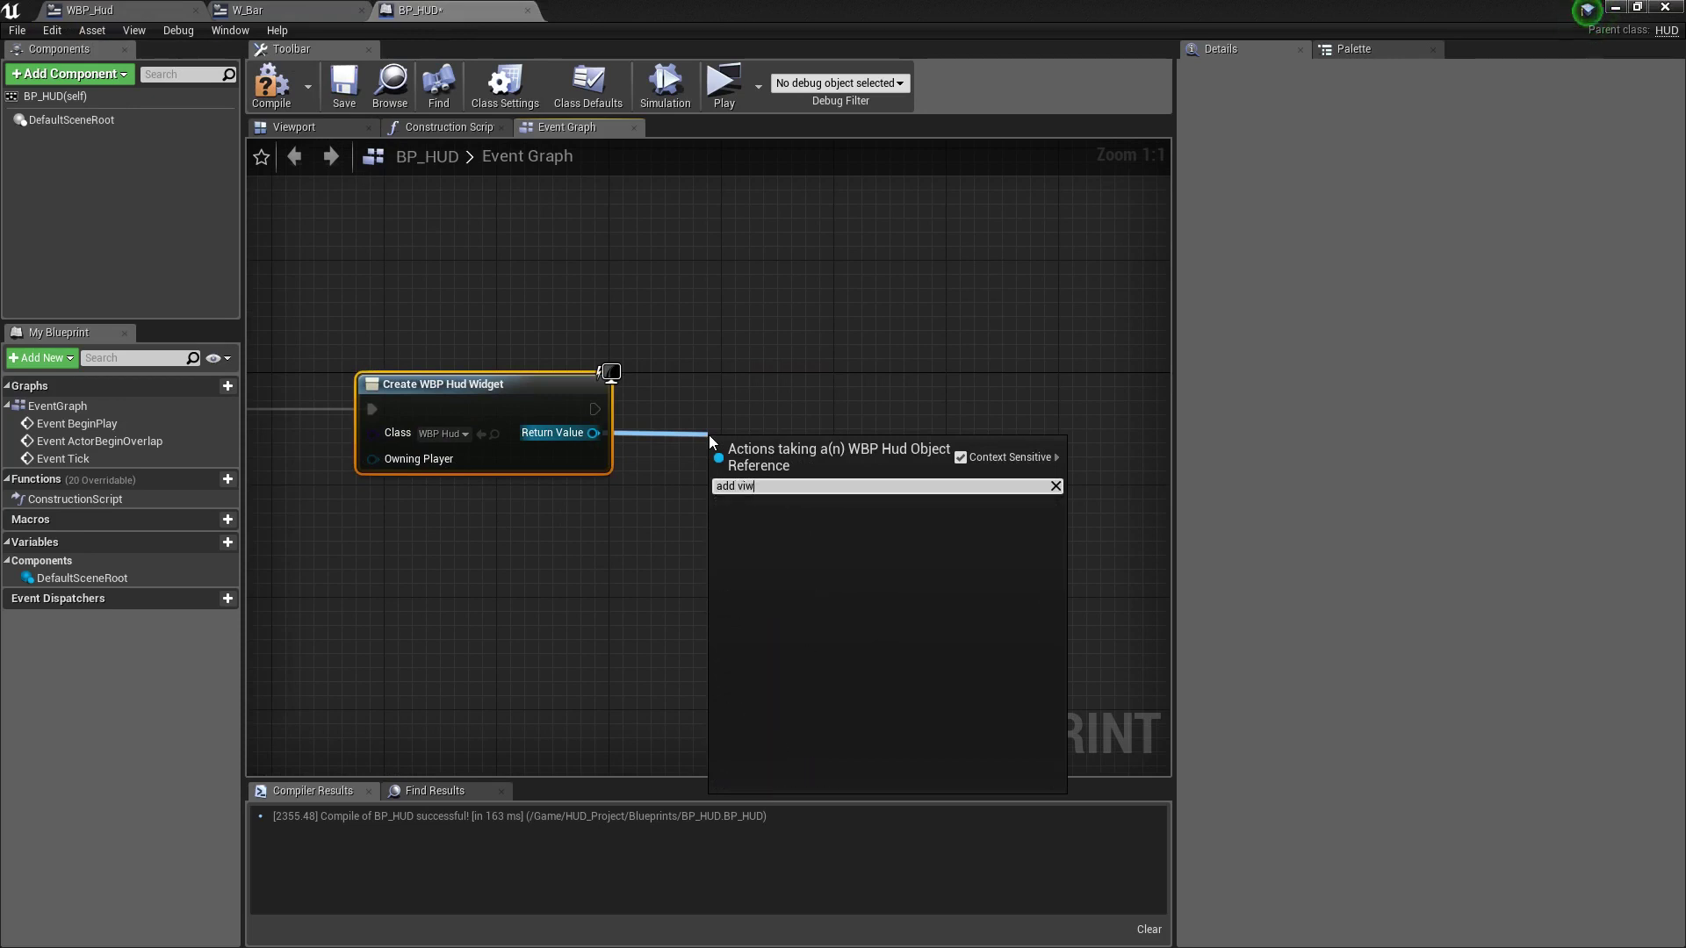
key("Return")
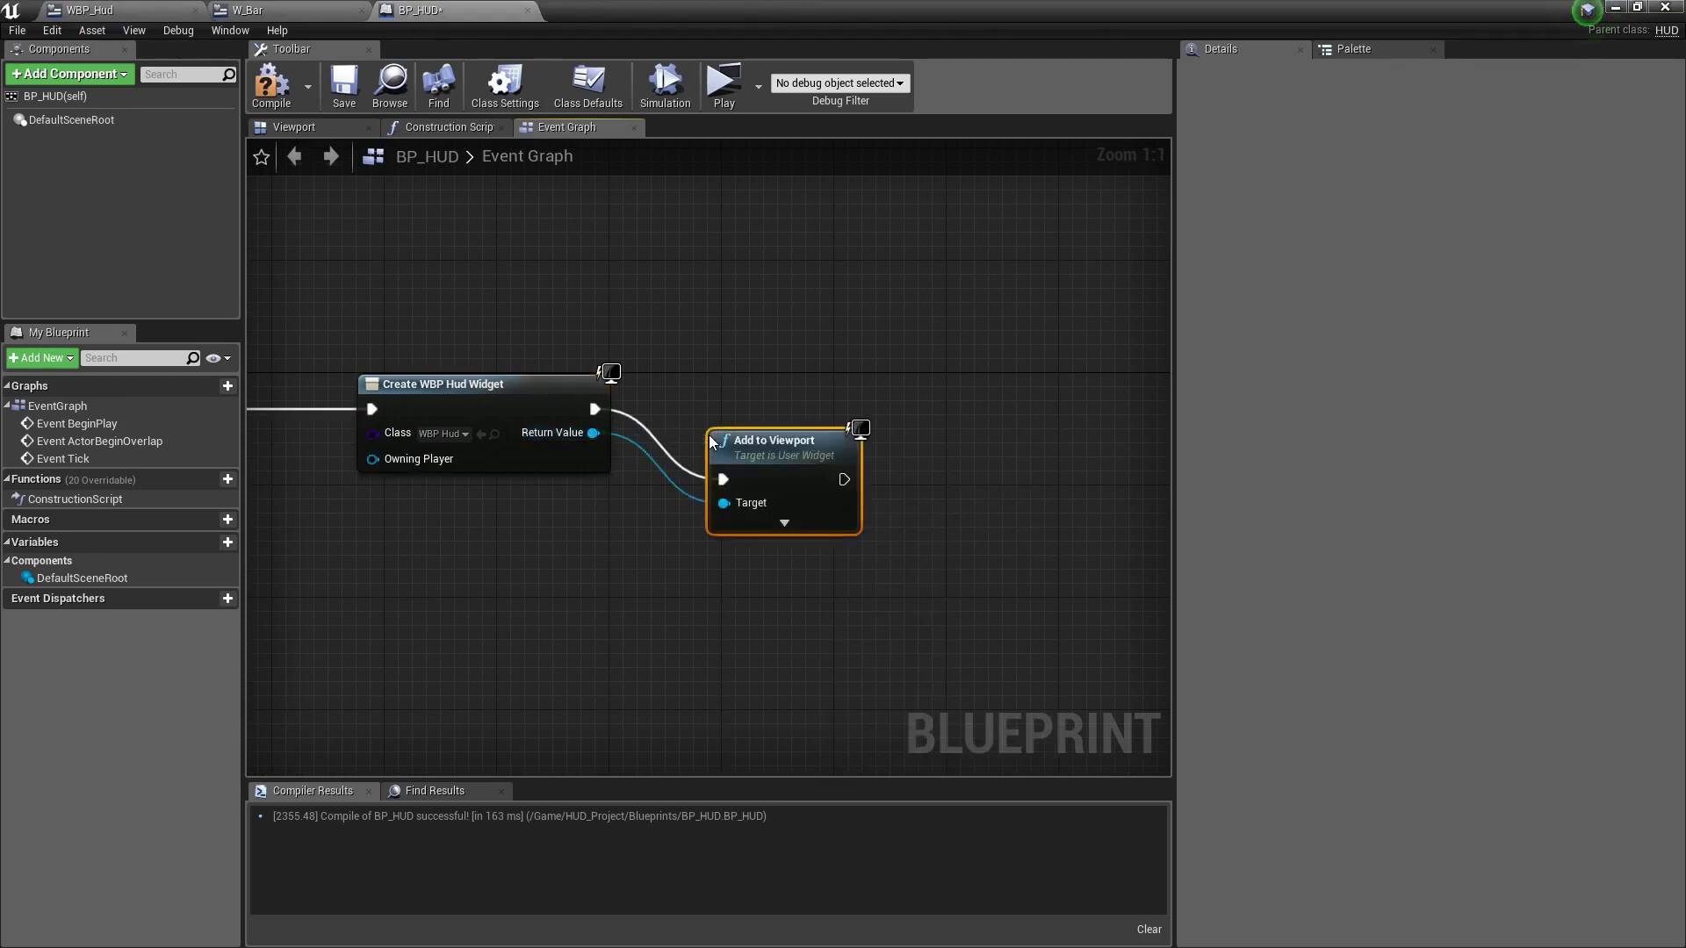
left_click_drag(784, 454, 784, 389)
left_click(272, 83)
left_click(723, 84)
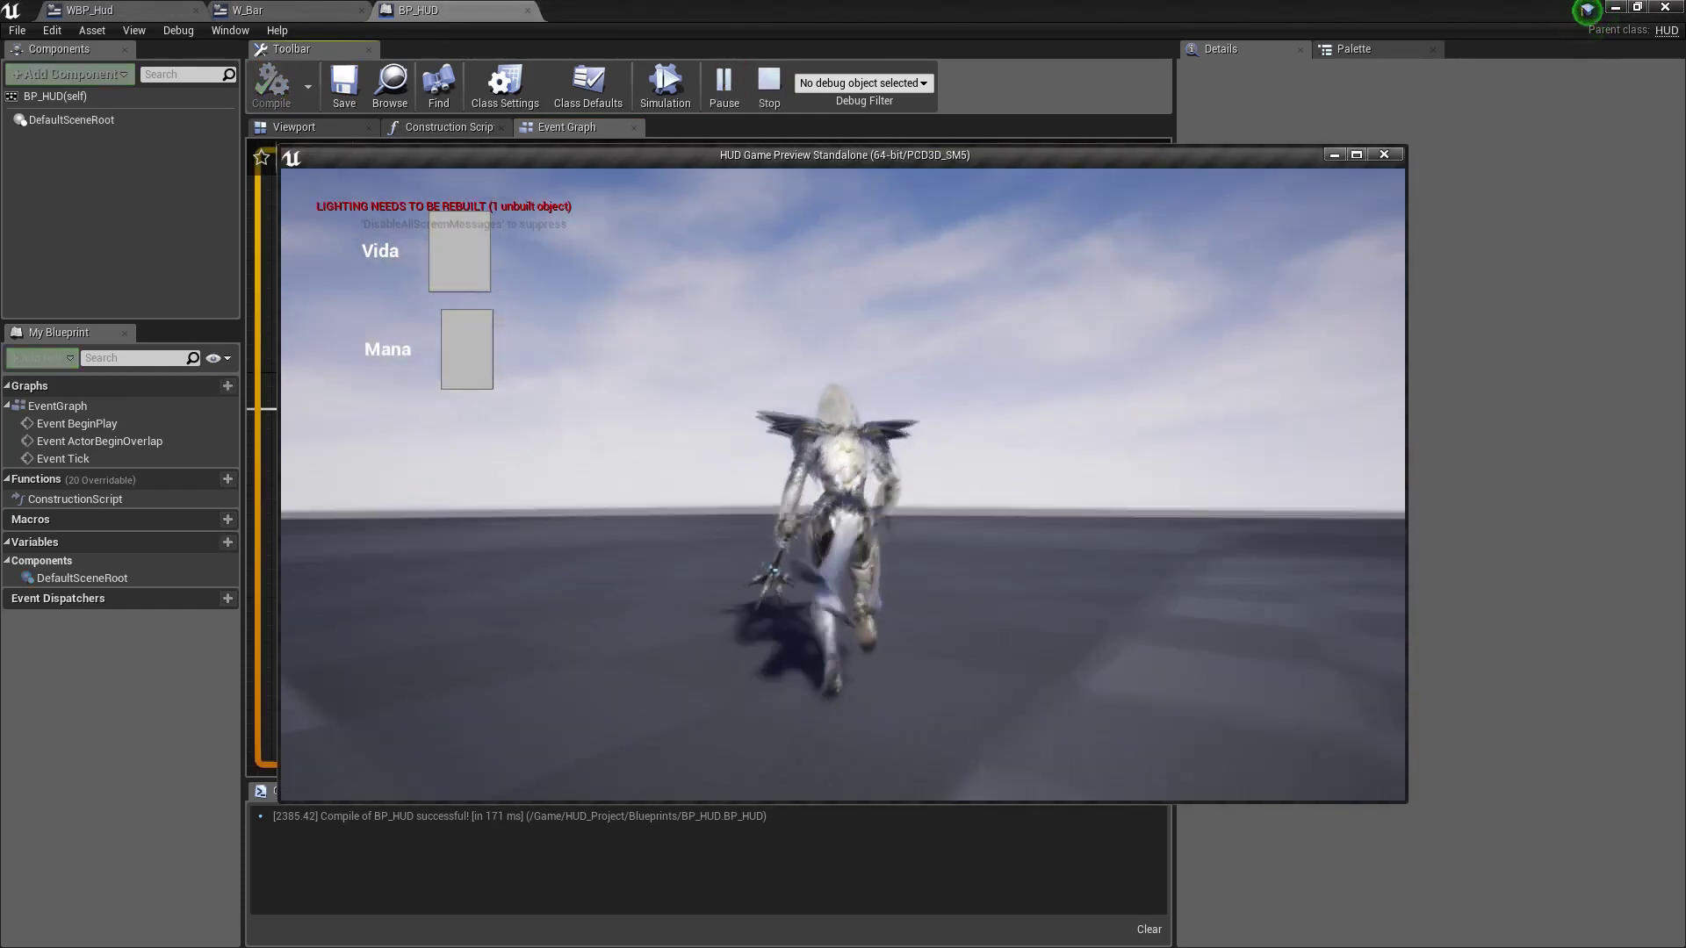
Run the character around with WASD, exit the preview, and return to W_Bar's graph.
key("d")
key("w")
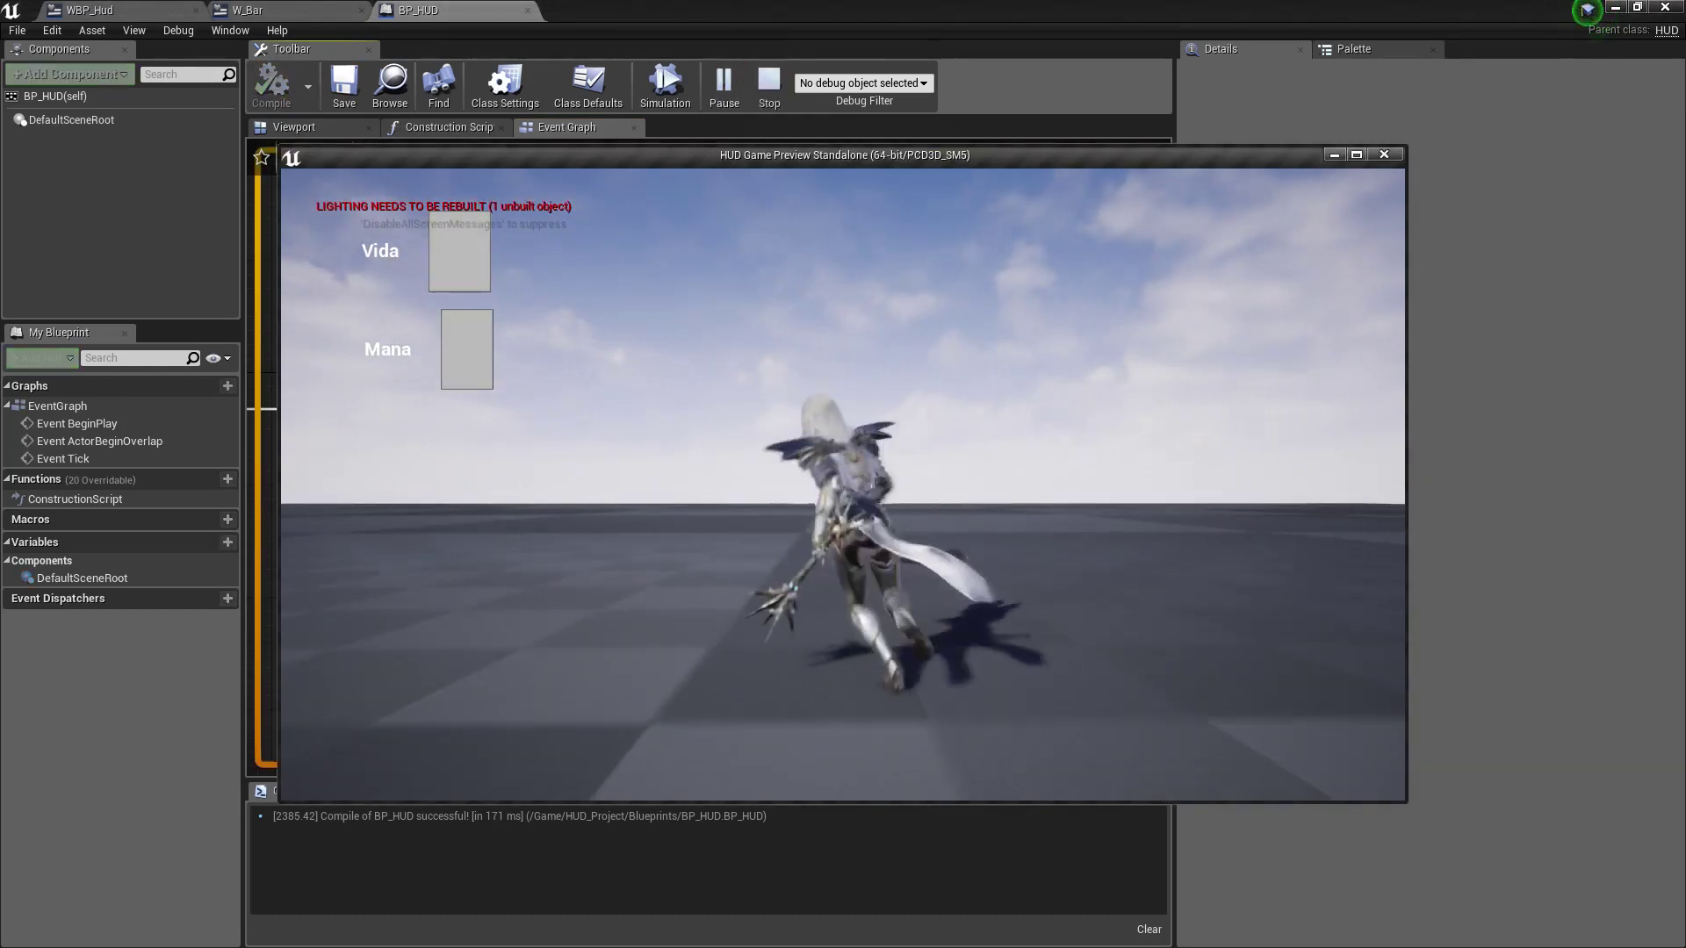
key("a")
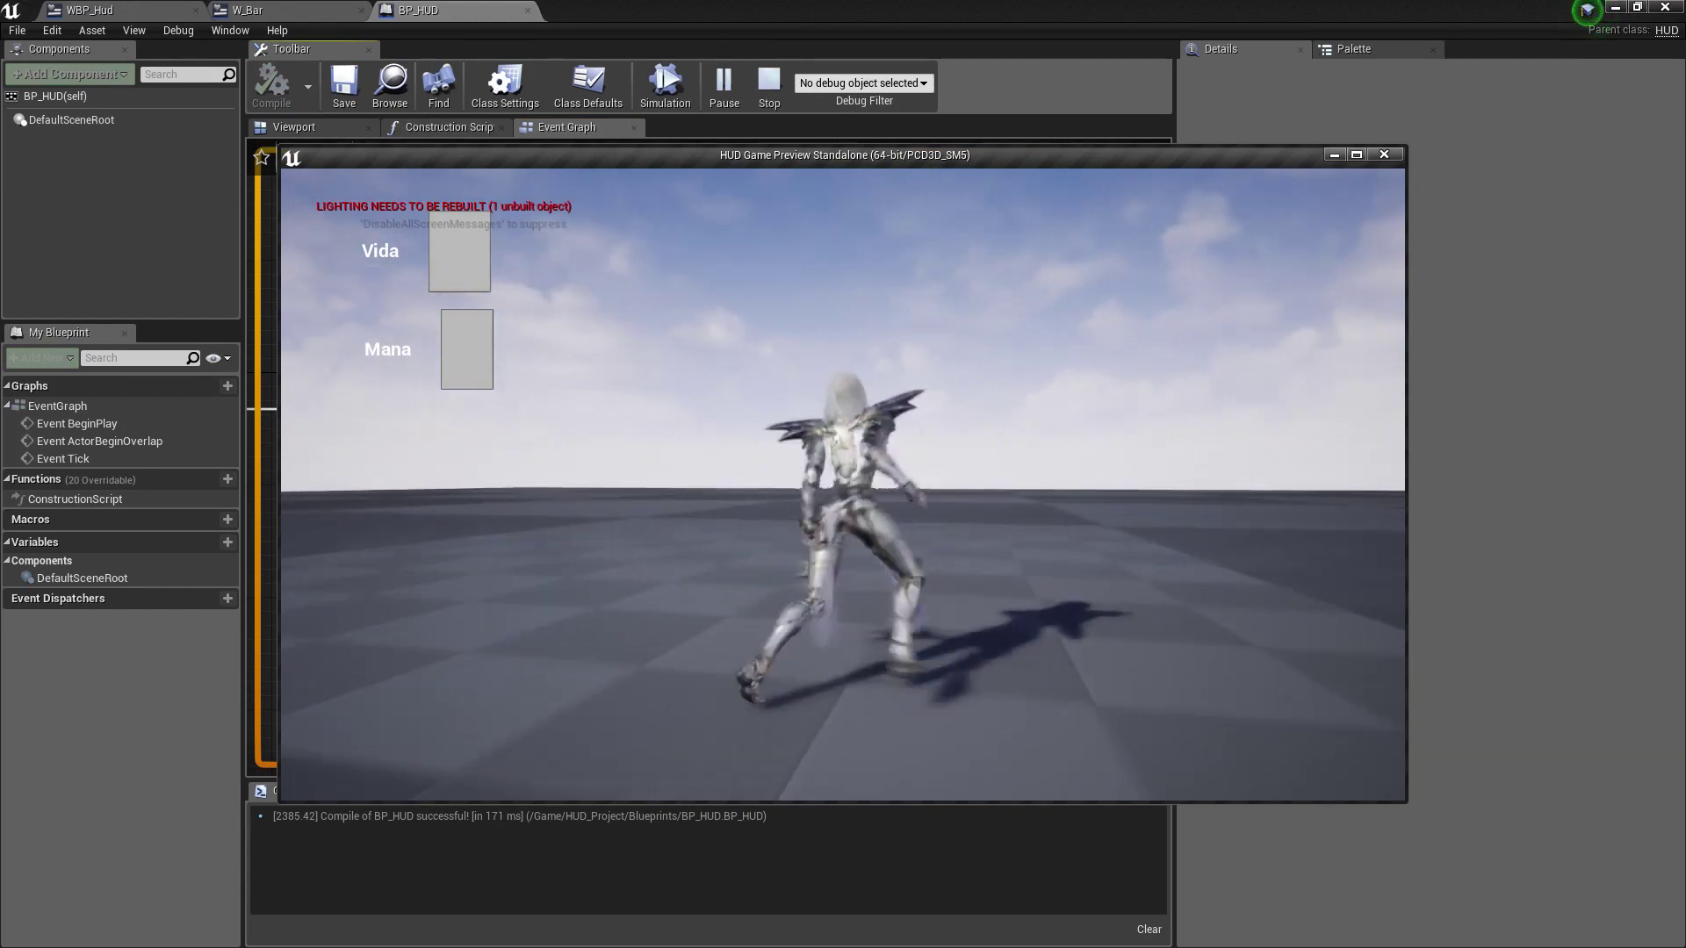
key("s")
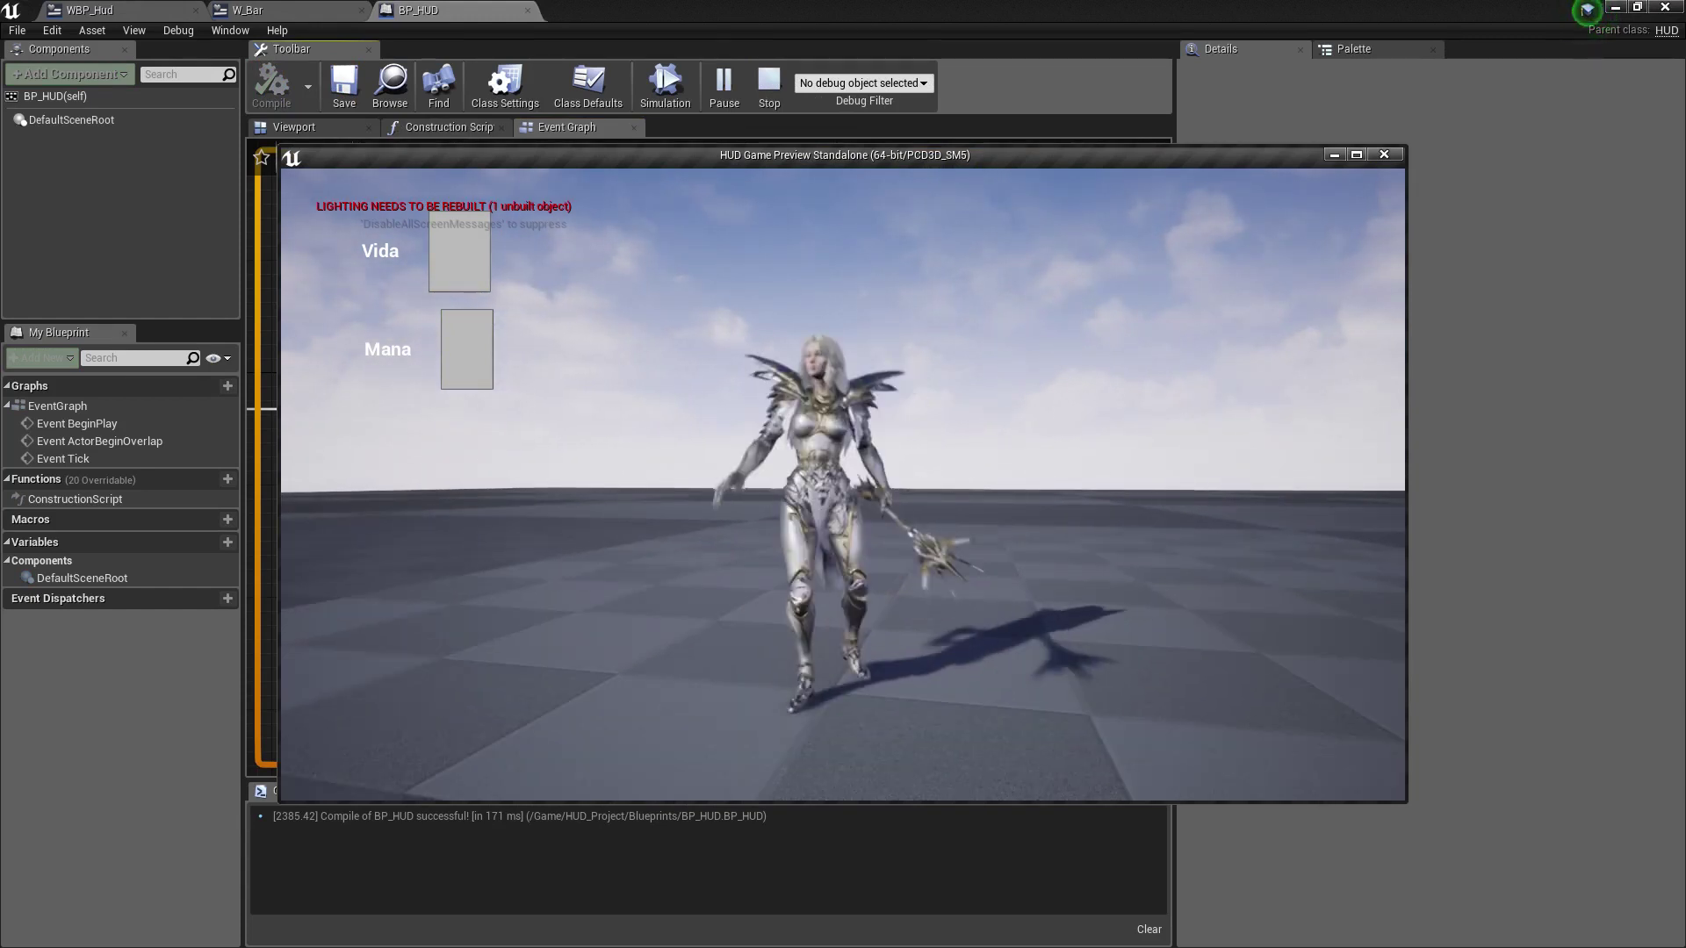
key("a")
key("a")
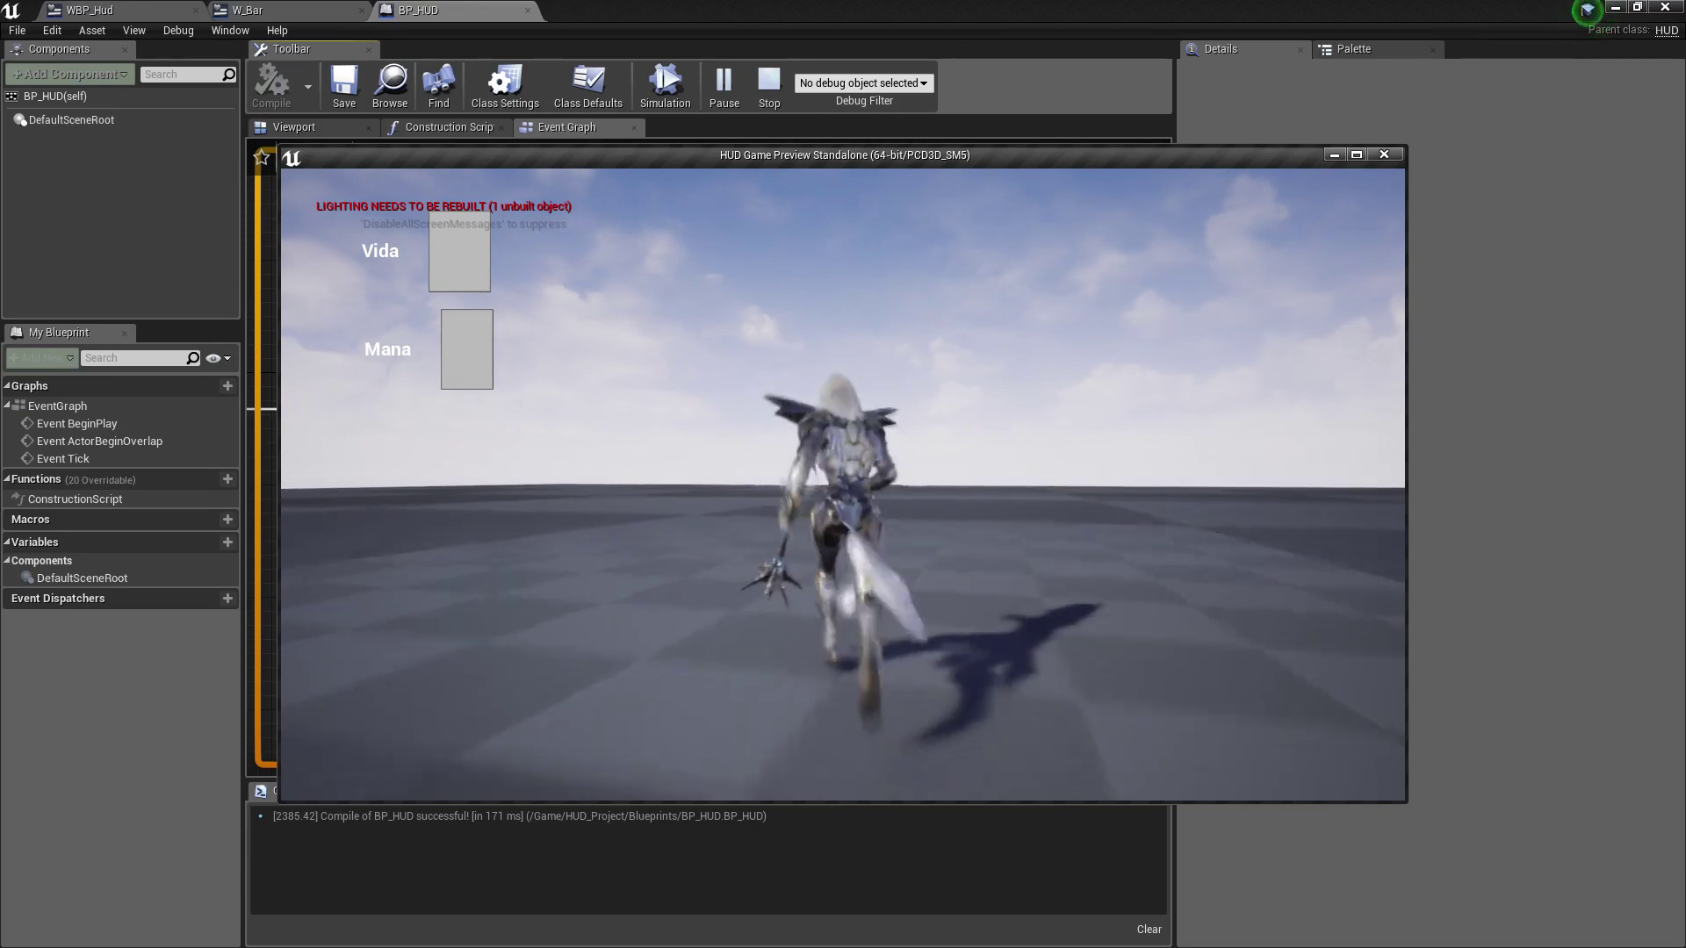
key("Escape")
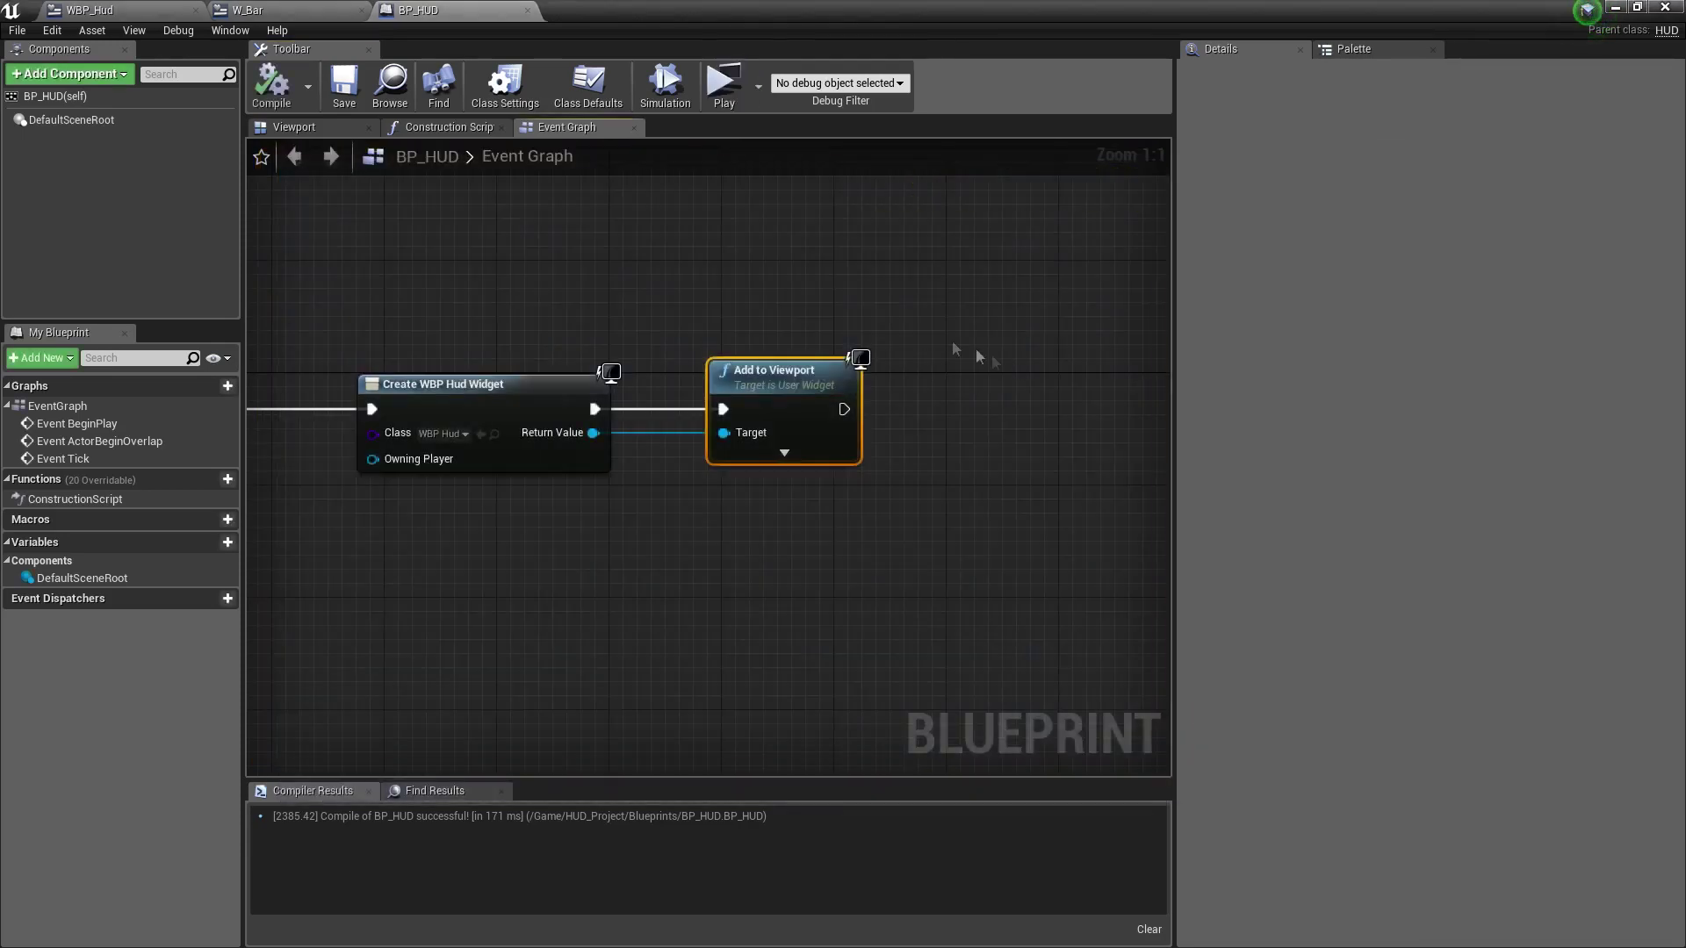
left_click(289, 10)
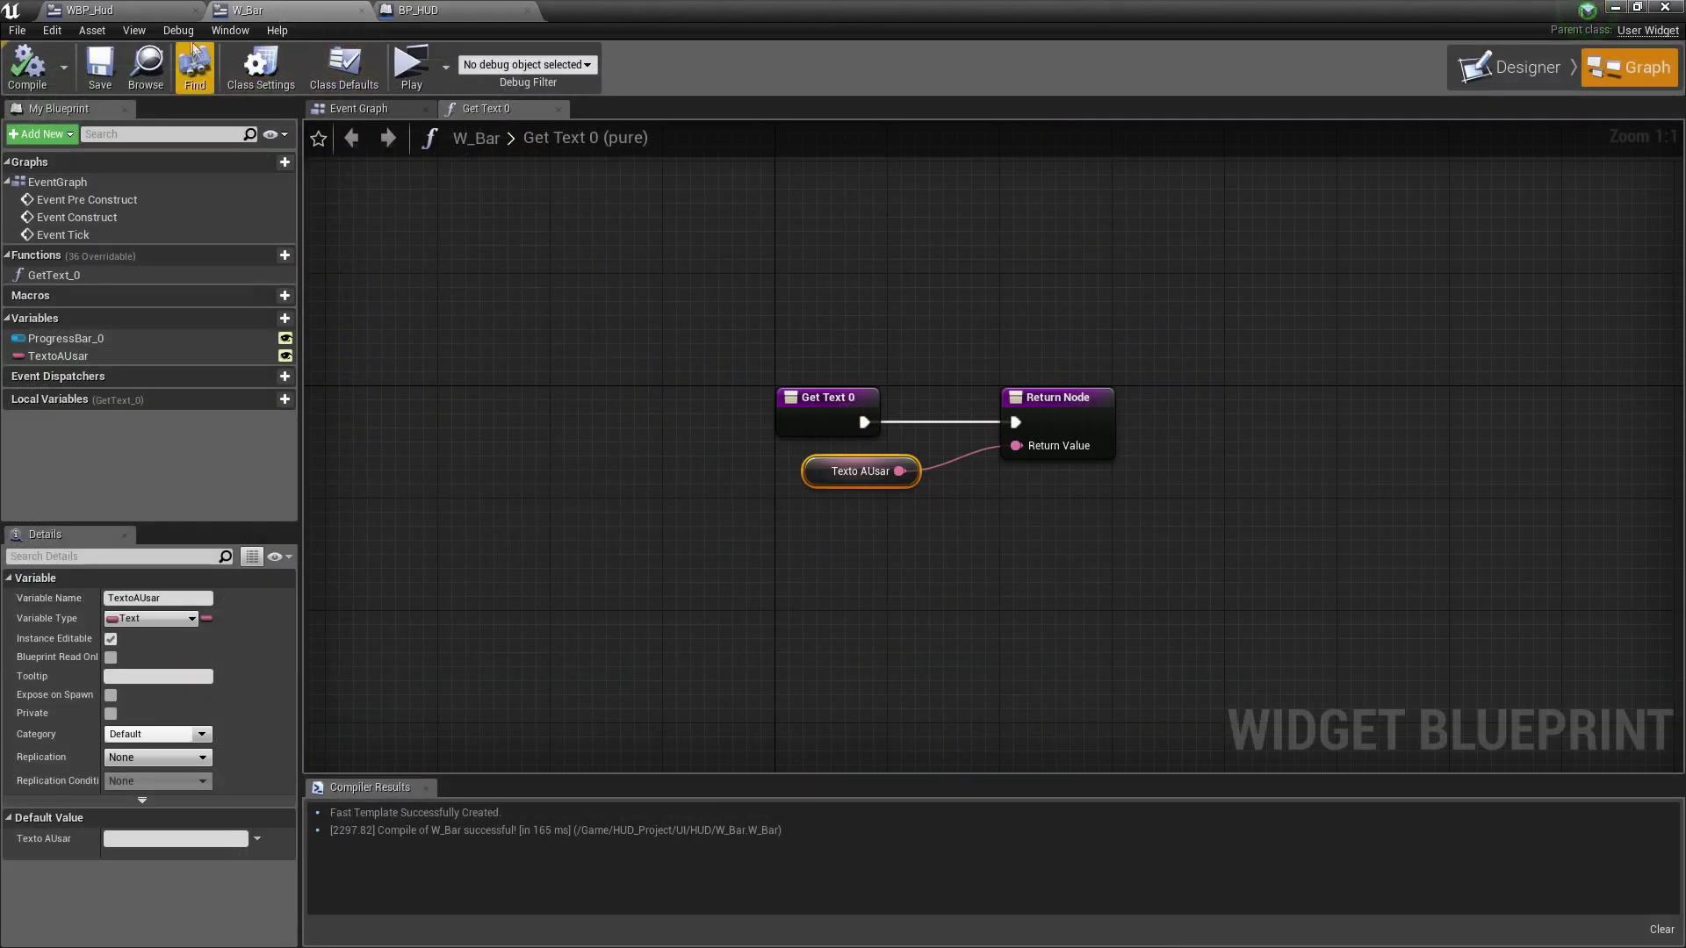
Widen the Vida bar widget on the WBP_Hud canvas.
left_click(161, 9)
left_click(593, 293)
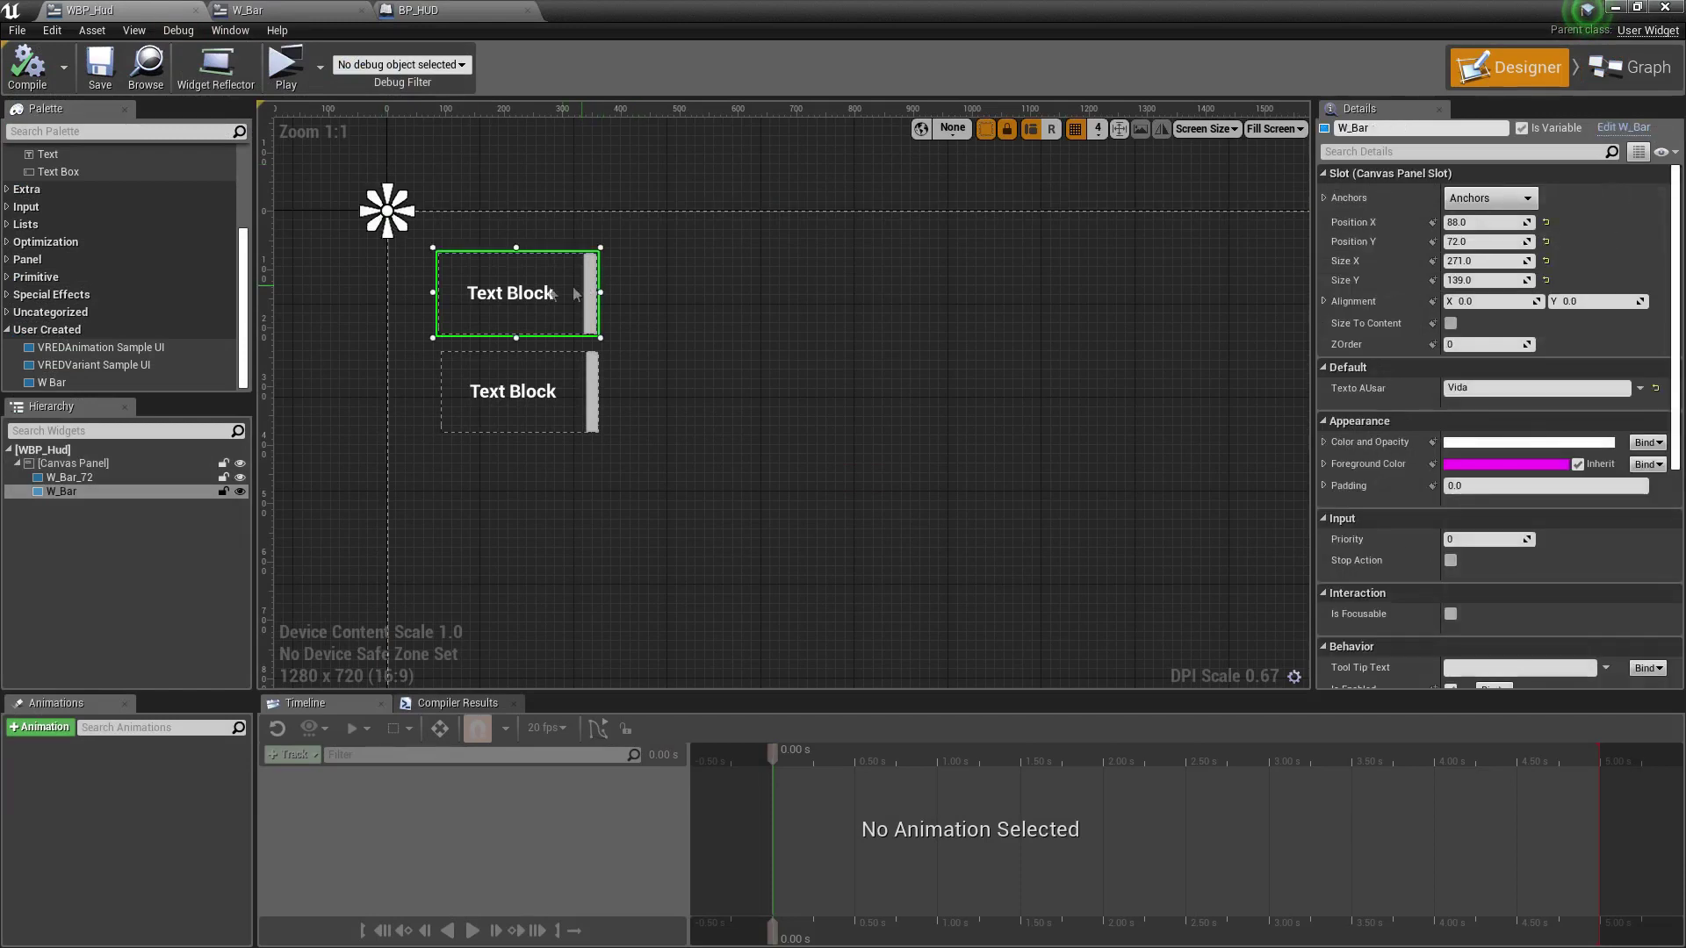
left_click_drag(603, 291, 681, 294)
left_click(681, 461)
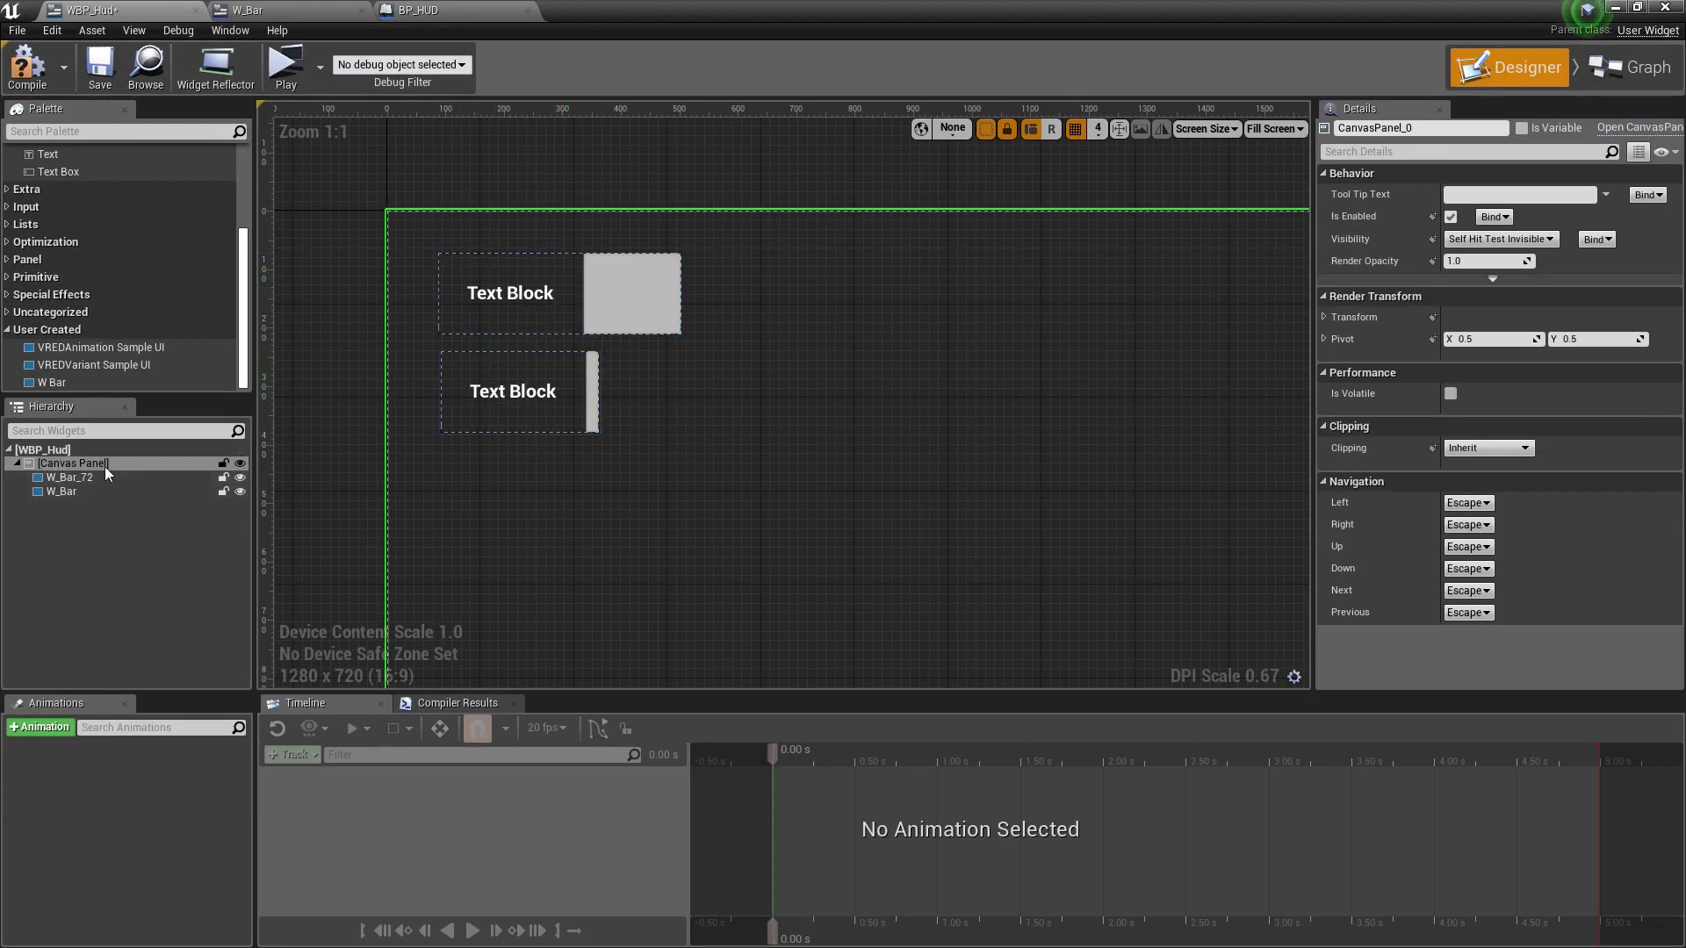
Add a Vertical Box to the HUD canvas and nest the Vida and Mana bars inside it.
scroll(87, 346, "up", 5)
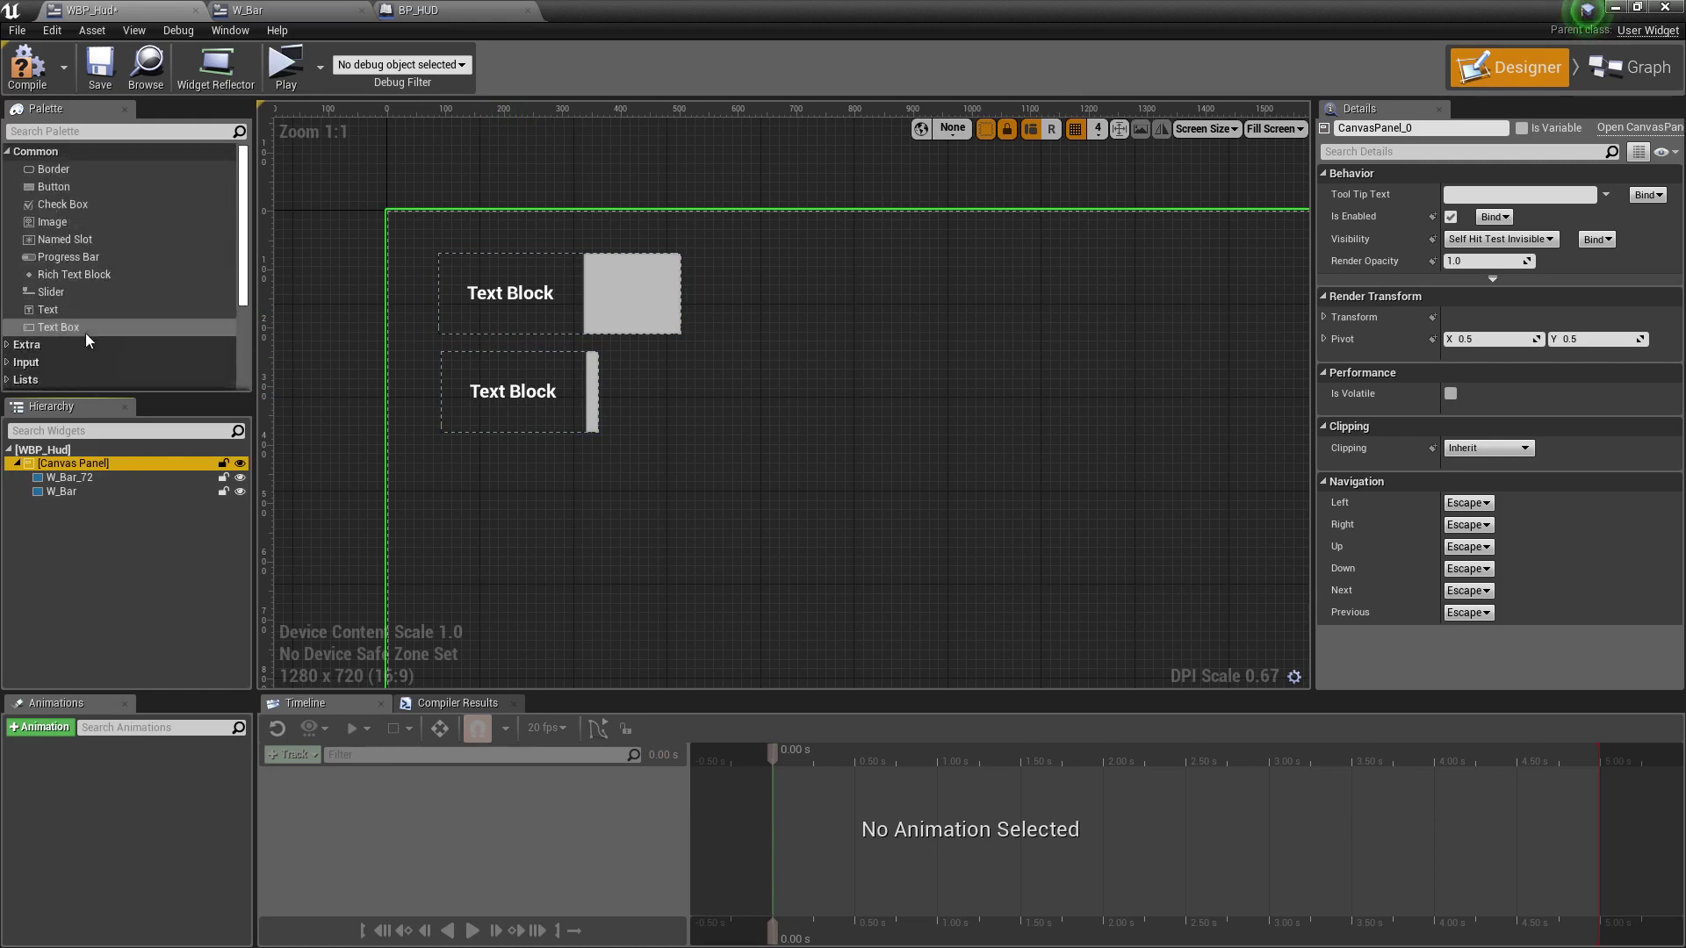
scroll(68, 323, "down", 3)
left_click(68, 302)
scroll(75, 335, "down", 3)
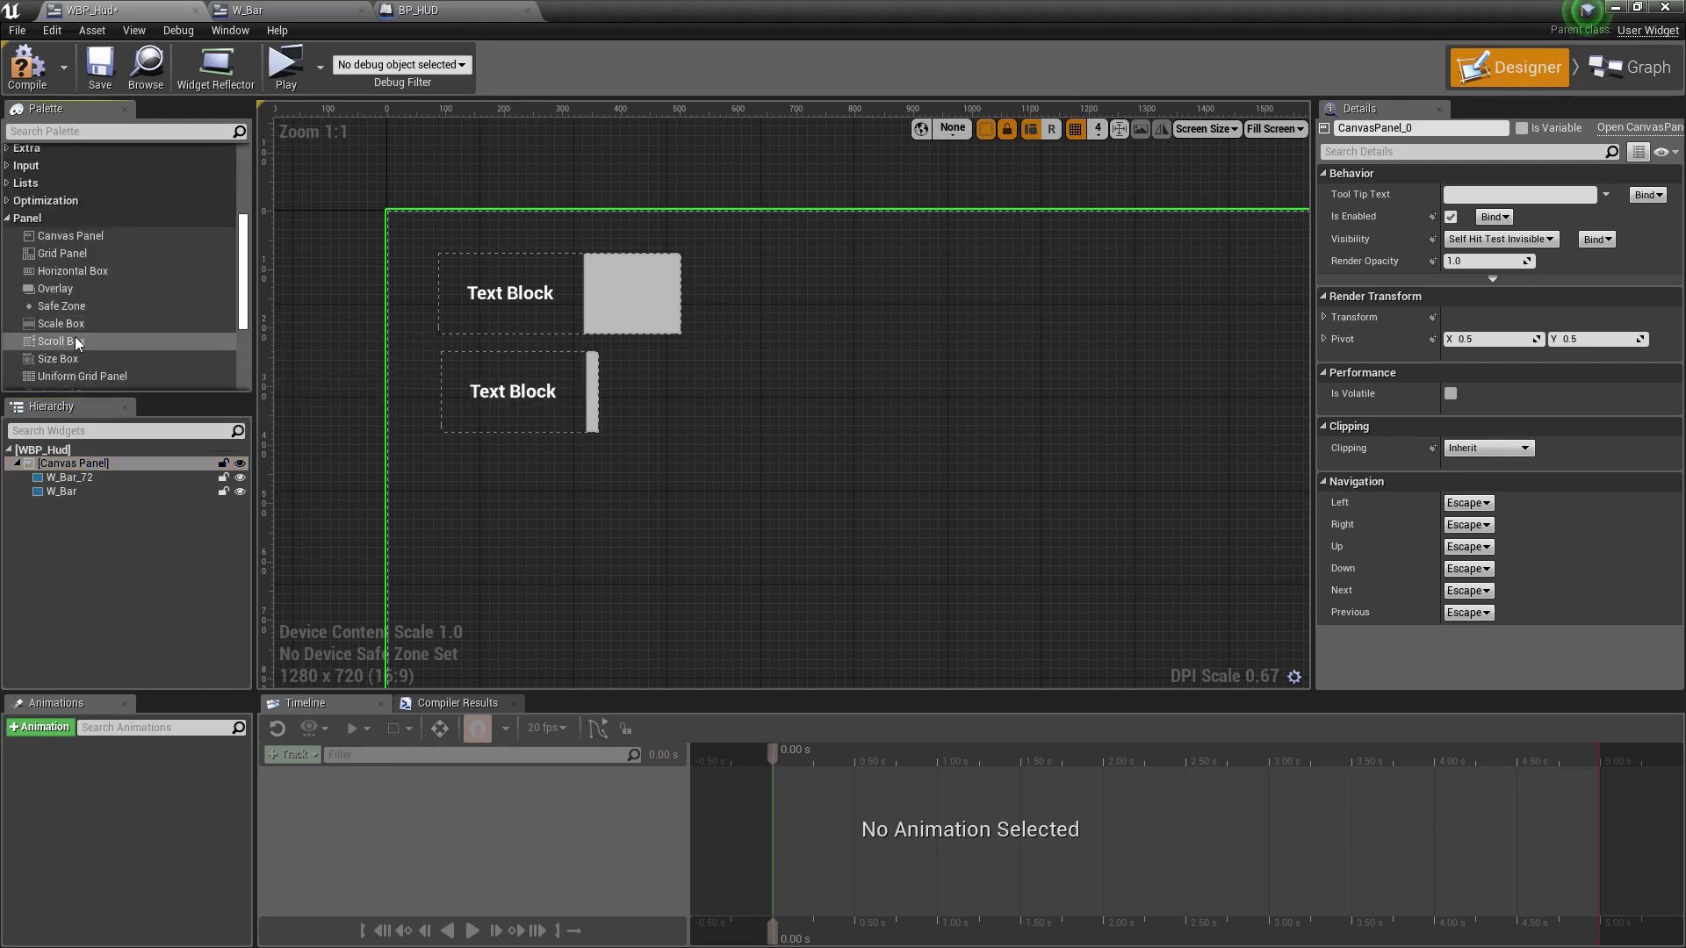
scroll(101, 327, "down", 3)
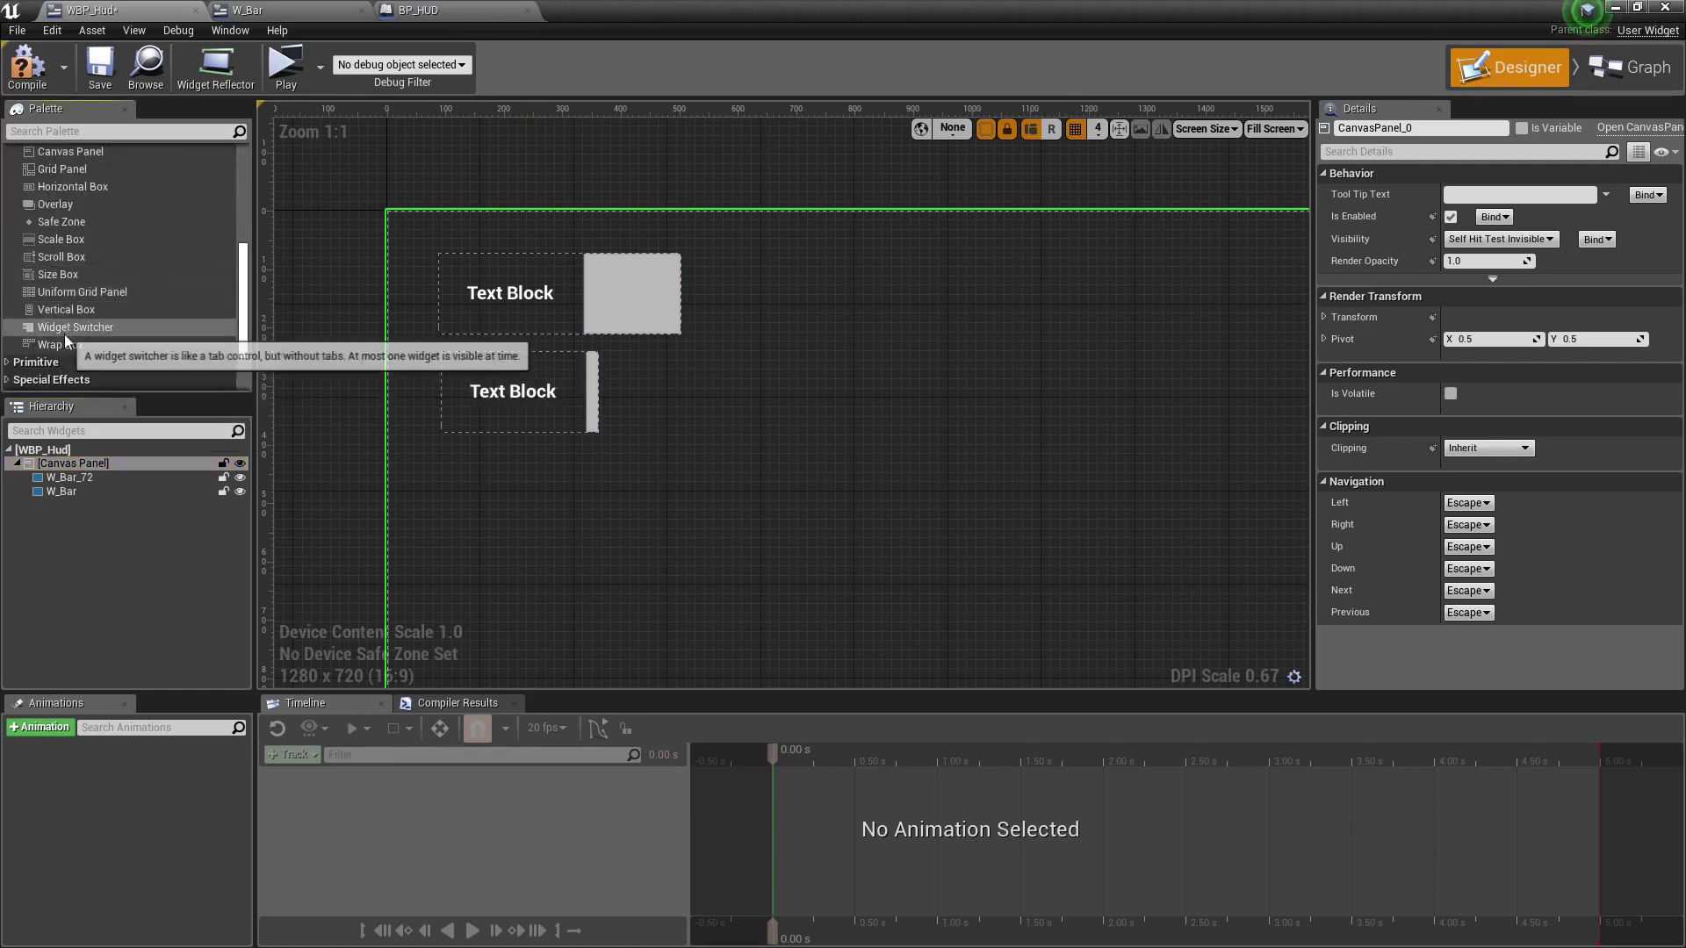
left_click_drag(66, 309, 731, 334)
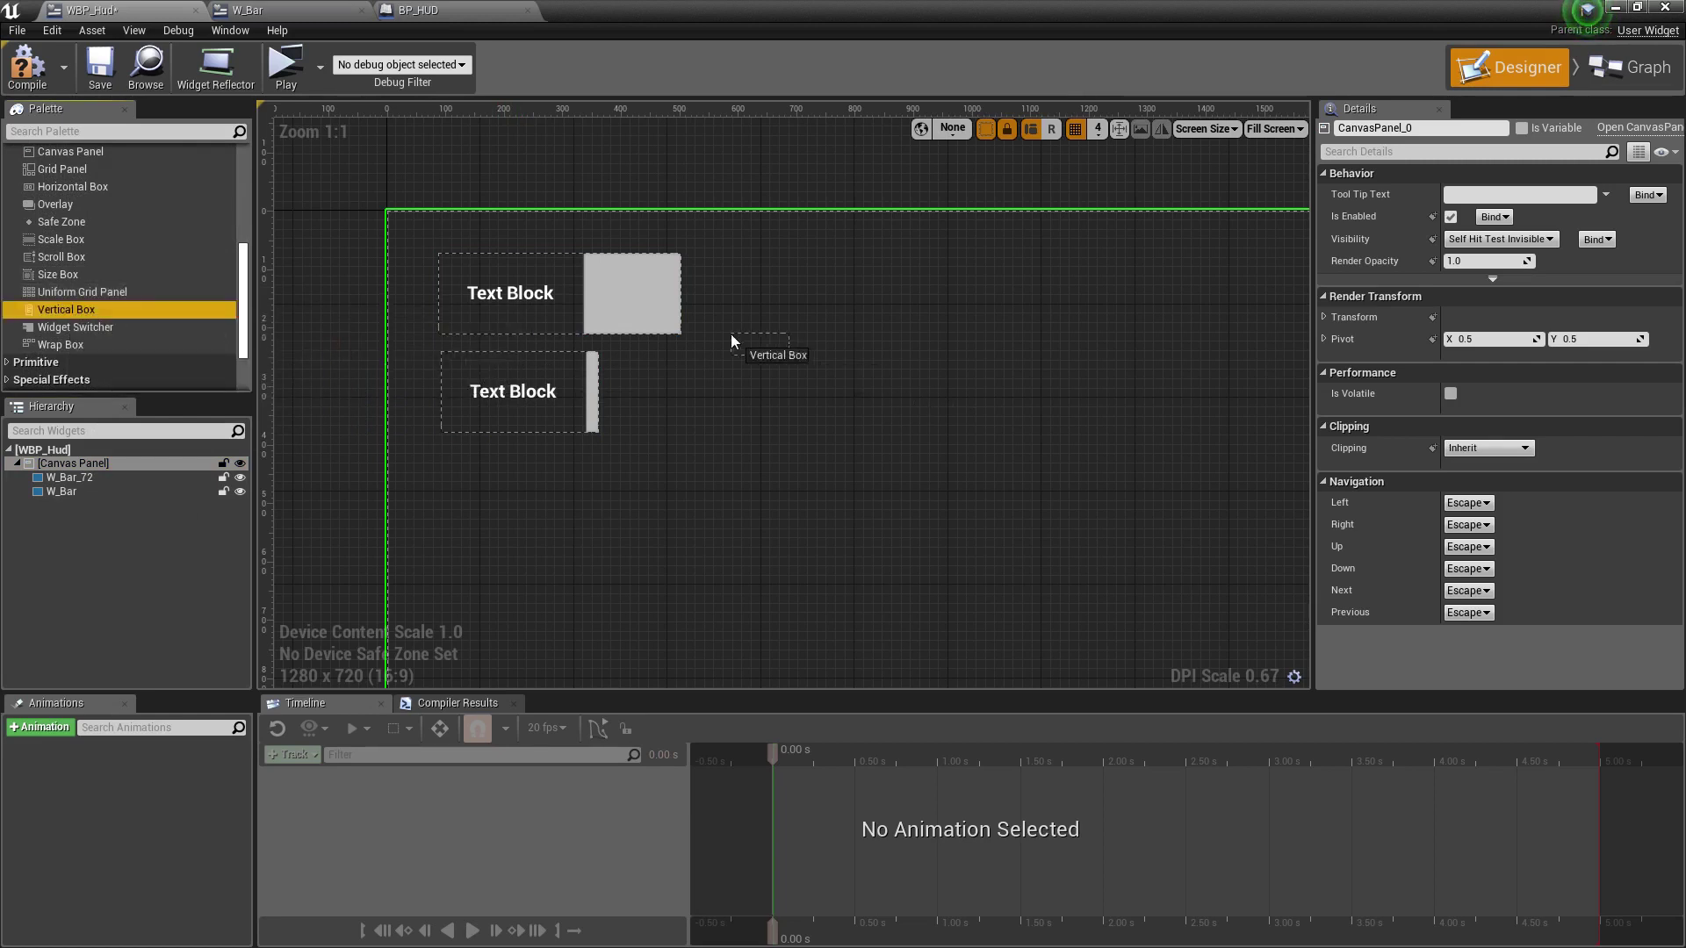
left_click(79, 477)
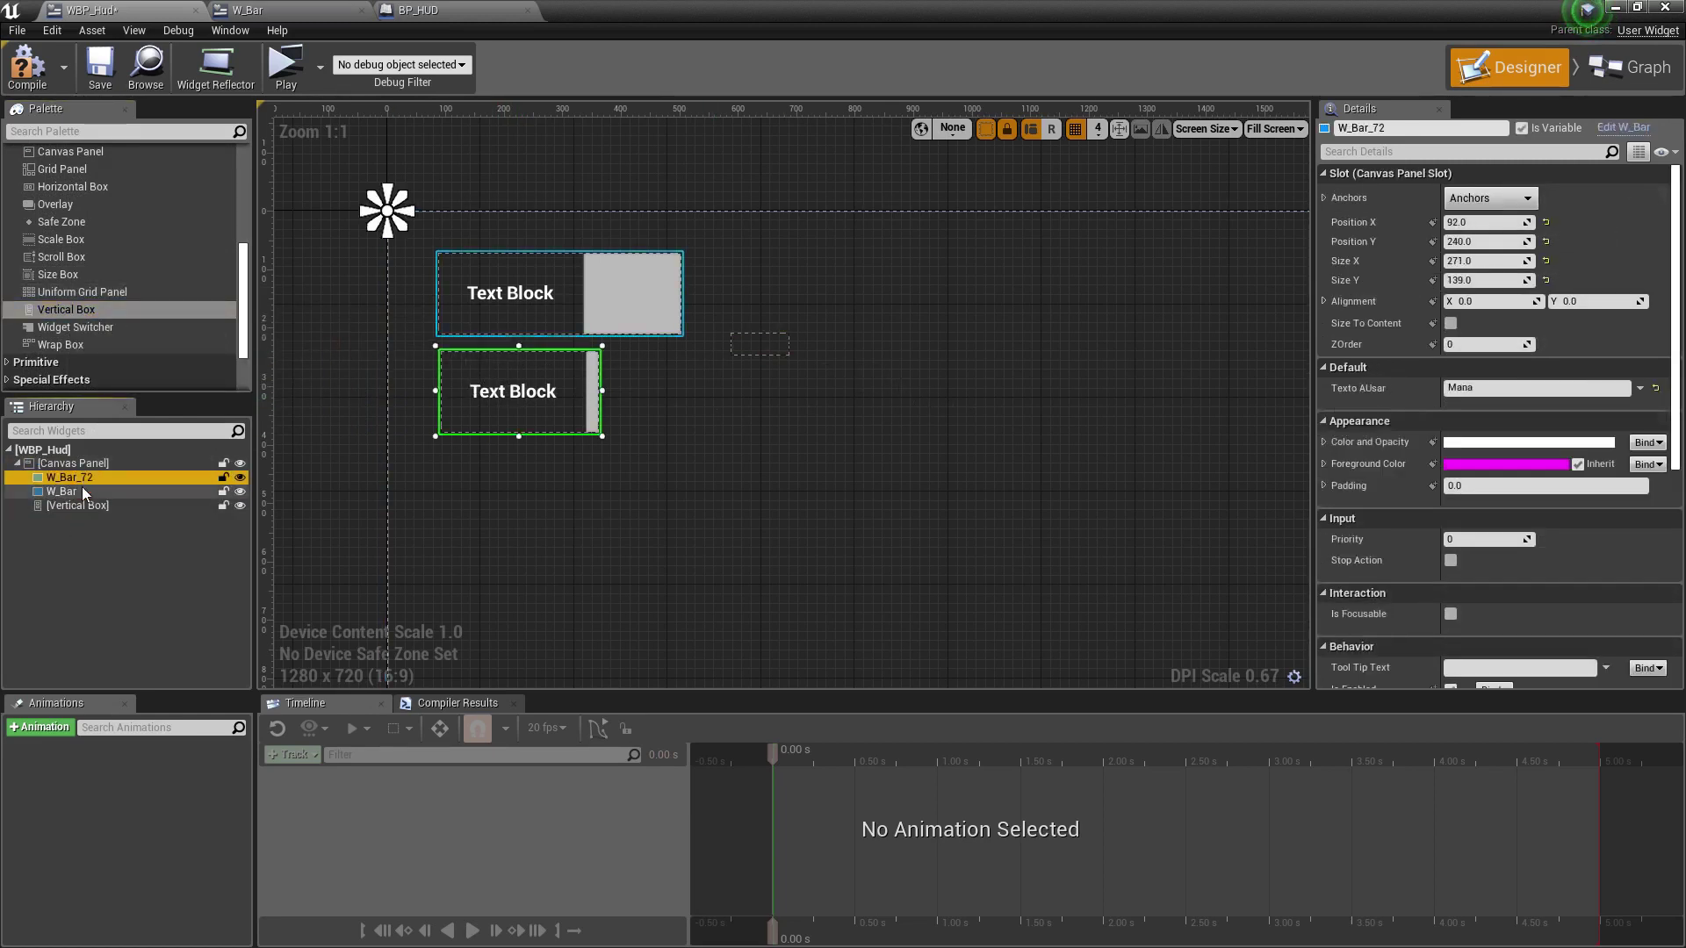
left_click_drag(72, 492, 81, 505)
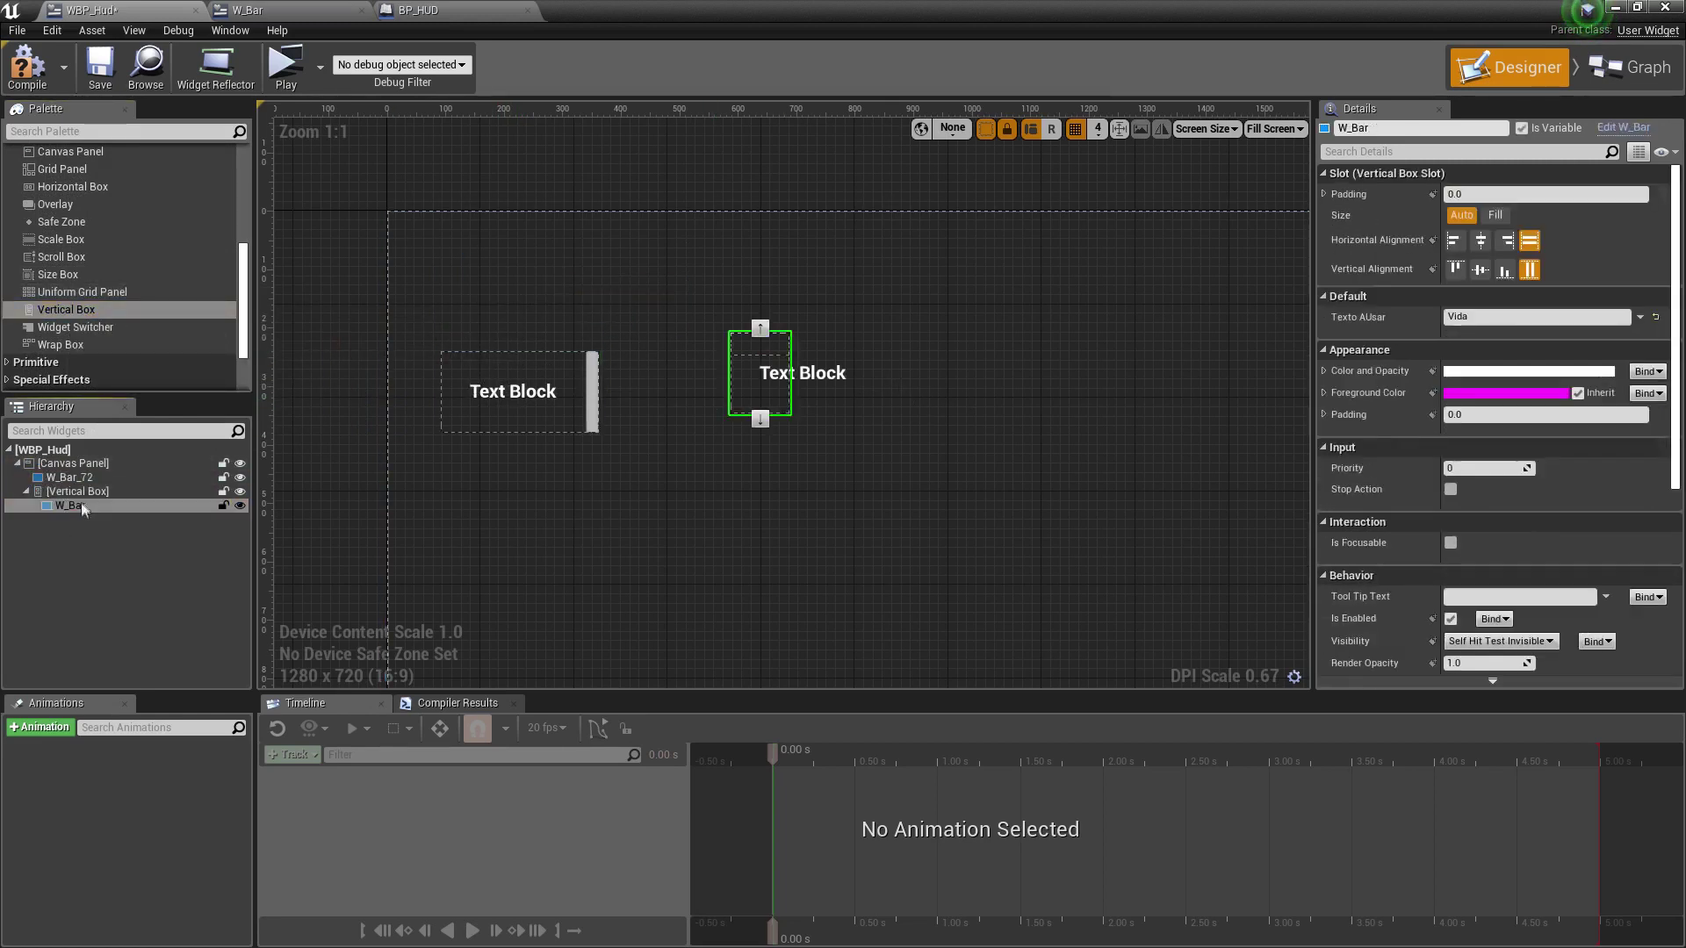
left_click_drag(82, 479, 83, 492)
Position the Vertical Box at X 100, Y 100.
left_click(113, 482)
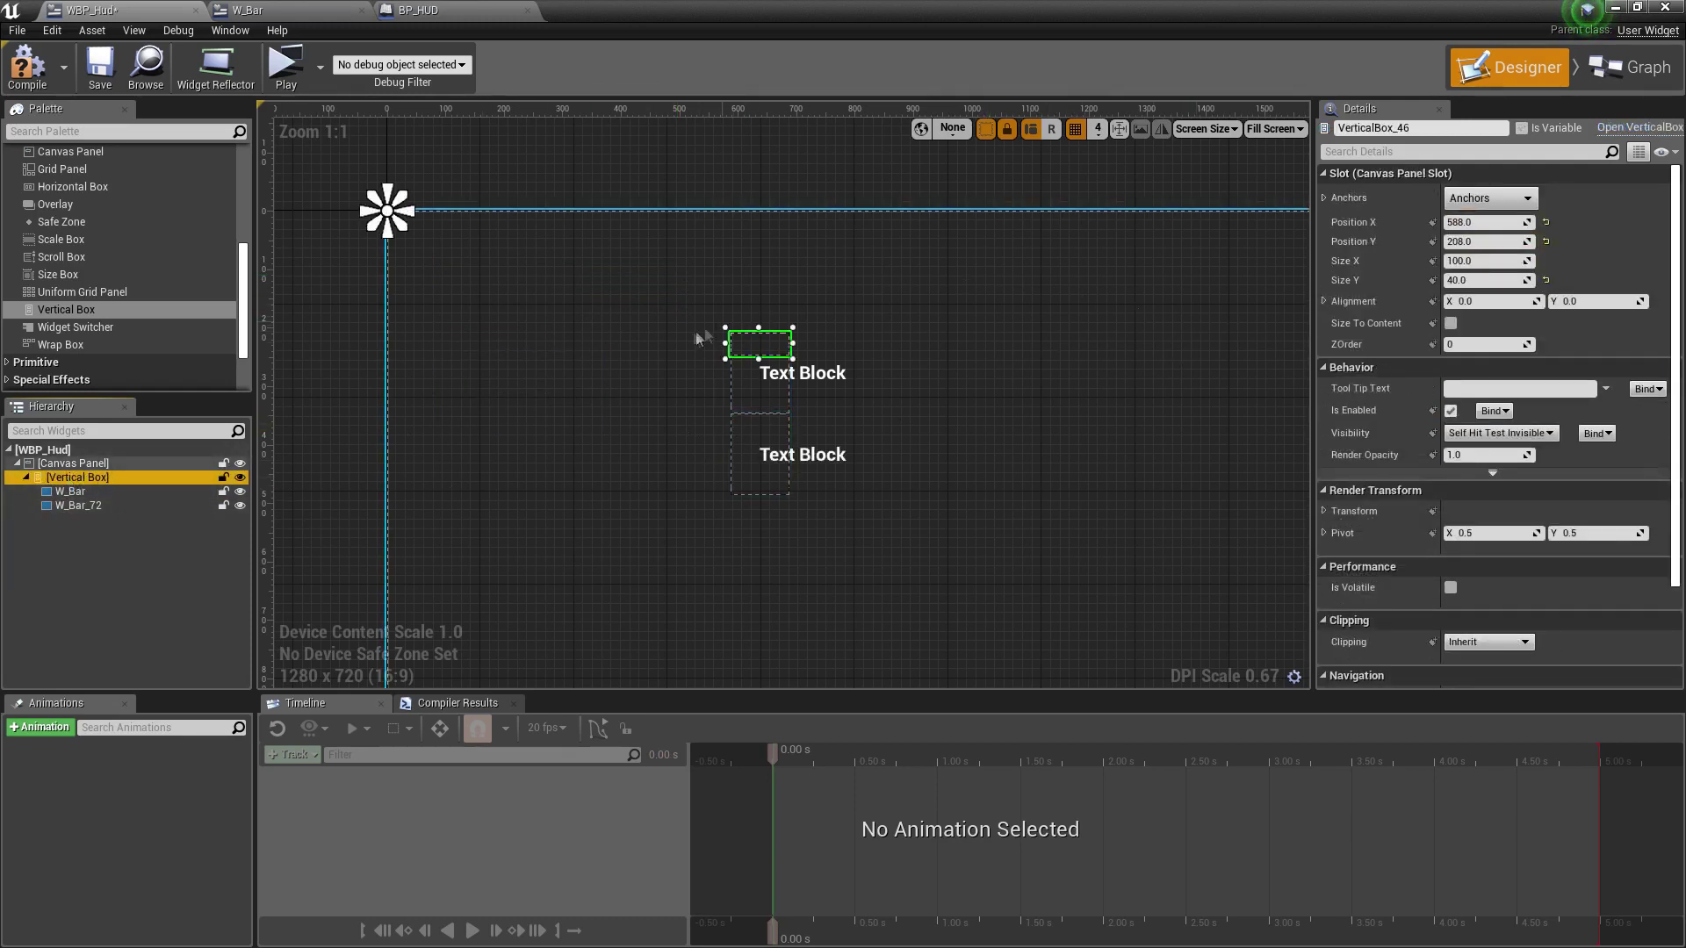
left_click(1484, 222)
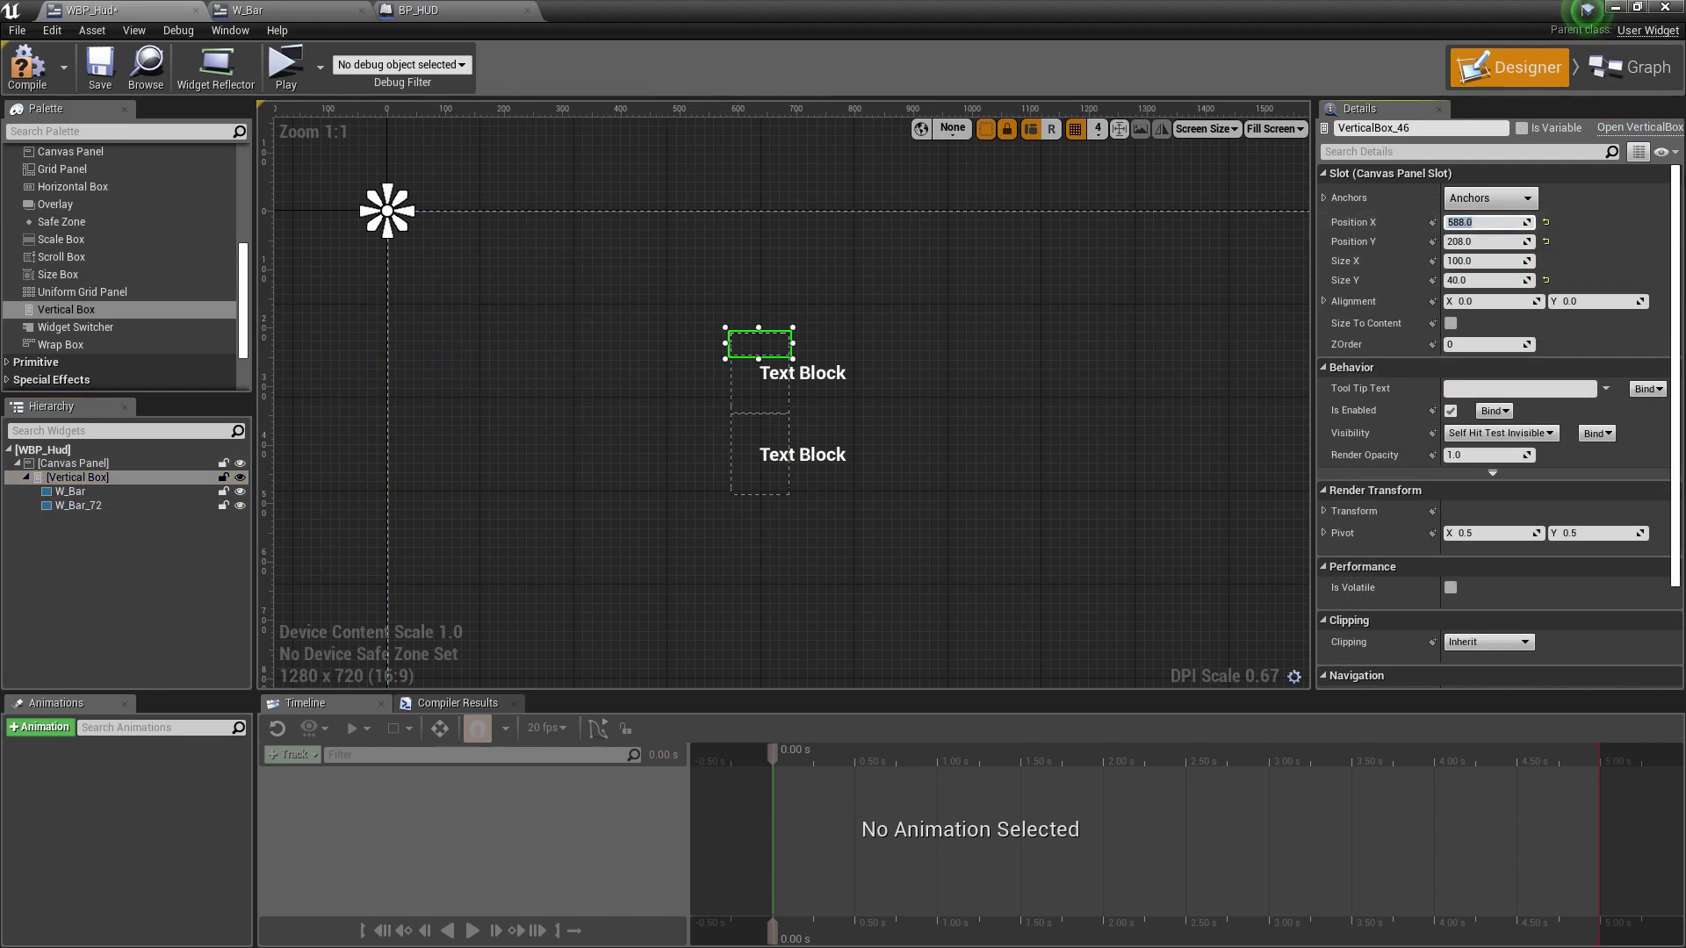
type("0")
key("Tab")
type("0")
key("Tab")
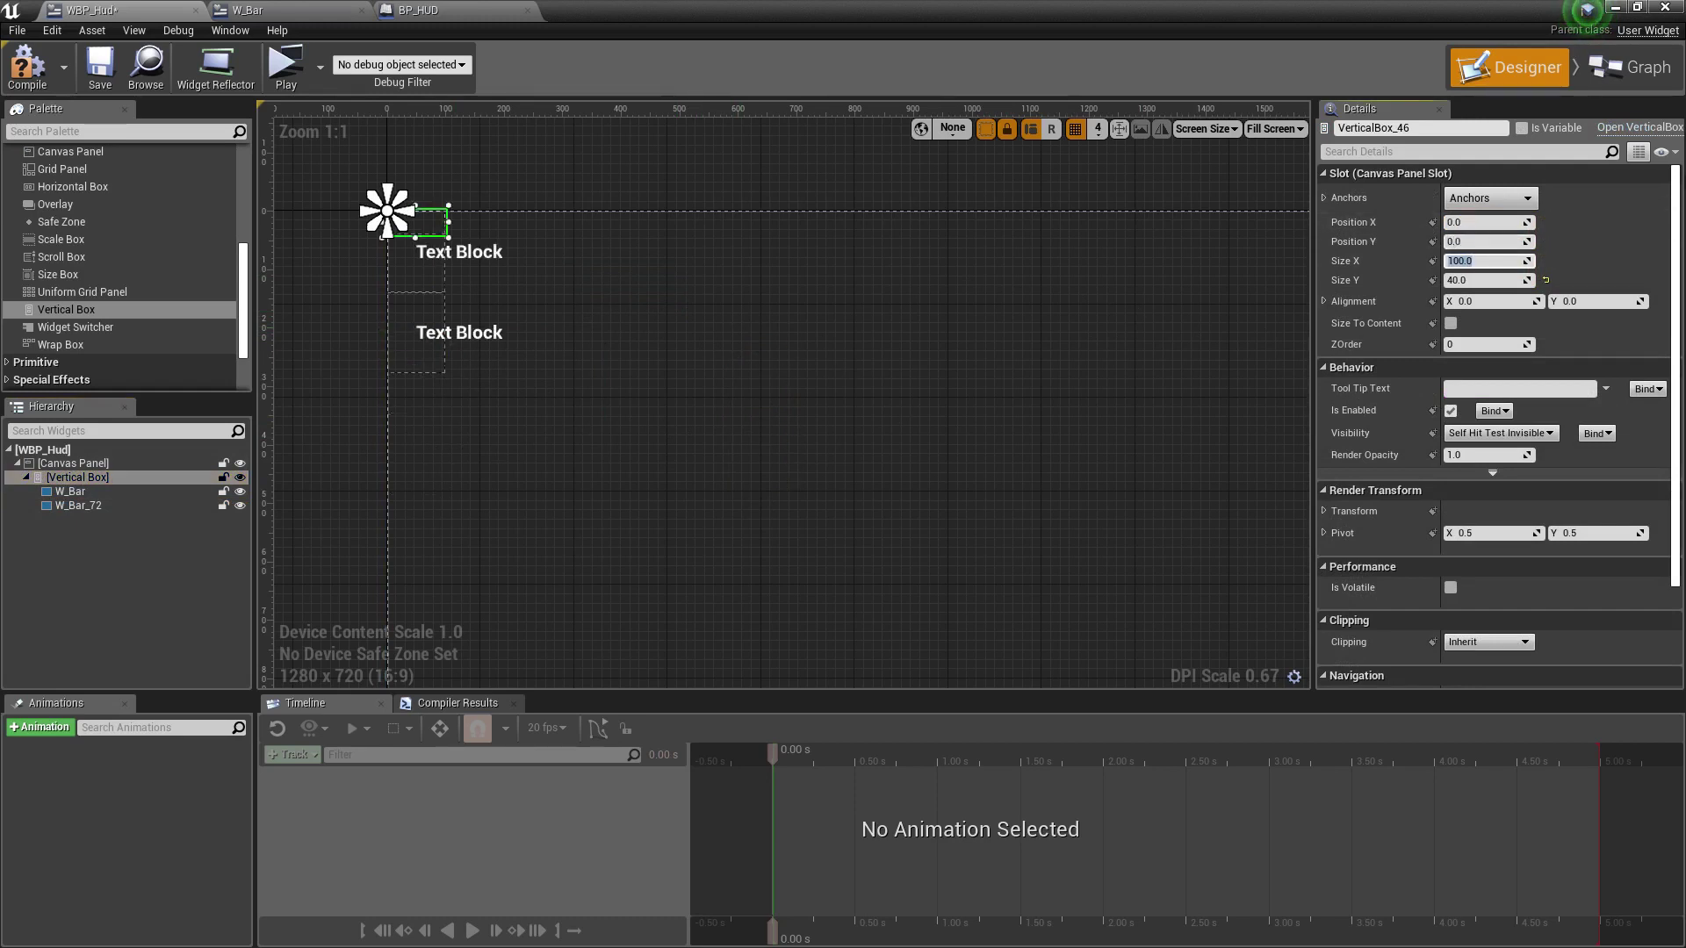
left_click(1491, 222)
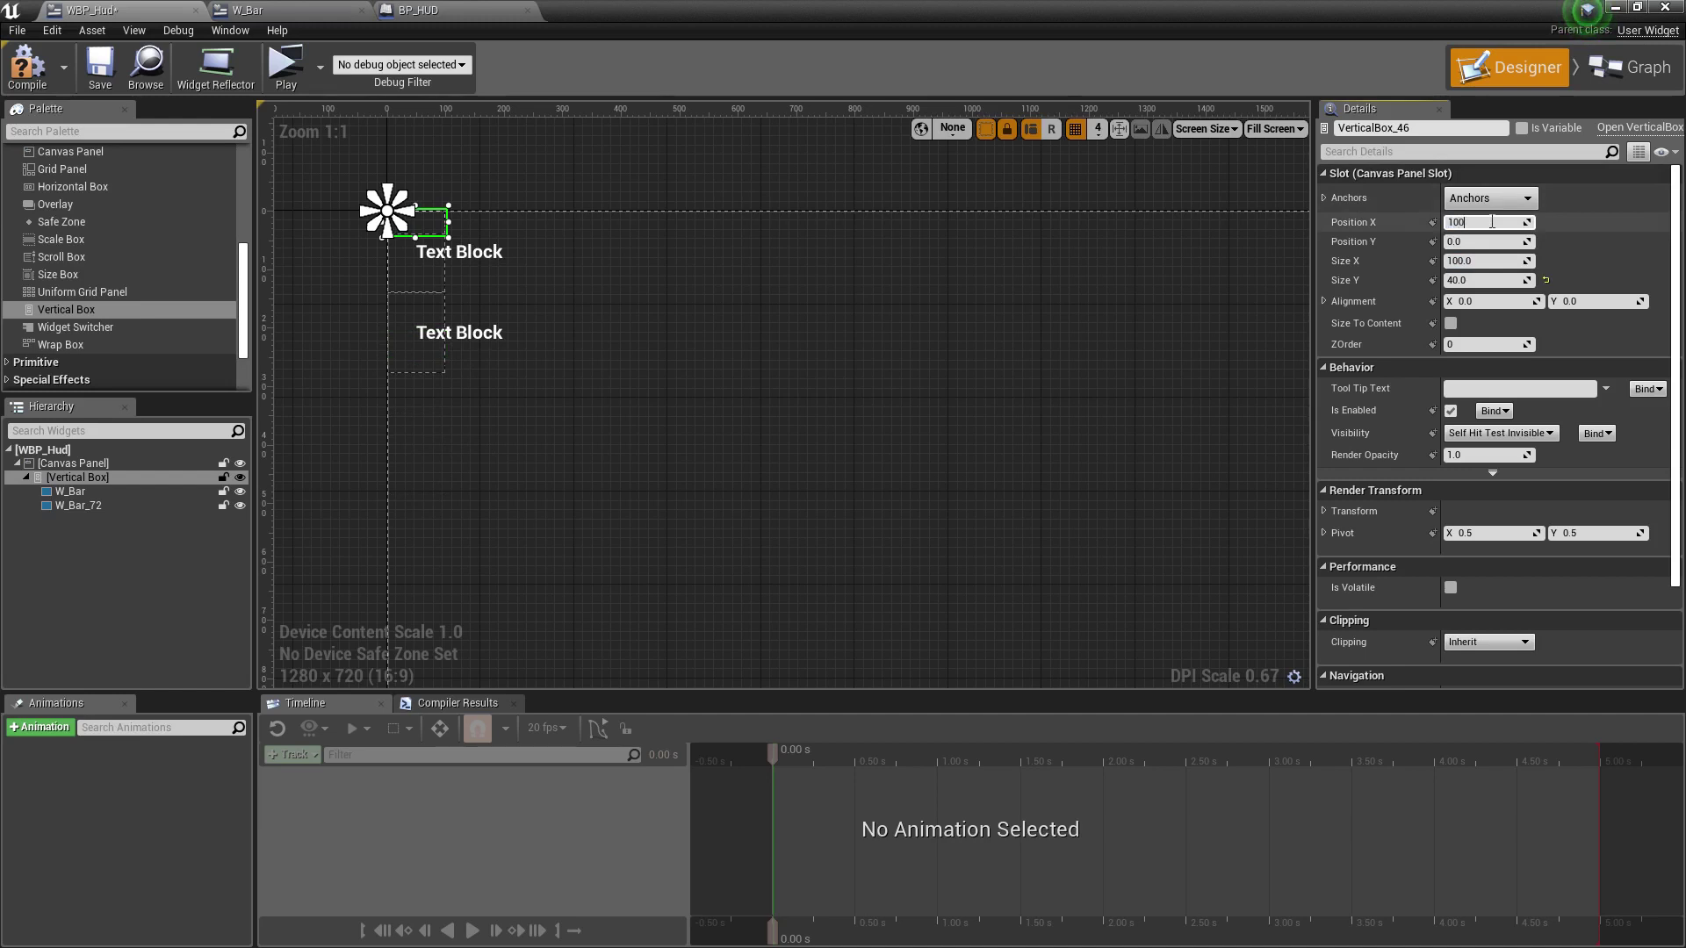
key("Tab")
key("Return")
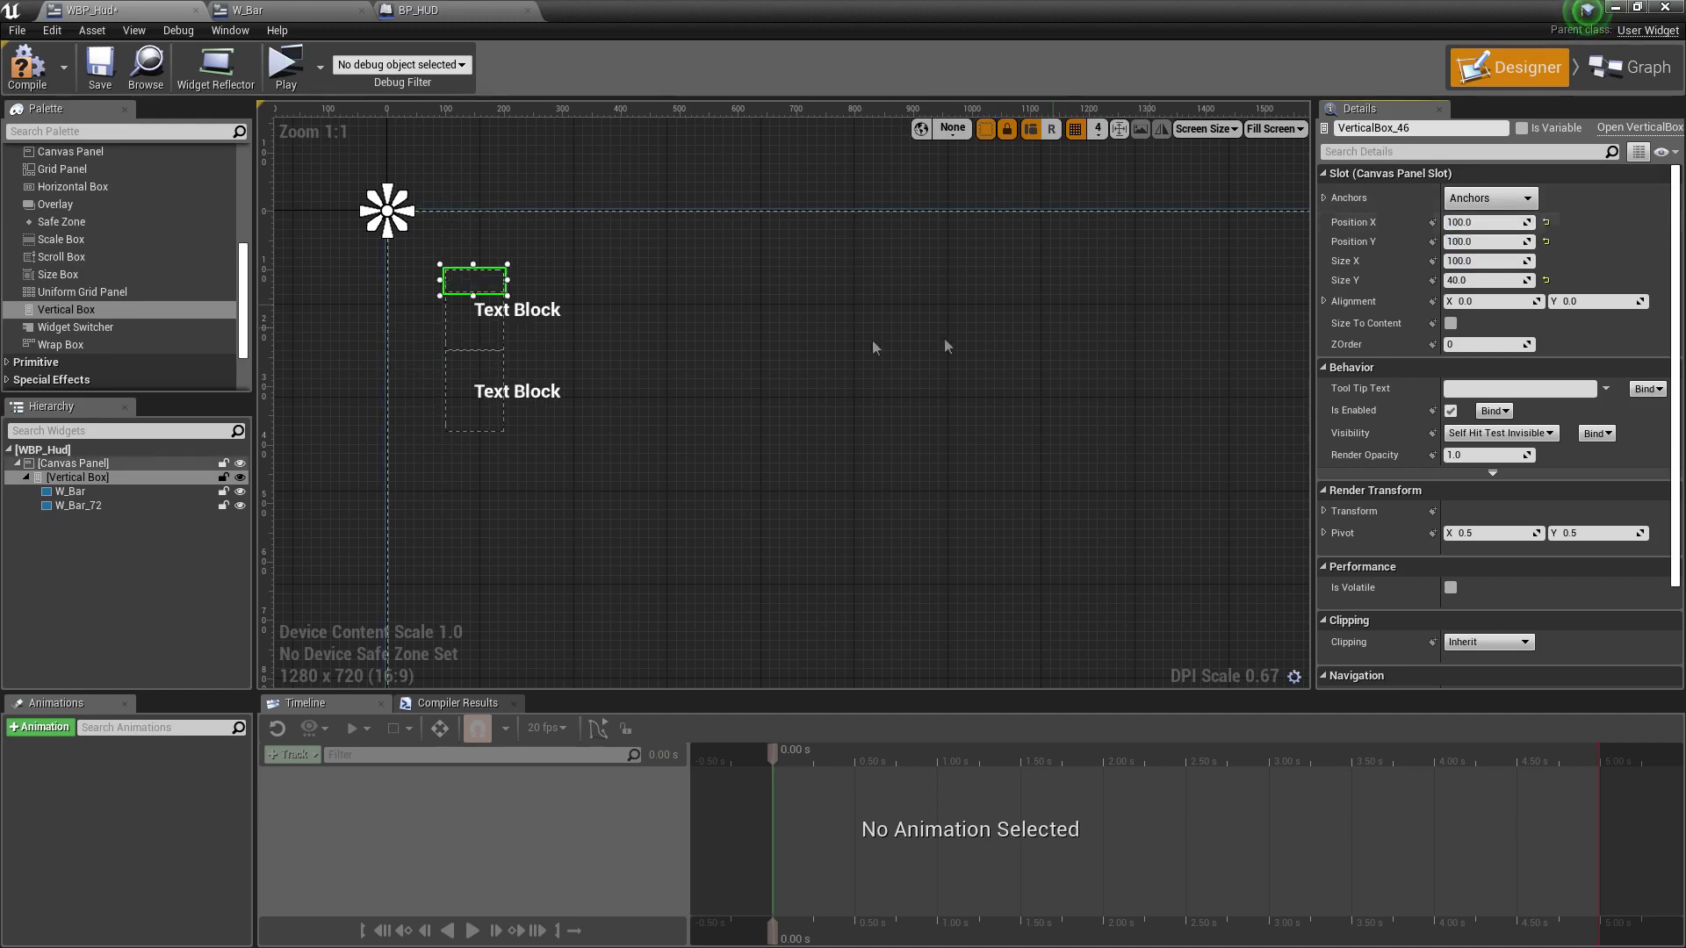
Enlarge the Vertical Box to about 773 wide so both bars show.
mouse_move(507, 295)
left_mouse_down()
mouse_move(785, 447)
mouse_move(901, 447)
left_mouse_up()
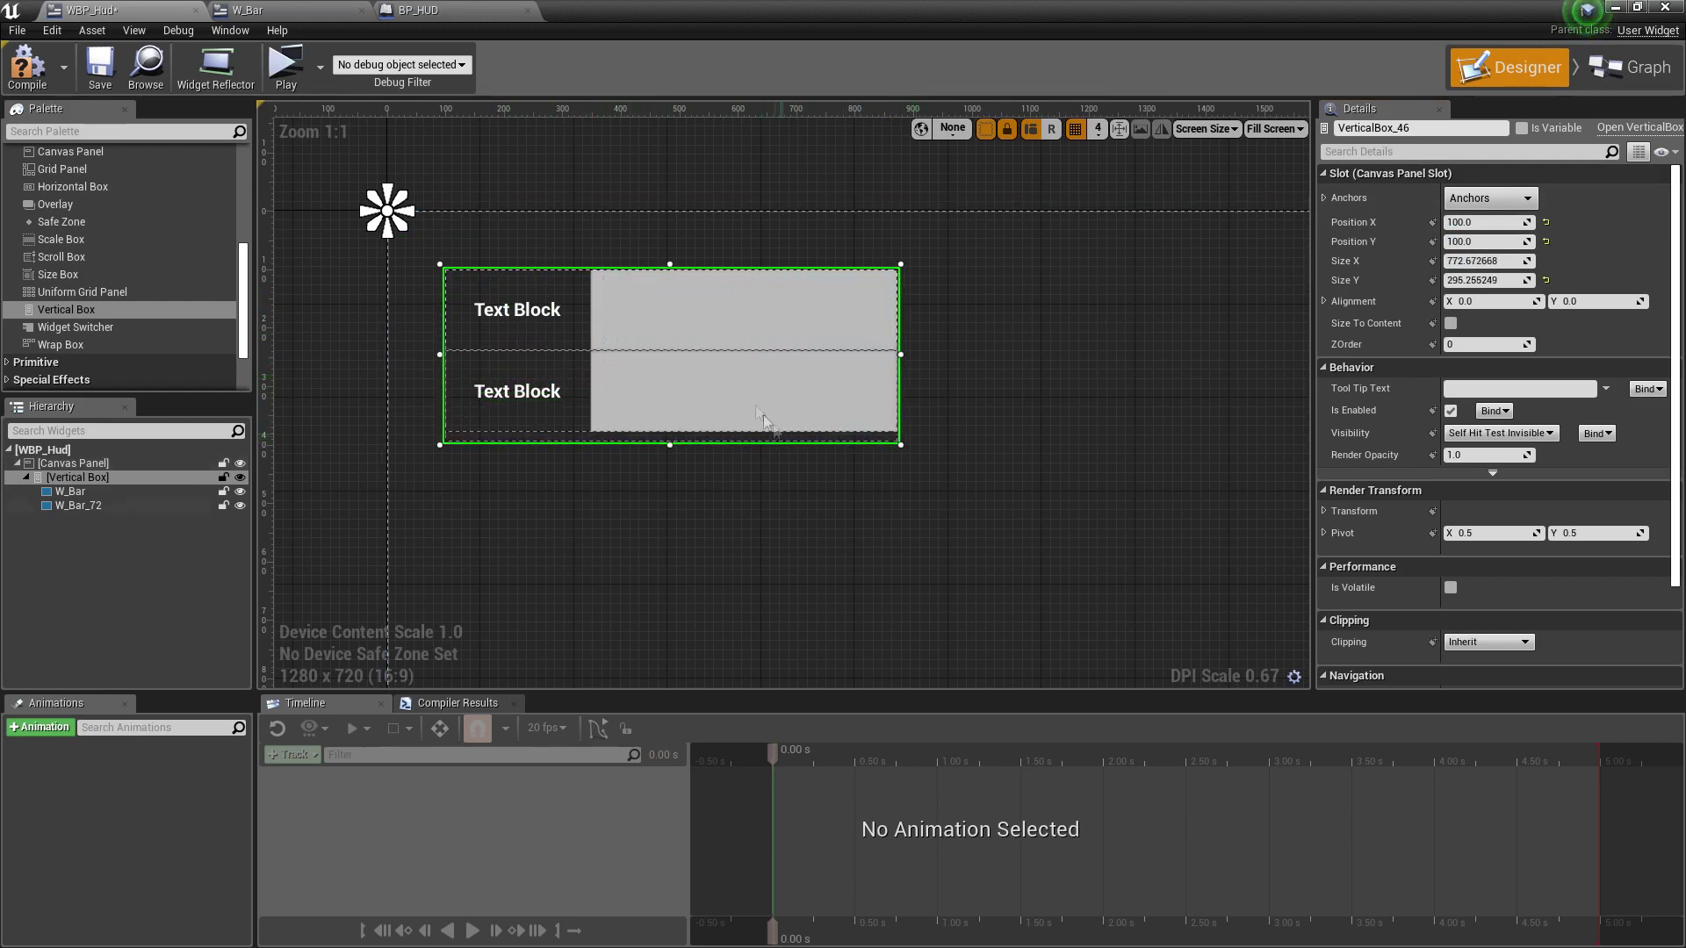
scroll(1020, 424, "down", 6)
scroll(835, 380, "up", 4)
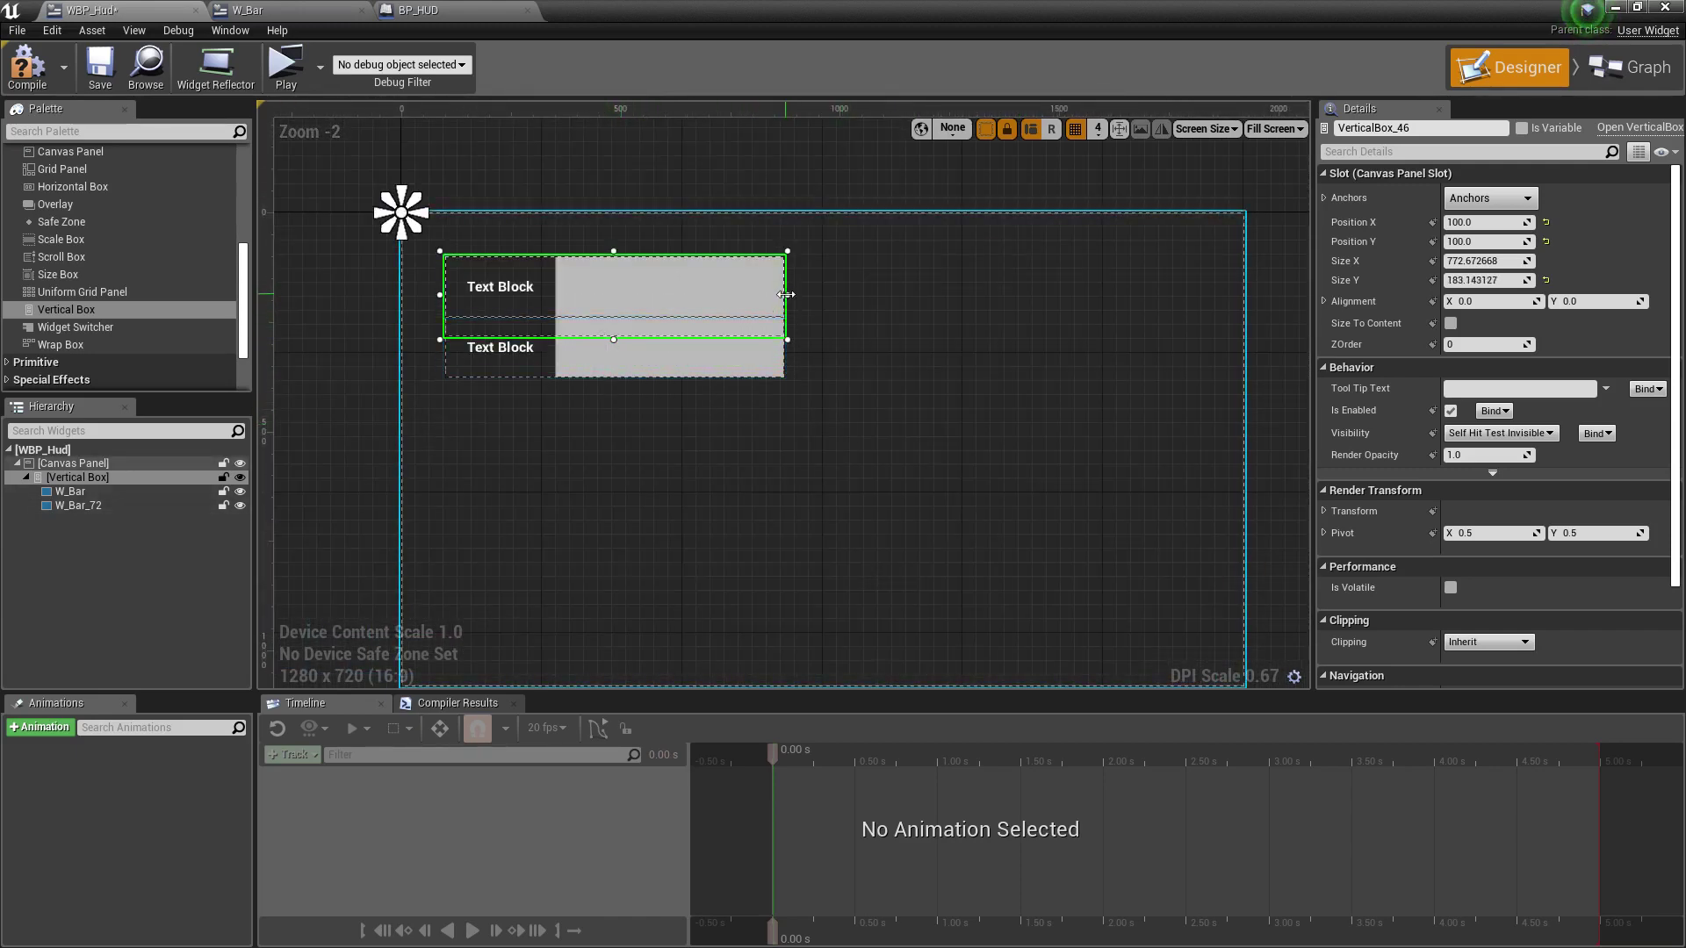
left_click_drag(787, 295, 745, 294)
left_click(602, 283)
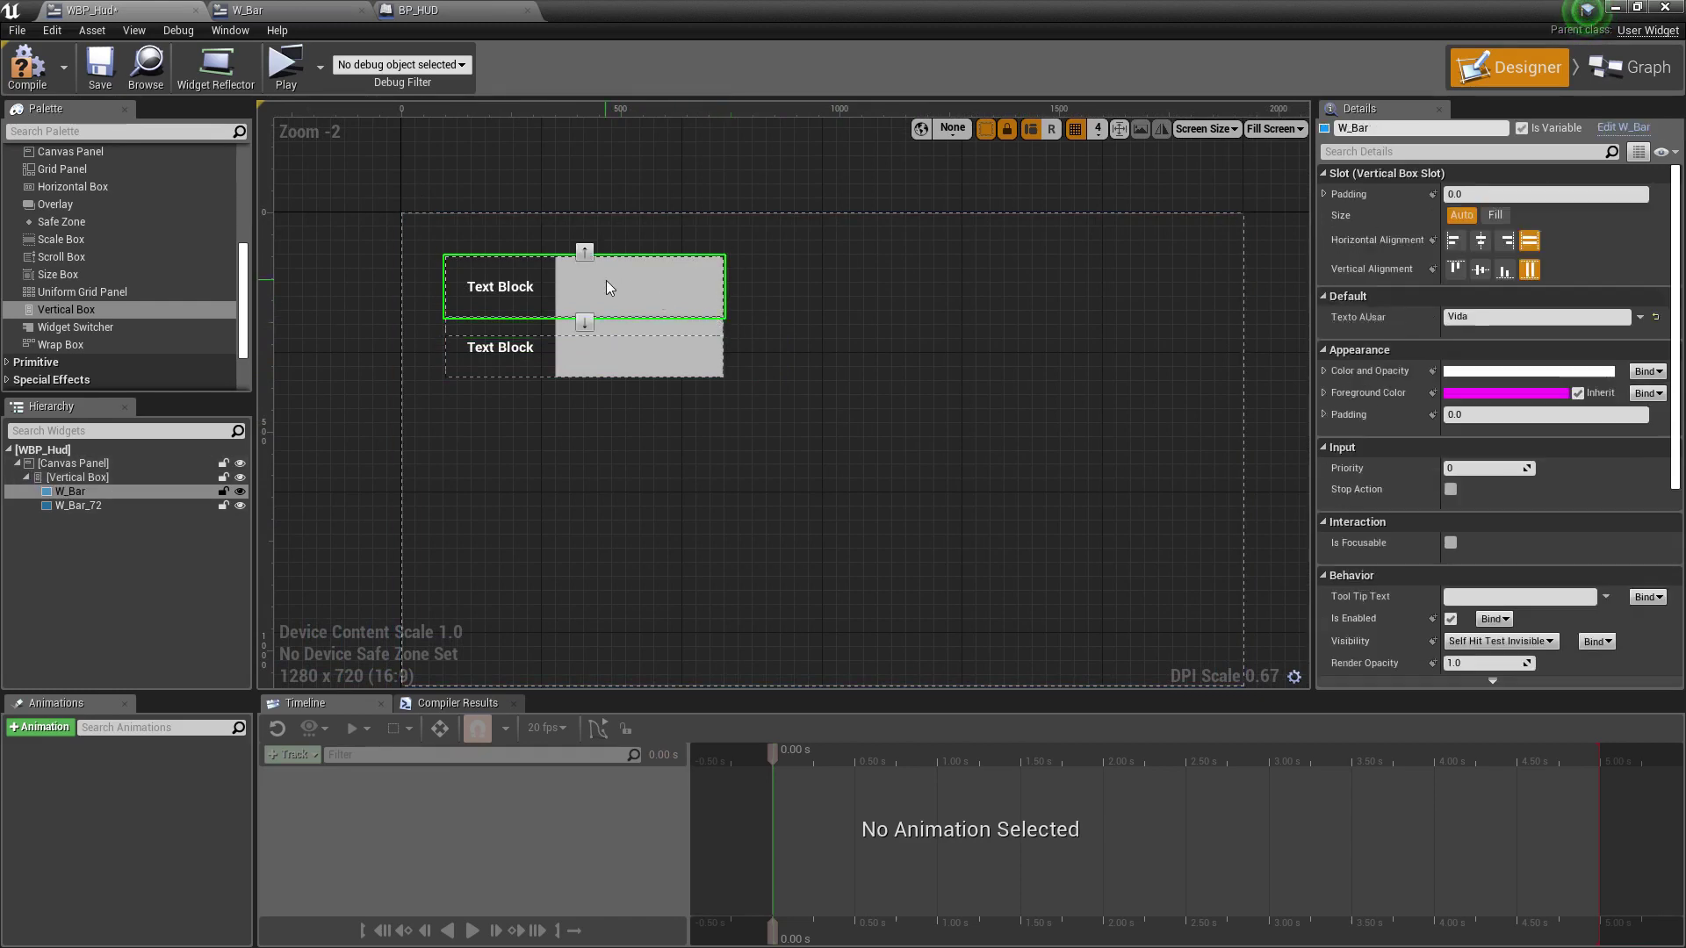
Save WBP_Hud and select ProgressBar_0 in W_Bar's Designer.
key("ctrl+s")
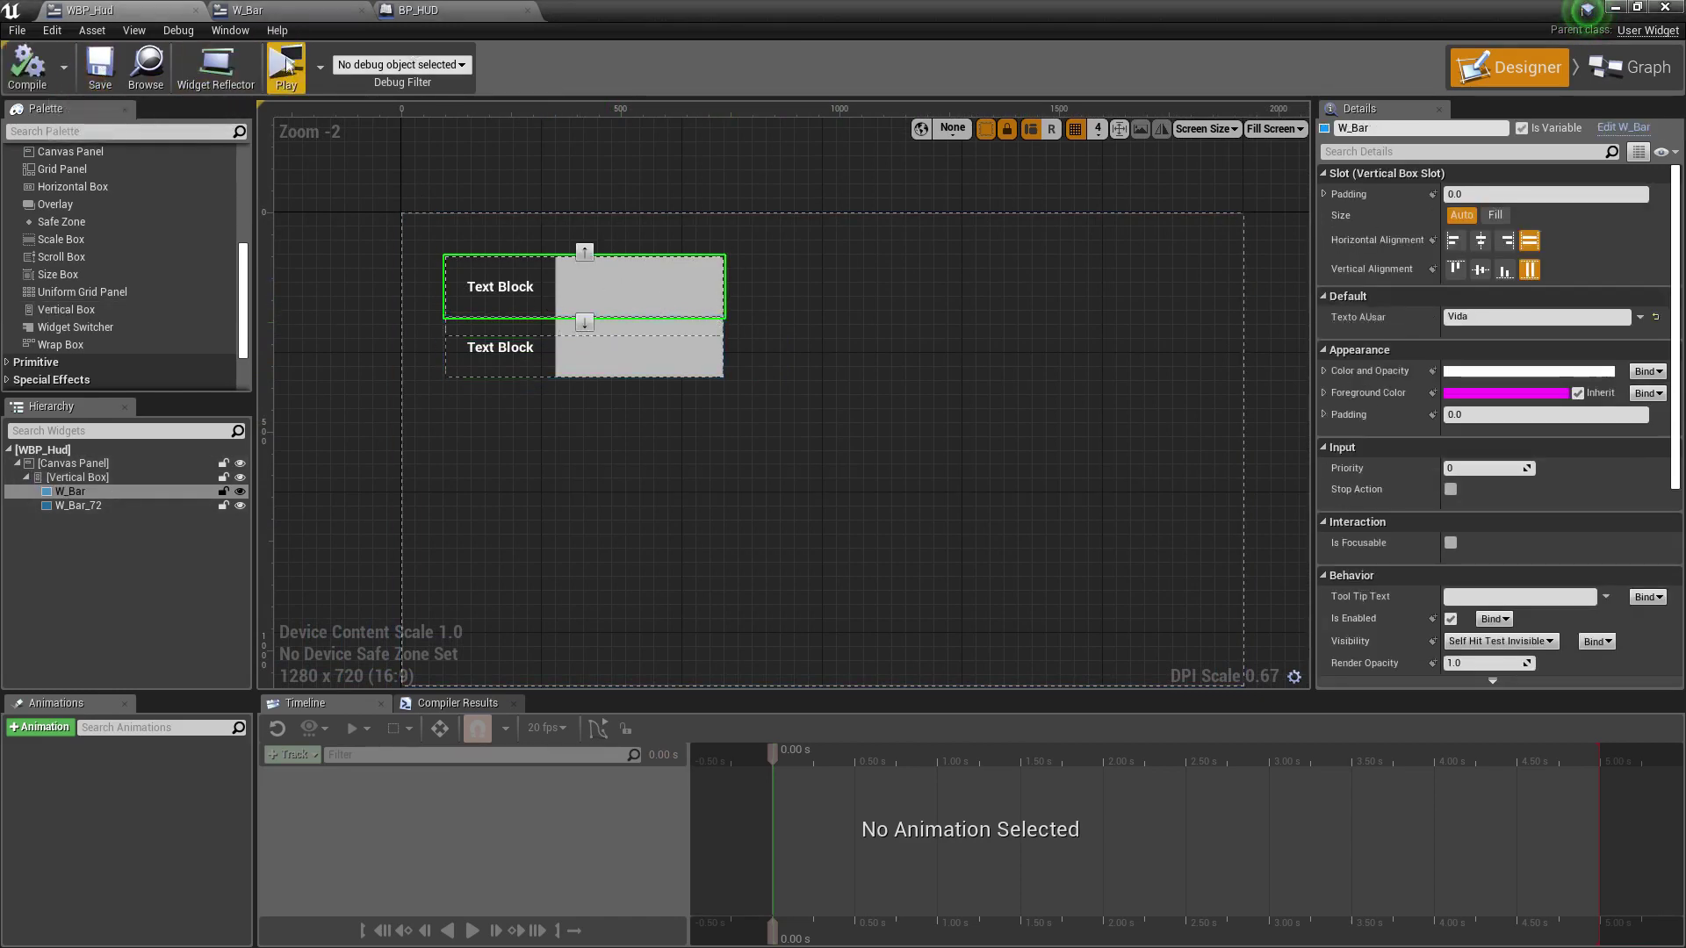
left_click(282, 14)
left_click(1510, 67)
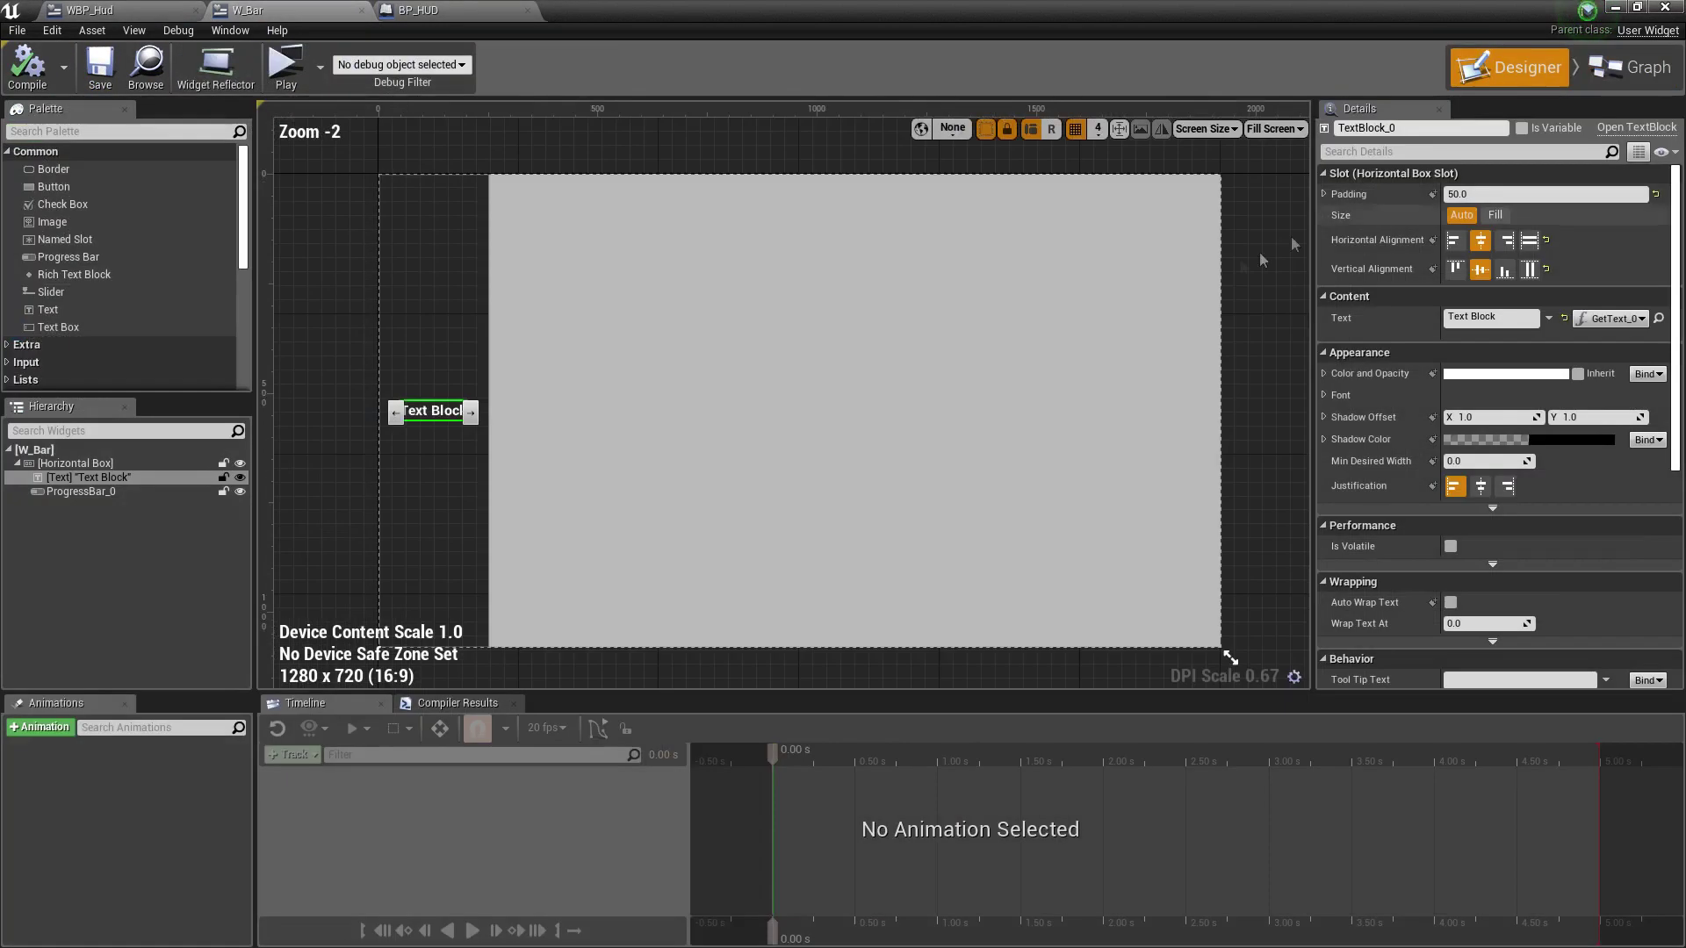
scroll(638, 302, "down", 2)
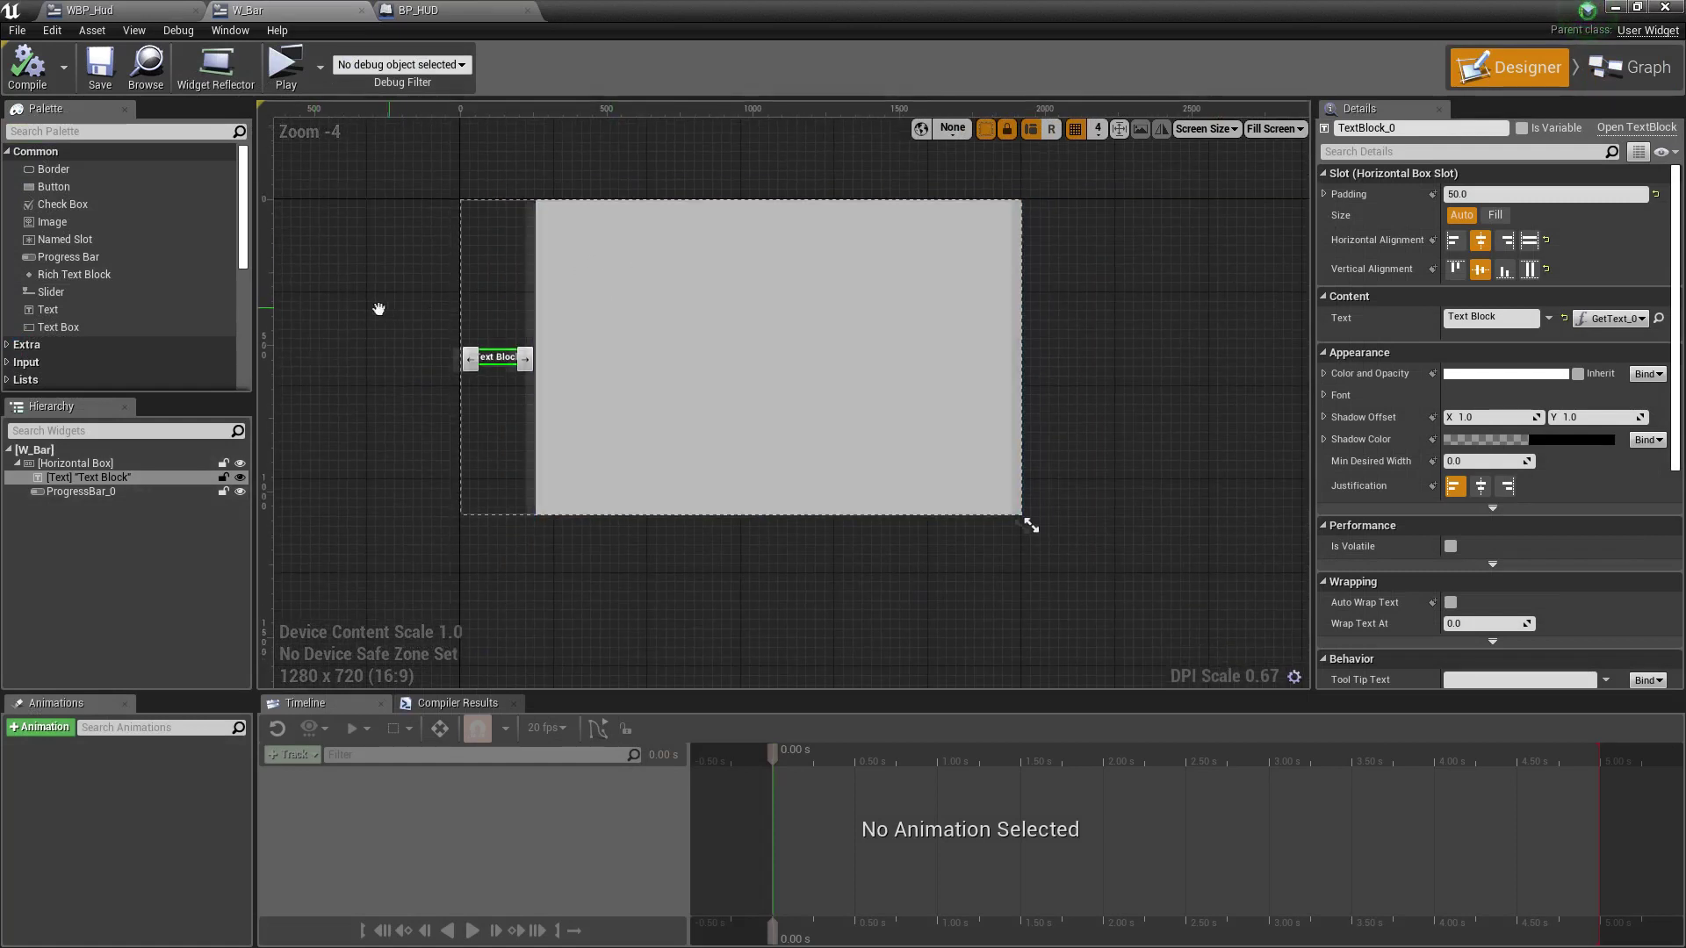
left_click(587, 282)
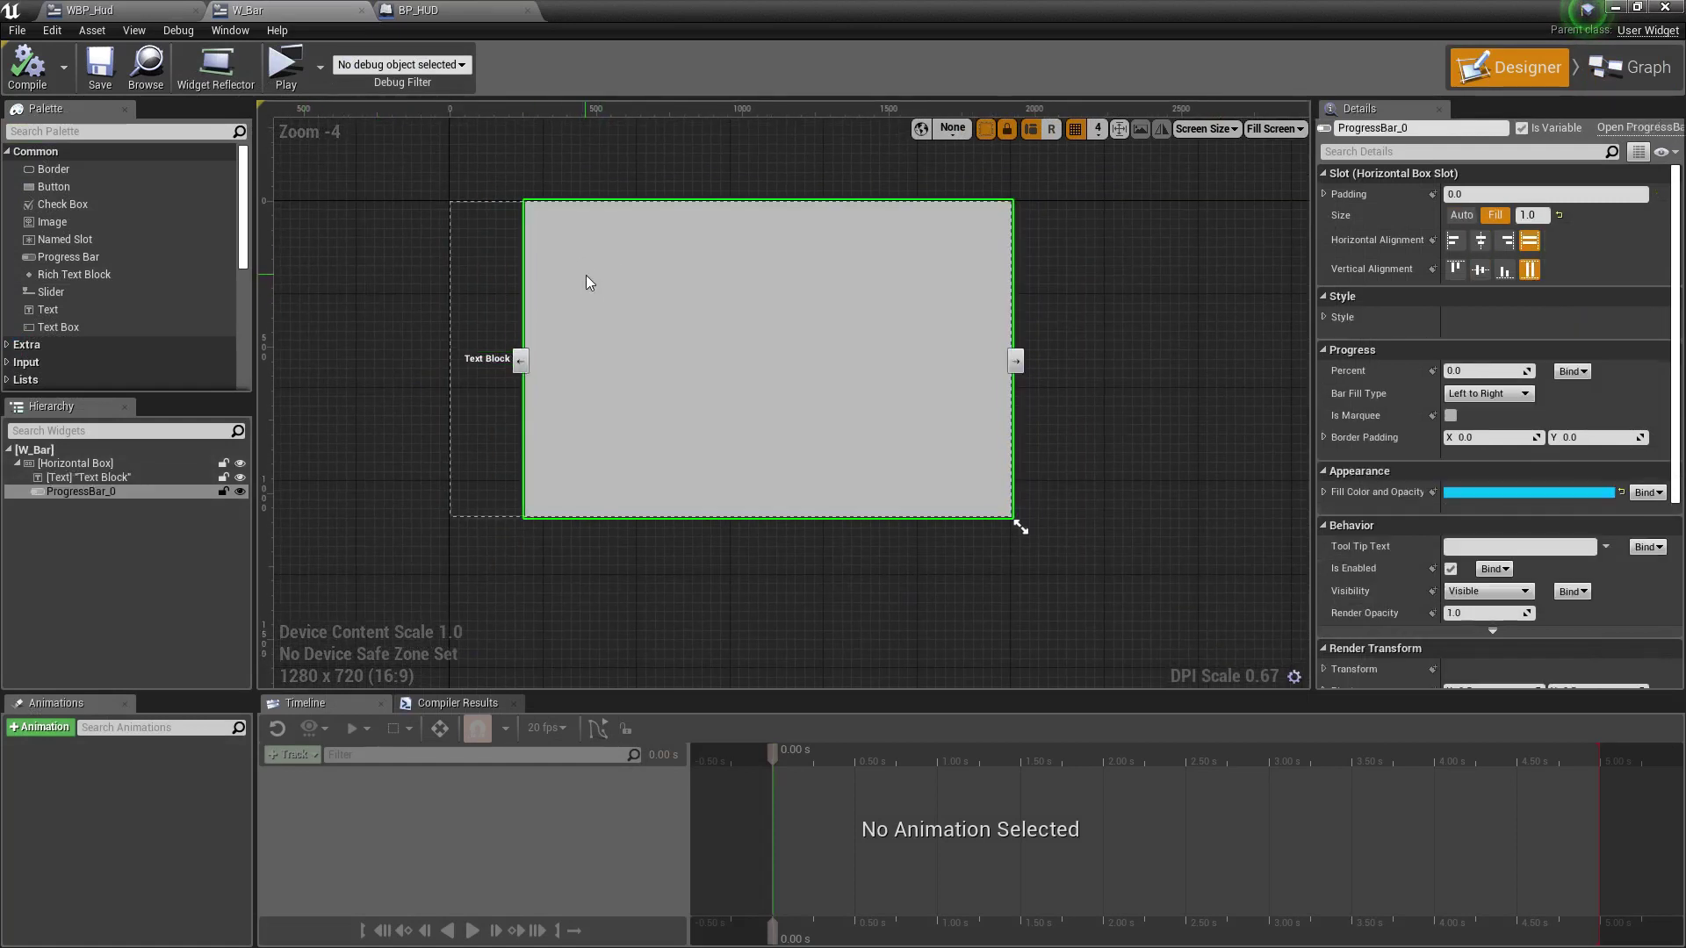
Set ProgressBar_0's horizontal and vertical alignment and Size to Fill, then save W_Bar.
left_click(1480, 242)
left_click(1454, 241)
left_click(1530, 242)
left_click(1480, 270)
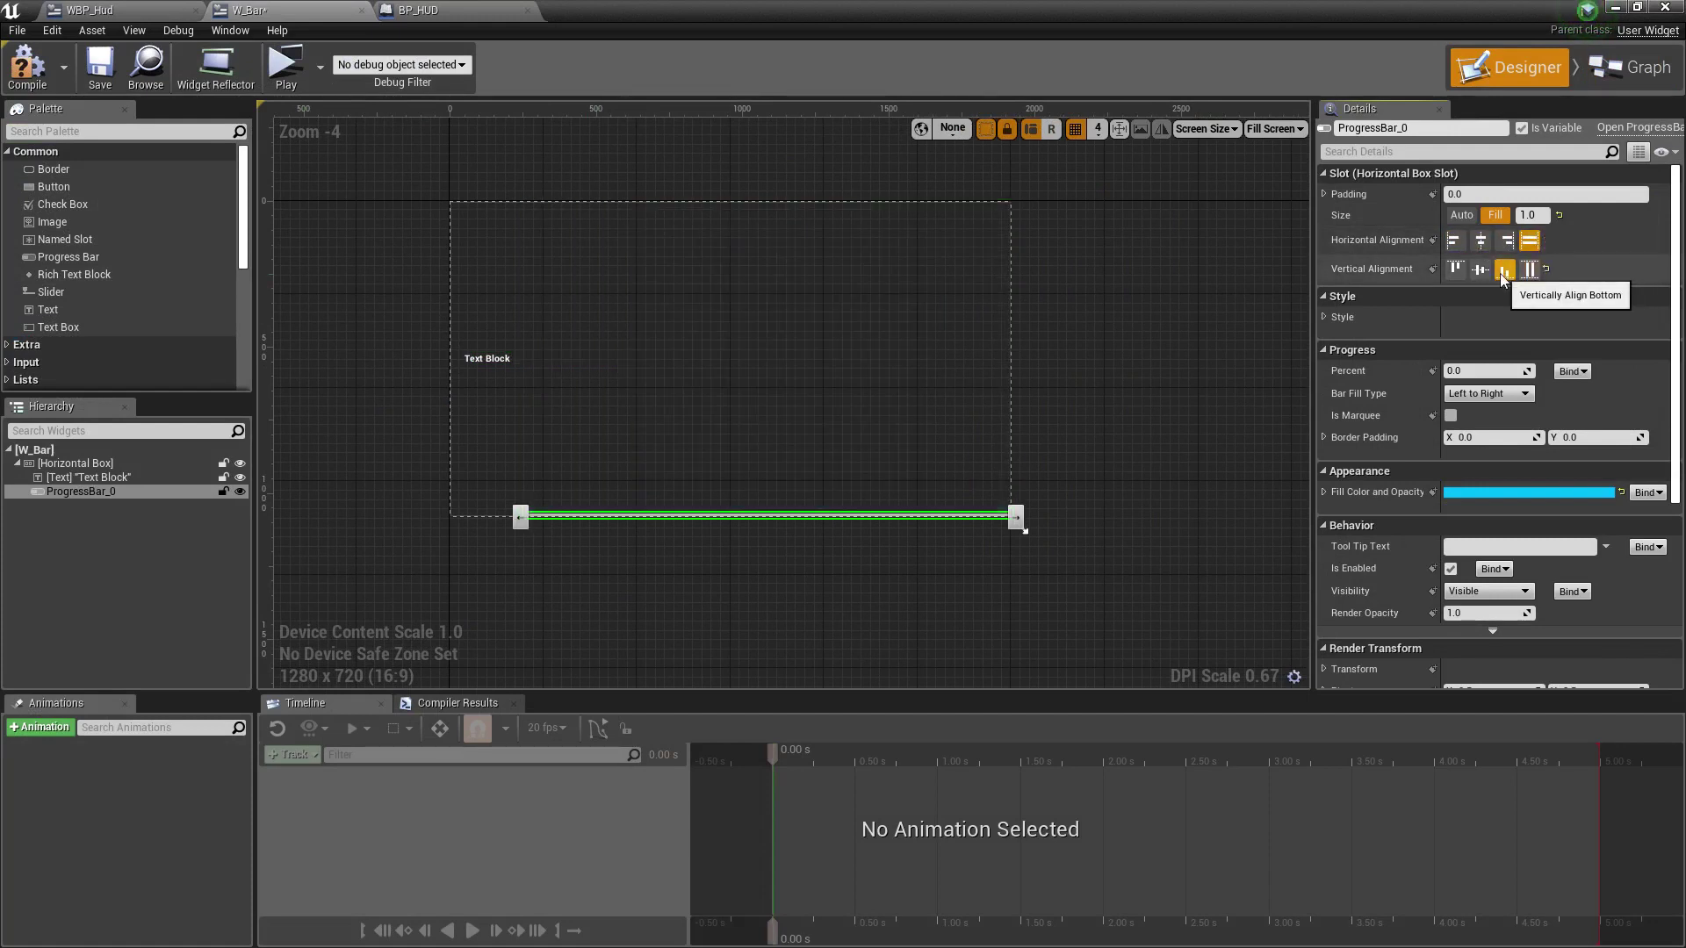
left_click(1530, 269)
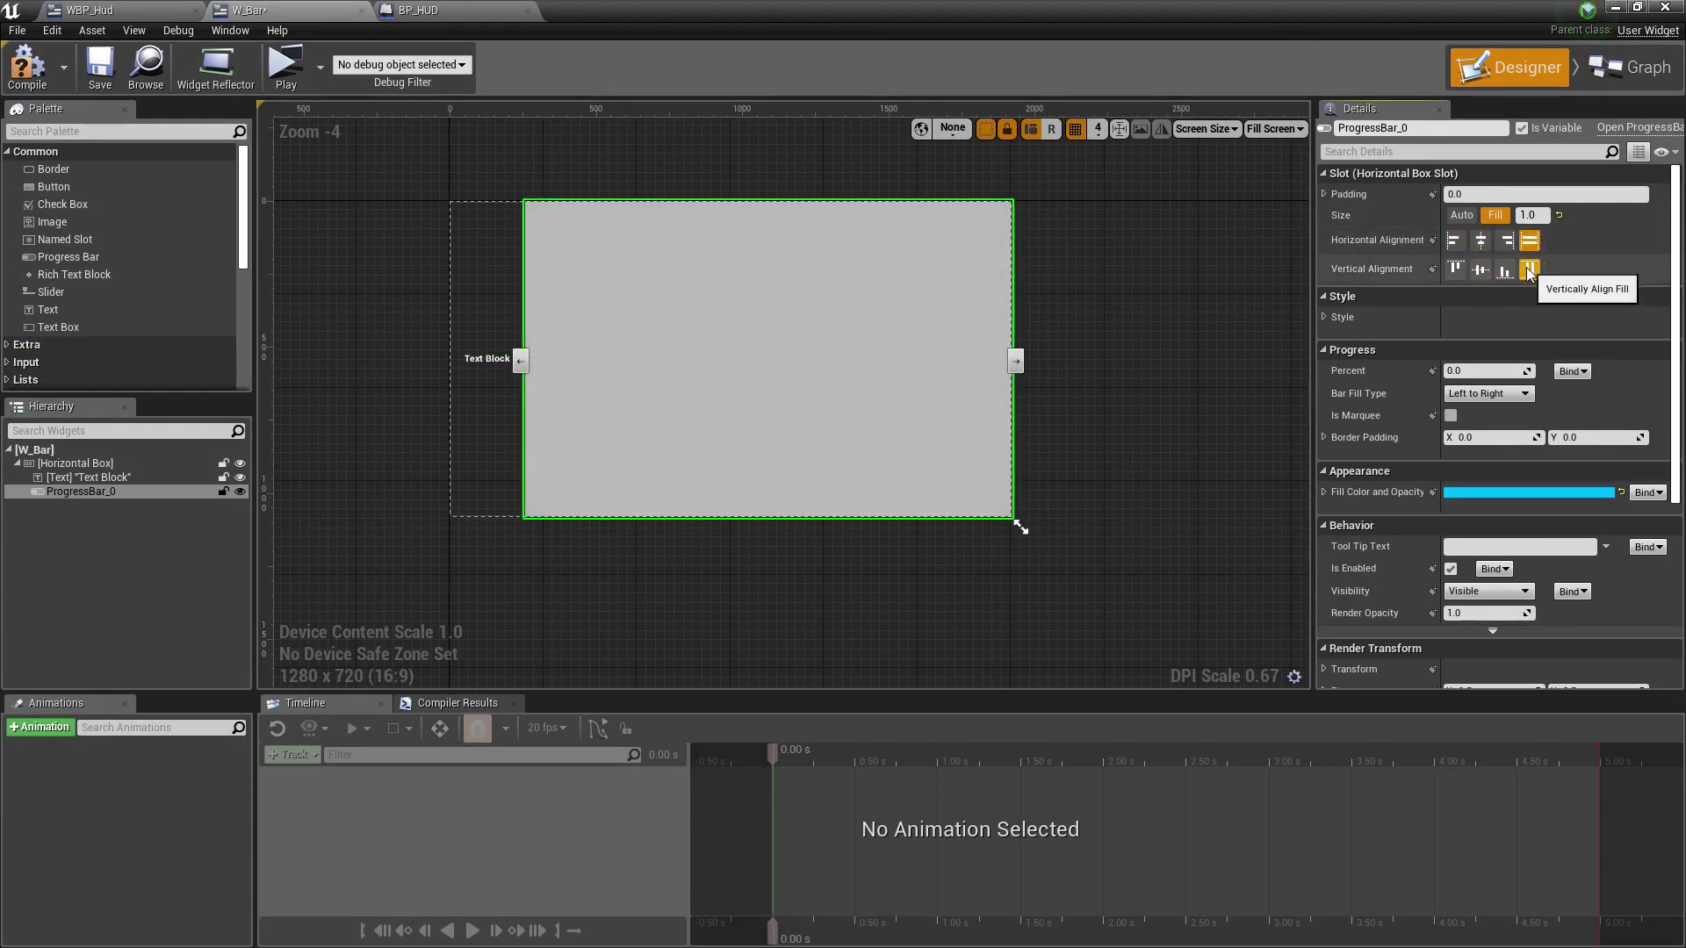
left_click(1463, 215)
left_click(1494, 215)
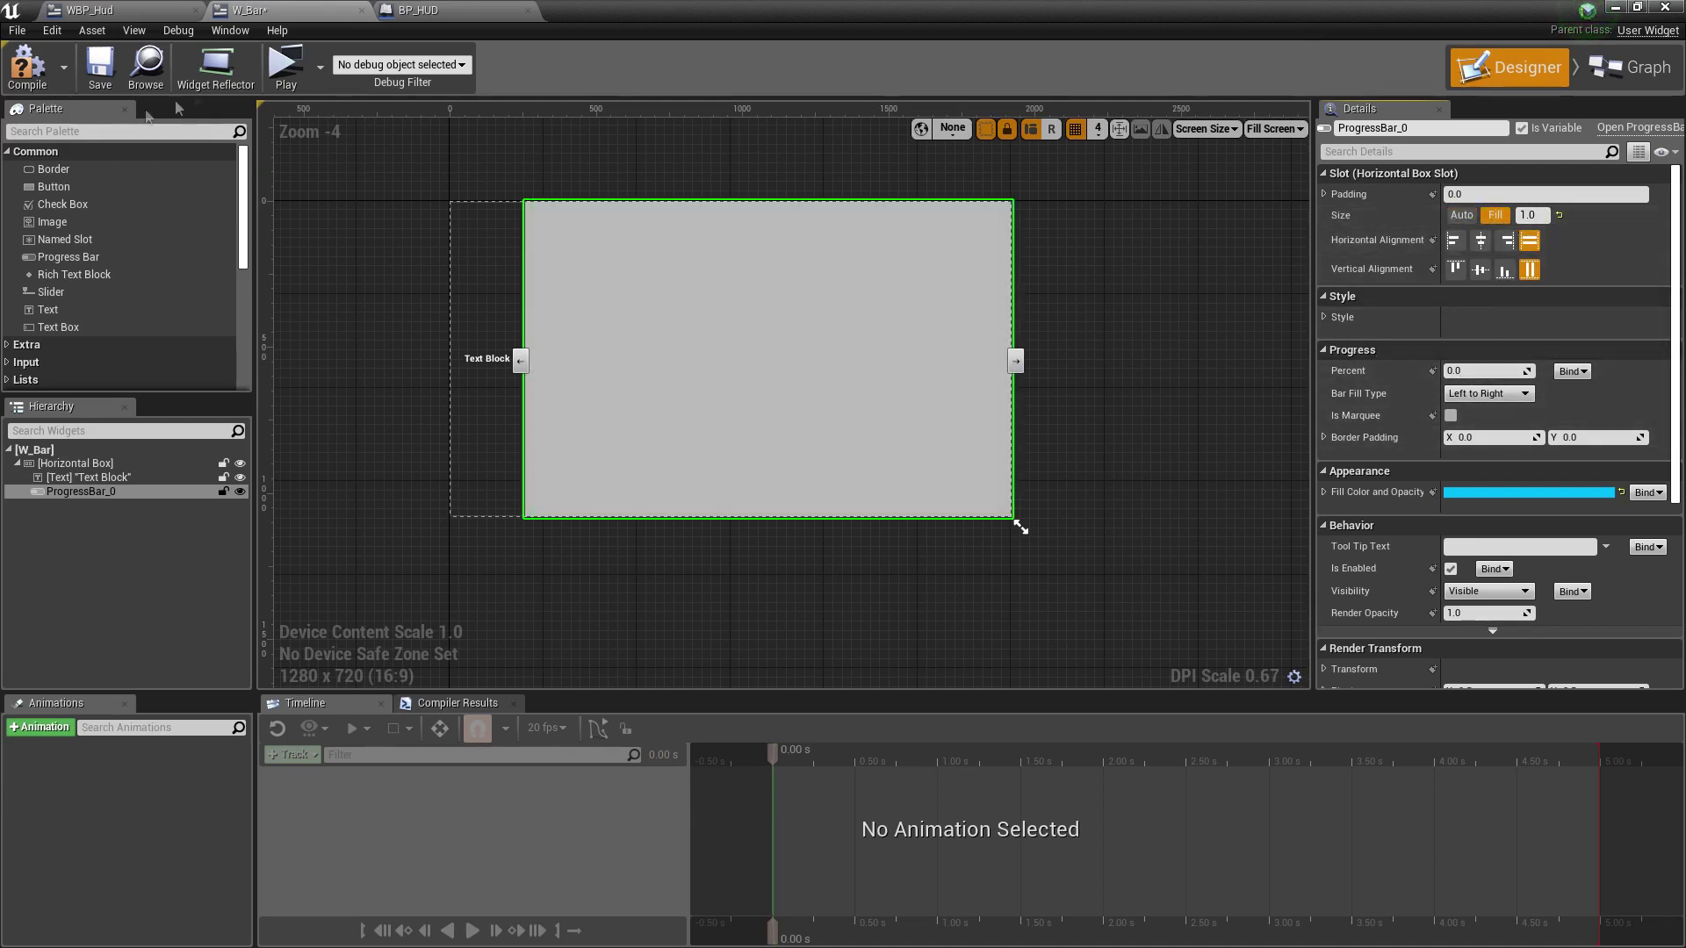
left_click(100, 65)
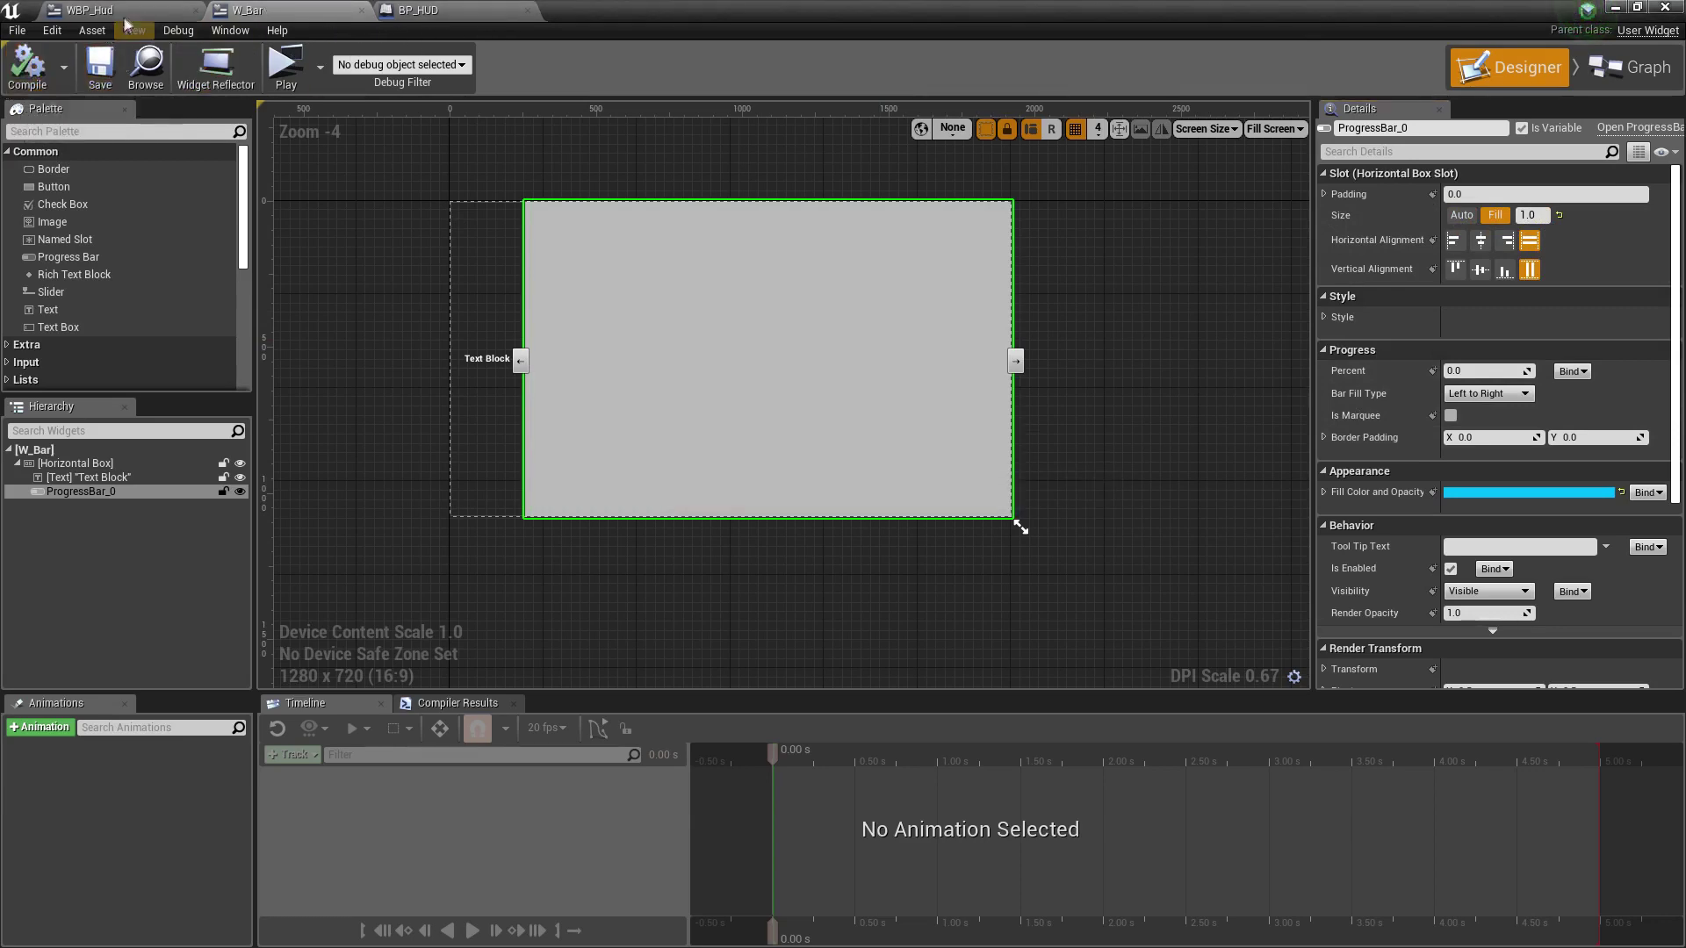
left_click(88, 10)
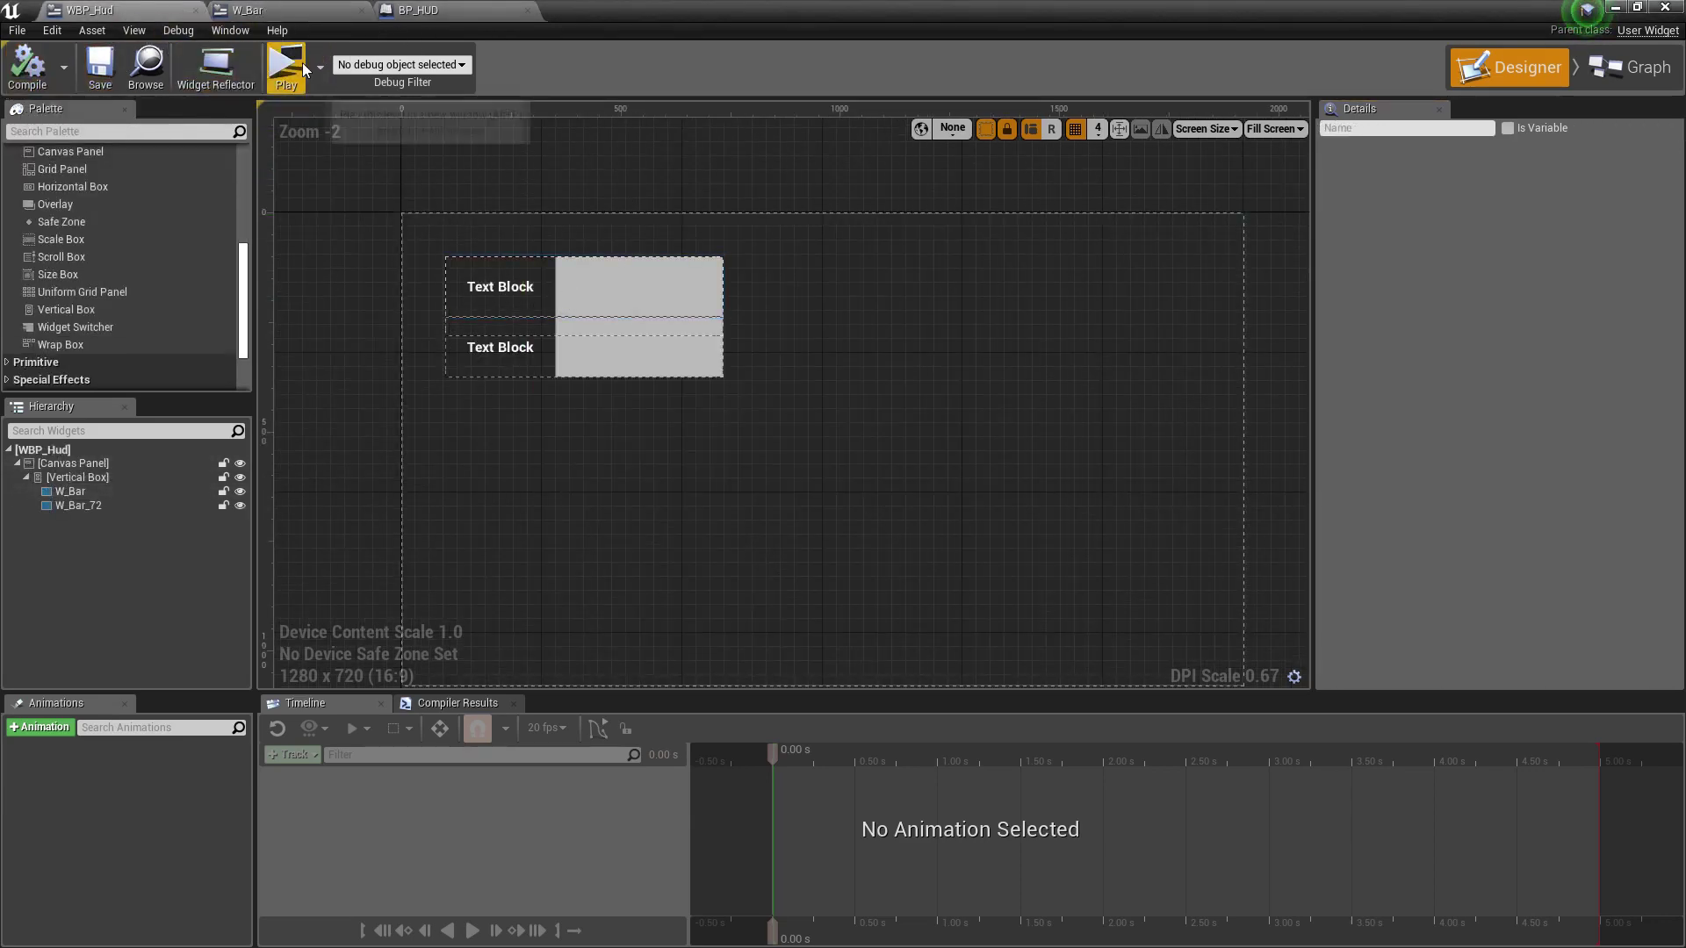
left_click(285, 63)
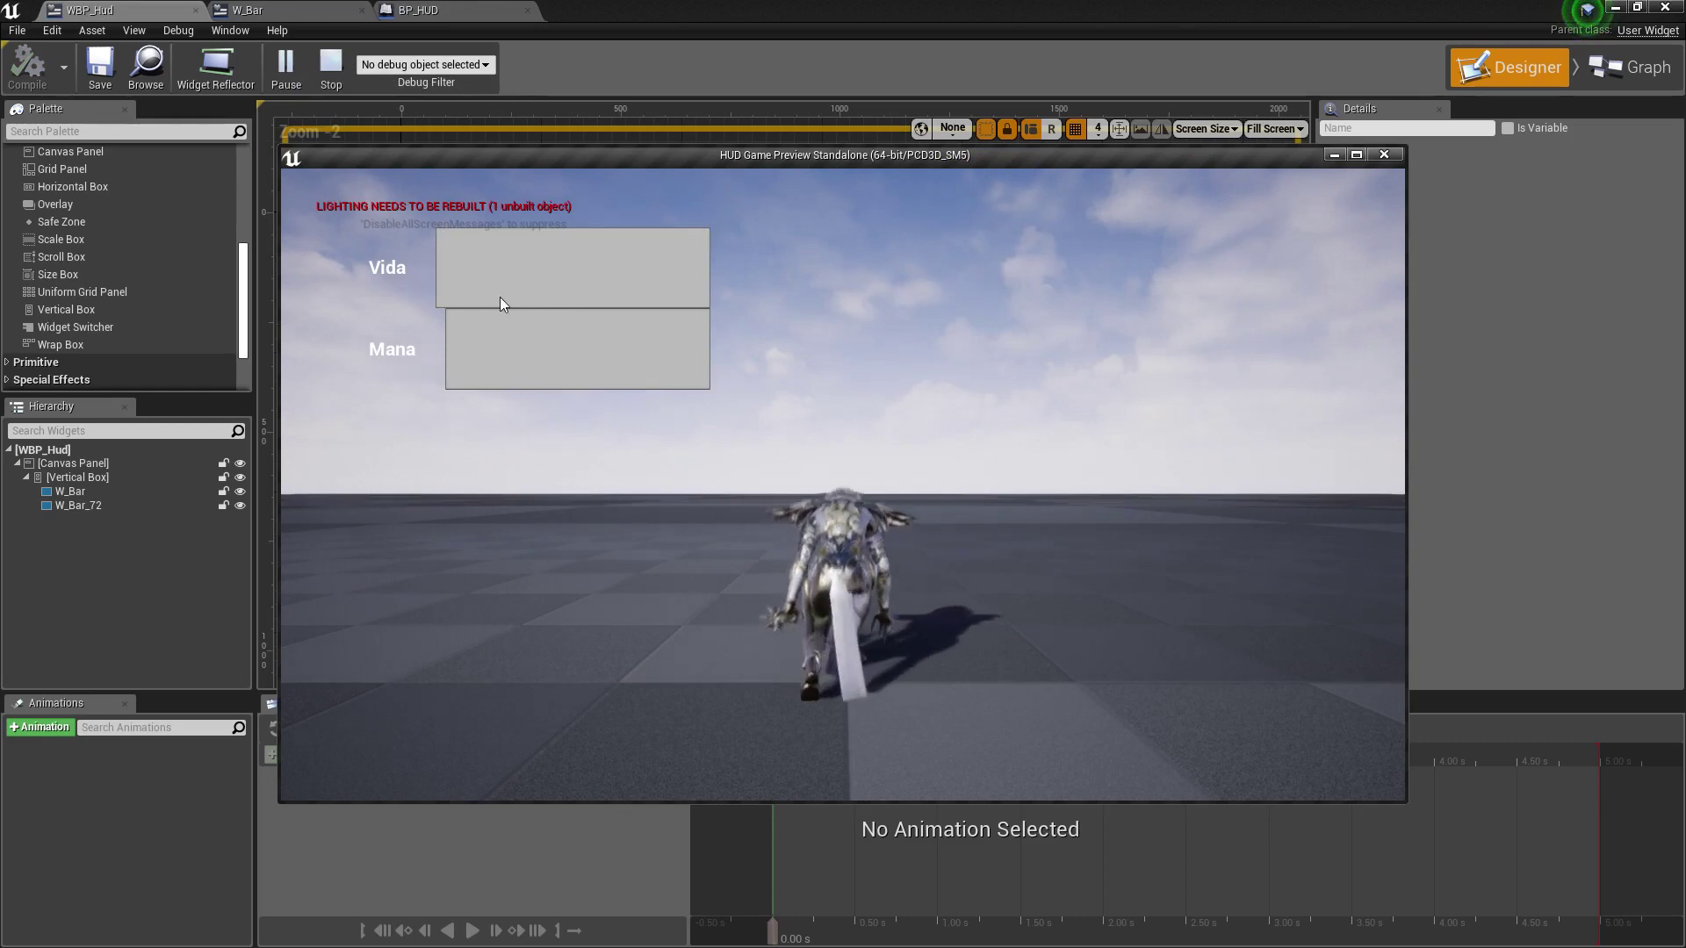
key("Escape")
left_click(556, 308)
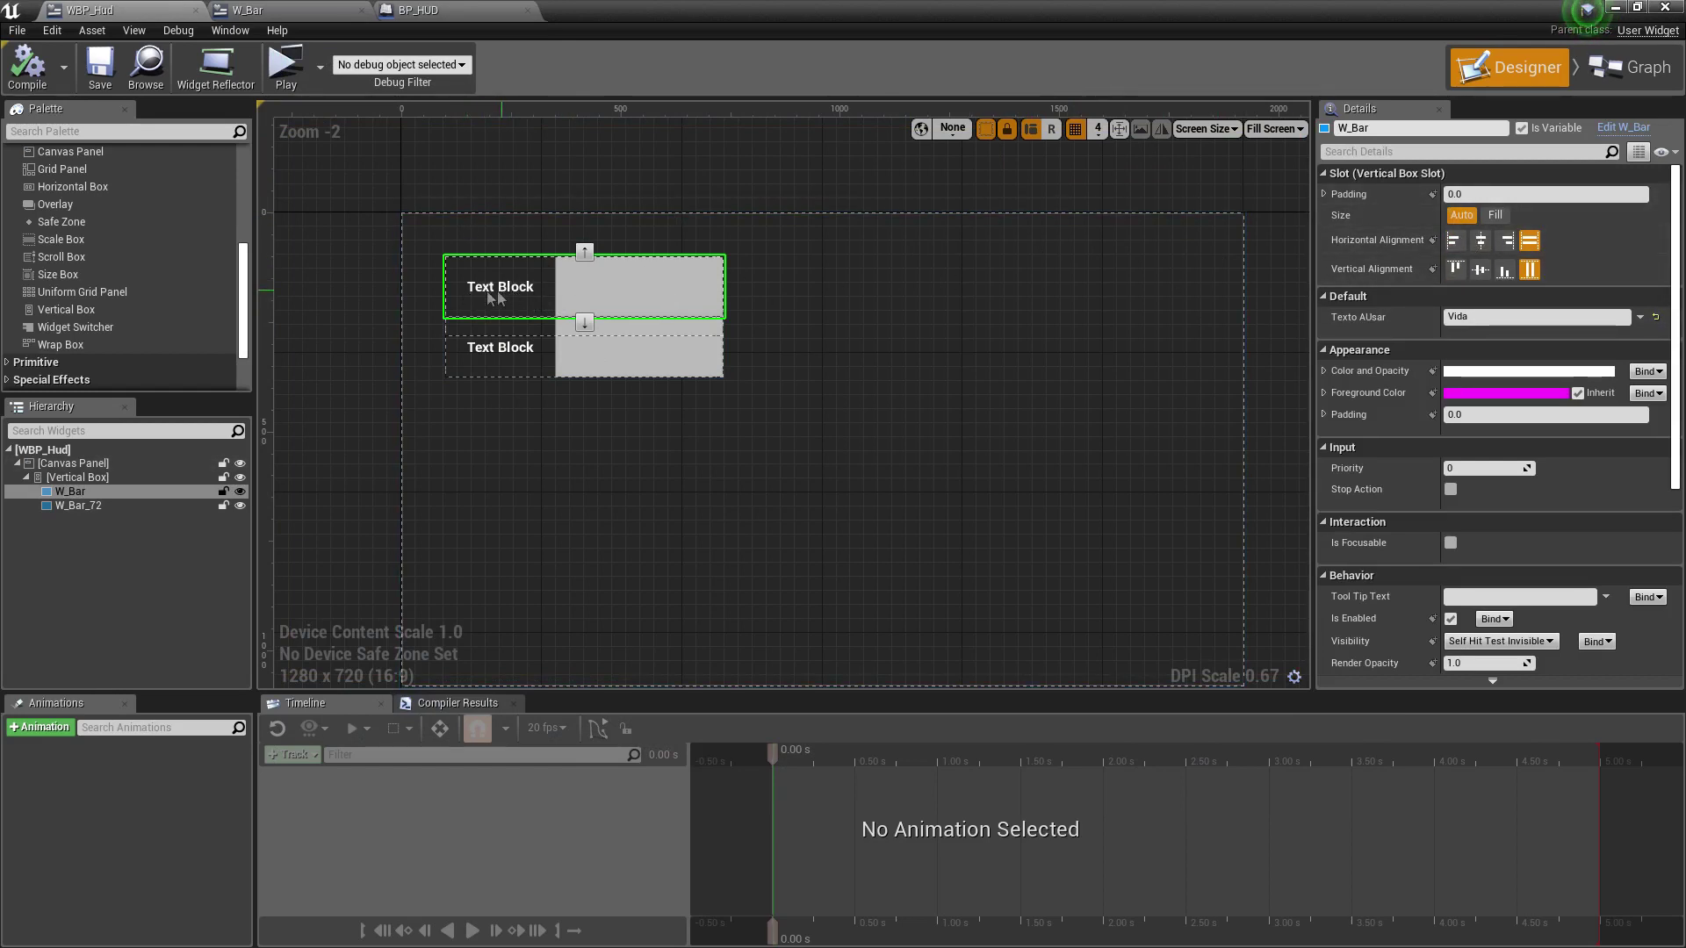
Set W_Bar's Text Block padding to 0 top and bottom, then save W_Bar.
left_click(293, 14)
left_click(503, 369)
scroll(503, 369, "up", 1)
scroll(491, 345, "down", 3)
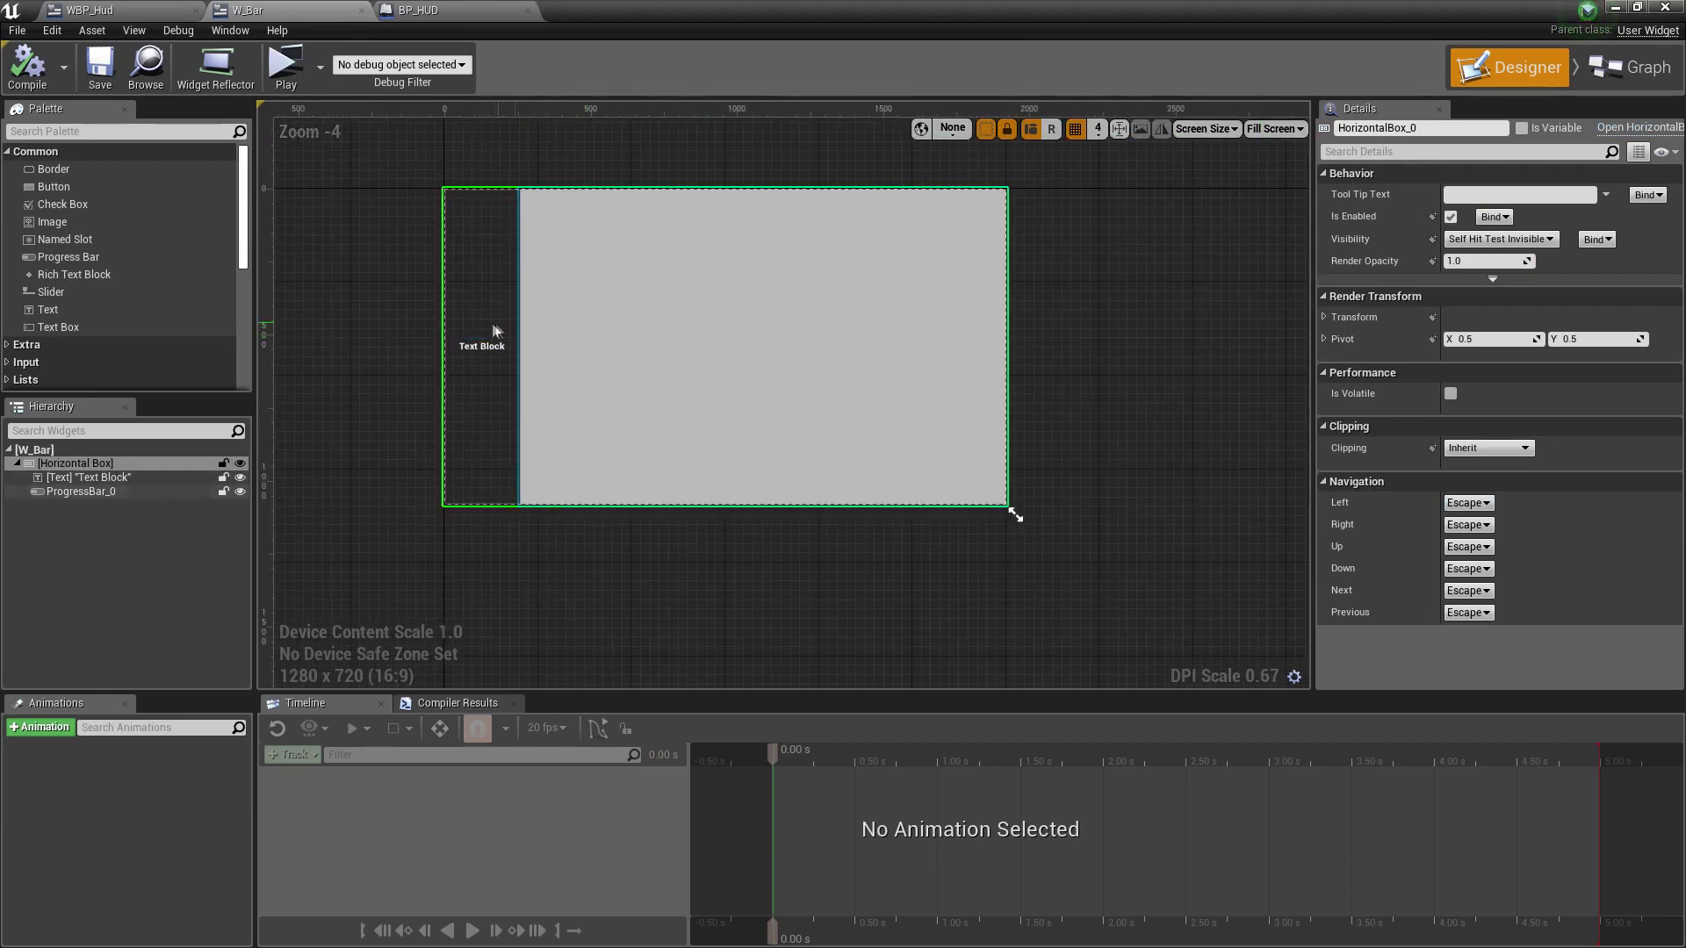
left_click(482, 351)
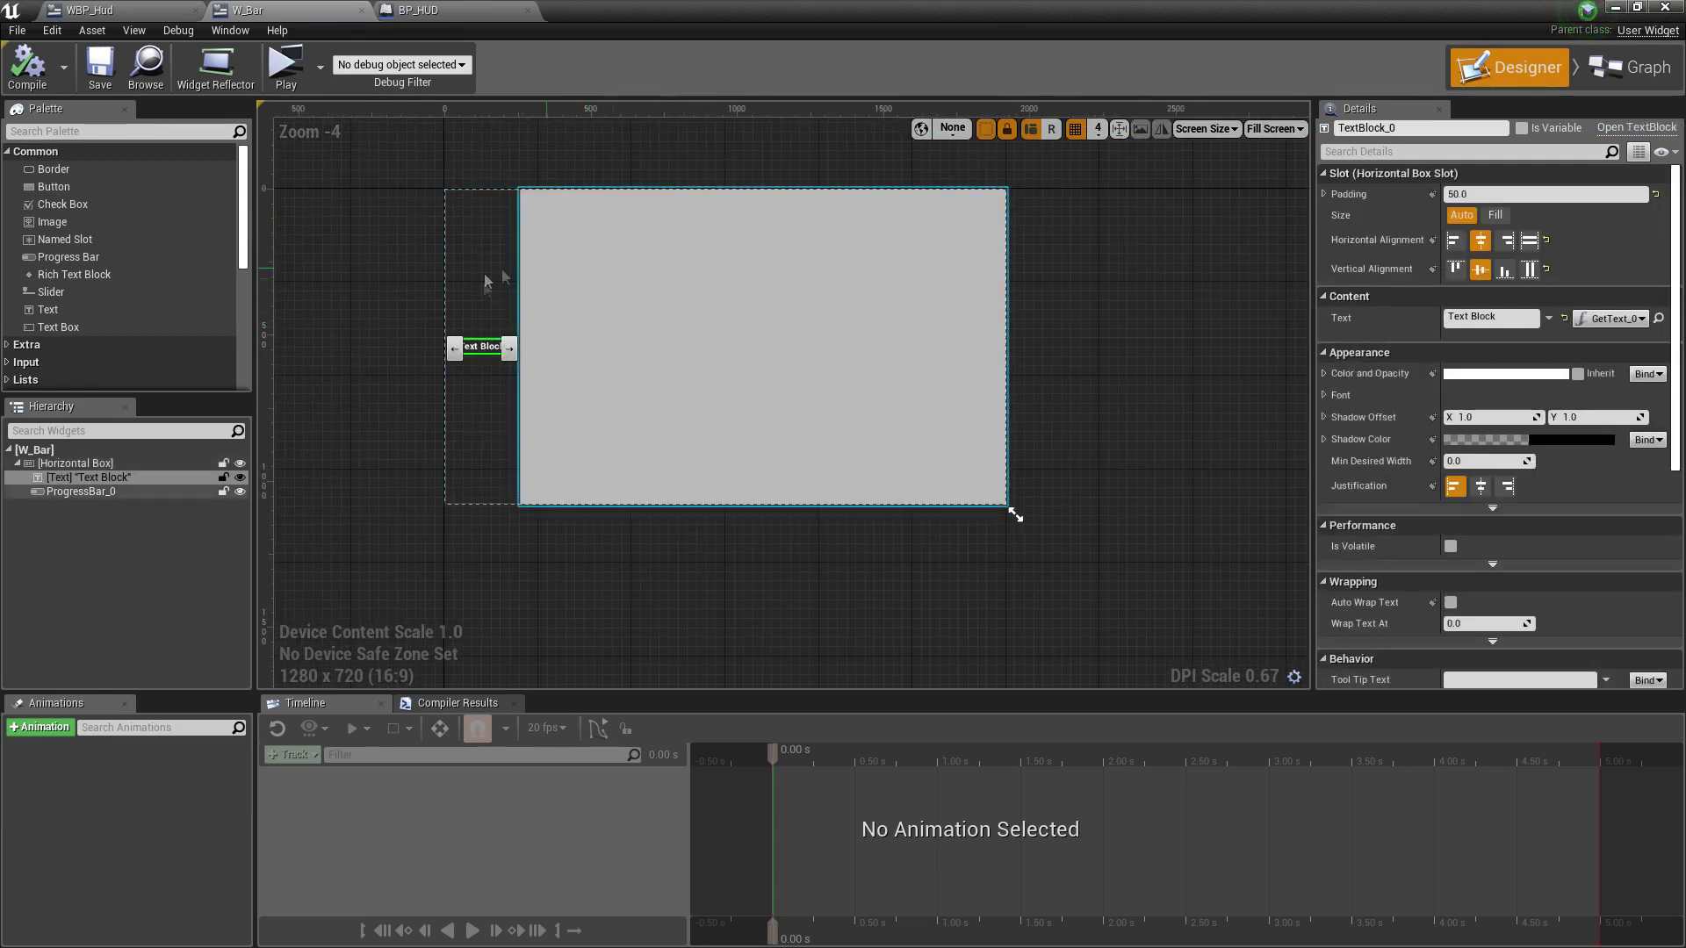
scroll(362, 323, "up", 2)
left_click(1324, 194)
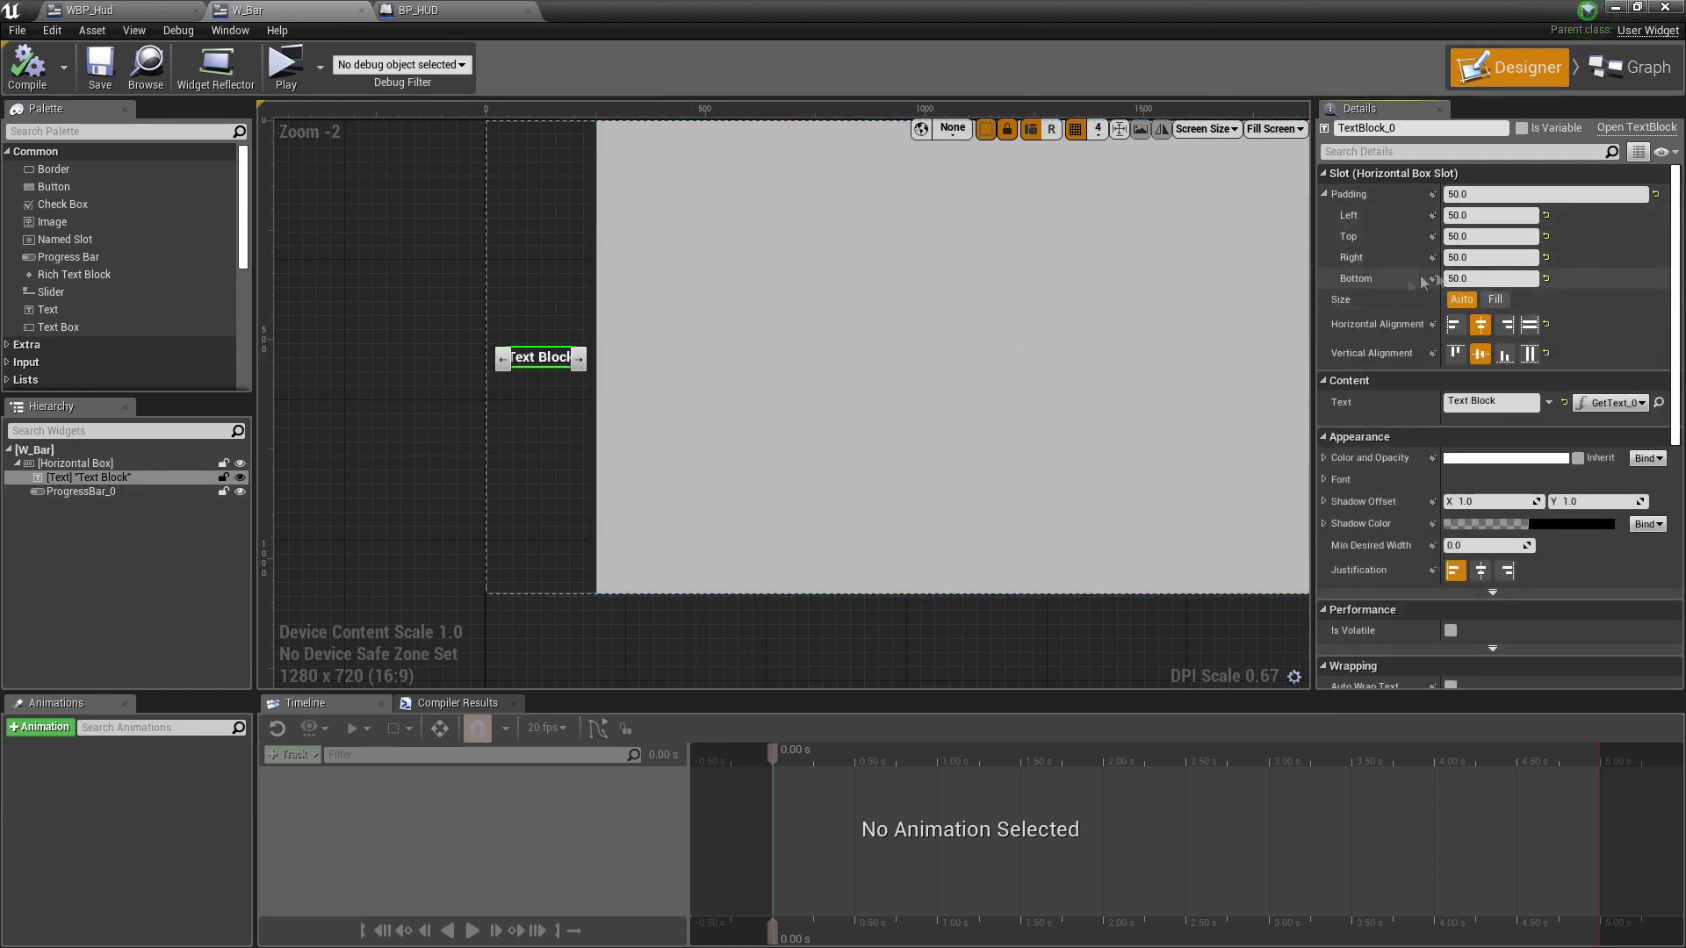
type("0")
left_click(1478, 275)
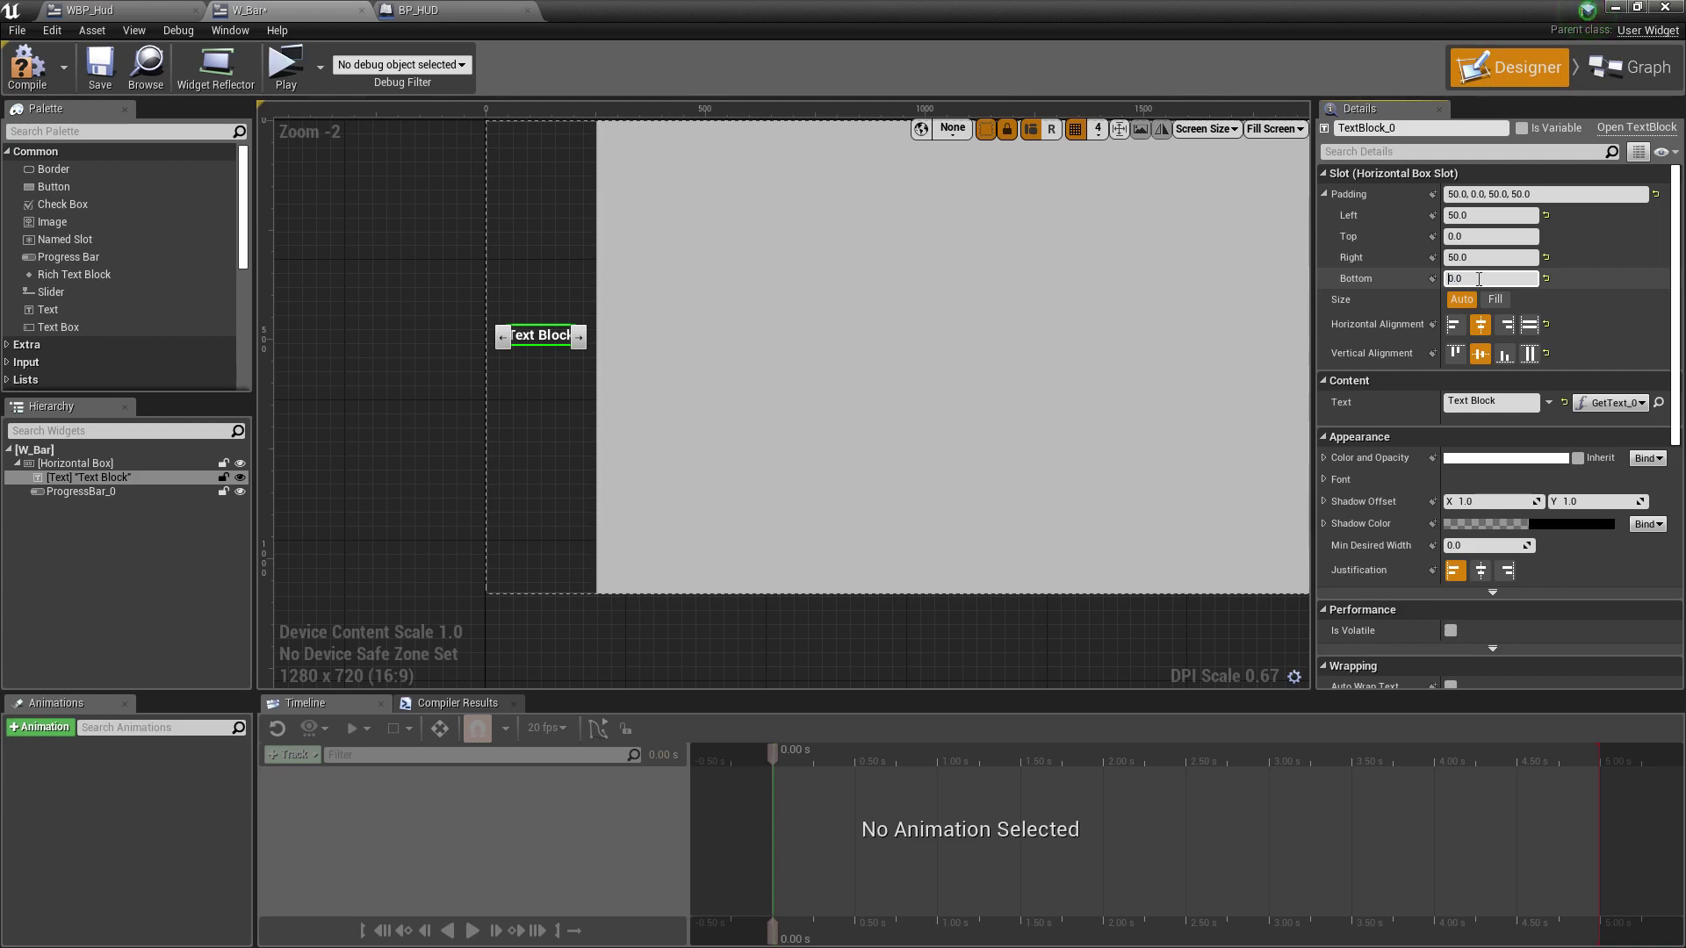
left_click(99, 77)
left_click(88, 10)
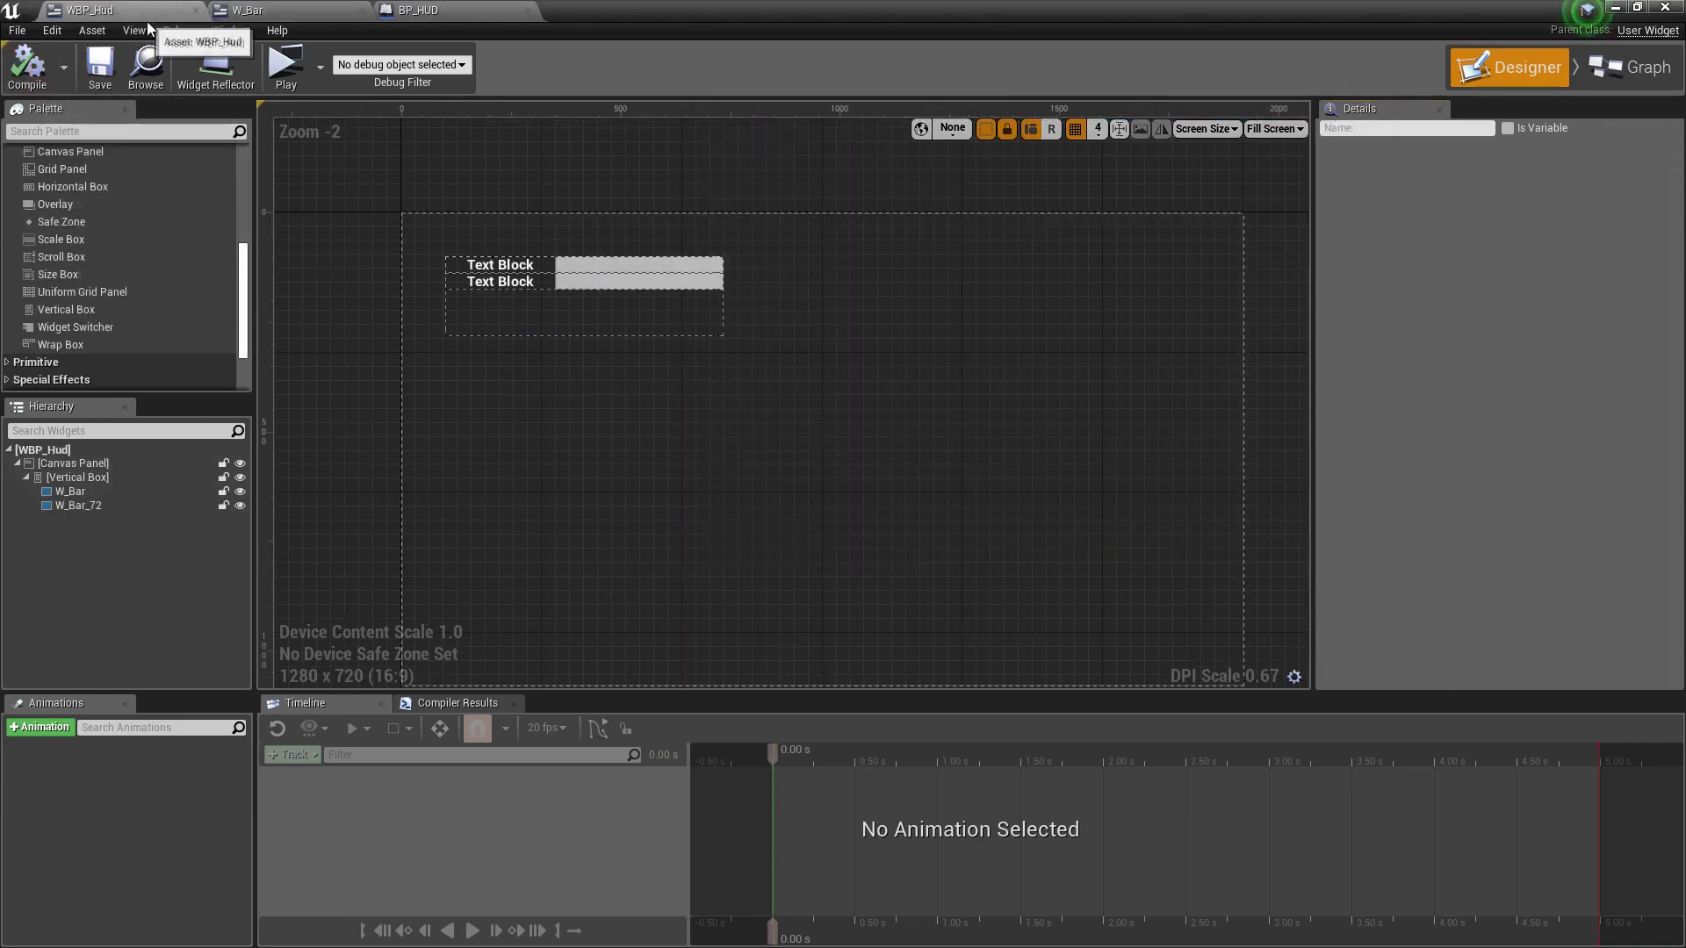
Shorten the Vertical Box holding both bars to about 113 high.
scroll(492, 277, "up", 4)
scroll(544, 286, "down", 3)
scroll(409, 342, "up", 2)
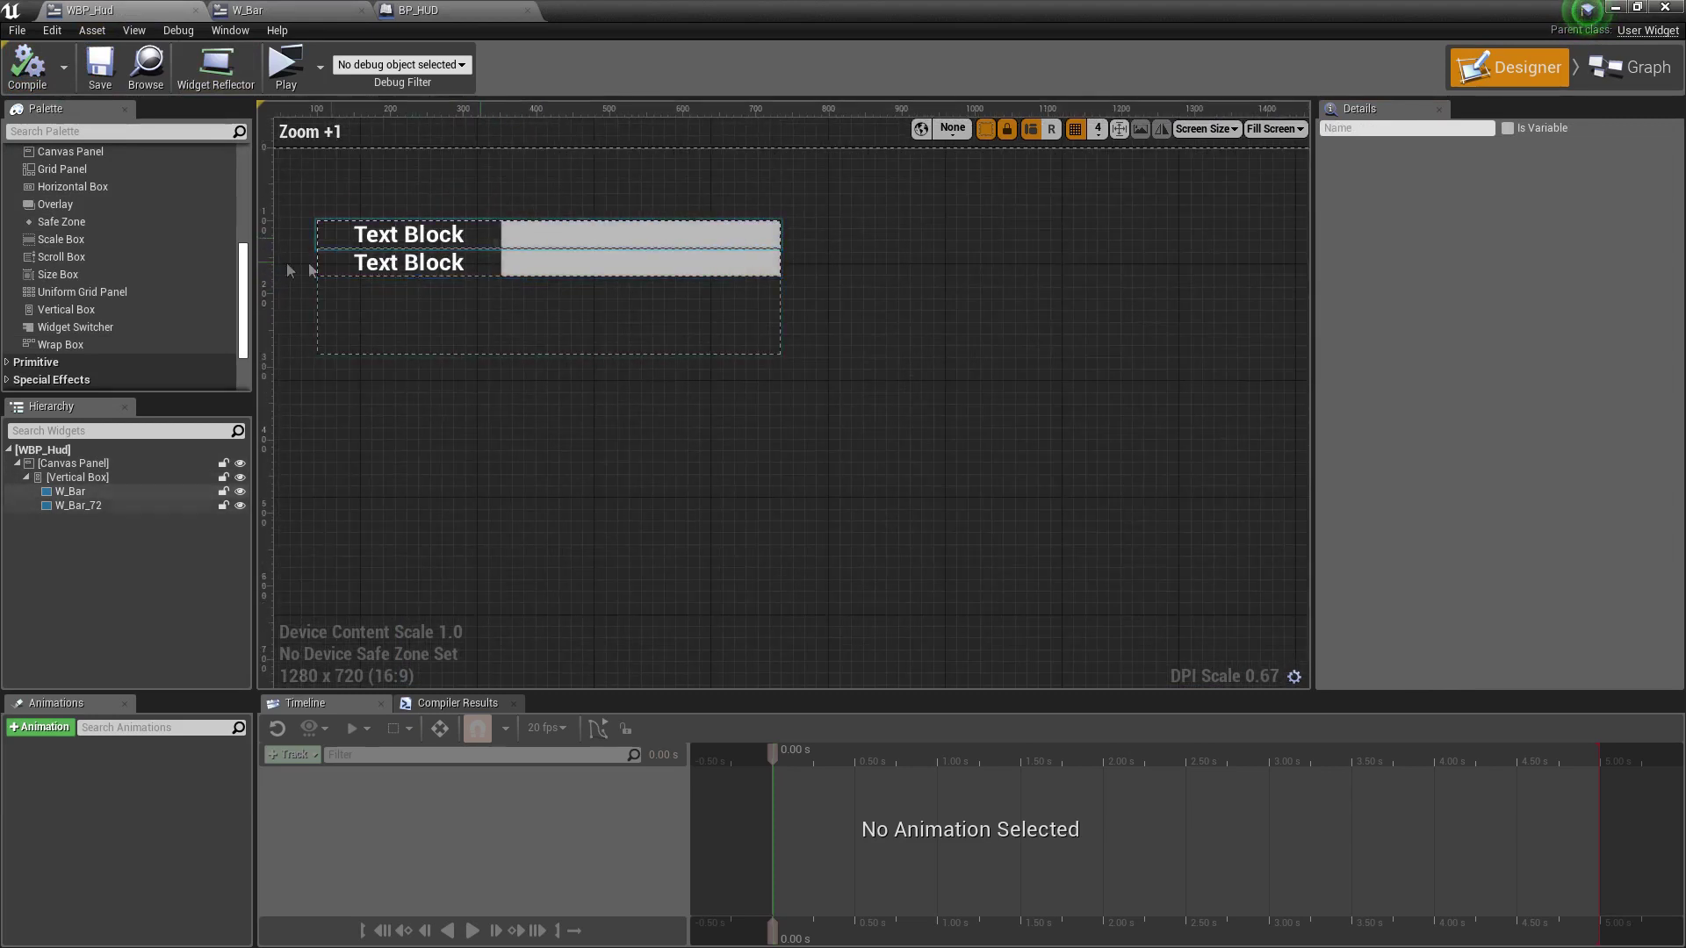
left_click(409, 342)
mouse_move(546, 353)
left_mouse_down()
mouse_move(555, 278)
mouse_move(555, 339)
left_mouse_up()
left_click(341, 256)
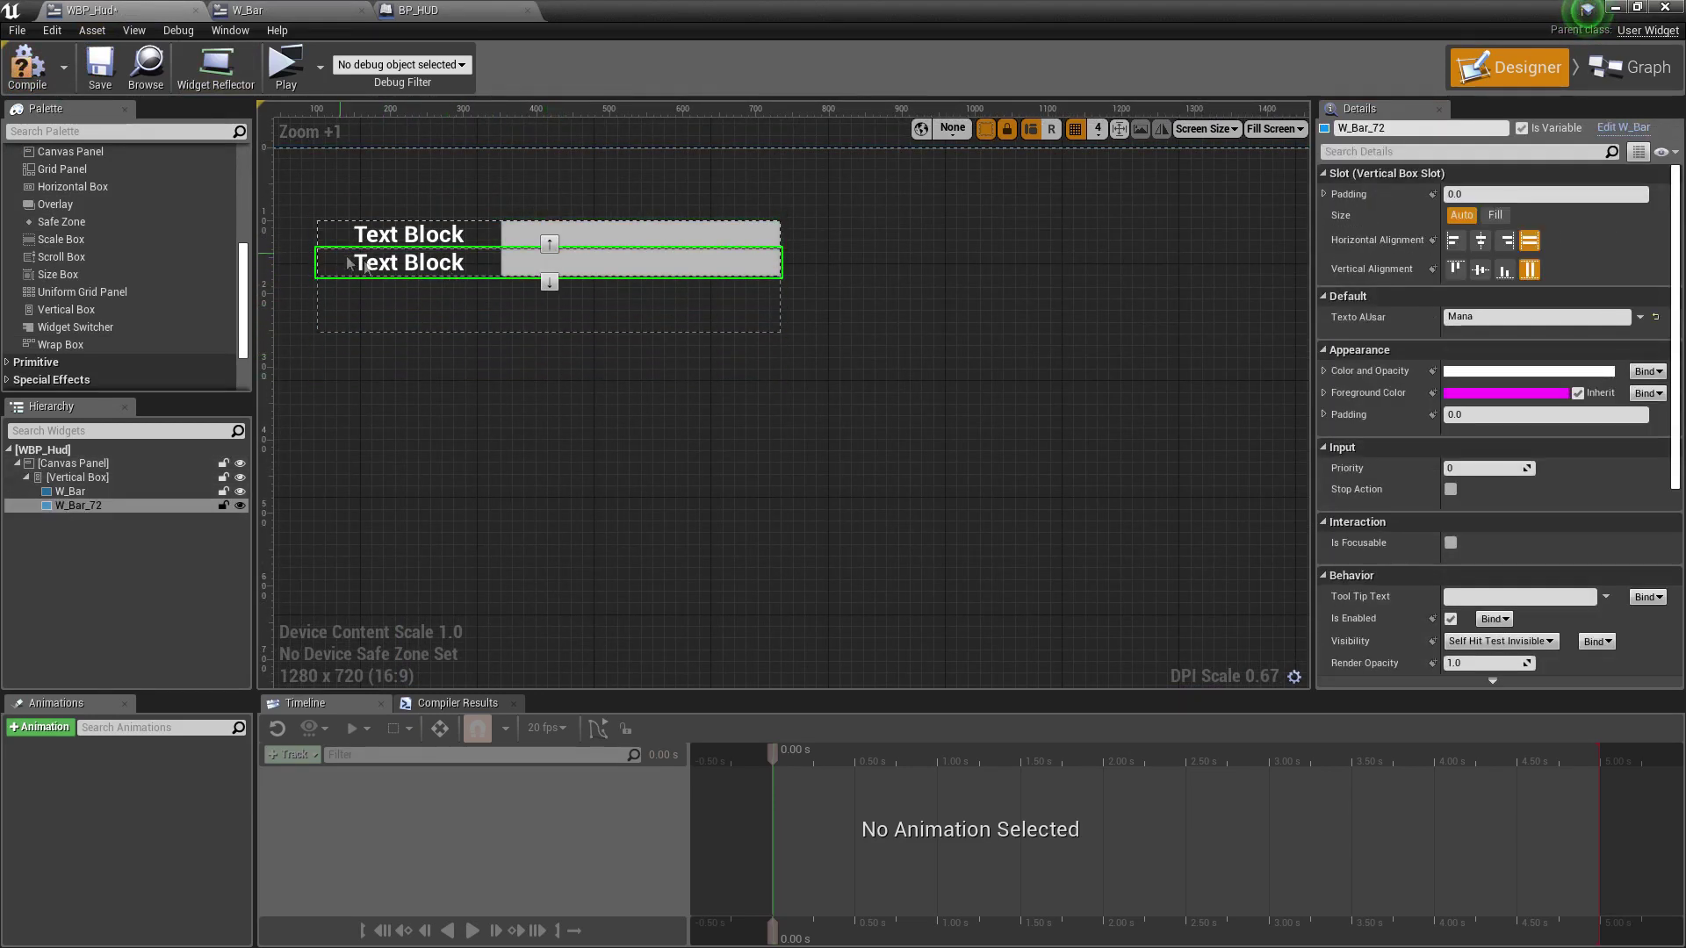
scroll(485, 308, "down", 2)
scroll(485, 308, "up", 1)
scroll(479, 294, "up", 1)
left_click(465, 290)
left_click(446, 255)
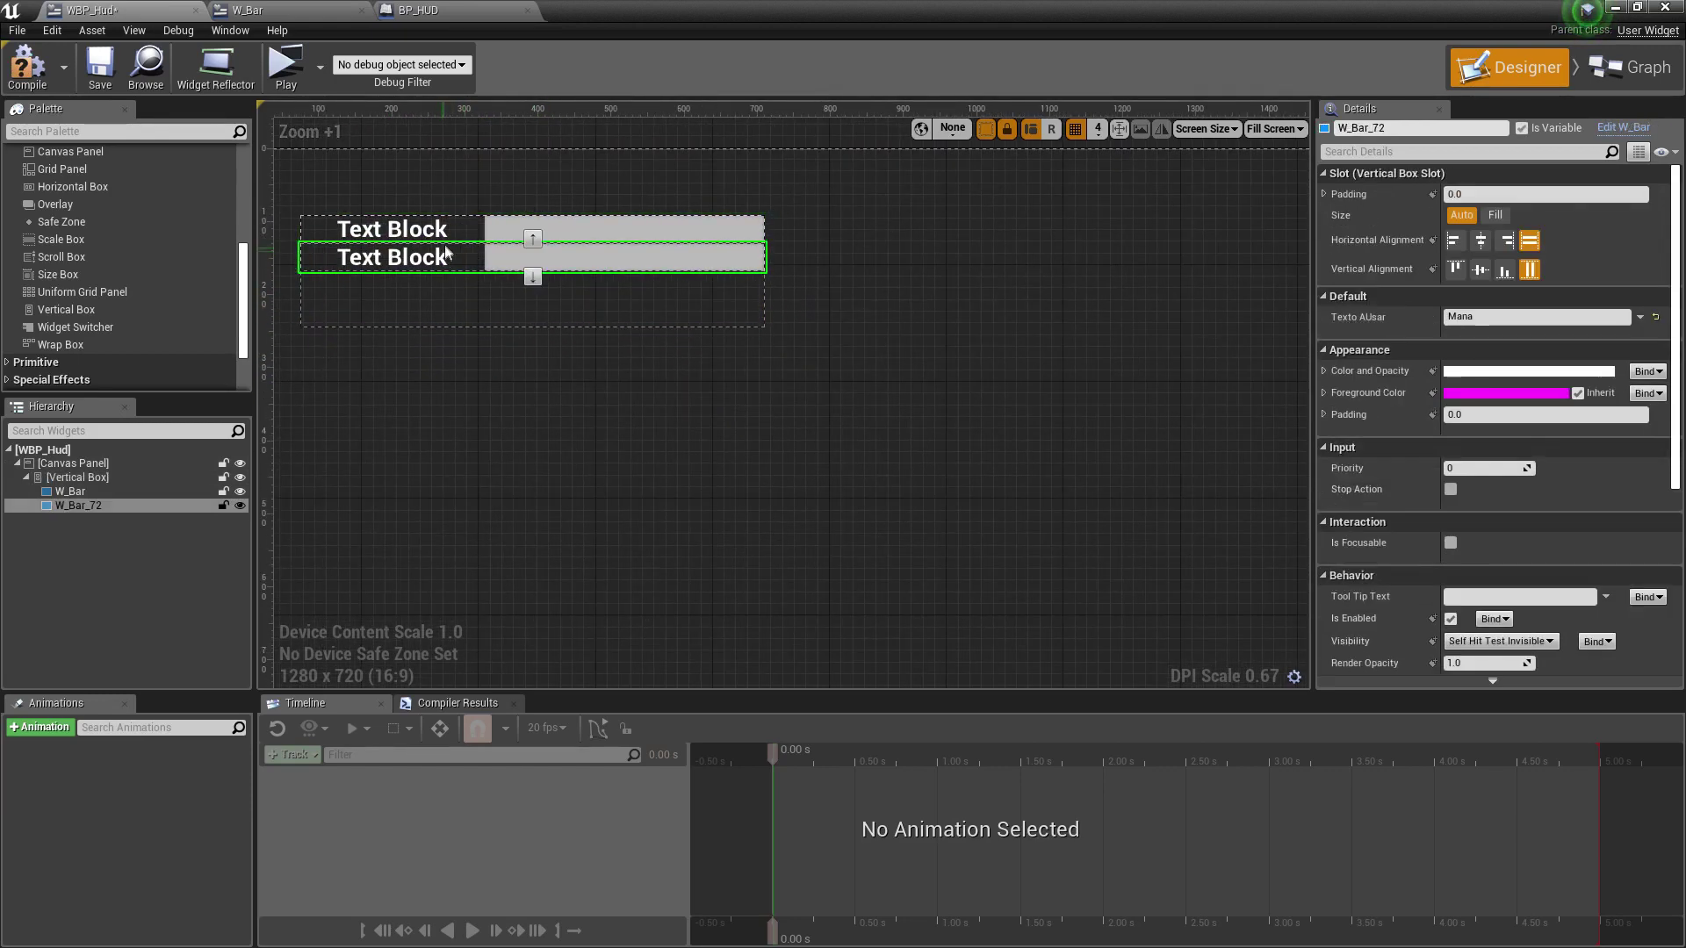
left_click(478, 305)
left_click_drag(530, 331, 532, 301)
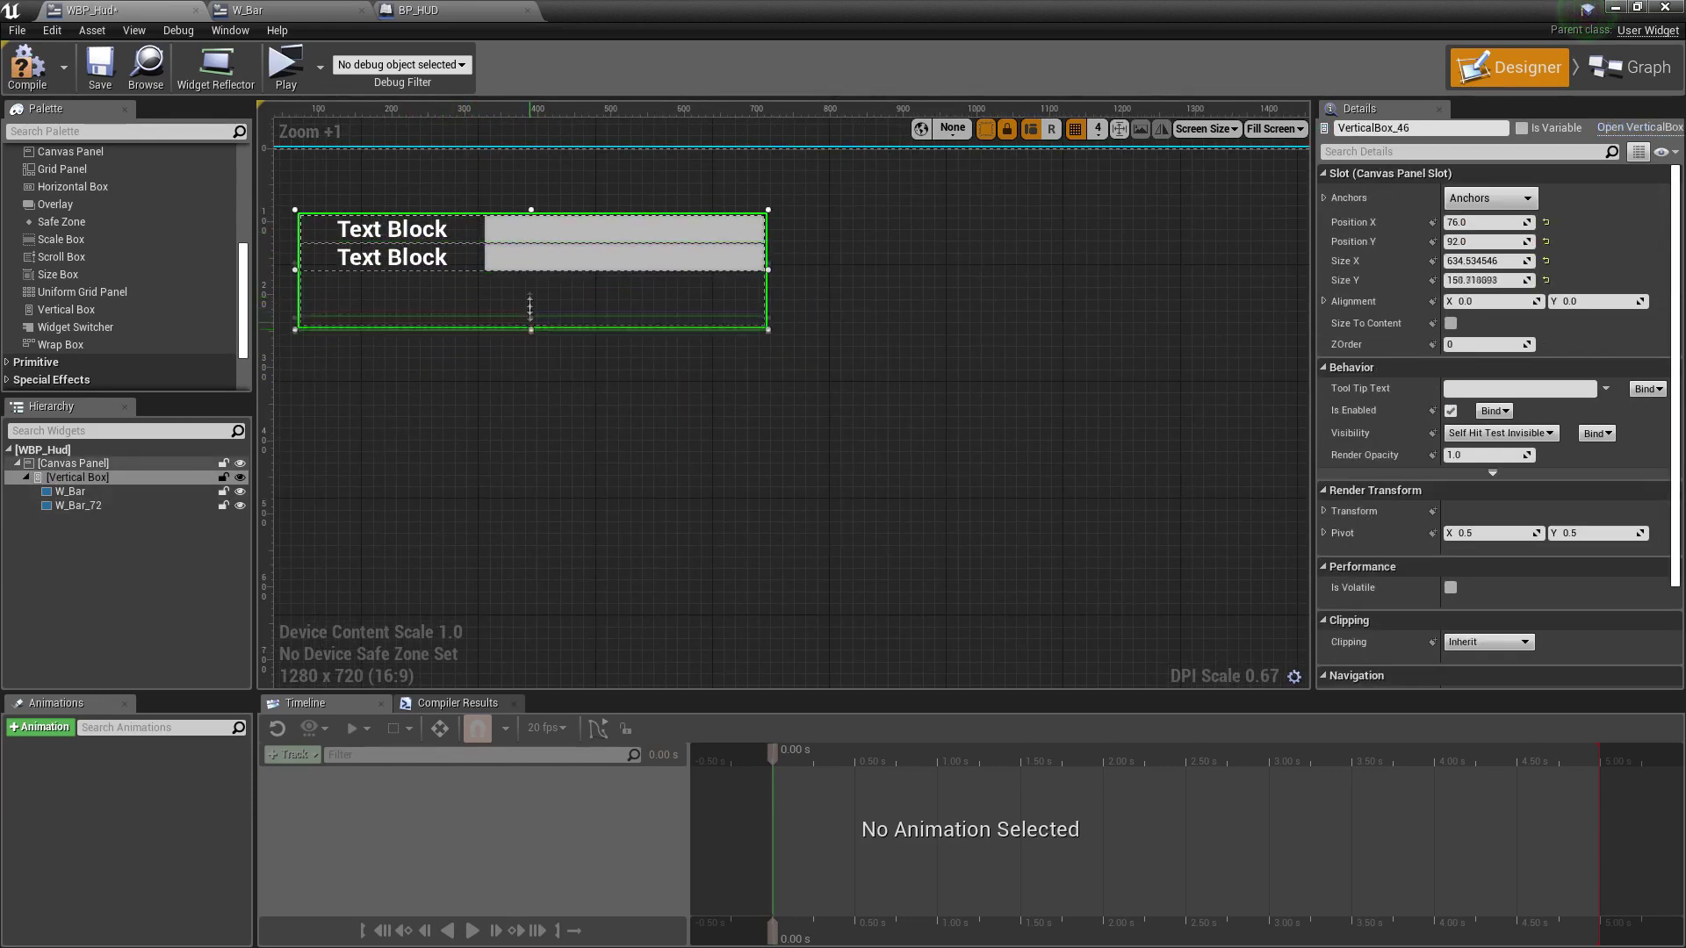
Set both the Mana and Vida rows' slot Size to Fill.
left_click(425, 255)
left_click(1495, 215)
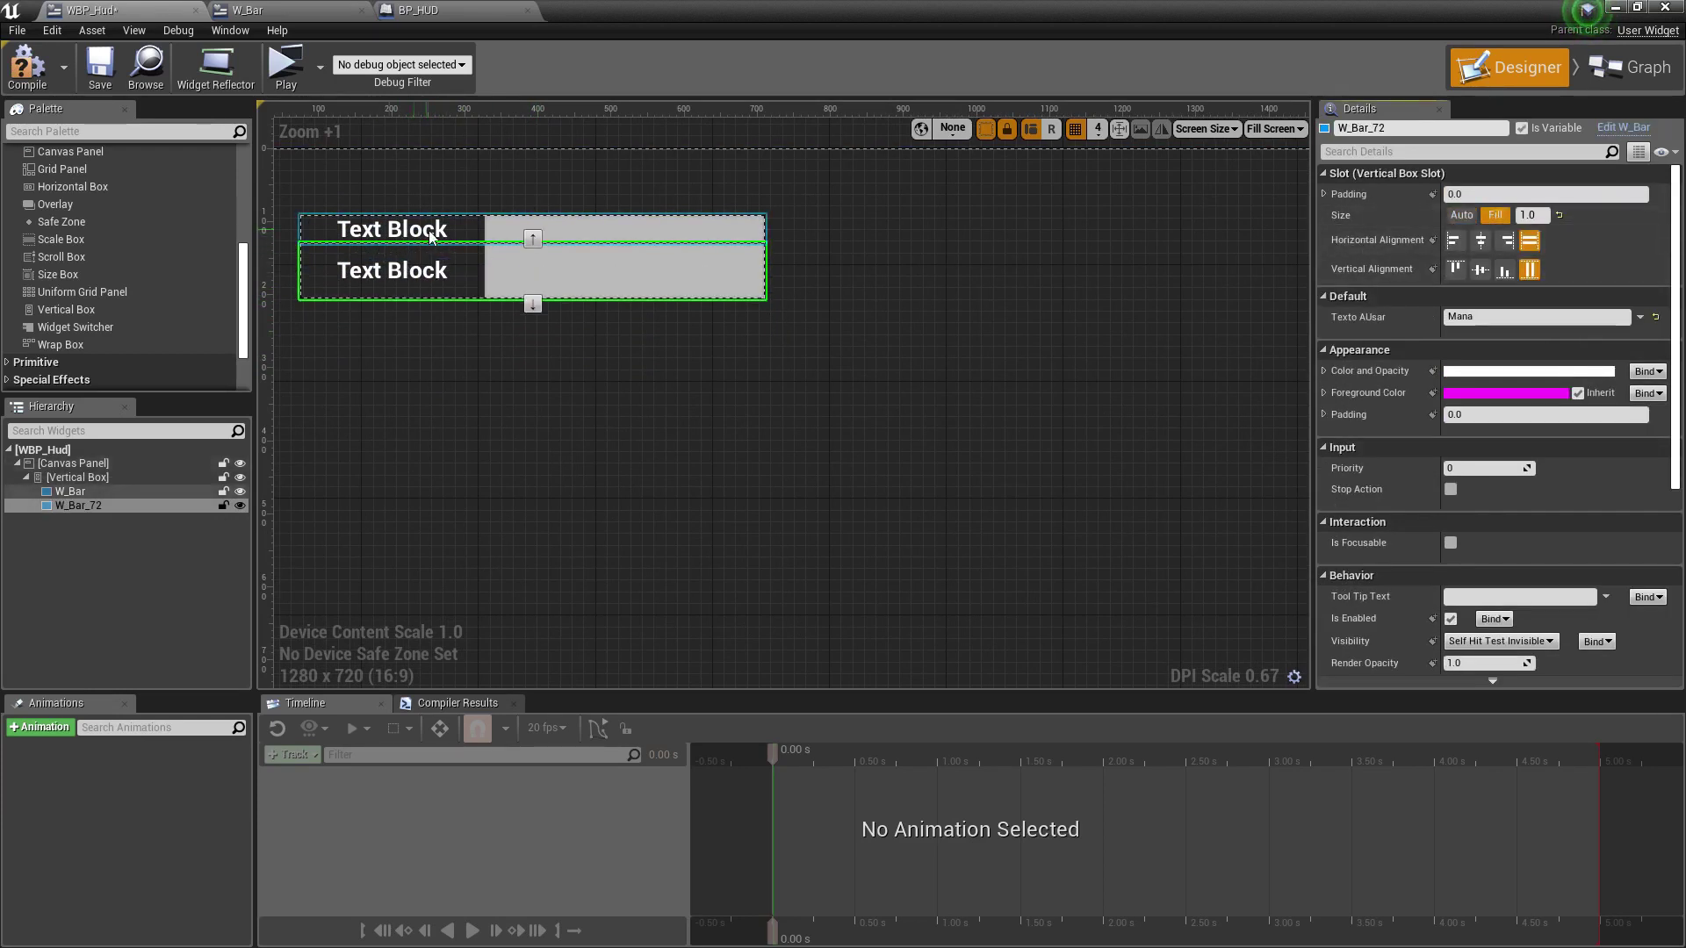
left_click(430, 233)
left_click(1495, 215)
Resize the Vertical Box to about 707 wide and 148 high.
left_click(492, 326)
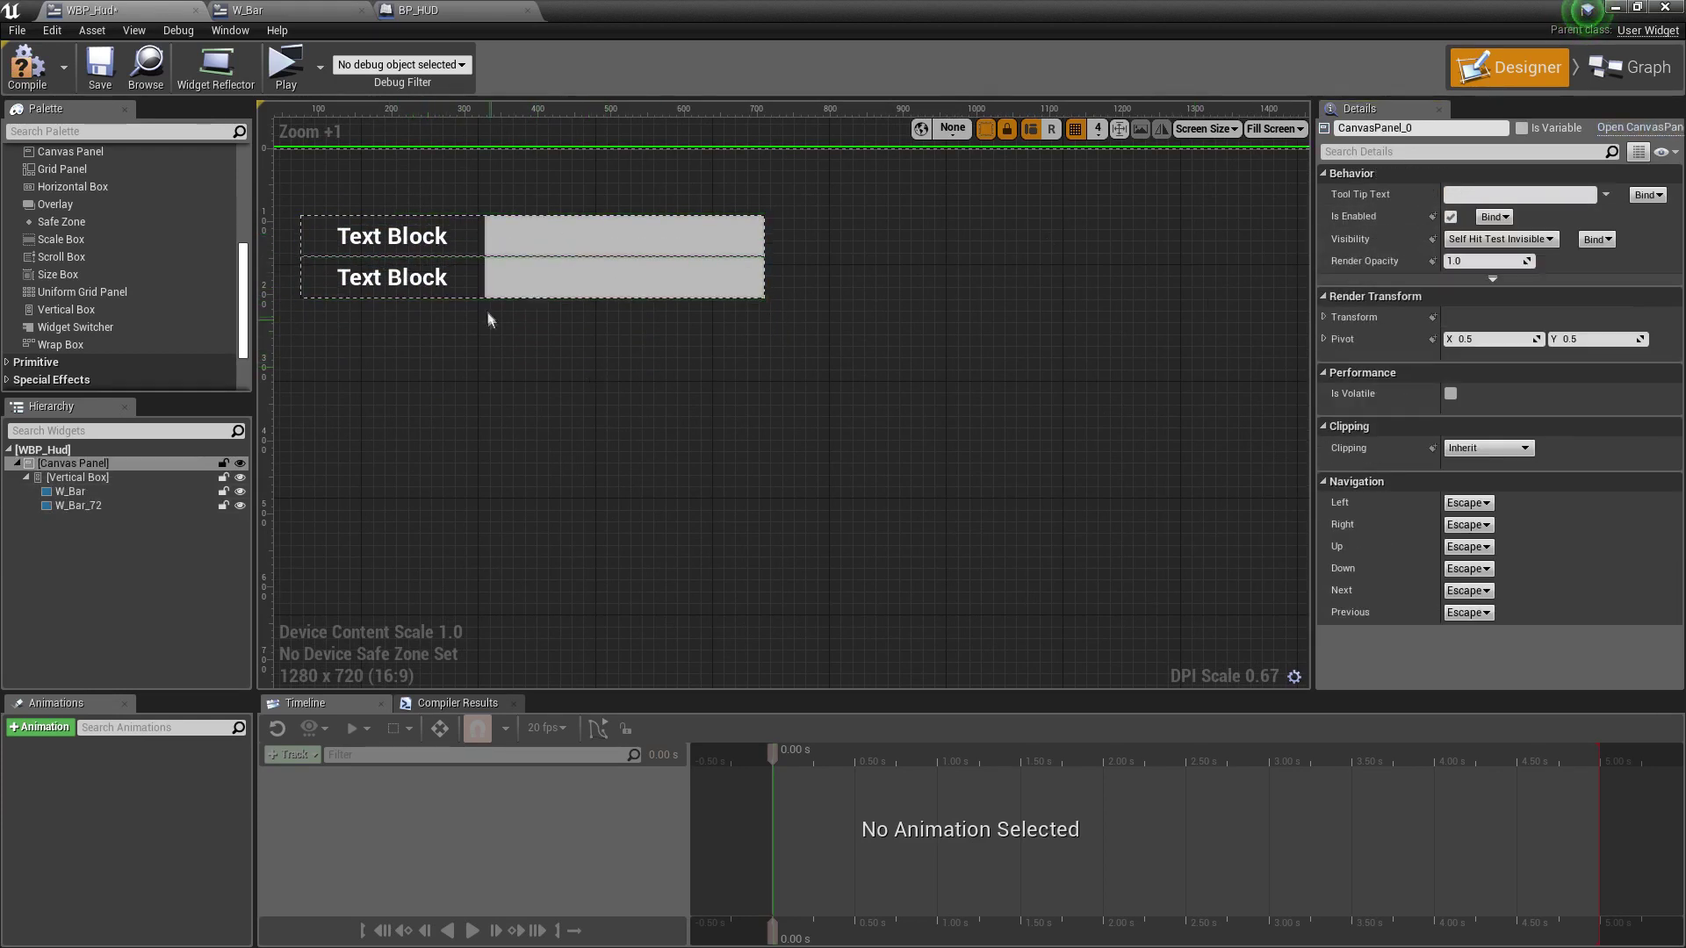
left_click(93, 502)
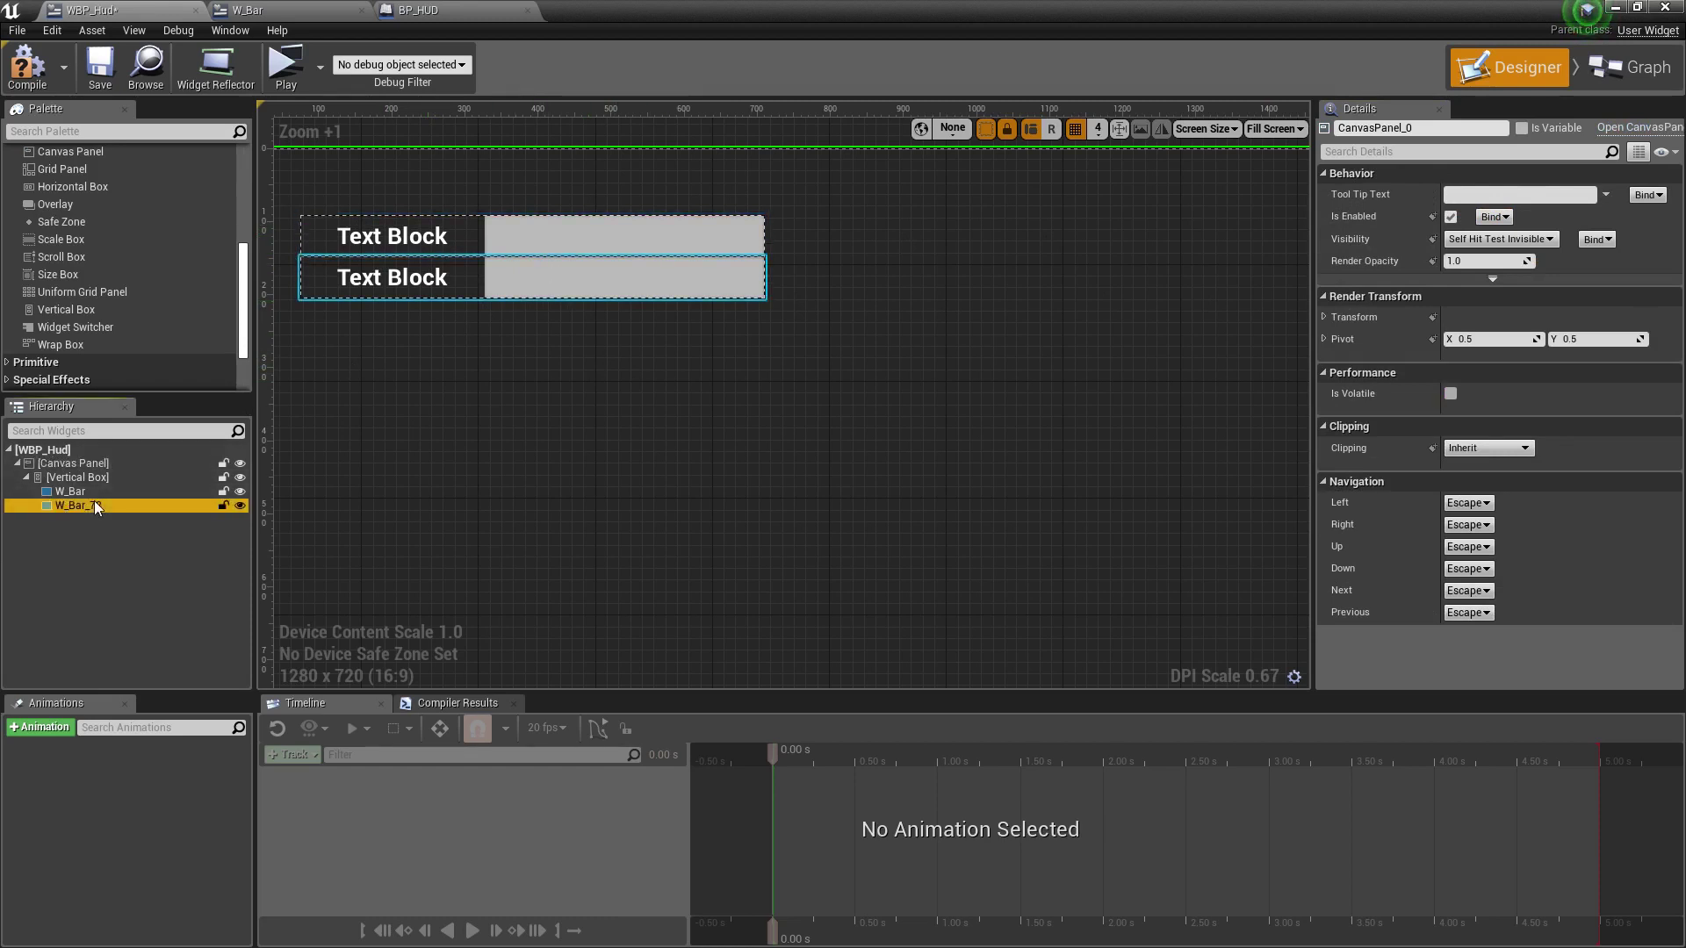
left_click(85, 477)
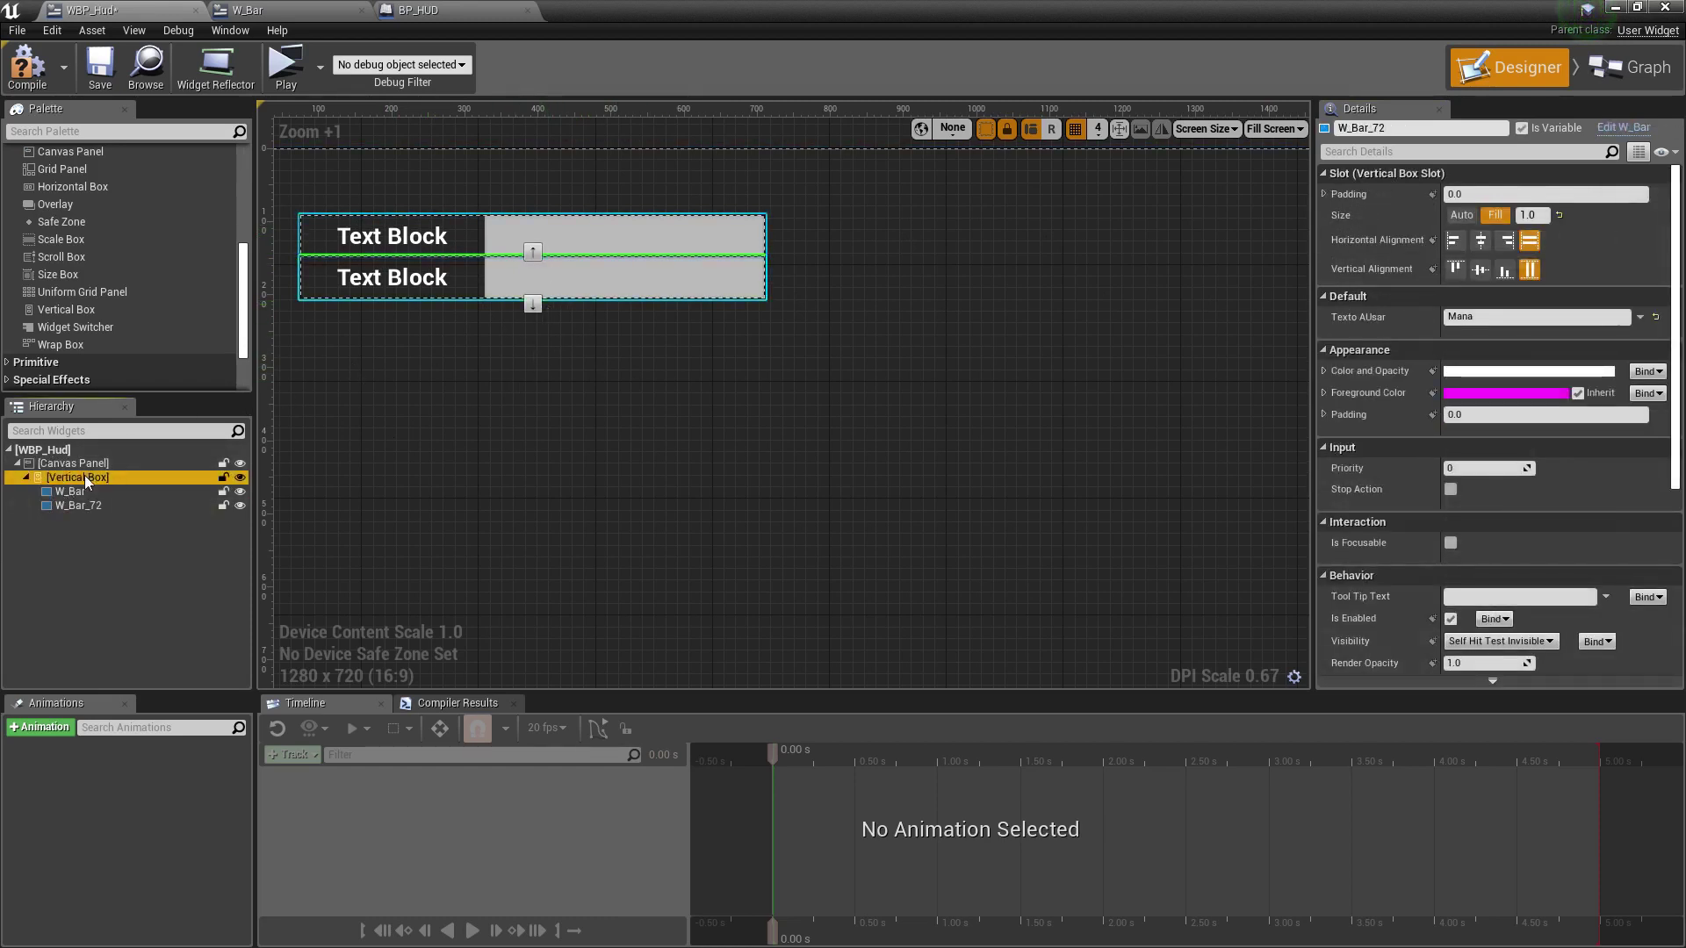
left_click(533, 306)
left_click(530, 301)
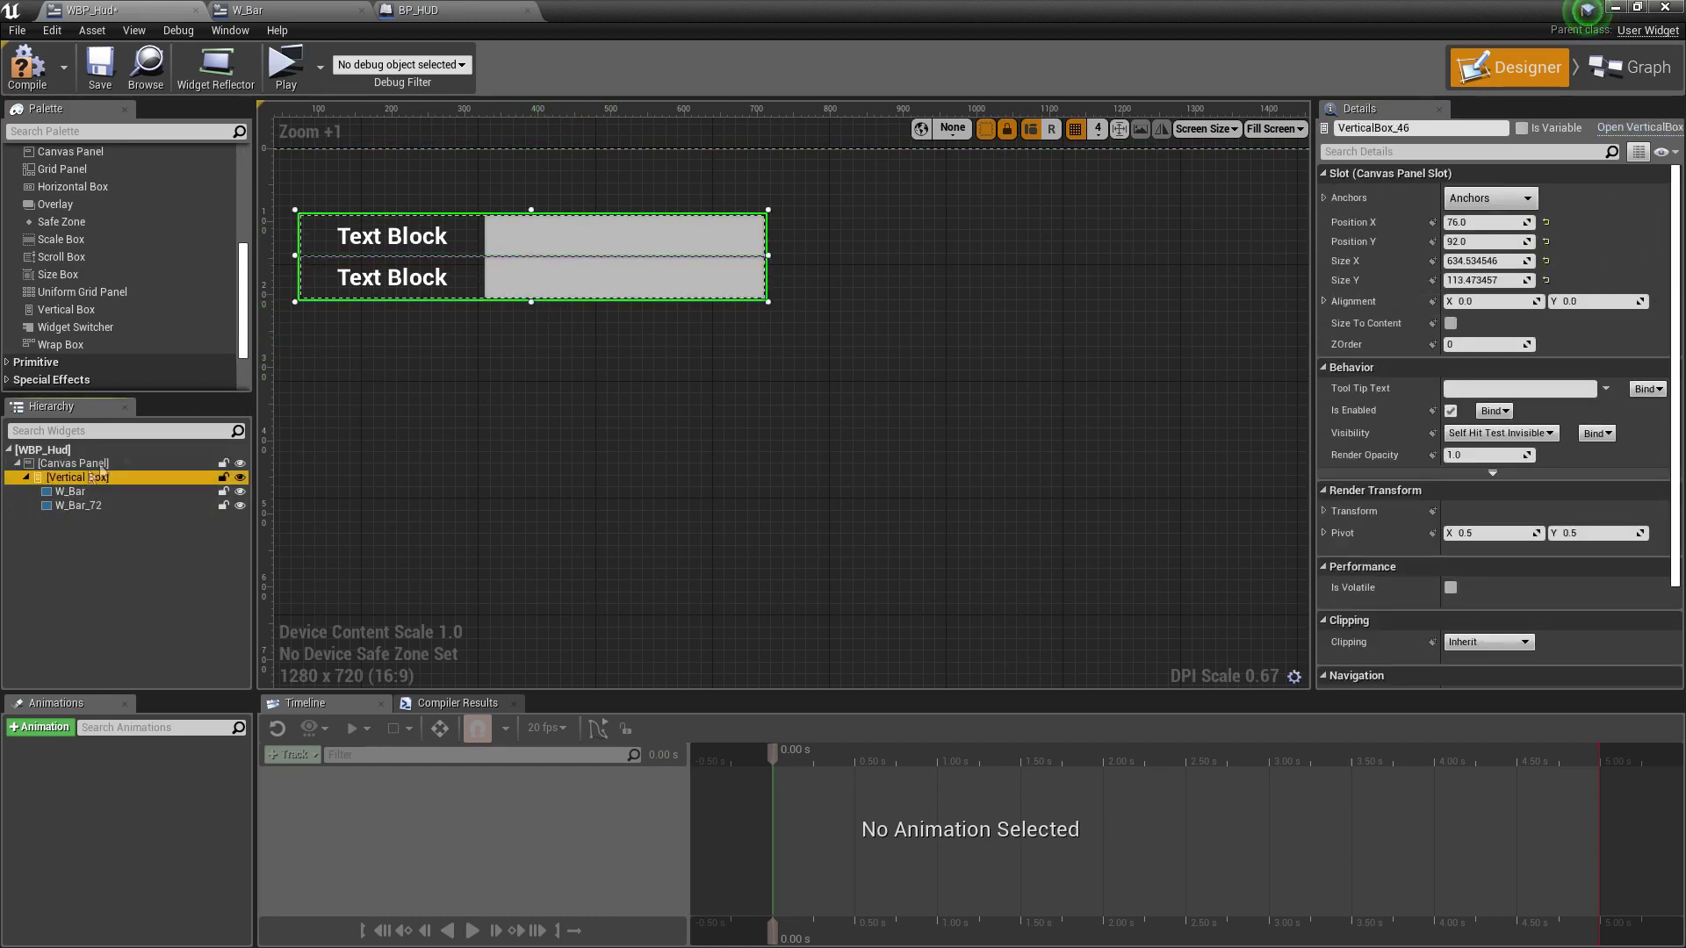
left_click_drag(531, 302, 530, 327)
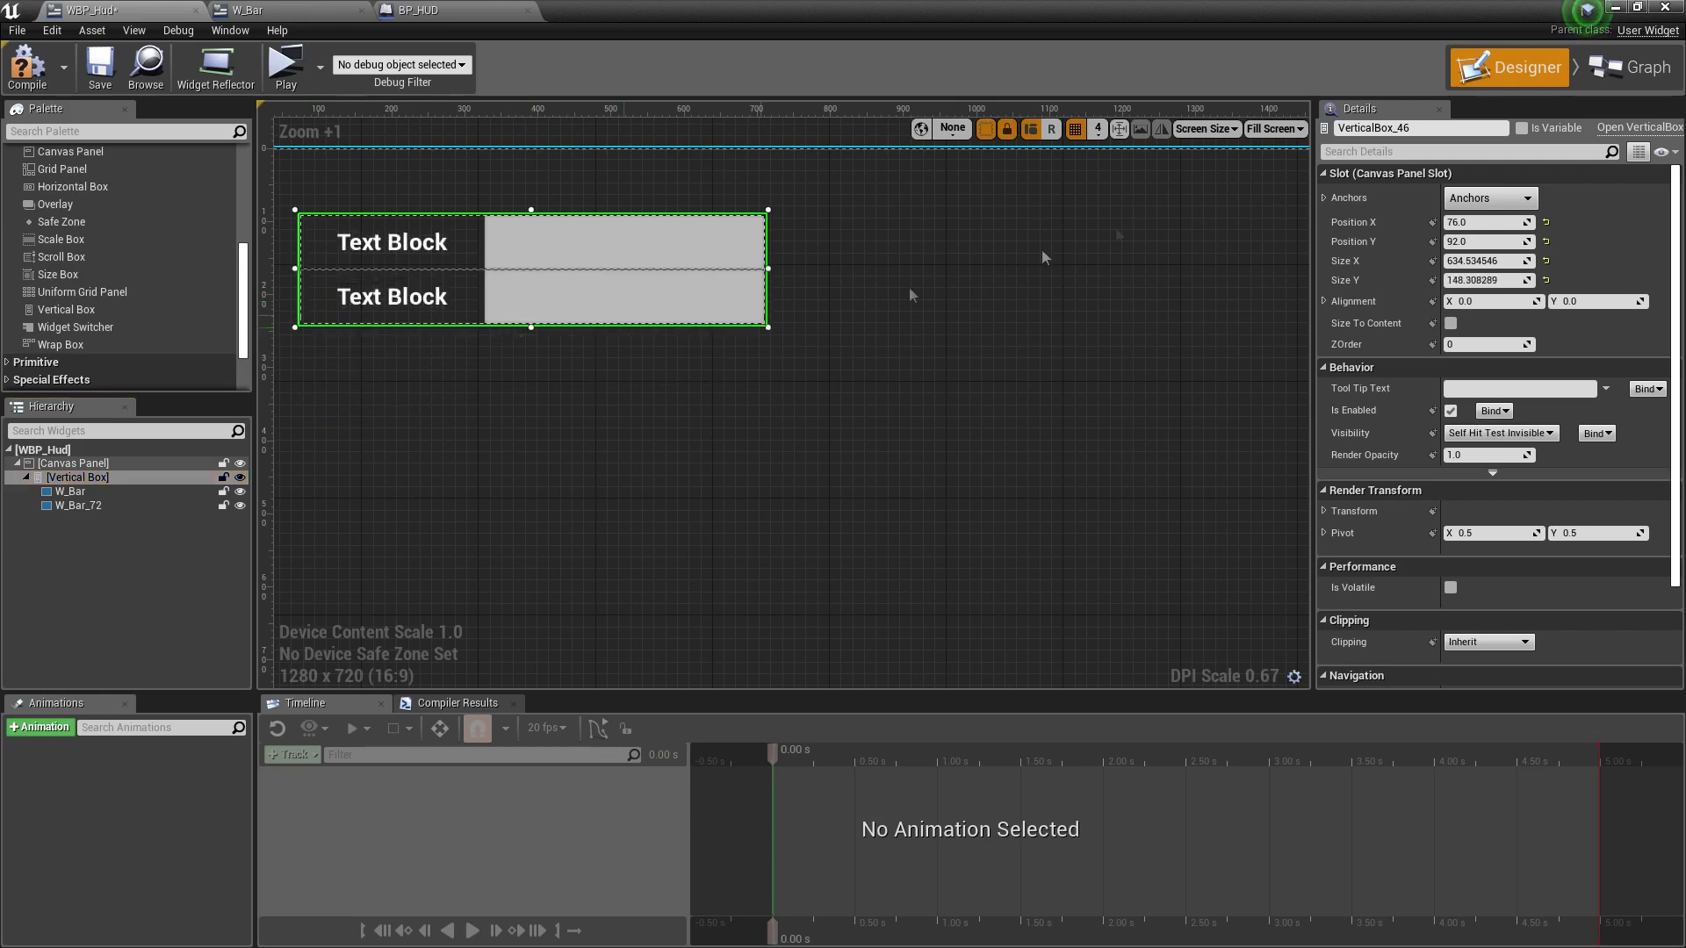
left_click_drag(770, 268, 823, 270)
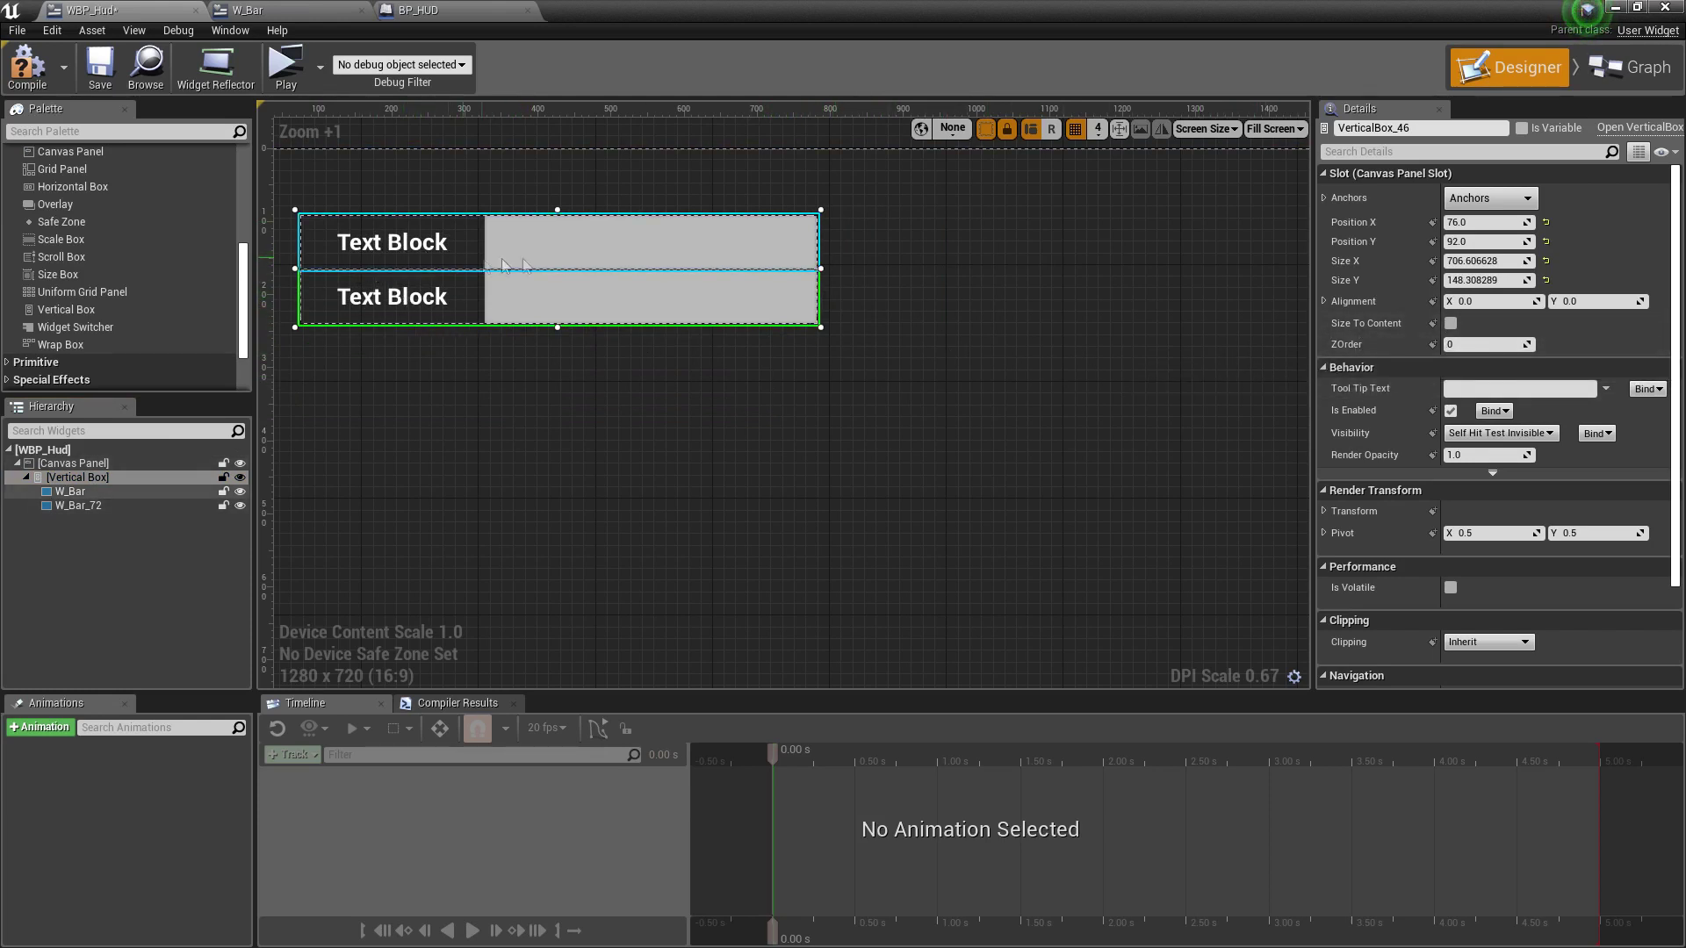
Give the Vida and Mana rows a slot padding of 20 each.
scroll(1440, 456, "down", 3)
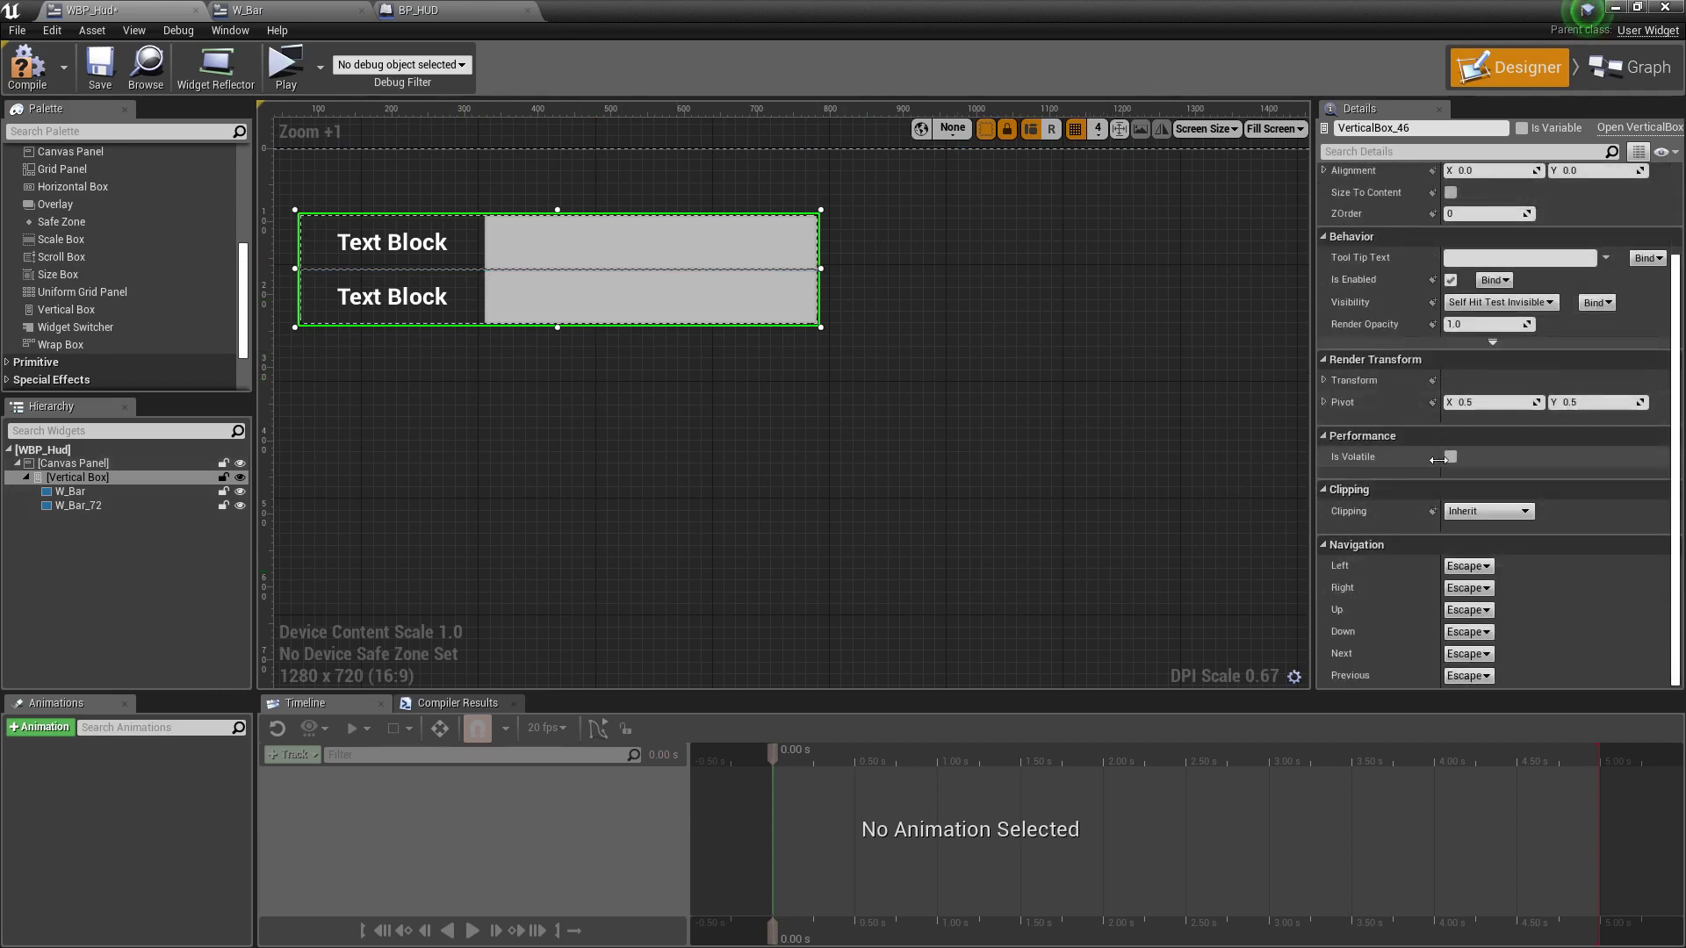
left_click(119, 491)
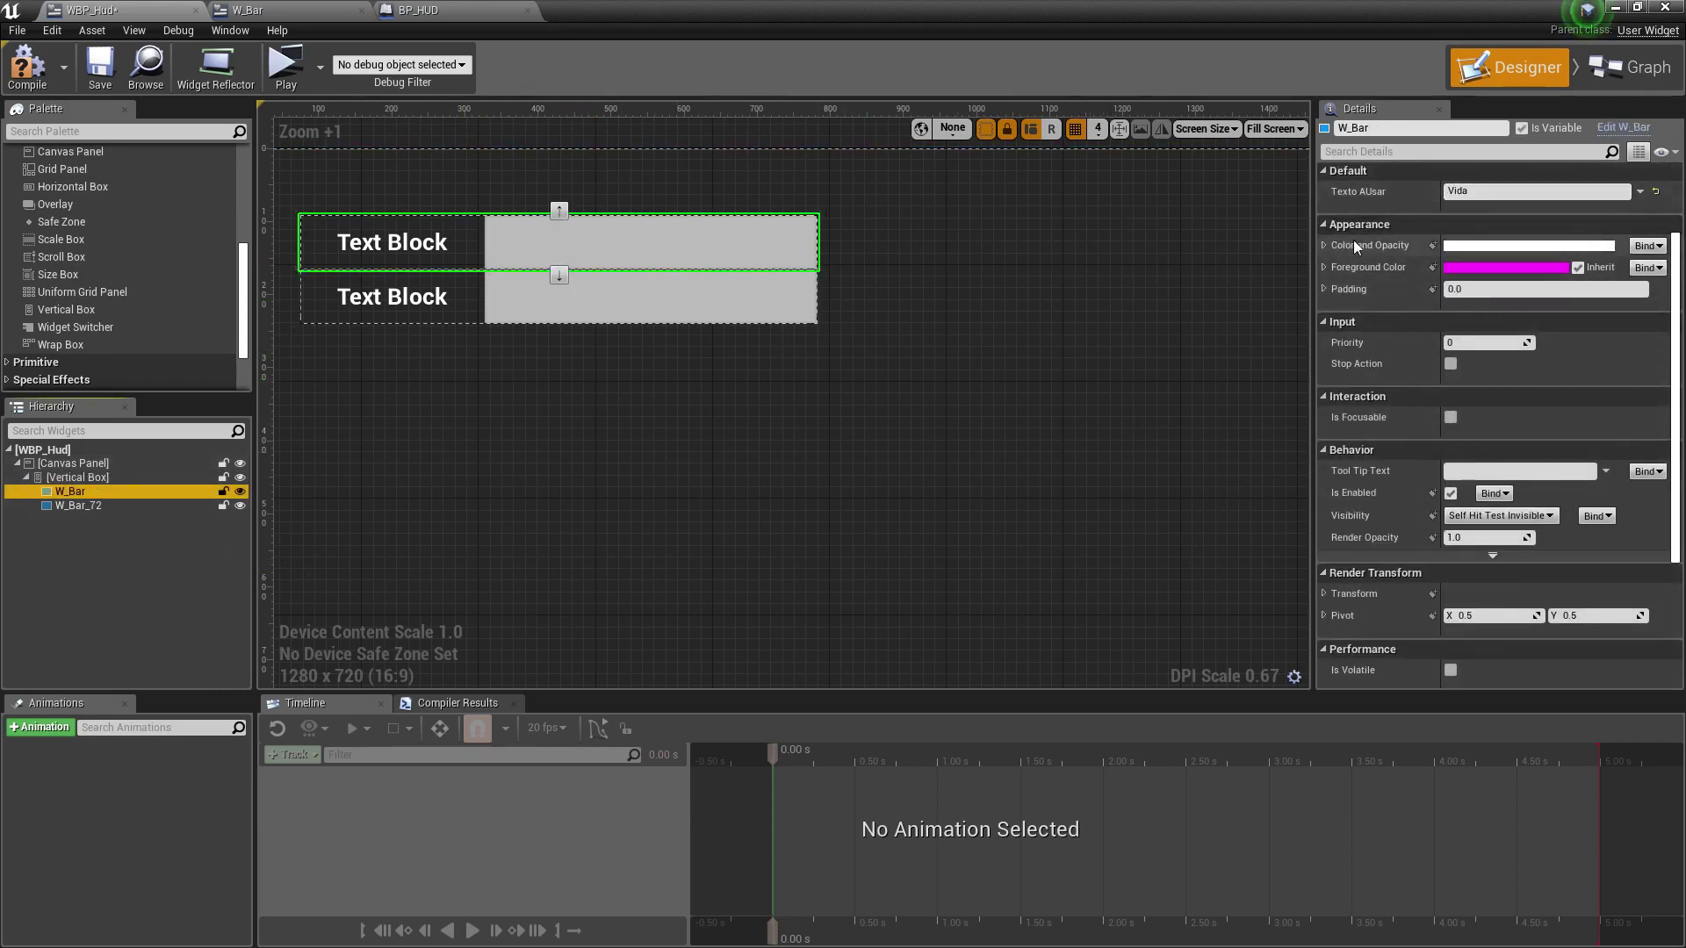
scroll(1352, 239, "up", 3)
left_click(1474, 193)
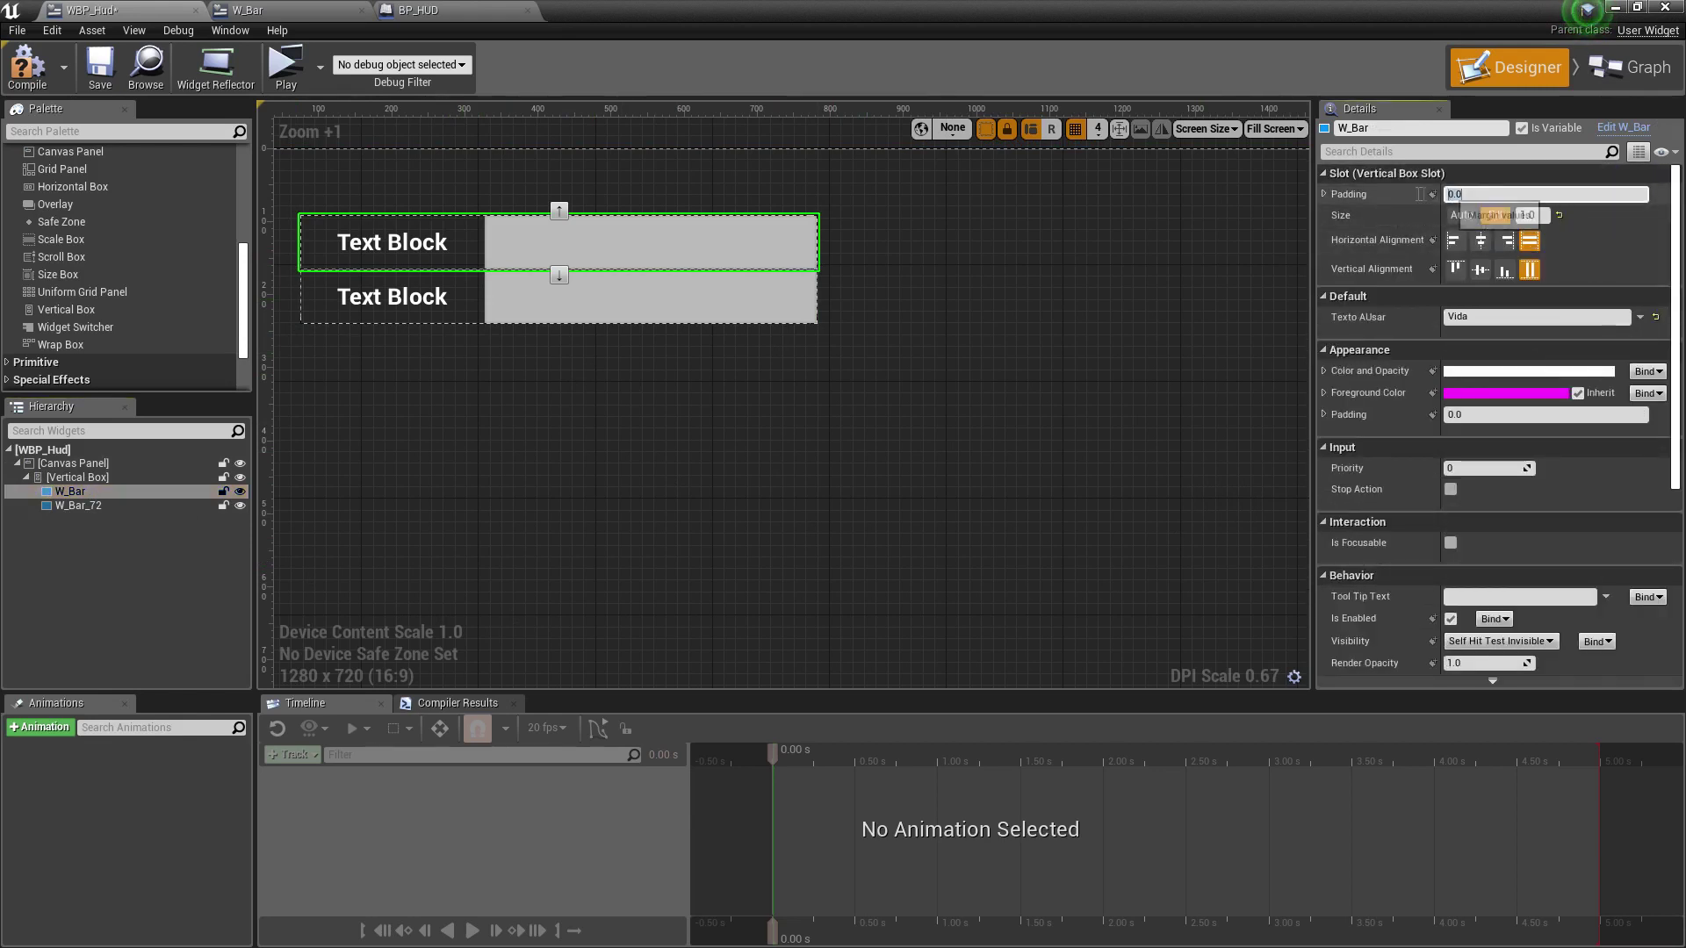
type("20")
key("Return")
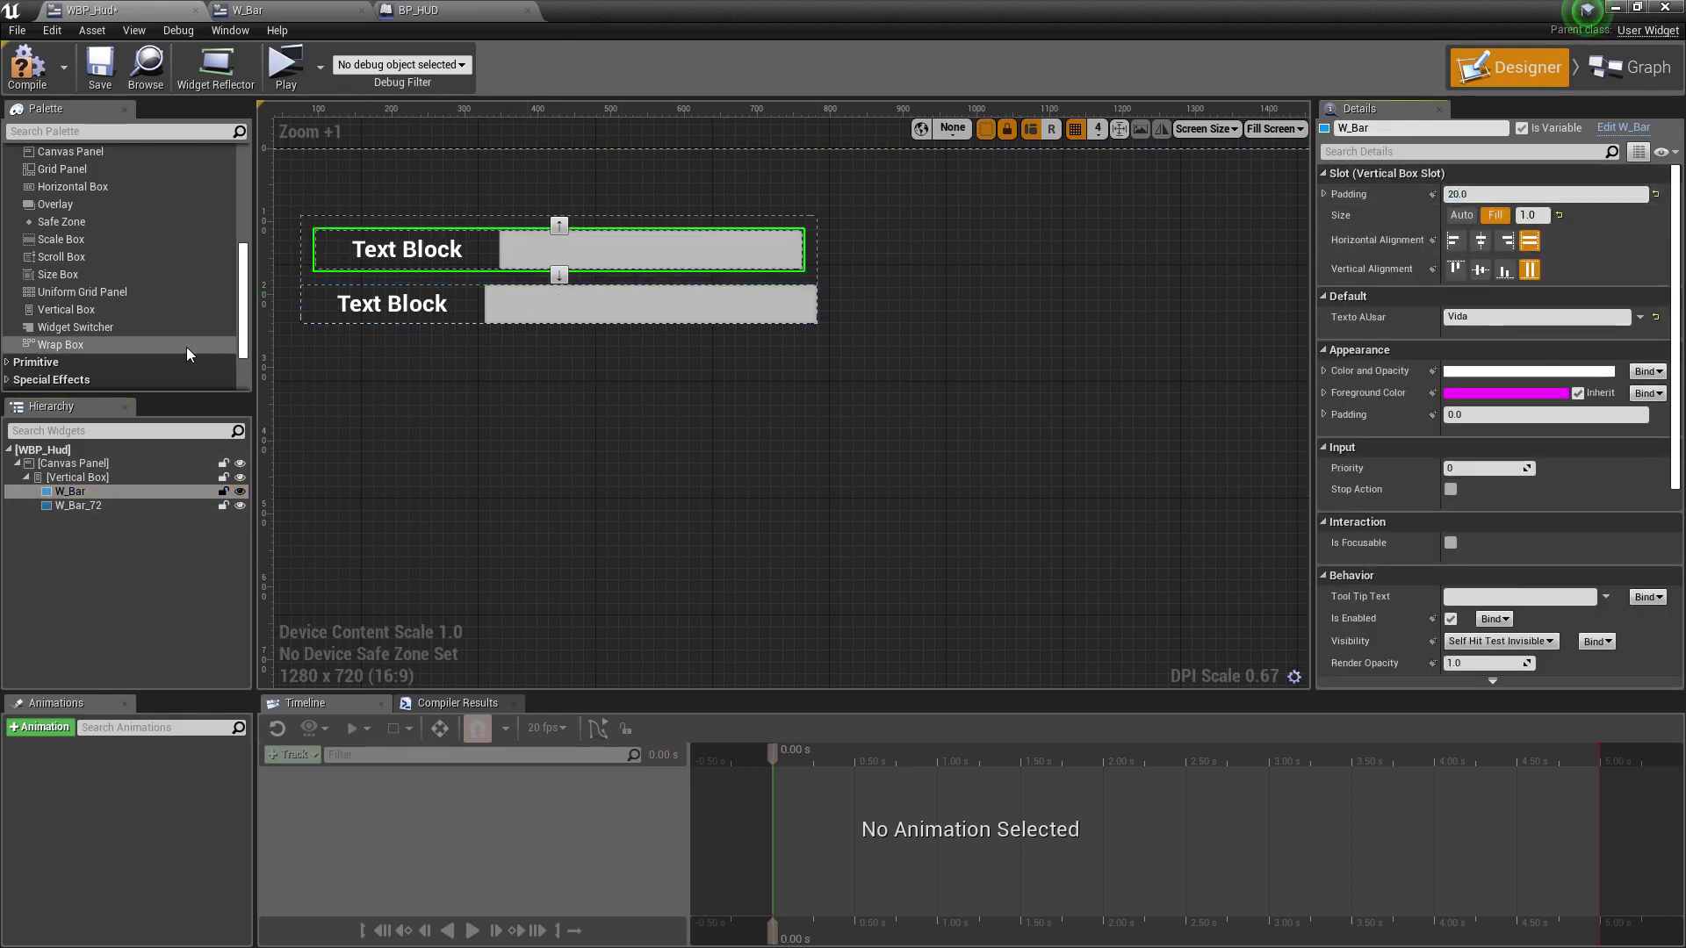
left_click(86, 510)
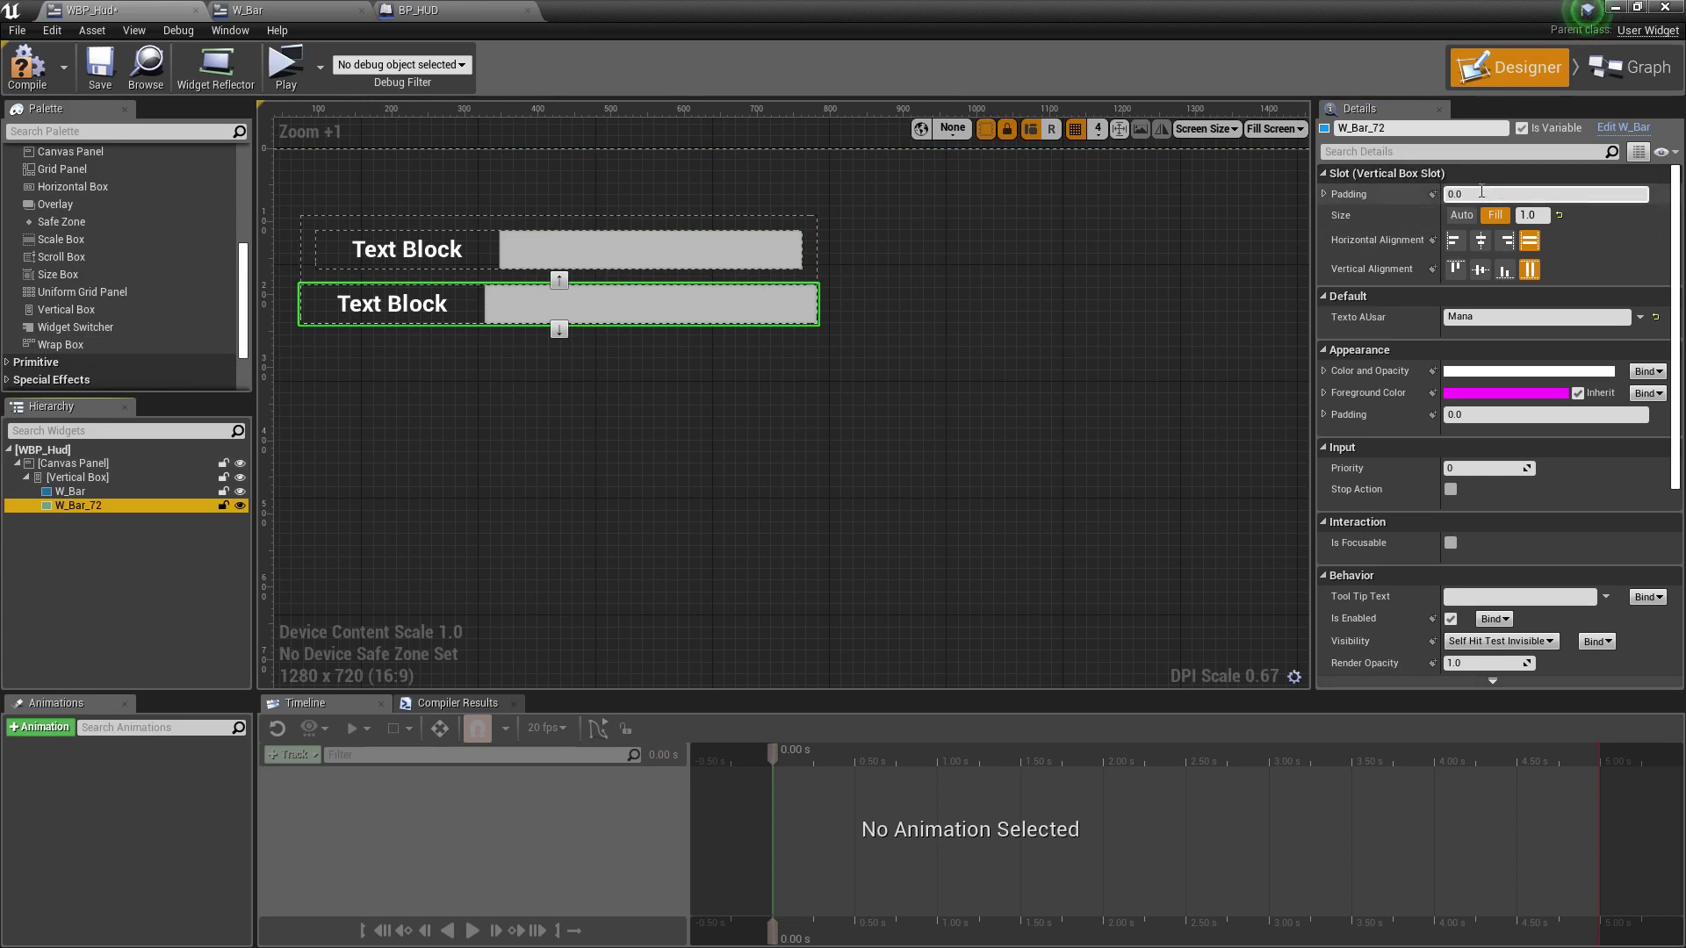
left_click(1481, 192)
type("0")
key("Return")
left_click(773, 413)
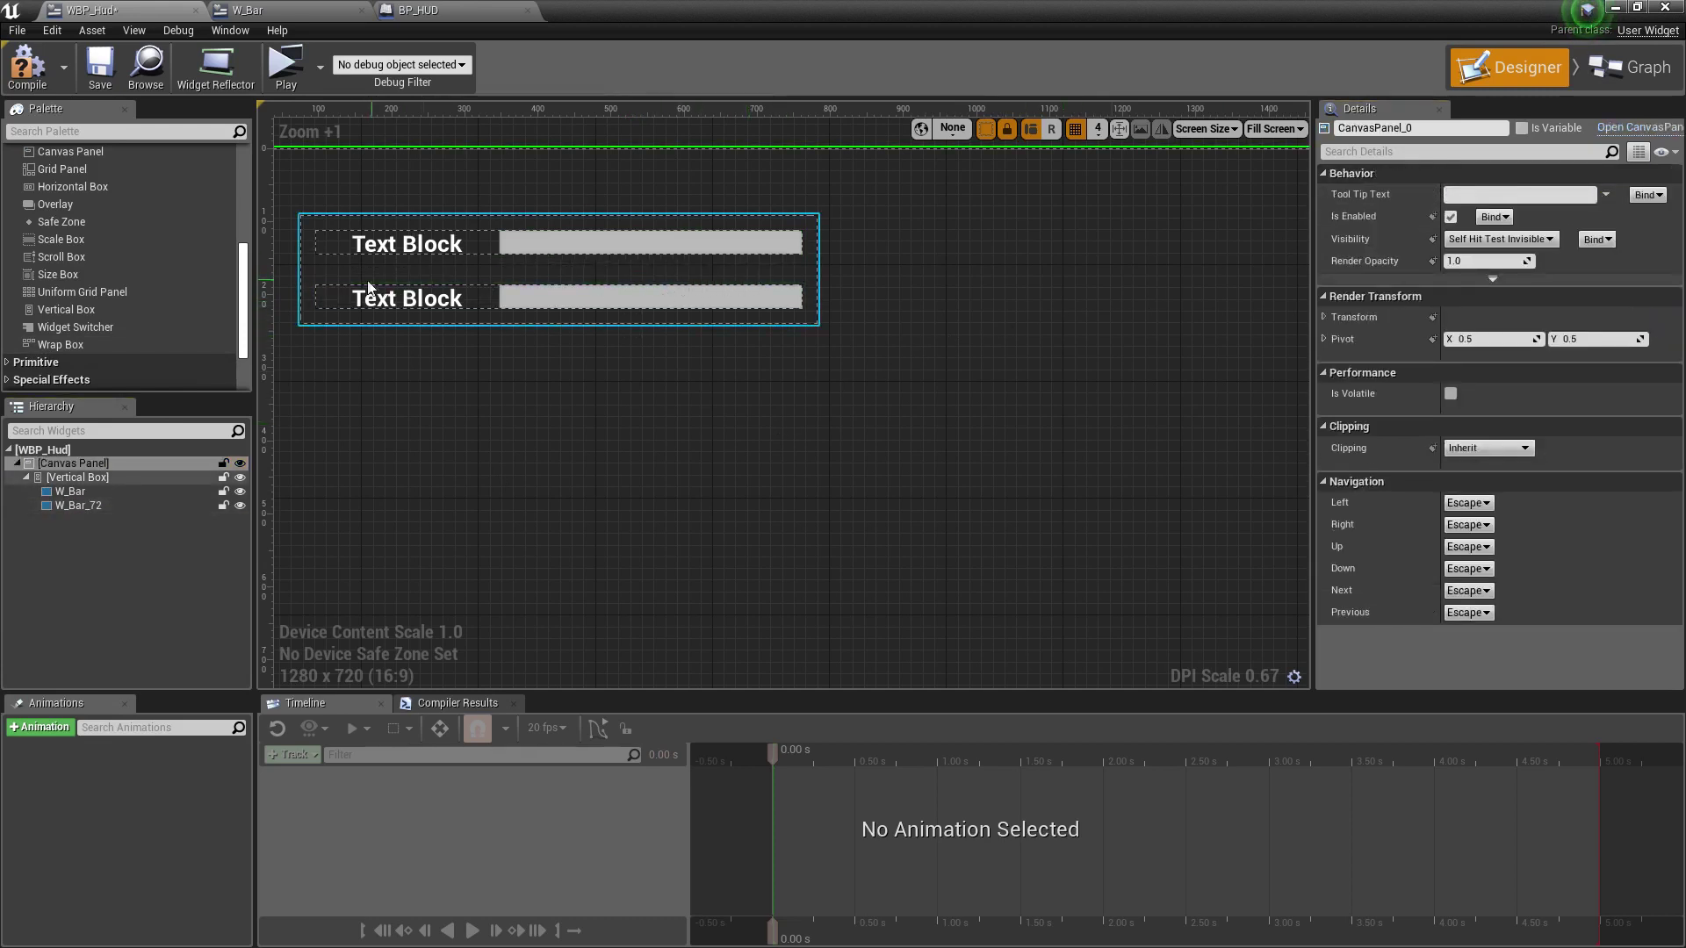
scroll(658, 458, "down", 4)
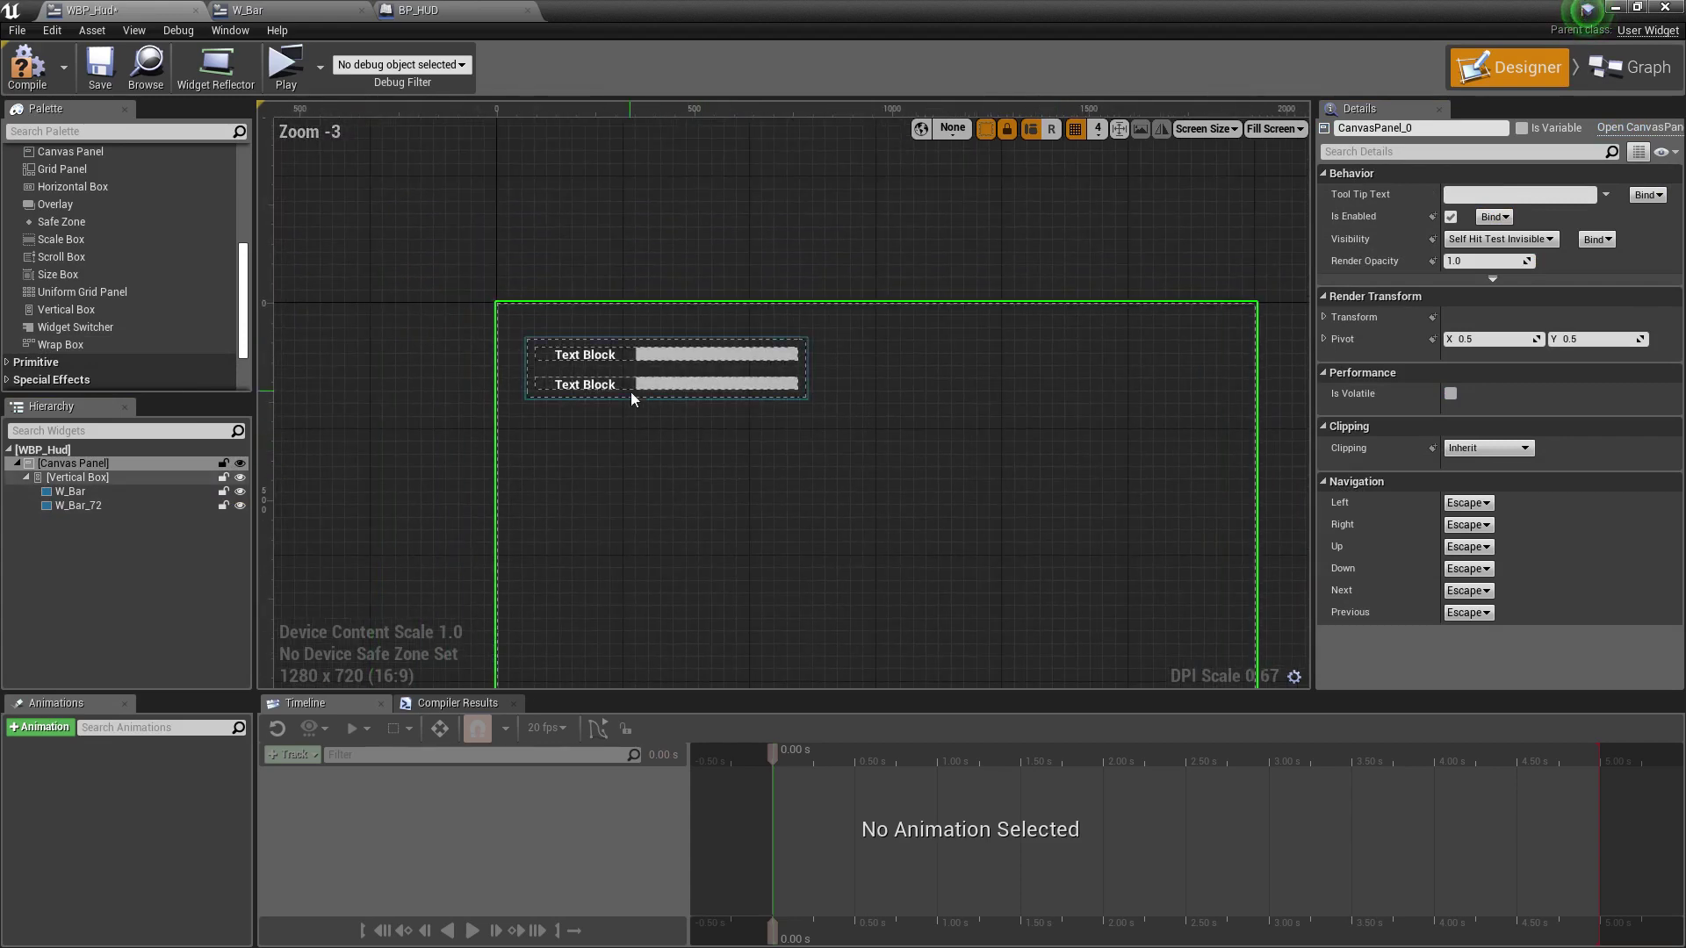
scroll(630, 395, "up", 3)
Save WBP_Hud and play-test twice to check the spaced Vida and Mana bars.
left_click(101, 66)
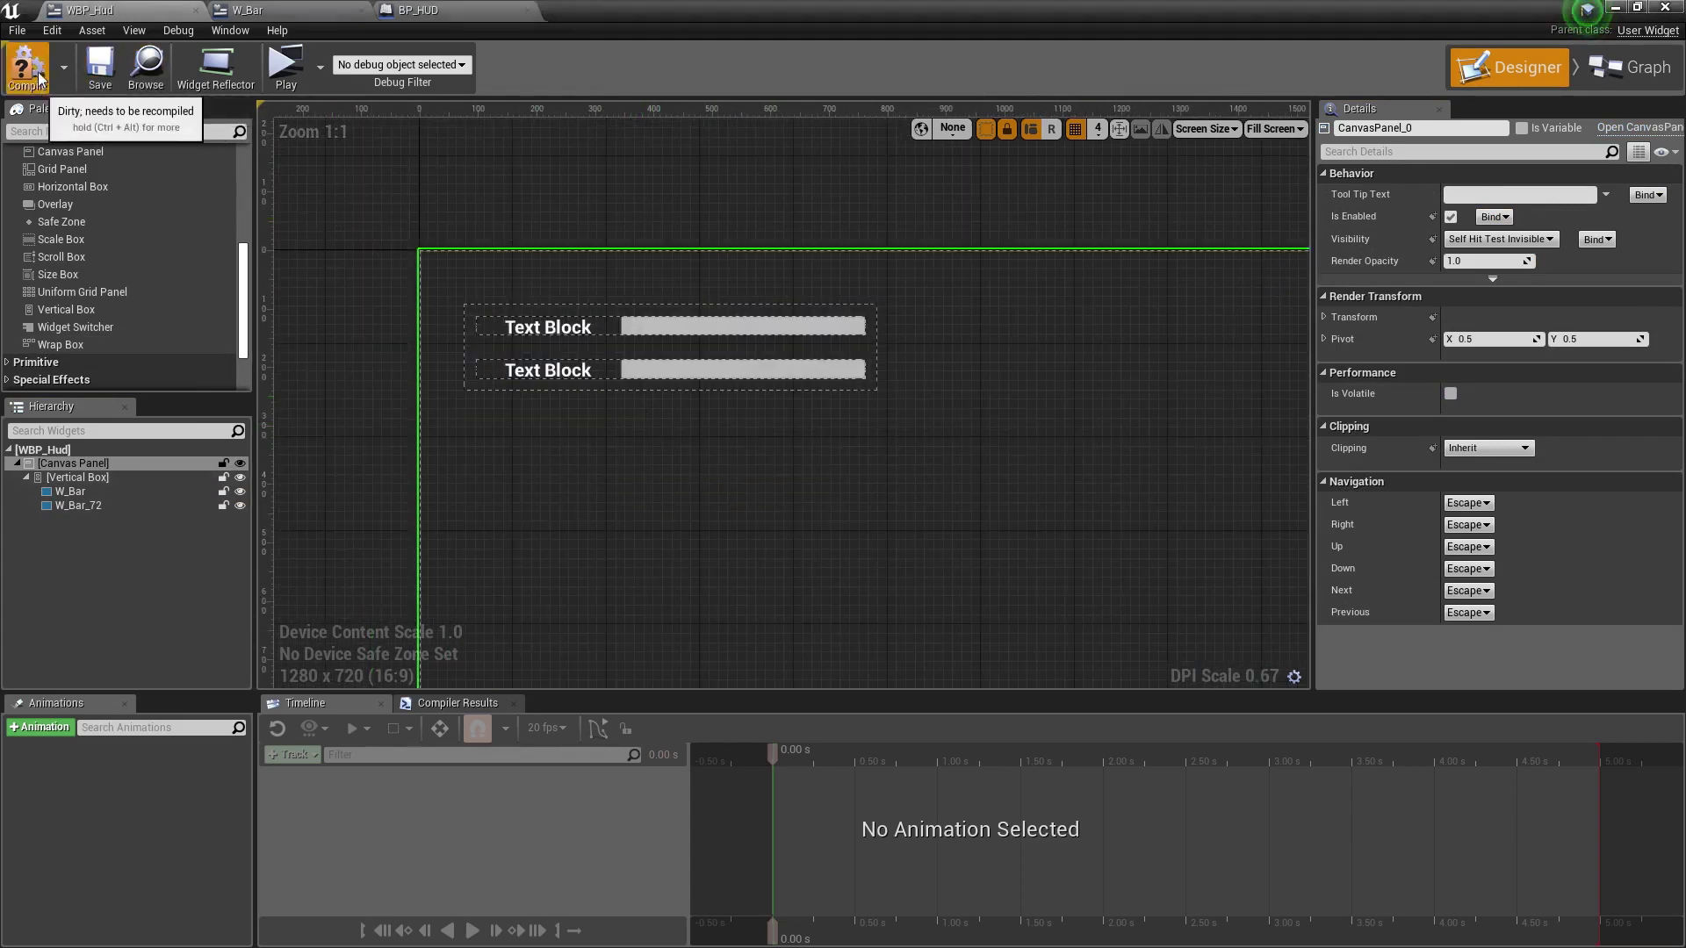
left_click(285, 66)
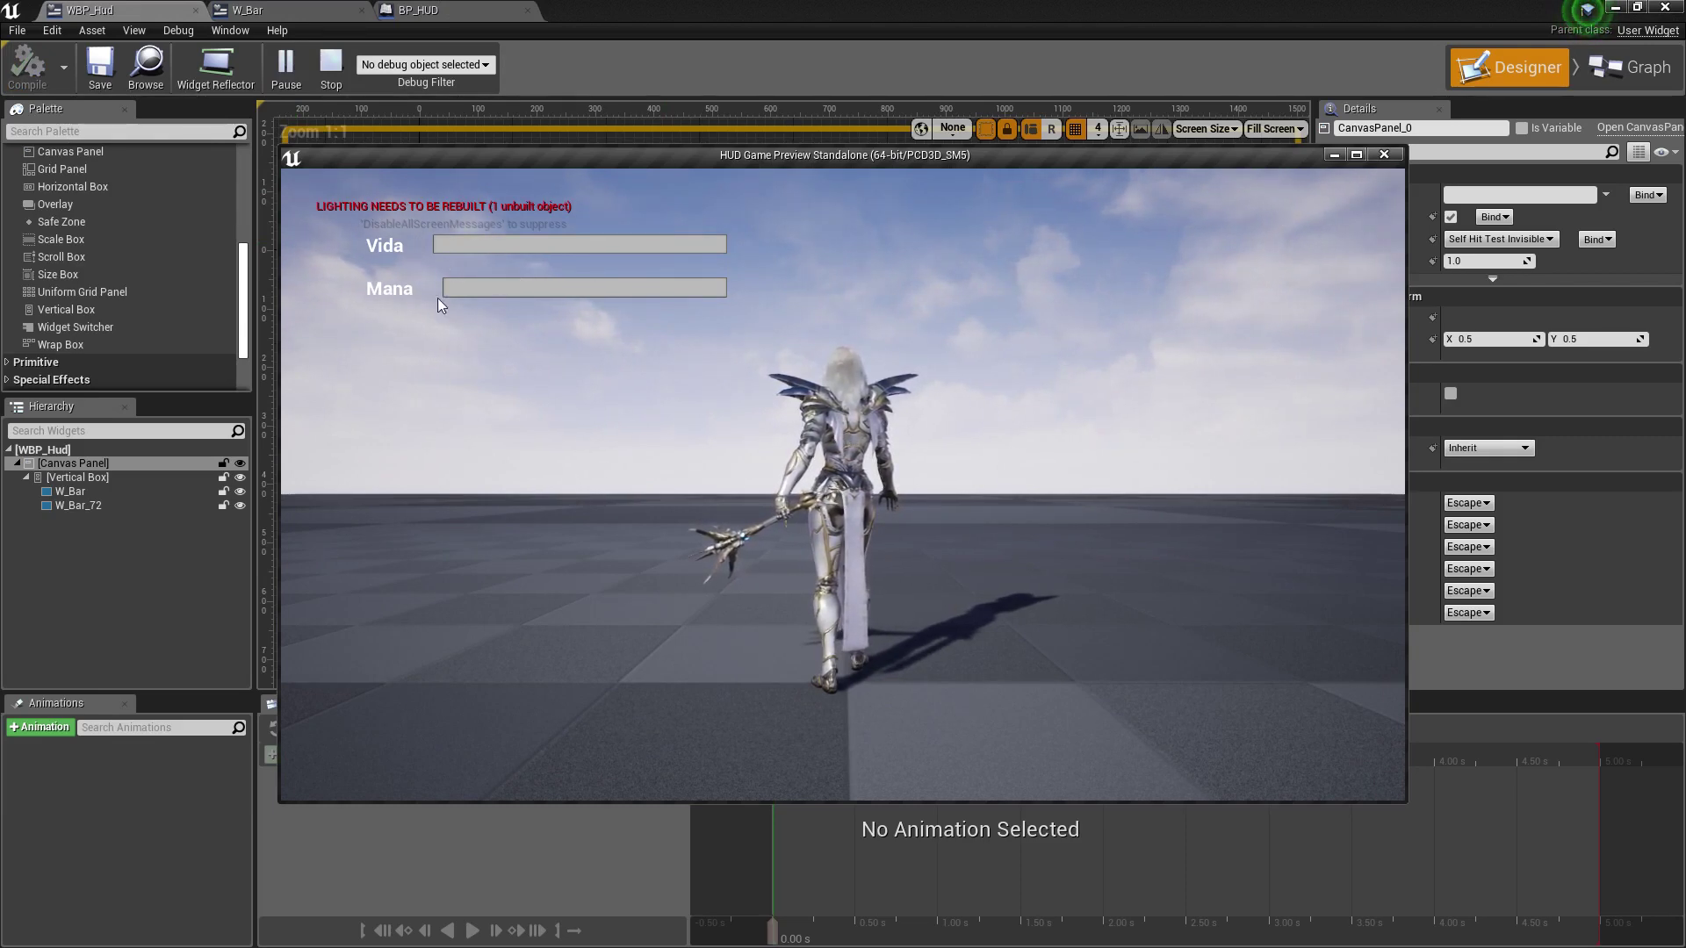
key("Escape")
left_click(636, 332)
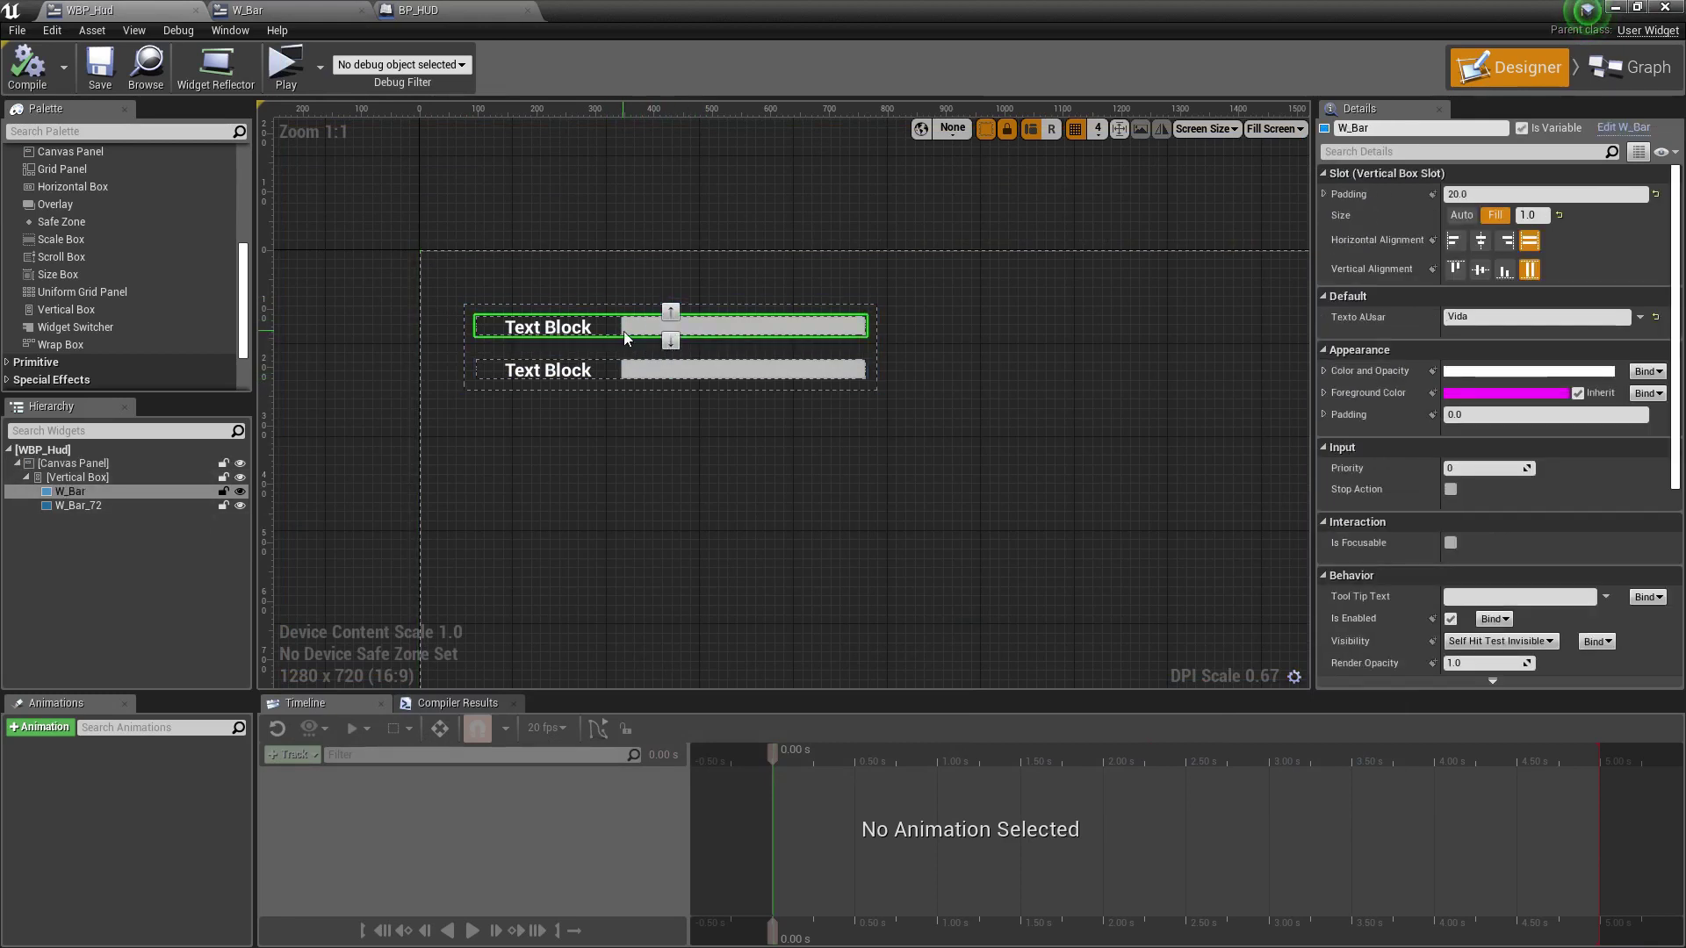
left_click(299, 79)
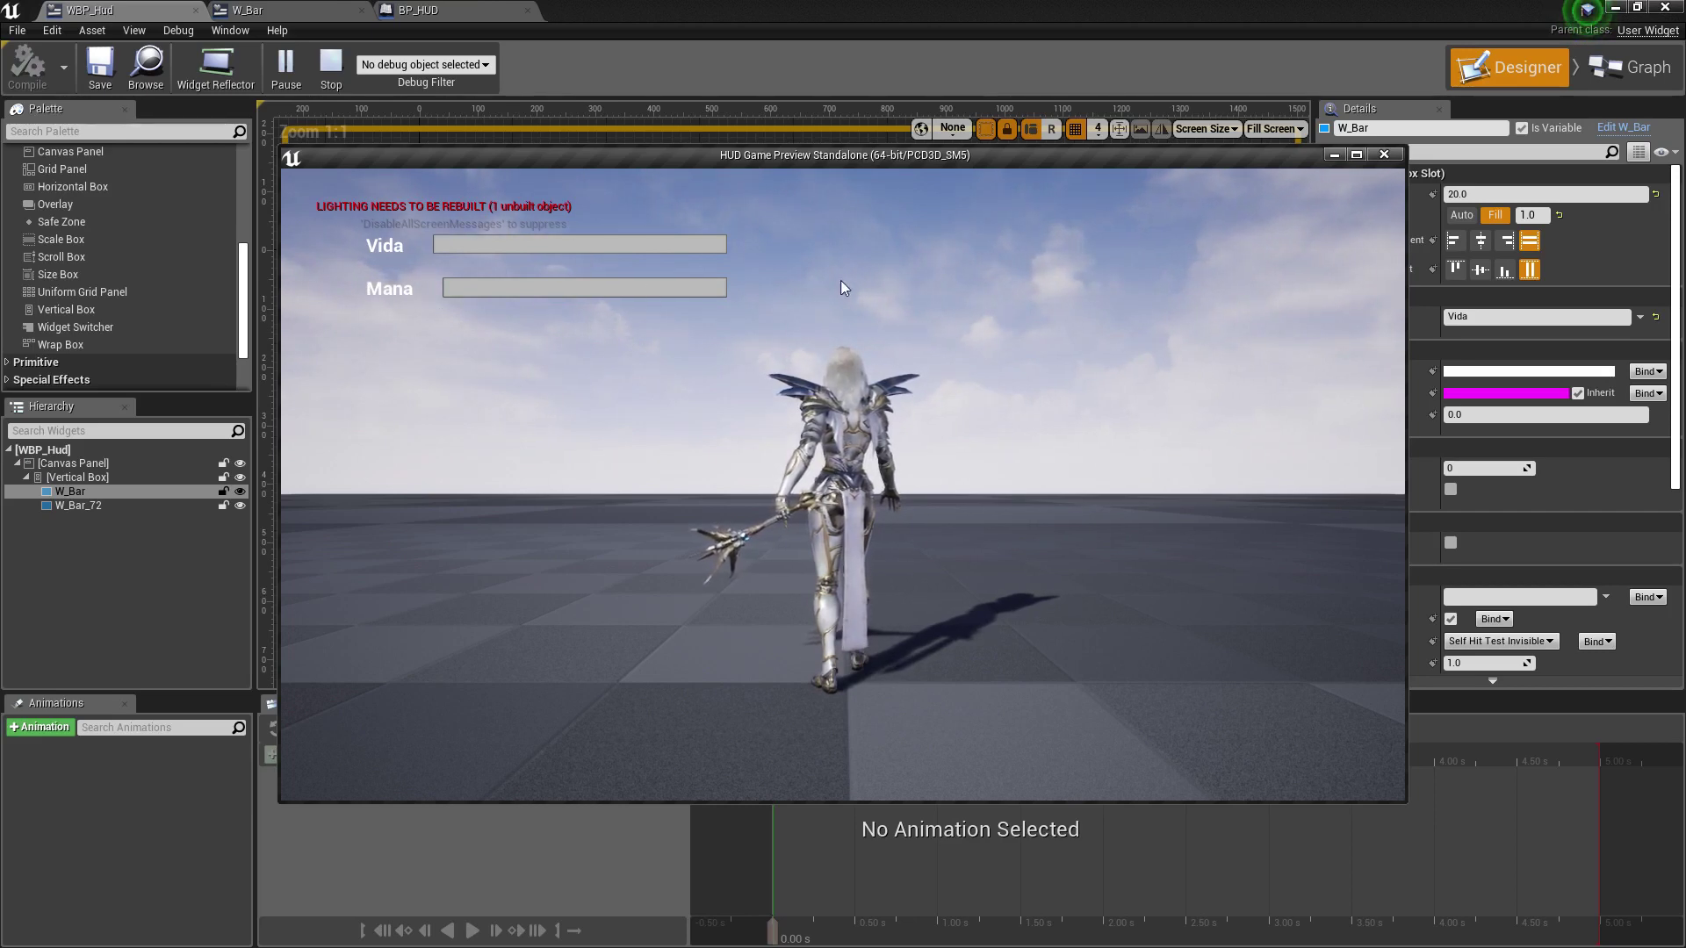
left_click(1383, 155)
left_click(735, 457)
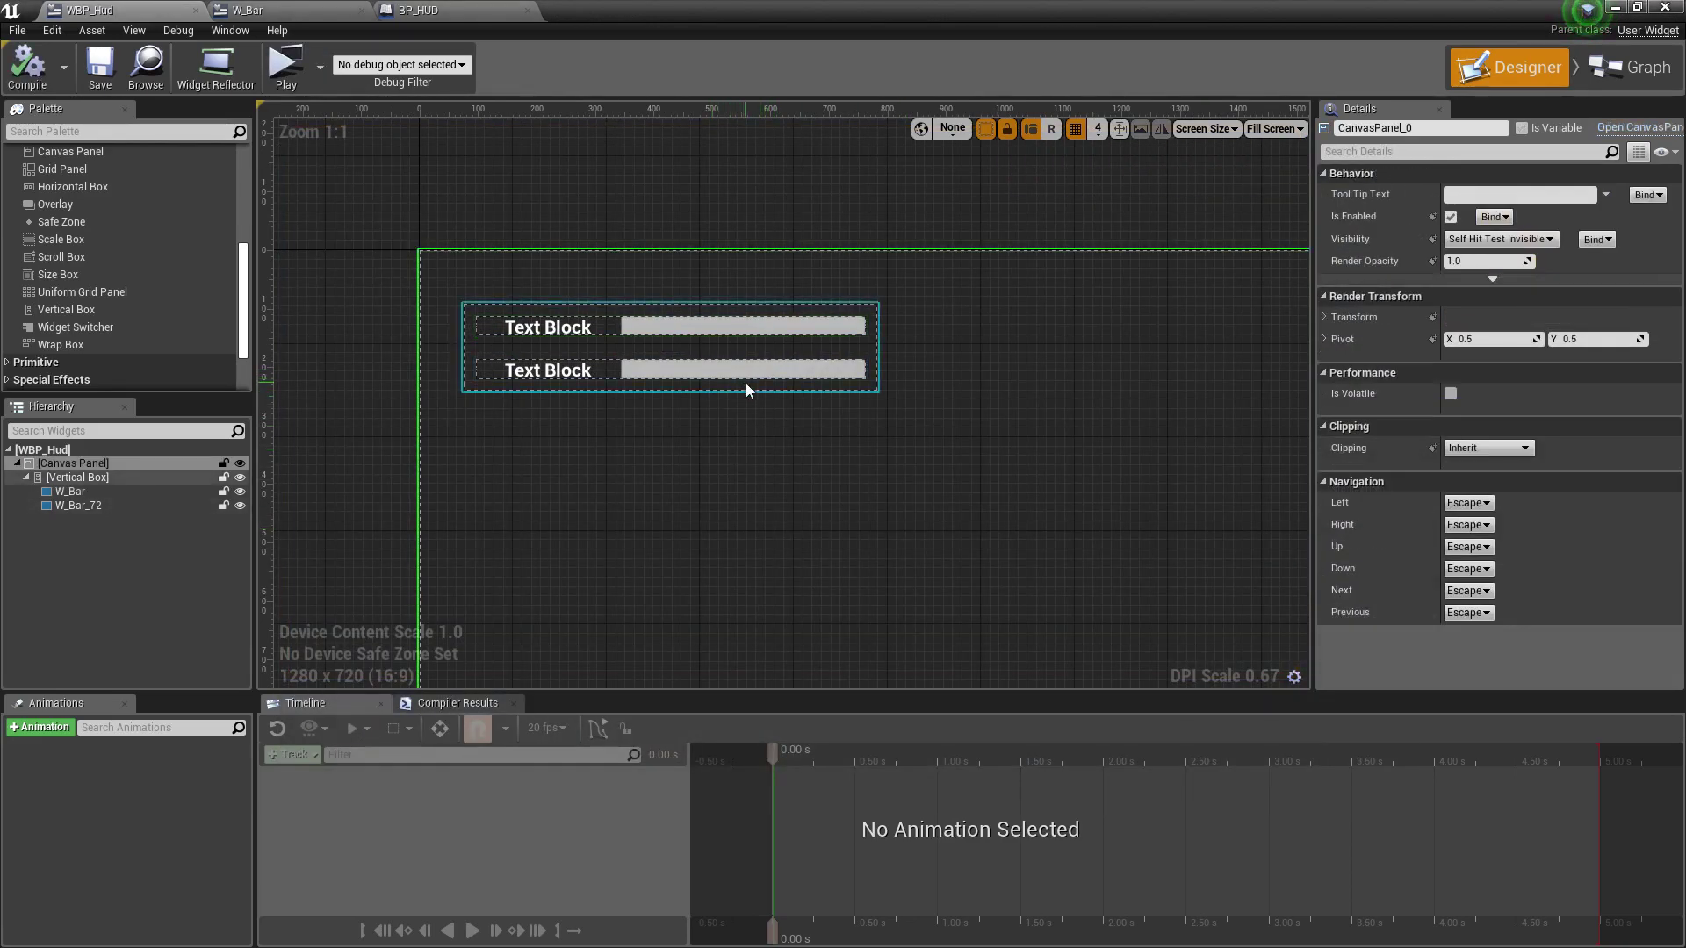
scroll(751, 377, "up", 3)
scroll(694, 356, "down", 2)
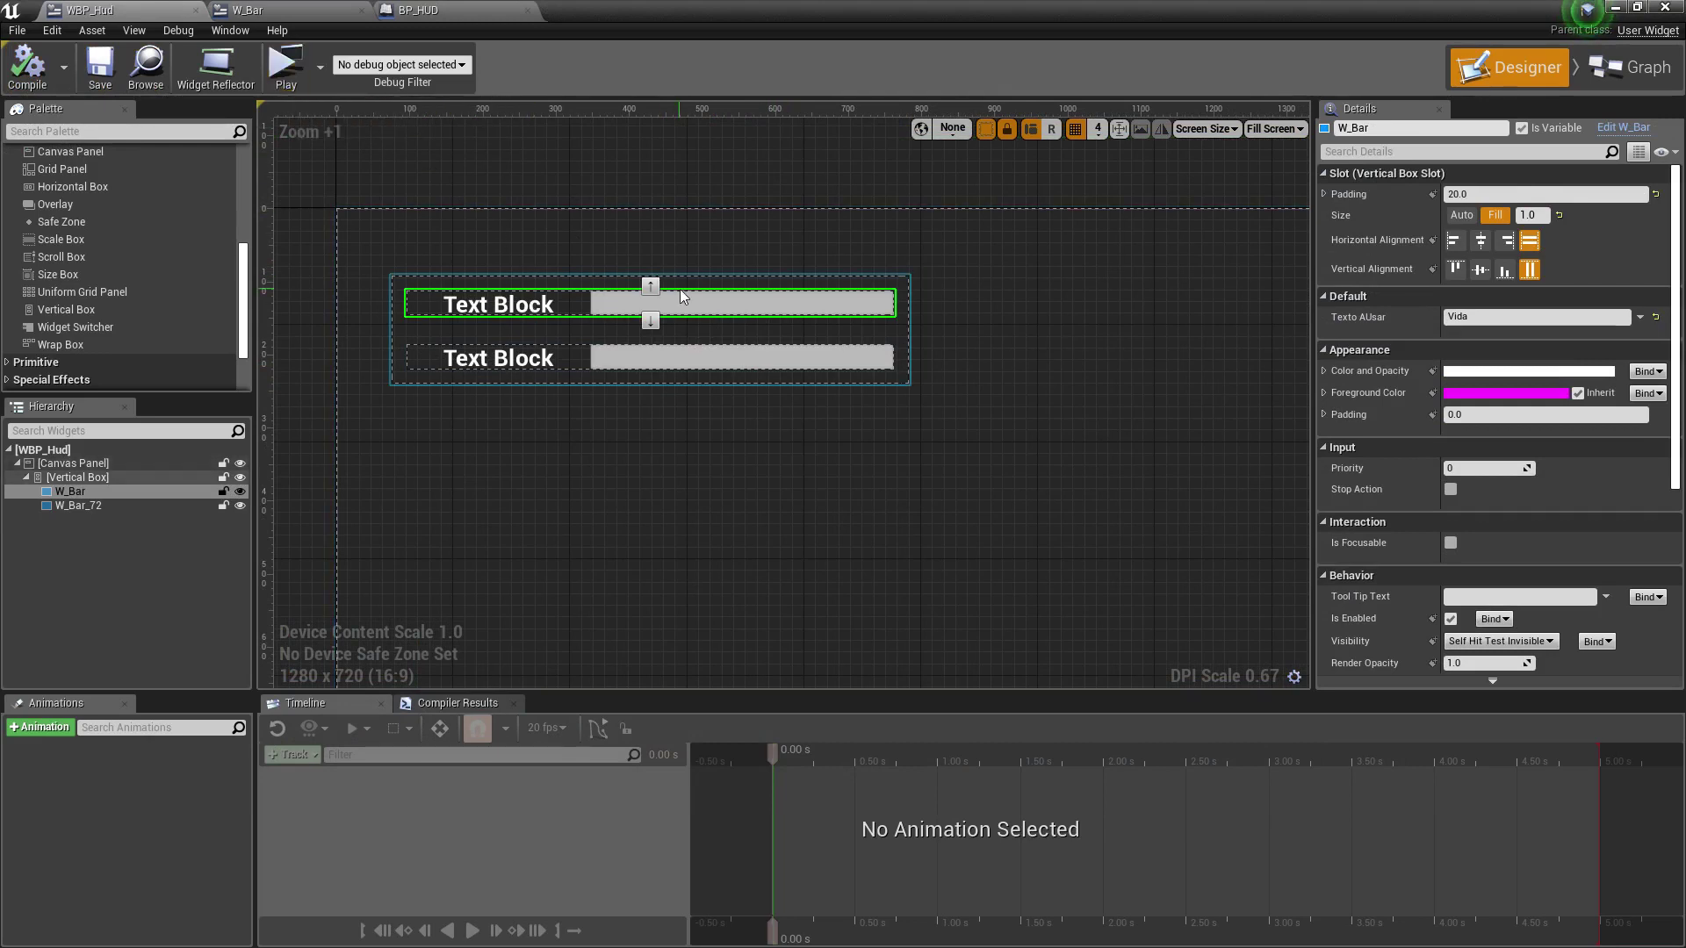
left_click(338, 12)
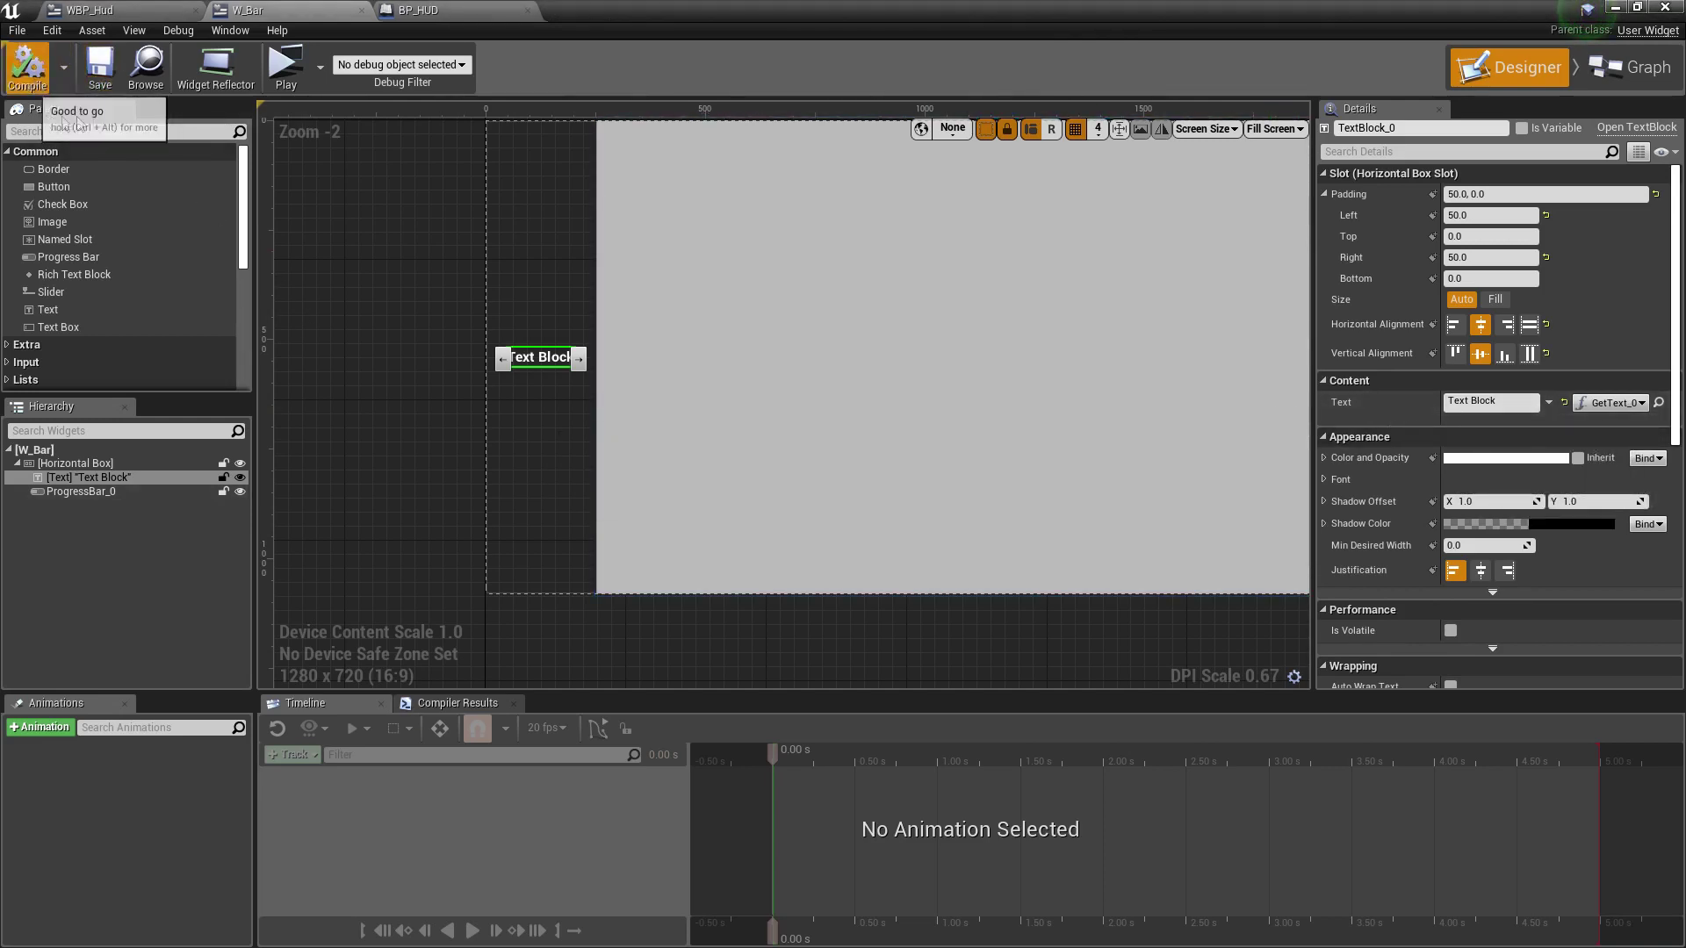
left_click(159, 16)
left_click(535, 219)
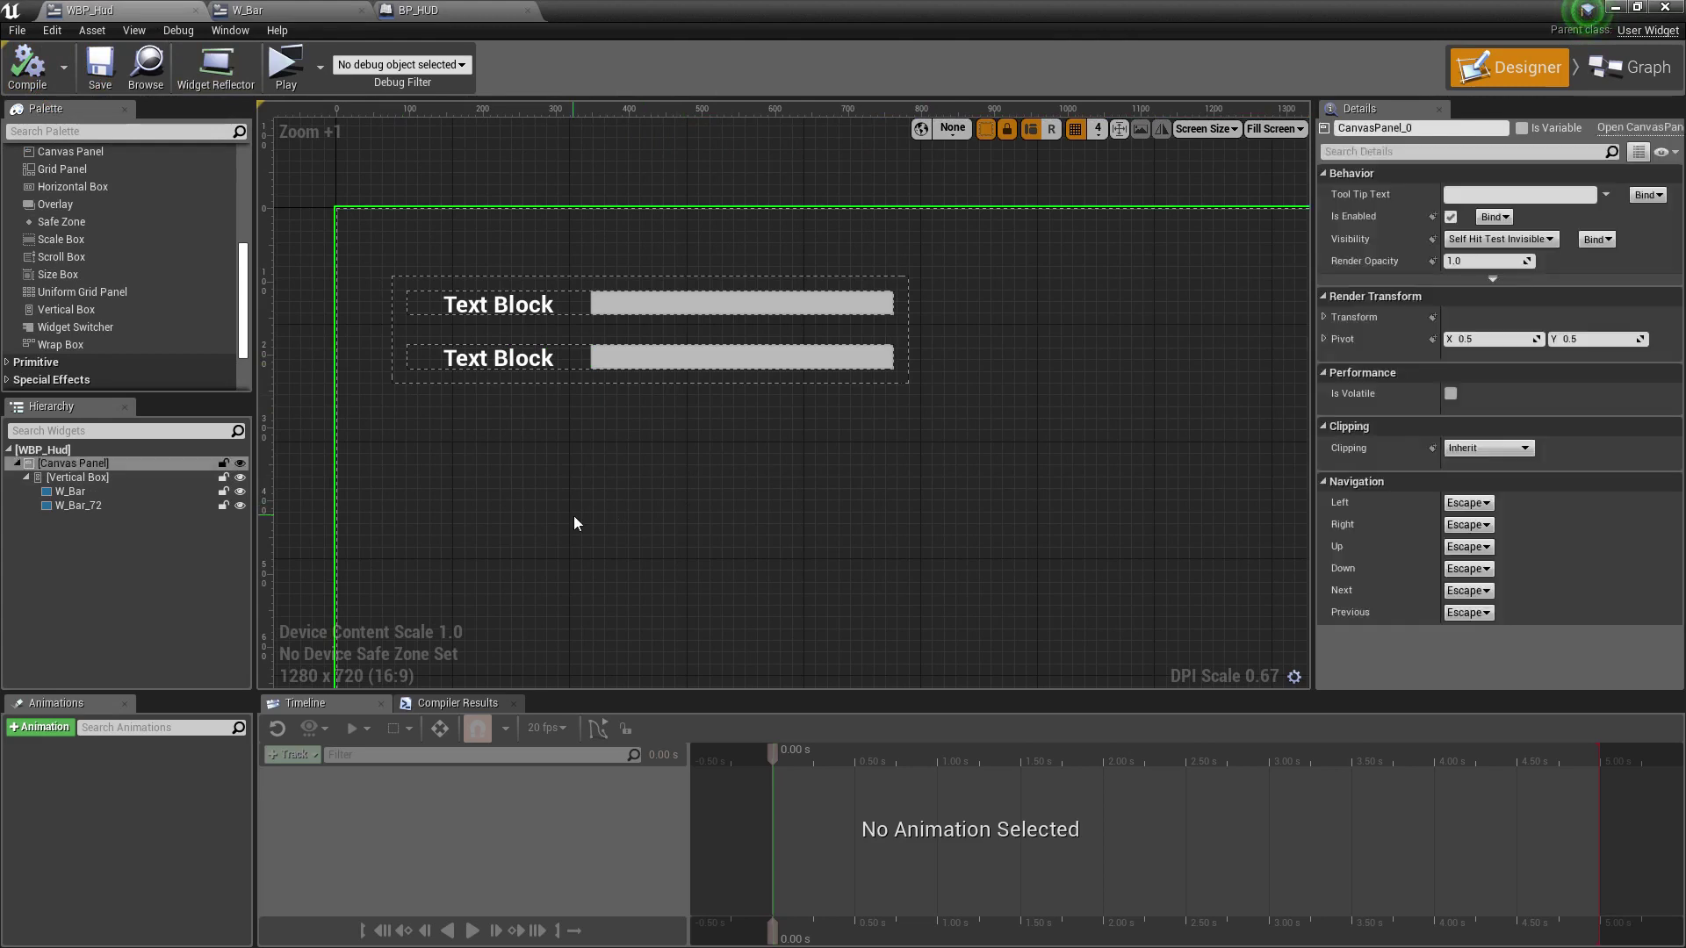
scroll(618, 383, "down", 1)
scroll(797, 366, "up", 1)
left_click(548, 303)
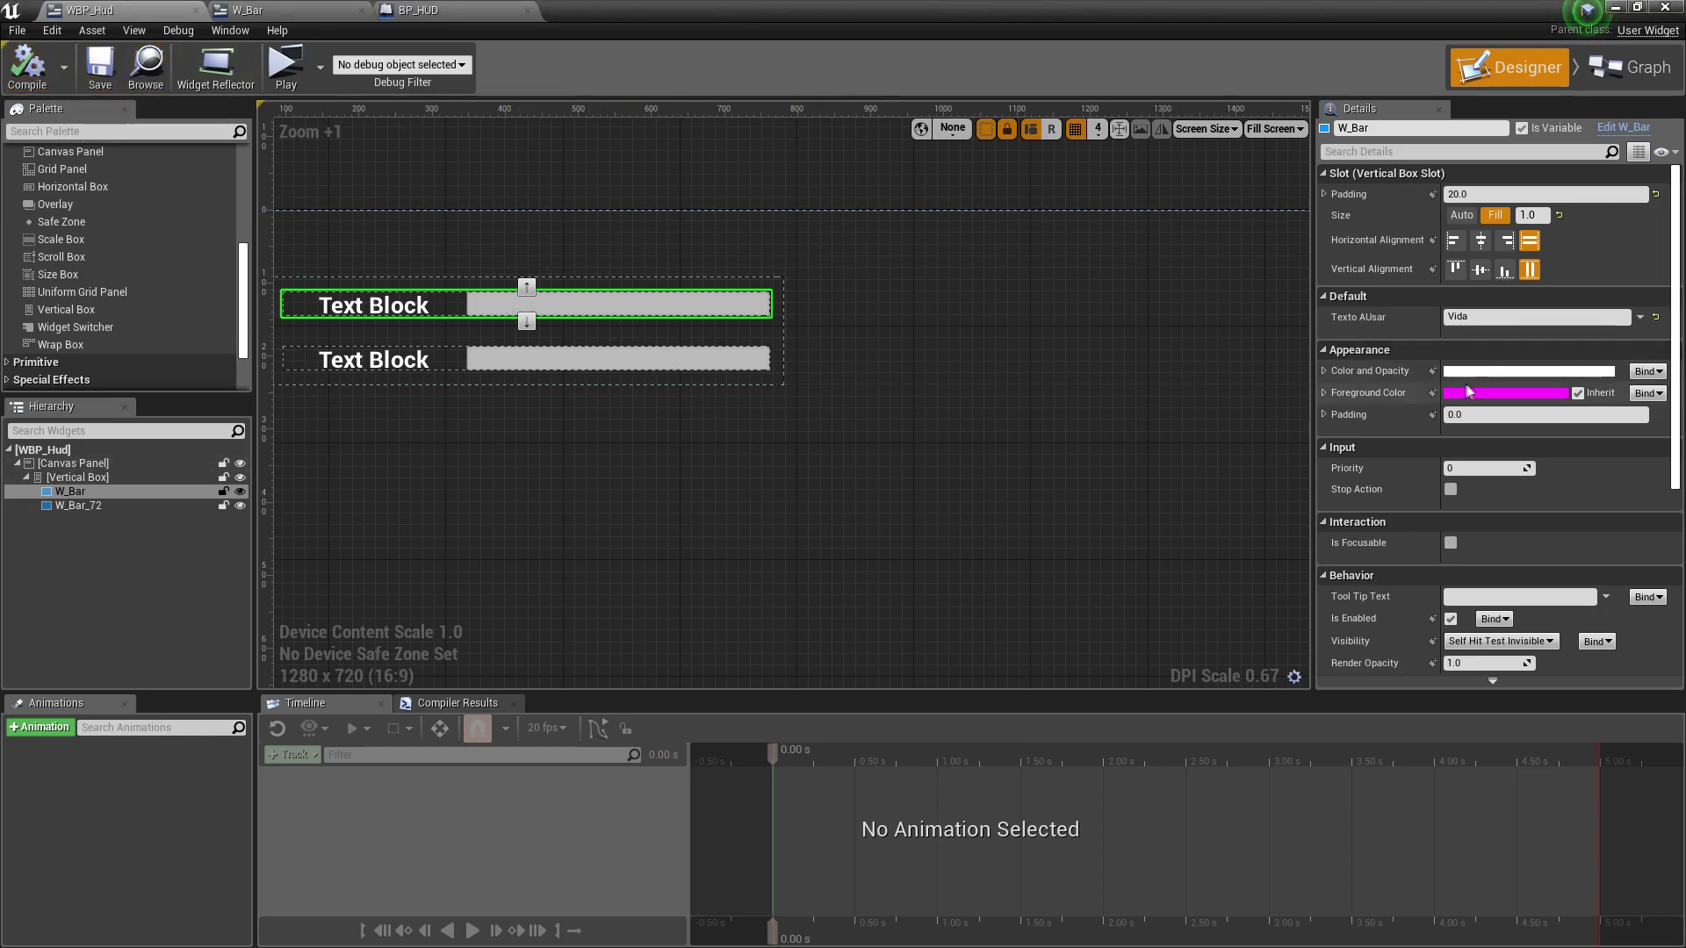
scroll(1526, 400, "down", 3)
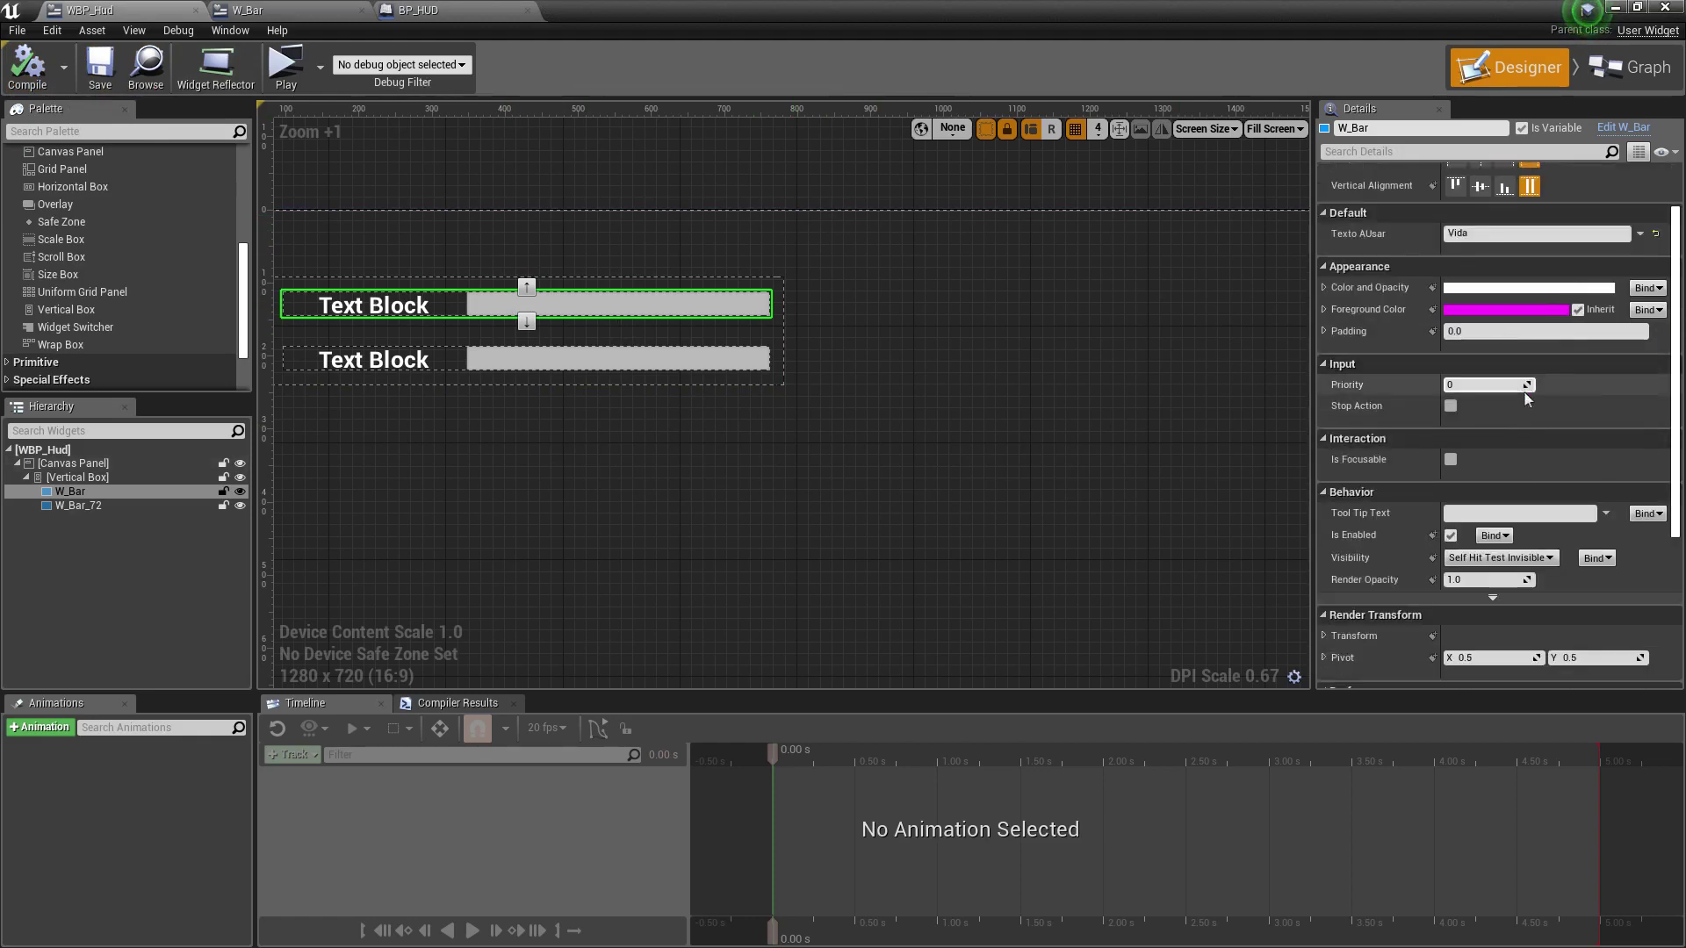
scroll(1522, 390, "up", 1)
scroll(1520, 392, "up", 1)
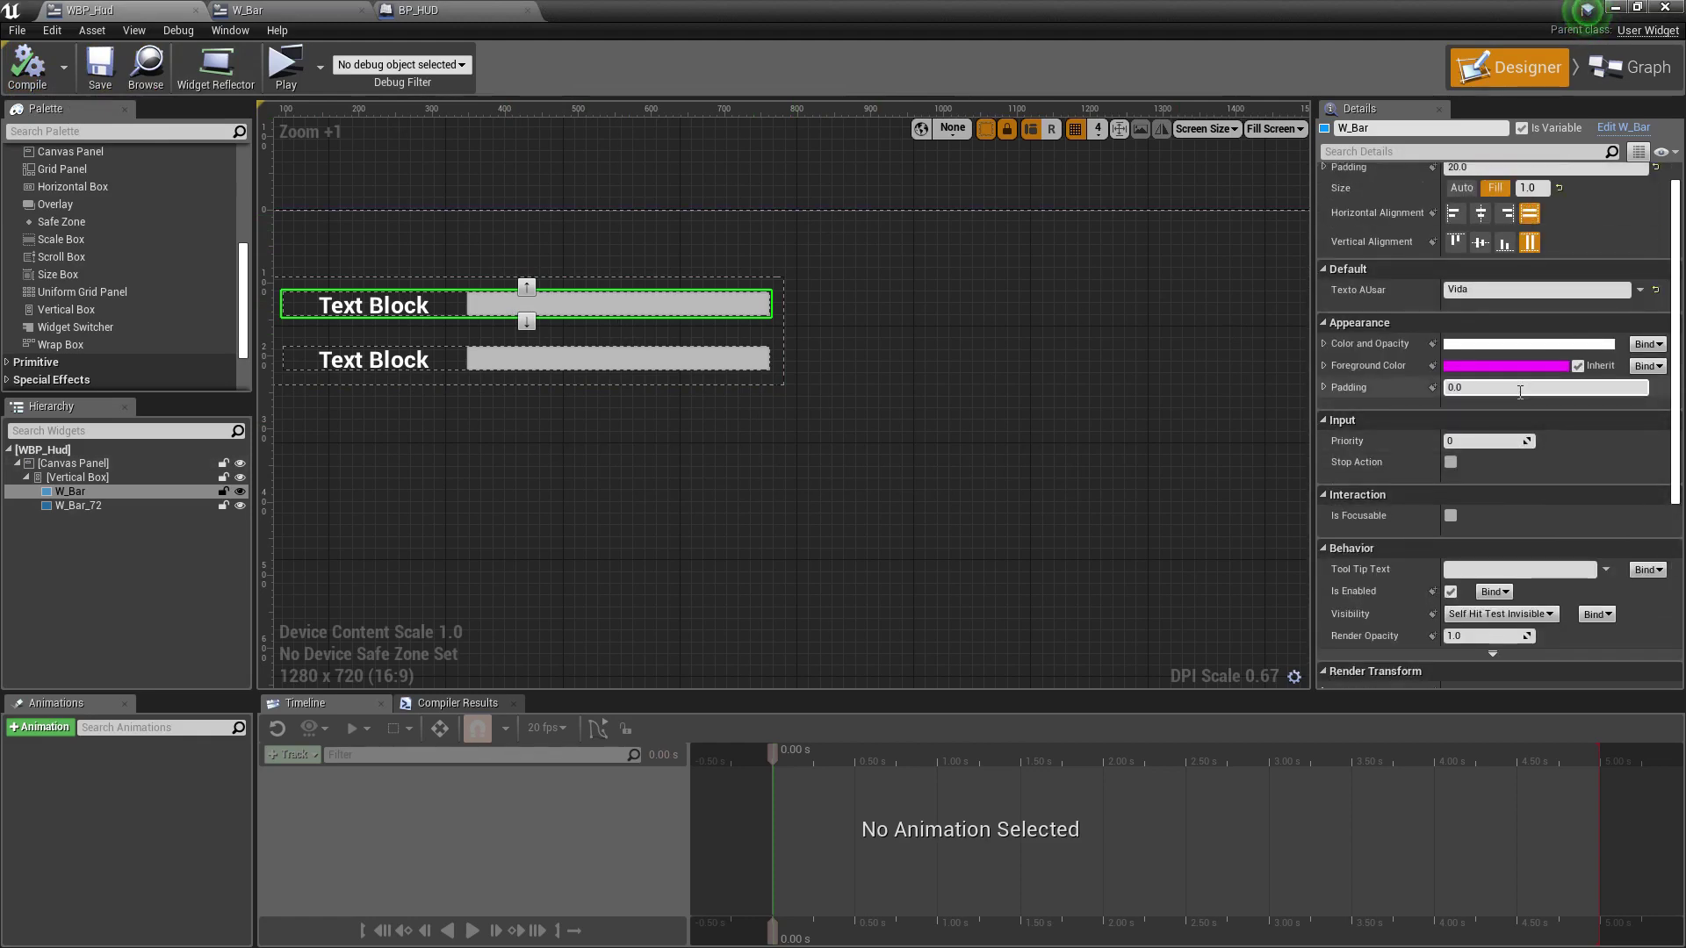
scroll(1517, 392, "down", 1)
scroll(1517, 392, "up", 1)
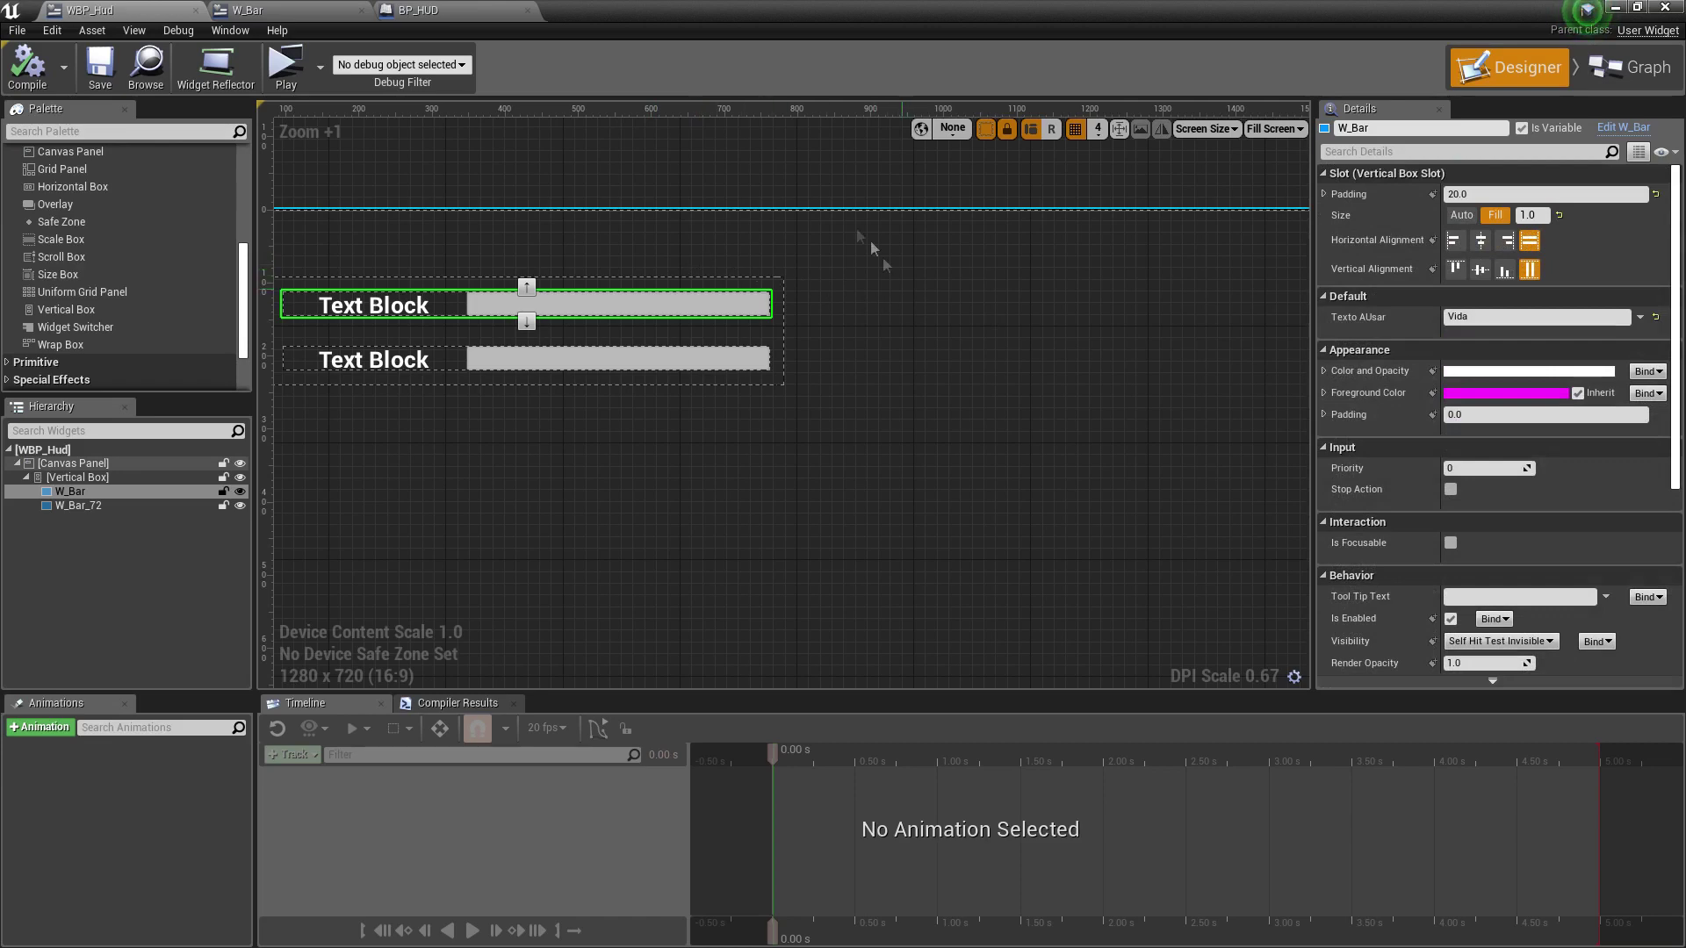
left_click(702, 179)
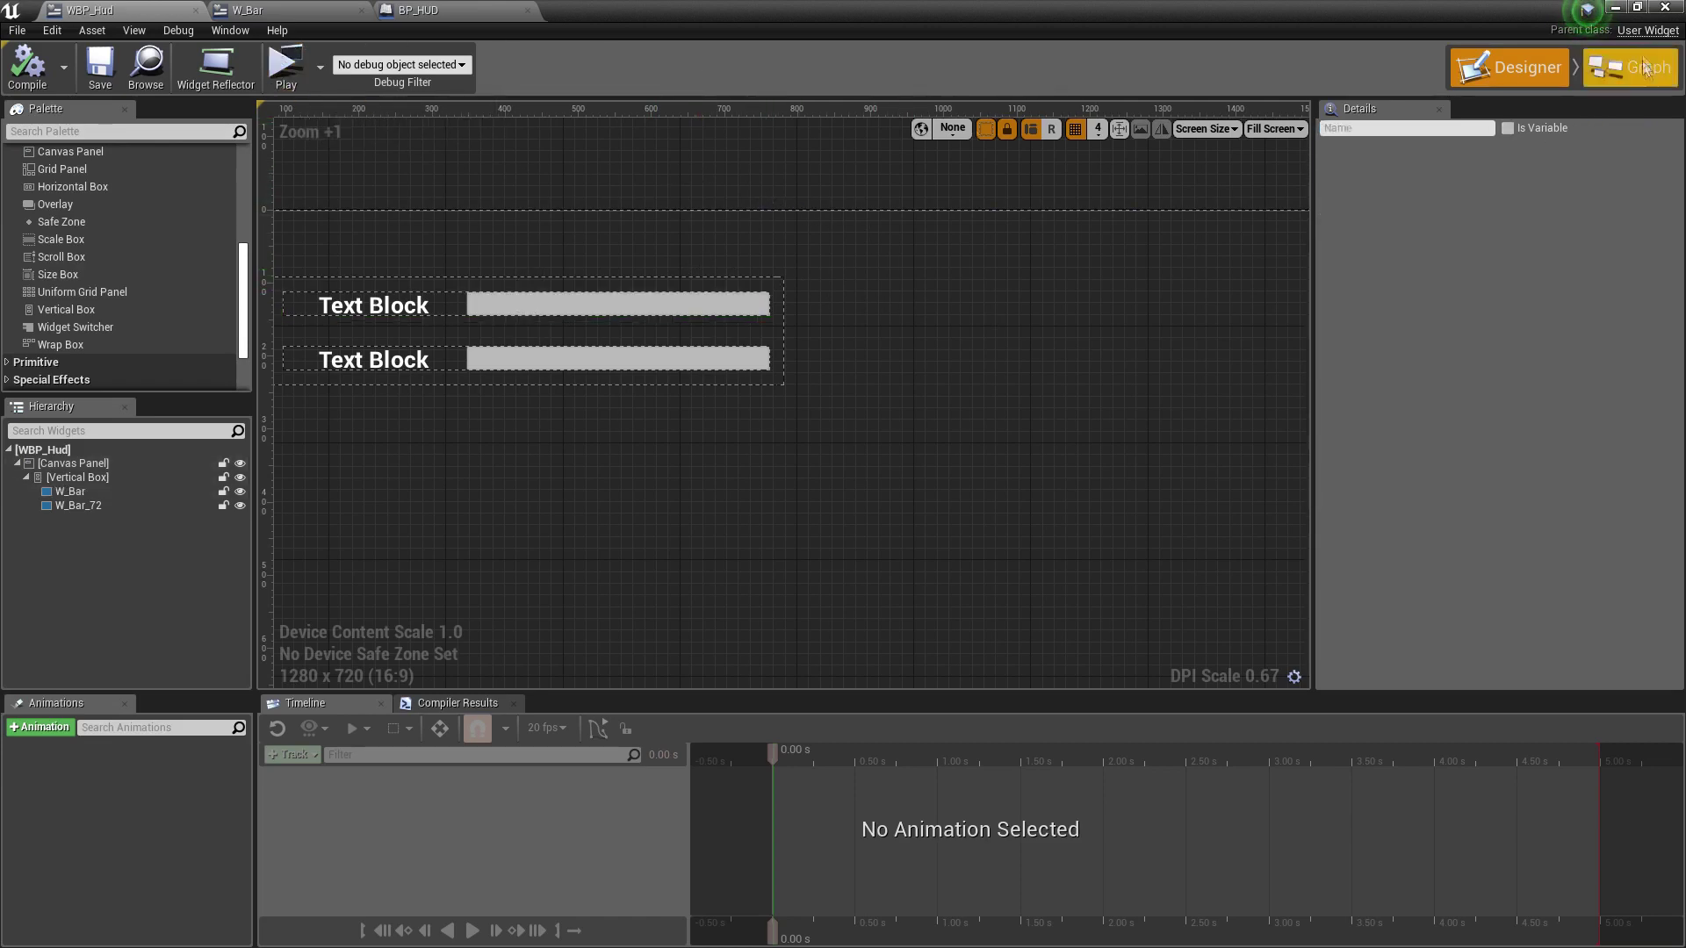
left_click(1617, 8)
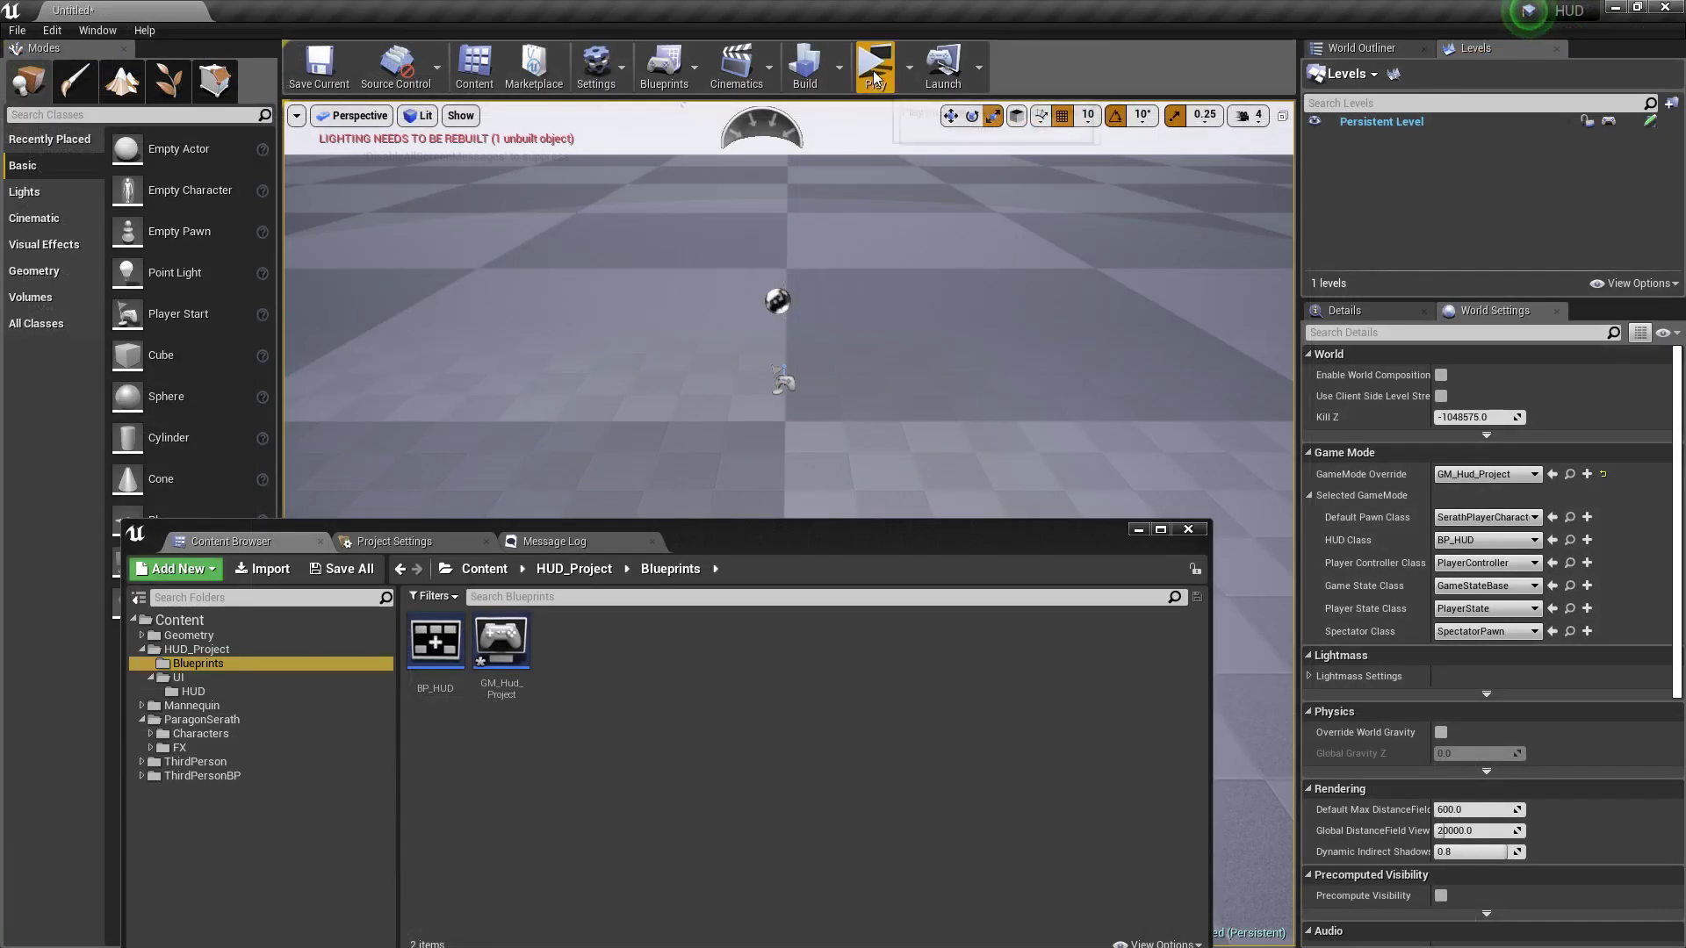
Preview the HUD in game, then open the SerathPlayerCharacter blueprint.
left_click(874, 64)
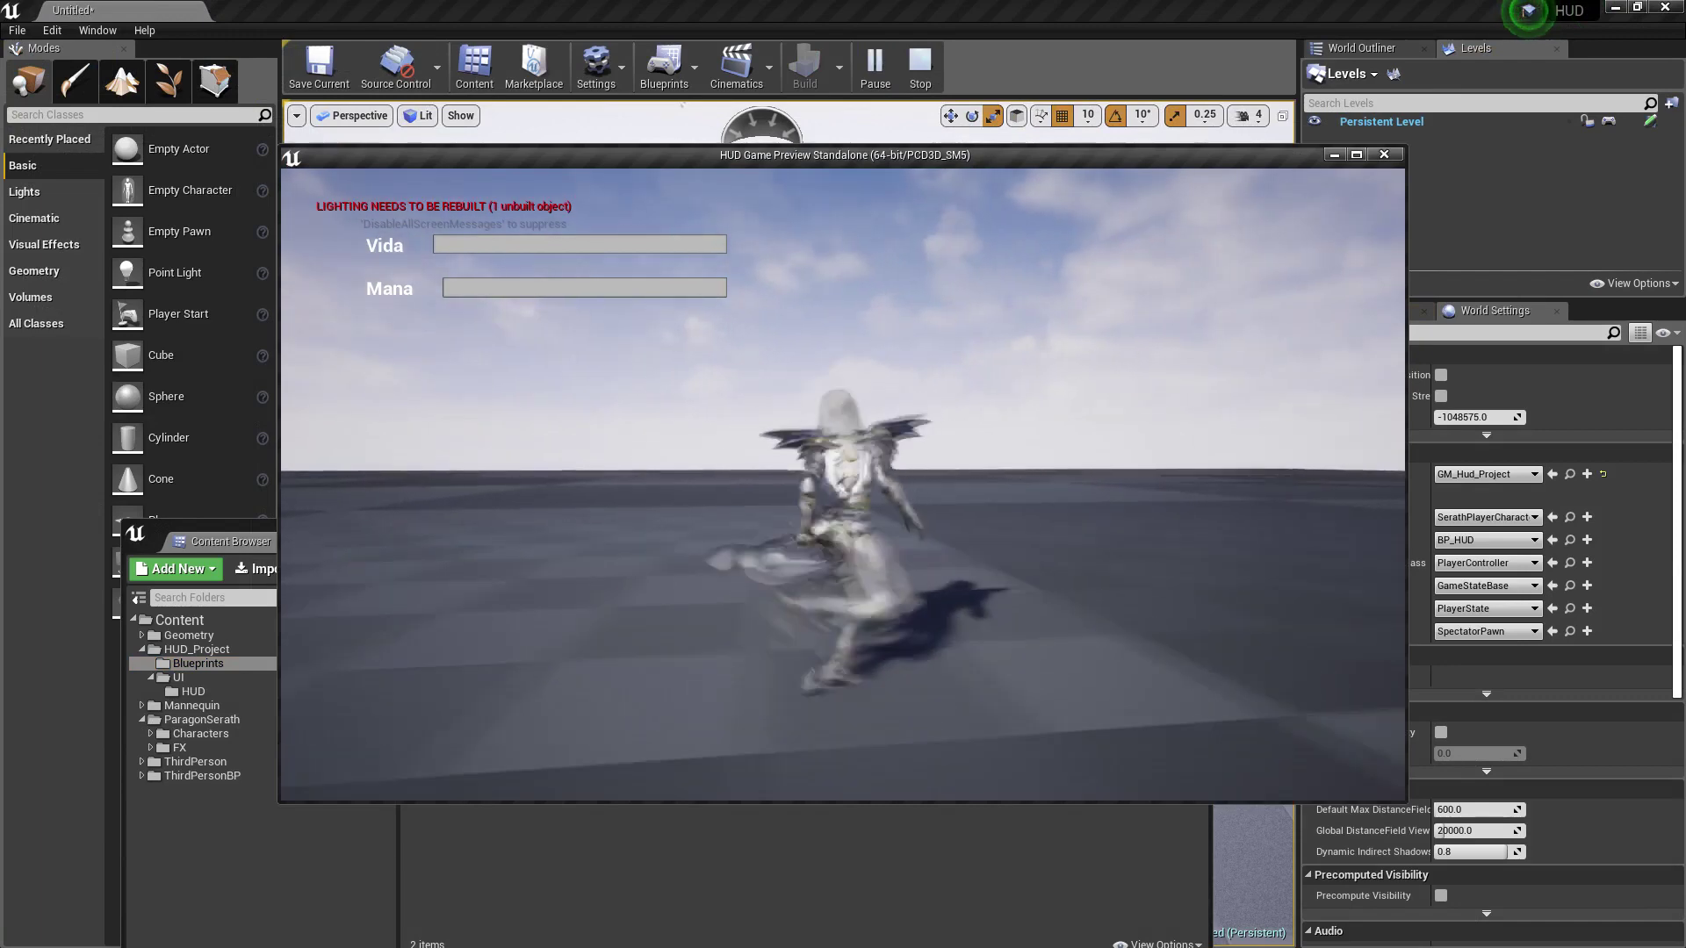
key("Escape")
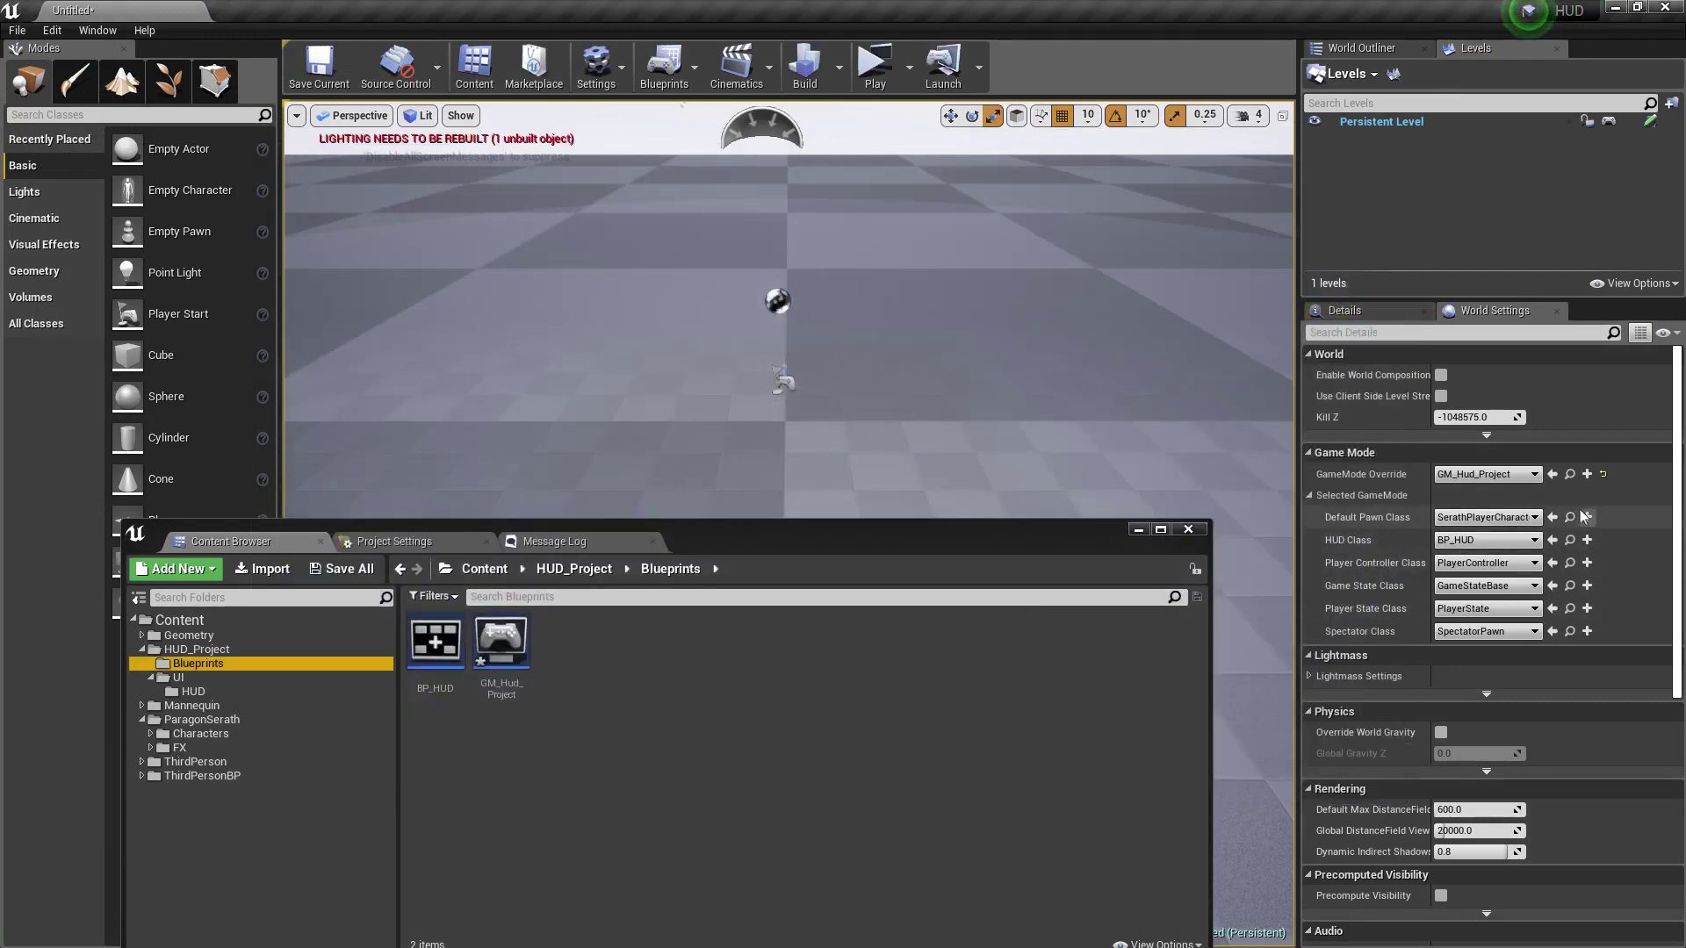
left_click(1571, 518)
double_click(1031, 649)
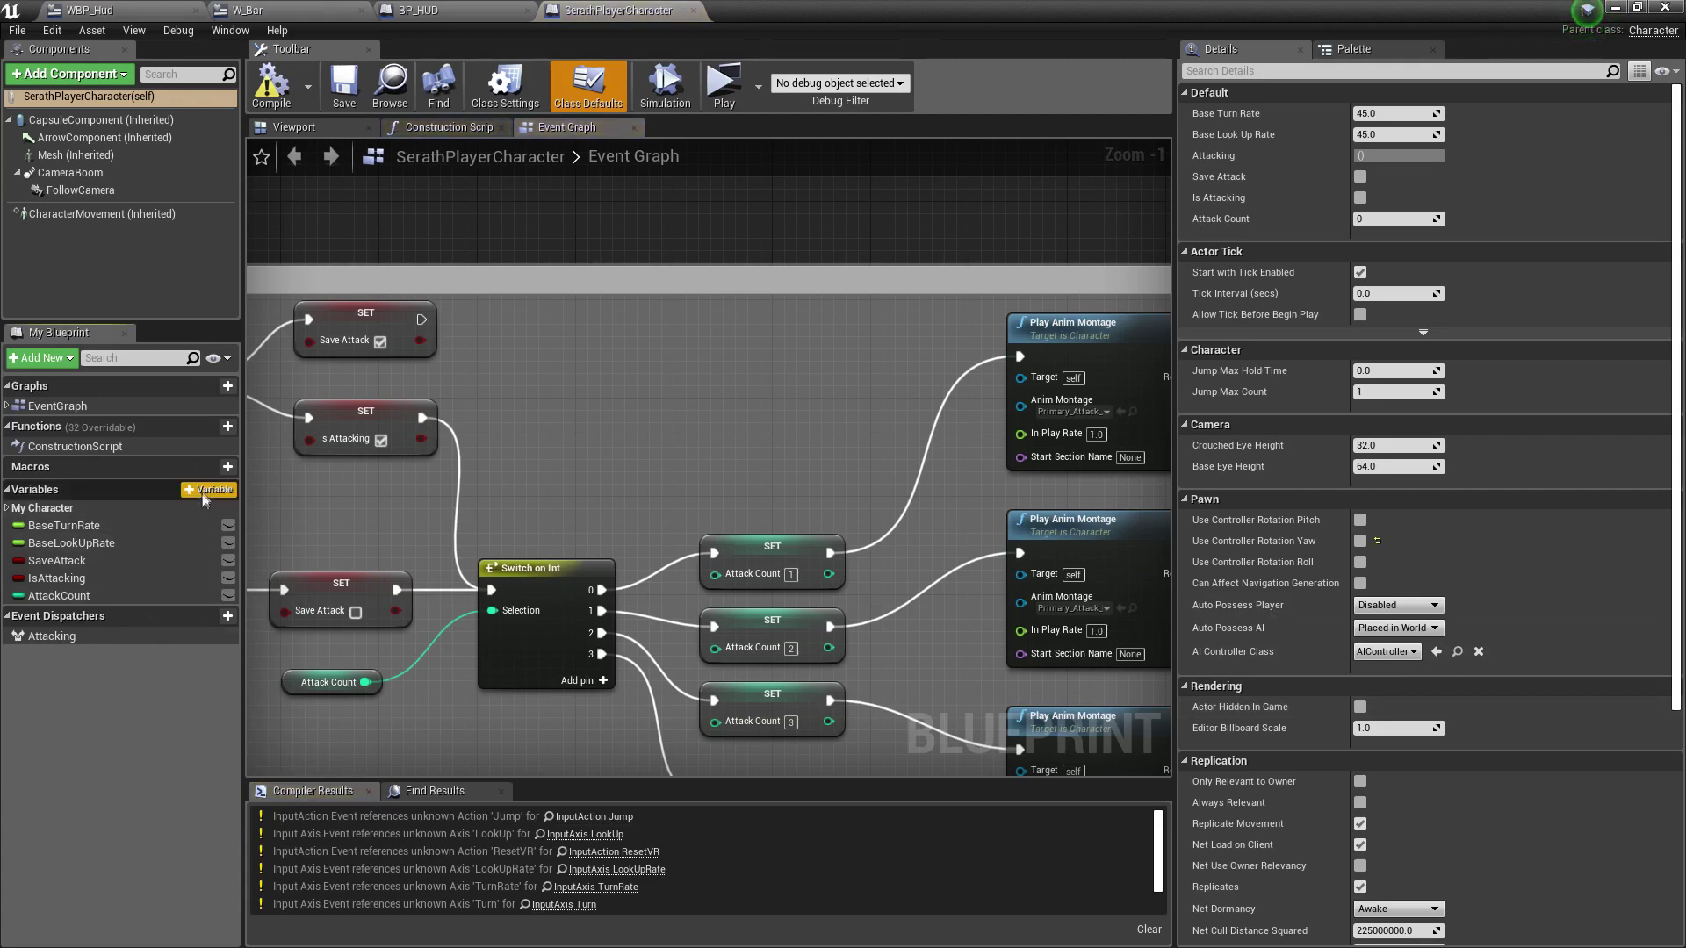
Add a Float variable named Vida to SerathPlayerCharacter.
left_click(205, 489)
key("BackSpace")
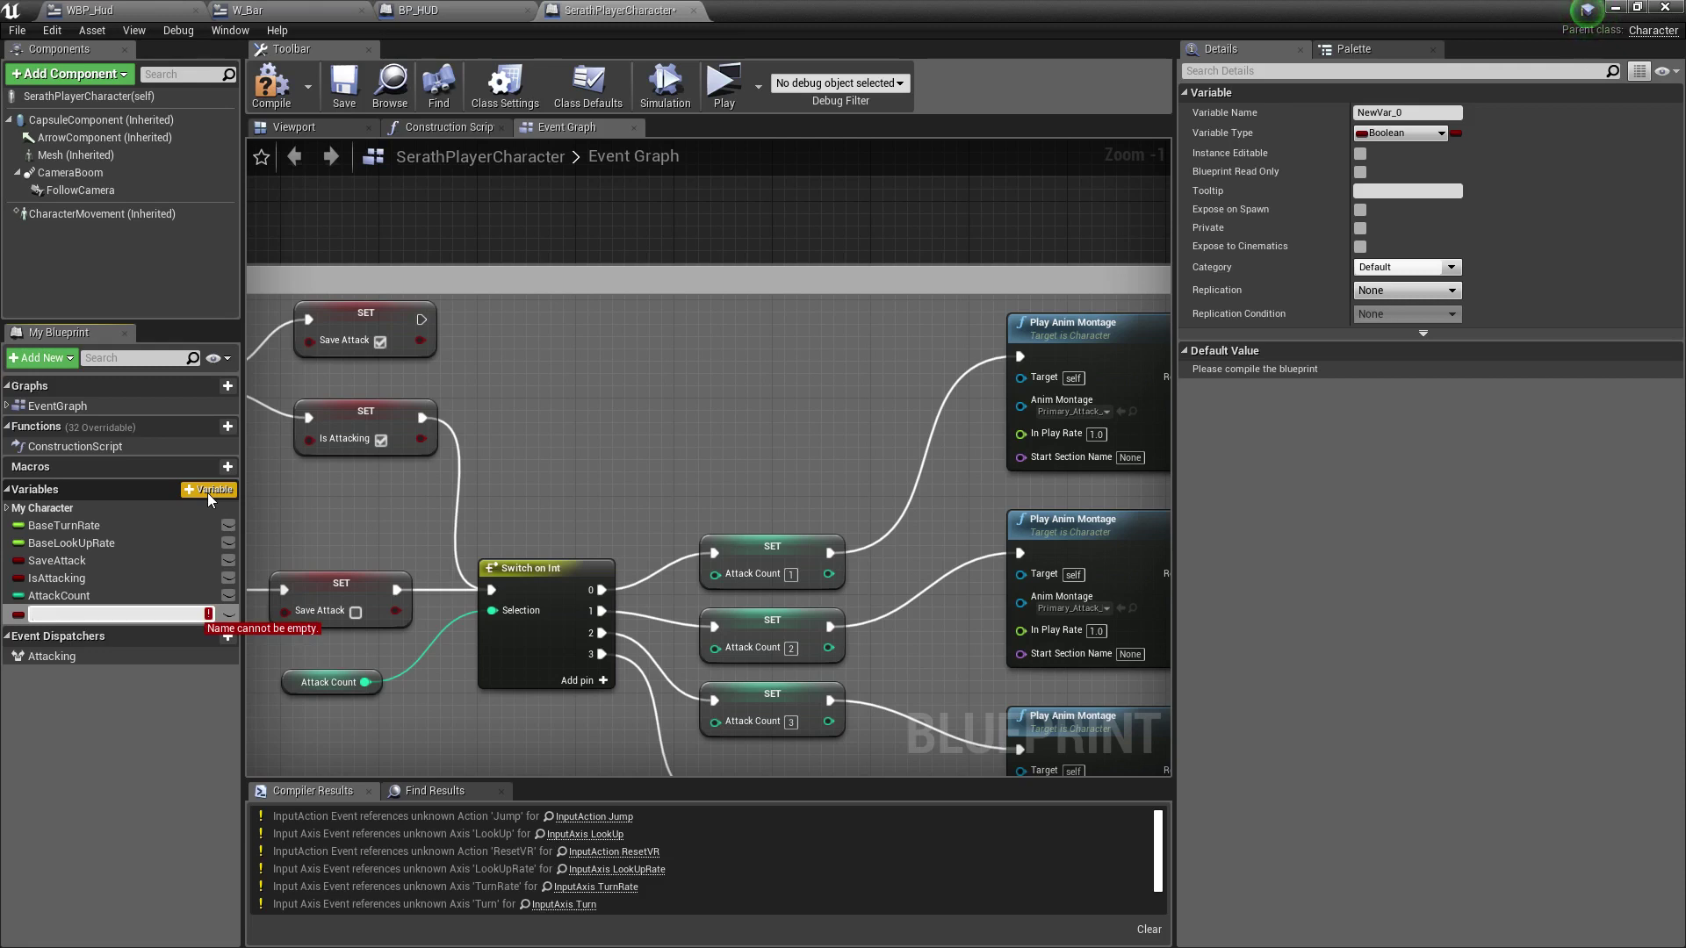
type("Vida")
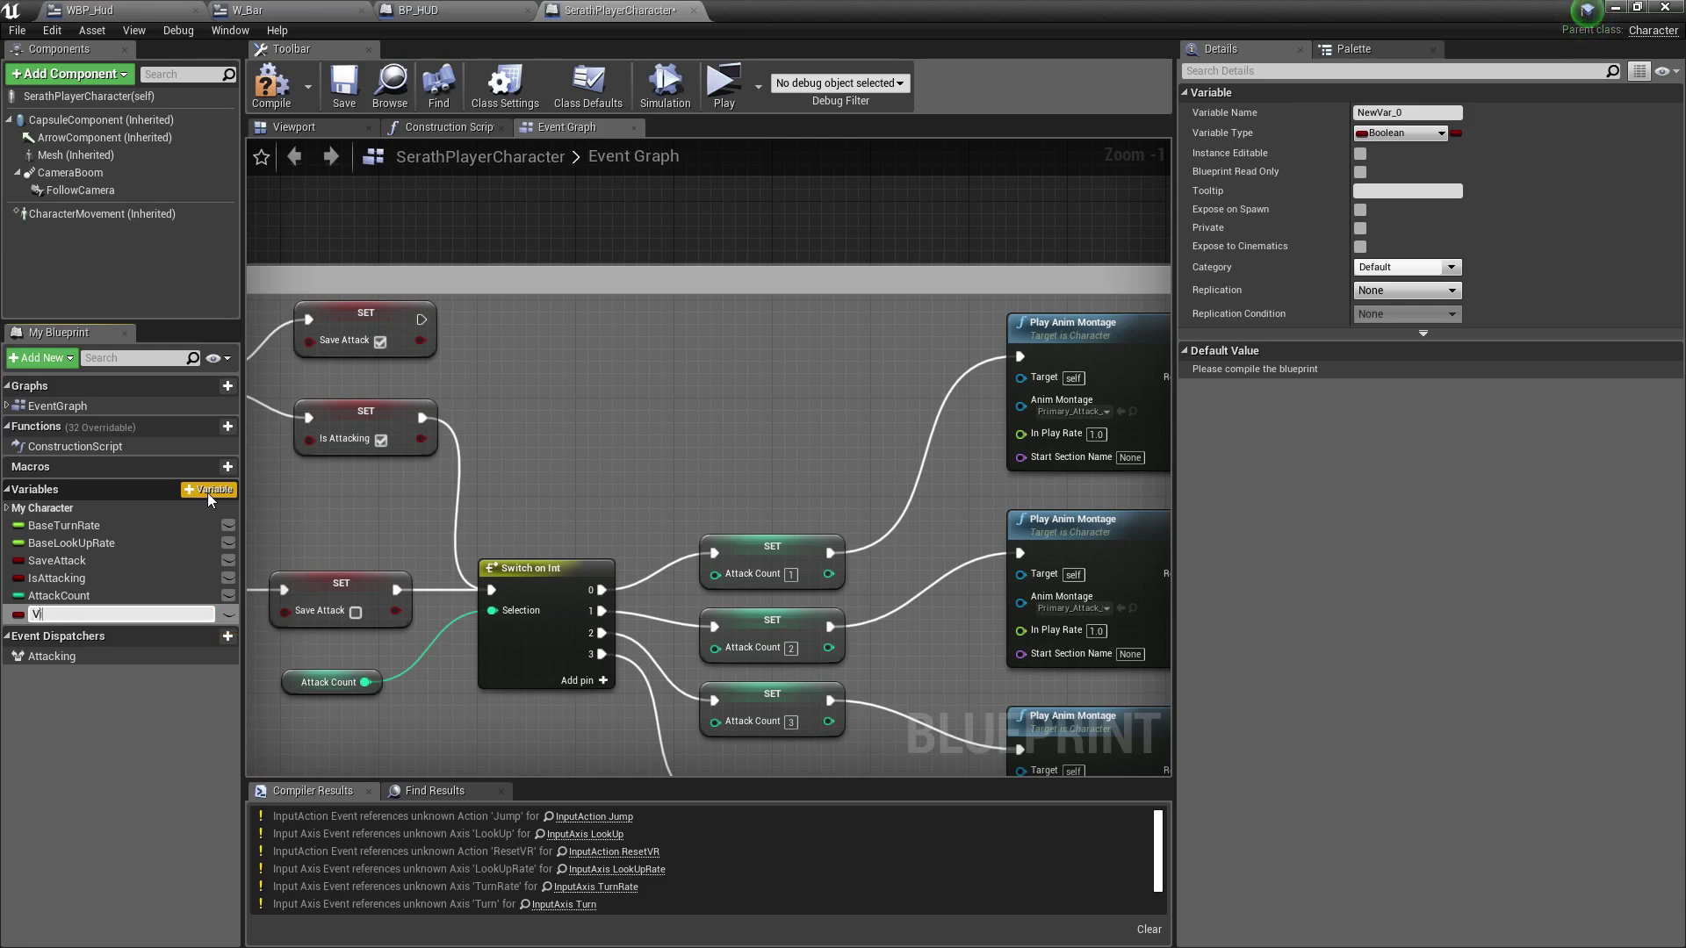
key("Return")
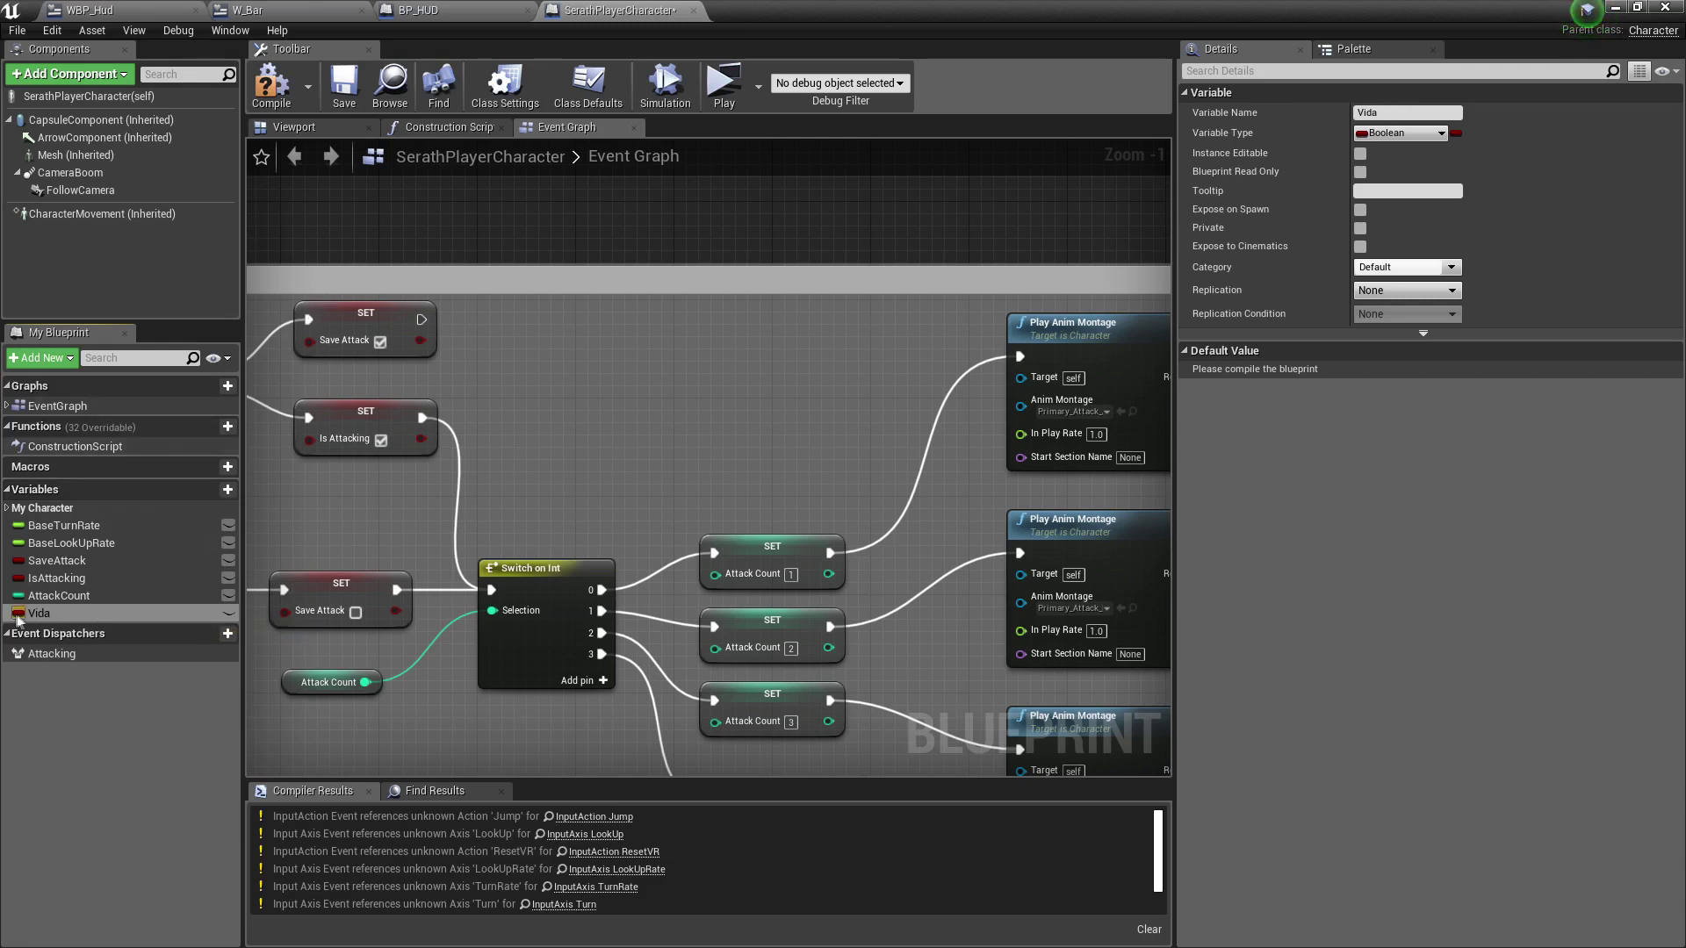
left_click(17, 613)
left_click(79, 350)
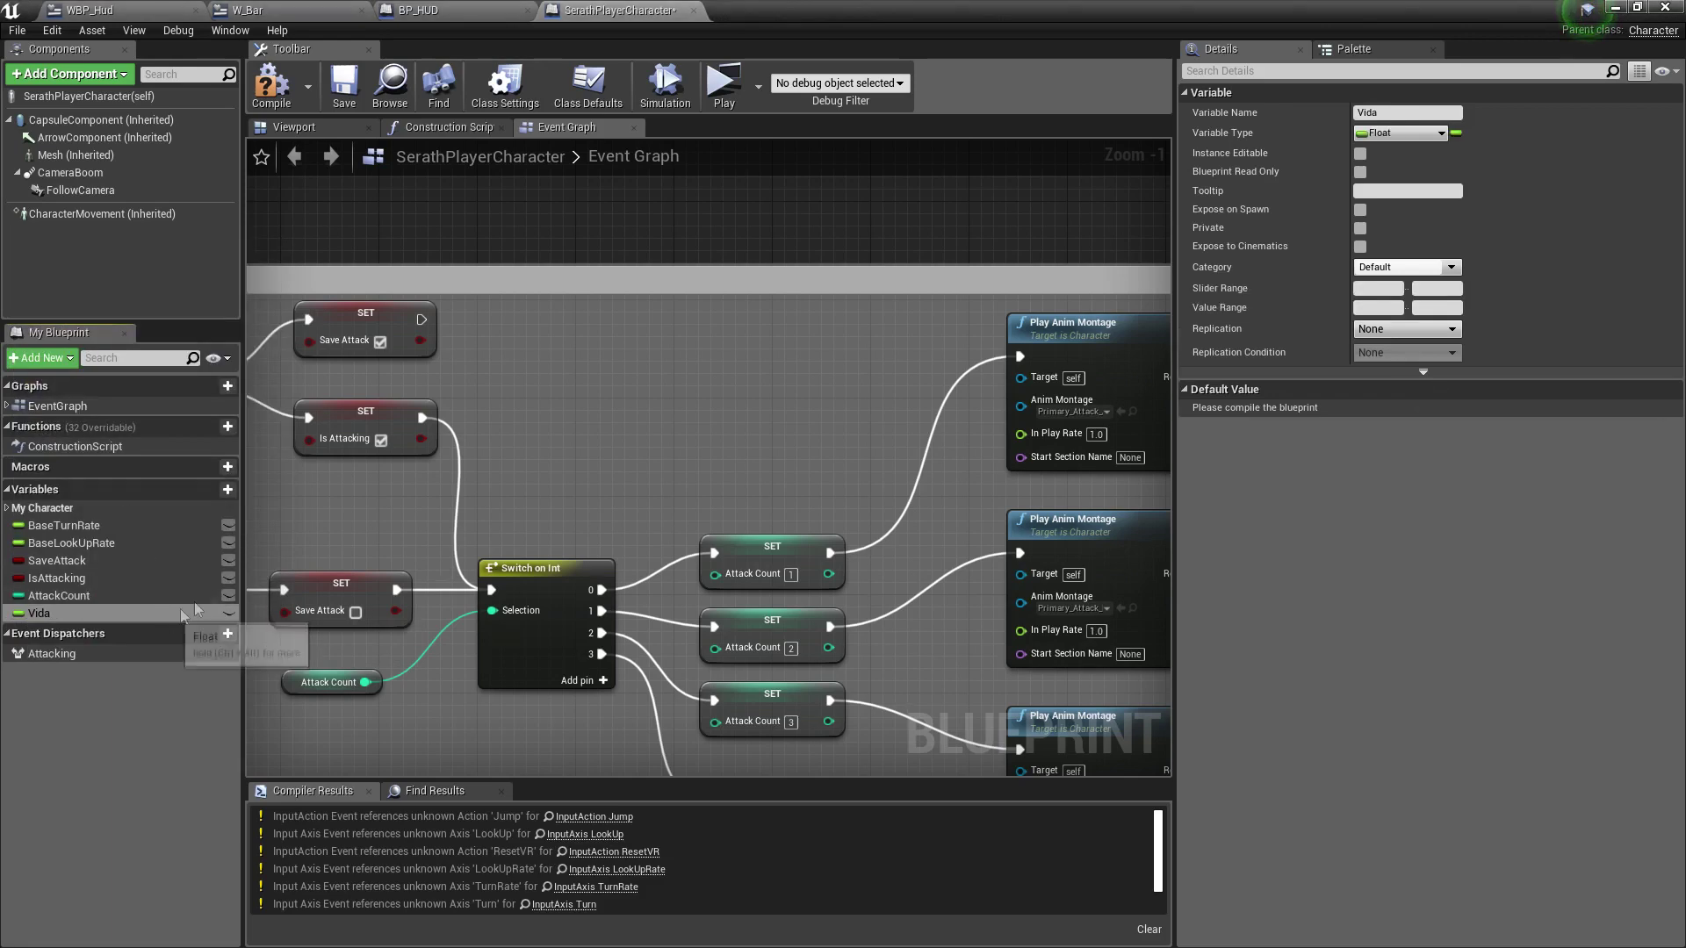
Add a second variable named VidaMax, fixing the 'VidaMaxe' typo.
left_click(227, 489)
type("Vida")
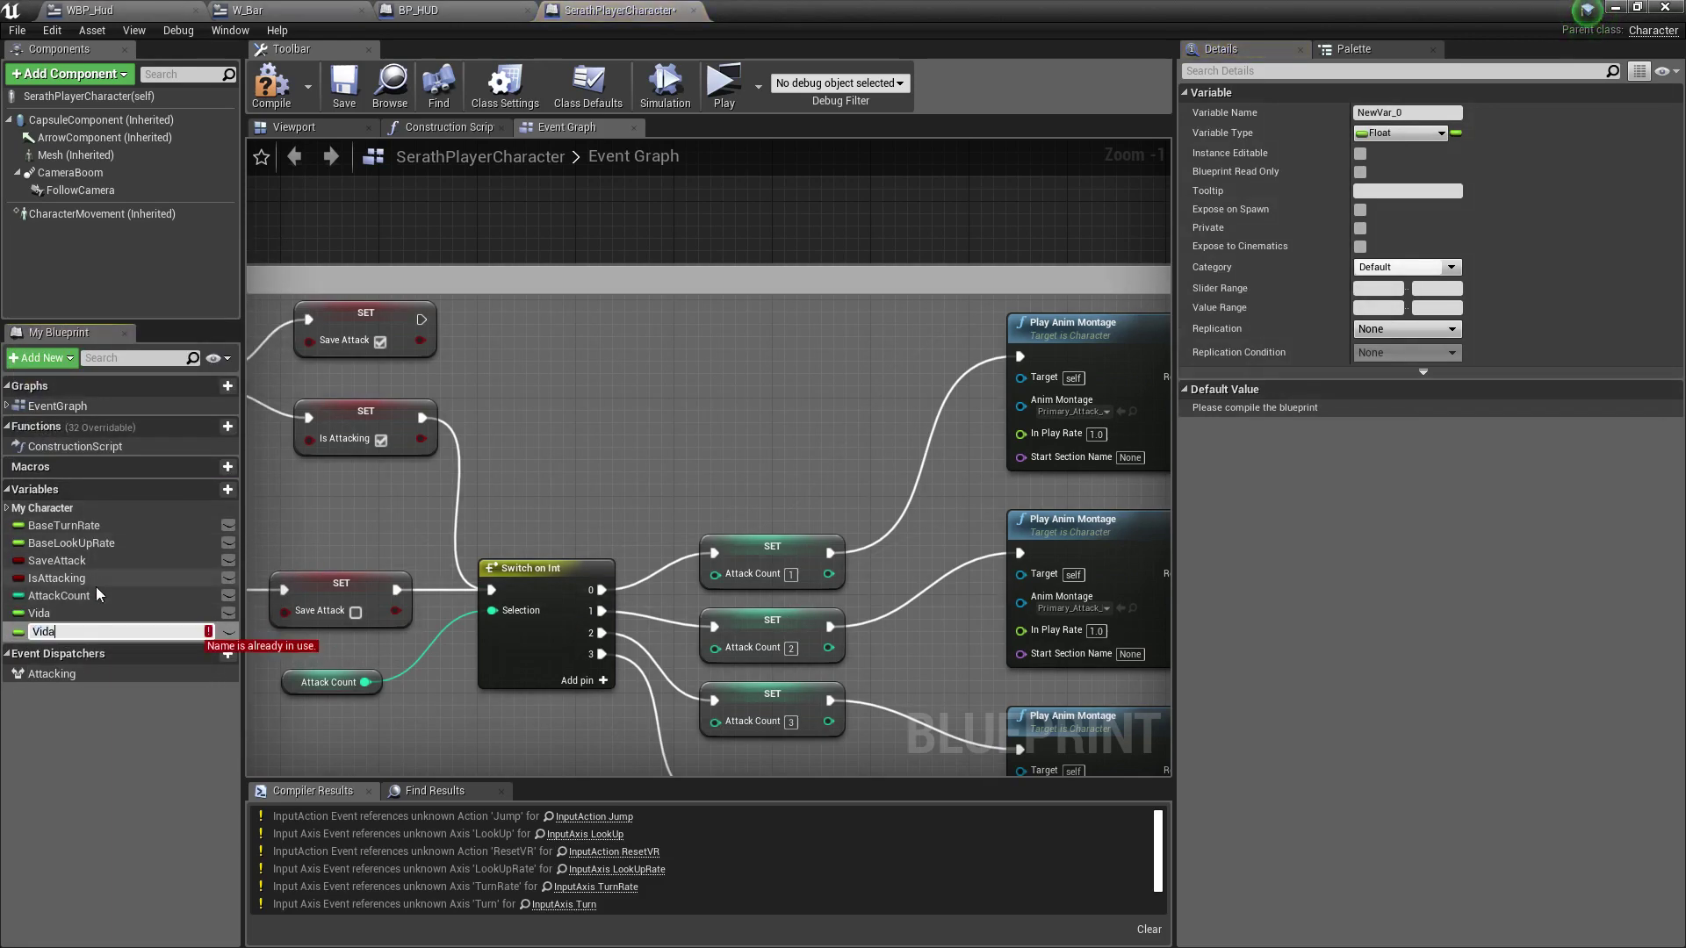
type("Maxe")
key("Return")
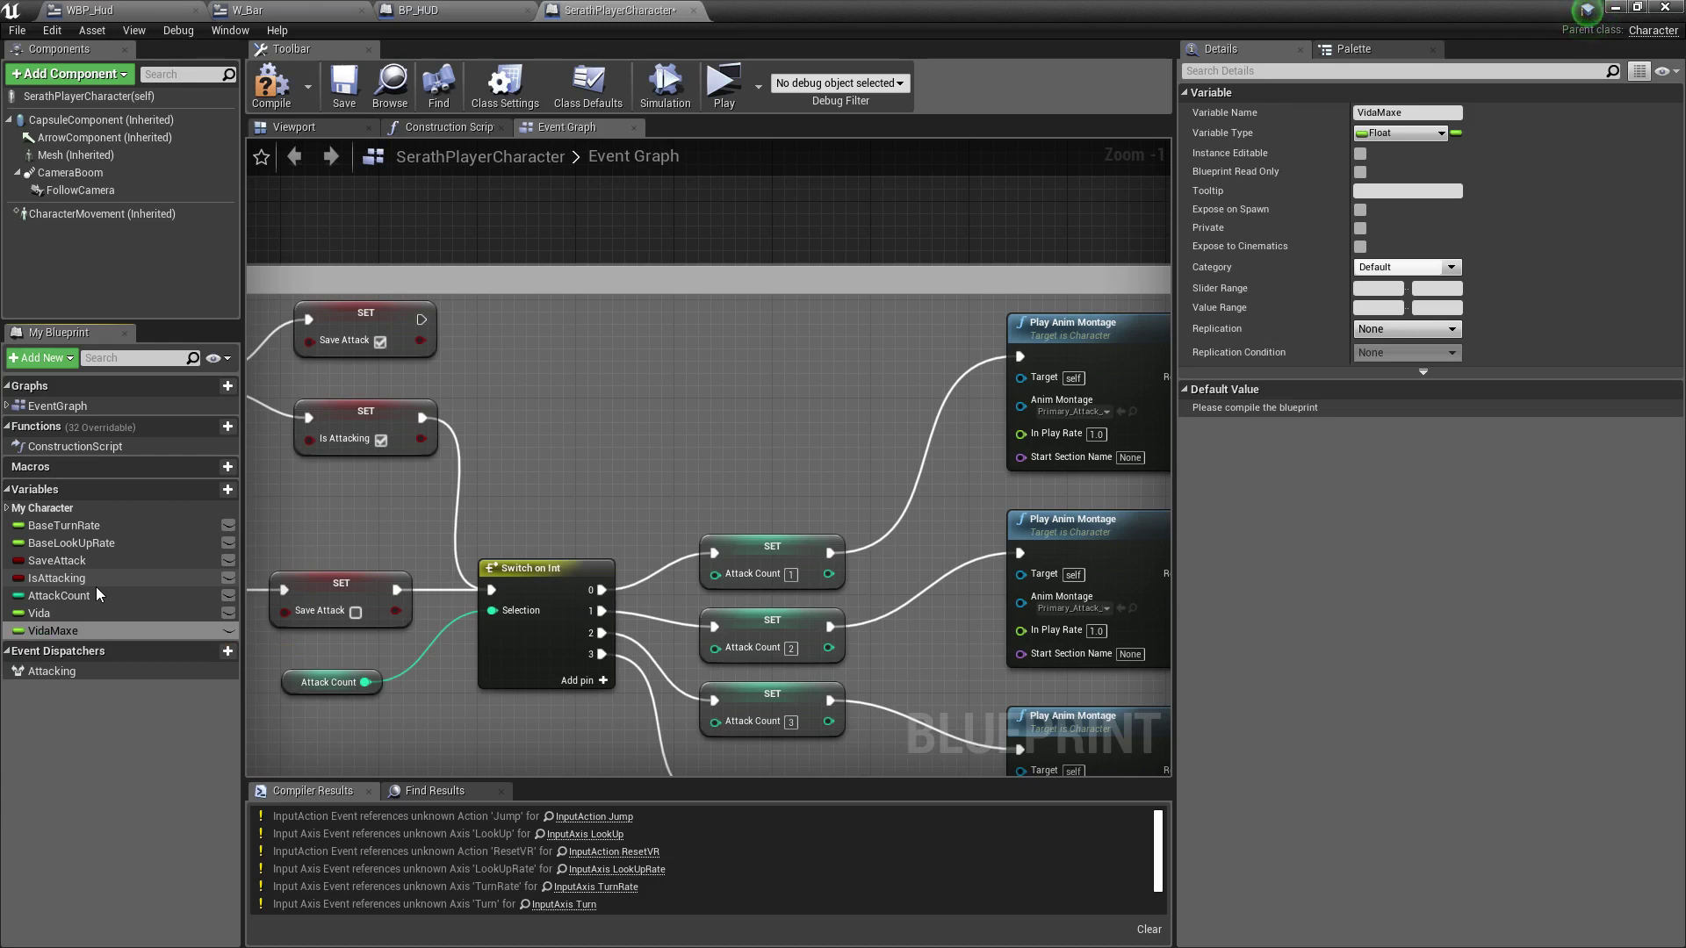
double_click(96, 632)
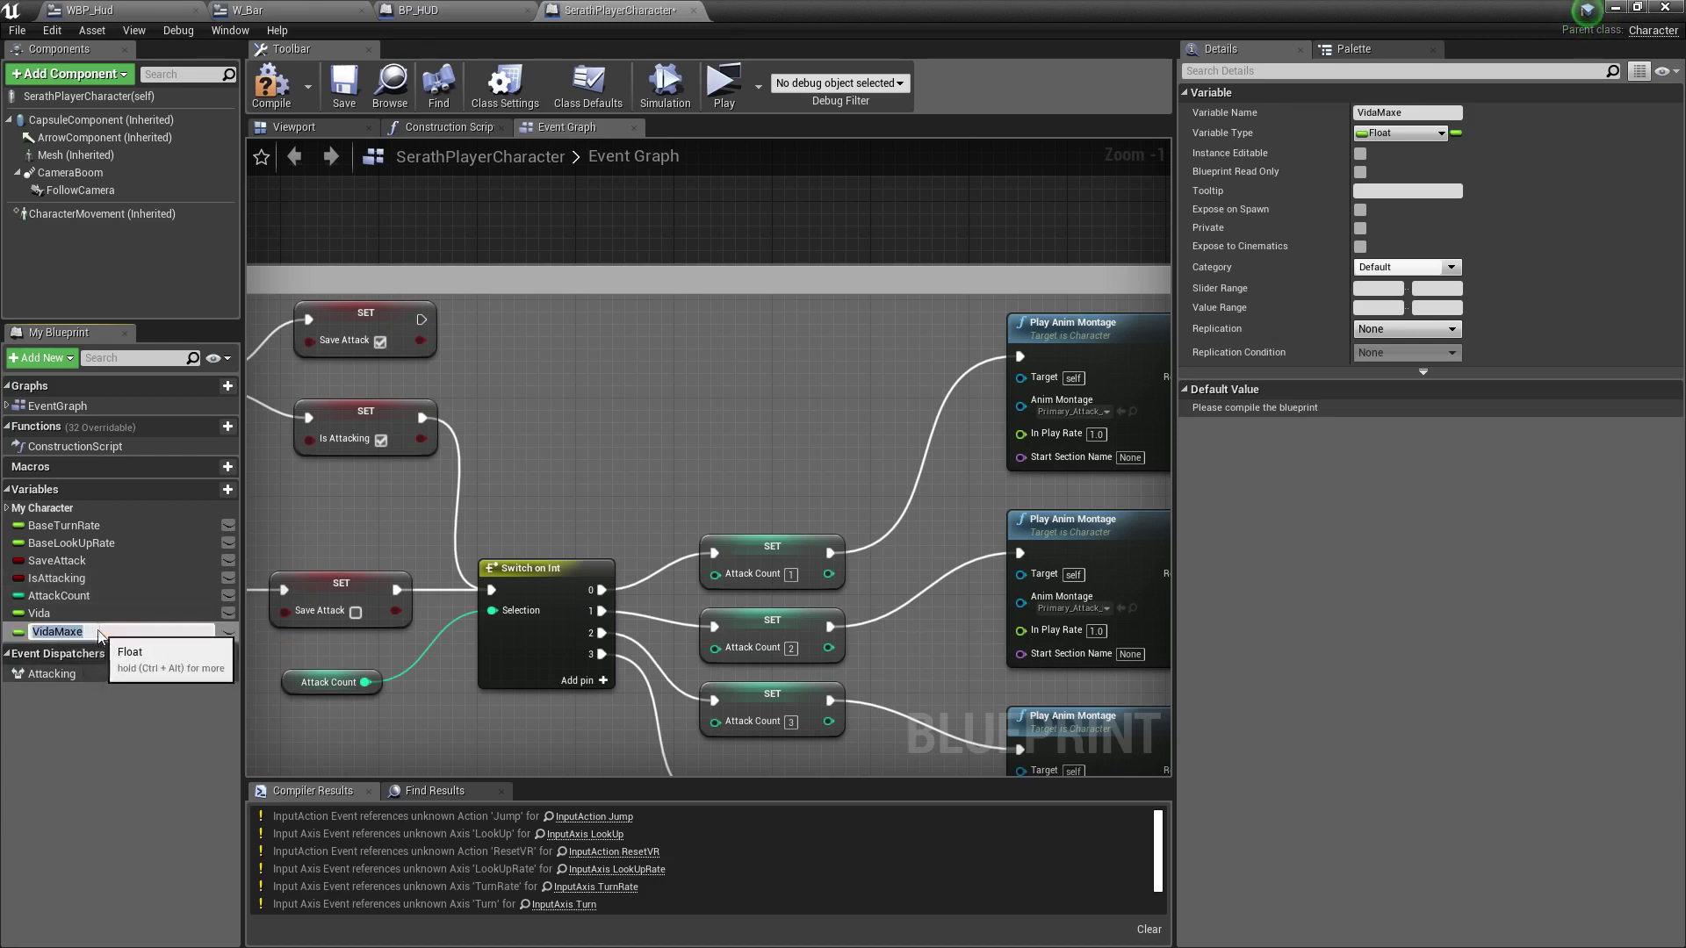
key("Return")
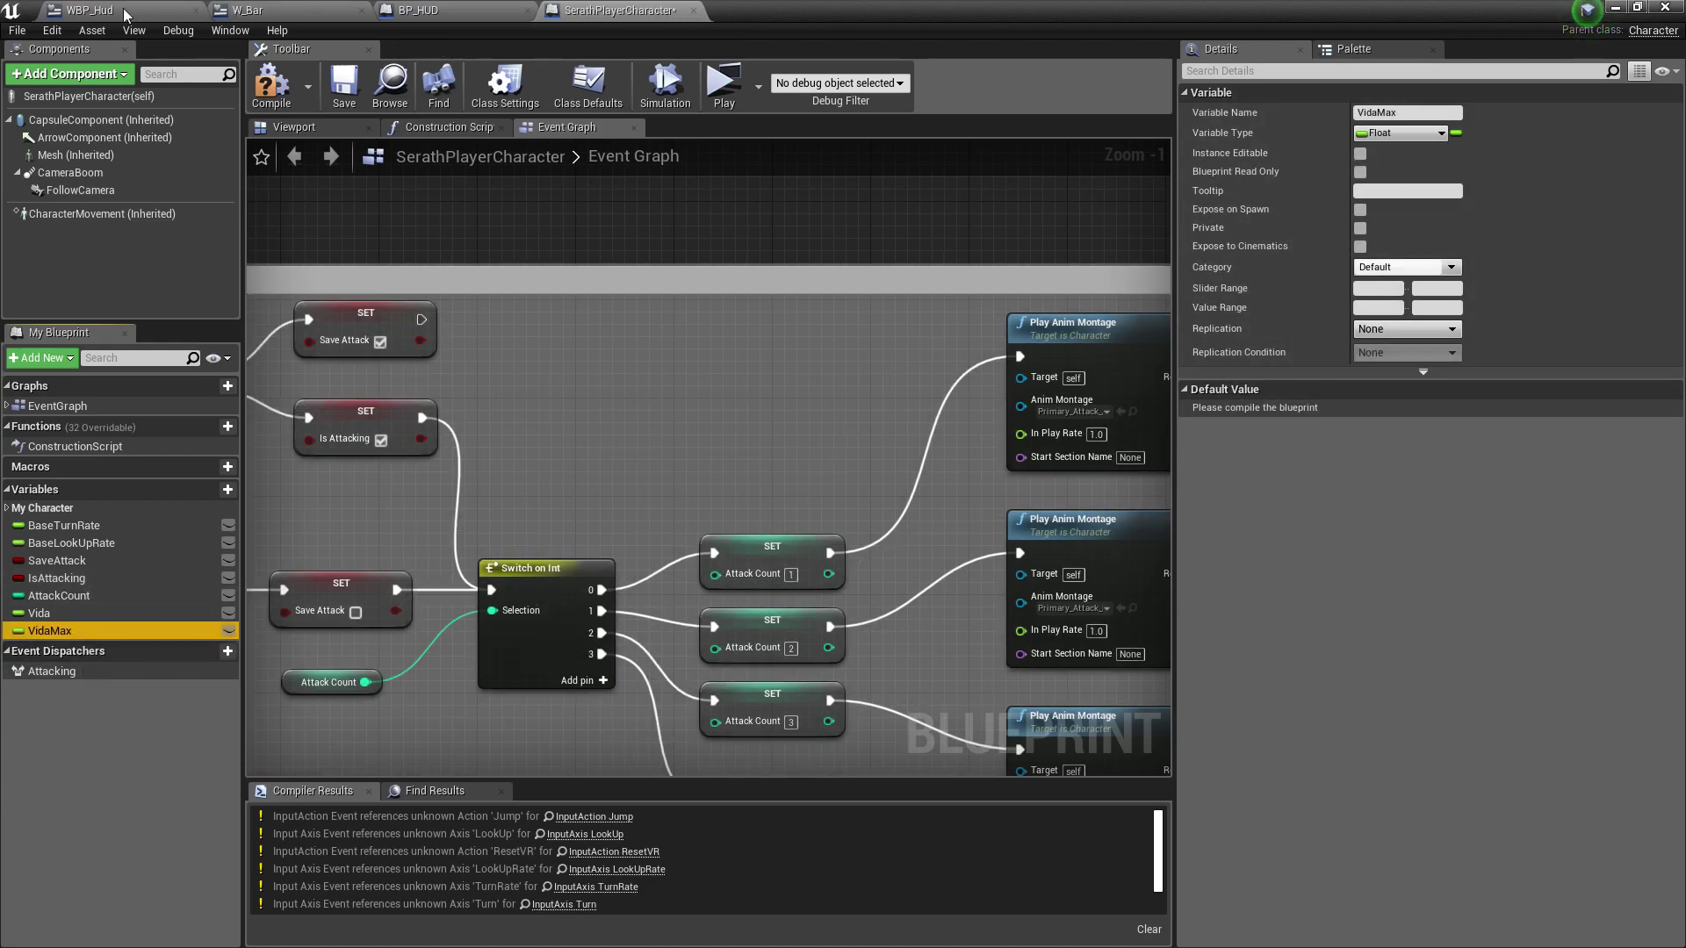
Drag ProgressBar_0's Percent up toward 1.0 so the blue fill covers the bar.
left_click(248, 10)
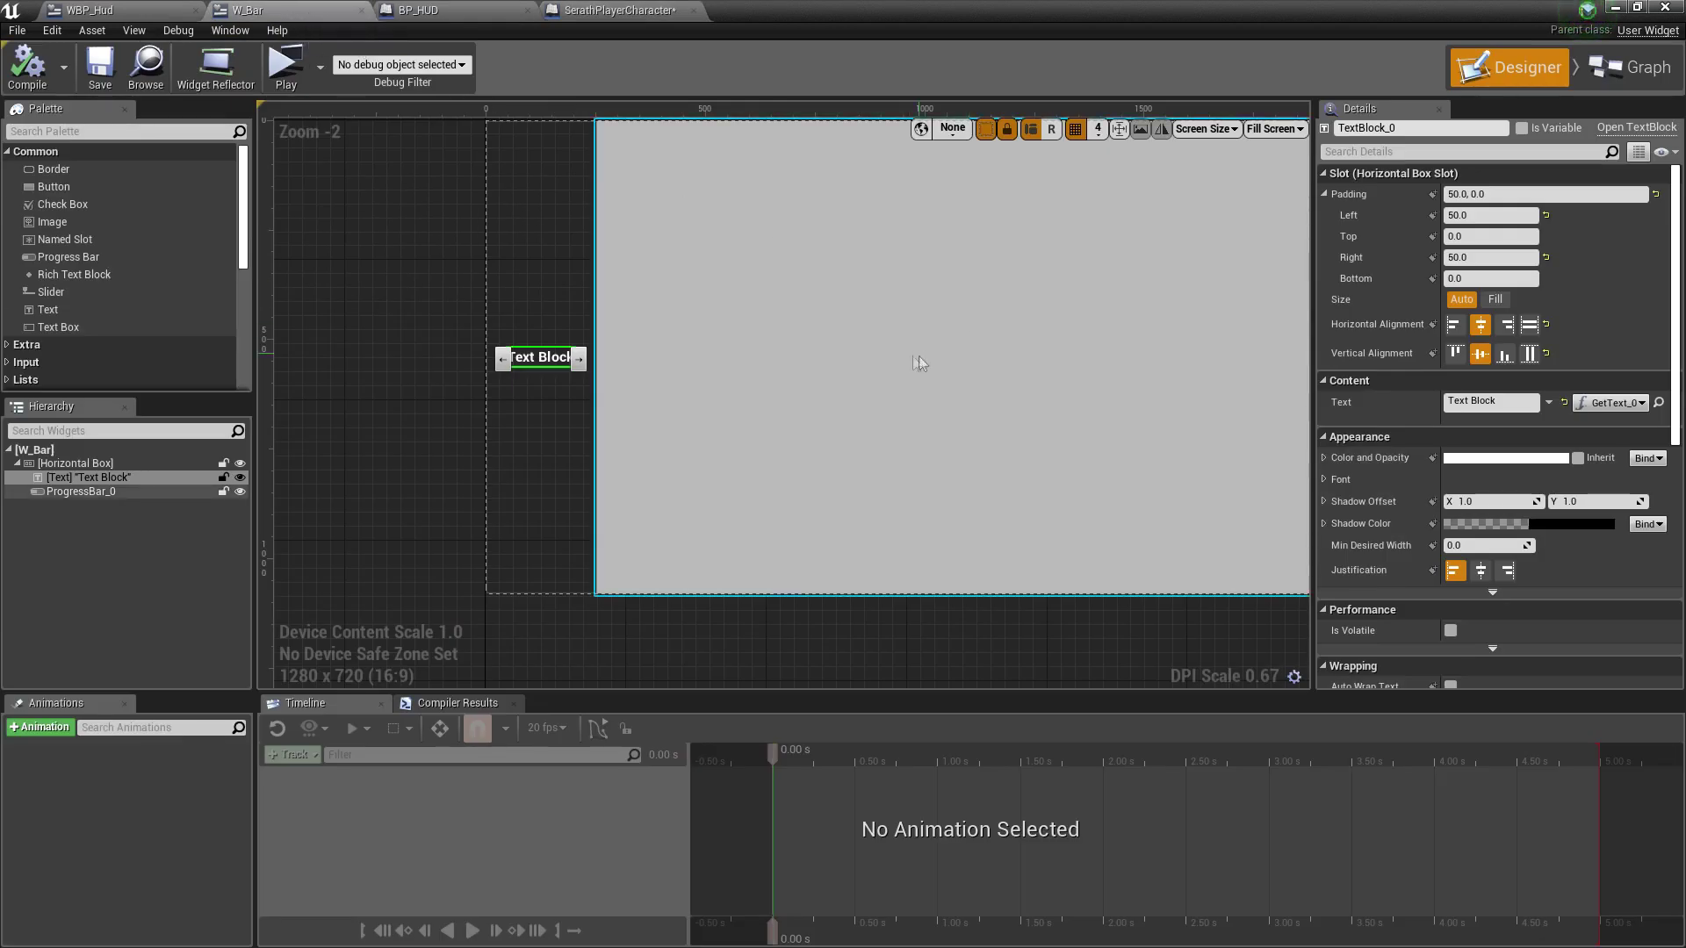
scroll(918, 363, "down", 3)
scroll(841, 325, "up", 1)
left_click(777, 278)
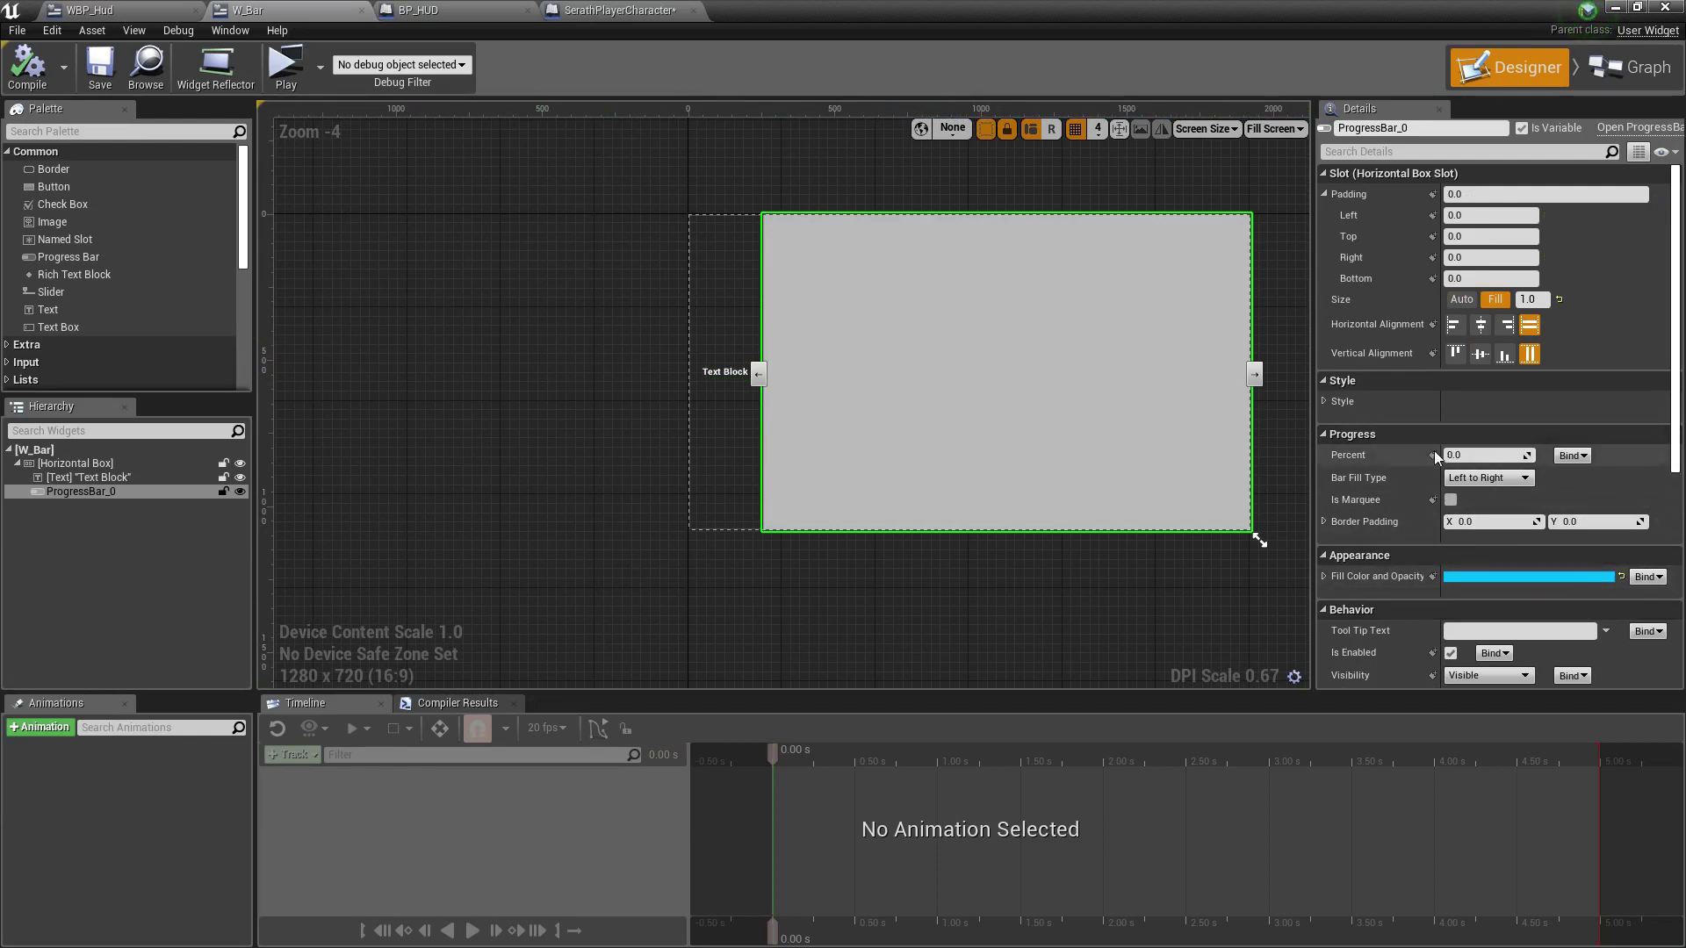
mouse_move(1471, 455)
left_mouse_down()
mouse_move(1493, 455)
mouse_move(1470, 455)
left_mouse_up()
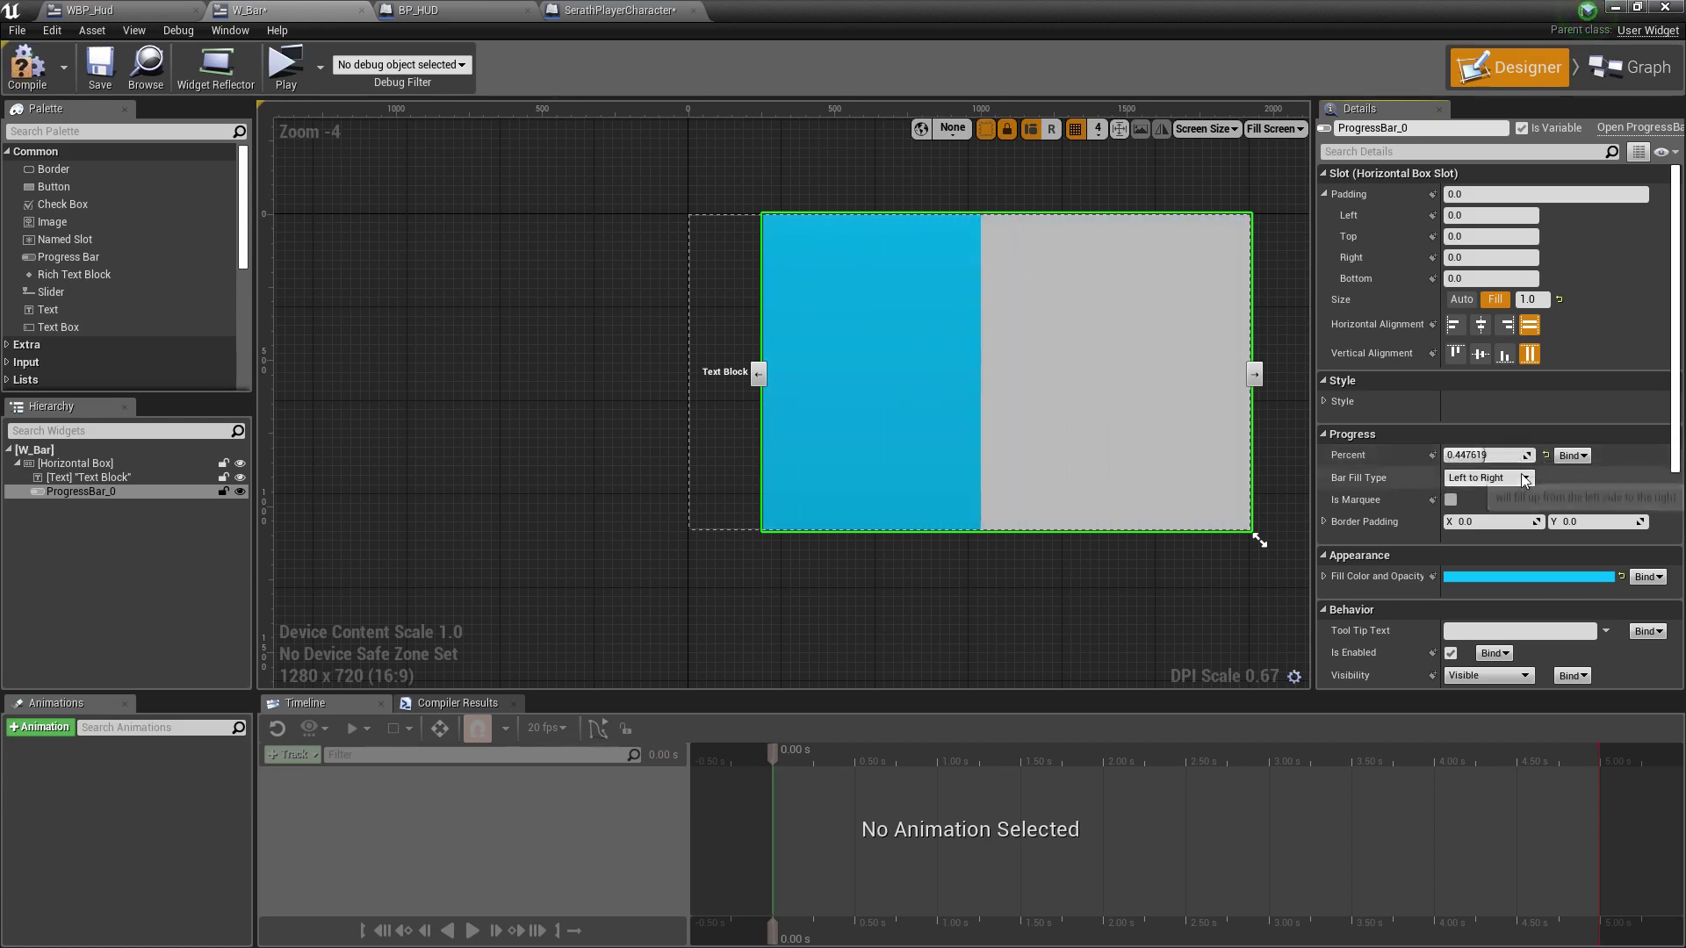
mouse_move(1484, 455)
left_mouse_down()
mouse_move(1528, 455)
mouse_move(1484, 454)
left_mouse_up()
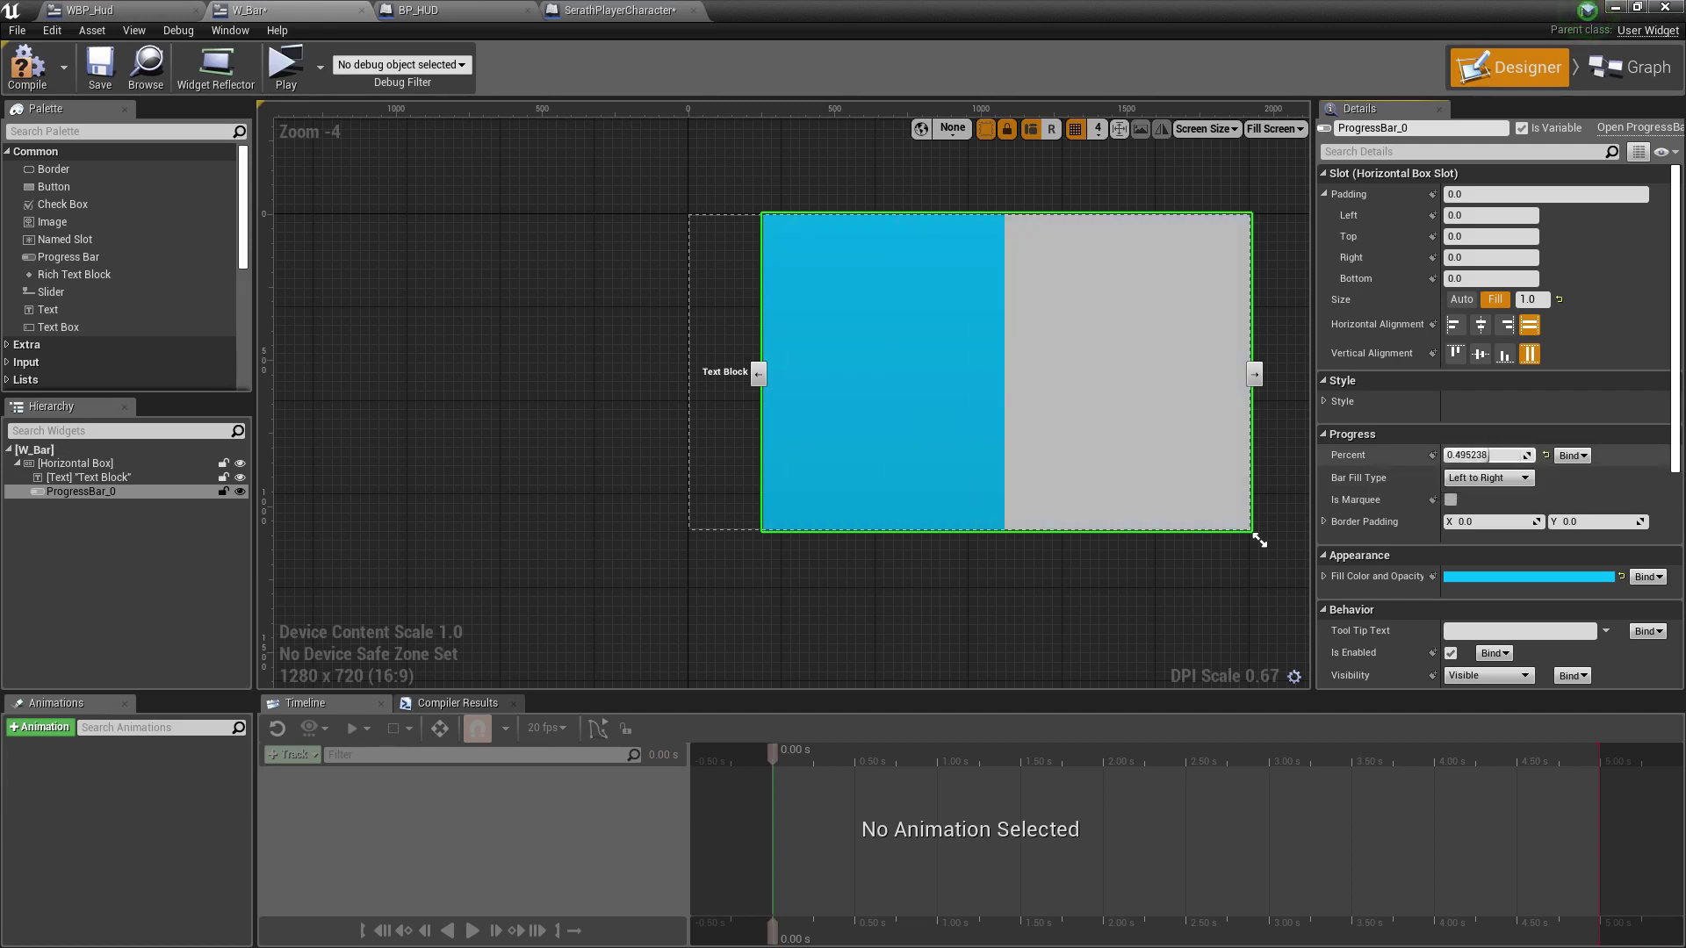
left_click_drag(1484, 454, 1528, 455)
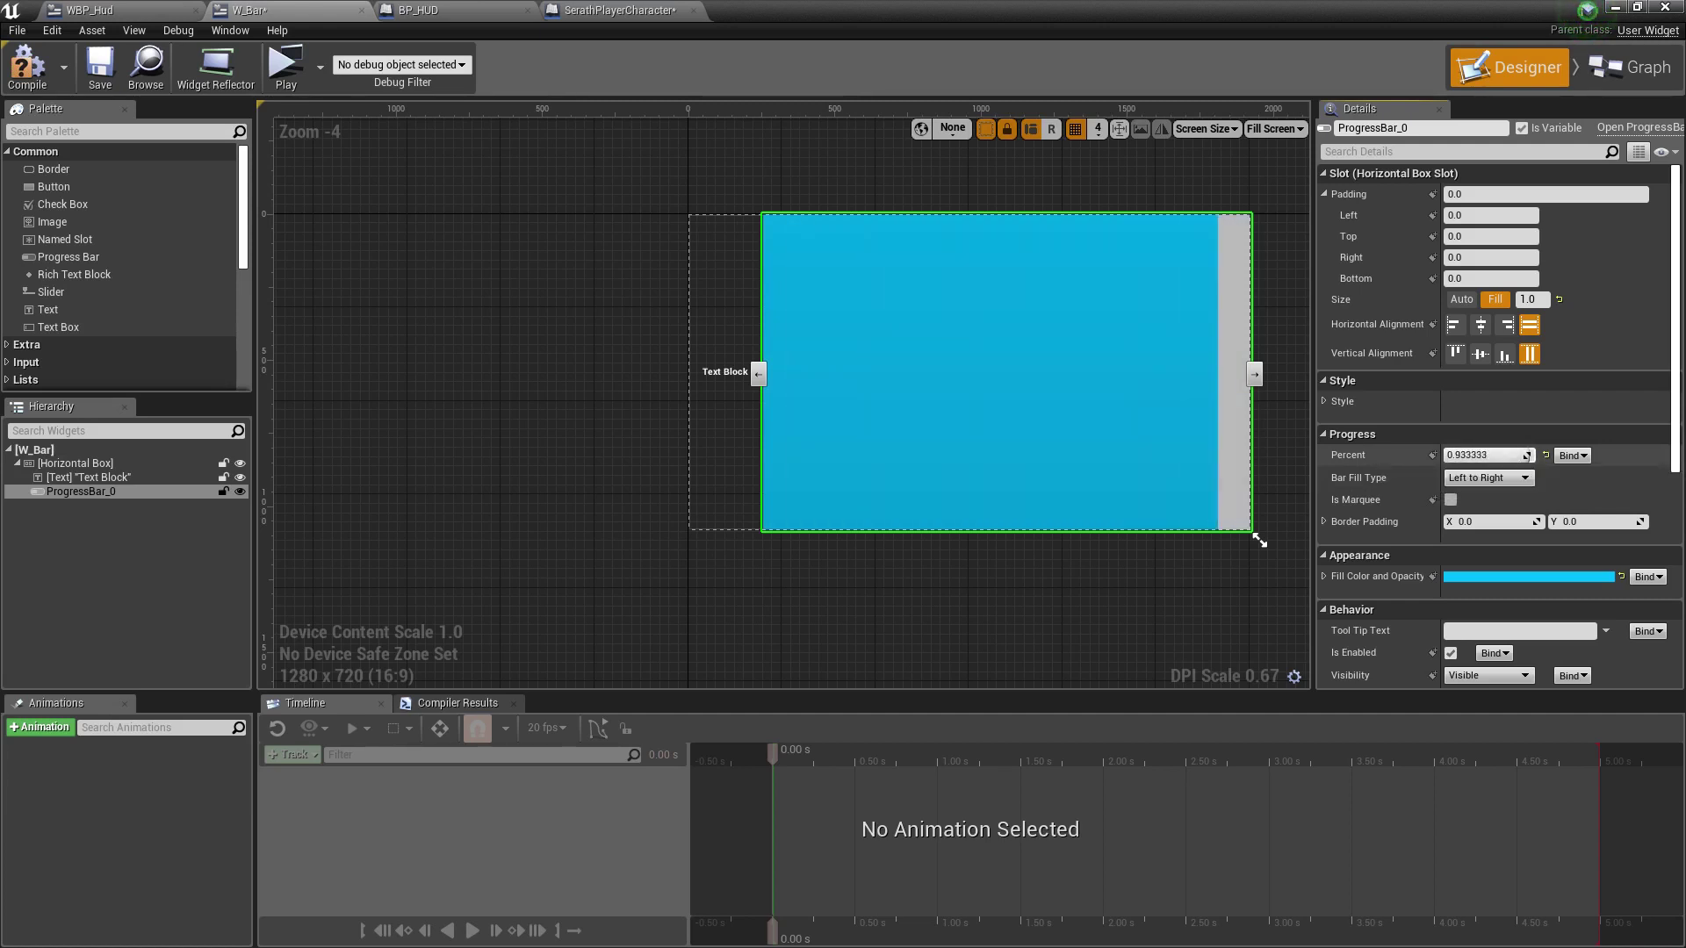
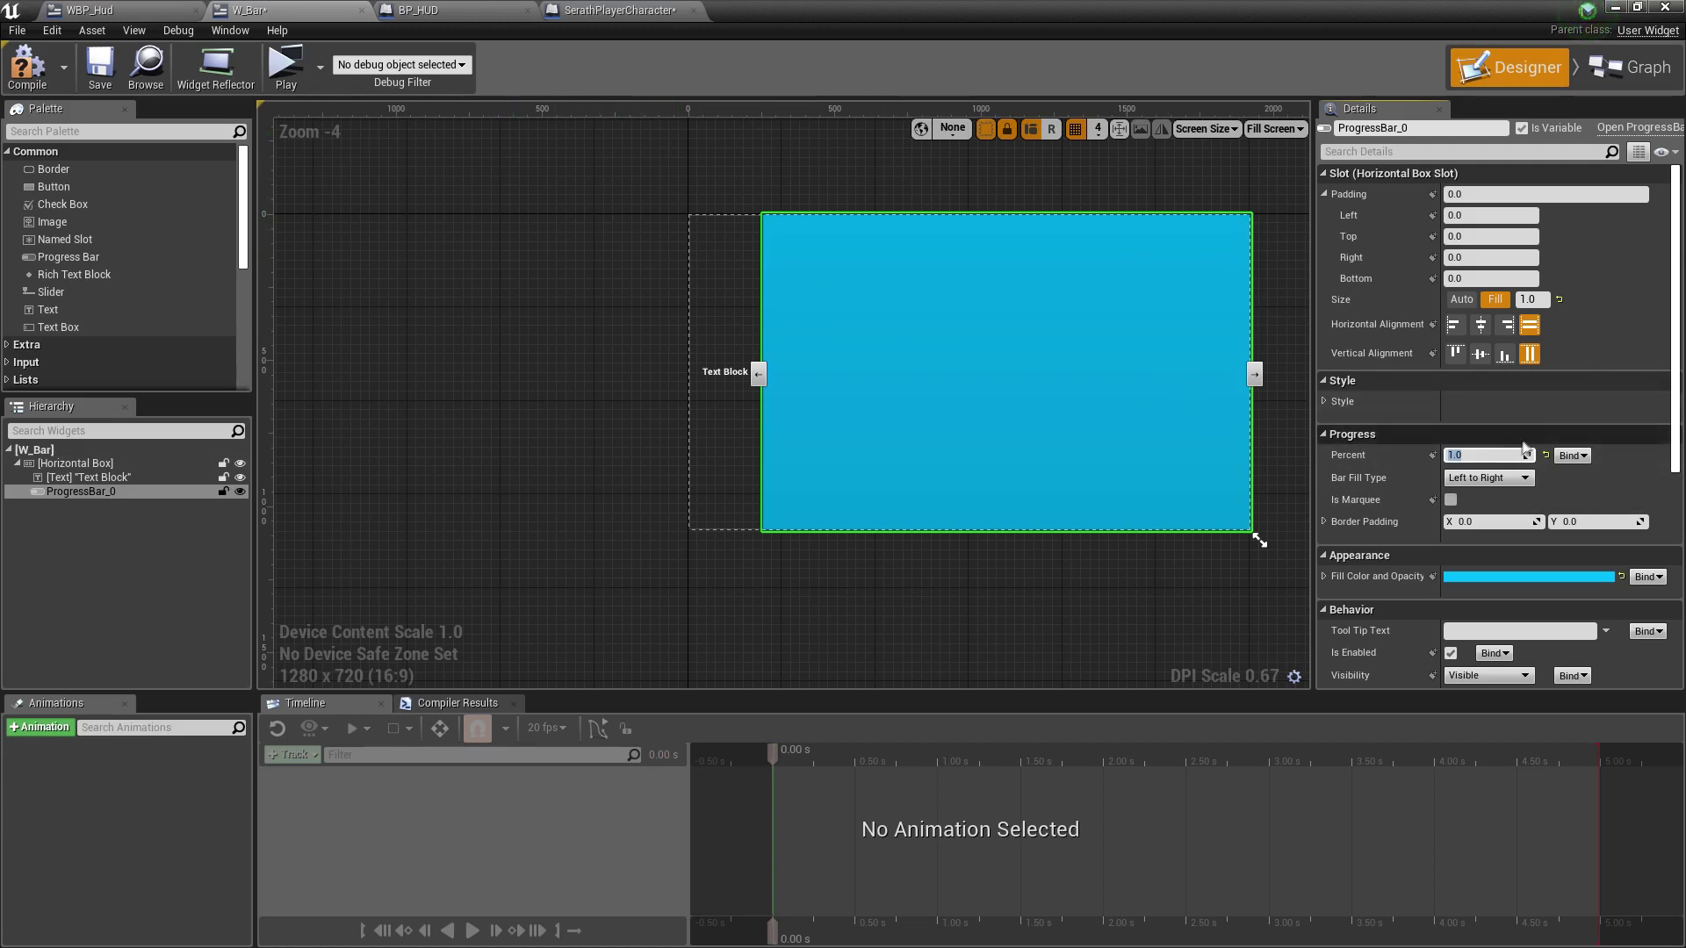
Lower W_Bar's ProgressBar_0 Percent to preview a partial fill, then select Vida in SerathPlayerCharacter.
left_click(1227, 613)
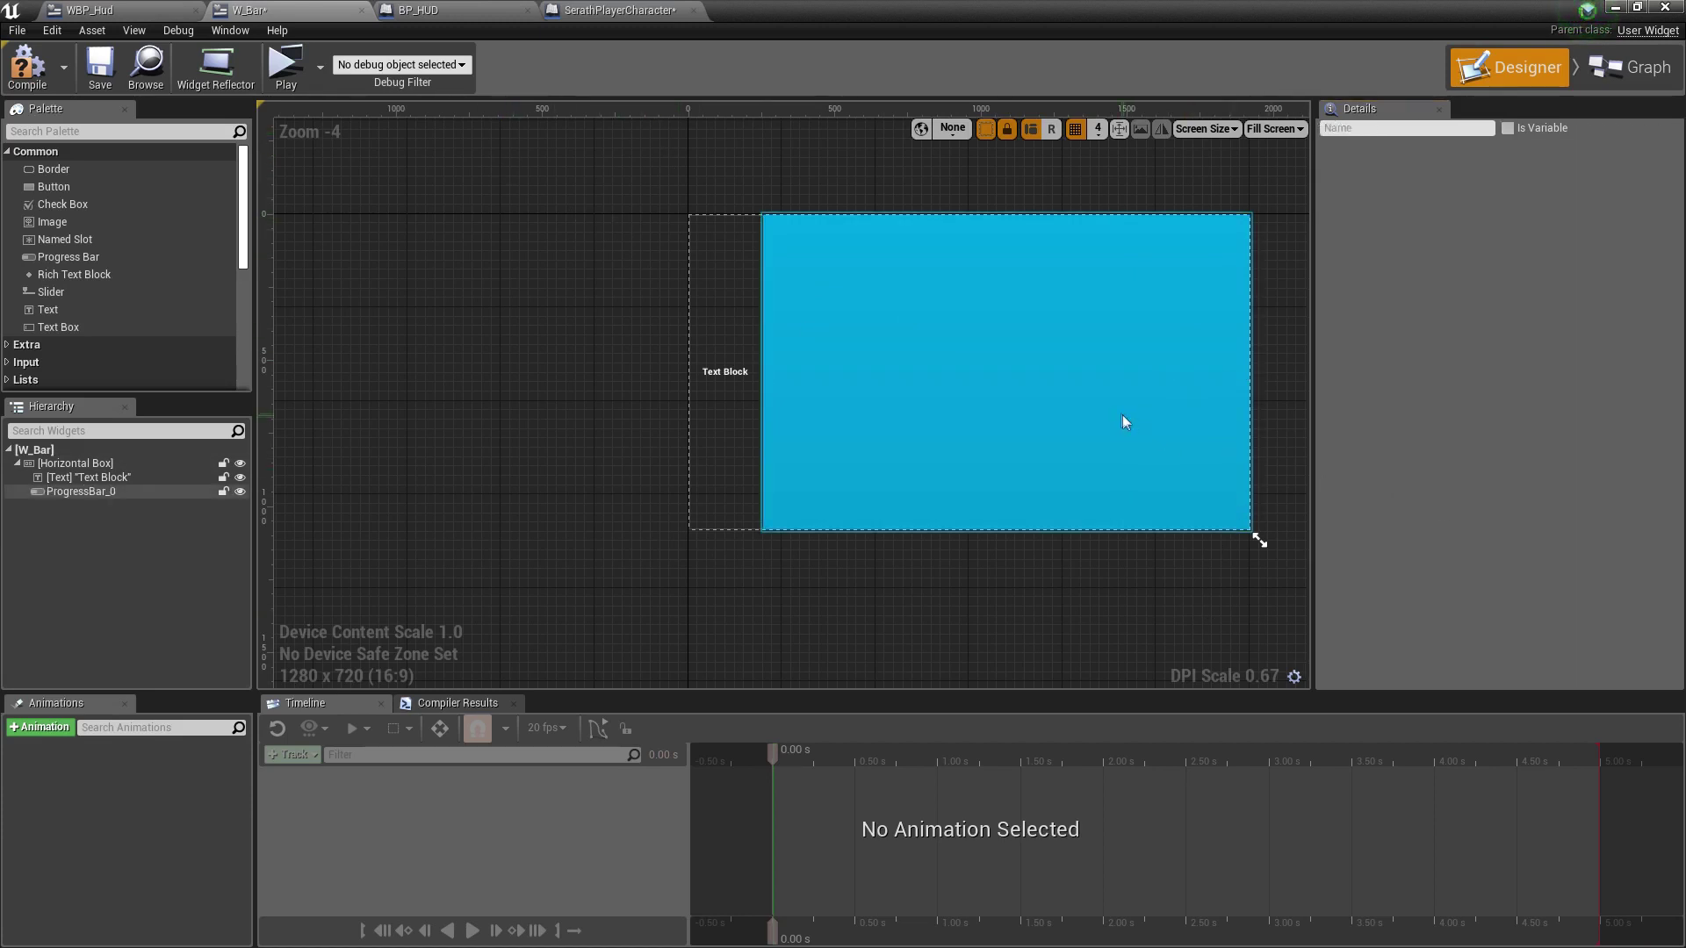
left_click(1089, 409)
mouse_move(1484, 454)
left_mouse_down()
mouse_move(1457, 455)
mouse_move(1475, 454)
left_mouse_up()
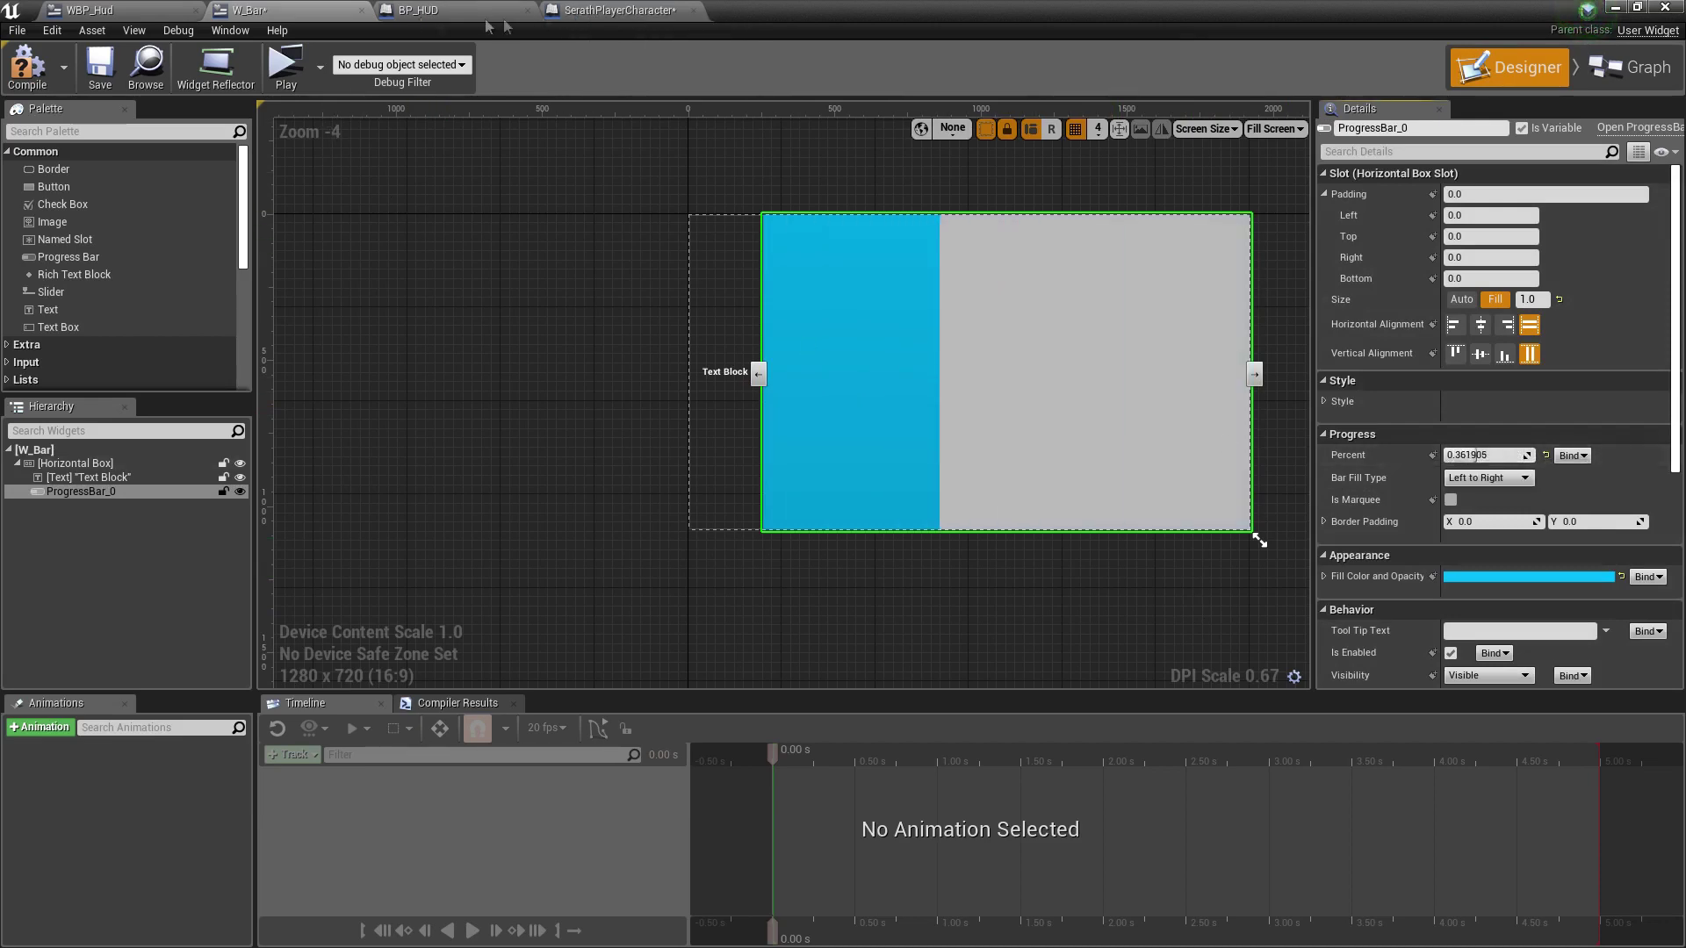
left_click(572, 12)
left_click(55, 615)
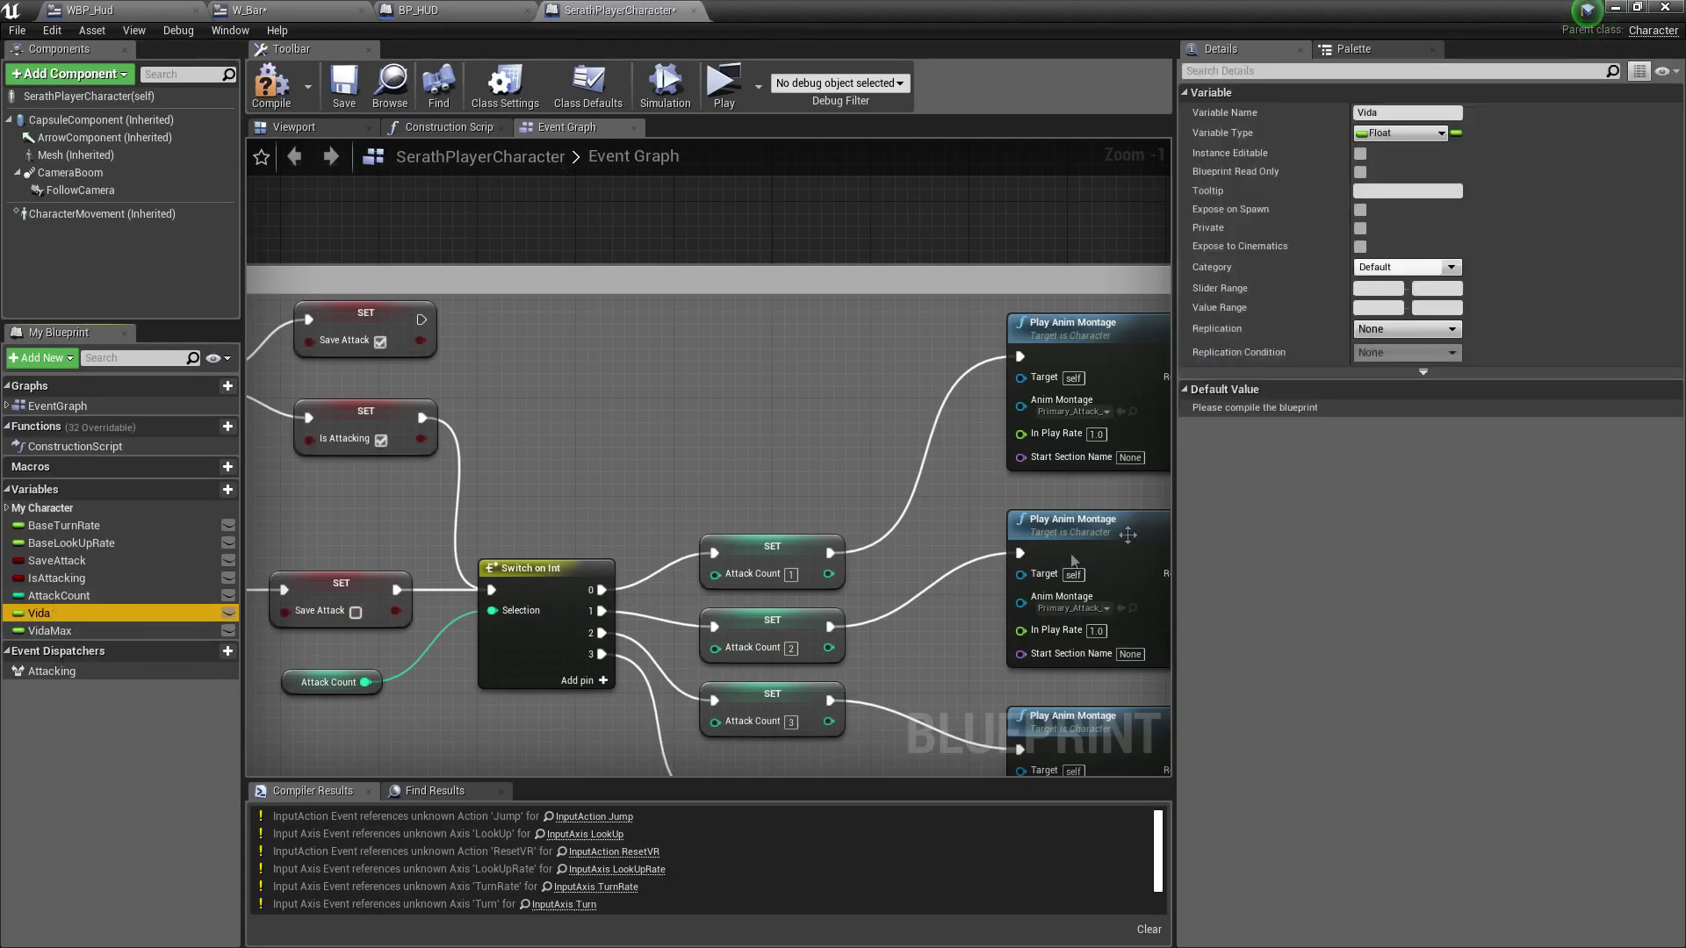
Set Vida's default value to 200 and VidaMax's to 300.0, then compile and save SerathPlayerCharacter.
key("F7")
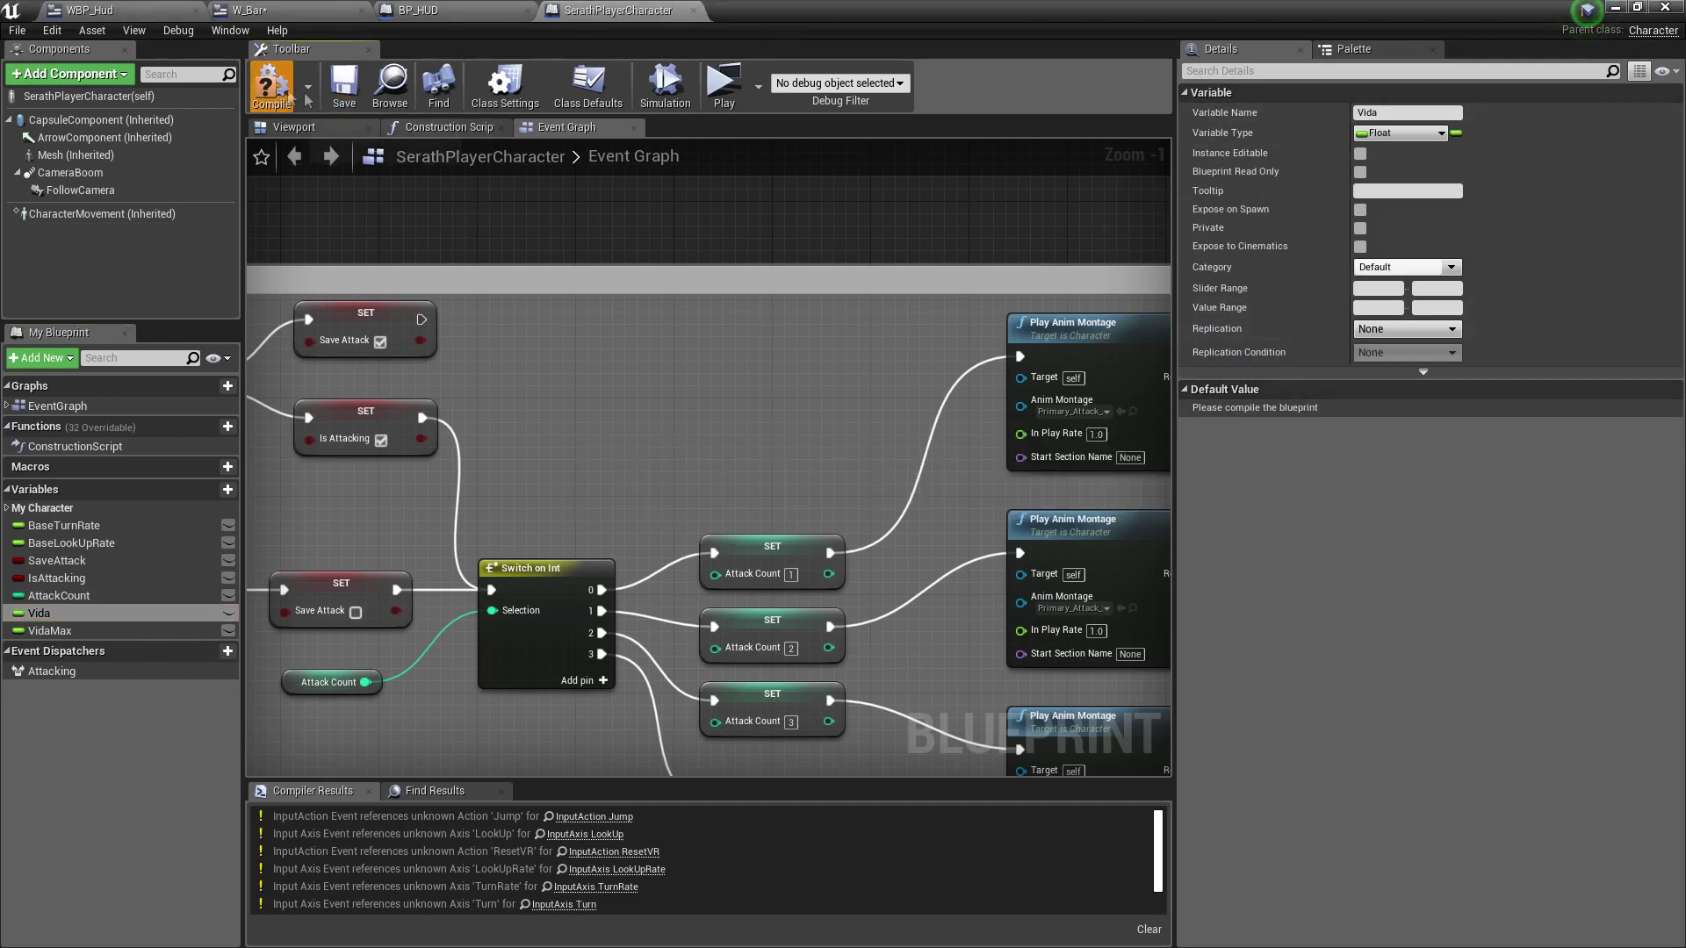
left_click(1391, 410)
type("200")
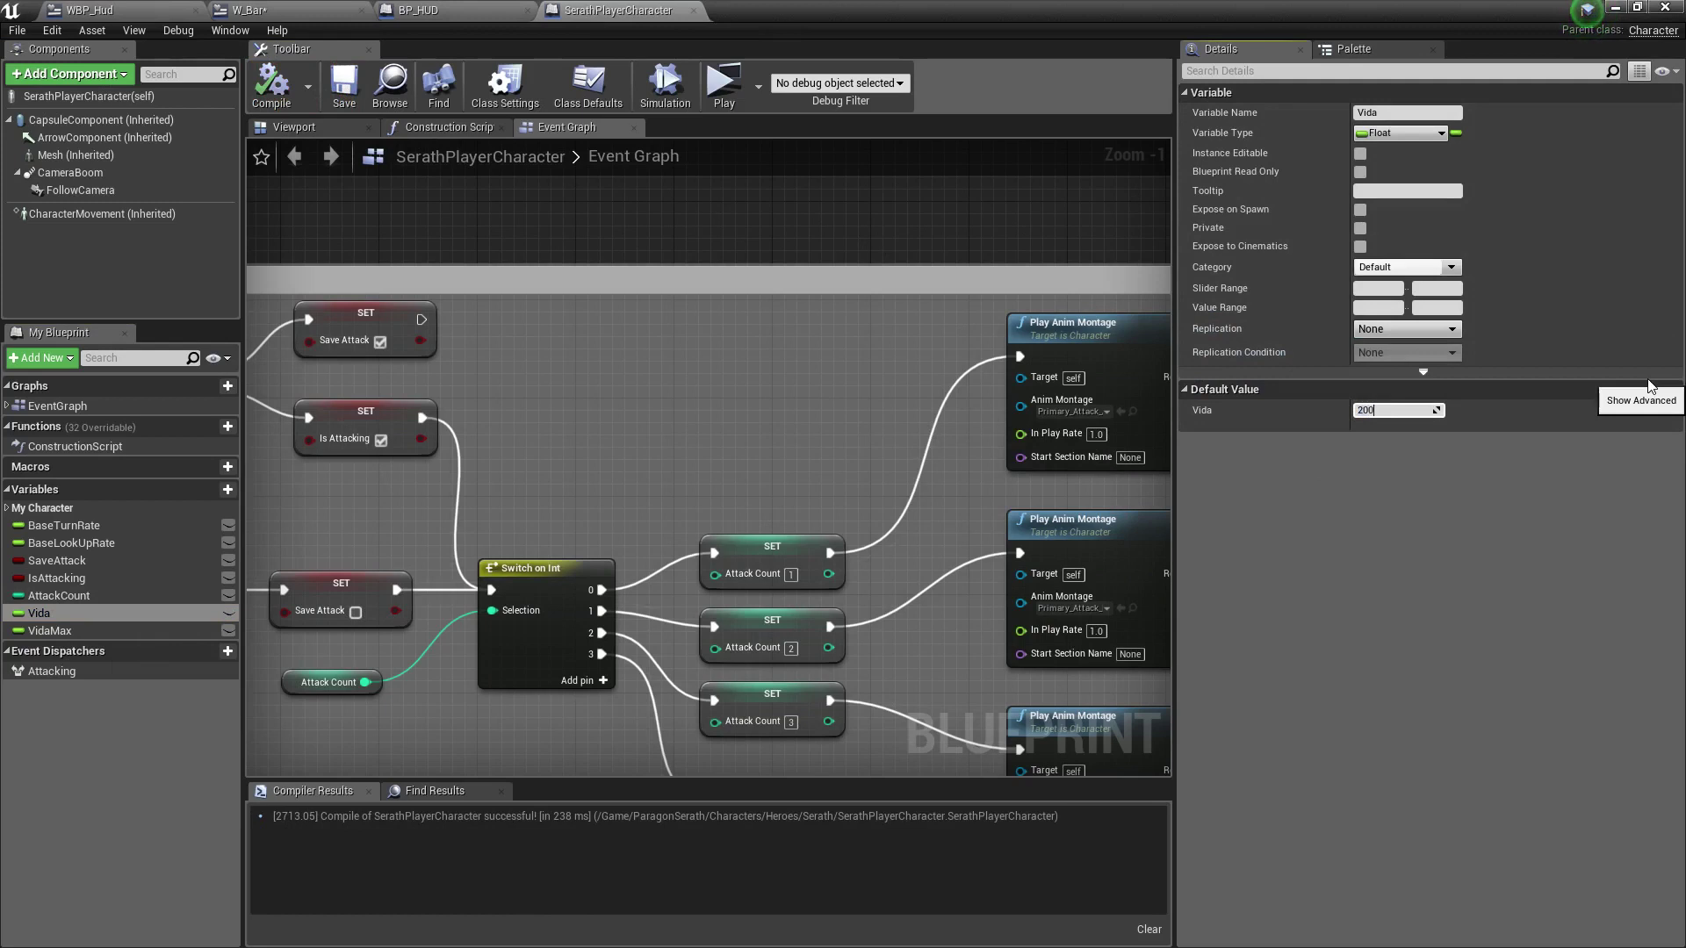
left_click(49, 631)
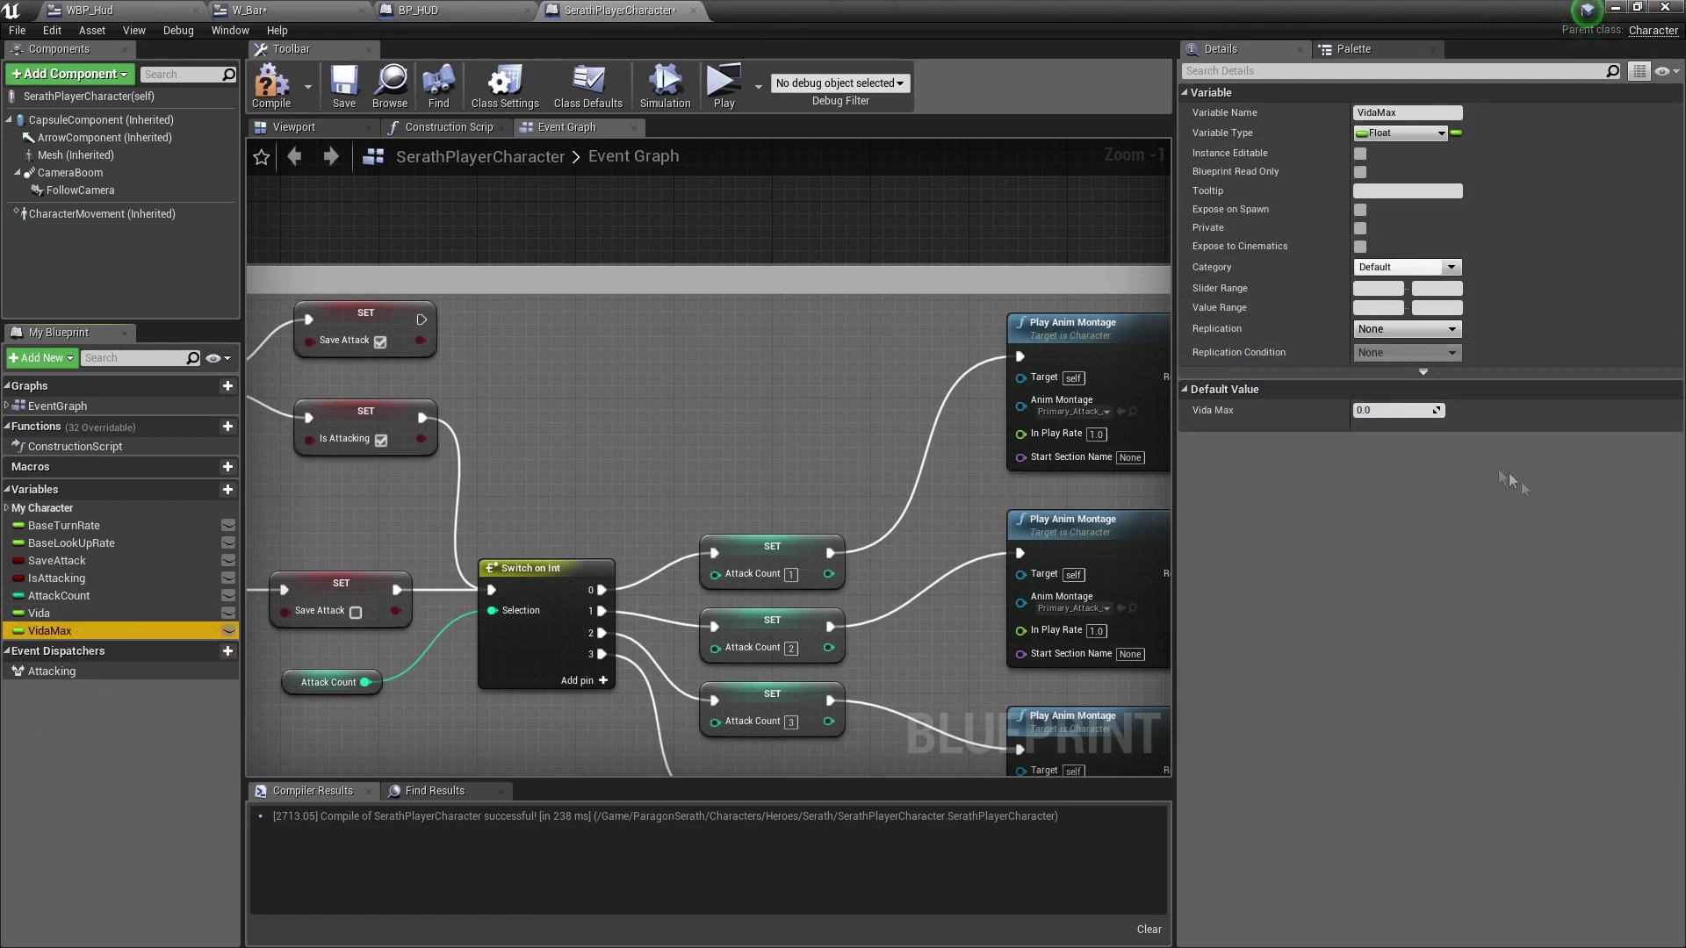
left_click(1417, 415)
type("300")
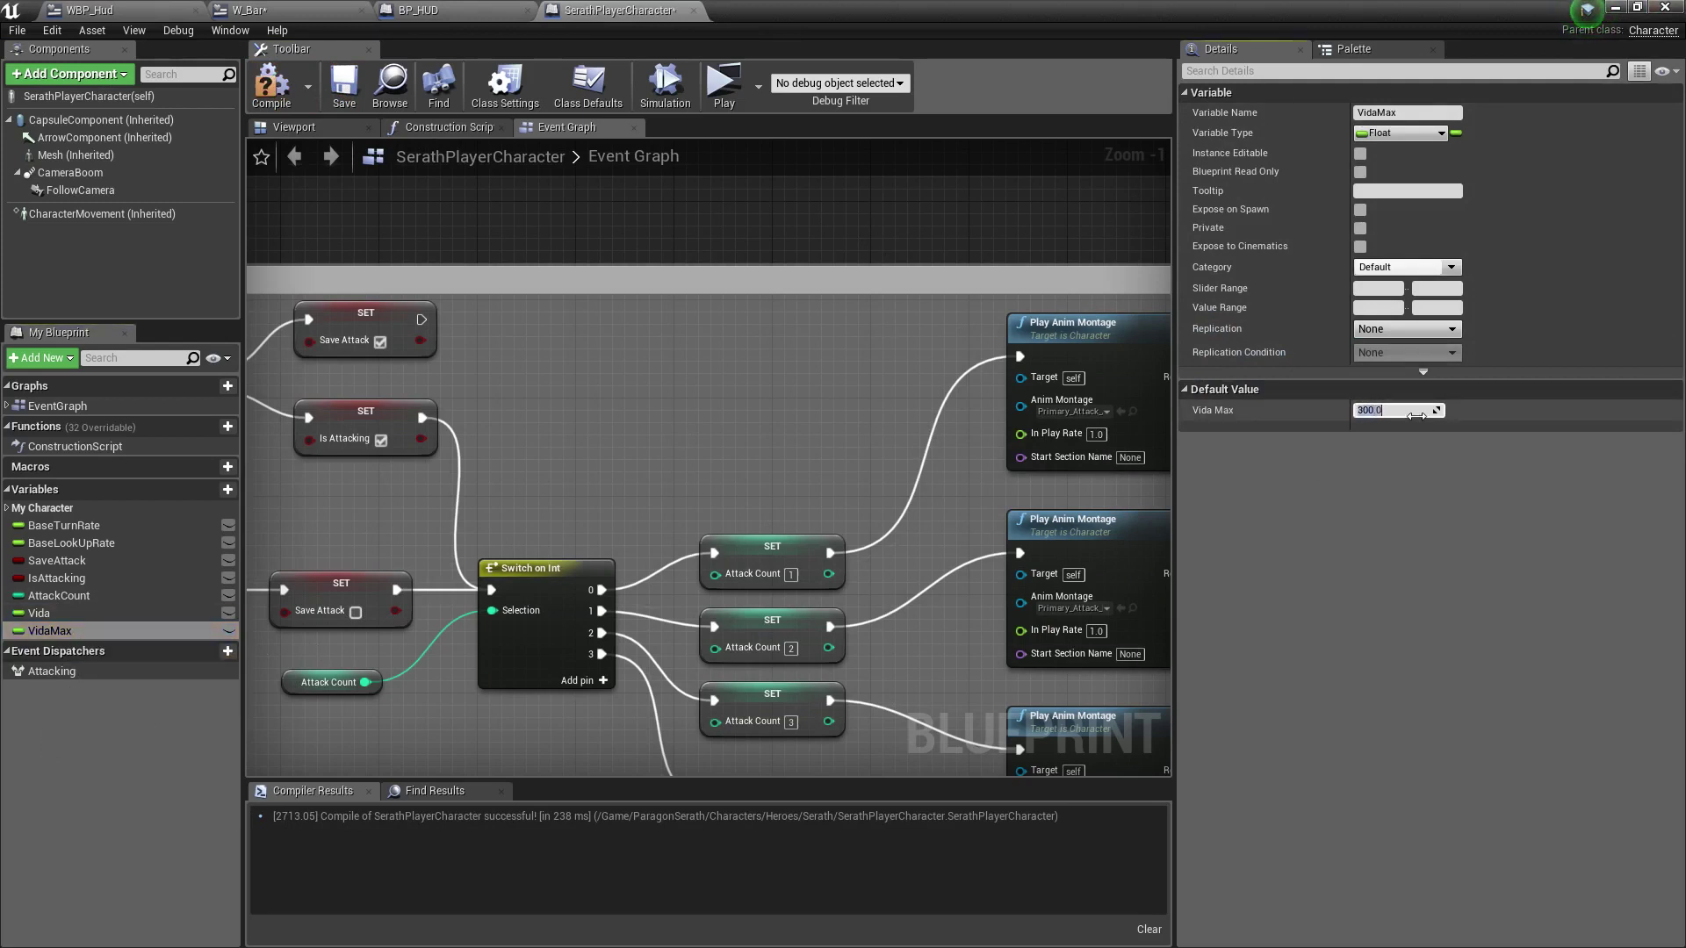
left_click(344, 83)
left_click(271, 84)
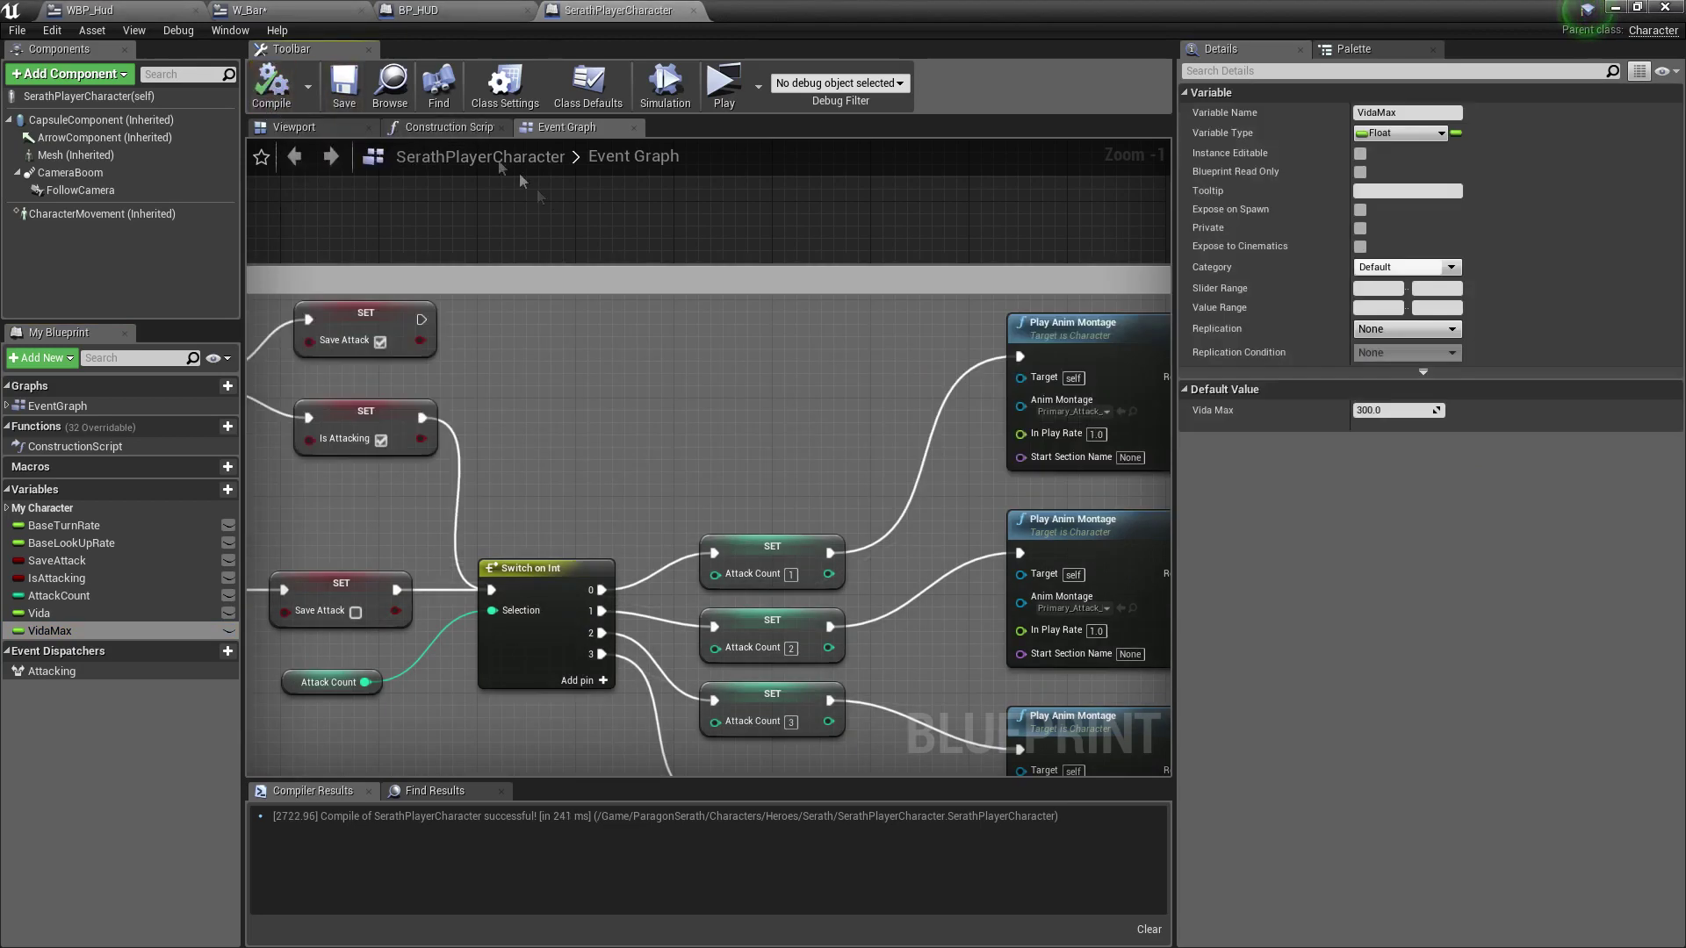
Add two new variables named Mana and ManaMax to the character and compile.
left_click(224, 496)
type("Mana")
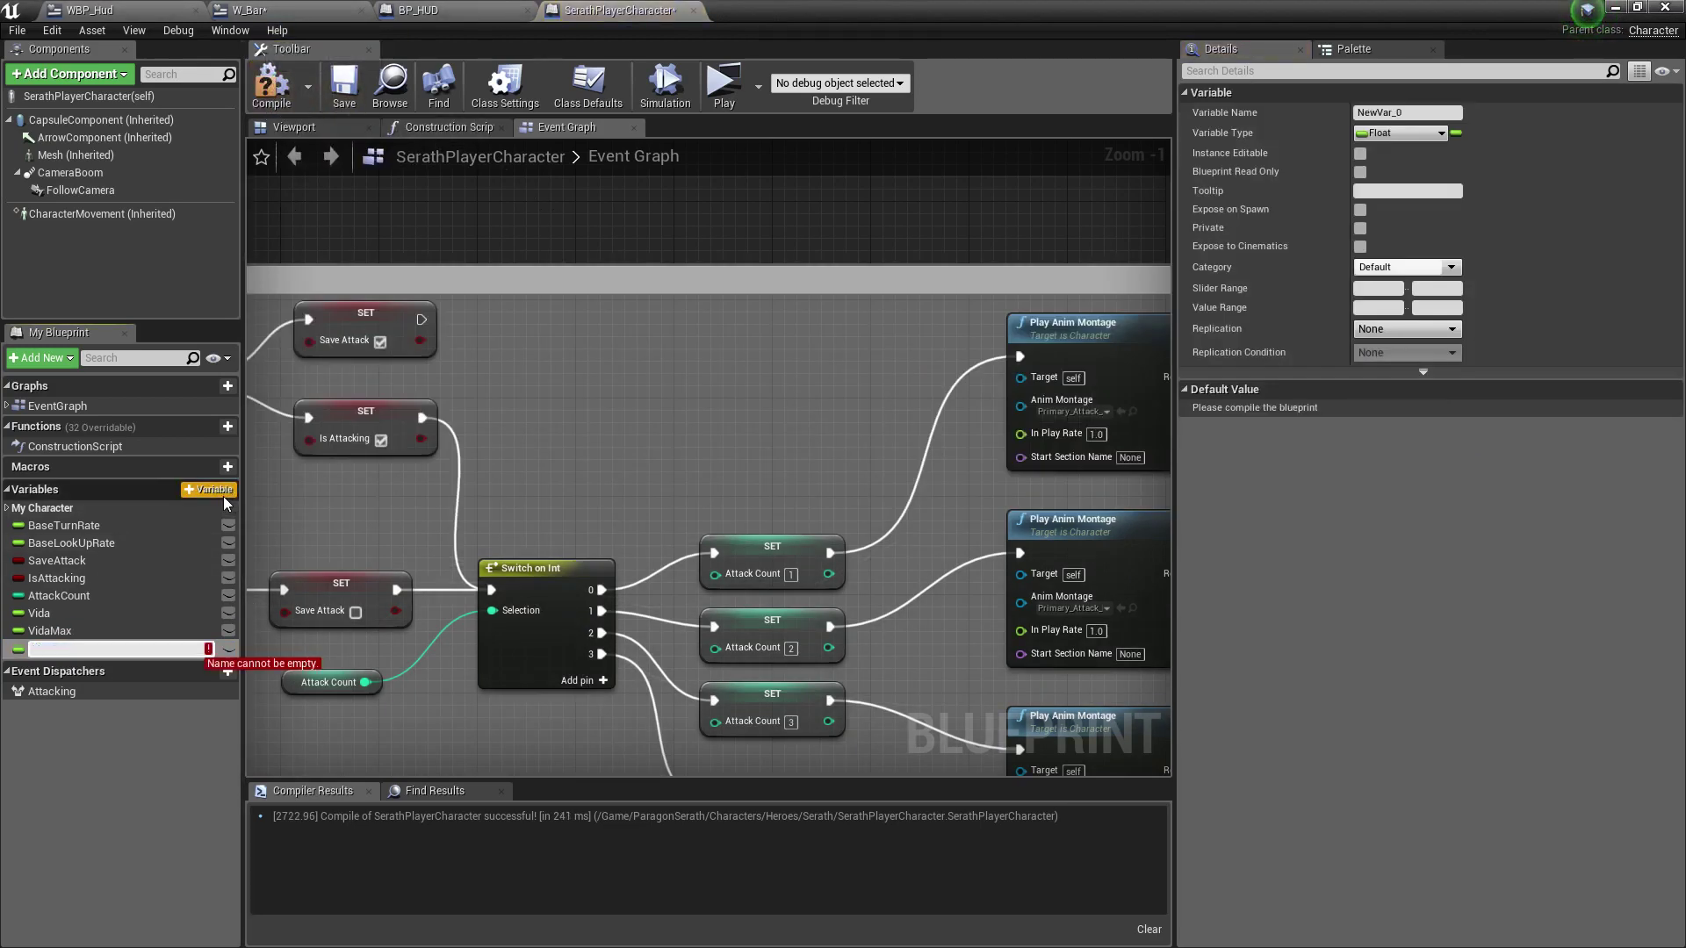
key("Return")
left_click(223, 497)
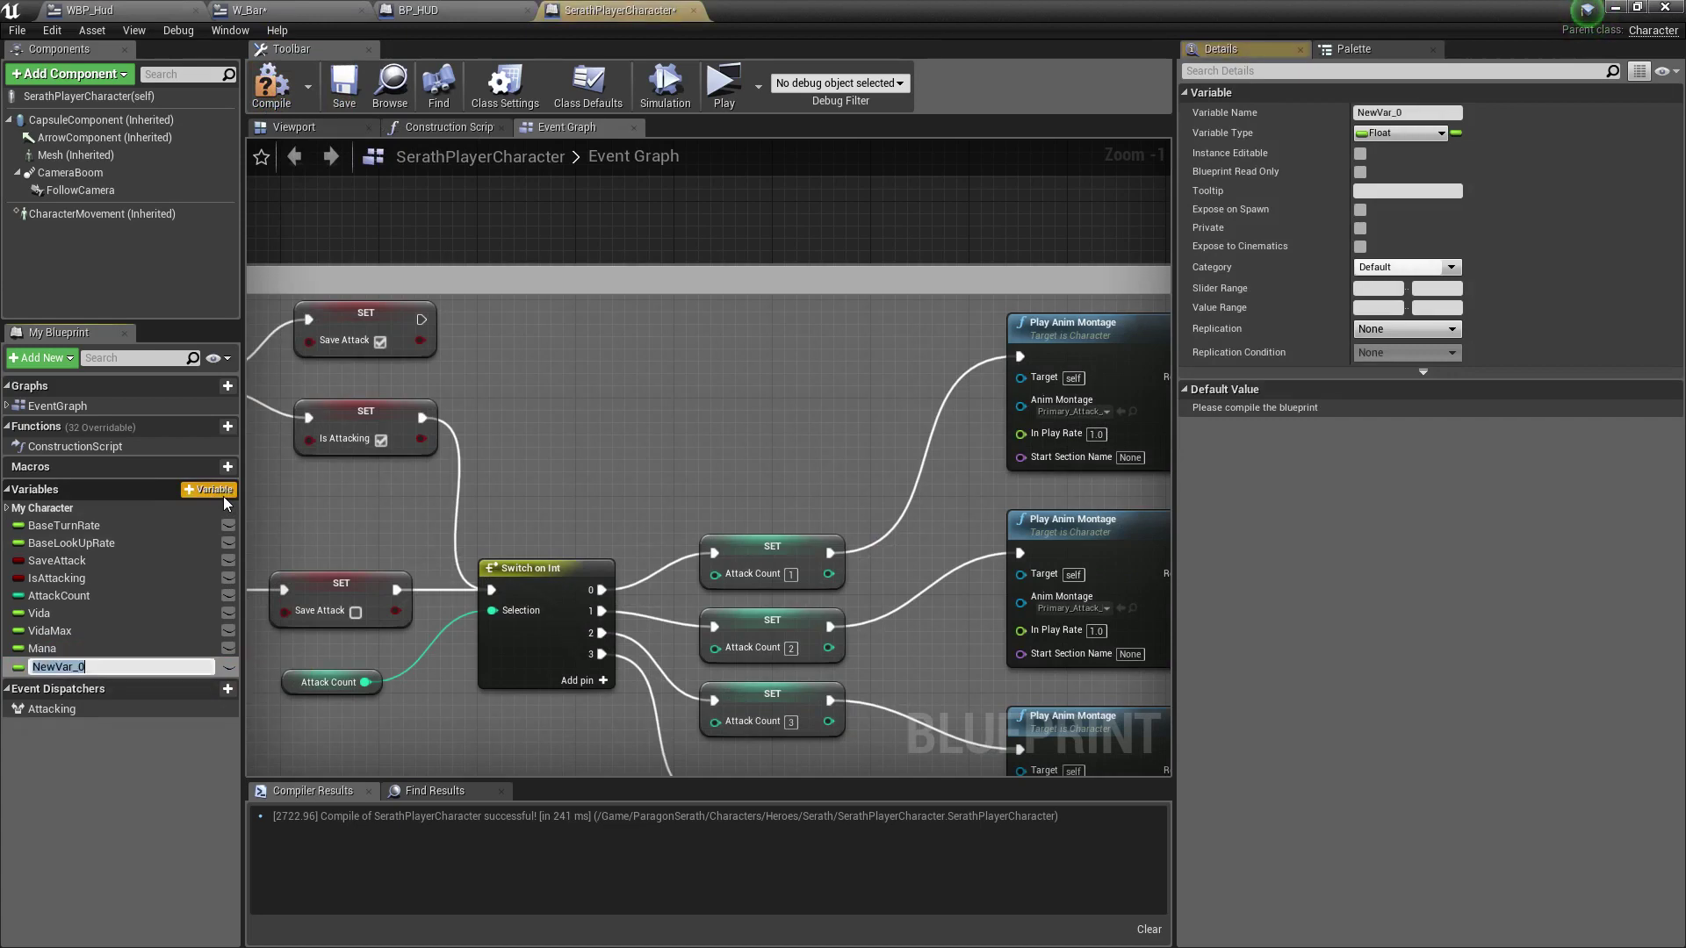
type("ManaMax")
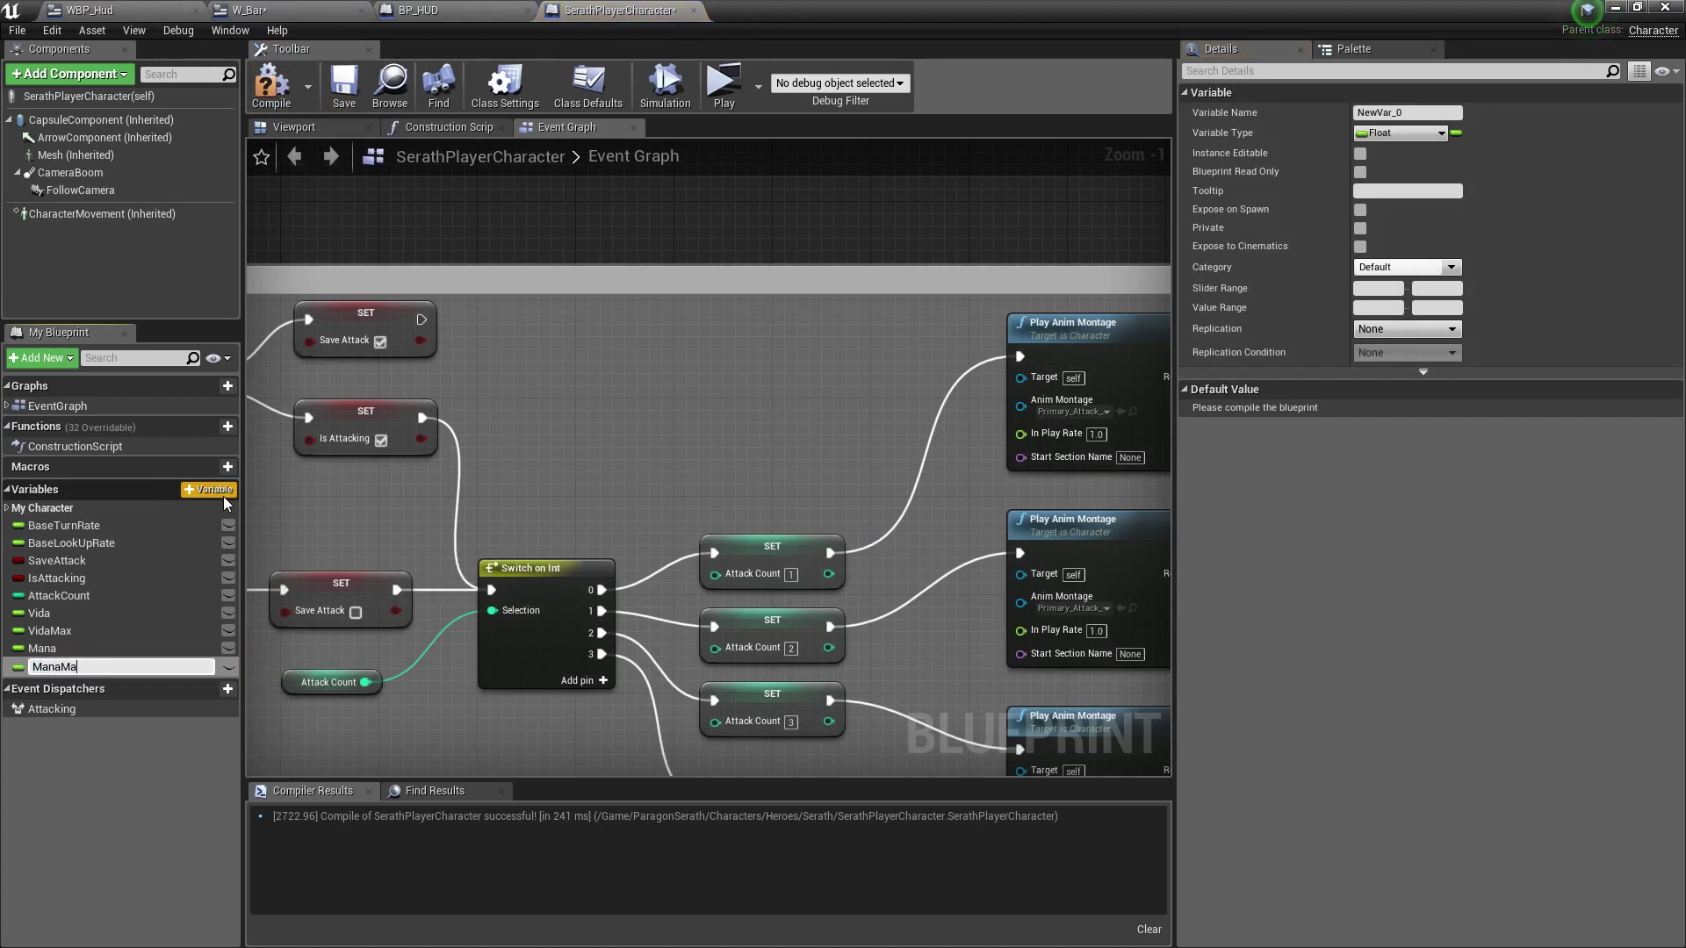
key("Return")
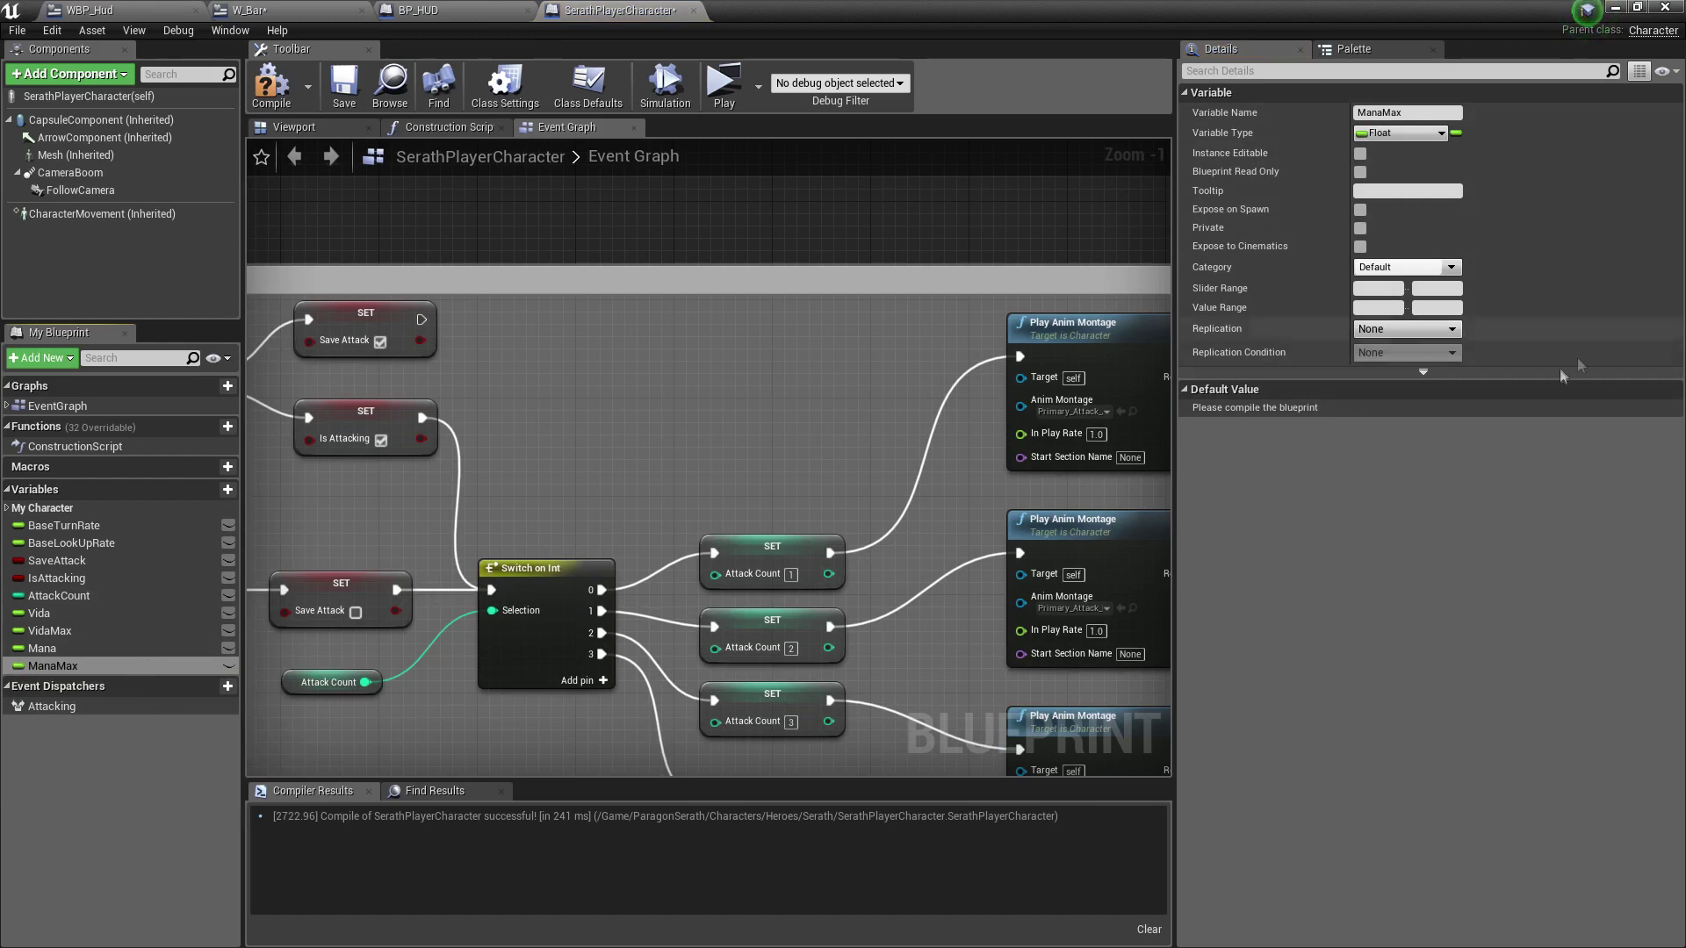
left_click(292, 109)
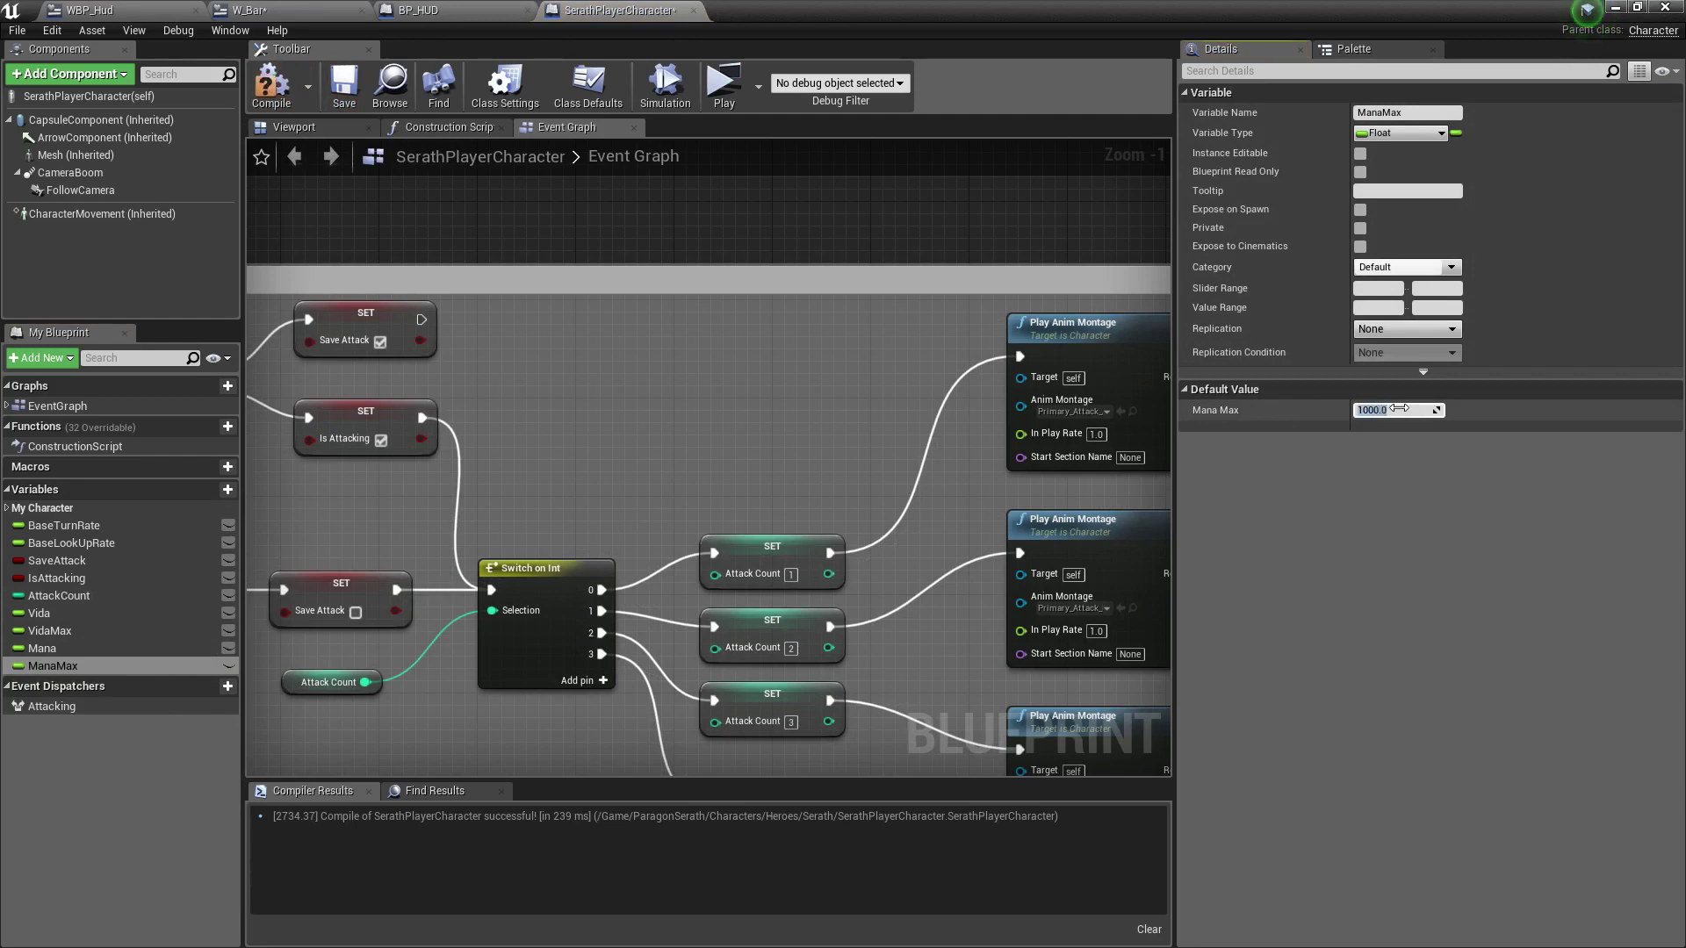
Set Mana's default to 900.0 and ManaMax to 1000.0, then compile and save.
left_click(42, 648)
left_click(1394, 411)
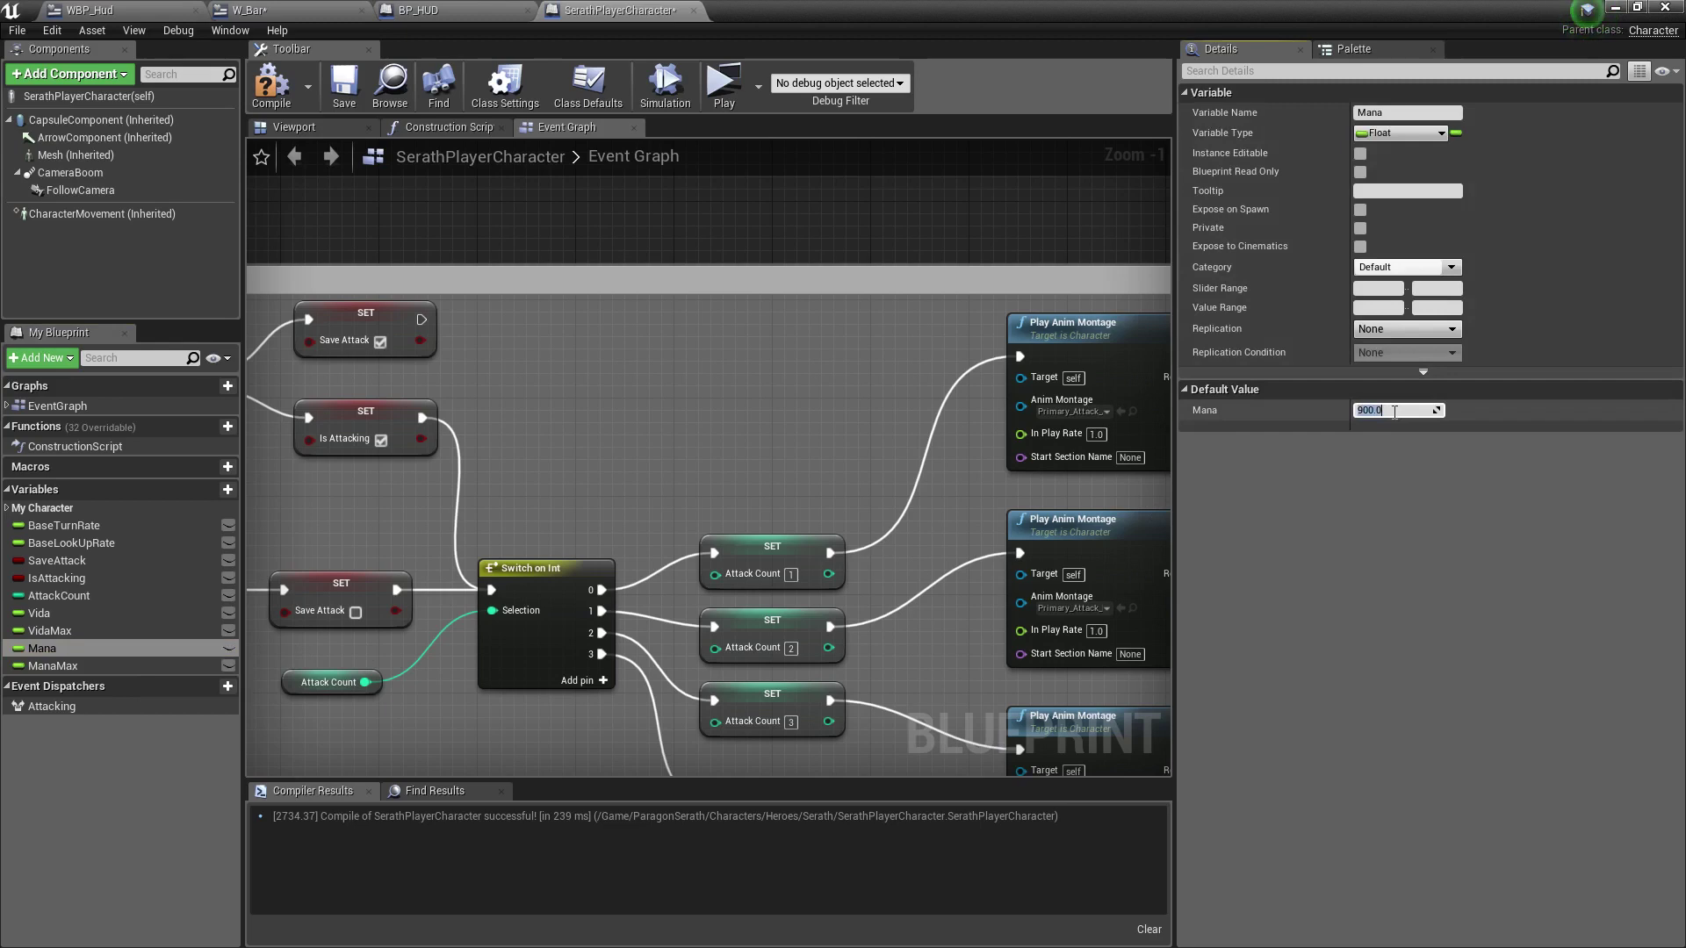
left_click(345, 83)
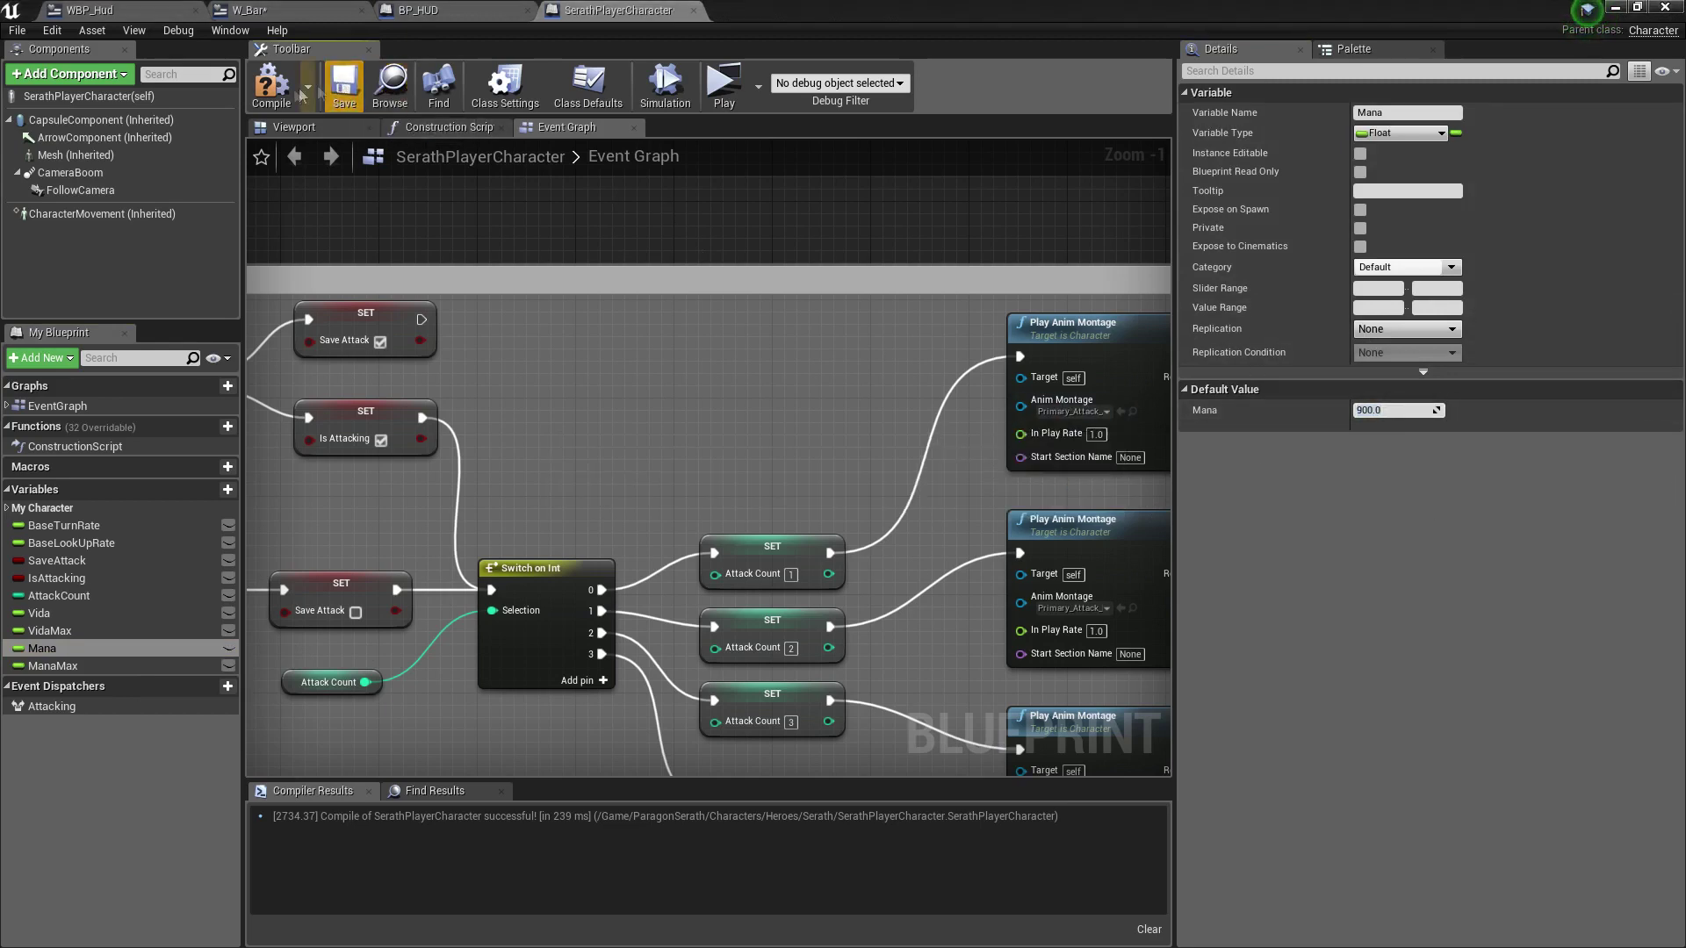
left_click(271, 83)
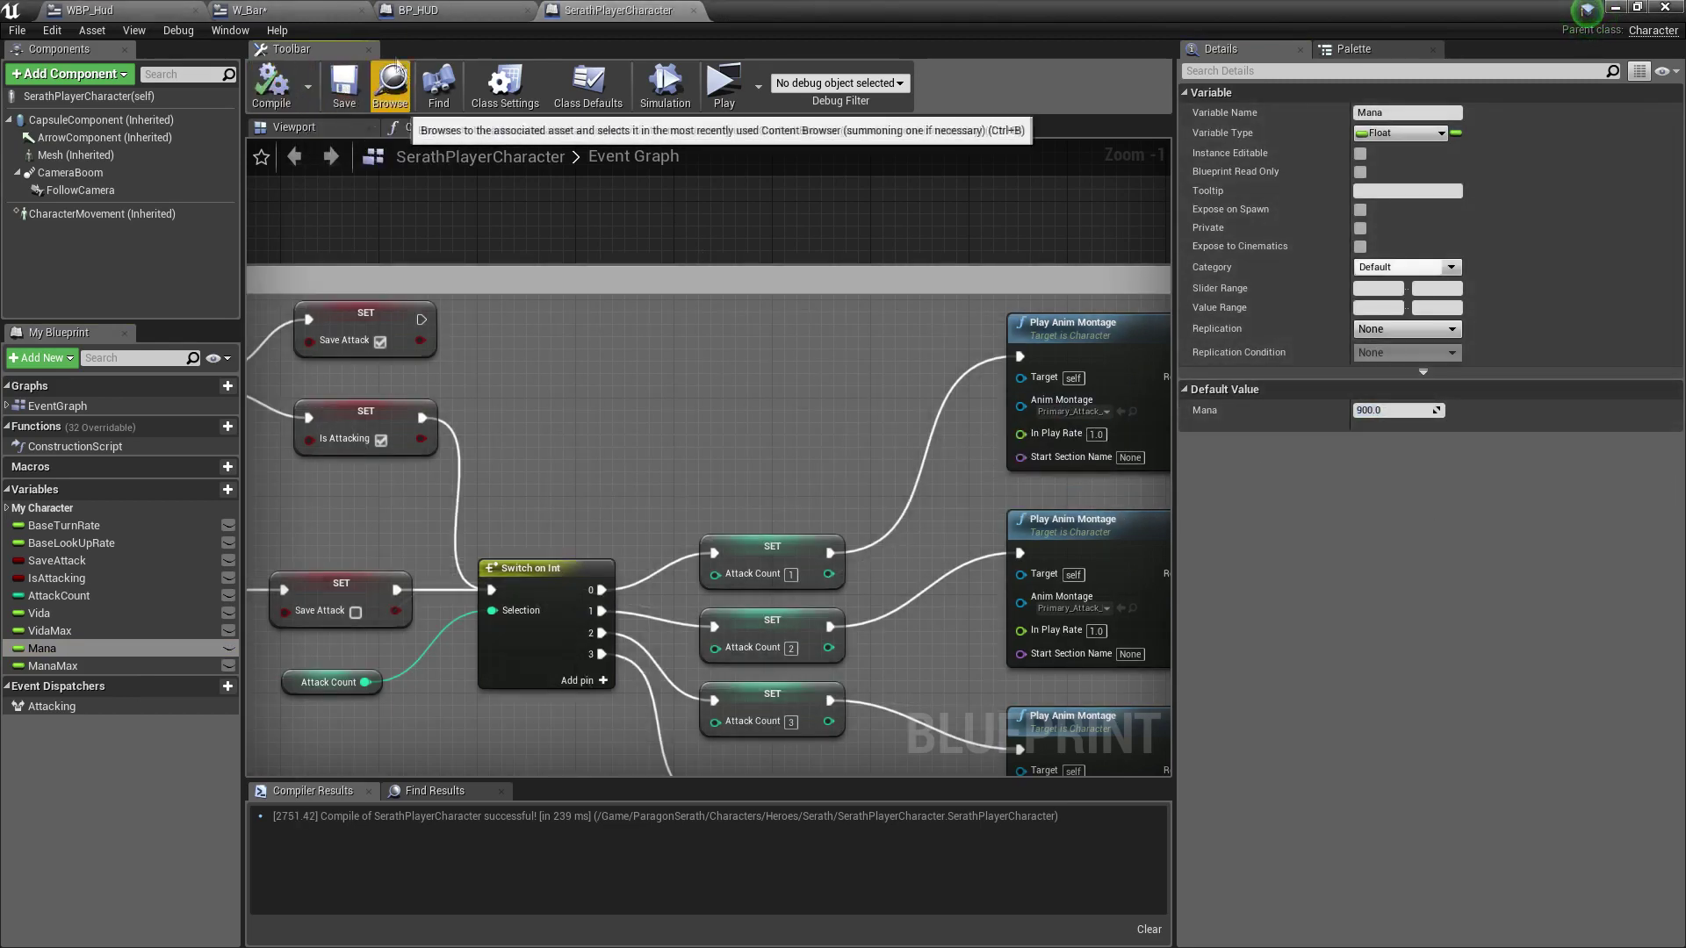
Look through the W_Bar and BP_HUD tabs, then bring up the WBP_Hud designer.
left_click(313, 13)
left_click(457, 10)
left_click(618, 16)
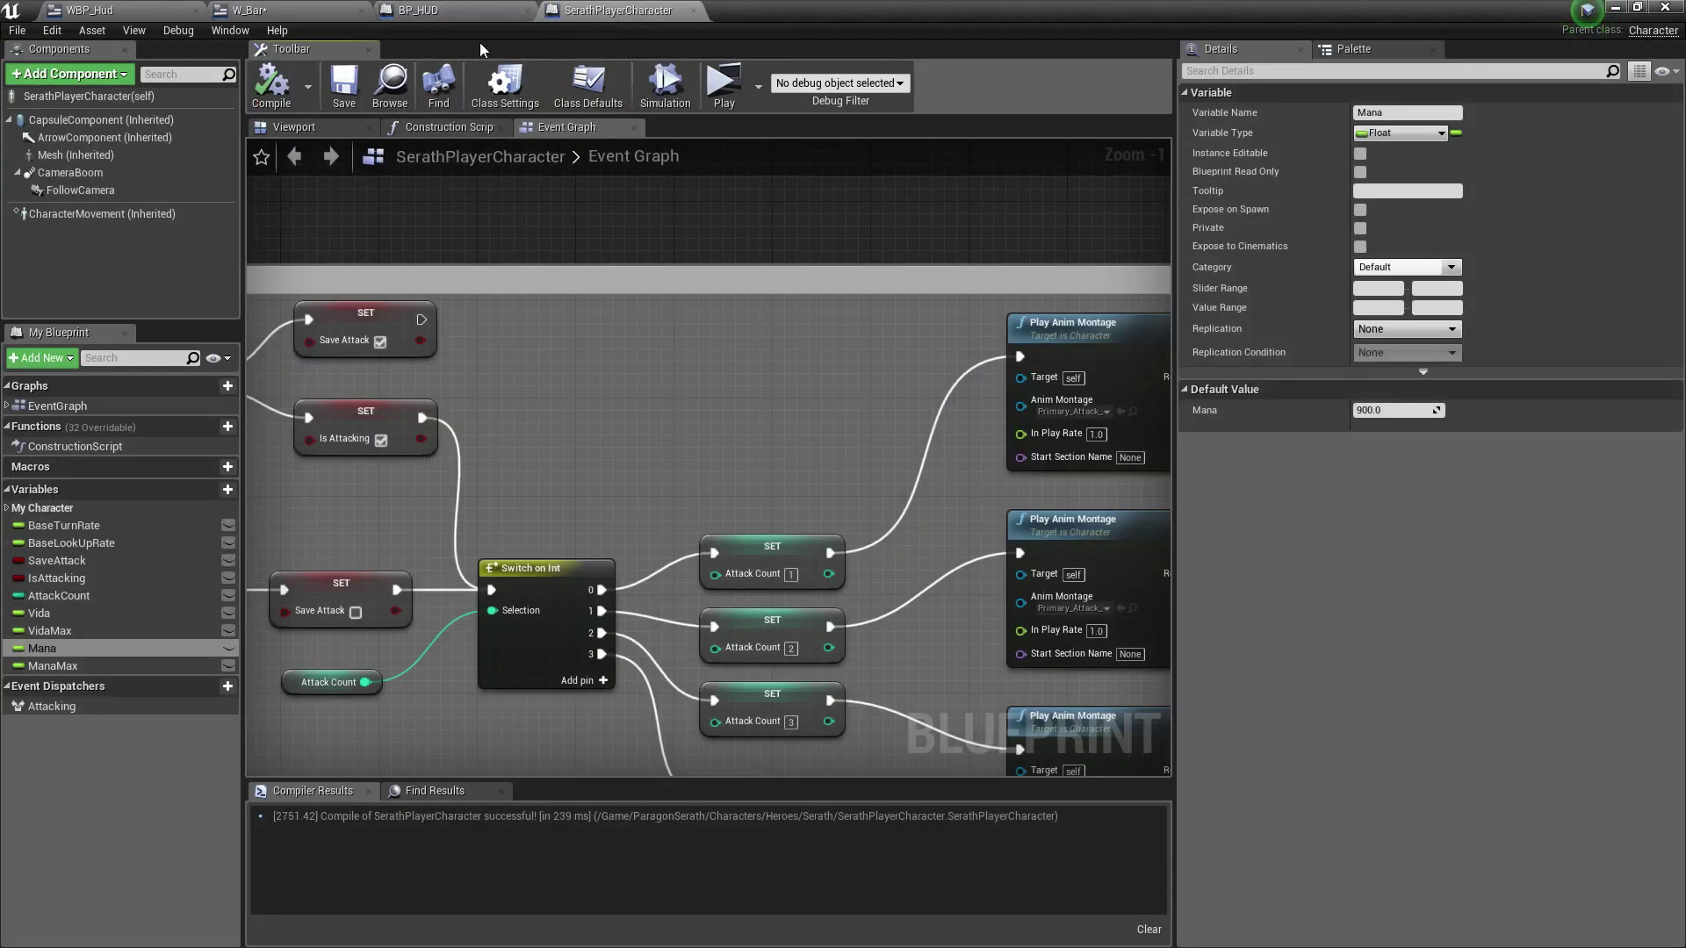
left_click(452, 11)
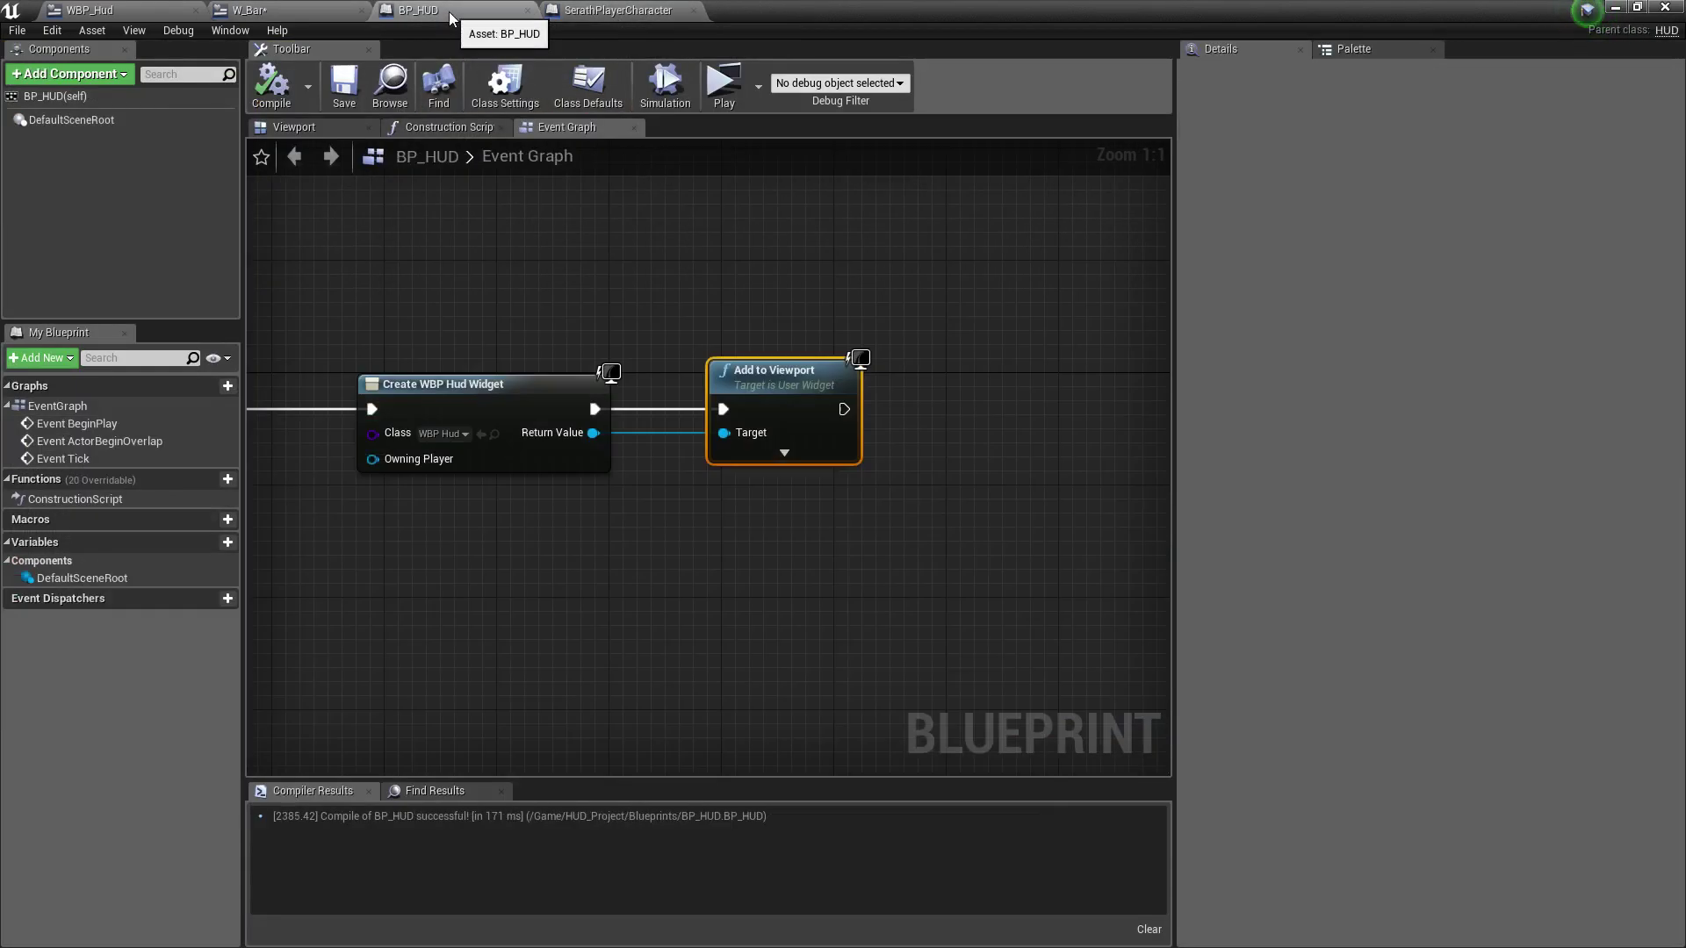
left_click(605, 11)
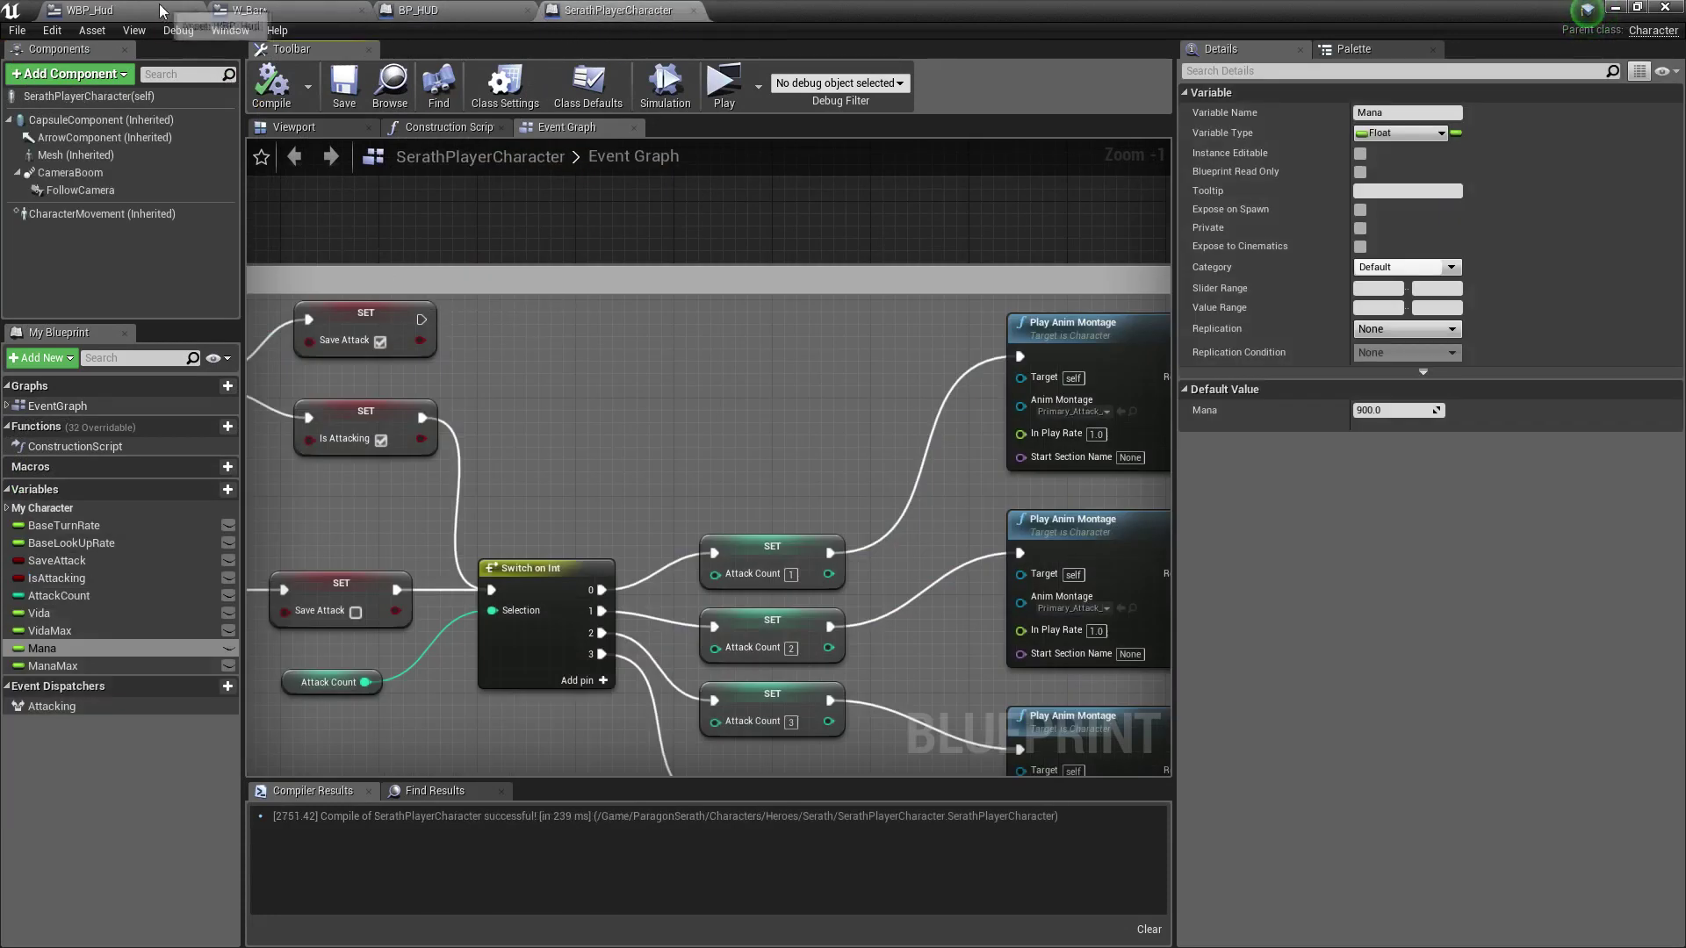
left_click(158, 13)
scroll(750, 482, "down", 3)
scroll(583, 358, "up", 2)
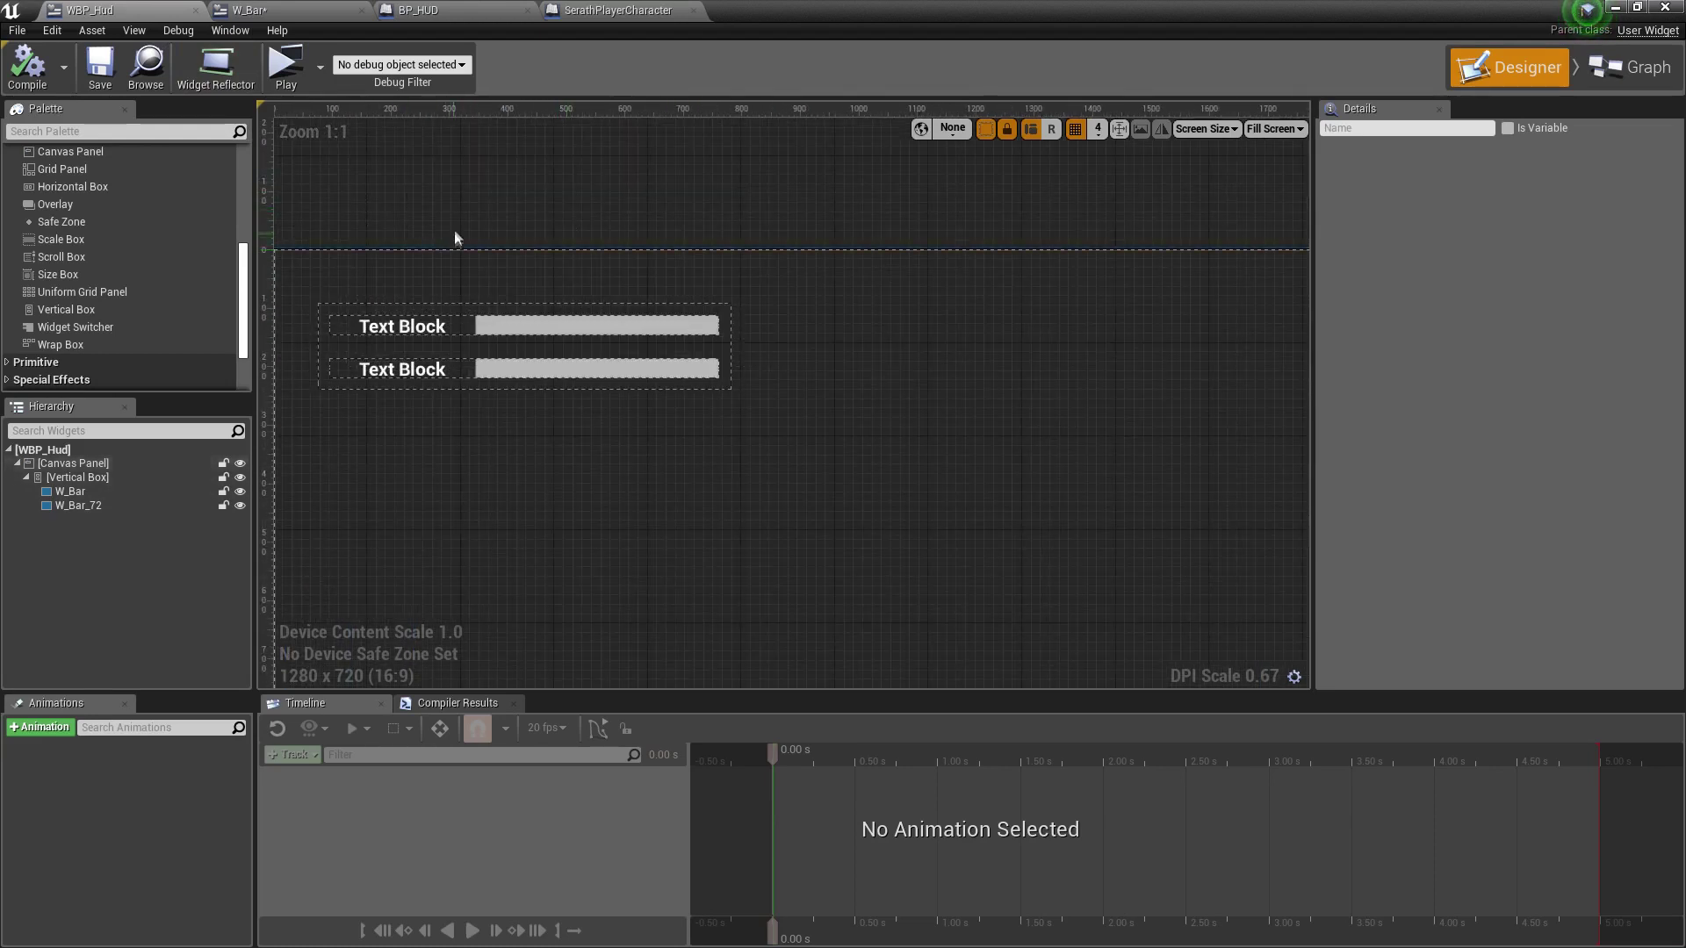
Enable Is Variable on the second bar, W_Bar_72, in WBP_Hud.
left_click(475, 268)
left_click(677, 304)
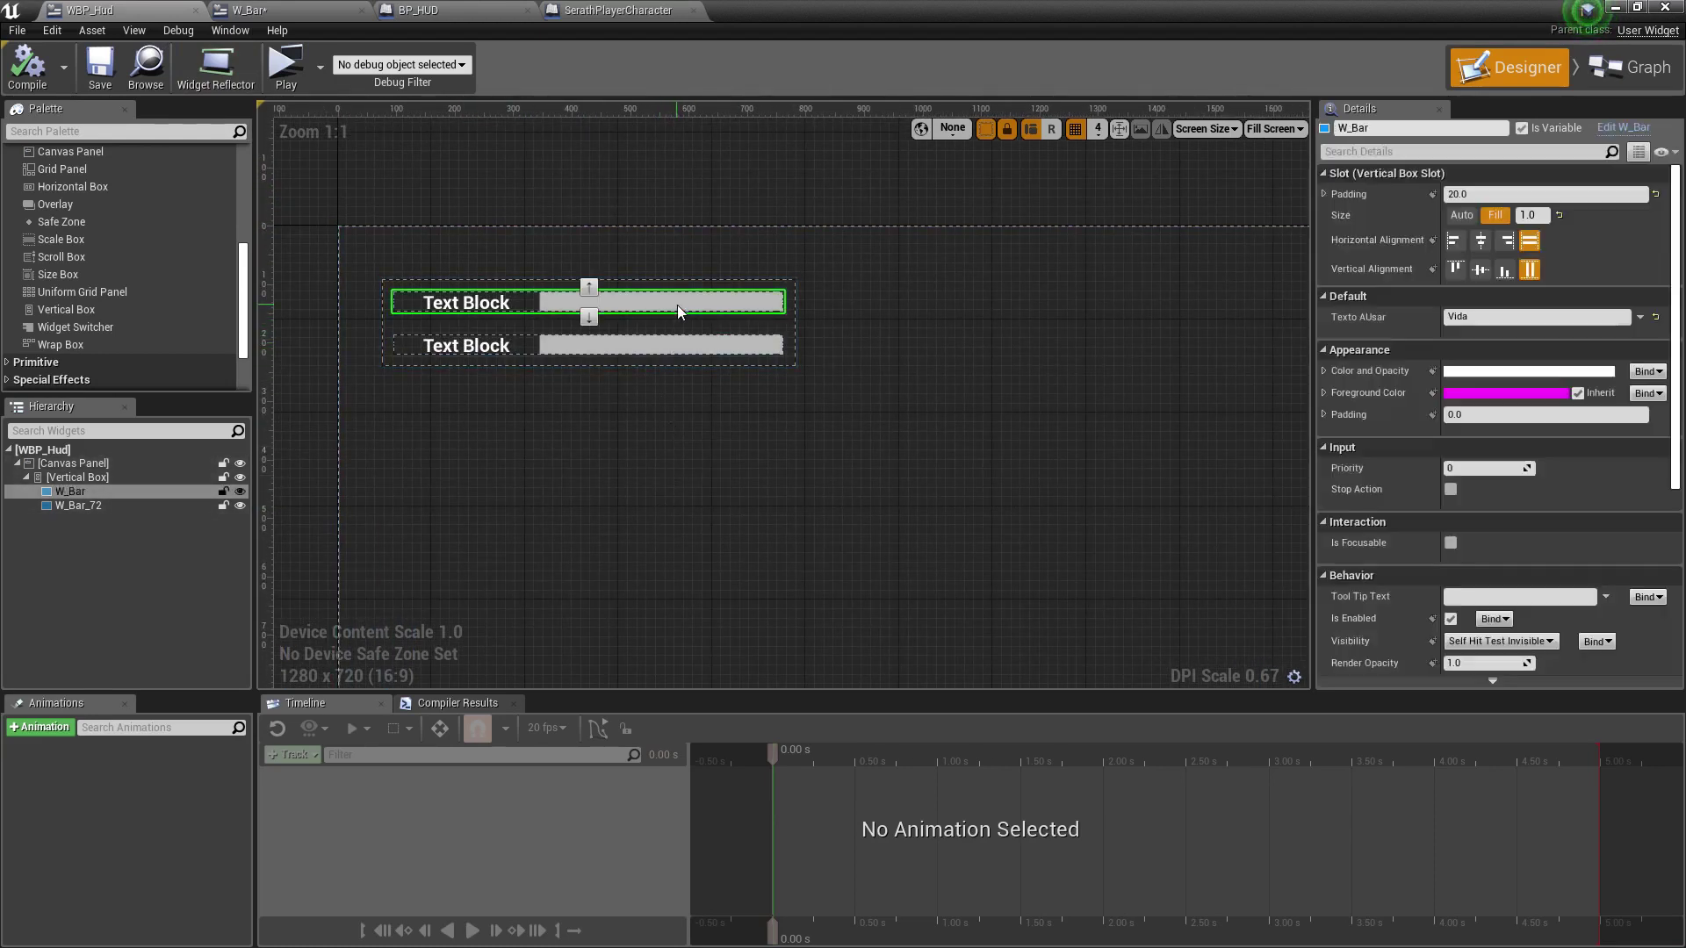
left_click(81, 503)
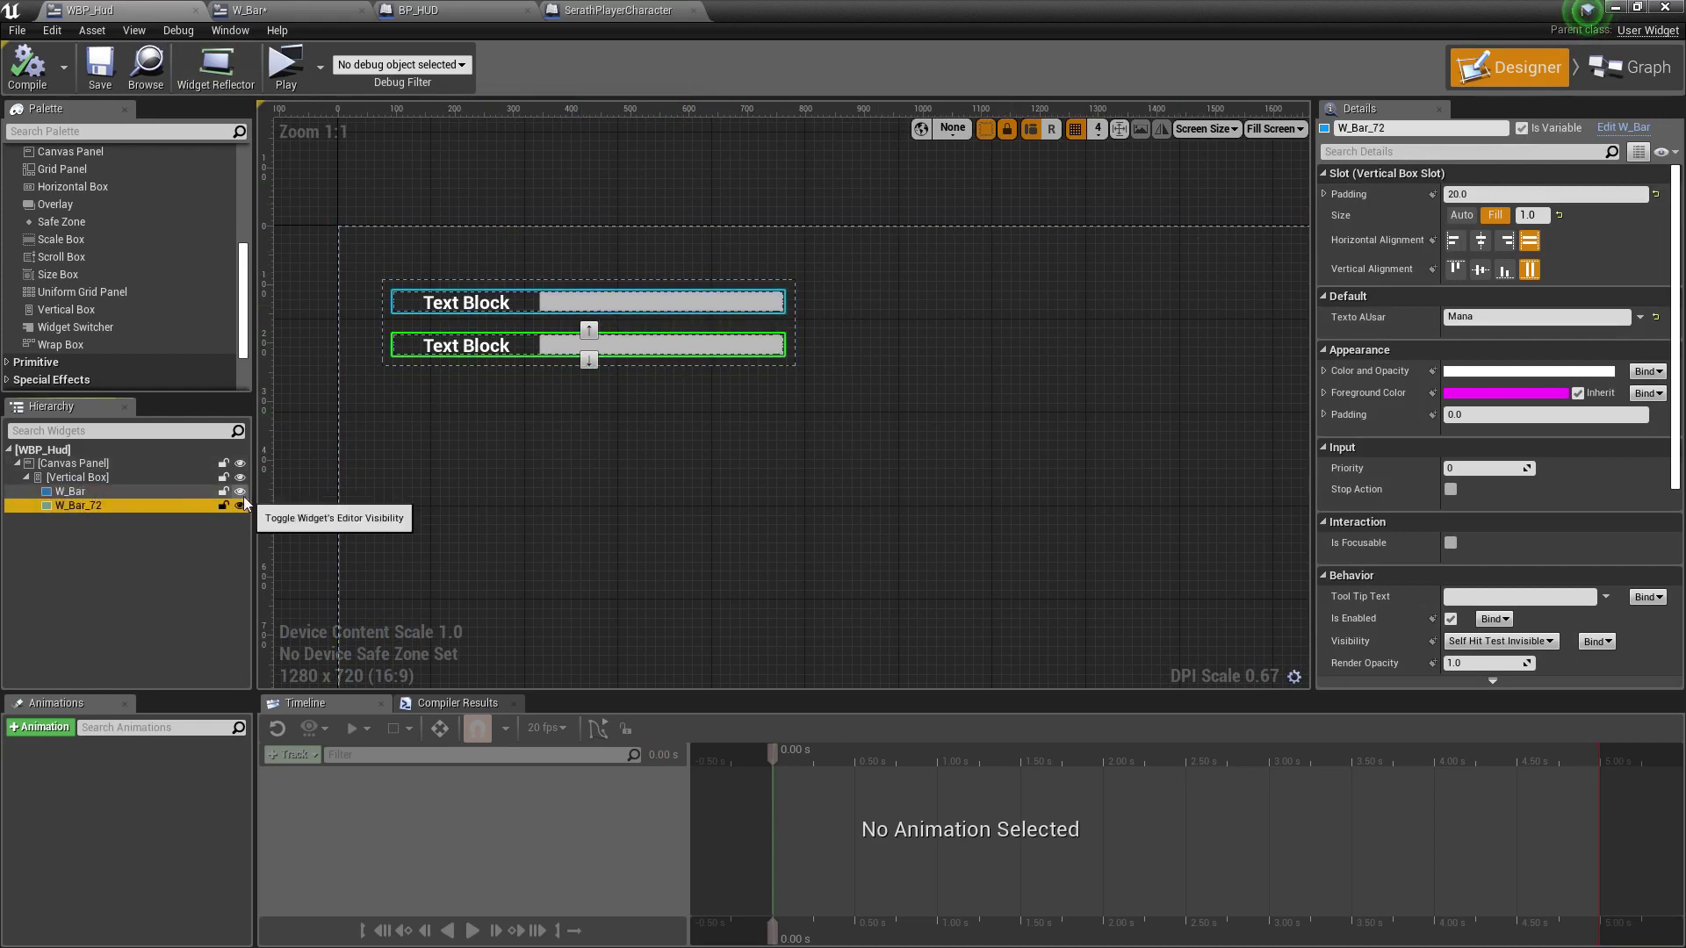
left_click(1521, 128)
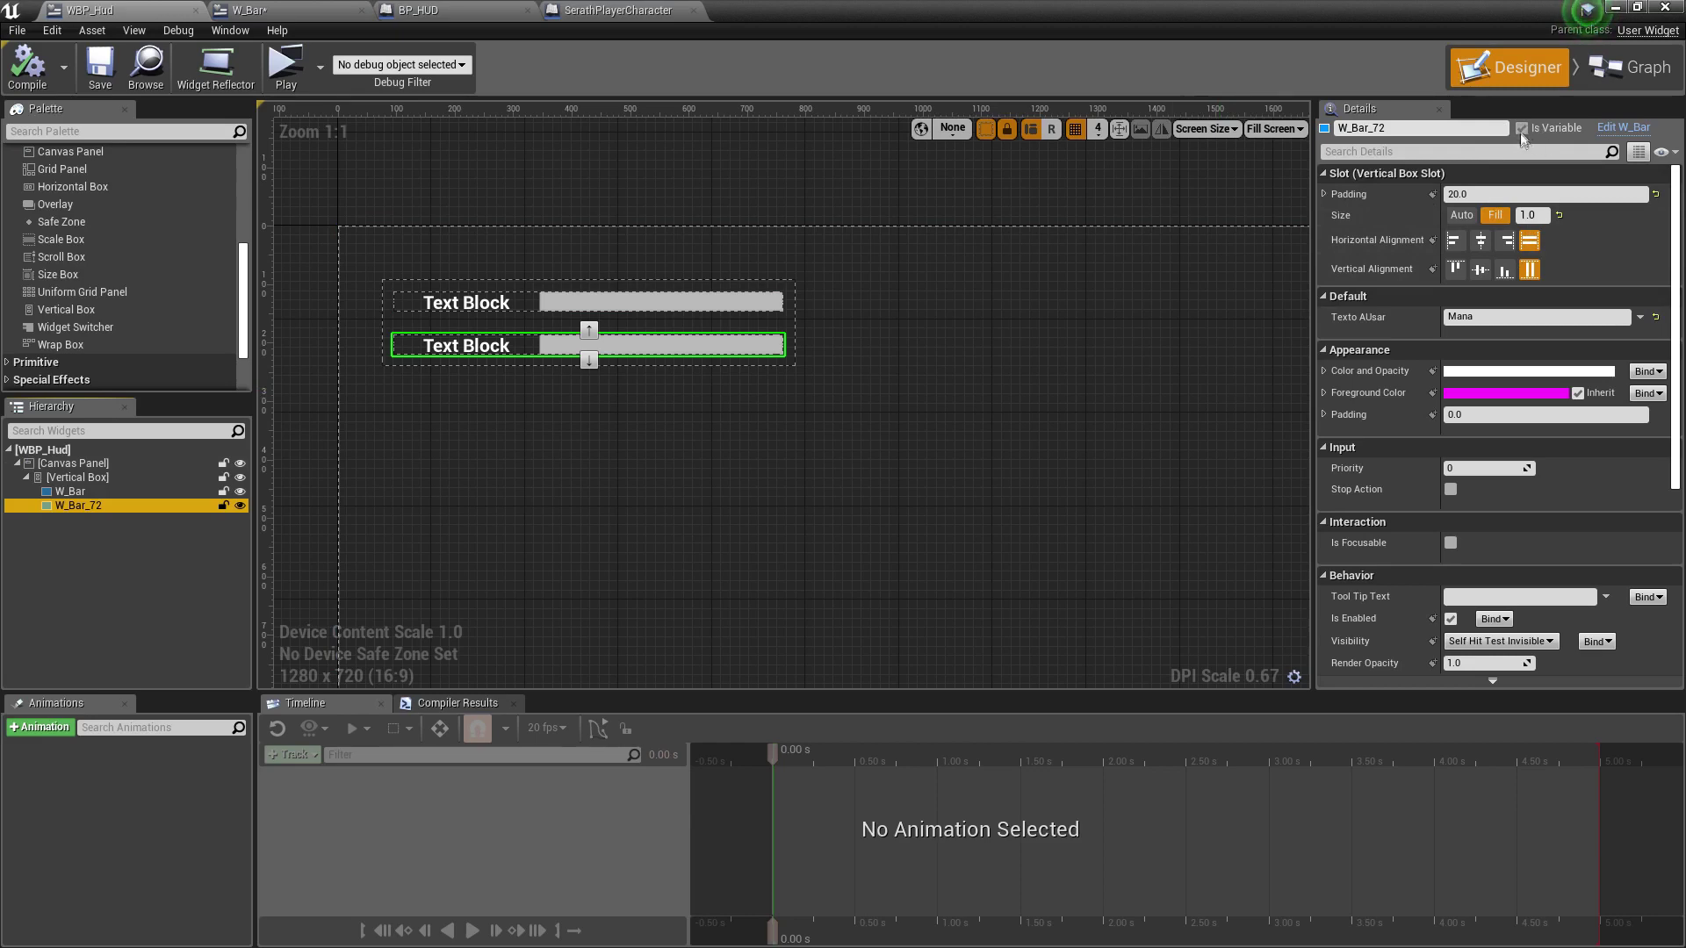
left_click(1631, 76)
right_click_drag(909, 580, 463, 455)
left_click(1525, 72)
Rename W_Bar to BarraVida and W_Bar_72 to BarraMana in the Hierarchy.
left_click(70, 492)
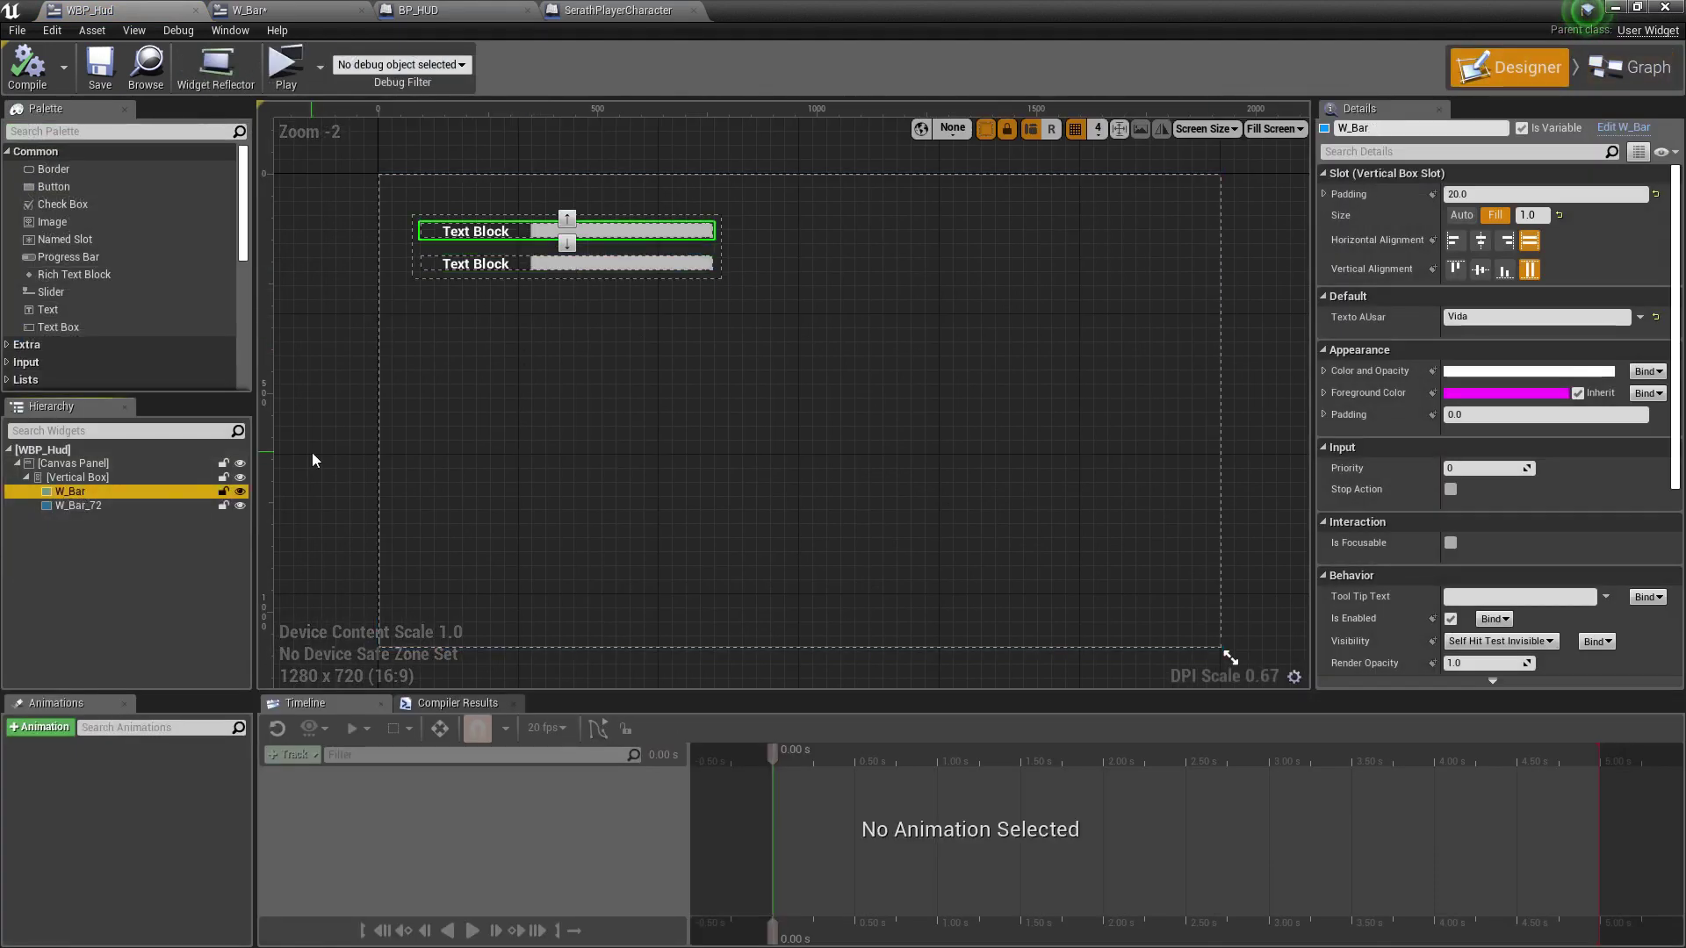
key("F2")
type("B")
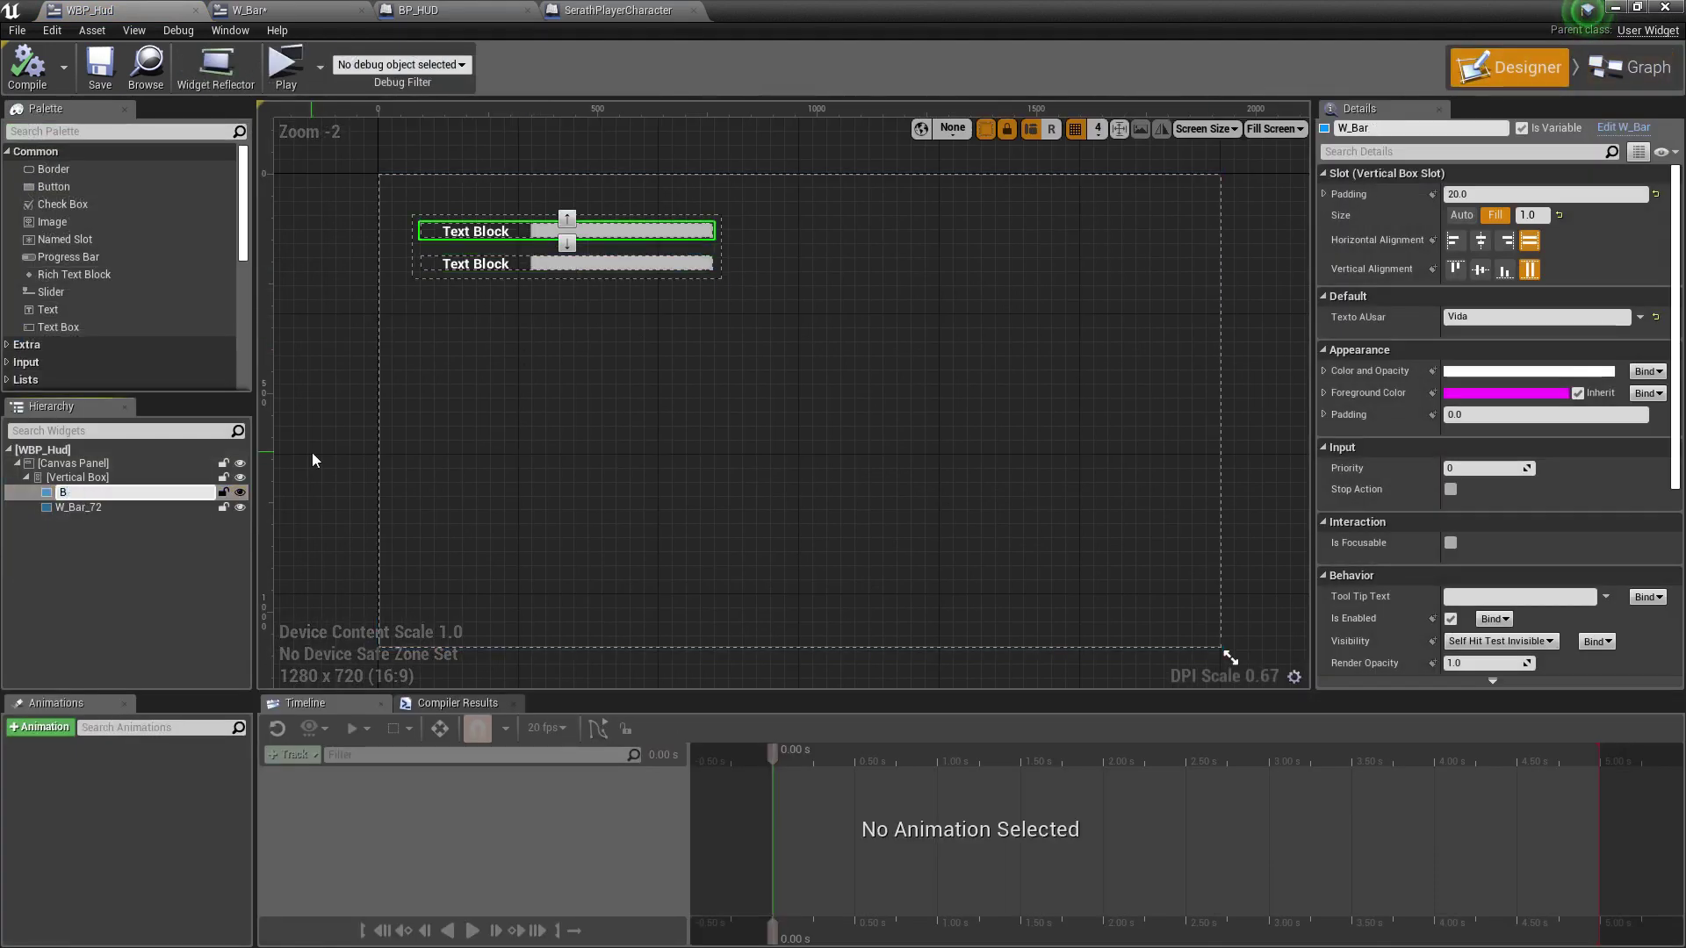
type("arrade")
key("BackSpace")
key("BackSpace")
type("Vida")
key("Return")
double_click(124, 504)
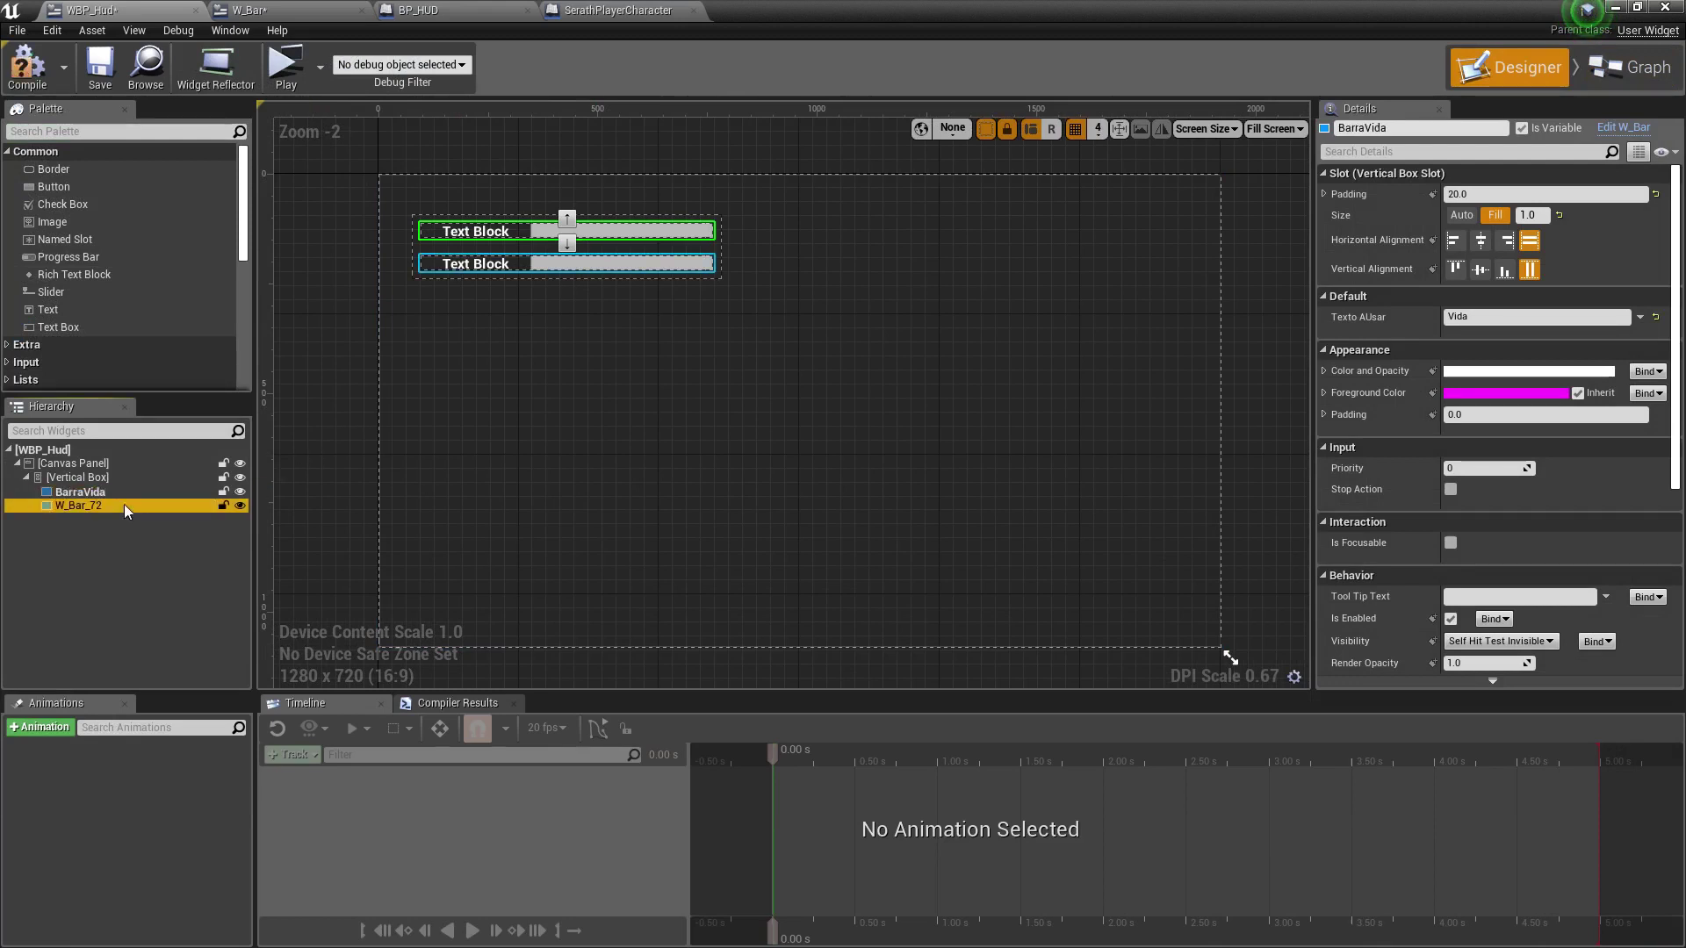
type("Bar")
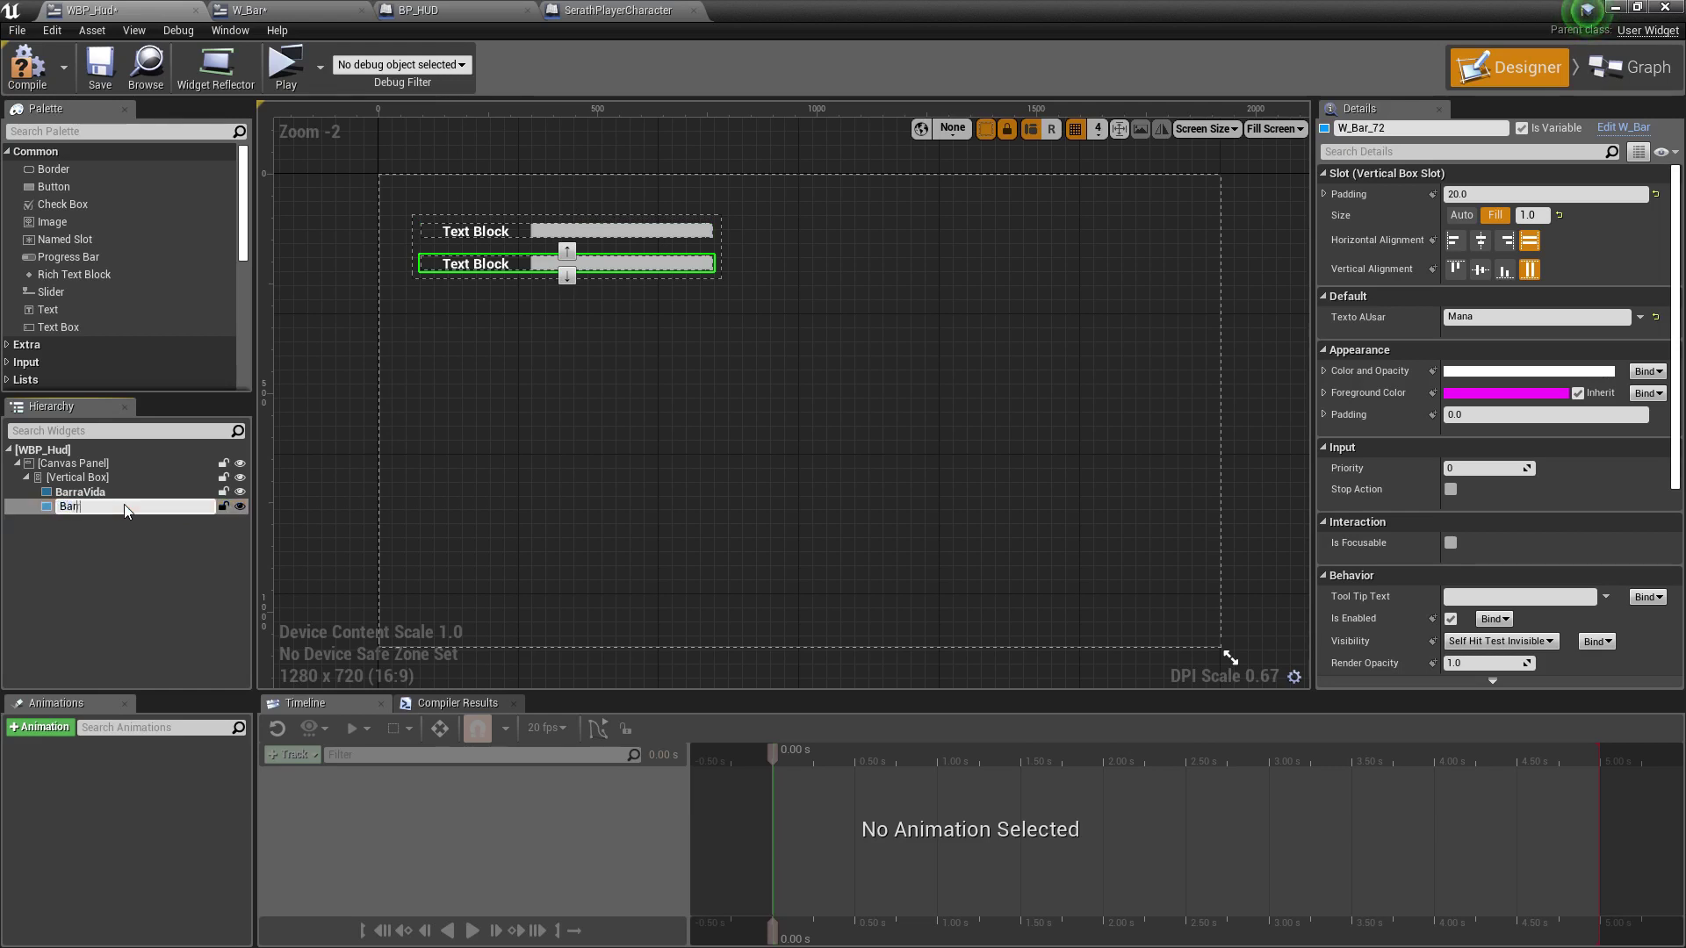
type("raMana")
key("Return")
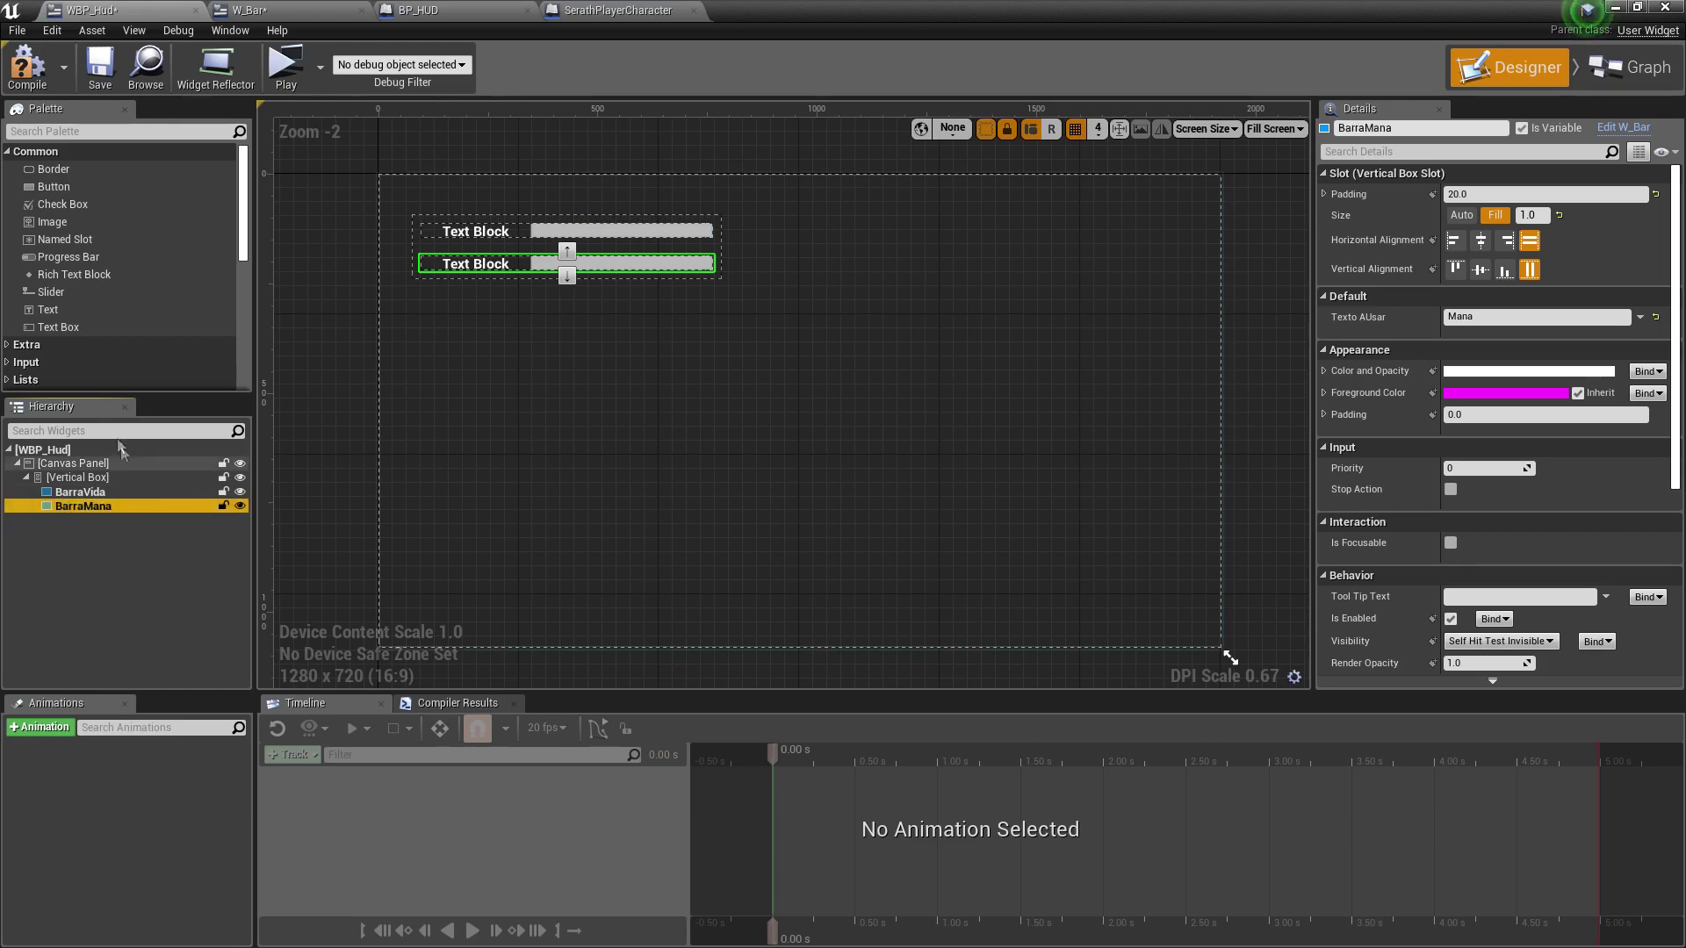
Compile and save WBP_Hud and go to its Event Graph.
left_click(100, 70)
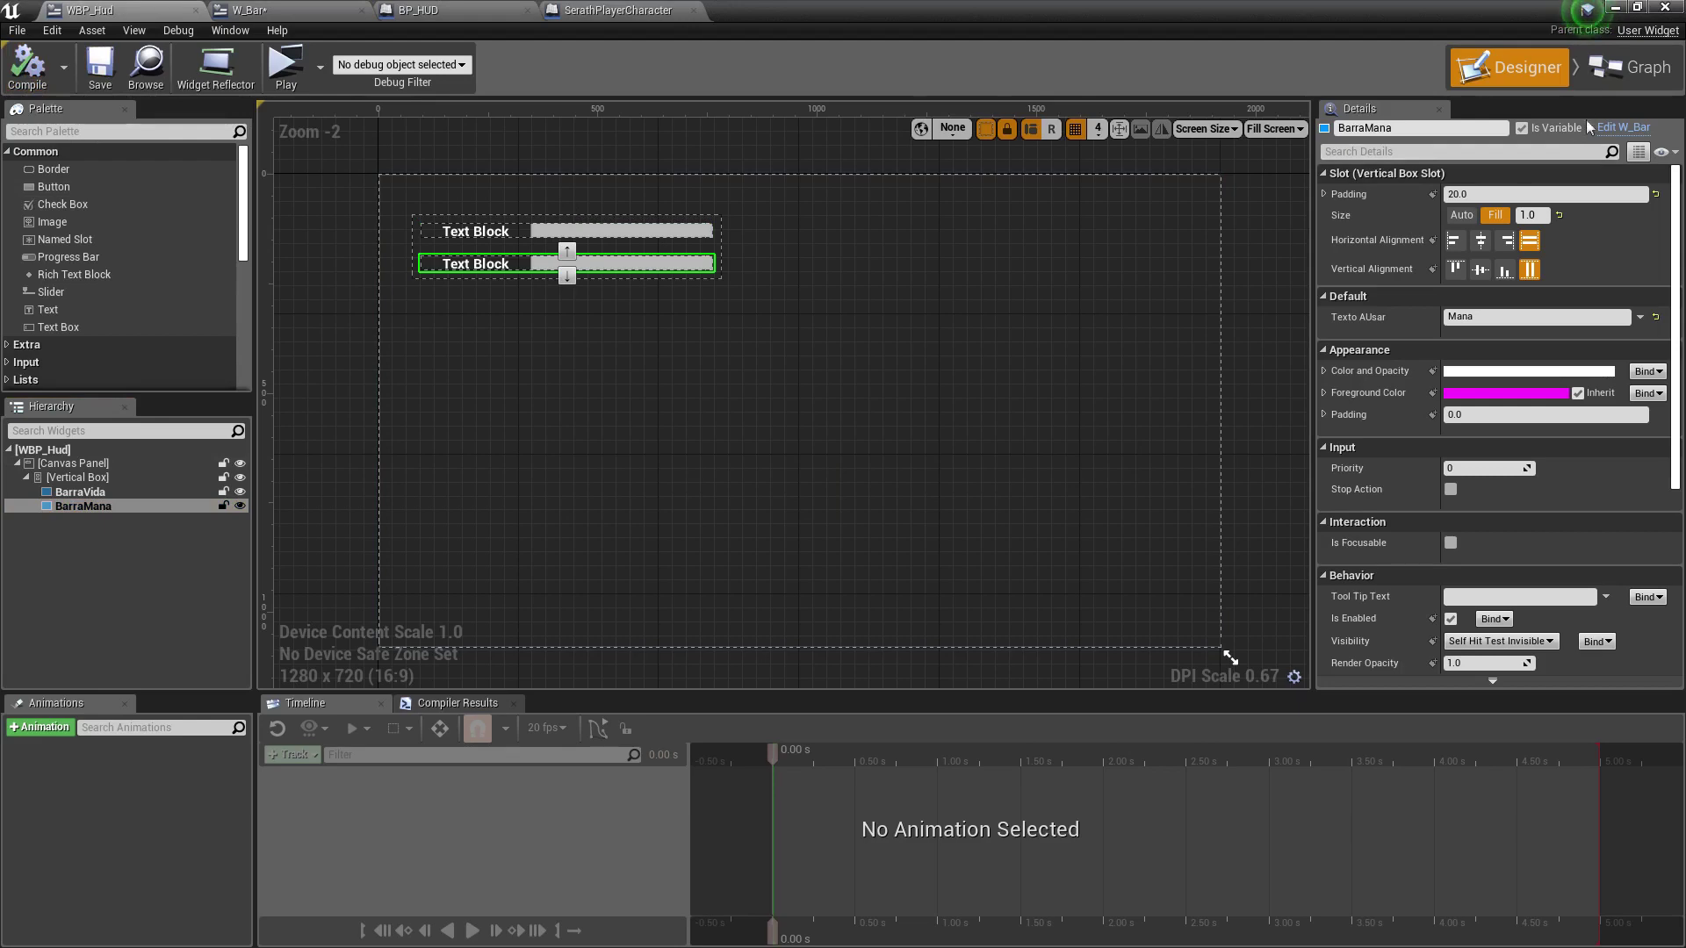
left_click(1602, 70)
right_click_drag(983, 427, 822, 414)
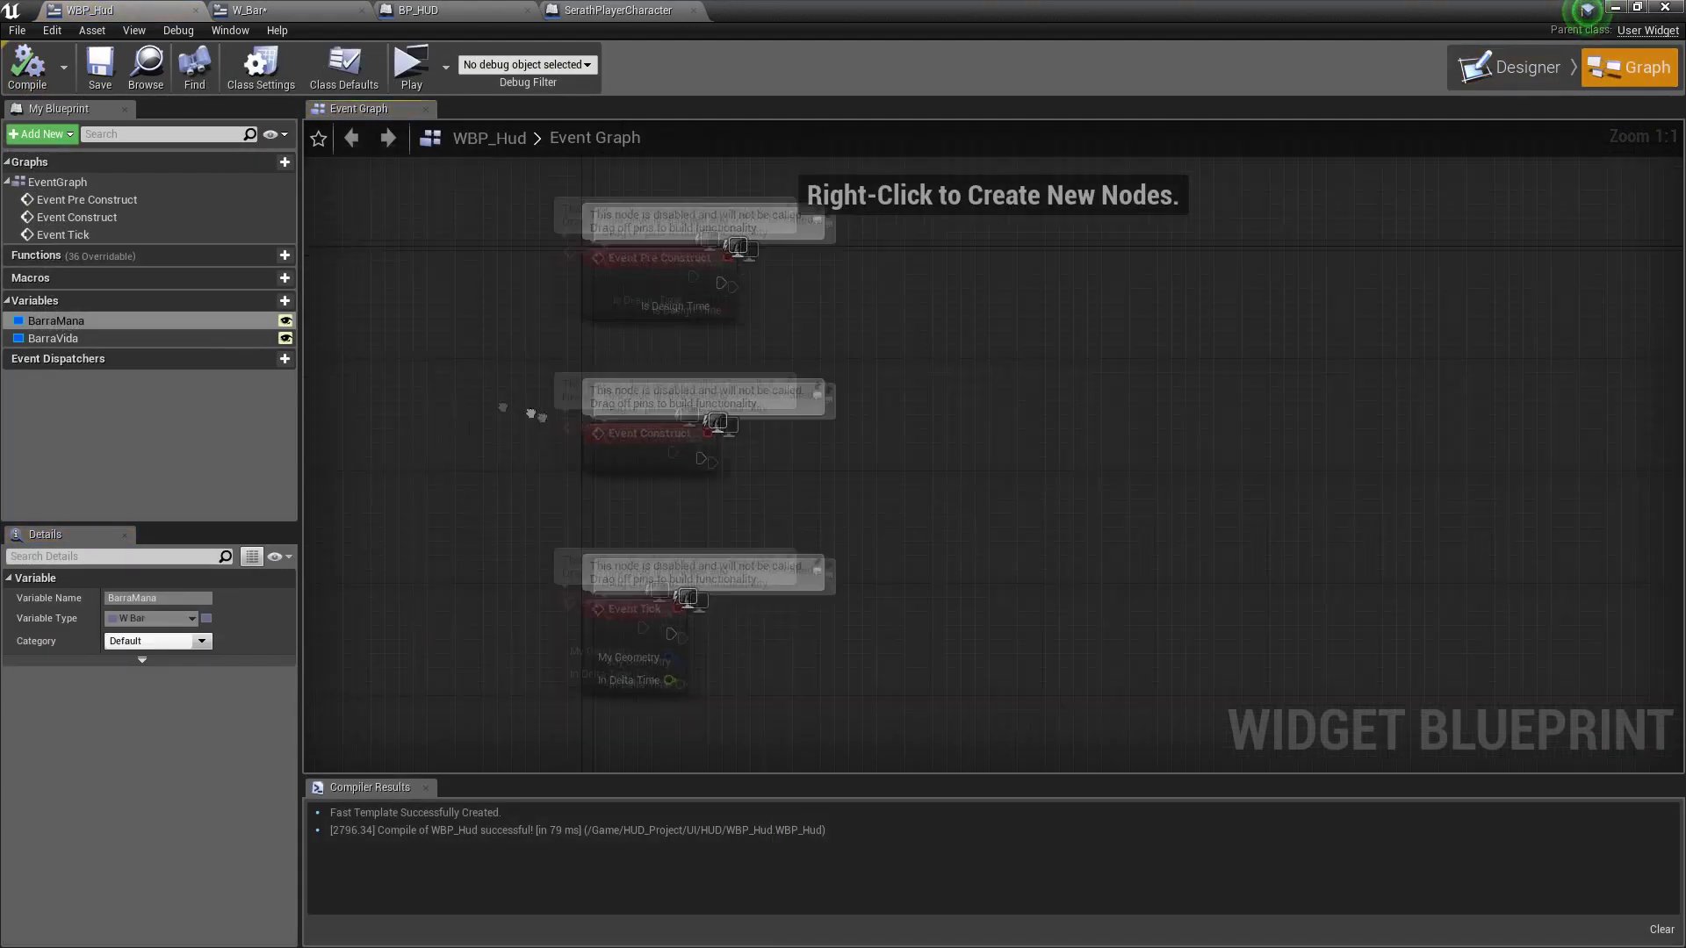
Place a Barra Vida getter in the WBP_Hud event graph.
right_click_drag(726, 627, 728, 579)
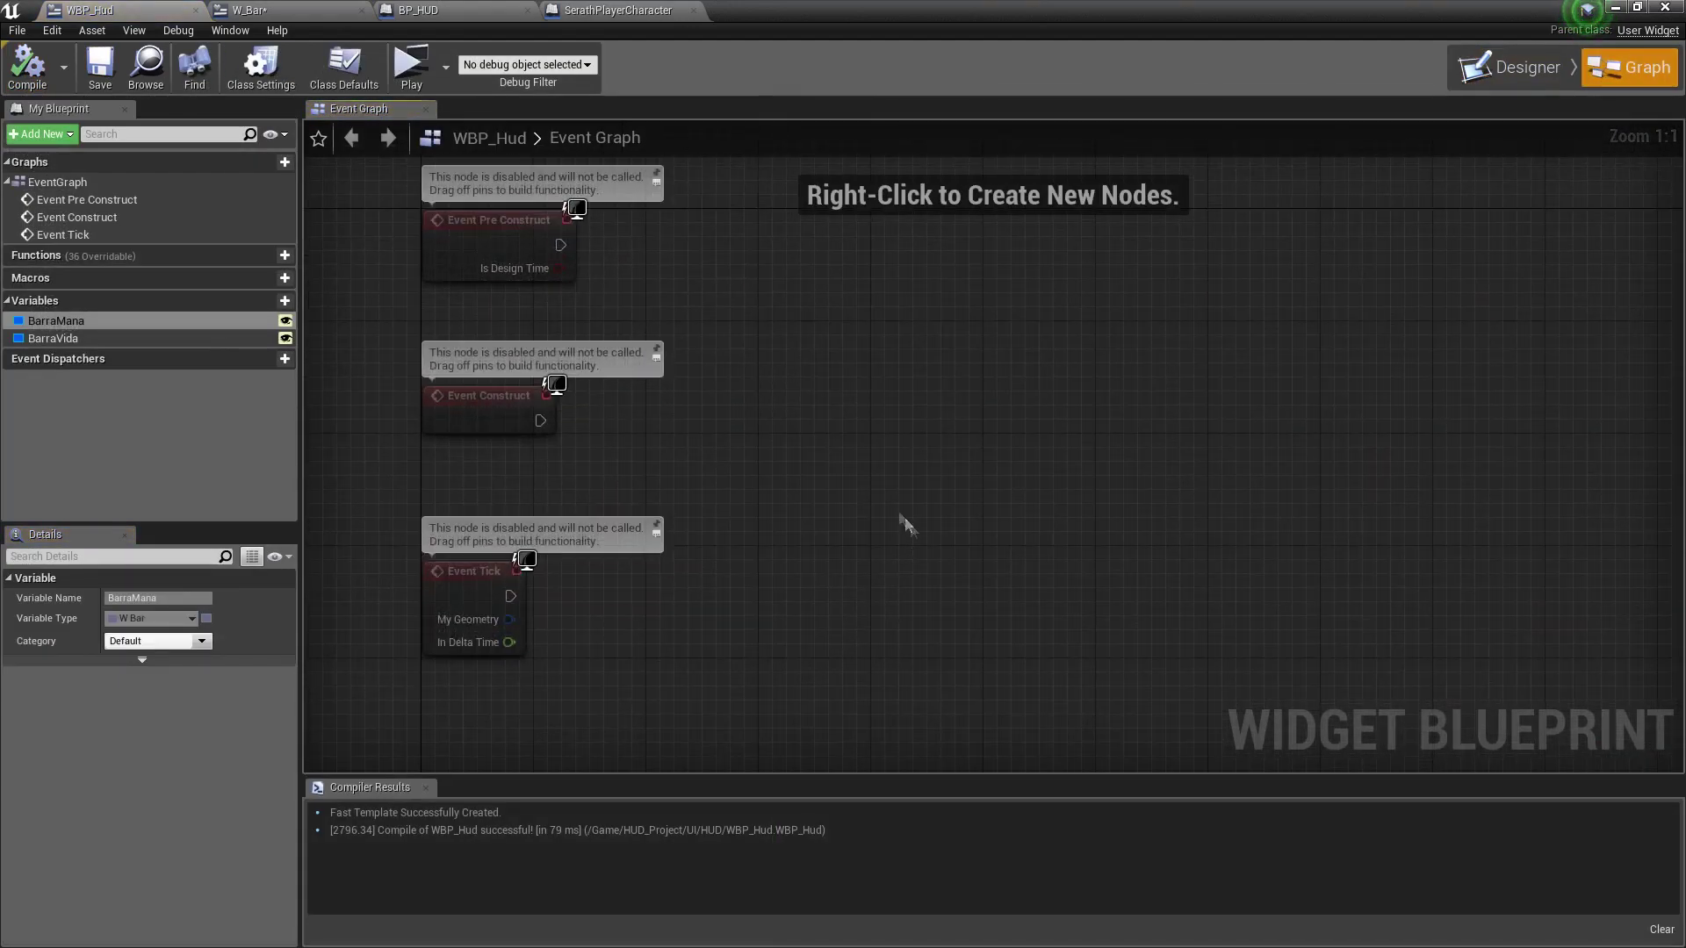
right_click_drag(902, 456, 553, 415)
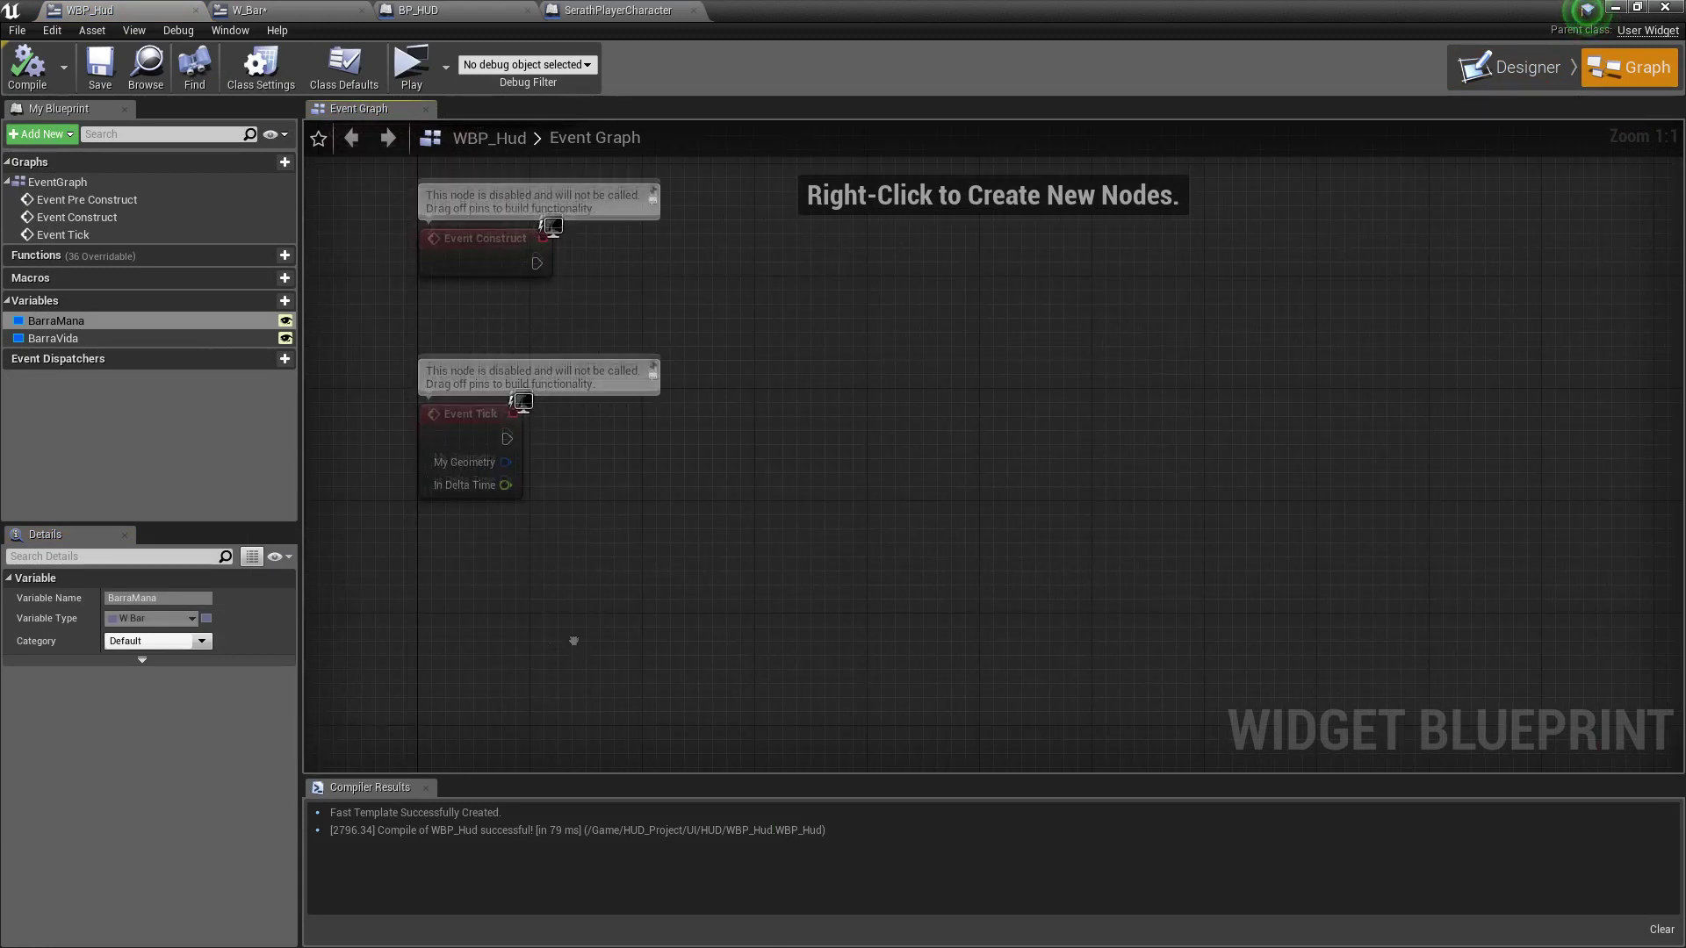
mouse_move(54, 339)
left_mouse_down("ctrl")
mouse_move(435, 542)
mouse_move(644, 525)
left_mouse_up("ctrl")
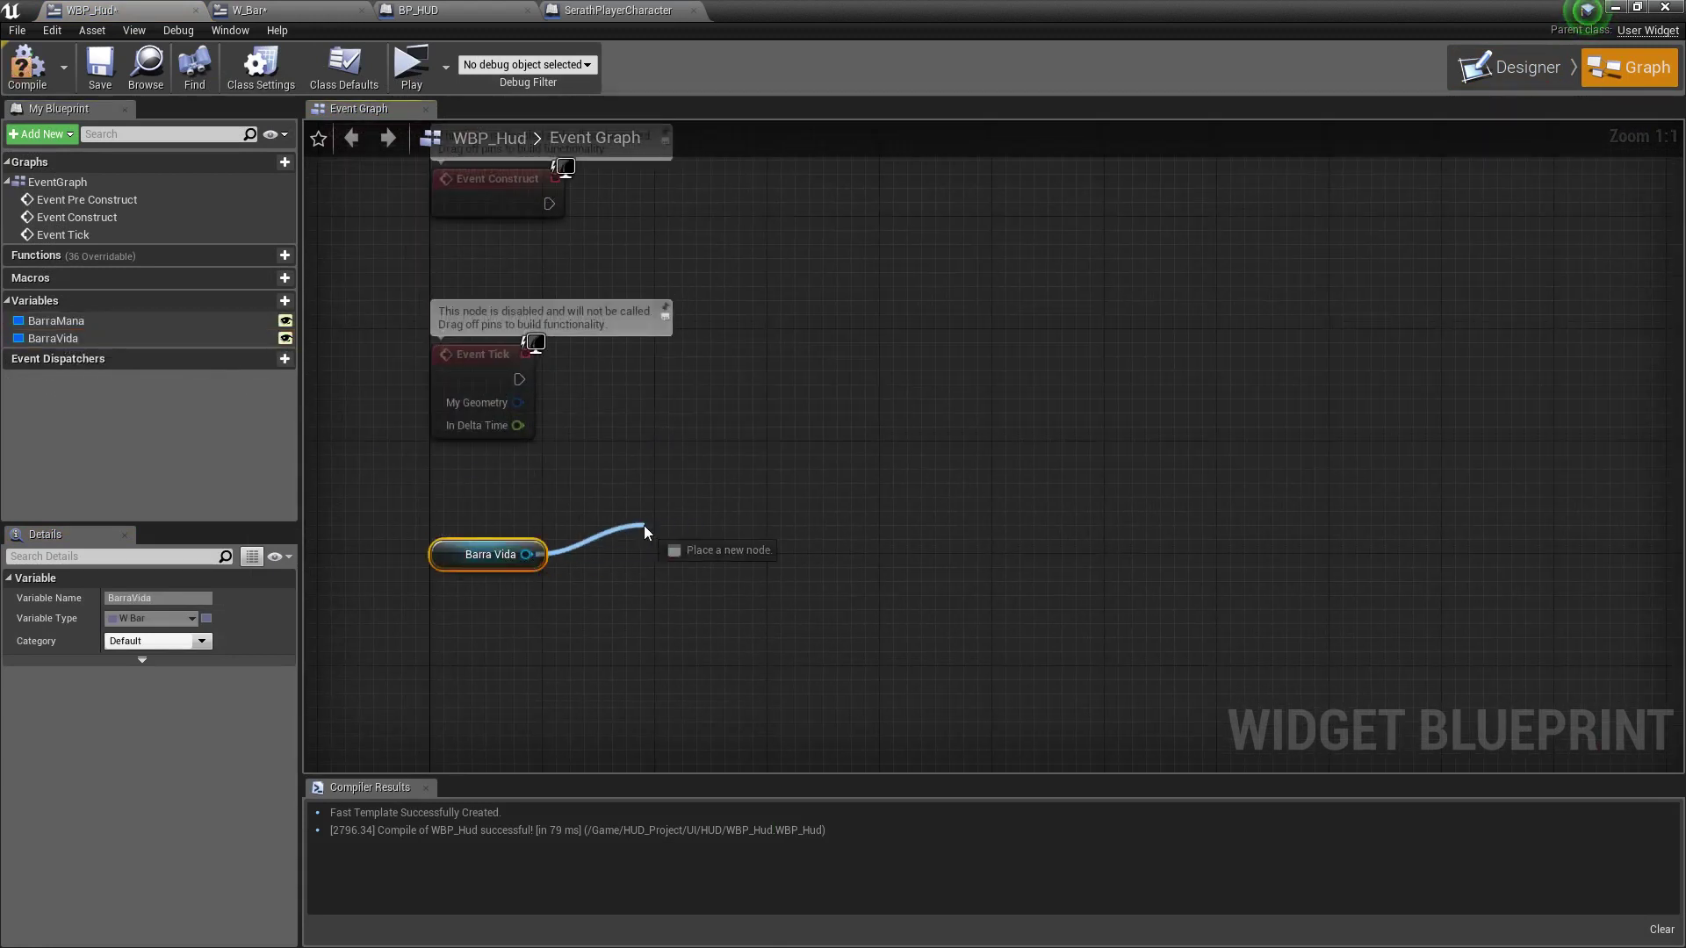
type("get")
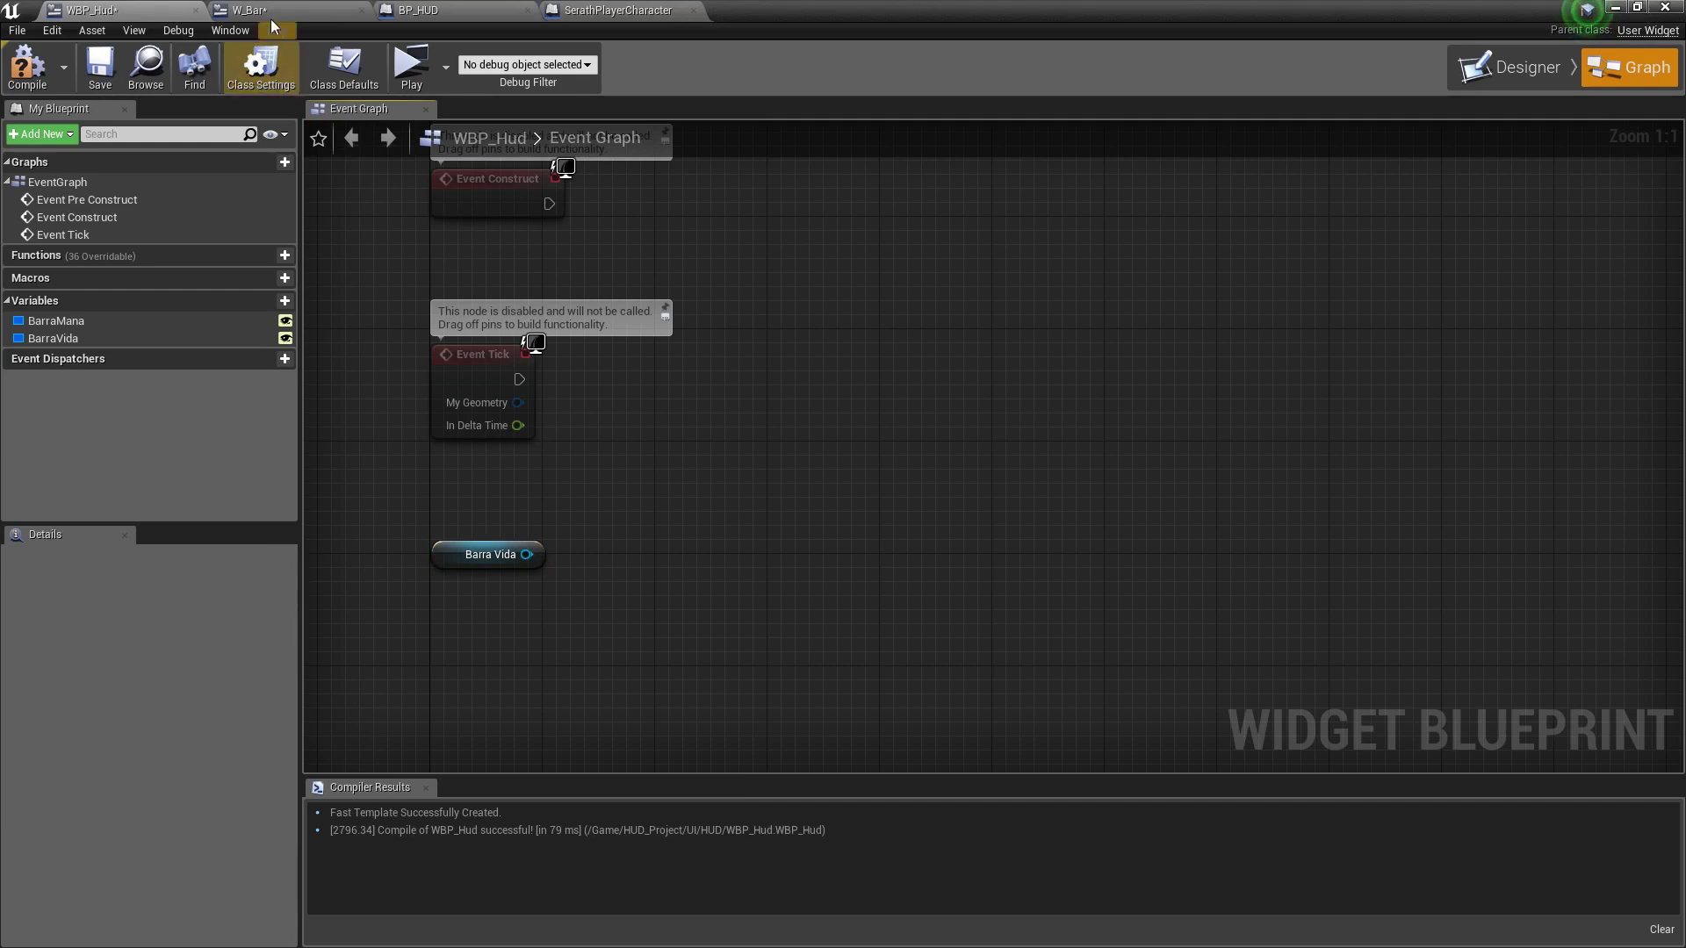
left_click(264, 11)
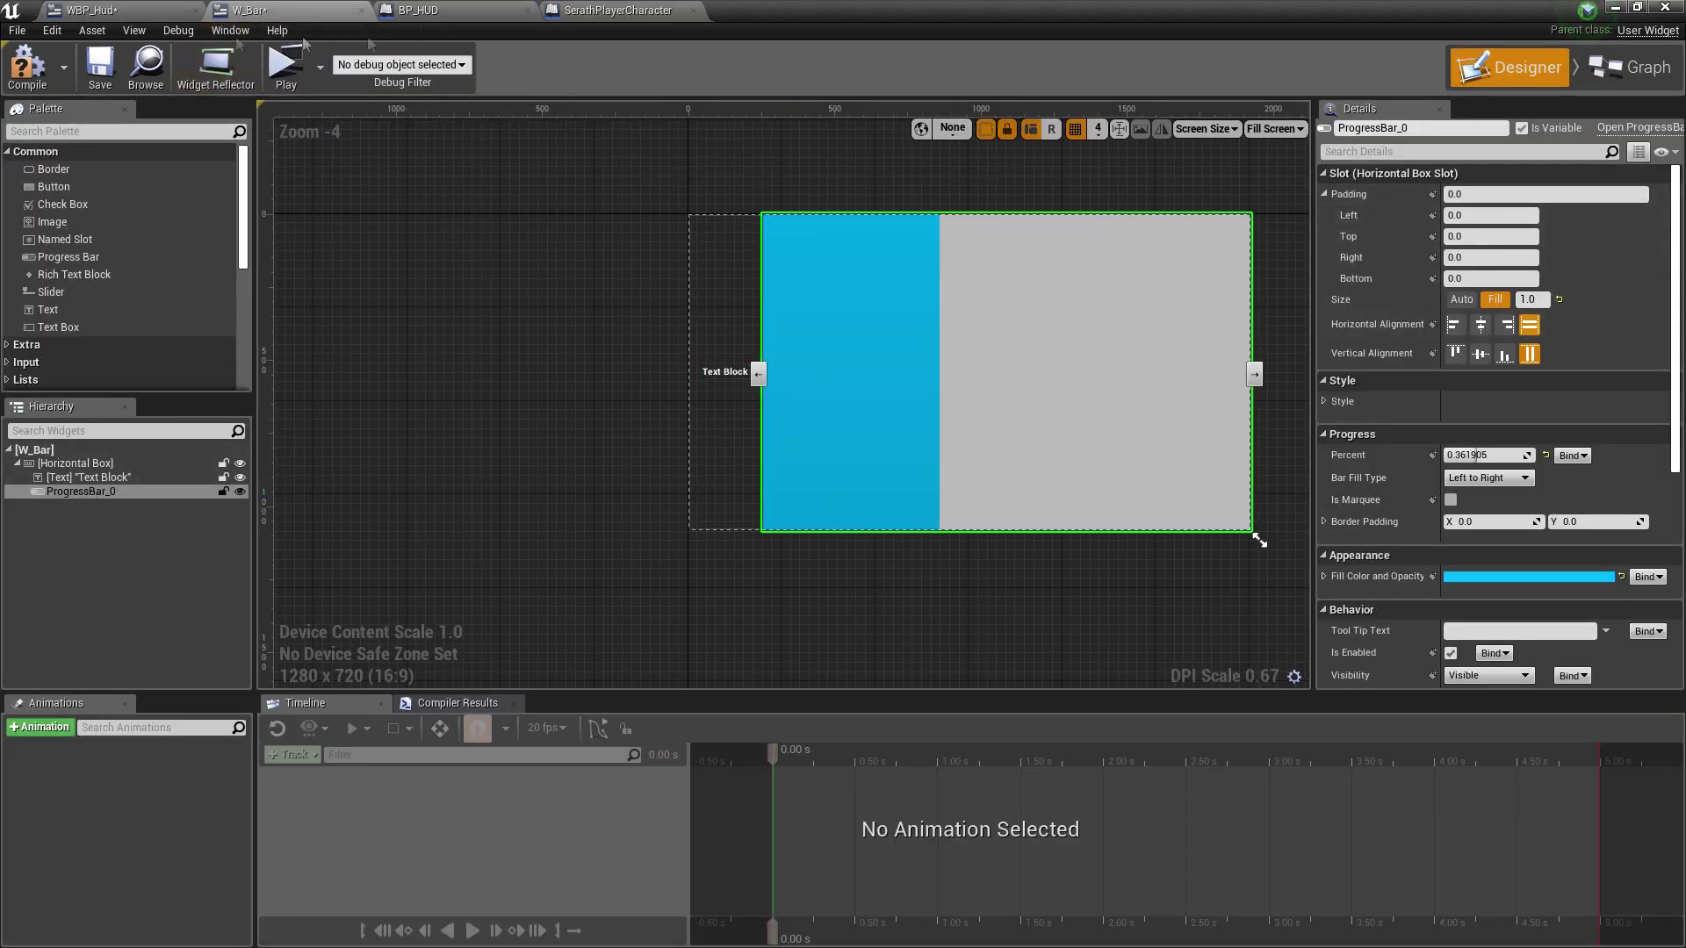
left_click(114, 12)
Add a Get Progress Bar 0 node wired from Barra Vida.
left_click_drag(526, 554, 627, 525)
type("get progress")
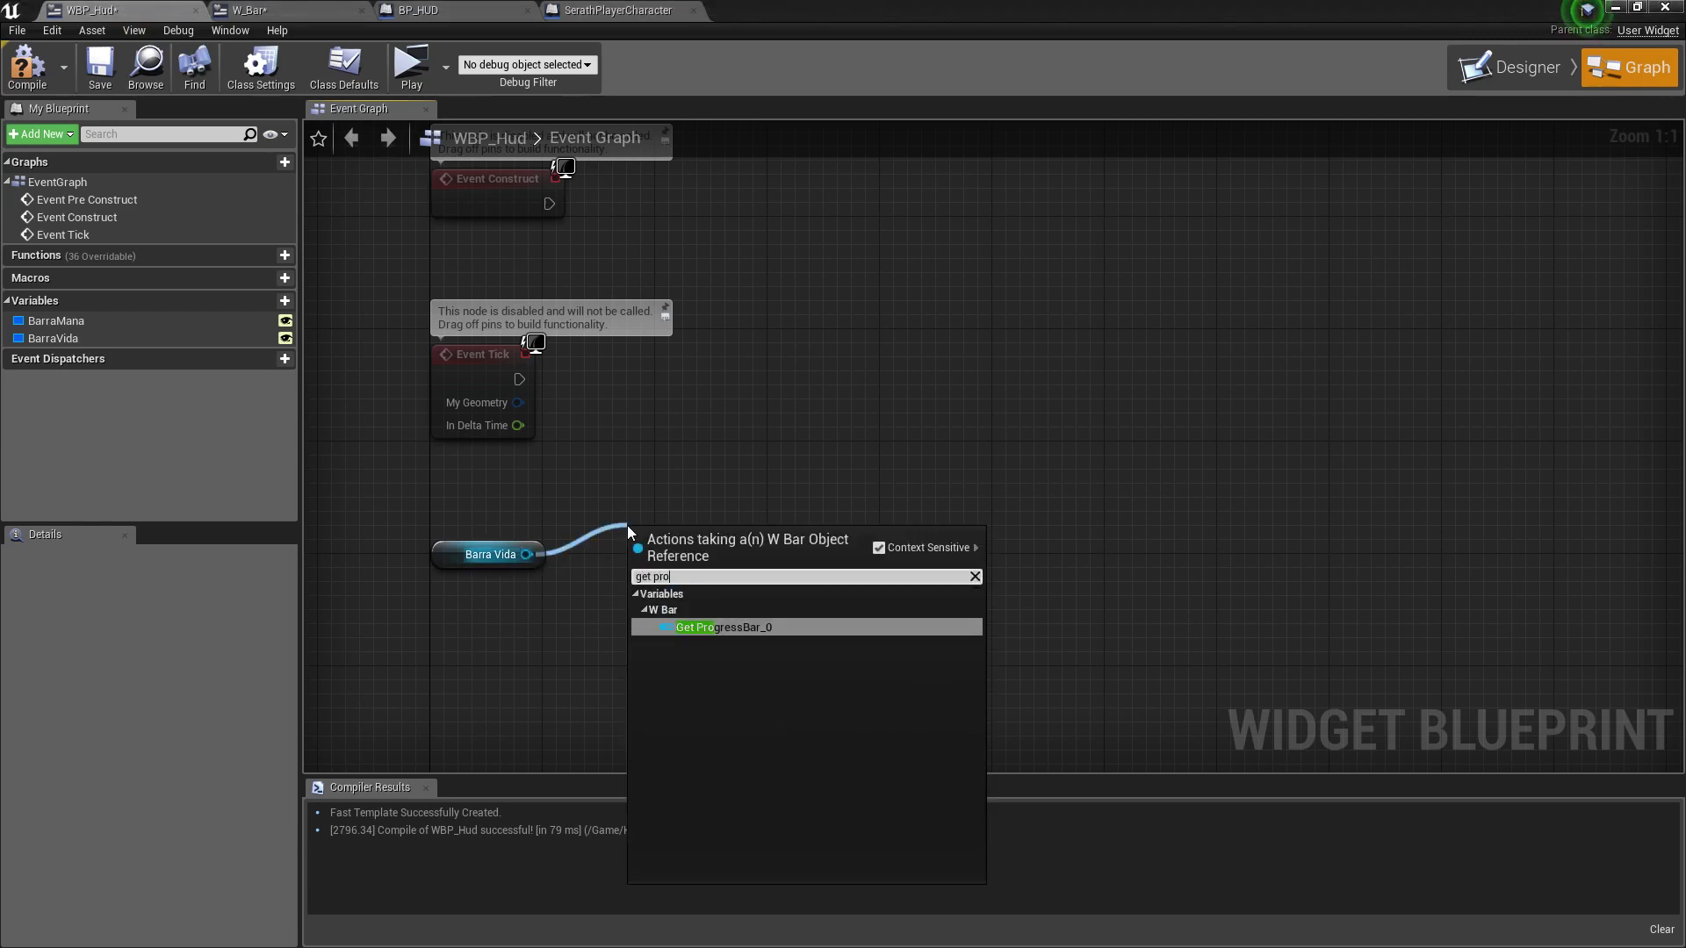
key("Return")
Search Barra Vida's pin actions for bind and assign options, then align the Progress Bar 0 node.
left_click_drag(796, 540, 890, 525)
type("b")
left_click(702, 483)
left_click_drag(525, 554, 623, 585)
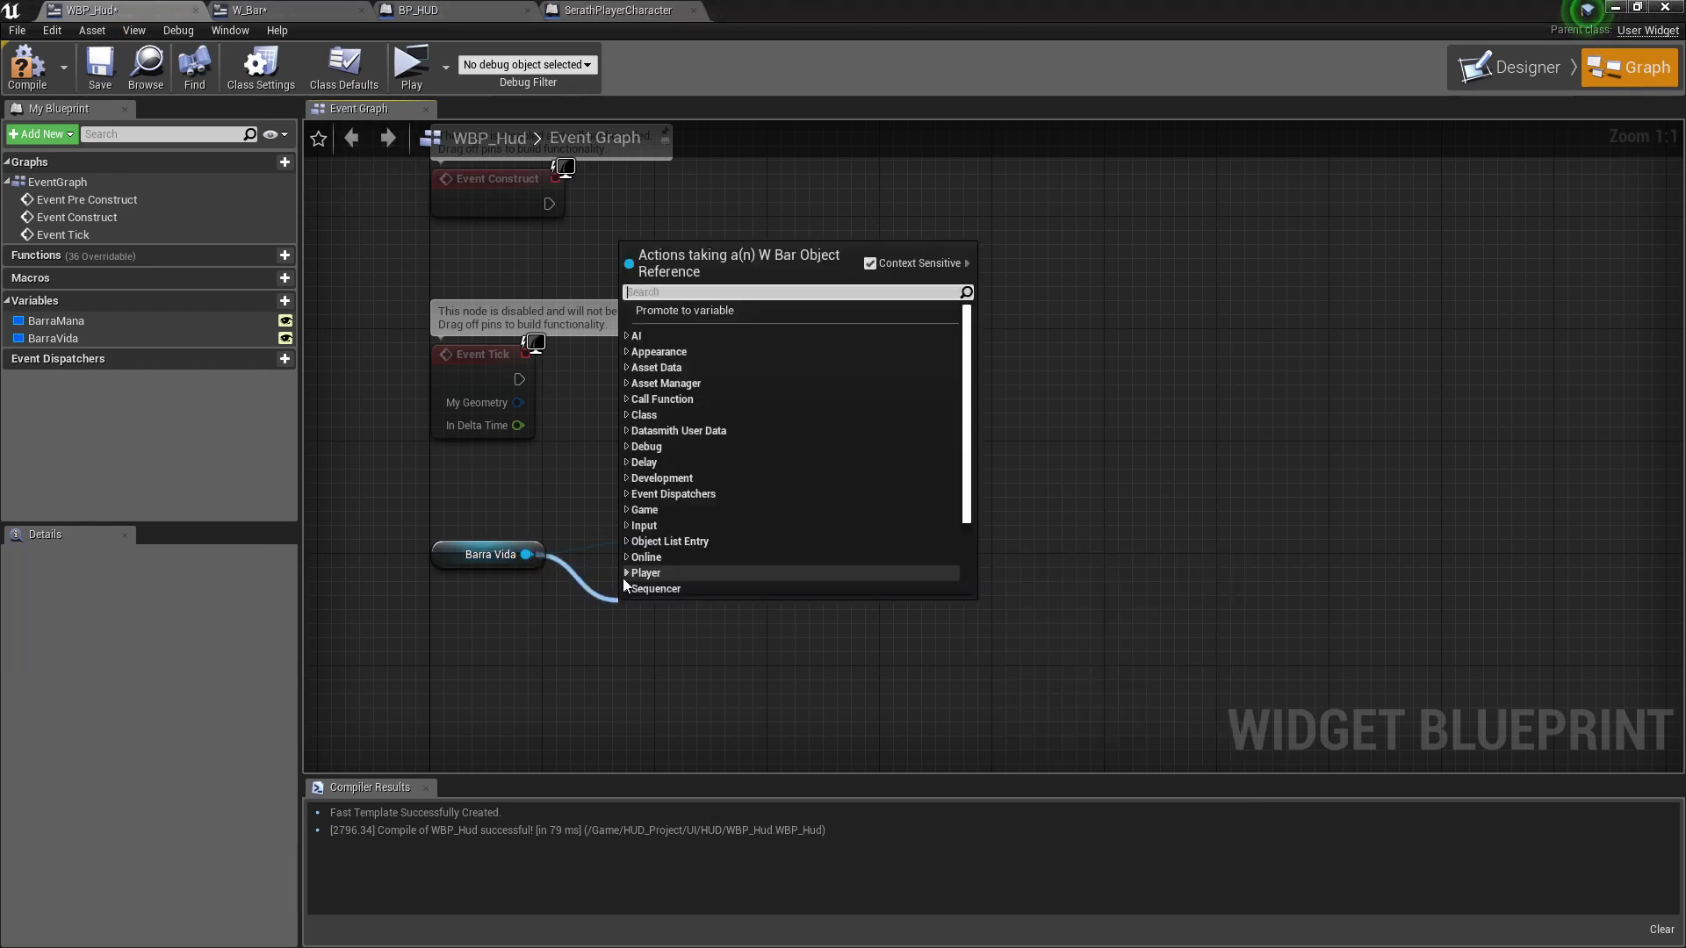
type("bind")
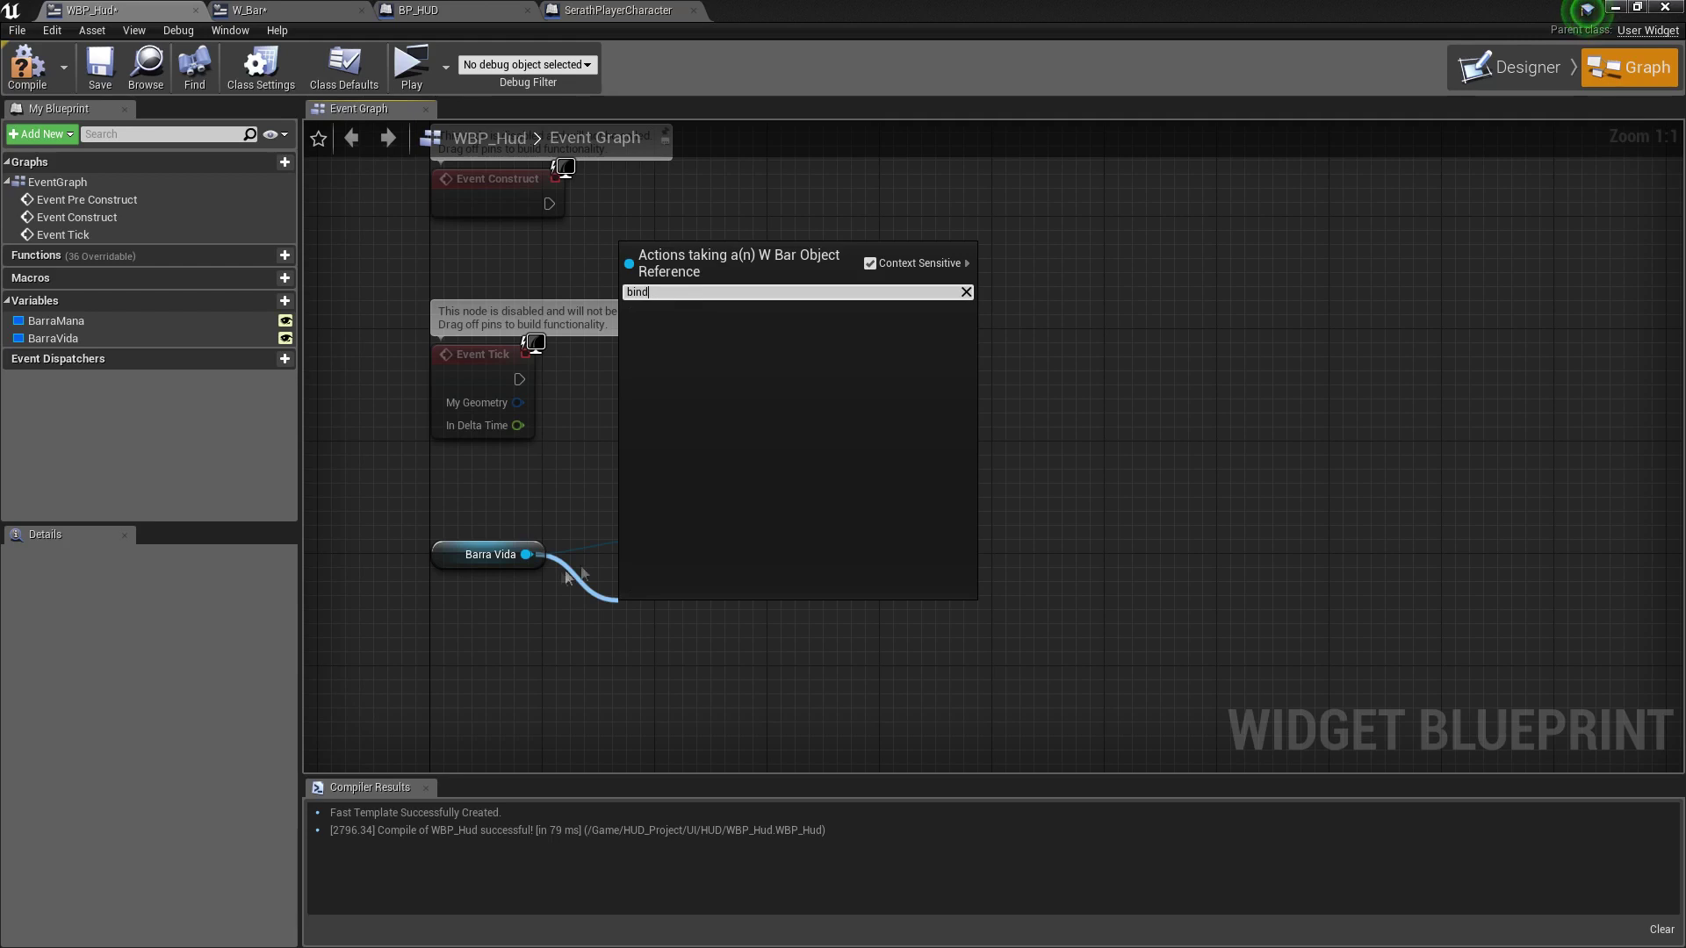
left_click(590, 564)
left_click_drag(525, 554, 628, 587)
type("assign")
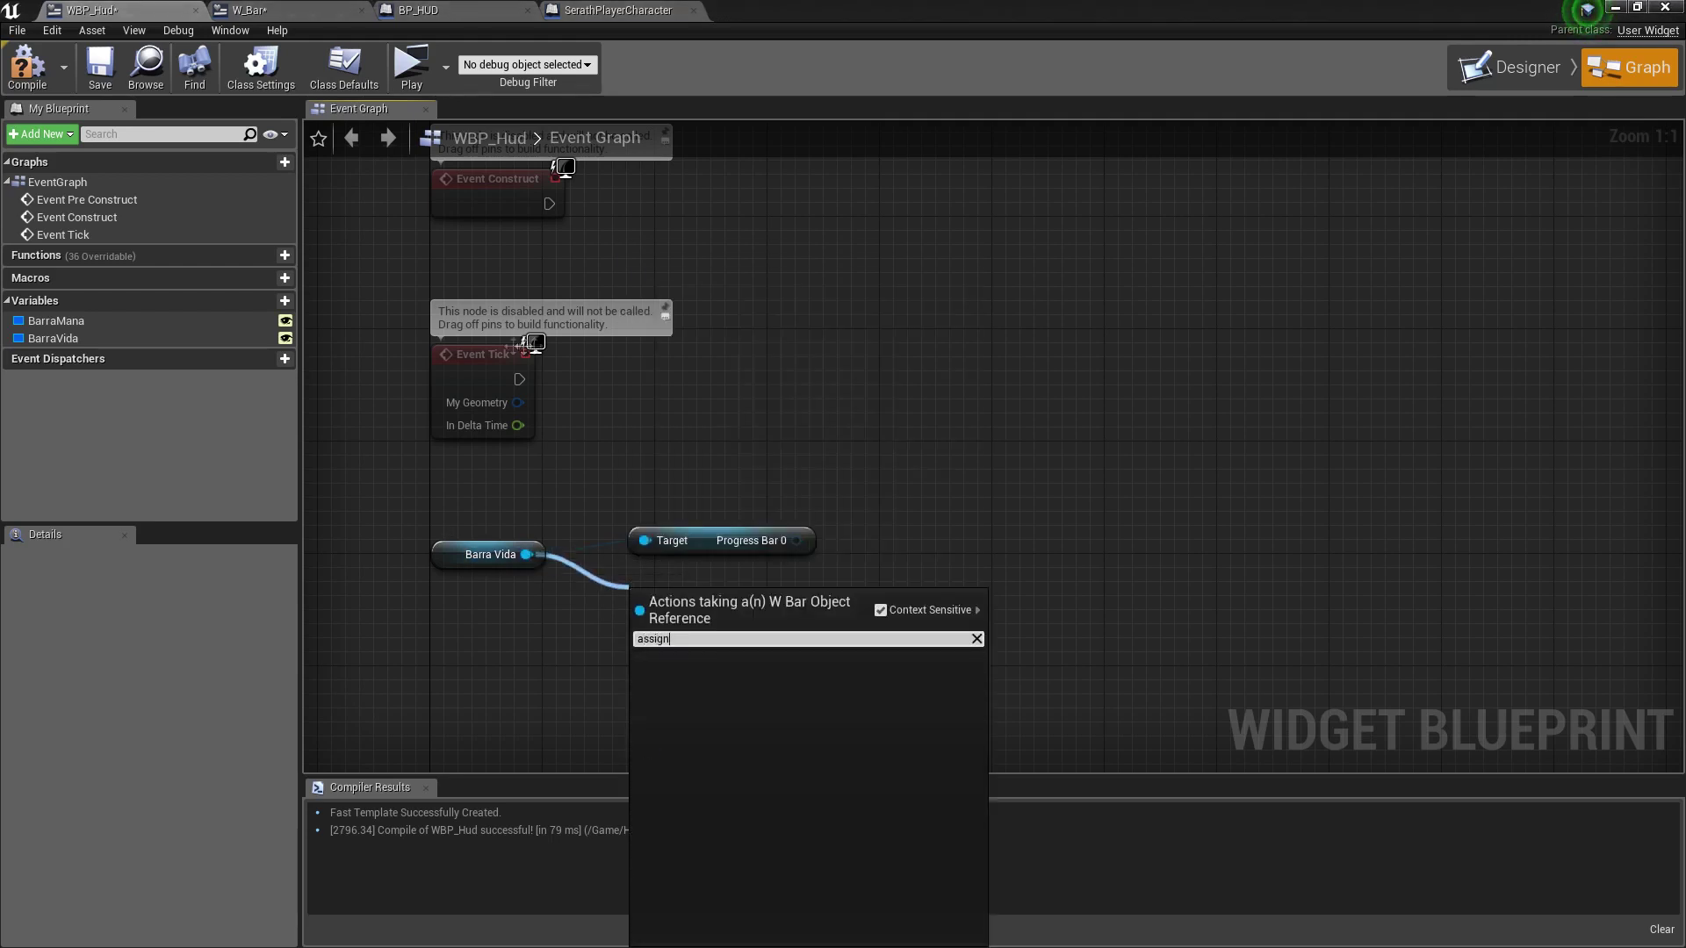
left_click(799, 481)
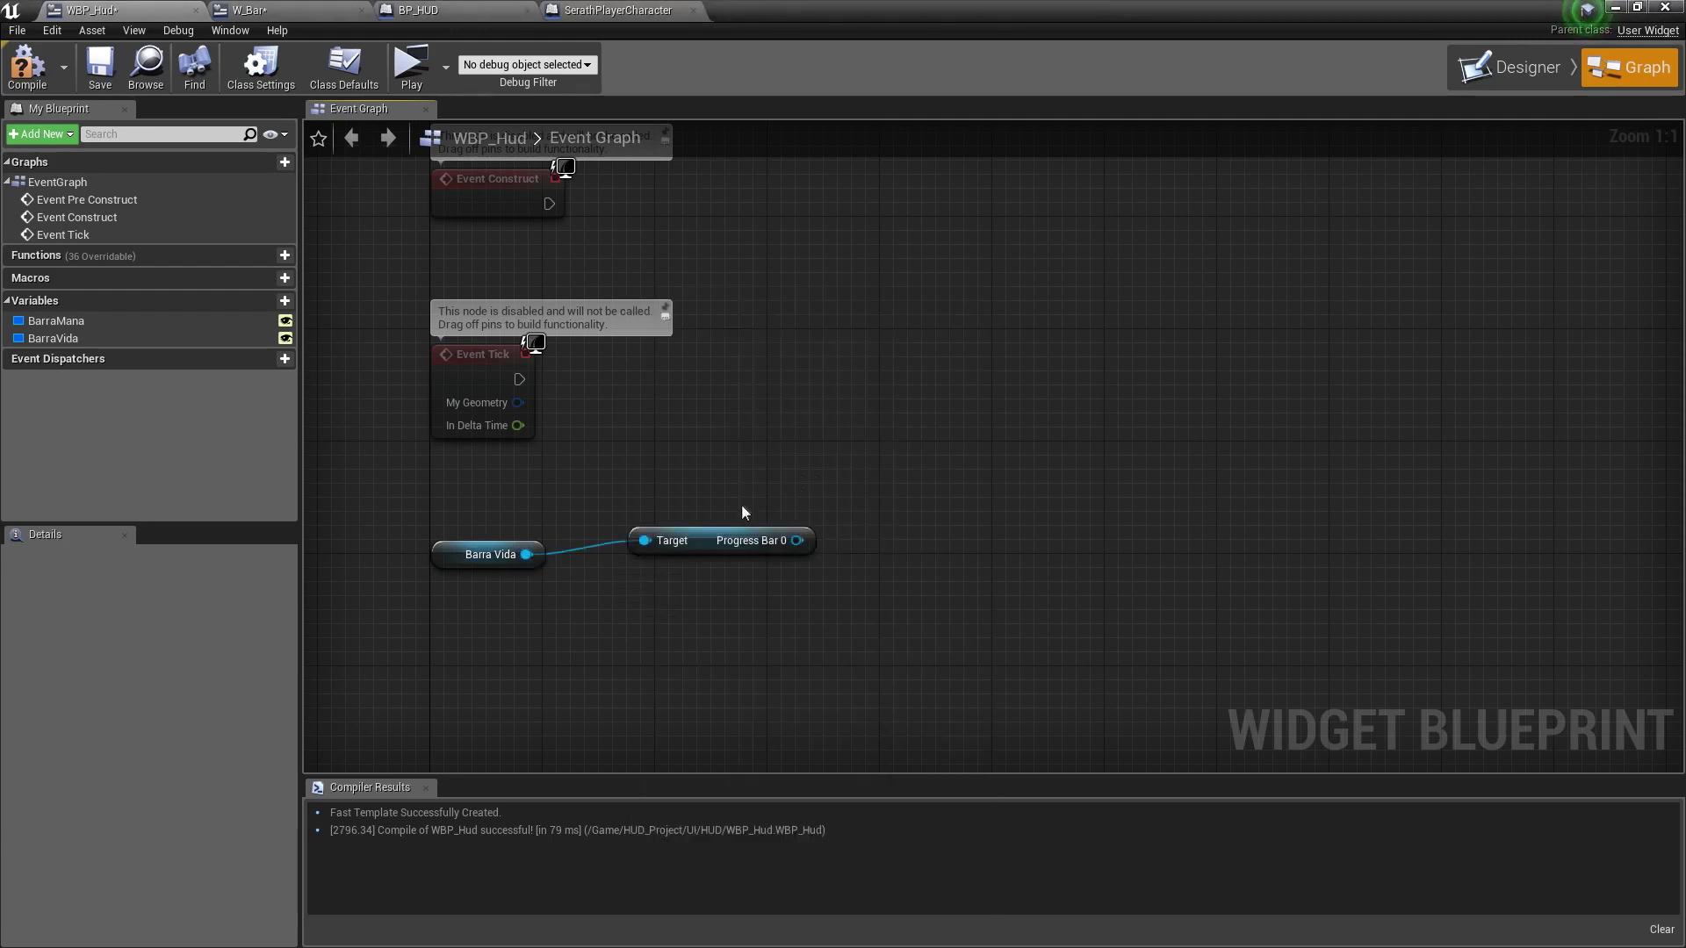
left_click_drag(757, 539, 757, 553)
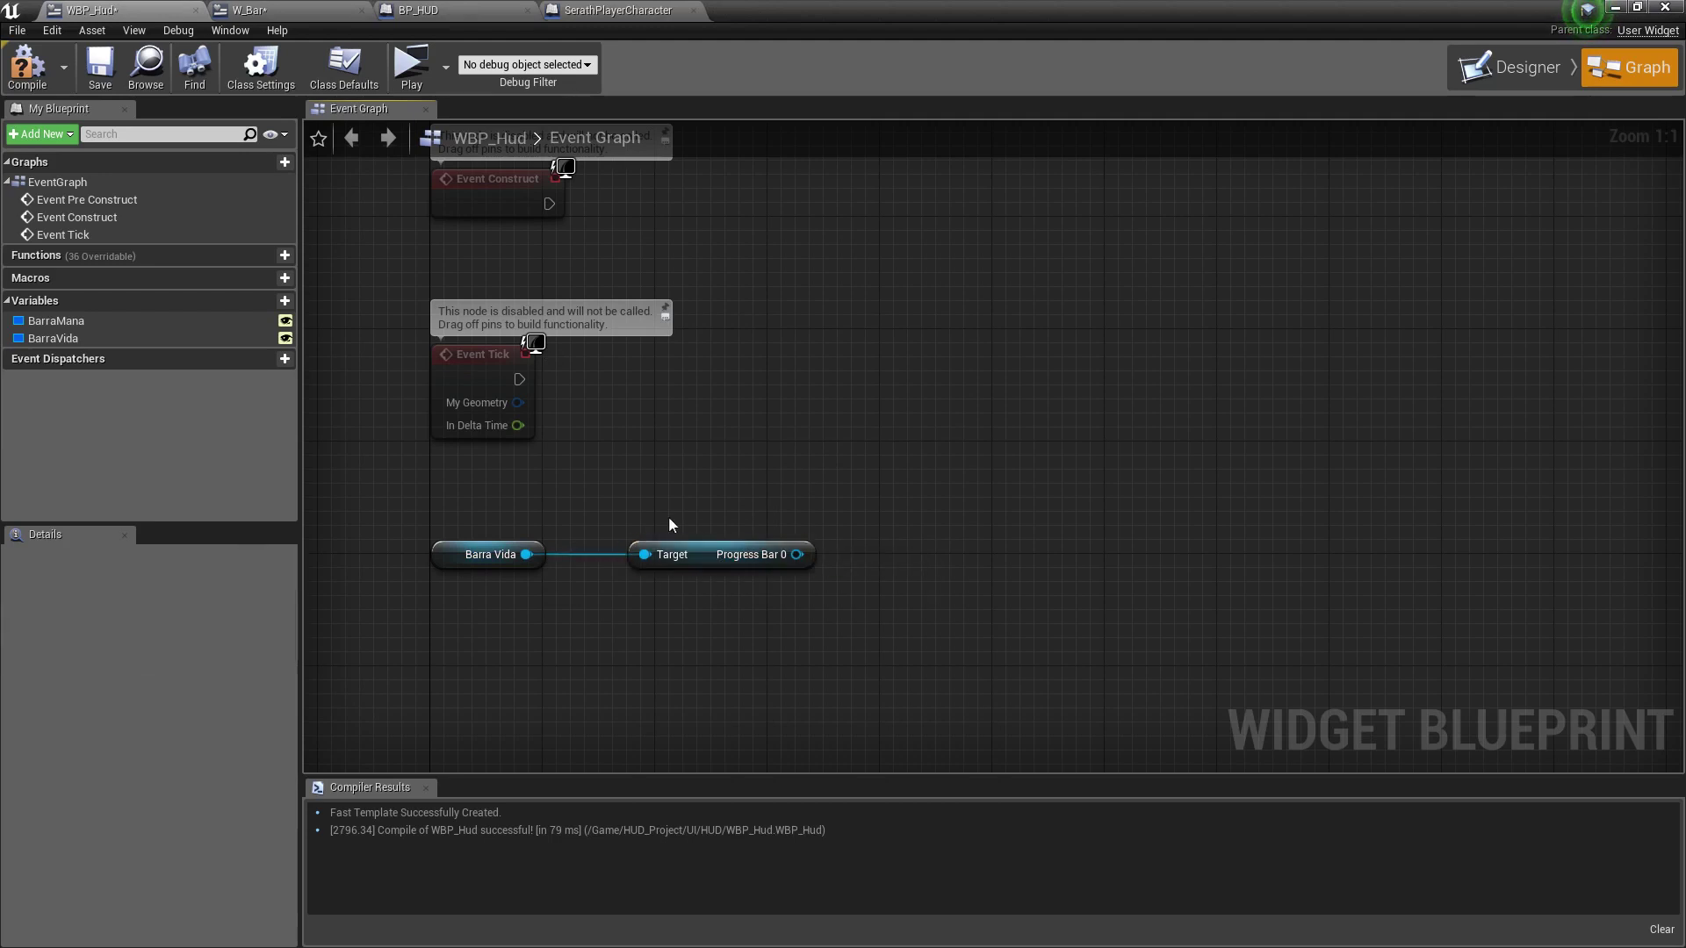
left_click(272, 11)
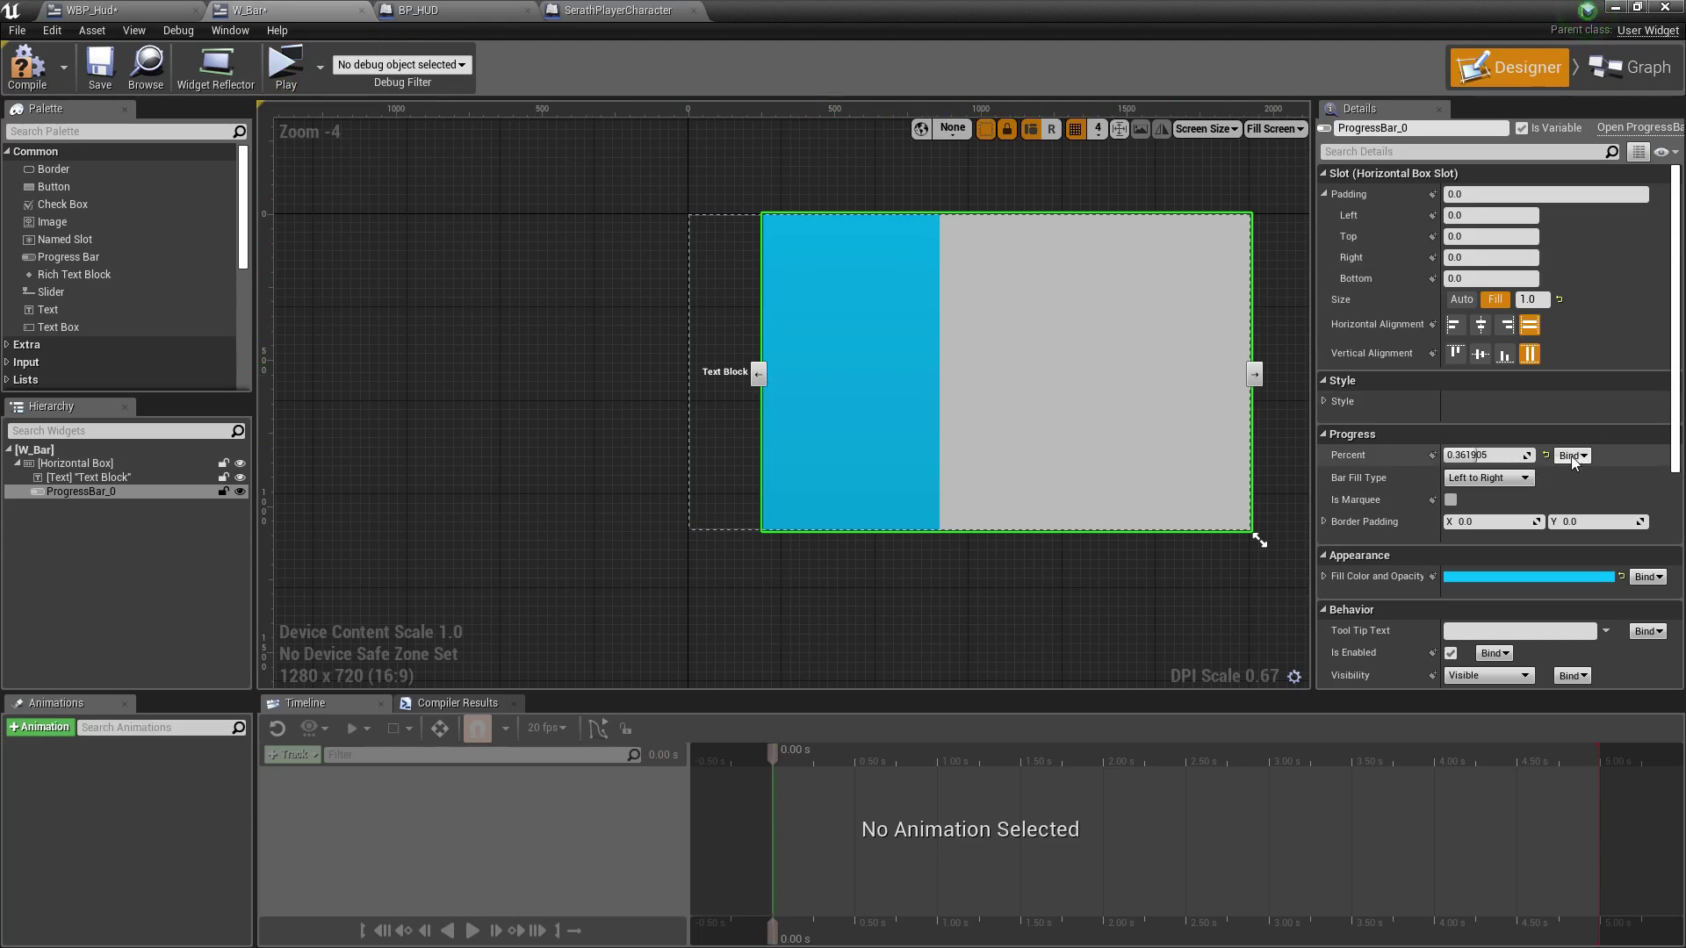
Bind W_Bar's Percent to Get Percent 0 returning new float PorcentajeBarra, then compile and save.
left_click(1572, 456)
left_click(1613, 482)
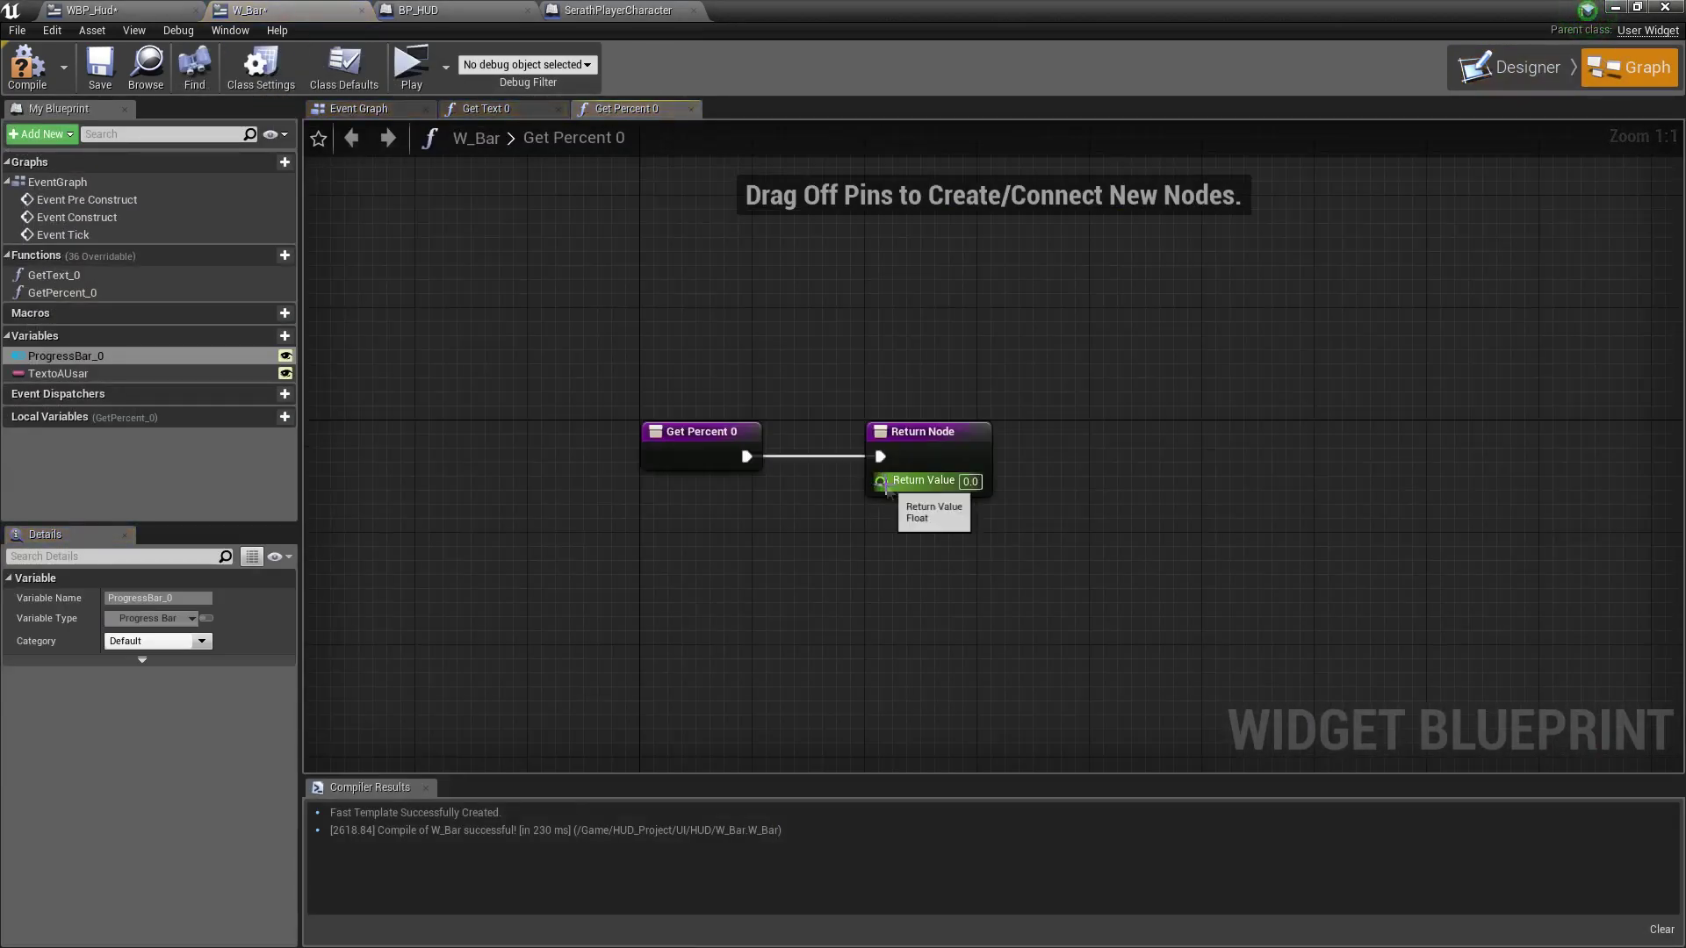
right_click(881, 483)
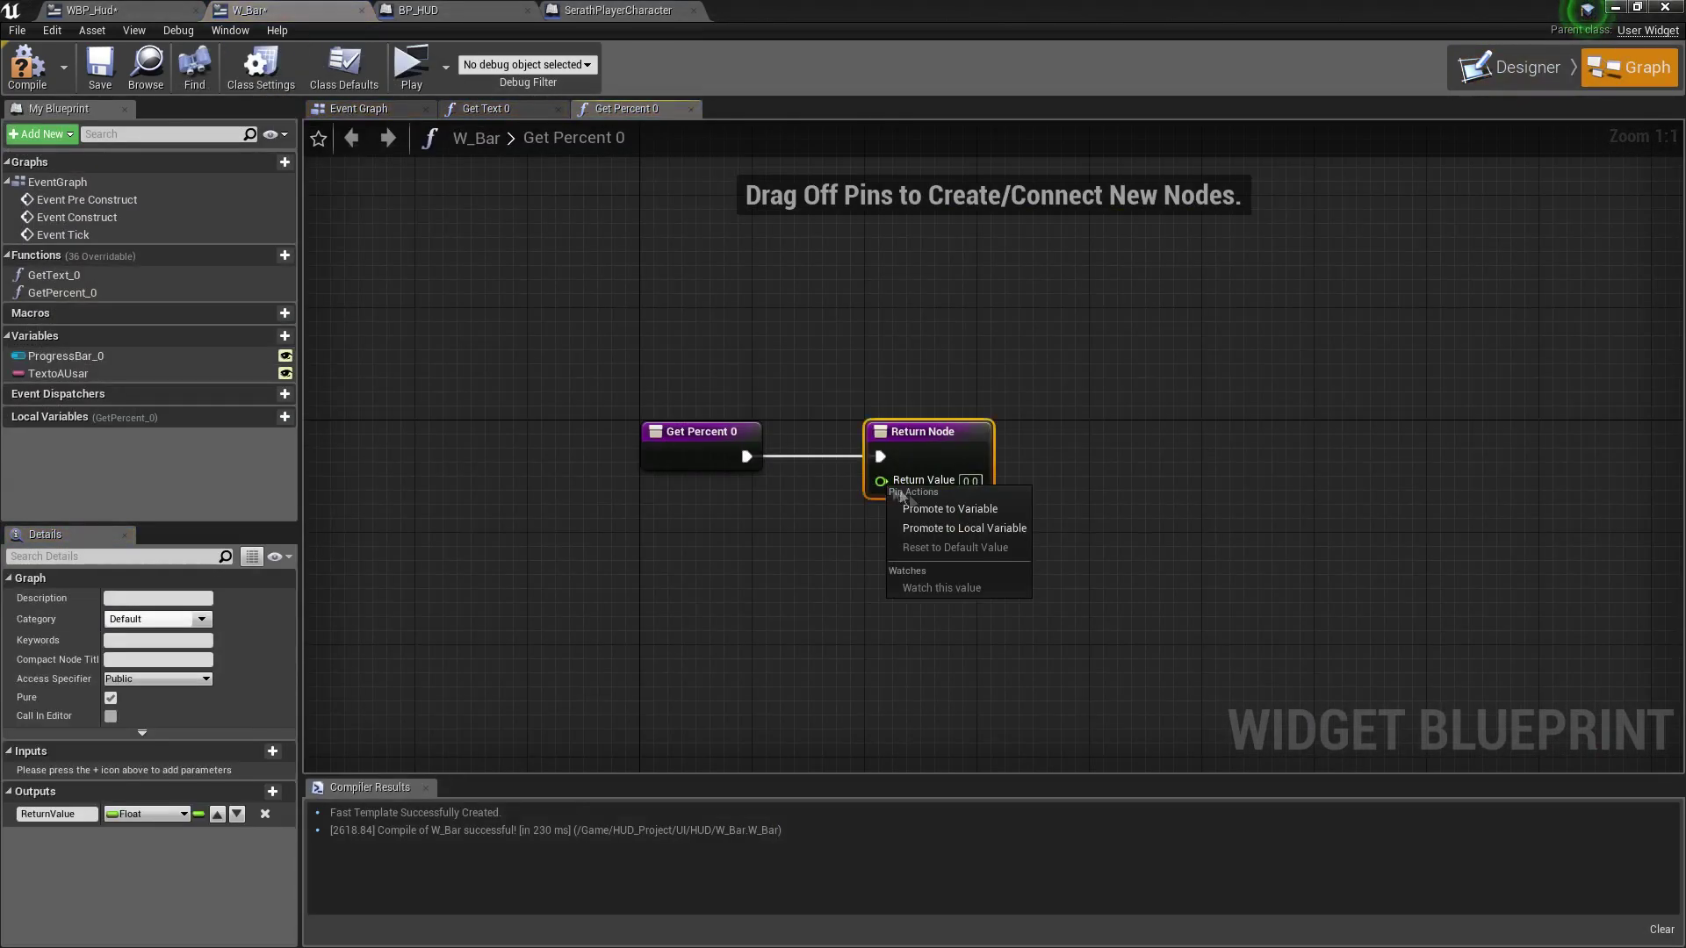
left_click(964, 517)
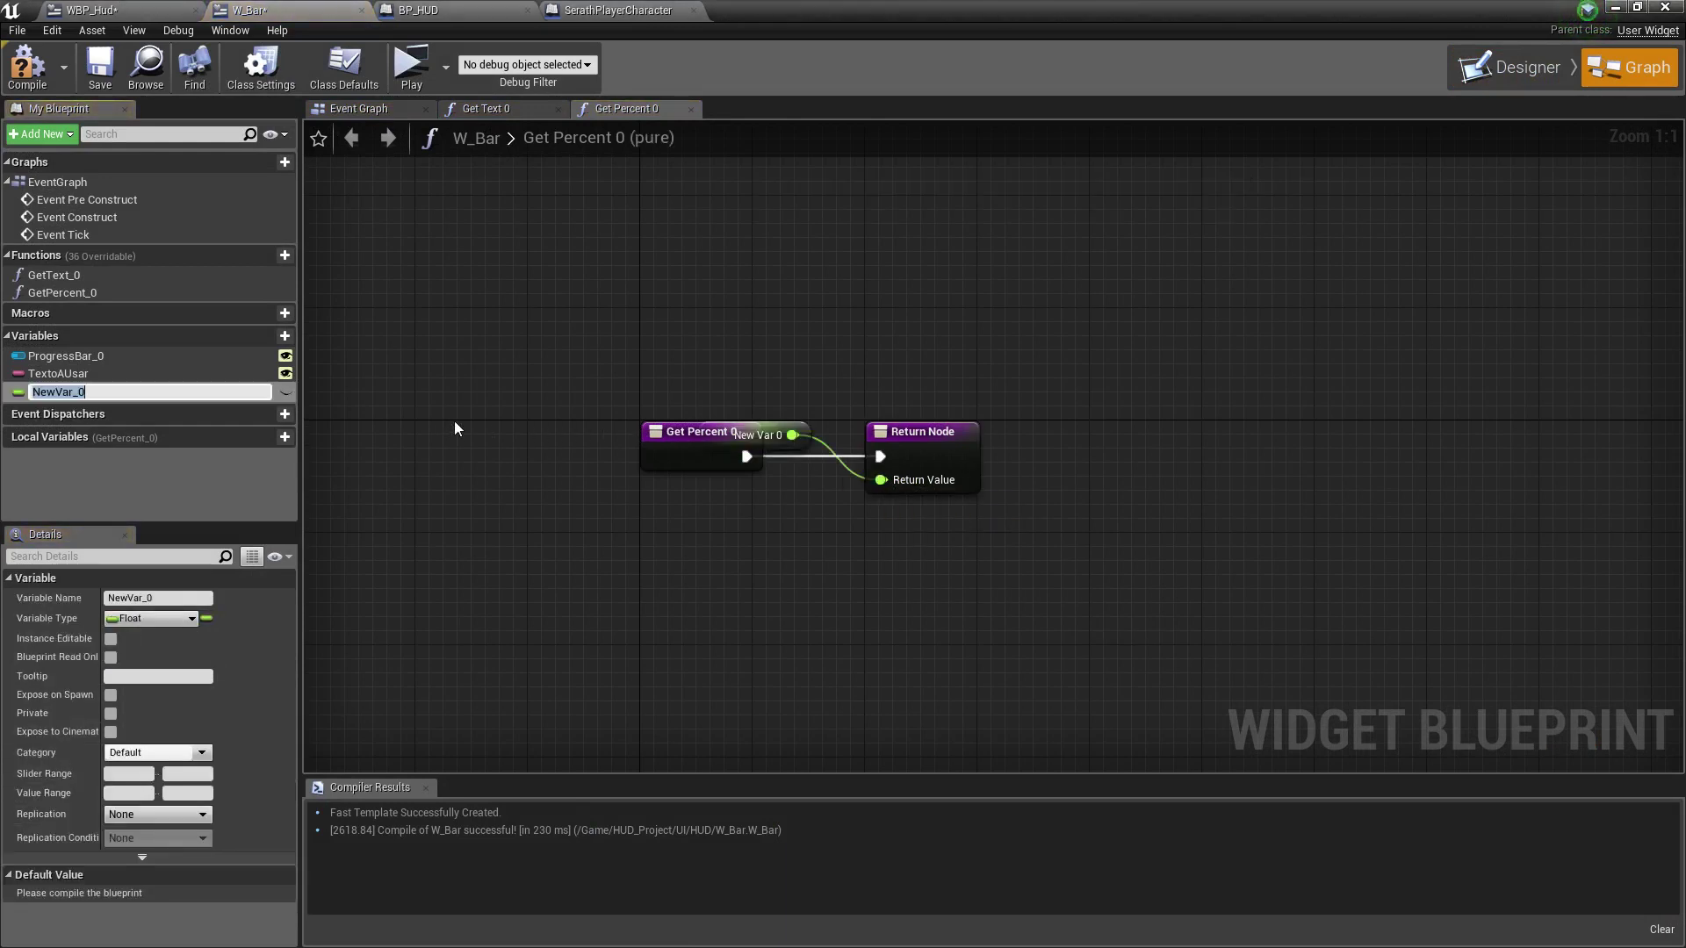
type("por")
key("BackSpace")
key("Return")
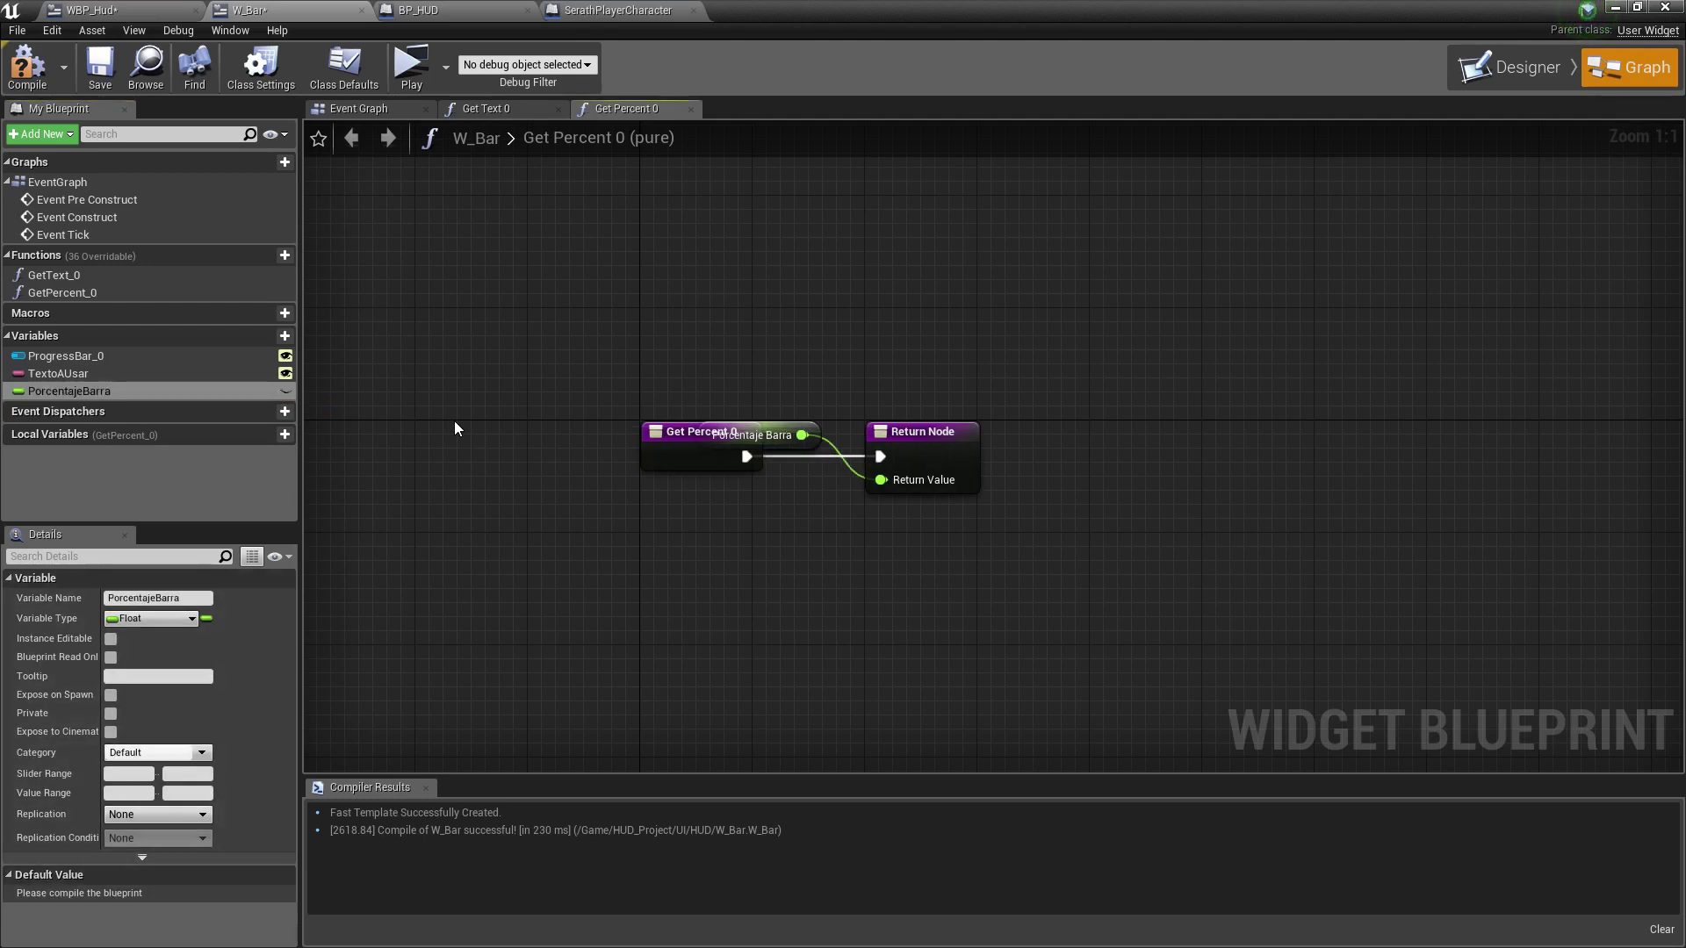
left_click(100, 66)
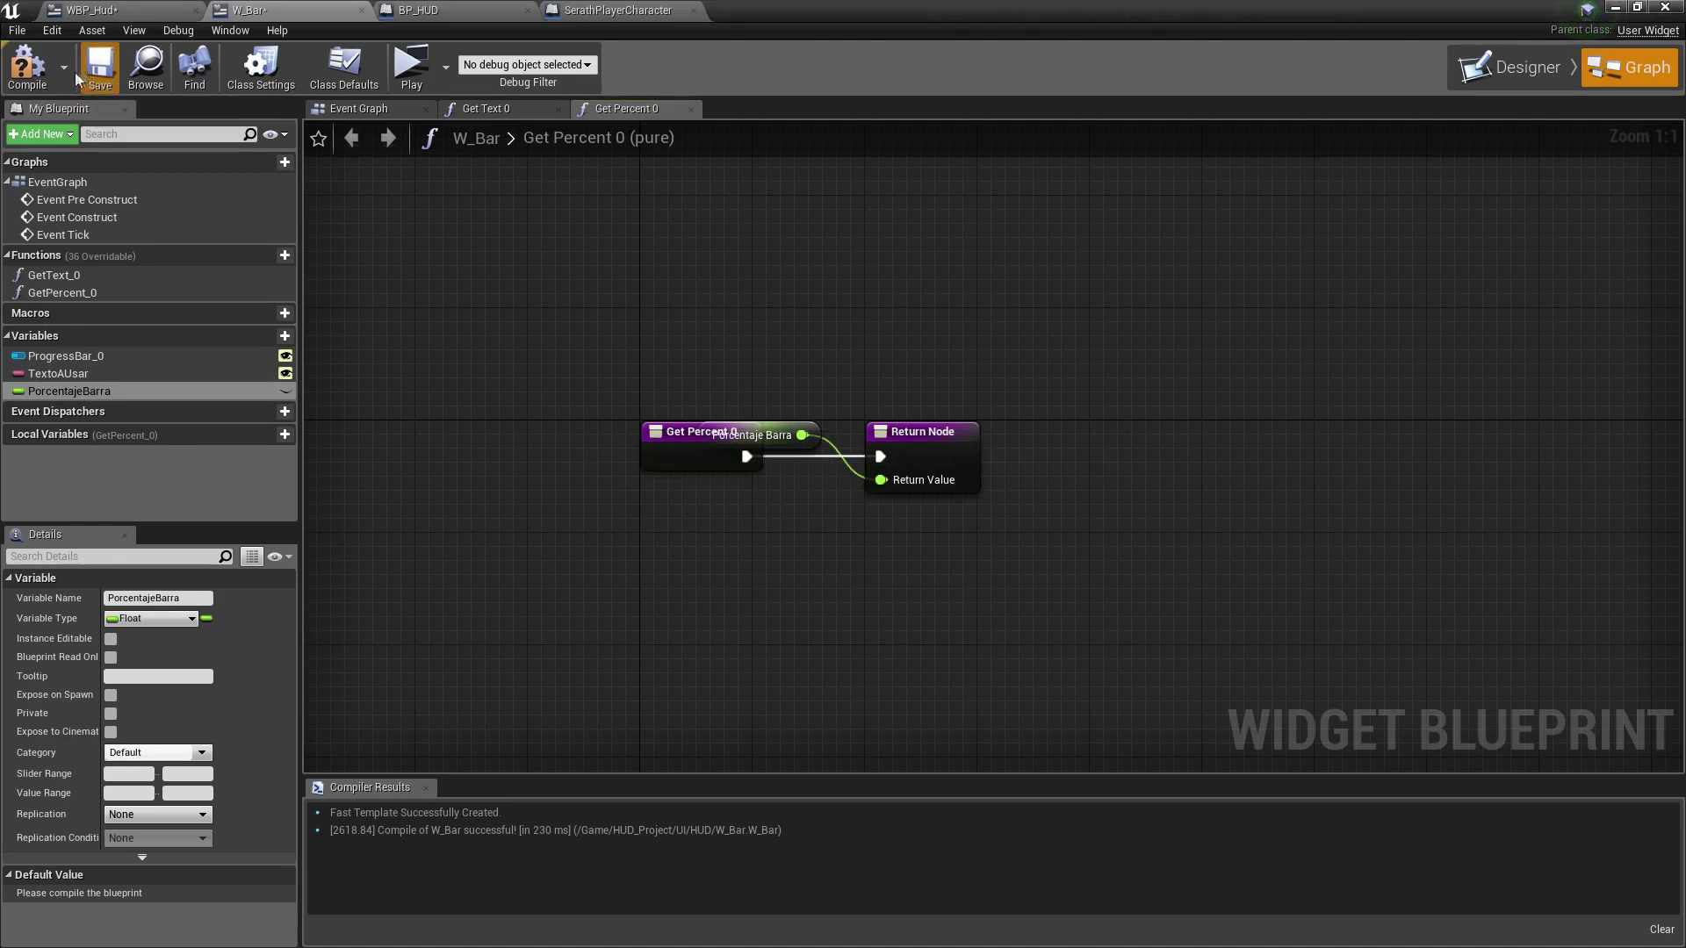
left_click_drag(817, 434, 817, 490)
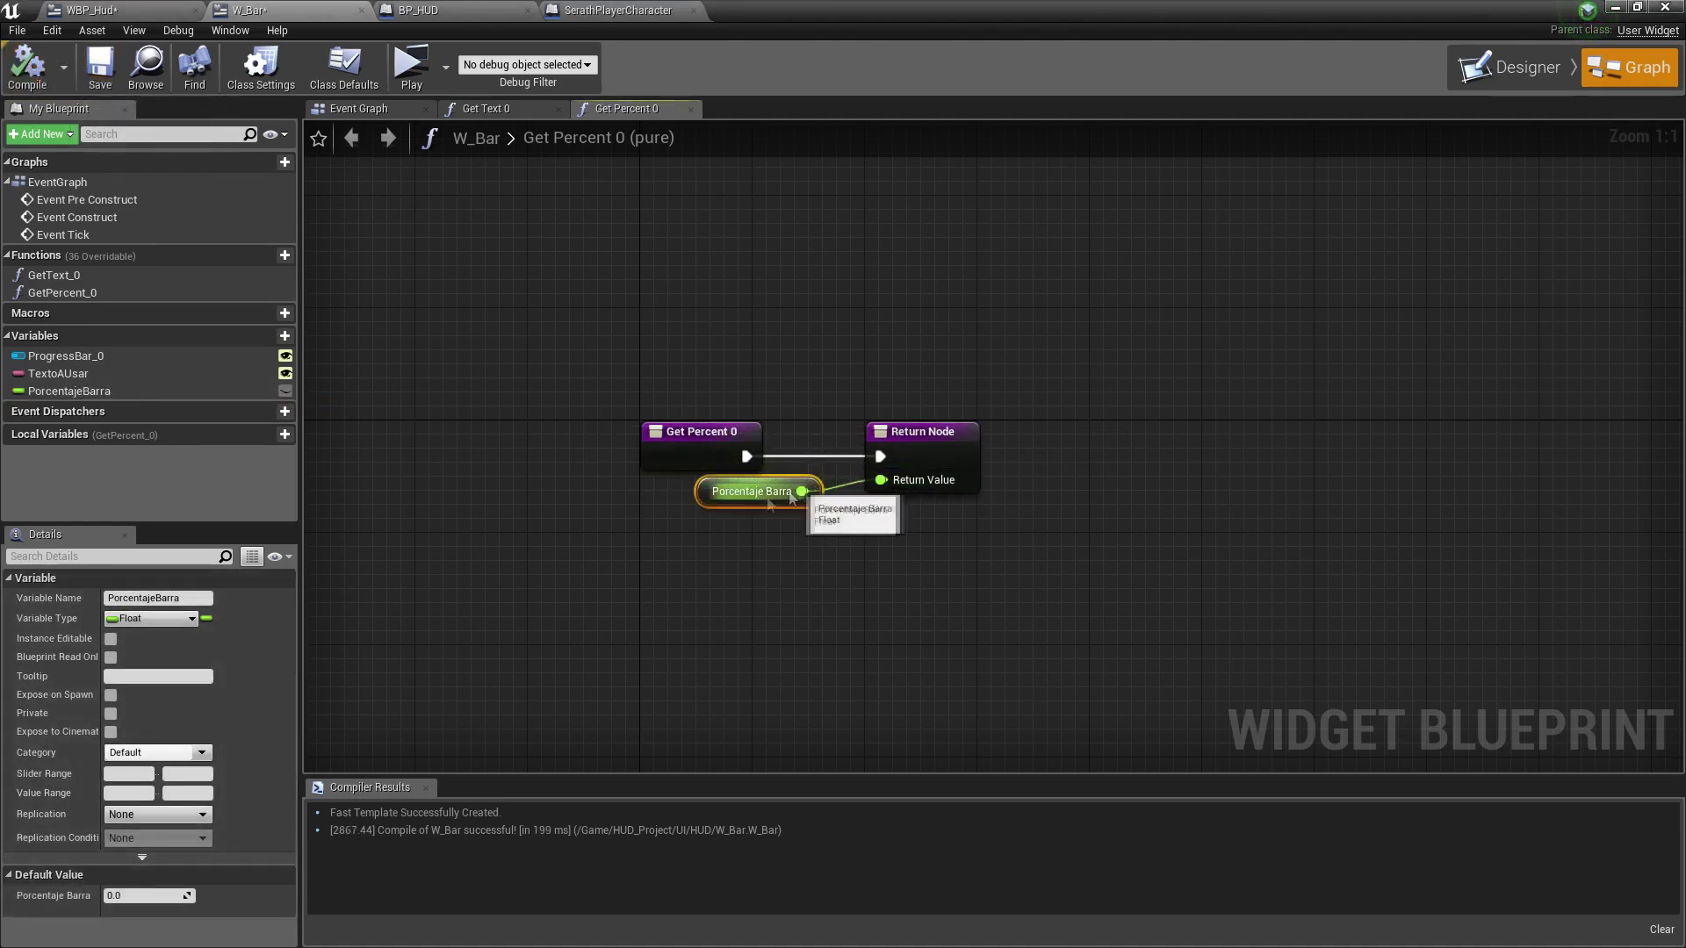
left_click(88, 87)
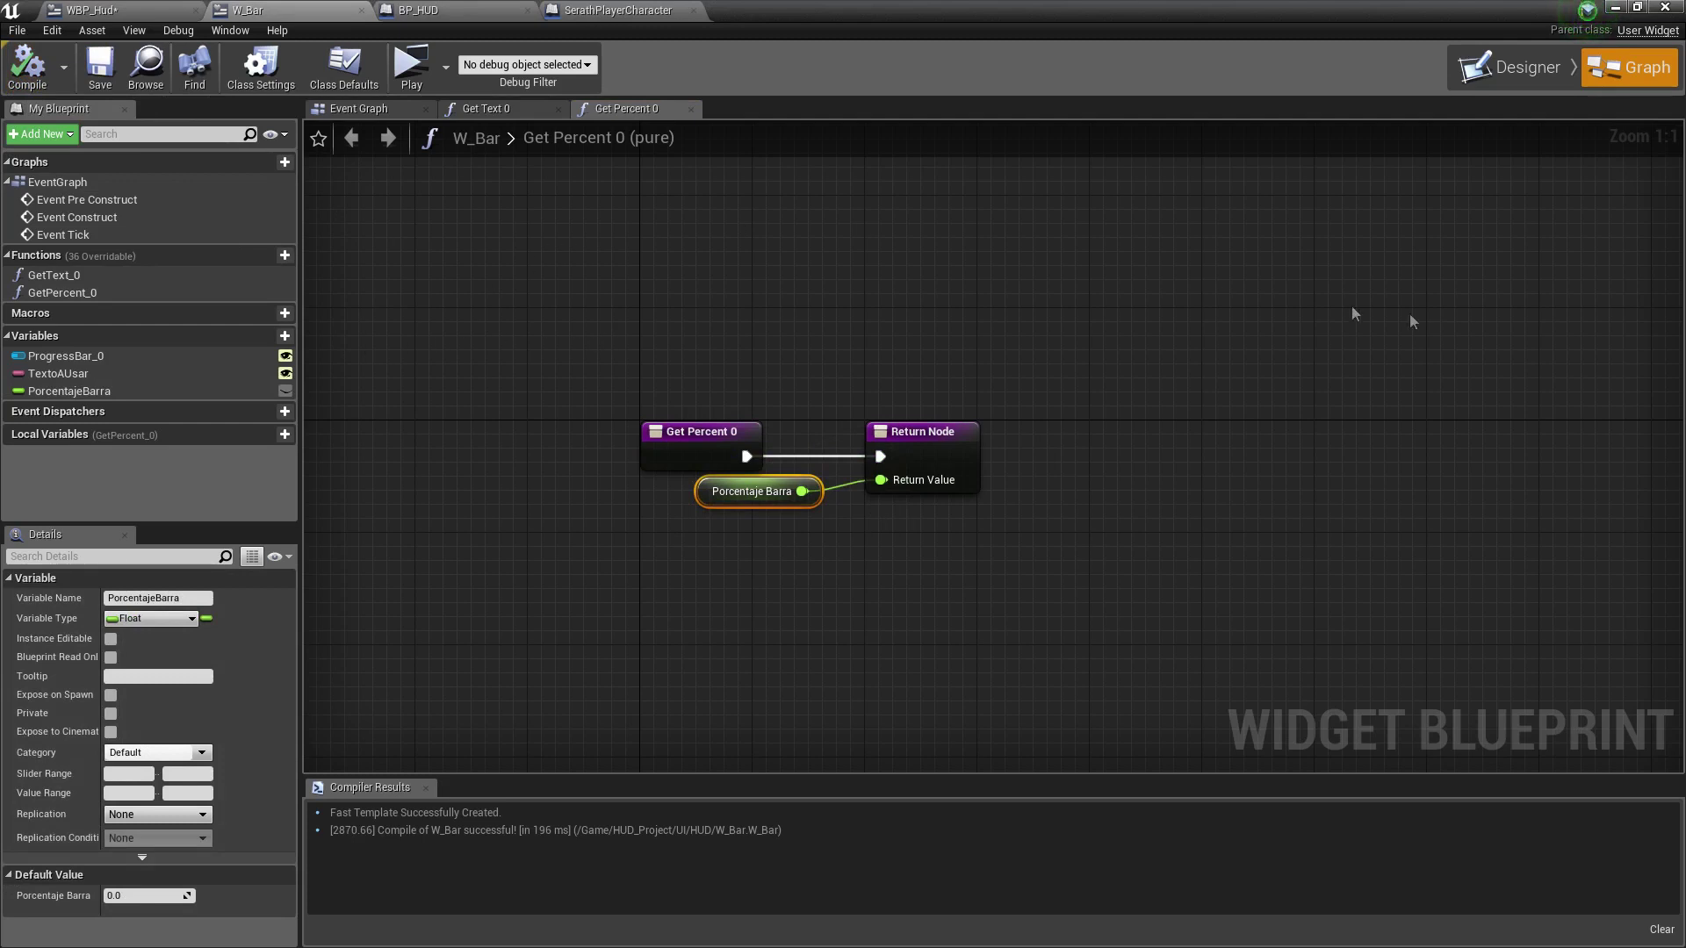
Cycle through the BP_HUD and character blueprint tabs back to the WBP_Hud event graph.
left_click(453, 9)
left_click(614, 10)
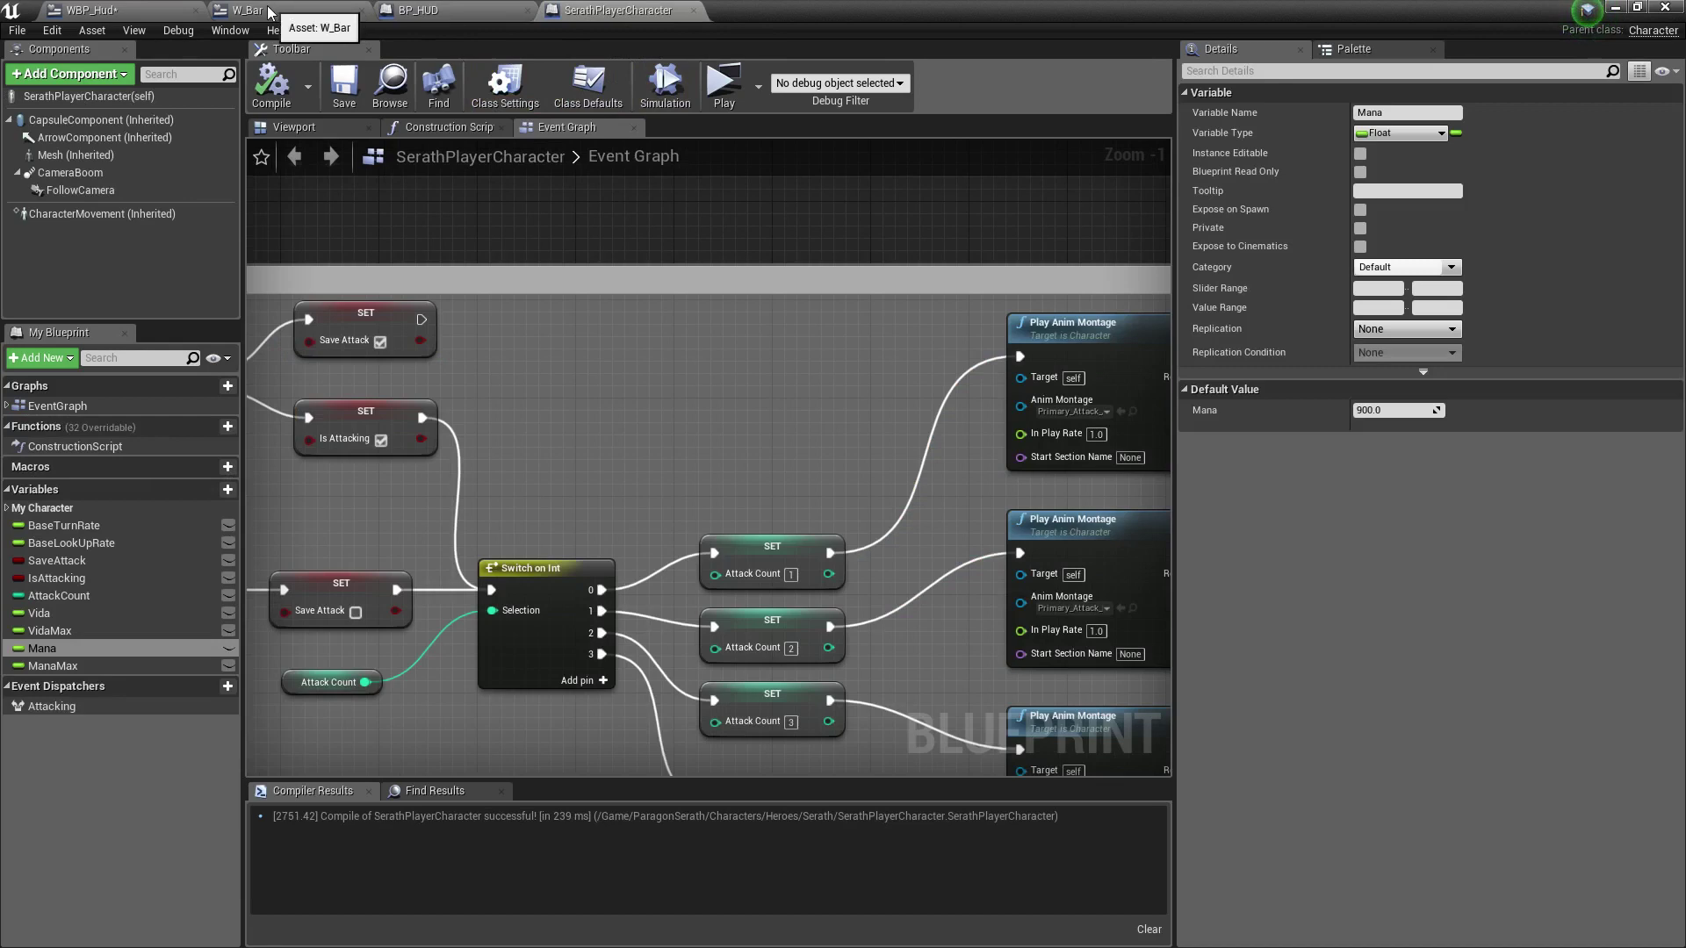
left_click(281, 10)
left_click(139, 13)
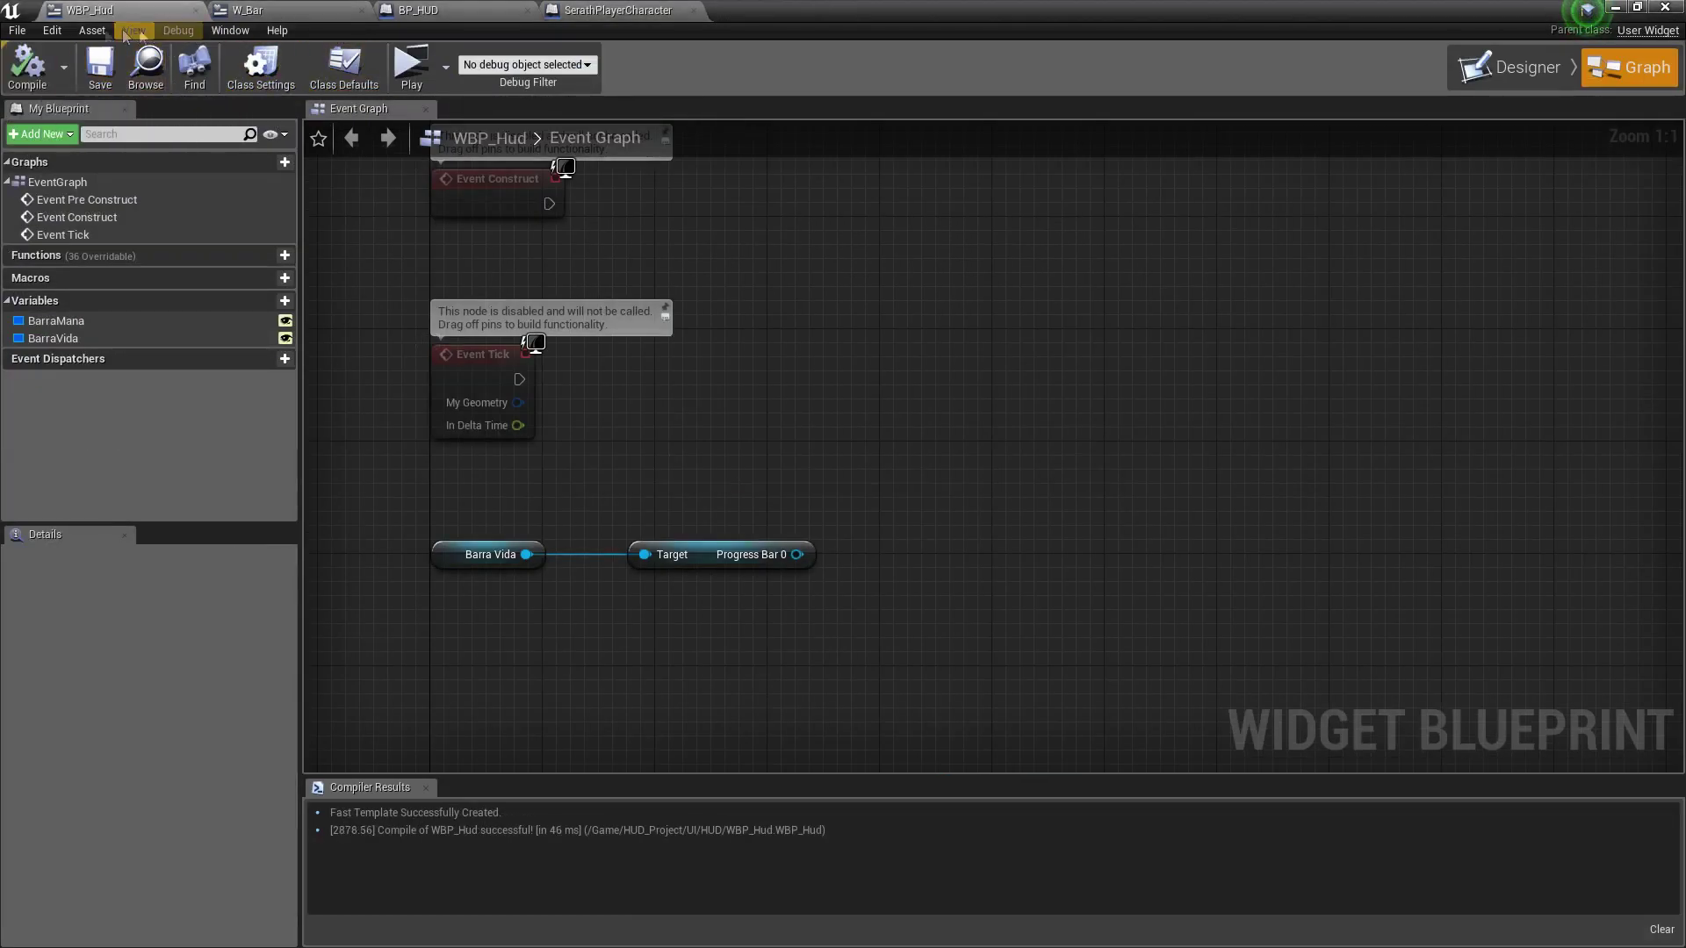
Replace the Progress Bar 0 getter with a Porcentaje Barra getter wired from Barra Vida.
right_click_drag(698, 636, 734, 633)
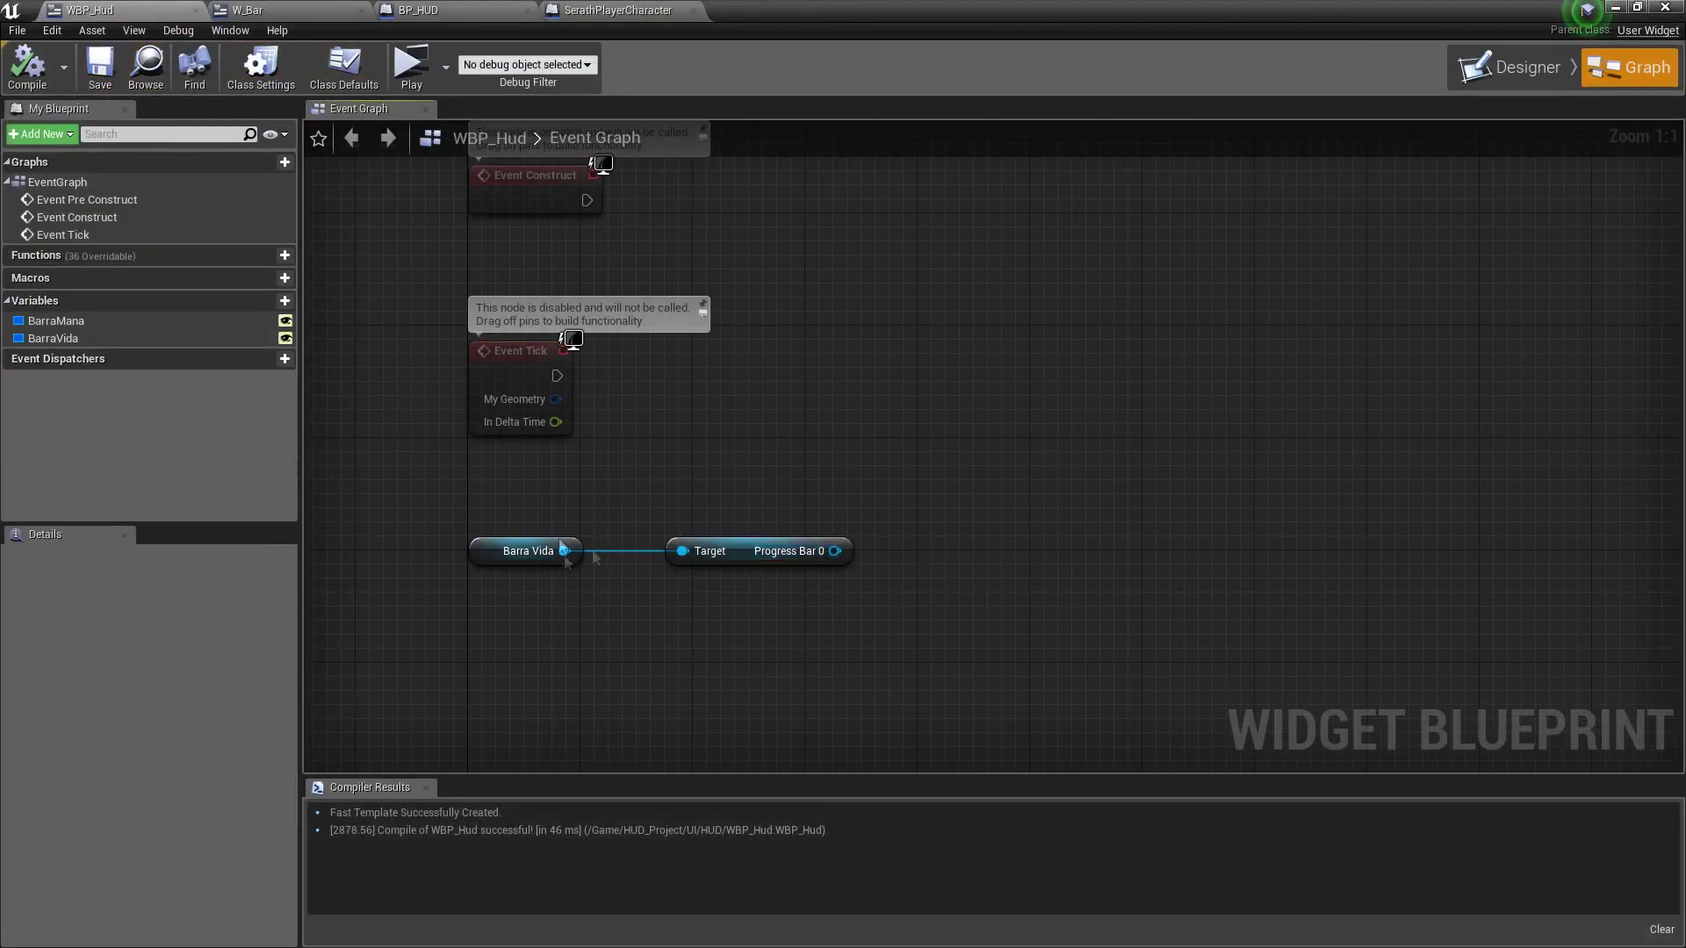
left_click(726, 550)
key("Delete")
left_click_drag(565, 551, 637, 529)
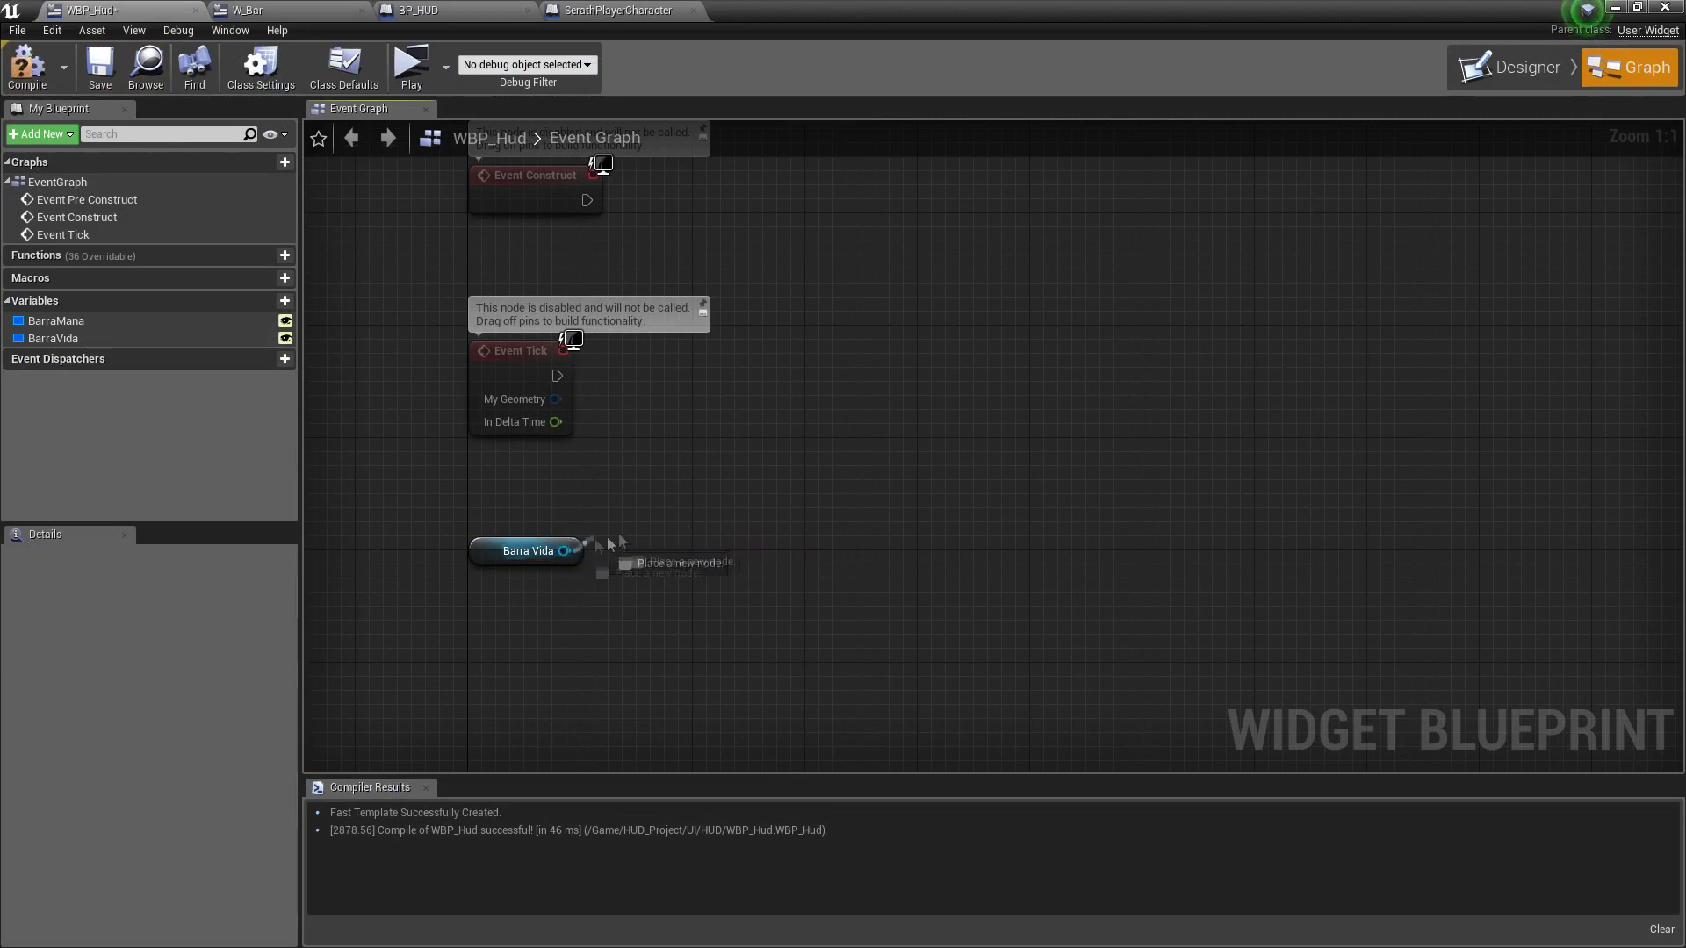
type("get")
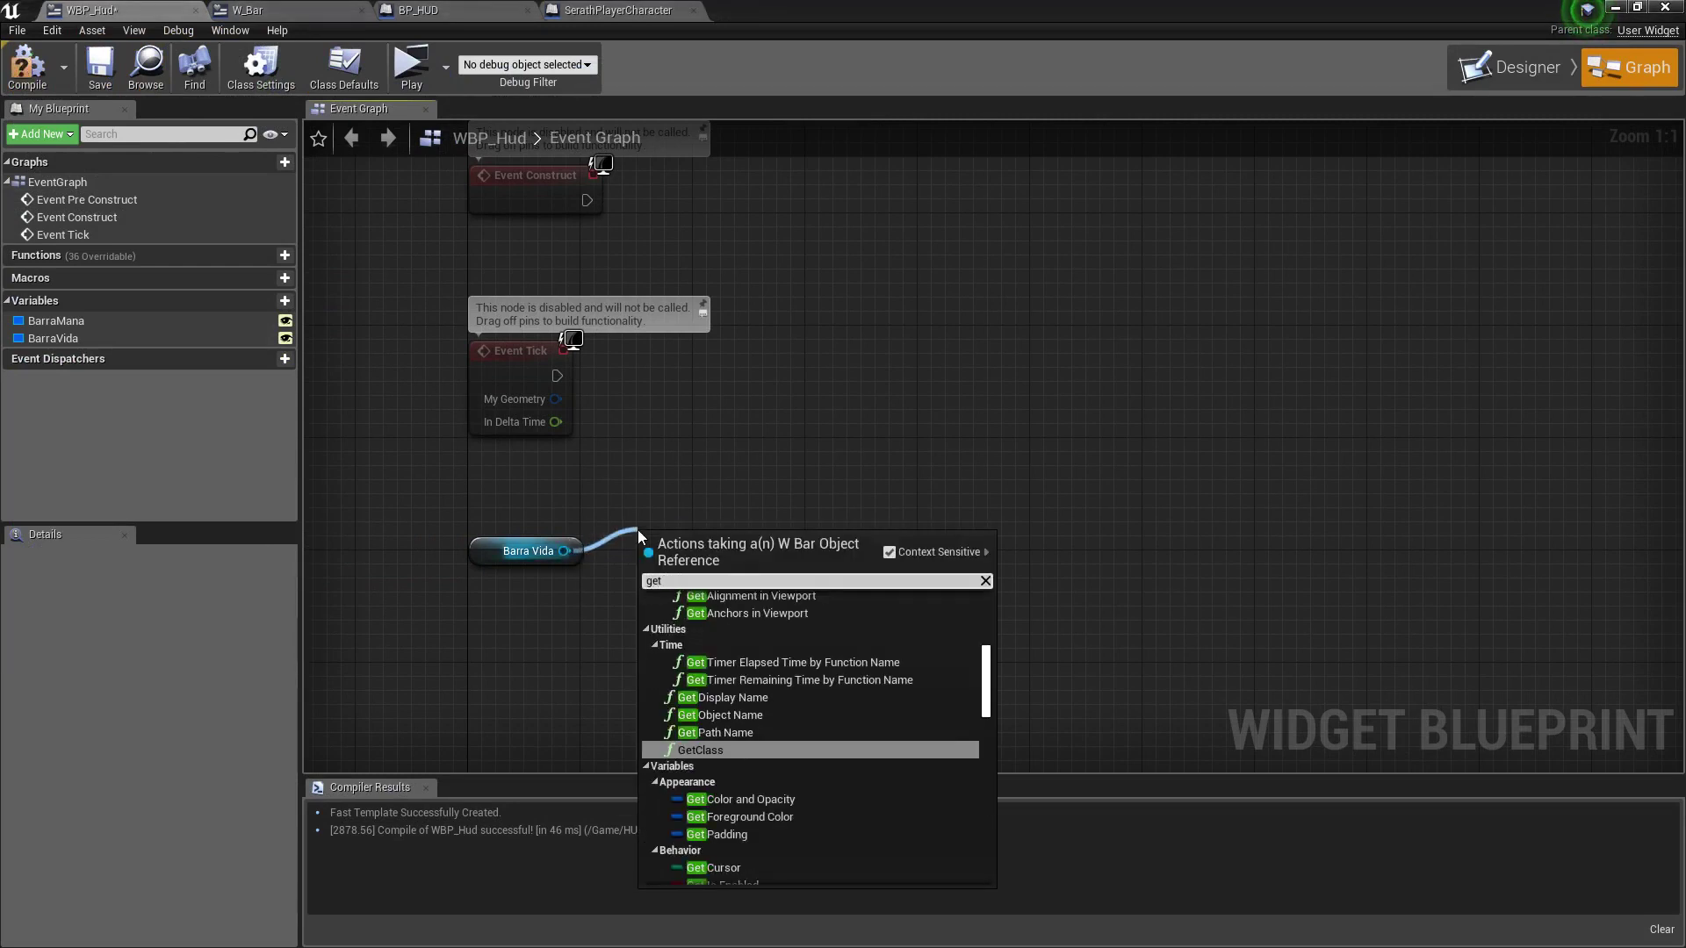
type(" porcentaje")
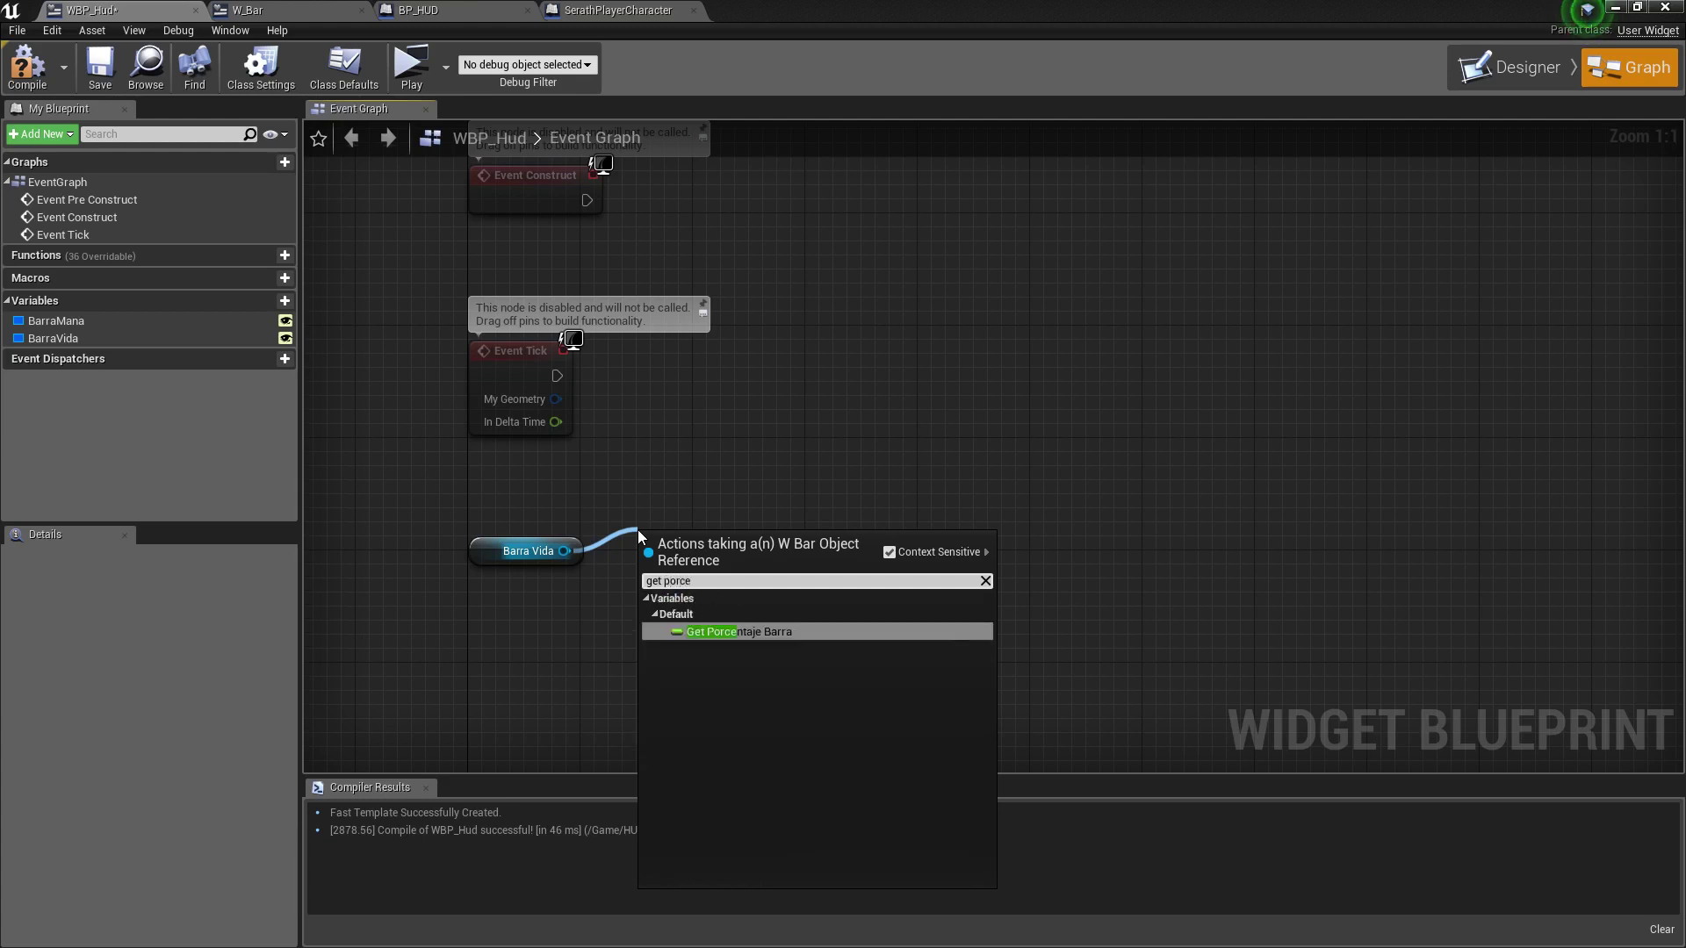
key("Return")
Browse pin actions from Porcentaje Barra and Barra Vida, then drag from Event Construct's execution output.
left_click_drag(817, 550, 856, 525)
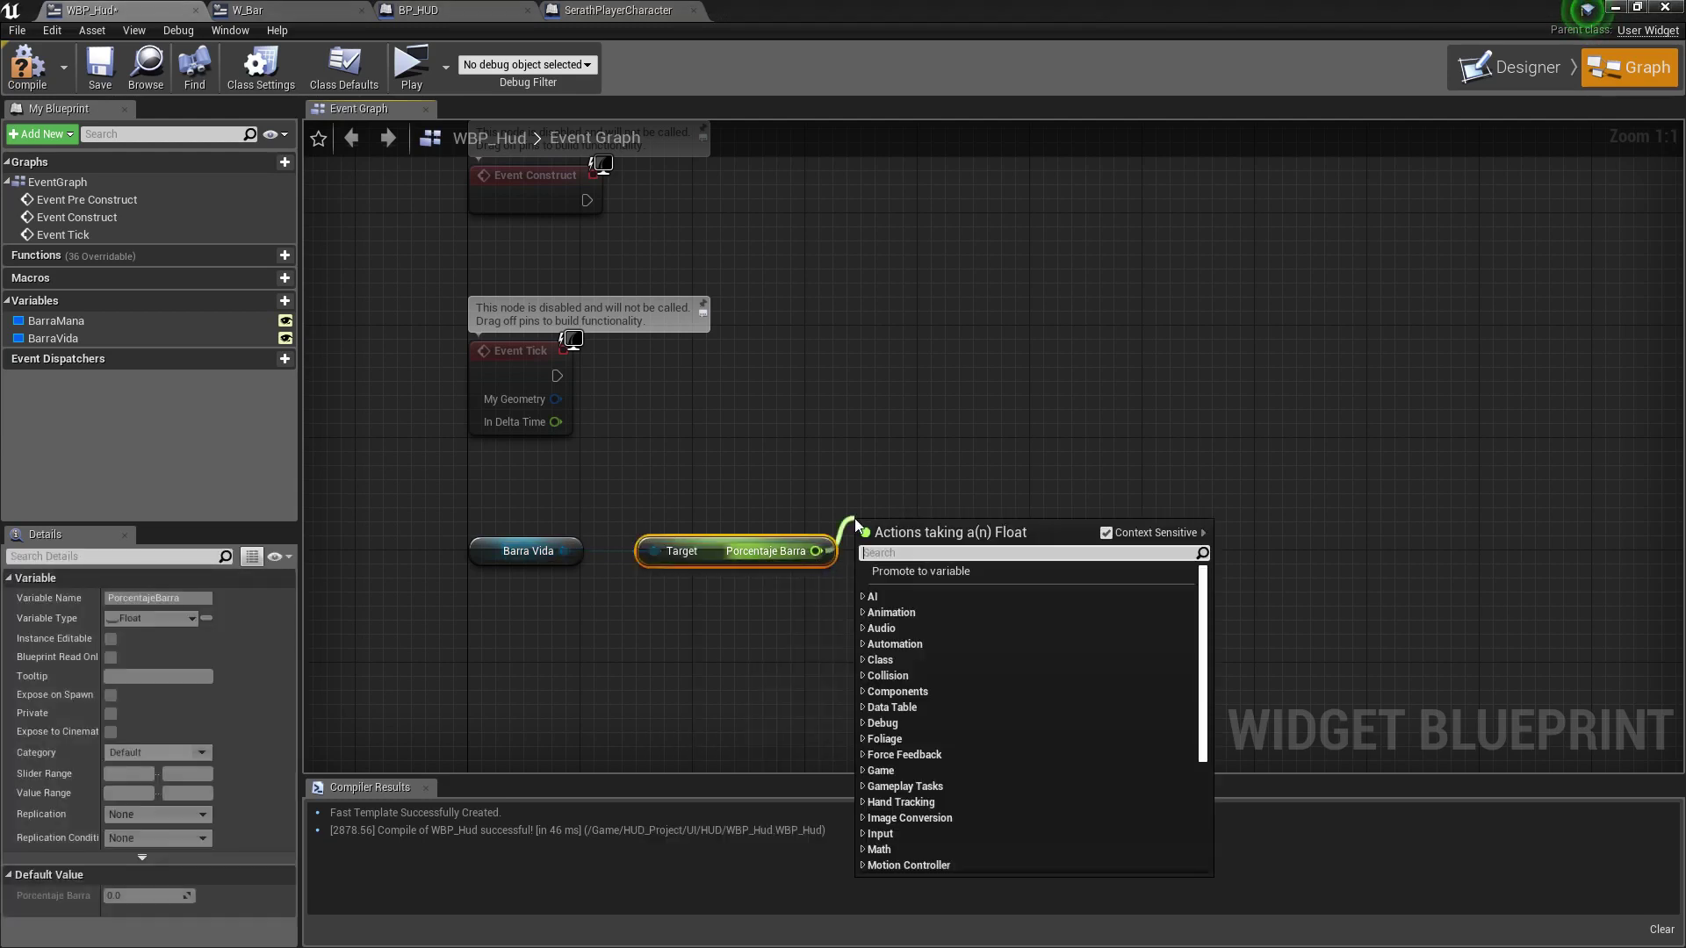
type("bind")
key("BackSpace")
key("BackSpace")
key("BackSpace")
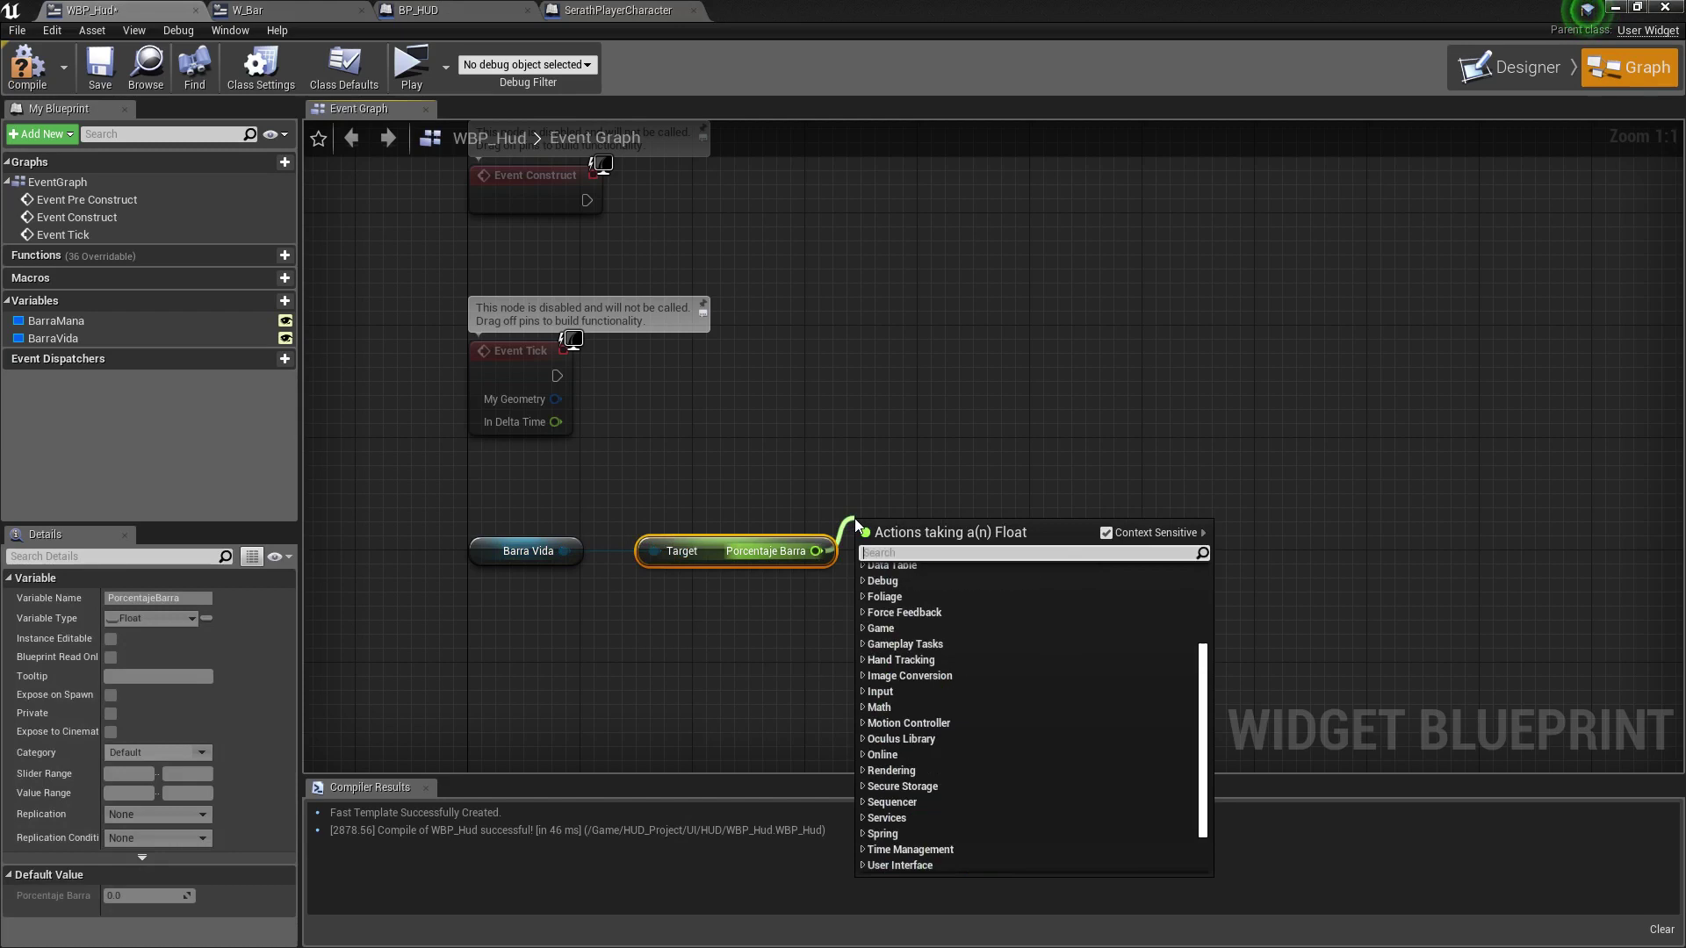
left_click(612, 545)
left_click_drag(564, 550, 634, 510)
type("ass")
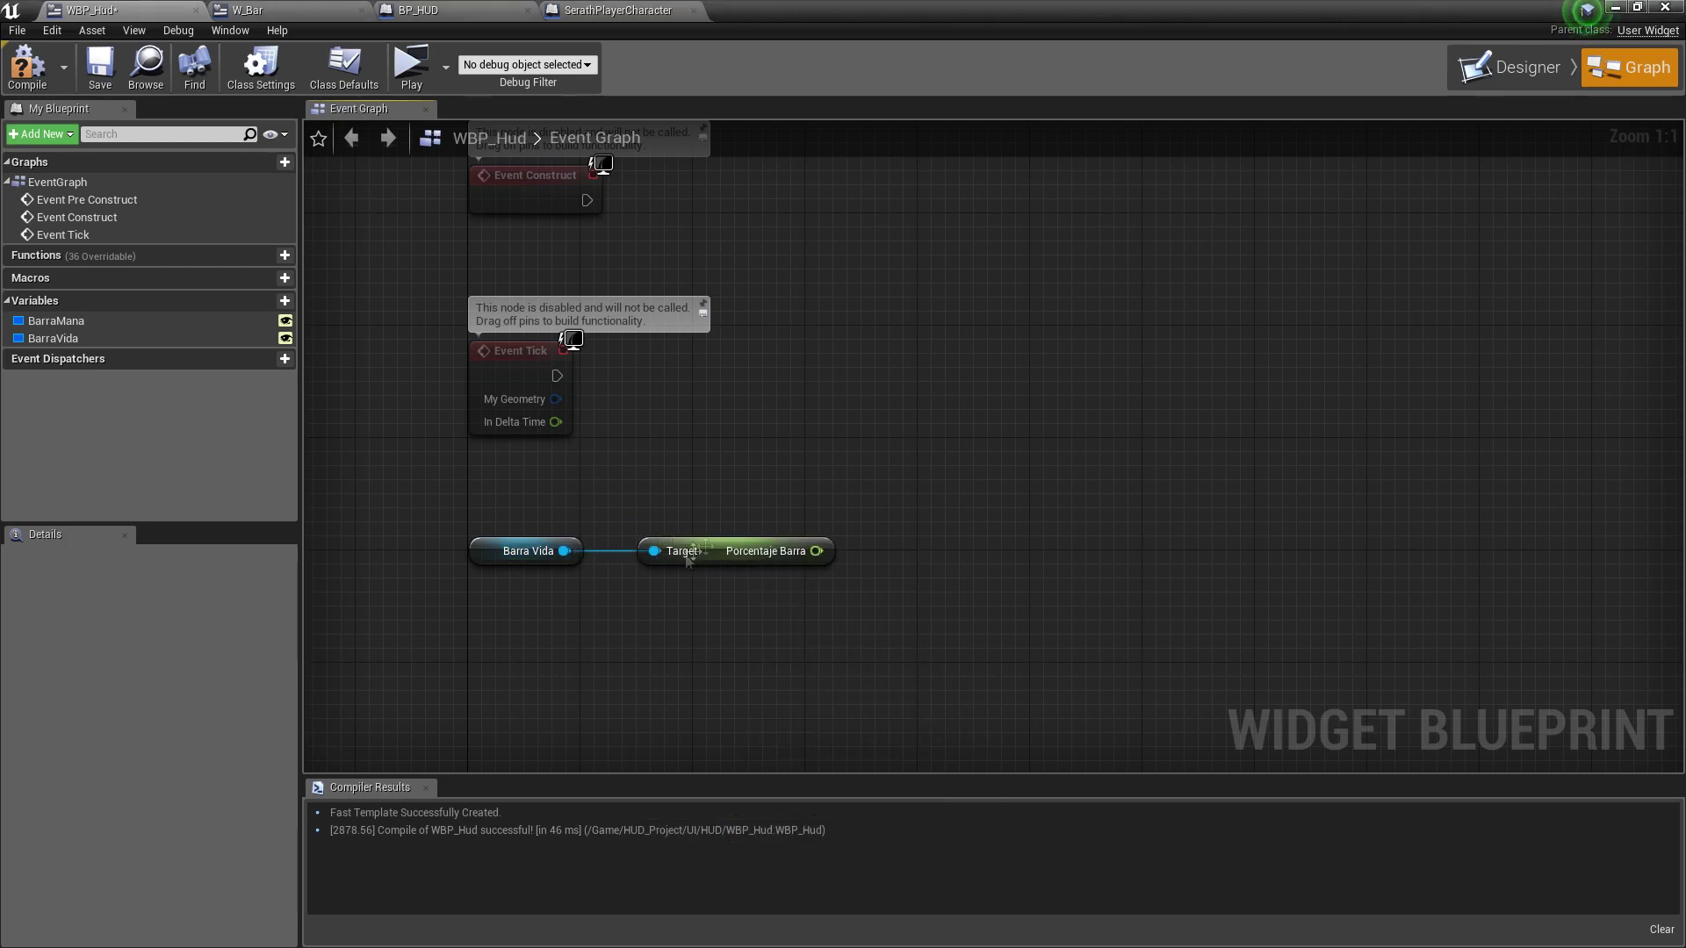
scroll(753, 460, "down", 4)
scroll(690, 486, "up", 3)
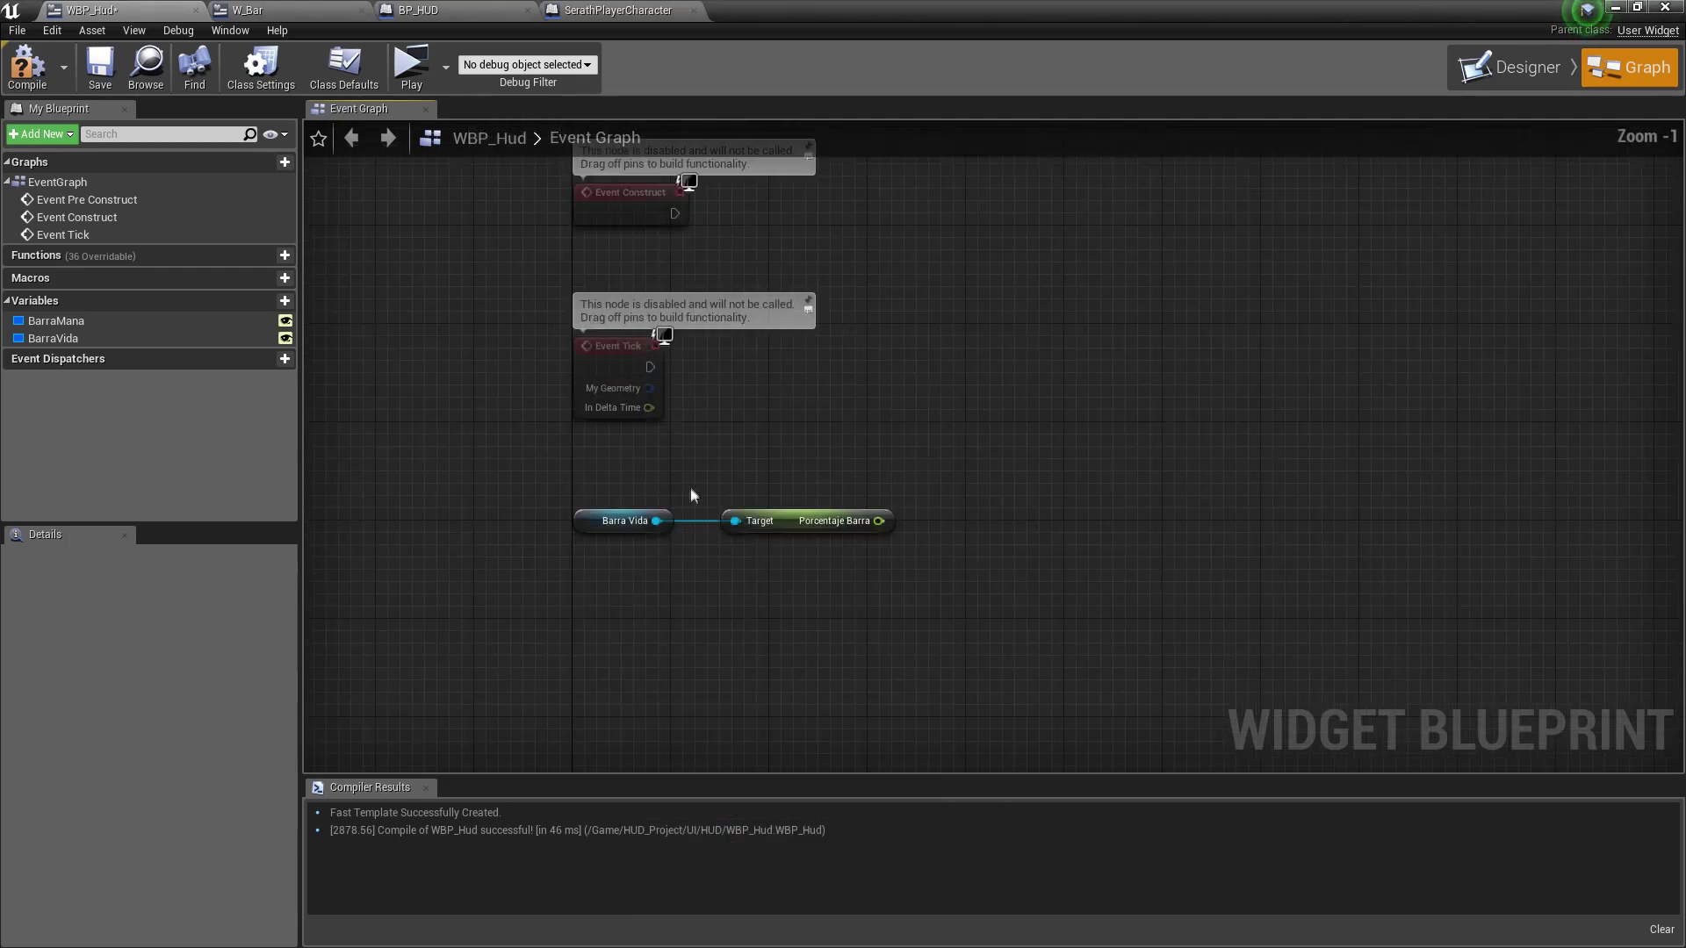
right_click_drag(690, 487, 468, 588)
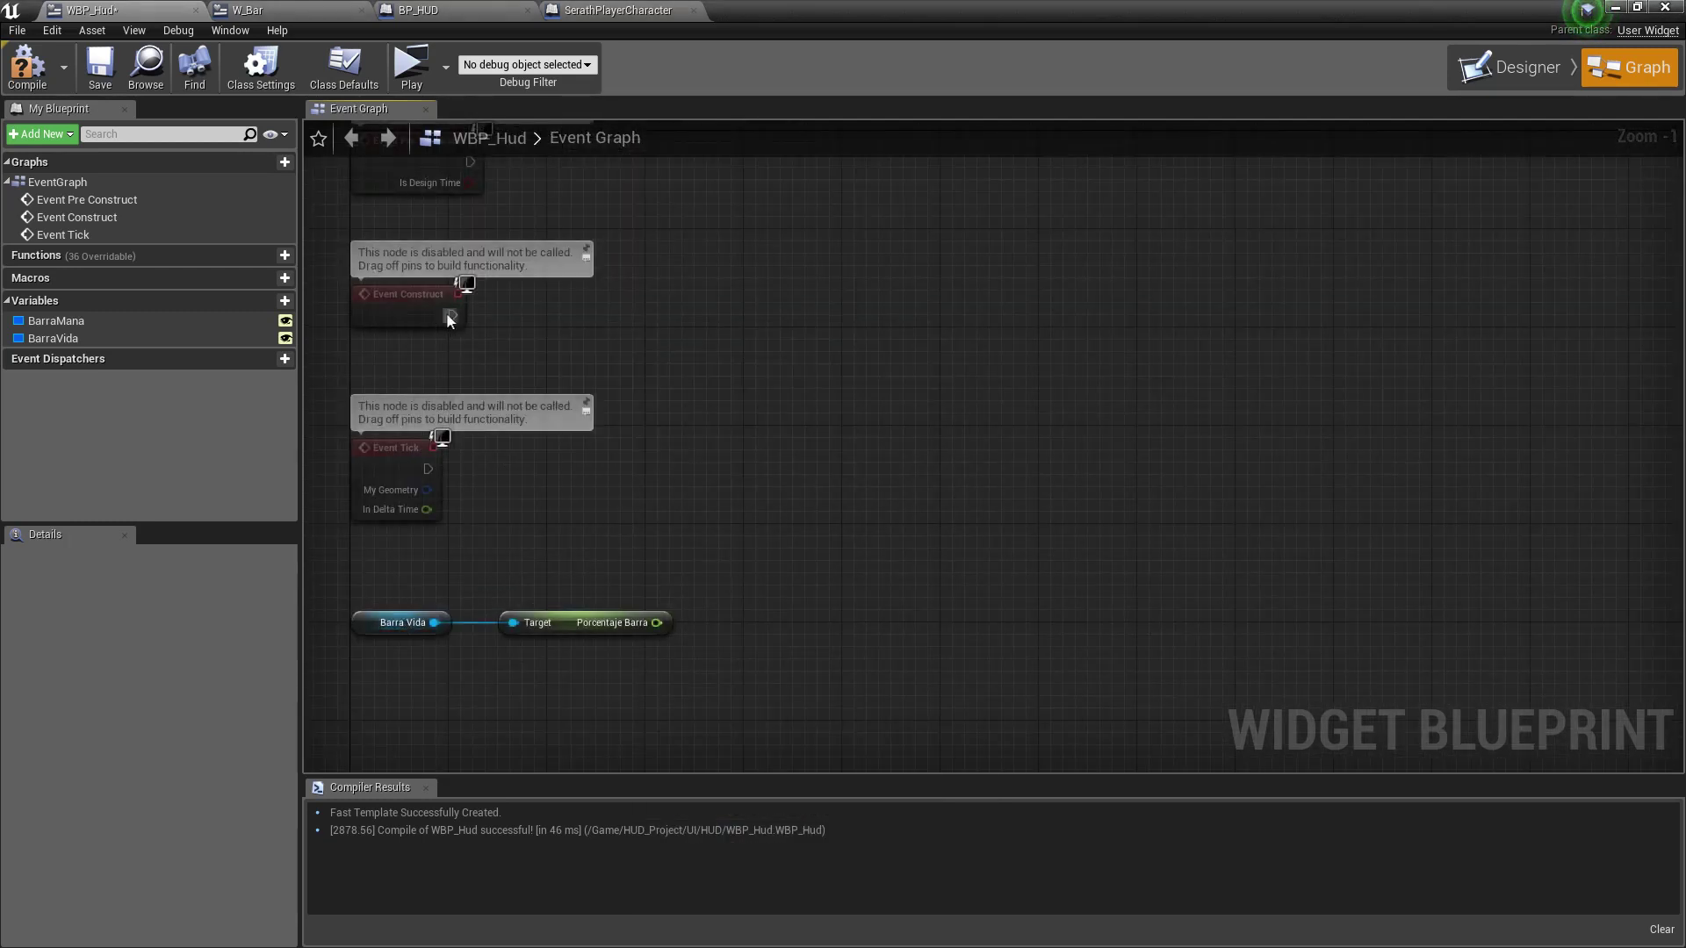
left_click_drag(451, 316, 626, 322)
Add Get Player Pawn and cast its Return Value to SerathPlayerCharacter.
left_click(550, 350)
right_click(551, 349)
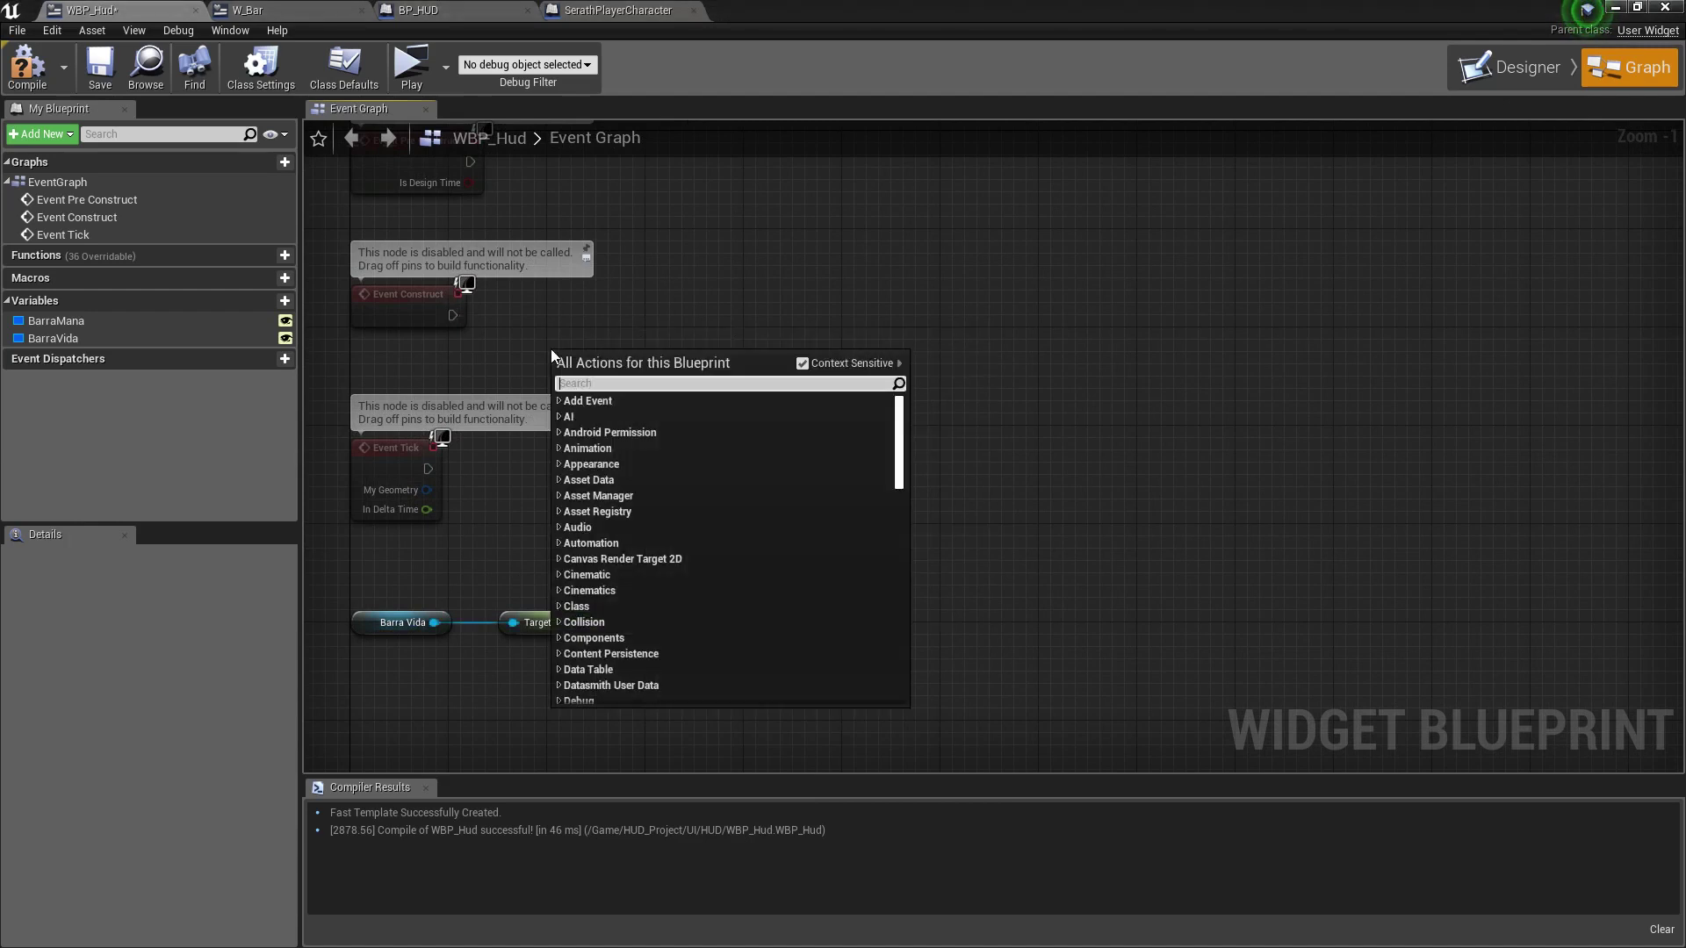
type("get ")
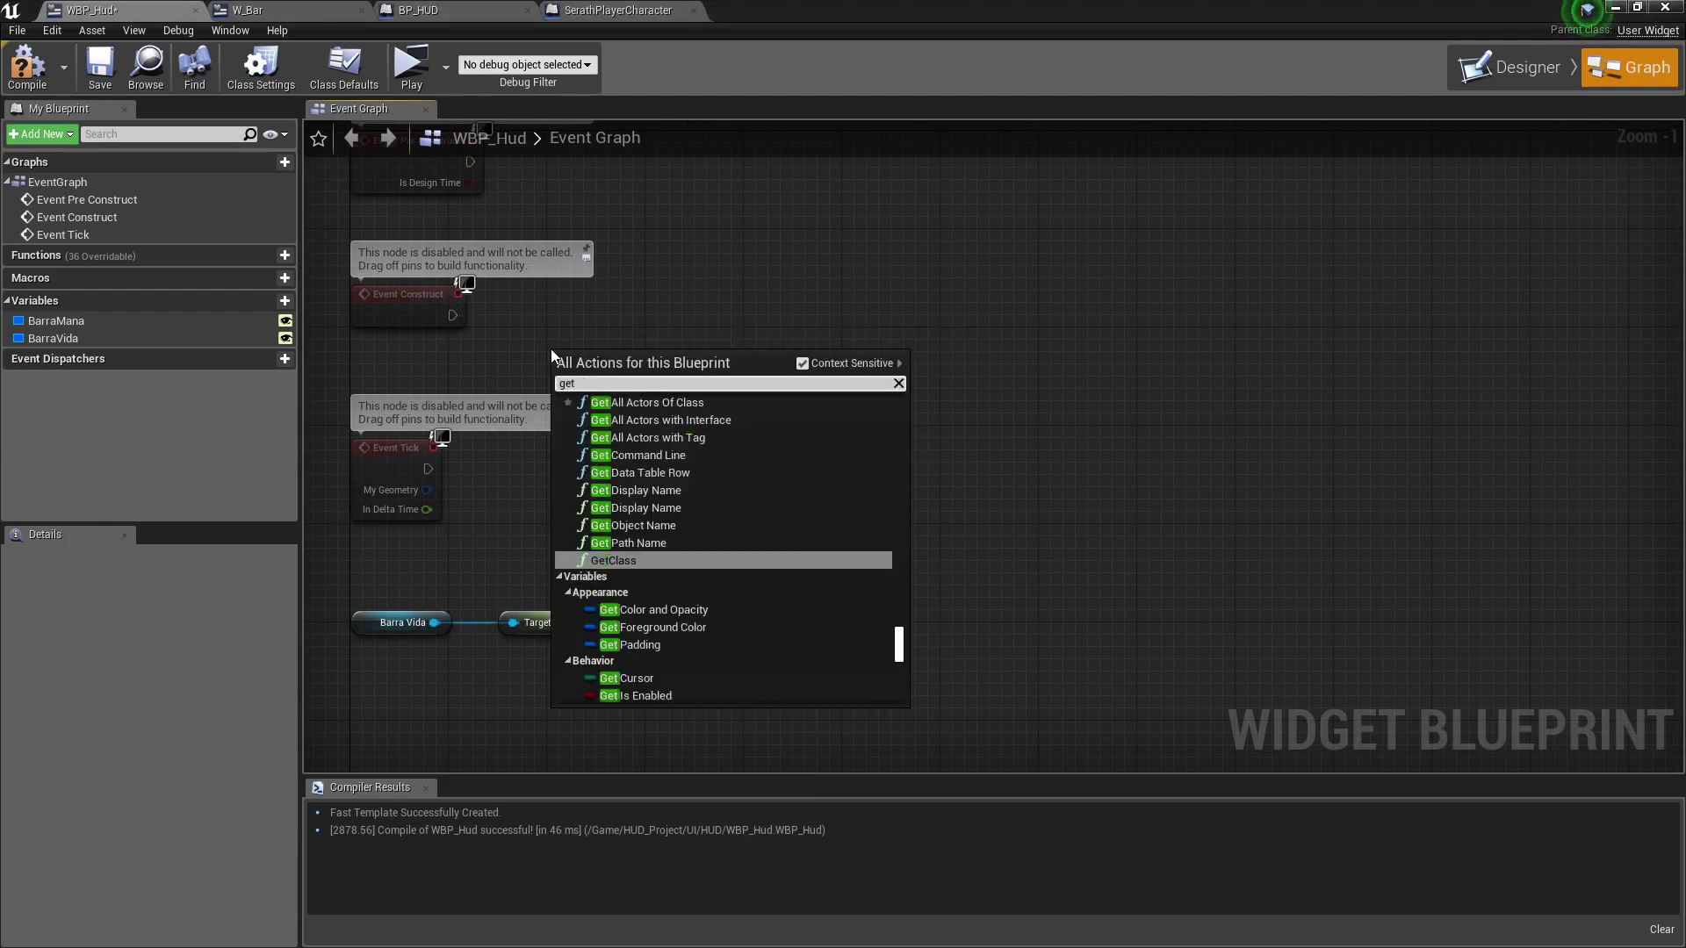
type("pa")
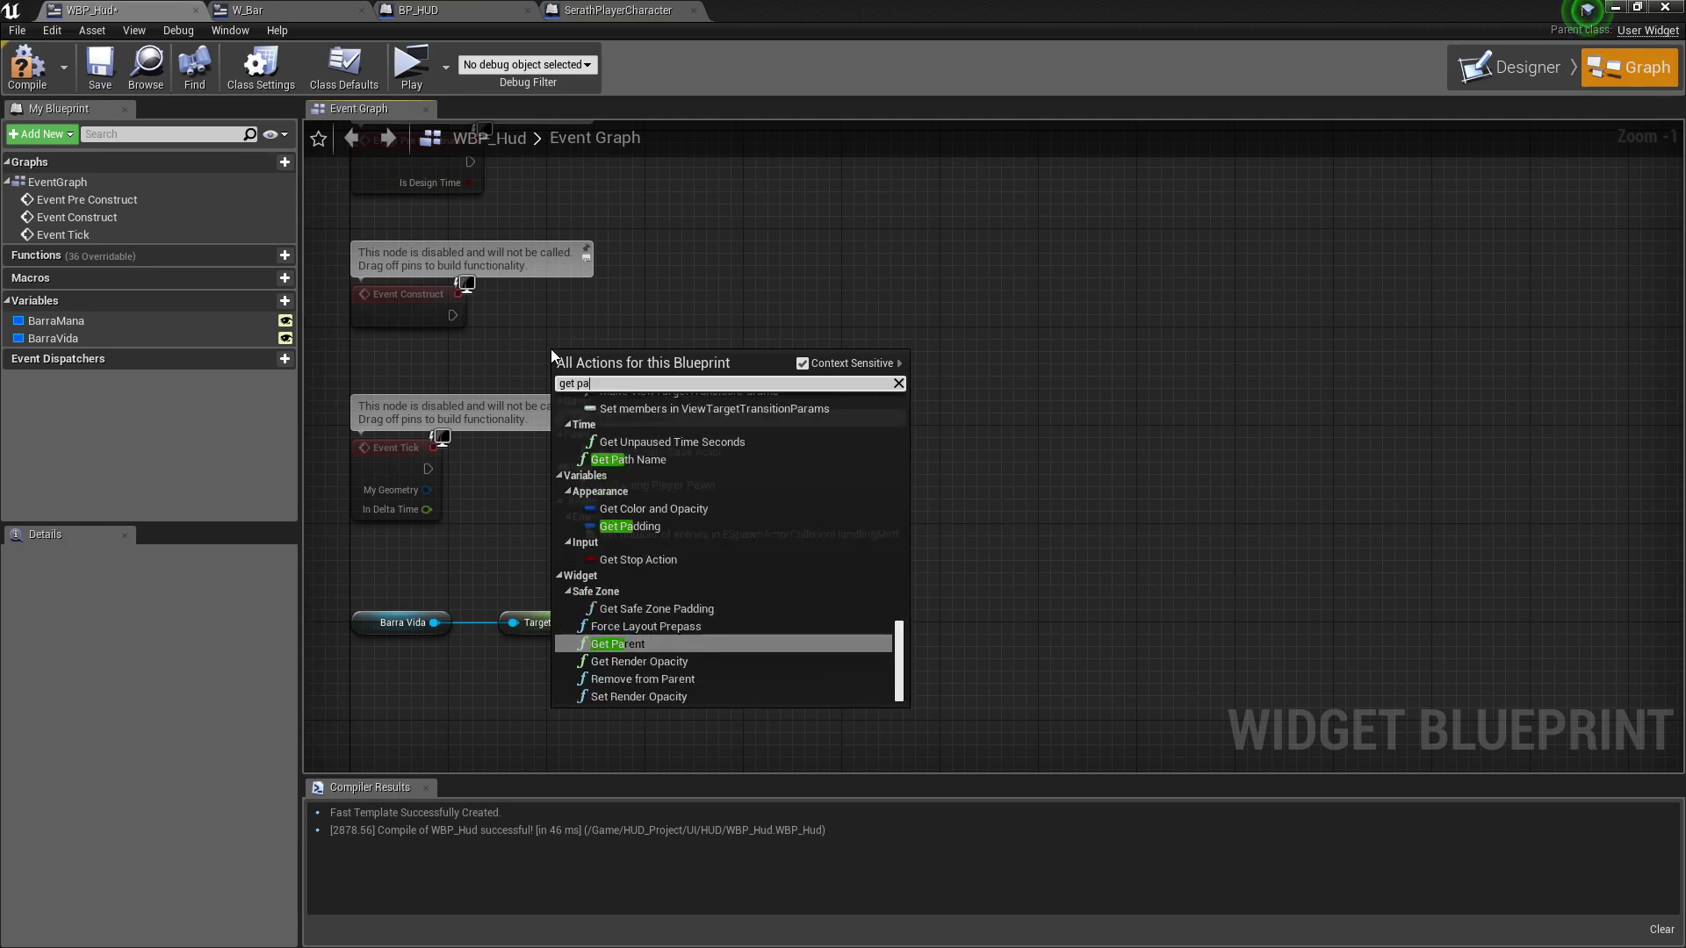
type("wn")
key("Return")
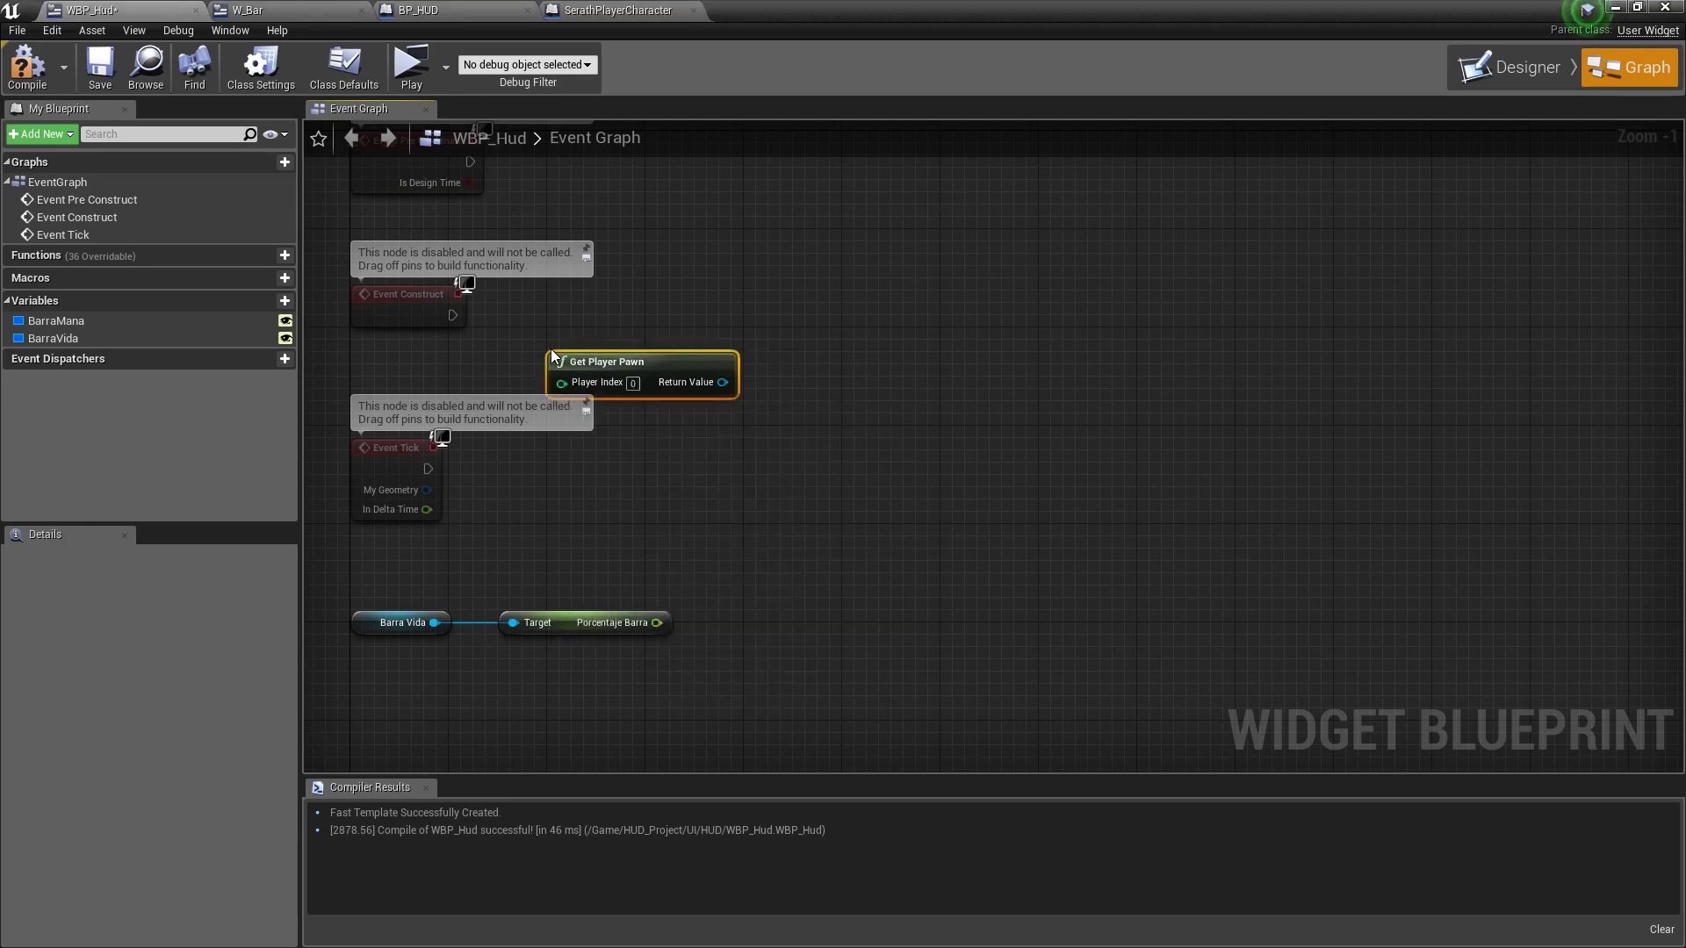
scroll(736, 449, "up", 1)
right_click_drag(735, 450, 641, 516)
left_click_drag(626, 439, 710, 397)
type("cast t")
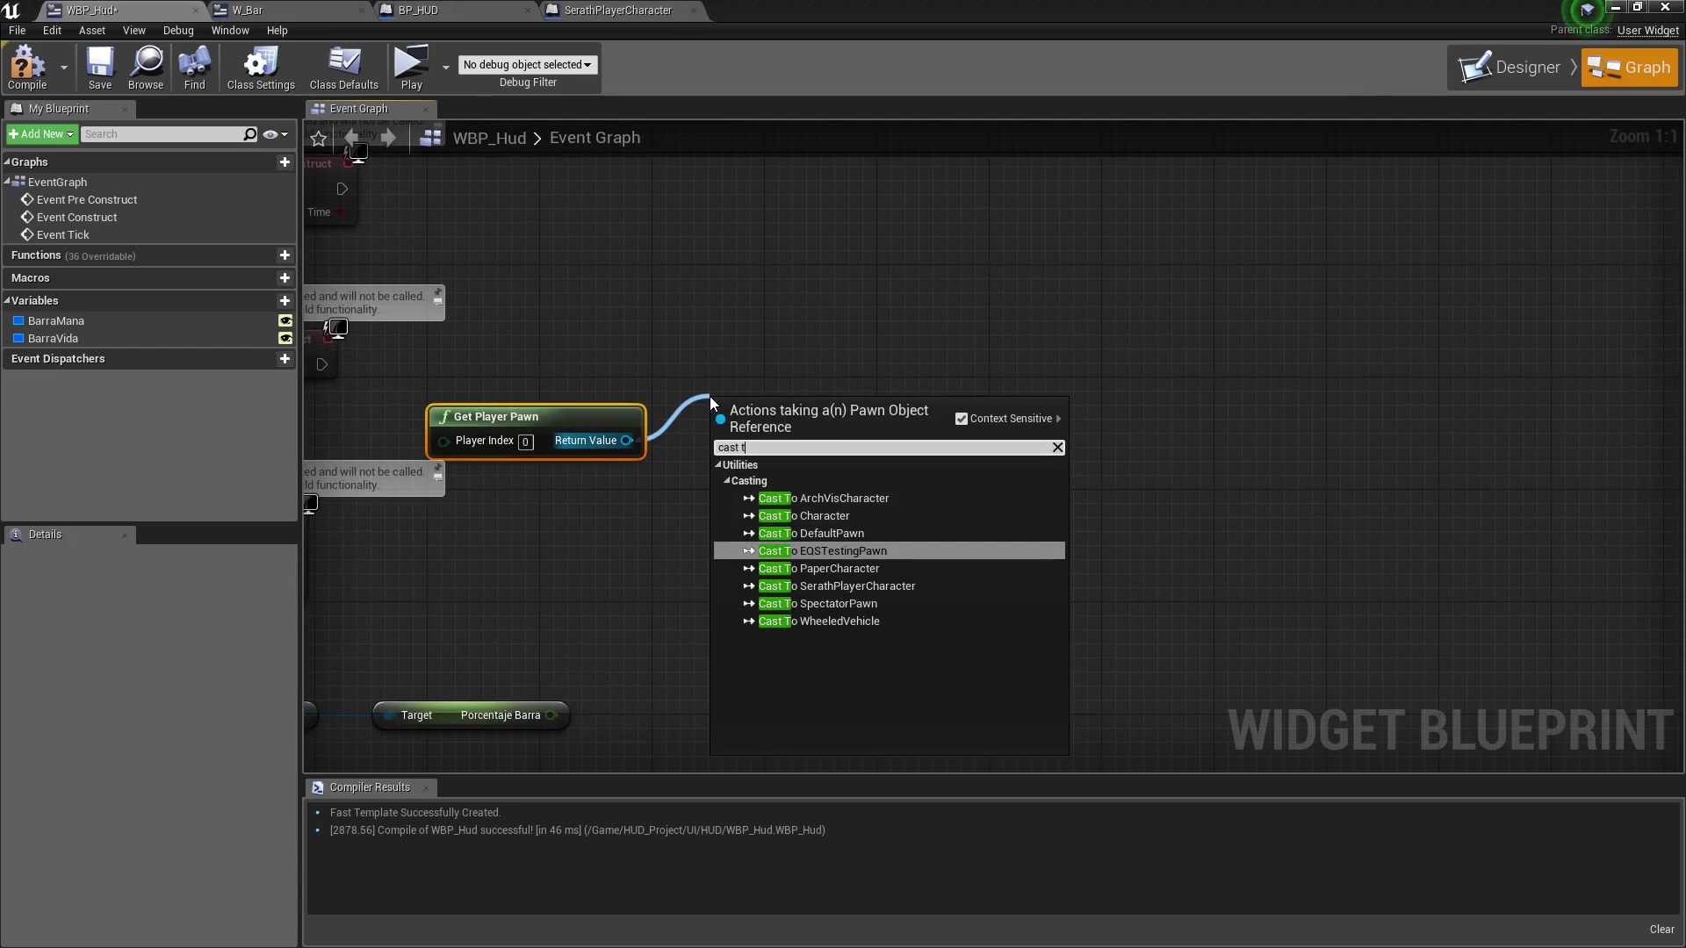
type("o")
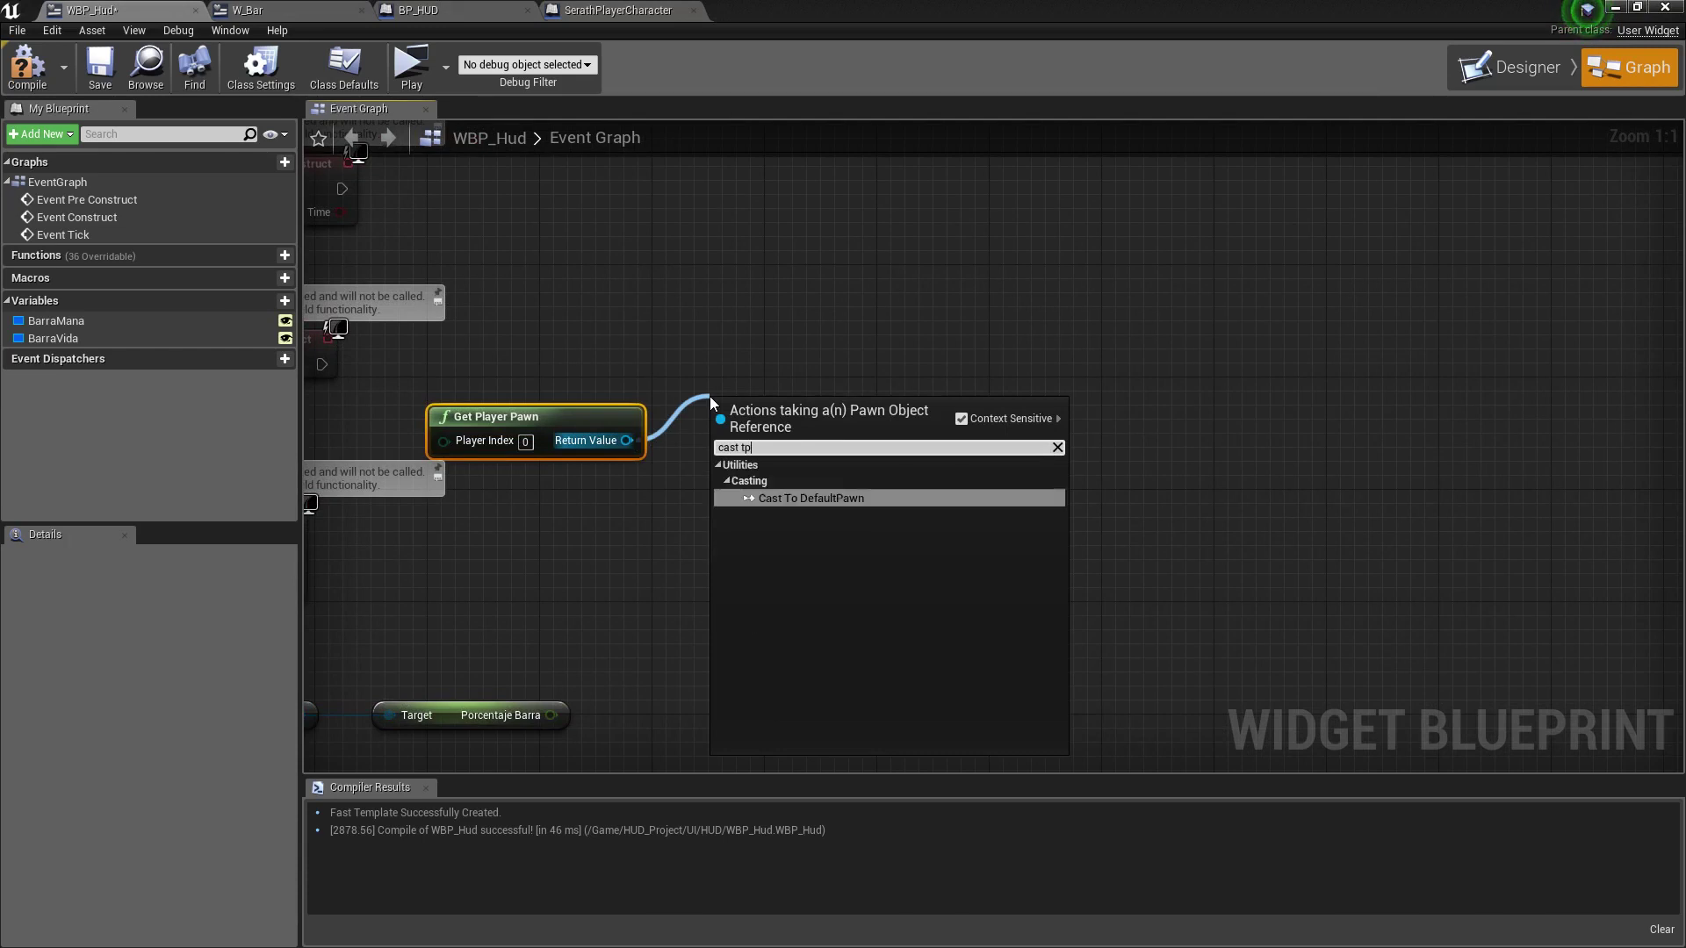
type(" serath")
key("Return")
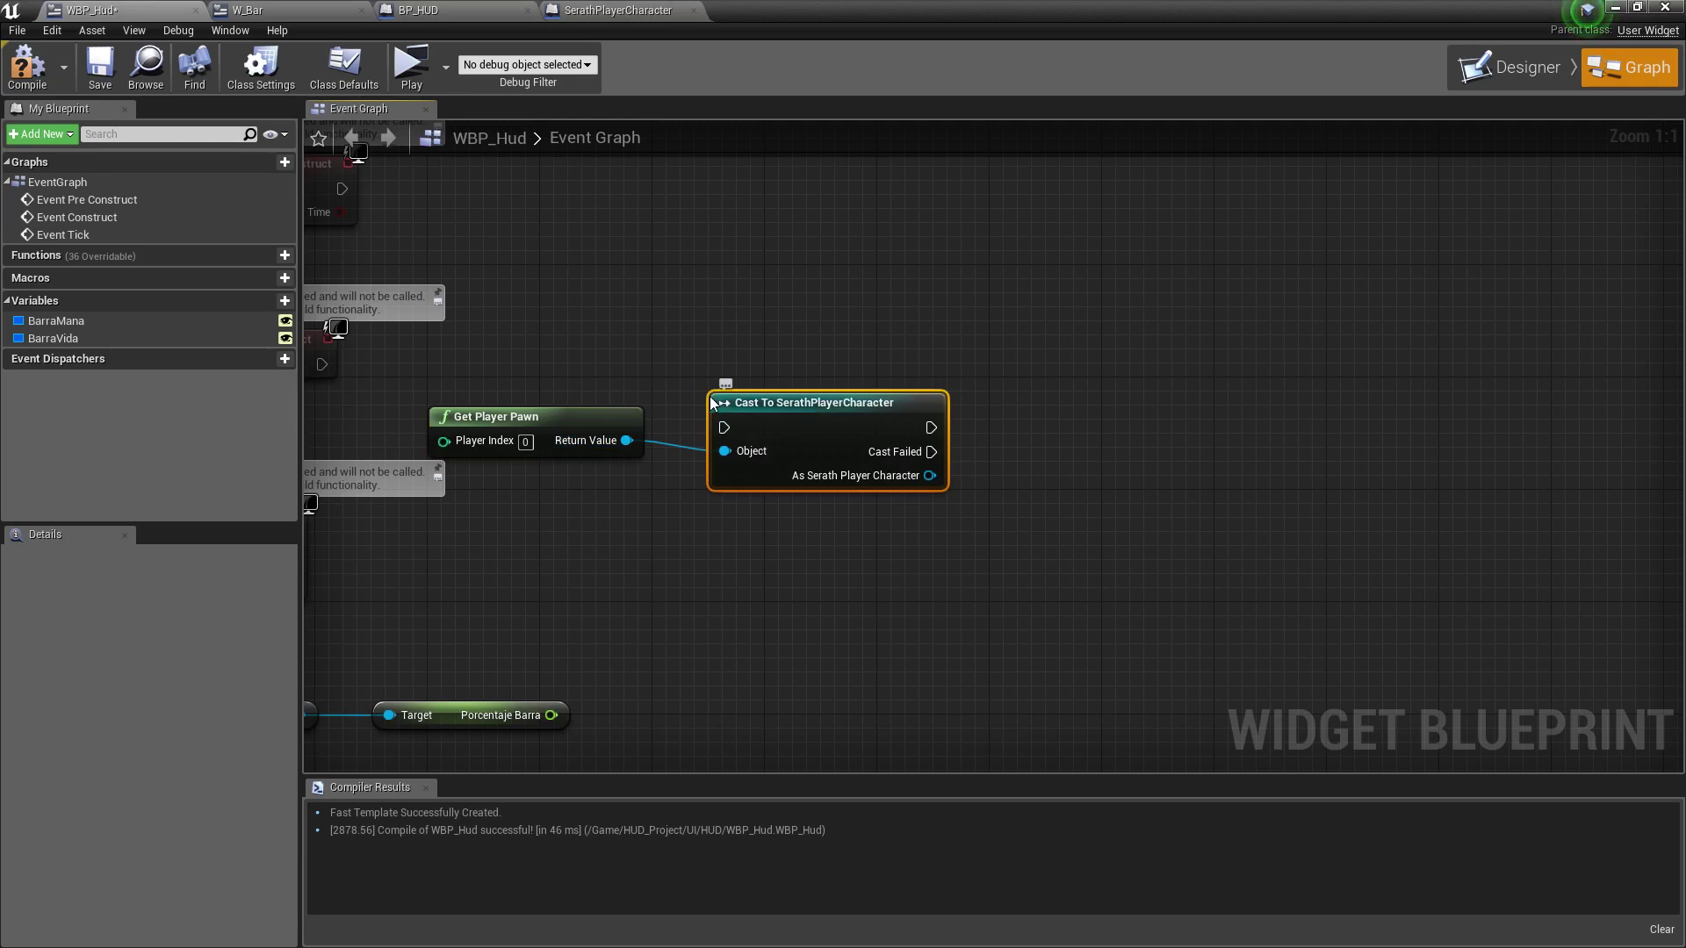
Add Get Vida and Get Vida Max nodes from the cast character and align them.
left_click_drag(928, 475, 1016, 448)
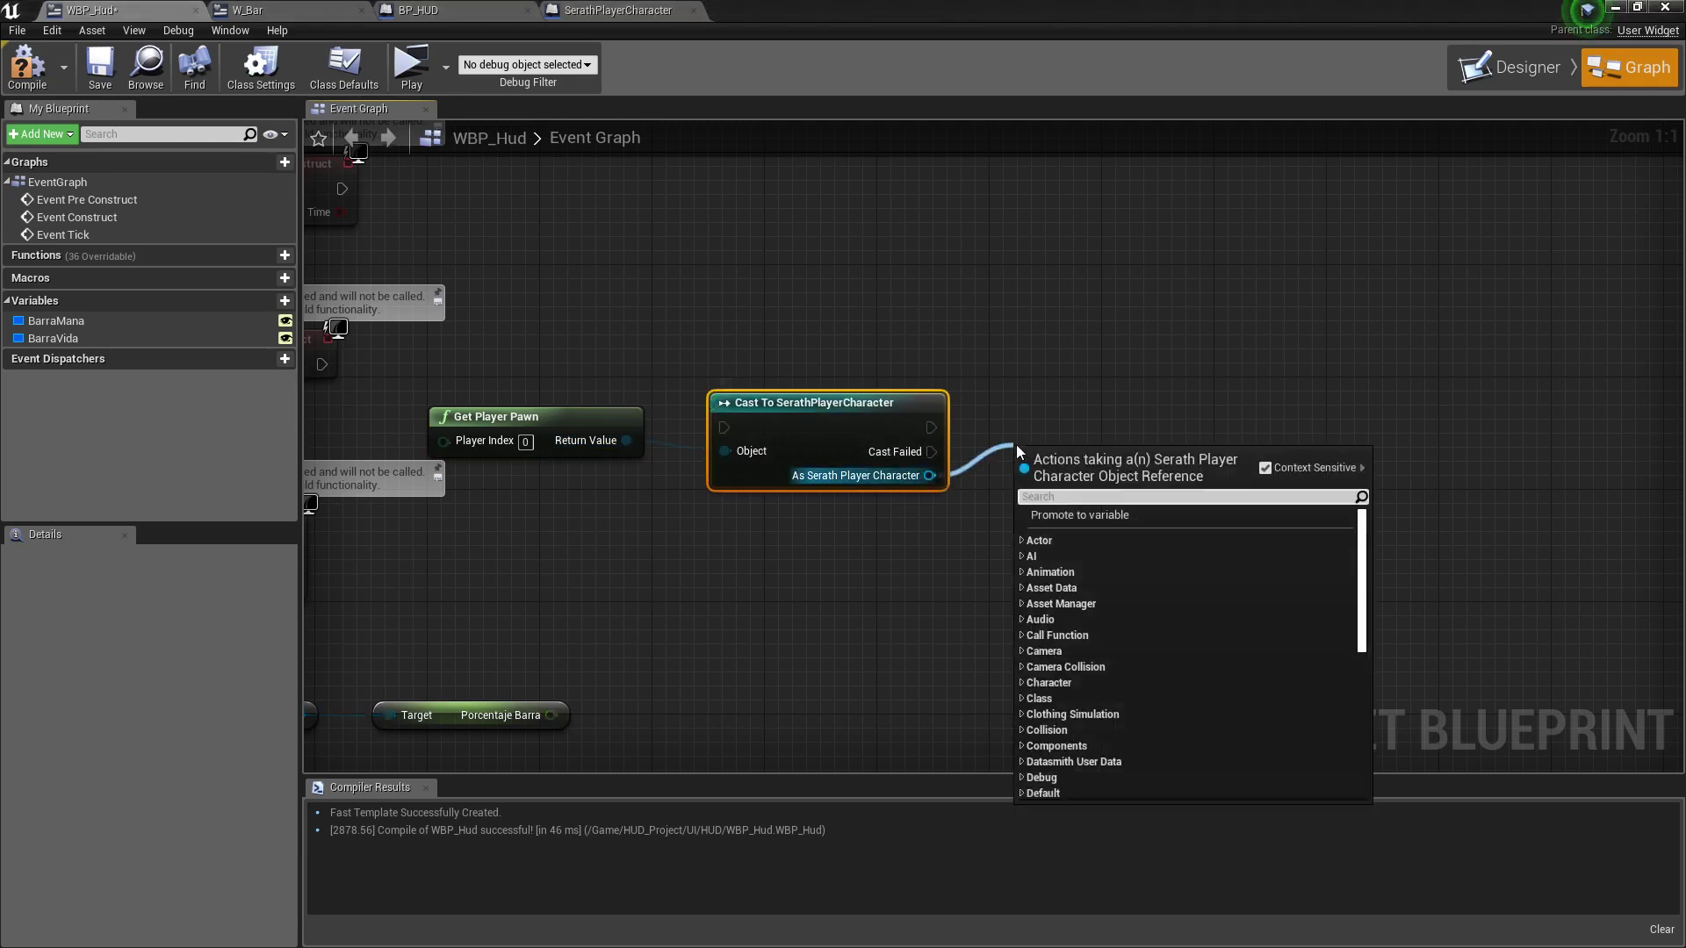
type("get")
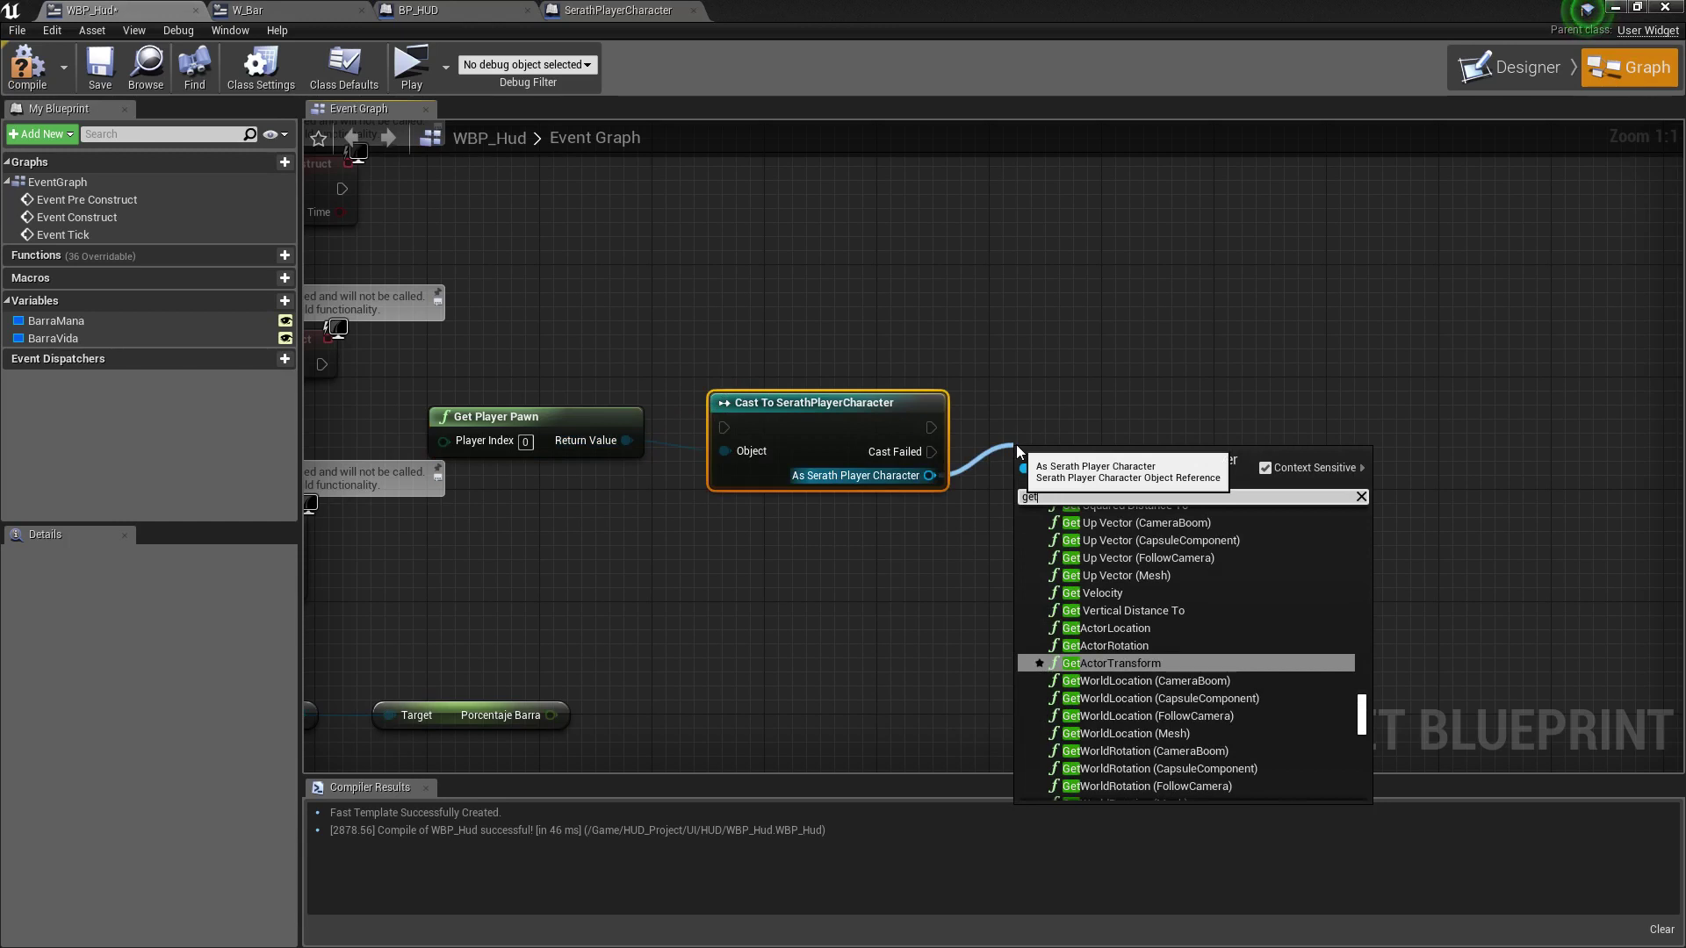
type(" vida")
key("Return")
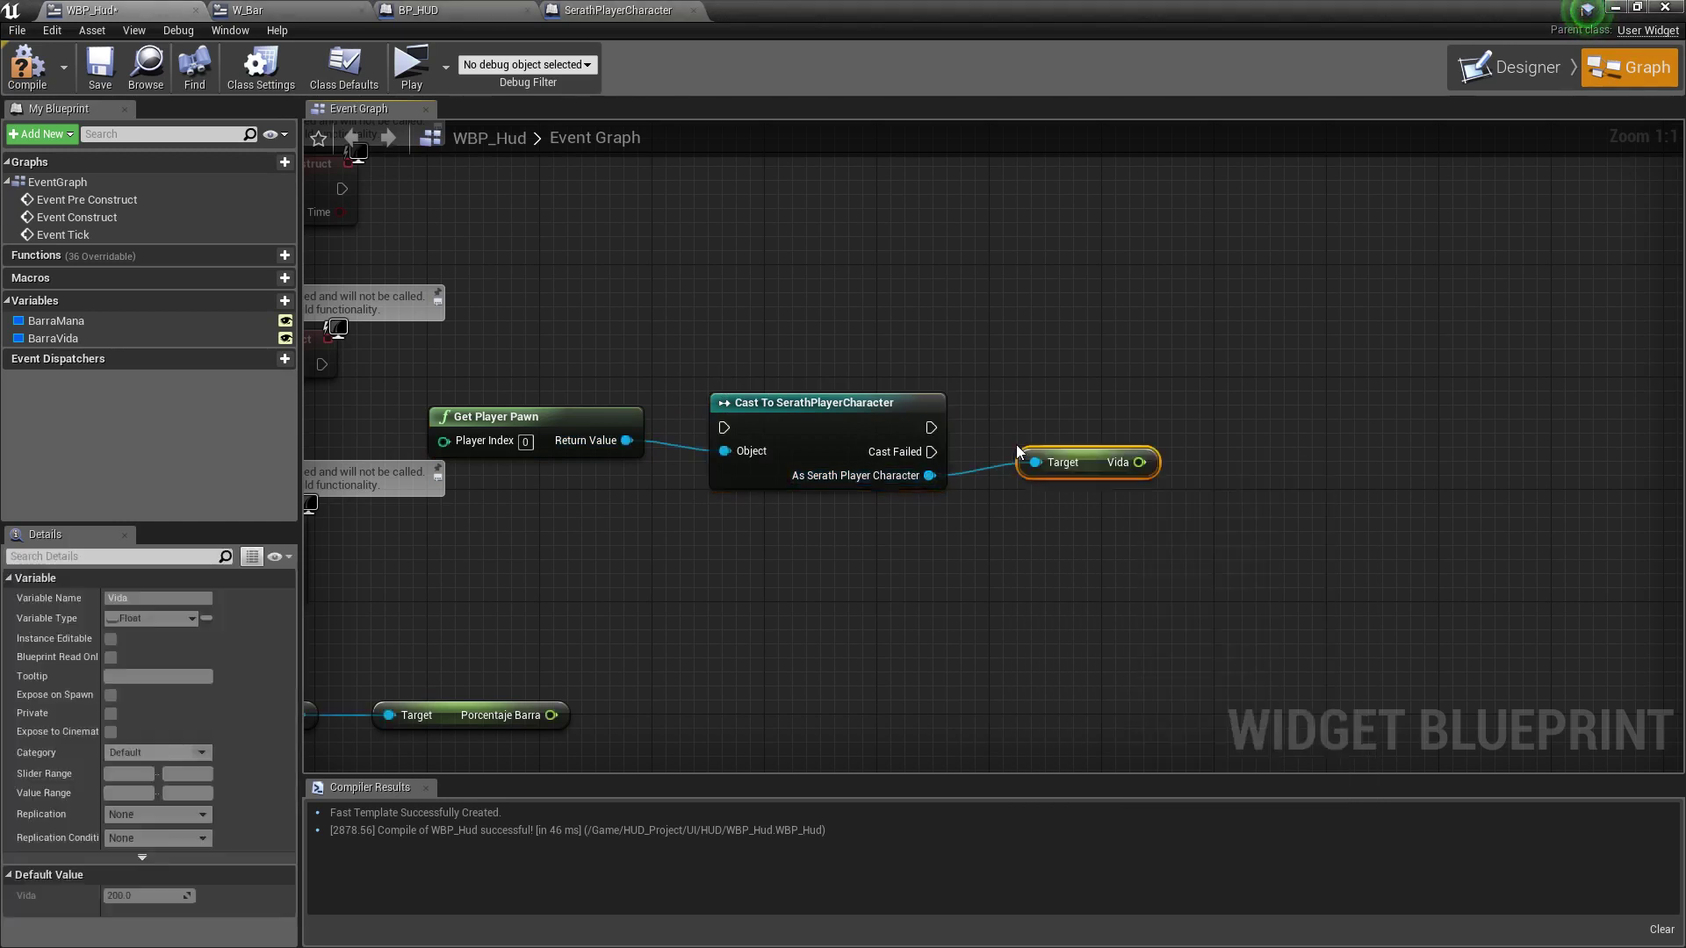
left_click_drag(929, 474, 1054, 496)
type("get vida max")
key("Return")
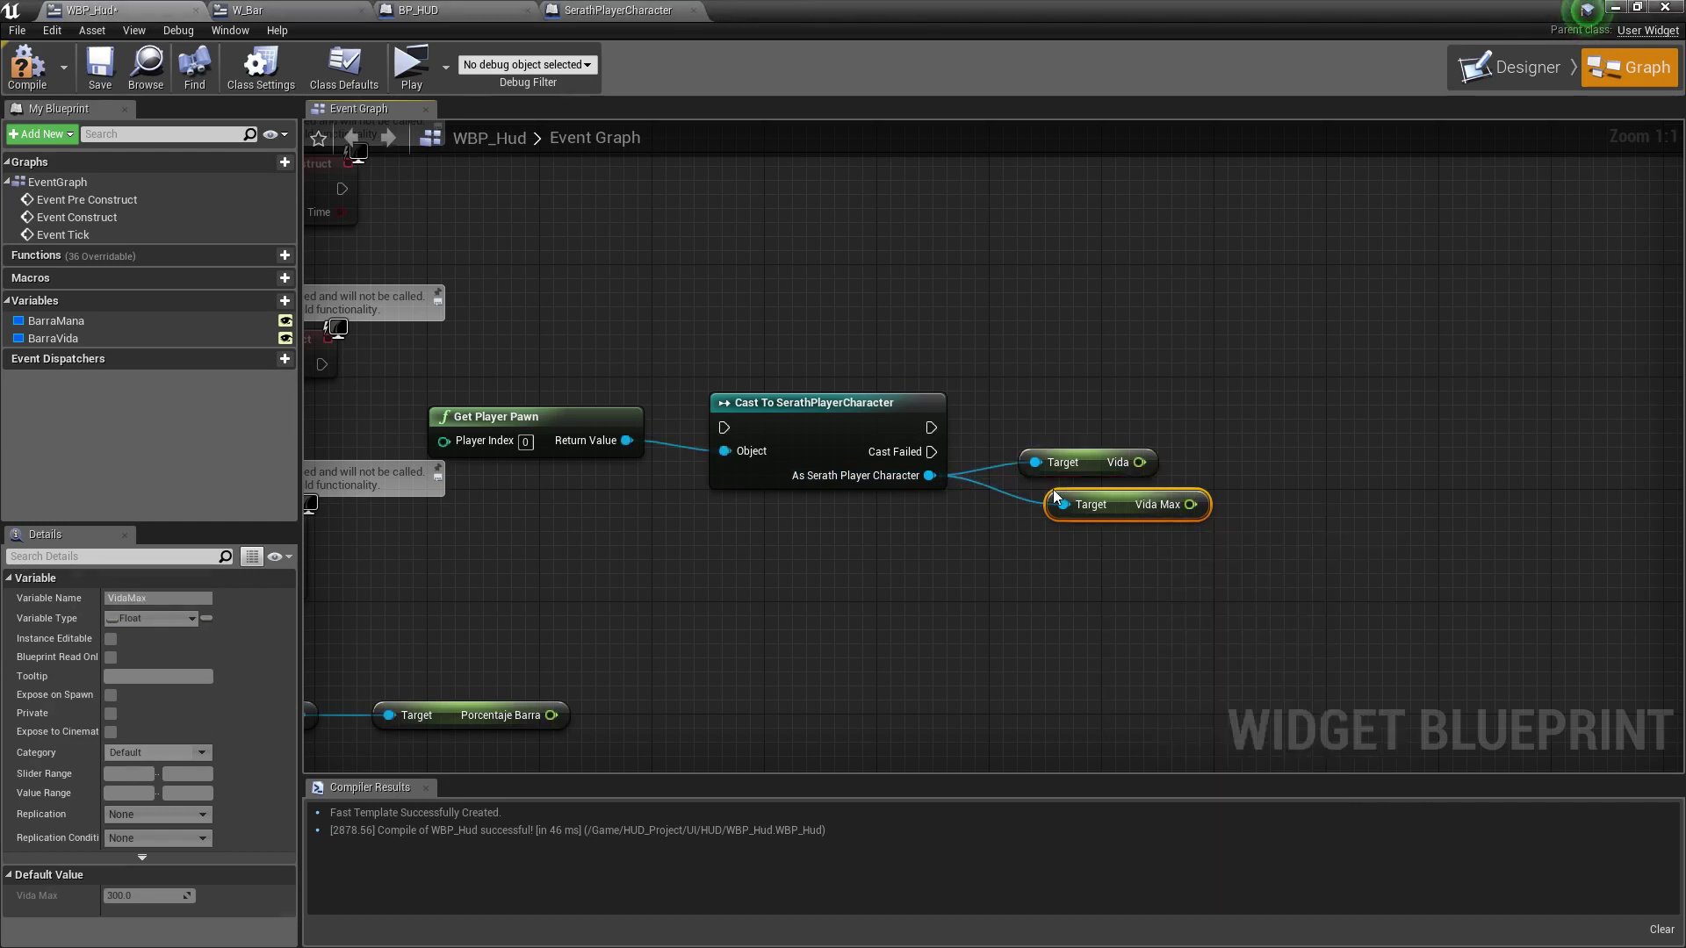
right_click_drag(1281, 453, 1062, 480)
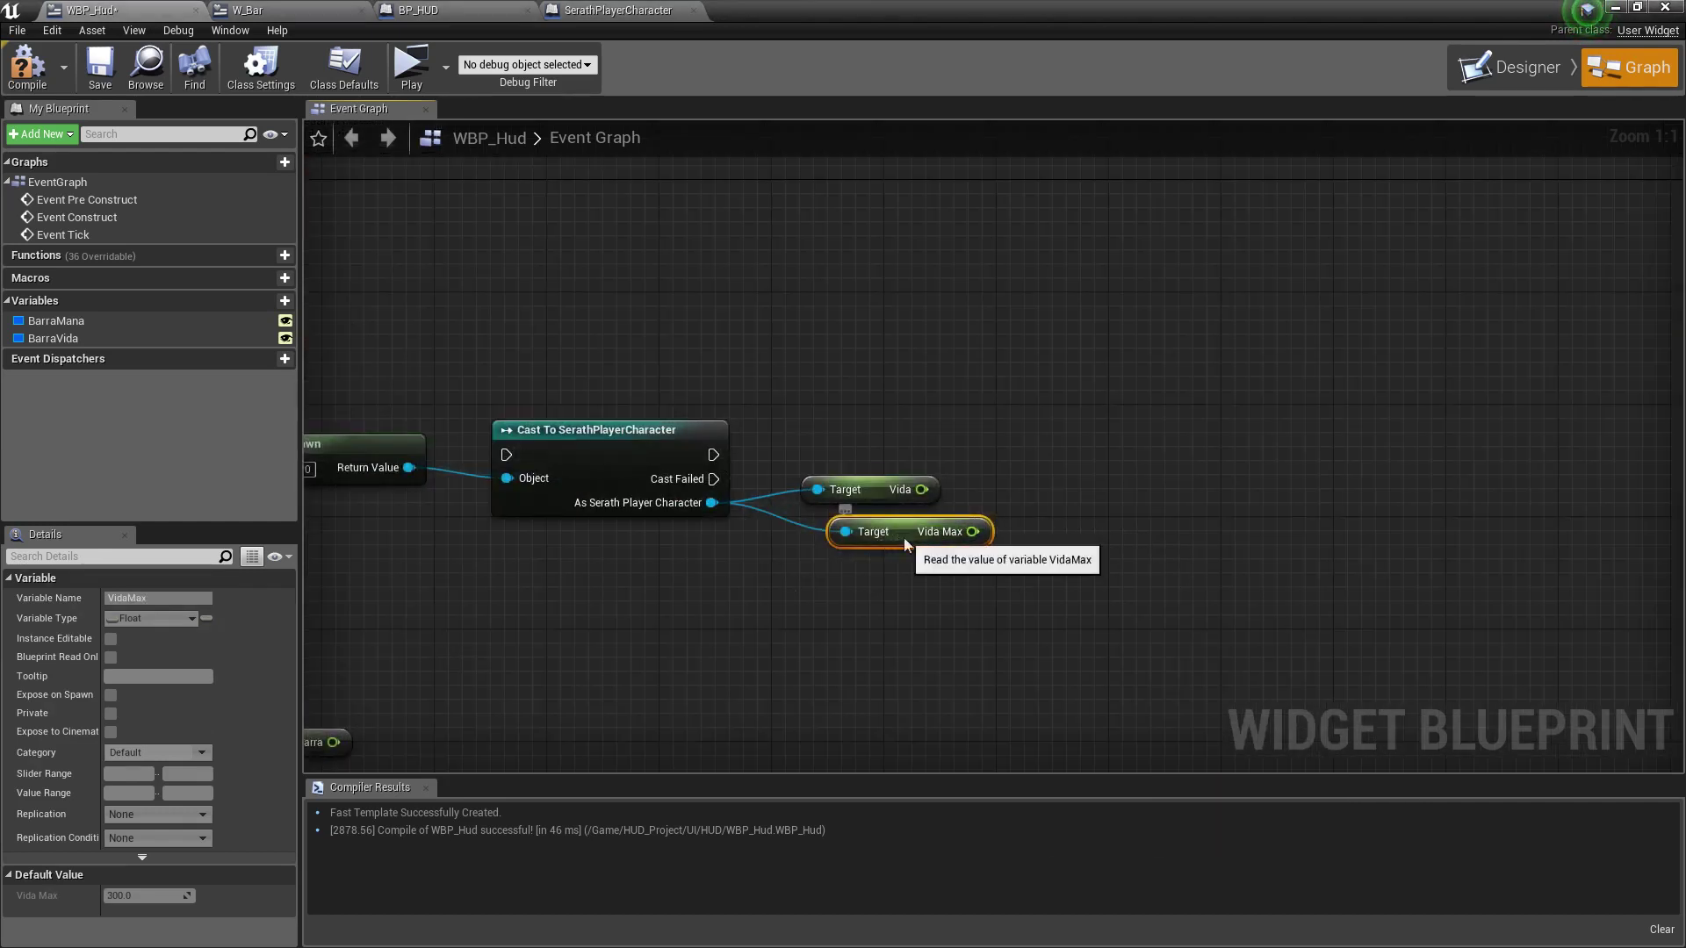
left_click_drag(907, 544, 851, 545)
Divide Vida by Vida Max with a float ÷ float node.
left_click_drag(921, 490, 967, 495)
type("/")
key("Up")
key("Up")
key("Return")
left_click_drag(915, 532, 984, 525)
Move the Barra Vida and Porcentaje Barra nodes beside the divide node and drag from Barra Vida.
scroll(778, 645, "down", 2)
scroll(609, 683, "down", 1)
mouse_move(420, 700)
left_mouse_down()
mouse_move(491, 654)
mouse_move(992, 614)
left_mouse_up()
right_click_drag(992, 614, 556, 625)
scroll(555, 625, "up", 2)
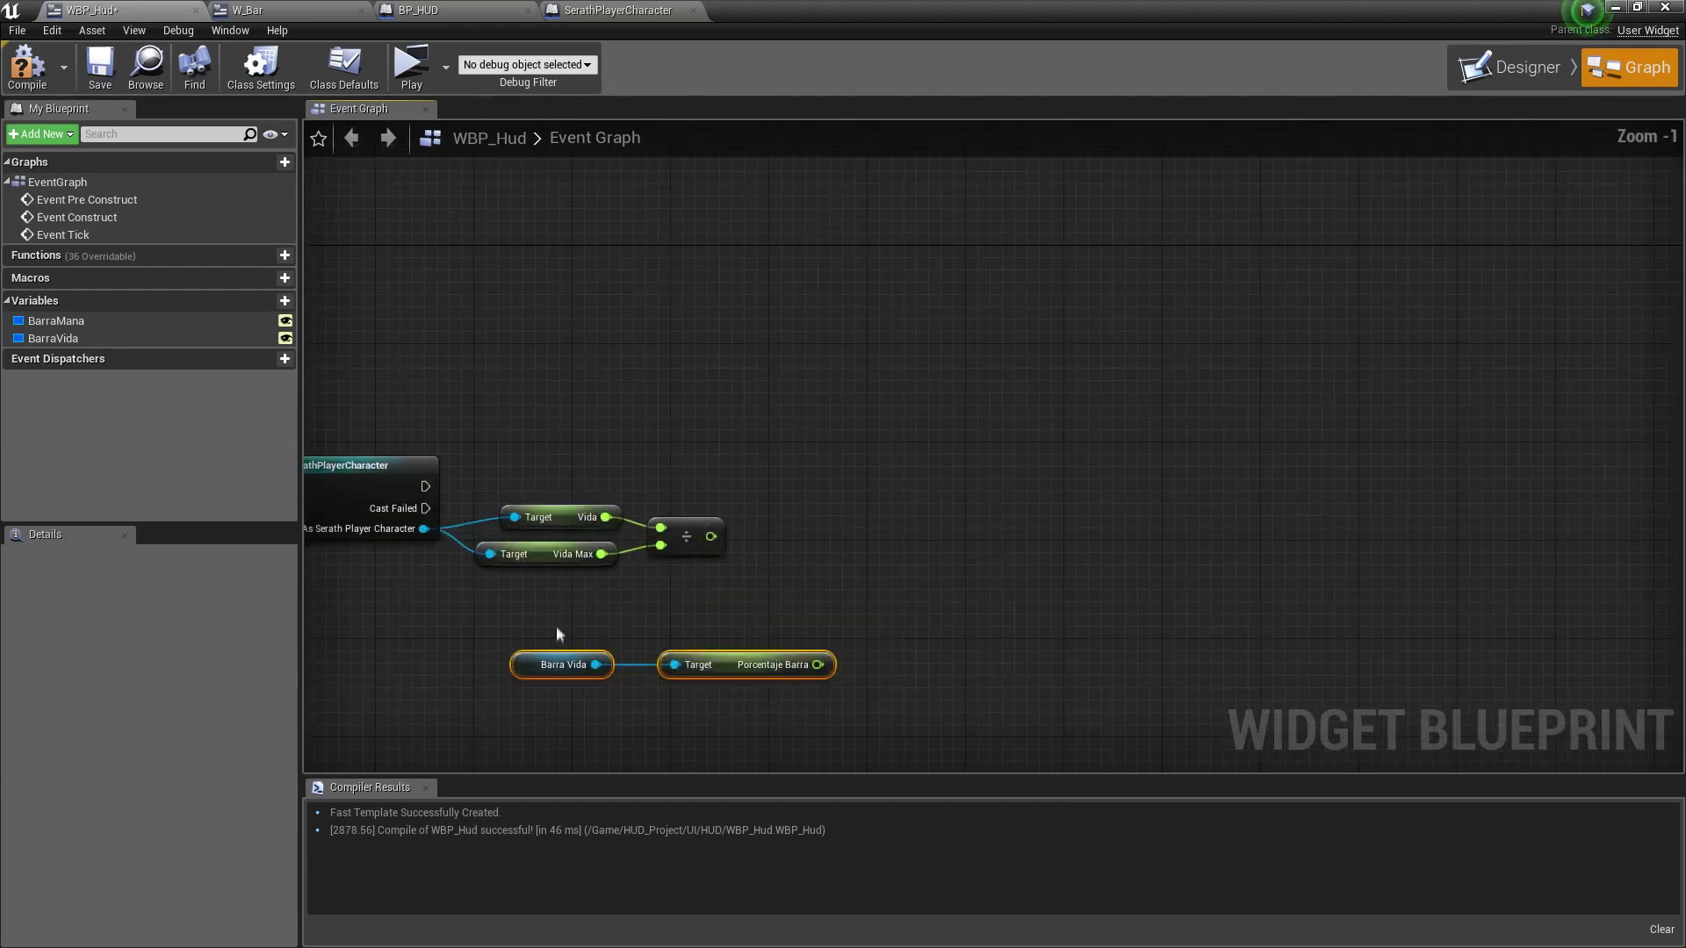
left_click_drag(595, 665, 866, 545)
Add SET Porcentaje Barra on Barra Vida, fed by Vida ÷ Vida Max, replacing the old getter.
type("set ")
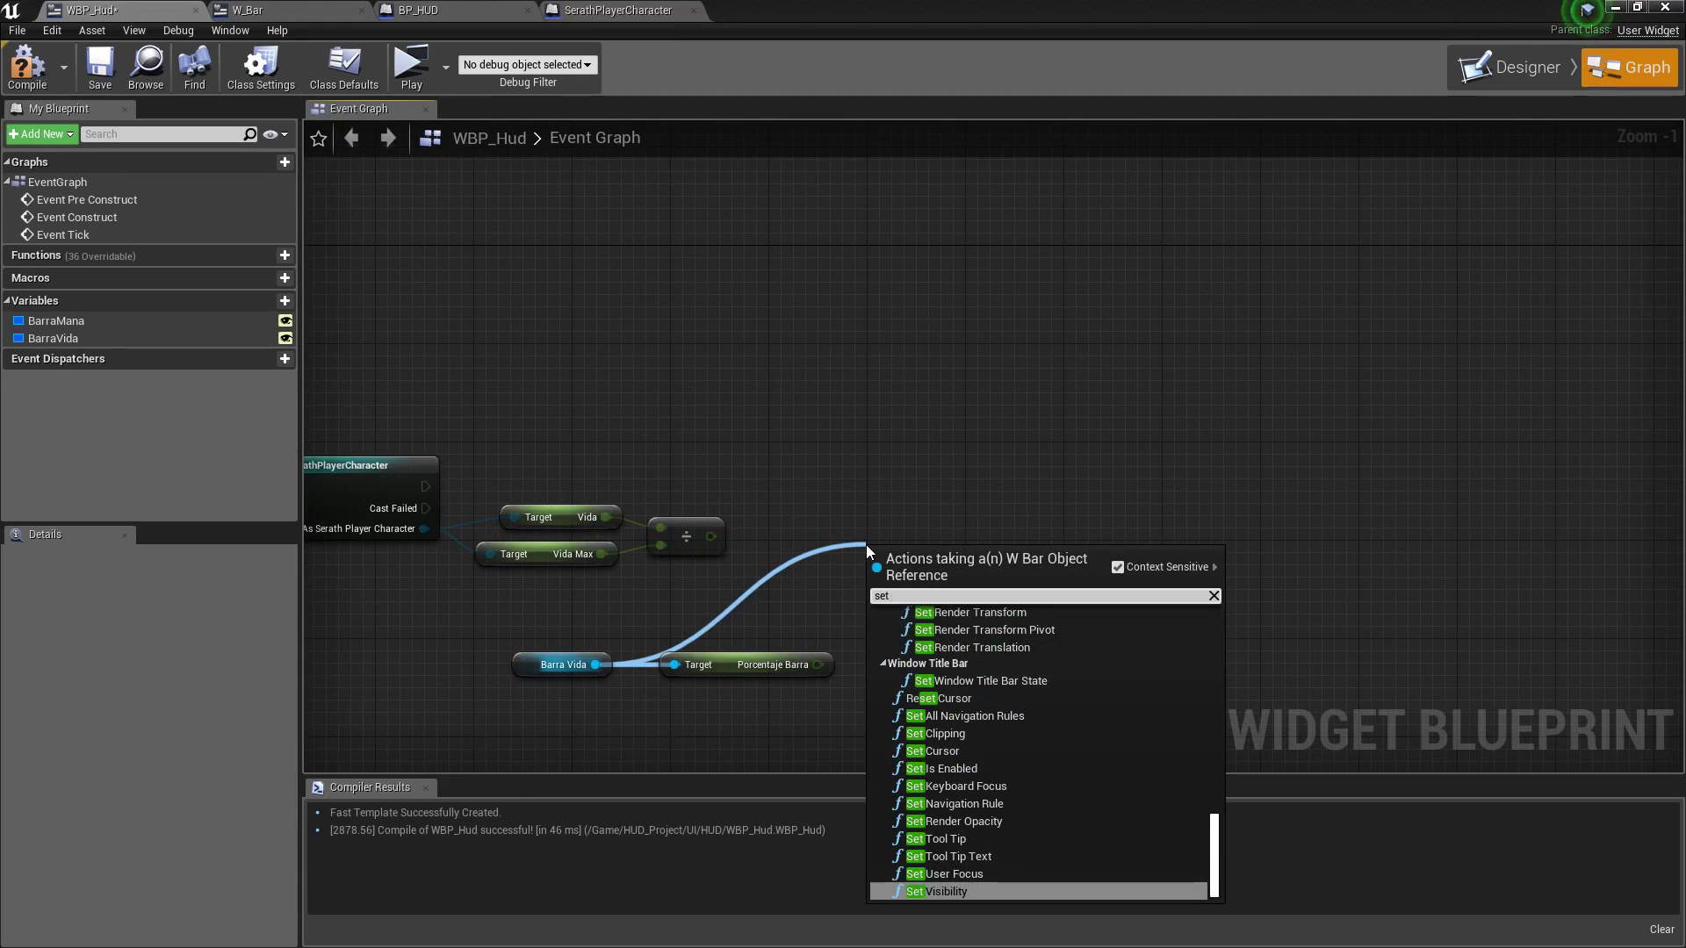
type("por")
key("Return")
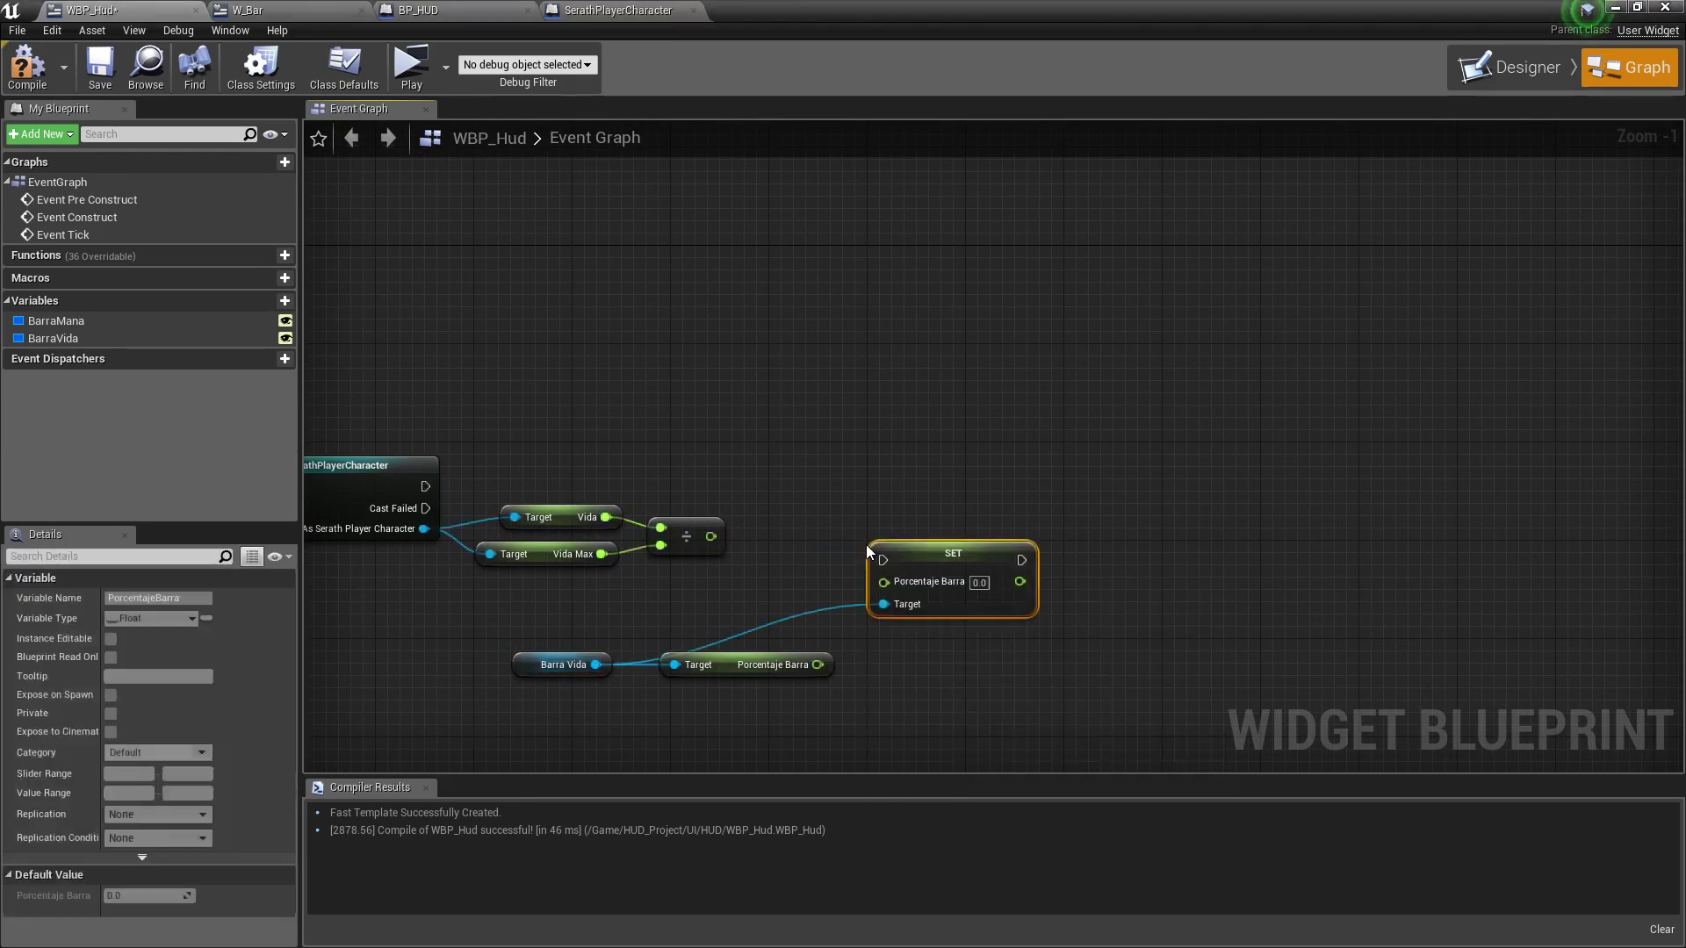
mouse_move(425, 485)
left_mouse_down()
mouse_move(882, 559)
mouse_move(854, 480)
left_mouse_up()
left_click_drag(711, 537, 784, 507)
left_click_drag(534, 666, 646, 616)
left_click(764, 673)
key("Delete")
Fire the cast chain from Event Construct, tidy the nodes beside it, and save WBP_Hud.
right_click_drag(847, 670, 1135, 609)
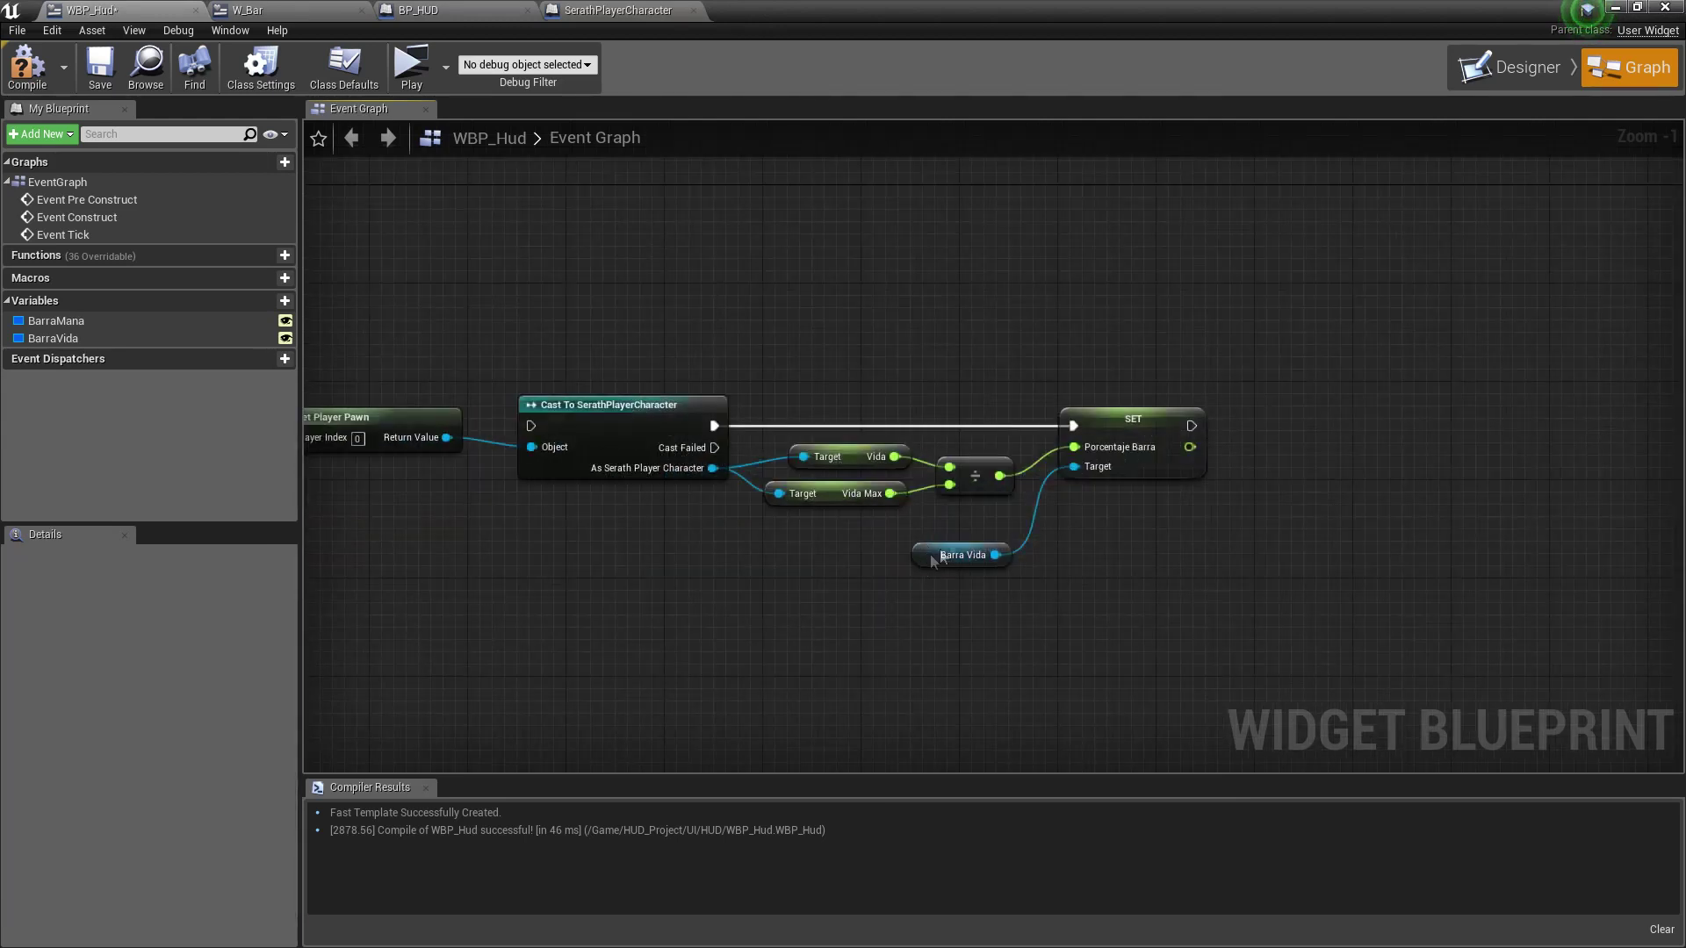
left_click_drag(932, 562, 967, 522)
scroll(732, 566, "down", 1)
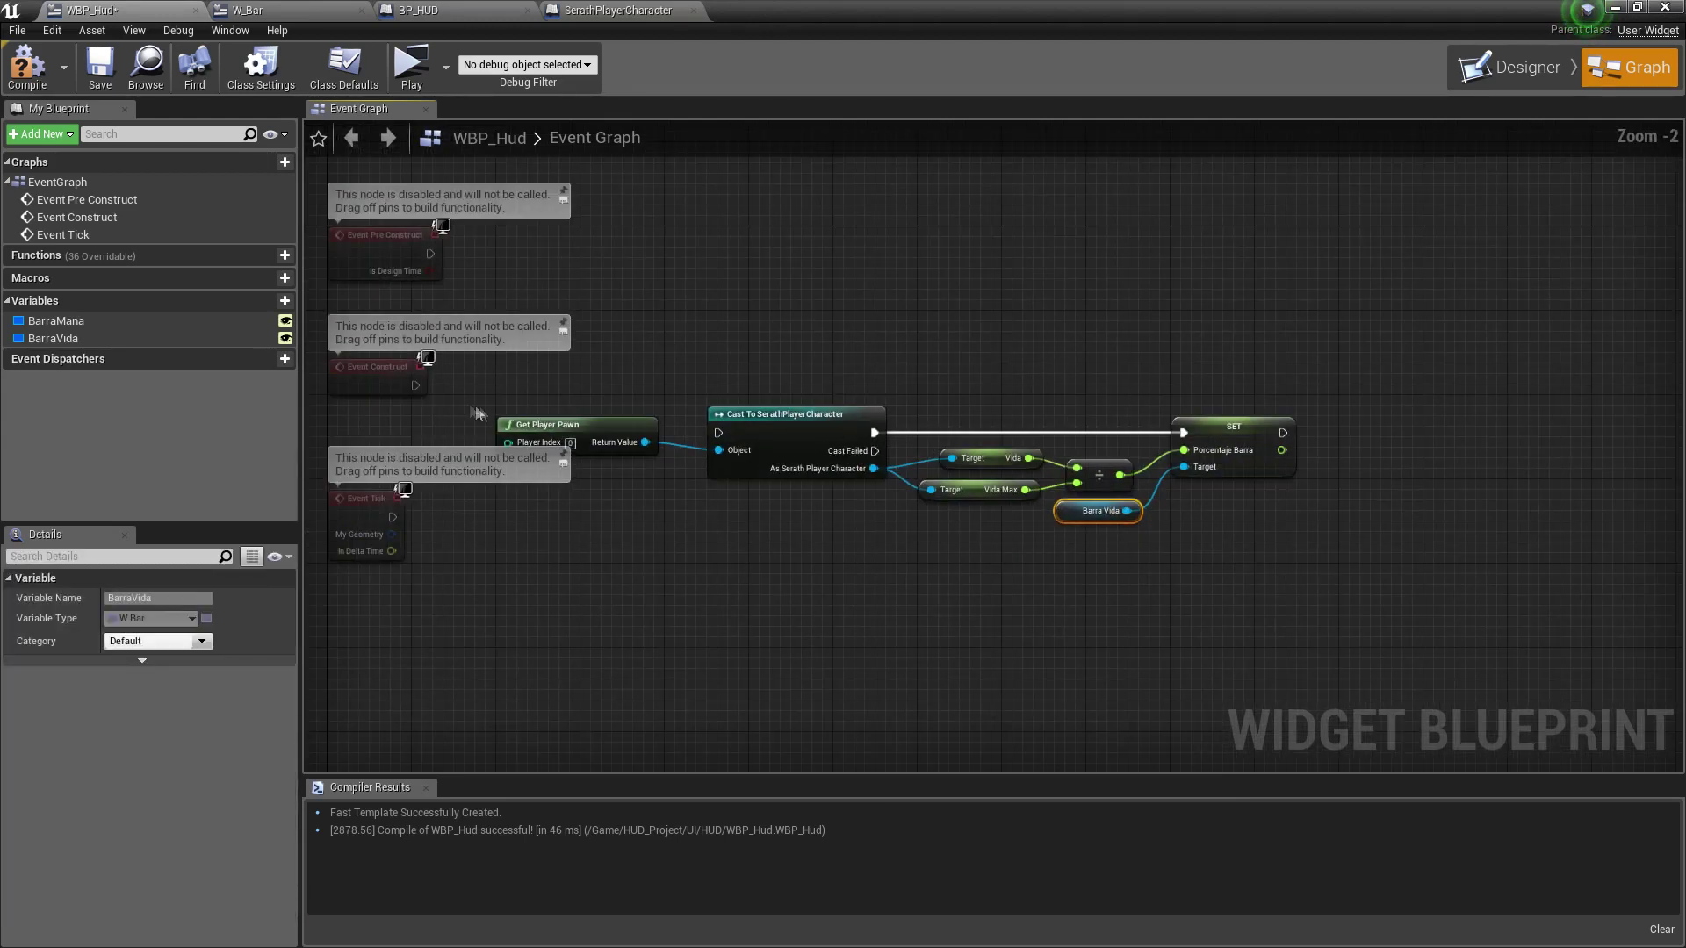
left_click_drag(415, 387, 720, 432)
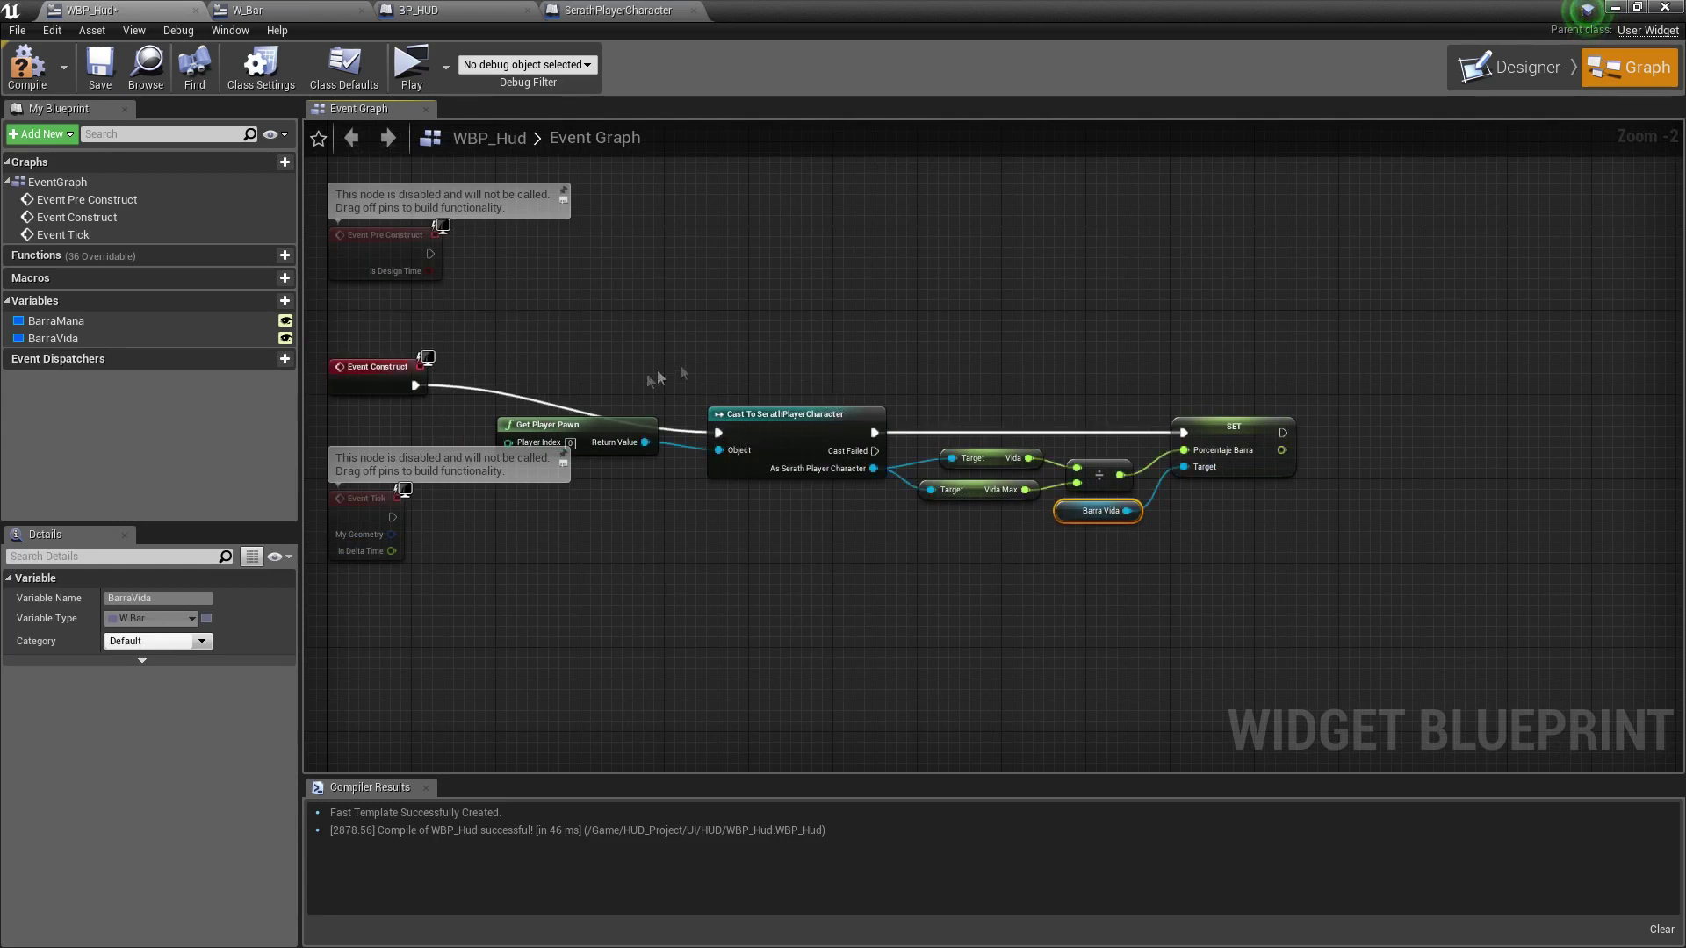
left_click_drag(474, 356, 1308, 526)
left_click_drag(816, 456, 785, 414)
left_click(478, 525)
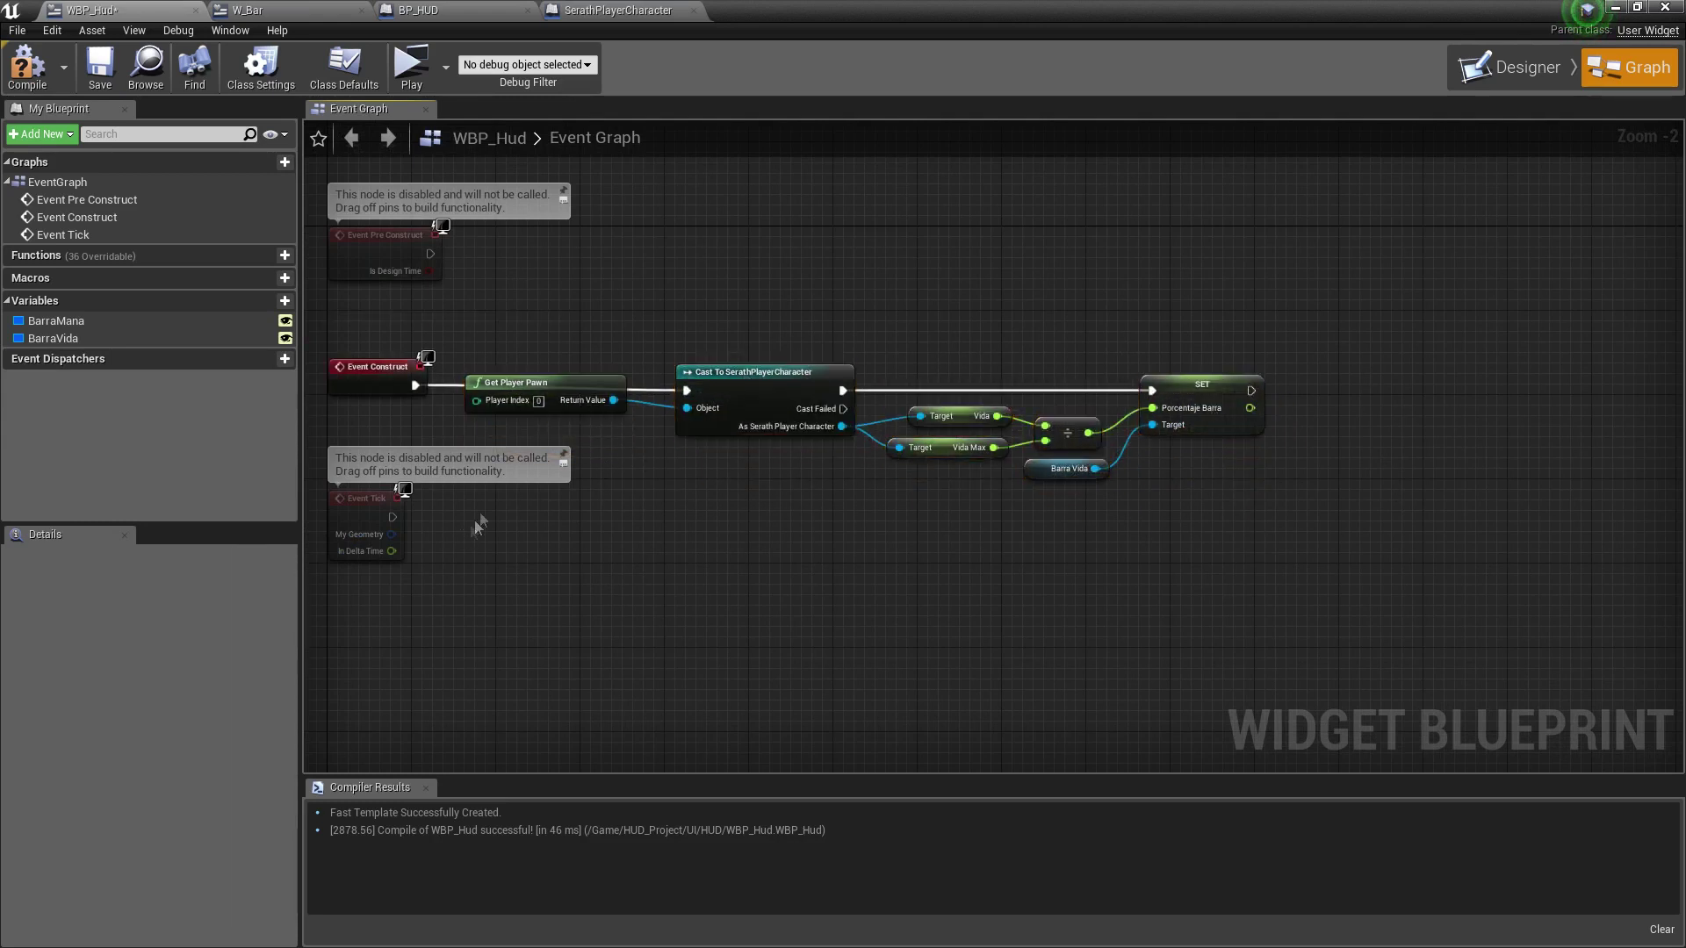
left_click_drag(518, 383, 528, 425)
left_click(95, 88)
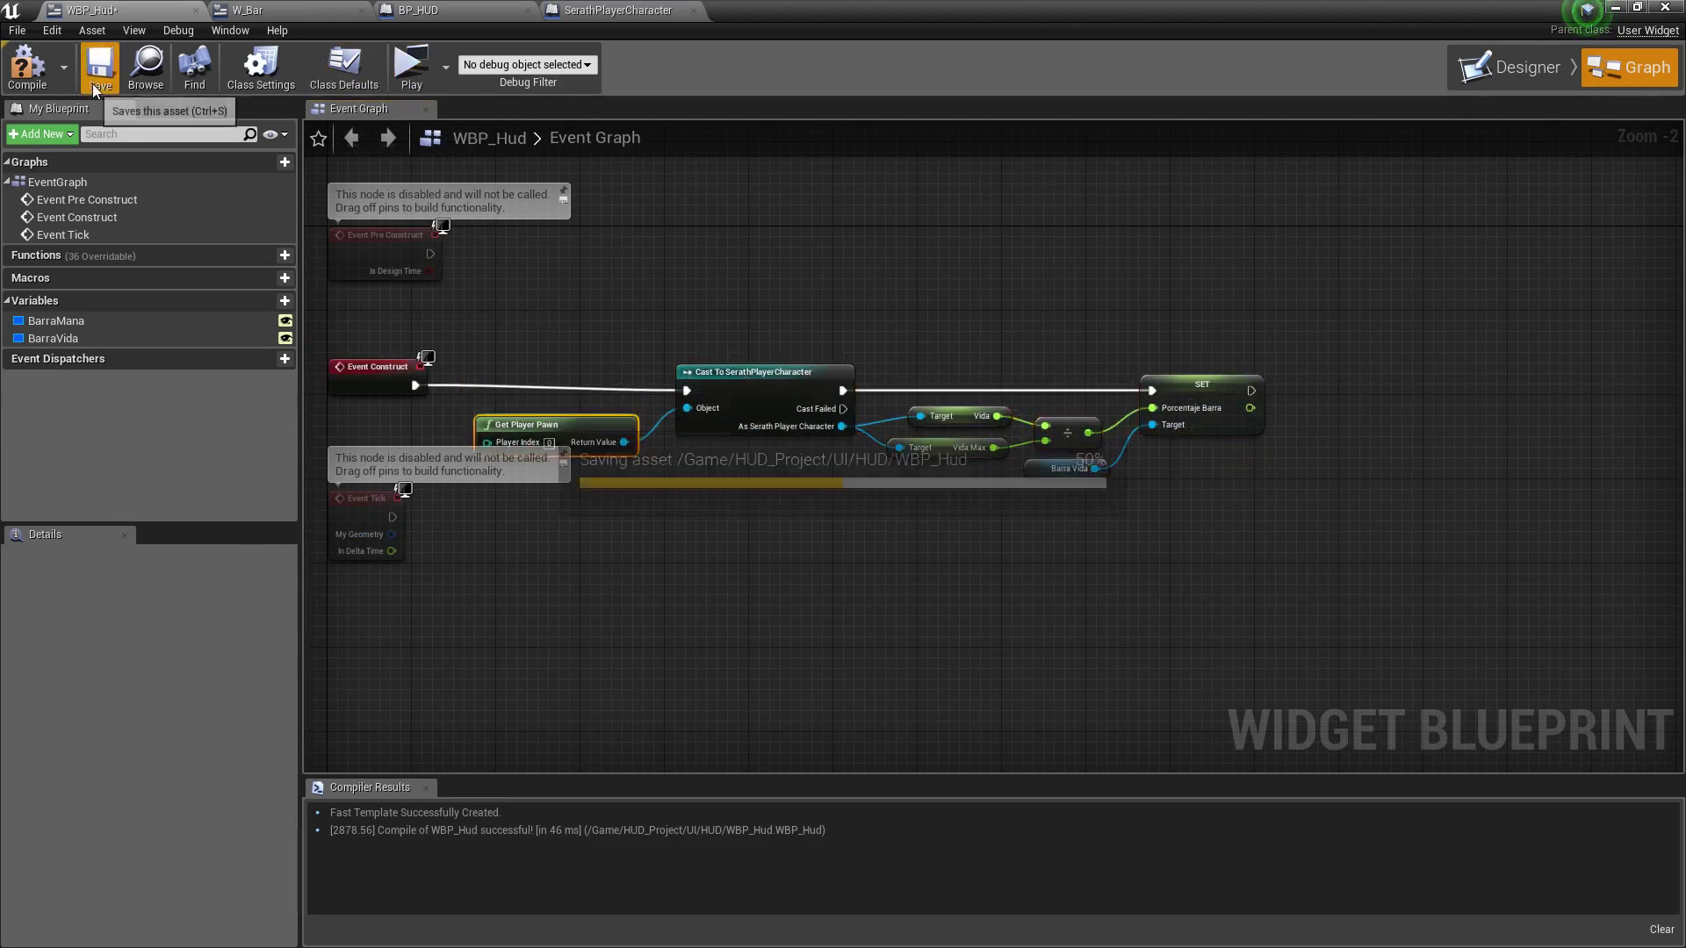
Play-test, walking forward to confirm the Vida bar shows about two-thirds full, then stop.
left_click(409, 76)
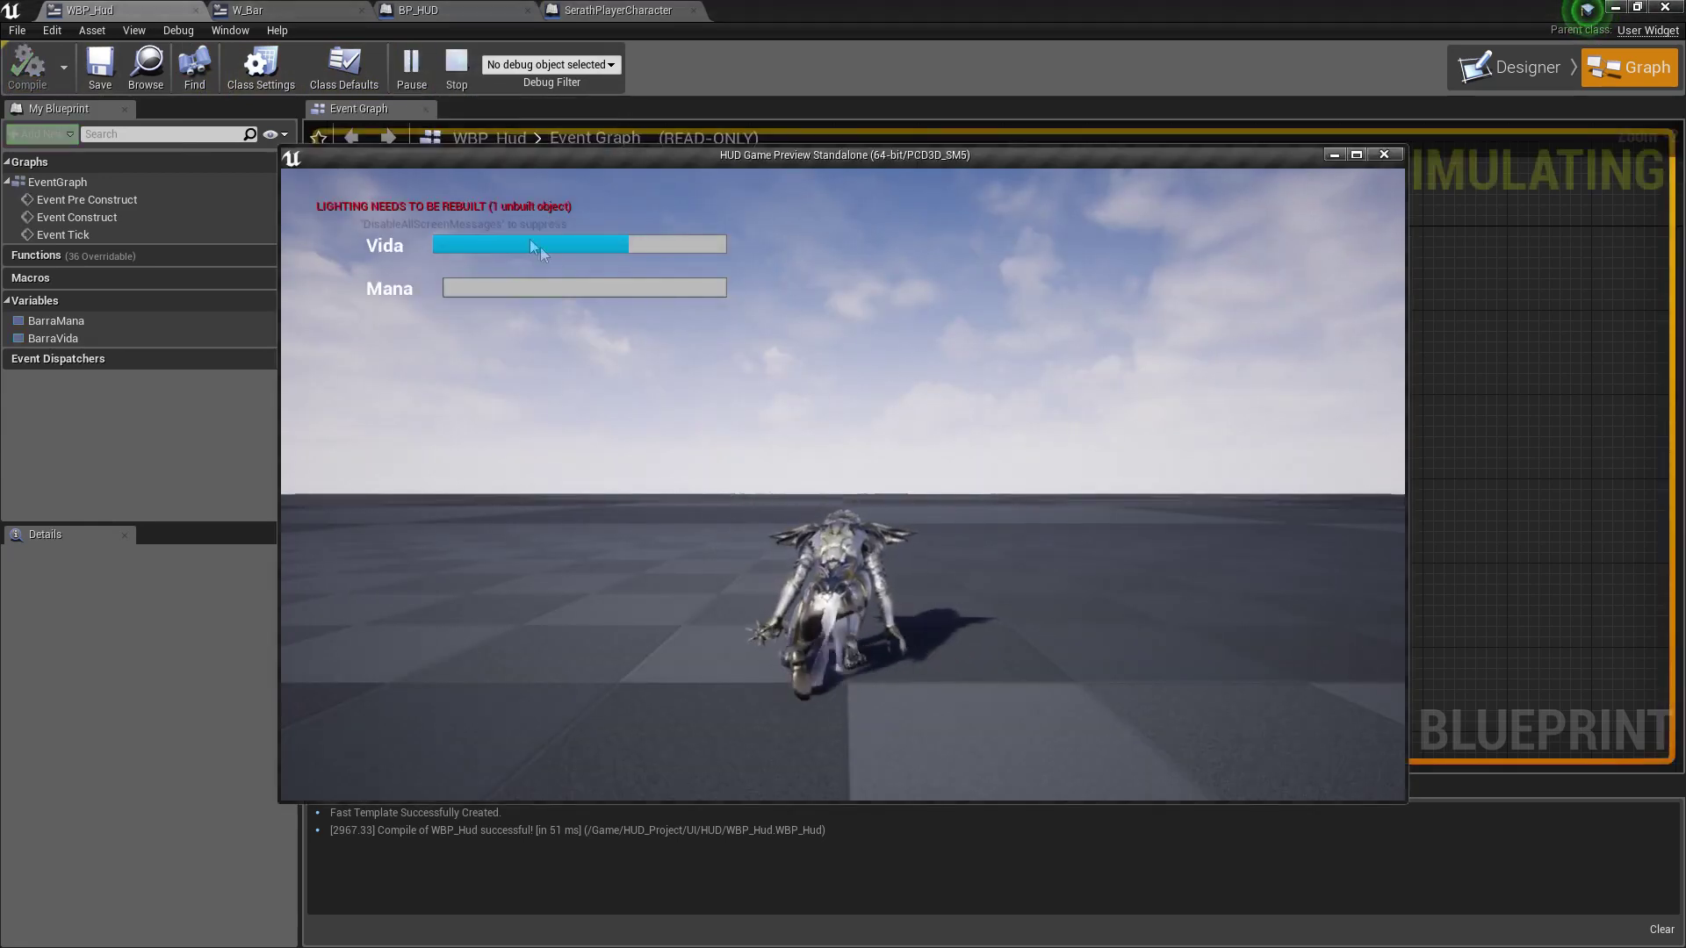
left_click(531, 240)
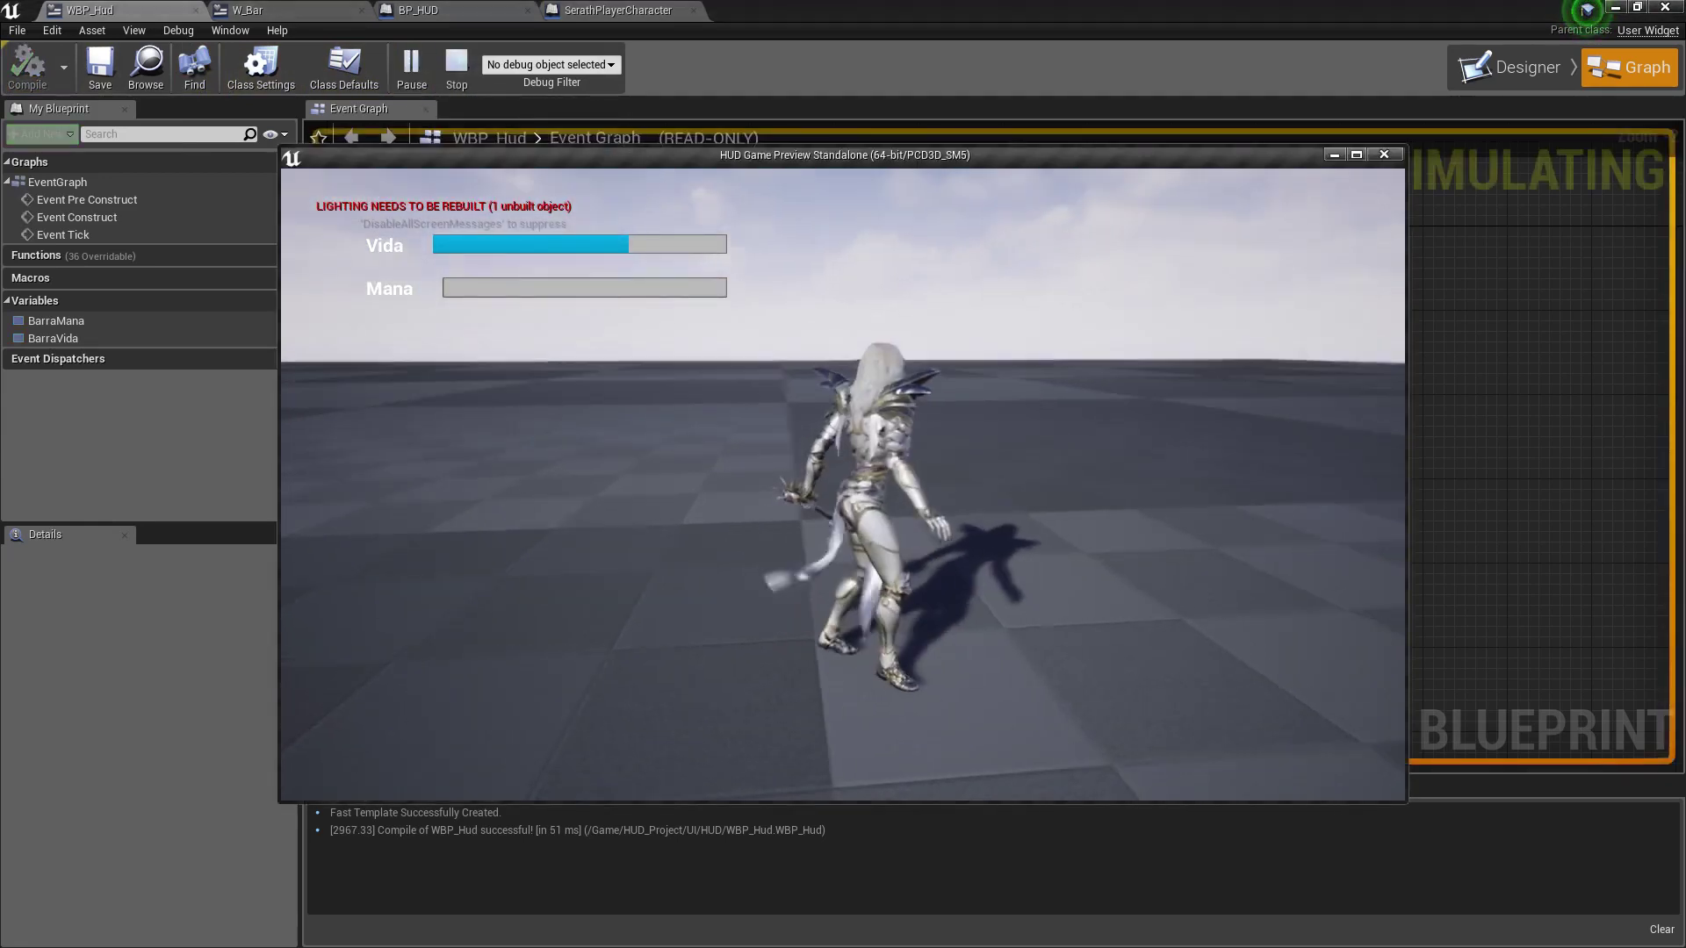
key("w")
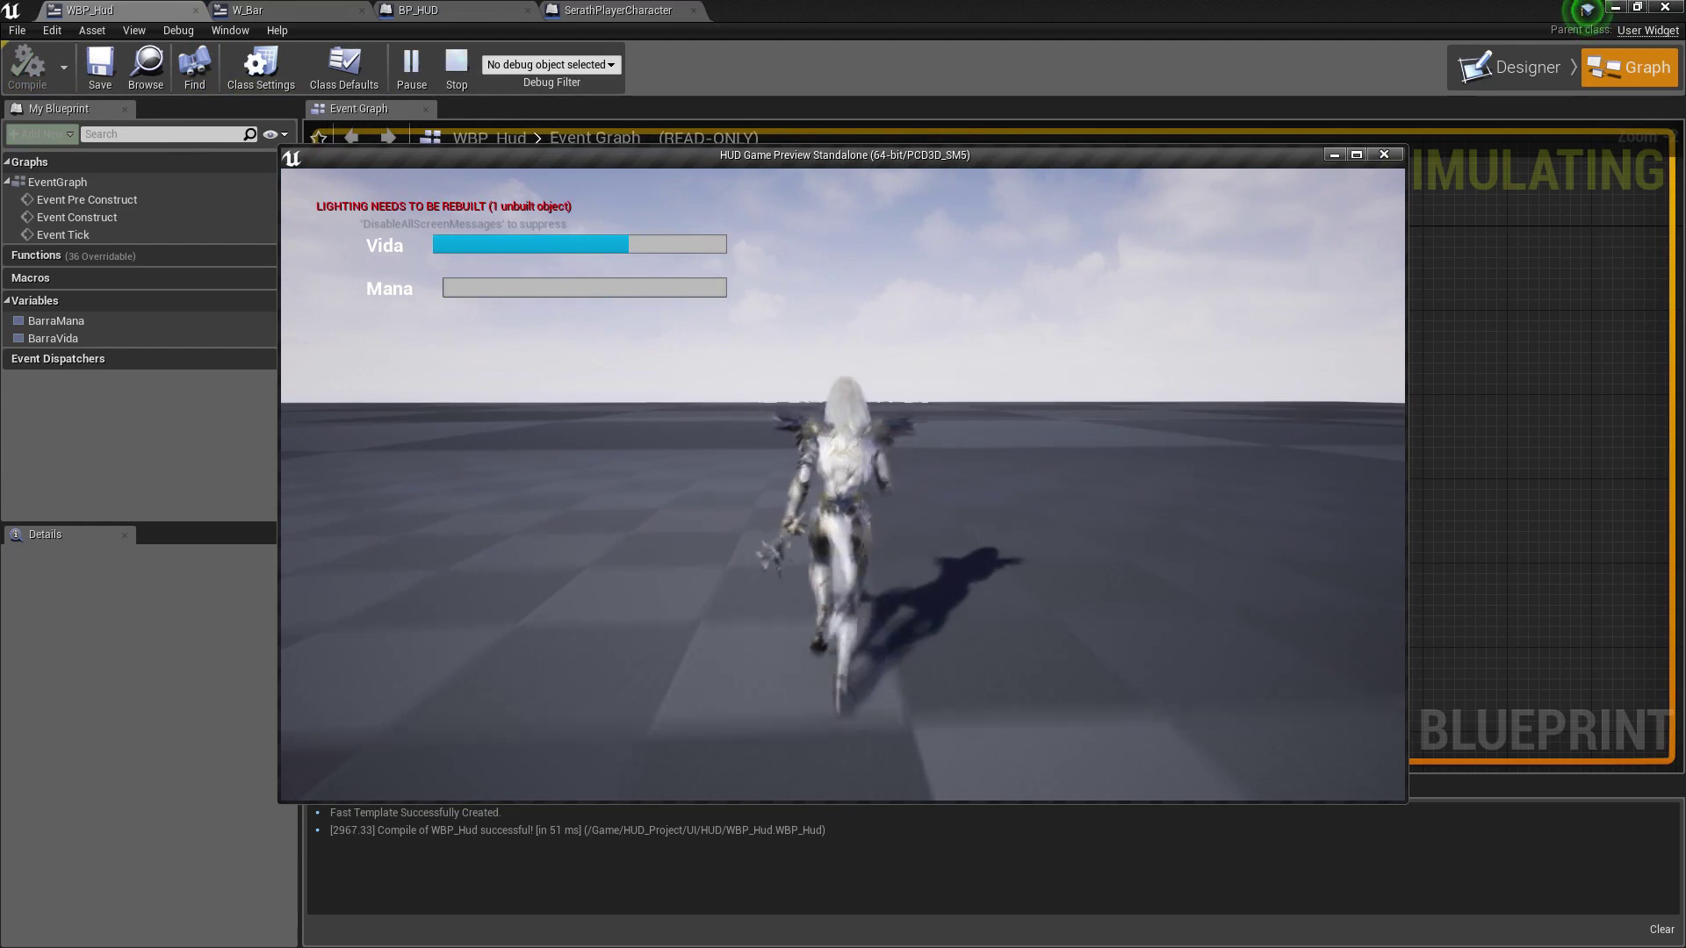
key("Escape")
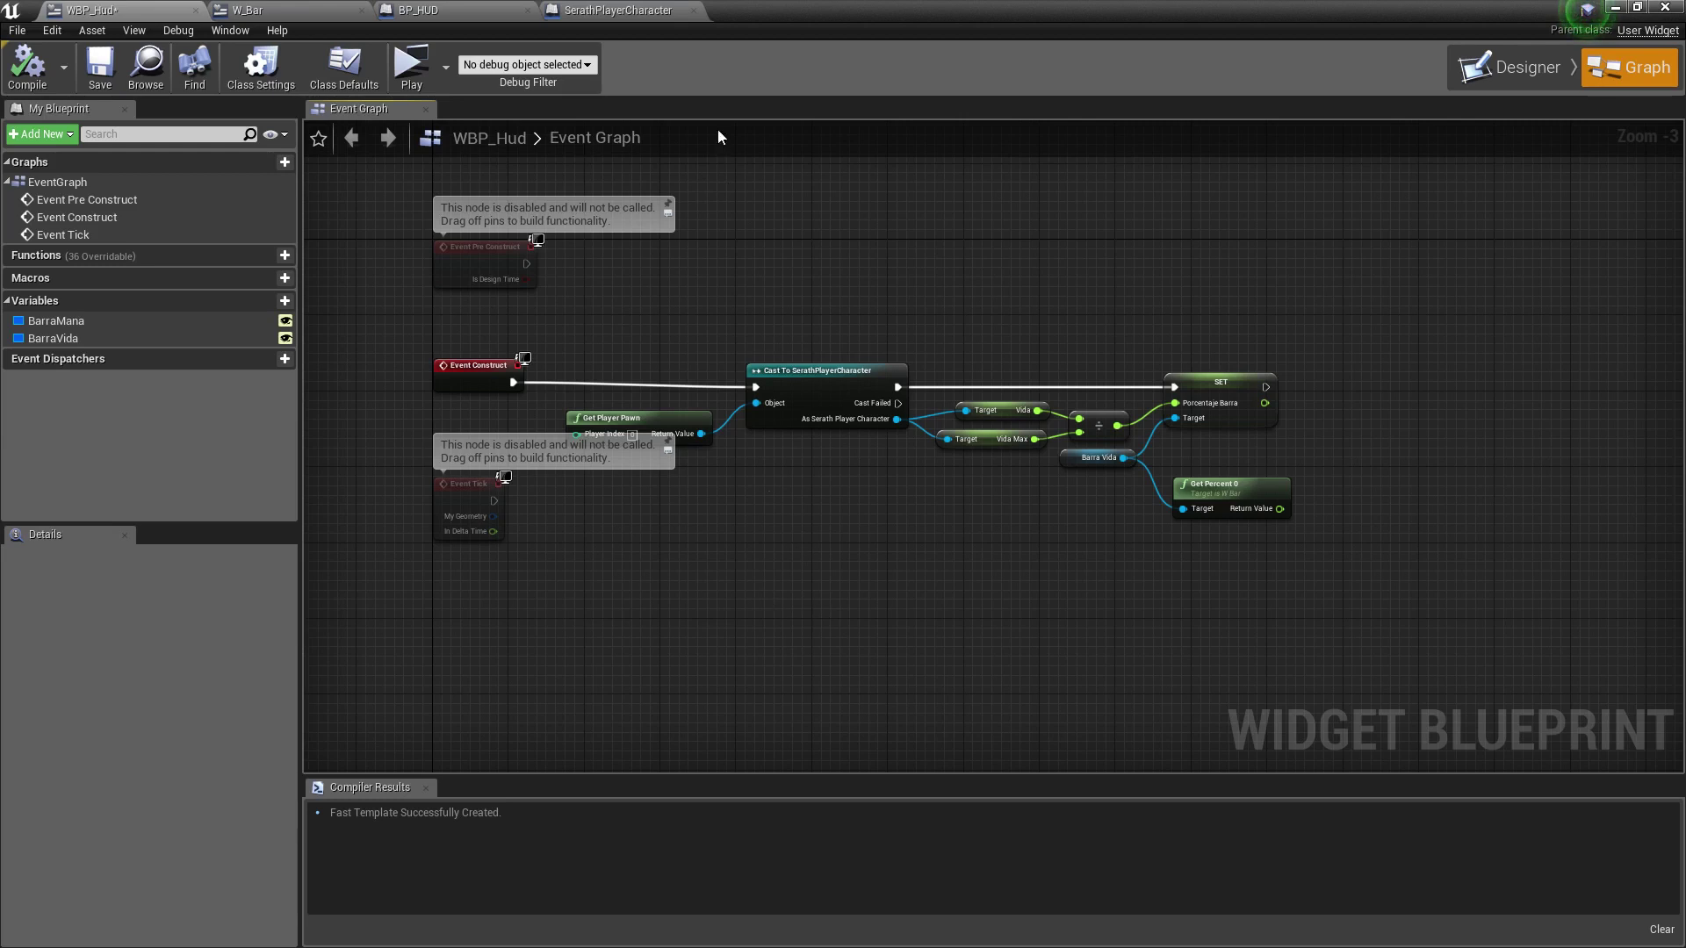
Add an Event BeginPlay node in the SerathPlayerCharacter blueprint graph.
left_click(611, 17)
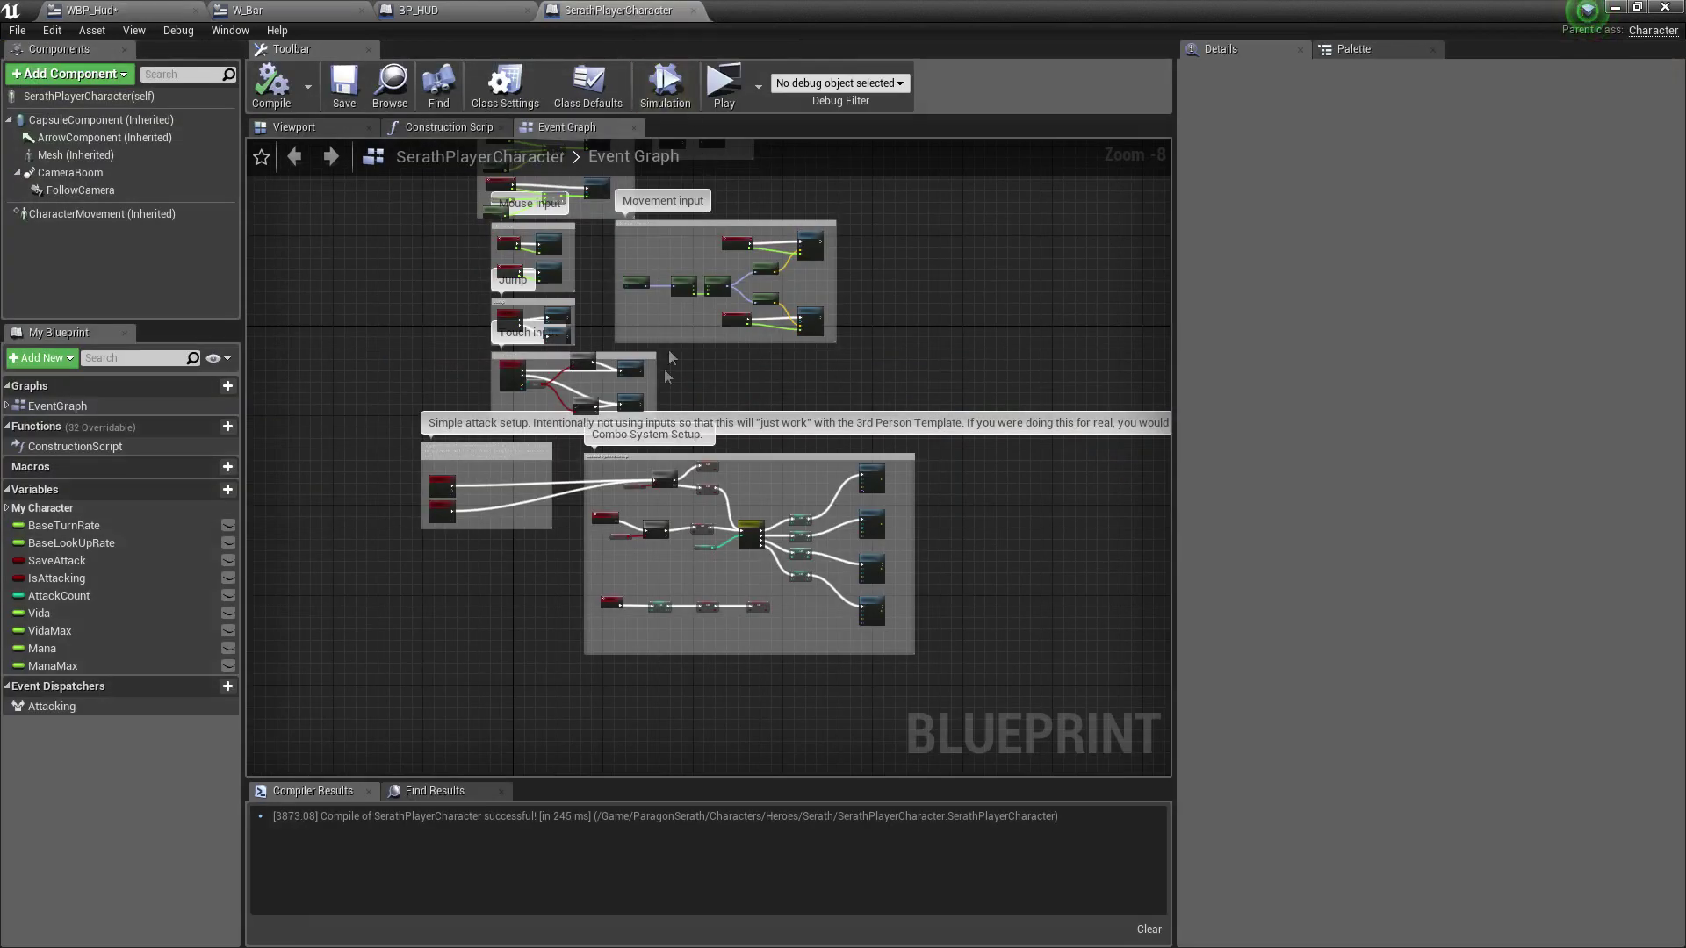
right_click_drag(482, 645, 444, 512)
scroll(465, 645, "up", 4)
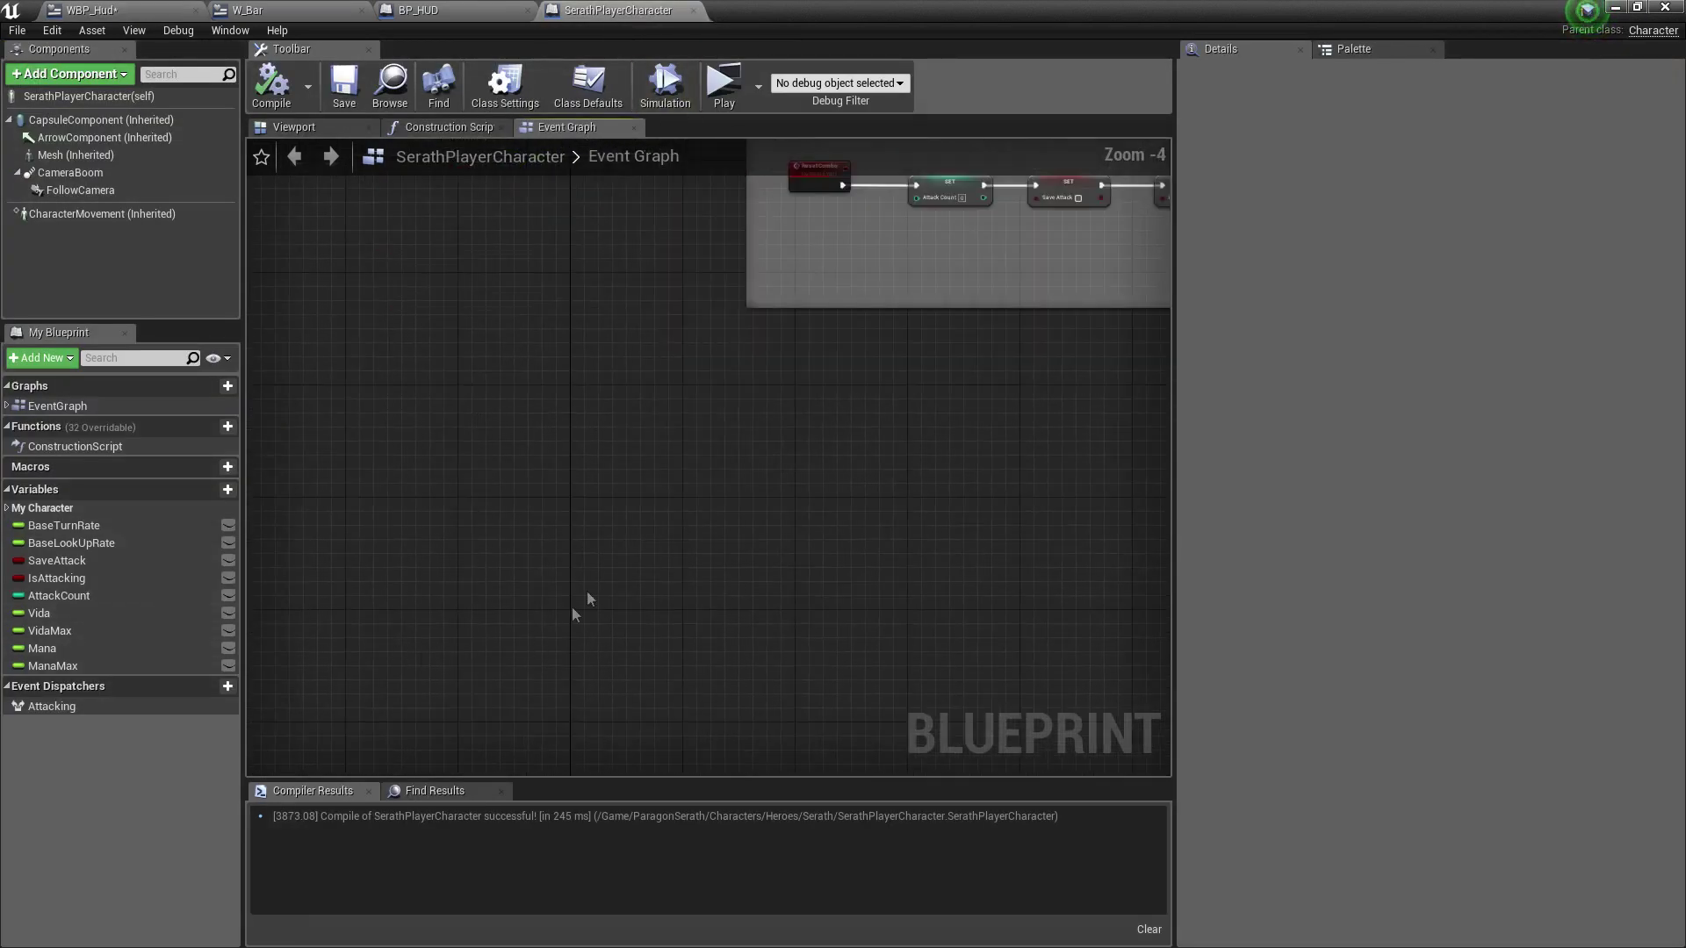
right_click(524, 502)
left_click(471, 505)
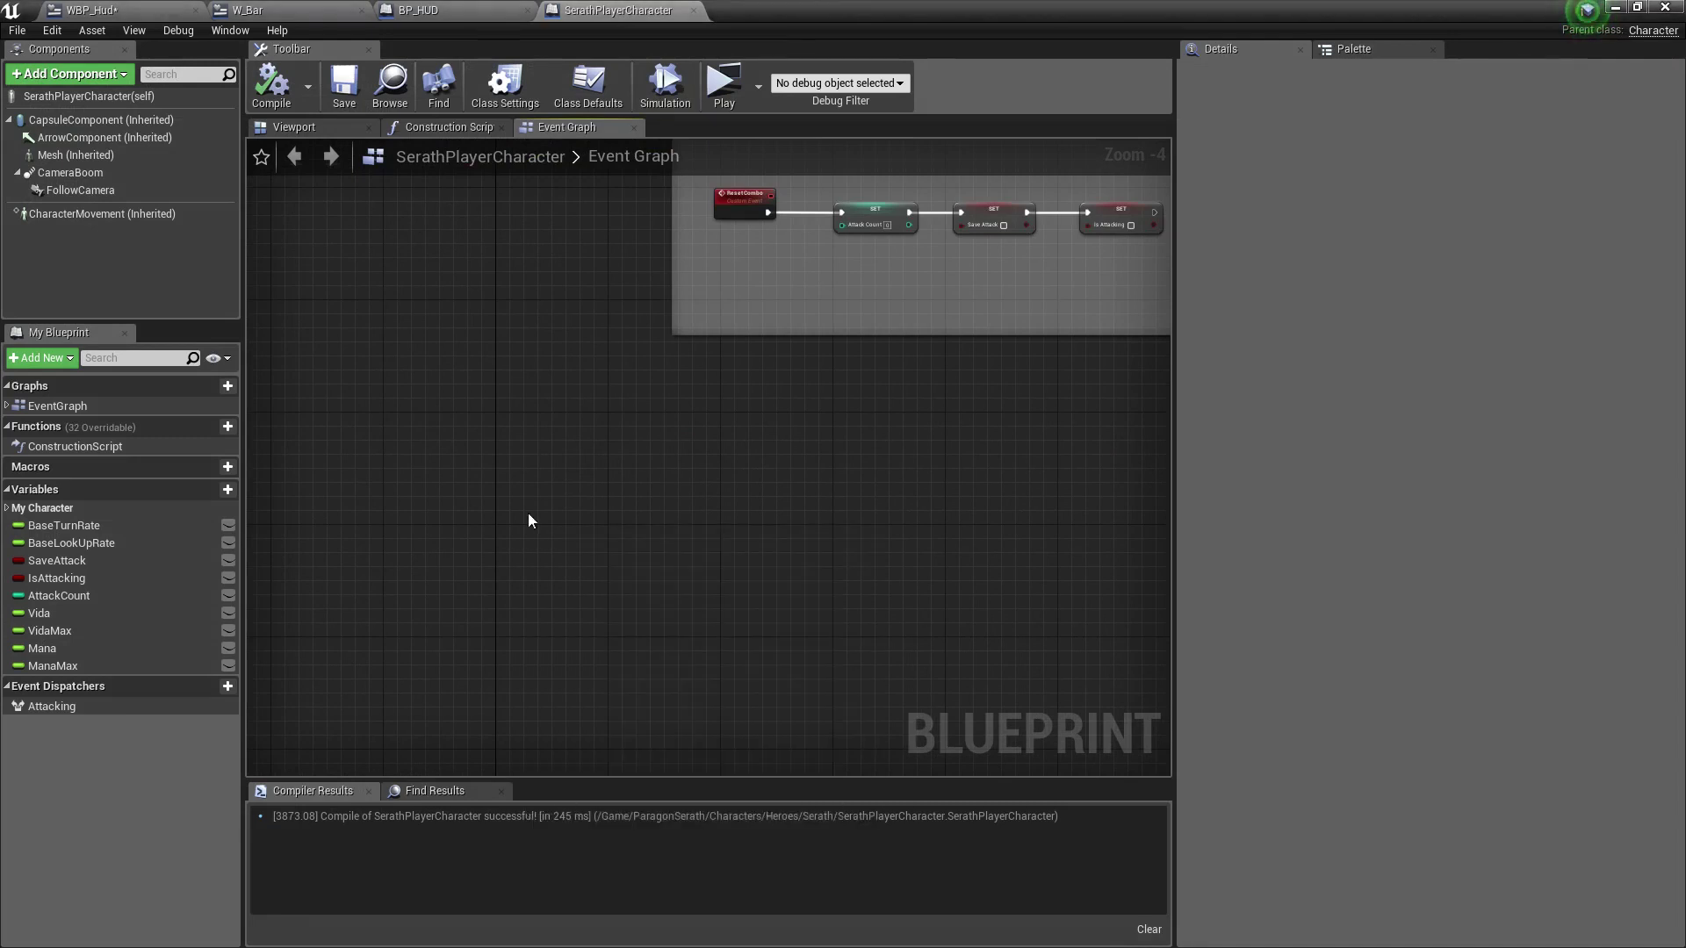
right_click(529, 515)
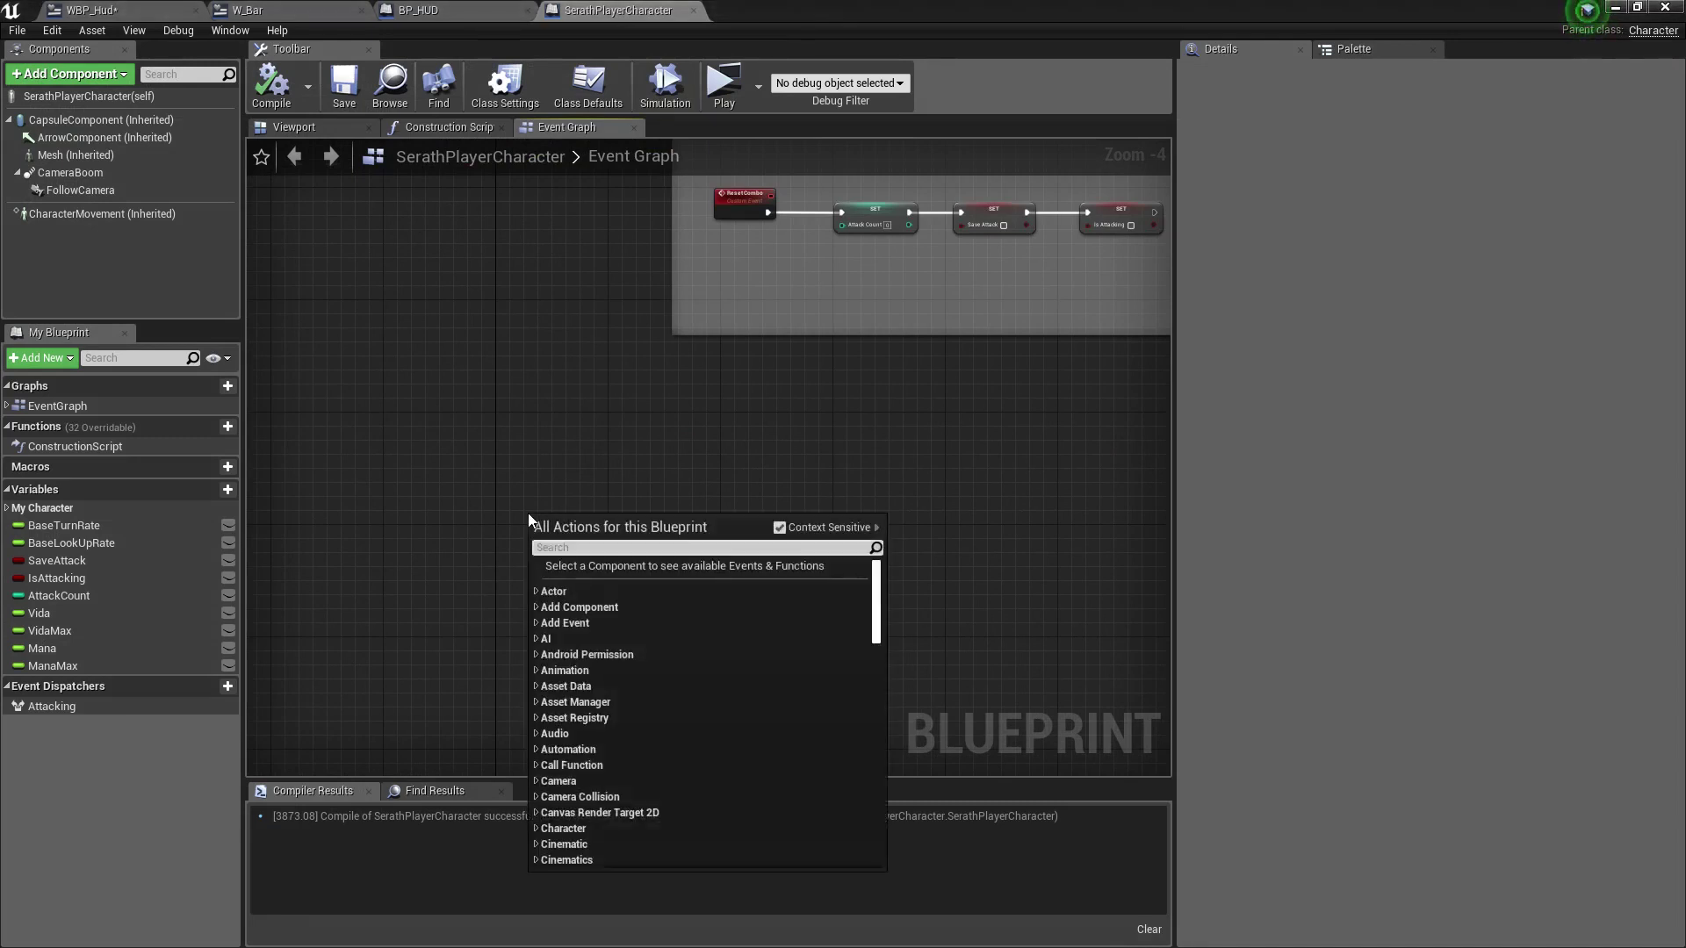
type("big")
key("BackSpace")
key("BackSpace")
key("BackSpace")
type("egin play")
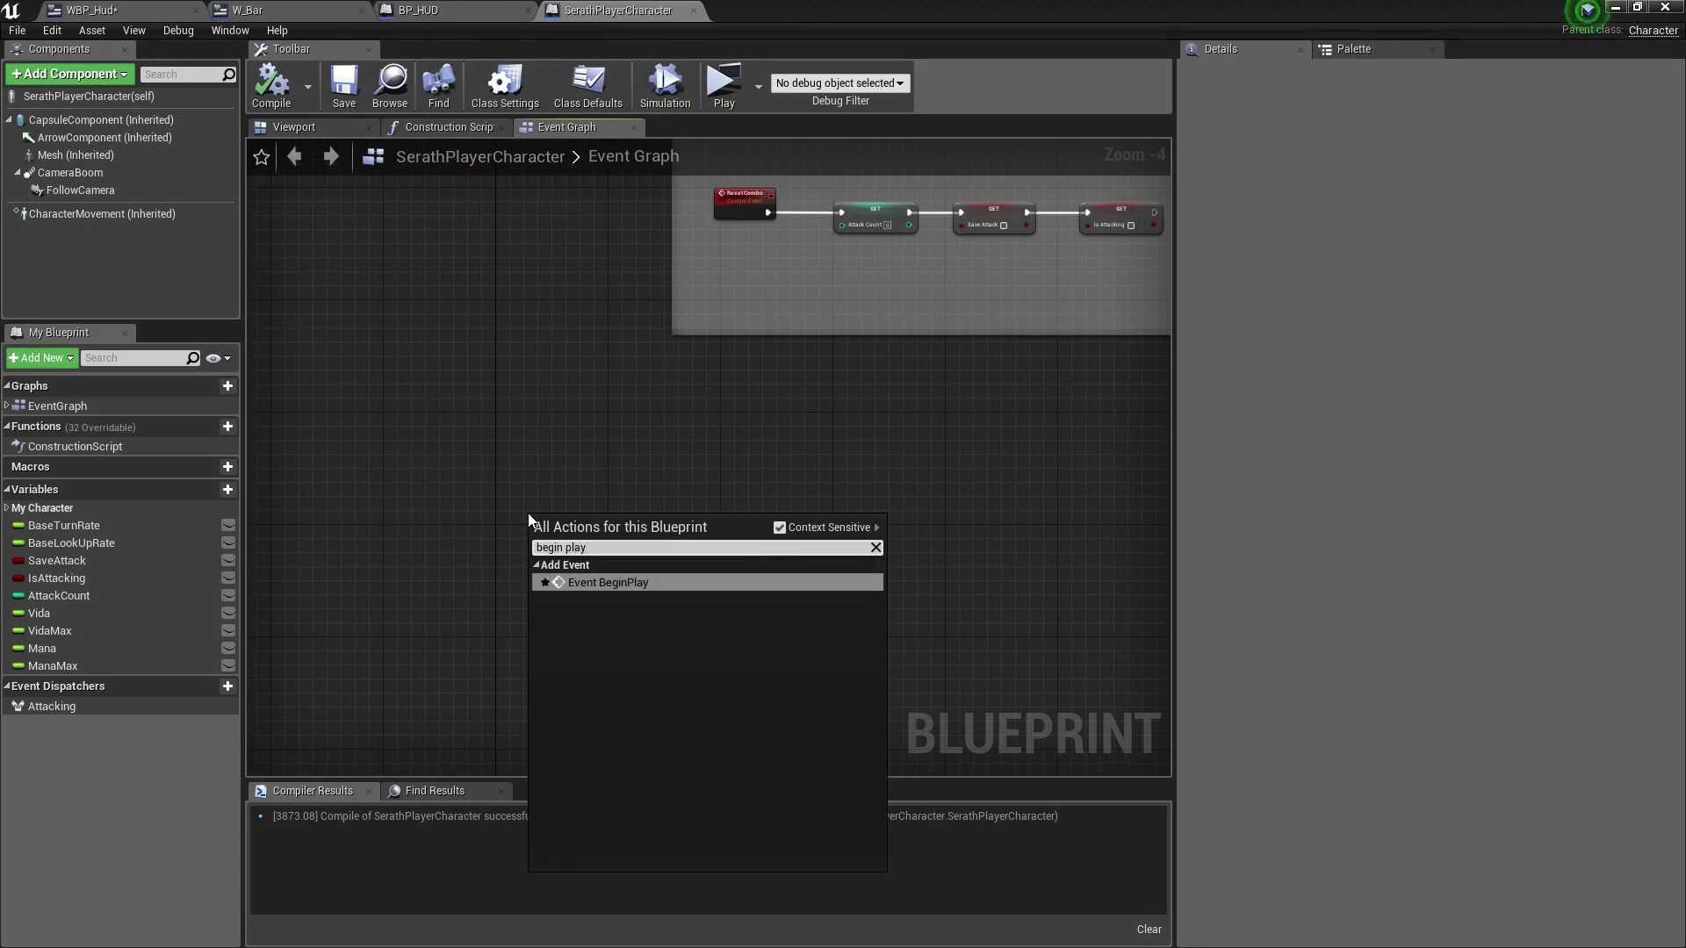
key("Return")
Chain a Set Timer by Event from BeginPlay with Time 1 and Looping enabled.
scroll(615, 518, "up", 4)
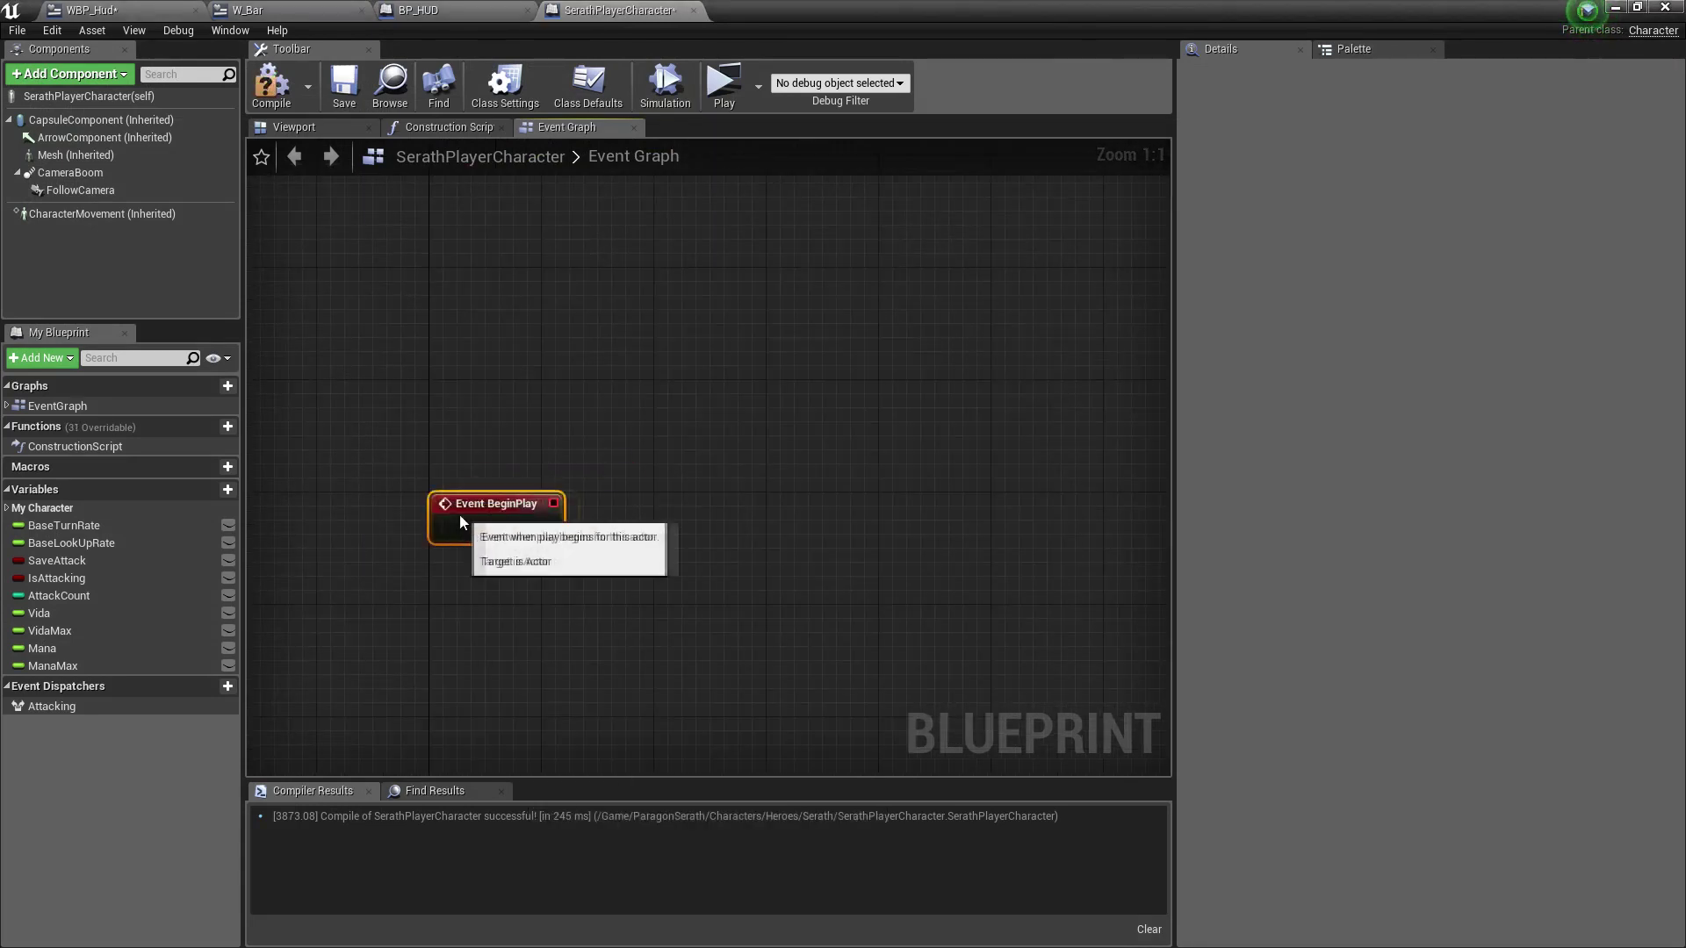
right_click_drag(667, 600, 407, 392)
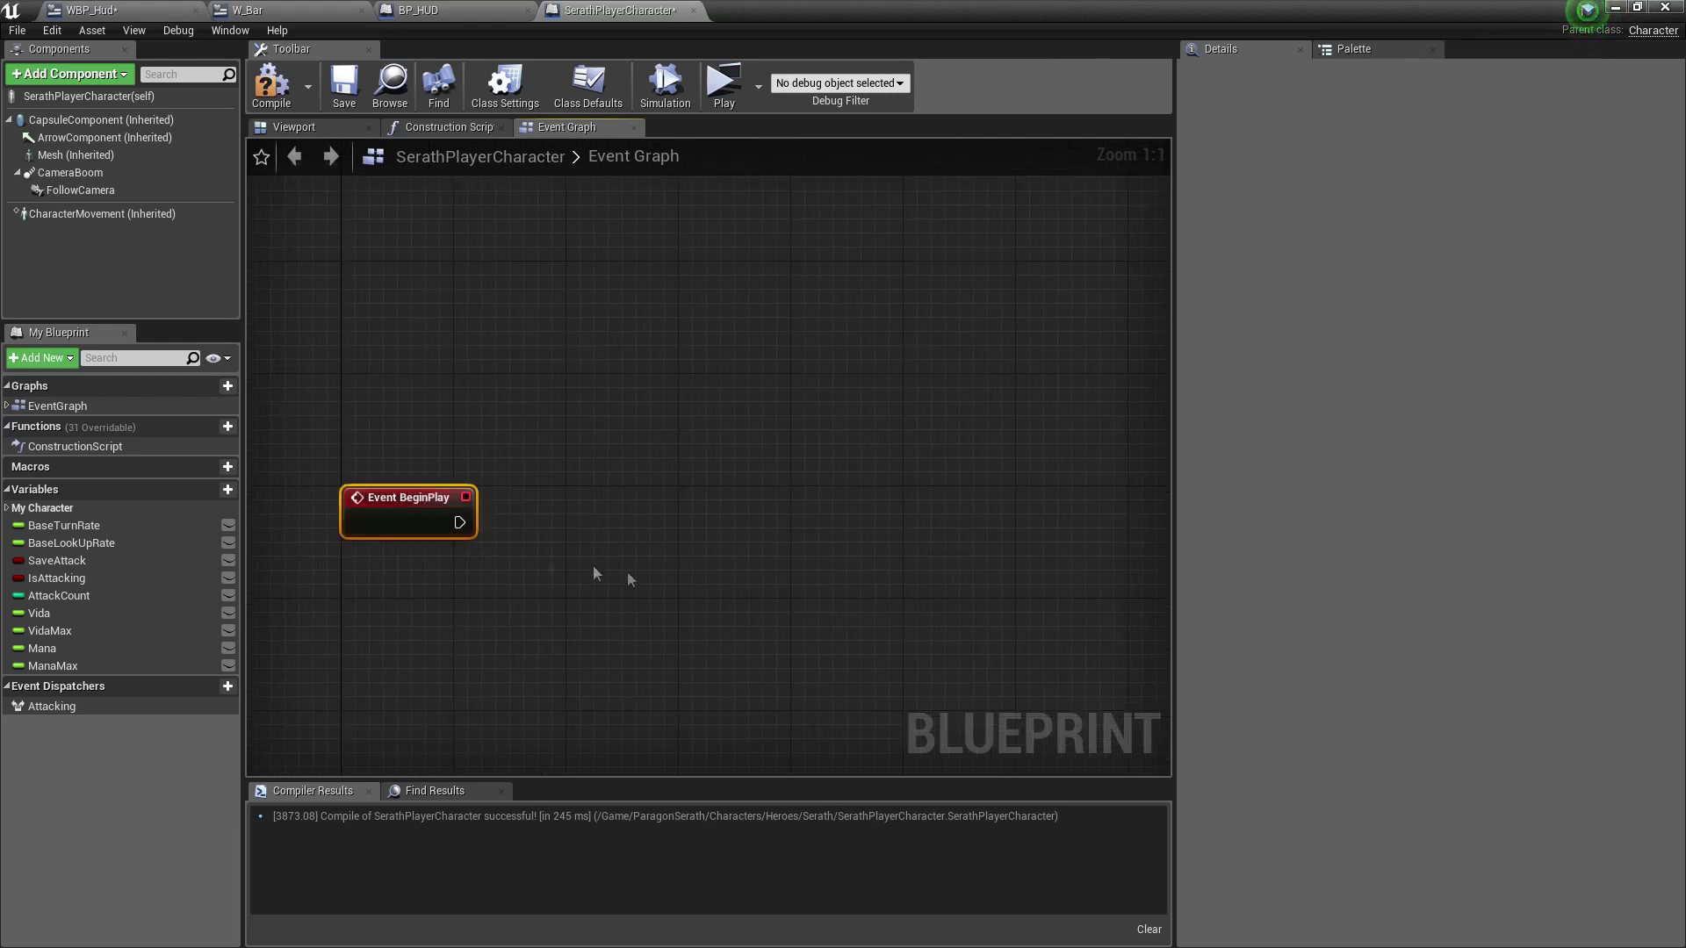
left_click_drag(351, 403, 504, 407)
type("timer")
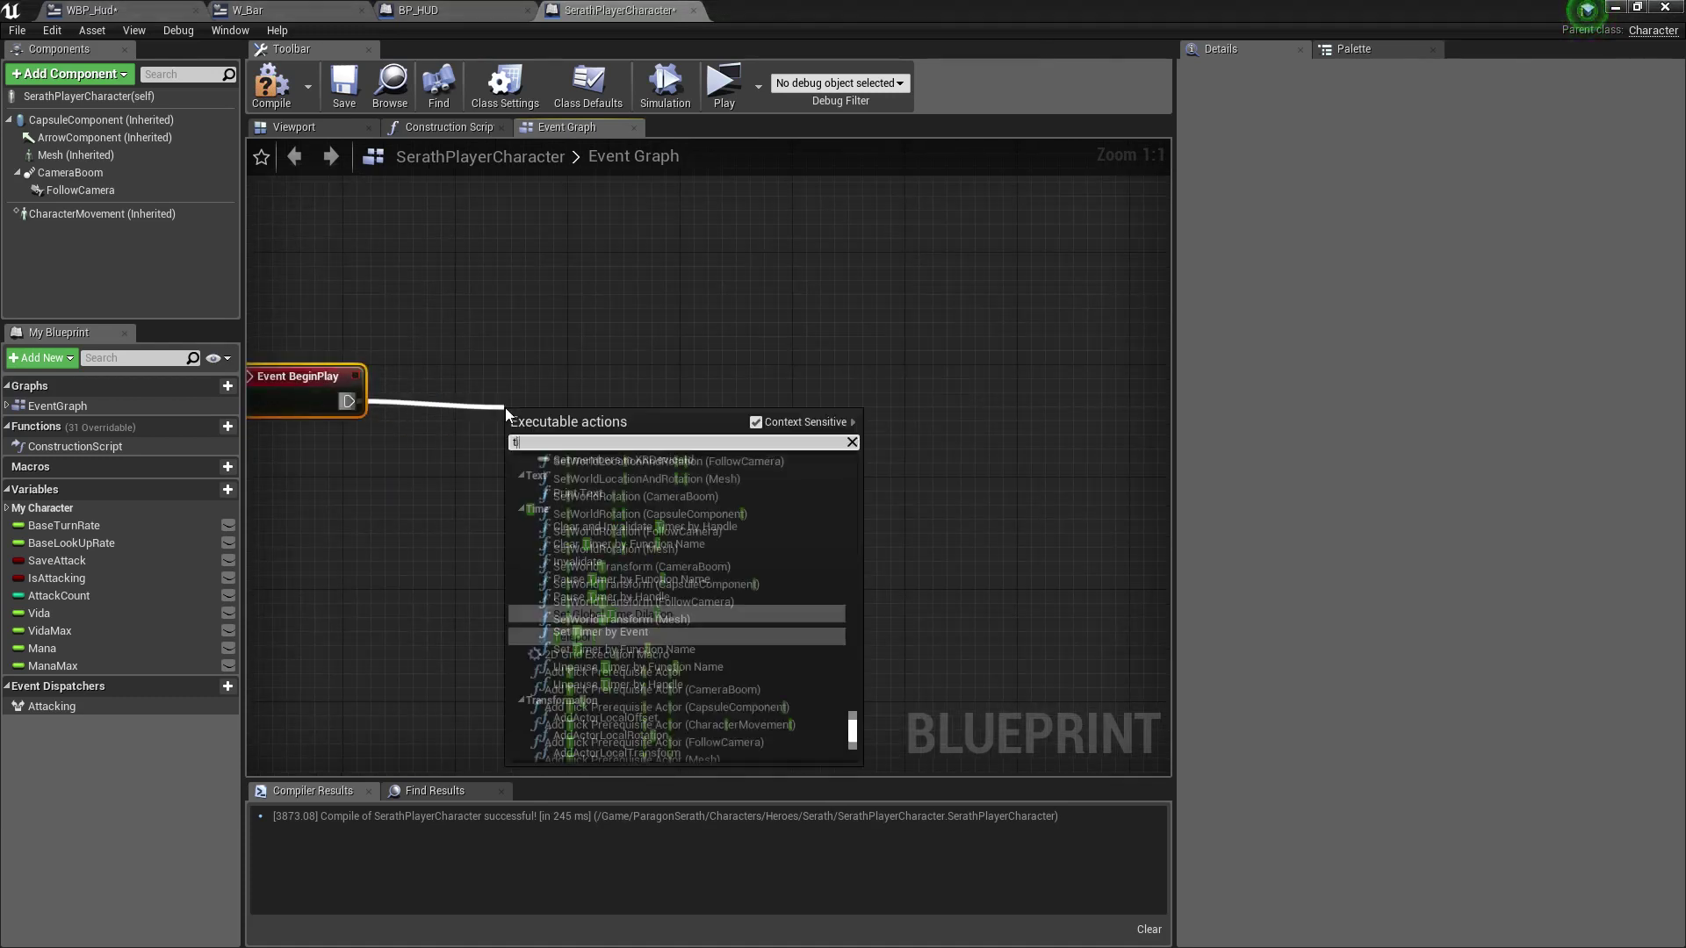
key("Up")
key("Up")
key("Down")
key("Down")
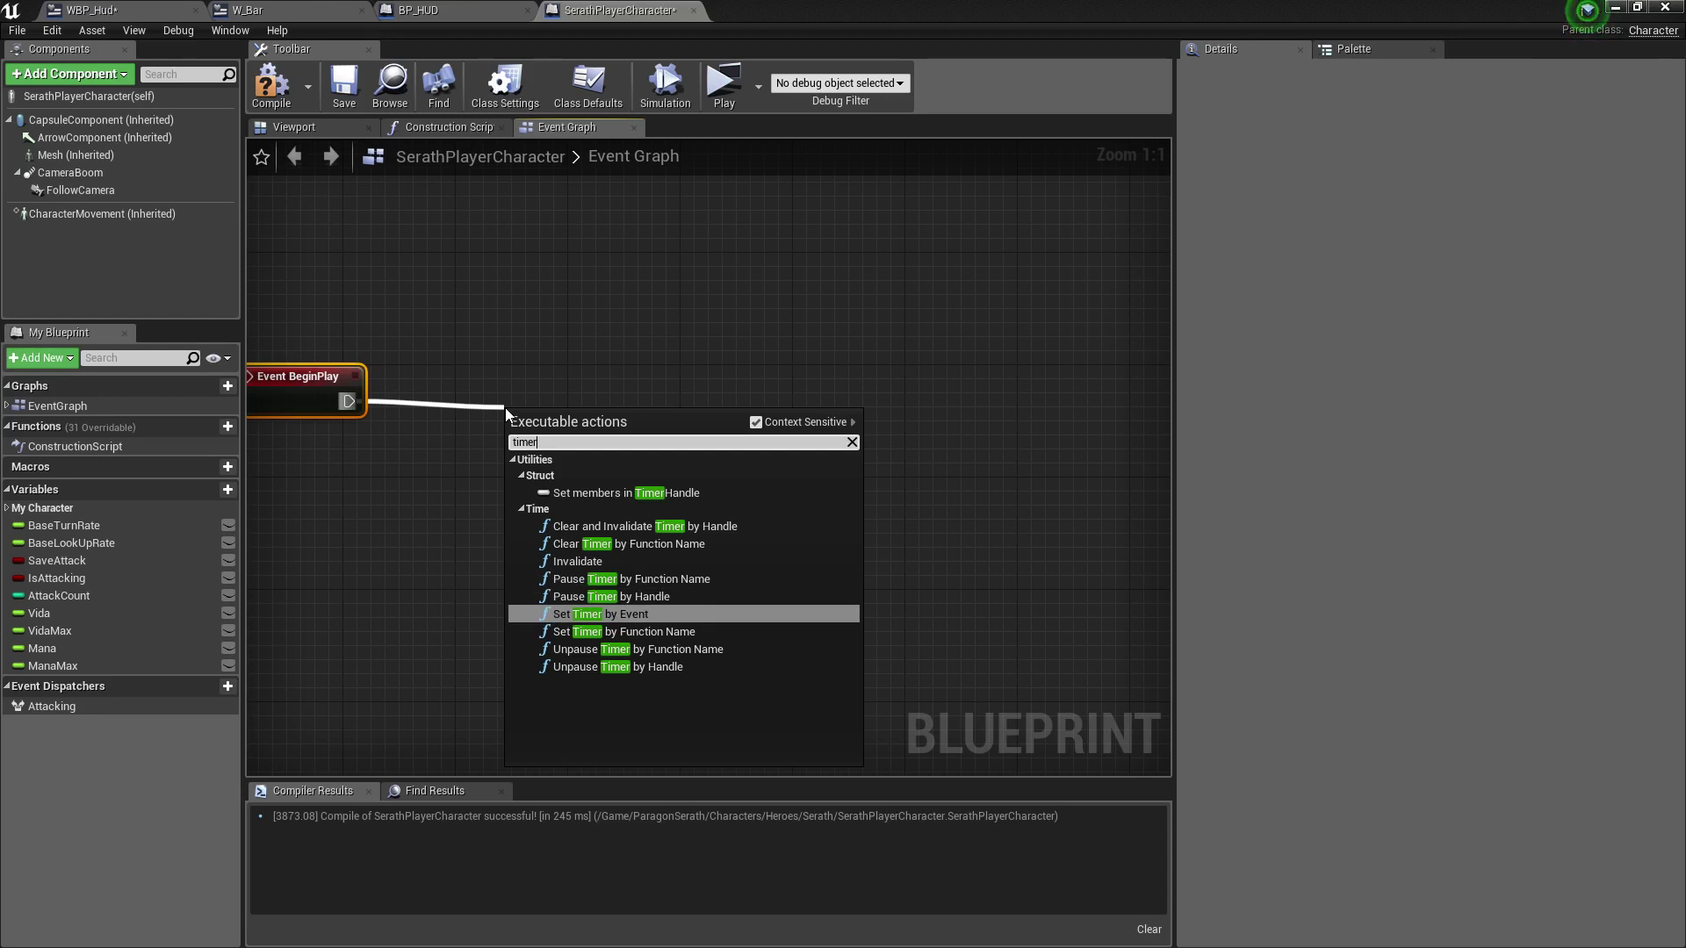
key("Return")
left_click_drag(623, 456, 735, 413)
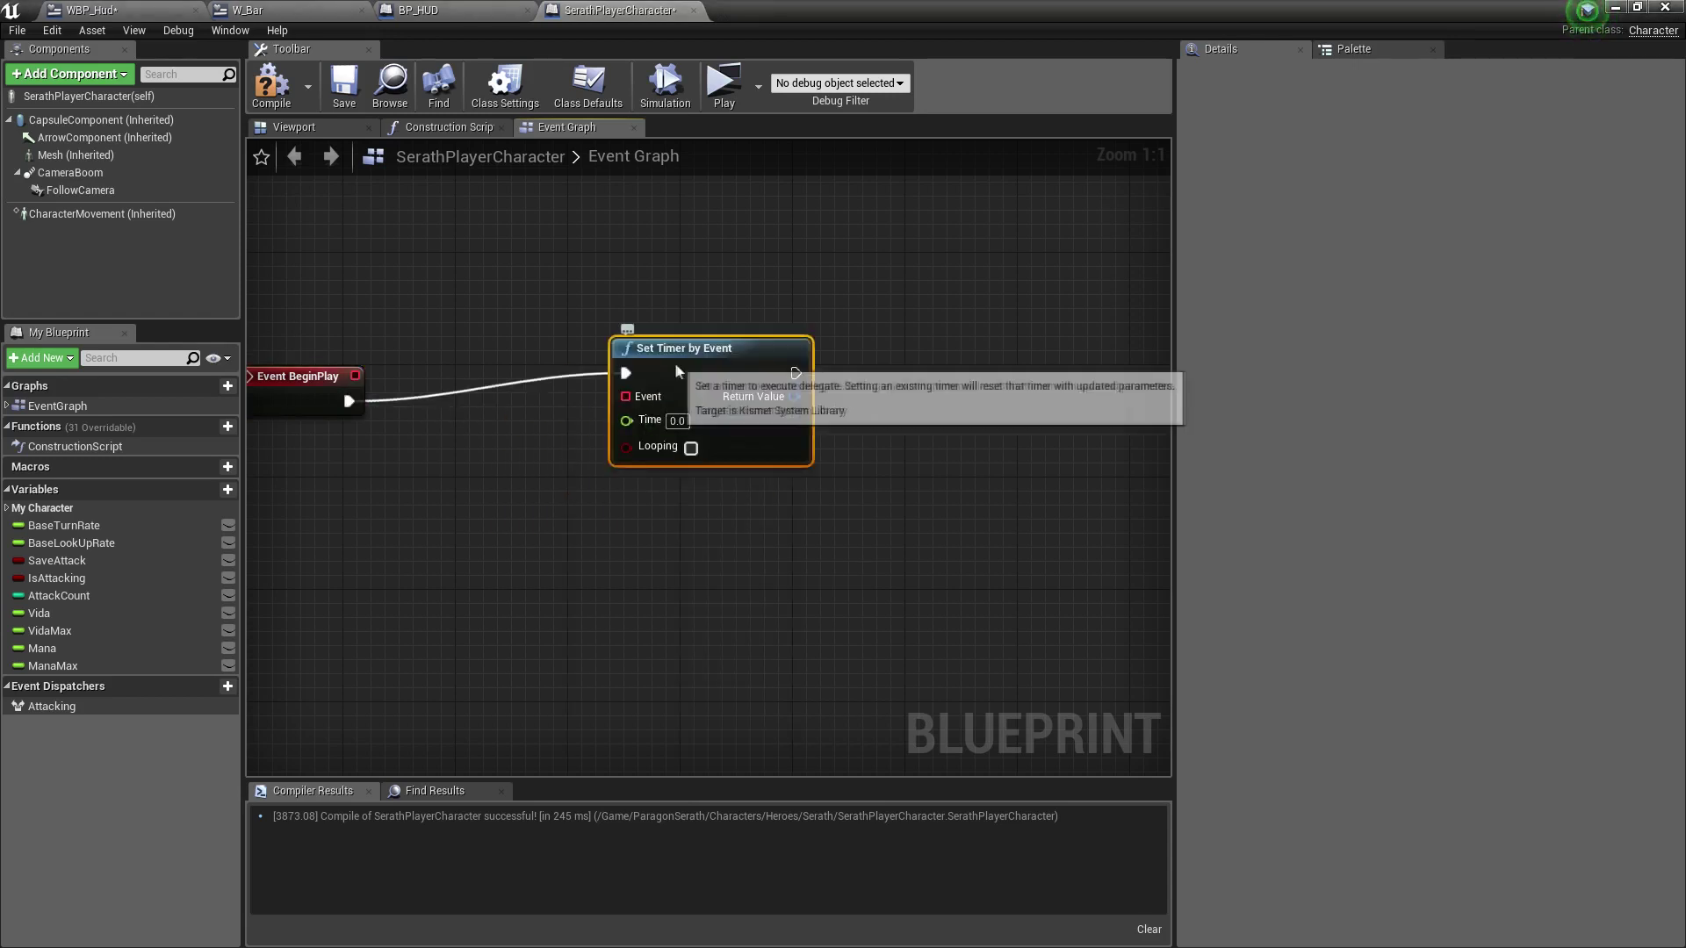
left_click(677, 448)
type("1")
key("Return")
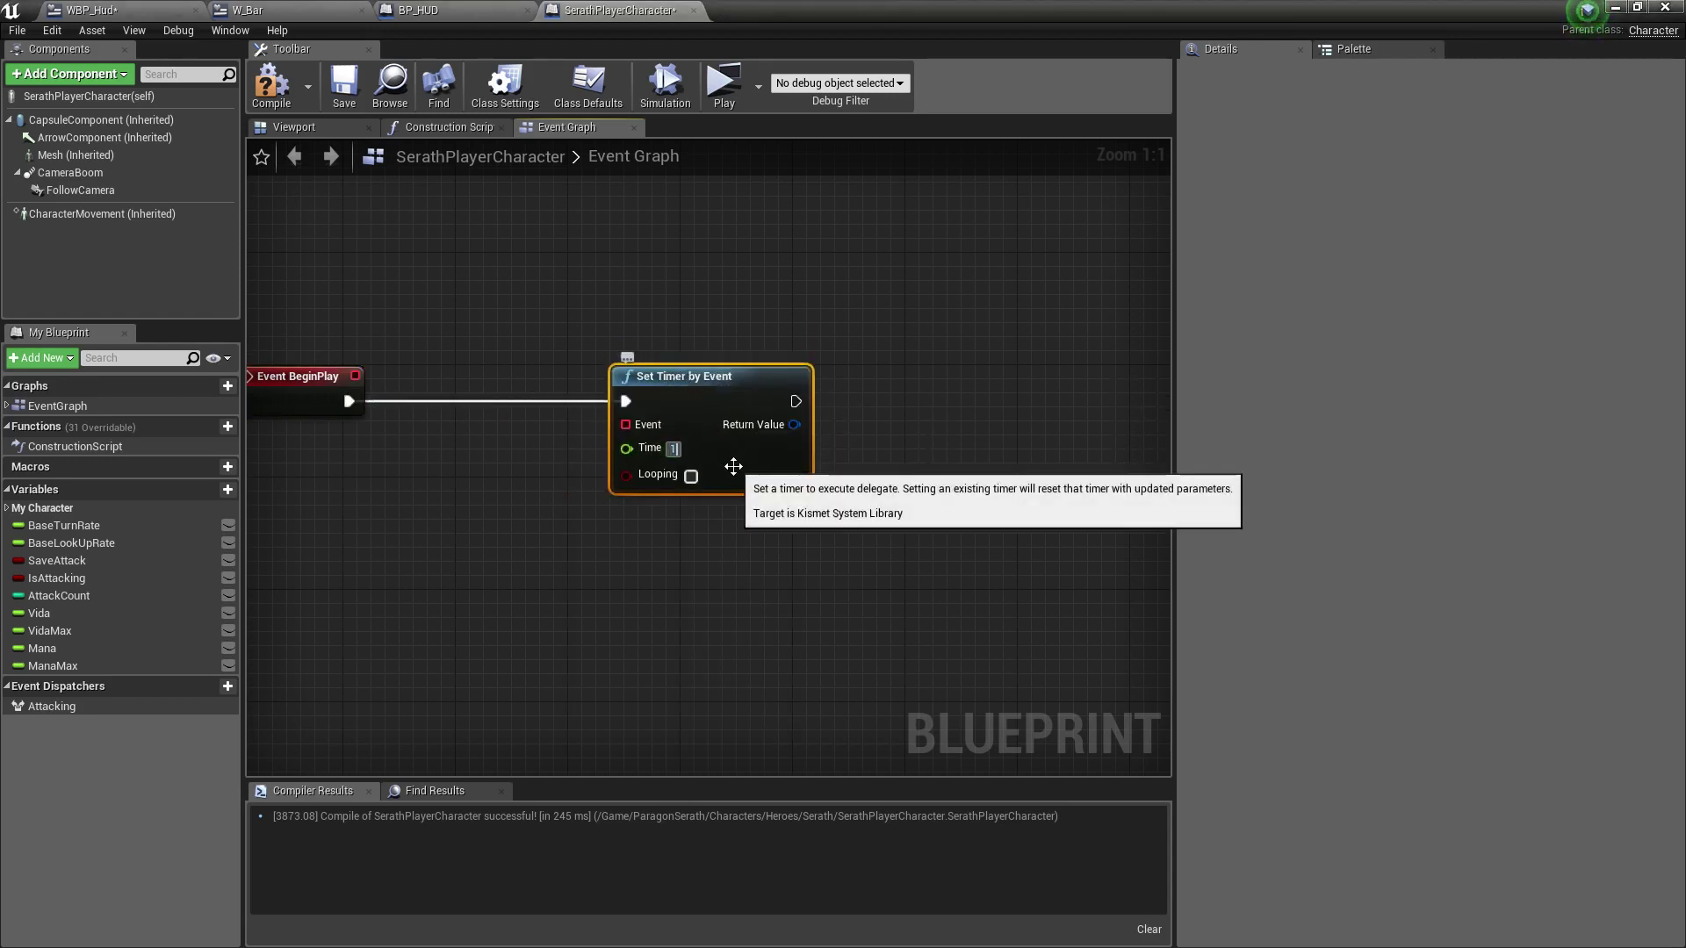
left_click(690, 475)
right_click_drag(667, 500, 825, 388)
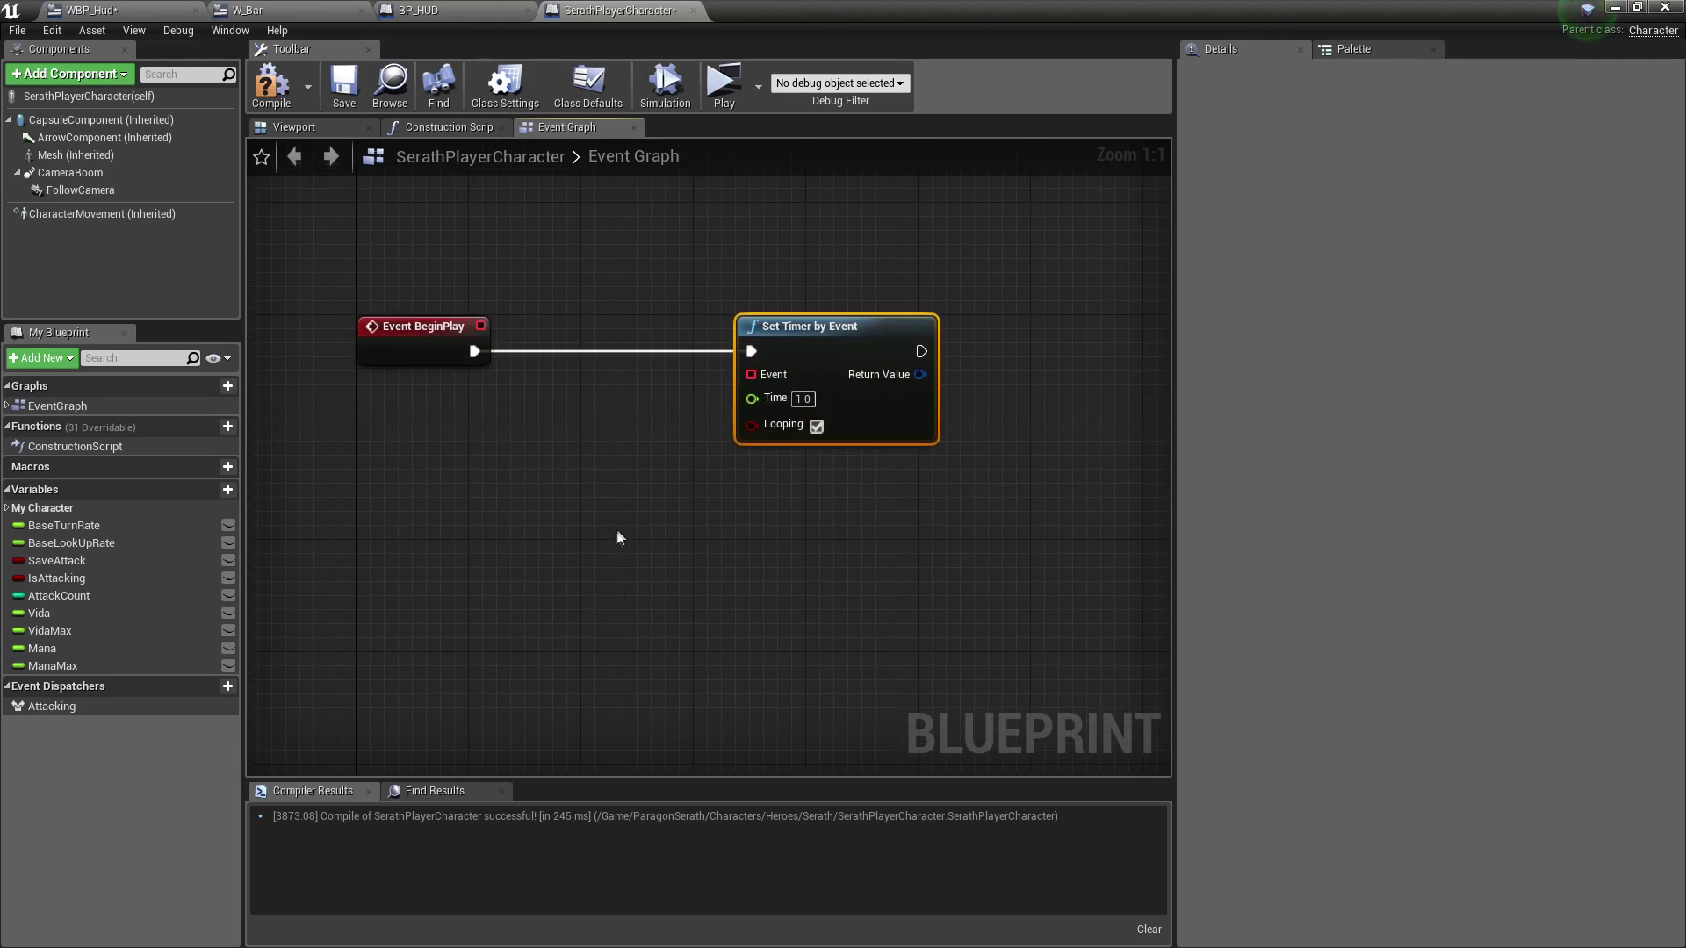
Add CustomEvent_0 and bind it to the timer's Event input.
right_click(425, 506)
type("custom")
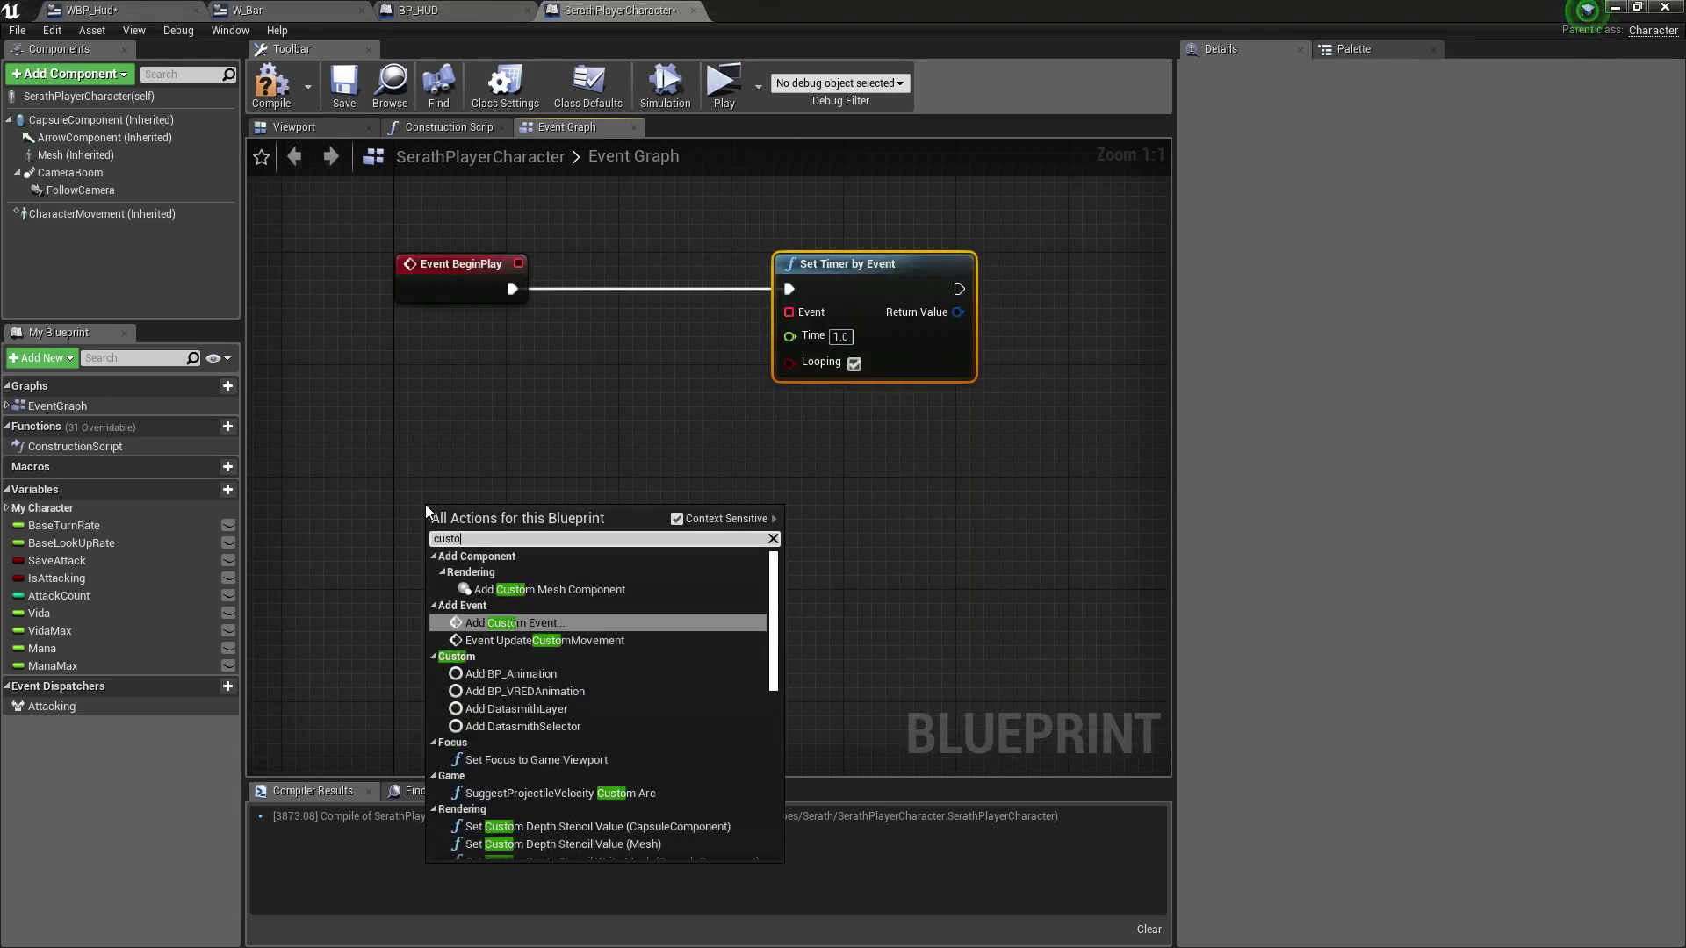
key("Return")
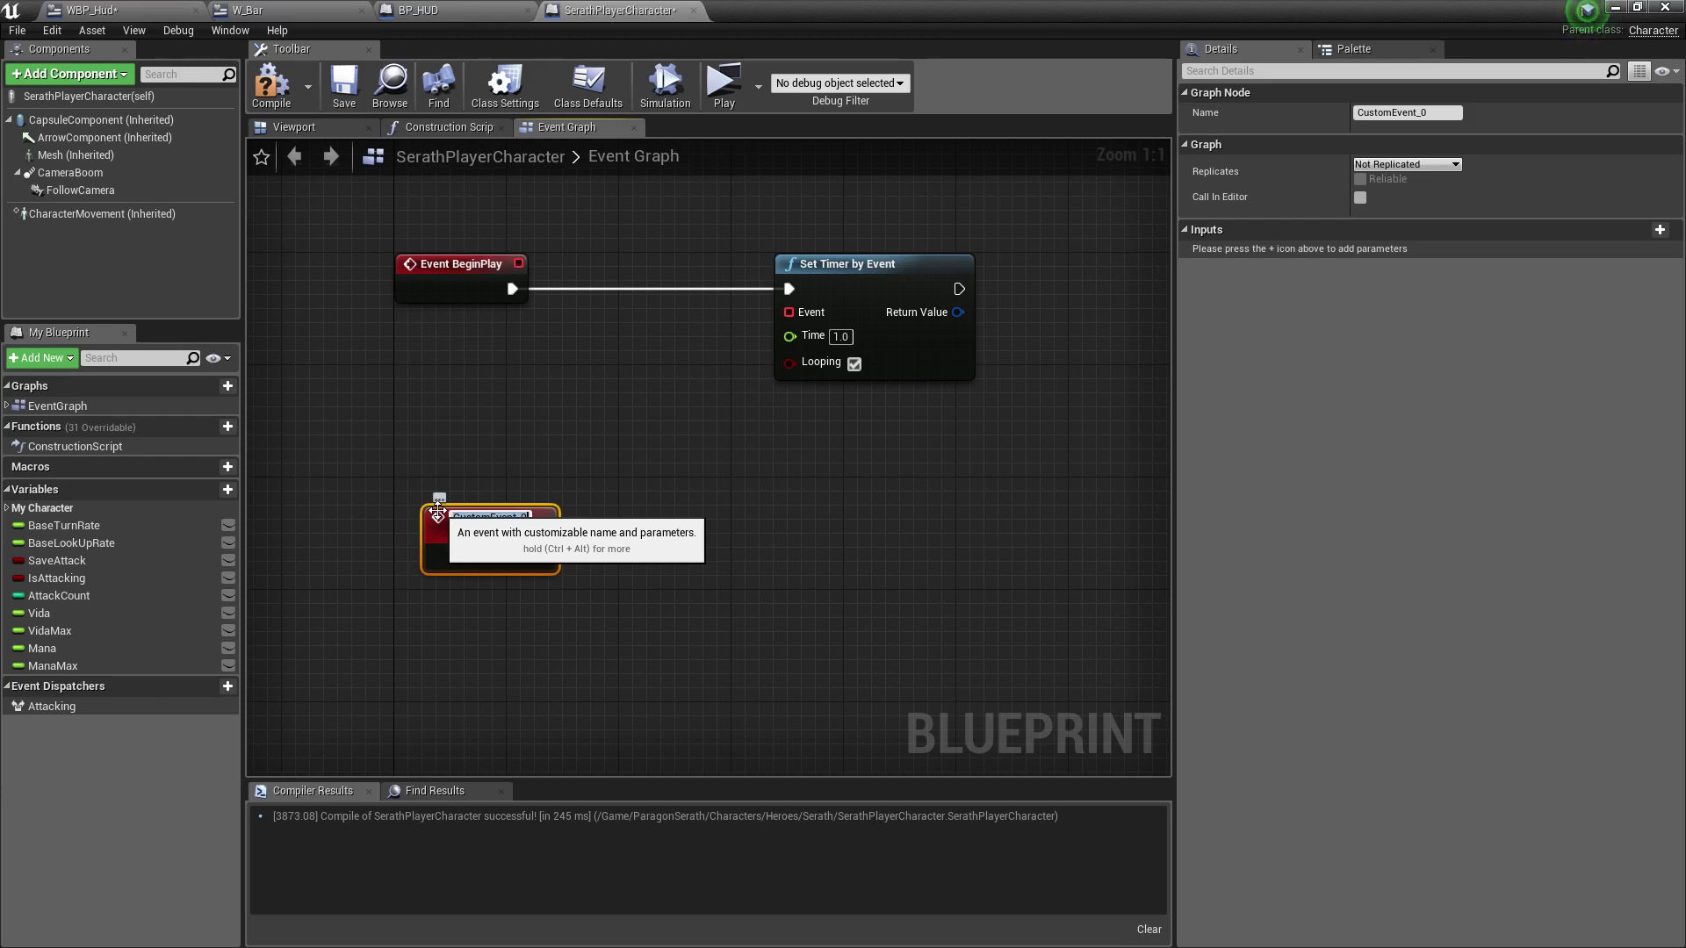
left_click(661, 549)
left_click_drag(544, 522, 788, 312)
right_click_drag(524, 602, 471, 545)
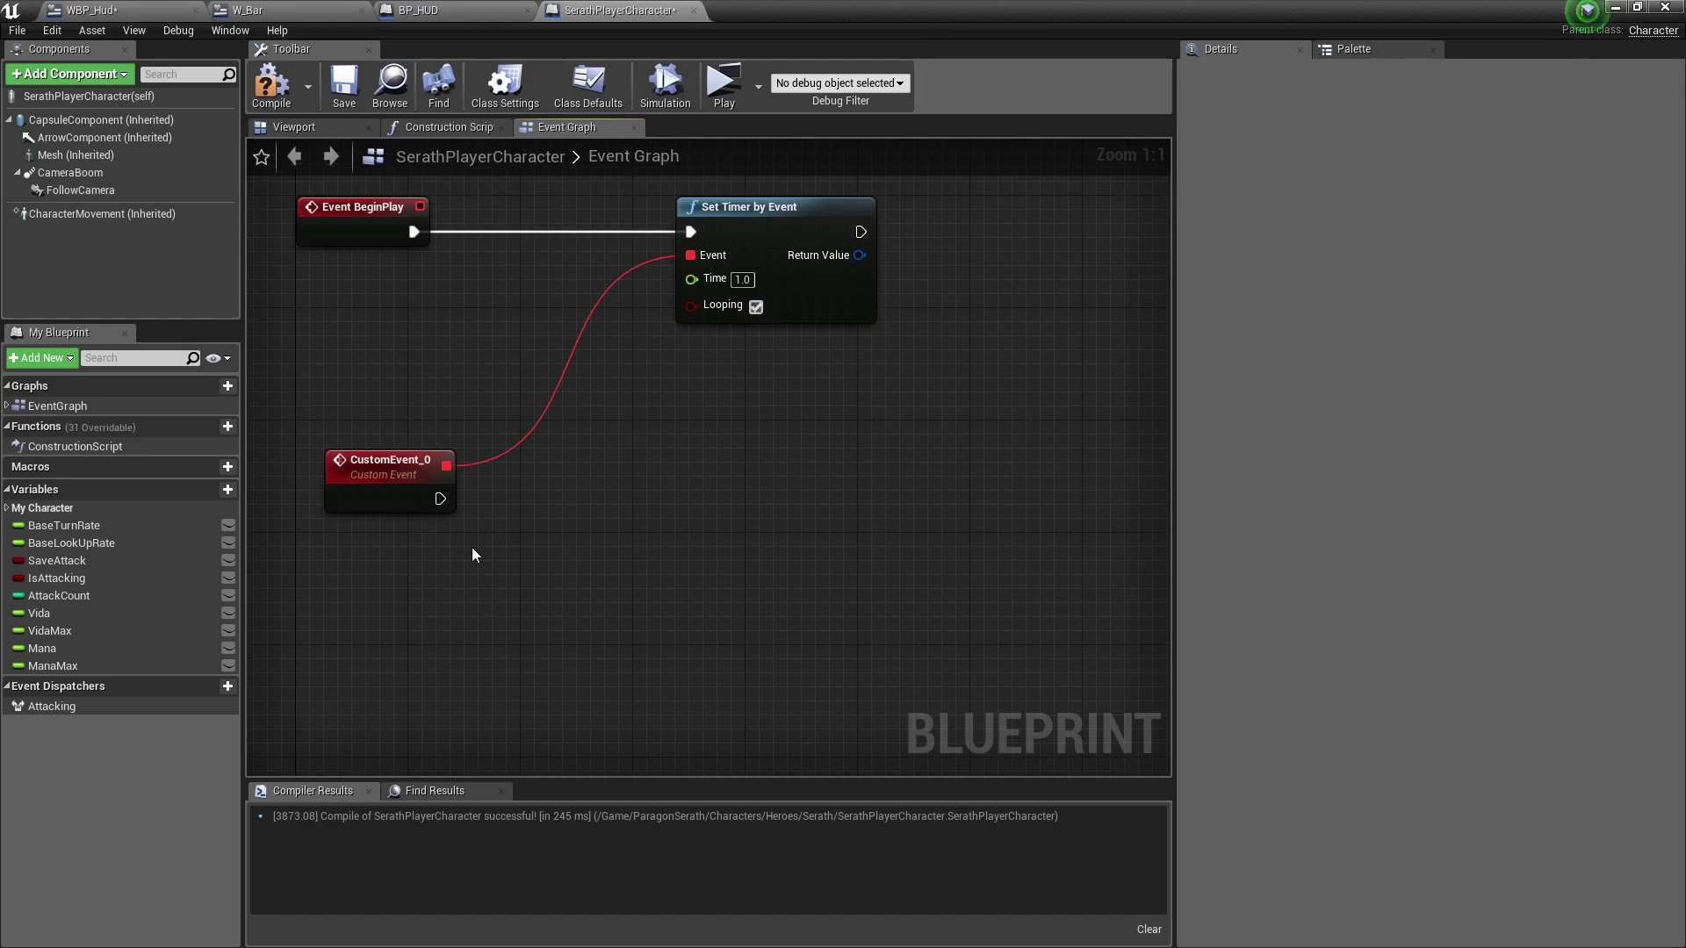
Set Vida from the custom event using Random Float in Range with VidaMax as maximum.
left_click(44, 614)
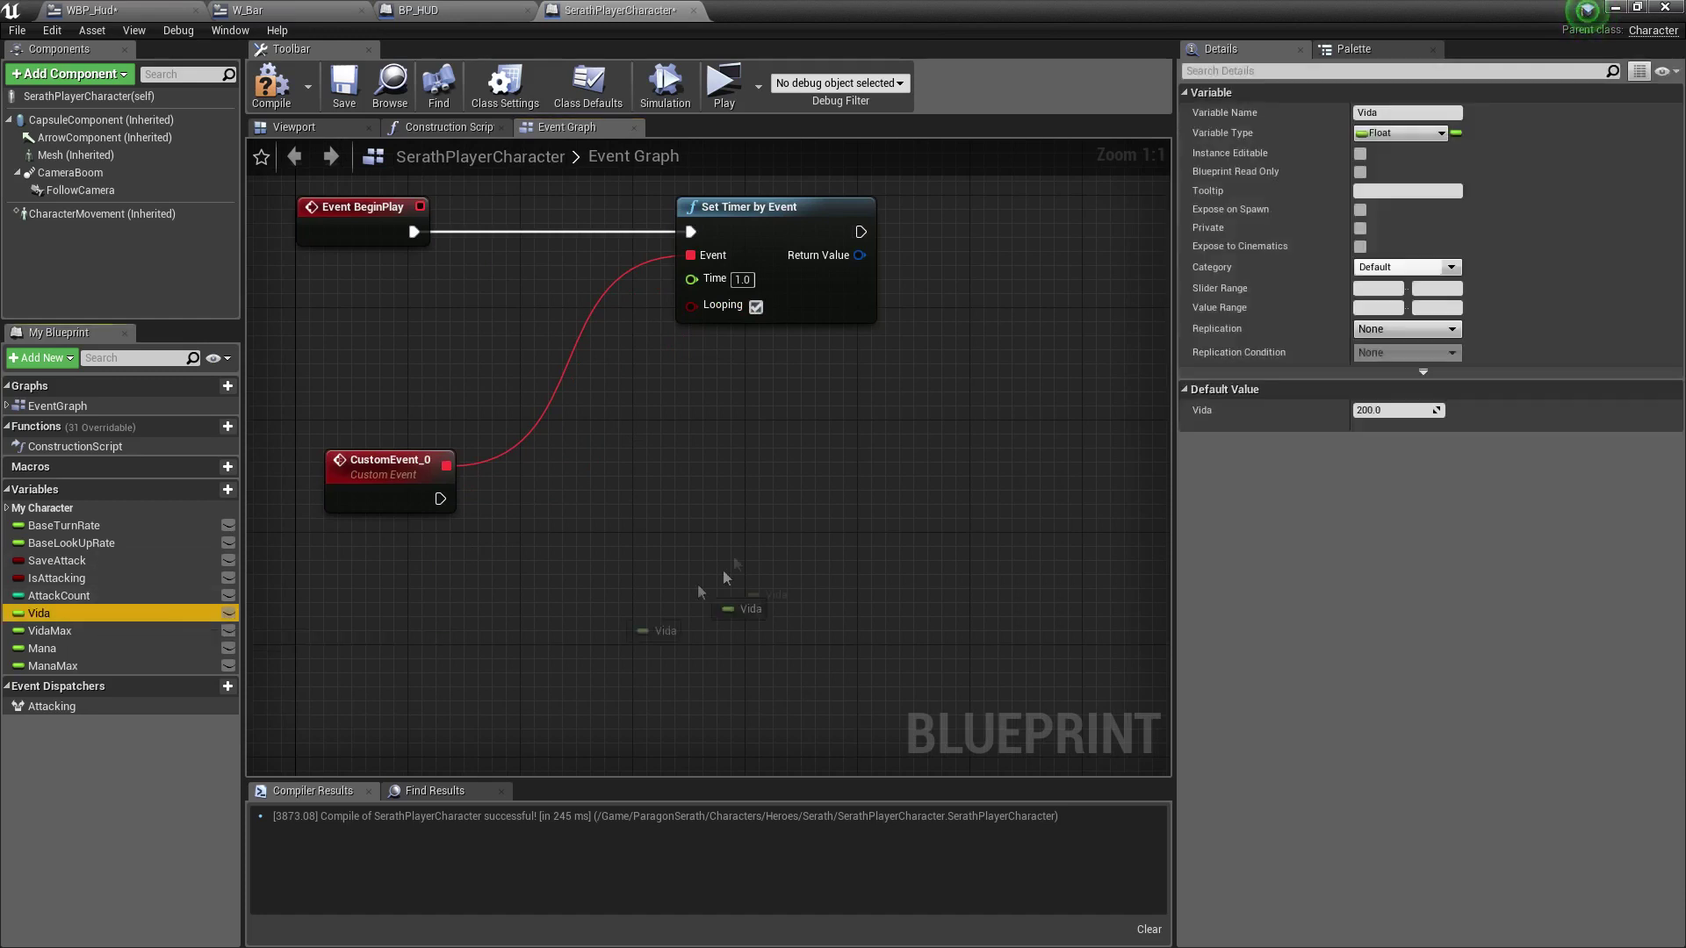
left_click_drag(46, 614, 611, 533, "alt")
mouse_move(440, 499)
left_mouse_down()
mouse_move(621, 513)
mouse_move(671, 490)
mouse_move(475, 560)
left_mouse_up()
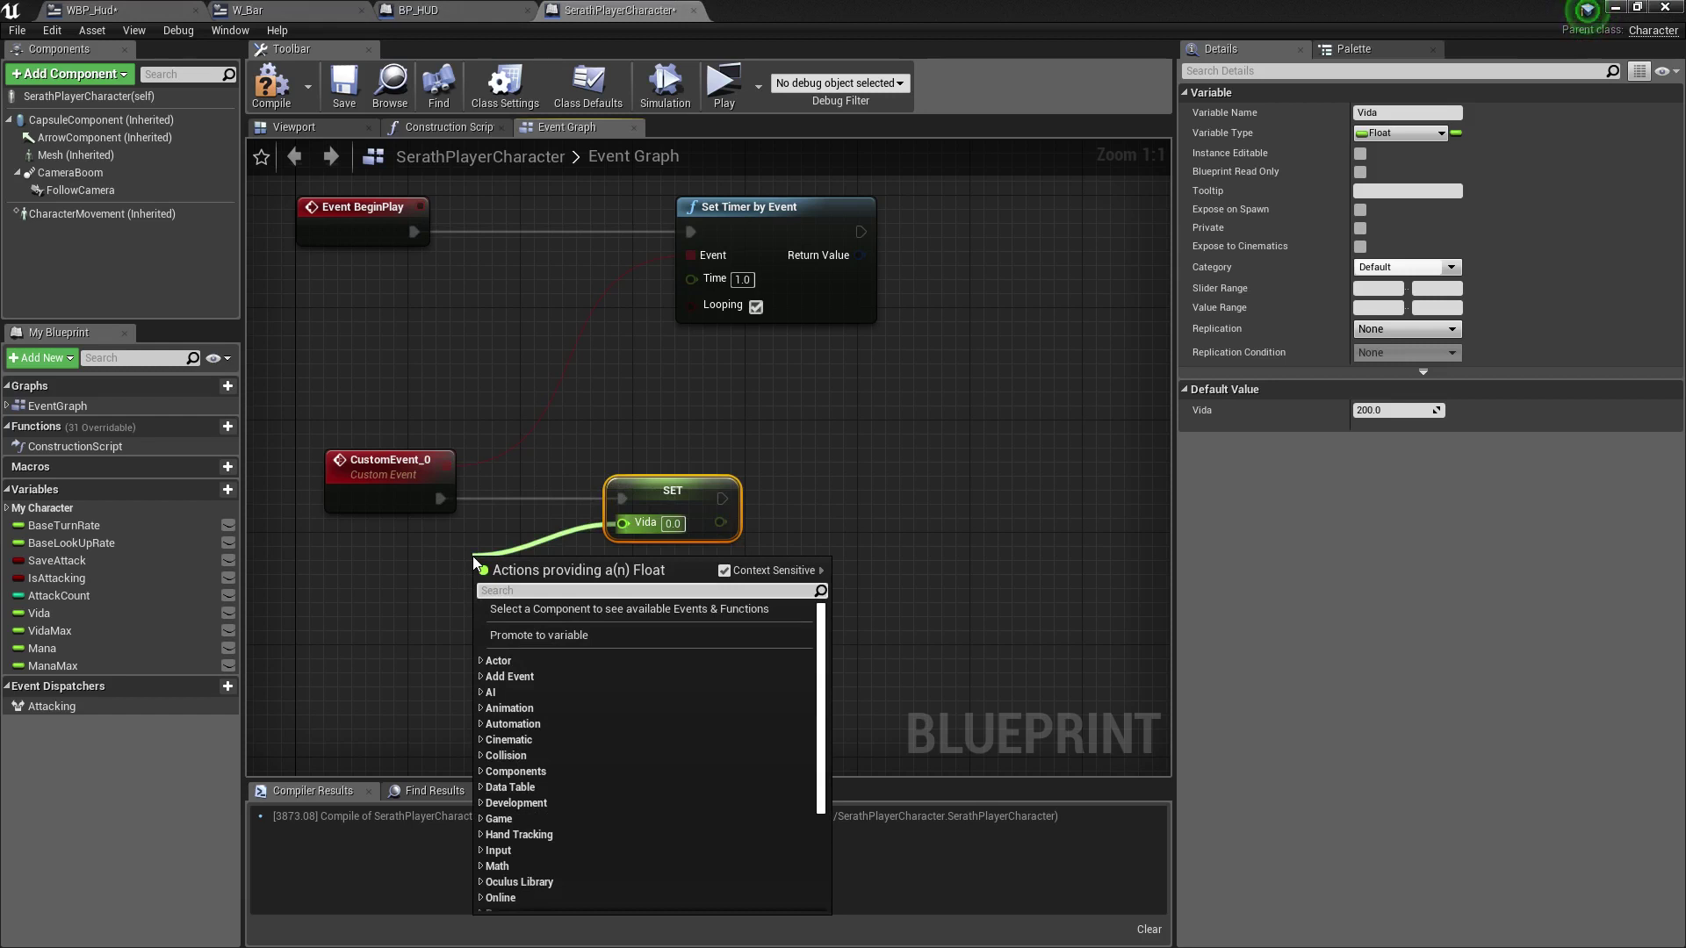
type("random")
key("Down")
key("Down")
key("Return")
left_click_drag(503, 578, 372, 584)
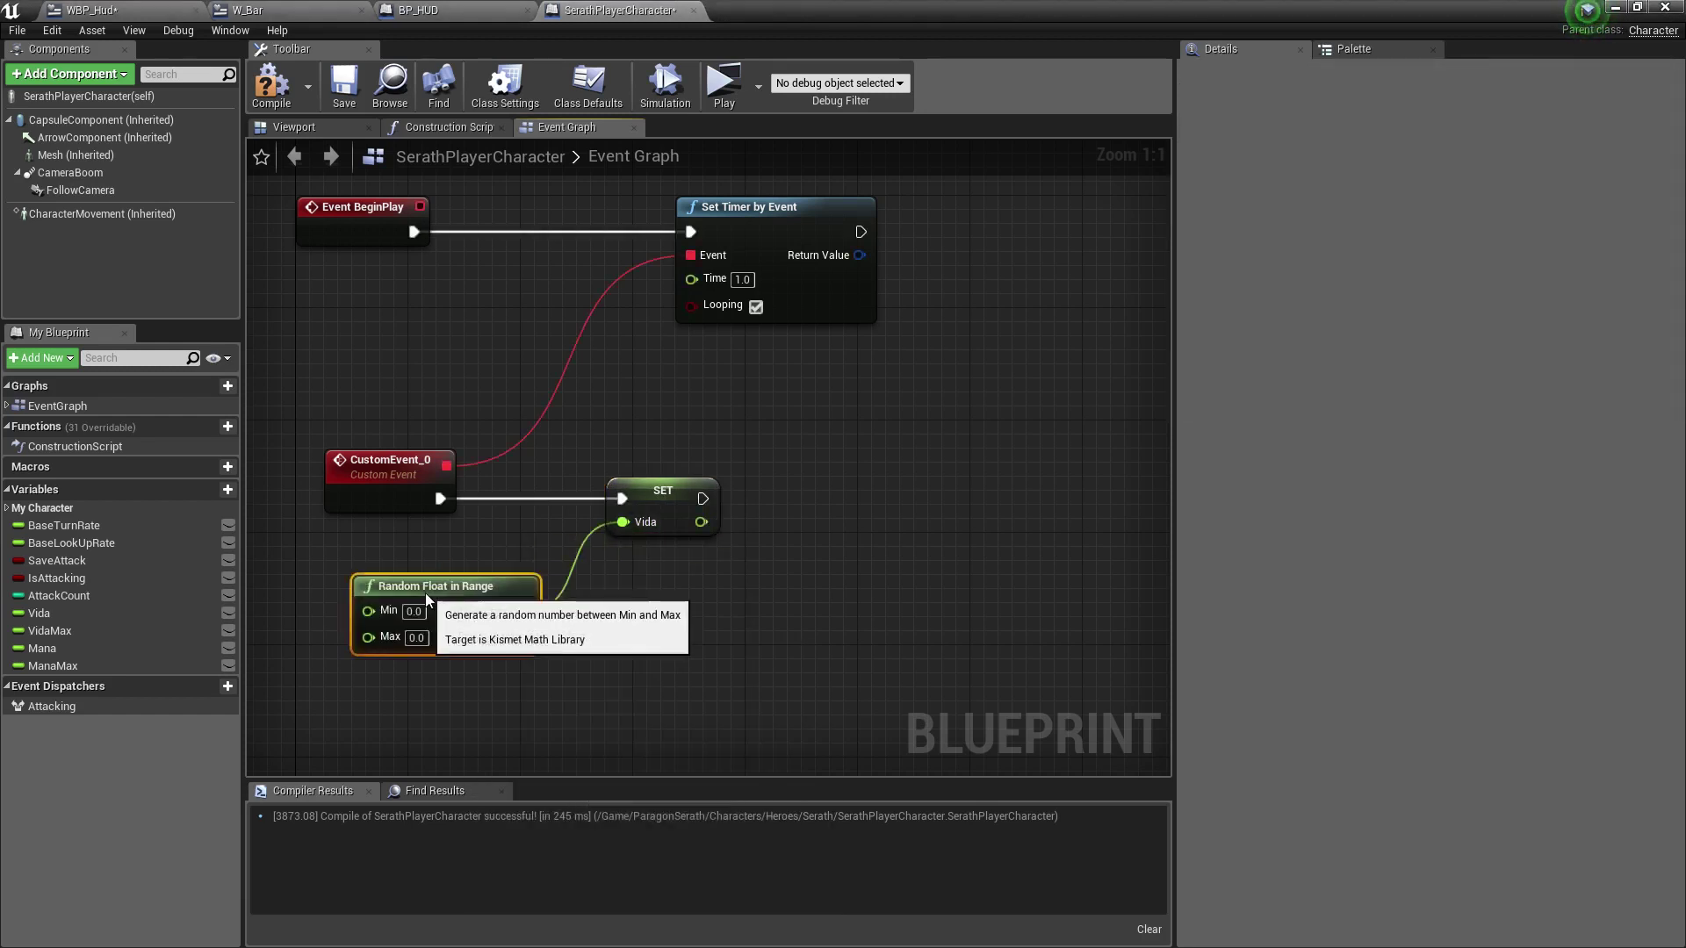
right_click_drag(355, 672, 492, 635)
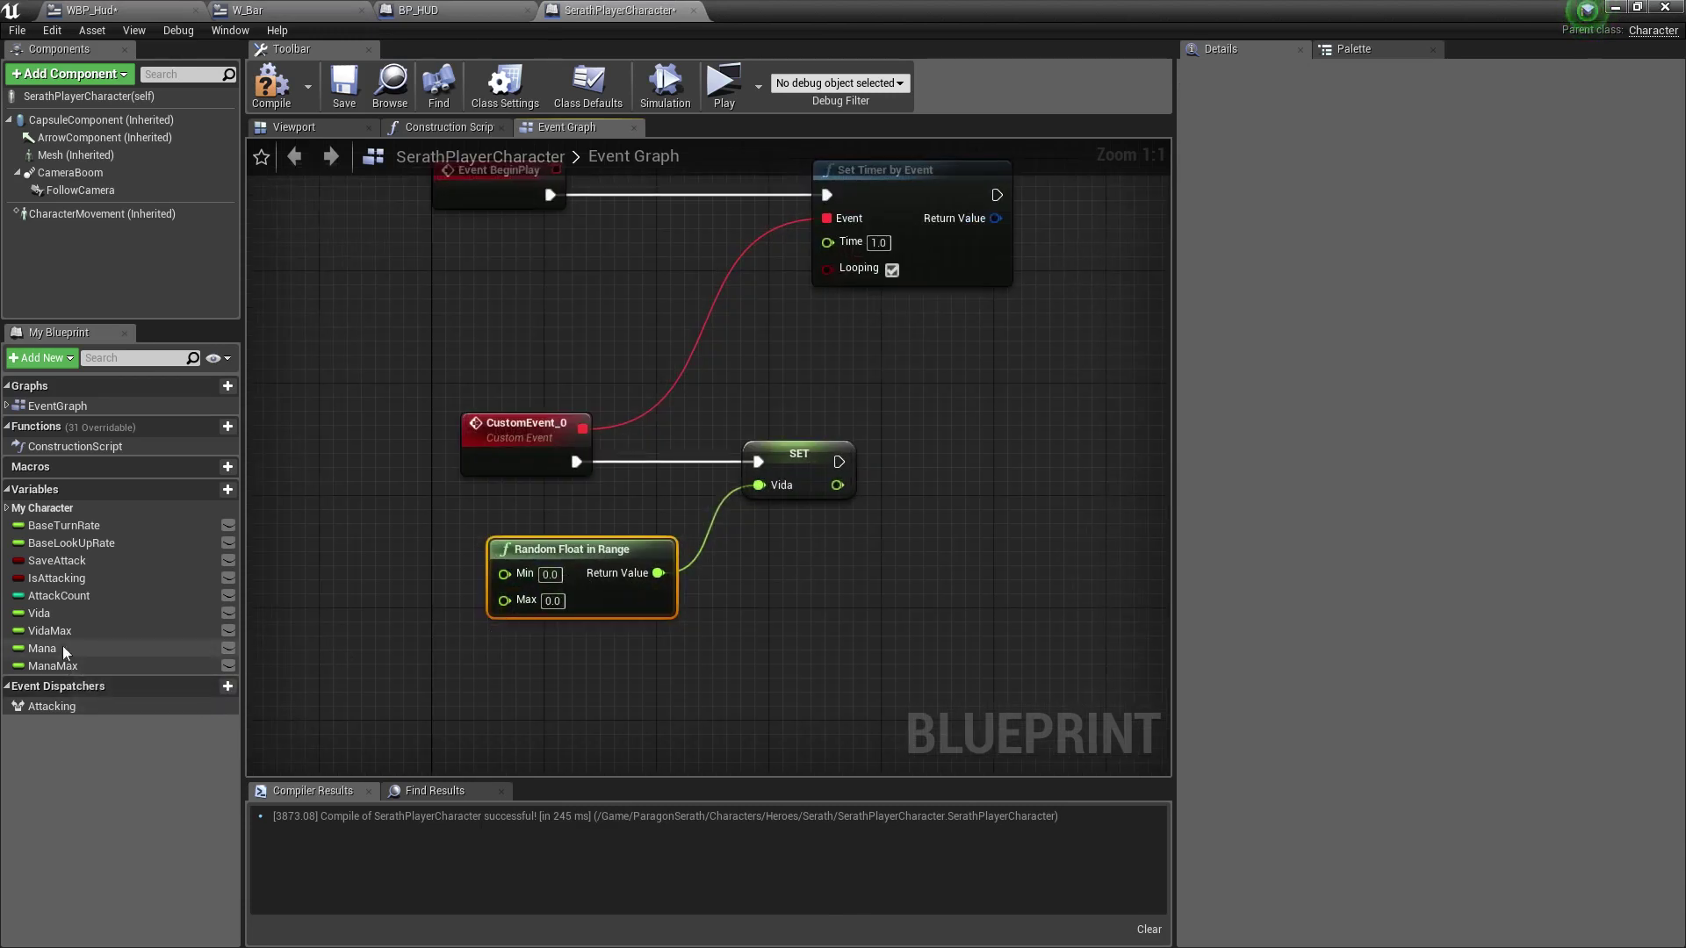
left_click_drag(49, 631, 504, 601)
right_click_drag(506, 659, 418, 650)
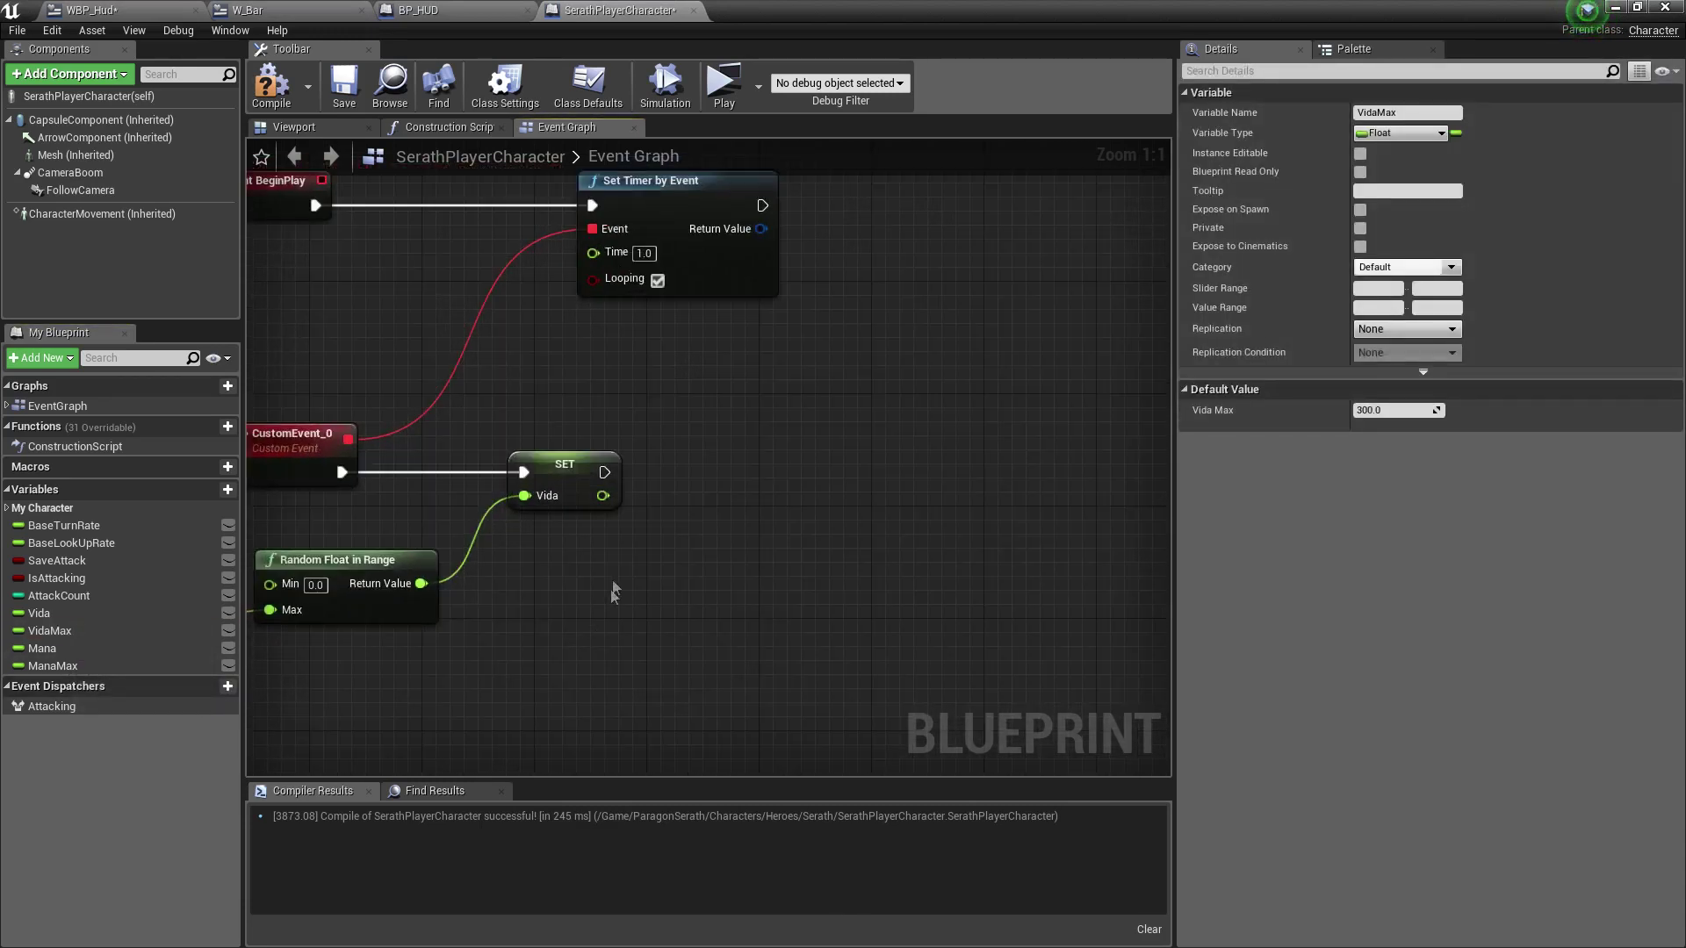
Print the new Vida value with Print String, then save and compile the character blueprint.
left_click_drag(603, 473, 688, 461)
type("print string")
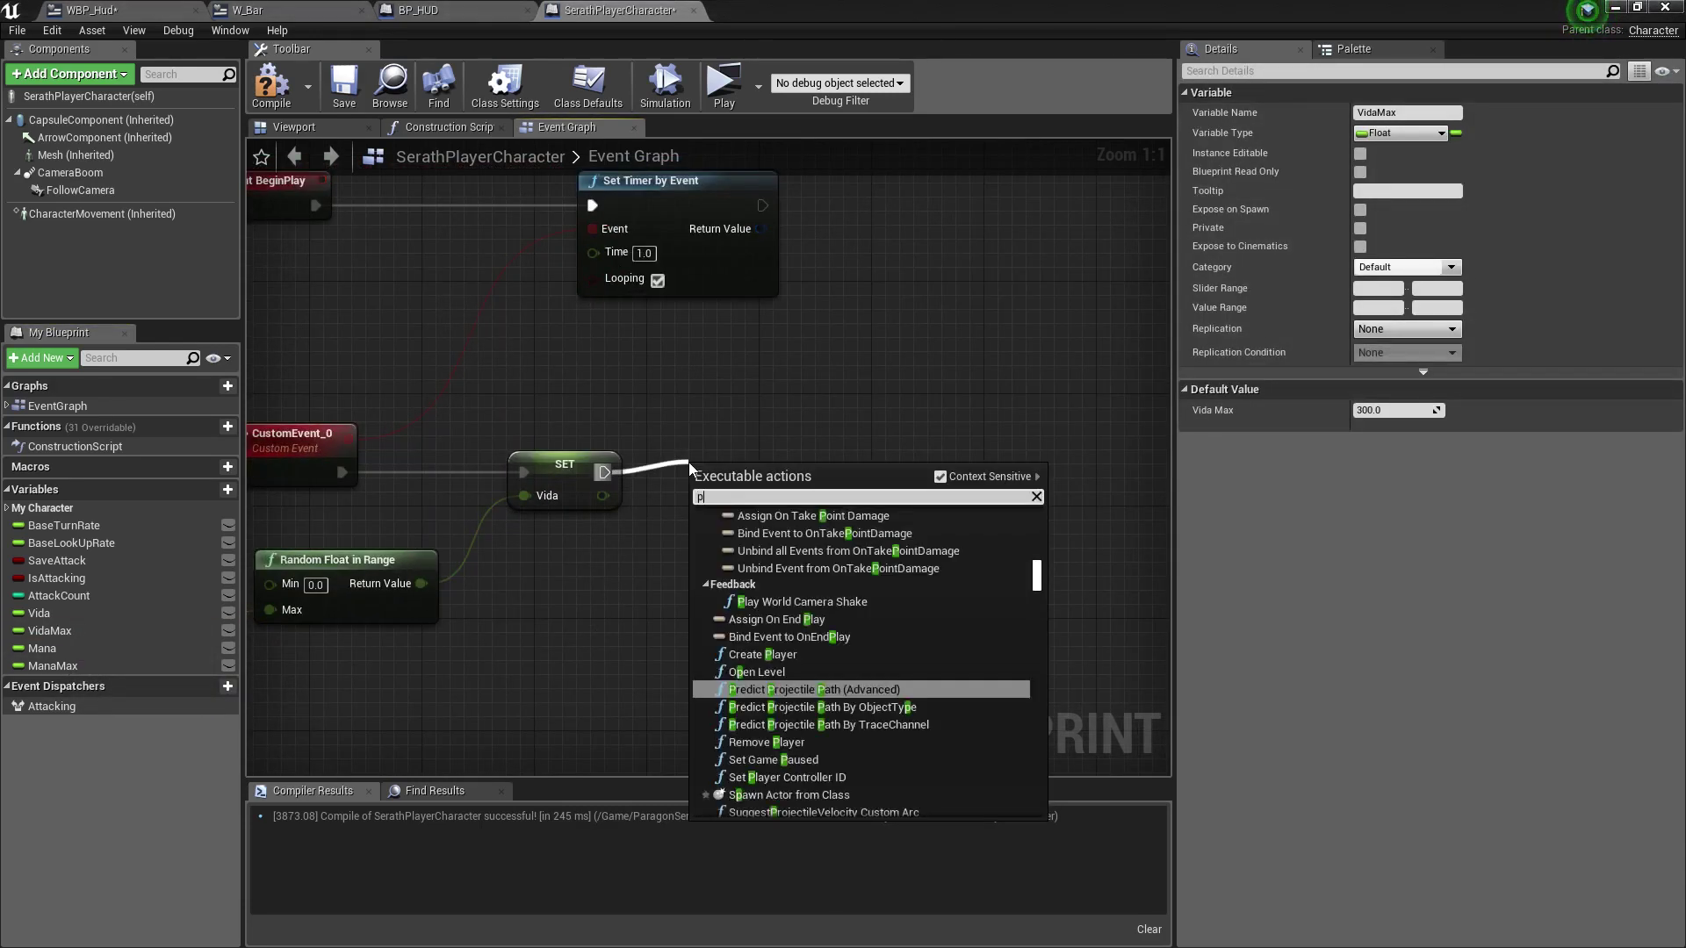
key("Return")
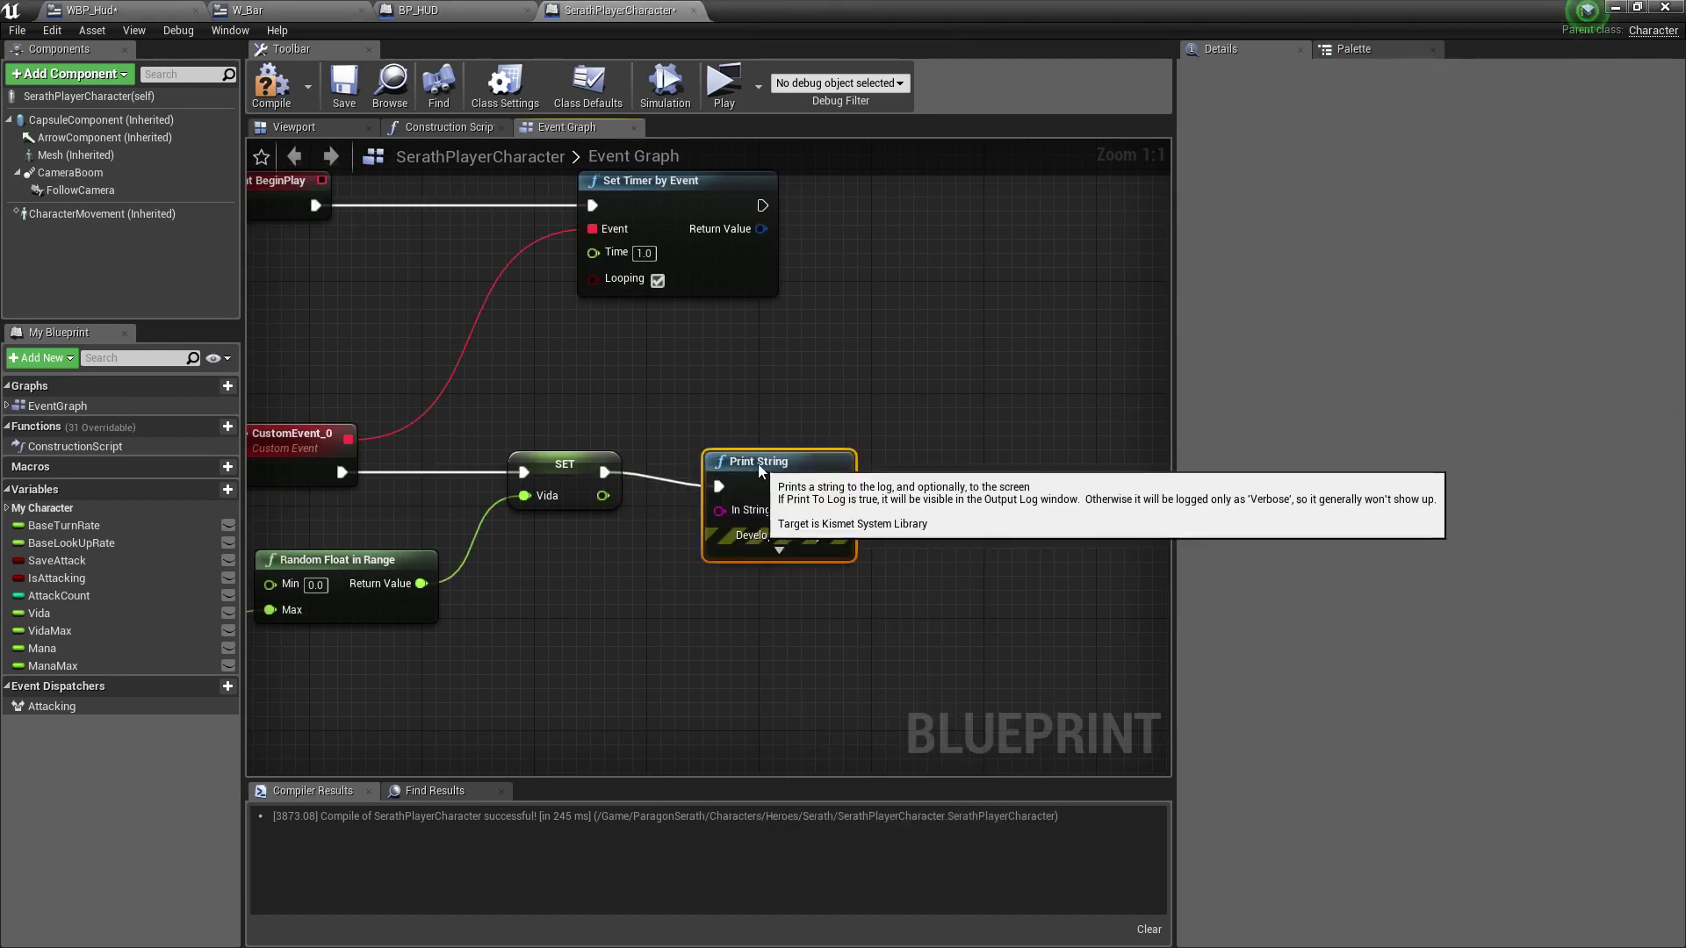
left_click_drag(729, 496, 757, 468)
left_click_drag(603, 496, 733, 496)
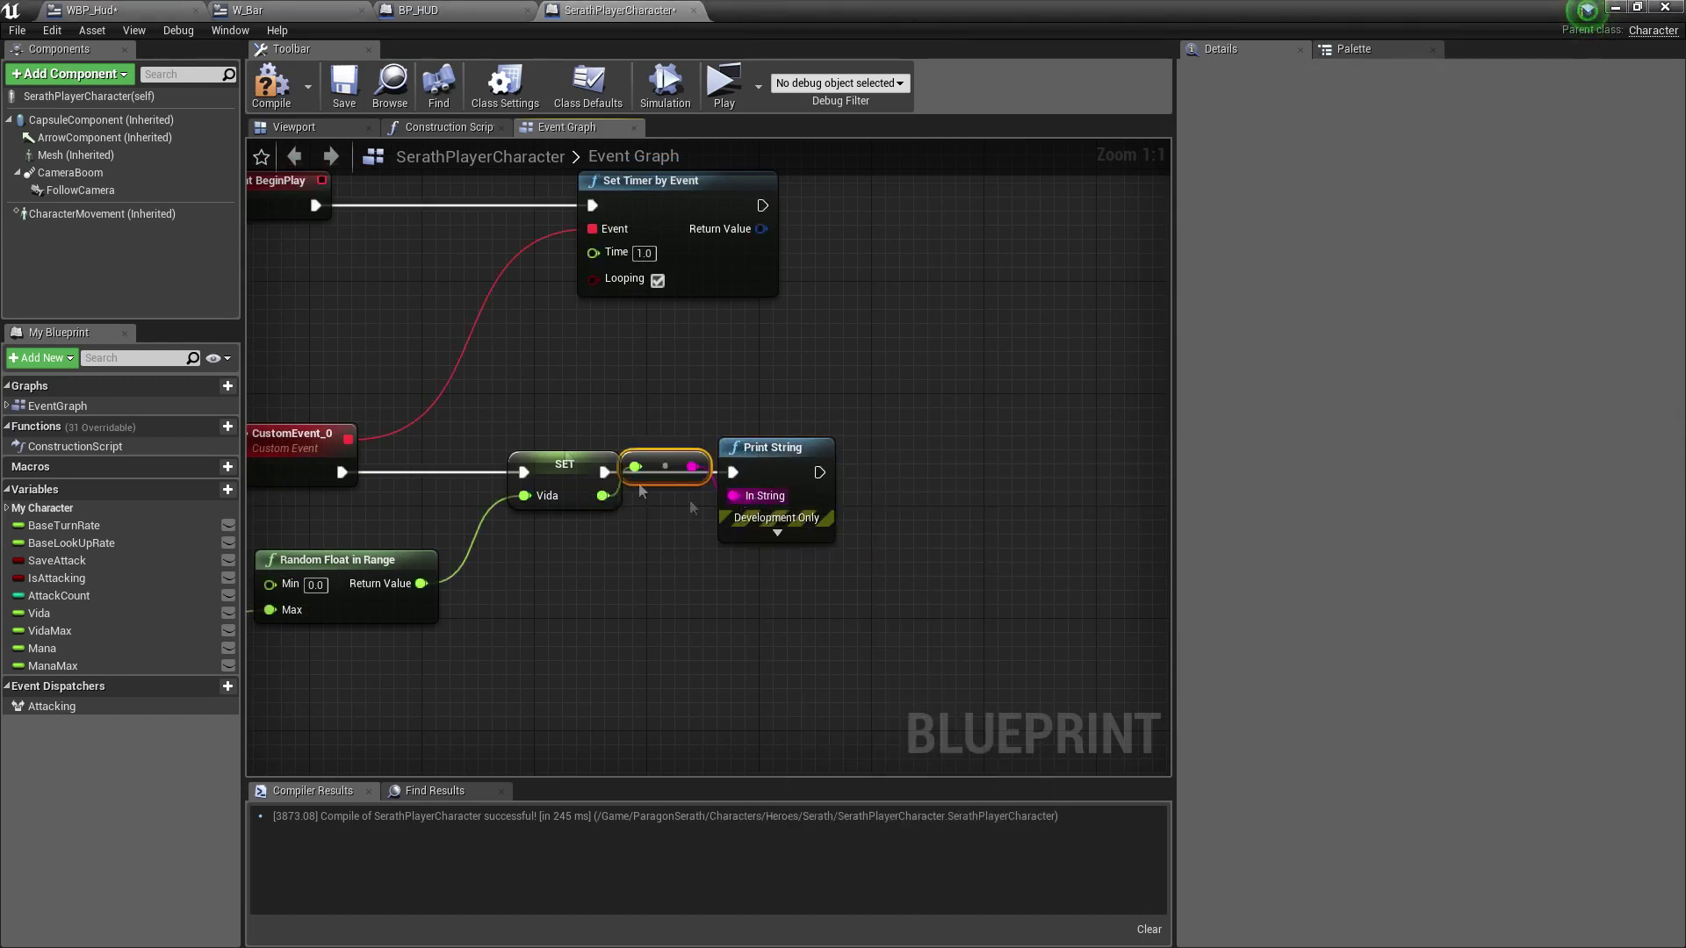
left_click(345, 83)
left_click(257, 96)
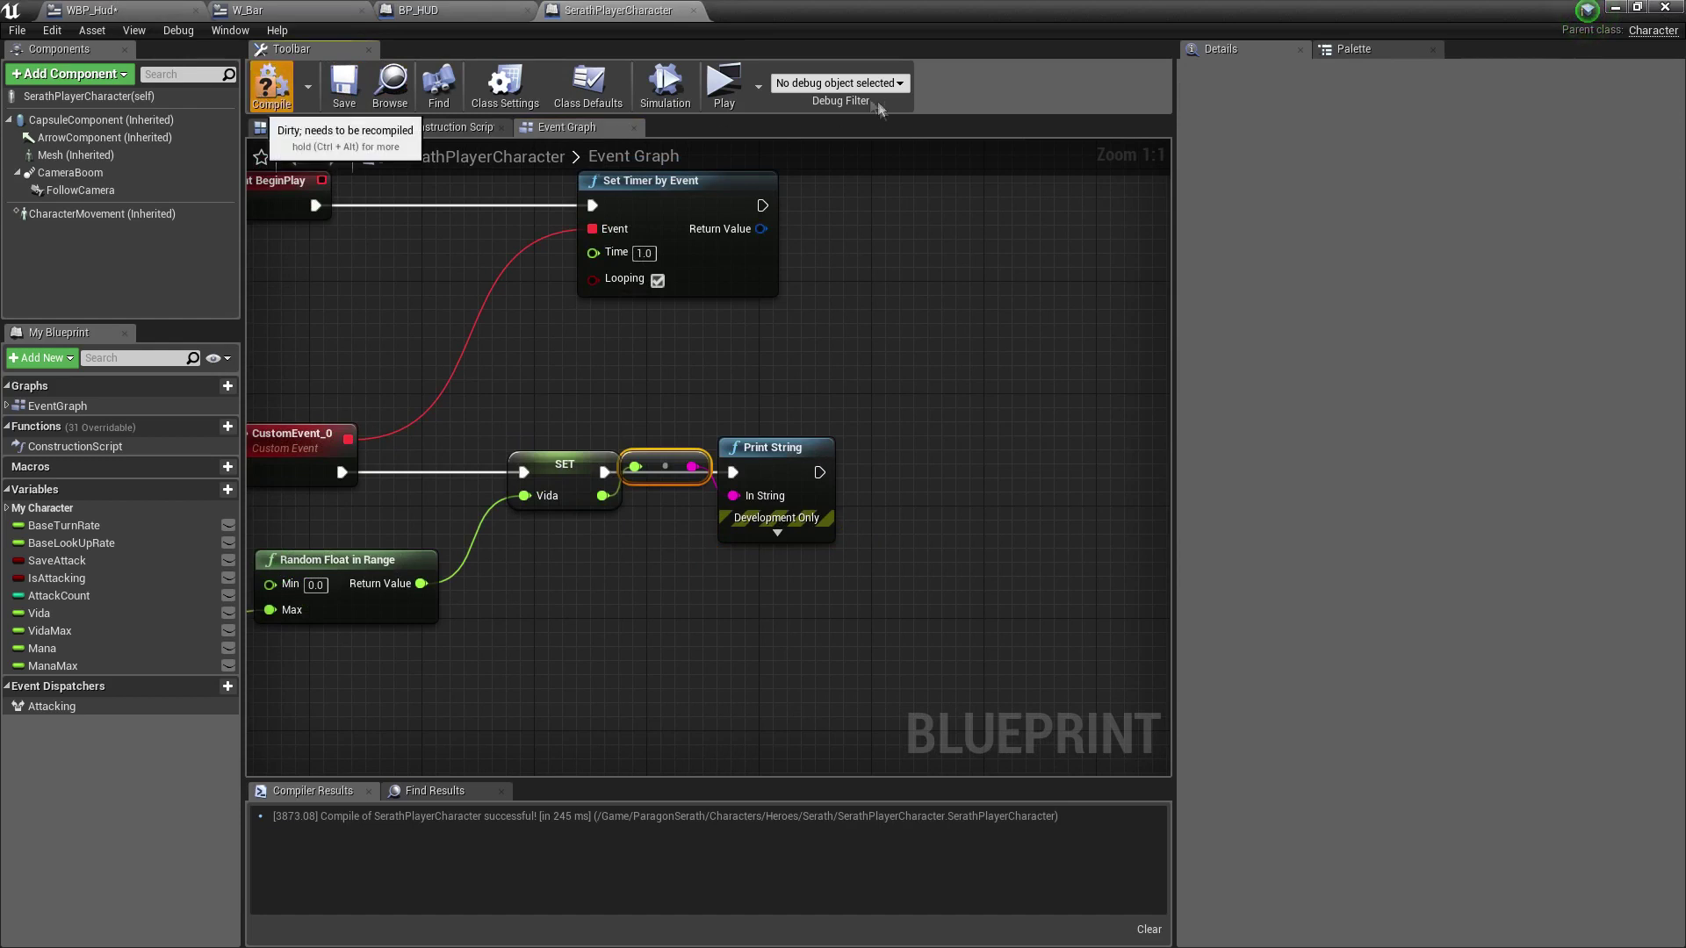
left_click(723, 80)
Test the Vida bar in play, stop, and rearrange the conversion and Print String nodes.
key("w")
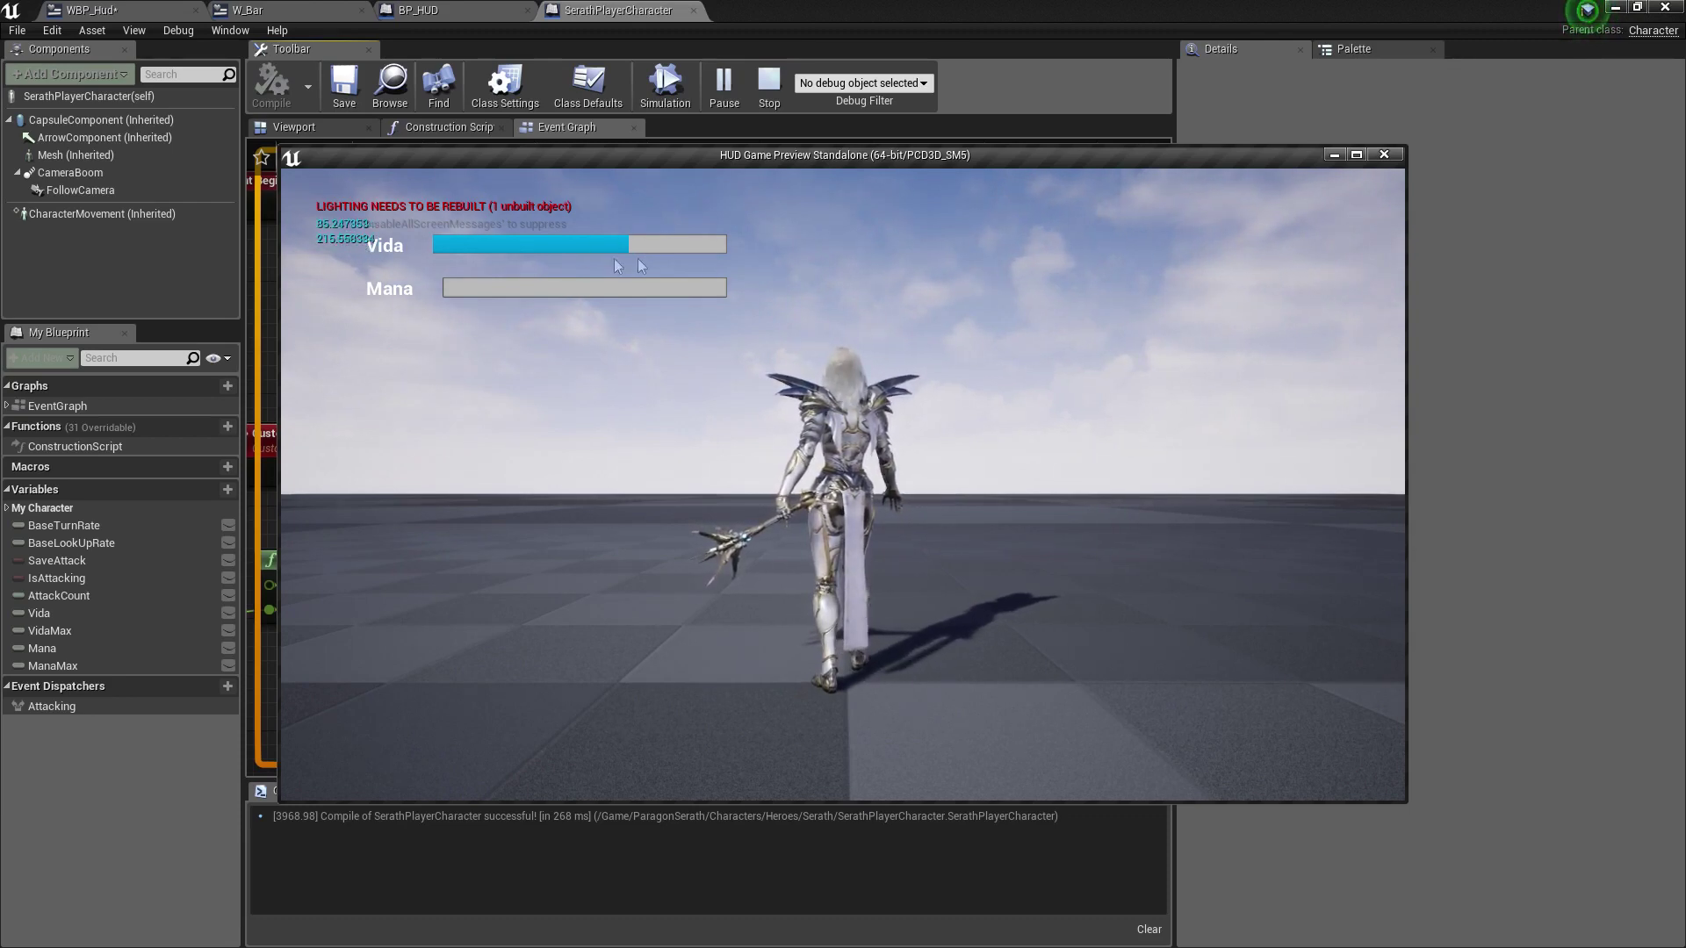
key("Escape")
left_click_drag(622, 566, 562, 487)
left_click(569, 496)
mouse_move(664, 466)
left_mouse_down()
mouse_move(668, 537)
mouse_move(707, 525)
left_mouse_up()
left_click_drag(777, 447, 835, 449)
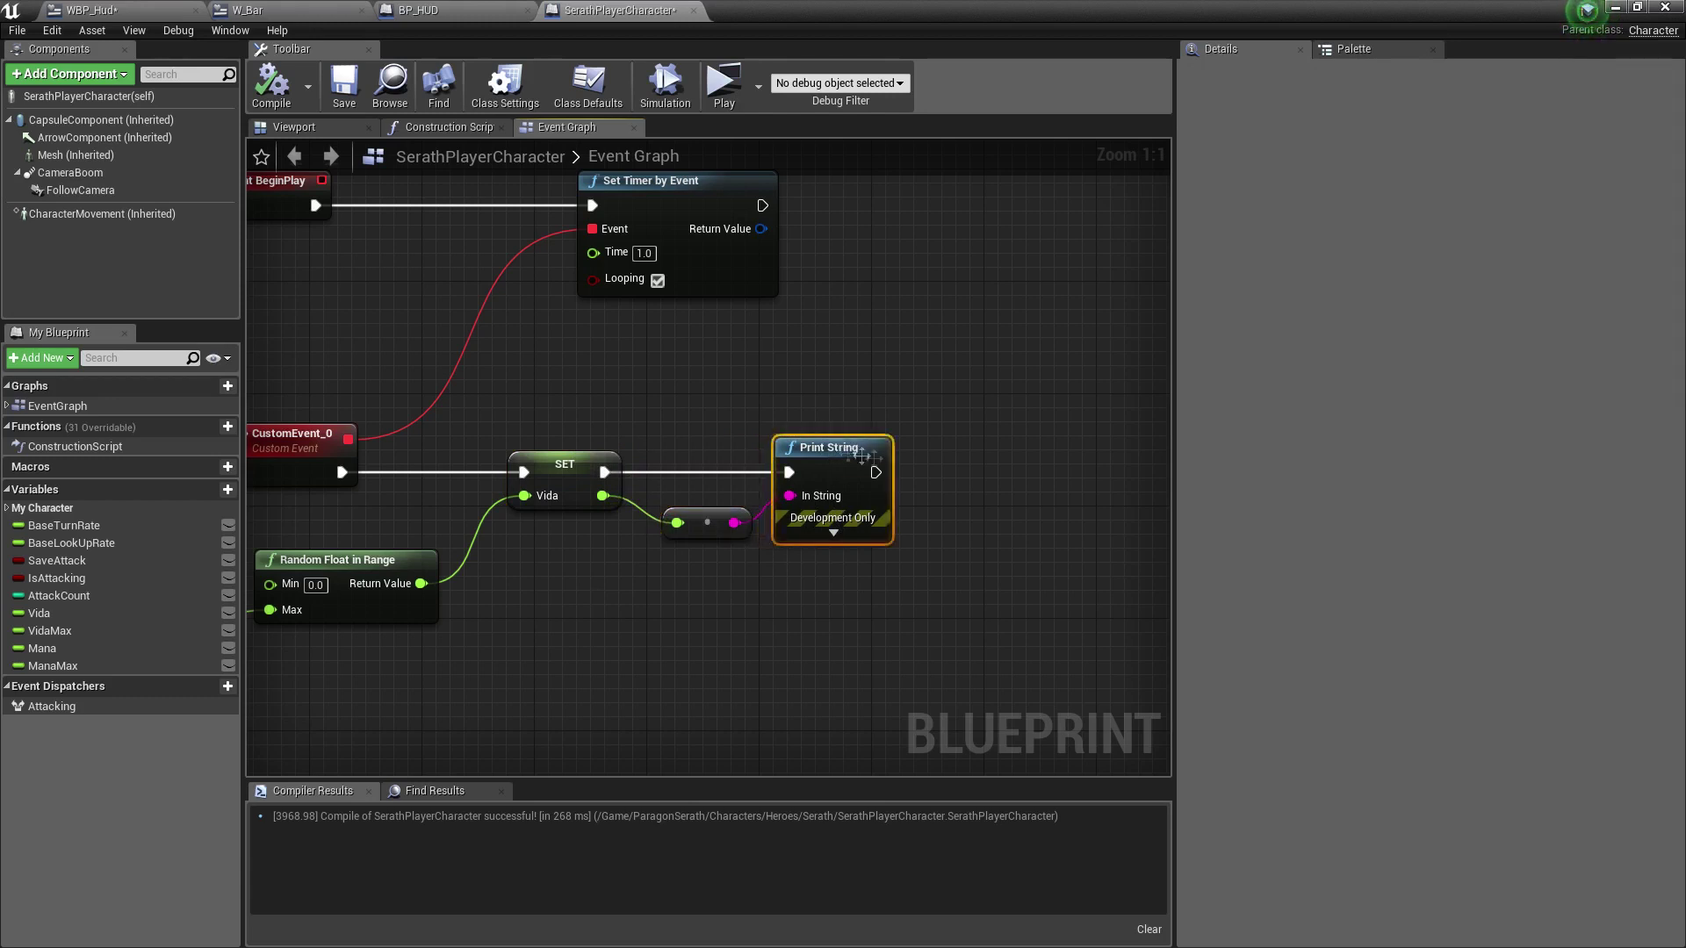
left_click(293, 12)
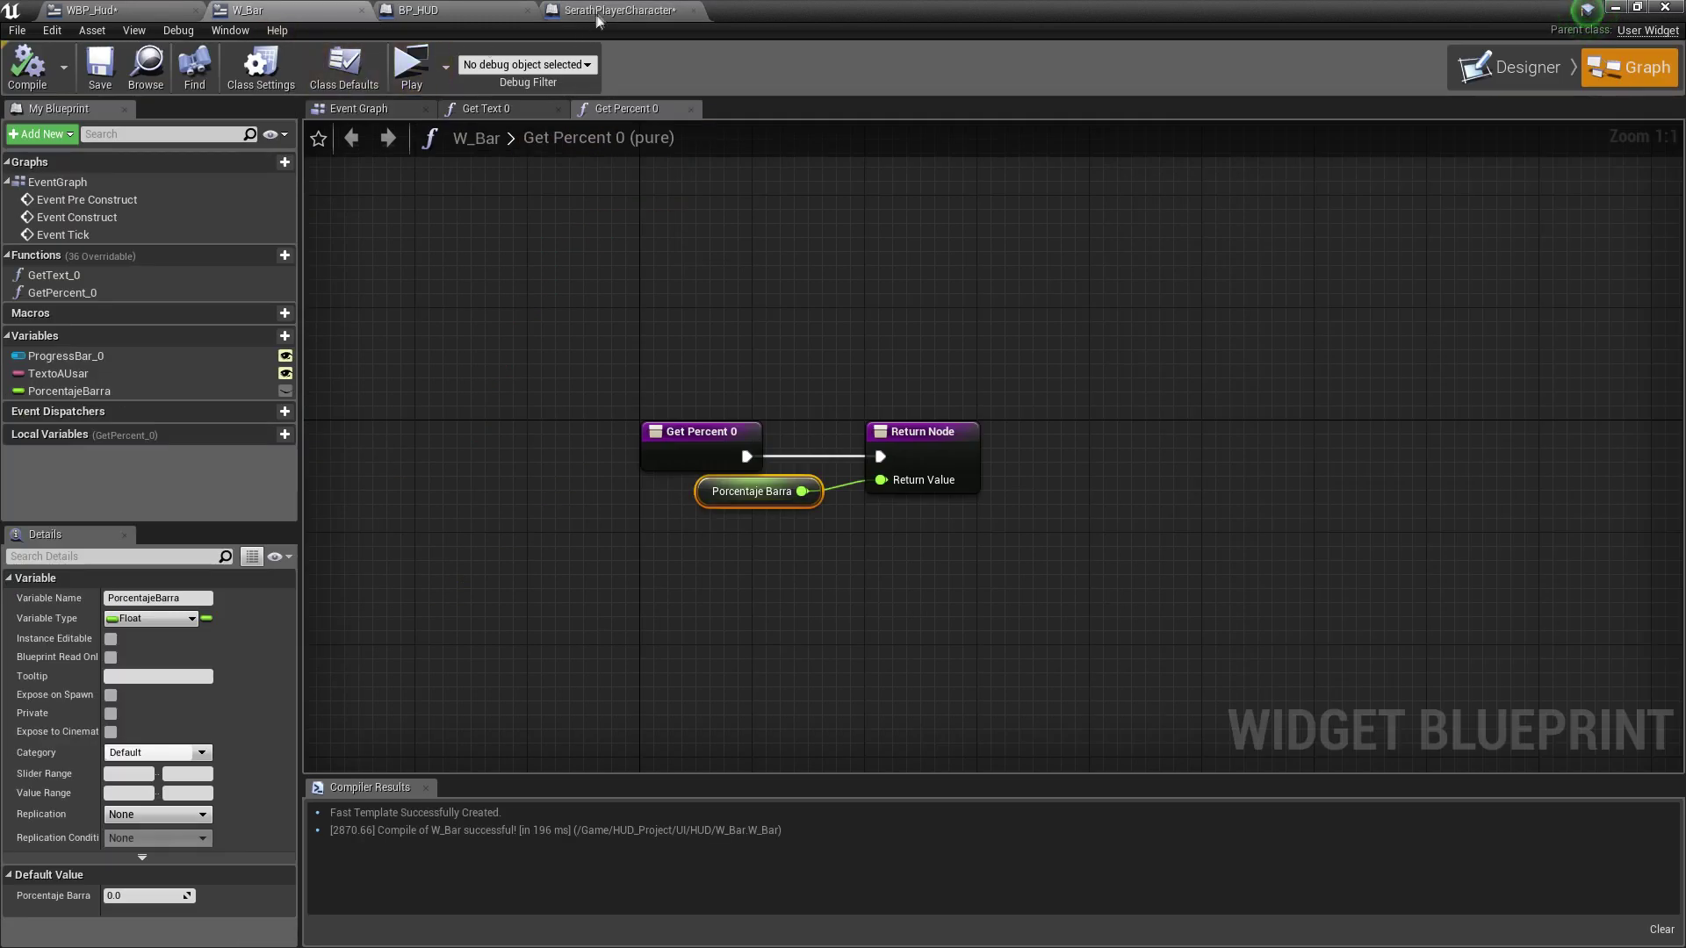
Save the character blueprint and drive WBP_Hud's Vida bar update from Event Tick.
left_click(596, 12)
left_click(343, 87)
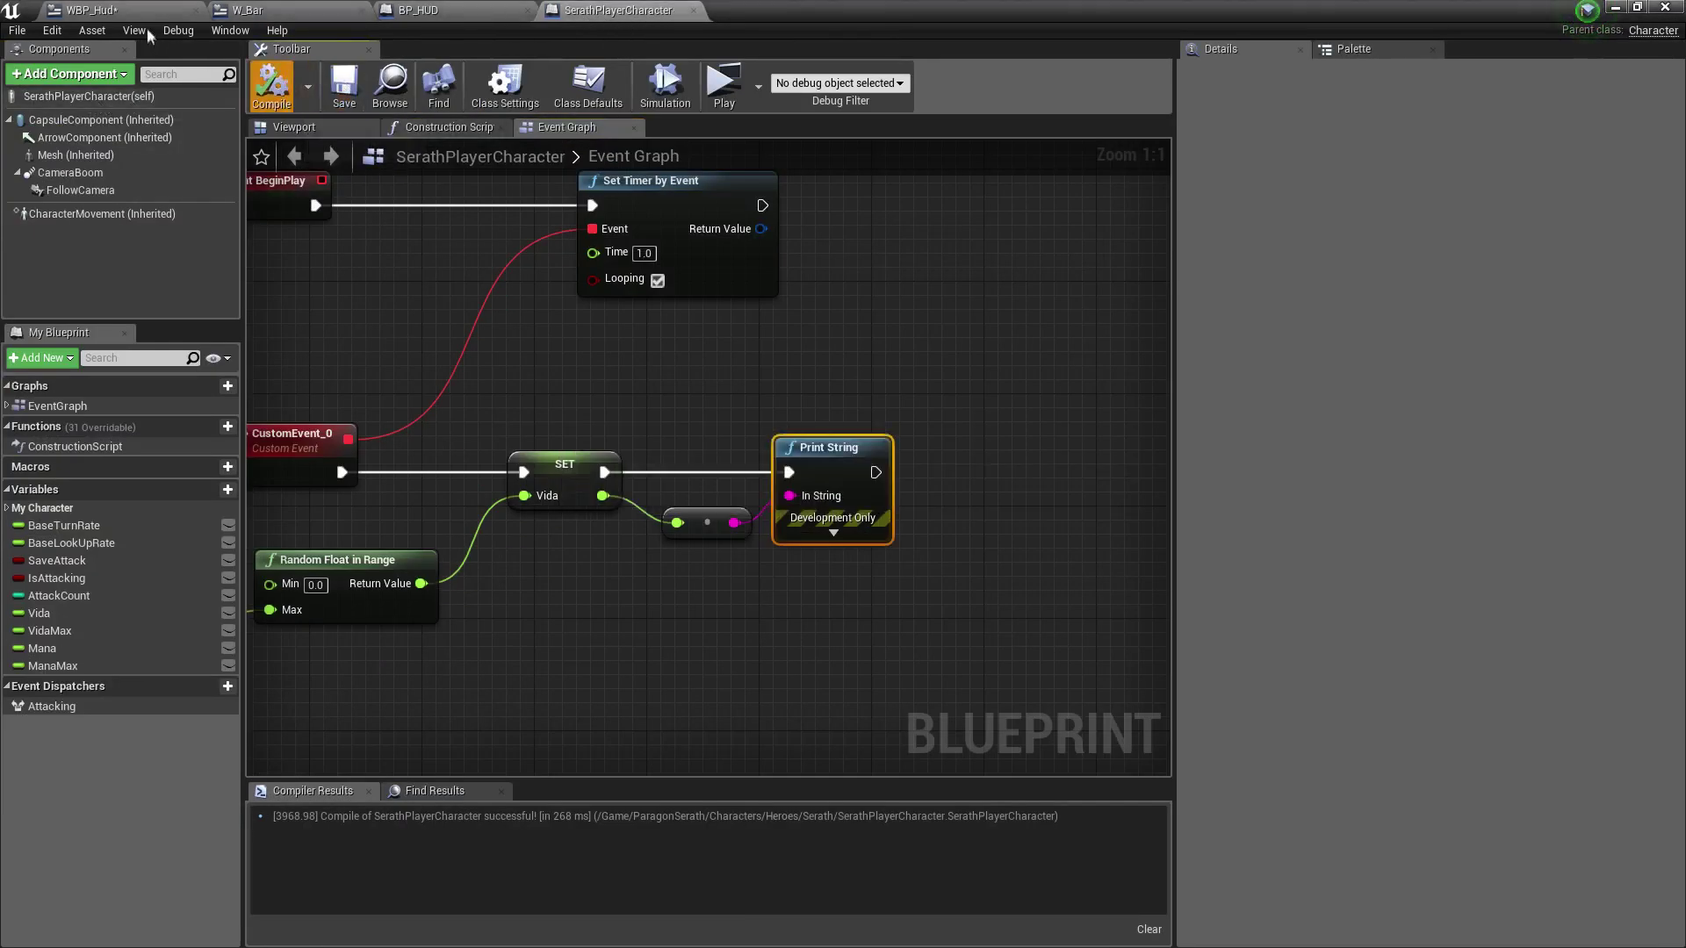
left_click(88, 9)
scroll(345, 485, "up", 2)
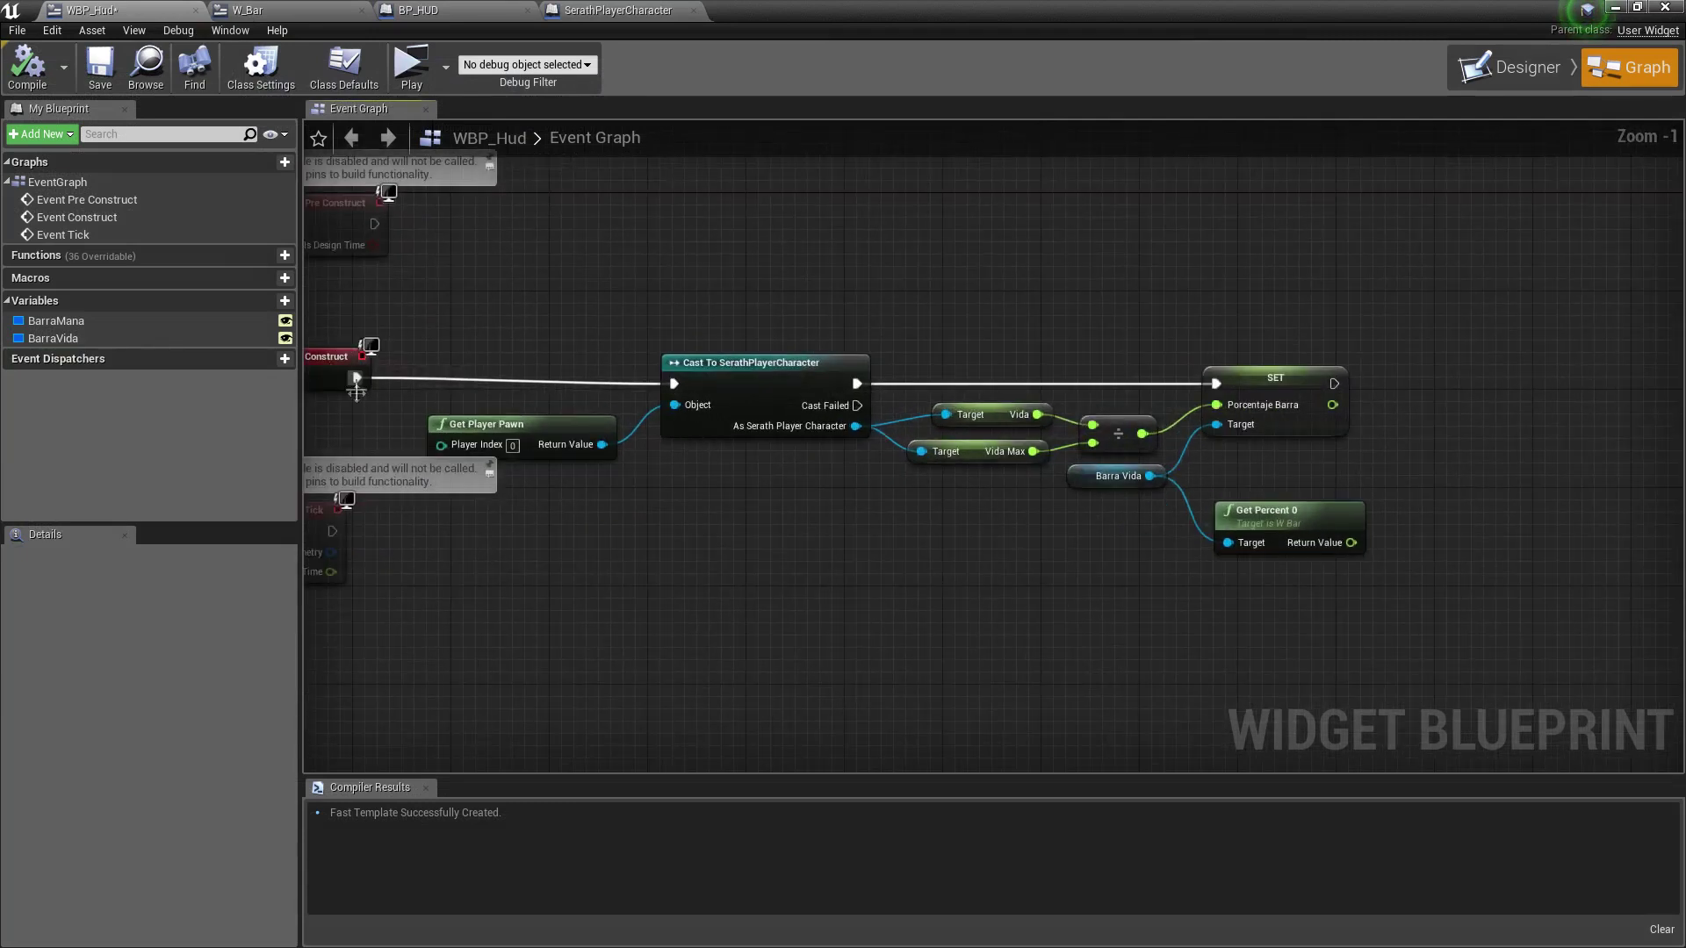
right_click_drag(345, 484, 515, 372)
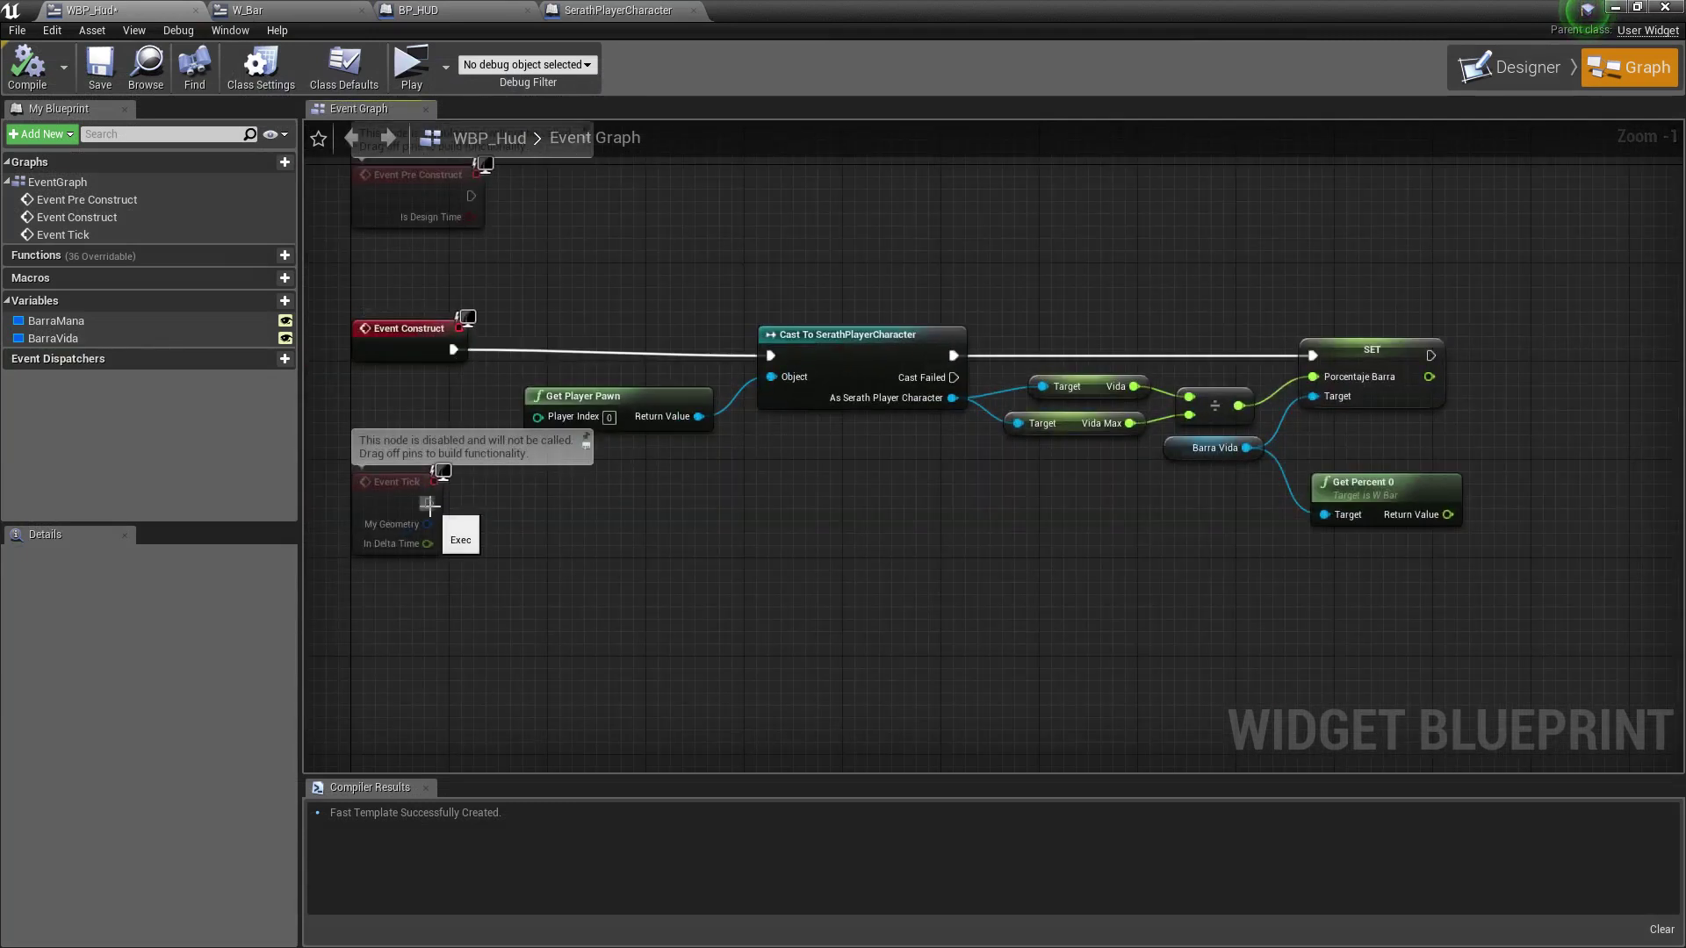
left_click_drag(429, 503, 770, 356)
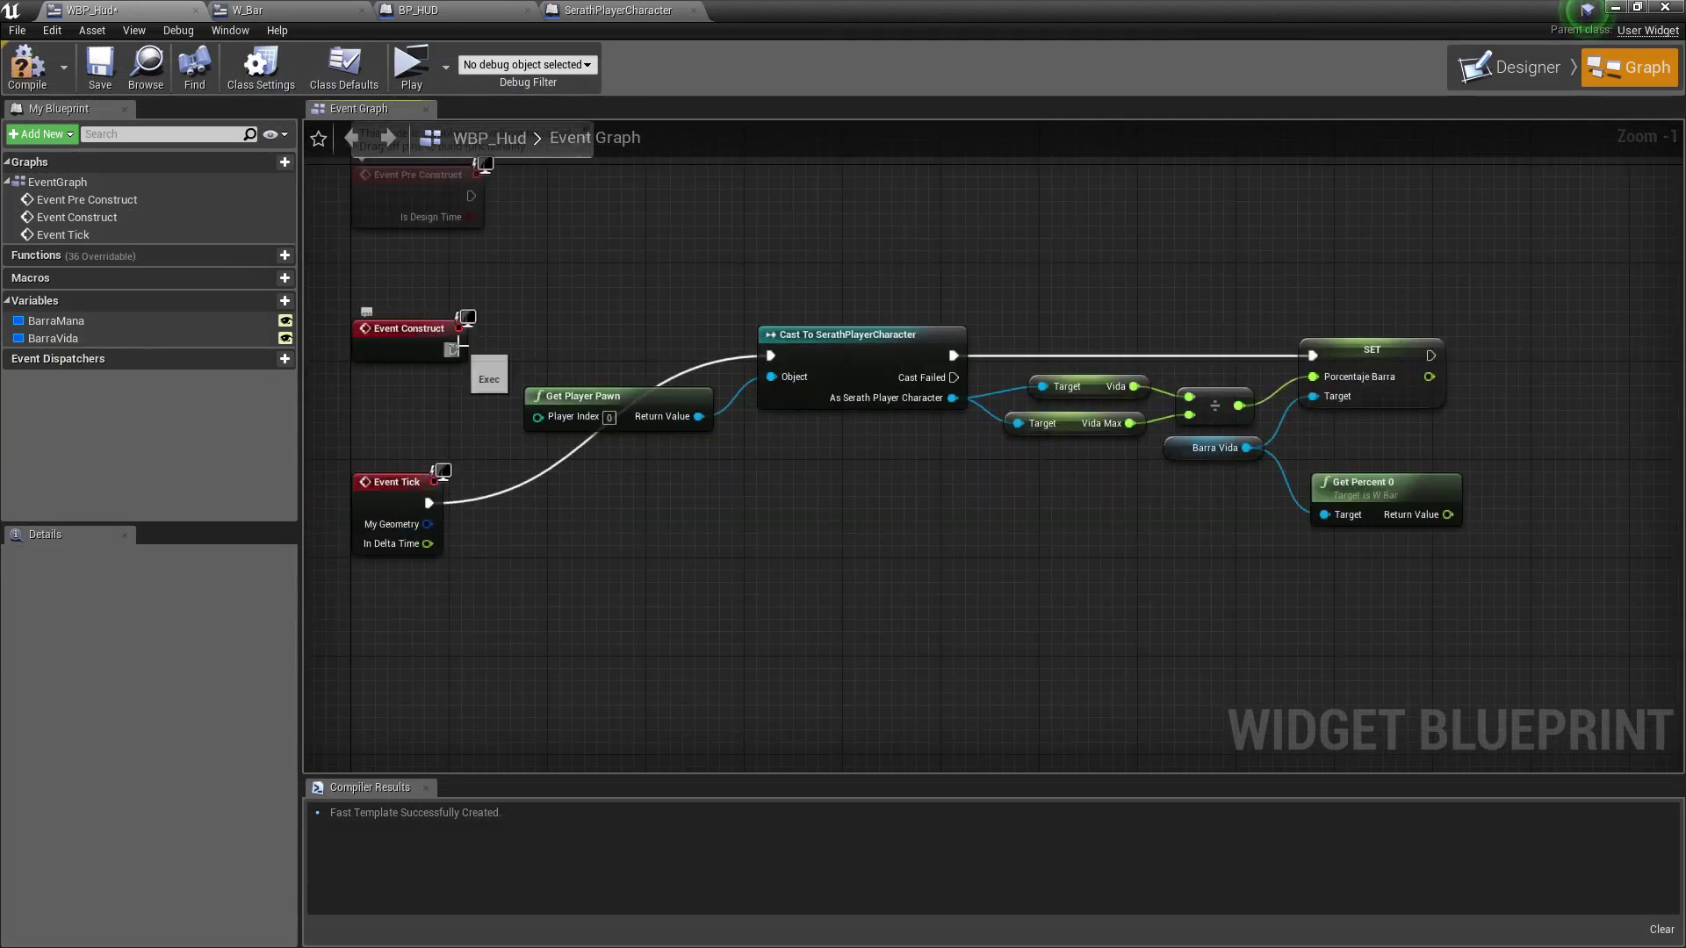
Play-test while debugging the running WBP_Hud instance, then stop simulating.
left_click(410, 63)
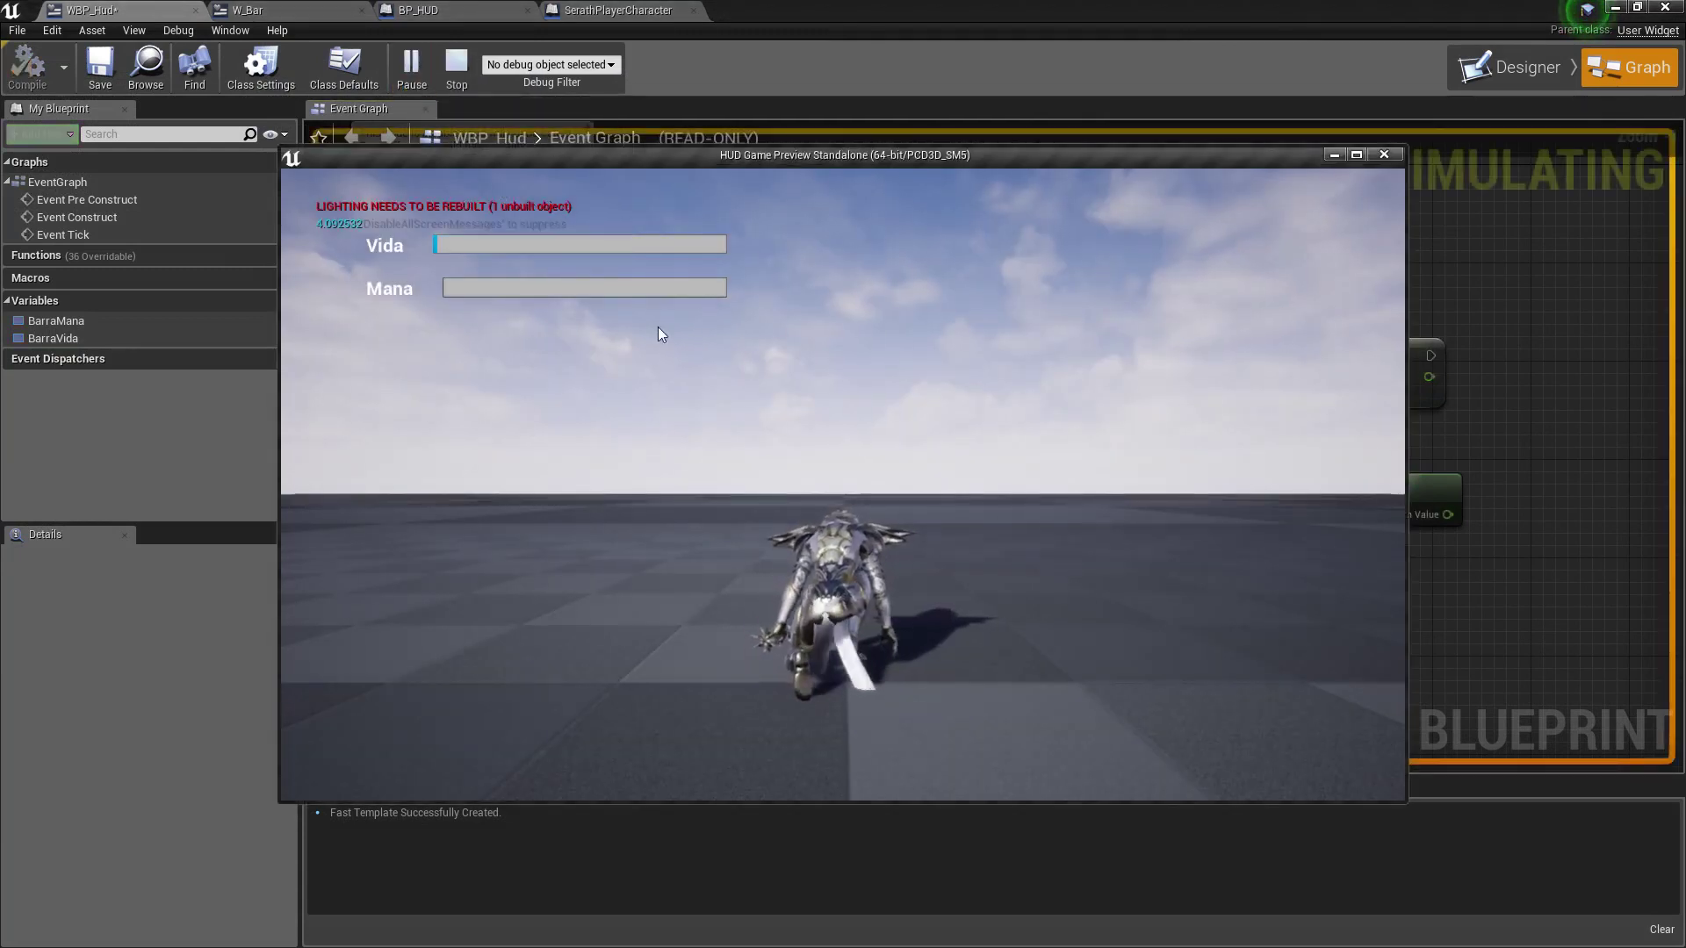
key("s")
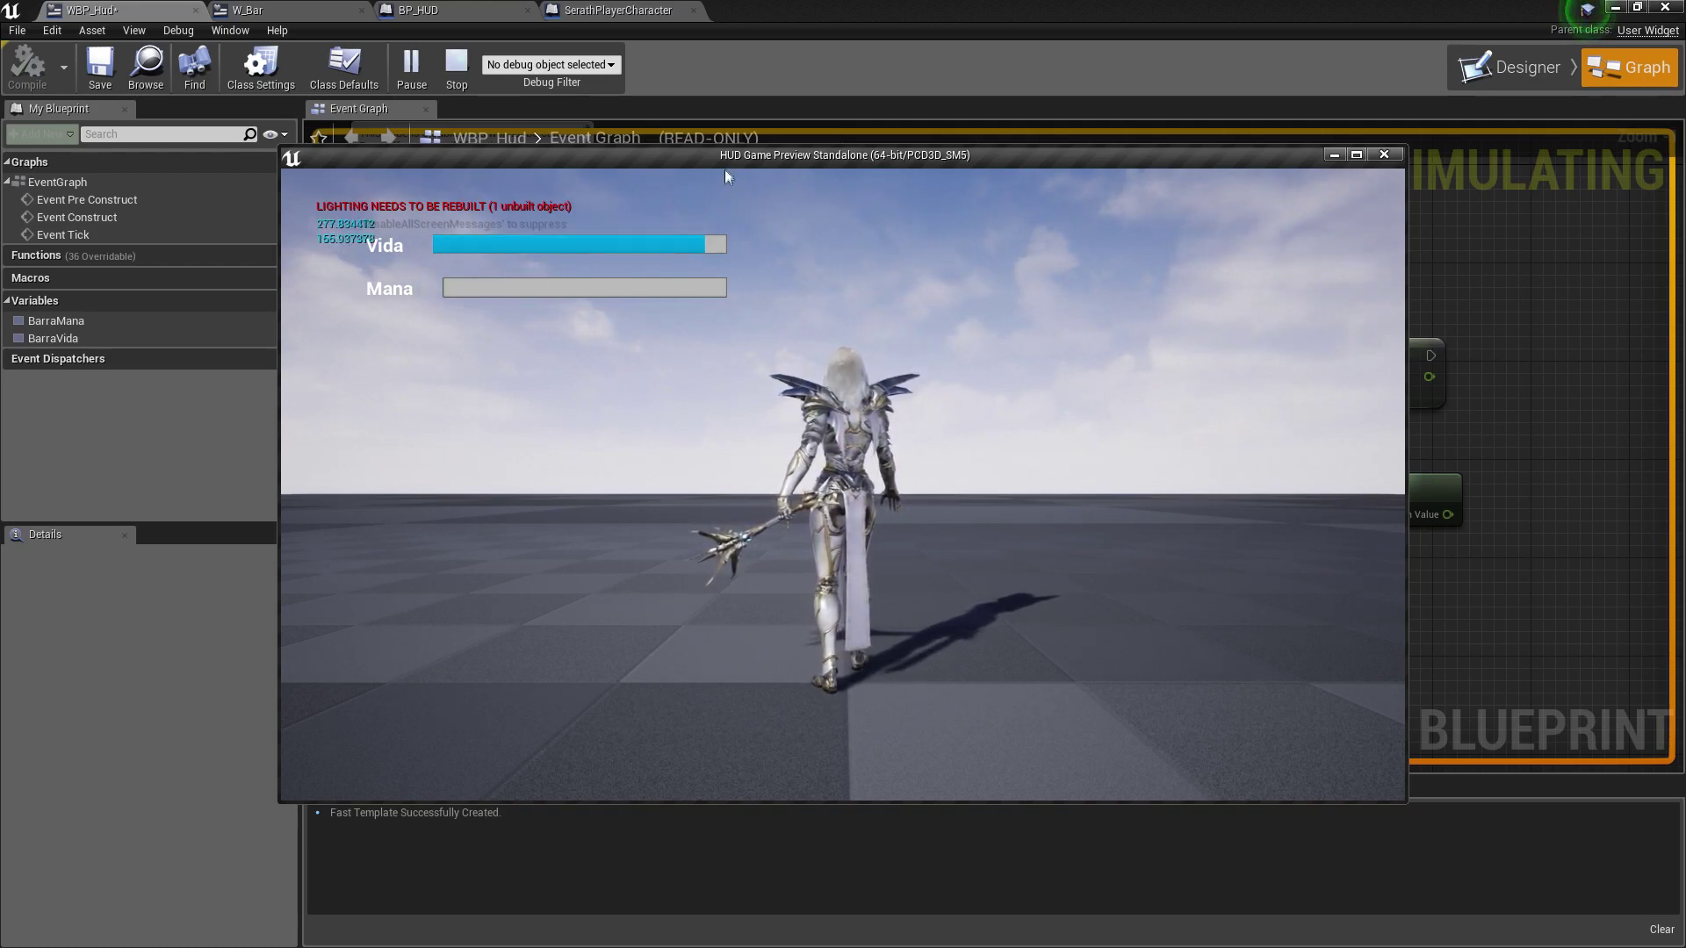
left_click_drag(724, 156, 765, 496)
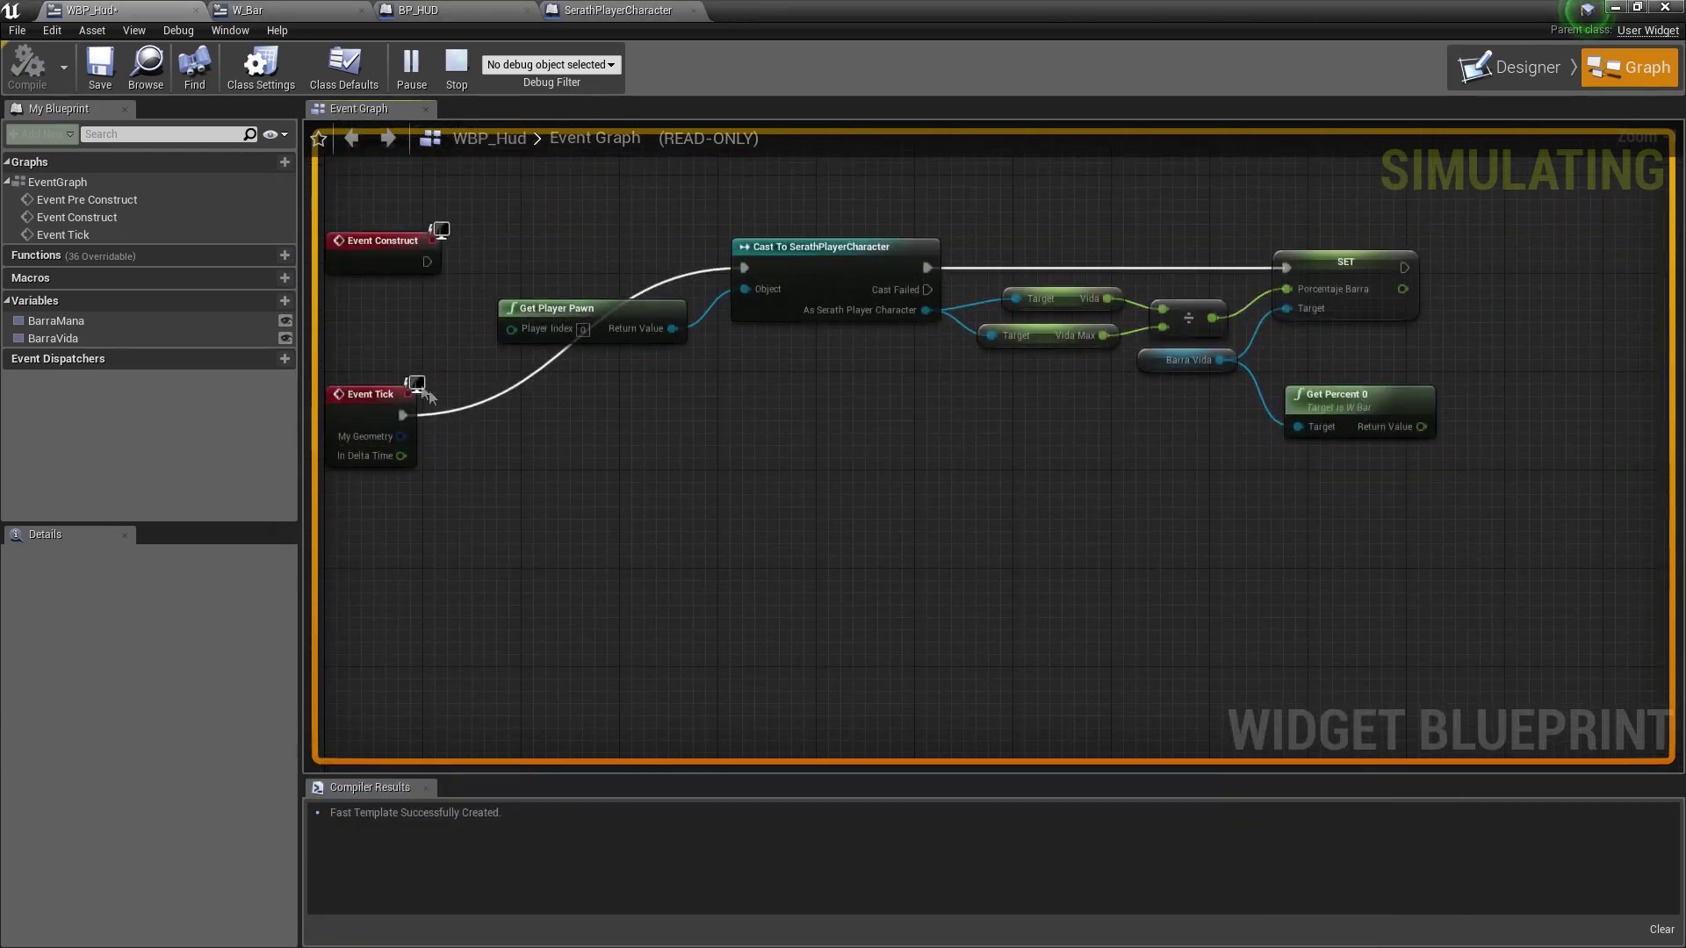
left_click(593, 65)
left_click(537, 92)
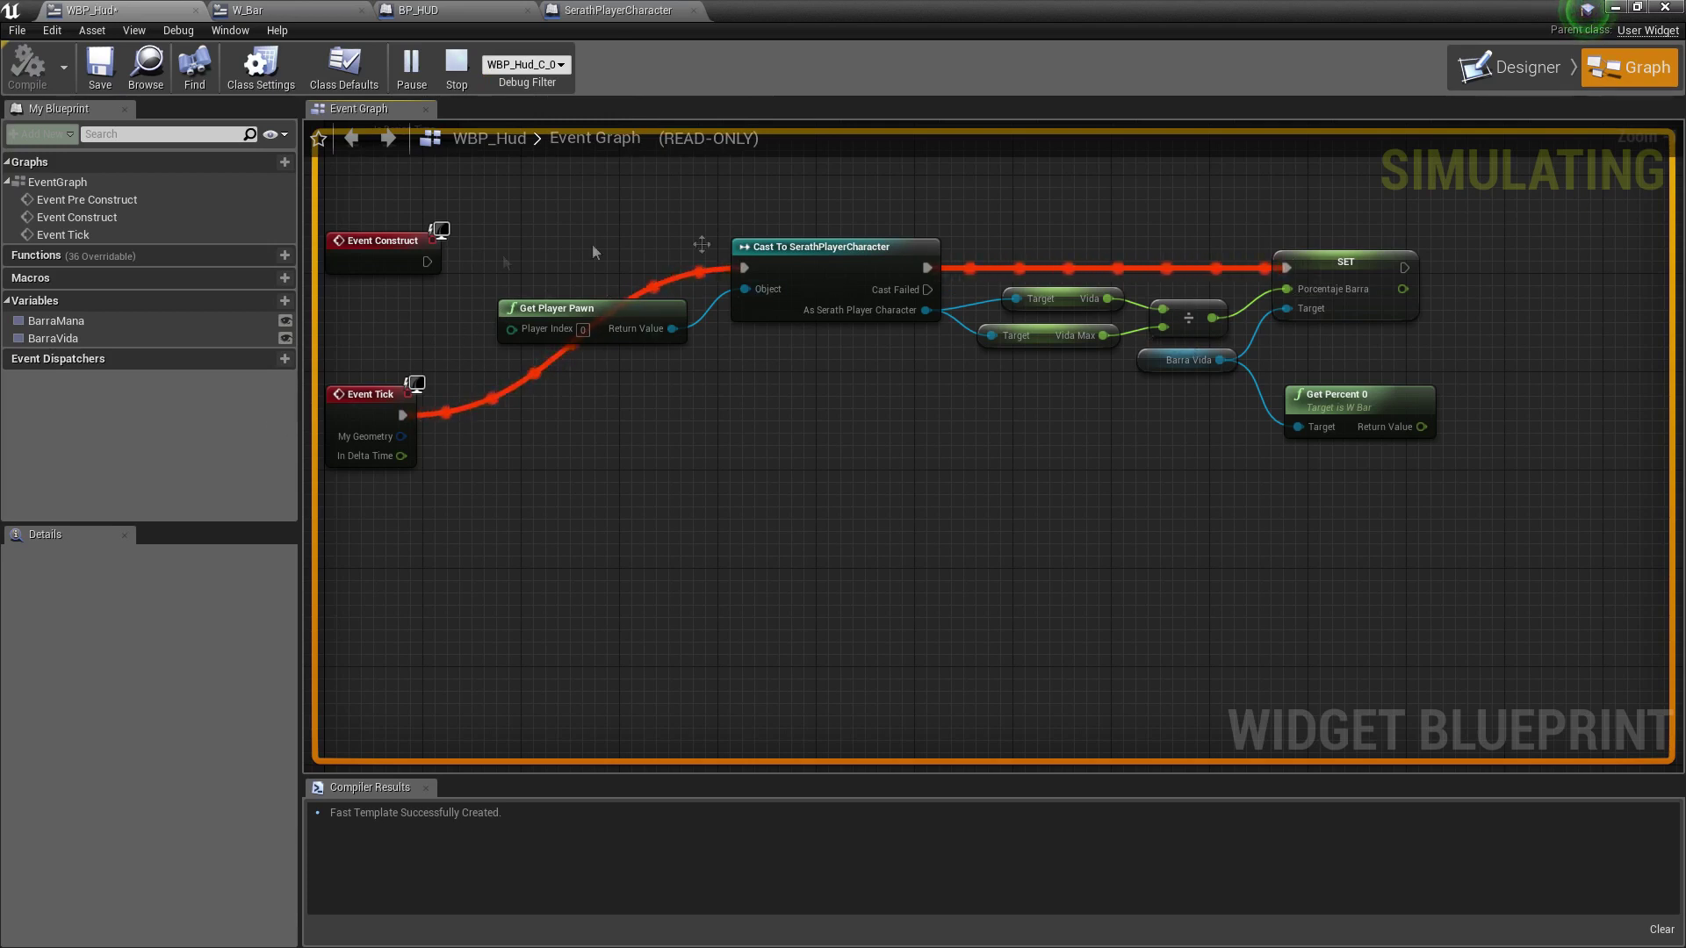
left_click(553, 65)
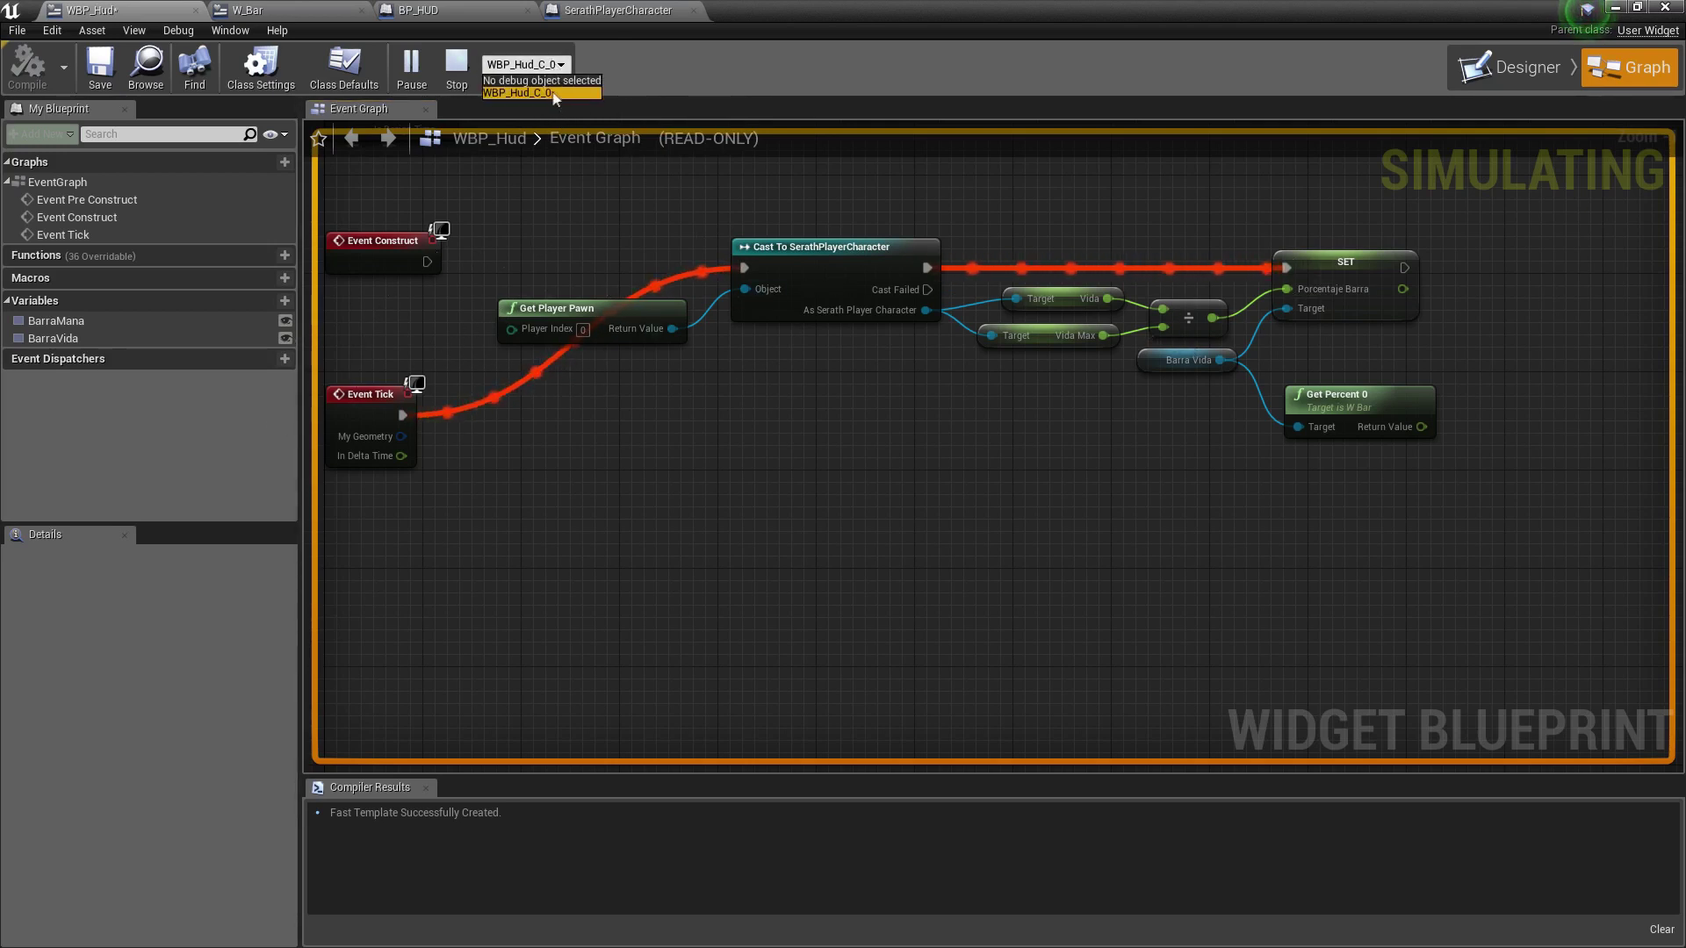
left_click(557, 81)
key("alt+Tab")
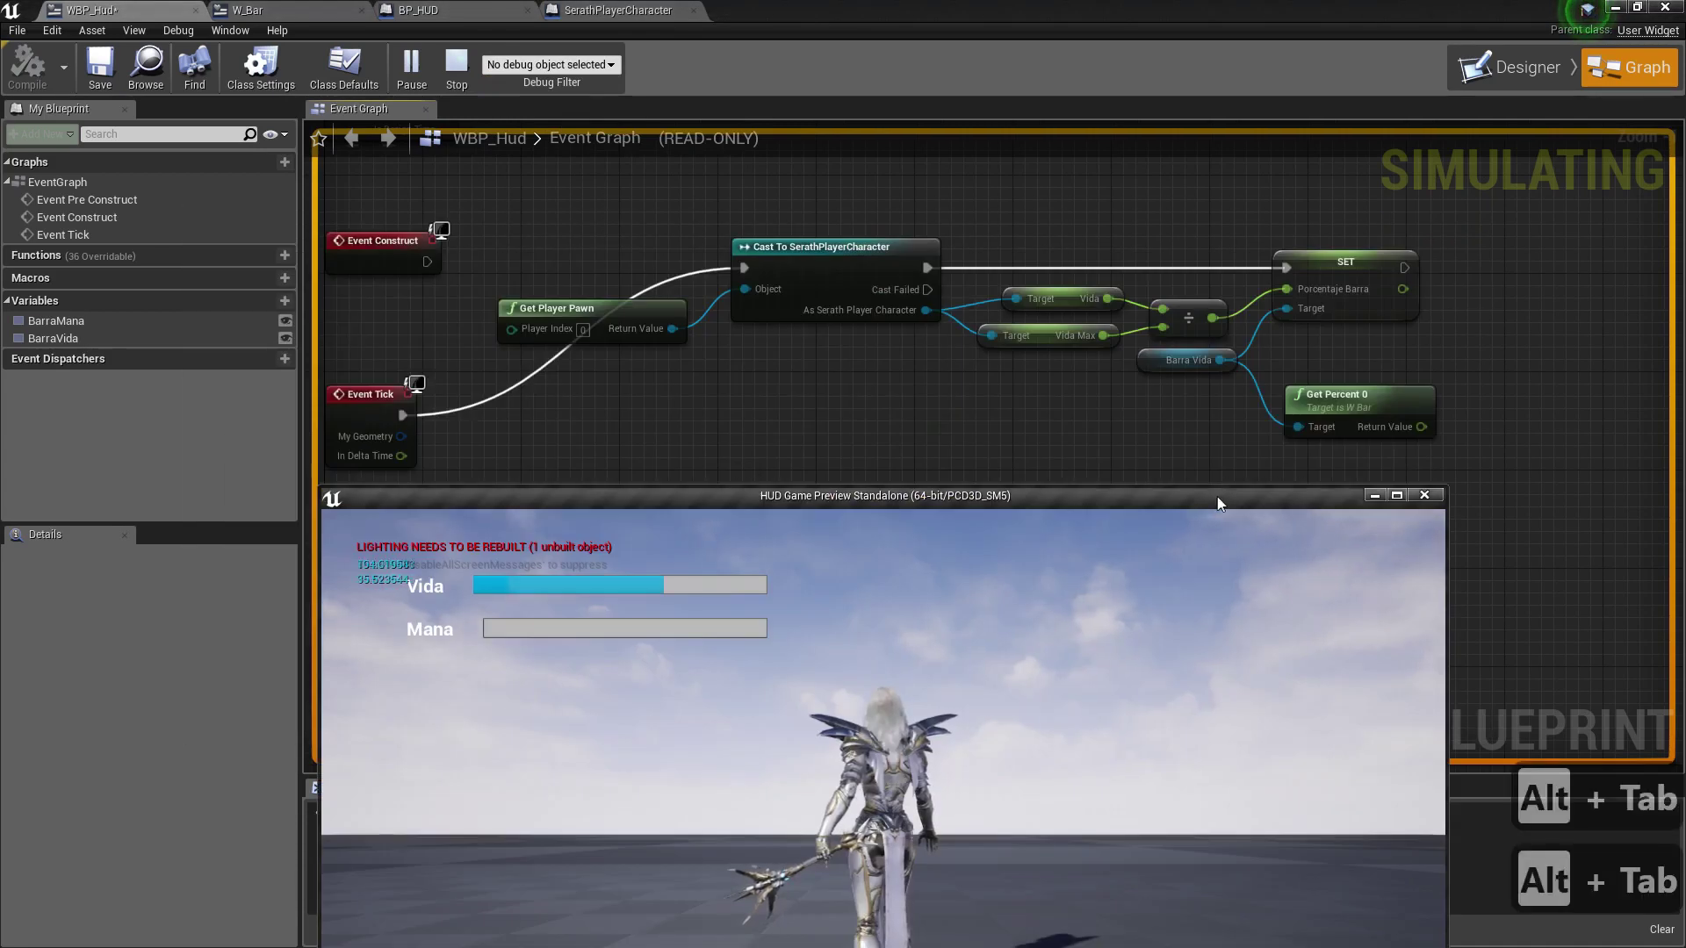
left_click_drag(1217, 497, 1301, 335)
key("Escape")
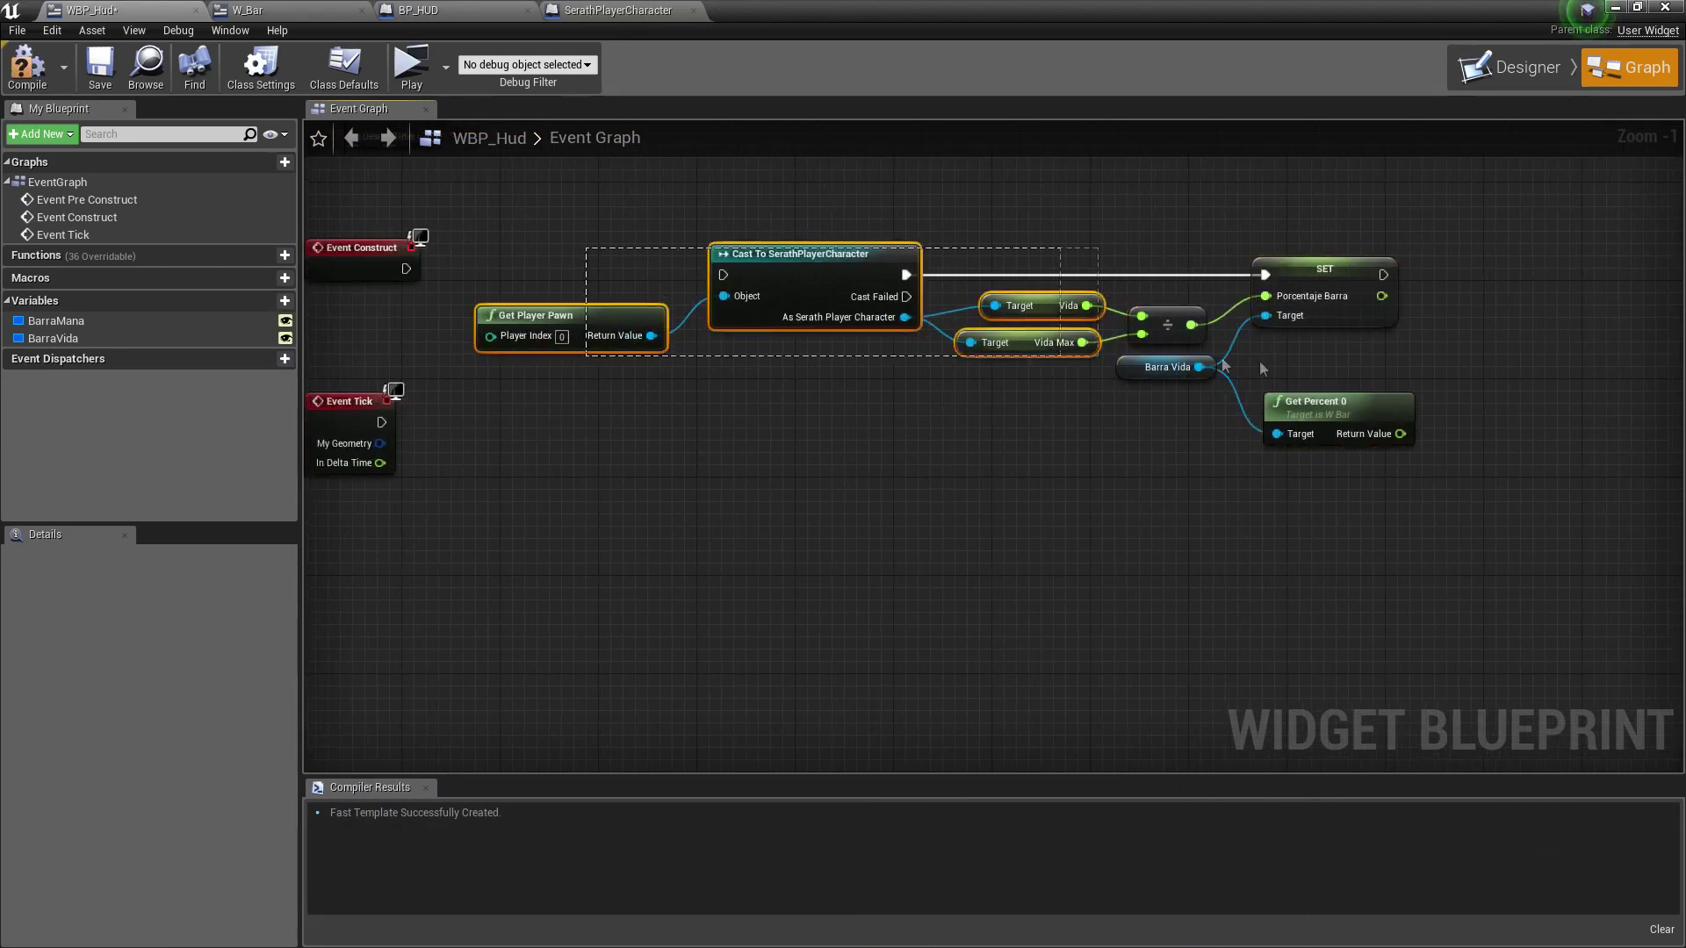
Inspect W_Bar's Get Percent 0, Get Text 0 and event graphs, then return to WBP_Hud.
double_click(1319, 416)
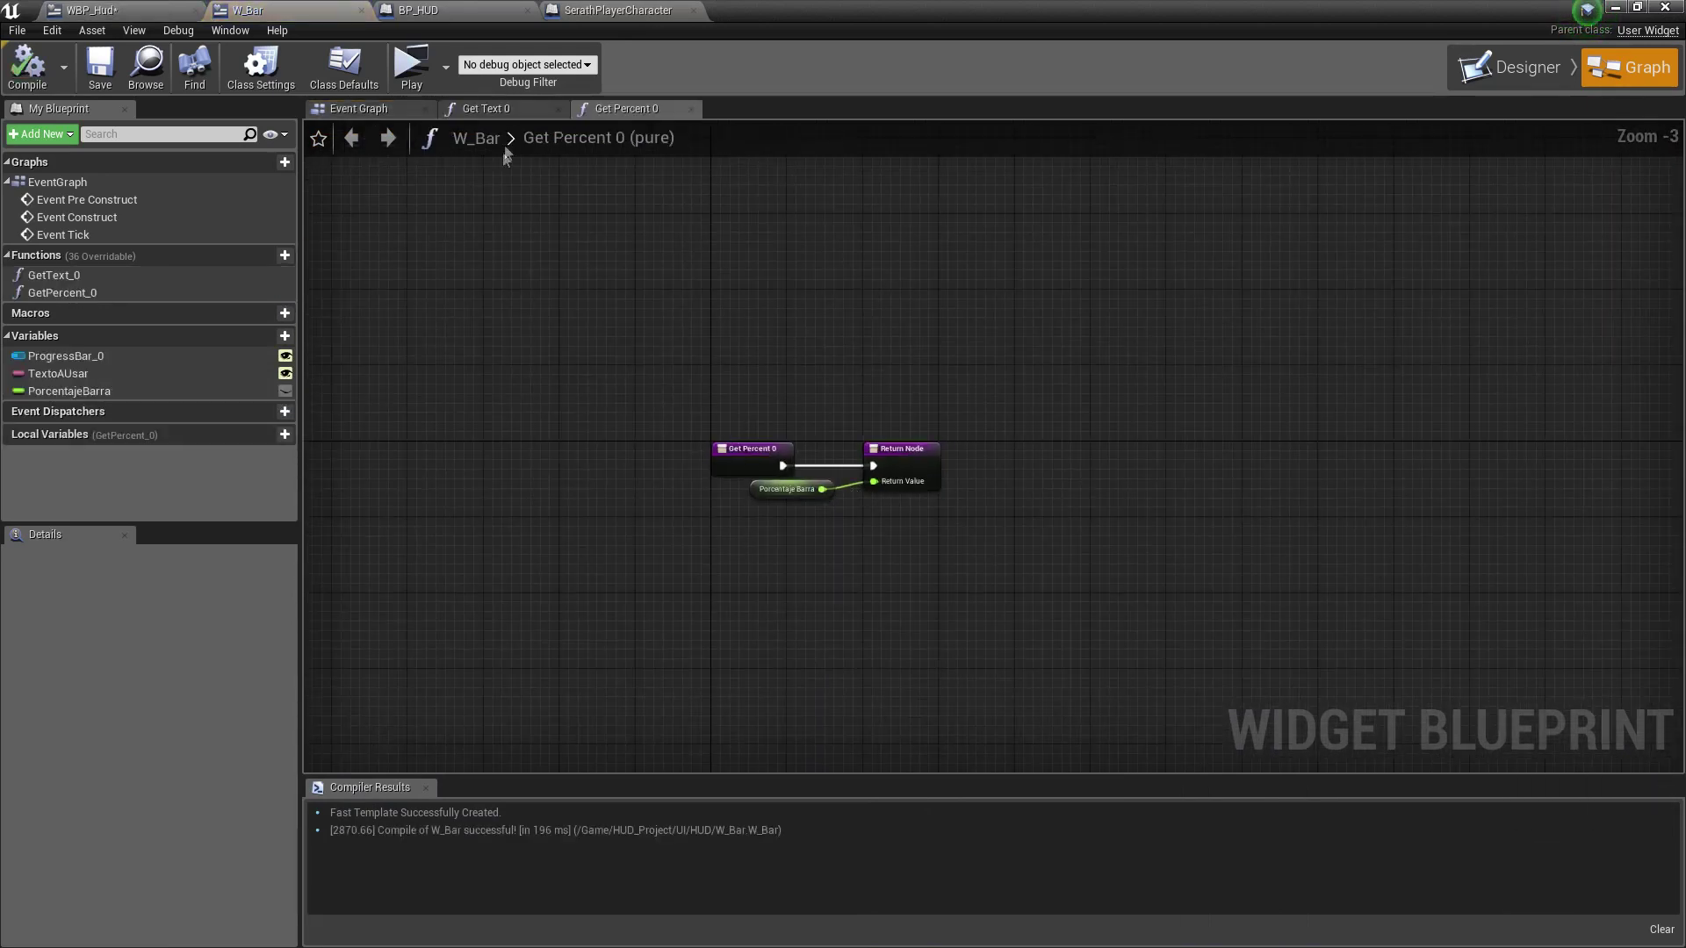
left_click(513, 105)
left_click(610, 117)
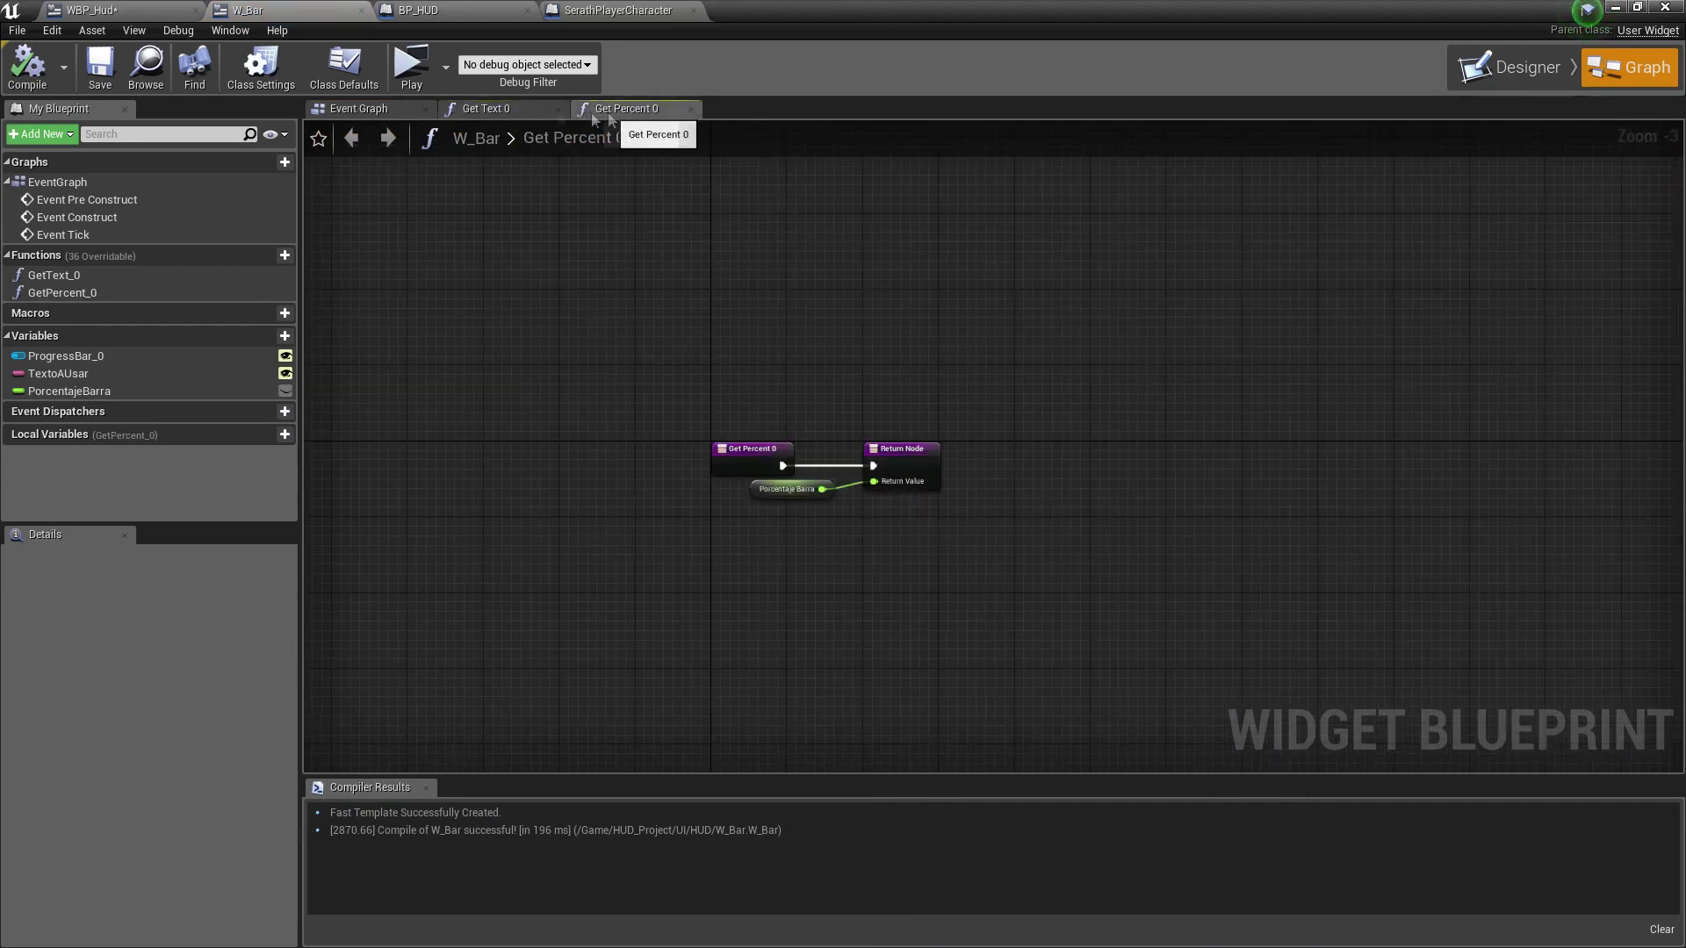
left_click(389, 117)
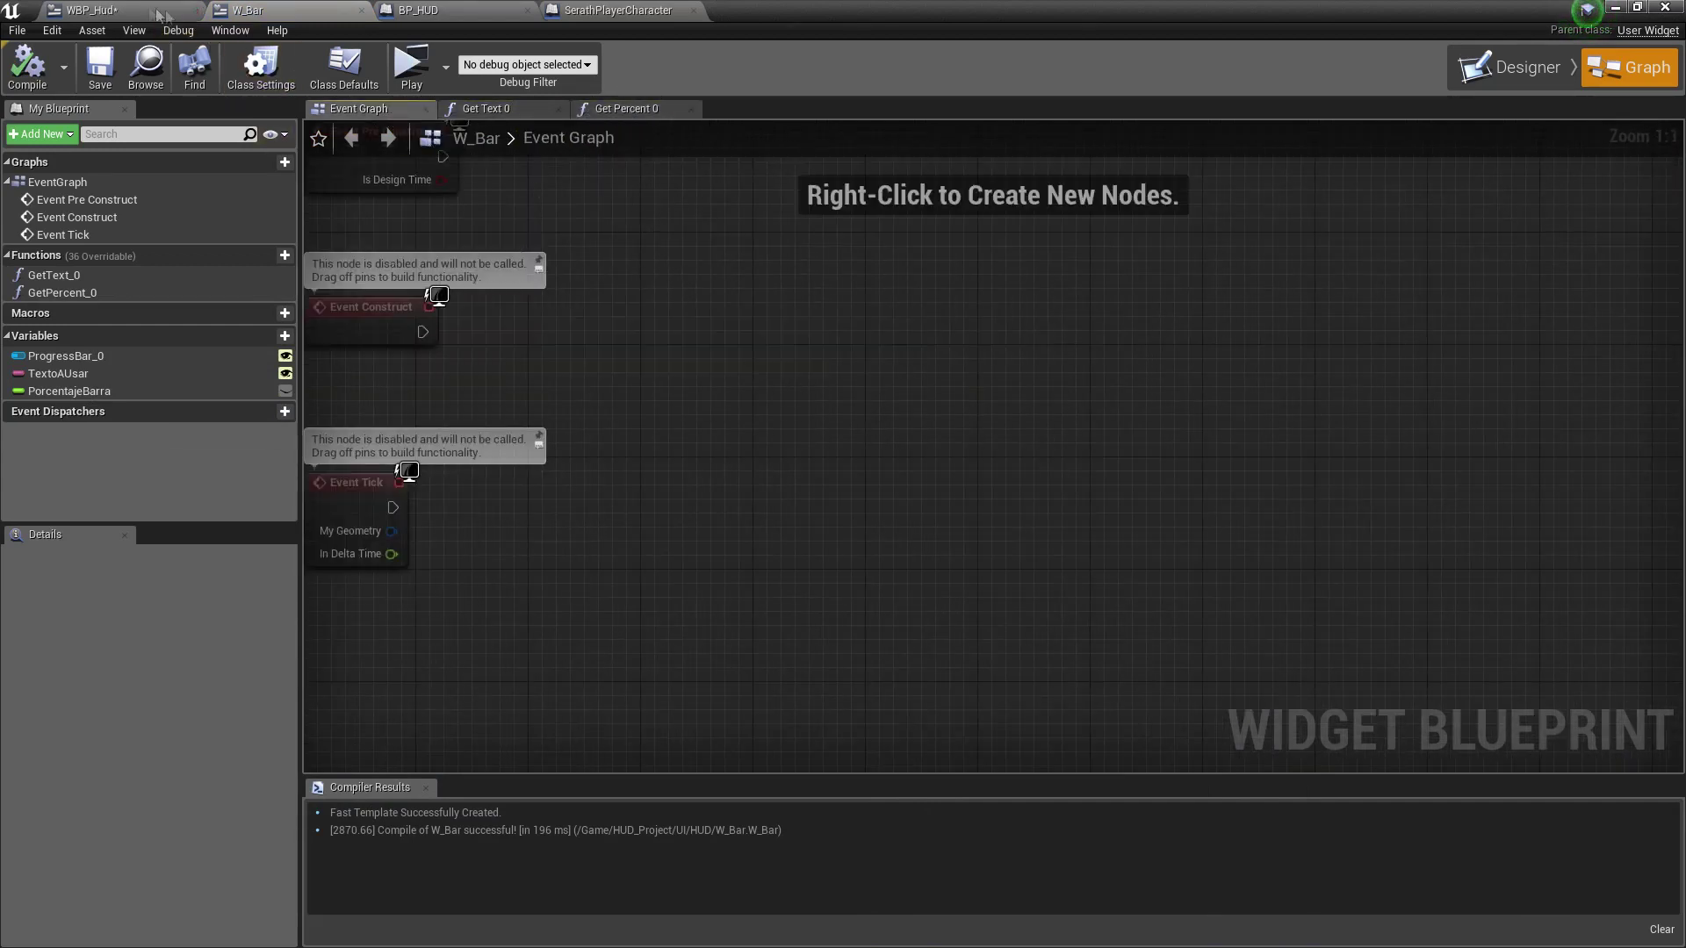
left_click(160, 15)
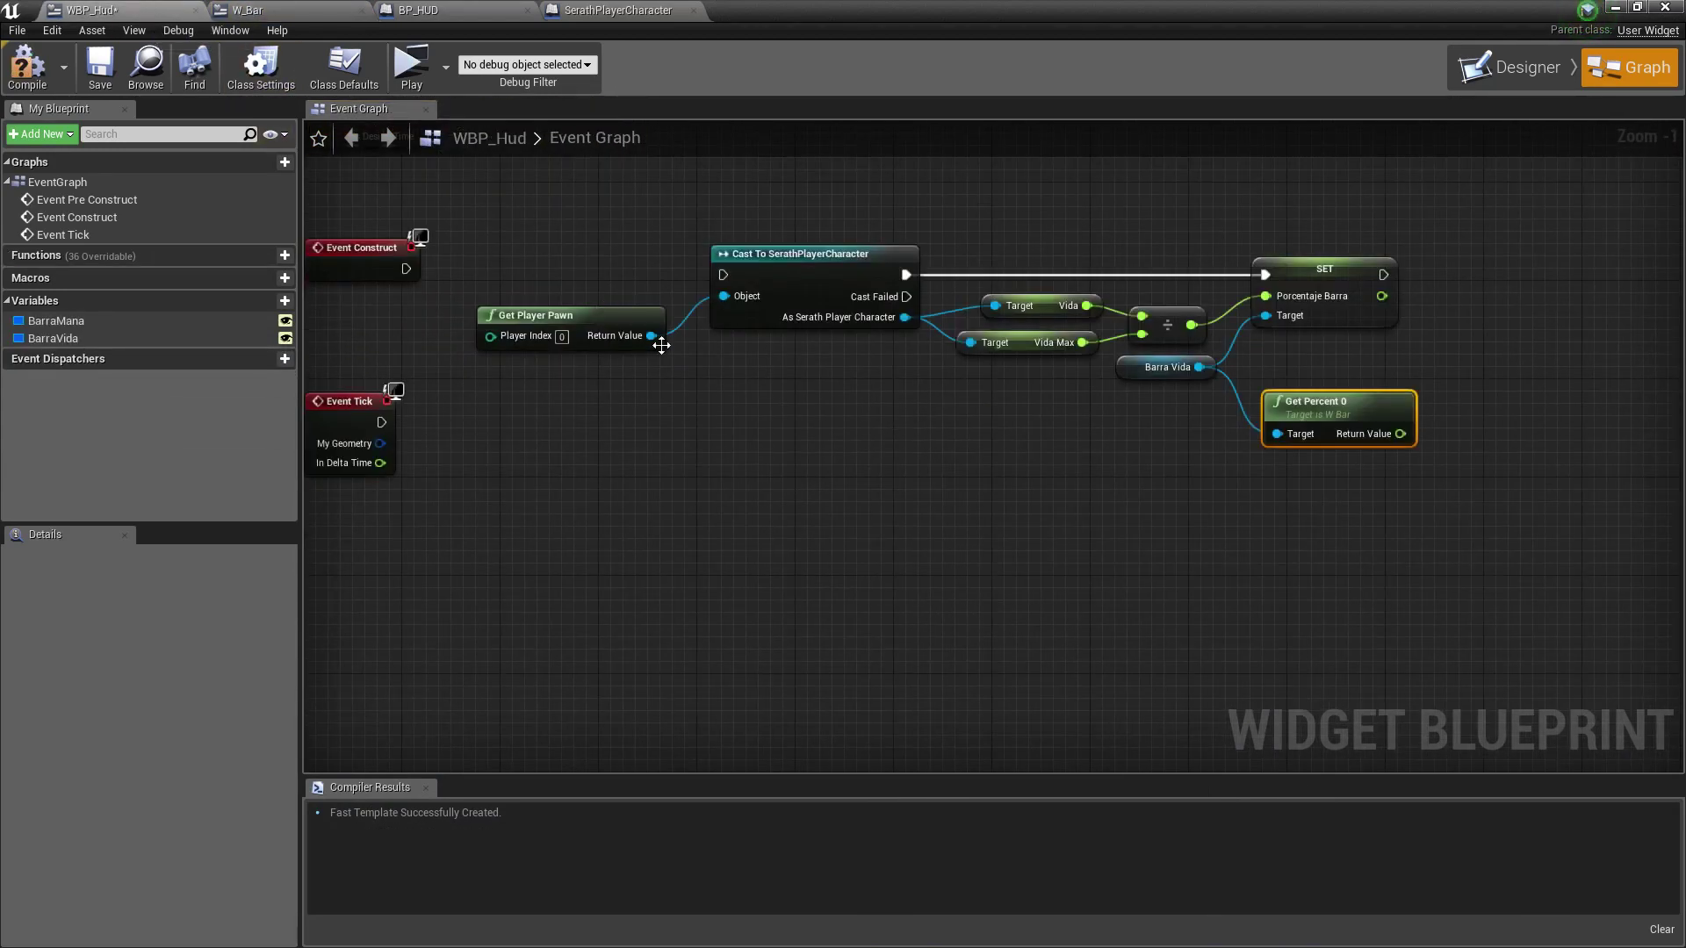
Create a new WBP_Hud function named ActualizarBarra.
right_click(447, 508)
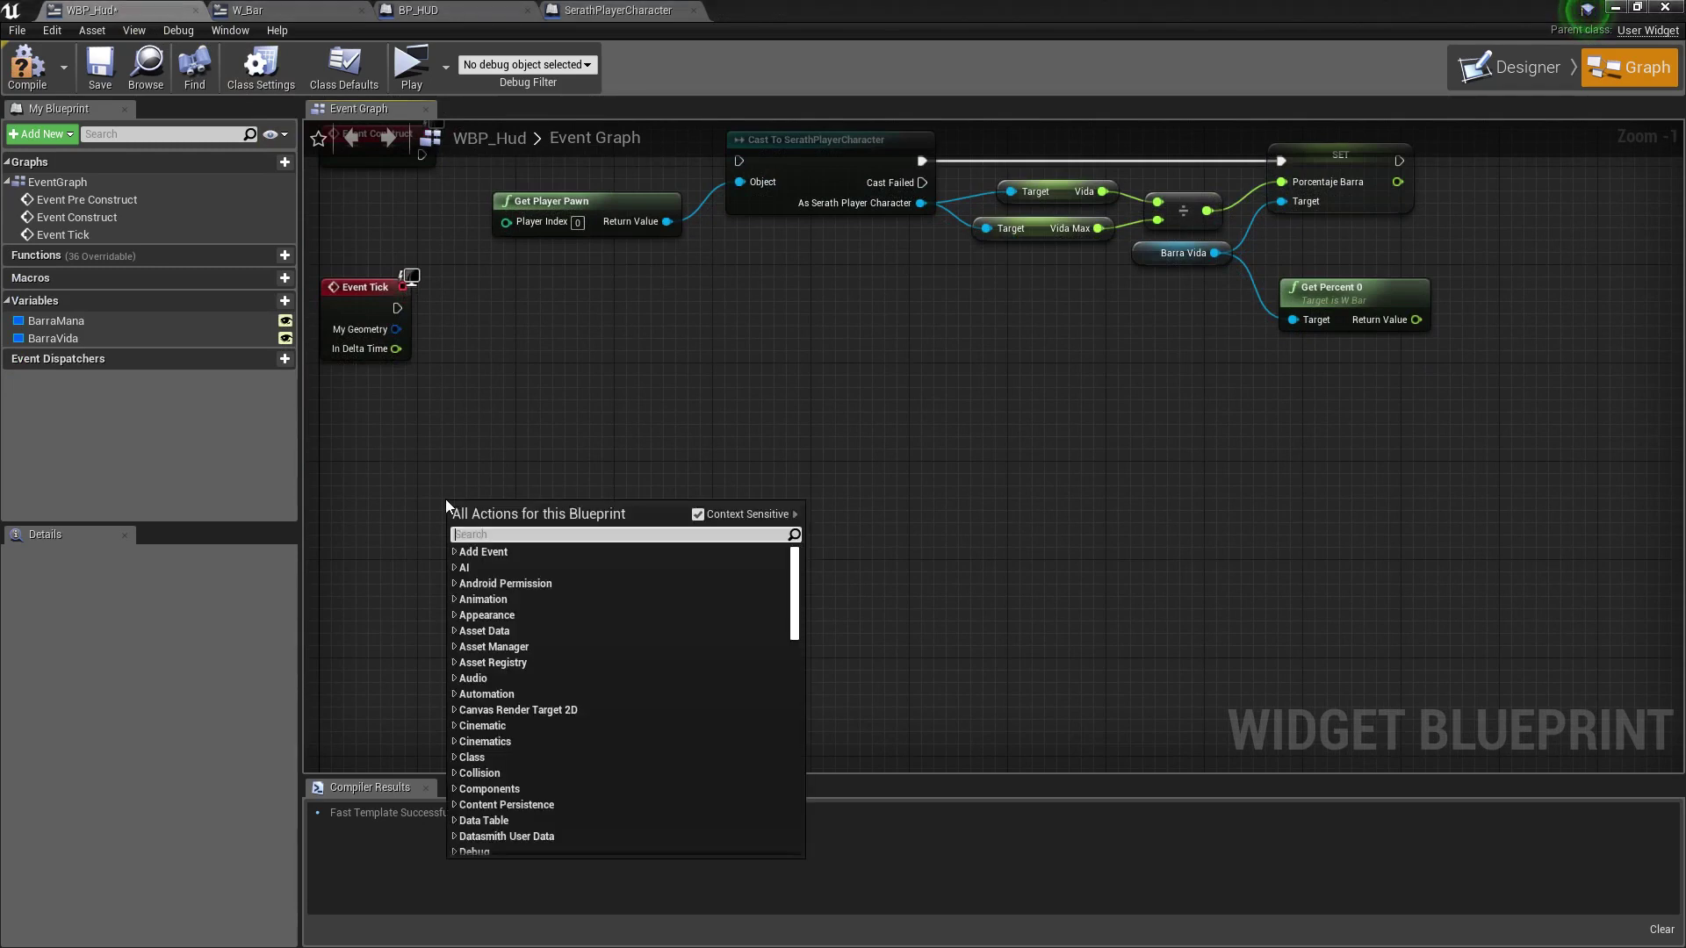
left_click(476, 403)
left_click(285, 255)
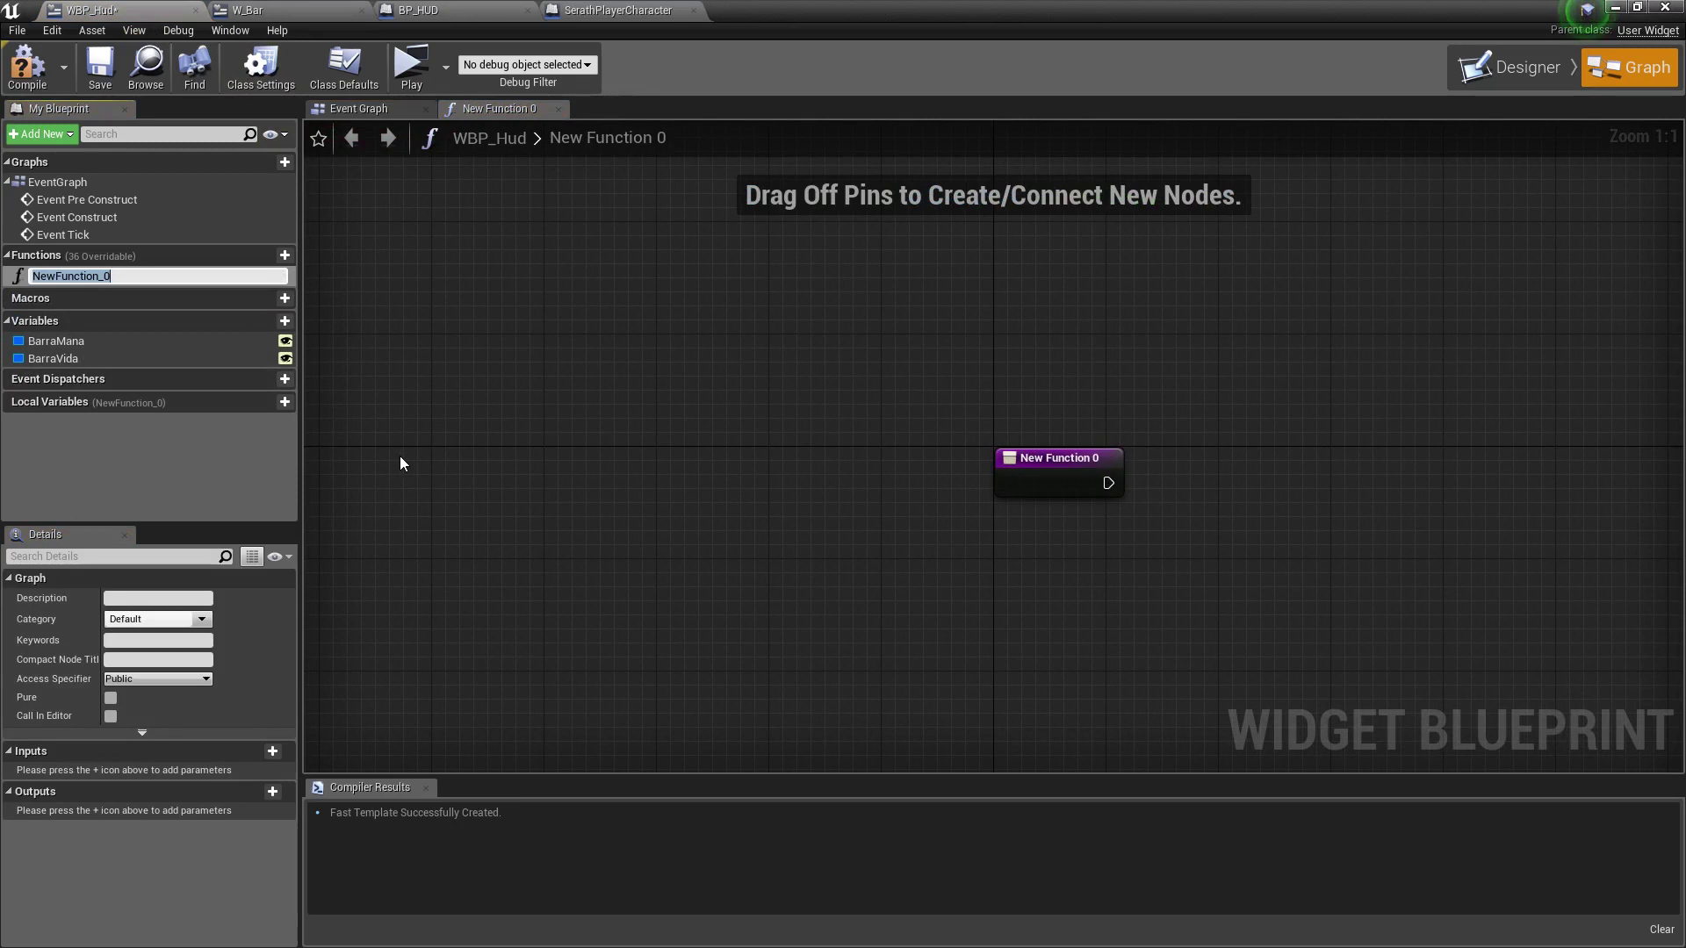
type("Actu")
type("alizarBarr")
key("Return")
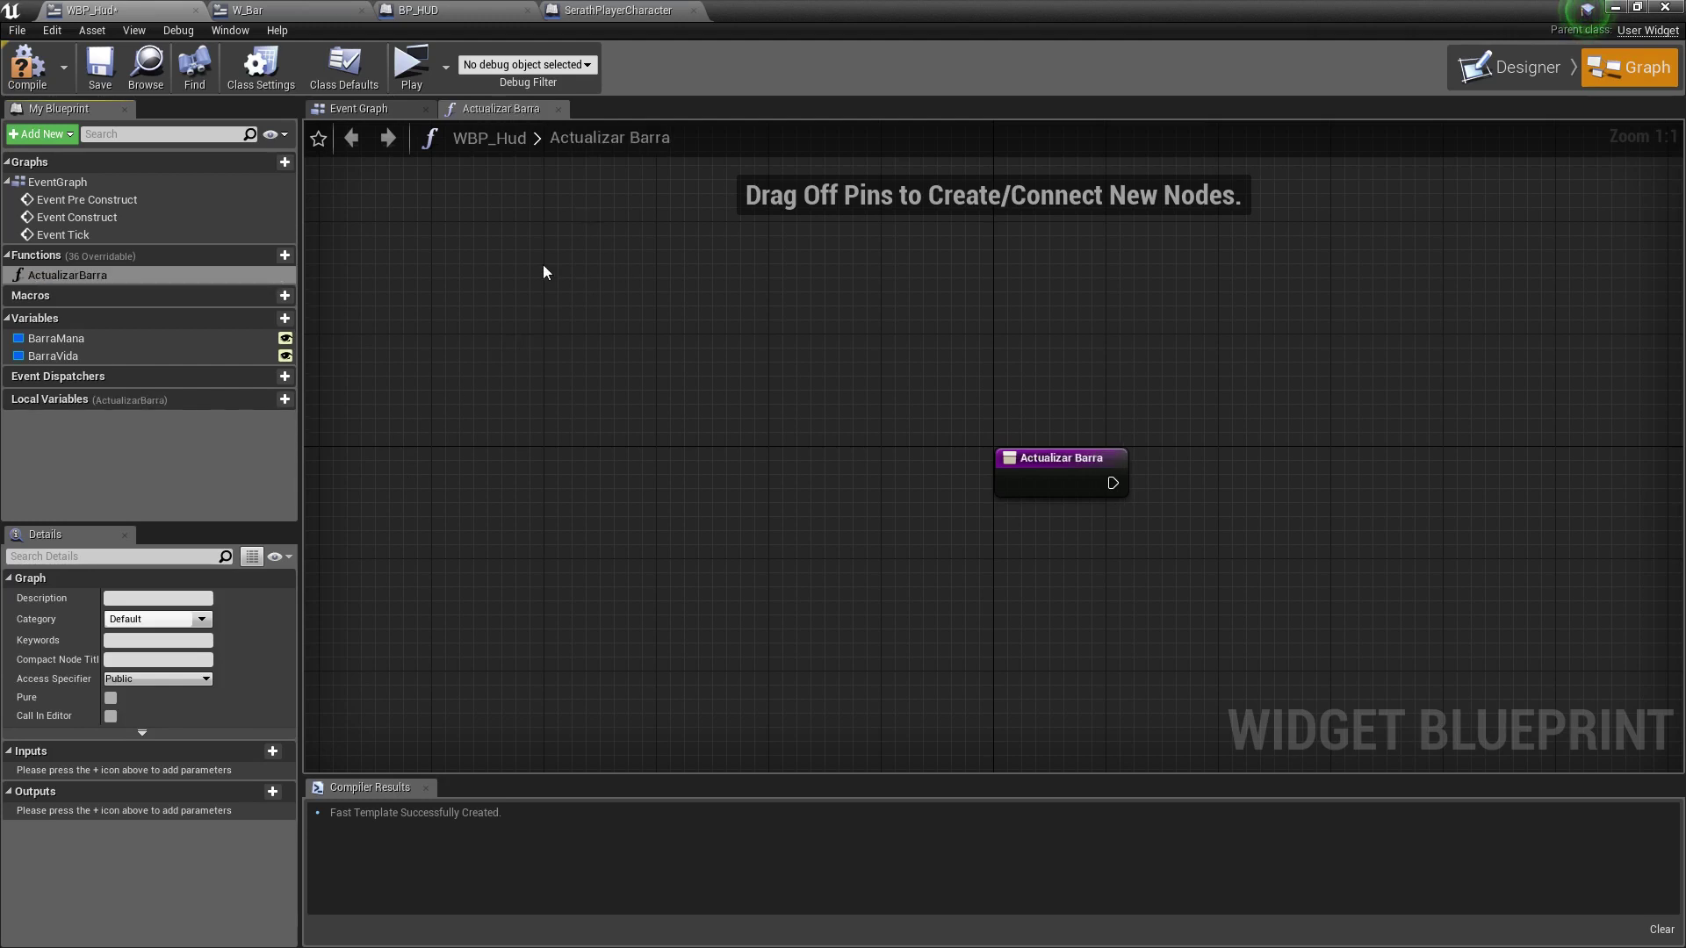
Review the event graph and the widget layout with both bars, back to ActualizarBarra.
left_click(377, 109)
left_click(524, 113)
left_click(1509, 56)
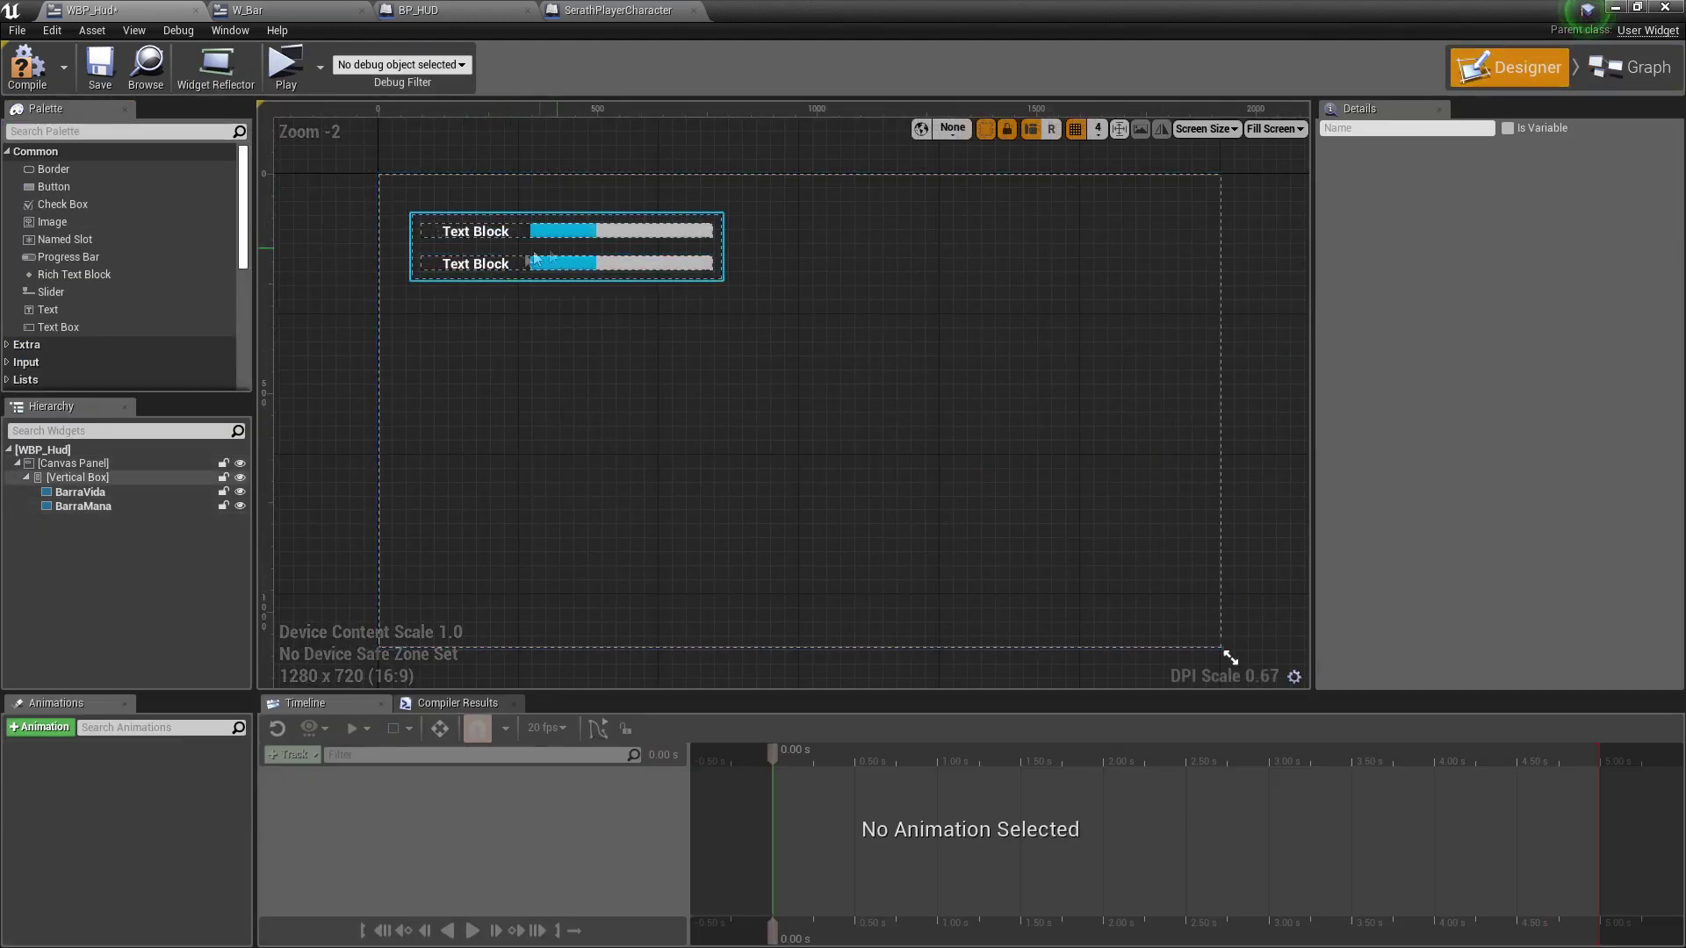
left_click(1630, 68)
right_click_drag(1061, 616, 817, 512)
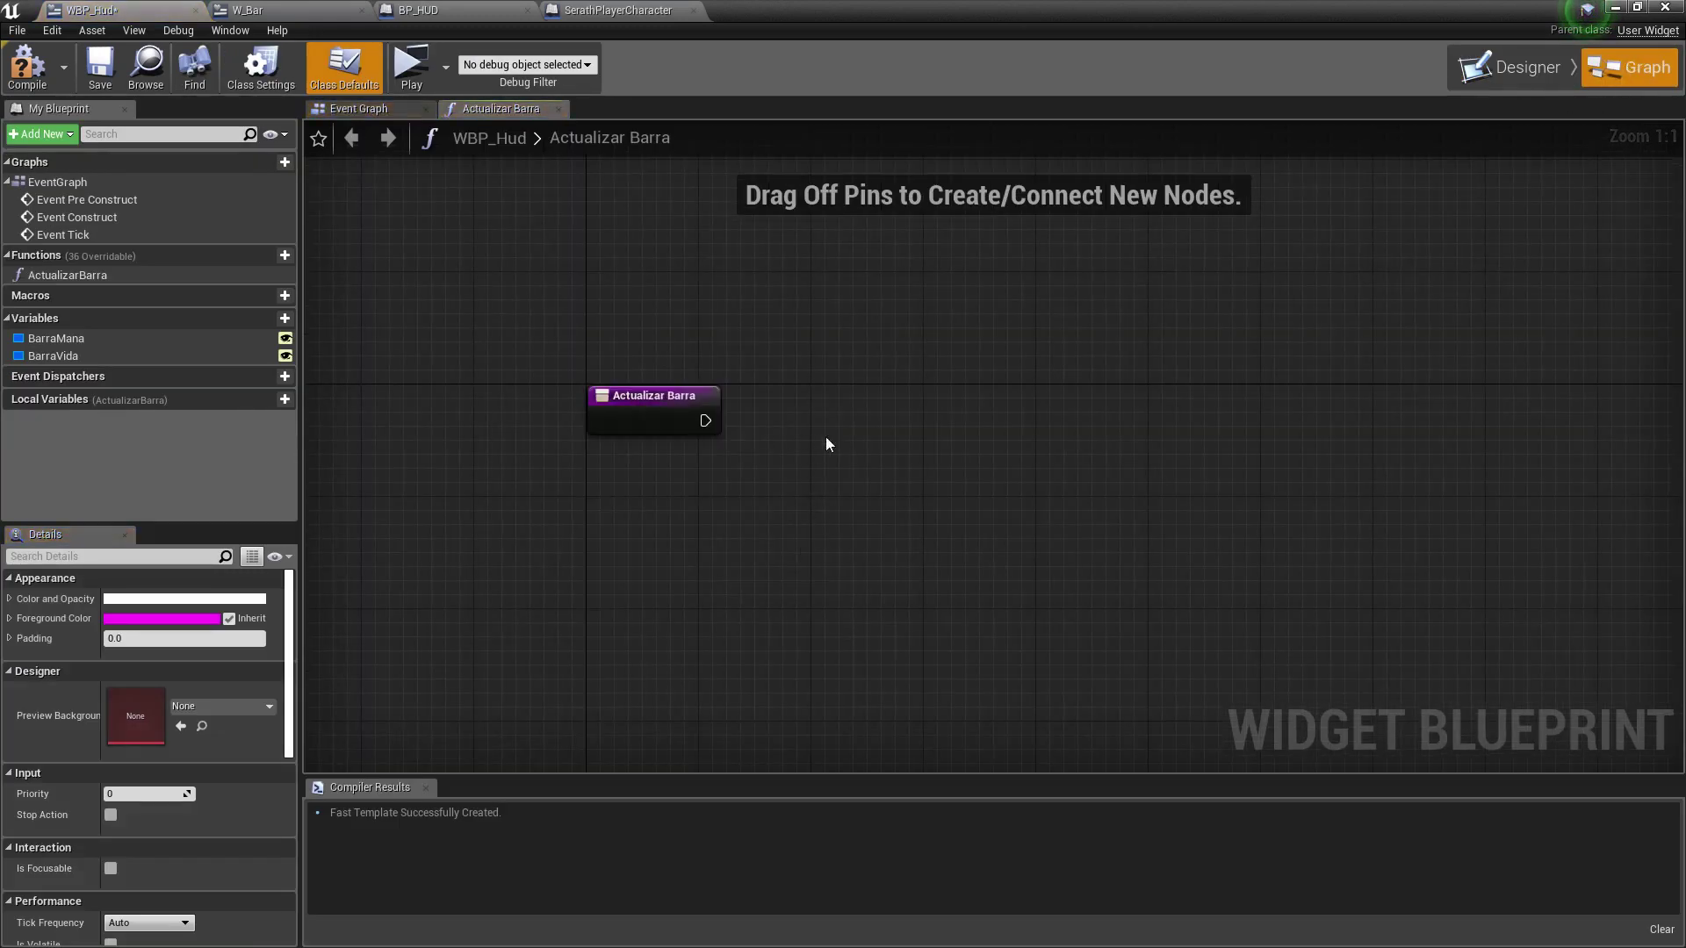
Add a new input parameter to Actualizar Barra and search for the W Bar type.
right_click_drag(825, 444, 708, 425)
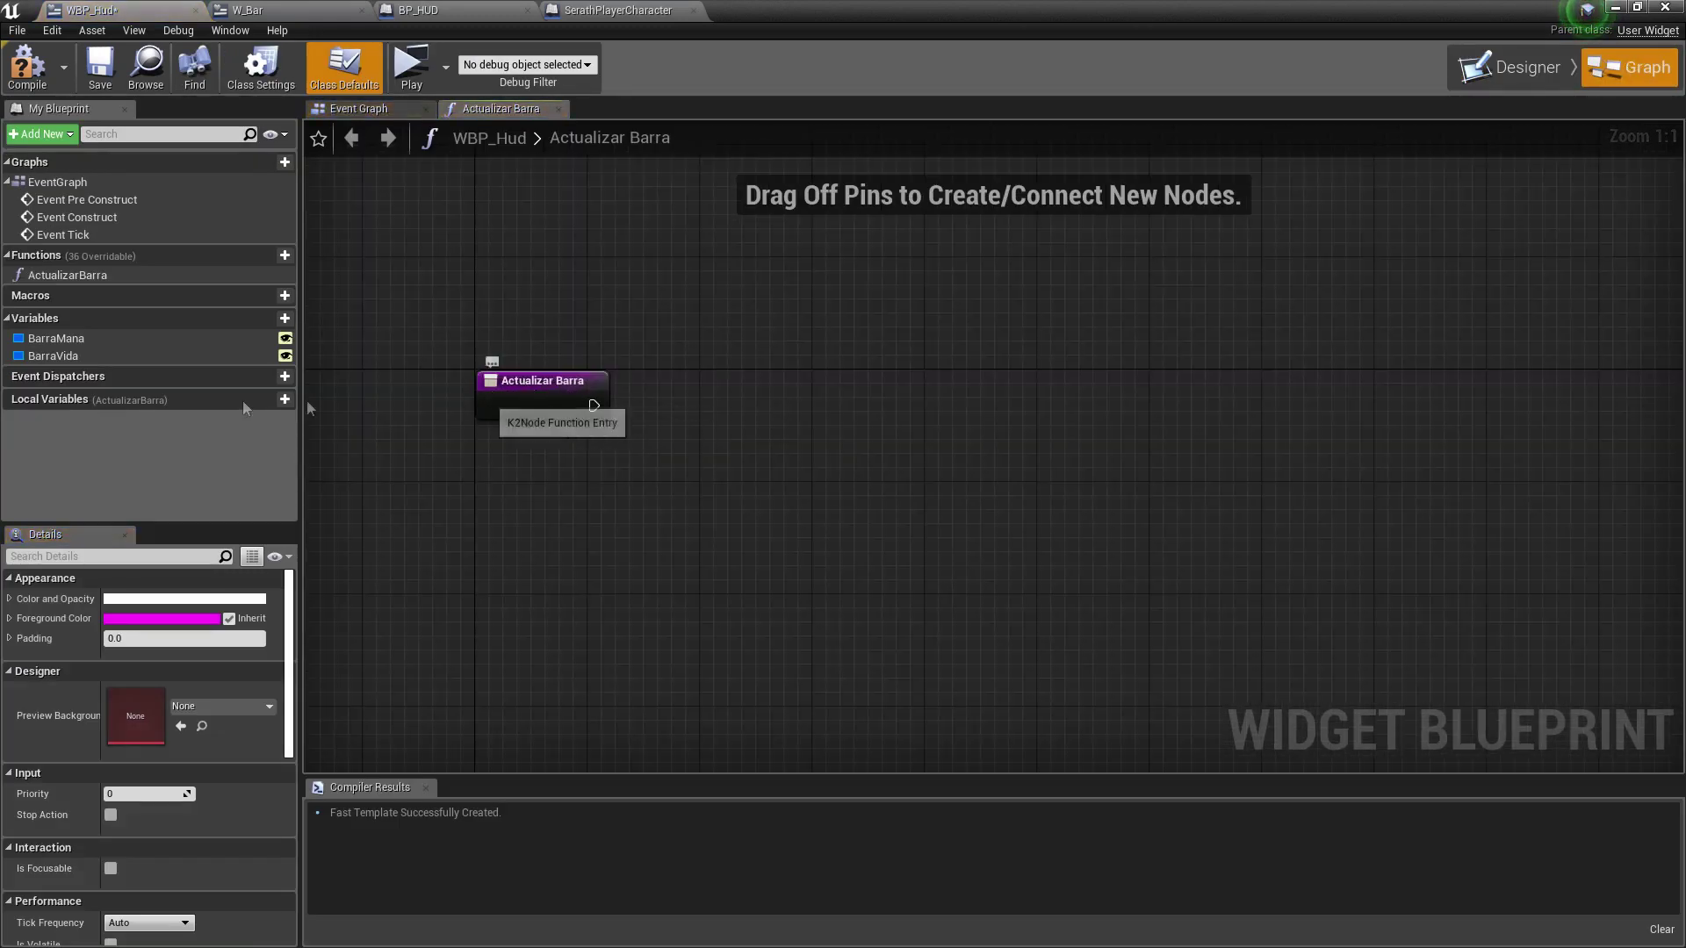
left_click(107, 355)
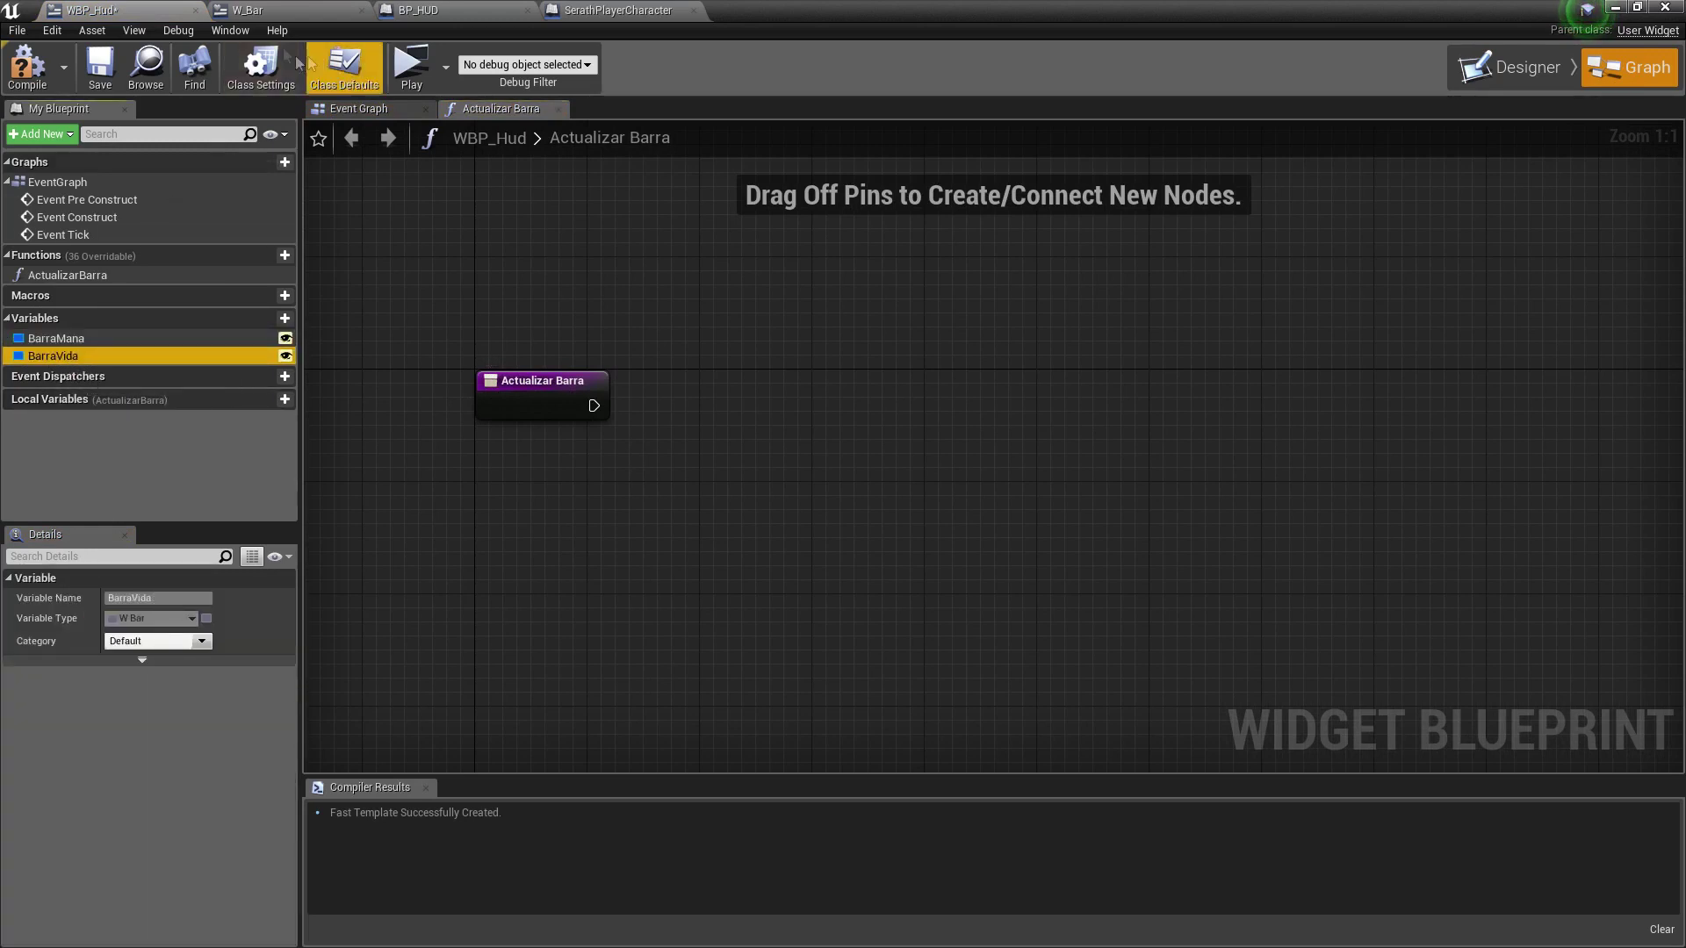
left_click(544, 399)
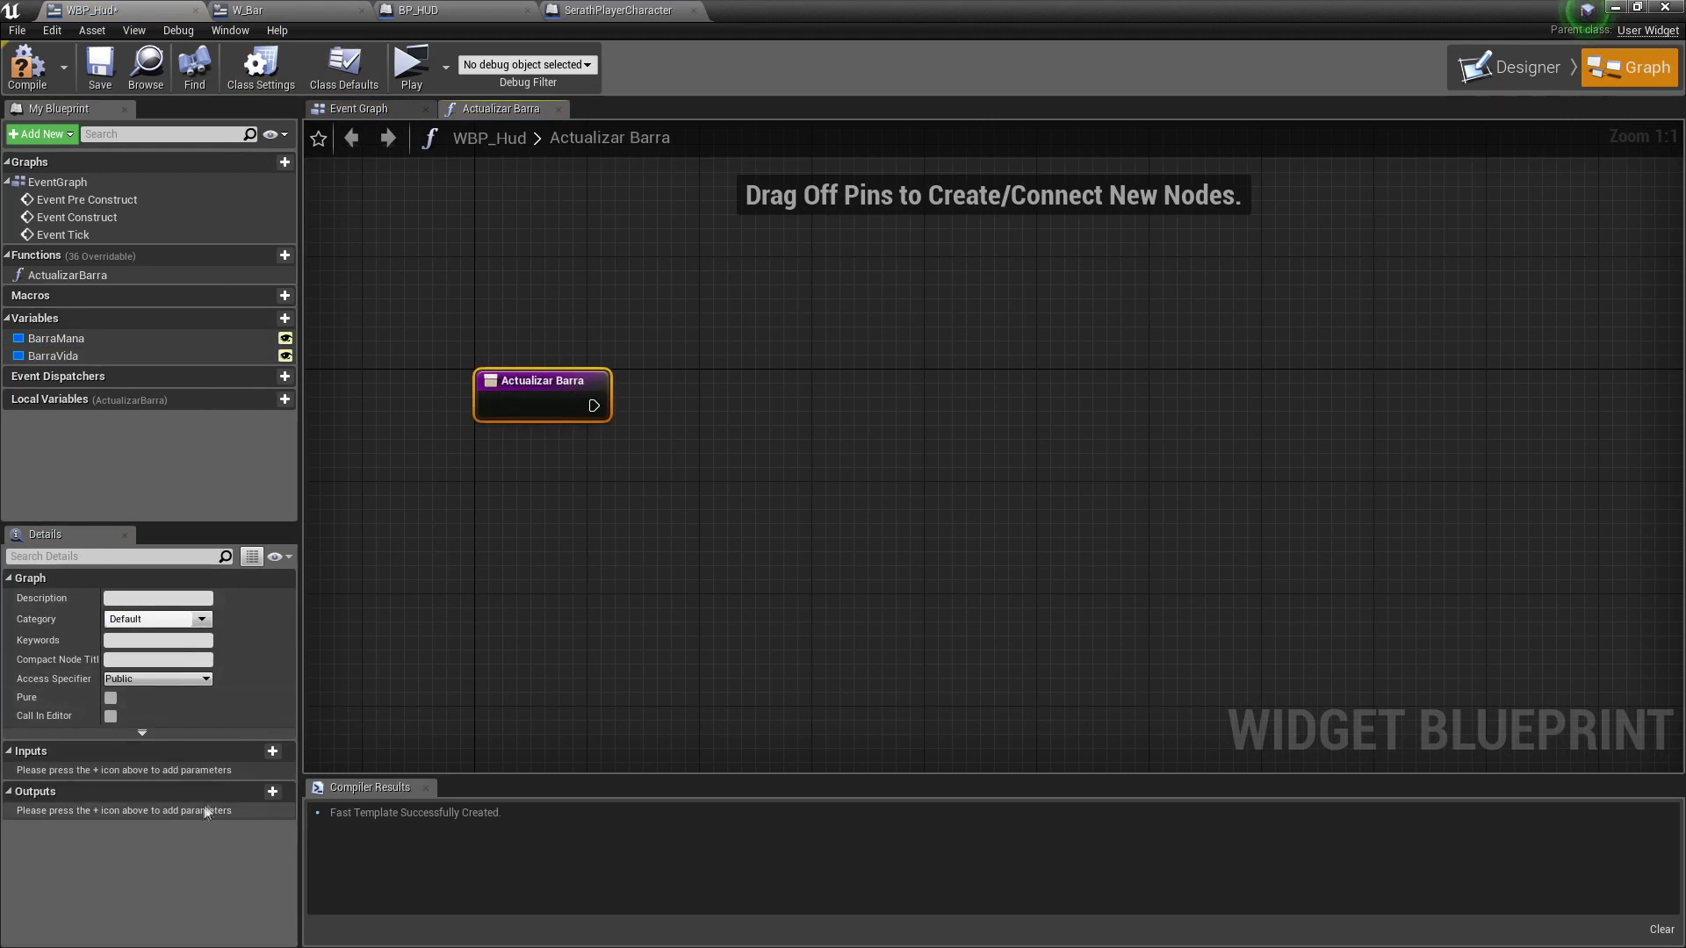
left_click(272, 752)
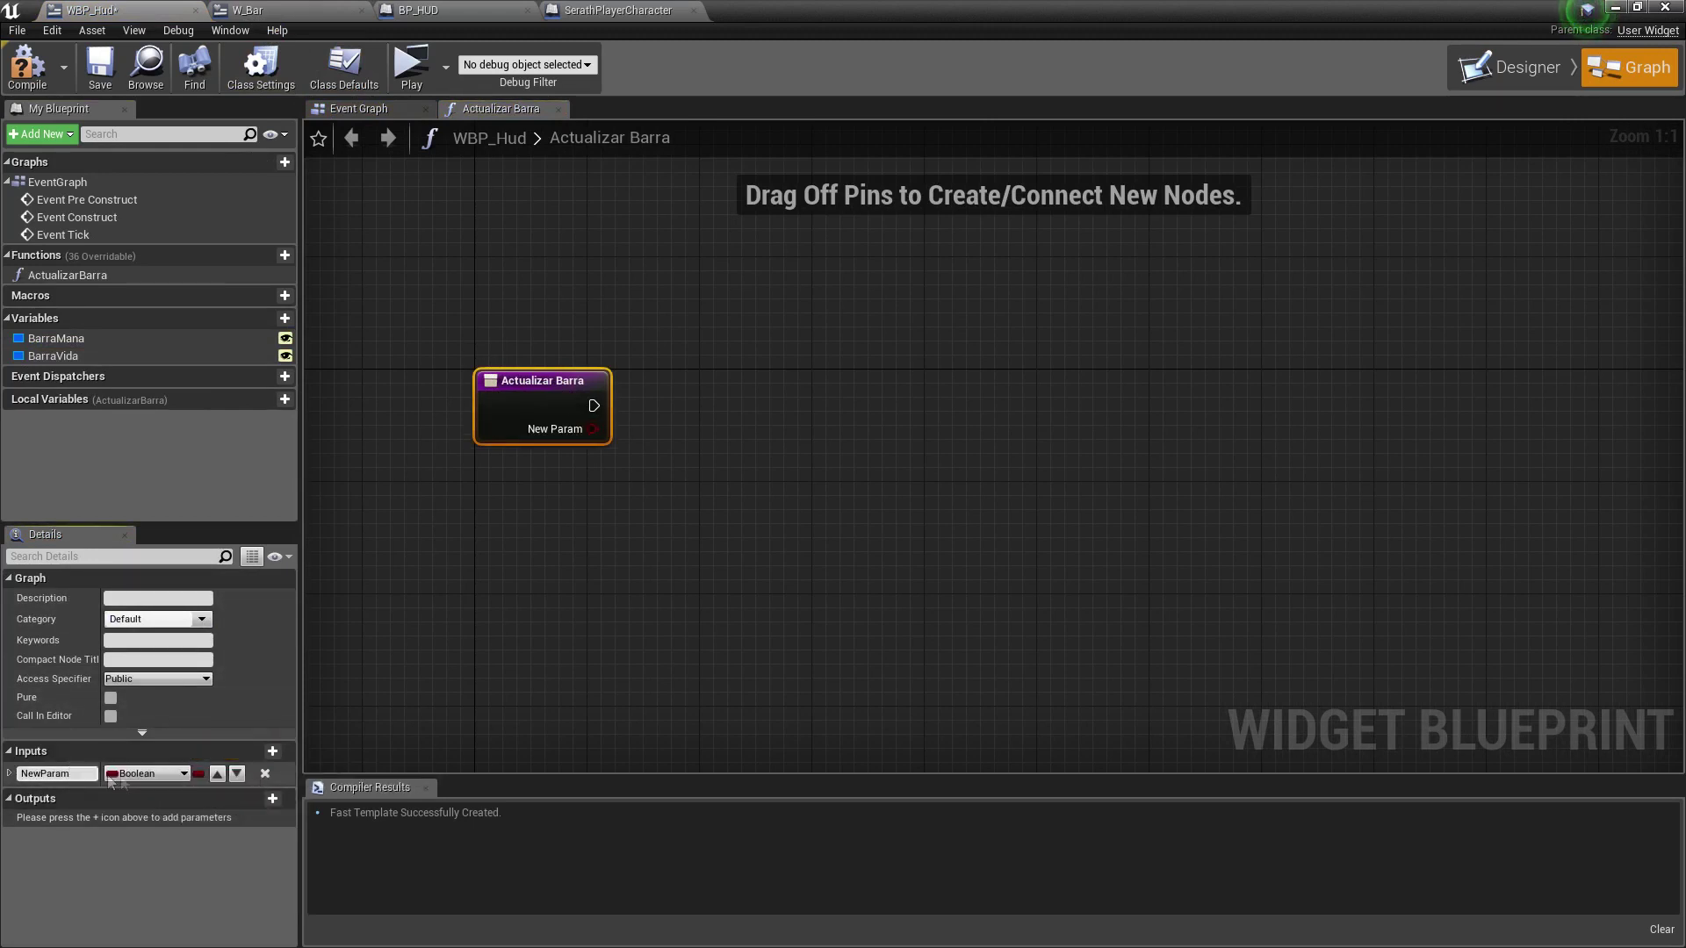
left_click(146, 773)
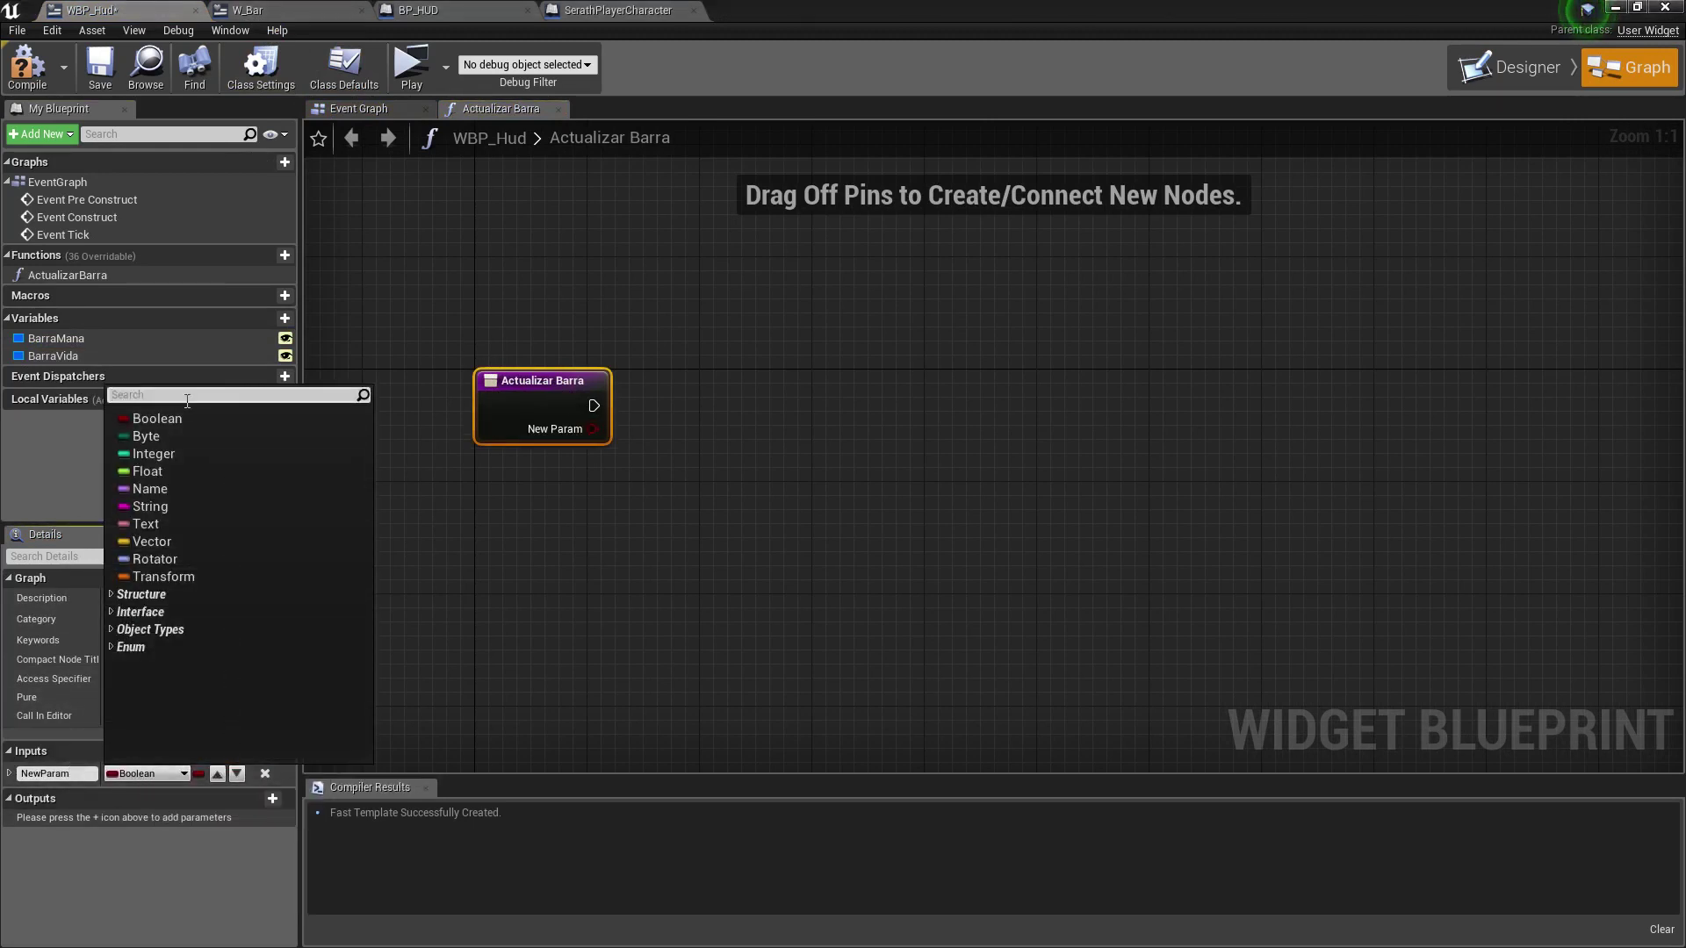
type("wbar")
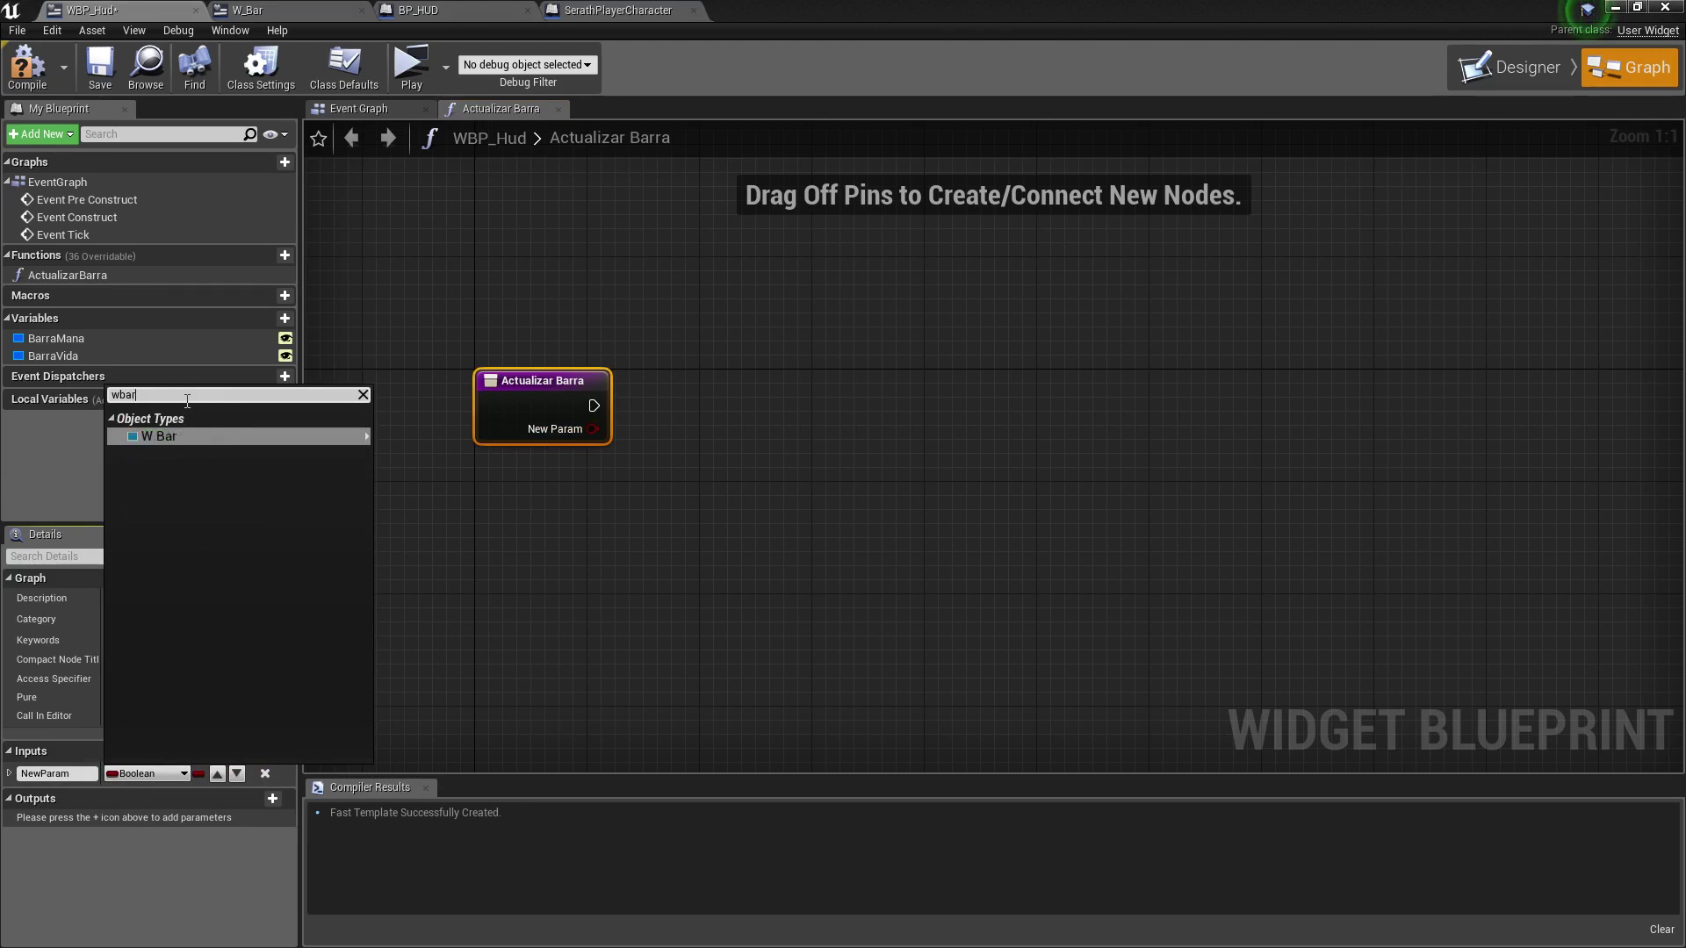
left_click(801, 497)
Place a SET Barra Mana node and wire it to the entry, creating a W Bar input.
left_click(70, 355)
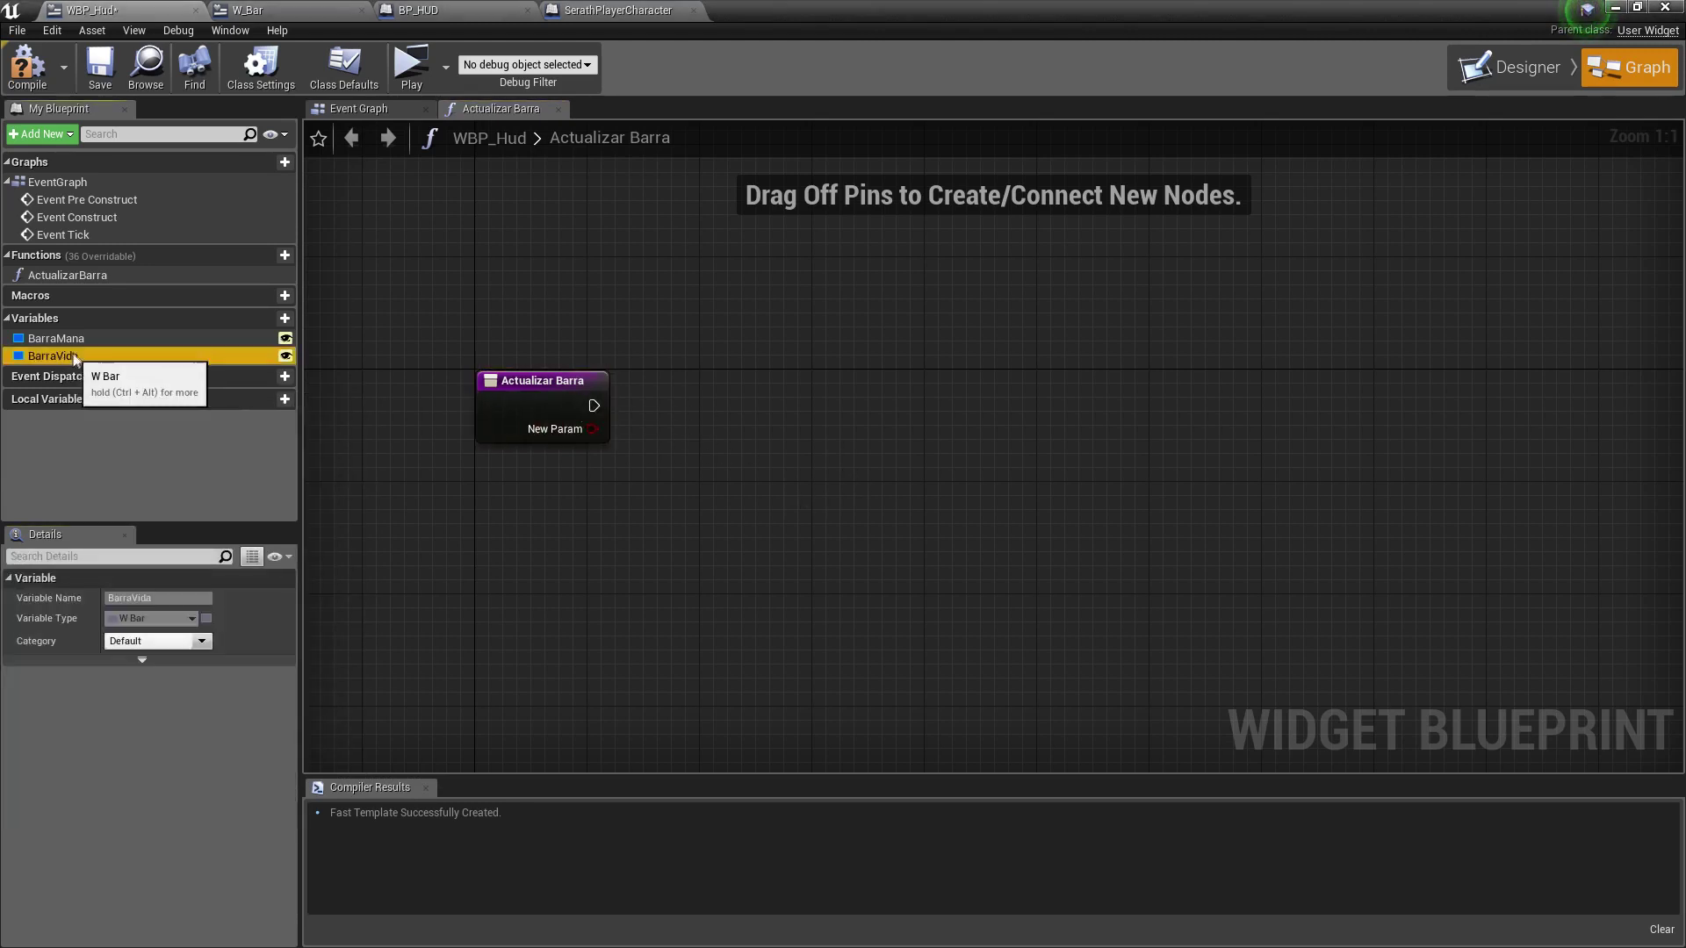
left_click_drag(57, 338, 701, 422)
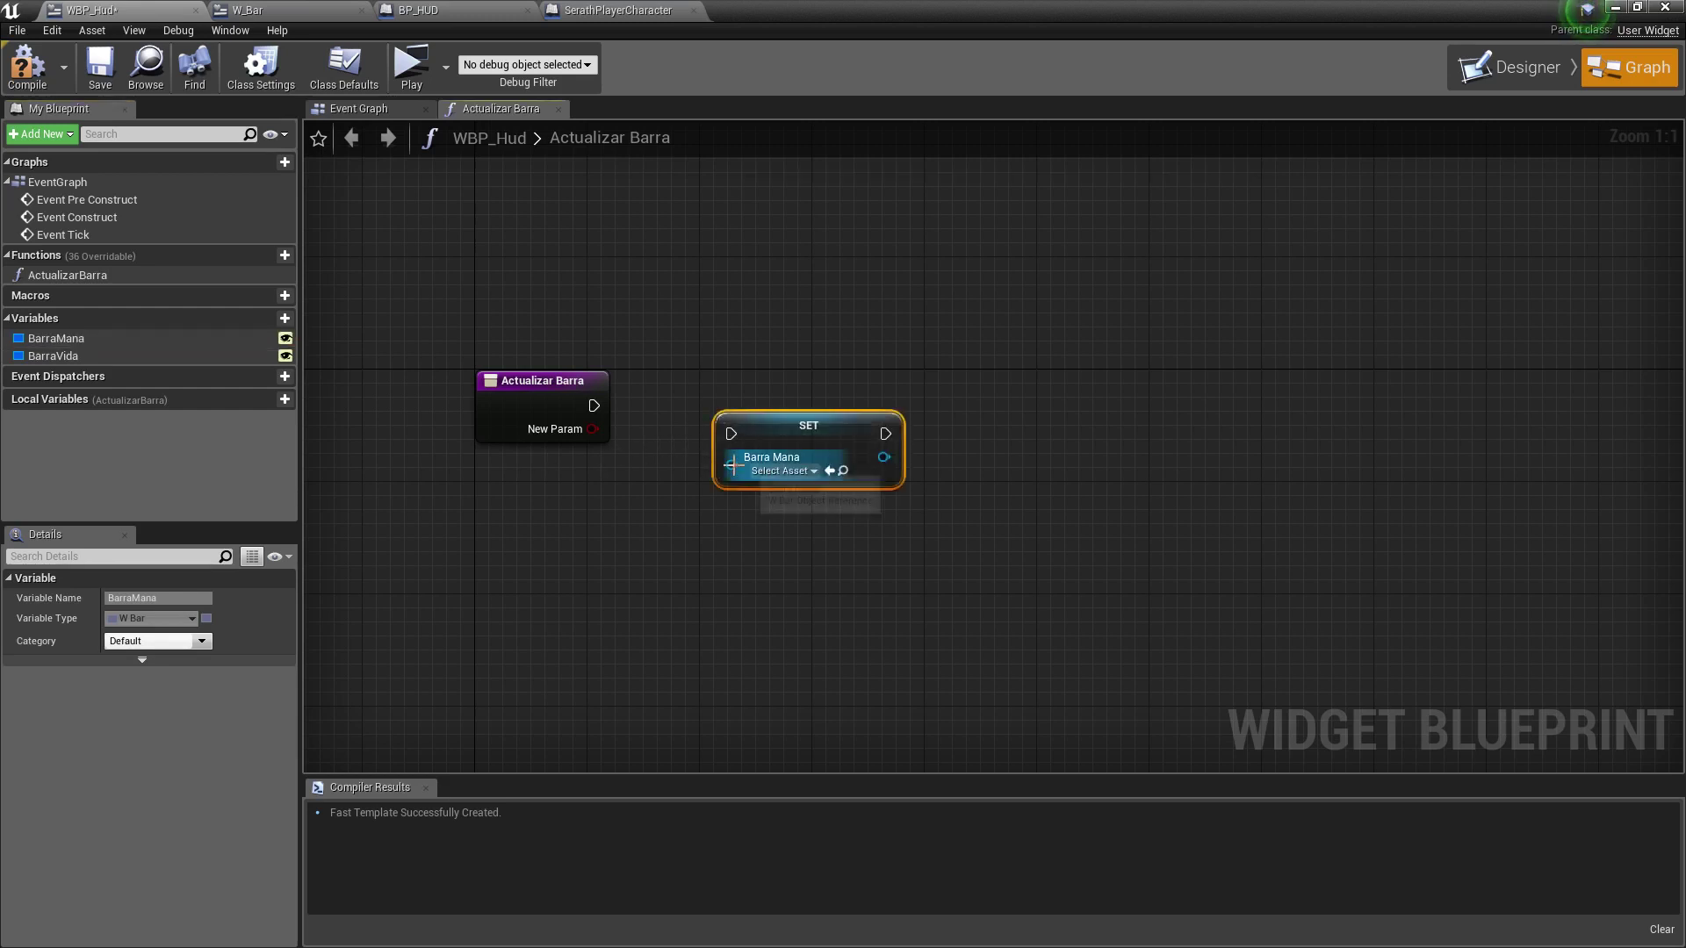
left_click_drag(733, 465, 531, 439)
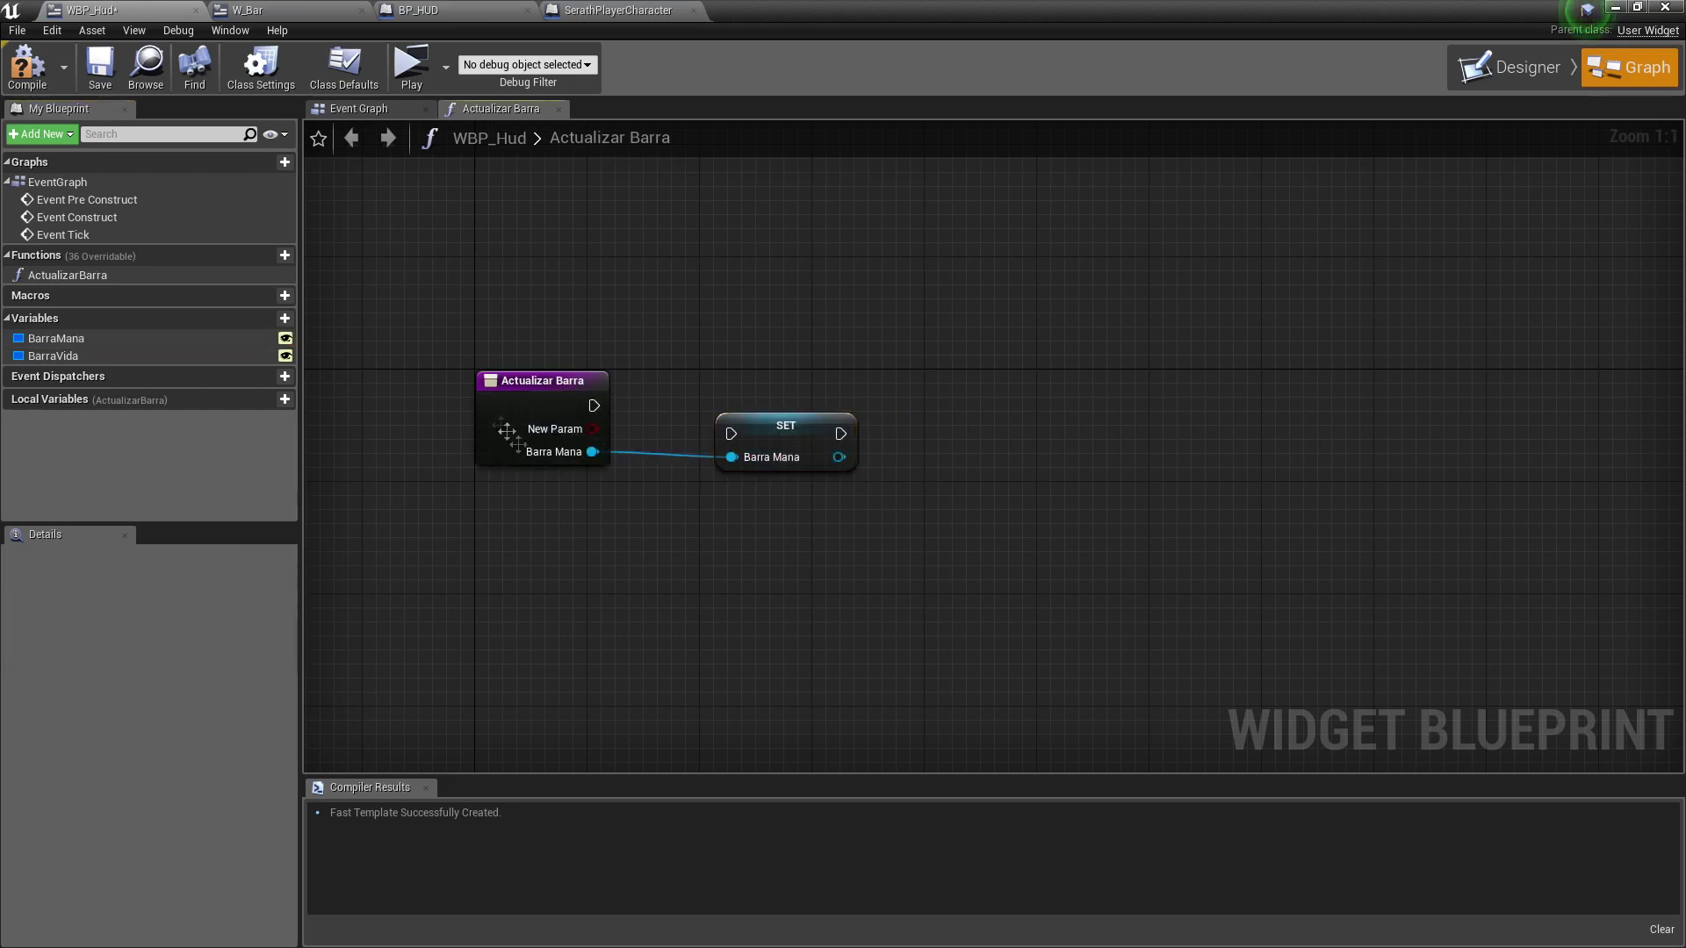
left_click(537, 460)
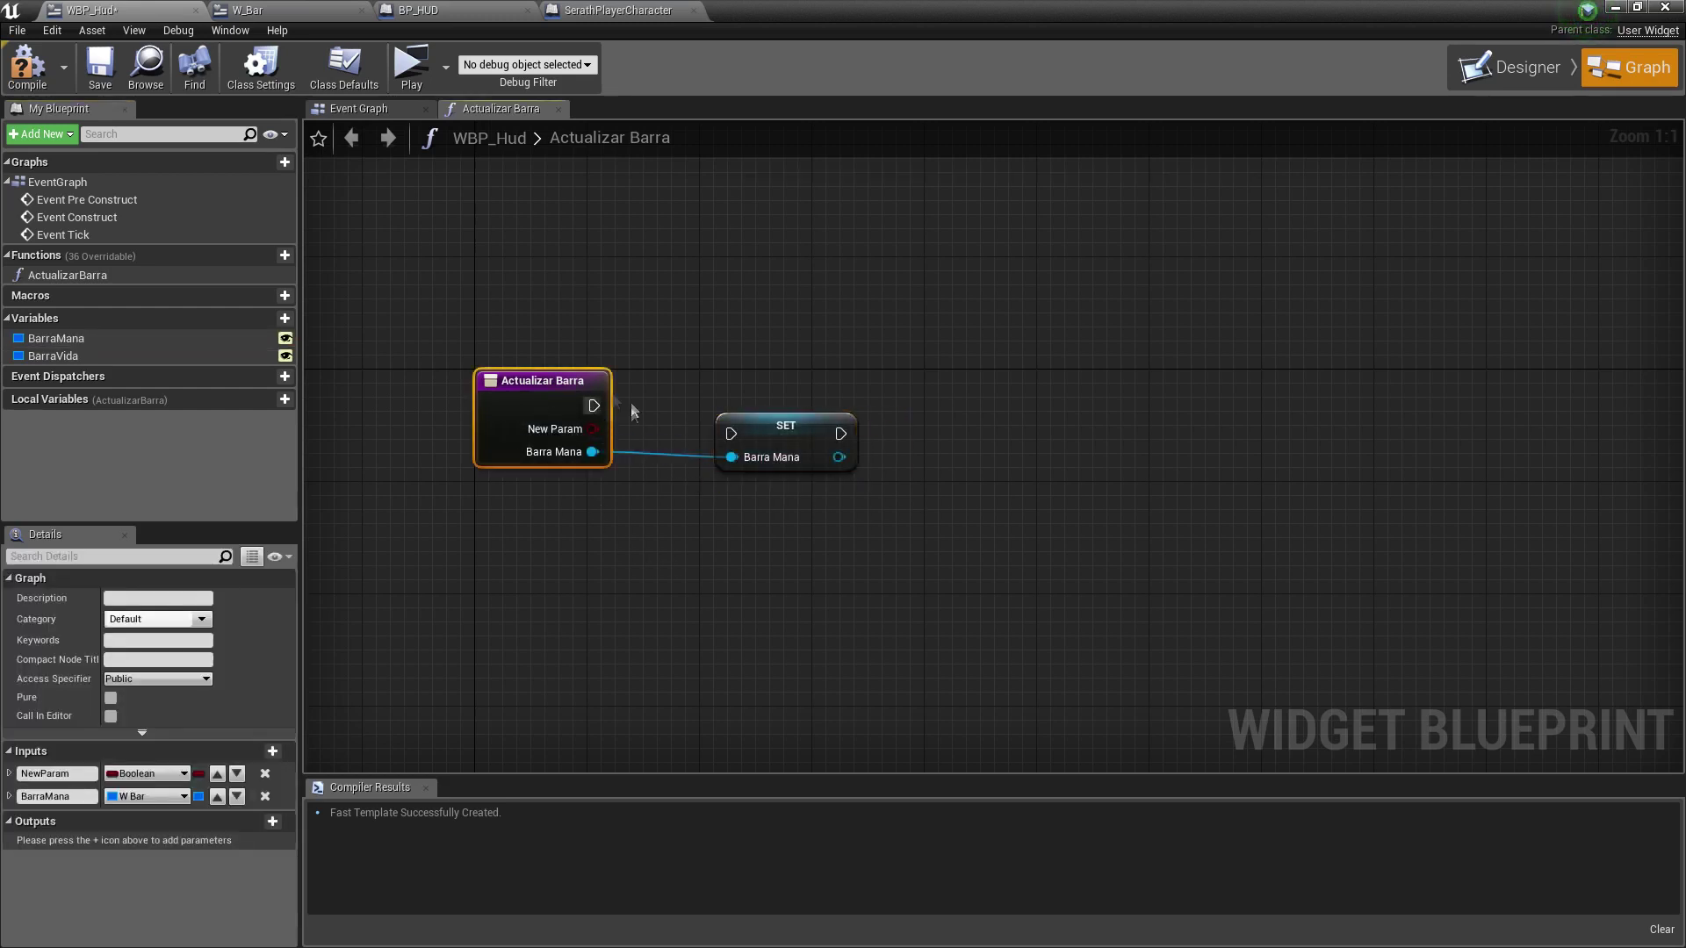
left_click(756, 443)
left_click_drag(756, 443, 756, 415)
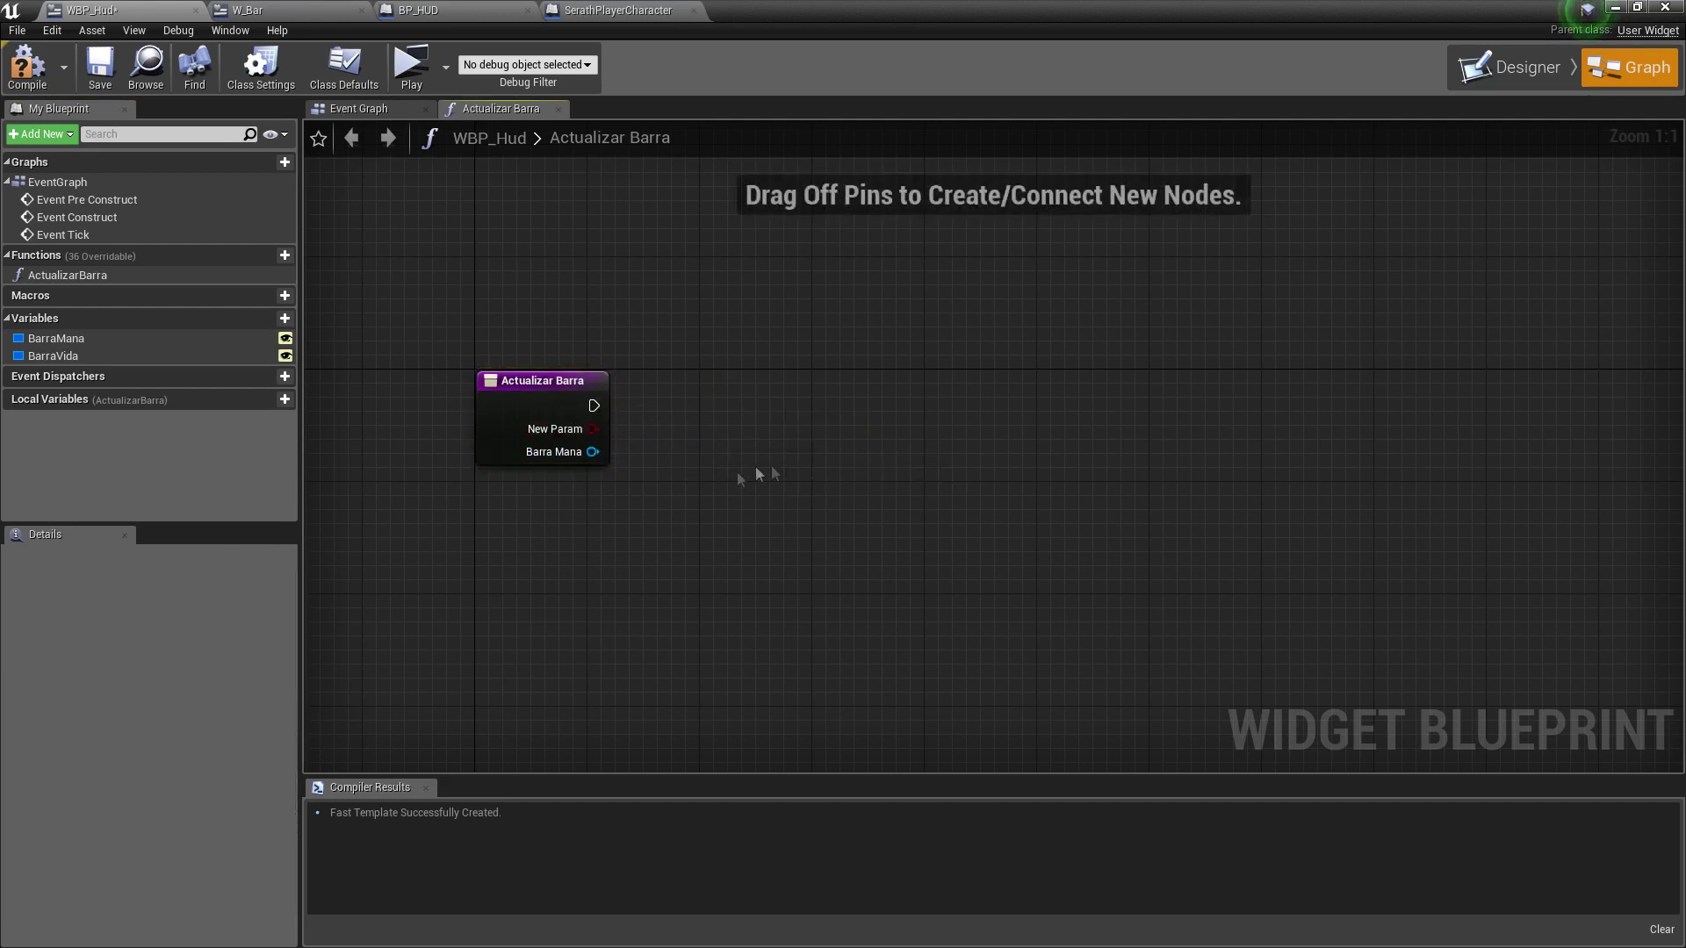
Remove New Param, rename the W Bar input to BarraRef, and save WBP_Hud.
left_click(519, 425)
left_click(264, 773)
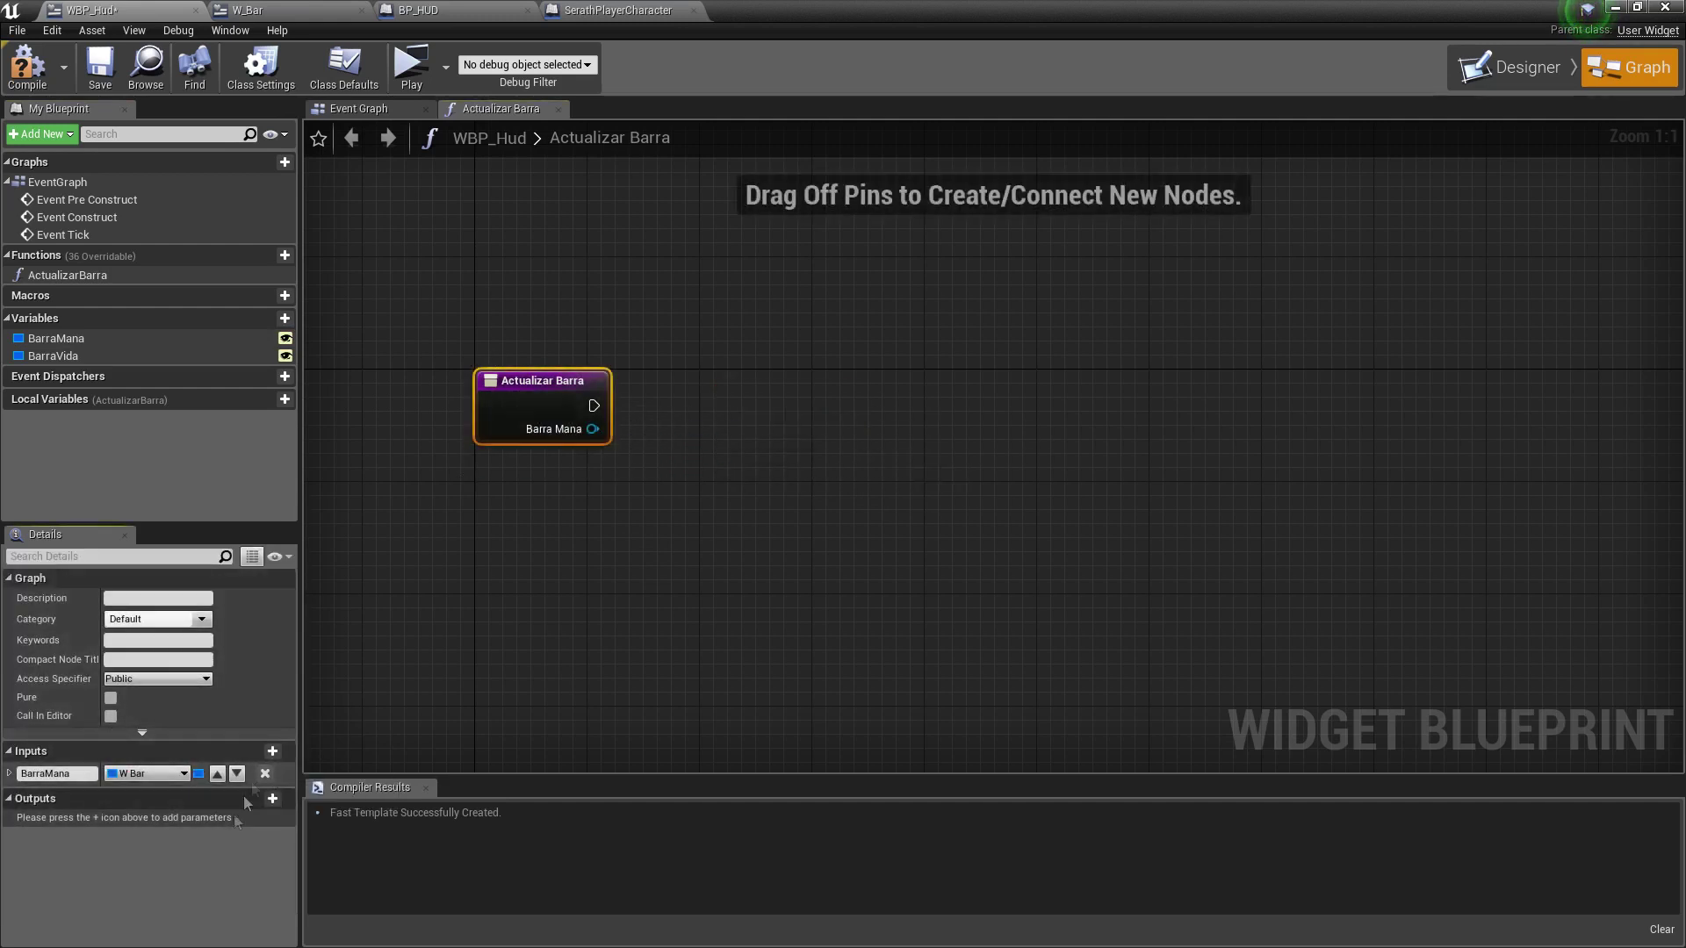
left_click(66, 775)
type("Ref")
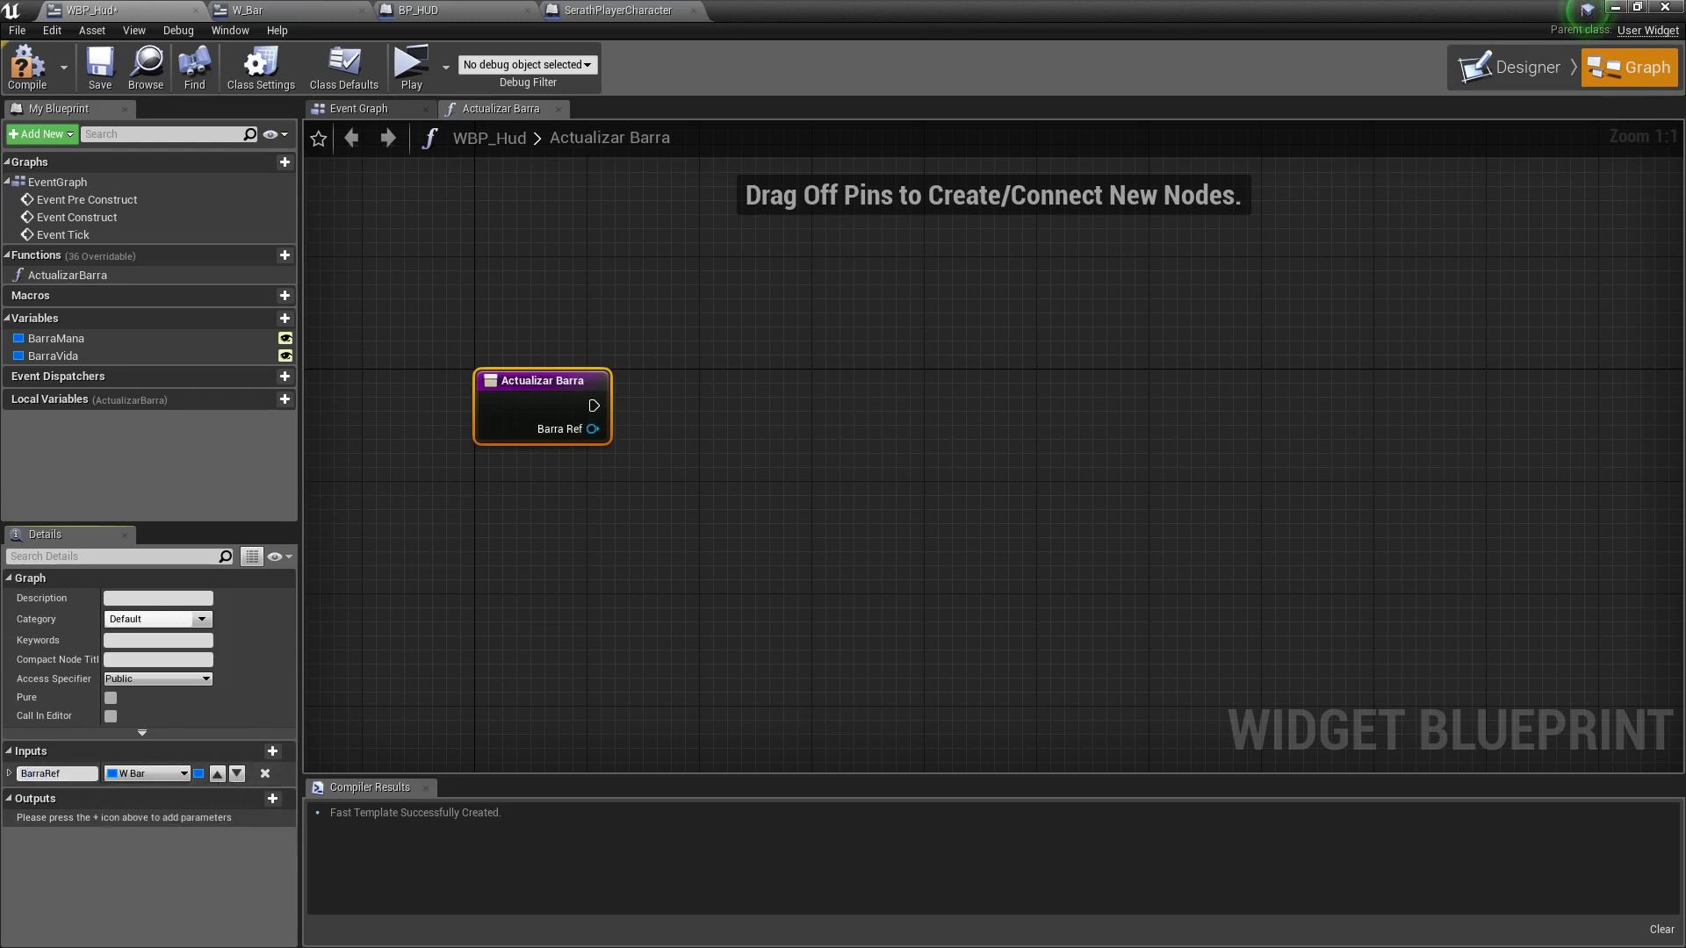
left_click(561, 627)
left_click(99, 68)
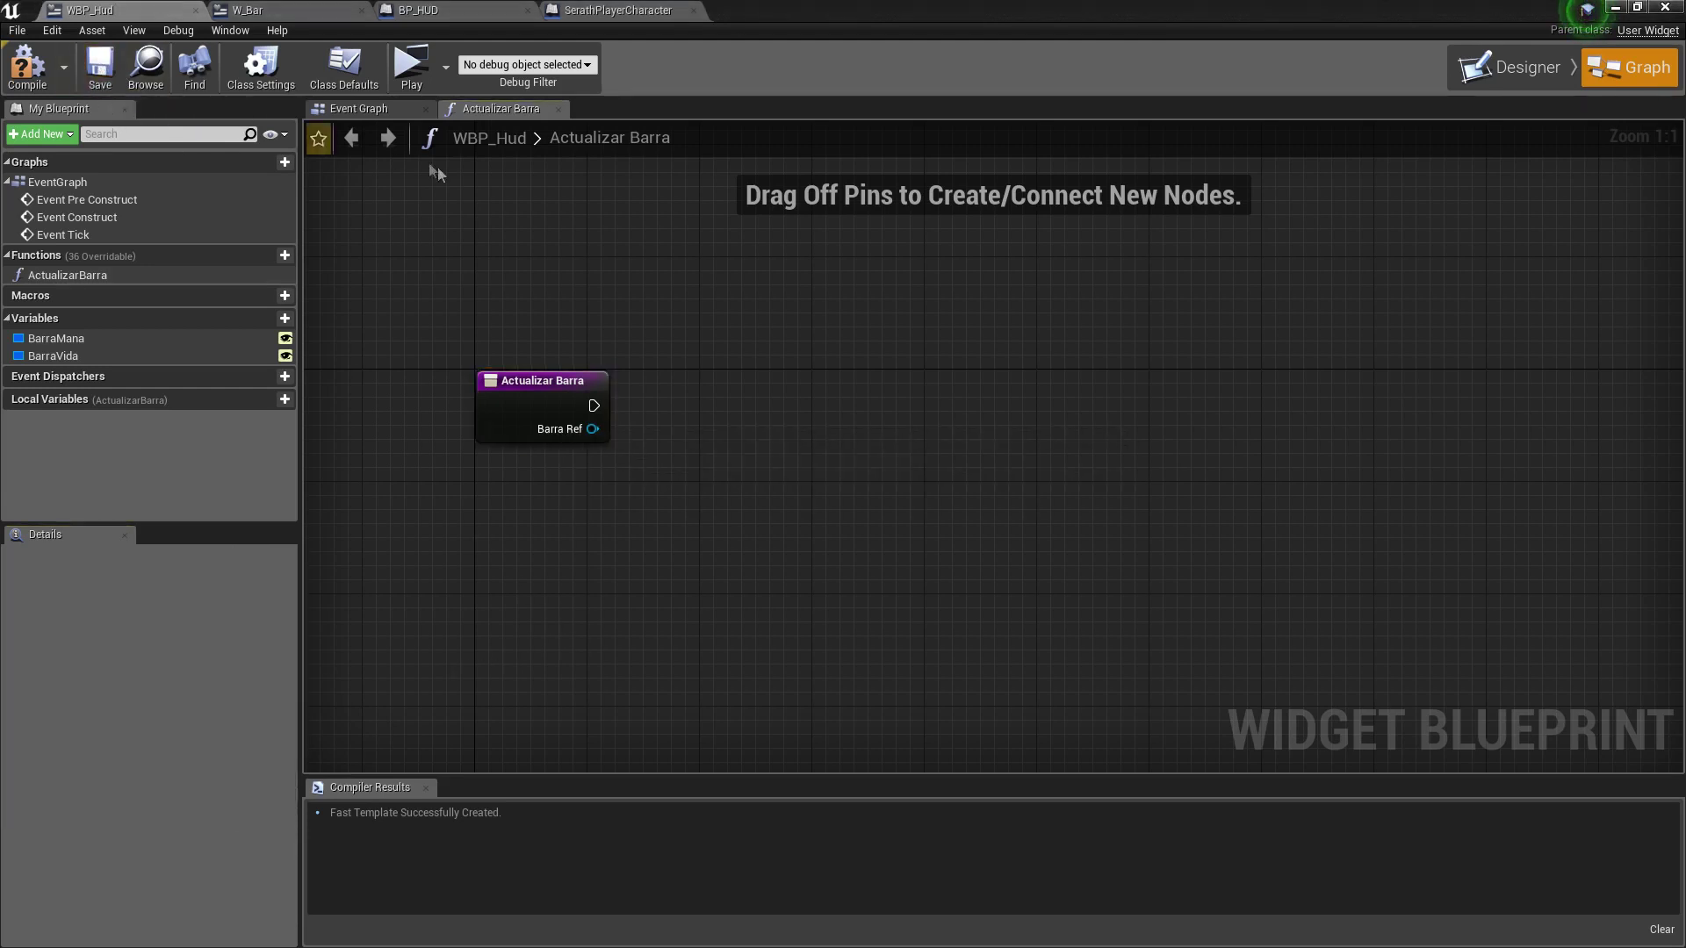
Delete the Get Percent 0 node from the WBP_Hud Event Graph.
left_click(358, 109)
scroll(601, 627, "down", 3)
scroll(799, 585, "up", 2)
right_click_drag(801, 586, 683, 552)
right_click_drag(890, 549, 850, 554)
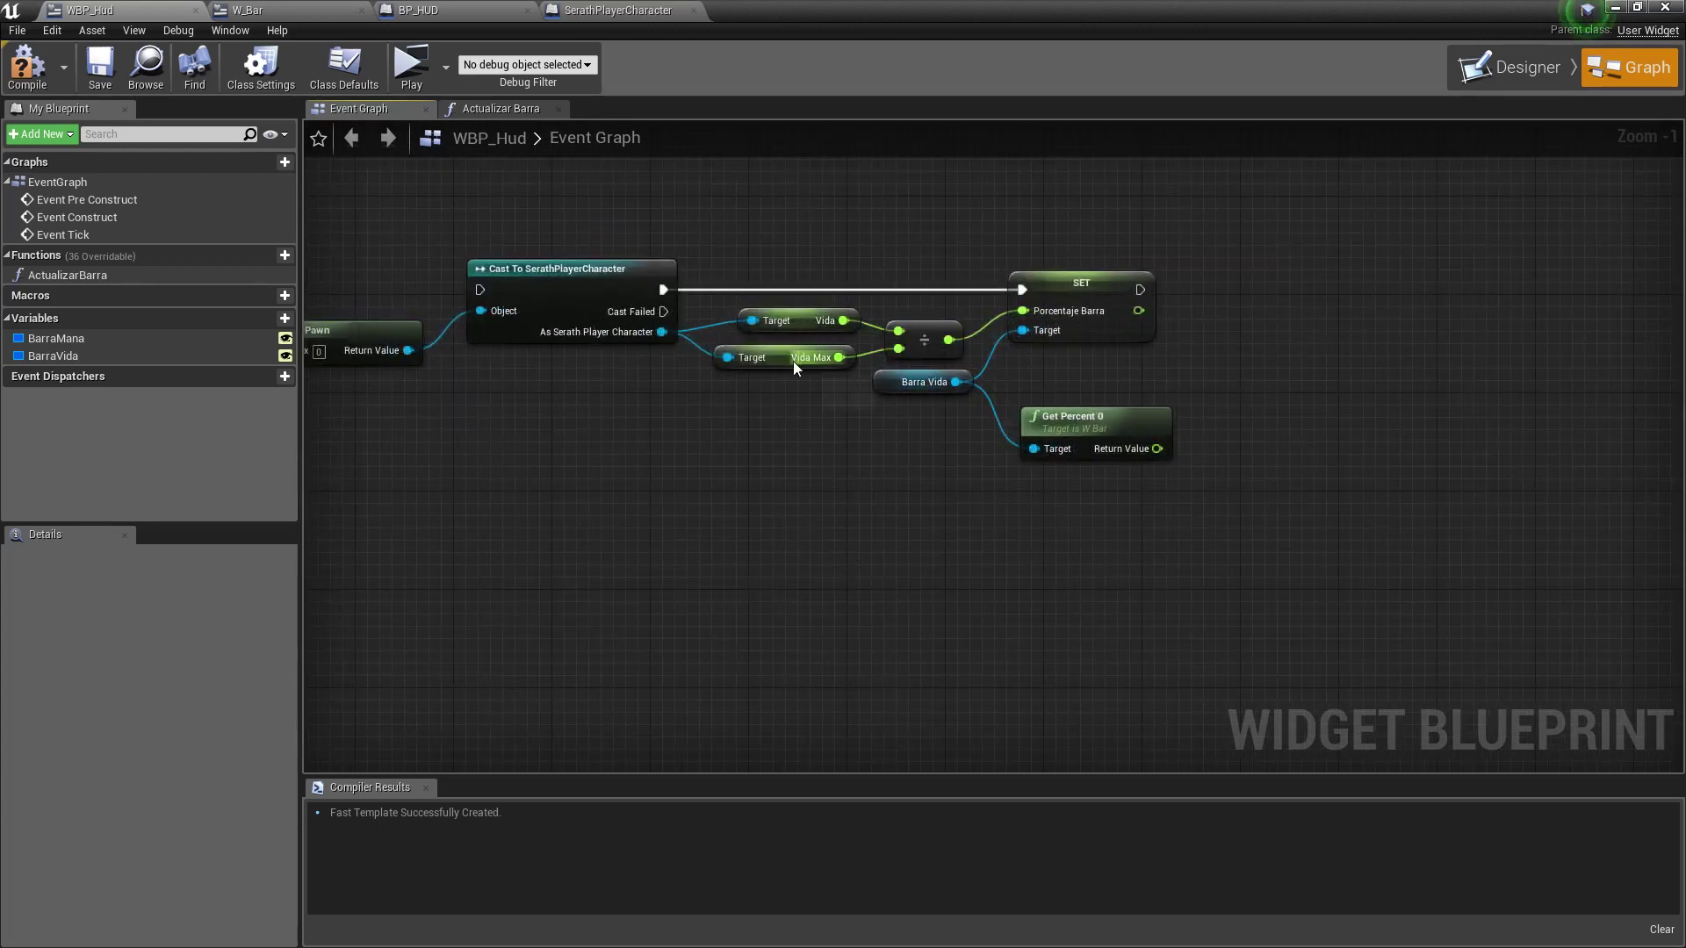
left_click(1084, 430)
key("Delete")
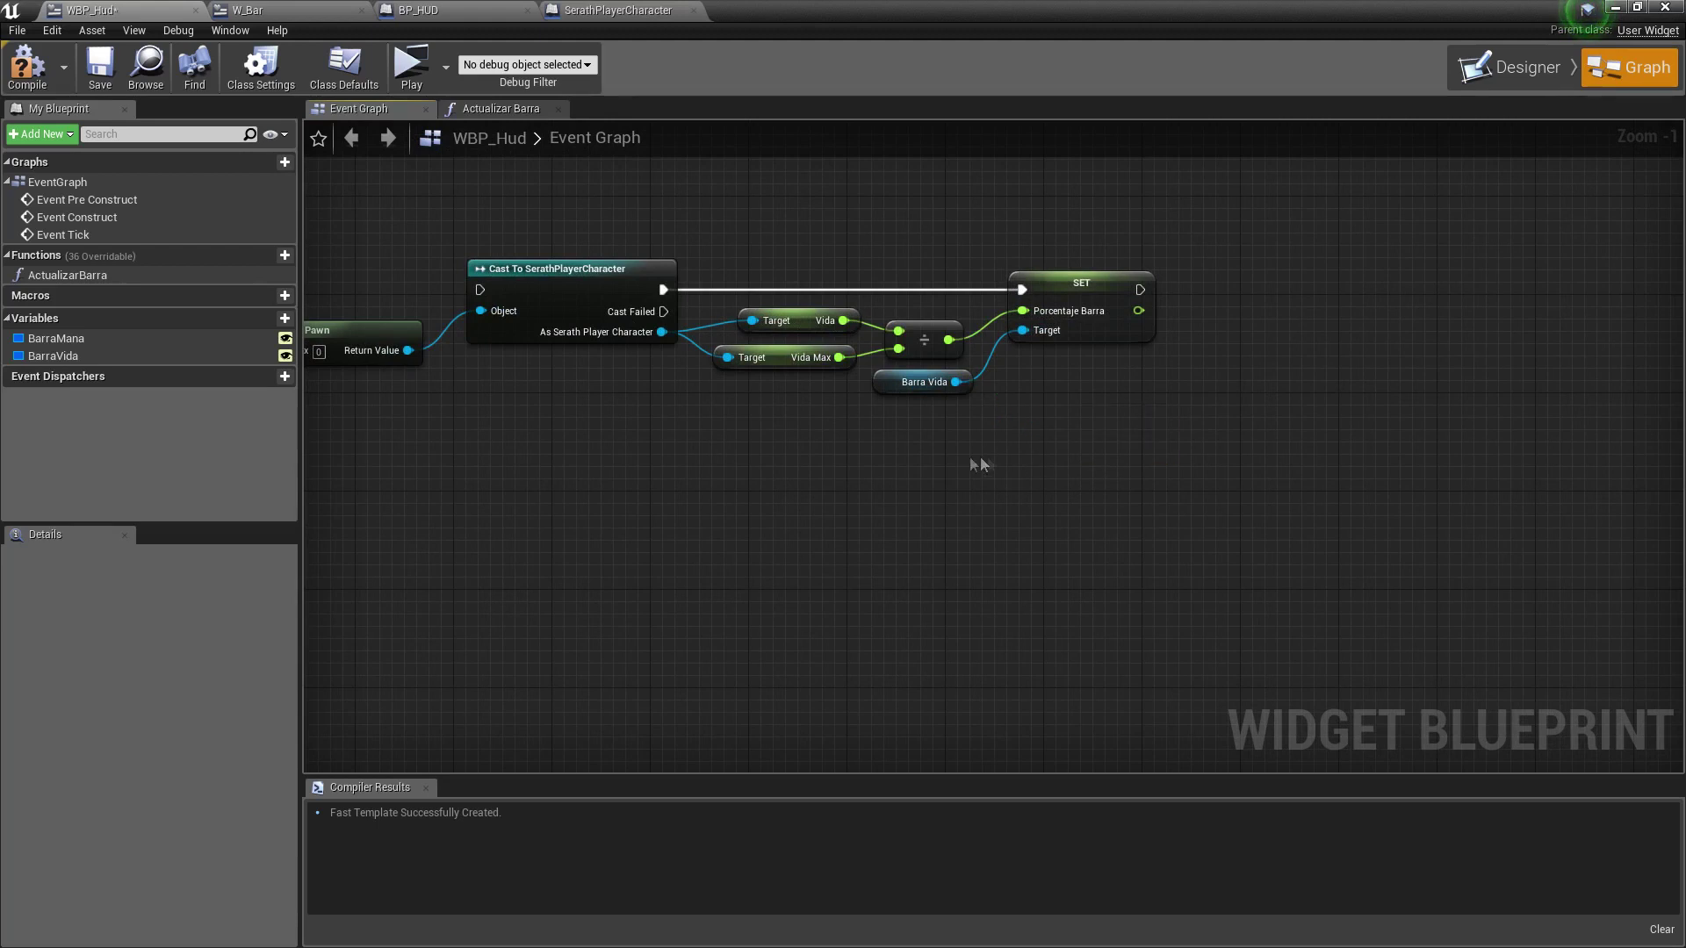
In Actualizar Barra, add a SET Porcentaje Barra node on the Barra Ref input.
left_click(485, 107)
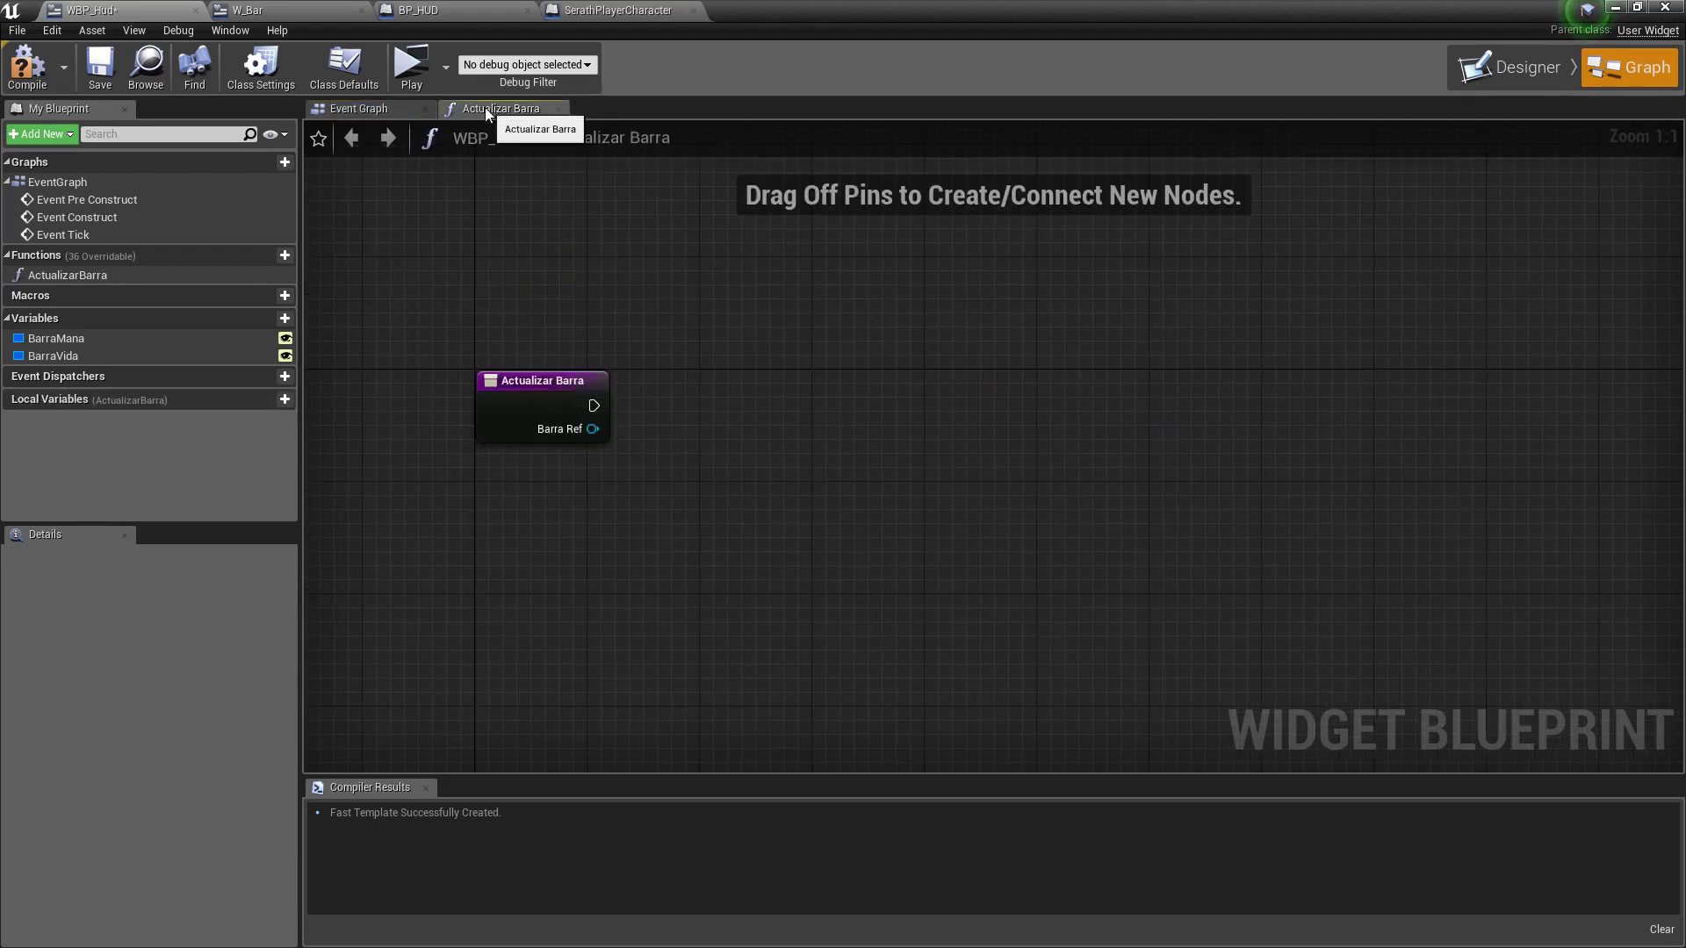
left_click(432, 393)
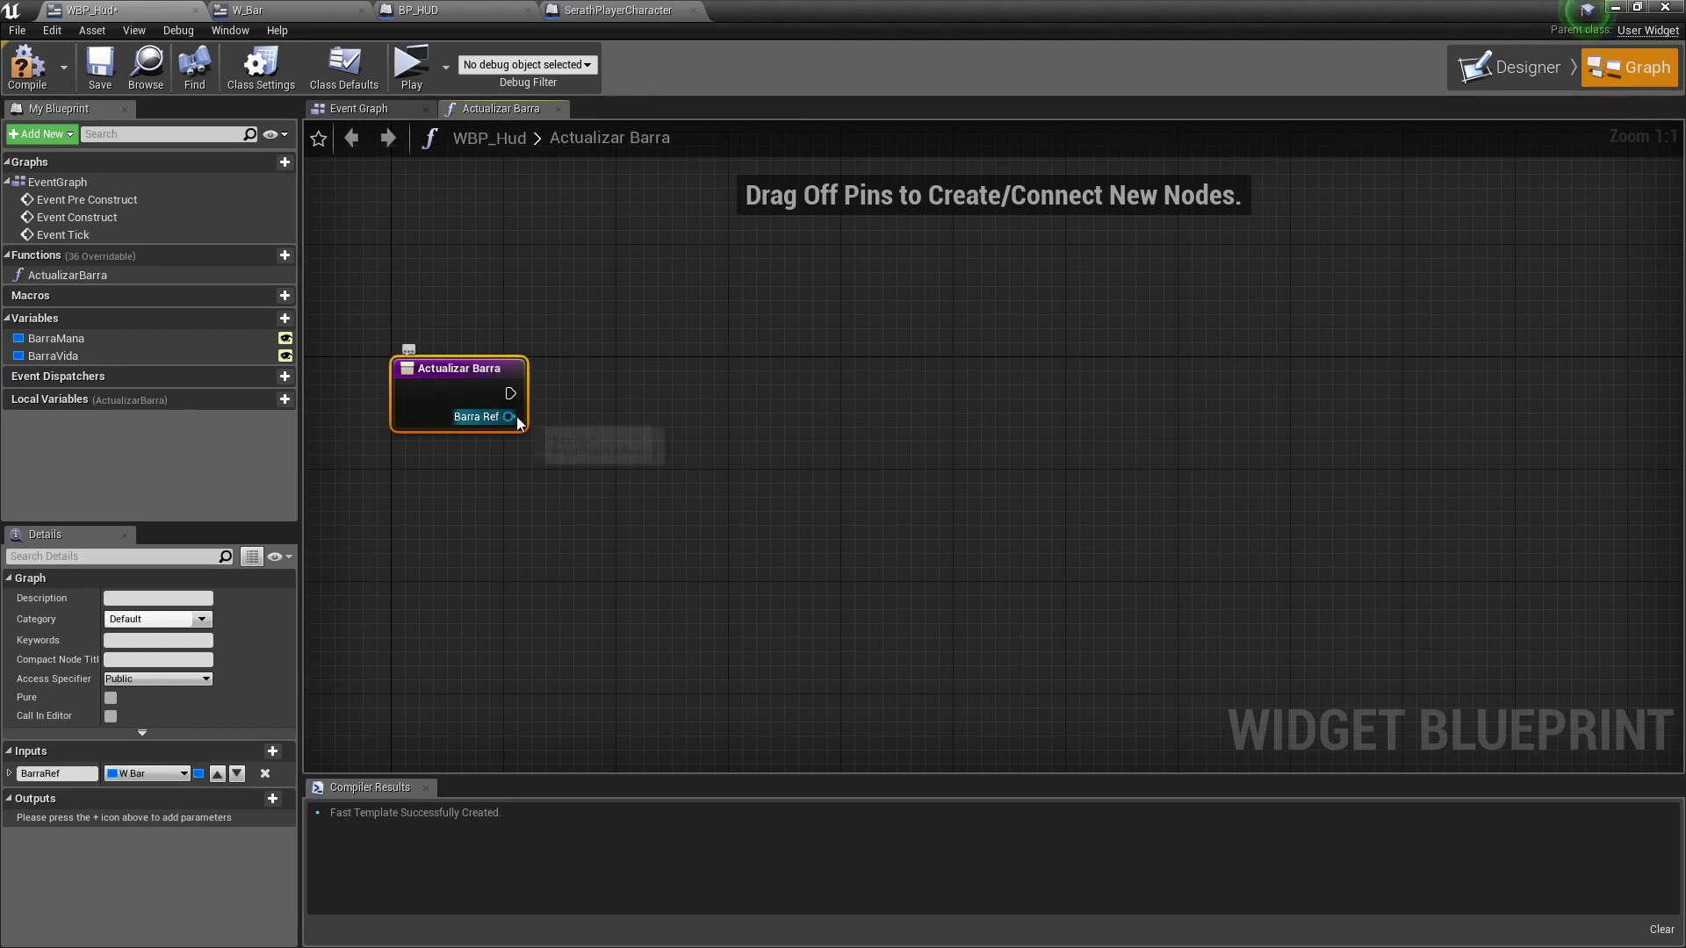
left_click_drag(509, 416, 622, 407)
type("set")
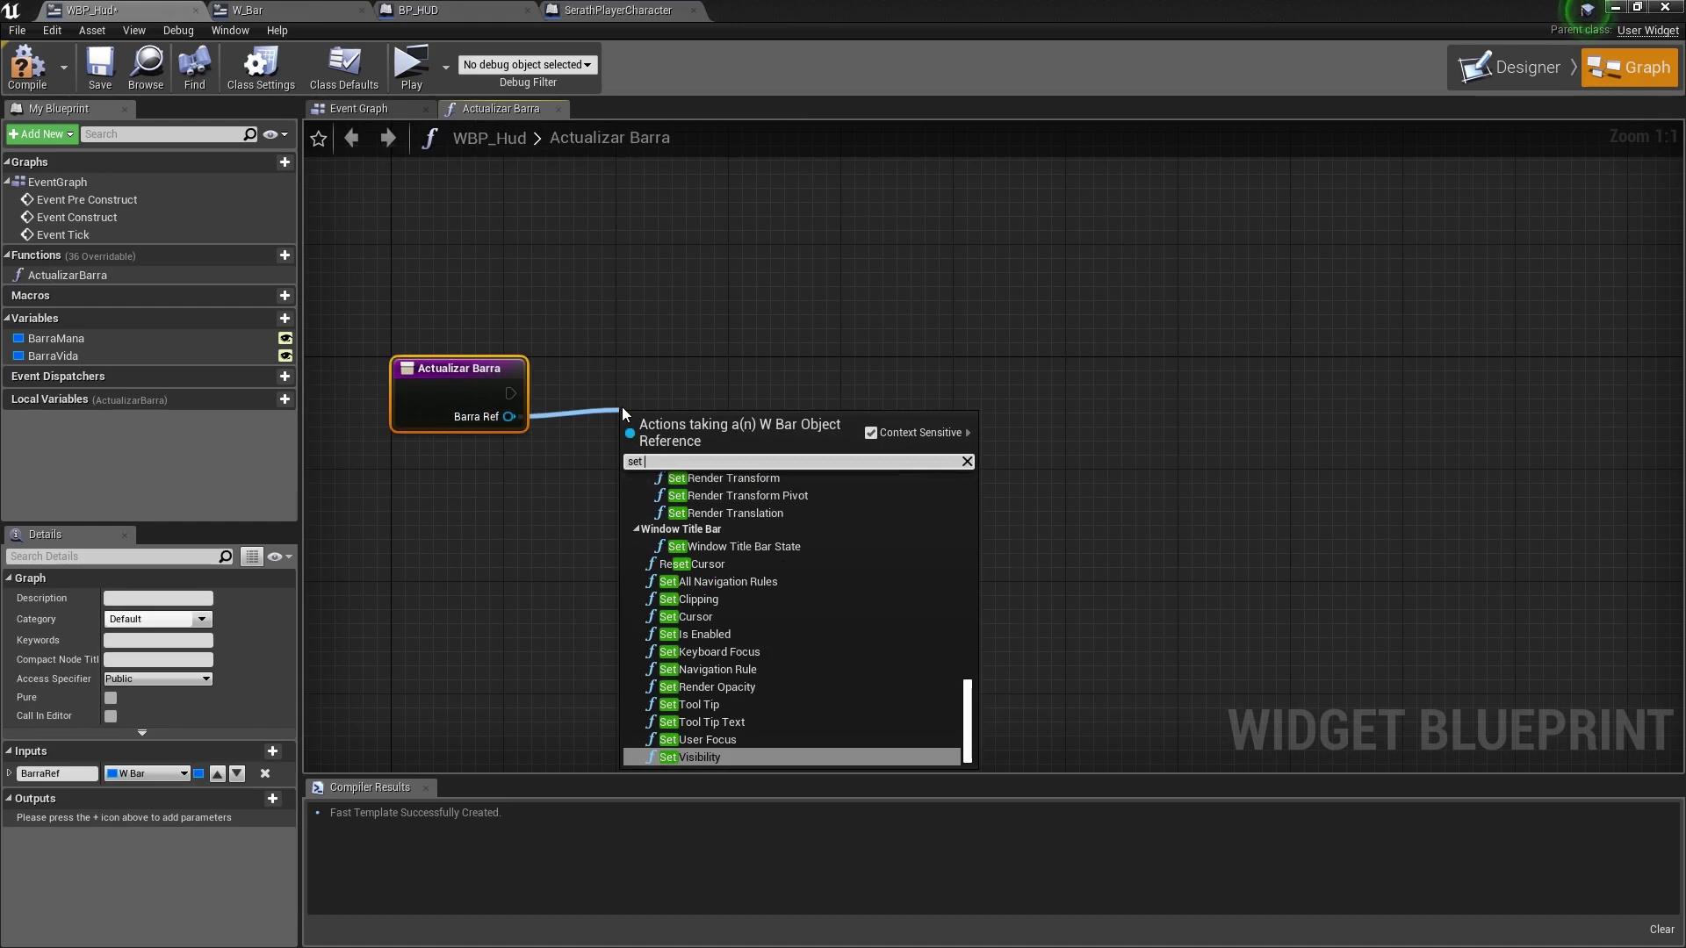
type(" cu")
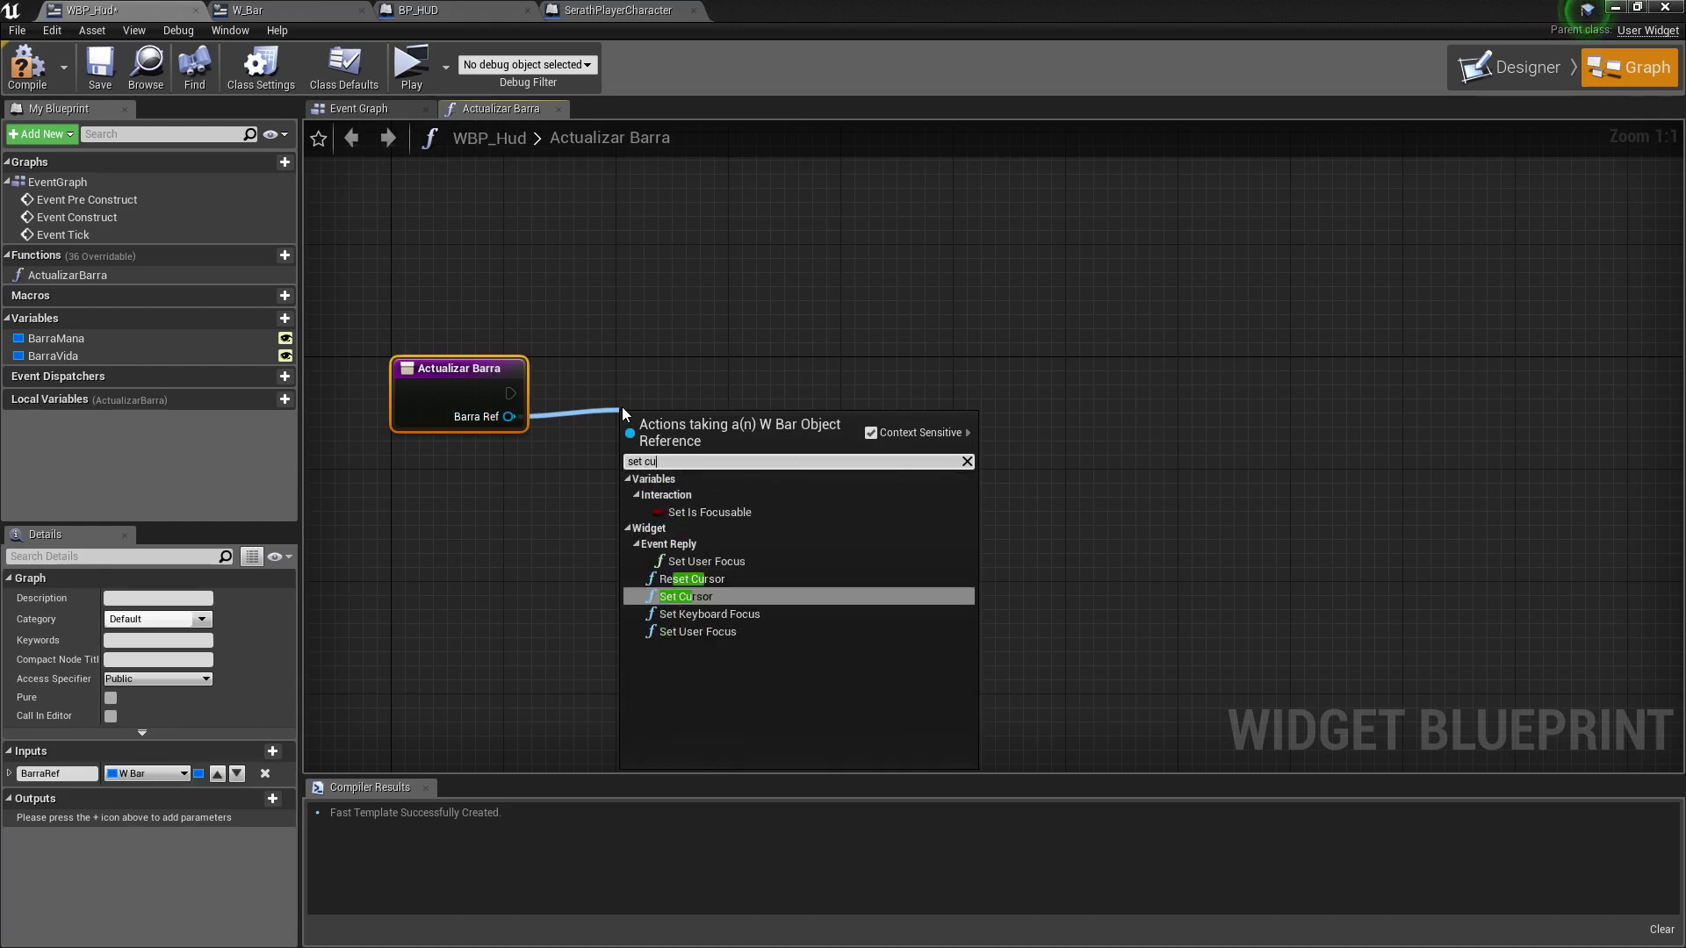
key("BackSpace")
key("BackSpace")
type("por")
key("Return")
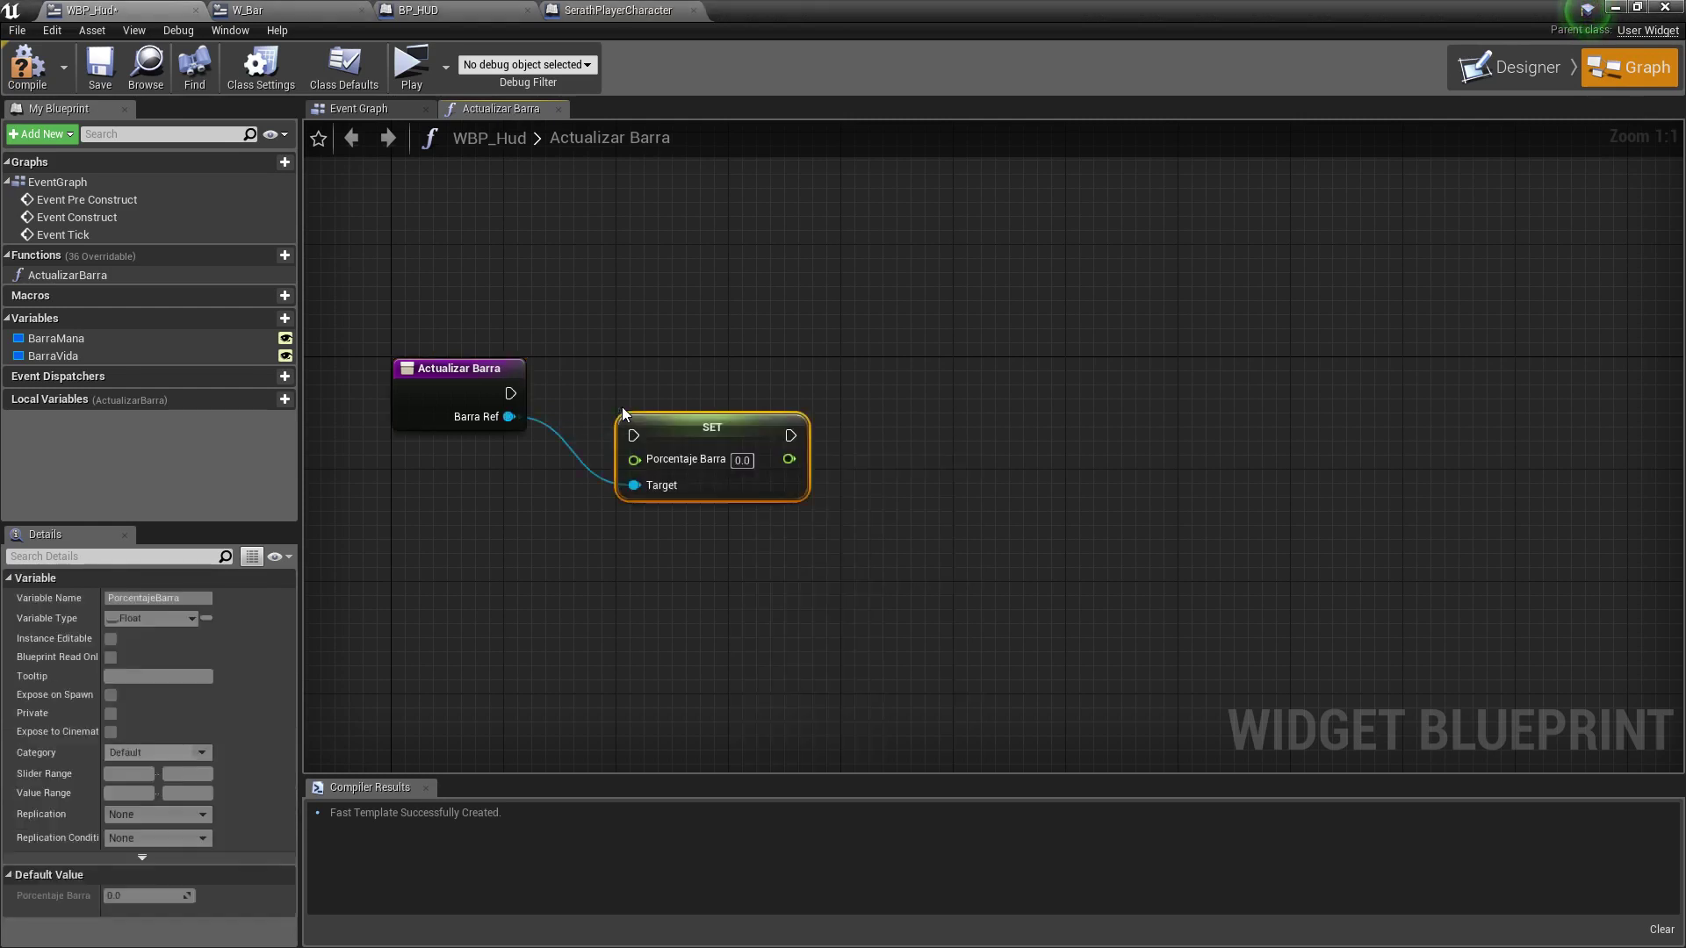
Wire entry execution and a new Porcentaje Barra input into SET, reorder inputs, compile and save.
left_click(516, 397)
mouse_move(514, 396)
left_mouse_down()
mouse_move(633, 436)
mouse_move(713, 386)
left_mouse_up()
left_click(538, 482)
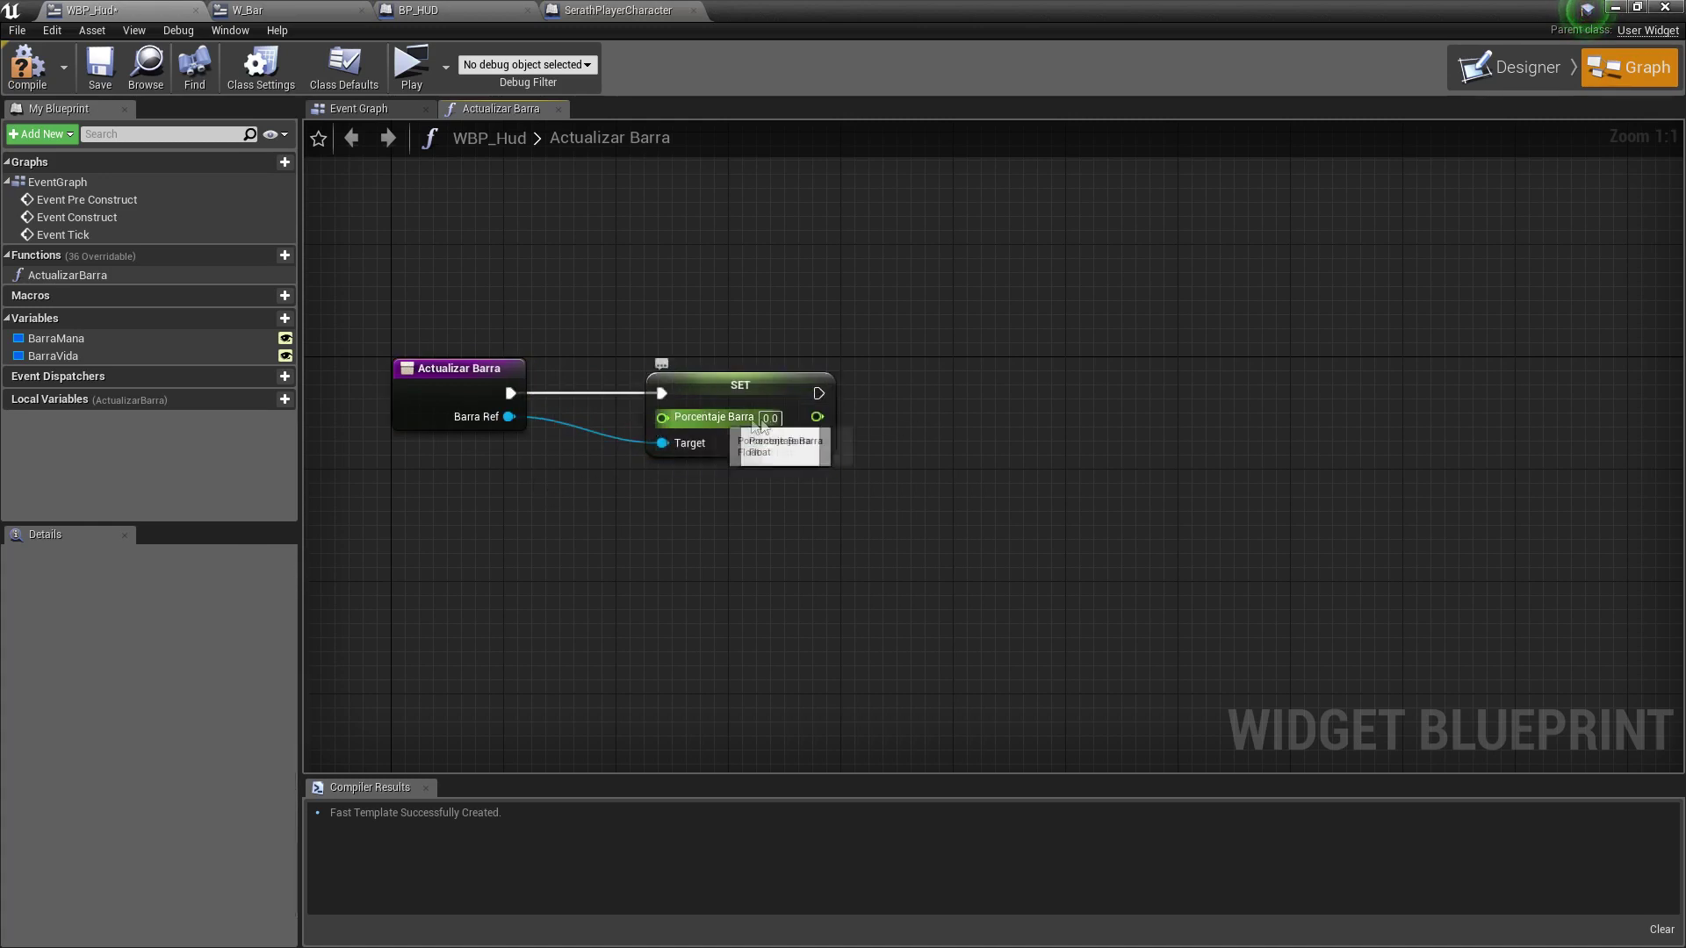
left_click_drag(662, 417, 513, 418)
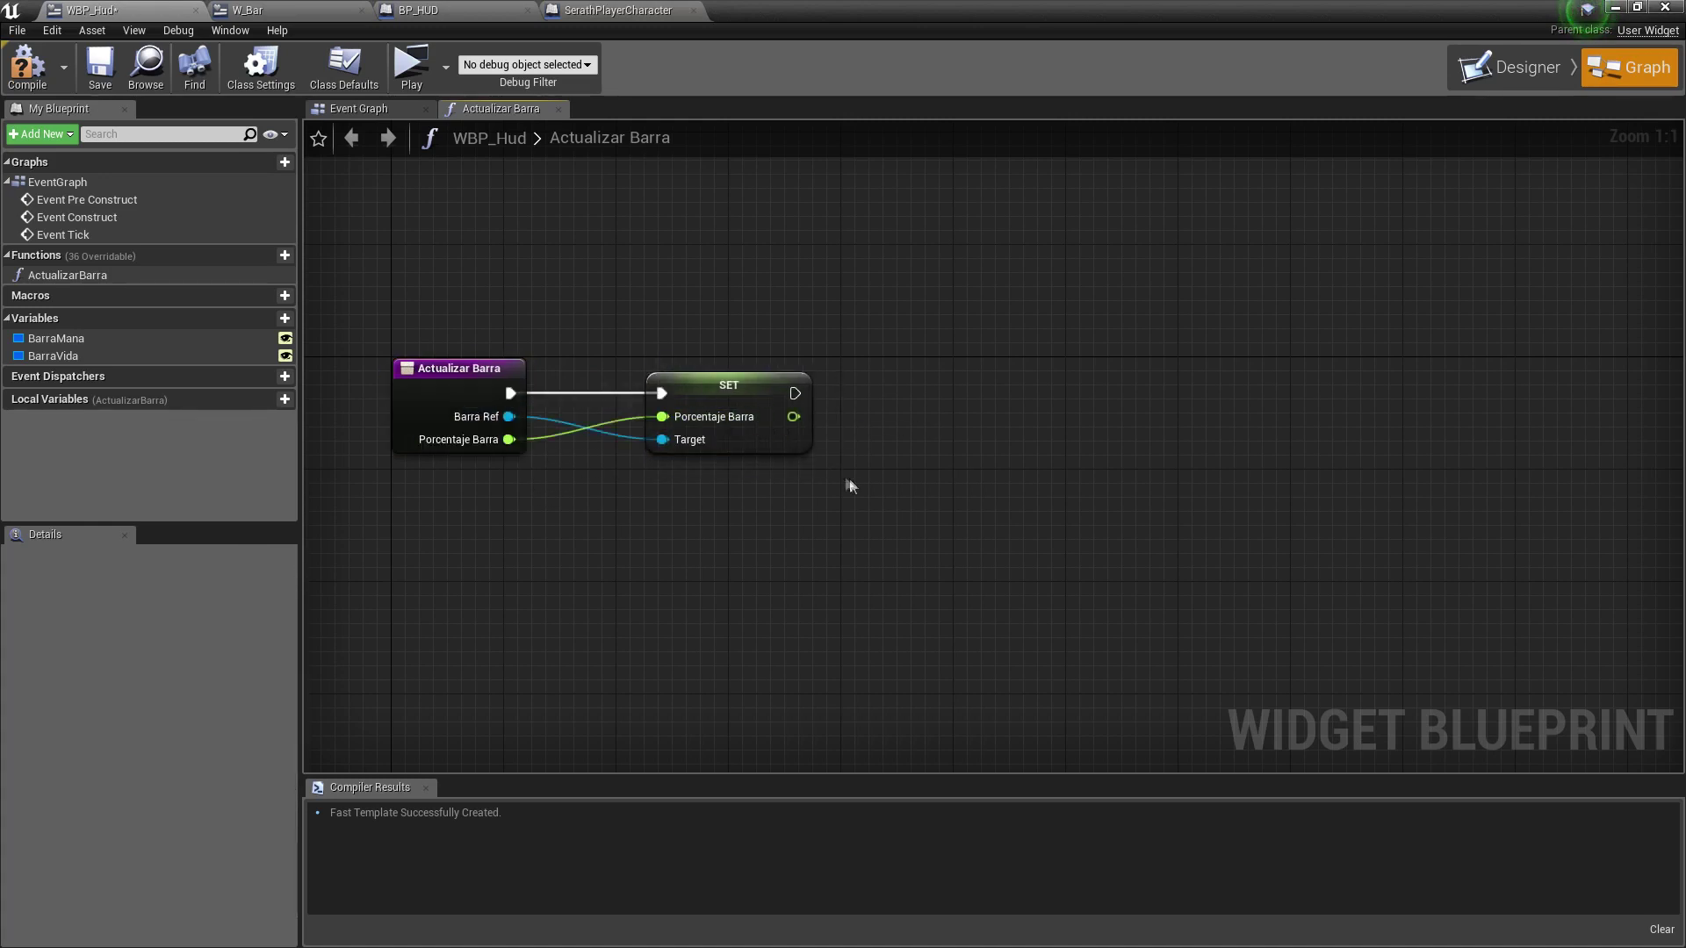
left_click(422, 397)
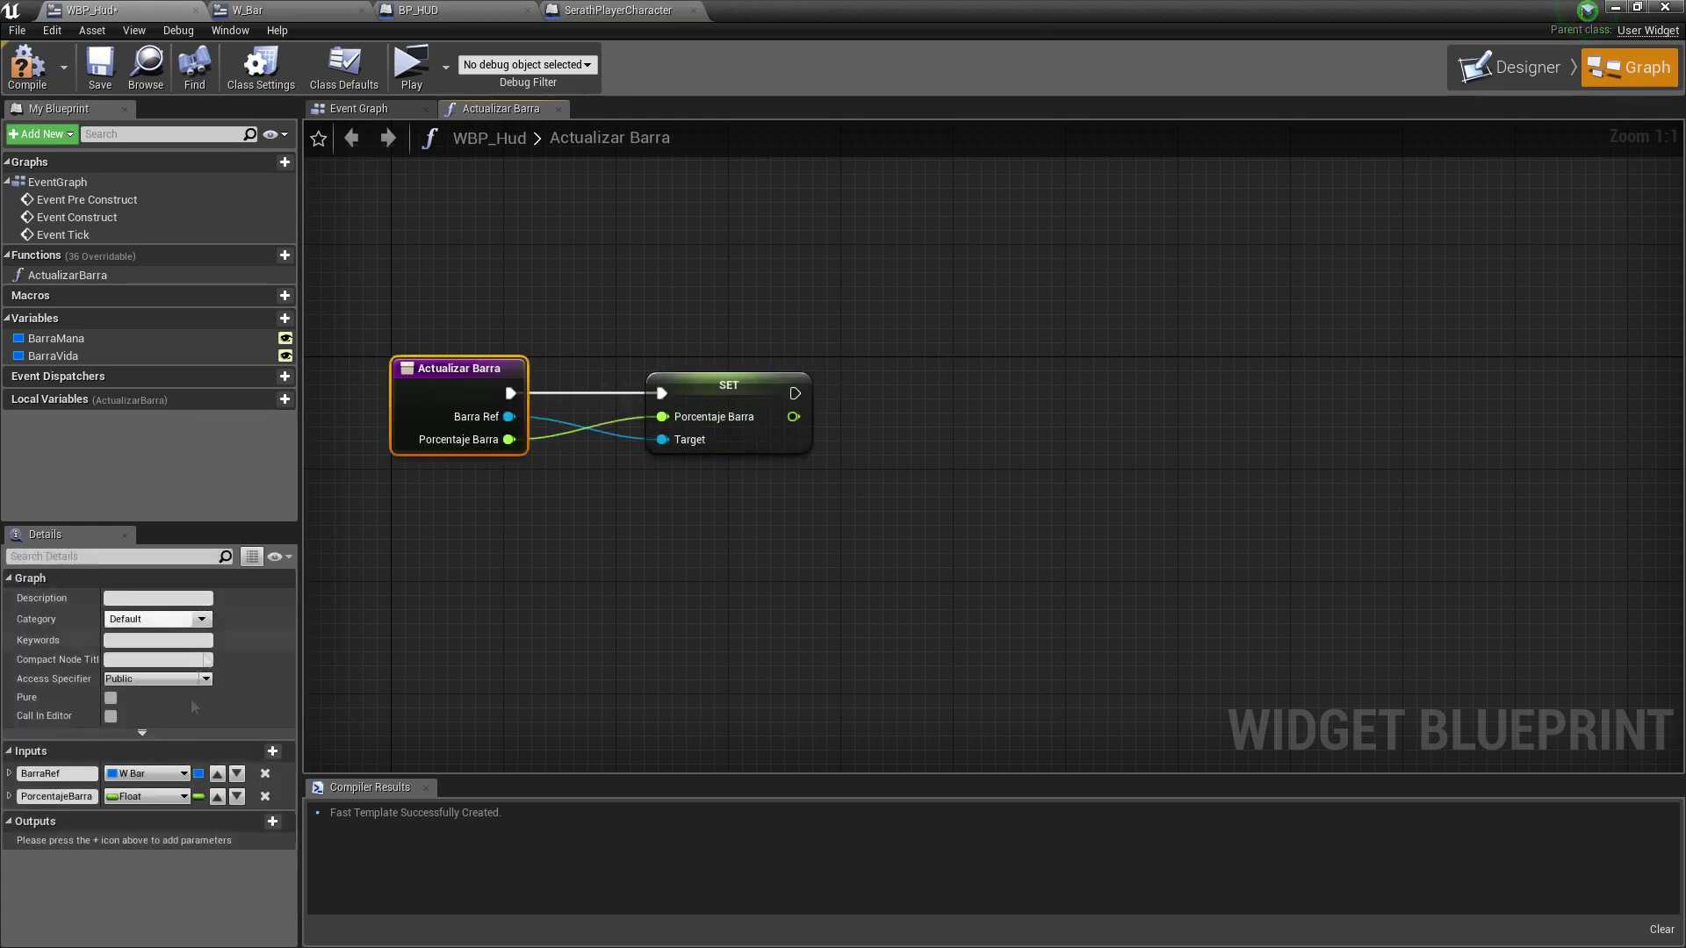
left_click(217, 796)
left_click(699, 550)
left_click(99, 66)
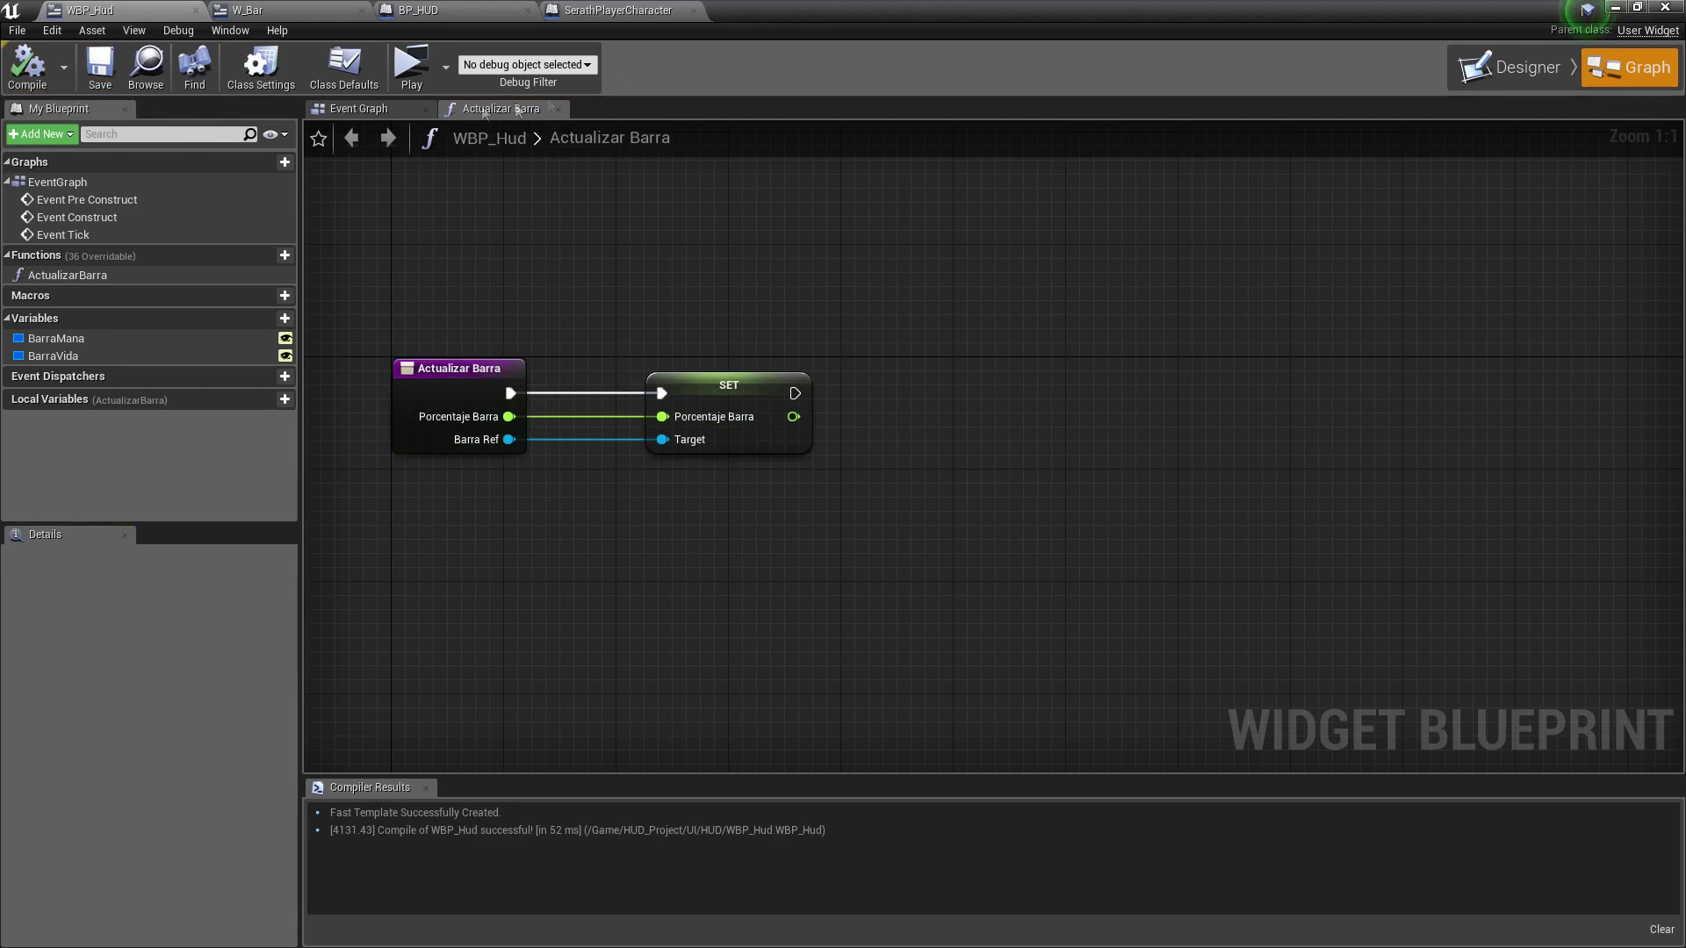
left_click(99, 70)
Test the HUD in a game preview from the widget's Event Graph, then stop it.
scroll(626, 453, "down", 2)
scroll(625, 453, "up", 2)
left_click(372, 110)
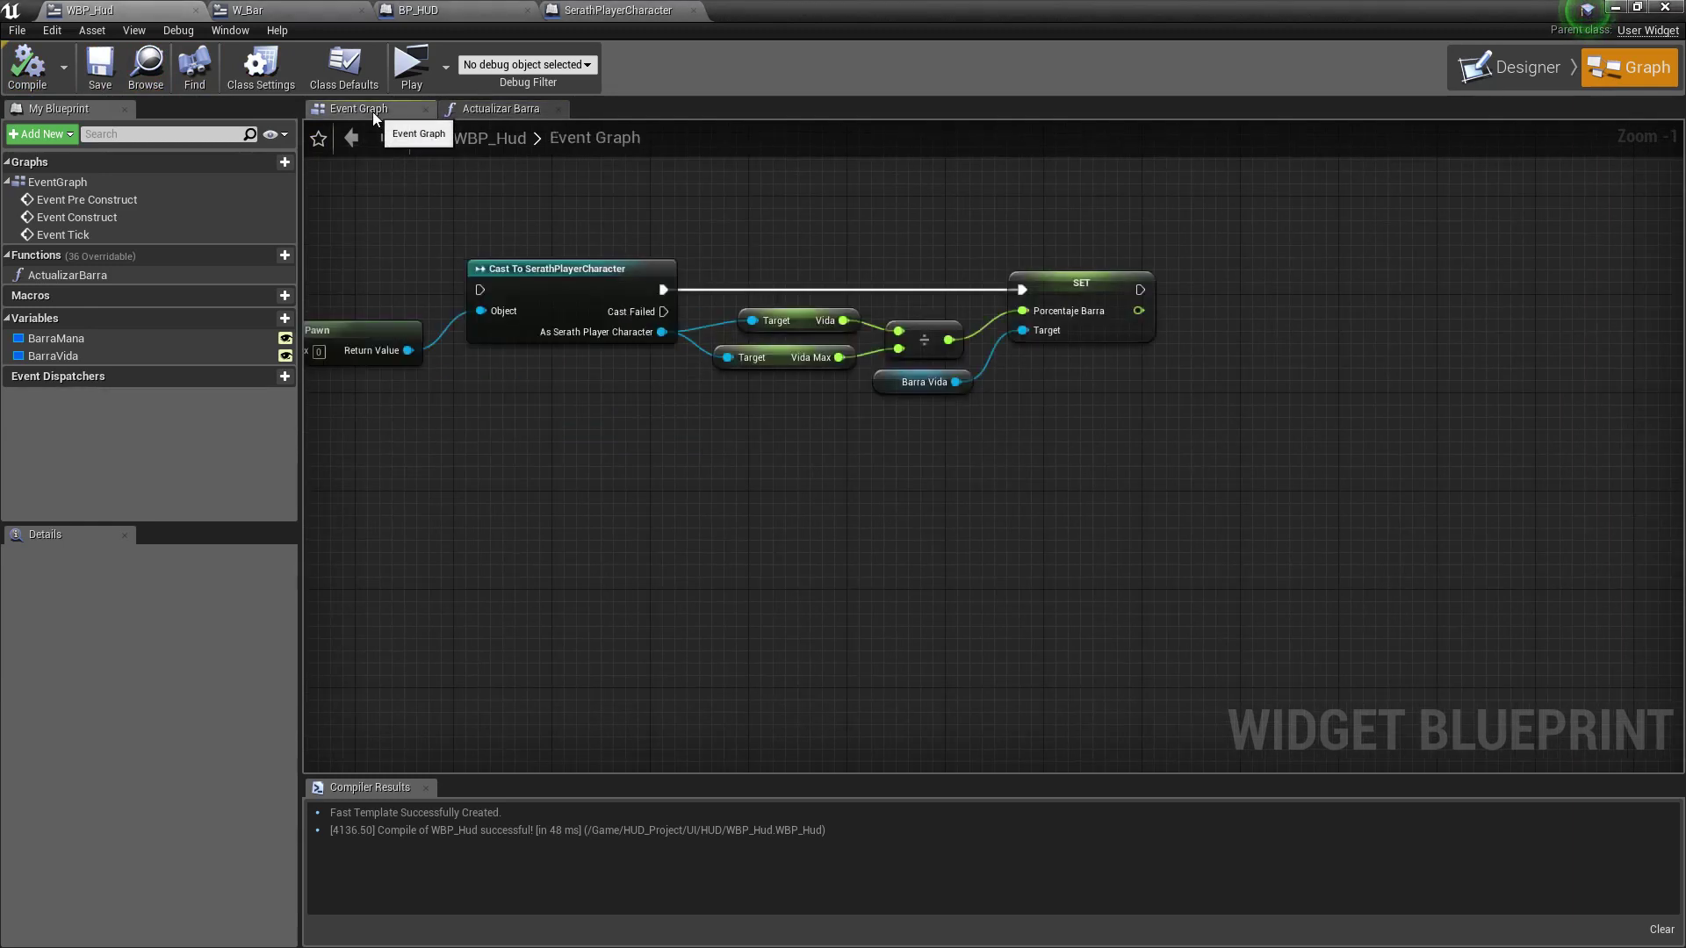
right_click_drag(544, 360, 826, 426)
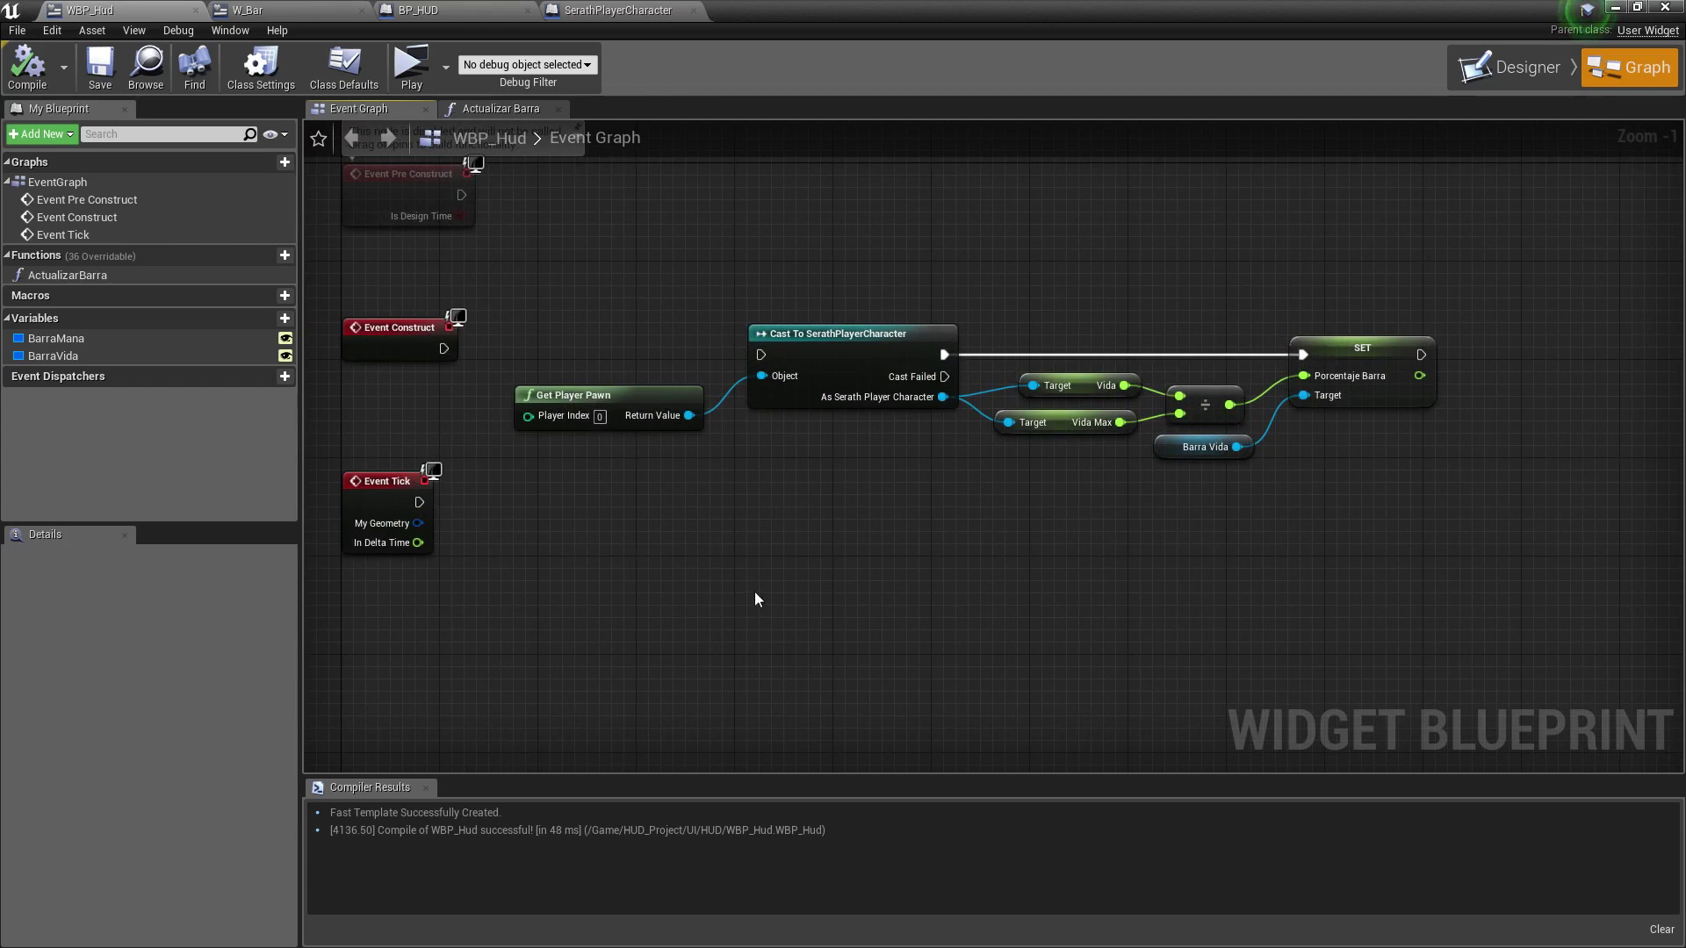
left_click(411, 75)
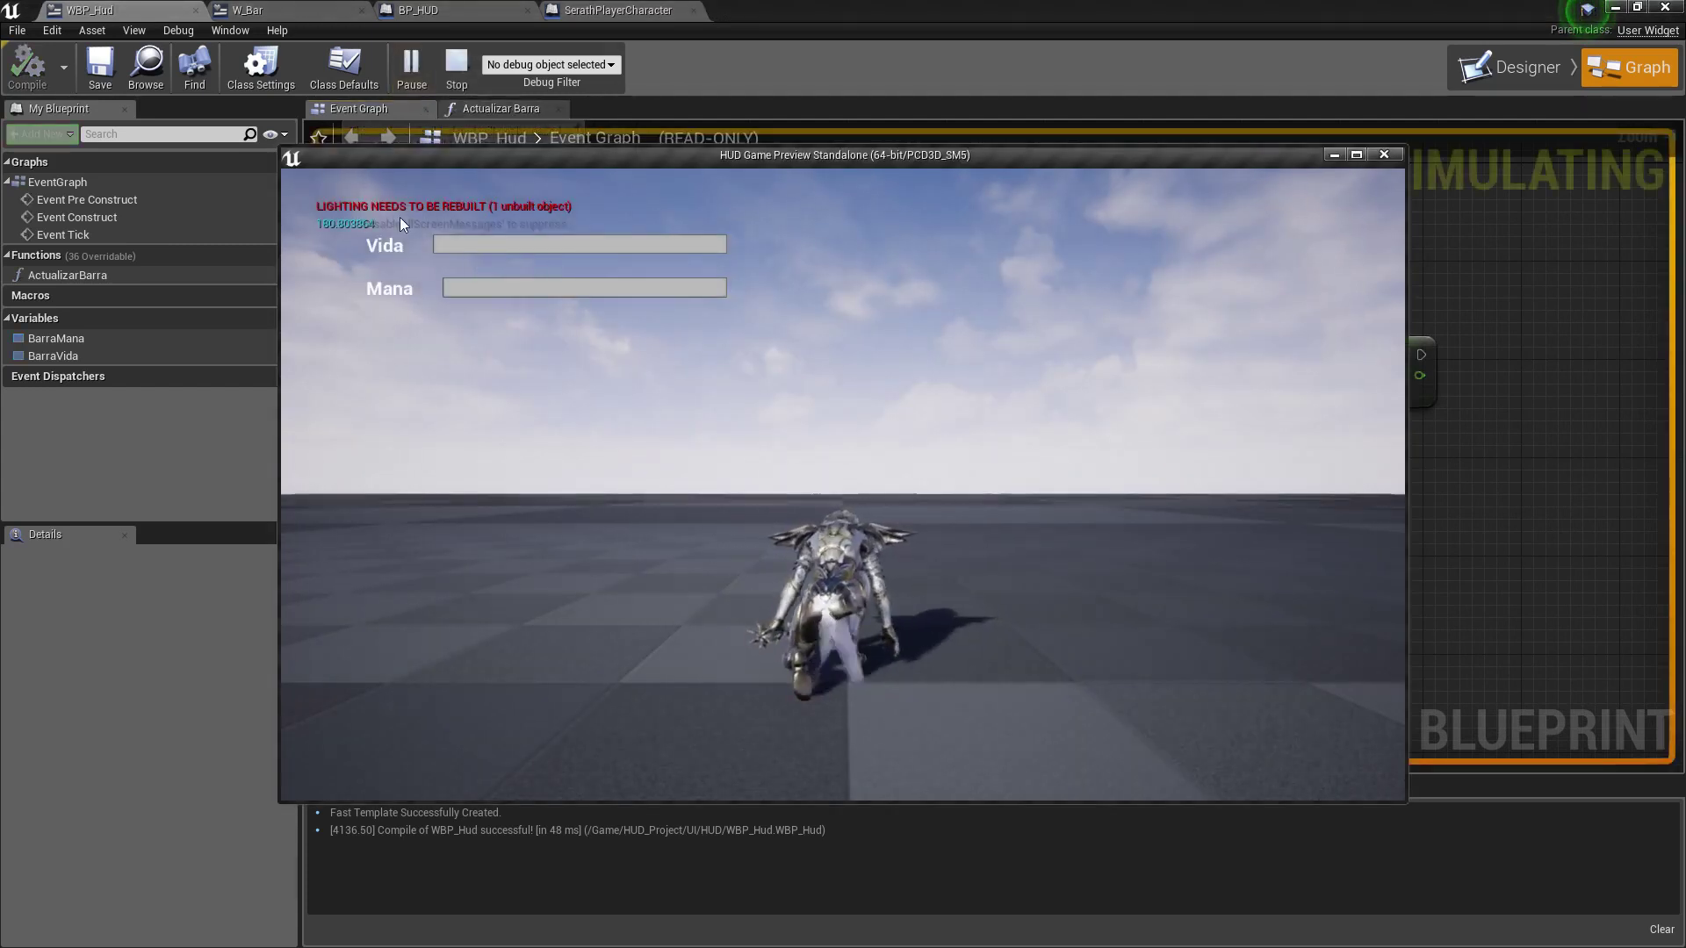
key("s")
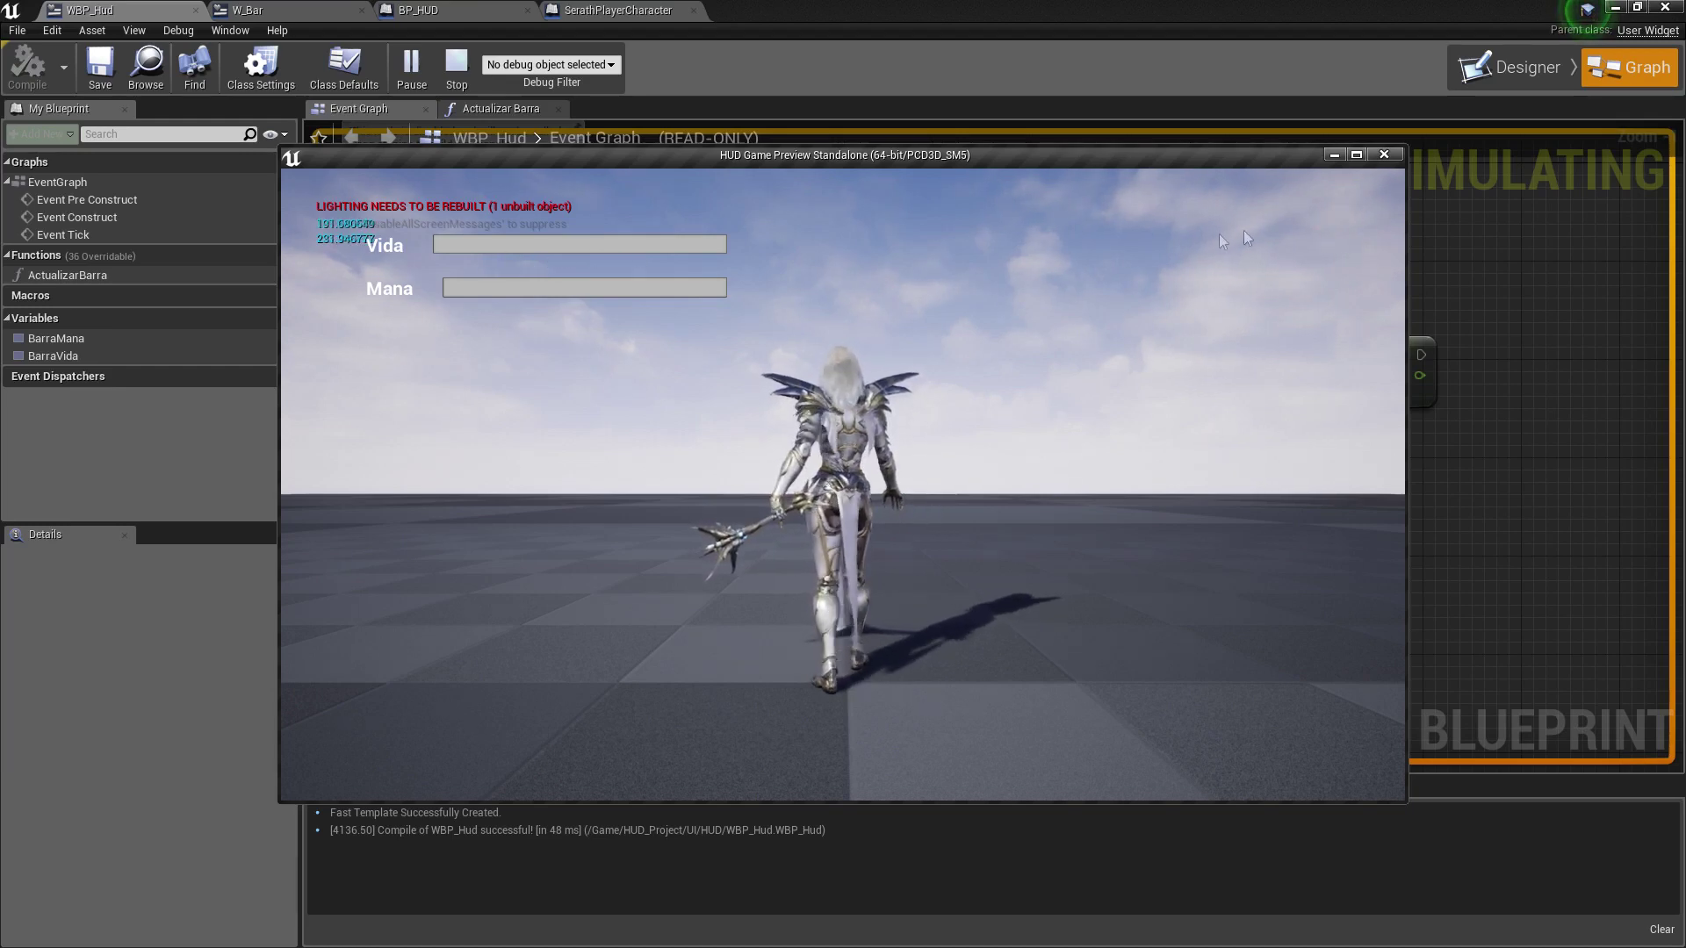
left_click(1384, 155)
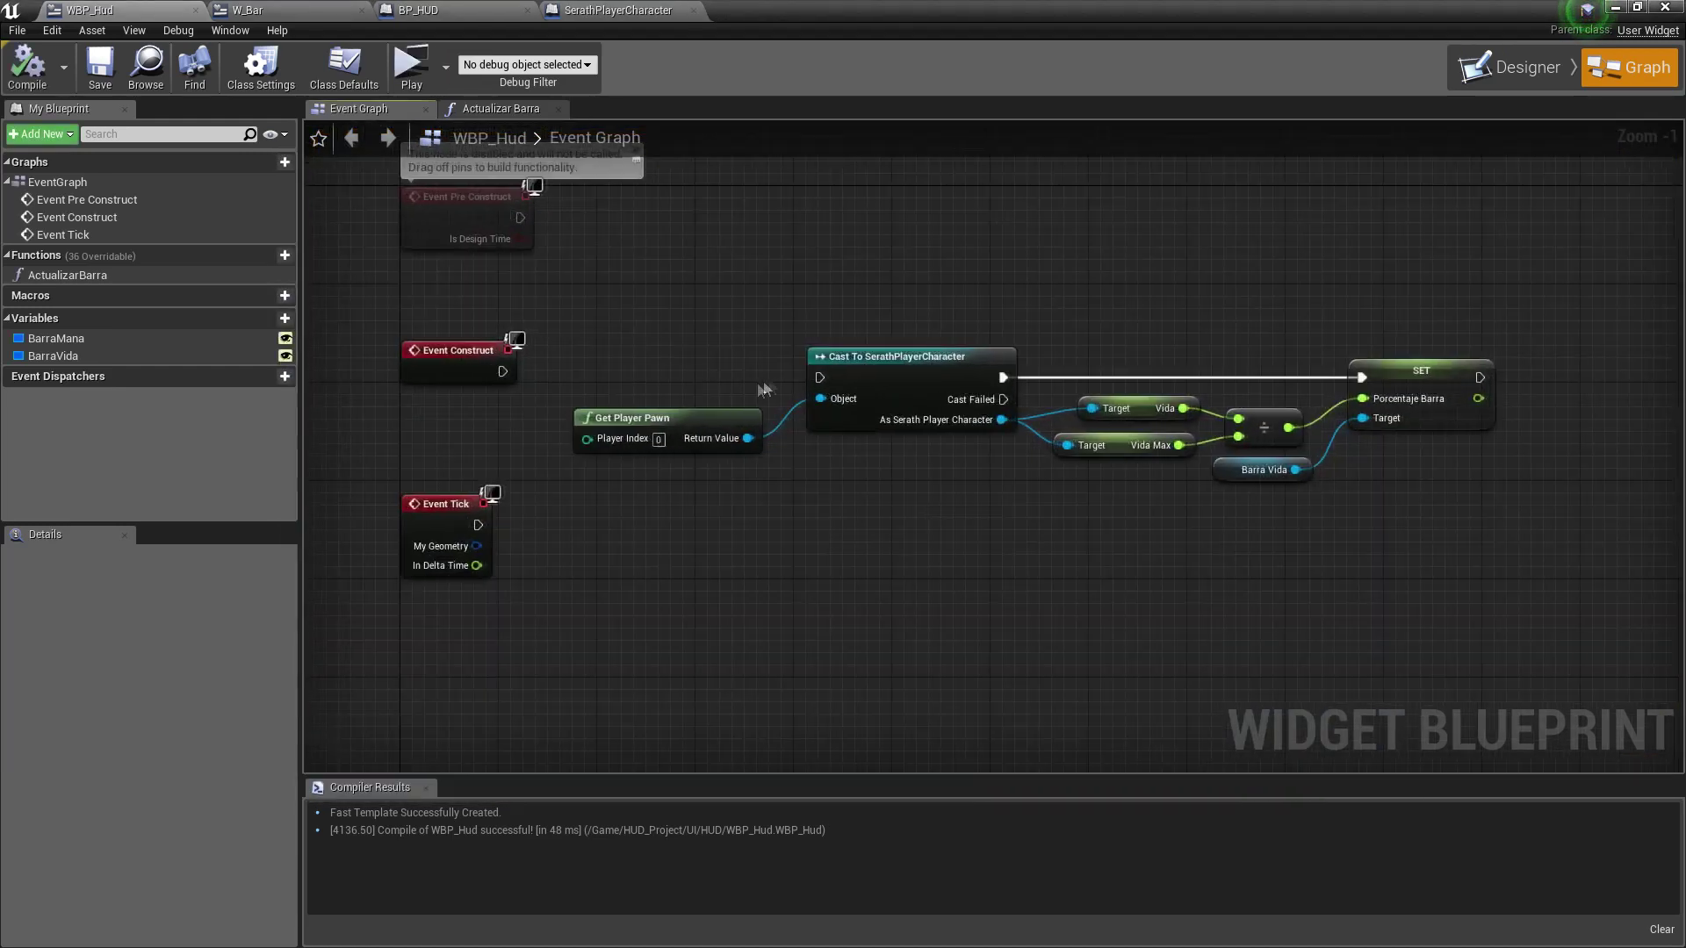
Connect Event Construct's execution to the cast node and save WBP_Hud.
scroll(861, 451, "up", 2)
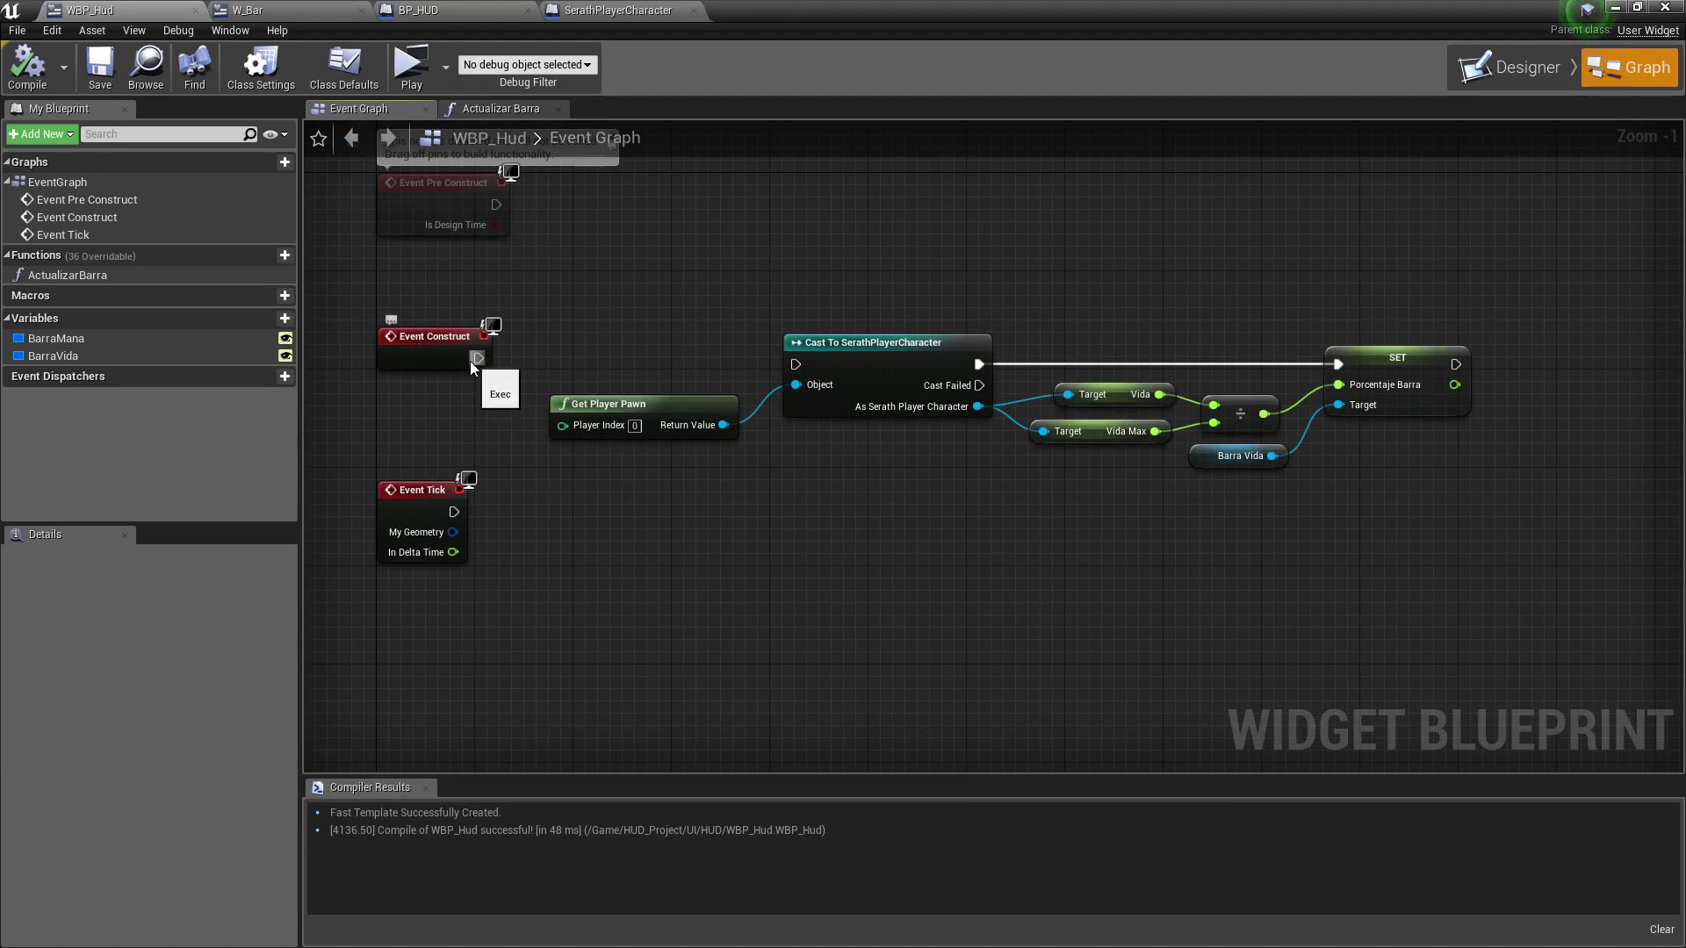
left_click_drag(474, 359, 792, 360)
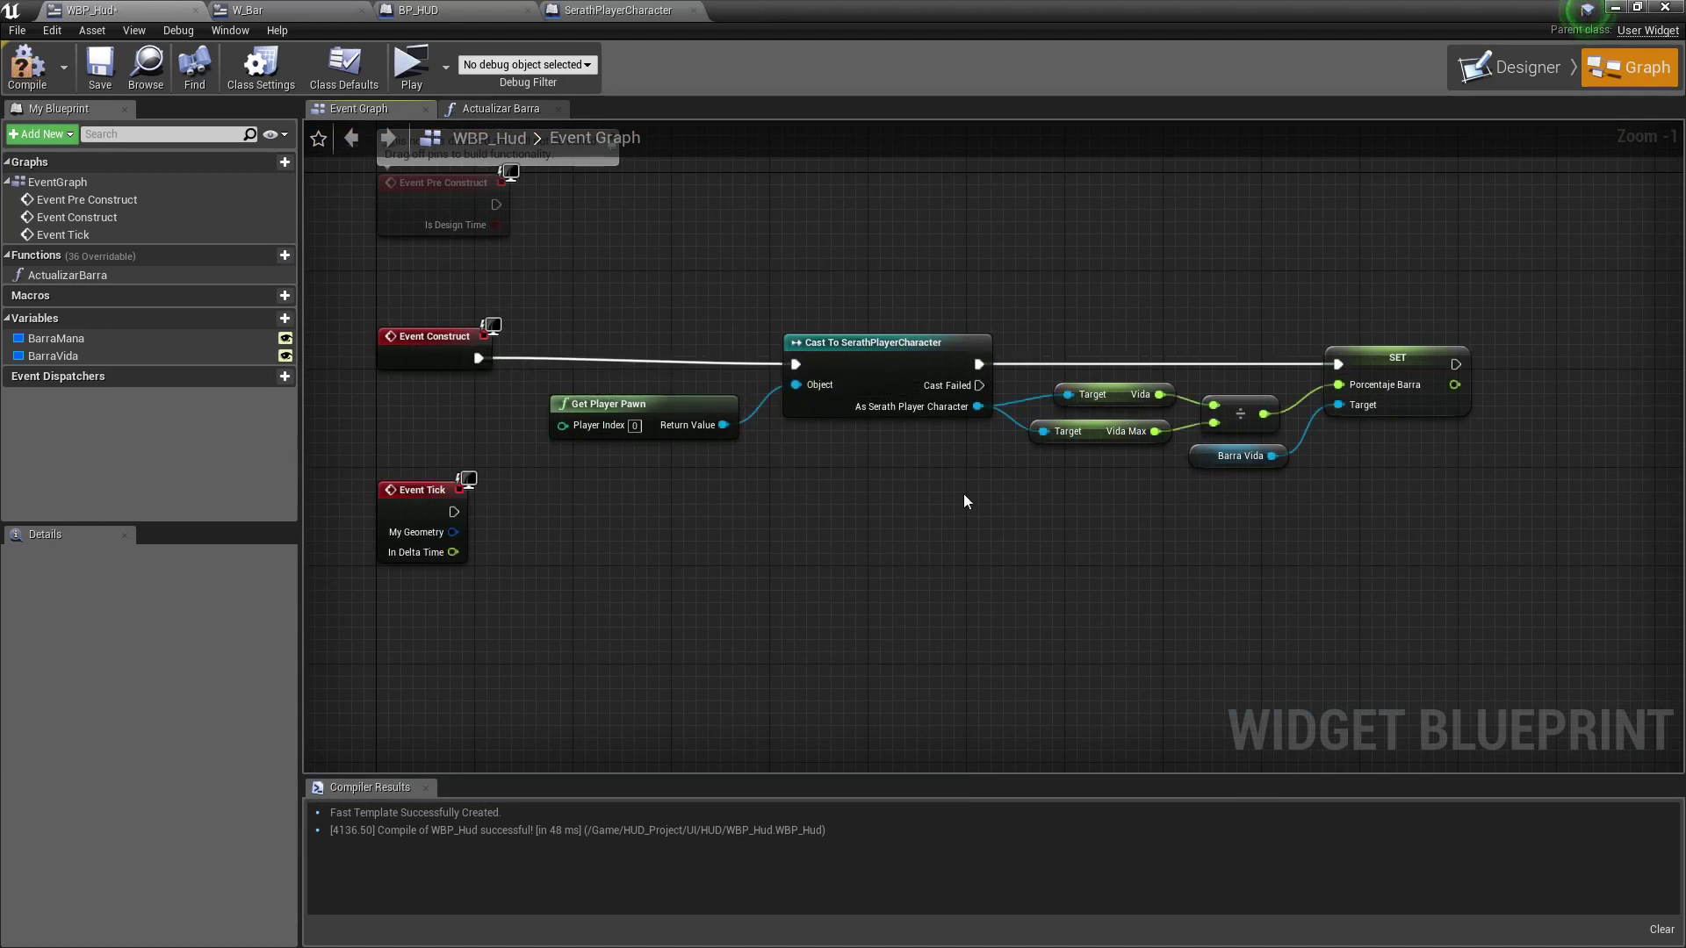
right_click_drag(1103, 503, 1078, 467)
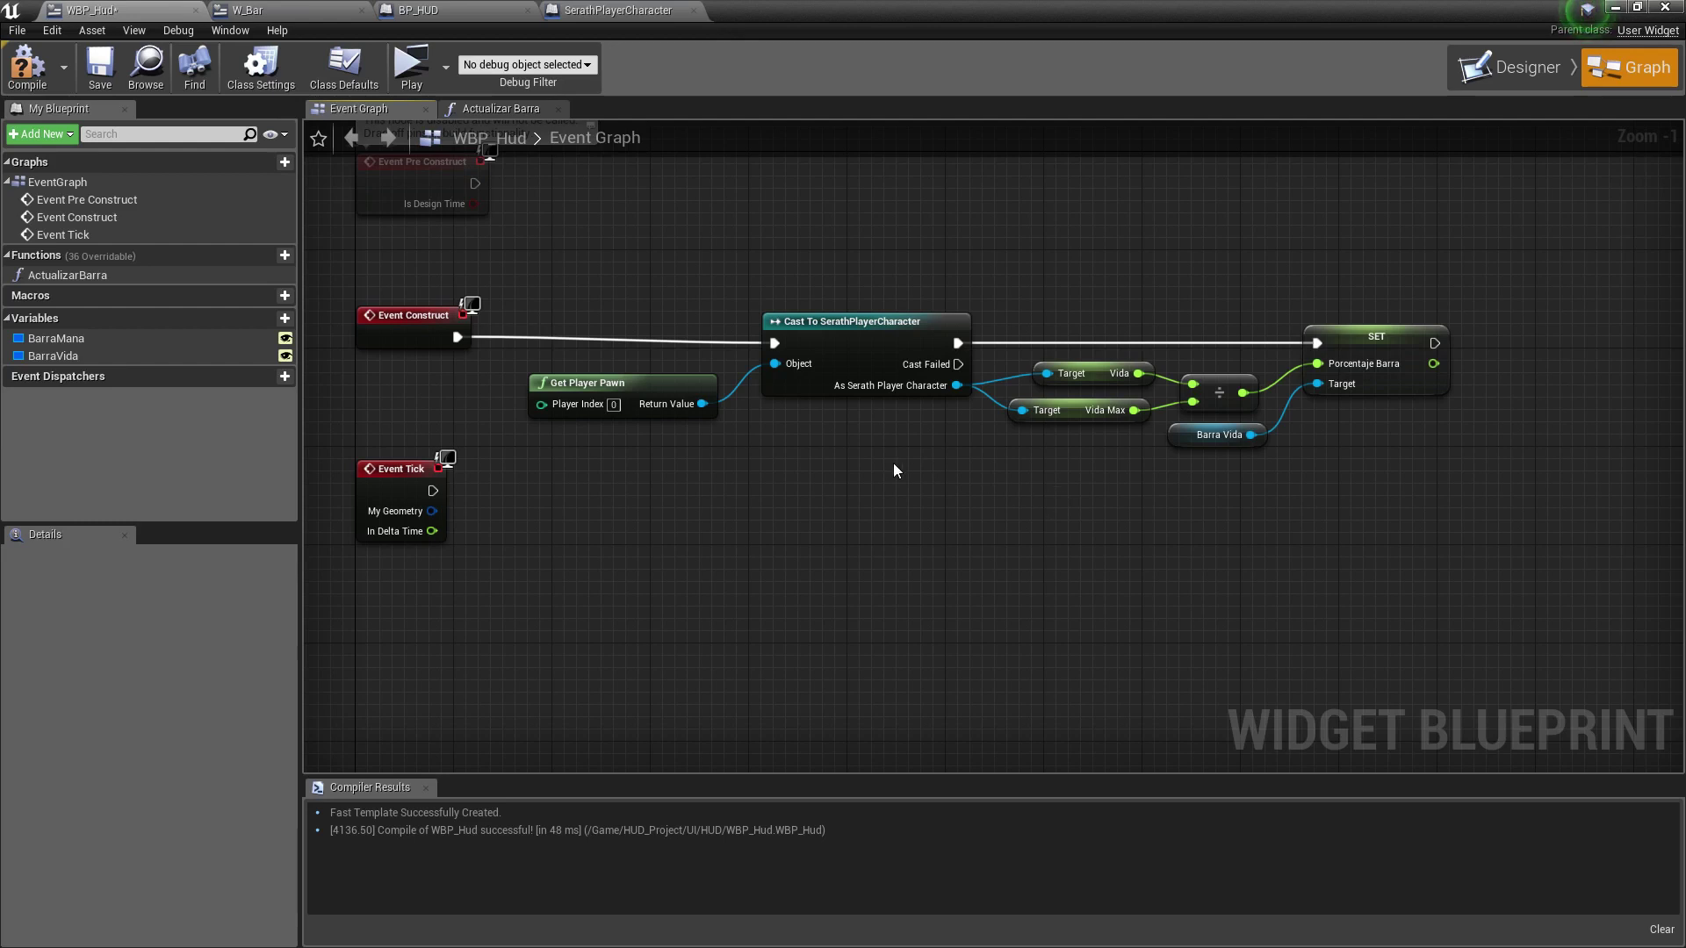
left_click(100, 66)
left_click(612, 14)
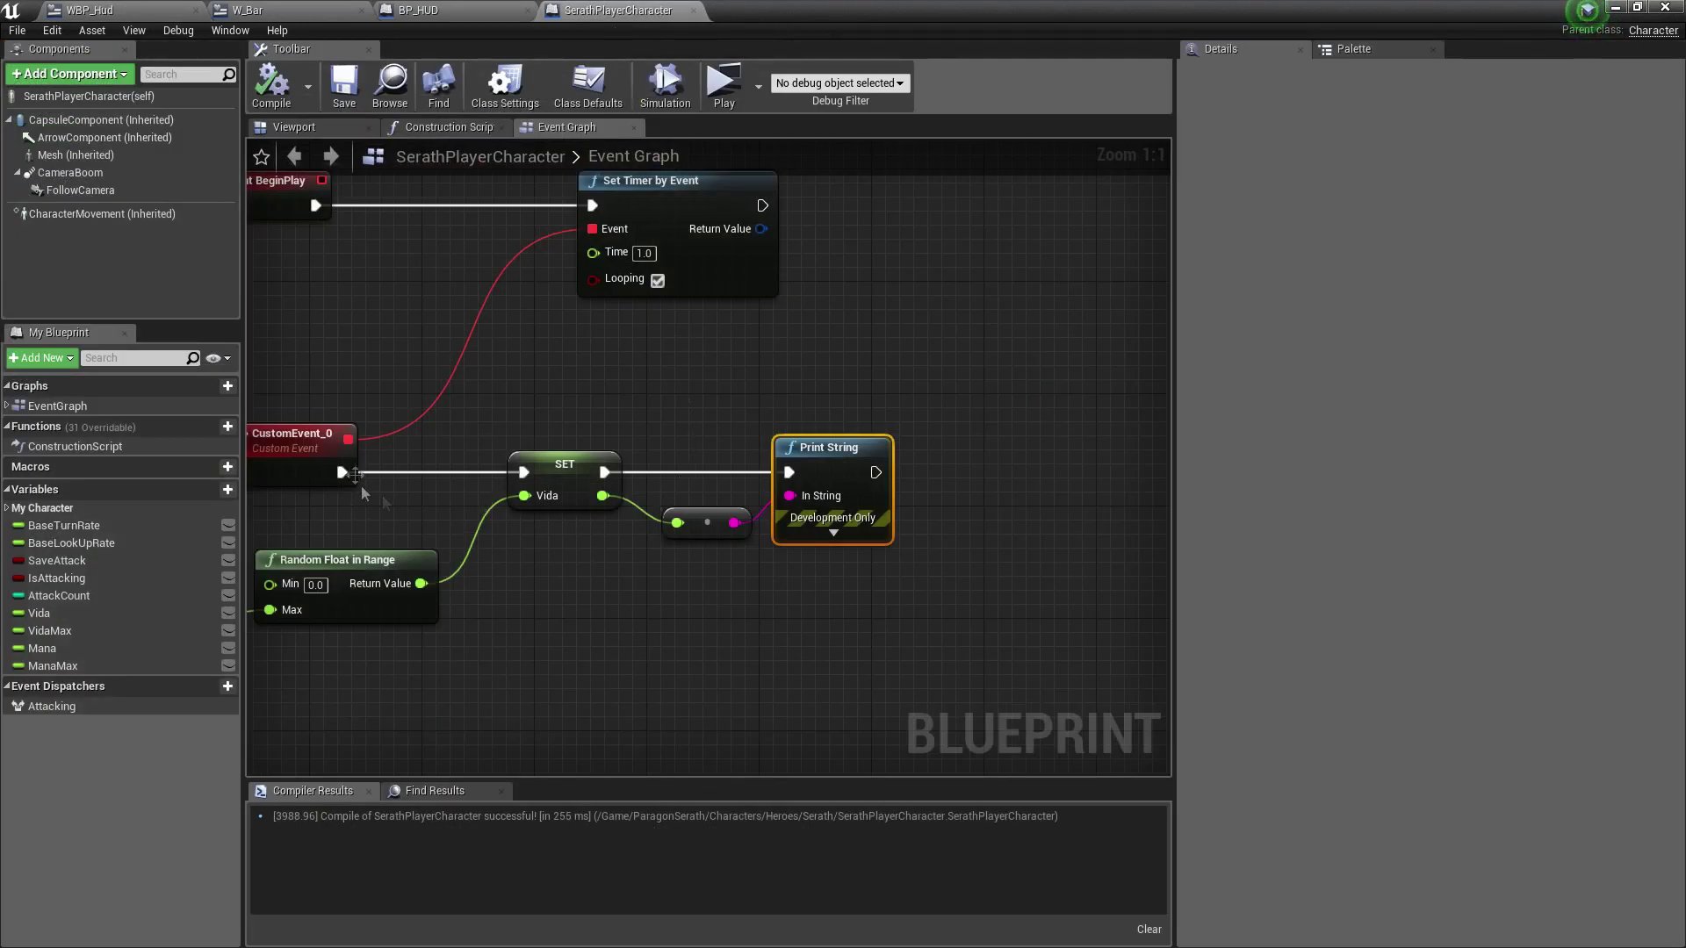
Move the Print String and SET Vida nodes to the right to make room.
right_click_drag(411, 496, 581, 496)
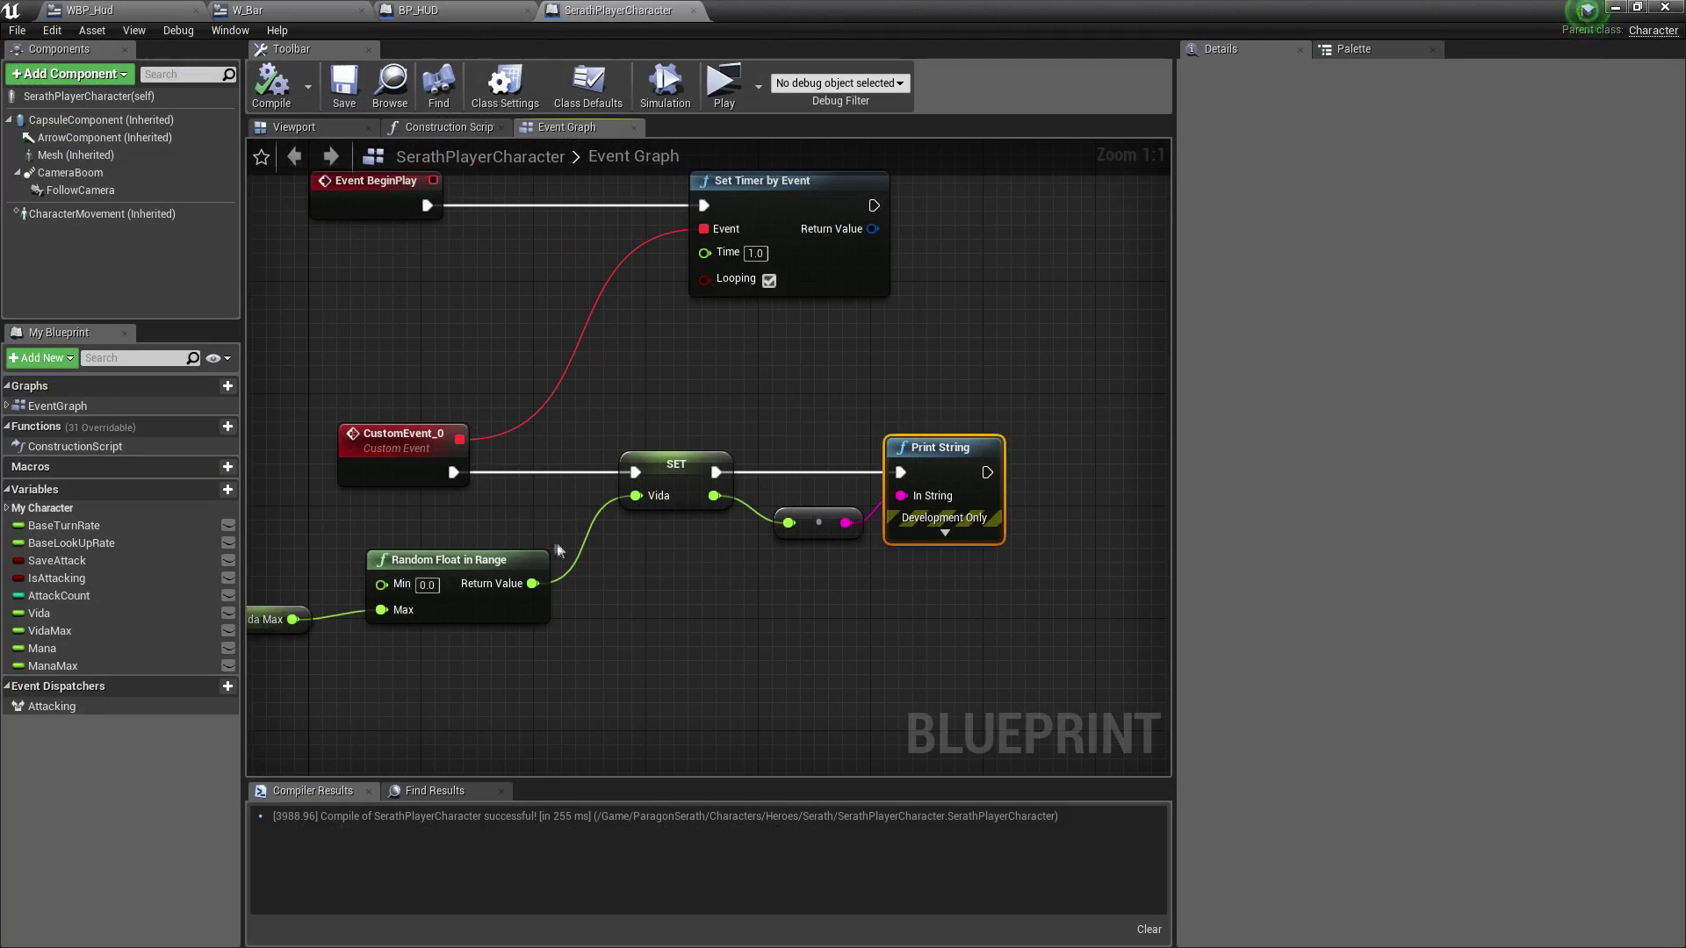
left_click(670, 483)
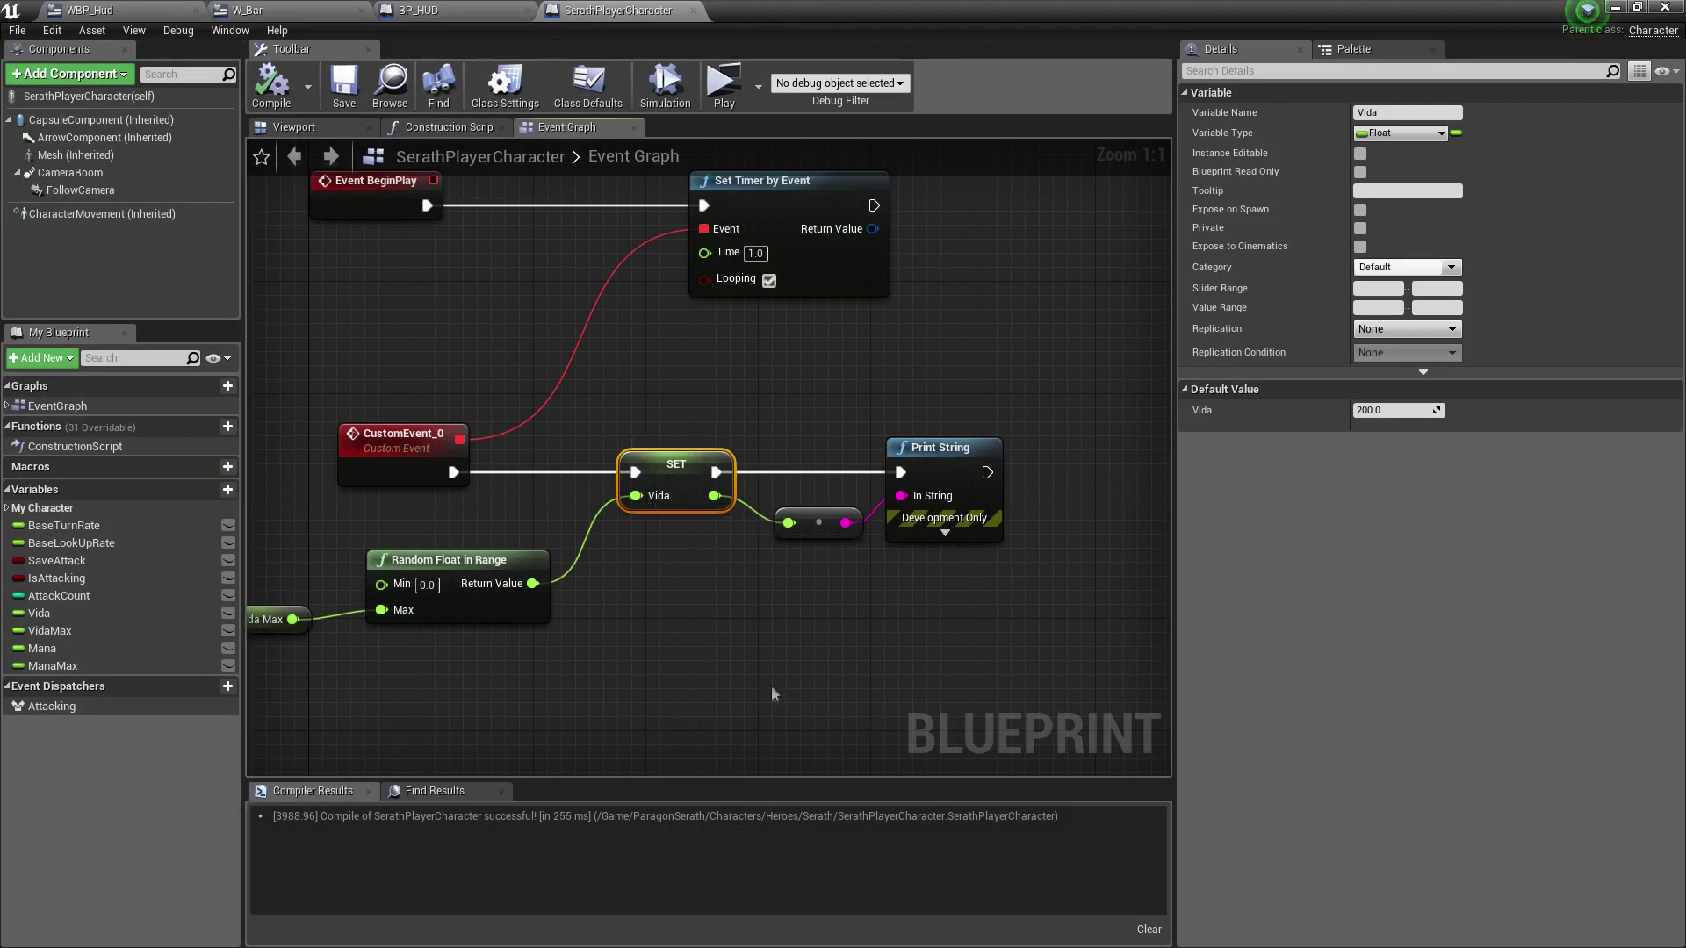
right_click_drag(775, 696, 751, 535)
right_click_drag(790, 298, 694, 400)
left_click_drag(686, 389, 850, 512)
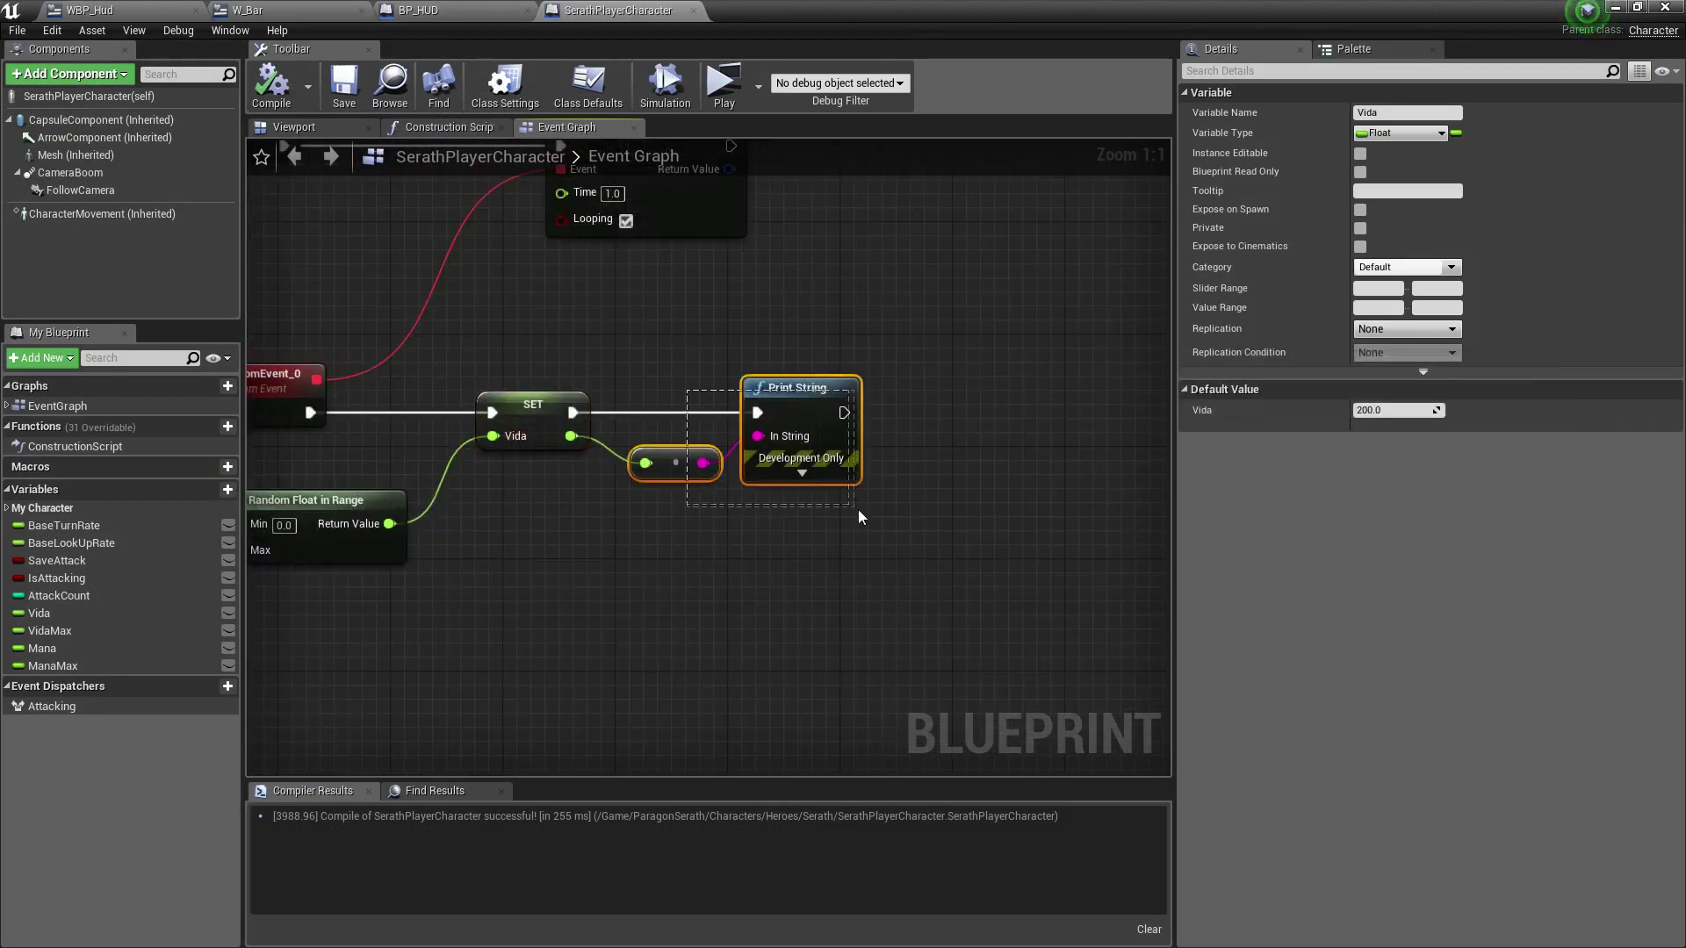
left_click_drag(790, 392, 985, 392)
right_click_drag(966, 571, 1039, 557)
left_click_drag(621, 388, 744, 394)
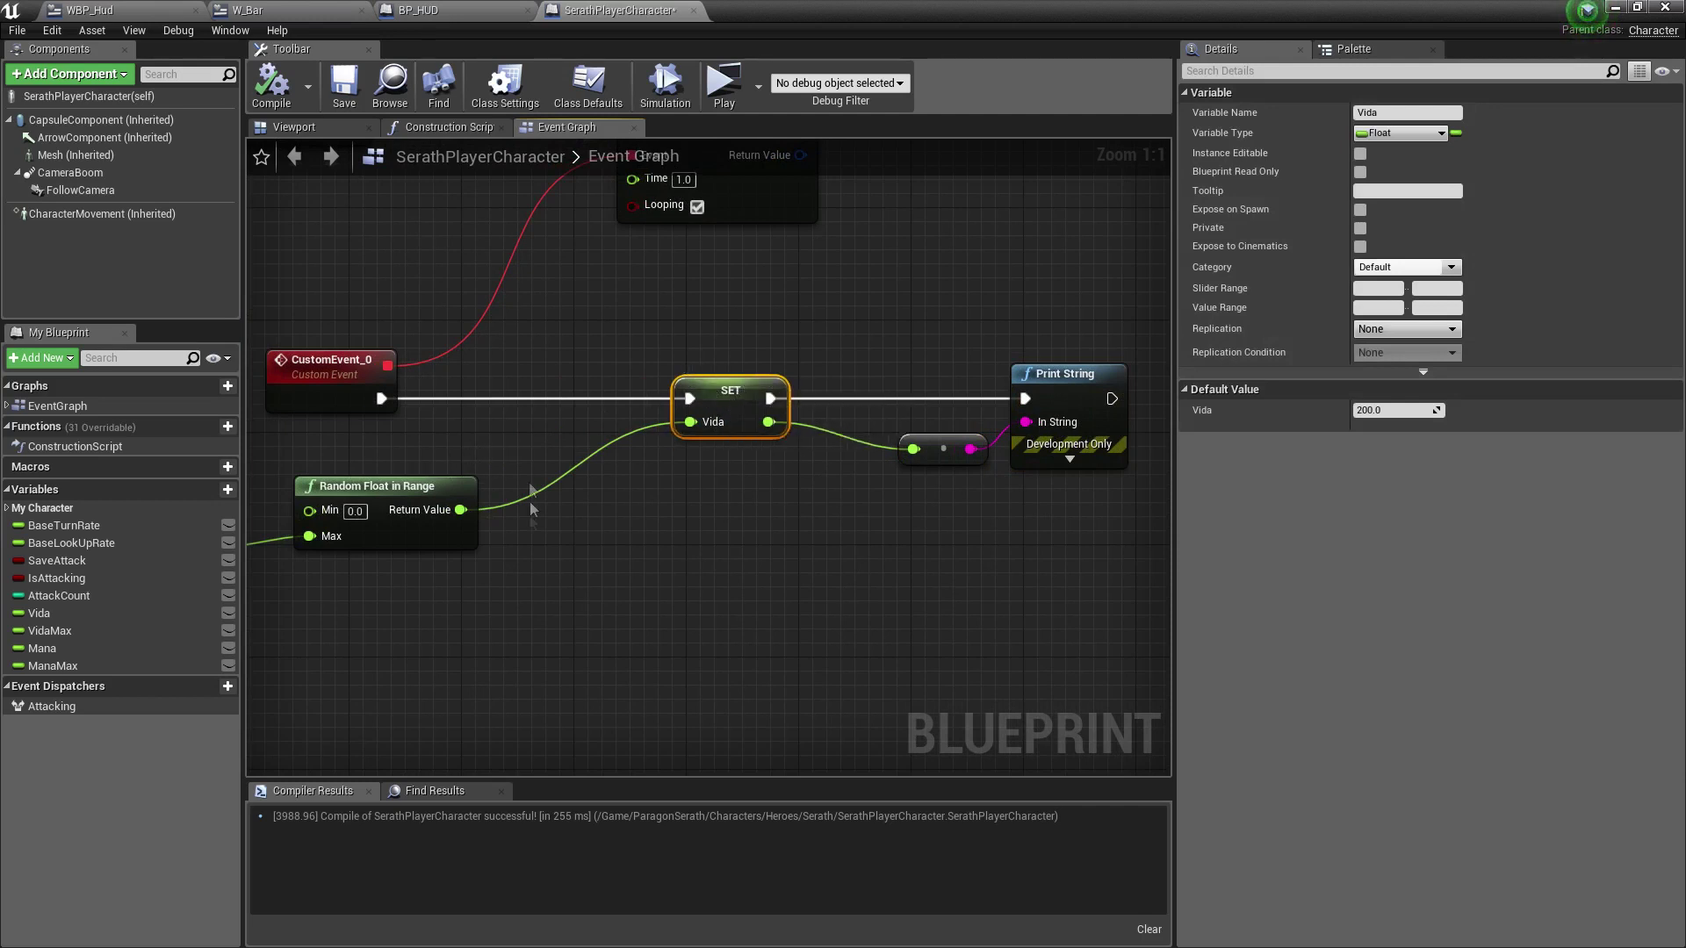
right_click_drag(685, 463, 680, 451)
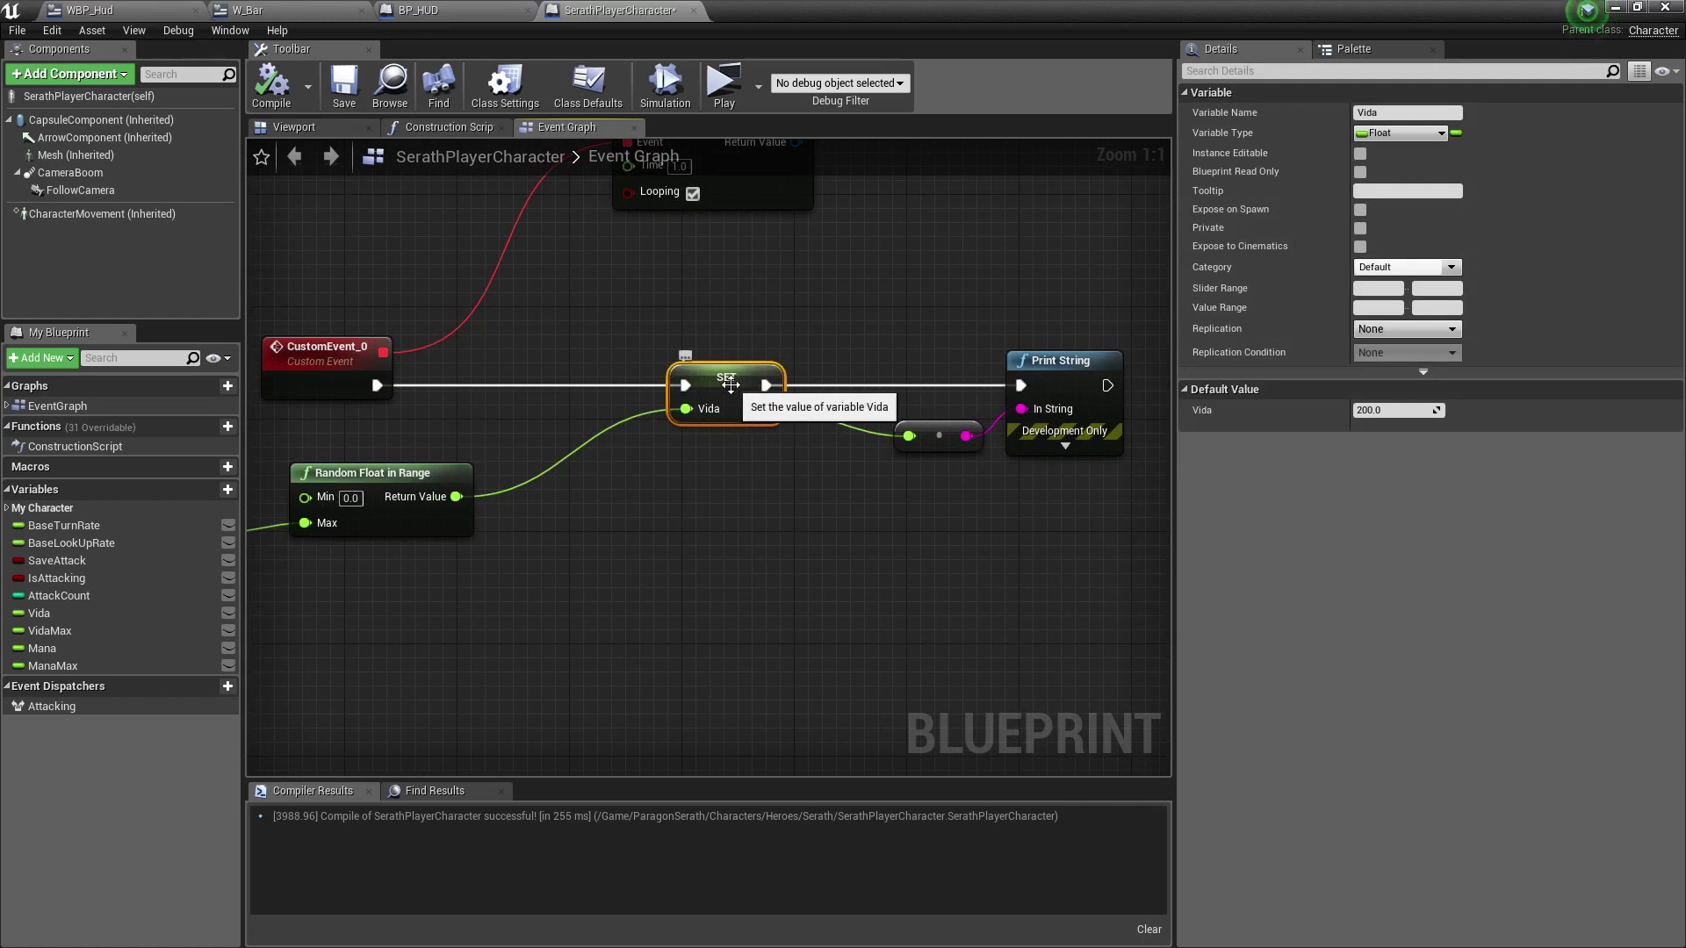
Collapse SET Vida into a function named HandleVida and open its graph.
right_click(733, 387)
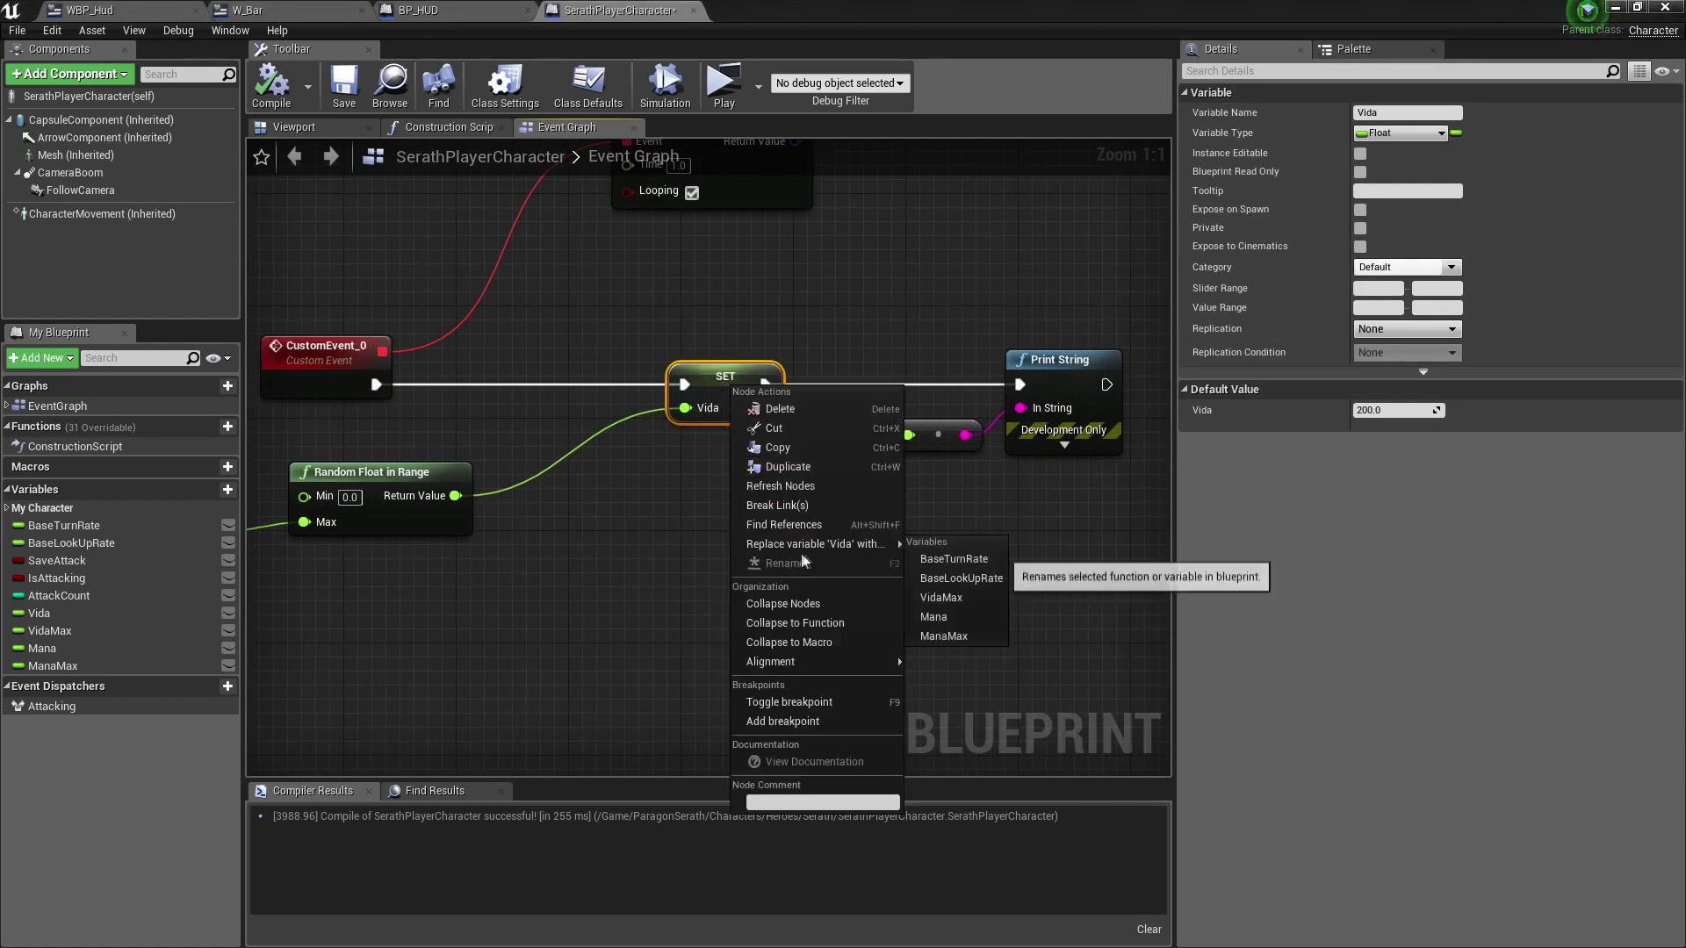
mouse_move(820, 658)
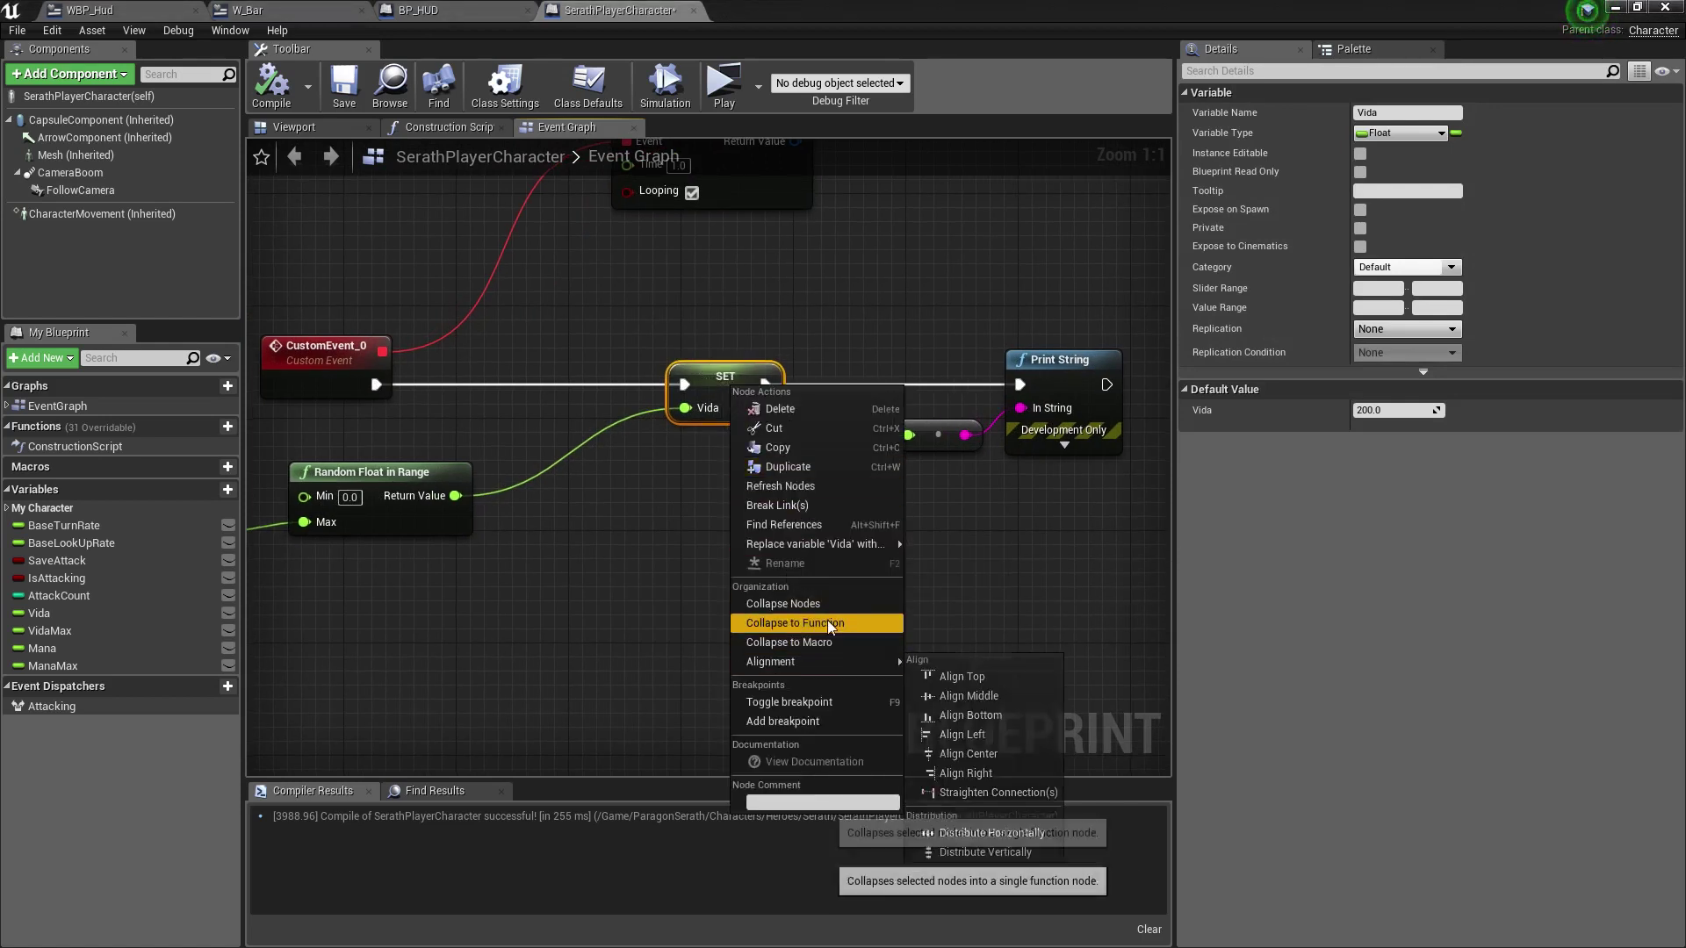
left_click(827, 621)
type("HandleVida")
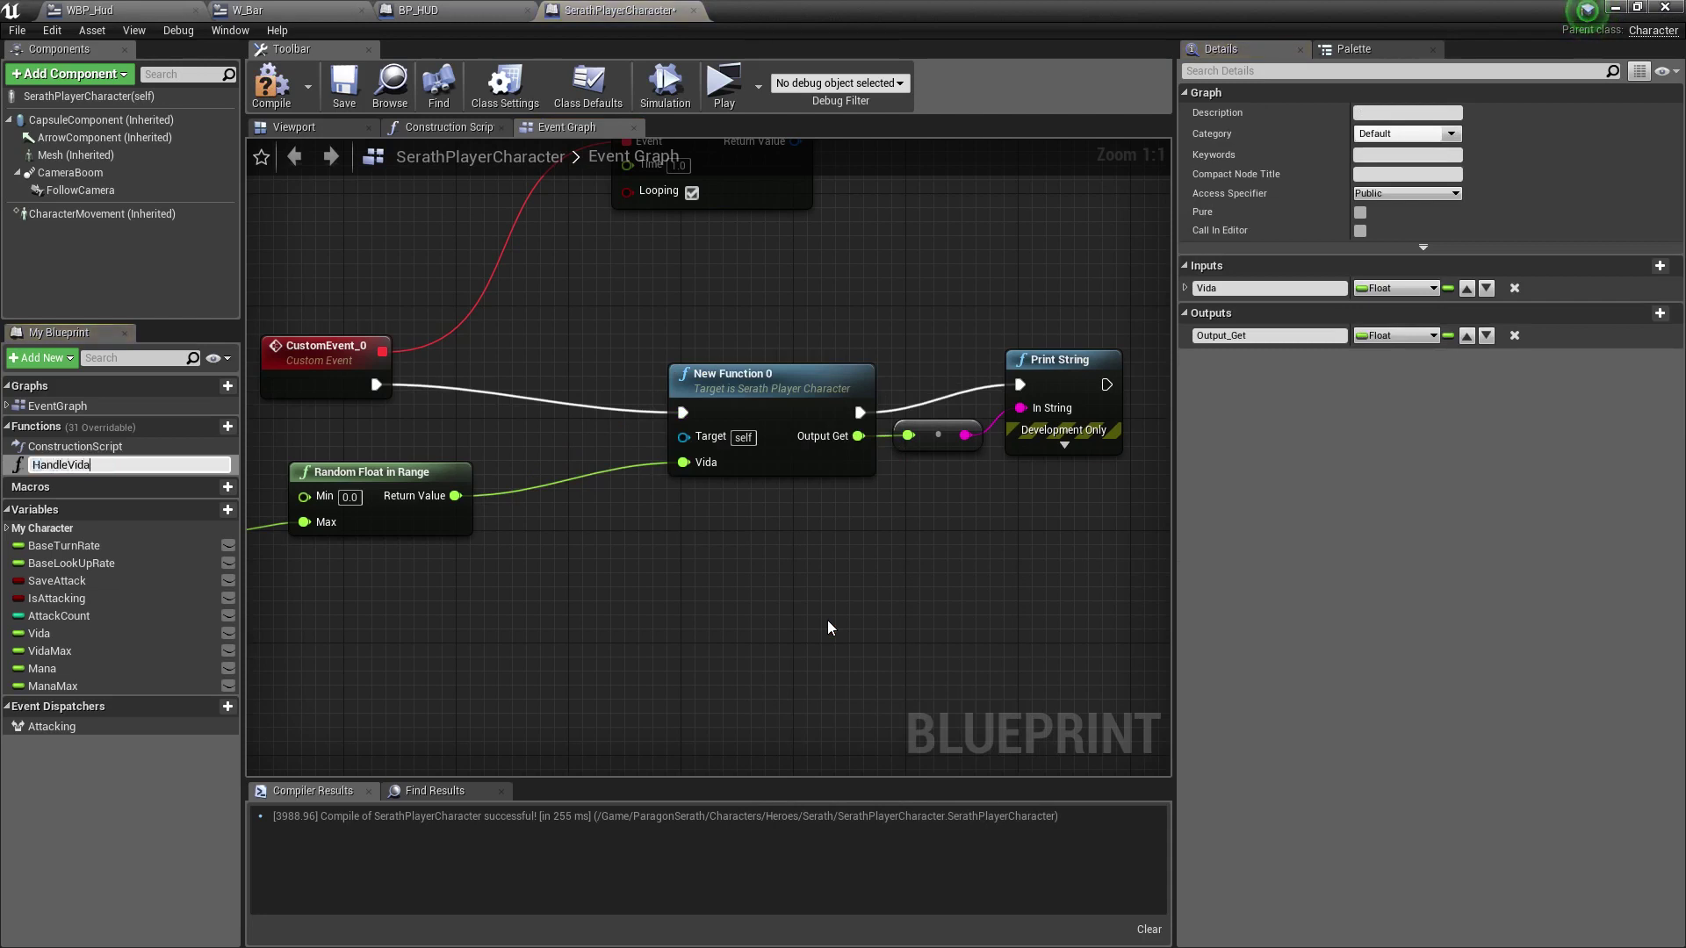
key("Return")
left_click(746, 387)
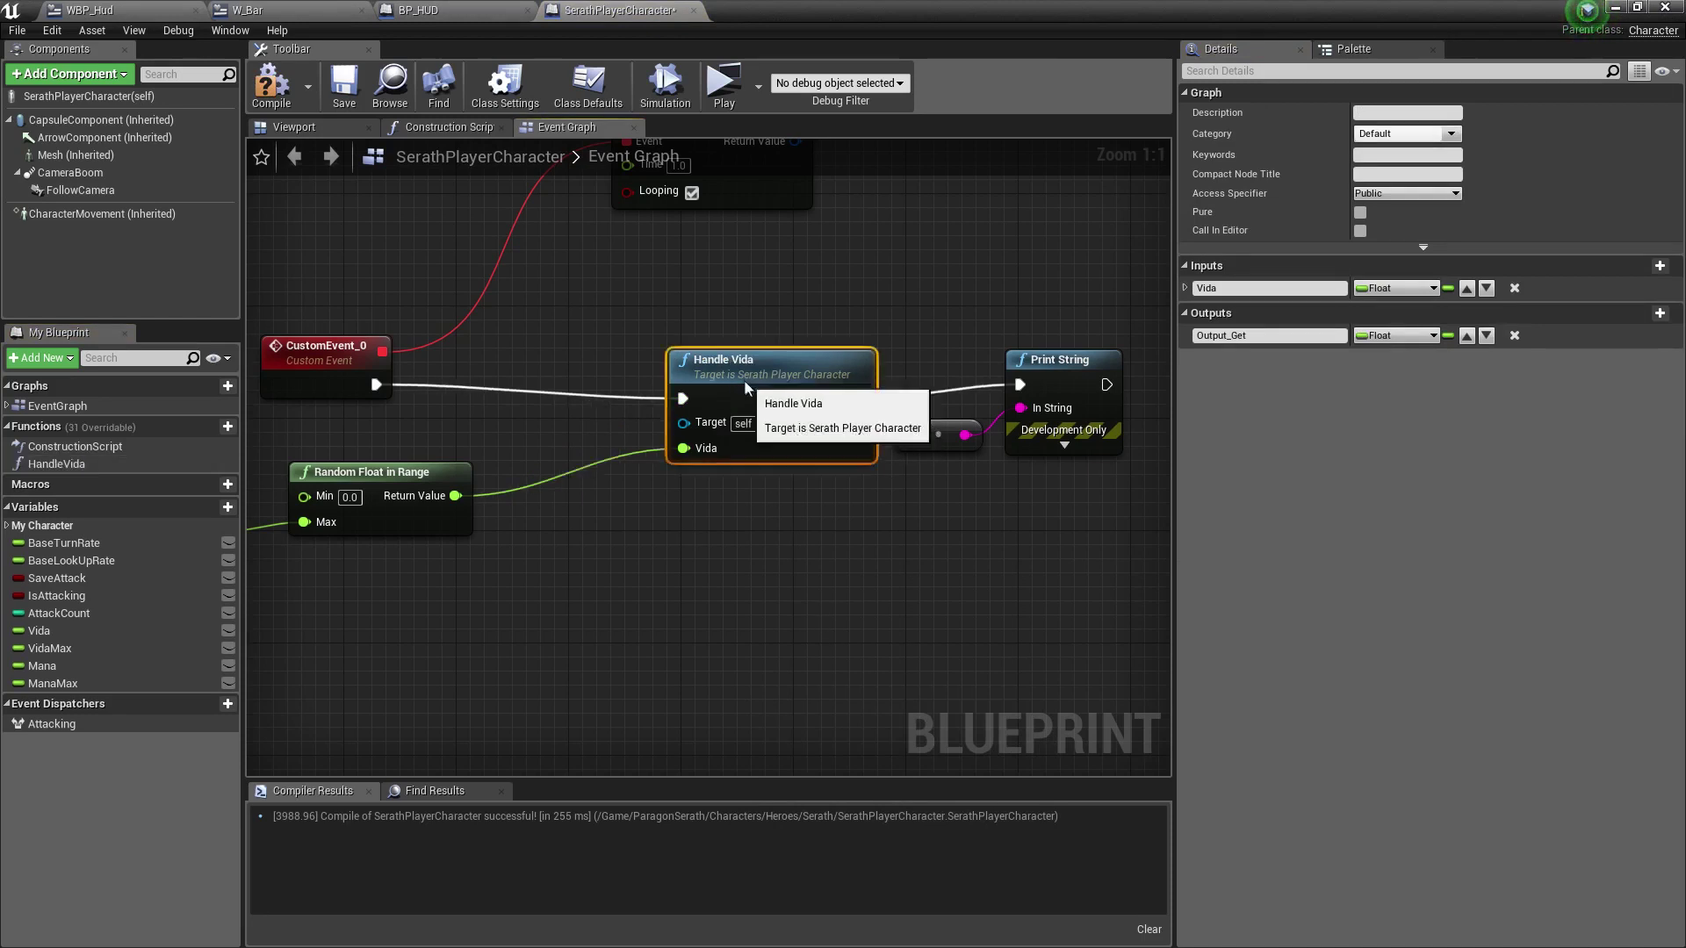
left_click_drag(747, 387, 729, 389)
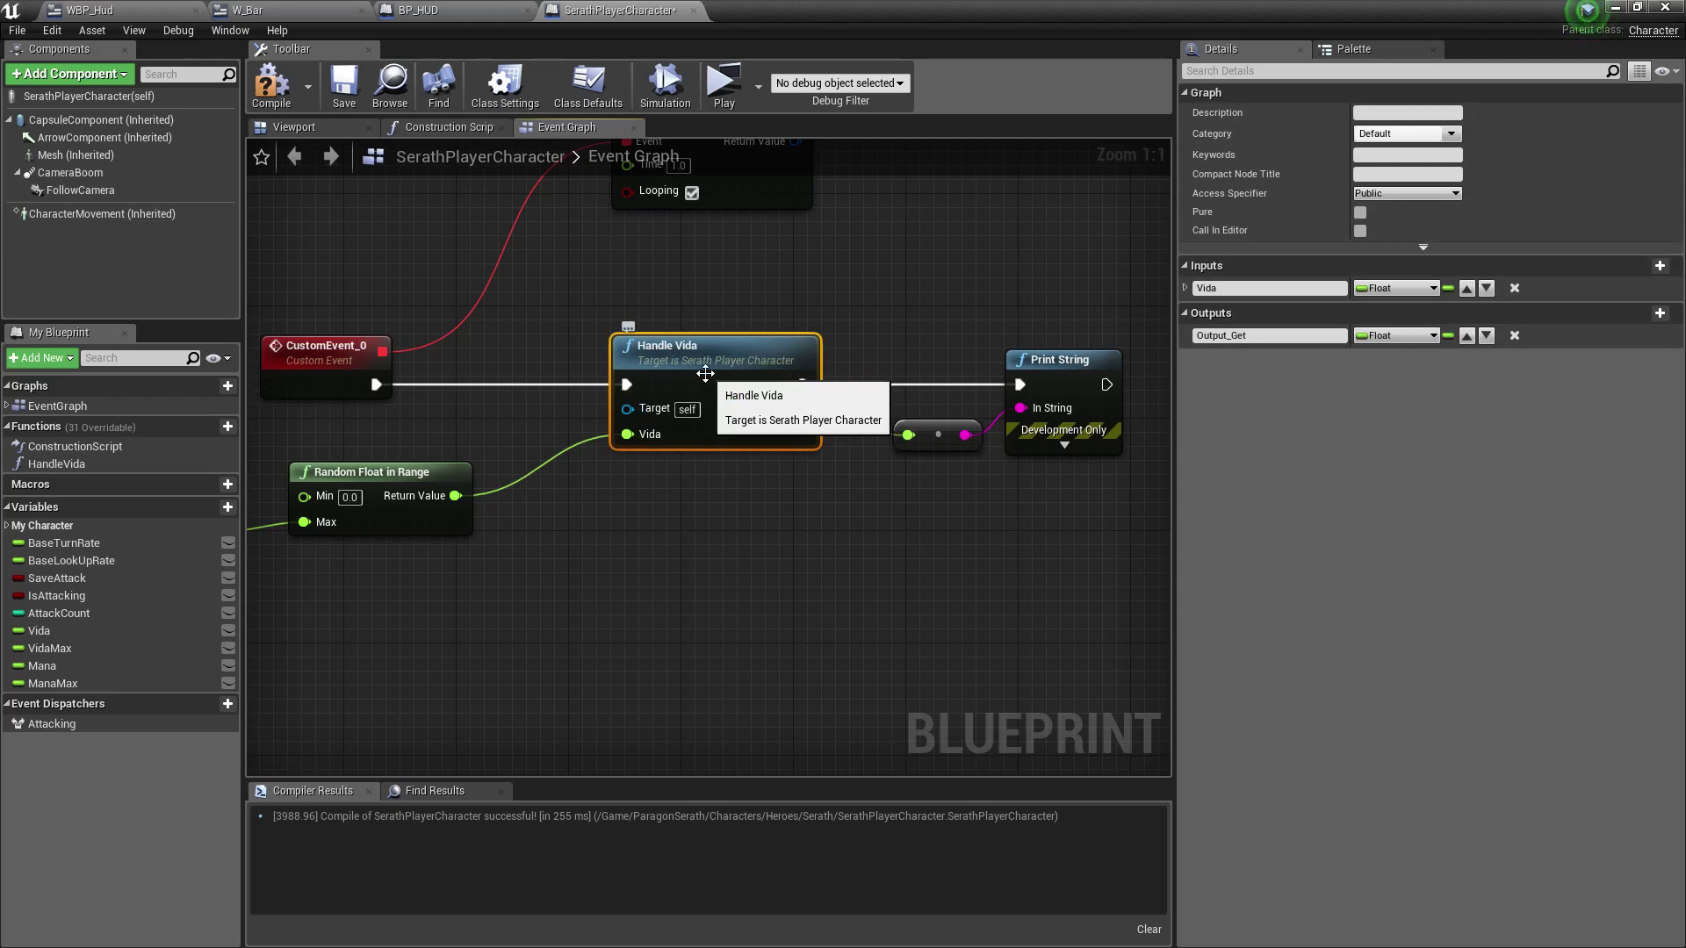
double_click(705, 374)
left_click(713, 485)
left_click_drag(762, 507, 776, 522)
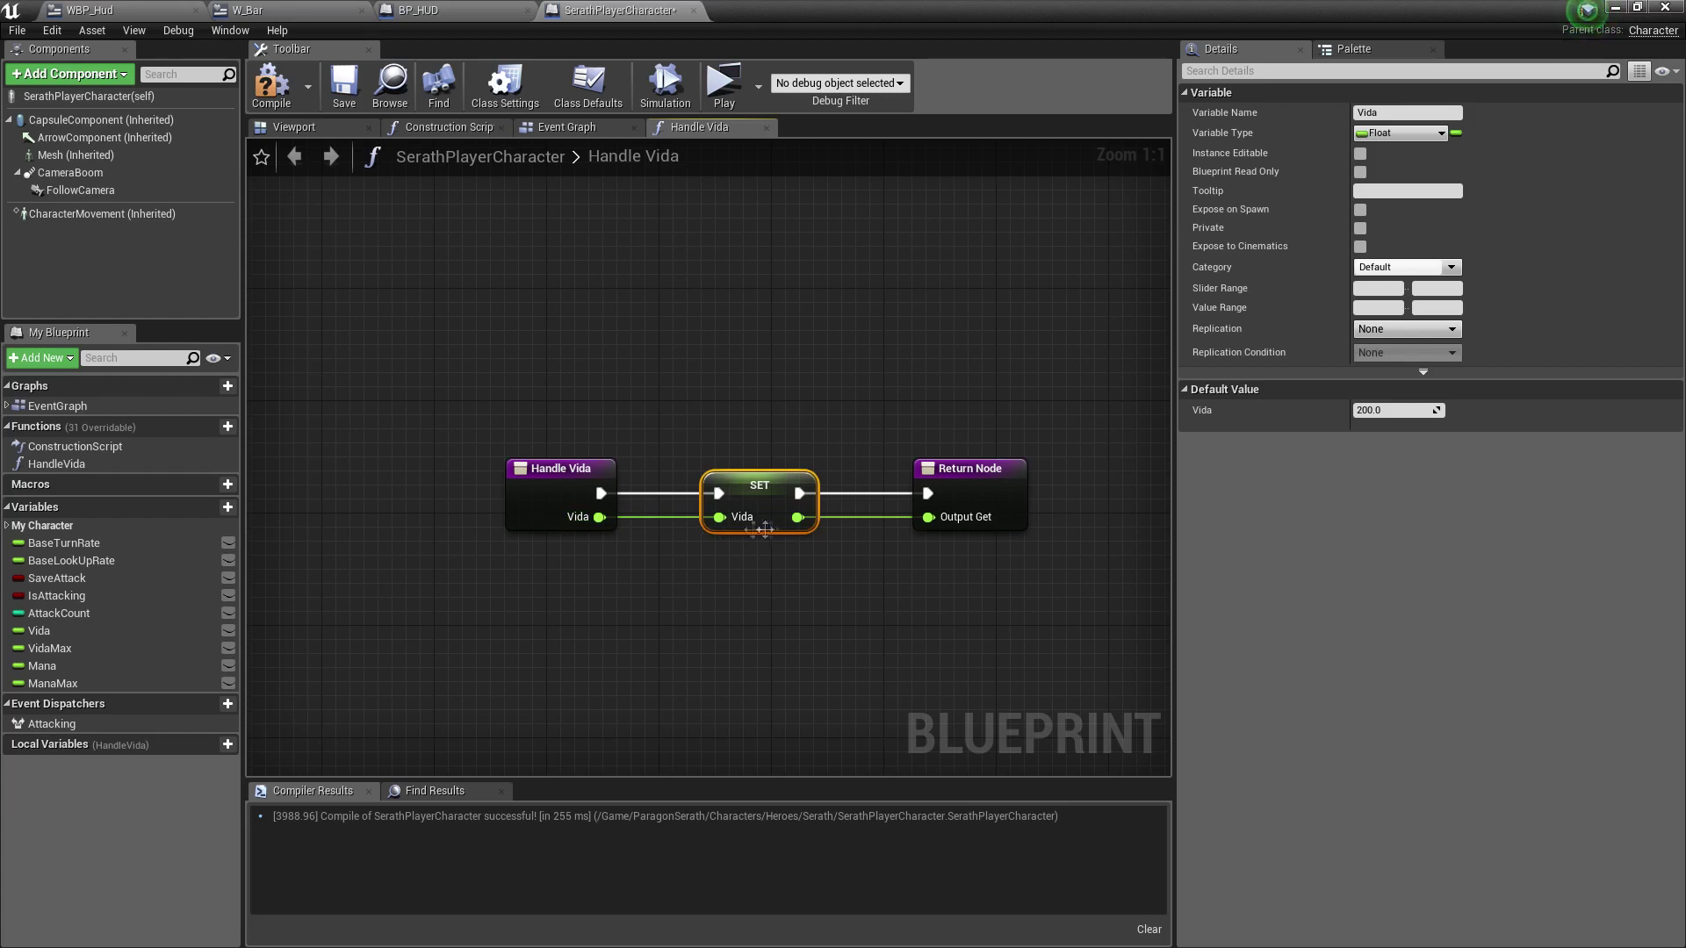
right_click_drag(906, 584, 792, 587)
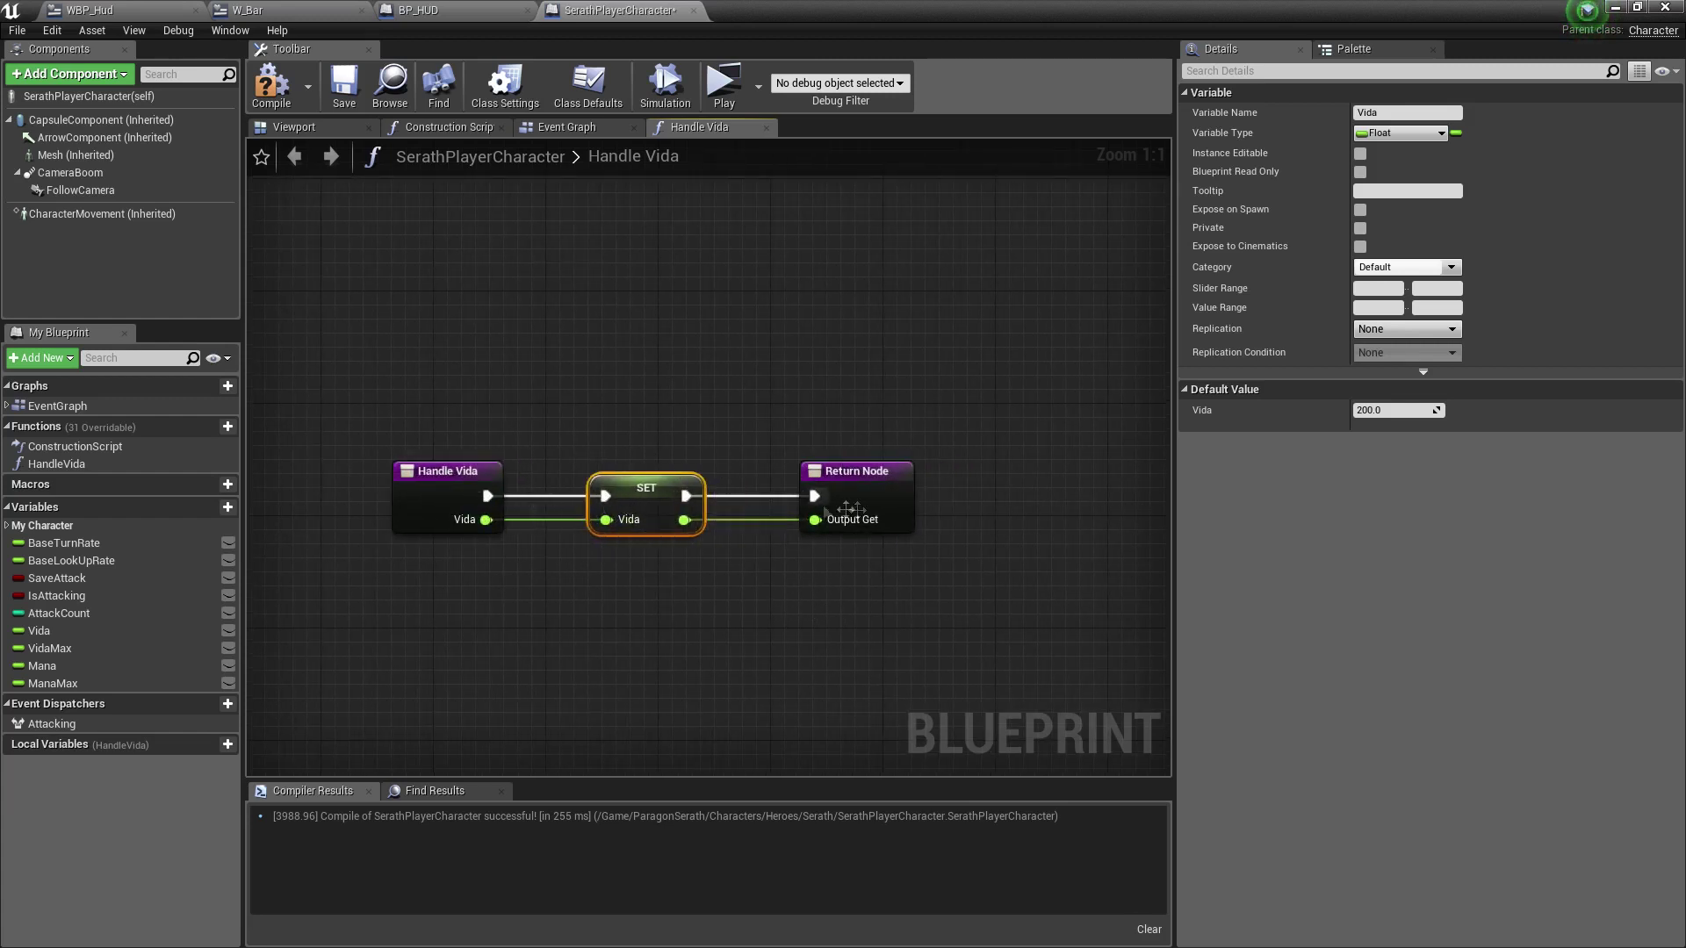
left_click_drag(839, 491, 1063, 491)
left_click(654, 508)
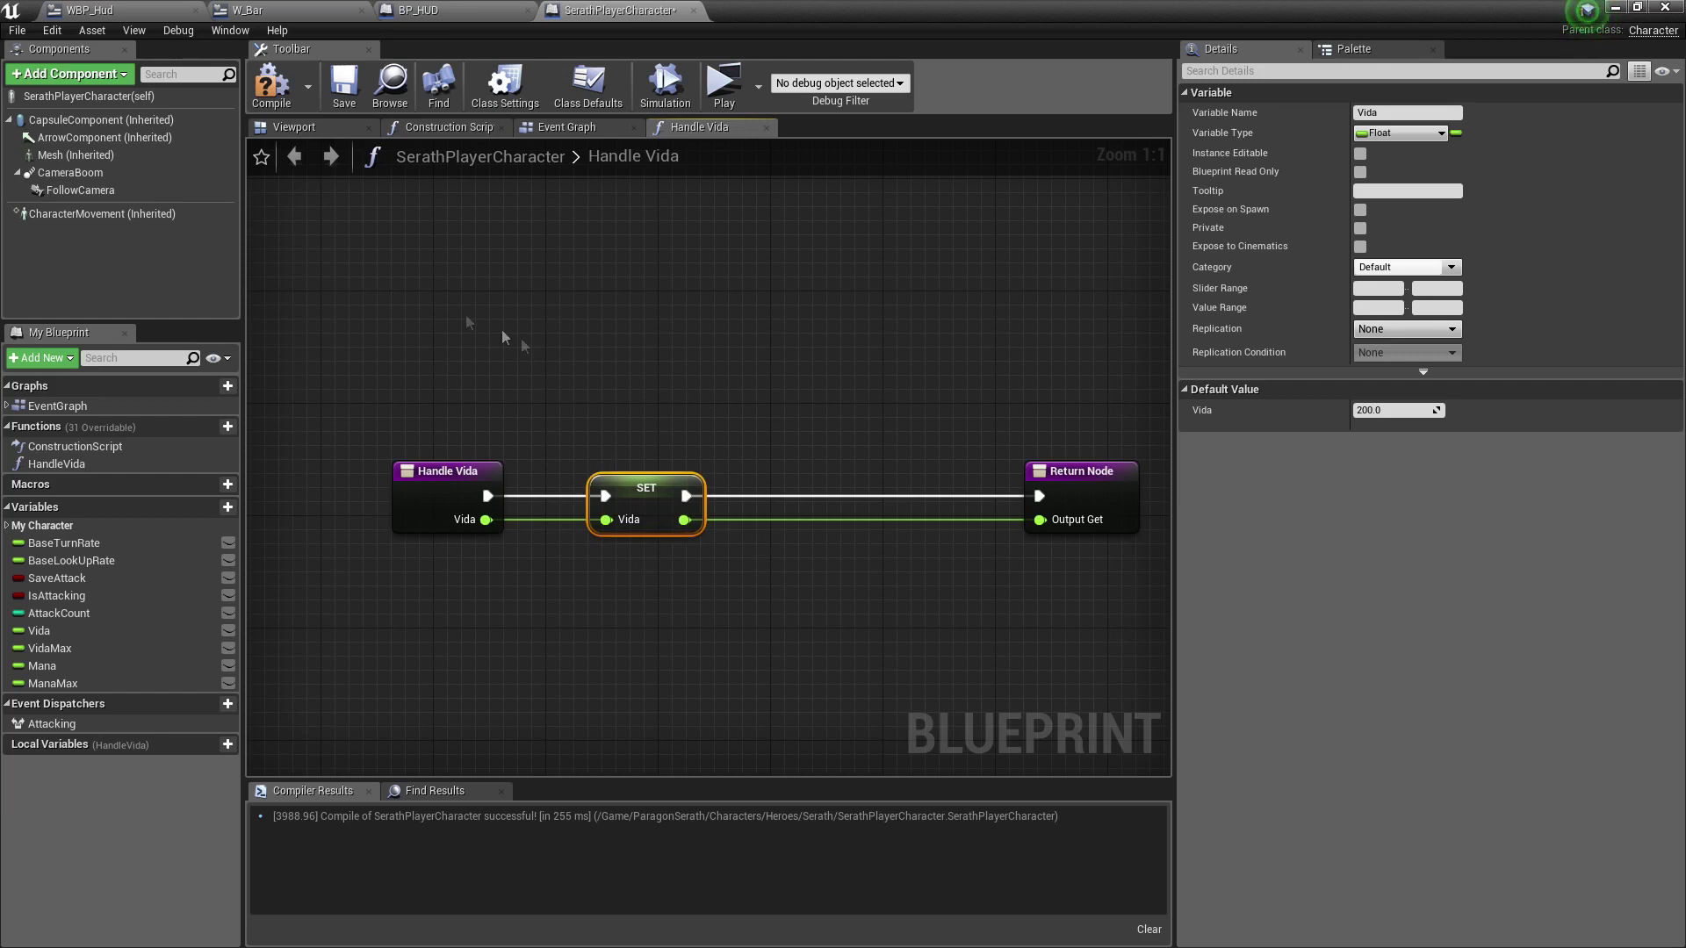
right_click_drag(771, 391, 604, 359)
right_click_drag(562, 416, 568, 454)
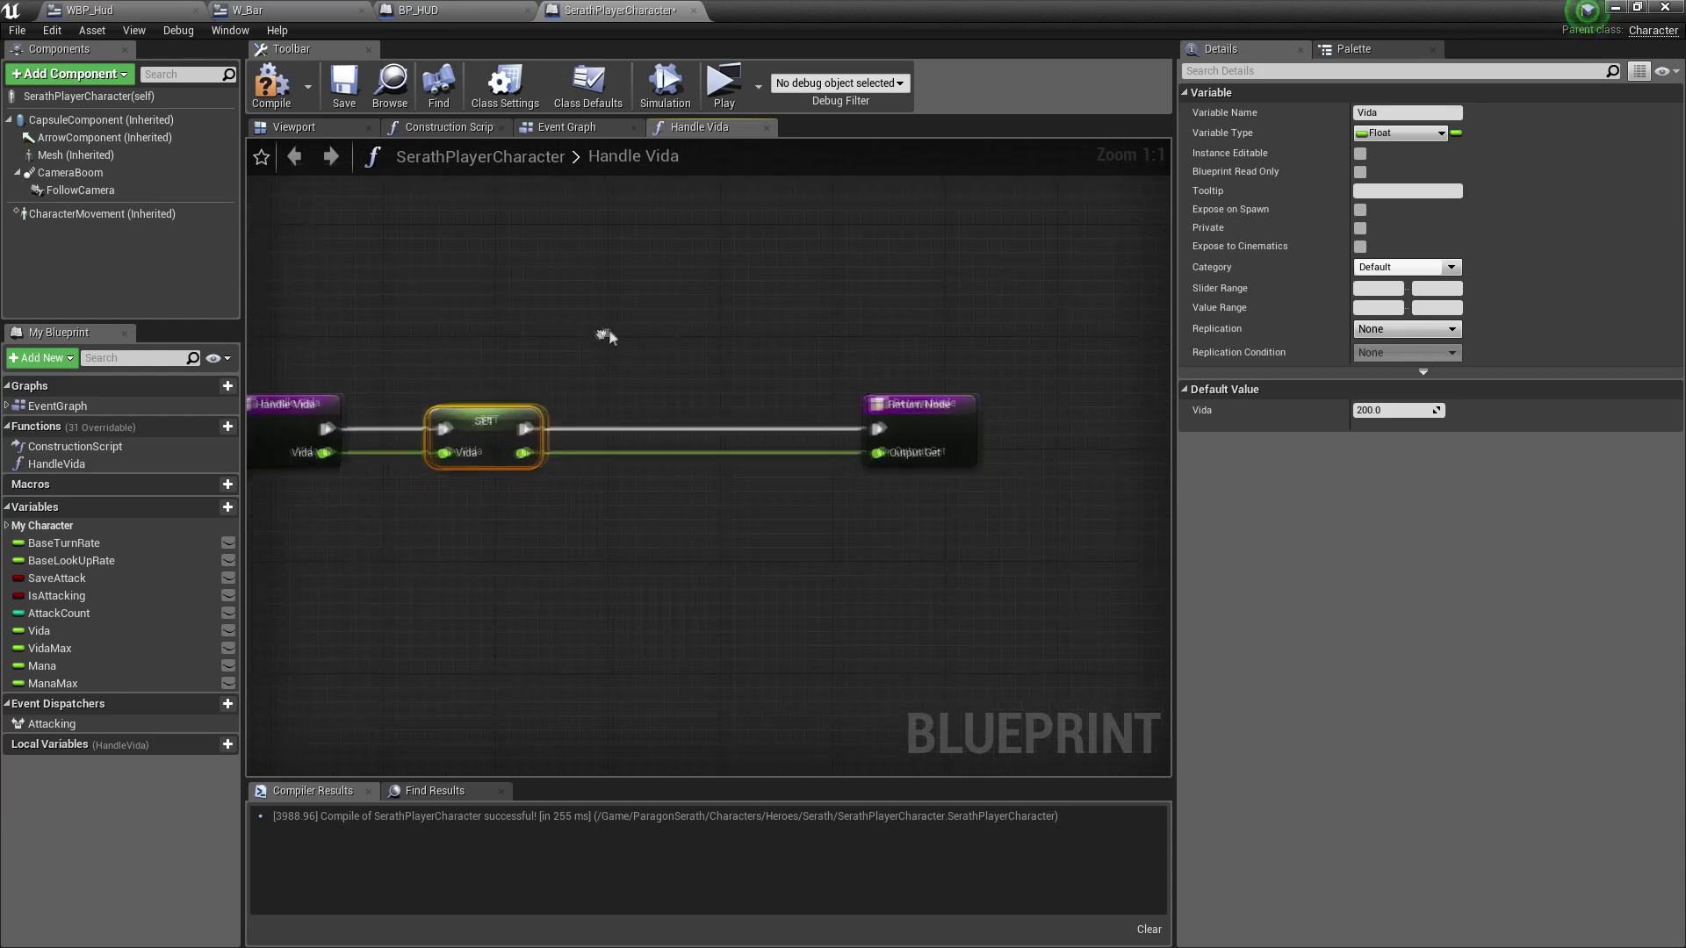
right_click(654, 525)
right_click(566, 330)
right_click_drag(525, 562, 521, 562)
right_click(521, 562)
left_click(488, 619)
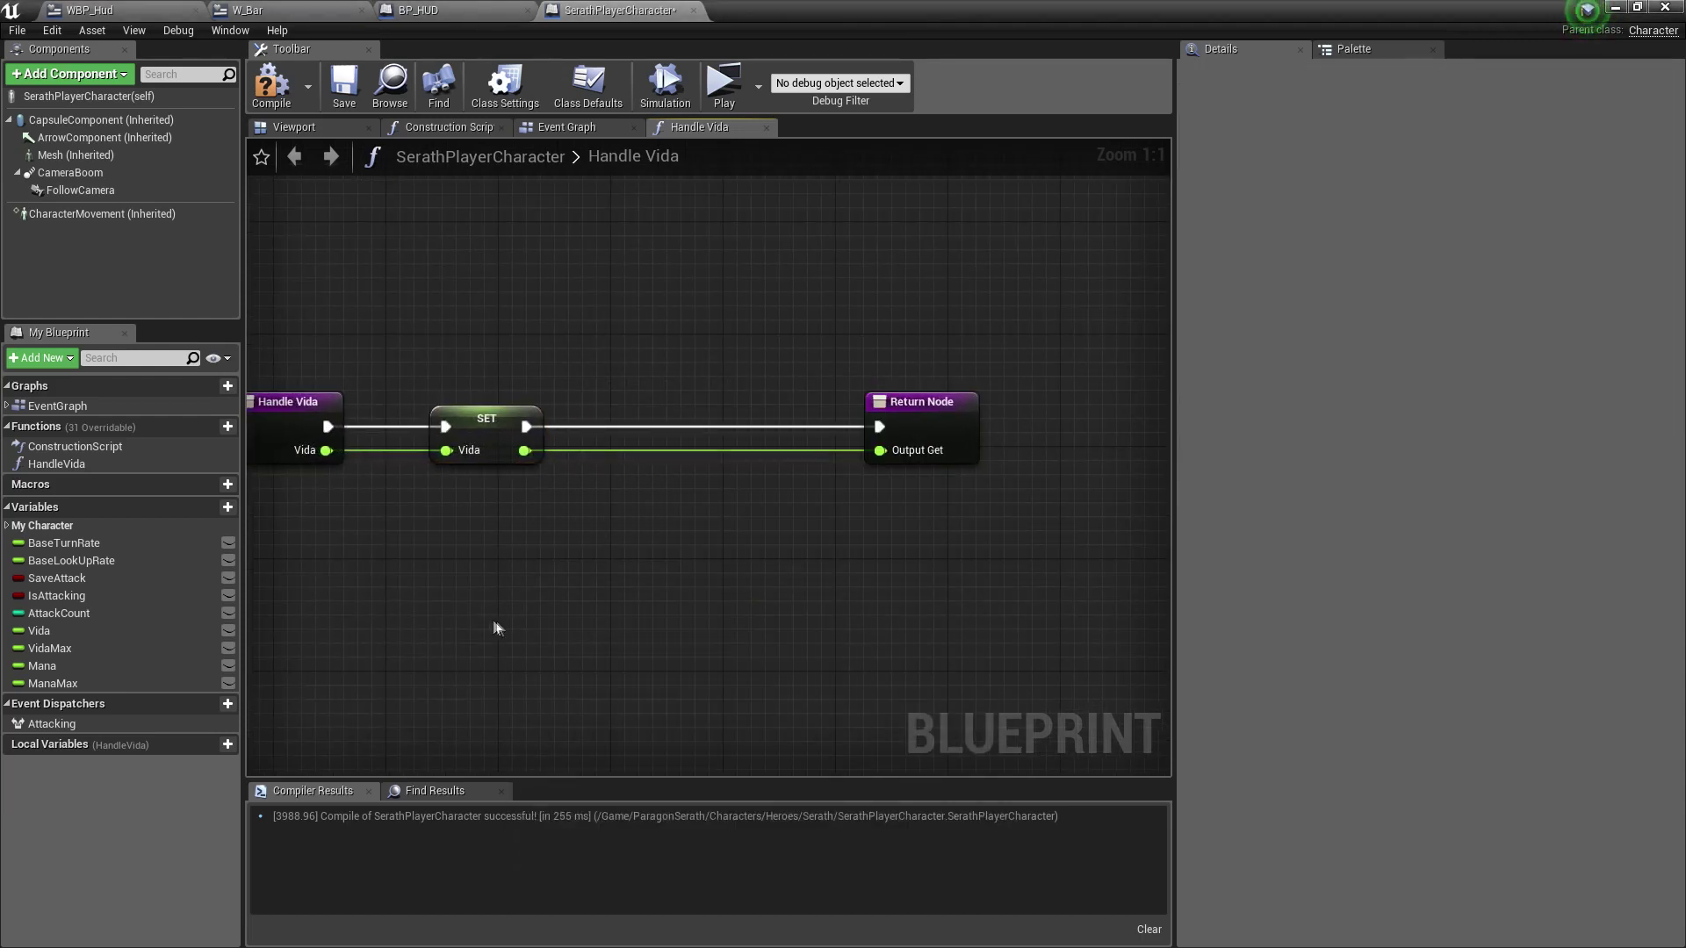
right_click(497, 613)
type("get hud")
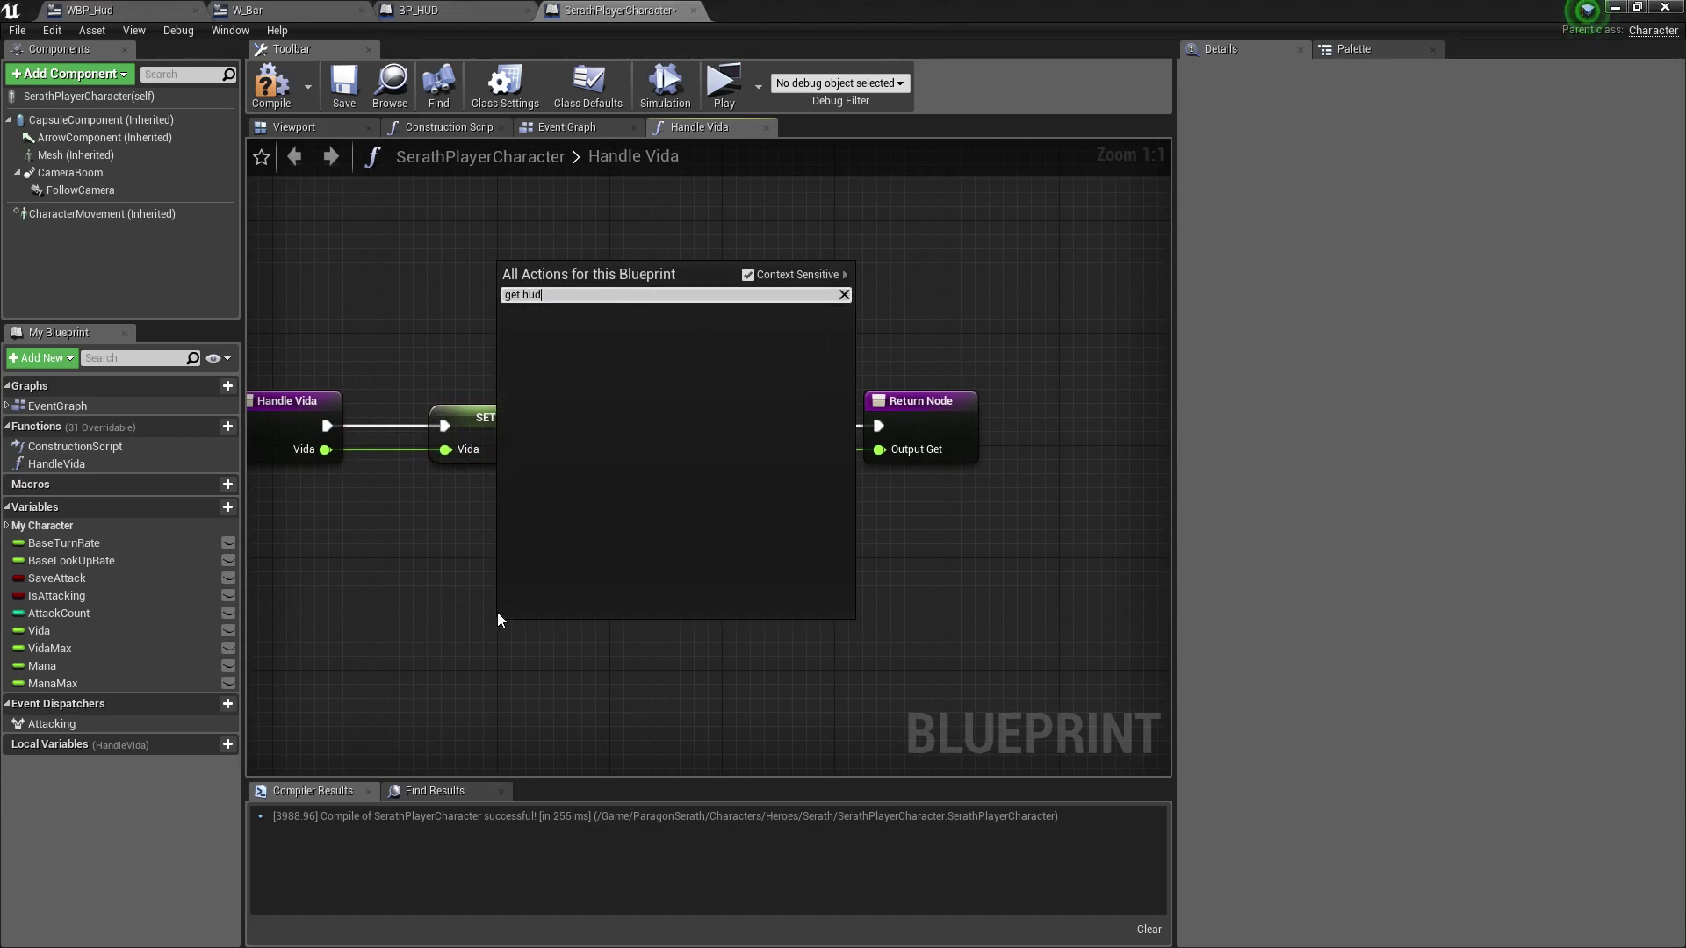
key("BackSpace")
key("BackSpace")
key("BackSpace")
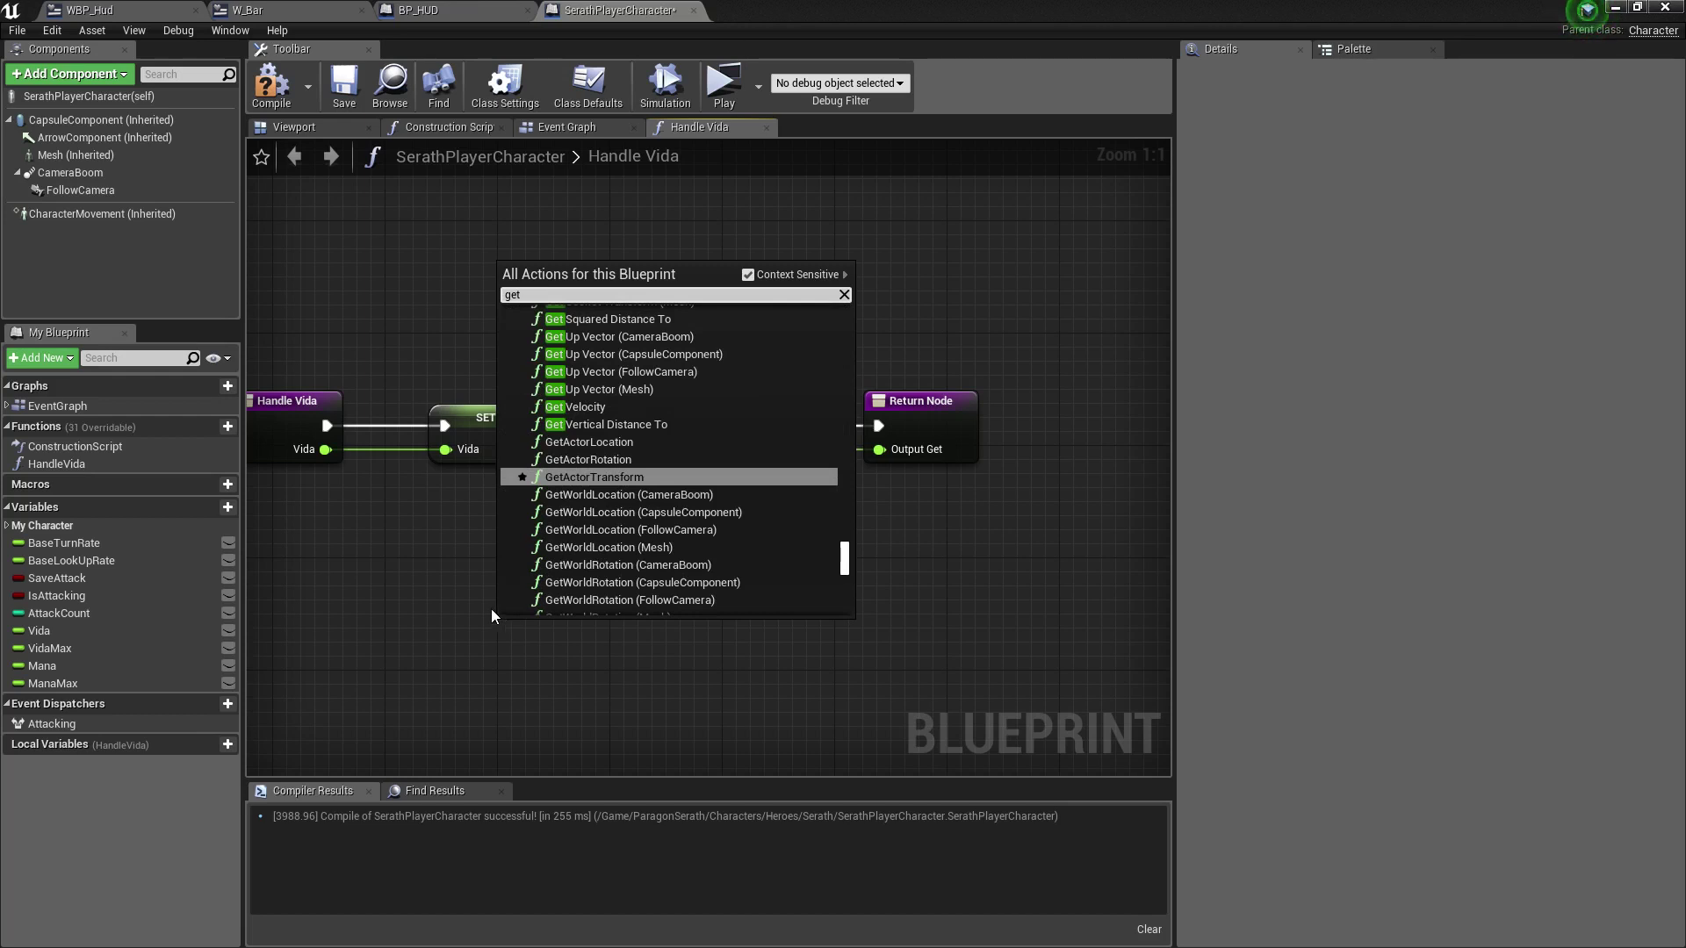
key("BackSpace")
key("BackSpace")
key("BackSpace")
type("HUD")
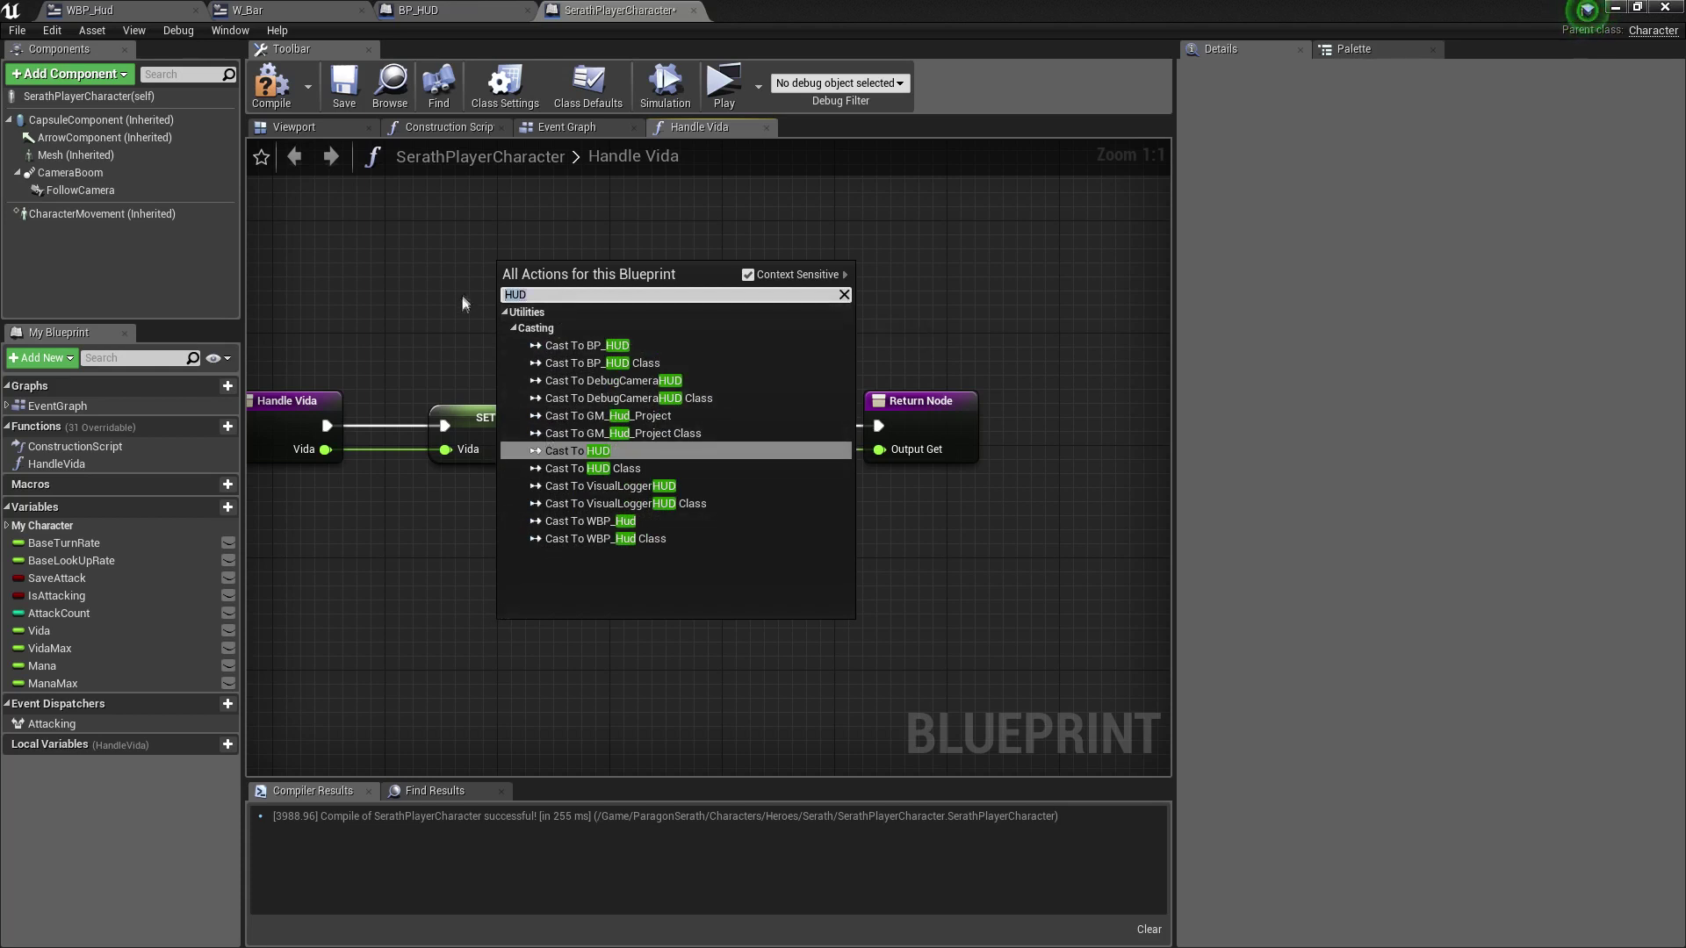
key("BackSpace")
key("BackSpace")
key("BackSpace")
type("pawn")
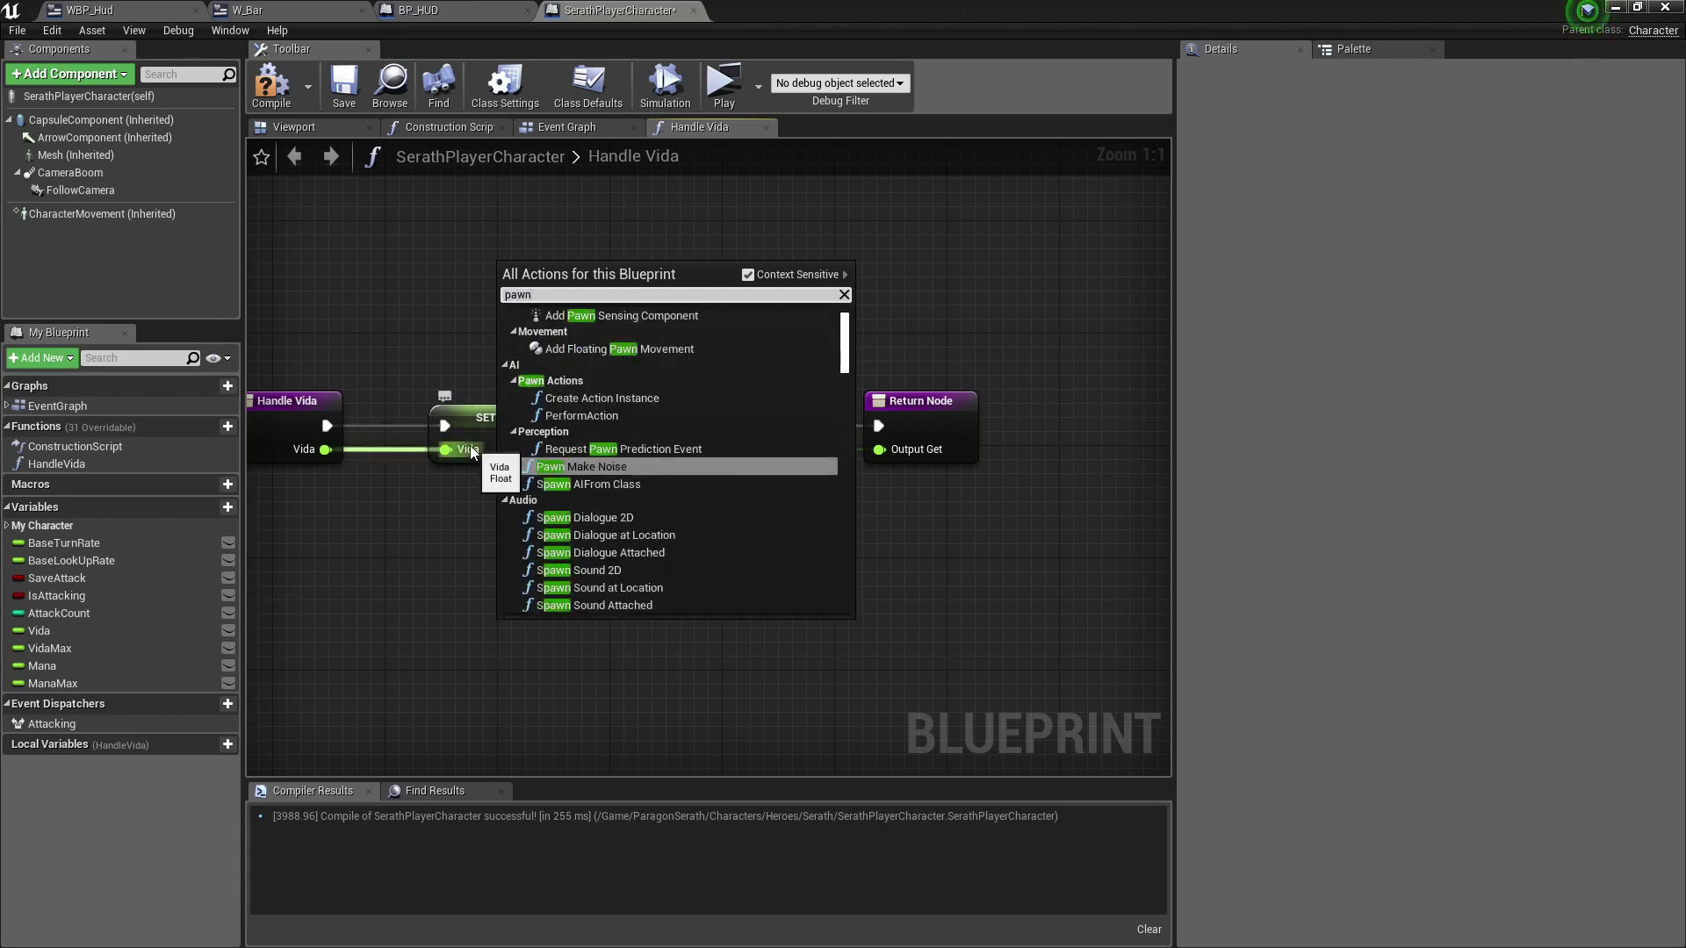
scroll(740, 400, "up", 2)
scroll(740, 401, "down", 3)
scroll(740, 401, "down", 3)
scroll(740, 398, "down", 3)
scroll(740, 399, "down", 3)
scroll(740, 398, "down", 3)
scroll(740, 398, "down", 2)
scroll(741, 401, "down", 3)
scroll(843, 526, "down", 2)
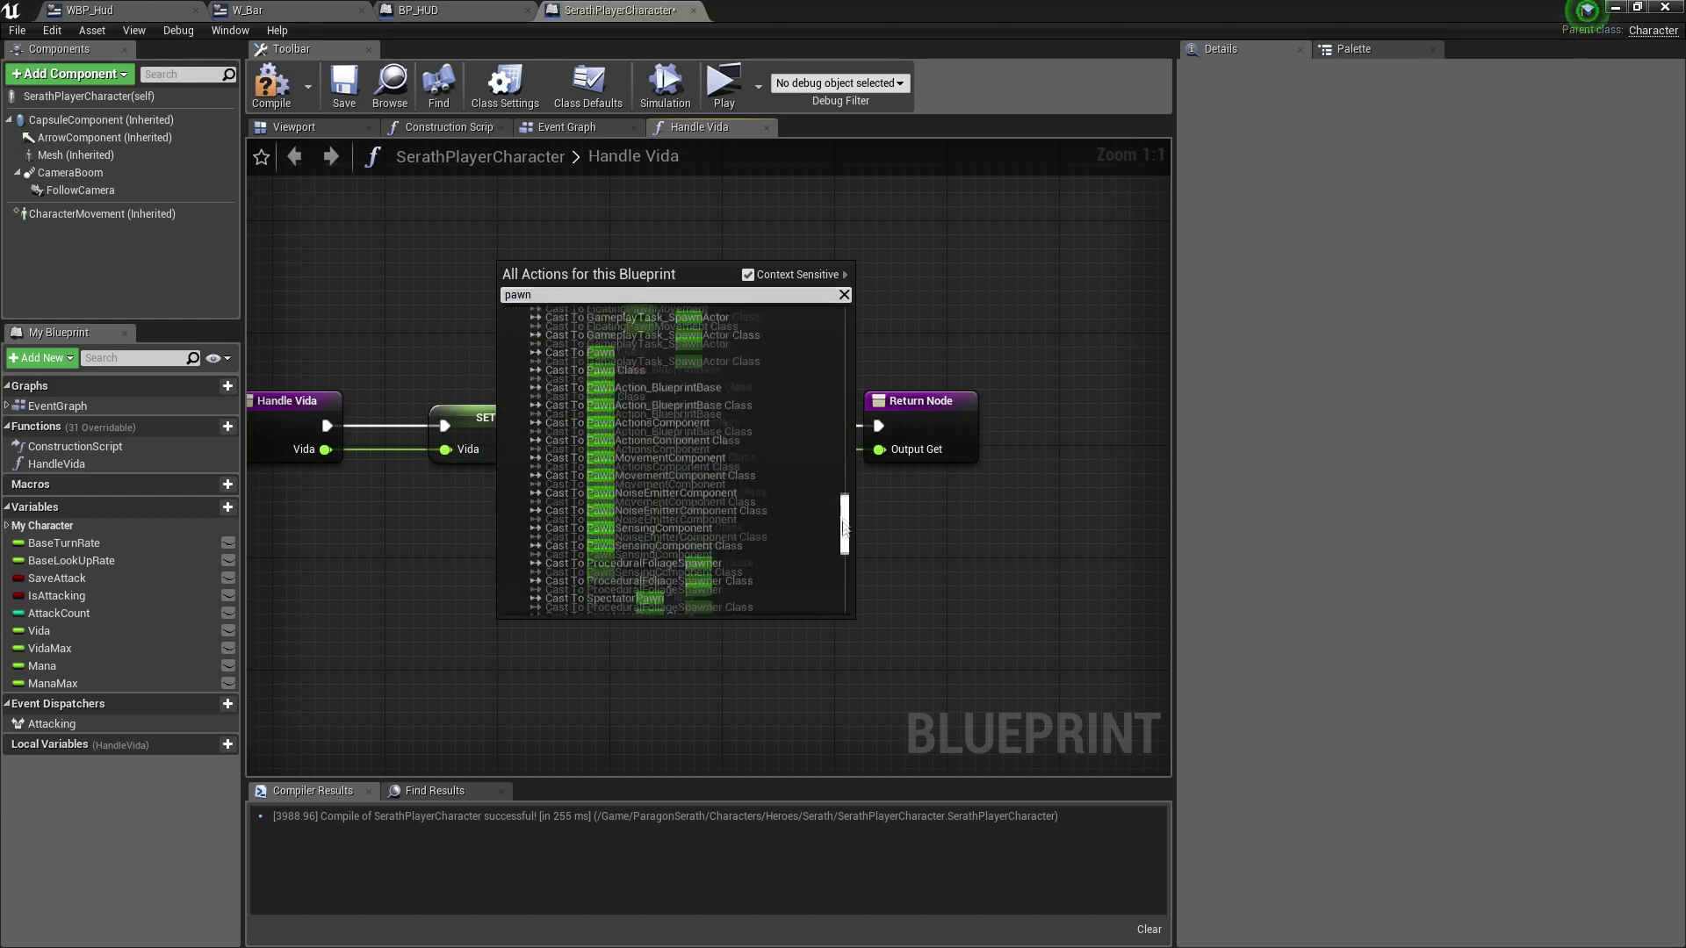
left_click(440, 627)
right_click(481, 582)
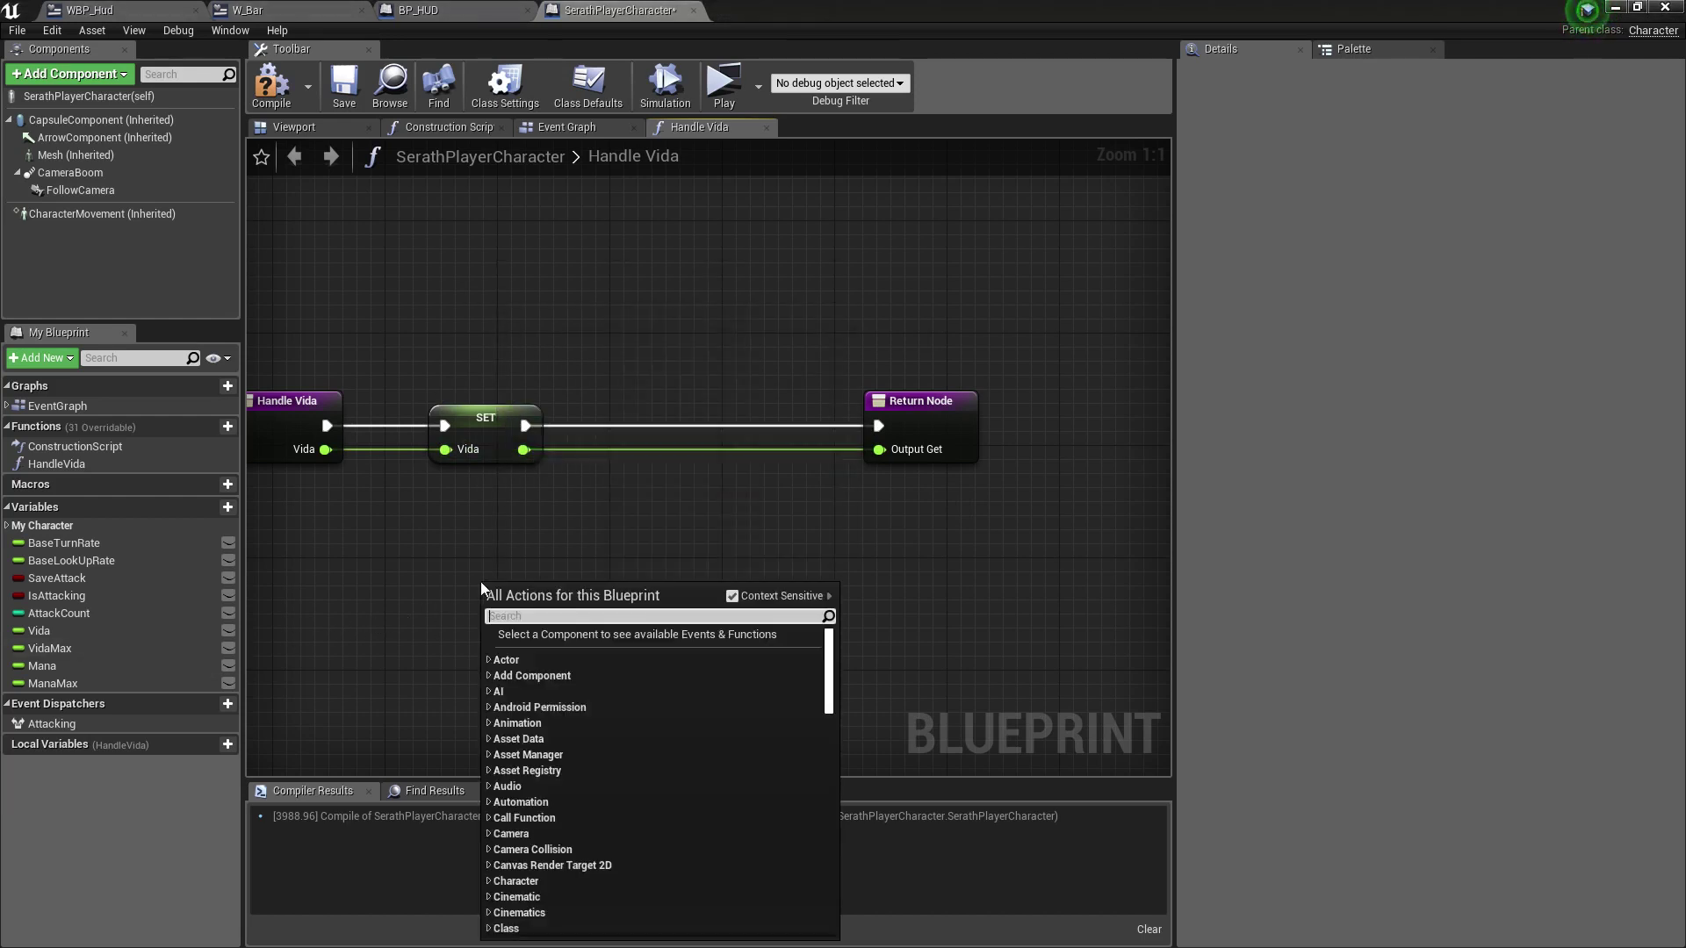
type("current pa")
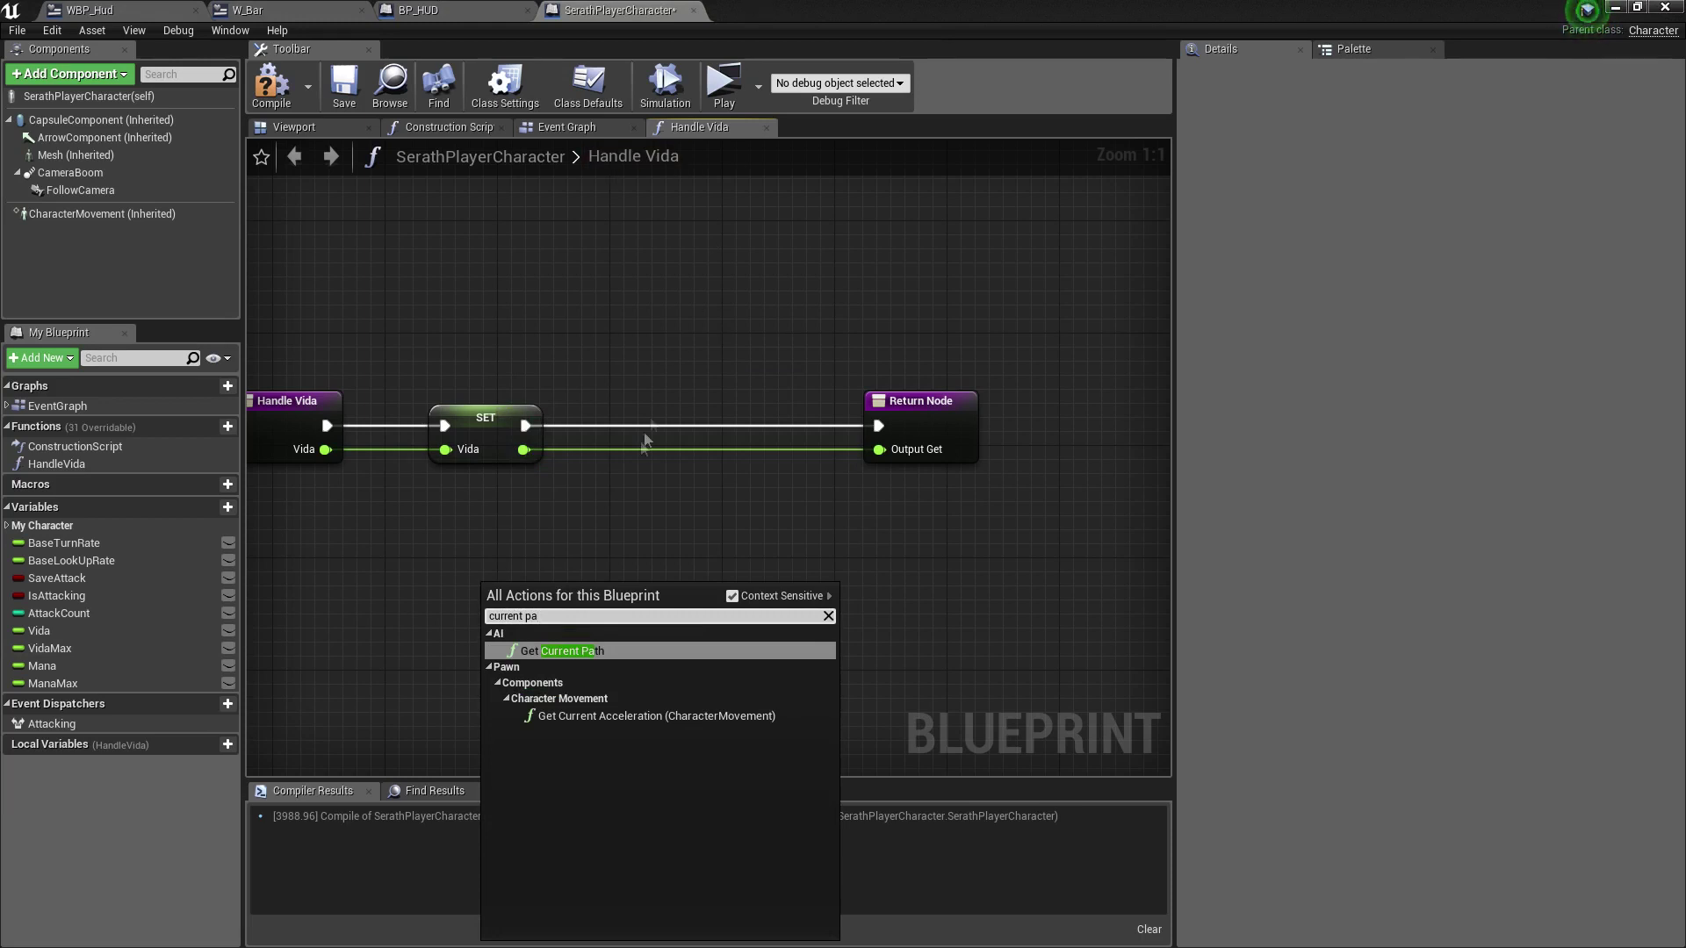
key("Escape")
left_click(581, 129)
Search the action list for pawn, player, HUD and game getters without adding a node.
right_click(629, 613)
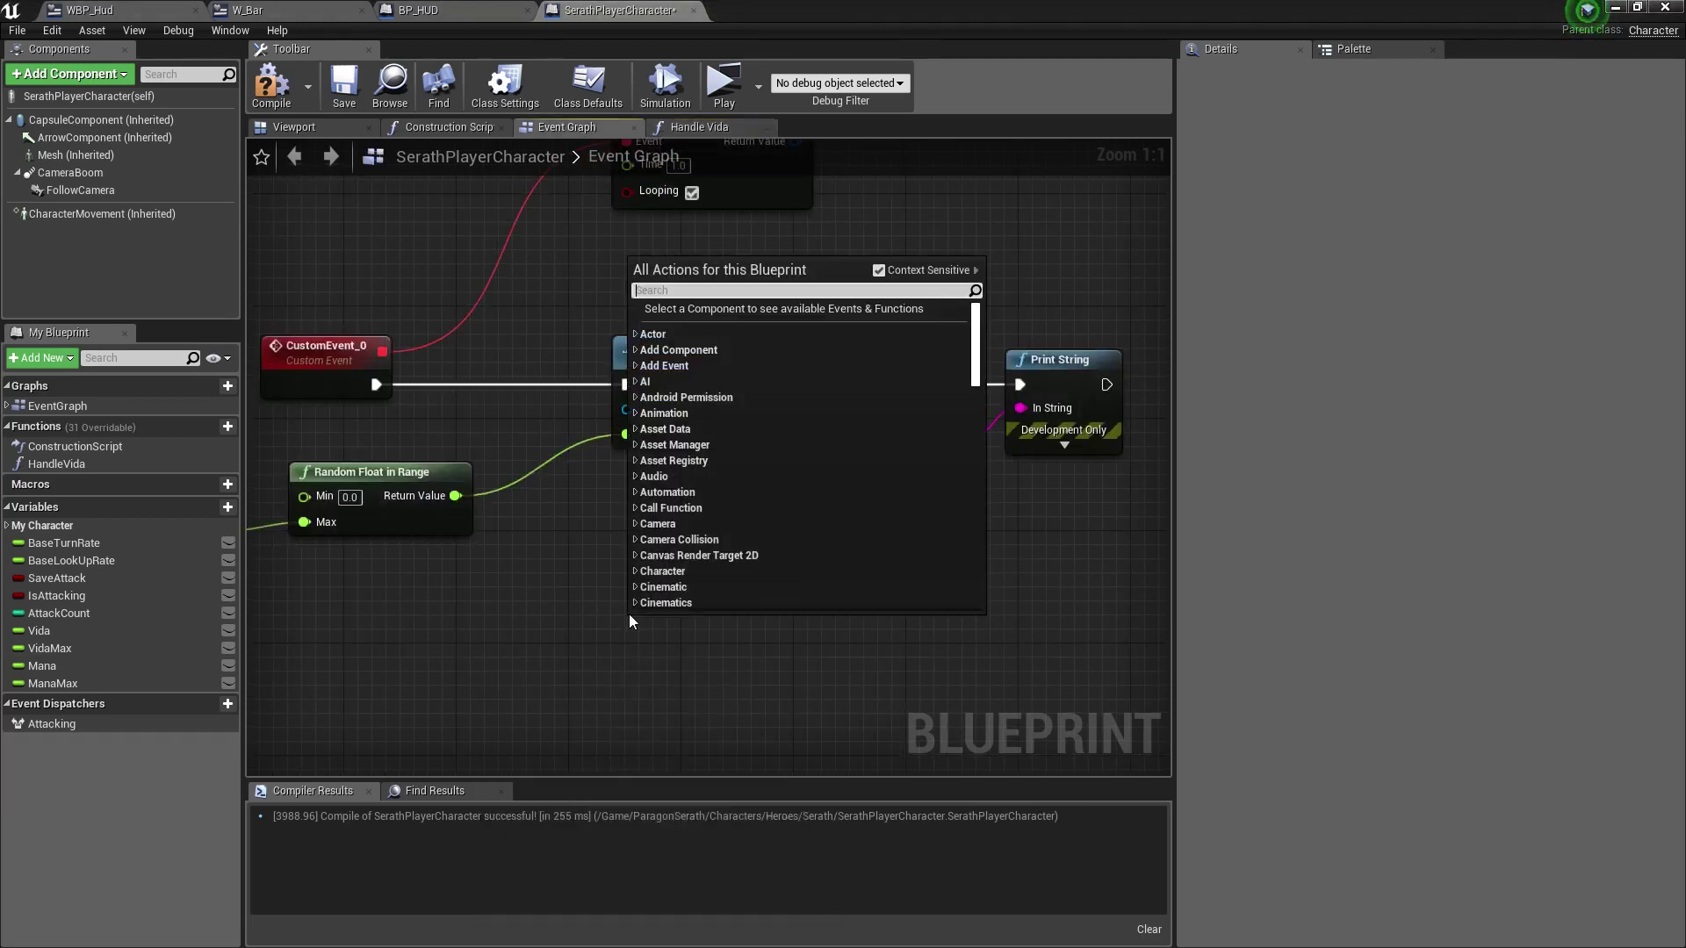
type("p")
key("BackSpace")
type("get paw")
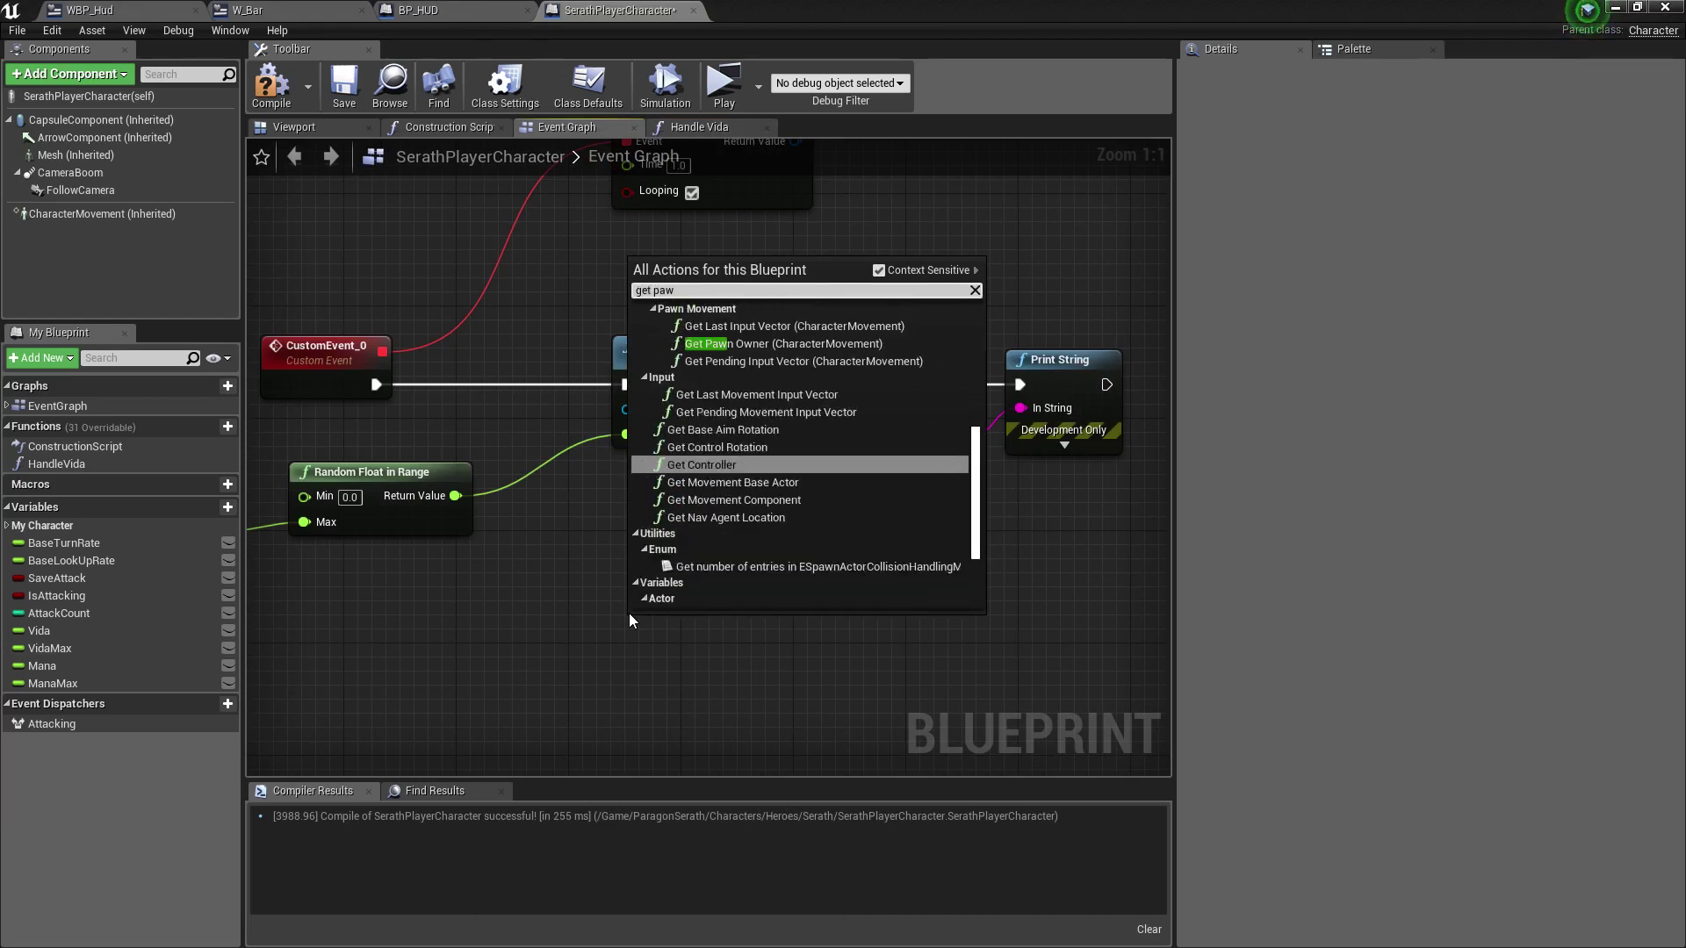
key("BackSpace")
key("BackSpace")
type("layer")
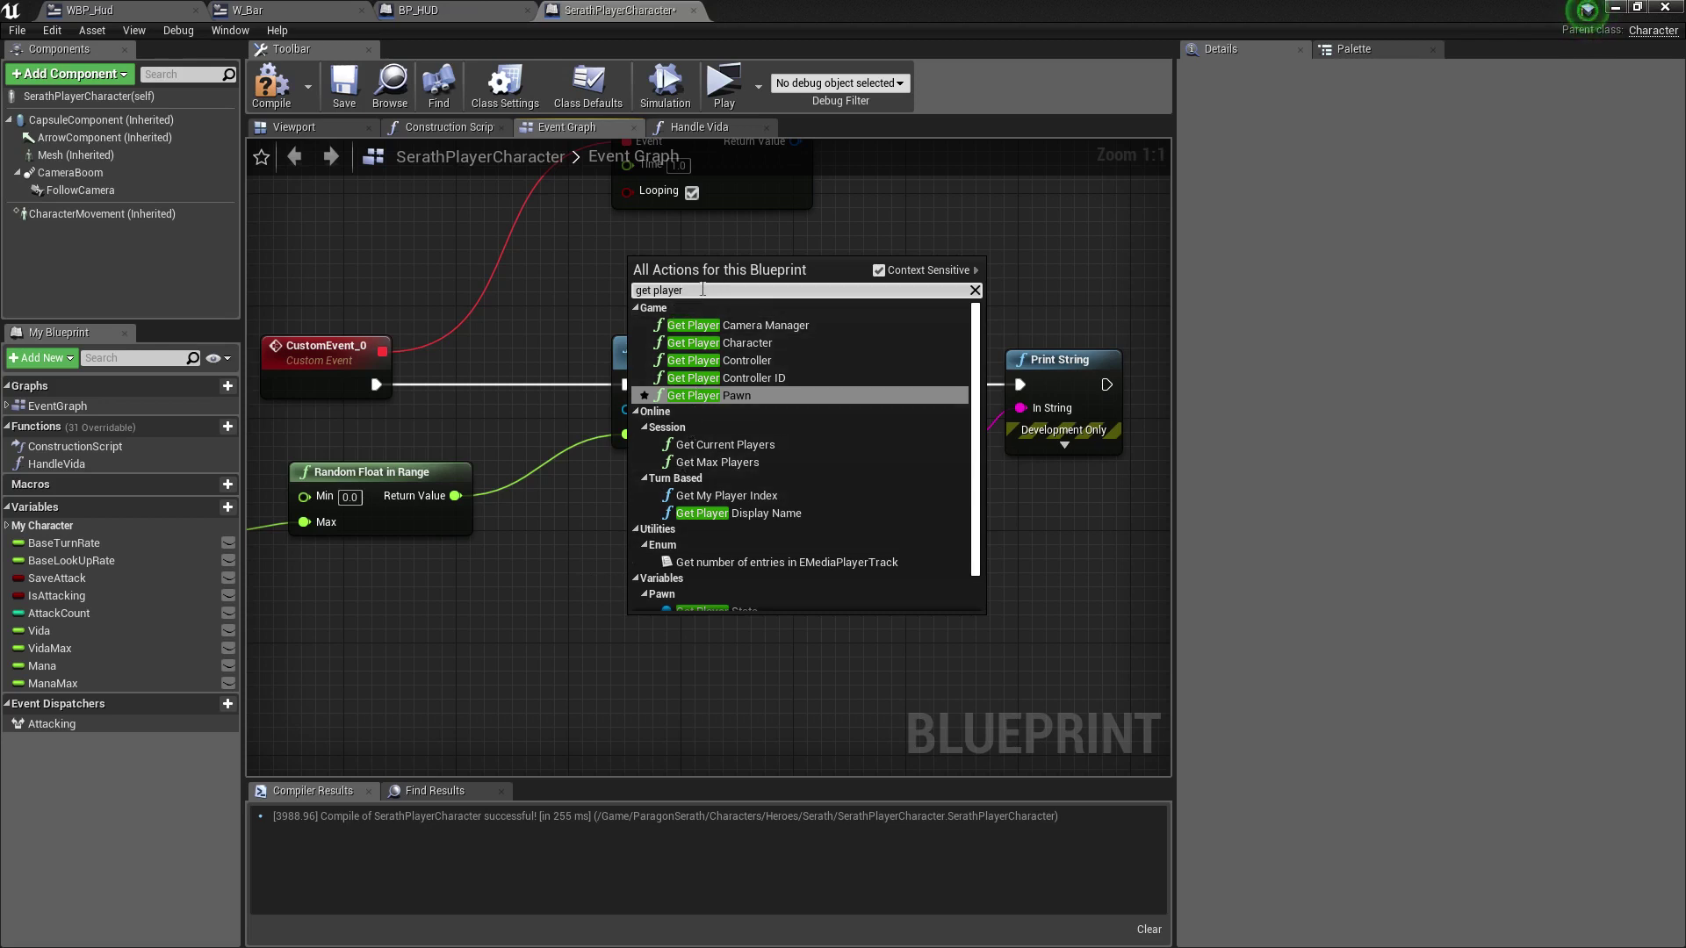
right_click(562, 590)
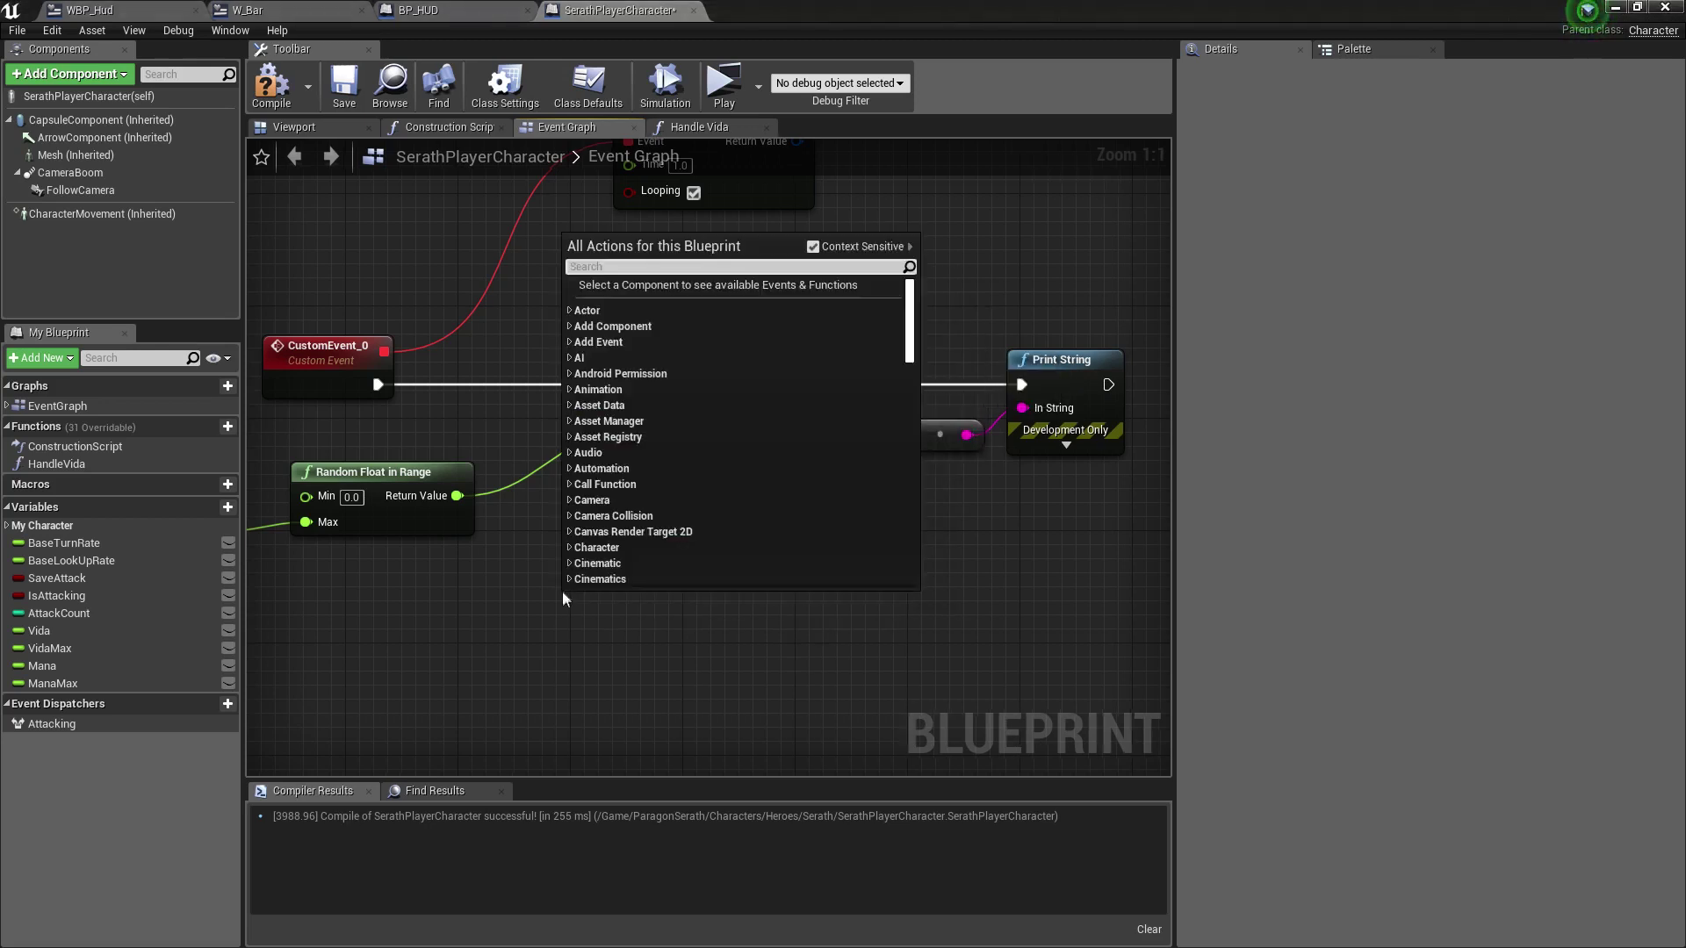
type("hud")
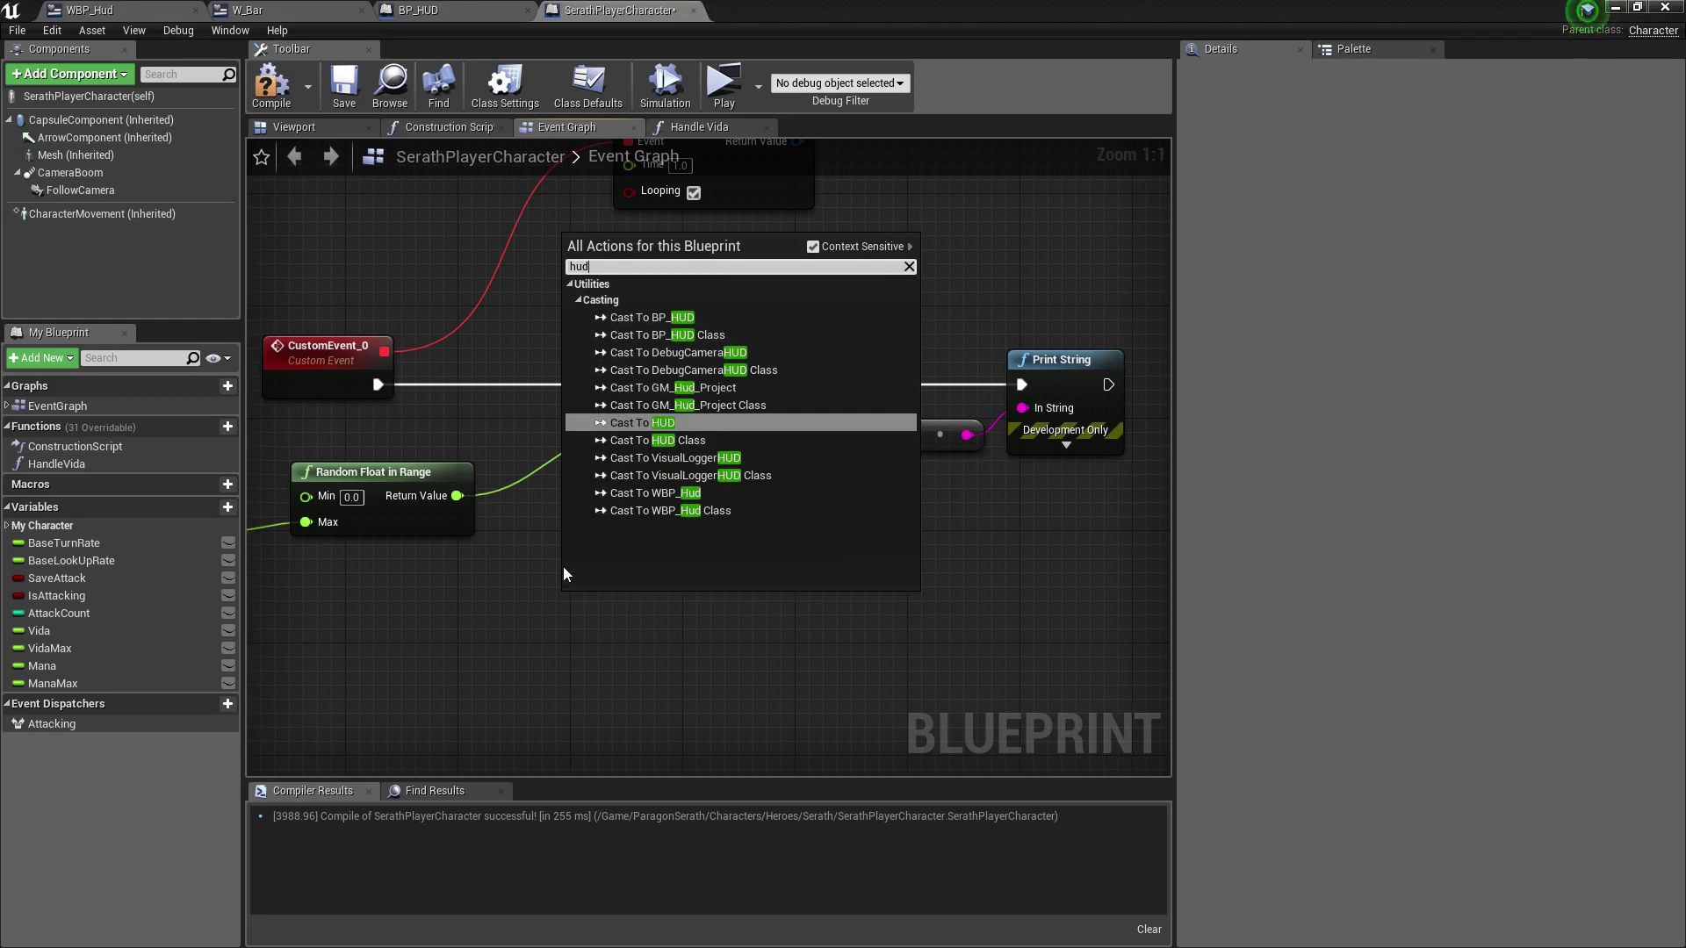
left_click(534, 318)
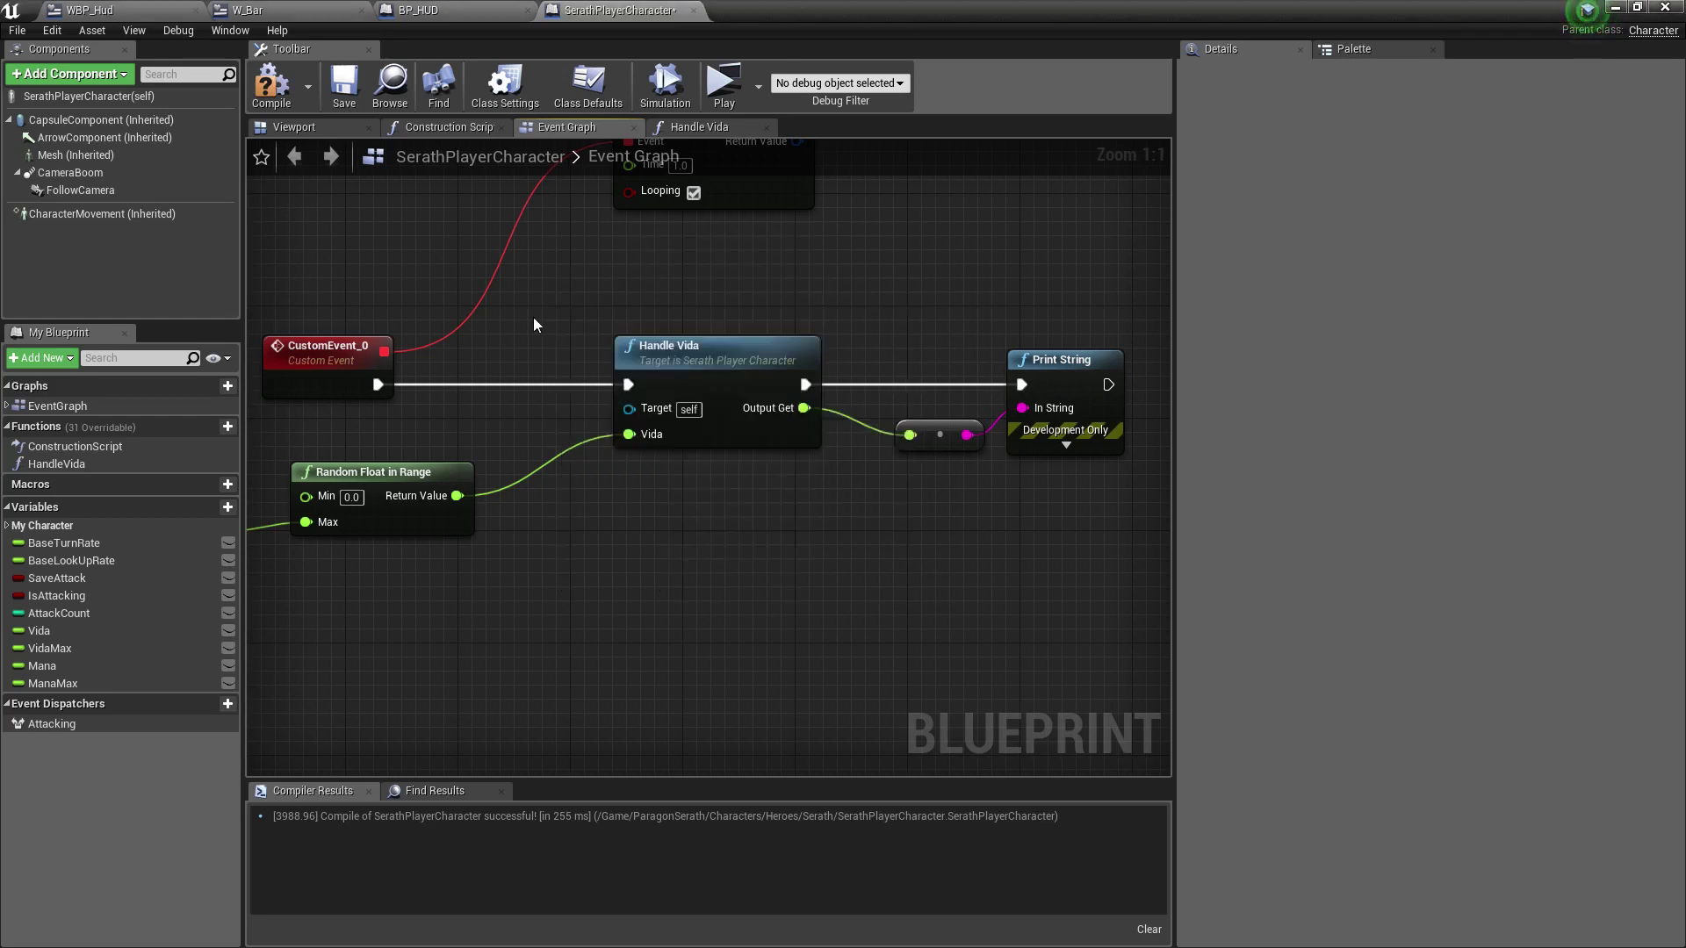
right_click(648, 561)
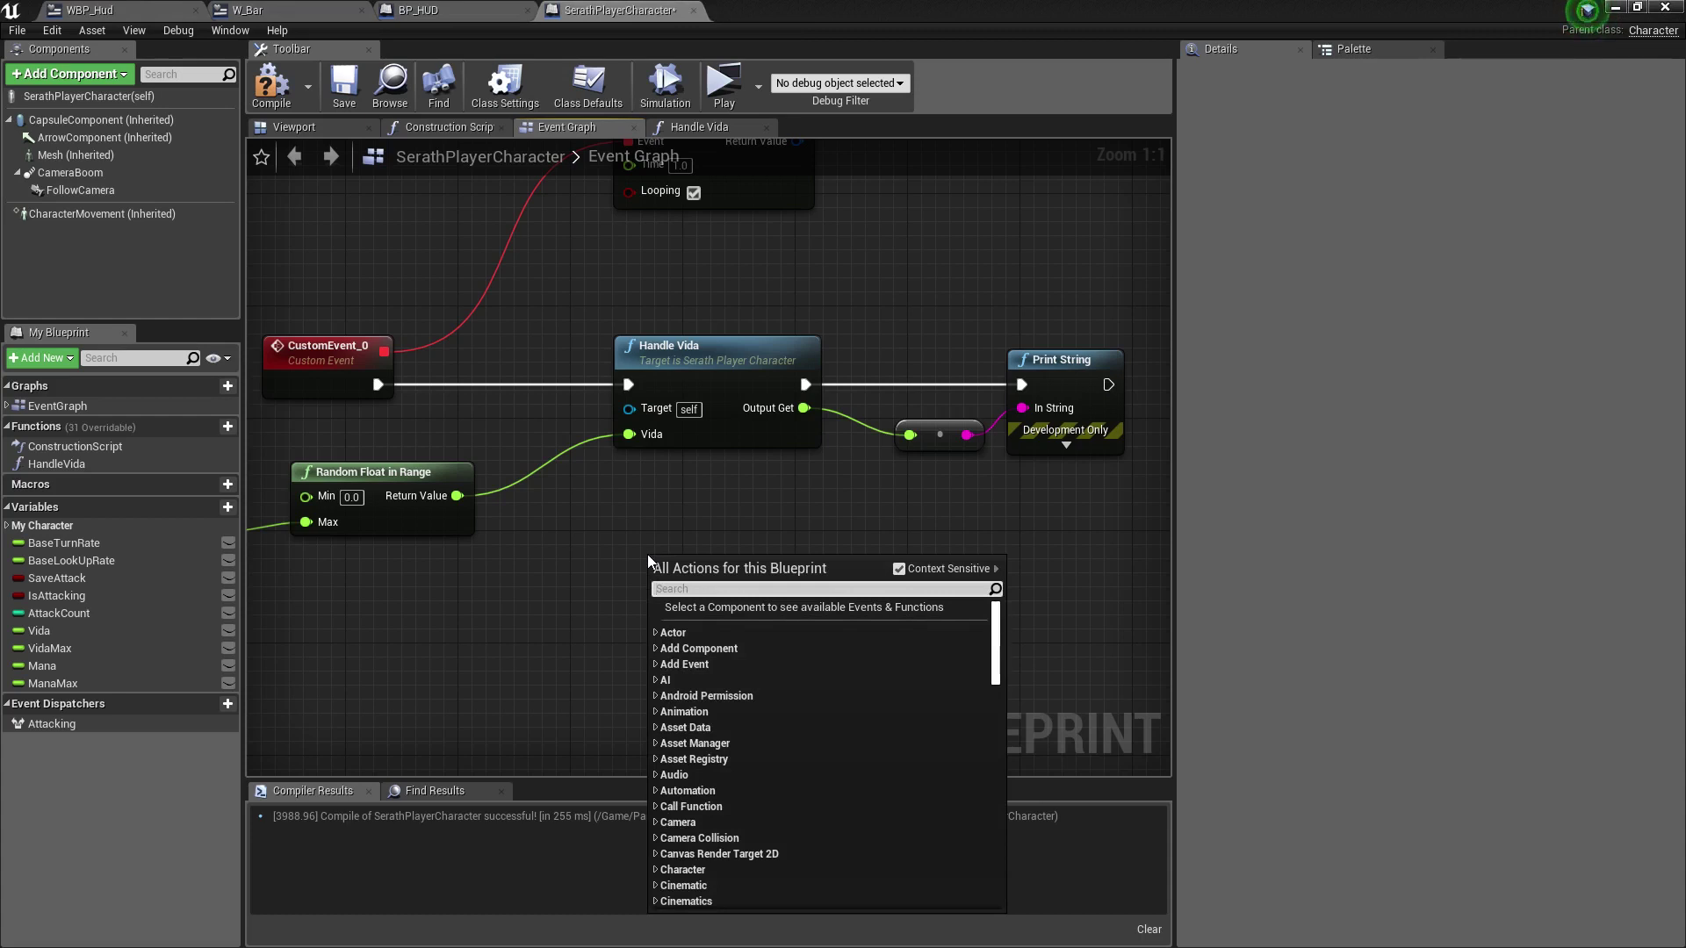
type("get ")
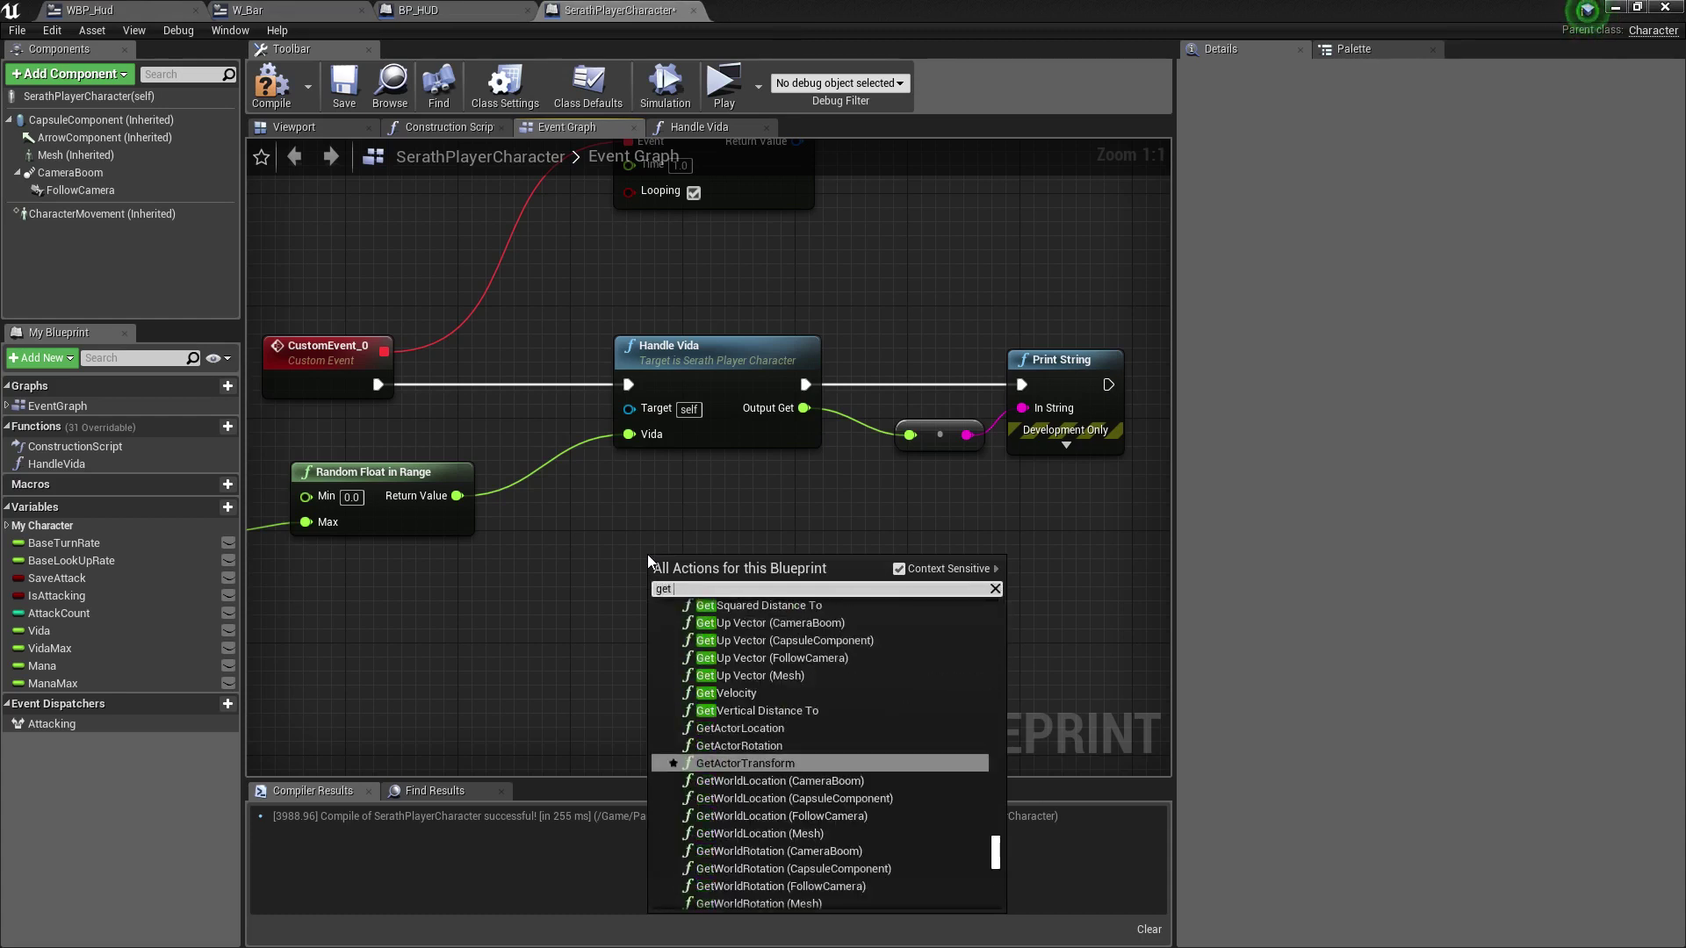
type("game")
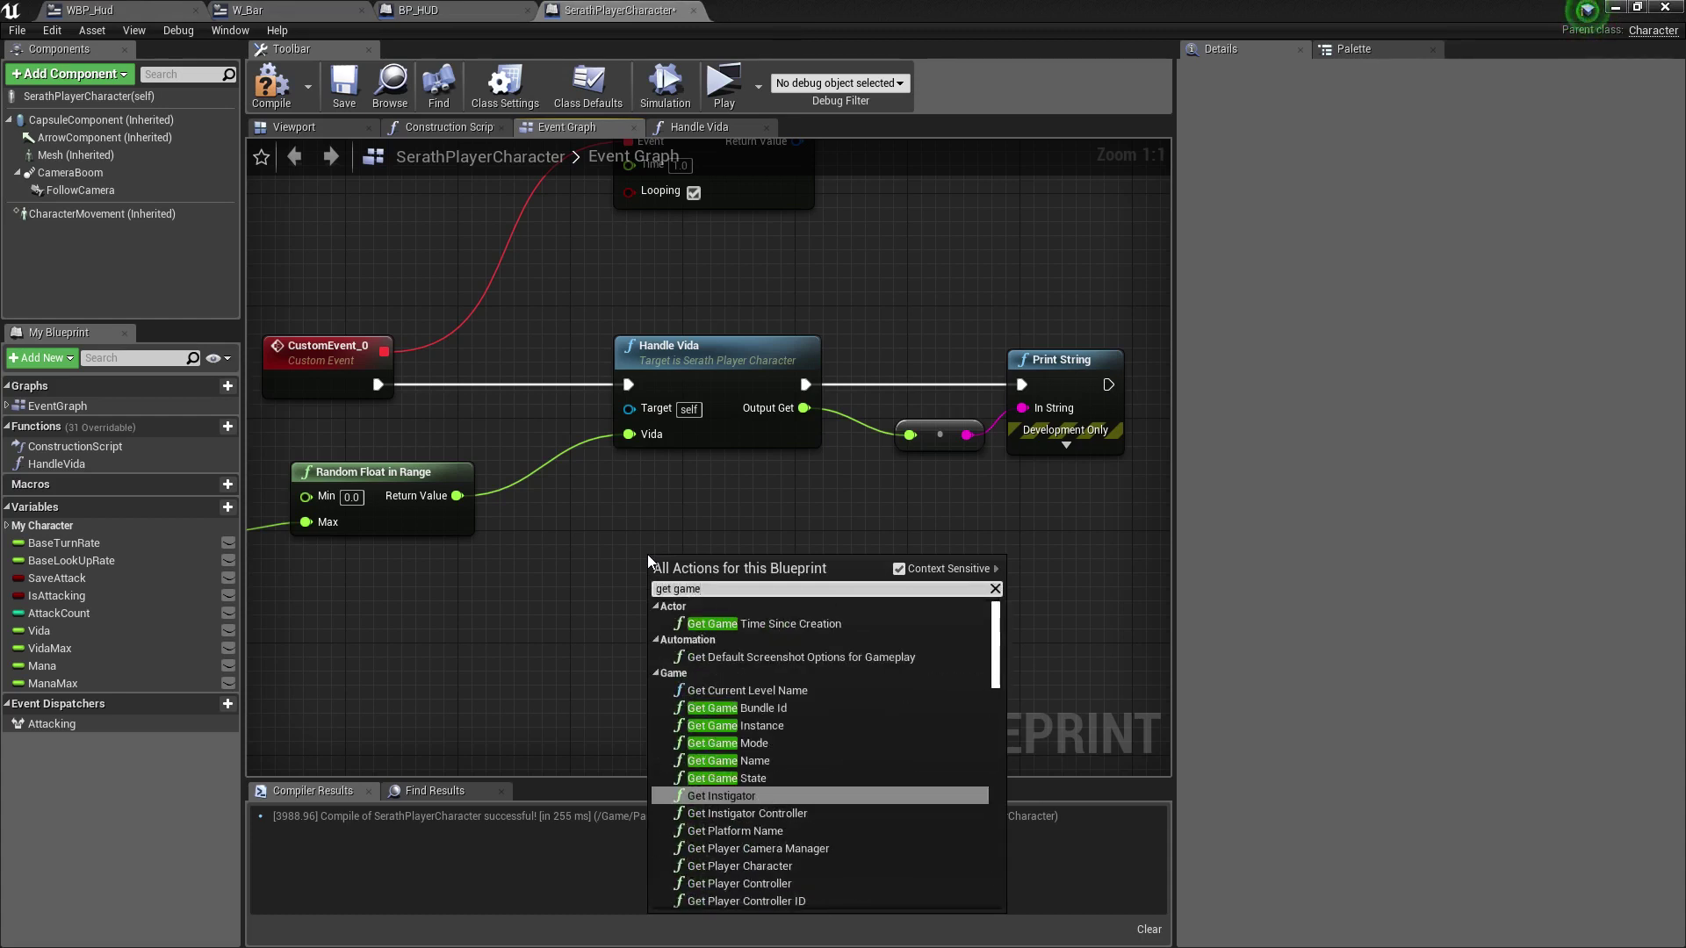
scroll(856, 773, "down", 2)
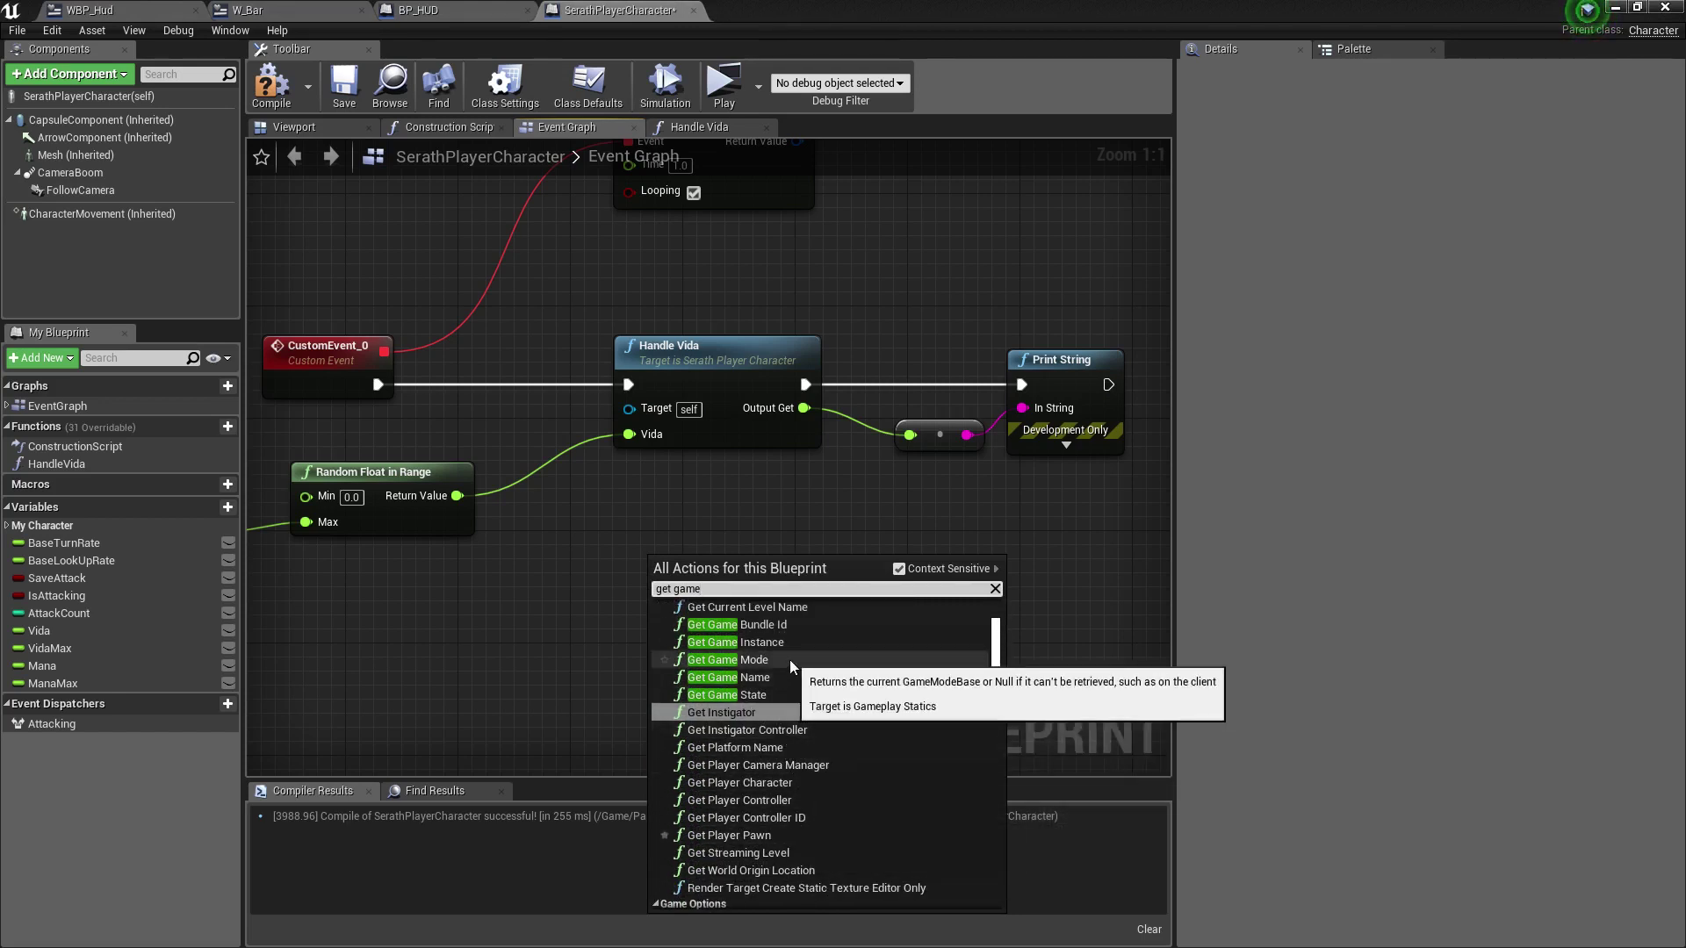
scroll(827, 693, "up", 2)
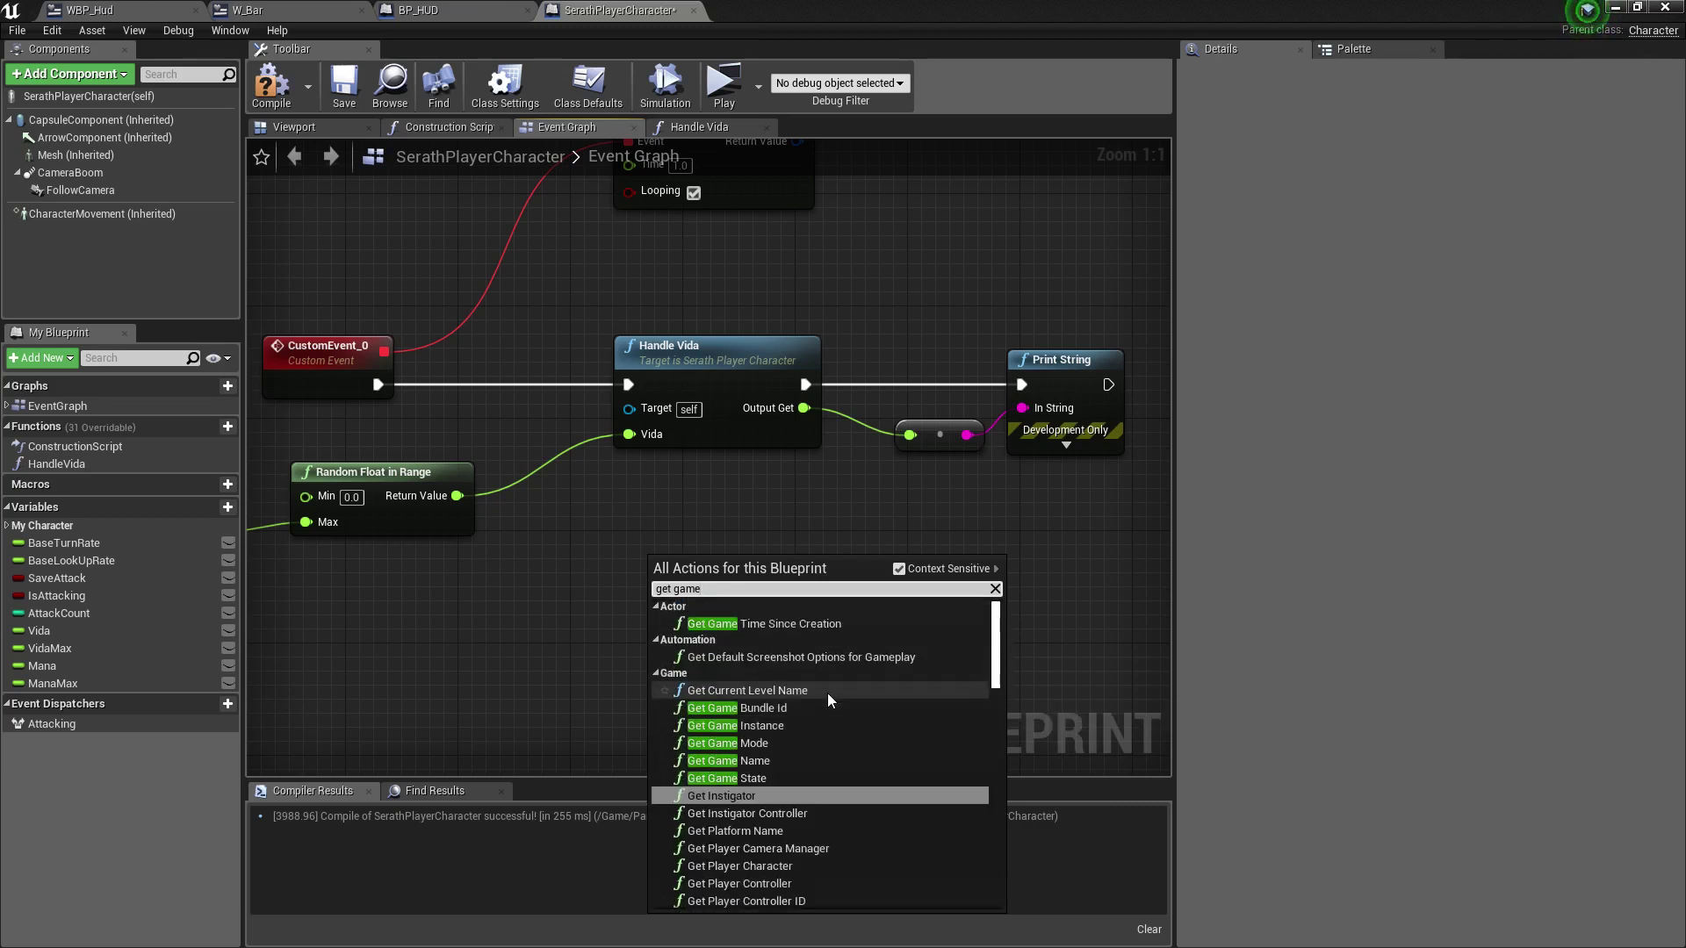
left_click(576, 595)
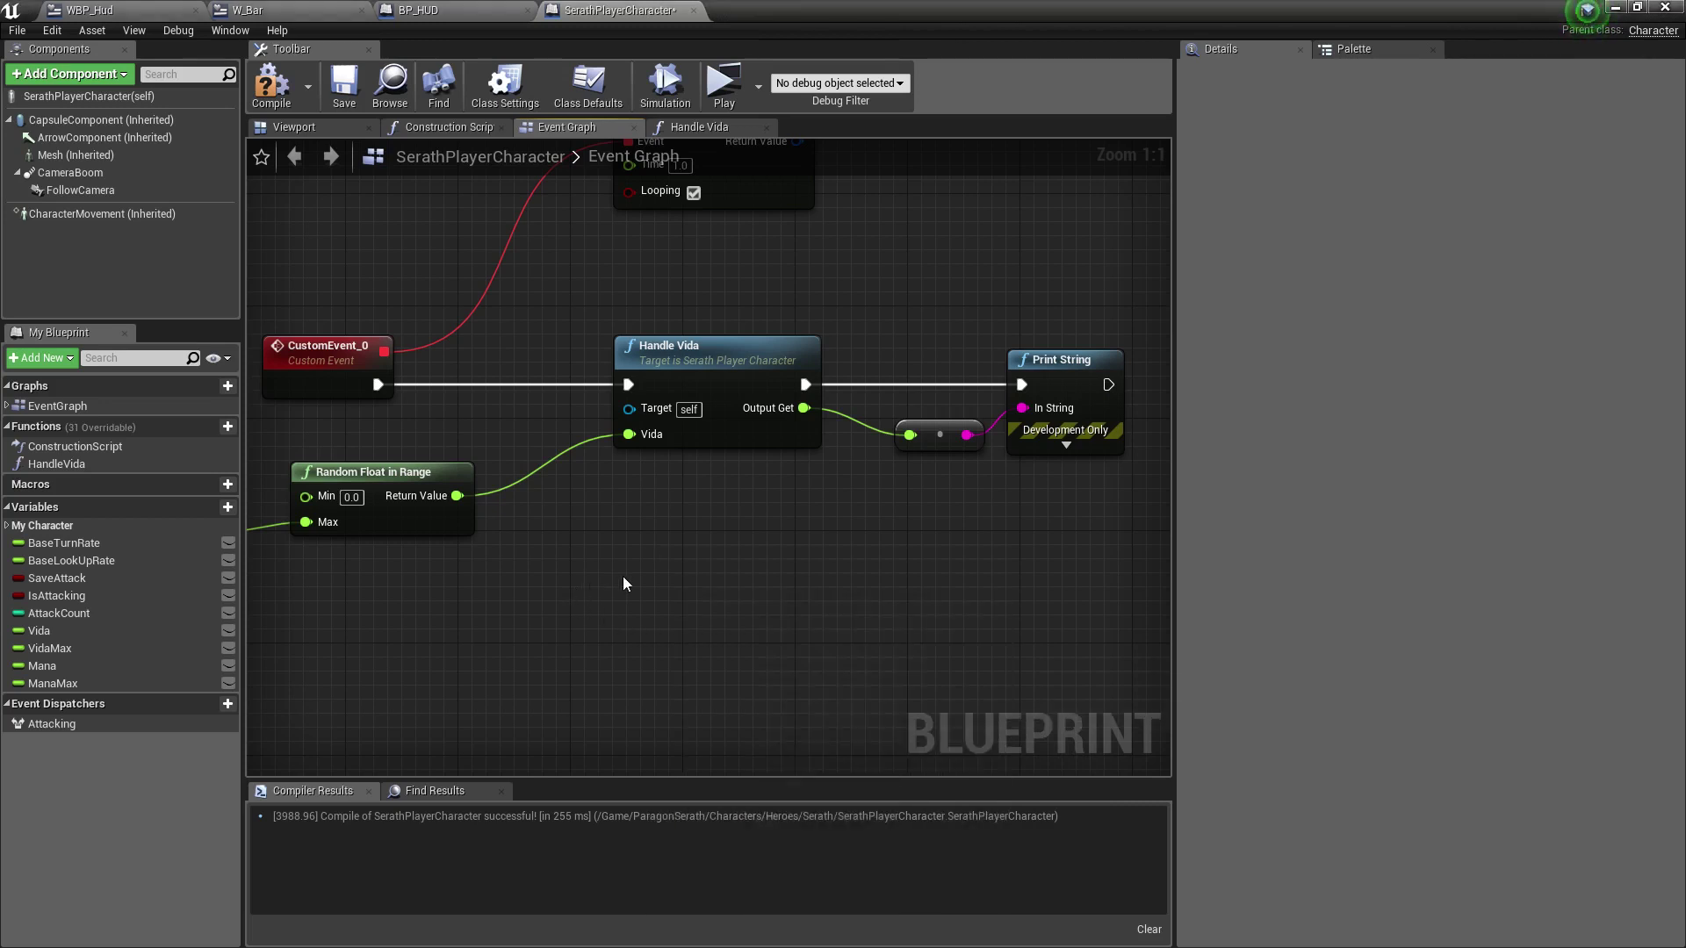
Add a Get HUD node with Context Sensitive off, position it, then cut it.
right_click(702, 630)
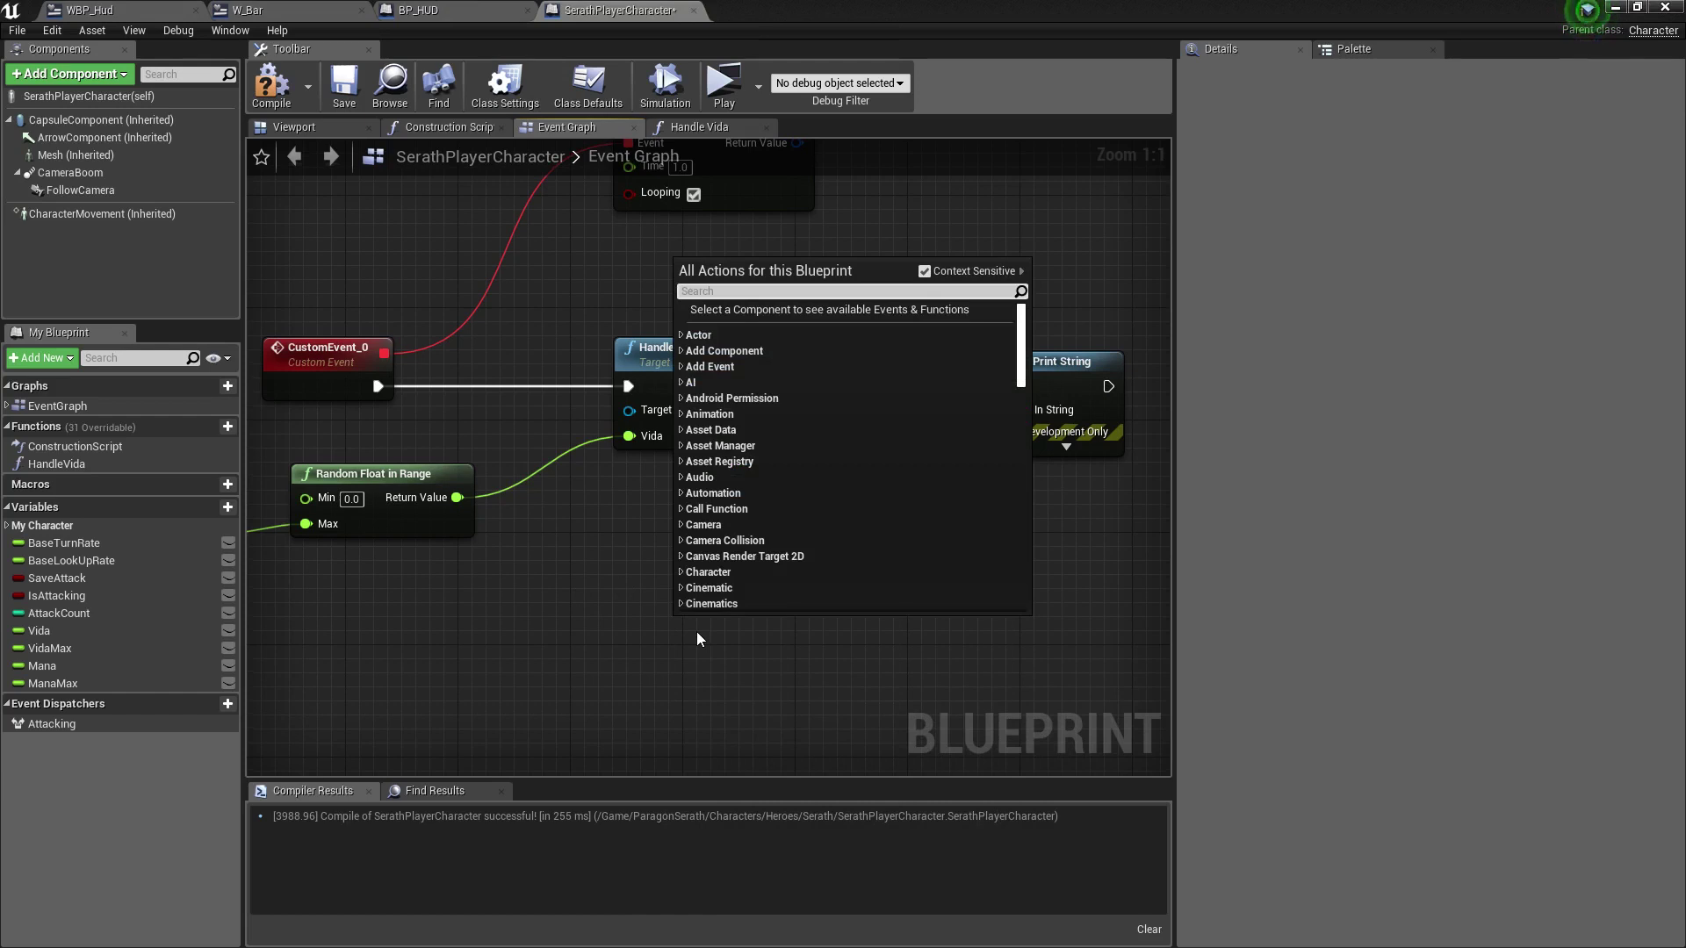
type("get hud")
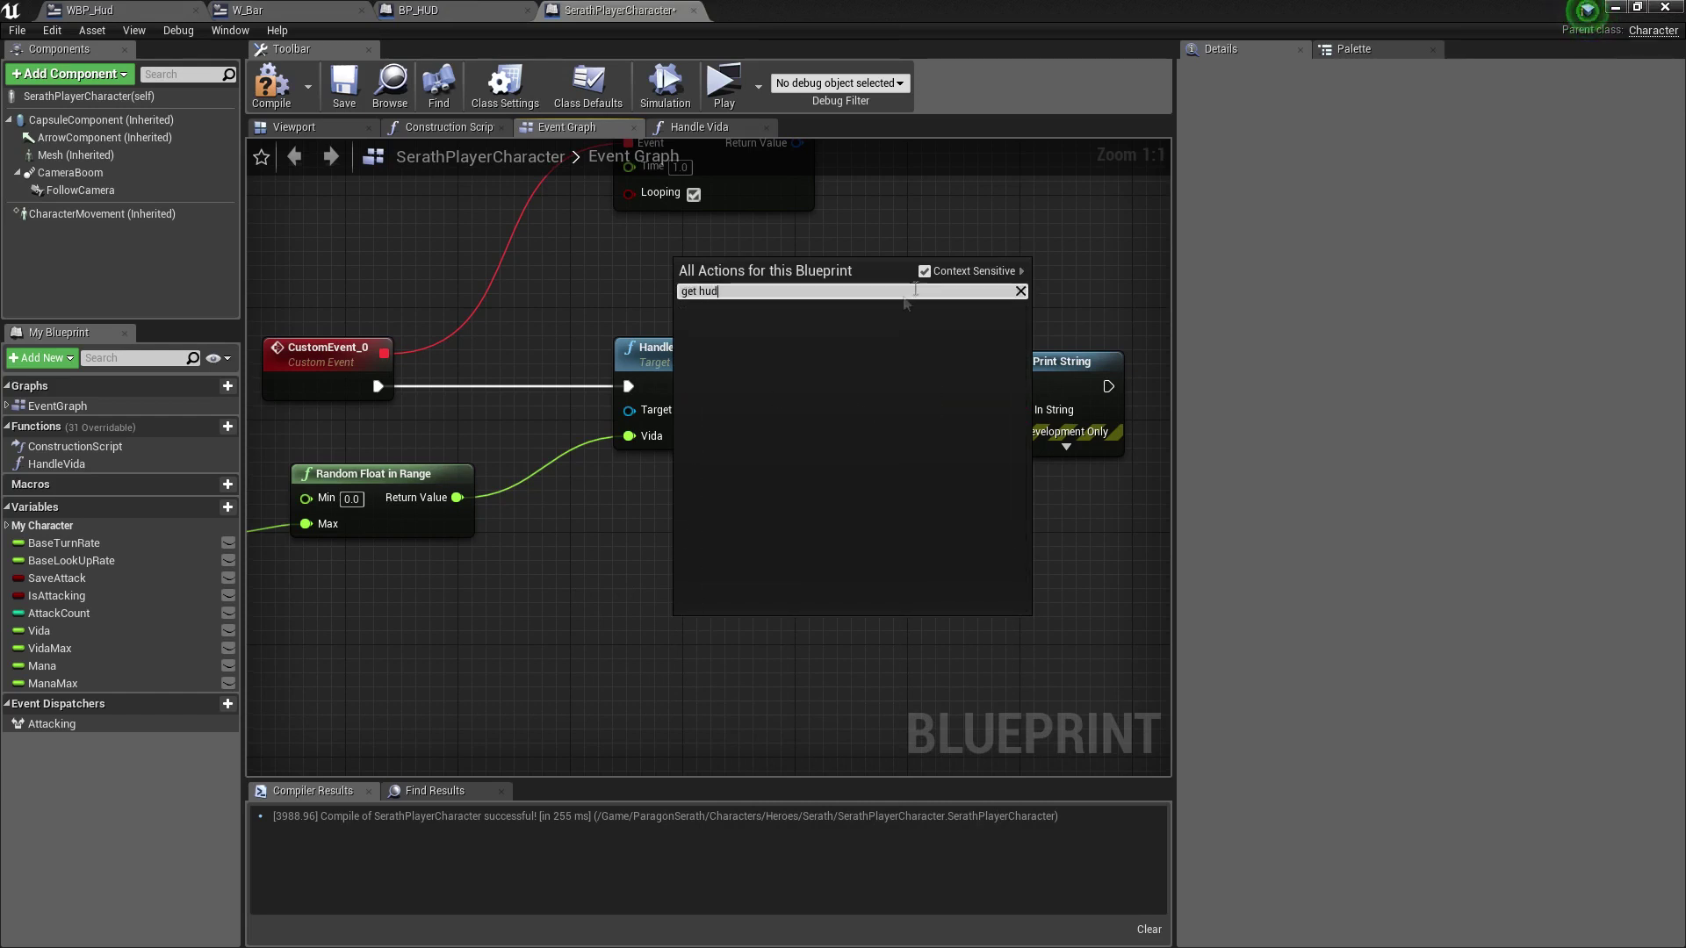
left_click(924, 272)
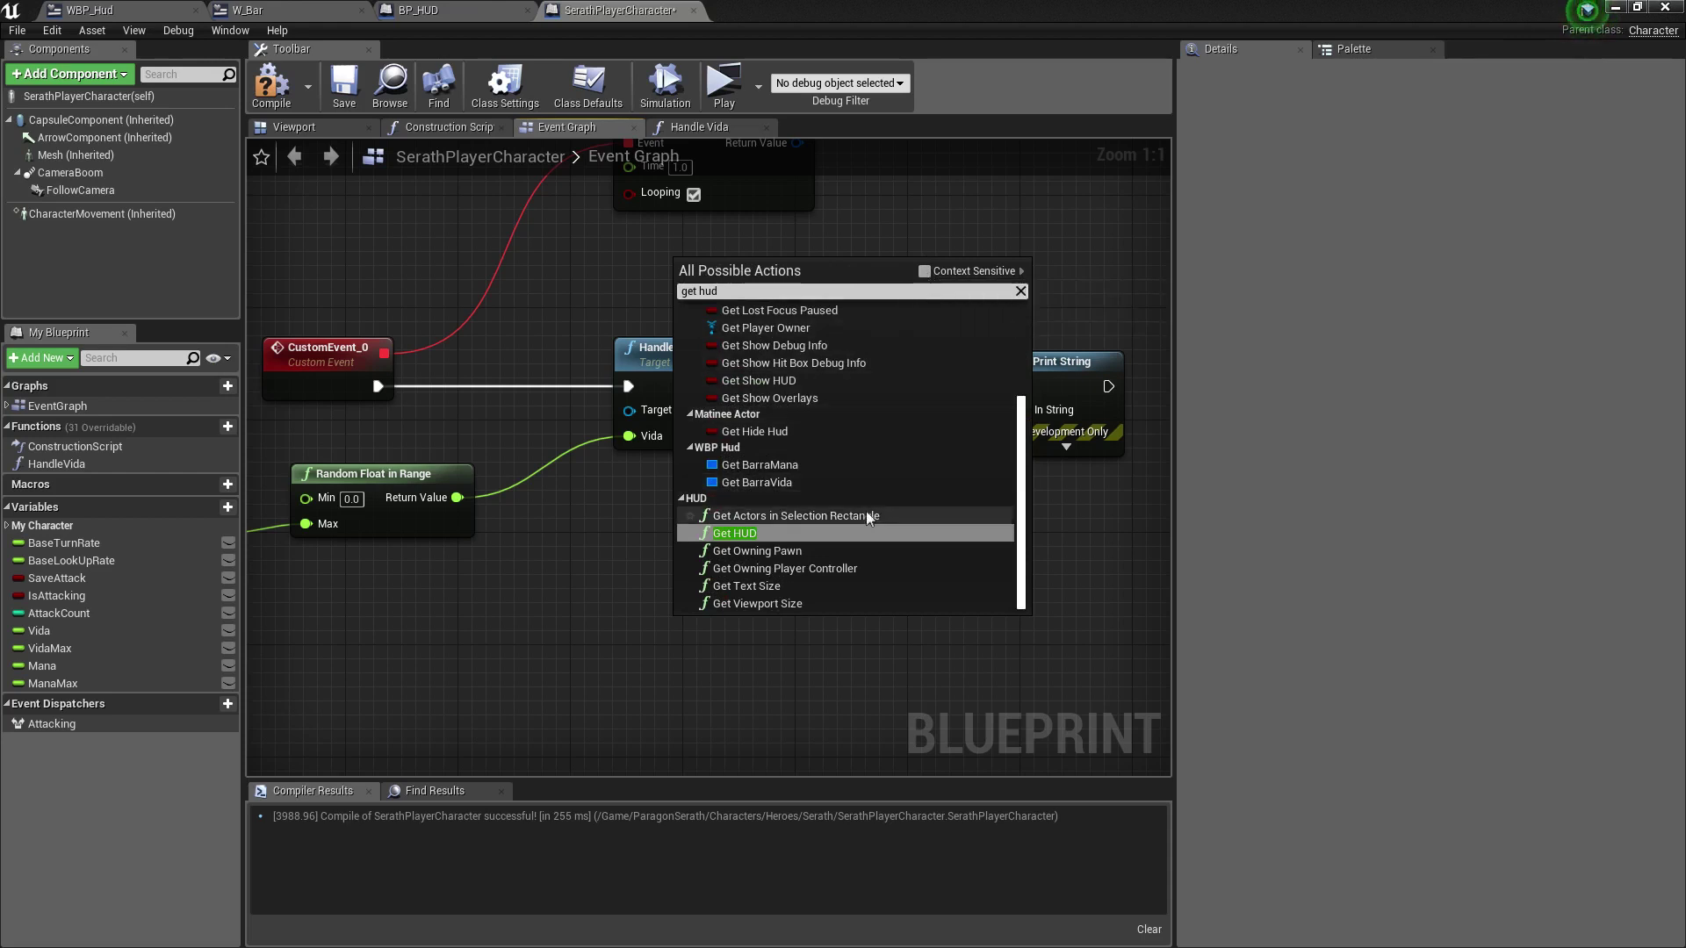
left_click(736, 535)
left_click_drag(698, 679, 654, 624)
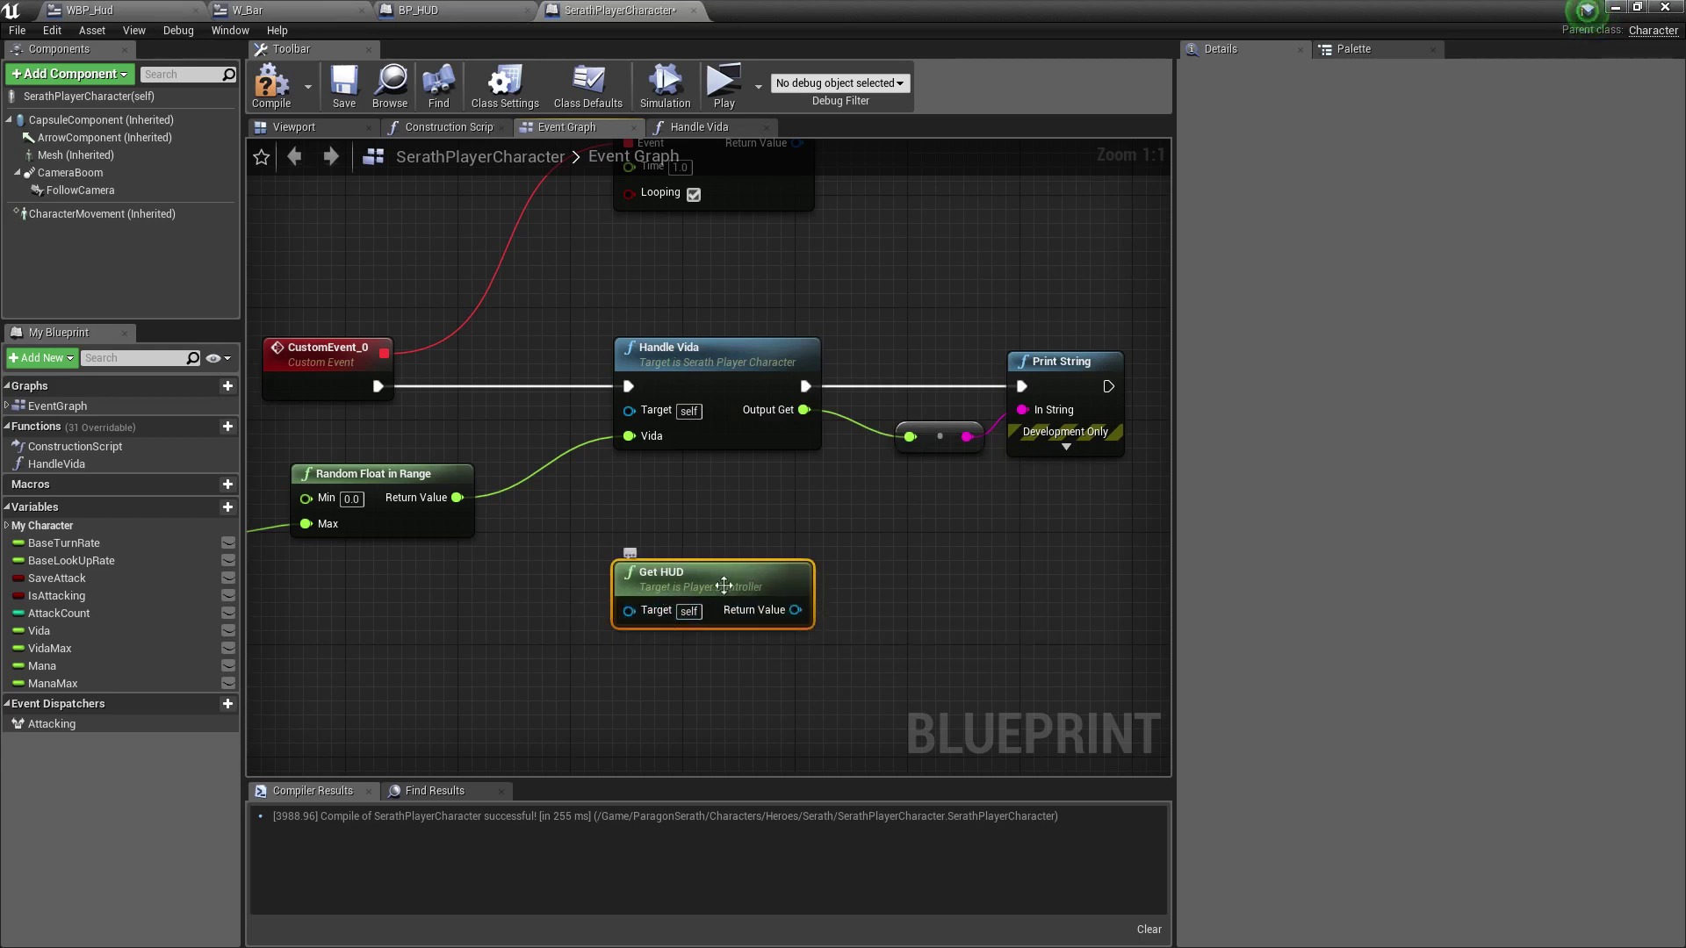
key("ctrl+x")
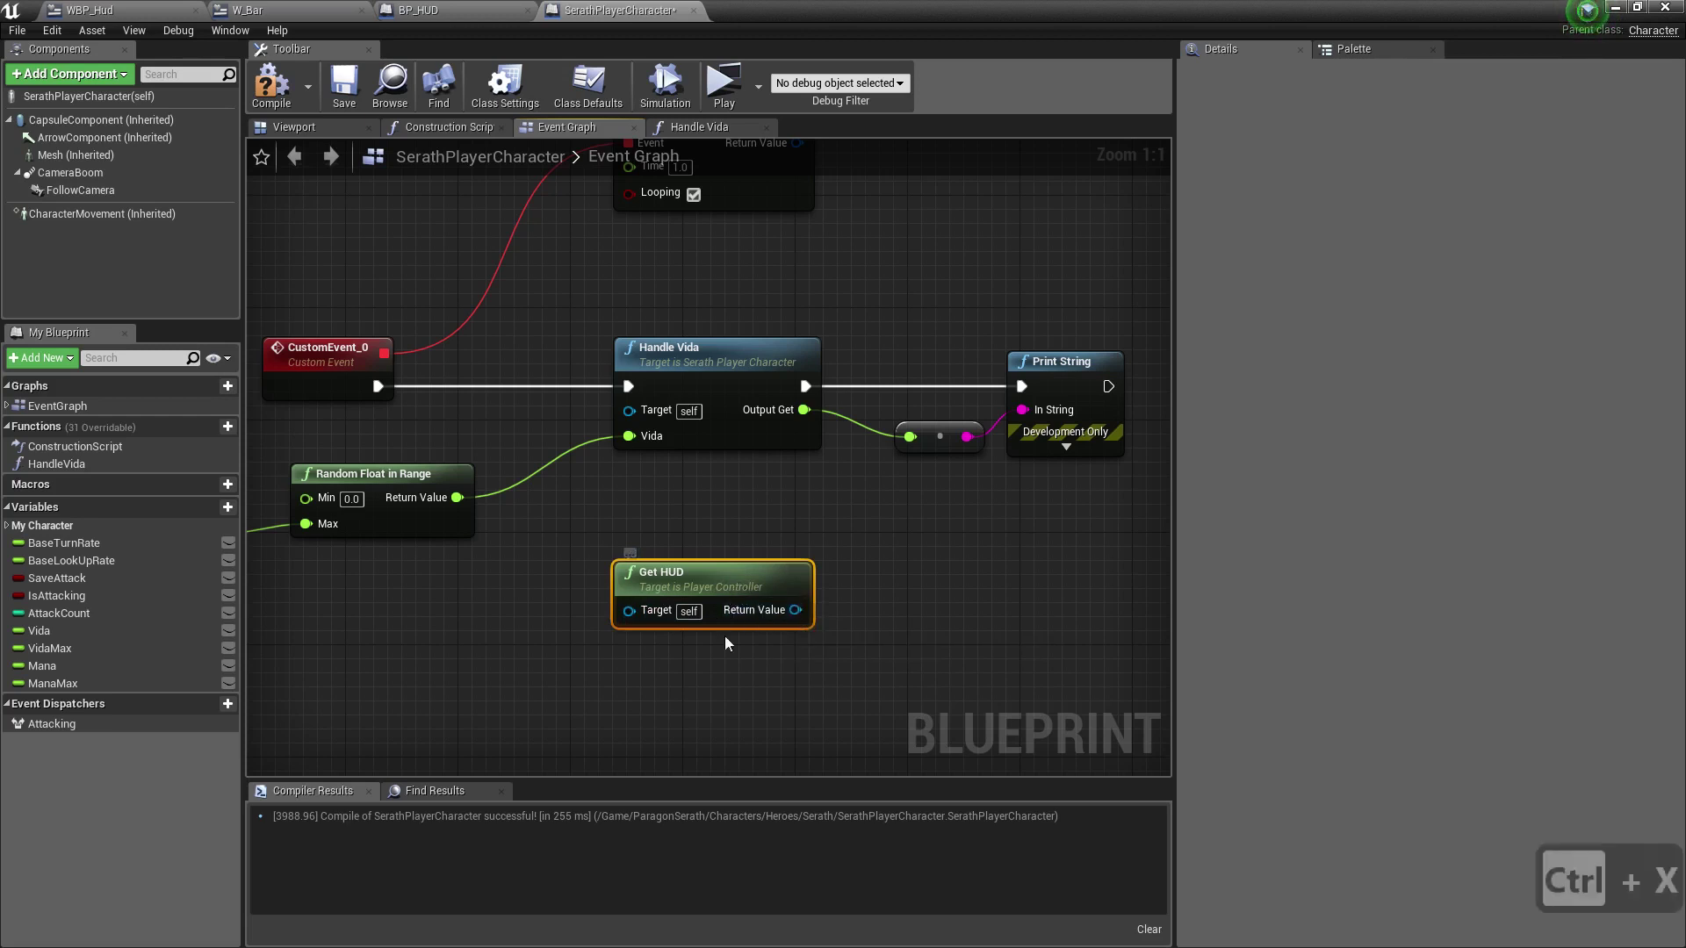
Paste the Get HUD node into the Handle Vida graph below the SET node.
double_click(735, 360)
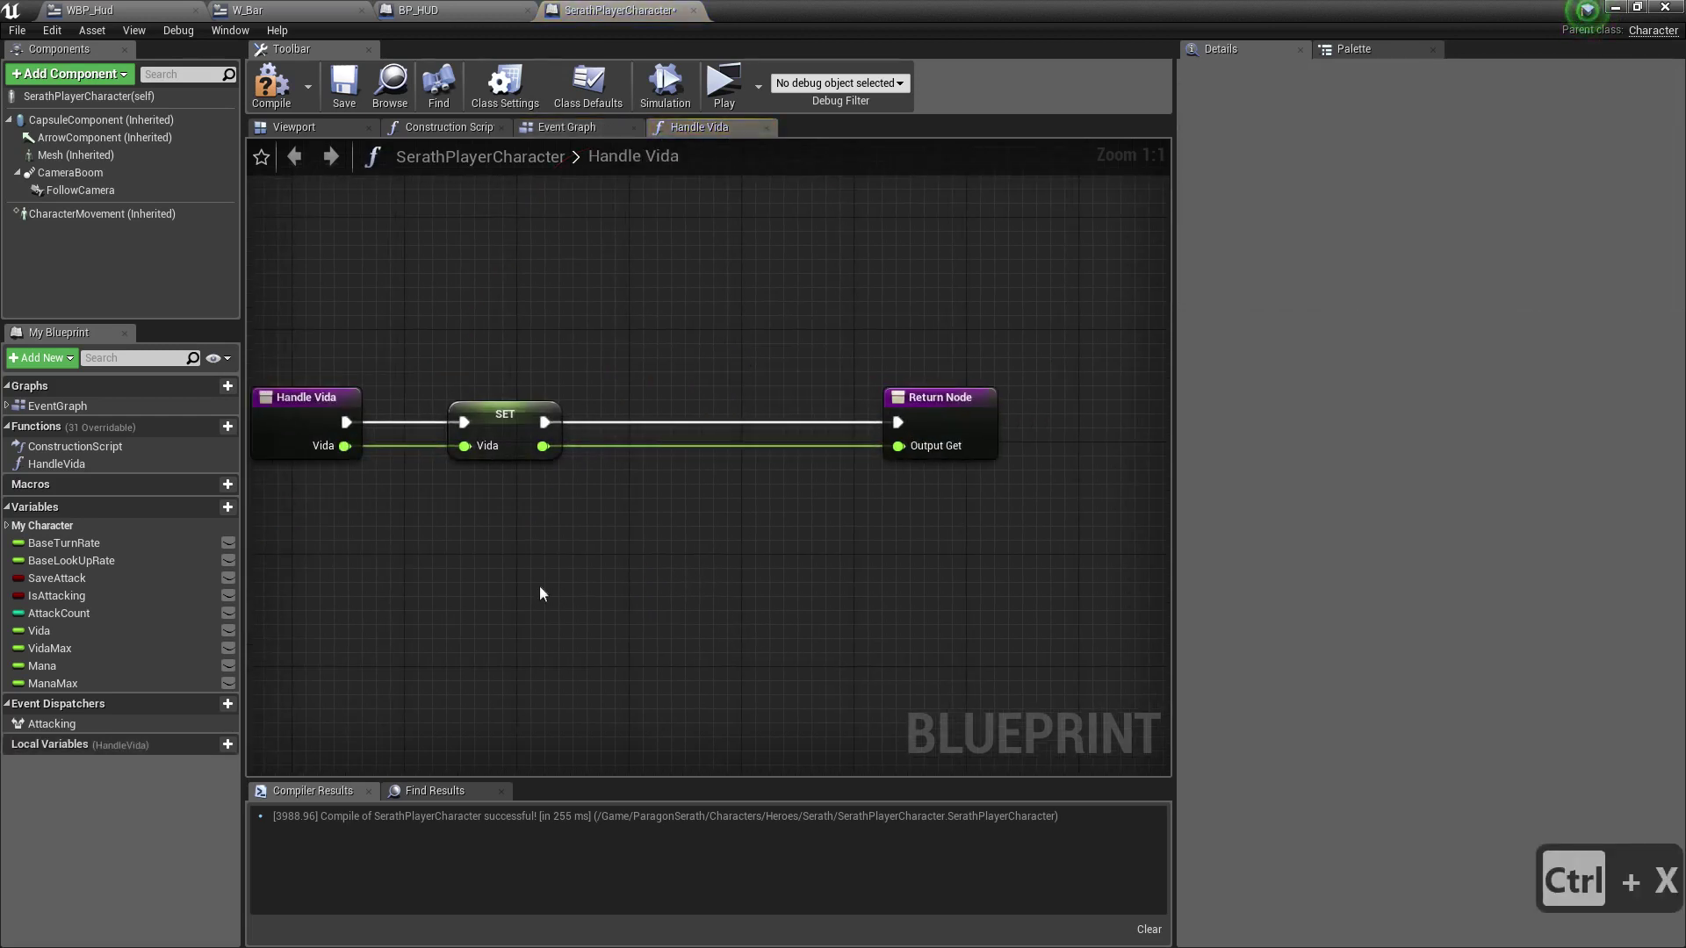
key("ctrl+v")
left_click_drag(618, 602, 632, 545)
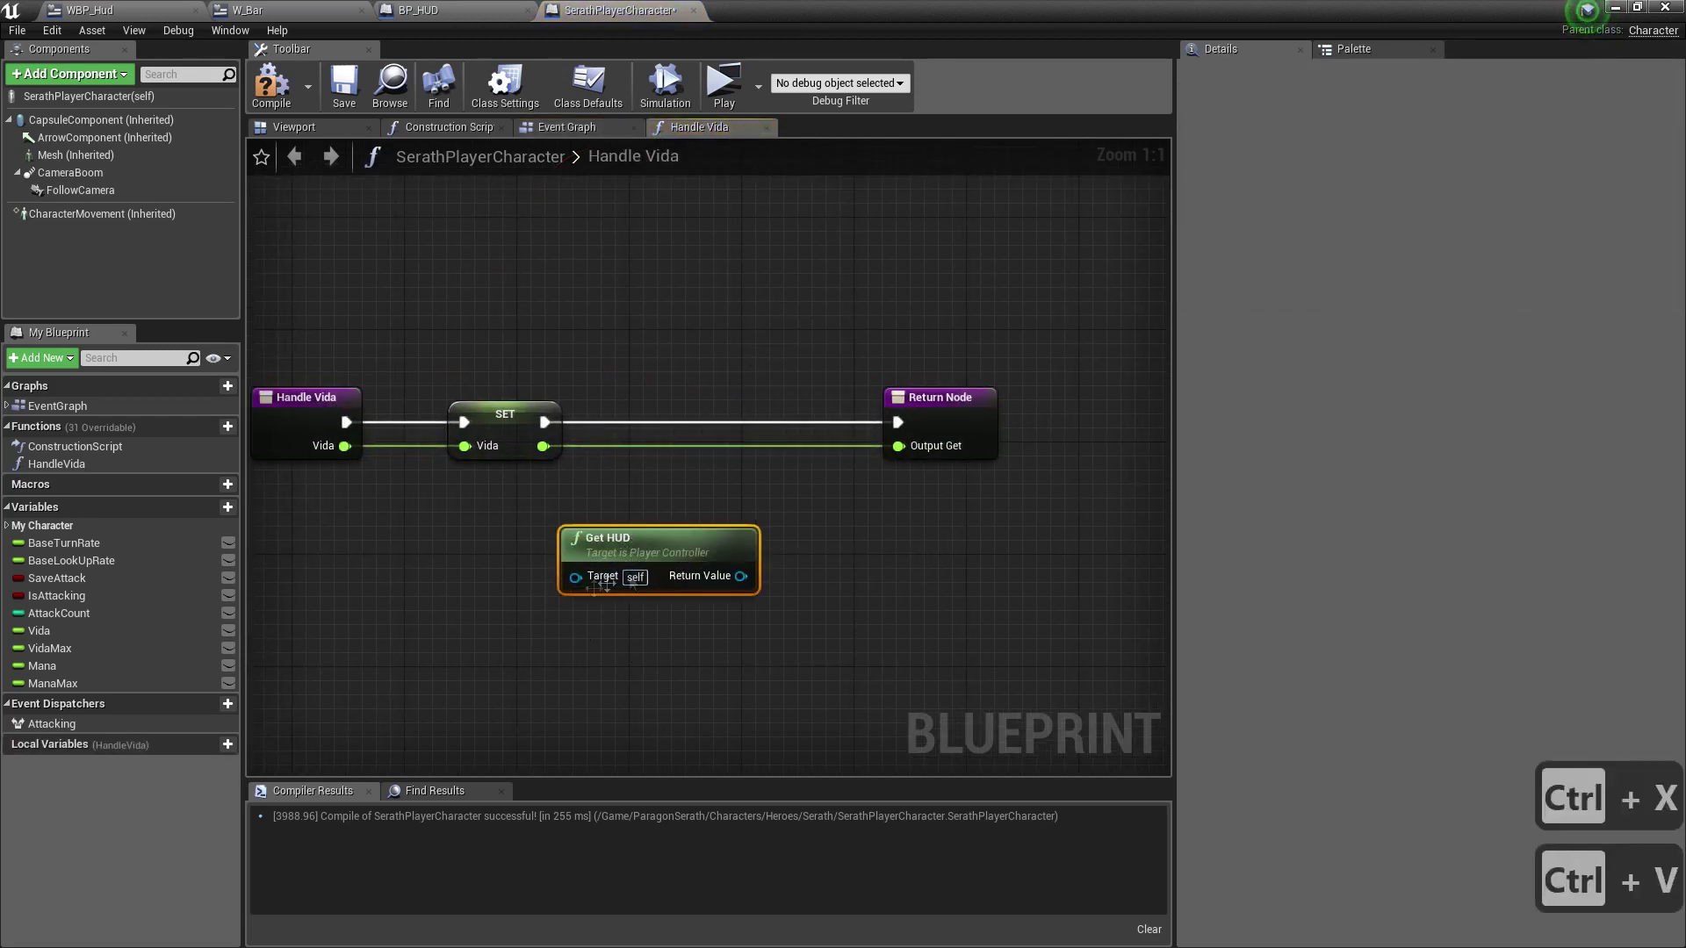
right_click_drag(632, 604, 783, 588)
Add a Get Controller node, discarding a Get Player Controller node added first.
right_click(529, 587)
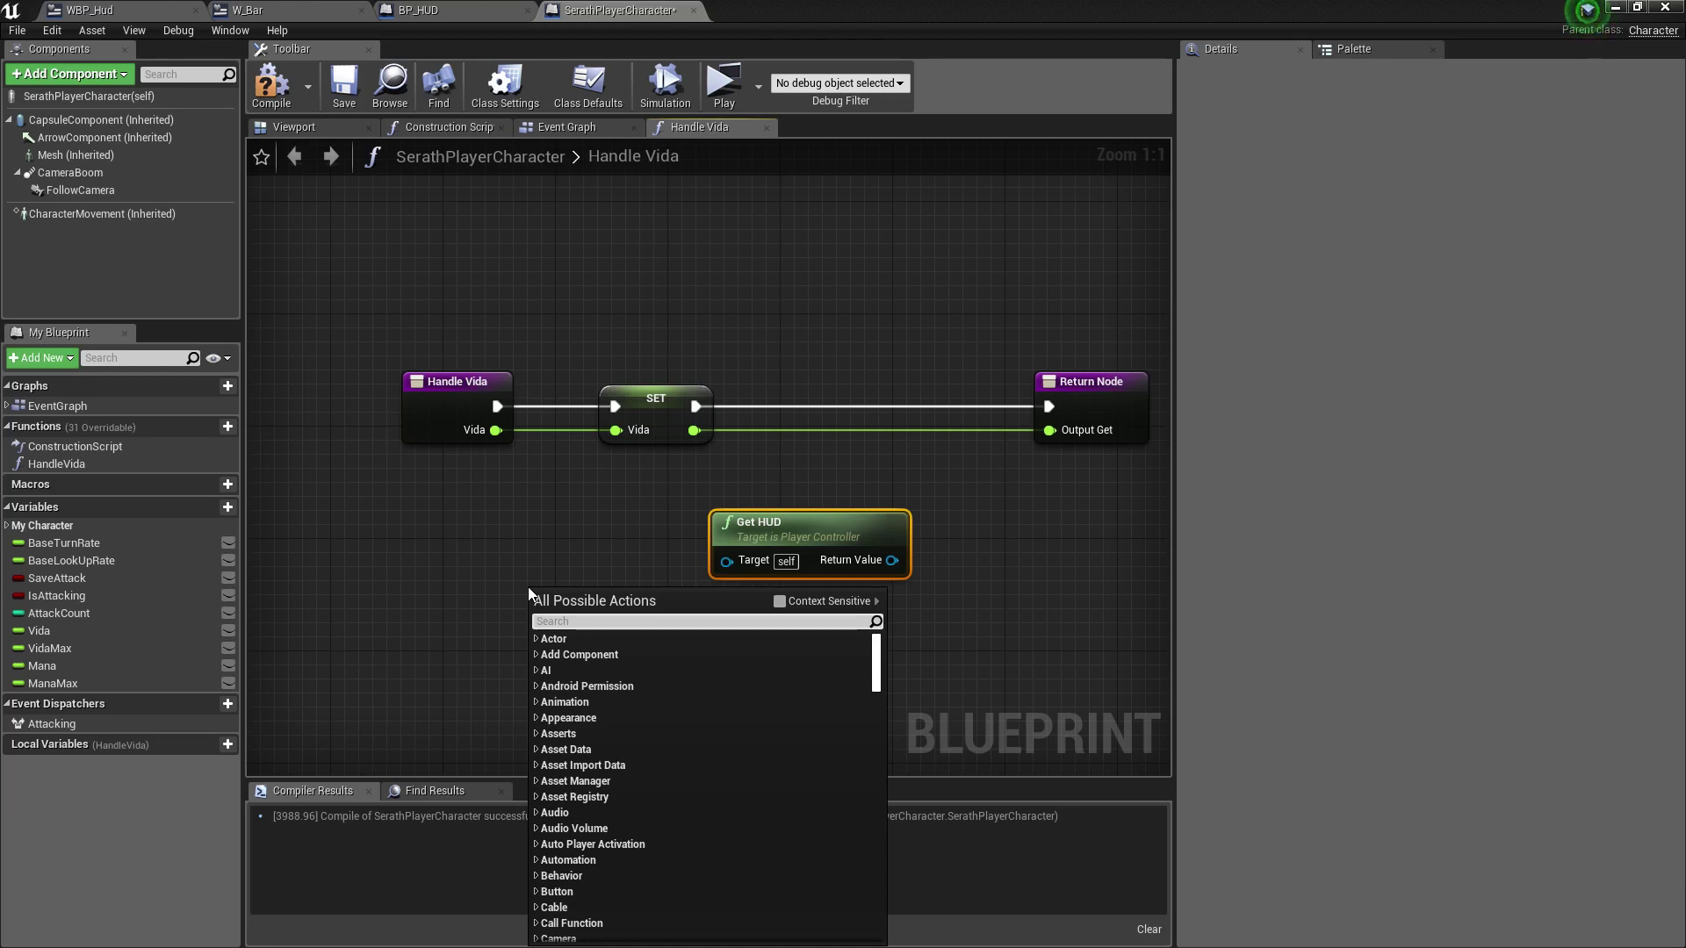
type("get")
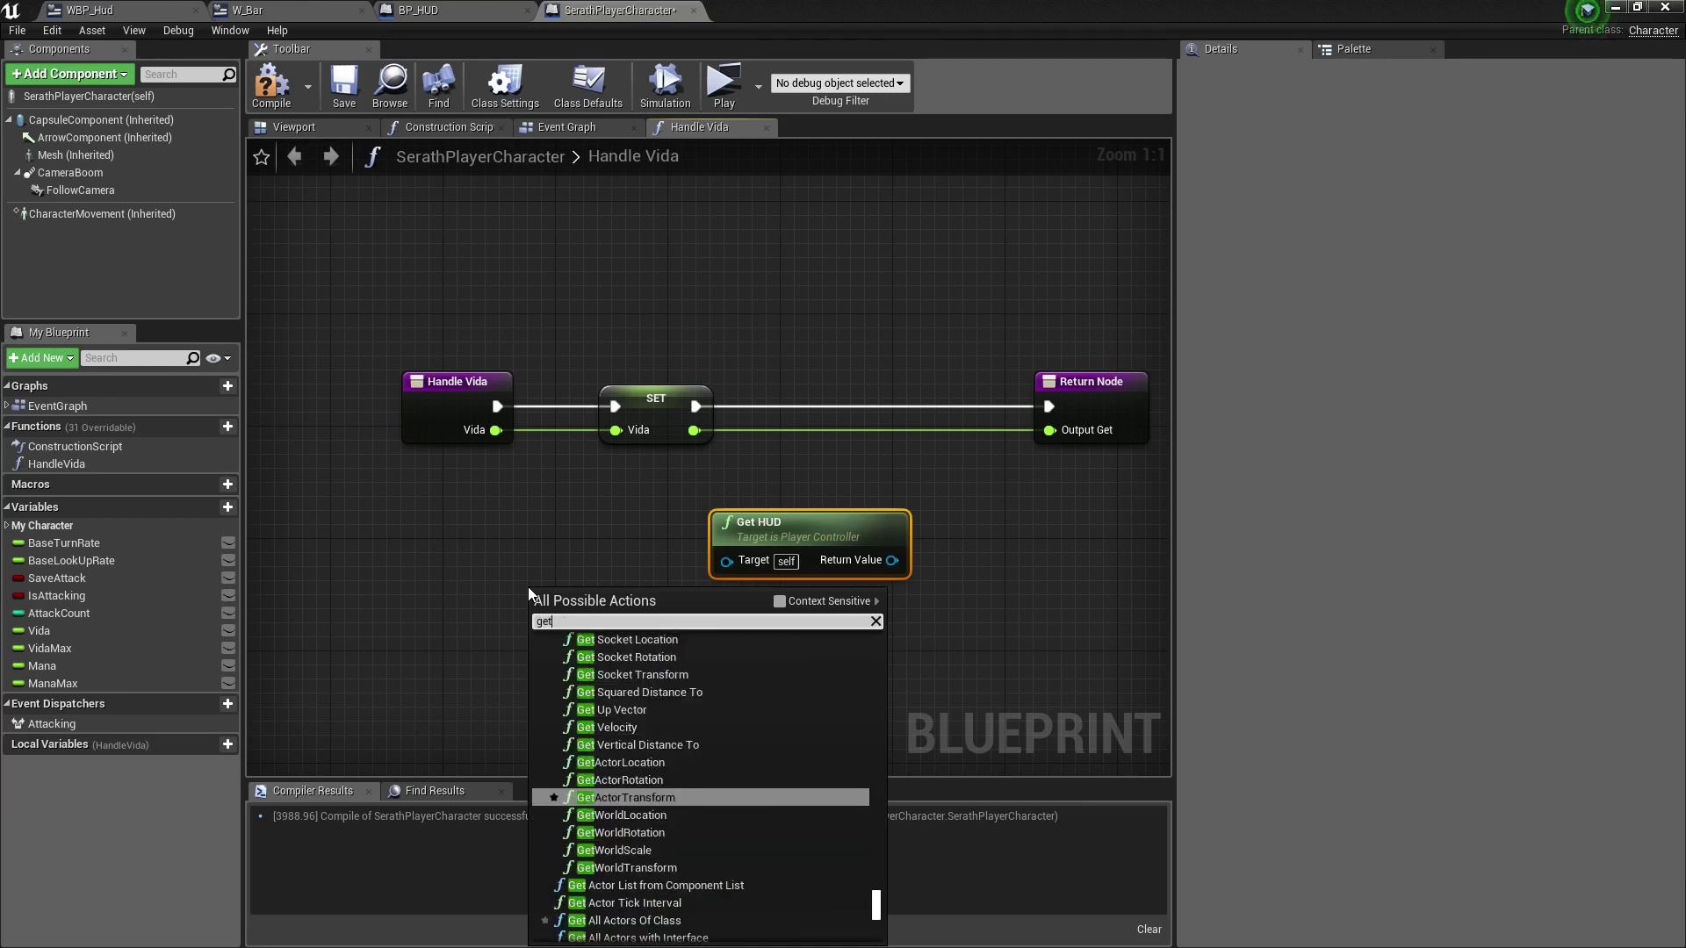
type(" pl")
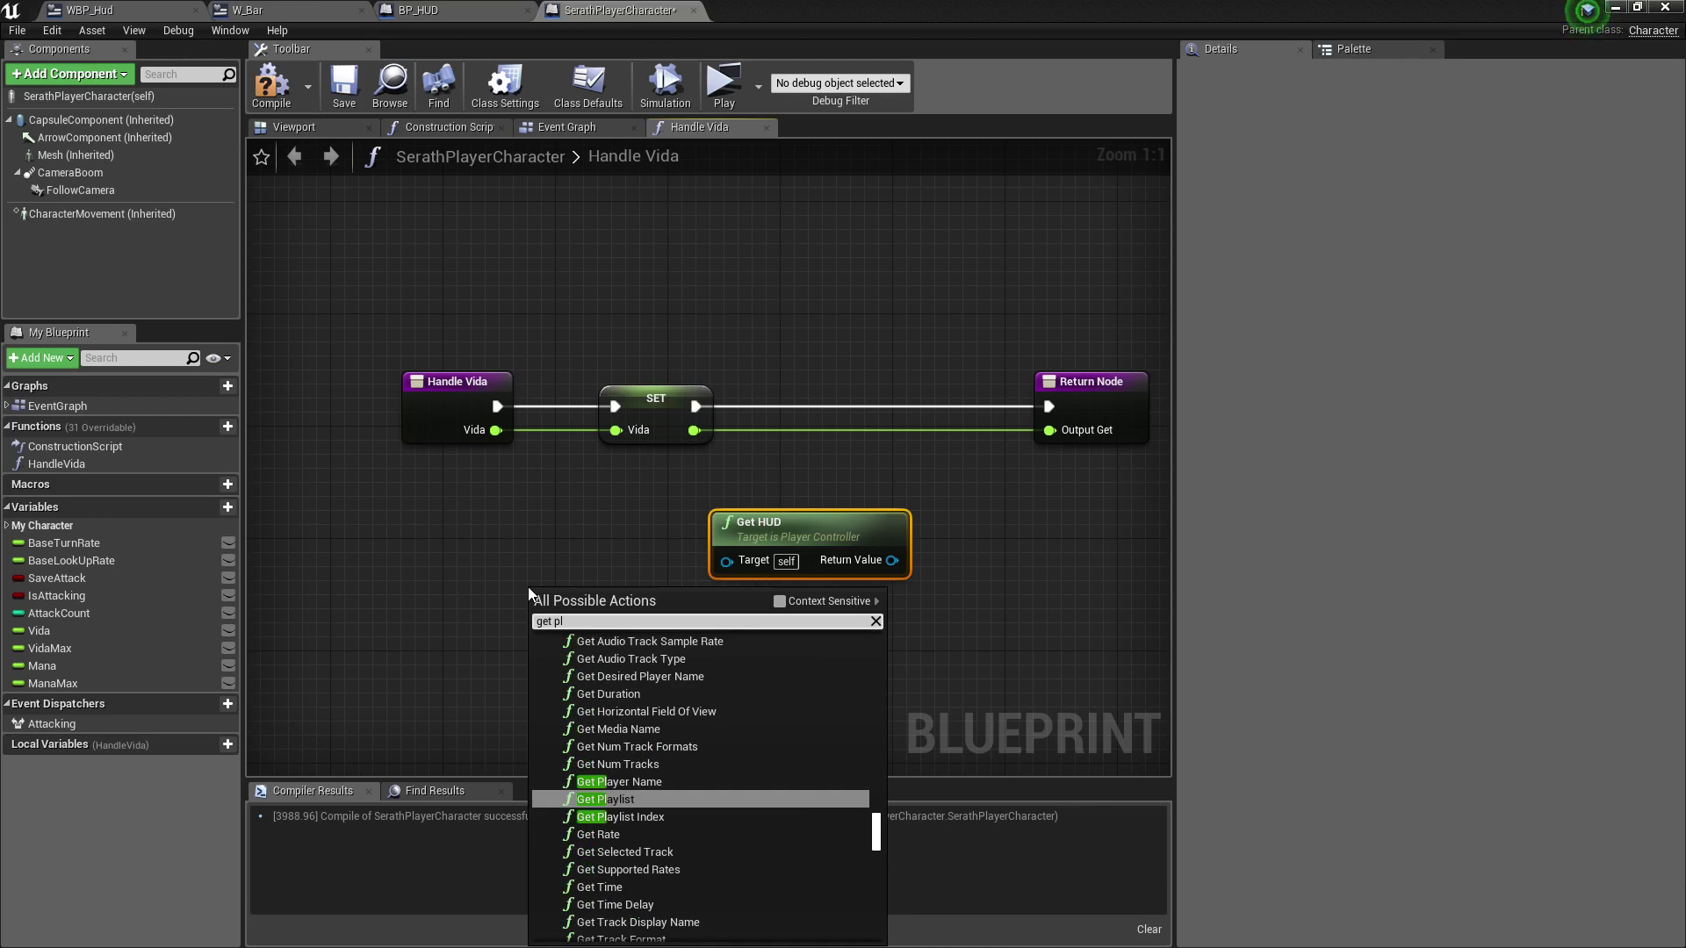
type("ayer")
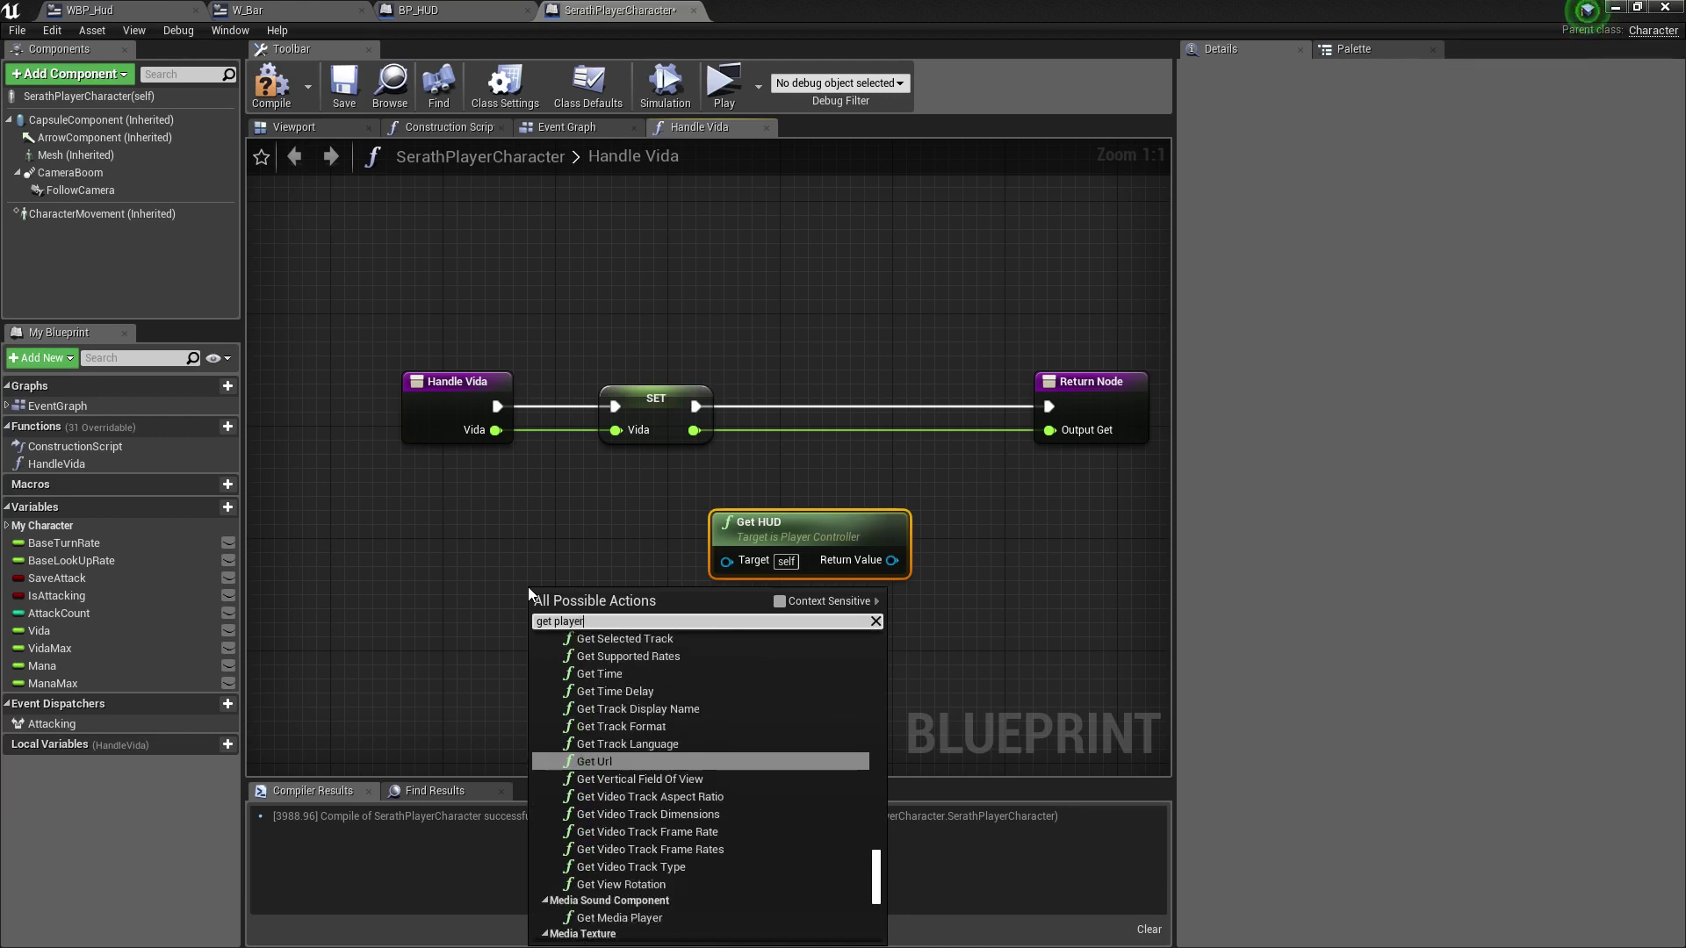
type(" contr")
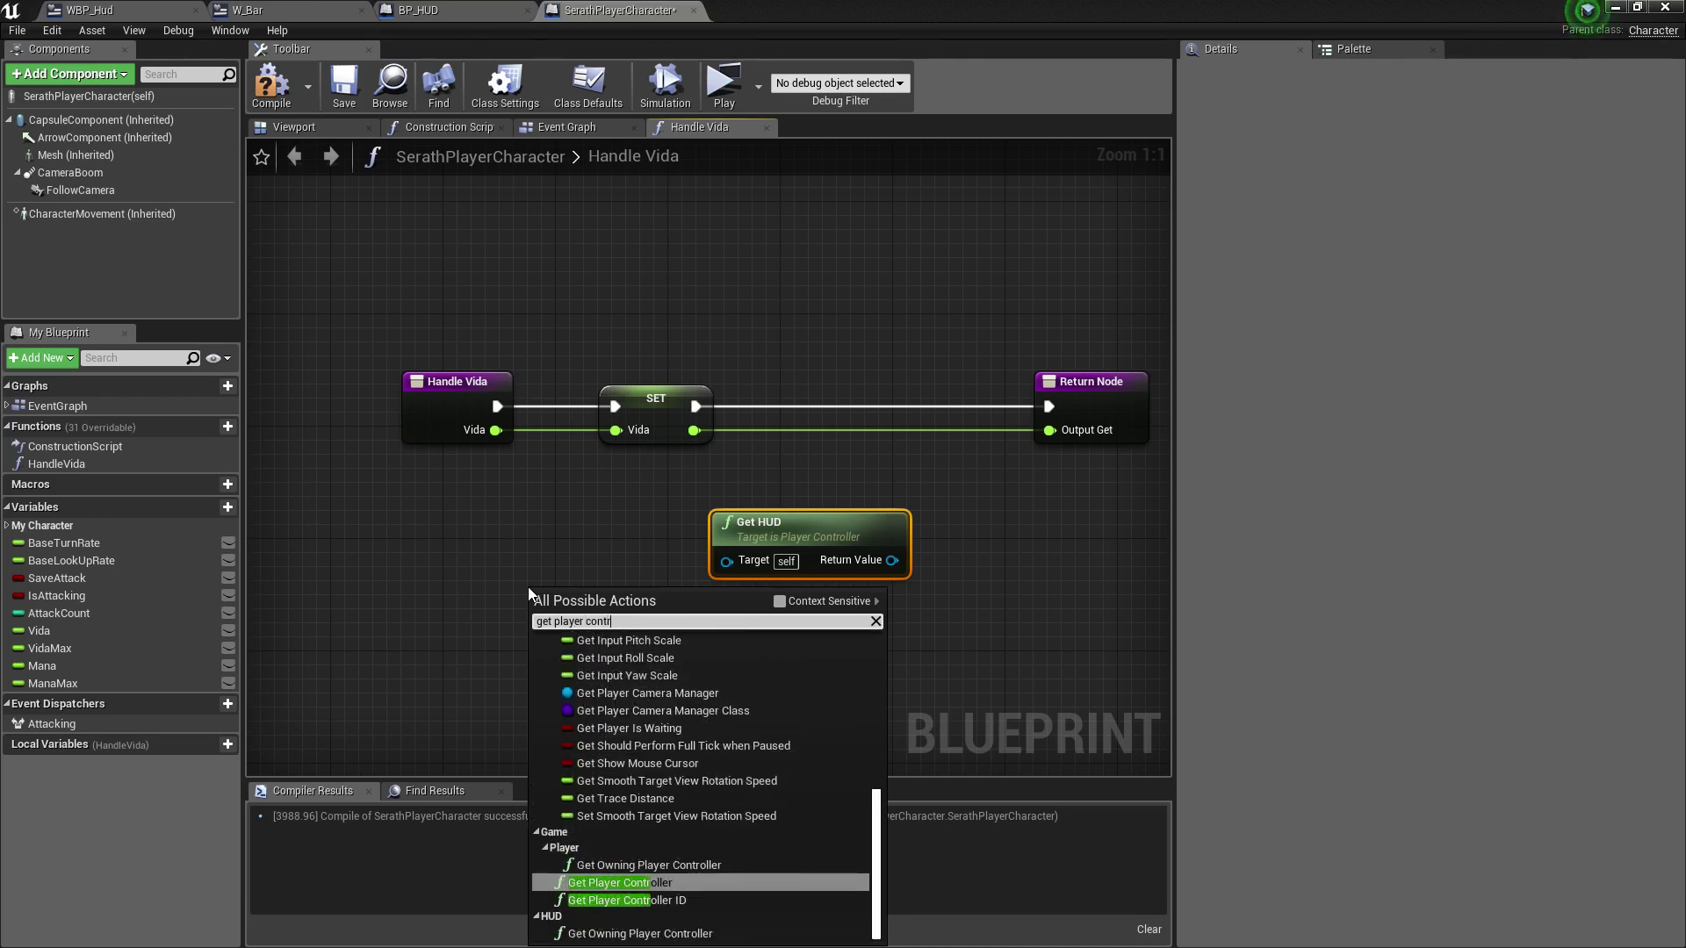
left_click(779, 602)
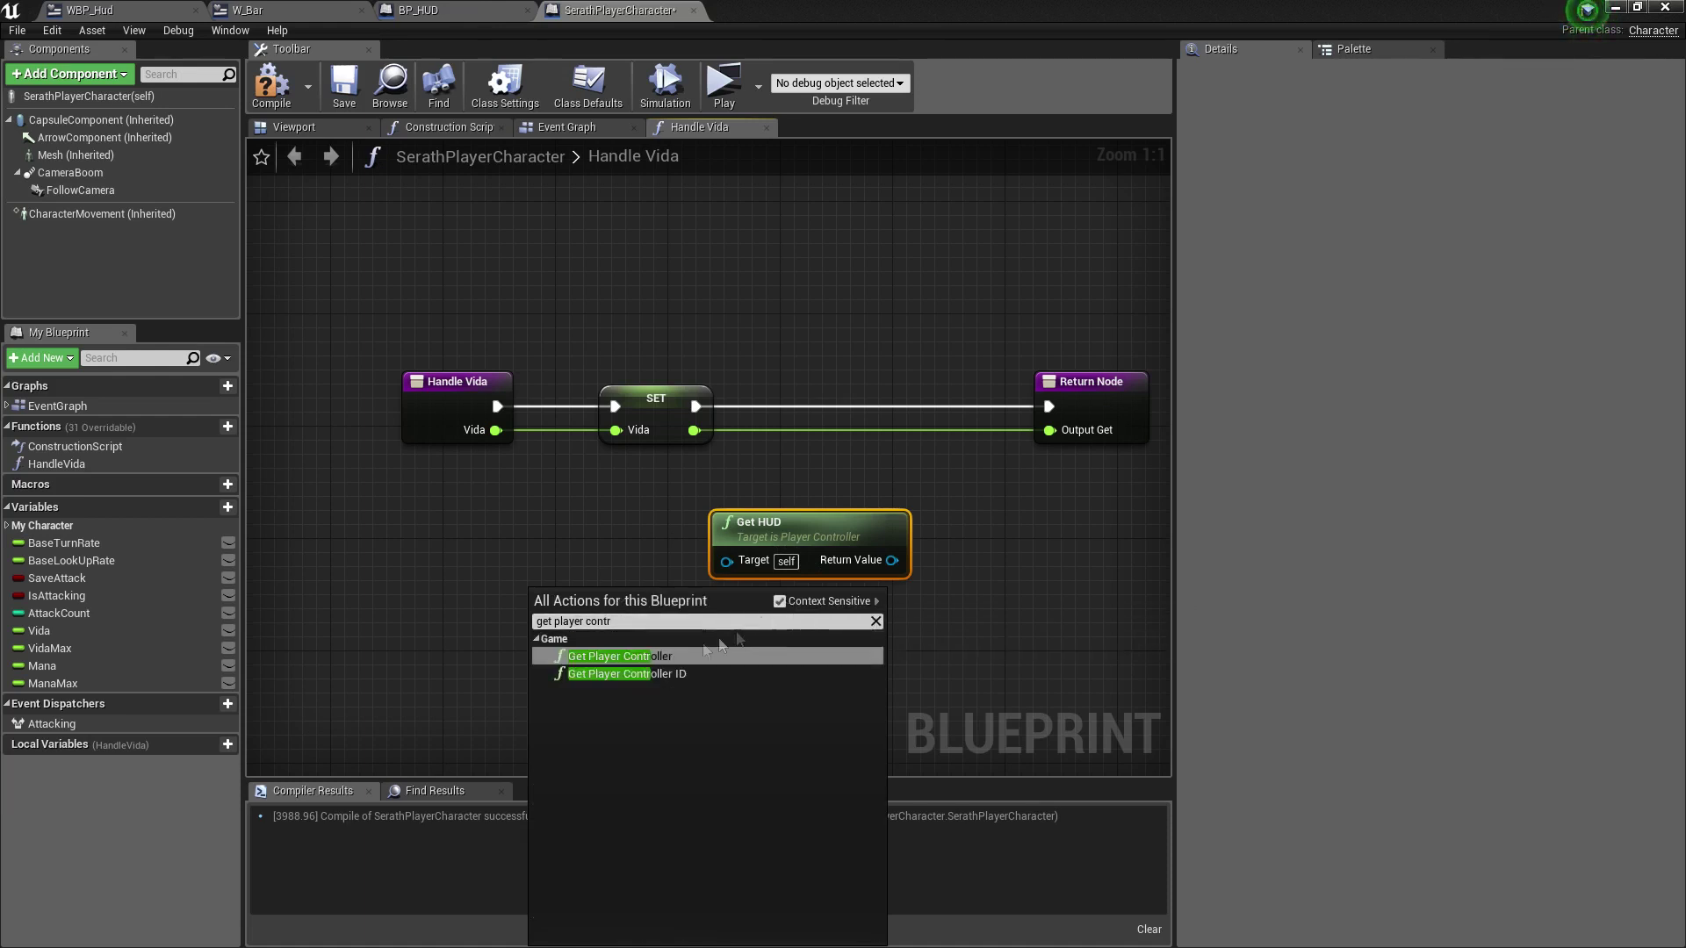
left_click(662, 654)
left_click_drag(637, 600, 551, 585)
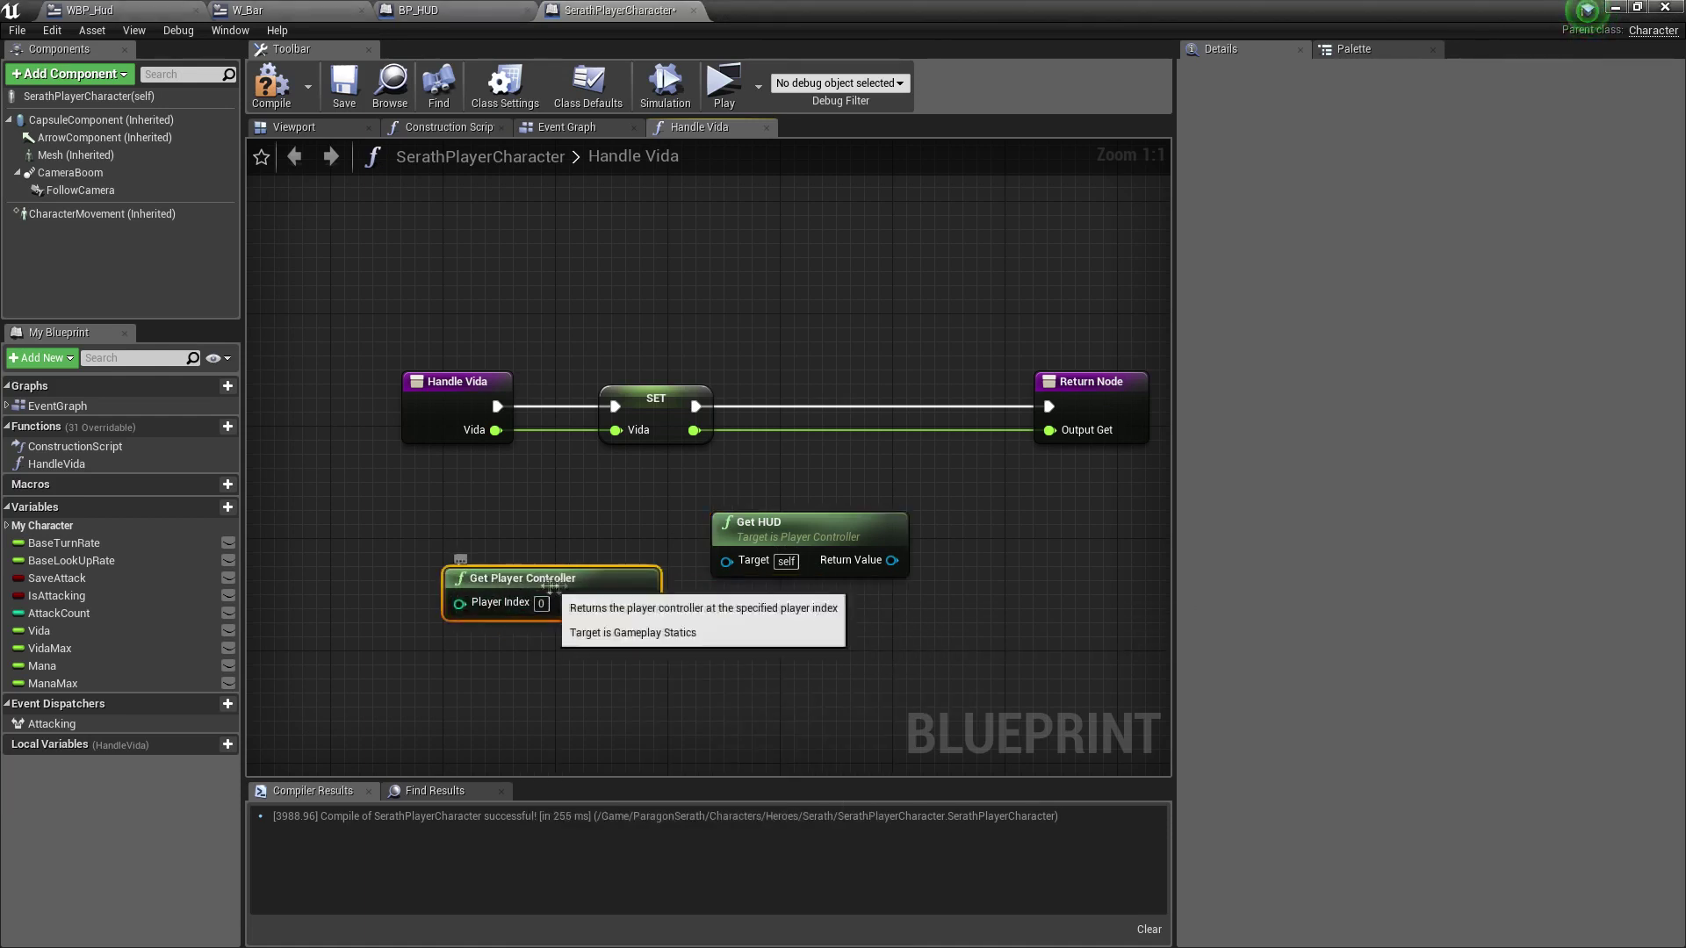
key("Delete")
right_click(444, 576)
type("get")
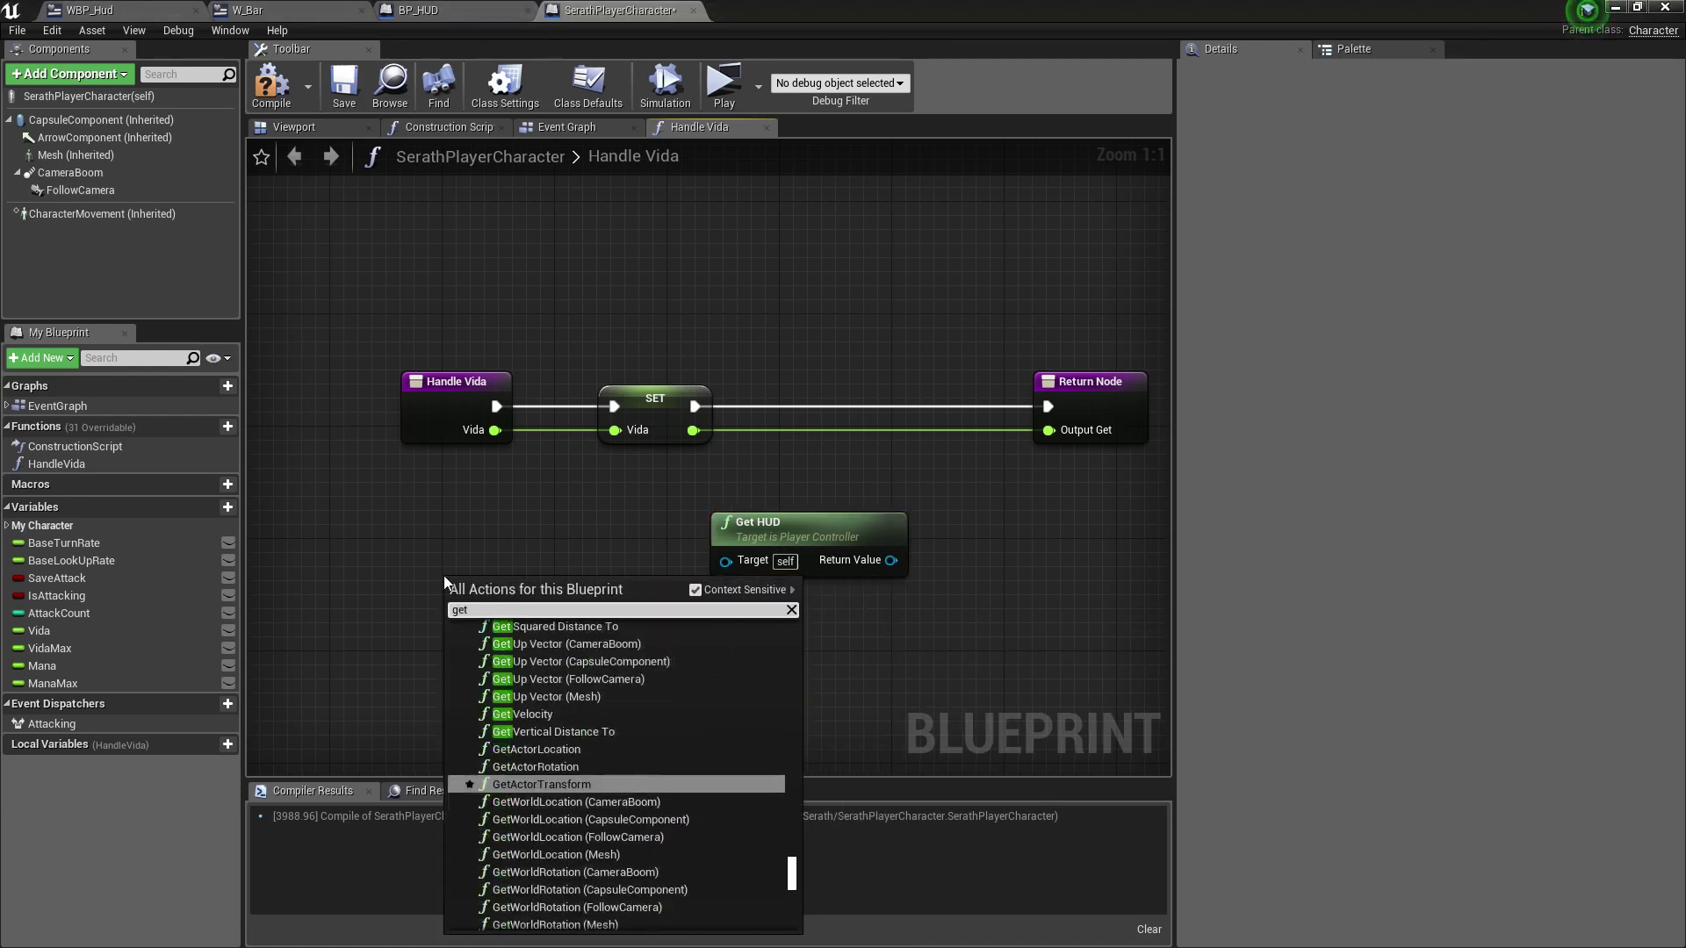
type(" controller")
key("Return")
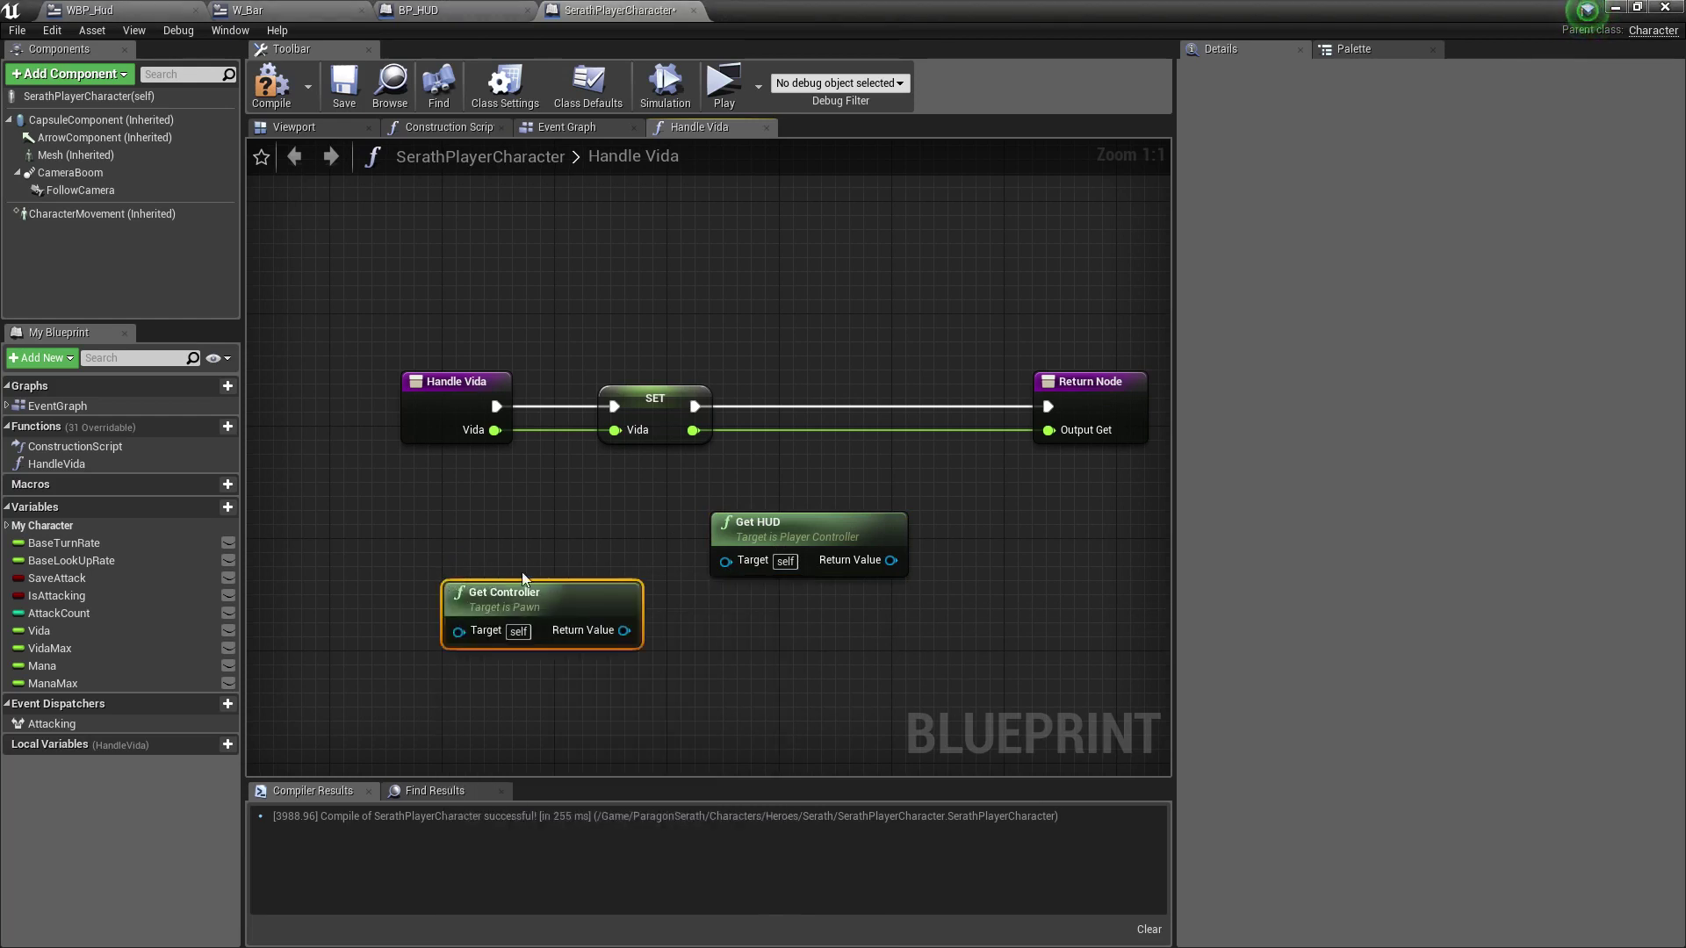
Arrange Get Controller to the left of Get HUD and drag from its output.
left_click_drag(527, 594, 527, 551)
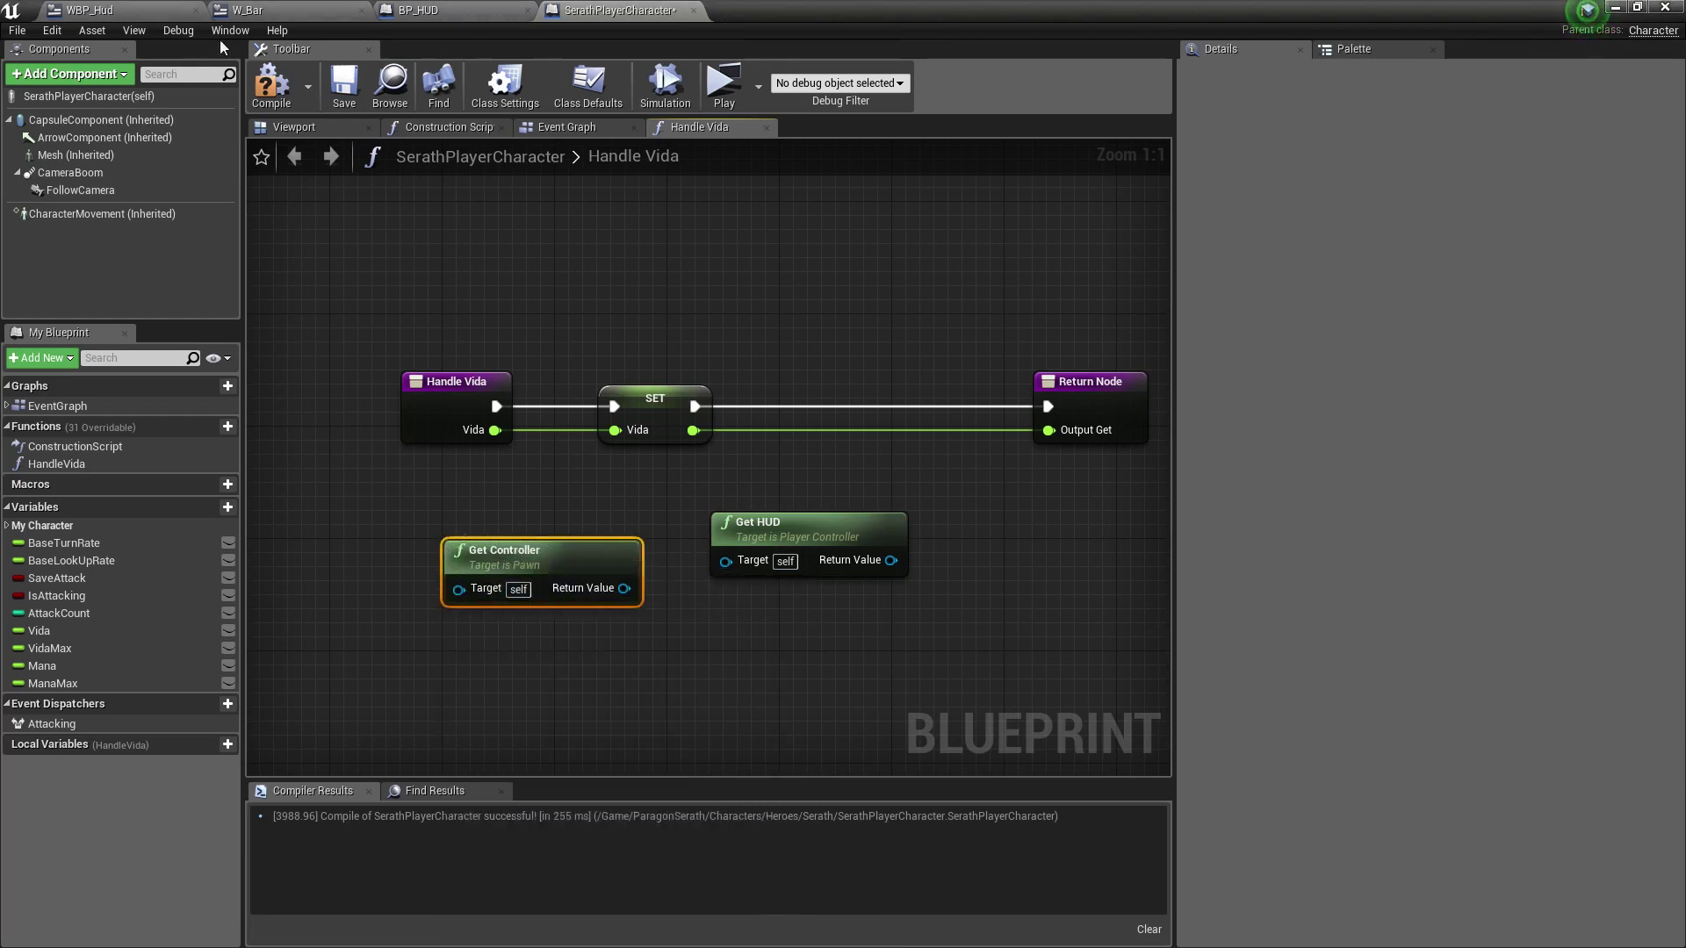
left_click_drag(624, 588, 721, 562)
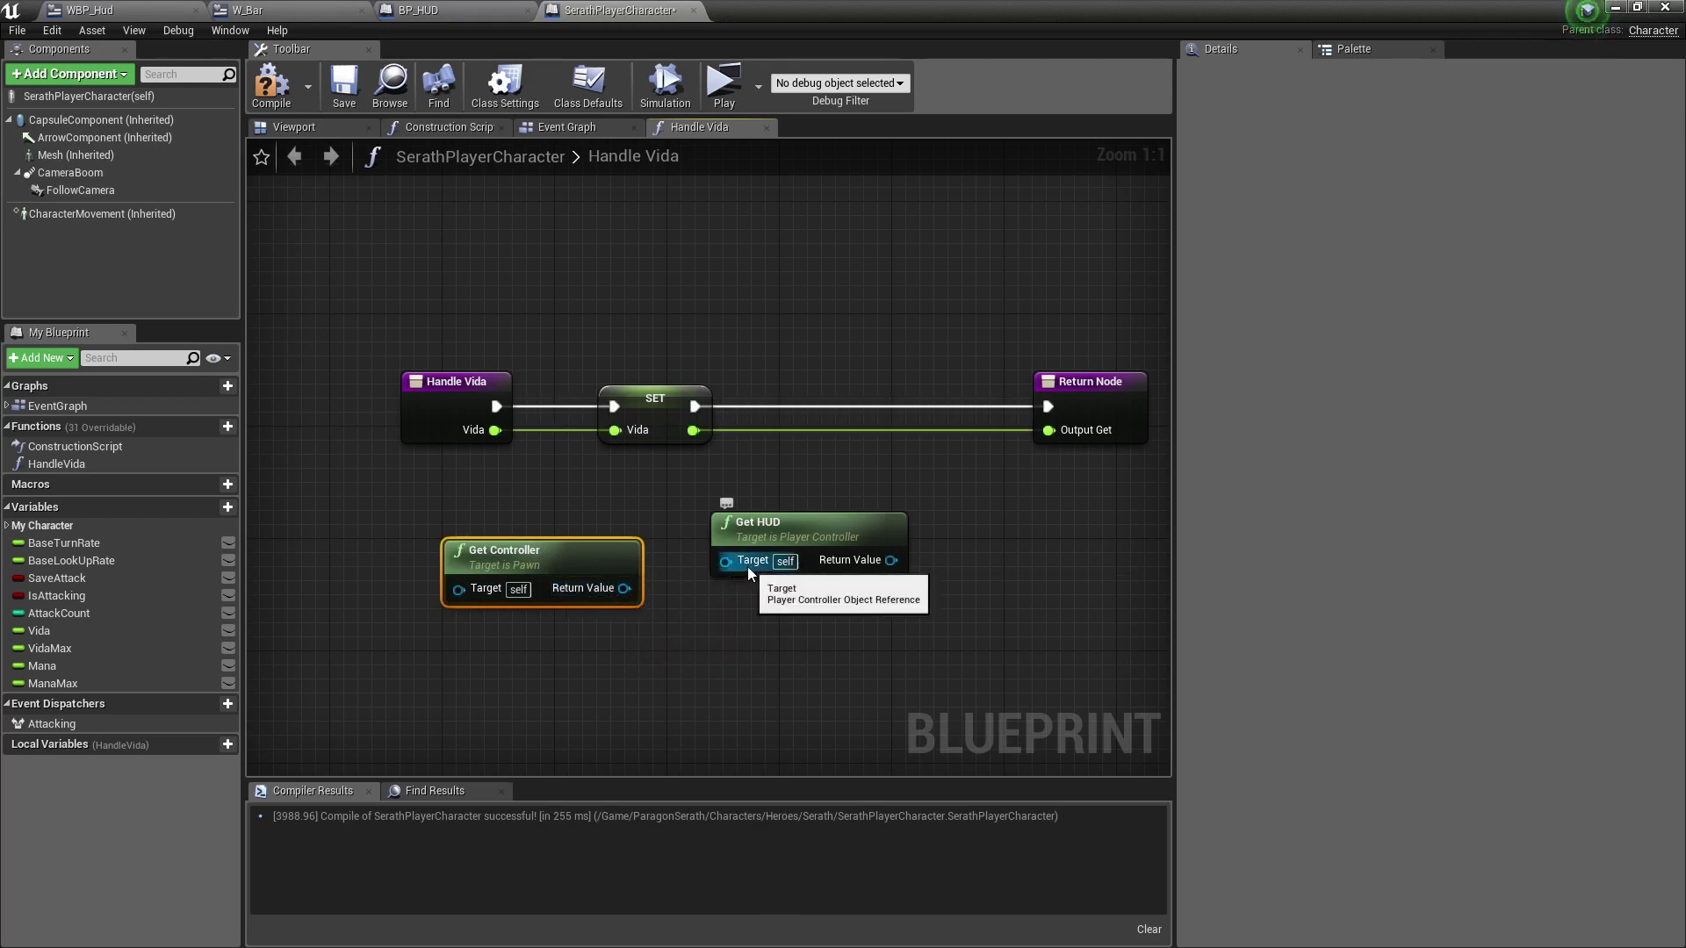
left_click_drag(570, 555, 515, 513)
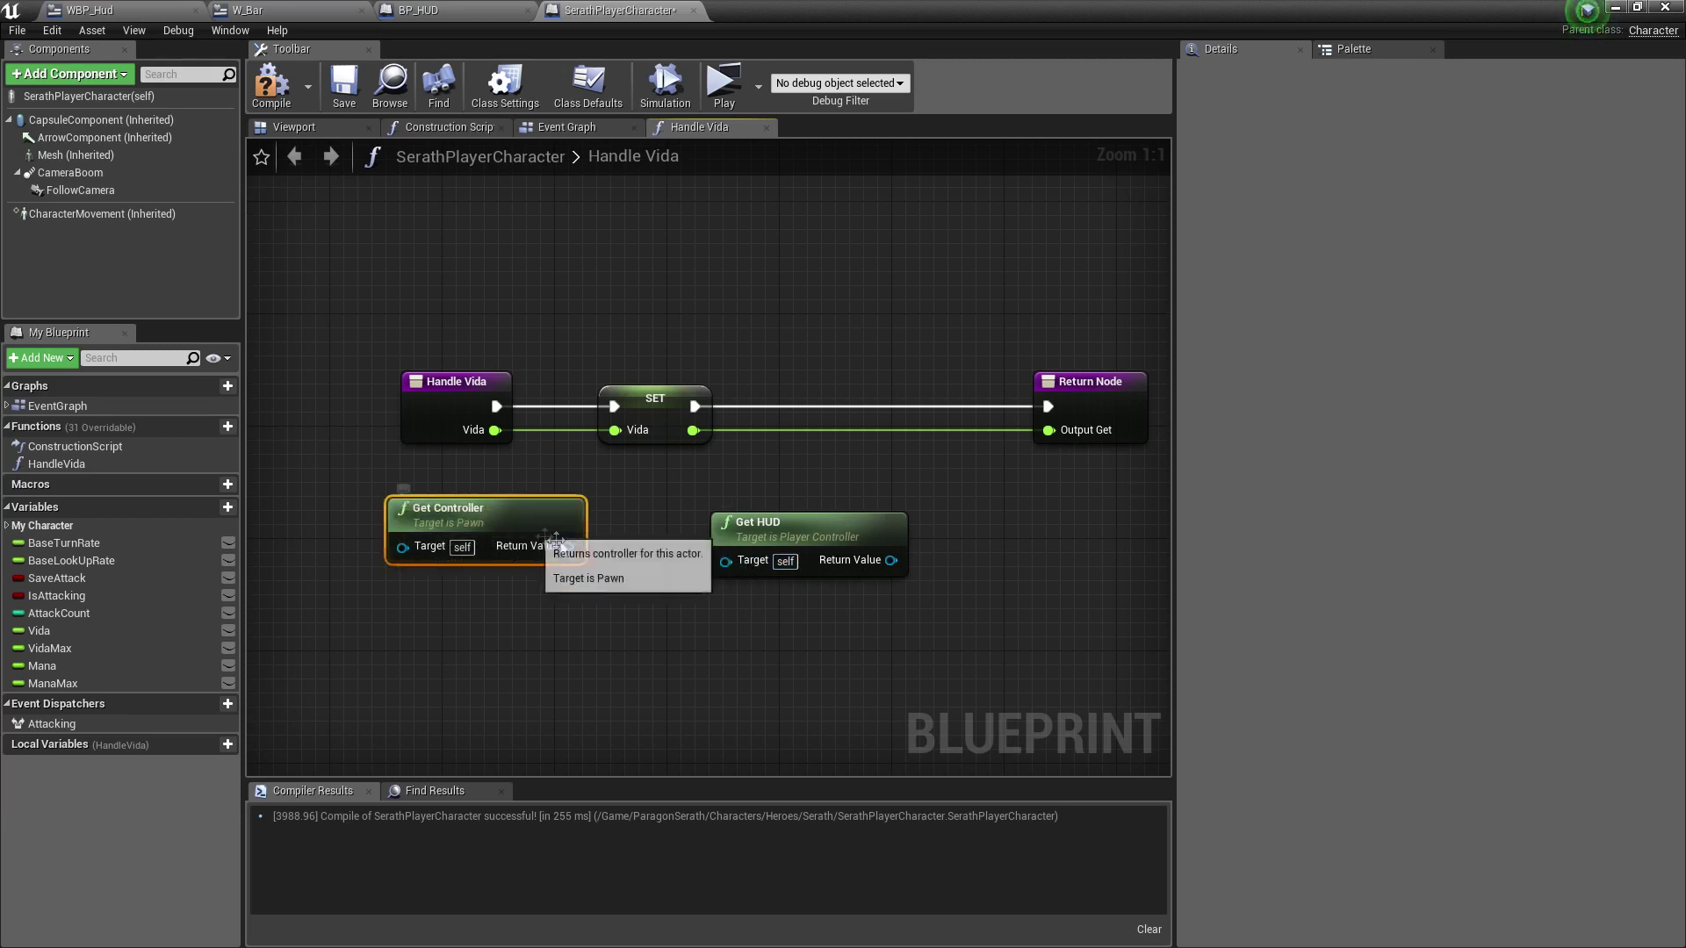
left_click_drag(717, 551, 842, 551)
left_click_drag(569, 546, 677, 545)
Add Cast To PlayerController before the Return Node, feeding As Player Controller into Get HUD.
type("get hud")
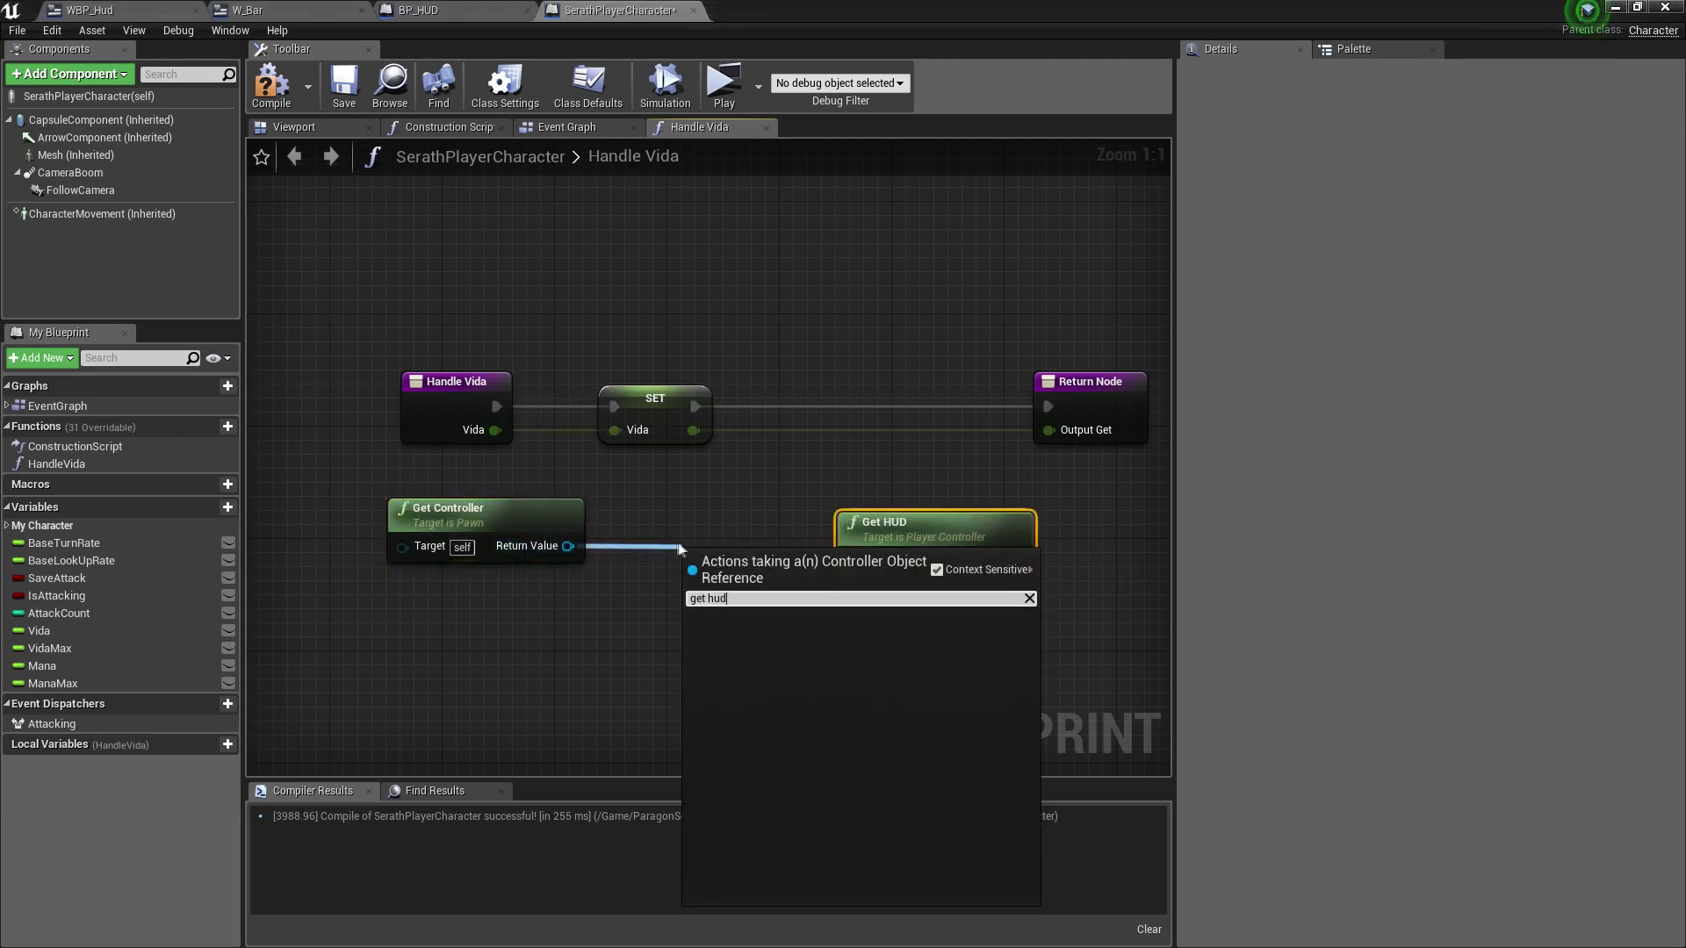
key("Escape")
mouse_move(570, 524)
left_mouse_down()
mouse_move(570, 552)
mouse_move(645, 576)
left_mouse_up()
type("cast to")
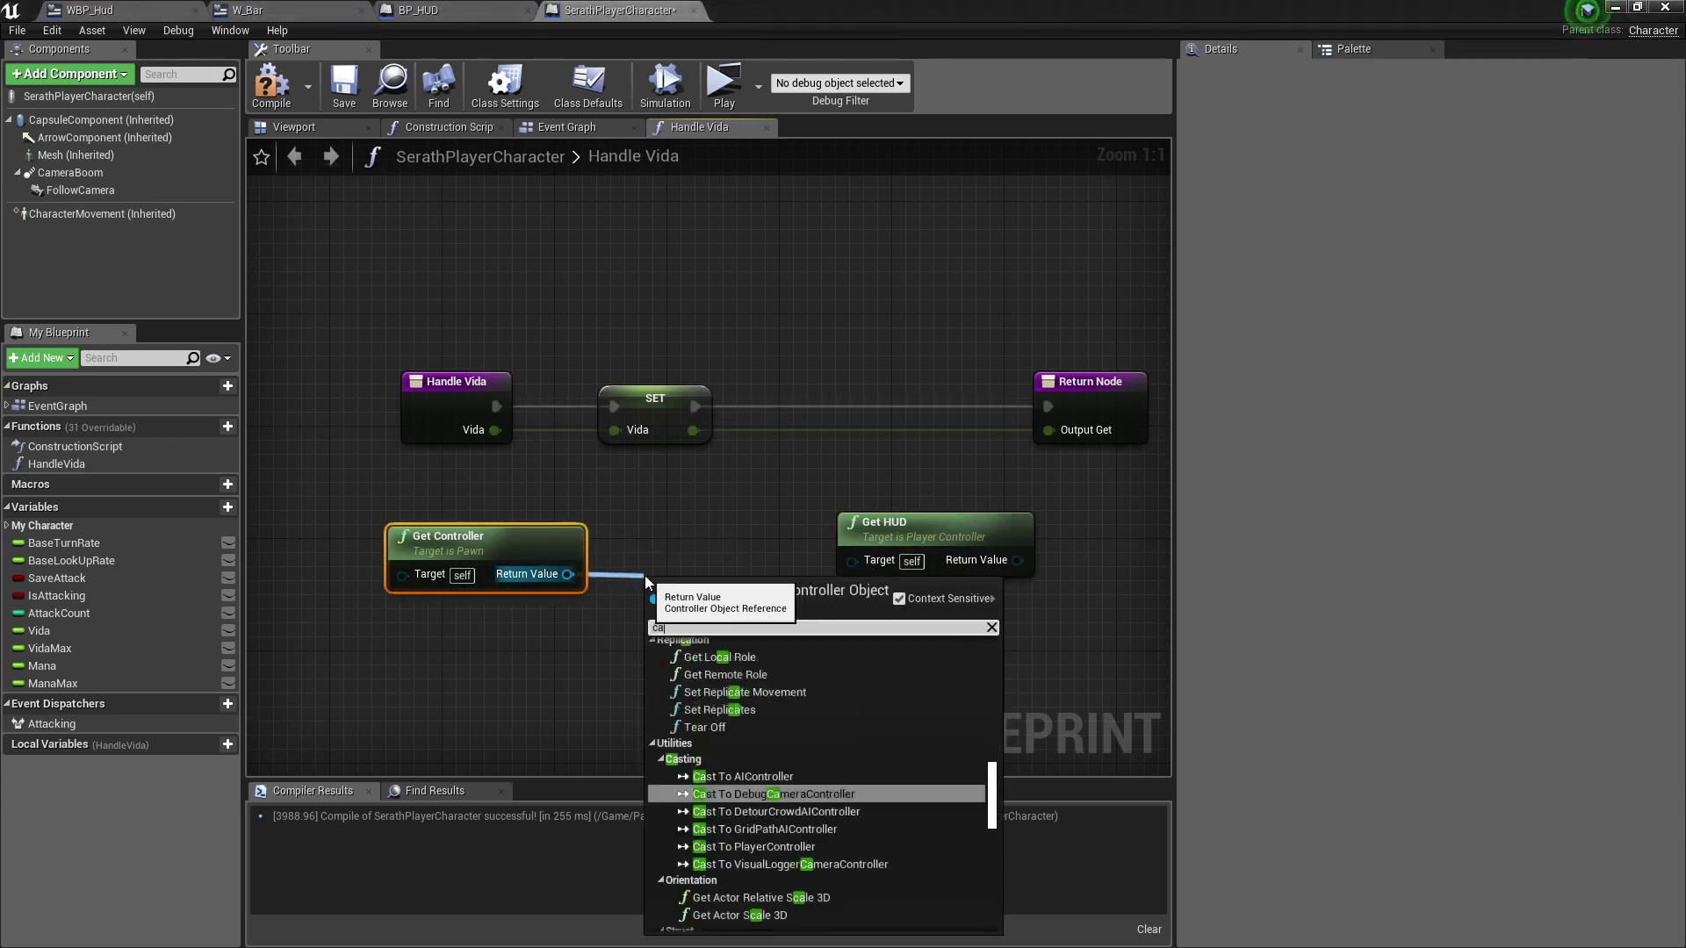
key("Down")
key("Down")
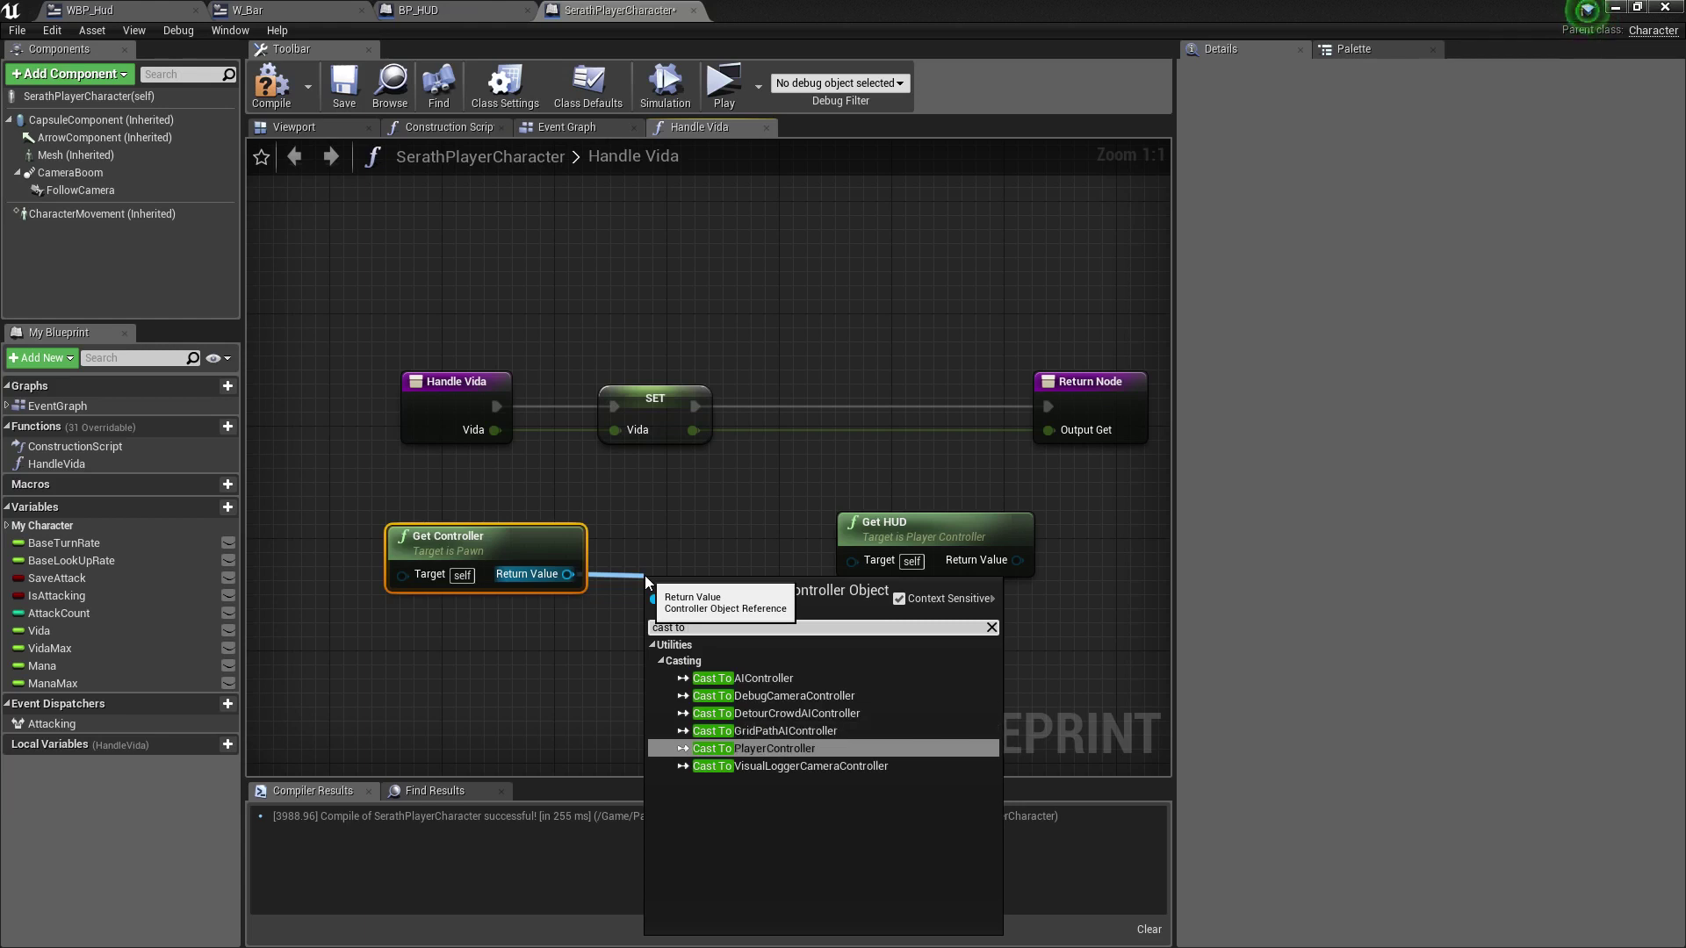
key("Return")
right_click_drag(666, 531, 521, 520)
left_click_drag(507, 546, 507, 472)
left_click_drag(729, 474, 883, 474)
left_click_drag(509, 485, 636, 348)
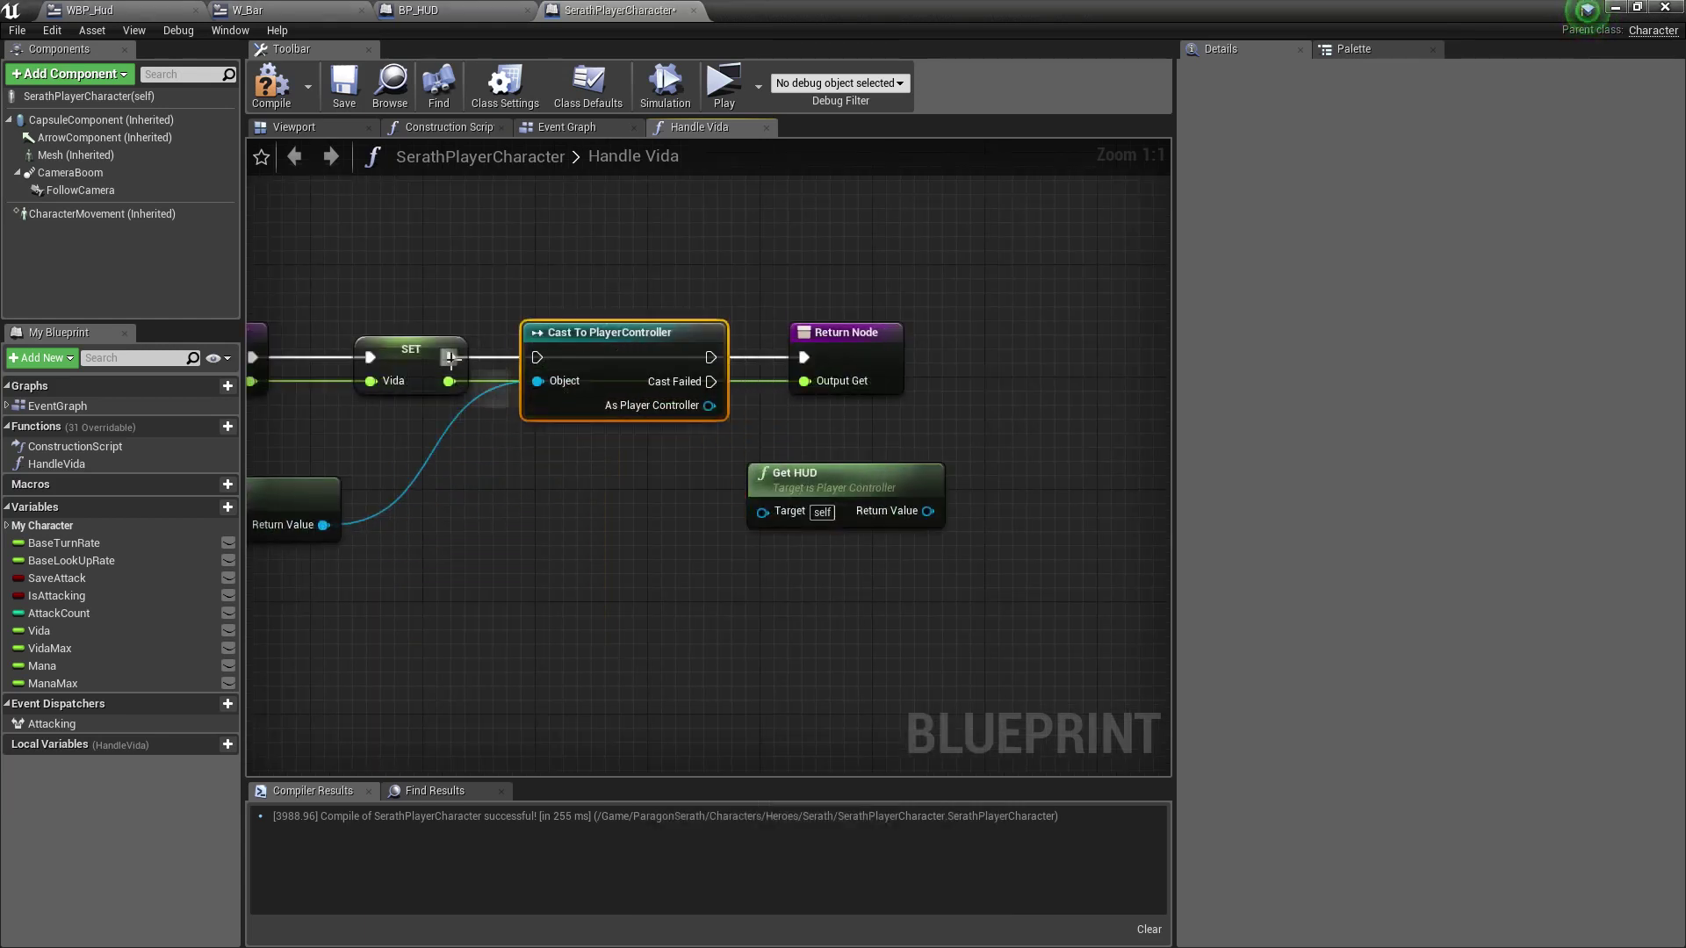
left_click_drag(710, 357, 1008, 344)
left_click_drag(710, 405, 762, 512)
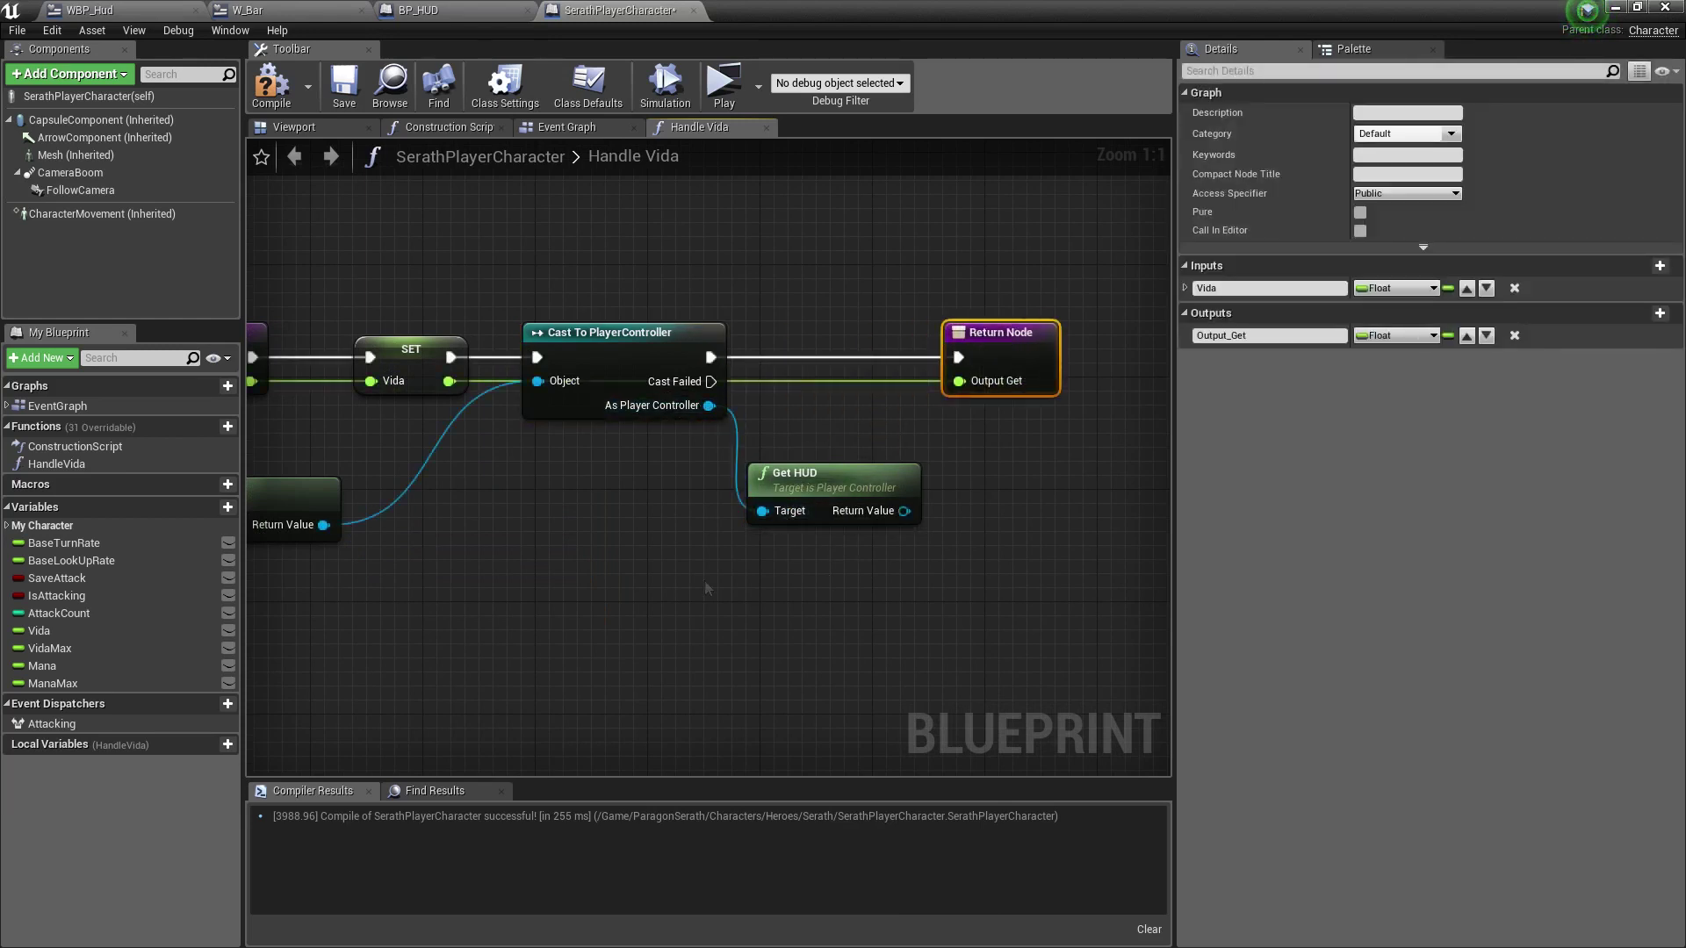
Add a Cast To BP_HUD node from Get HUD's output.
right_click_drag(768, 518, 560, 518)
left_click_drag(770, 355, 896, 355)
left_click_drag(615, 479, 650, 460)
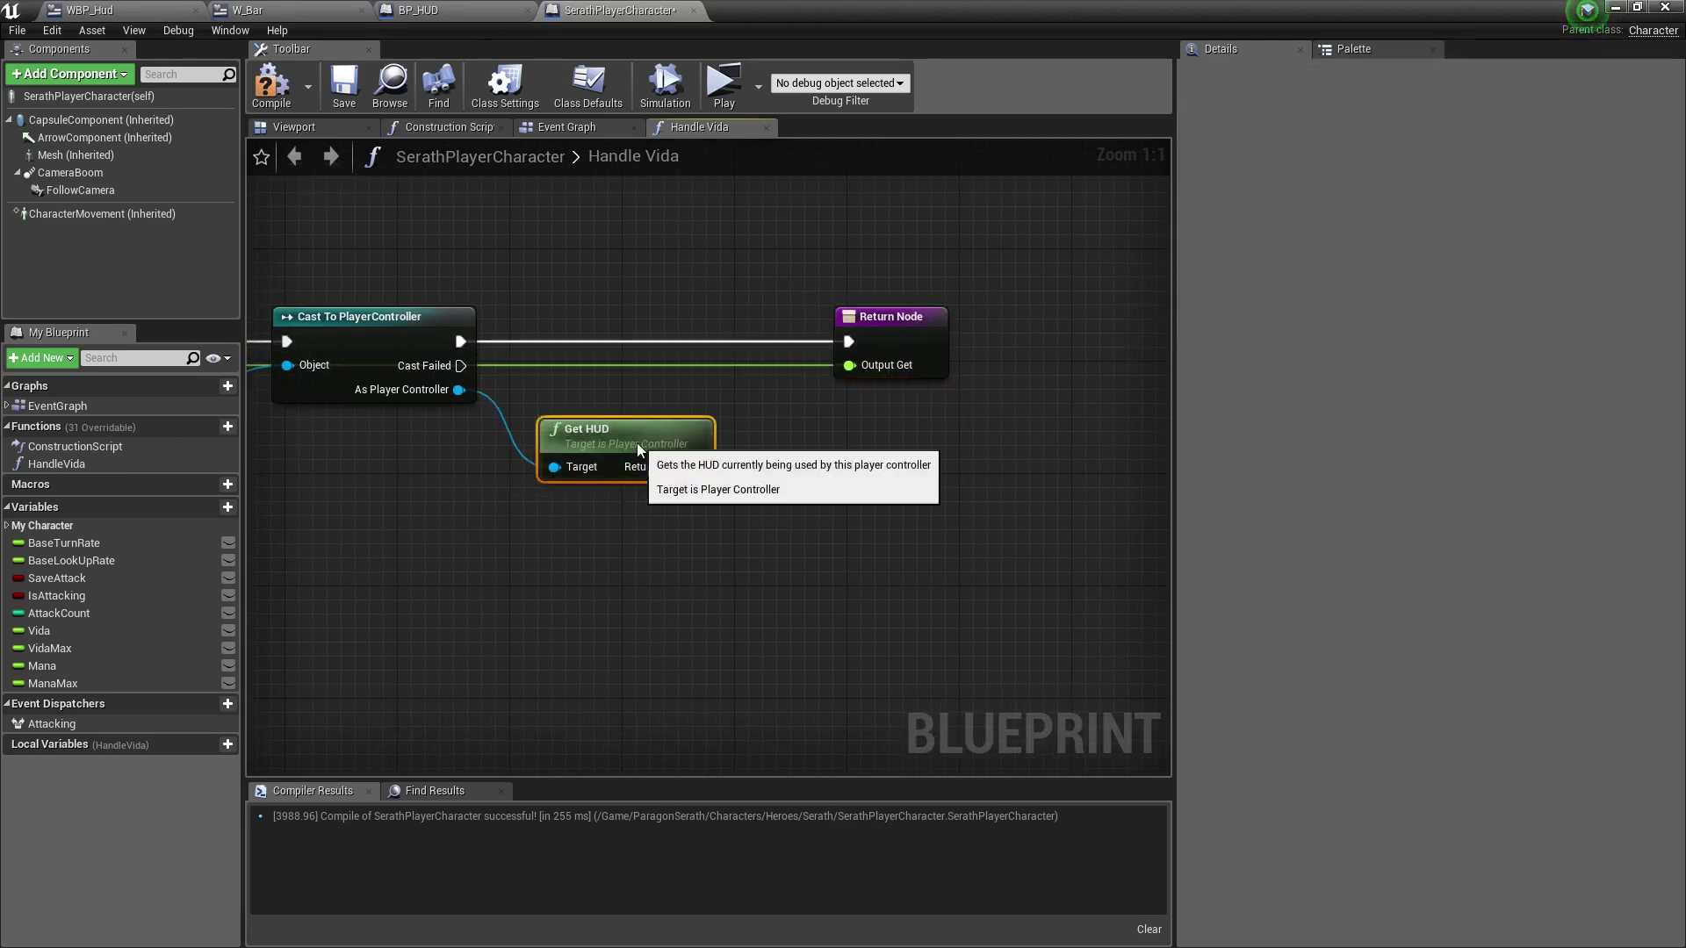
right_click_drag(779, 564, 603, 474)
left_click_drag(603, 474, 660, 480)
type("ci")
key("BackSpace")
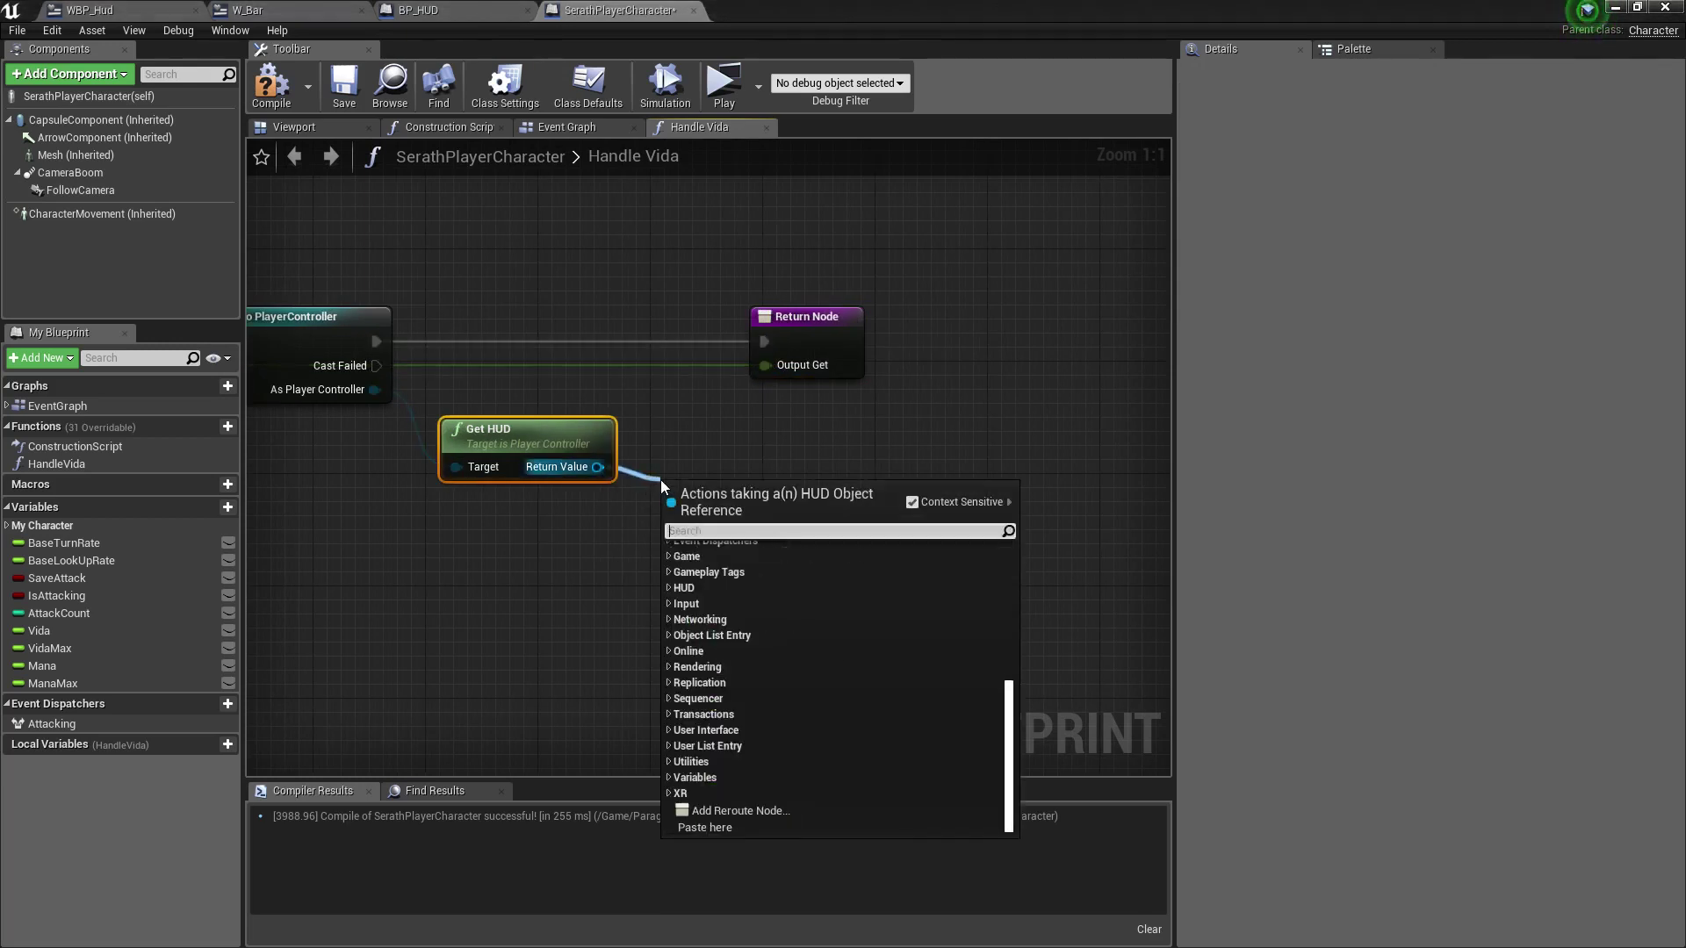
type("ast")
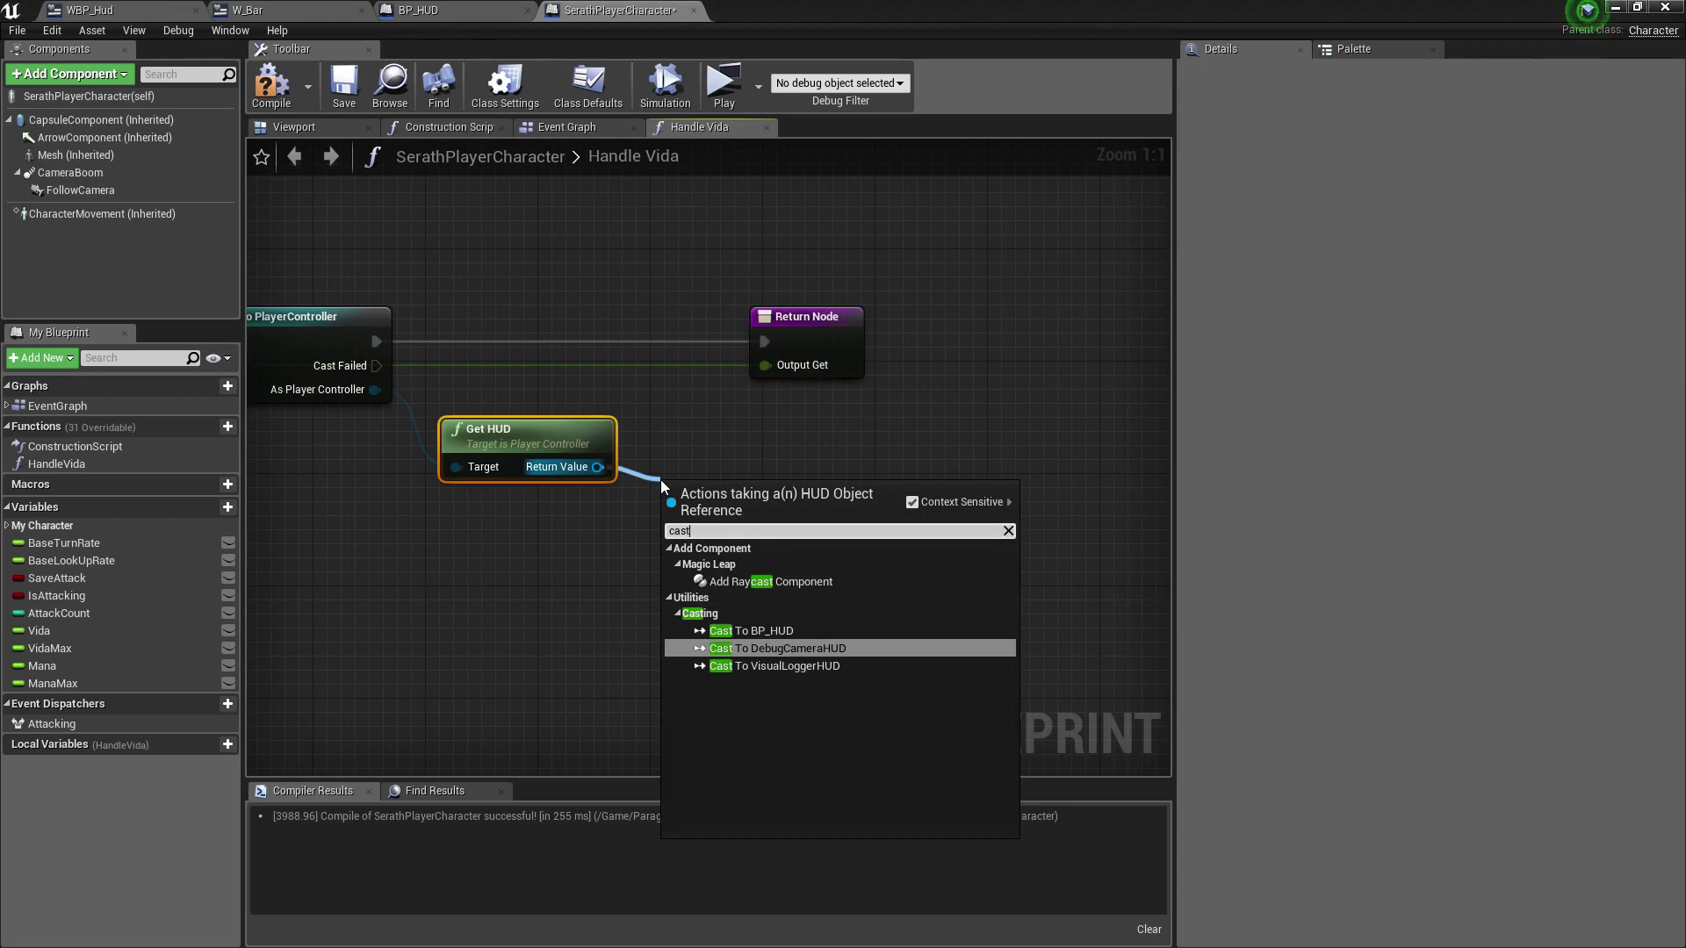
key("Up")
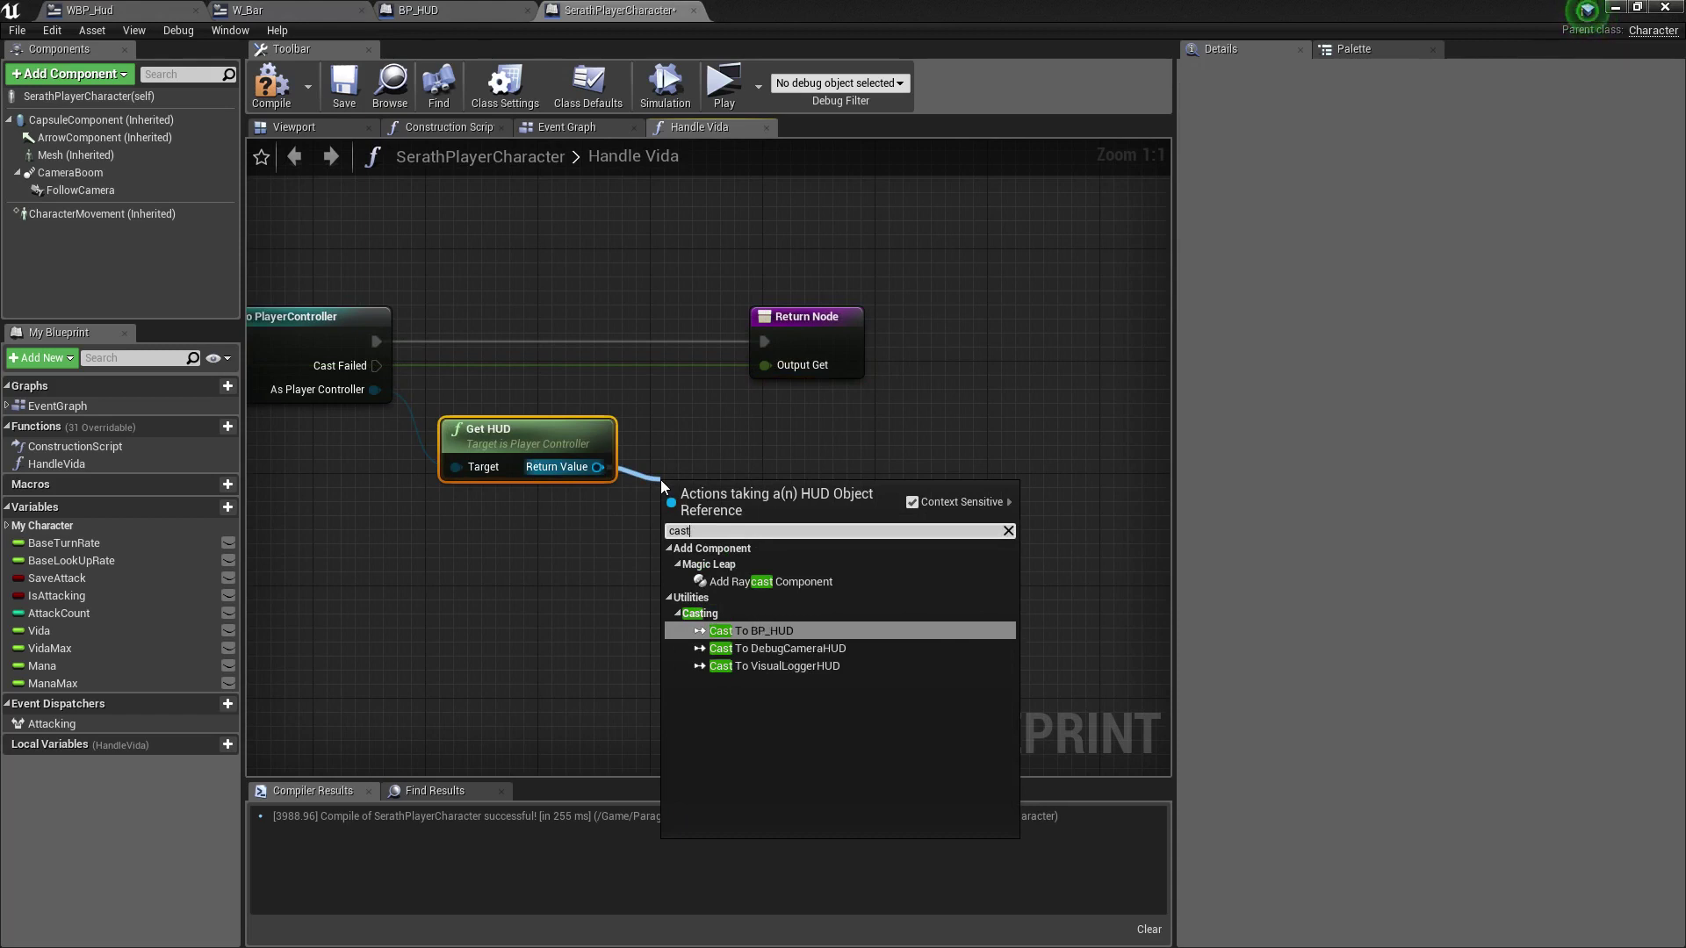
key("Return")
Chain execution from the PlayerController cast through Cast To BP_HUD into the Return Node.
right_click_drag(825, 282, 599, 365)
left_click_drag(587, 388, 735, 397)
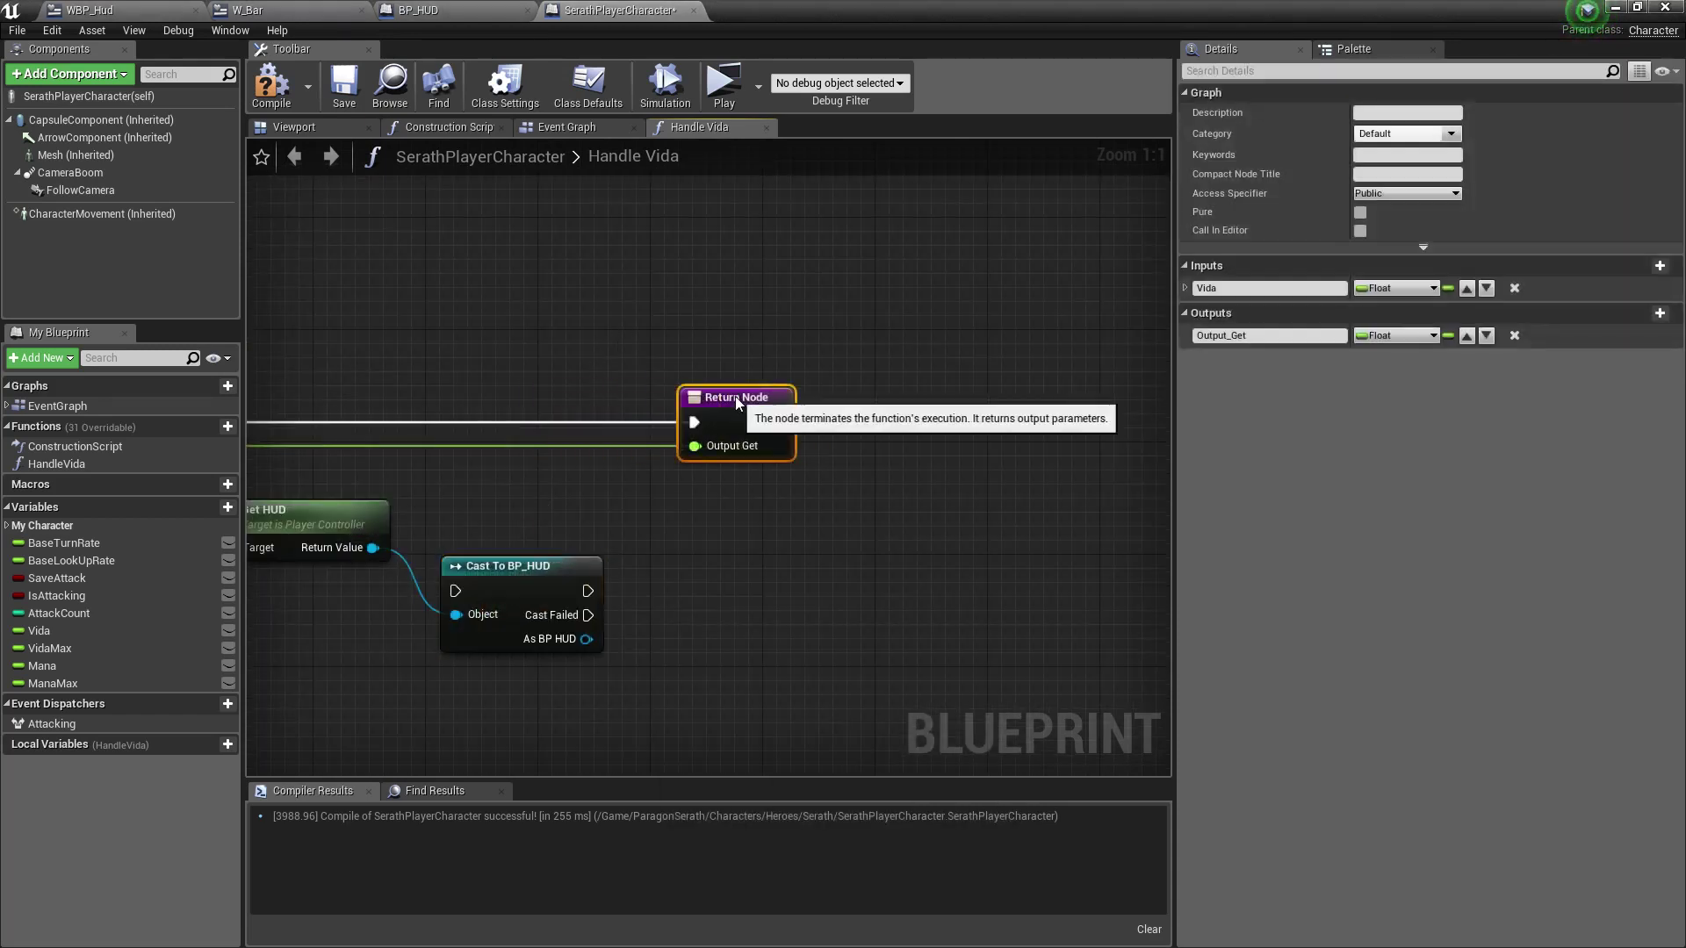
left_click_drag(536, 592, 536, 409)
right_click_drag(536, 409, 730, 398)
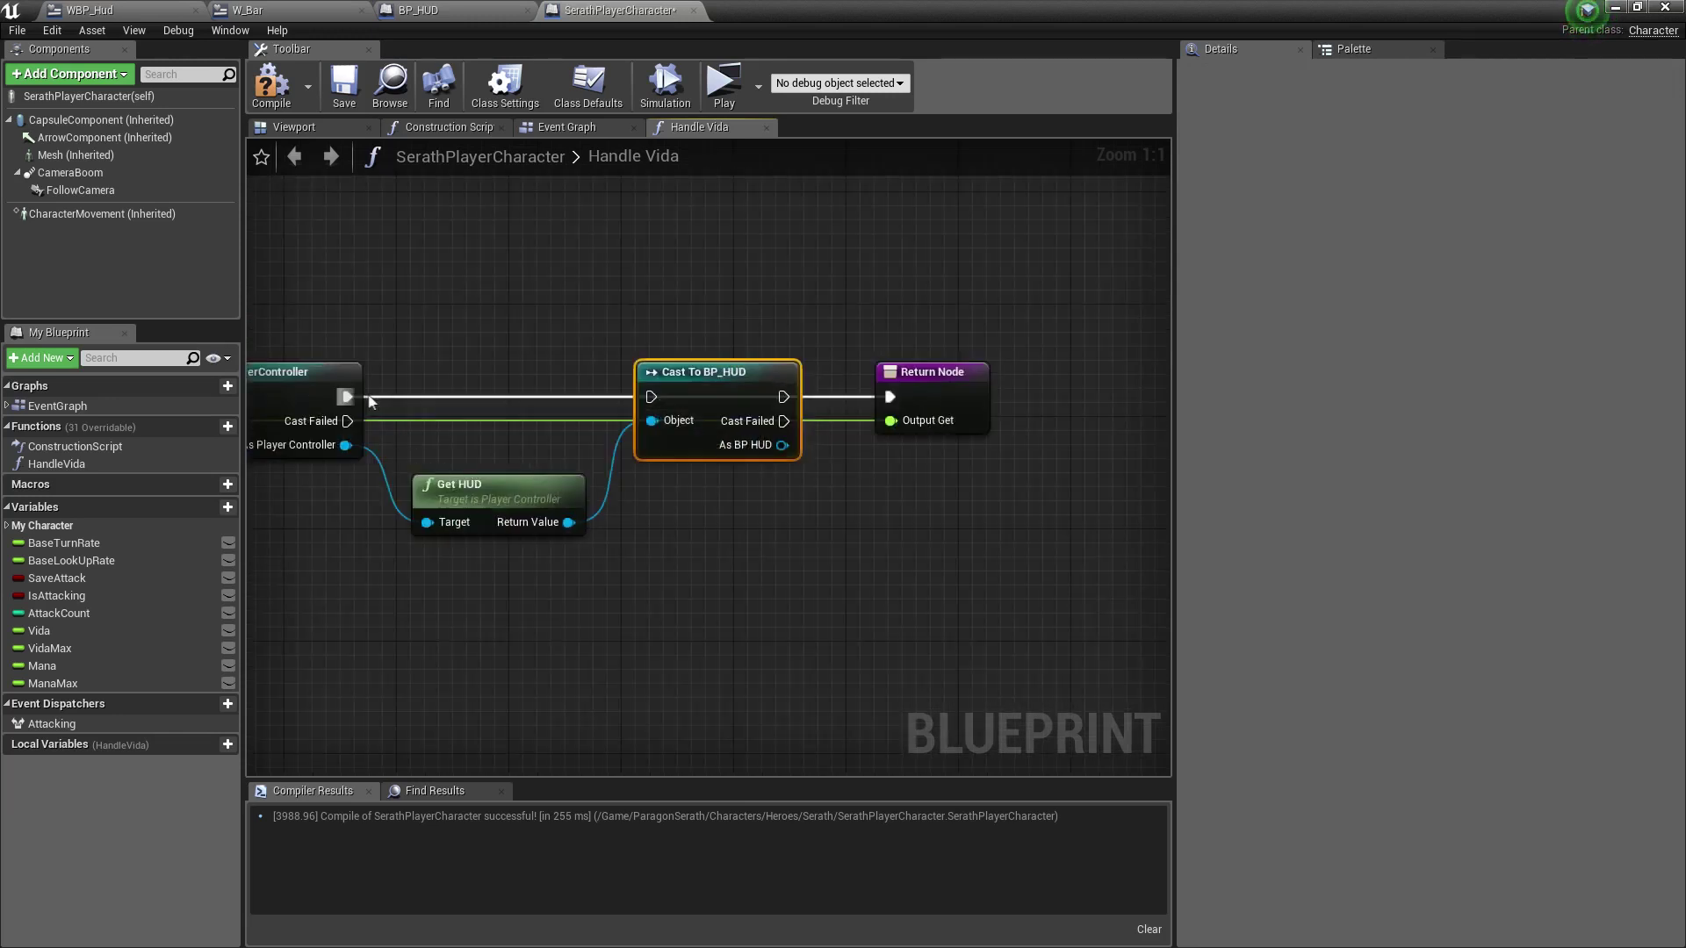
left_click_drag(347, 397, 651, 396)
right_click_drag(905, 458, 728, 461)
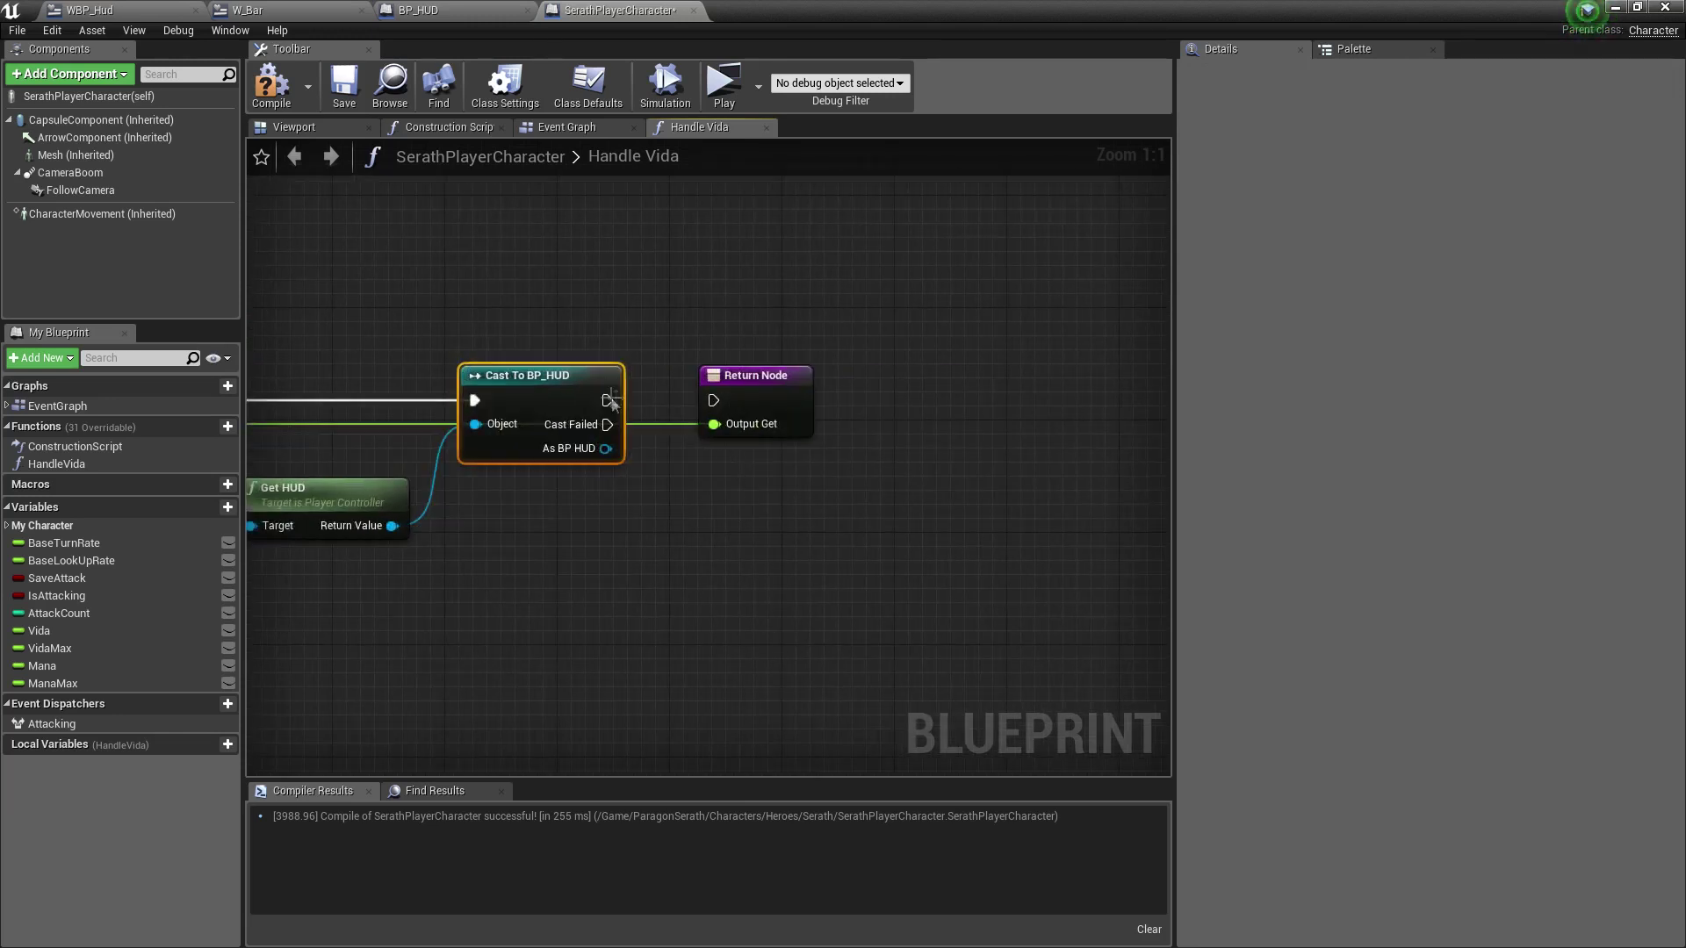
left_click_drag(607, 400, 713, 401)
right_click_drag(686, 520, 633, 504)
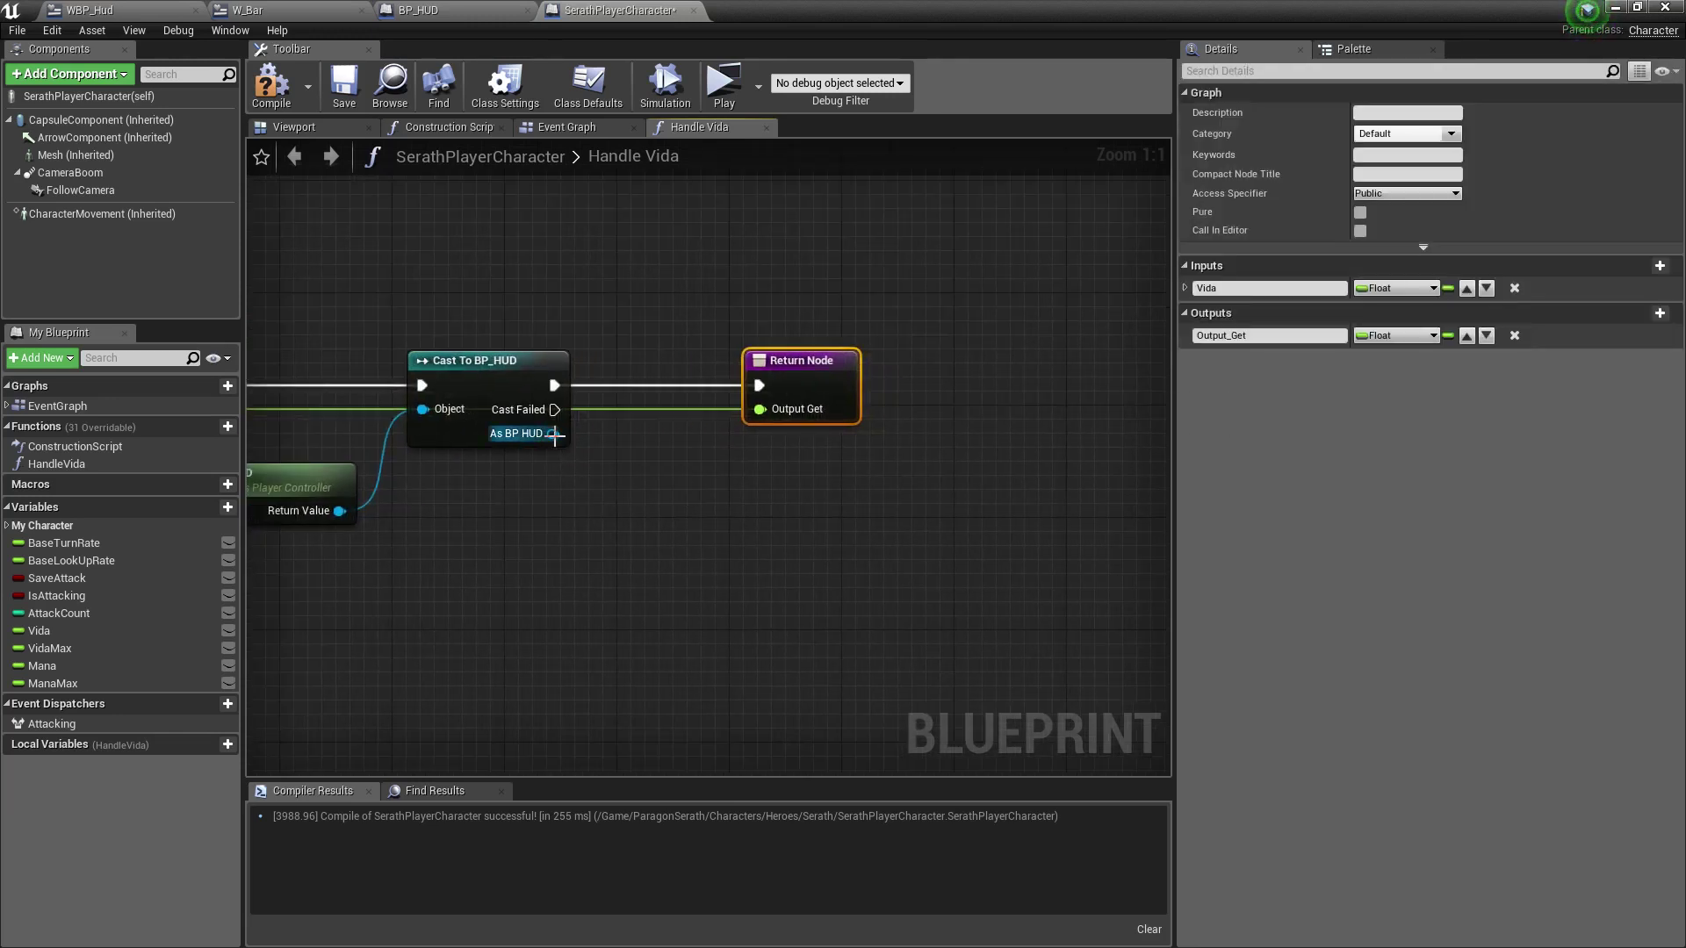
left_click_drag(554, 434, 625, 492)
left_click(533, 549)
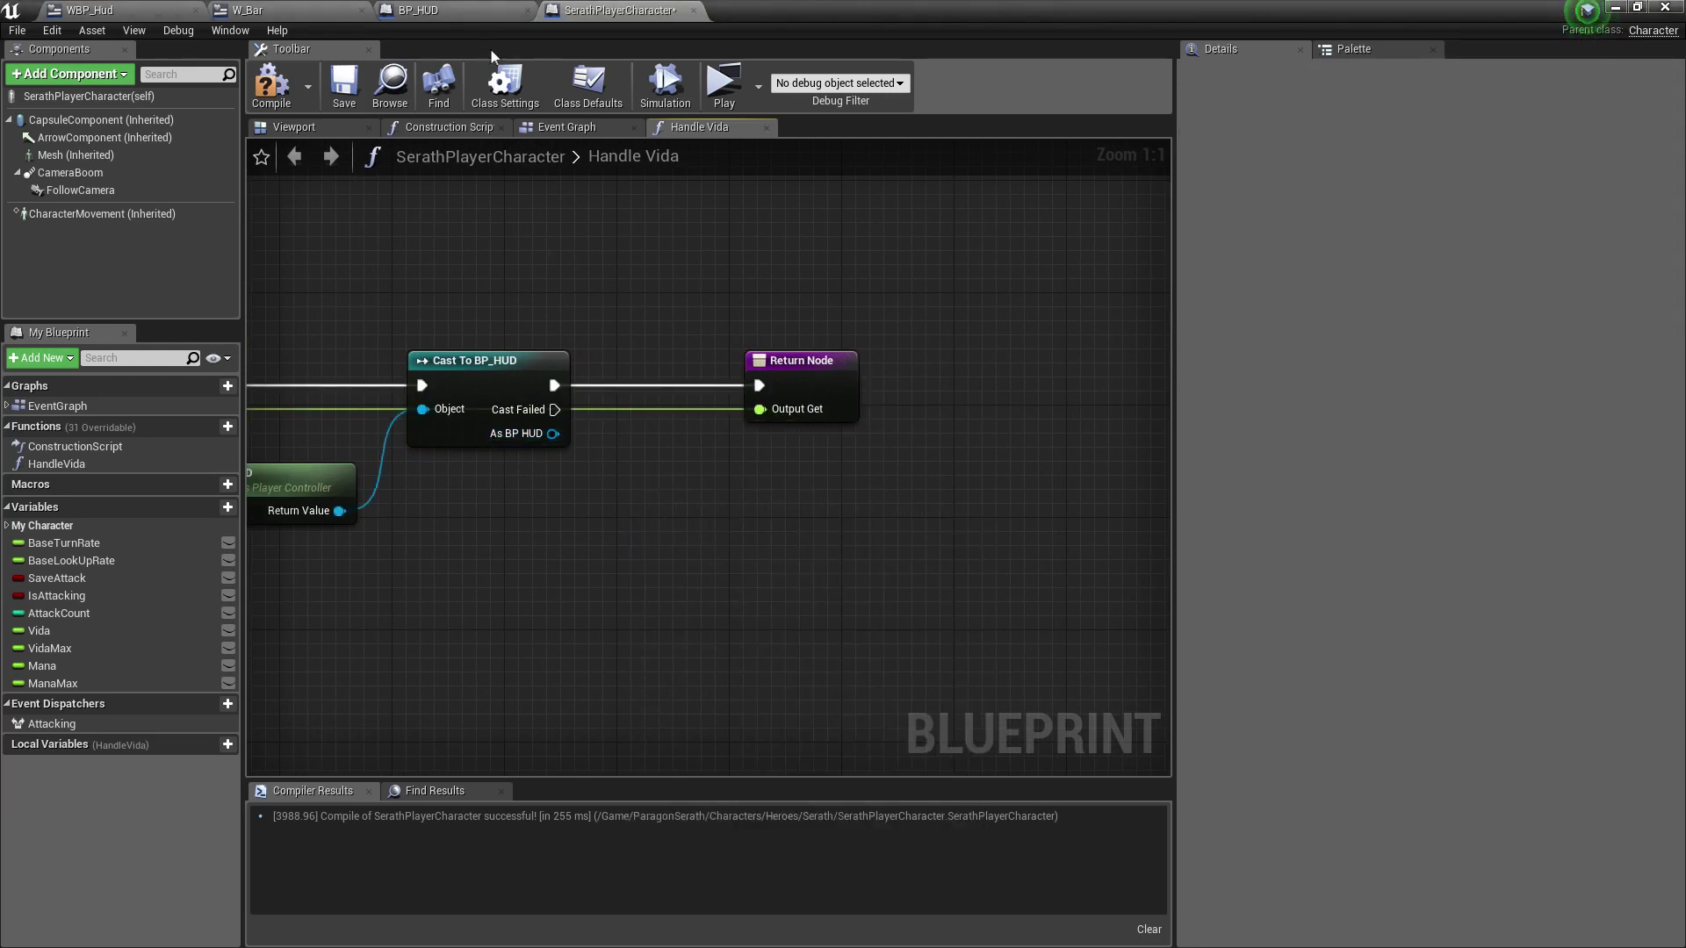
left_click(418, 10)
Promote the created WBP Hud widget's Return Value to a new variable in BP_HUD.
scroll(605, 413, "up", 4)
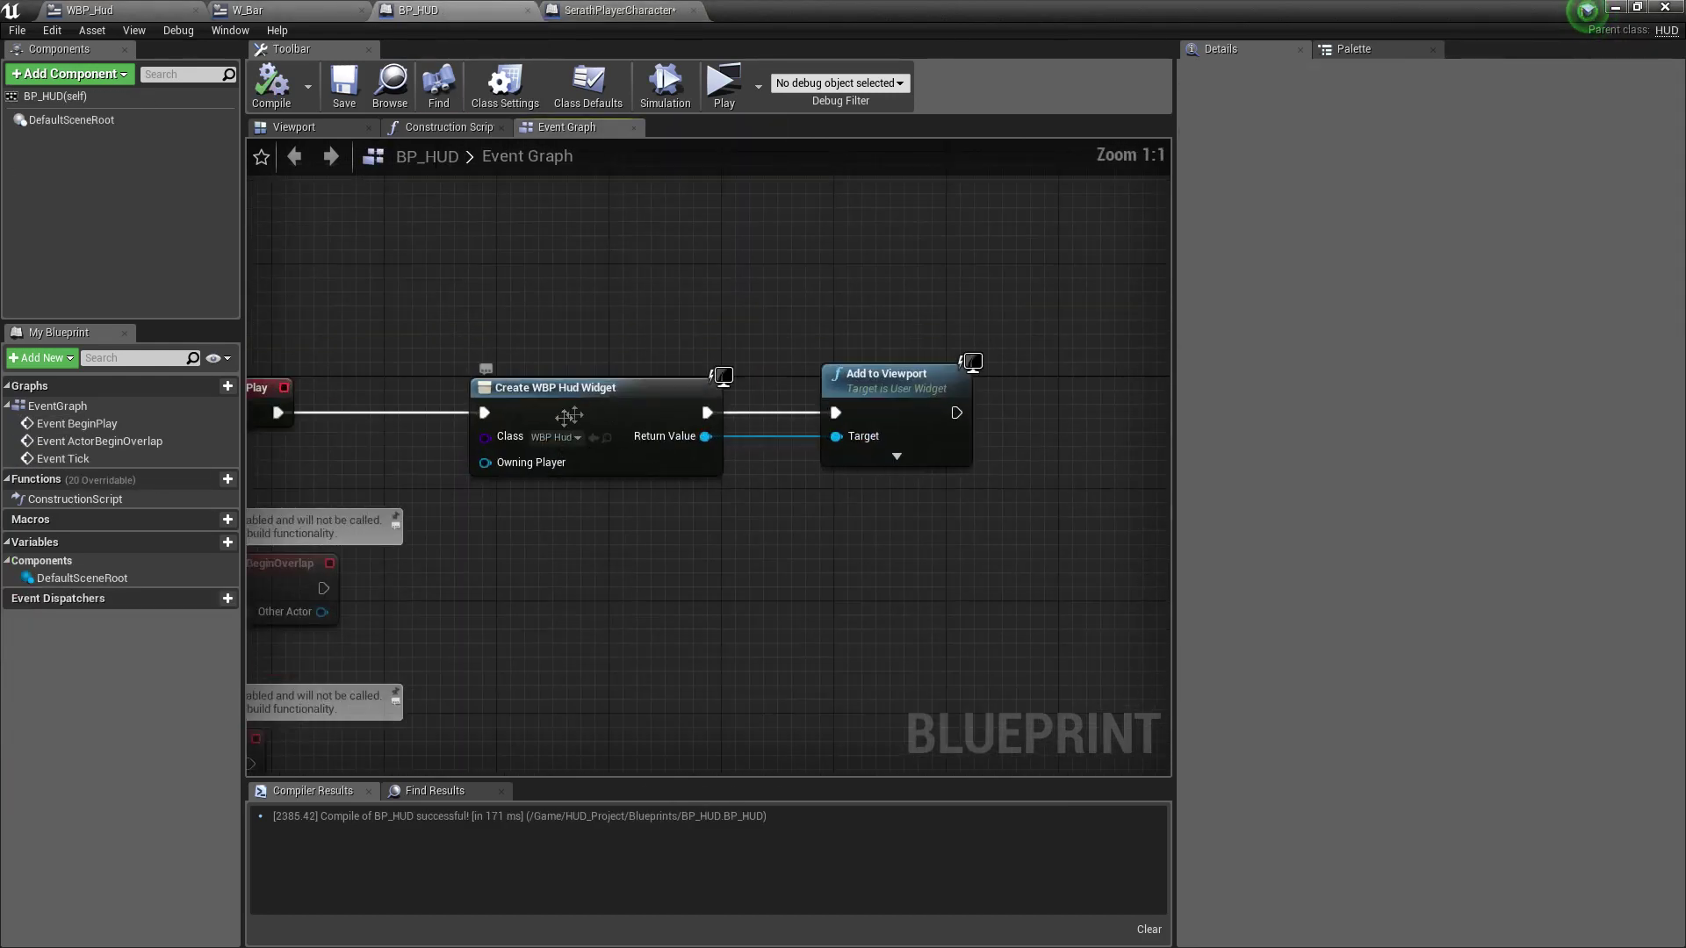
right_click_drag(713, 445, 486, 477)
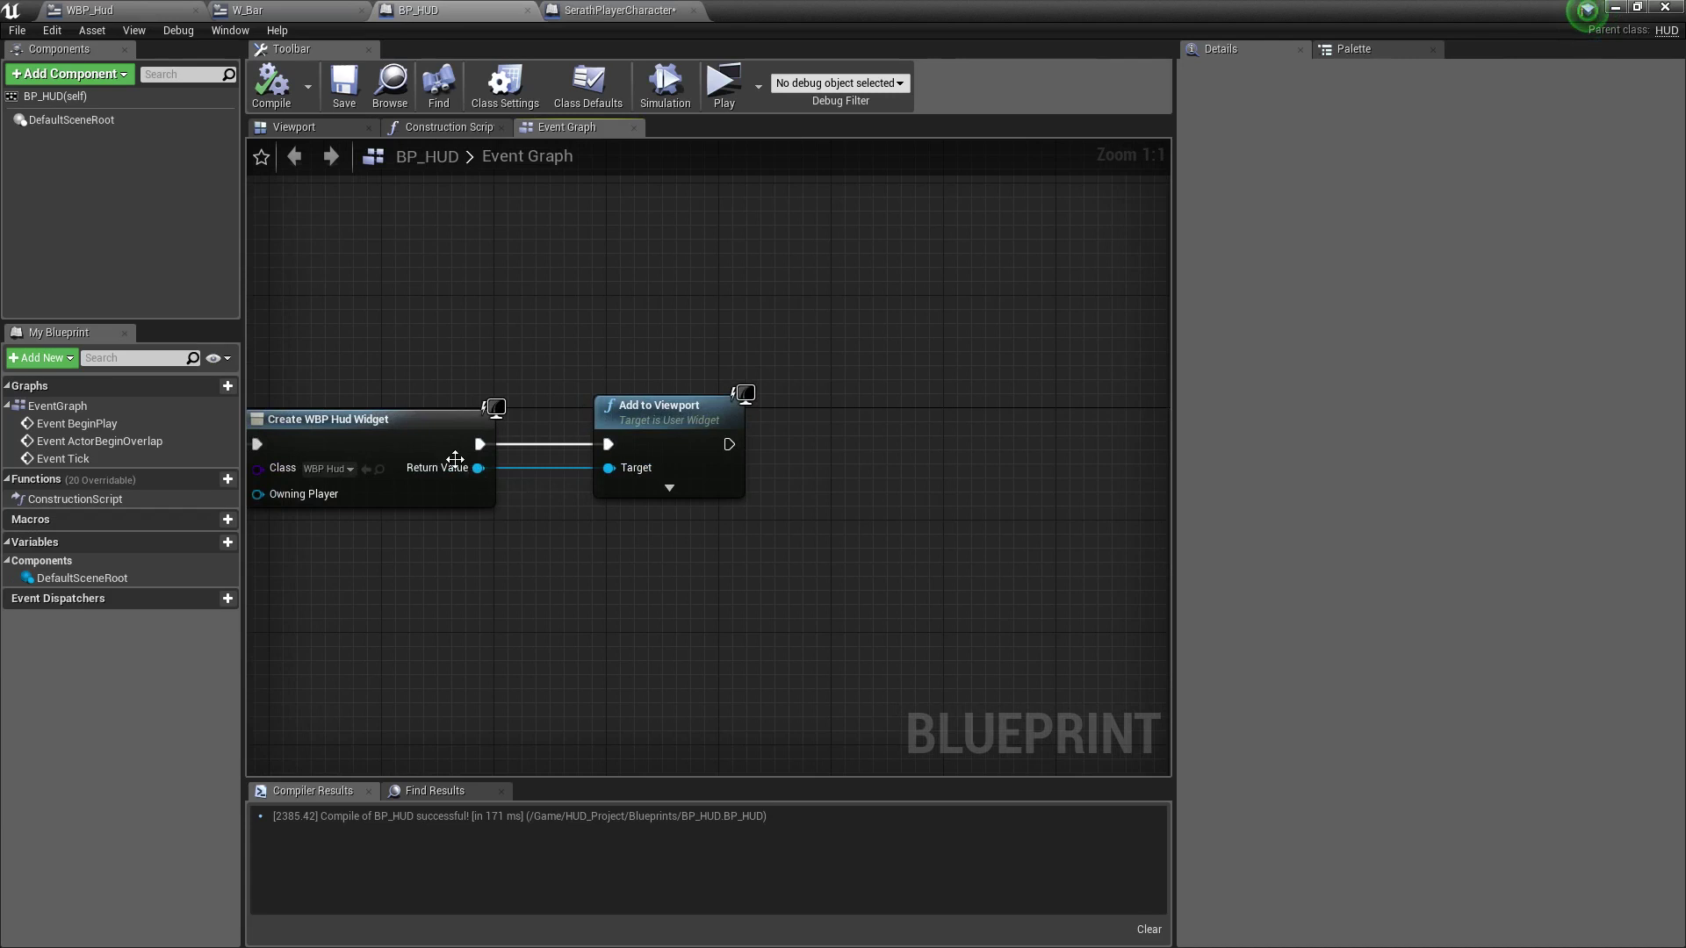
right_click(485, 477)
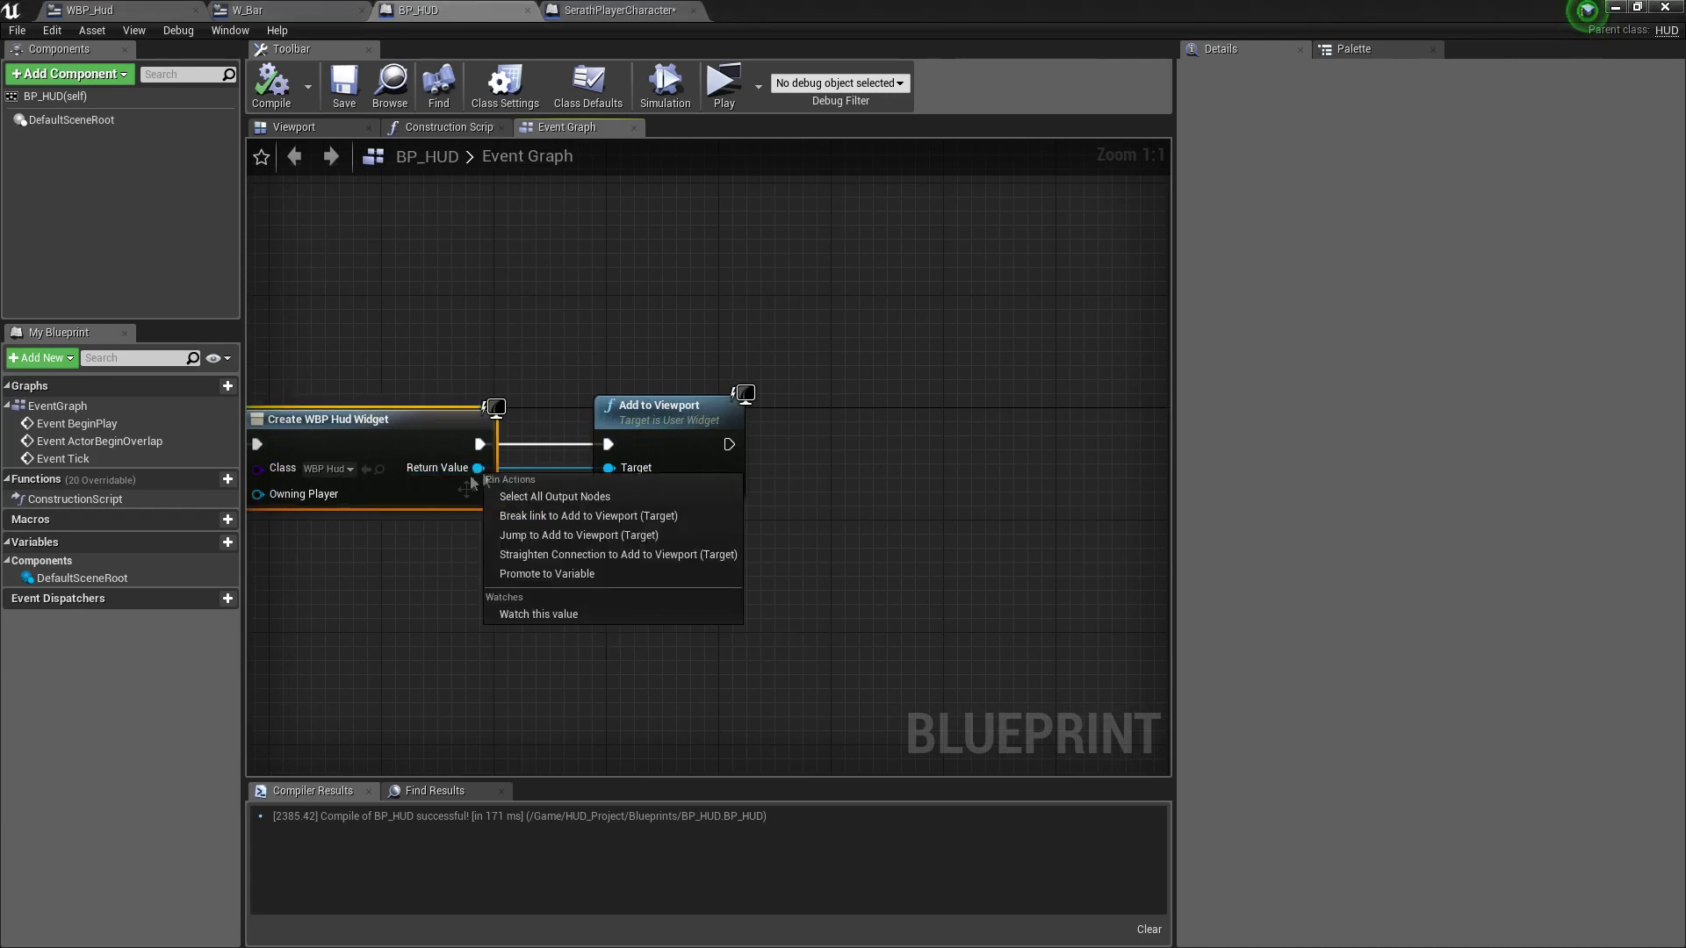
key("Escape")
left_click_drag(652, 411, 862, 411)
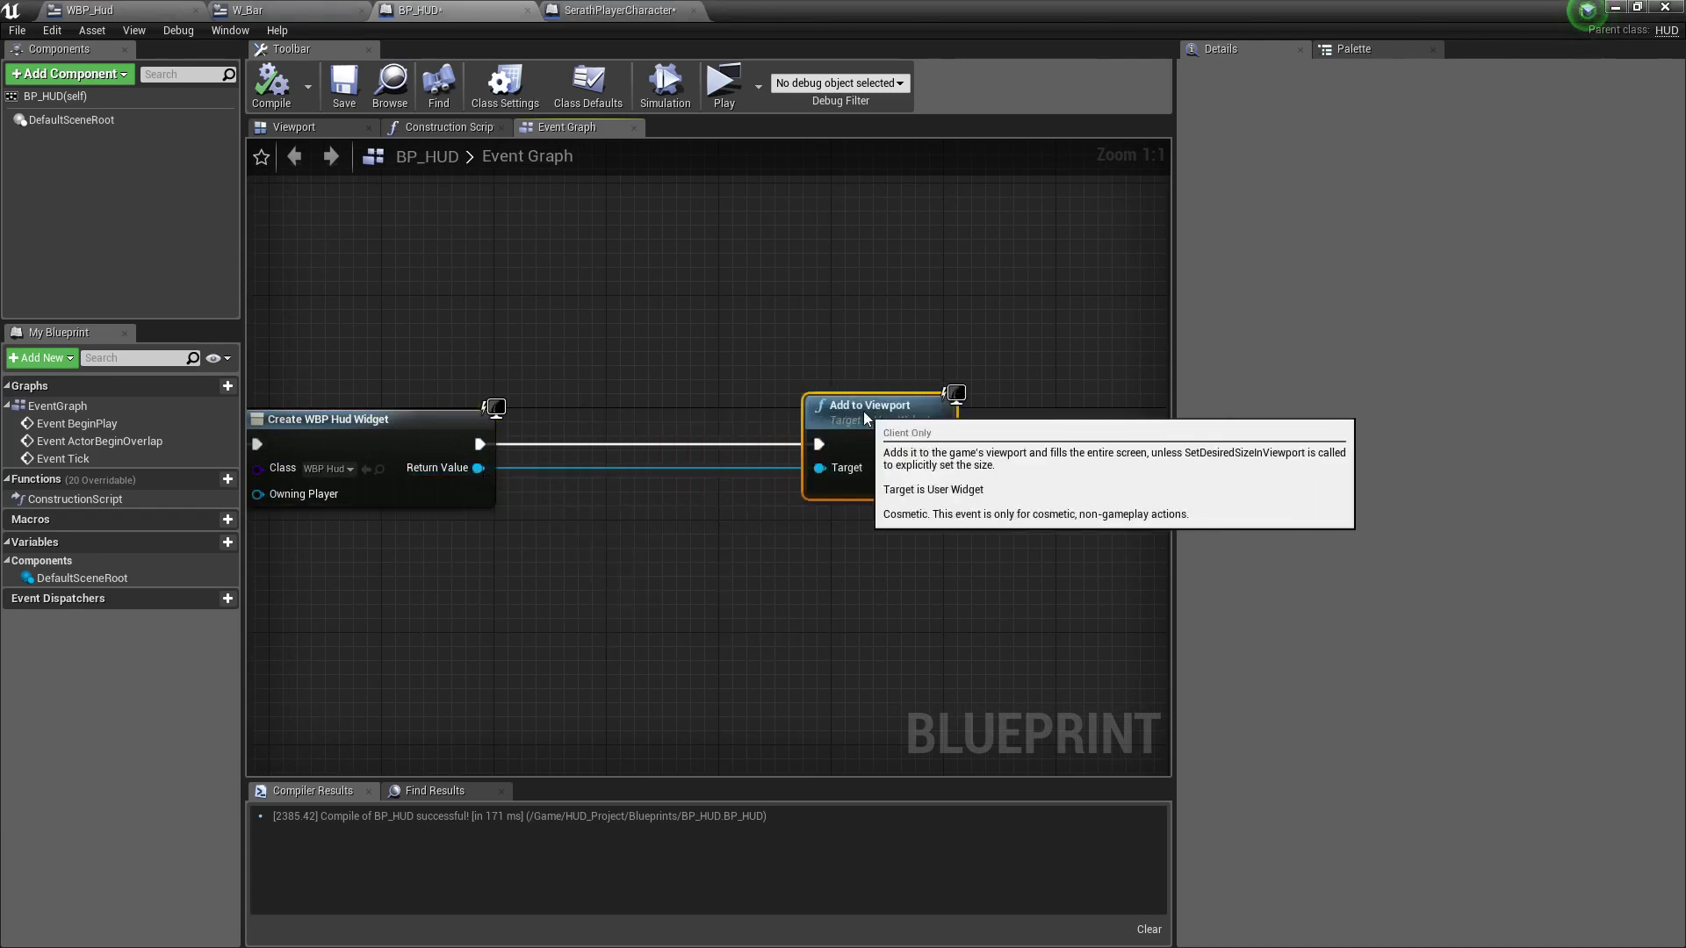
right_click(479, 470)
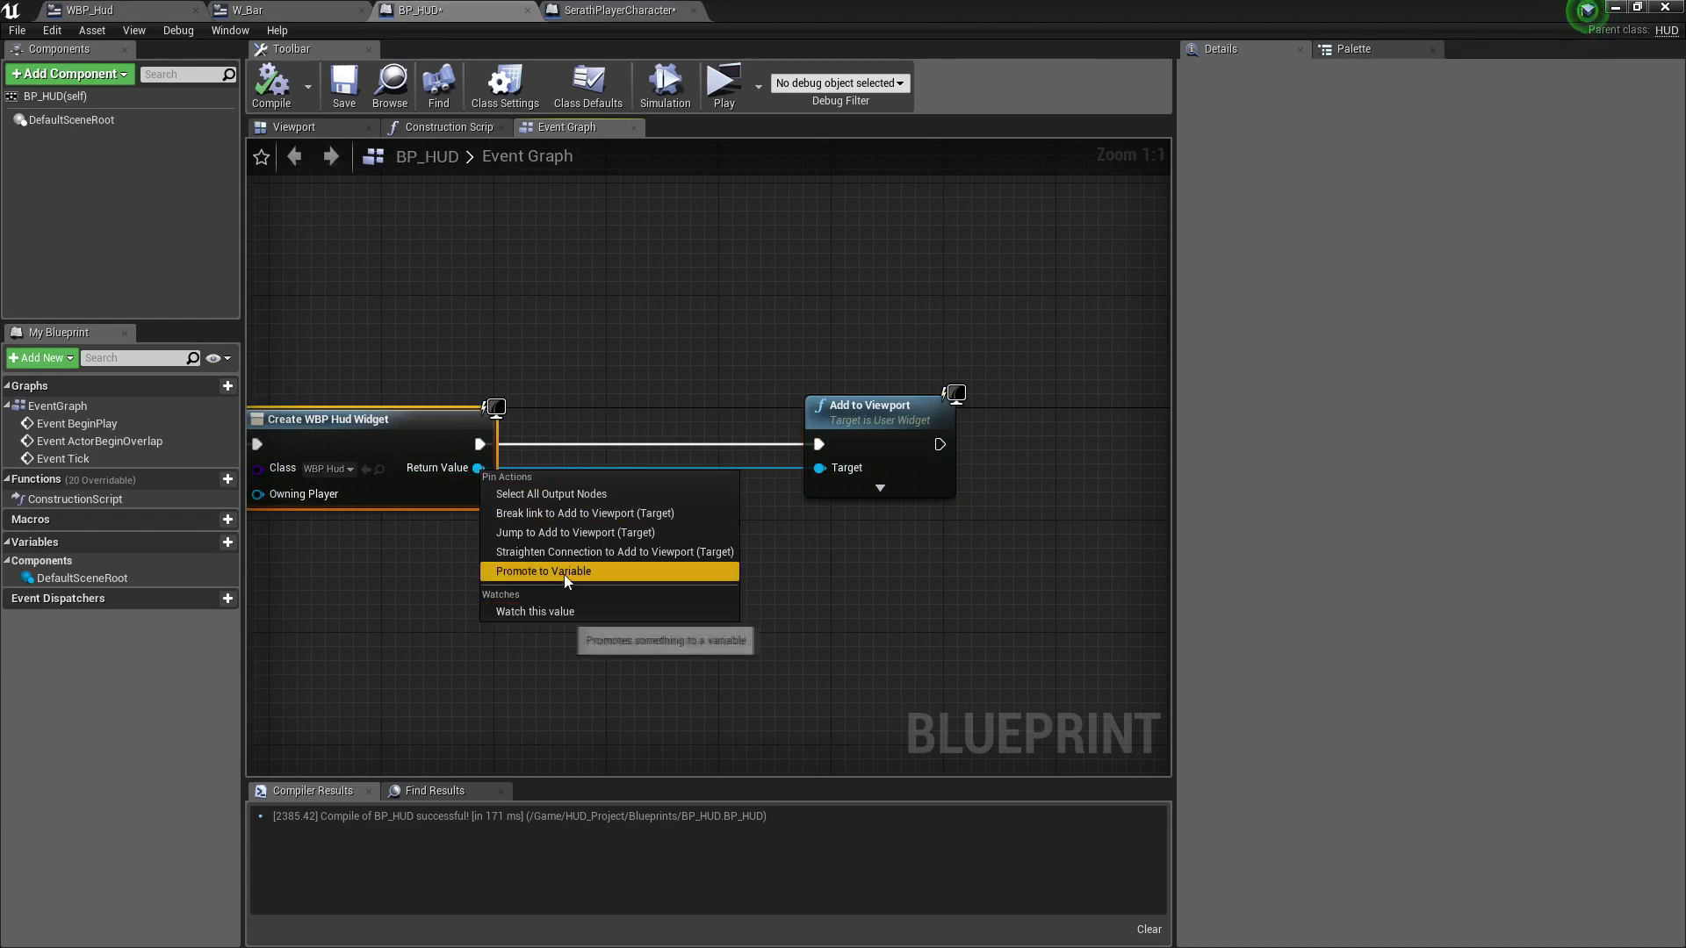
left_click(563, 571)
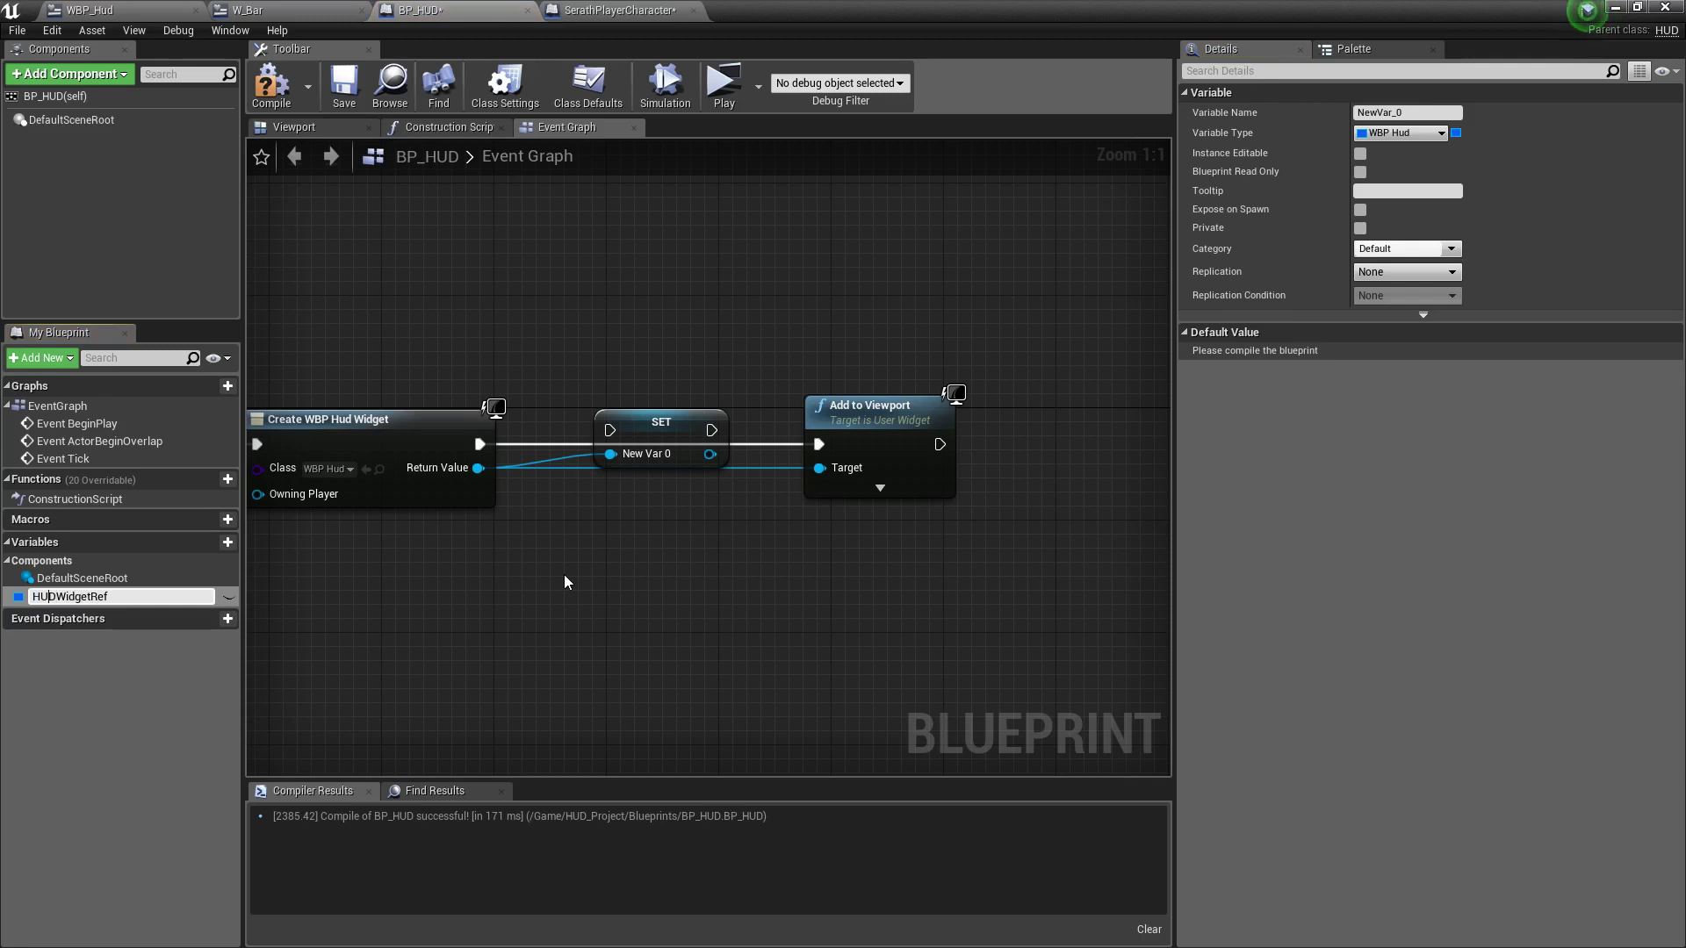
Name the variable HudWidgetRef and chain its SET between Create WBP Hud Widget and Add to Viewport.
type("ud")
key("Return")
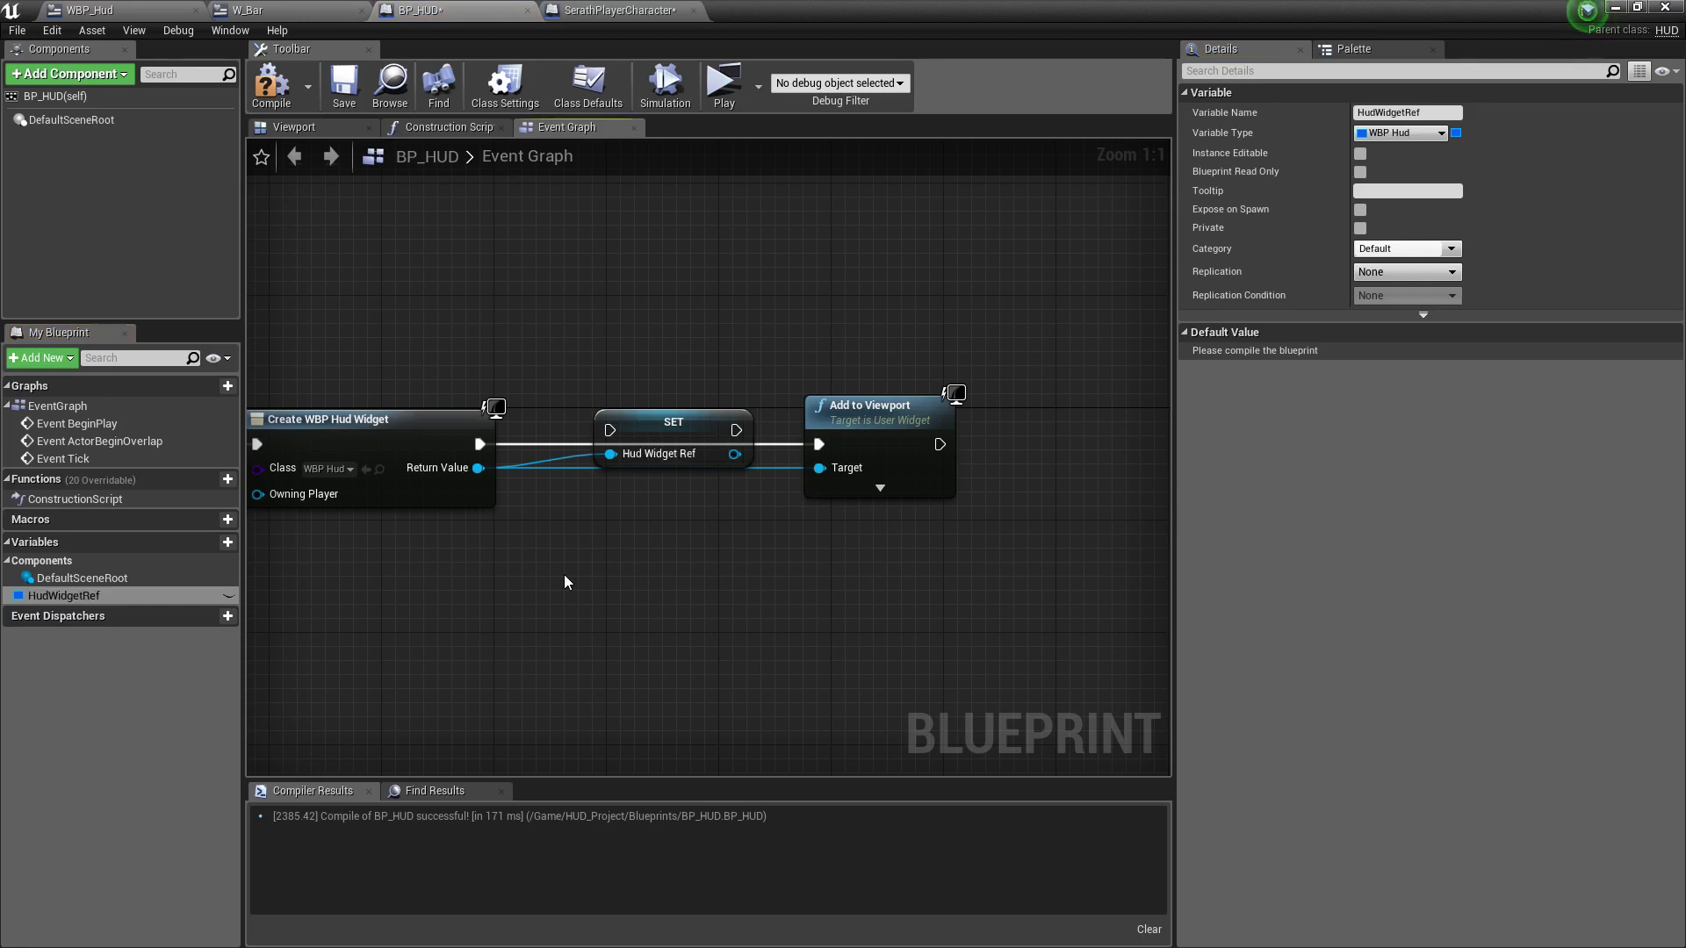
left_click_drag(479, 443, 614, 445)
left_click_drag(735, 431, 818, 444)
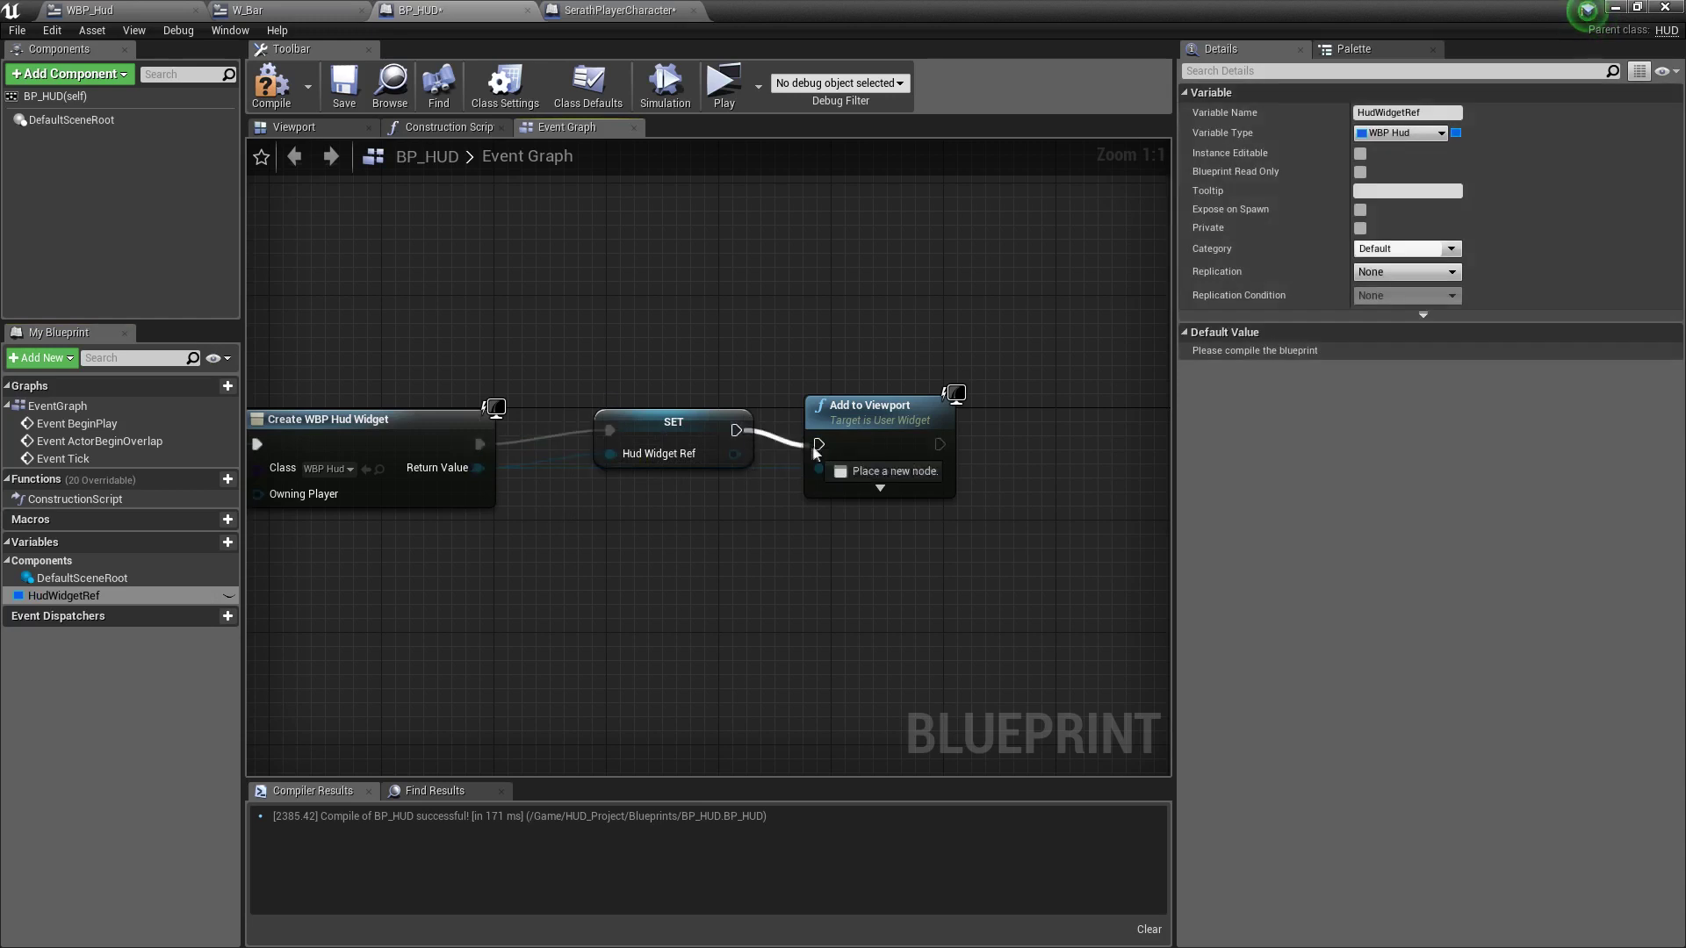
left_click_drag(688, 439, 674, 454)
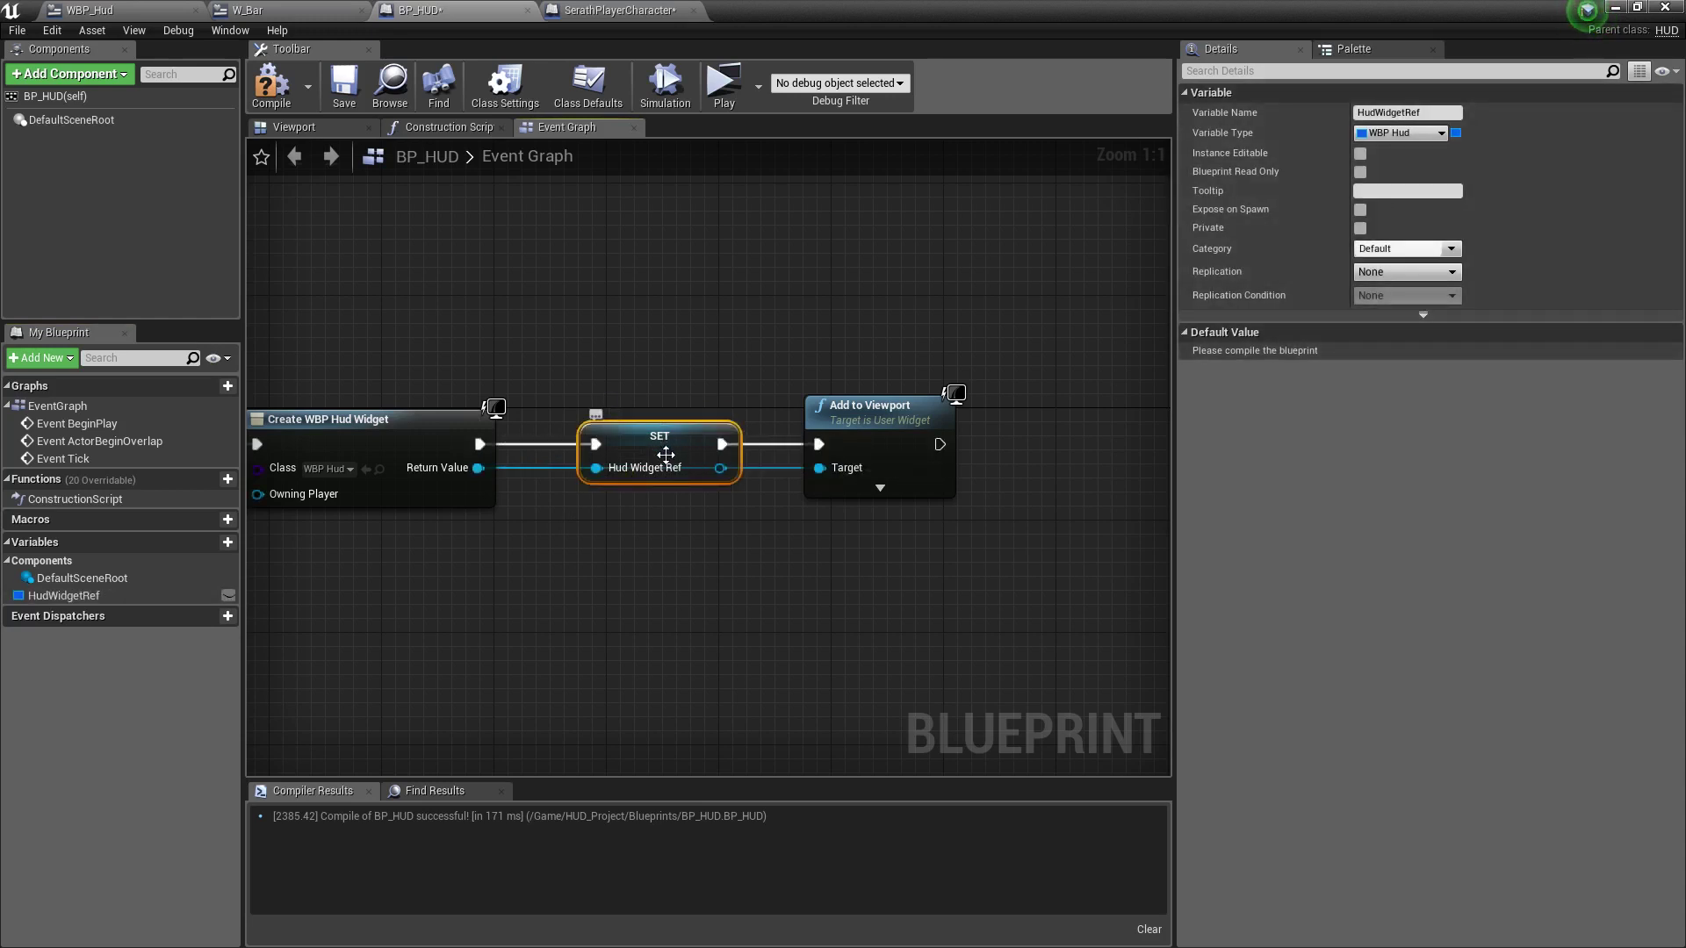
Save and compile BP_HUD, then return to the SerathPlayerCharacter blueprint.
left_click(344, 86)
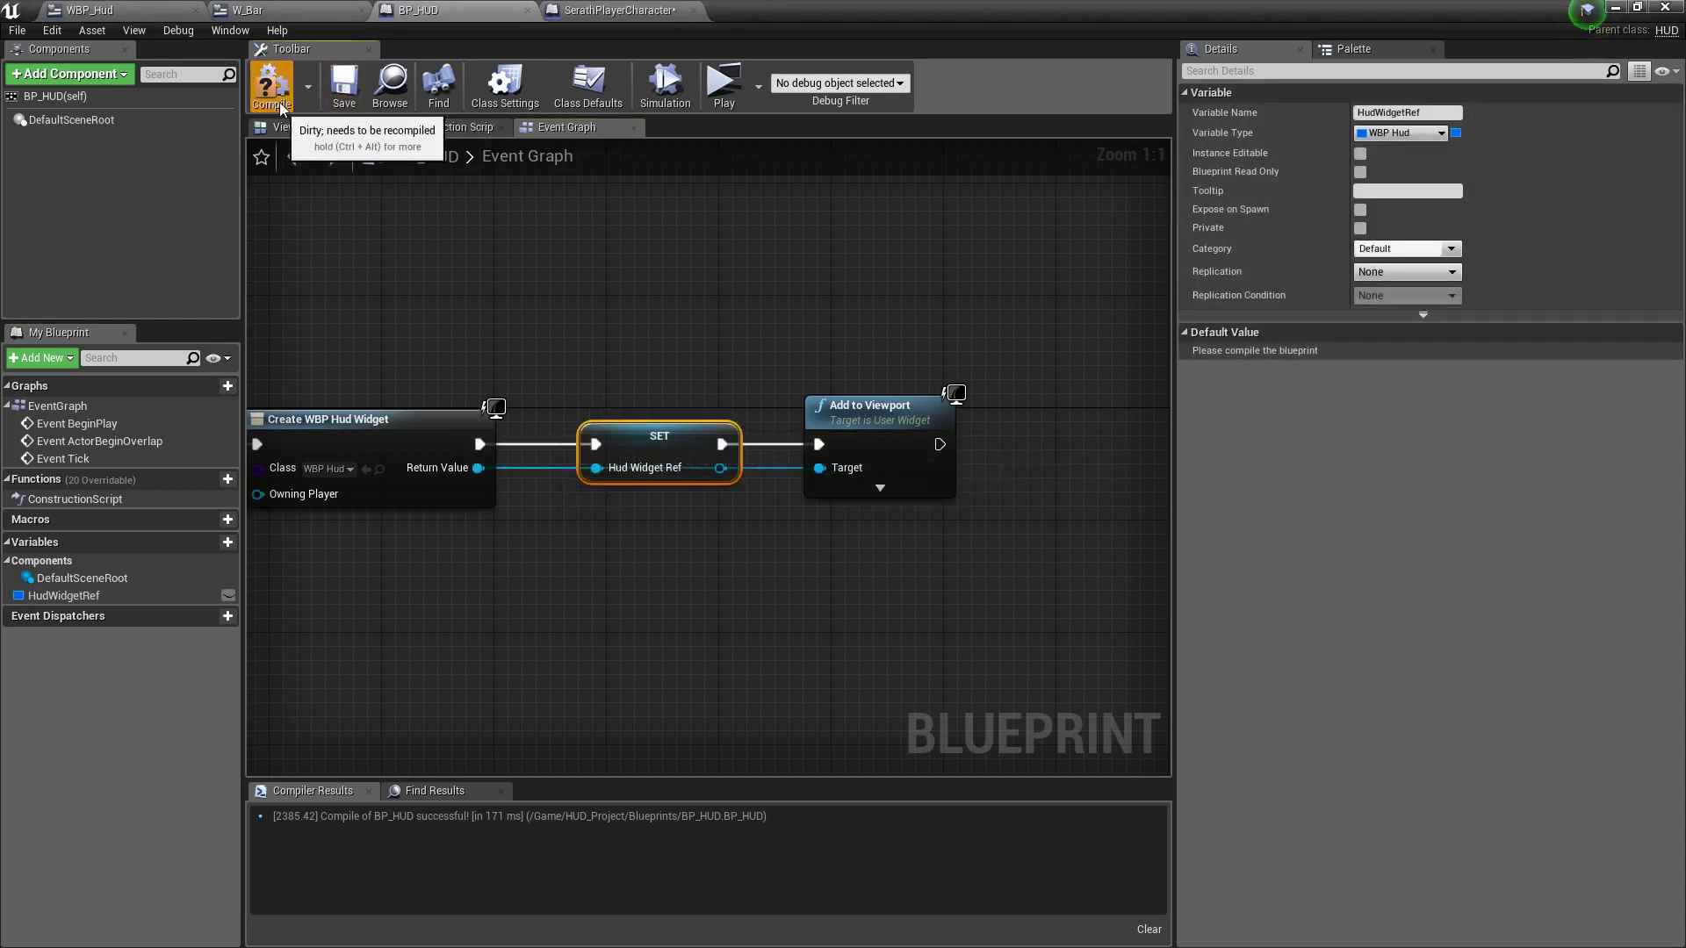
left_click(280, 104)
left_click(619, 10)
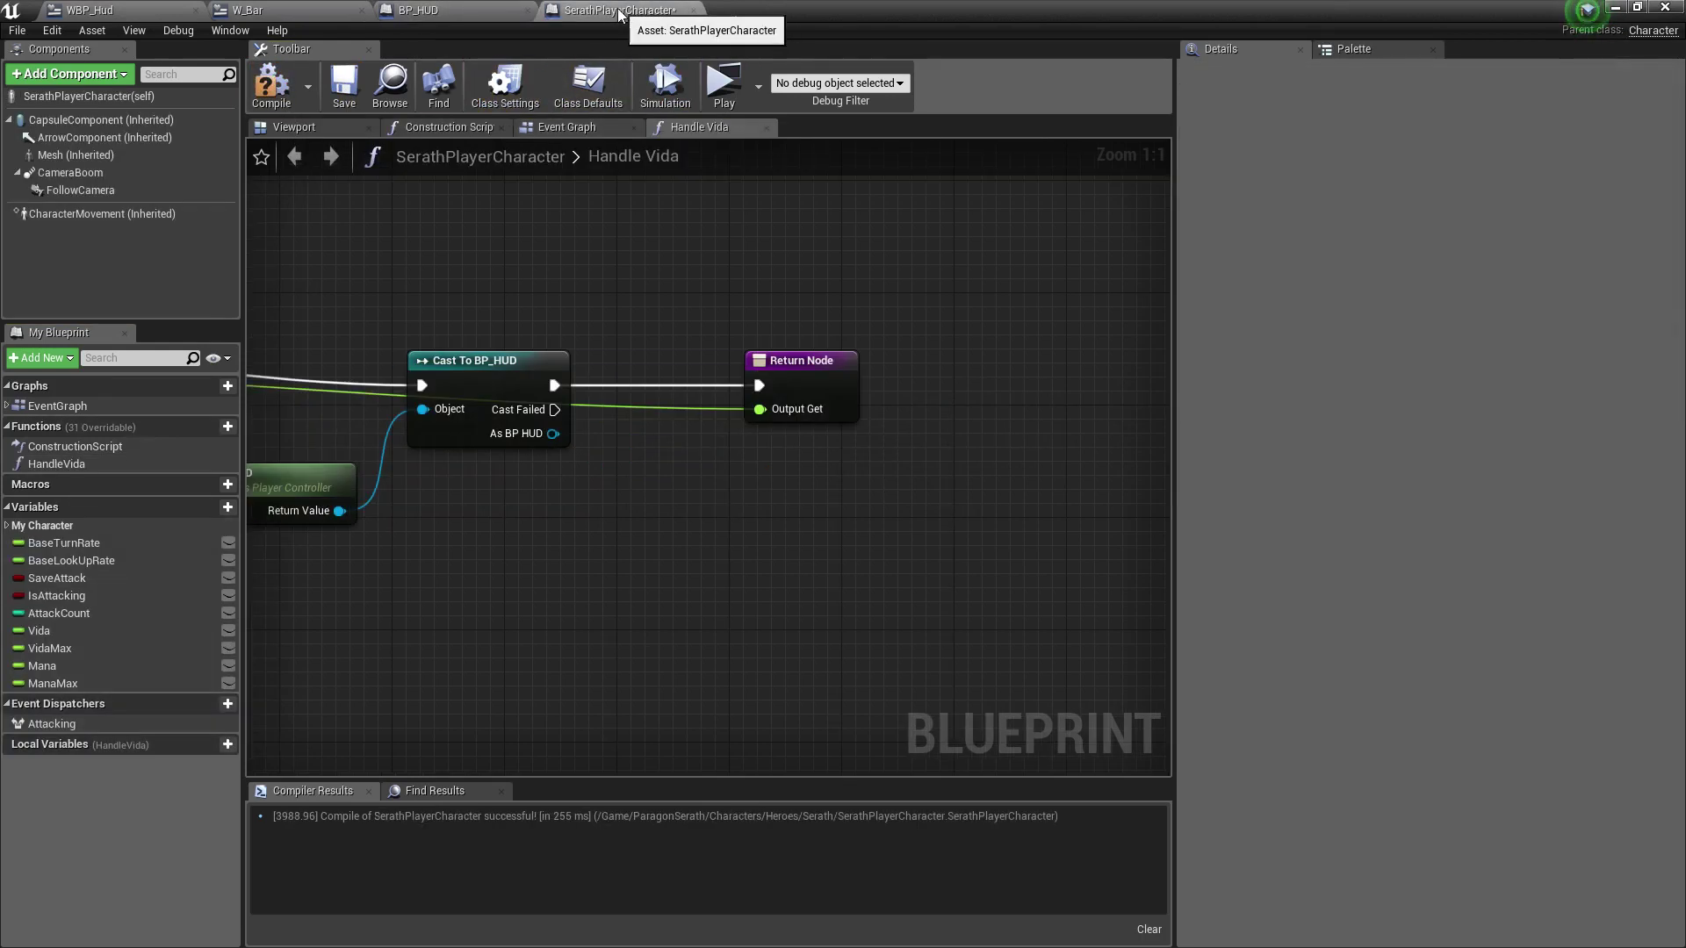
Add a Get Hud Widget Ref node off the As BP HUD cast output.
right_click_drag(566, 560, 760, 533)
right_click_drag(890, 513, 733, 500)
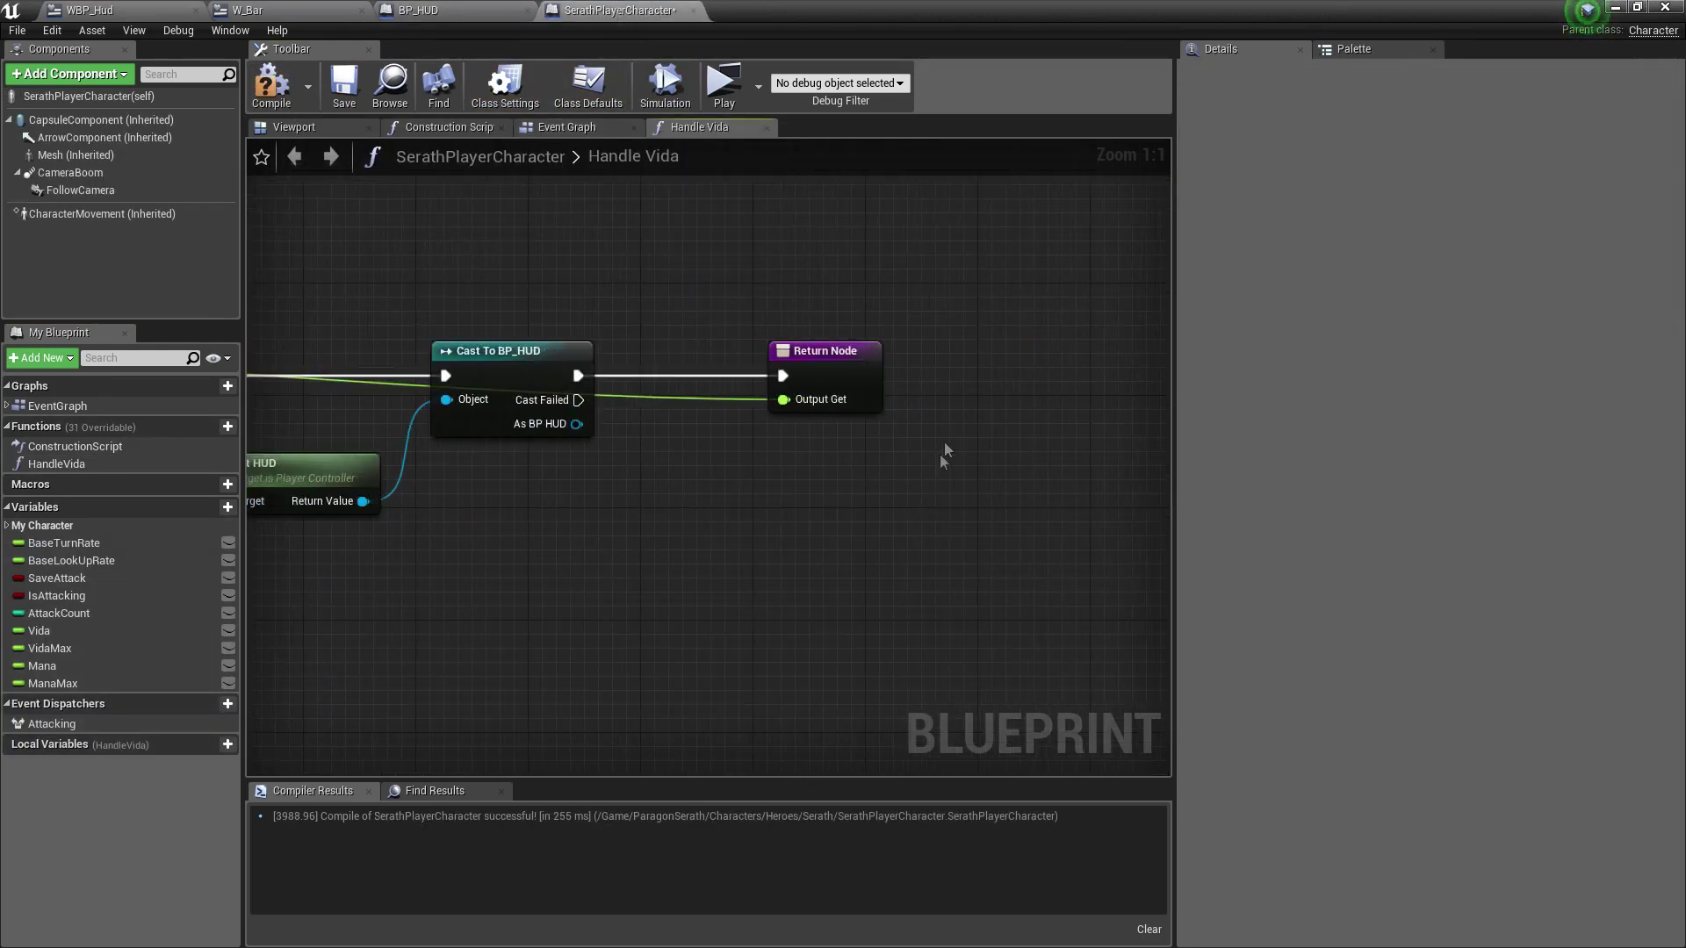
left_click(979, 356)
left_click(689, 466)
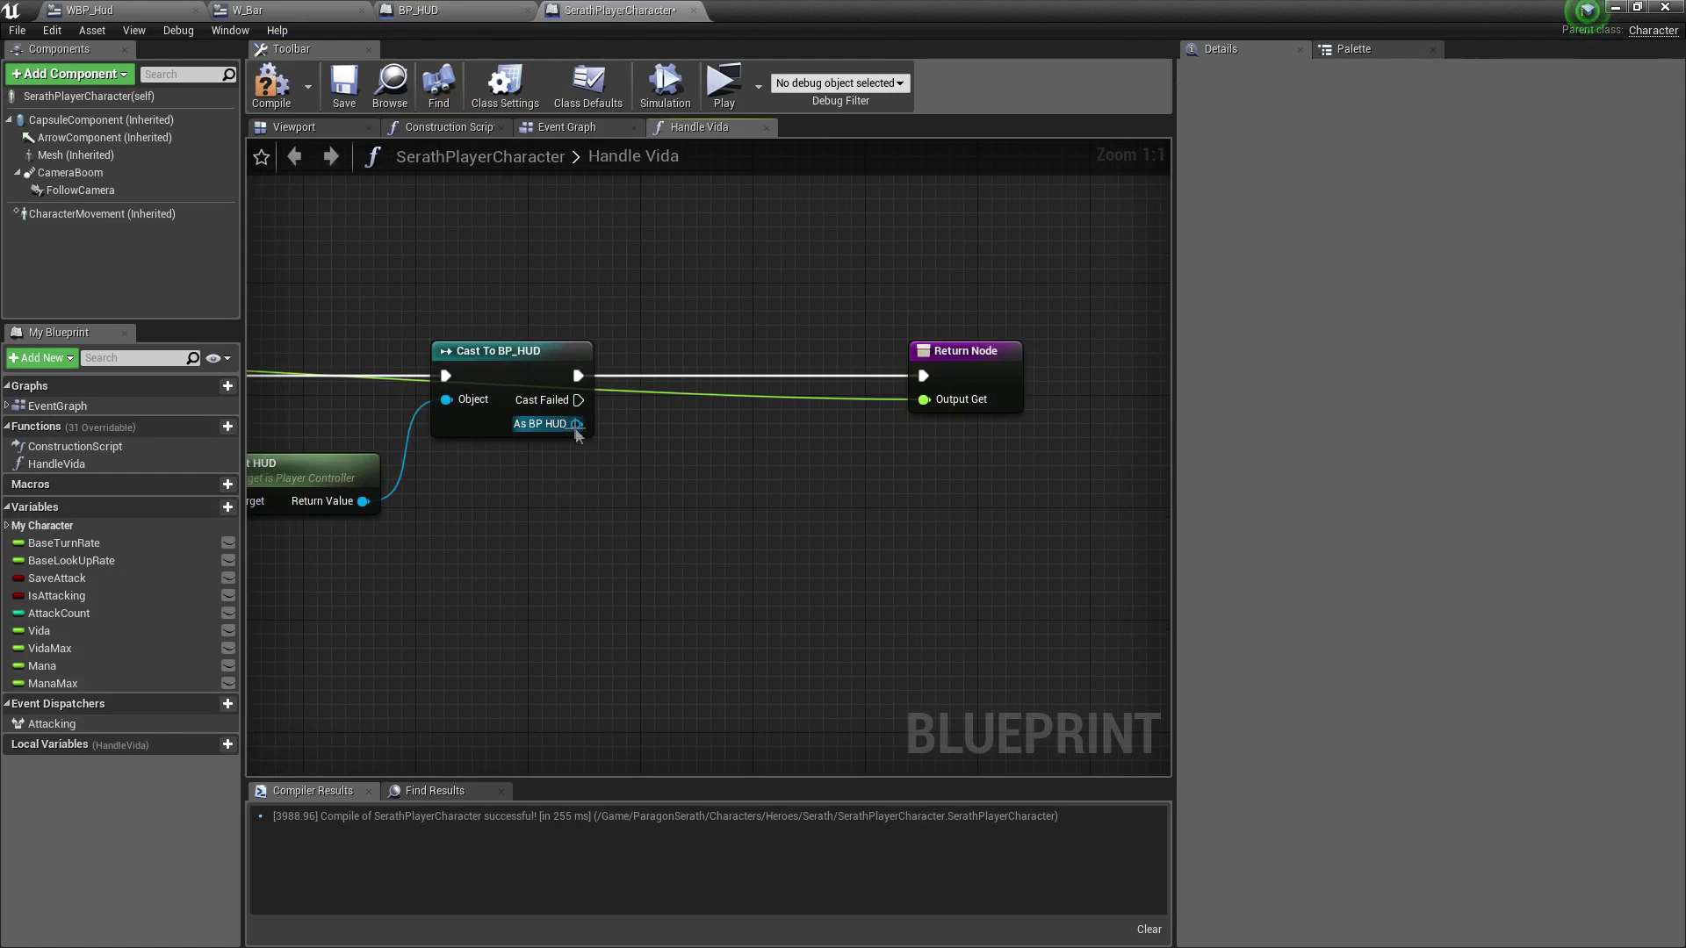
left_click_drag(575, 424, 610, 441)
type("get hud")
key("Down")
key("Down")
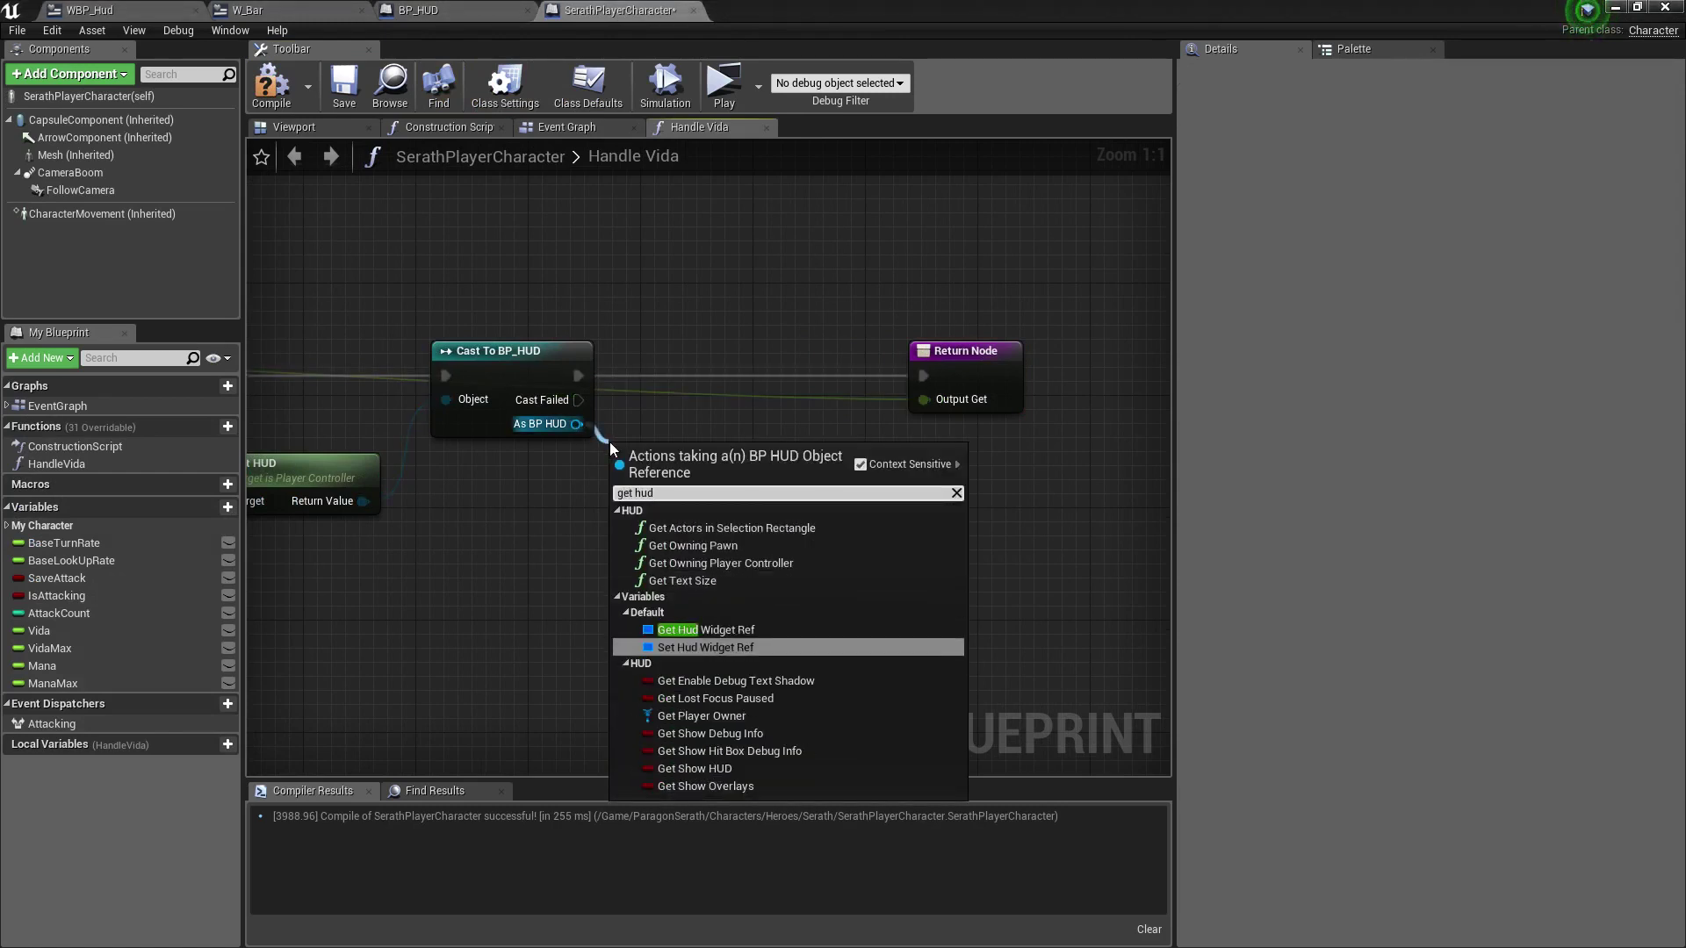
key("Up")
key("Return")
right_click_drag(741, 735, 564, 725)
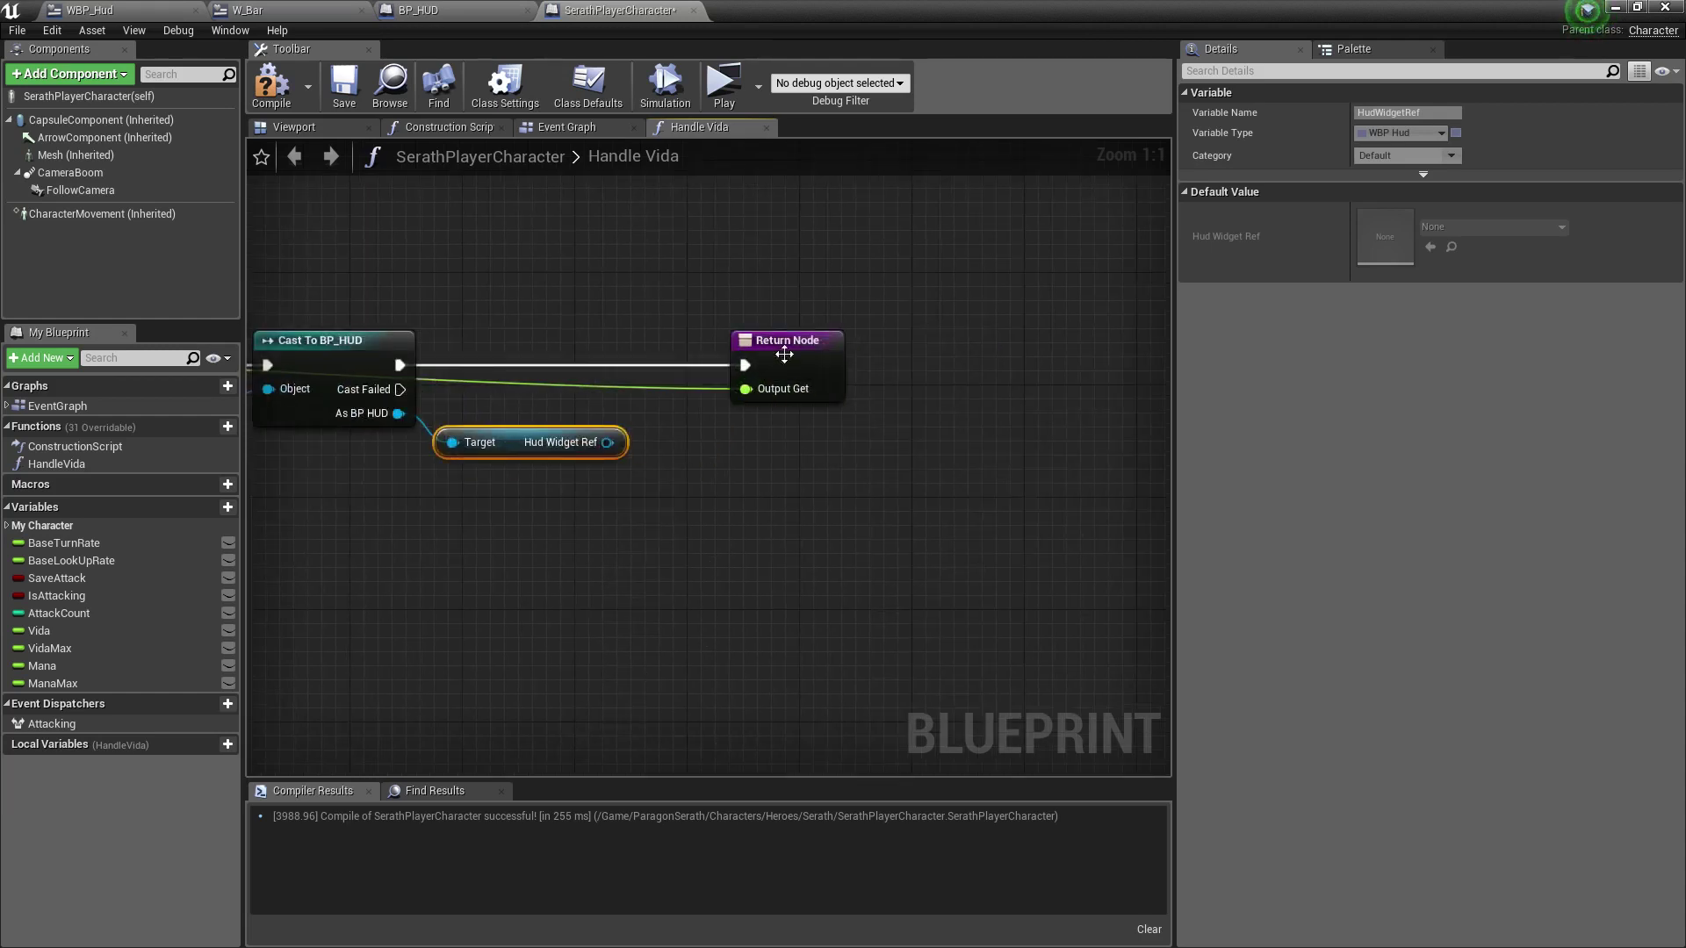
left_click_drag(784, 354, 925, 354)
left_click(787, 478)
Search for Actualizar from Hud Widget Ref, cancel, and pan across the Handle Vida chain.
mouse_move(510, 445)
left_mouse_down()
mouse_move(537, 445)
mouse_move(703, 285)
left_mouse_up()
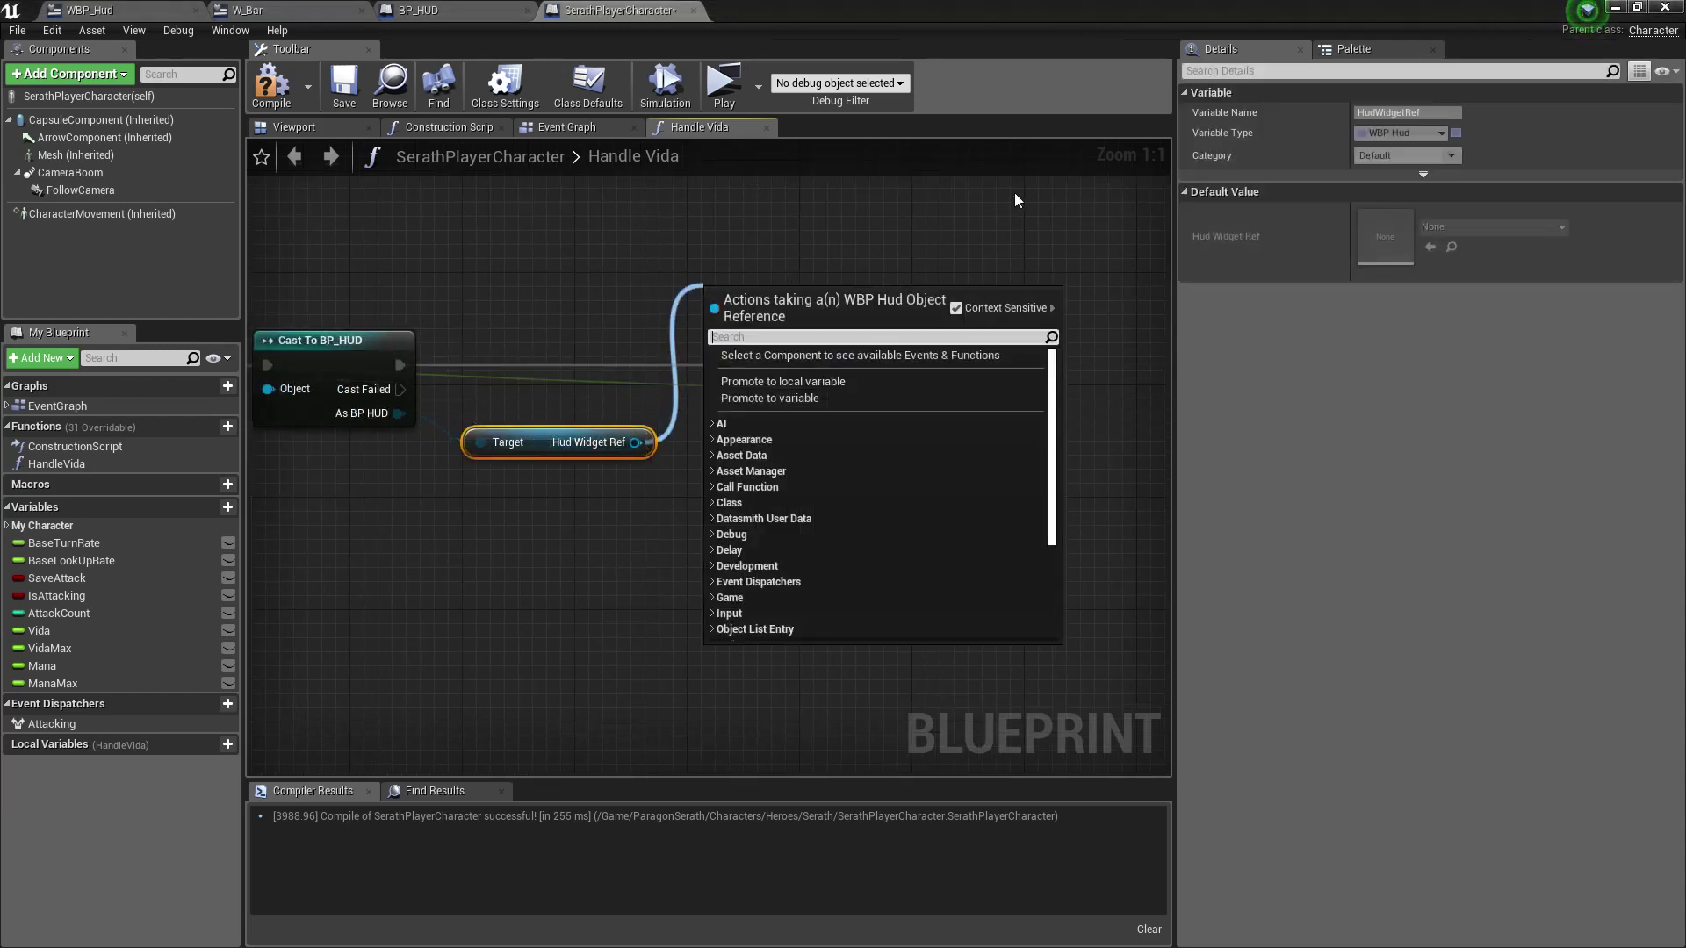
type("actua")
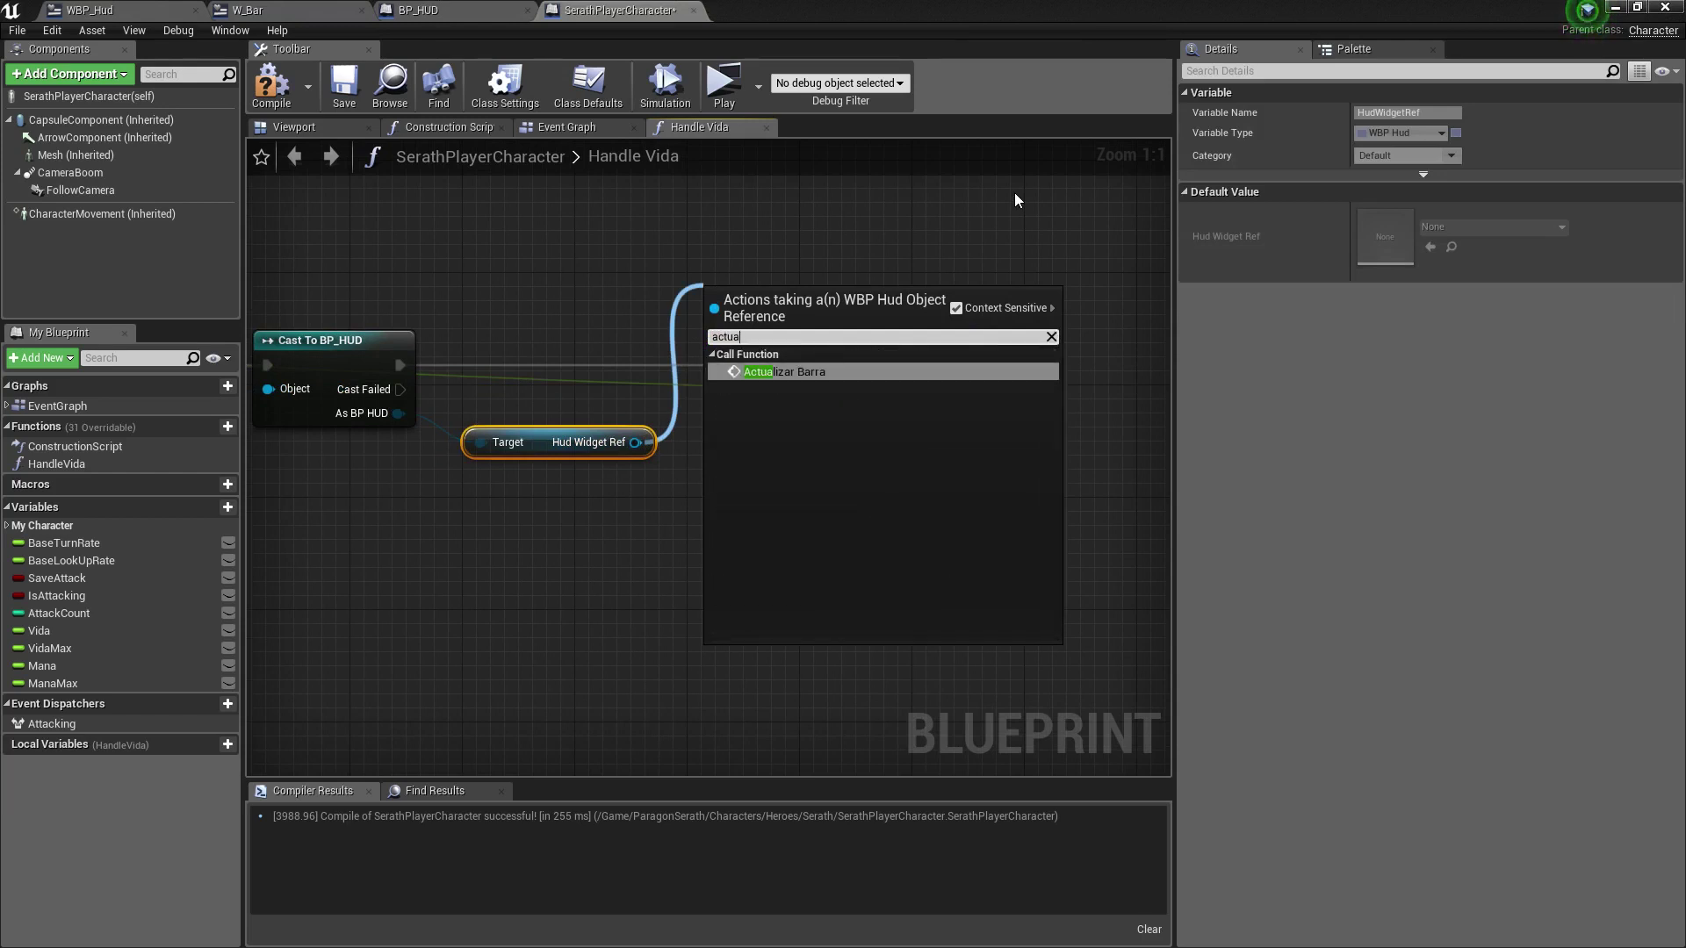
left_click(687, 232)
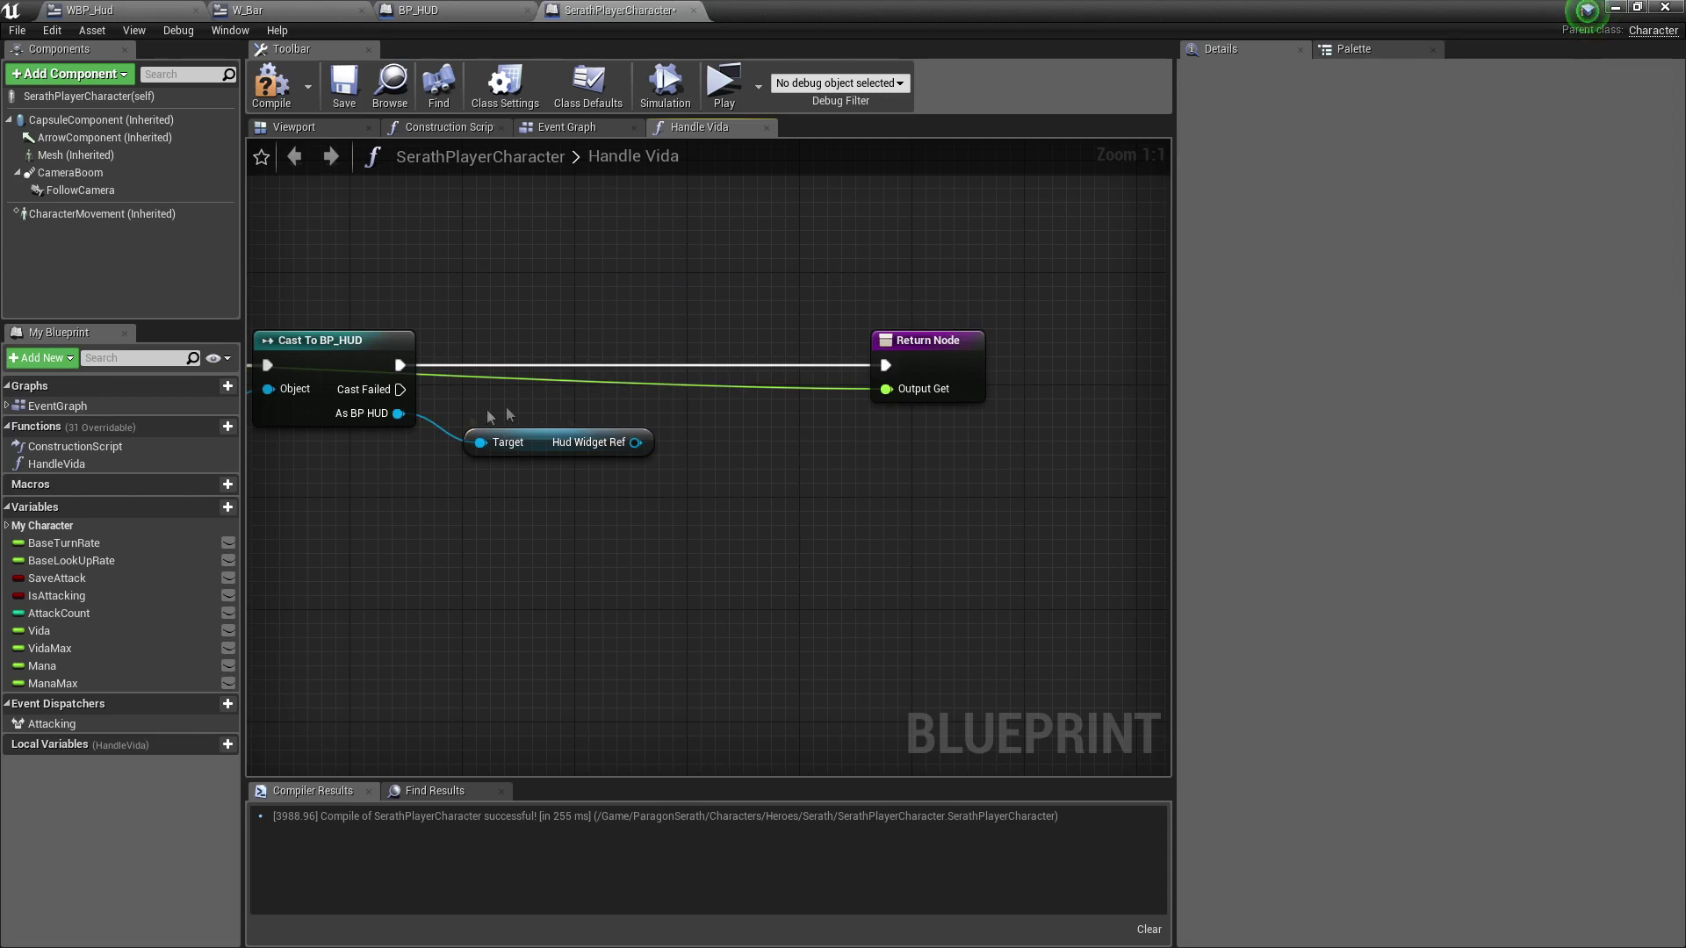
right_click_drag(490, 416, 864, 301)
scroll(793, 422, "down", 3)
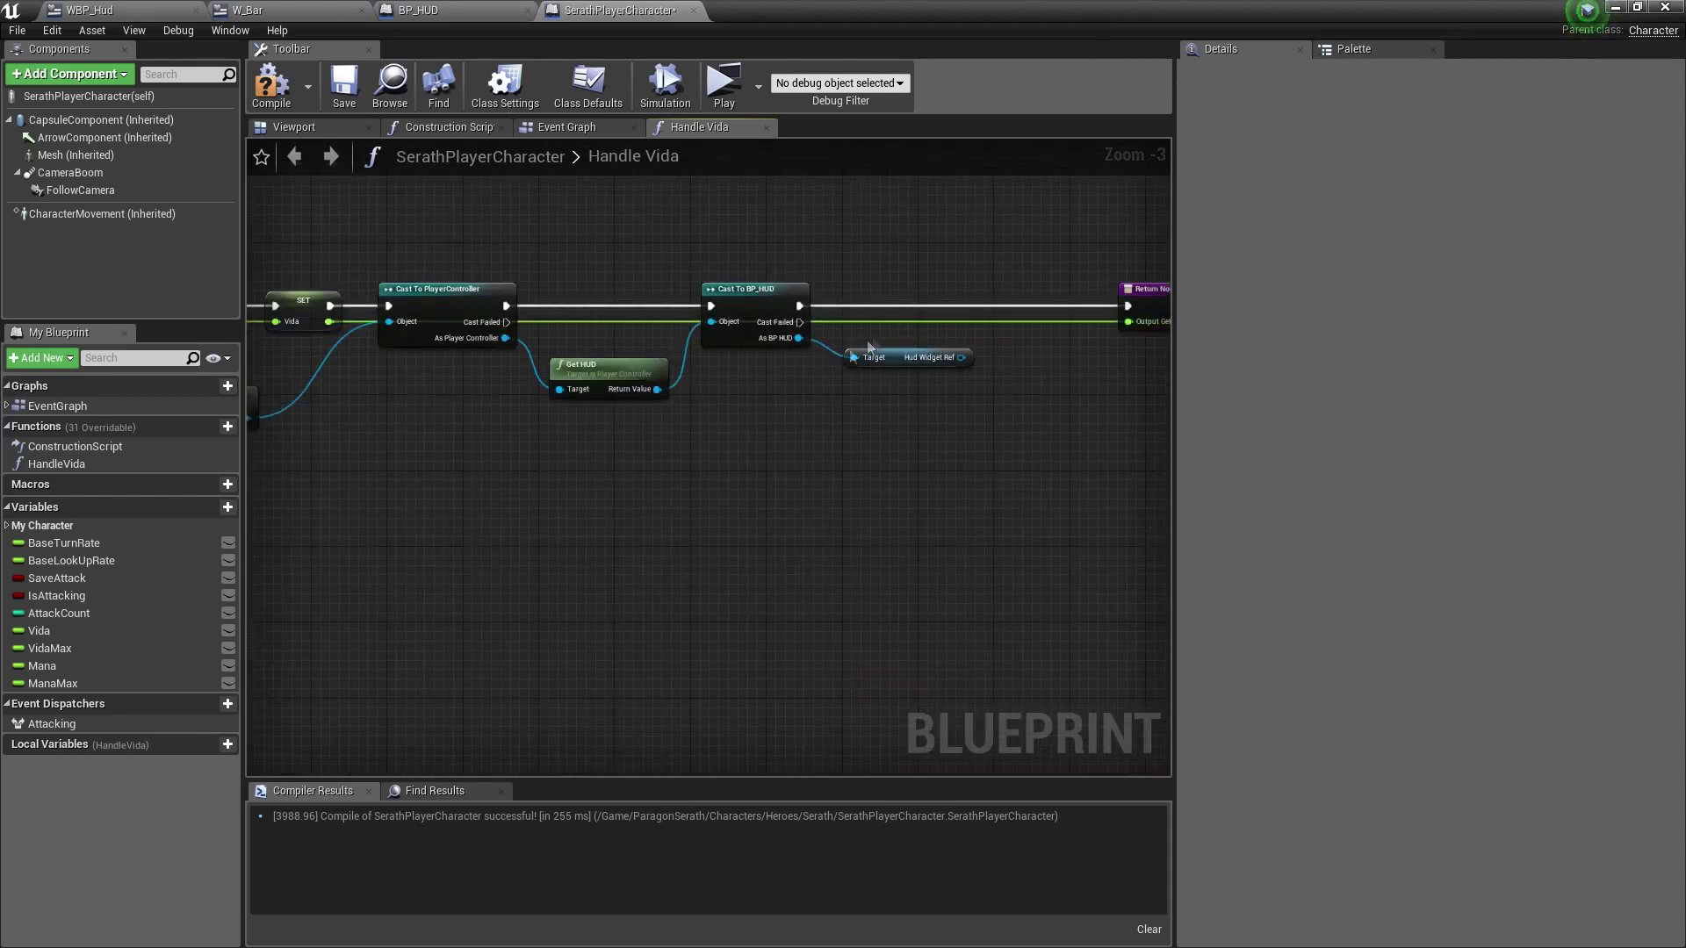
scroll(753, 339, "up", 2)
right_click_drag(633, 311, 325, 384)
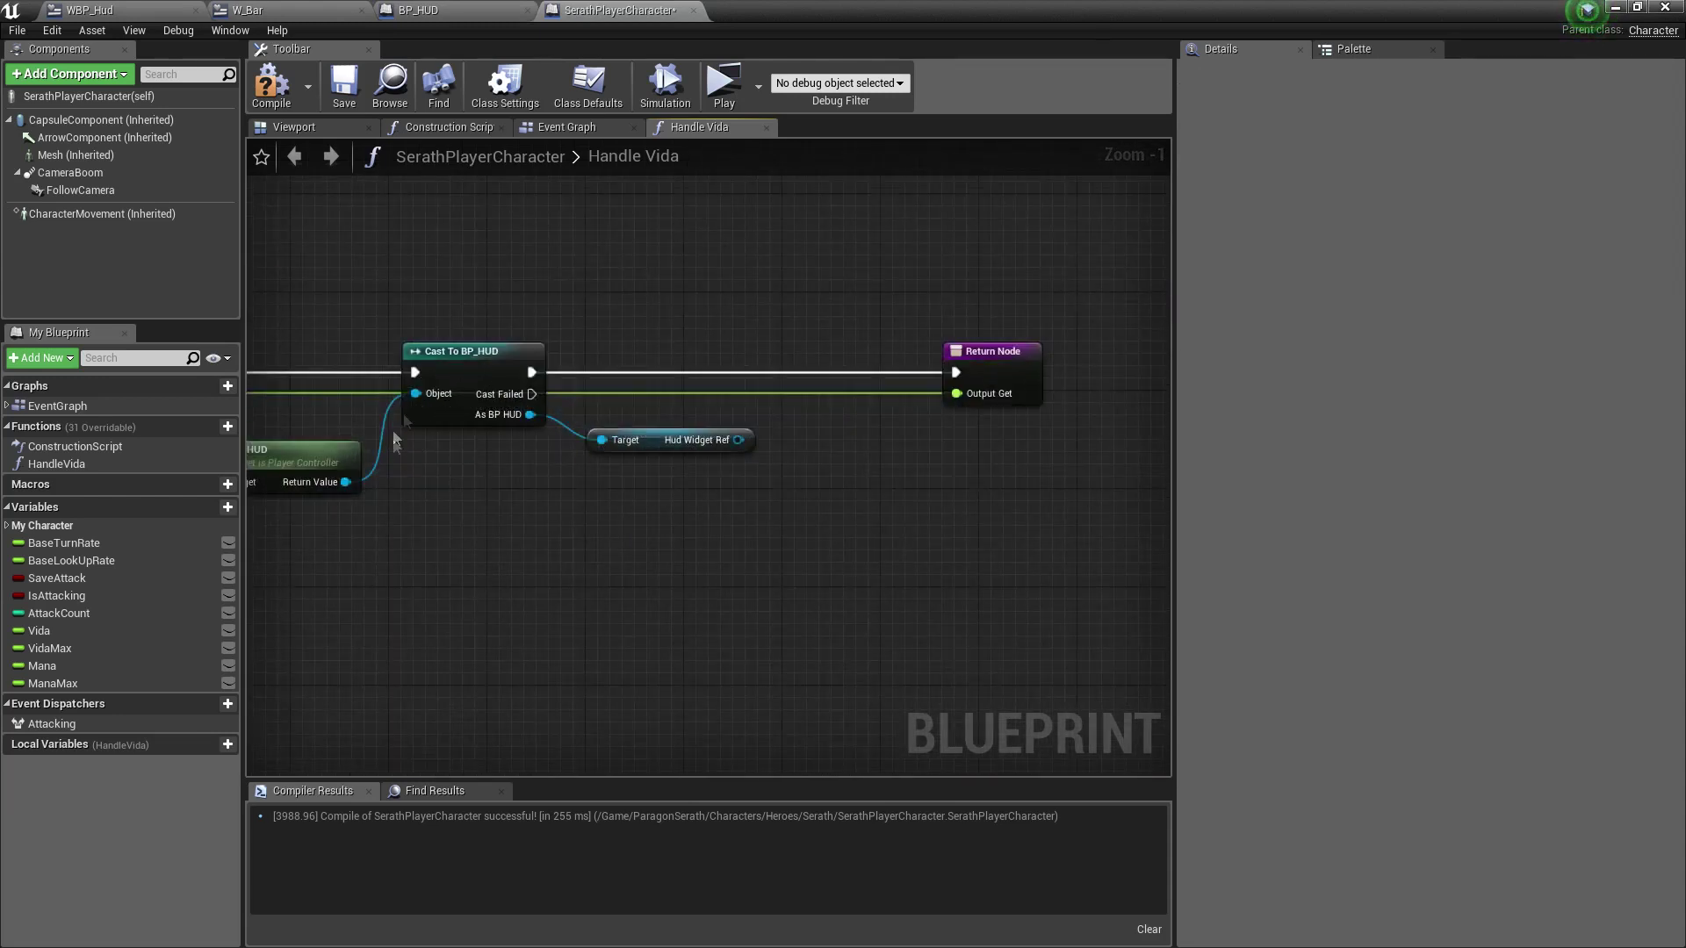
right_click_drag(361, 325, 770, 282)
scroll(554, 419, "up", 1)
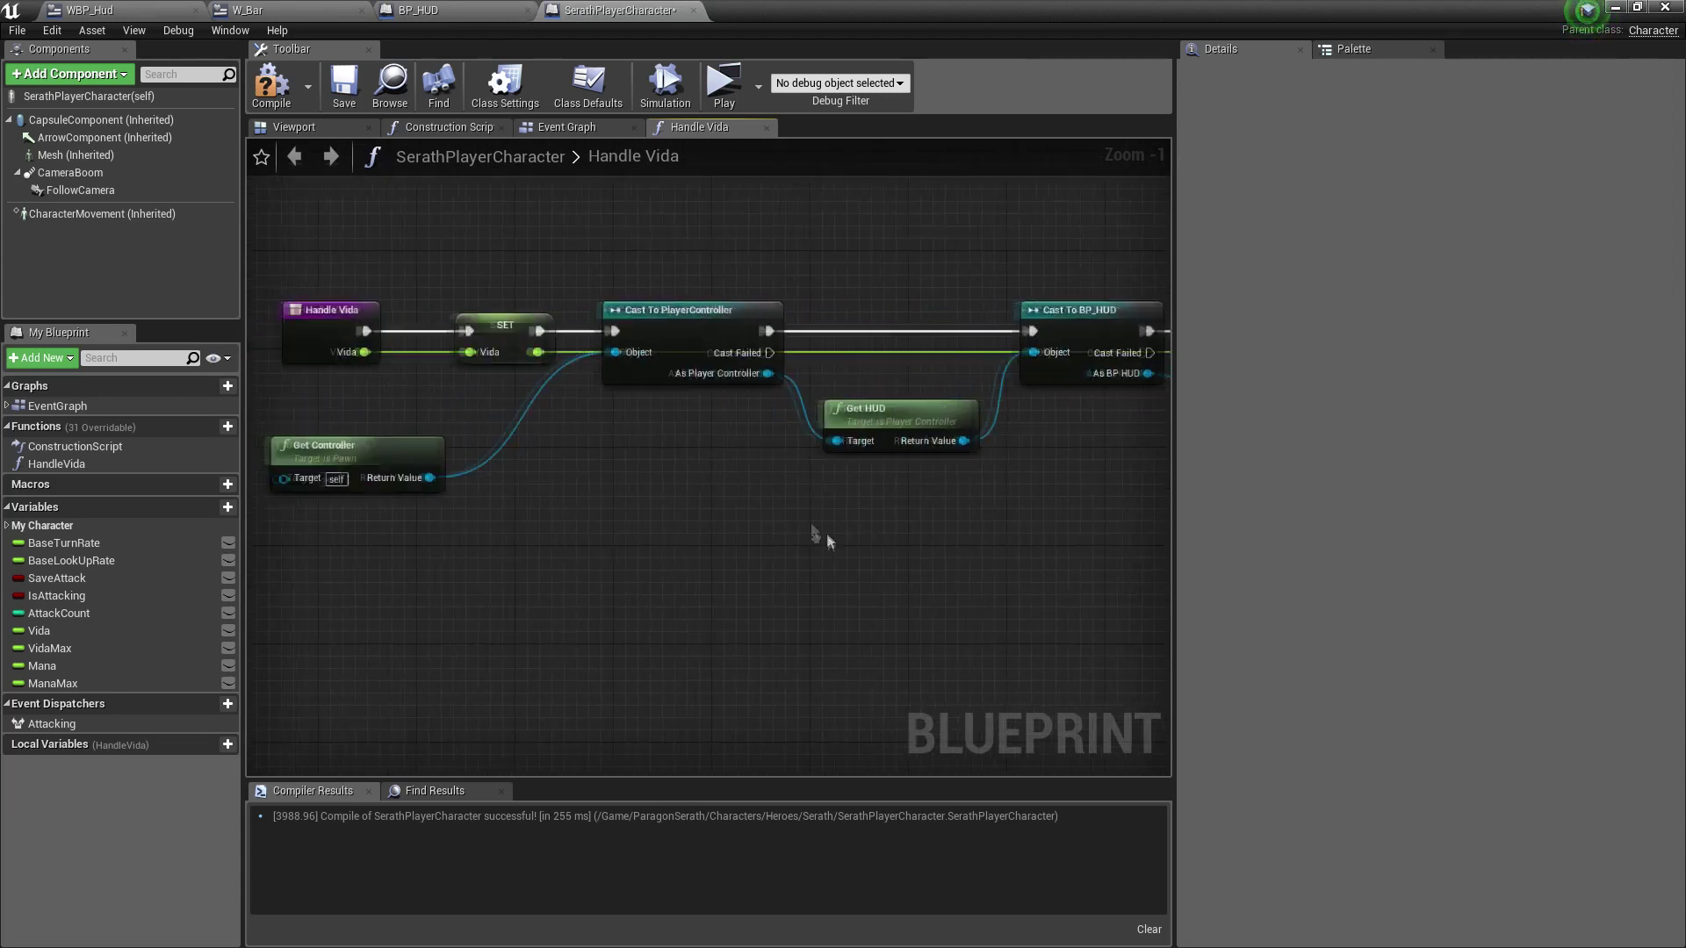
right_click_drag(351, 321, 355, 325)
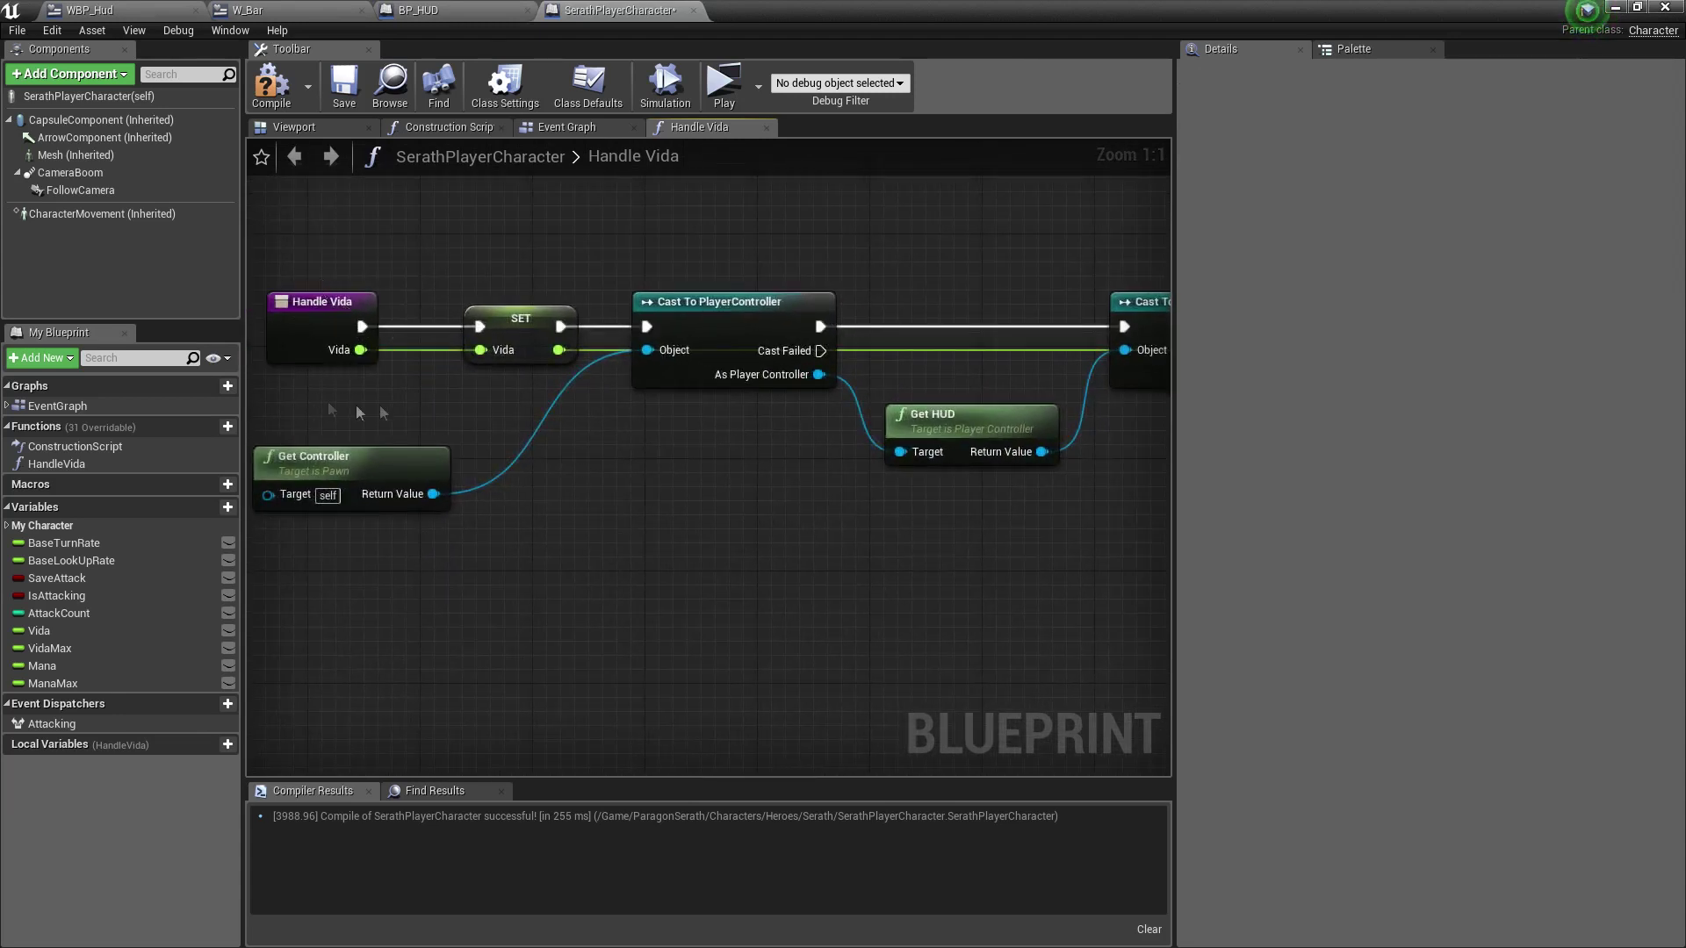
right_click_drag(1040, 476, 381, 525)
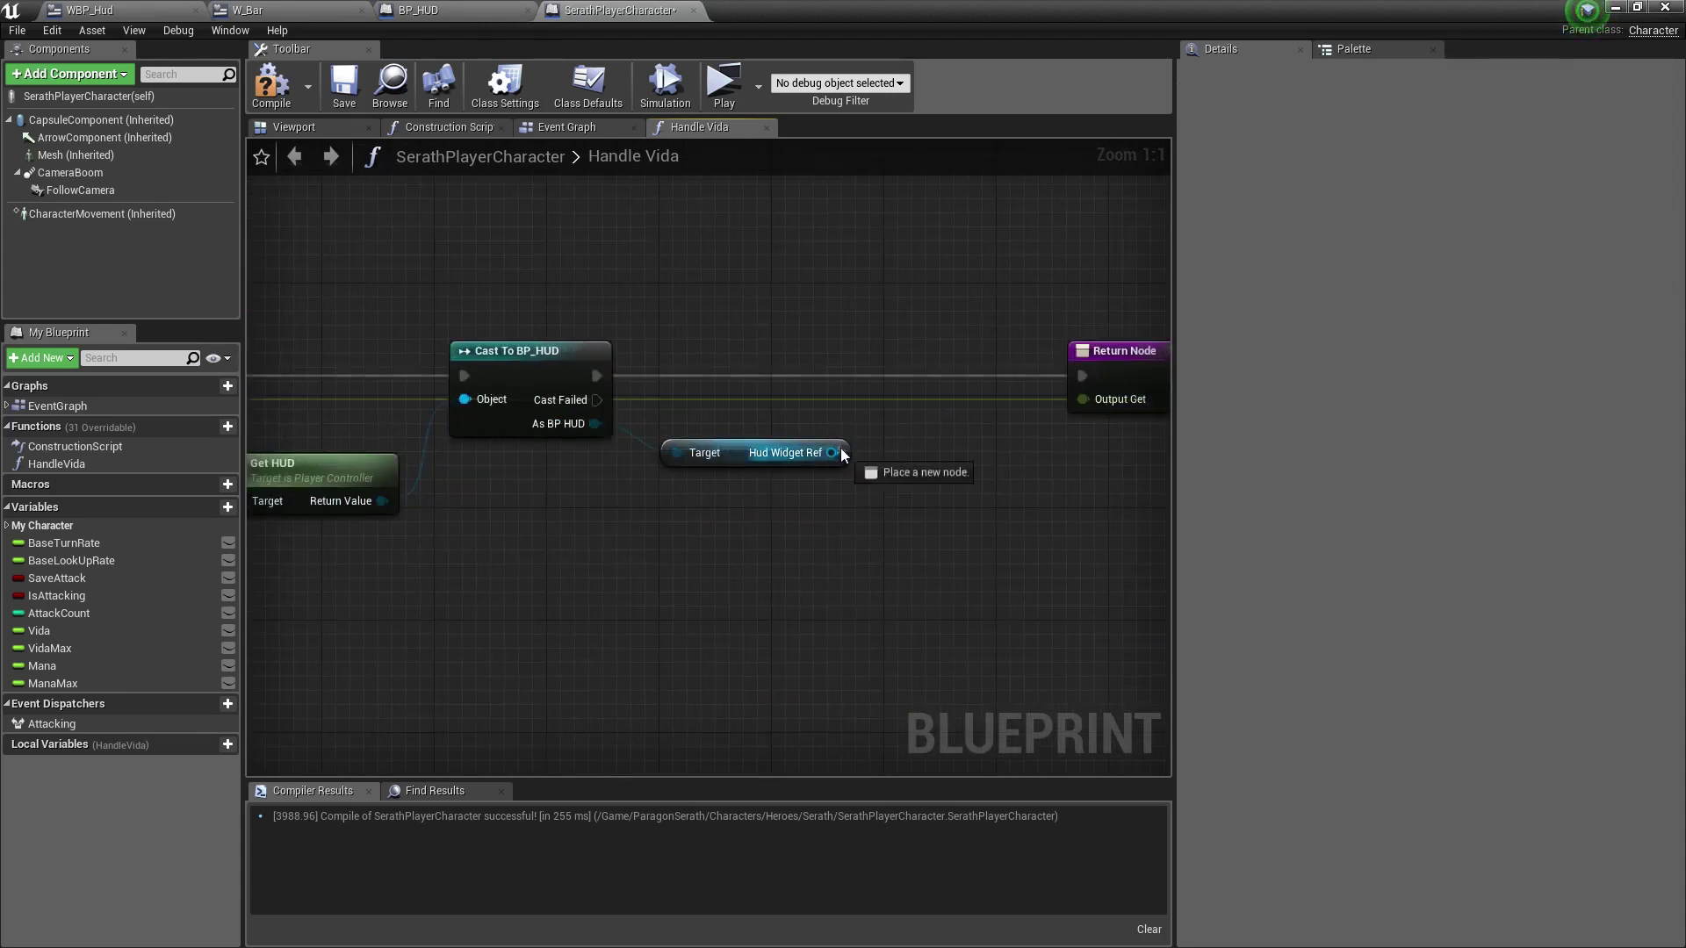
Add an Actualizar Barra call targeting Hud Widget Ref.
left_click_drag(843, 424, 873, 308)
type("get")
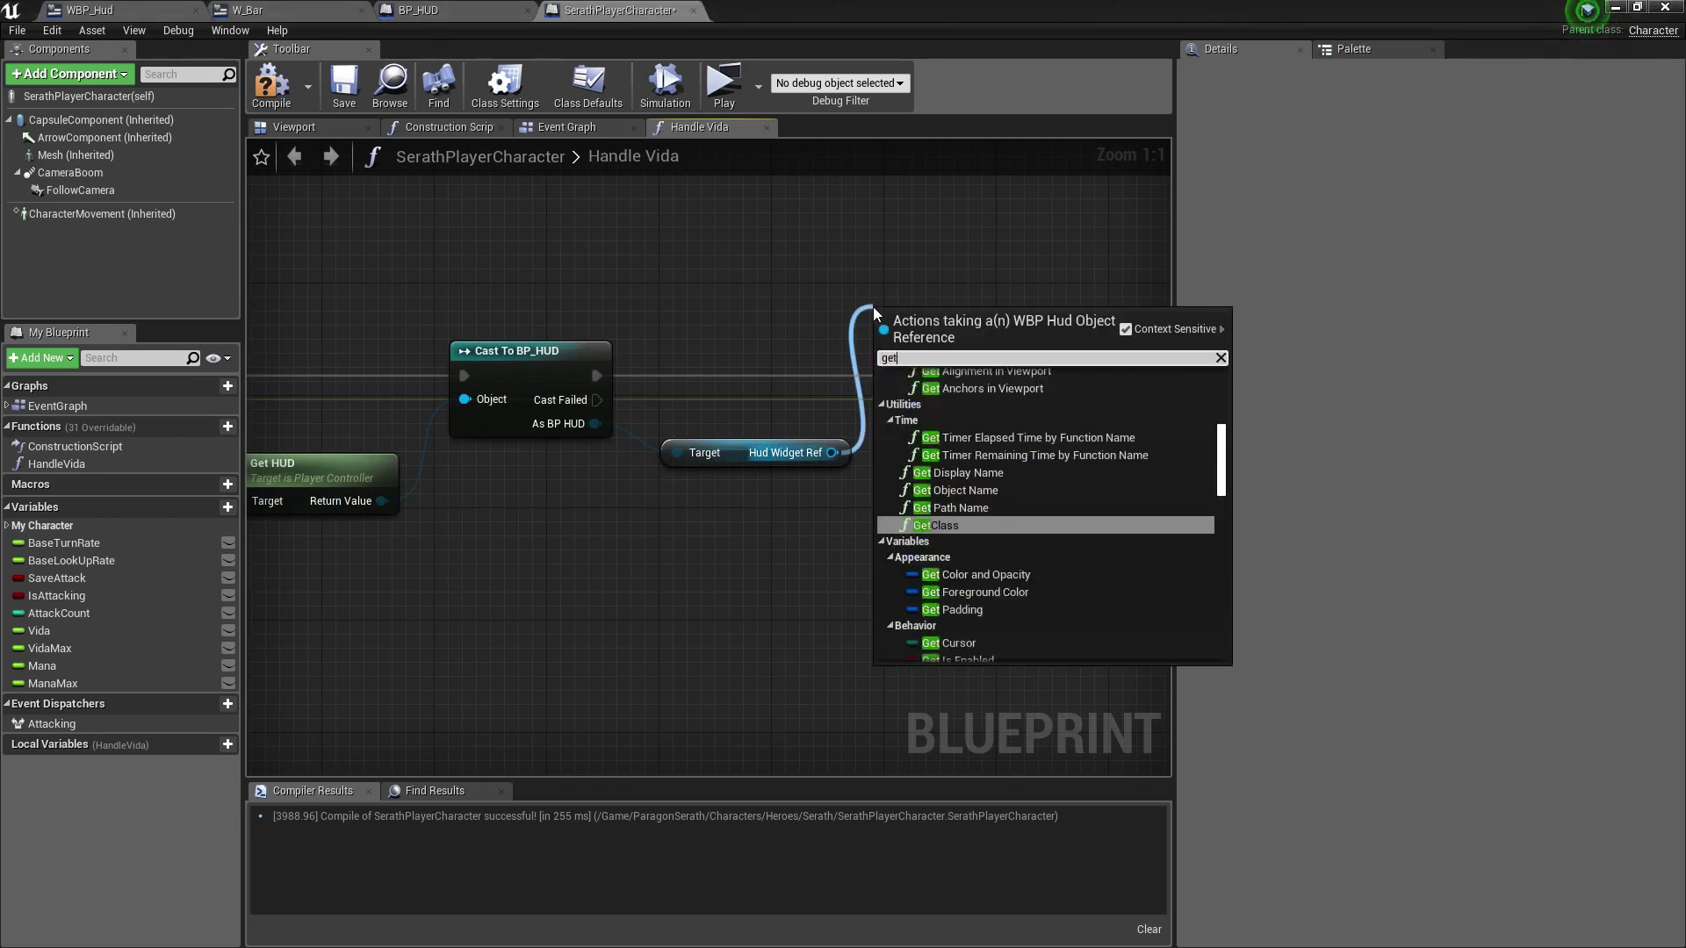
key("BackSpace")
key("BackSpace")
key("BackSpace")
type("actualizar")
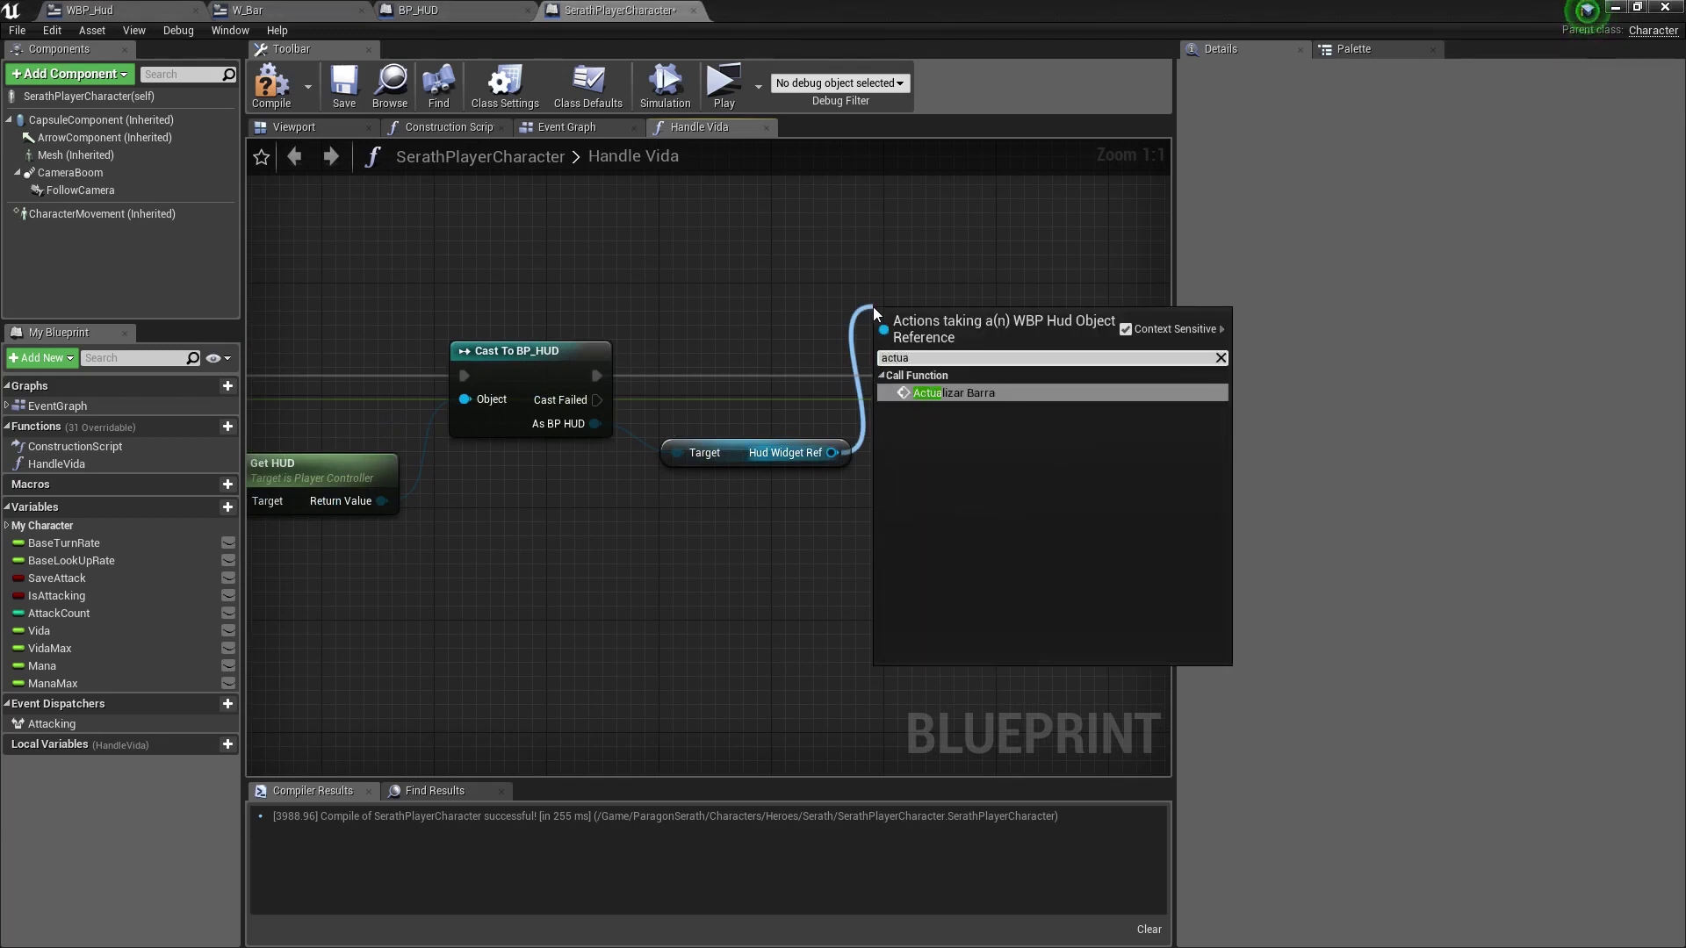
key("Return")
right_click_drag(756, 291, 666, 247)
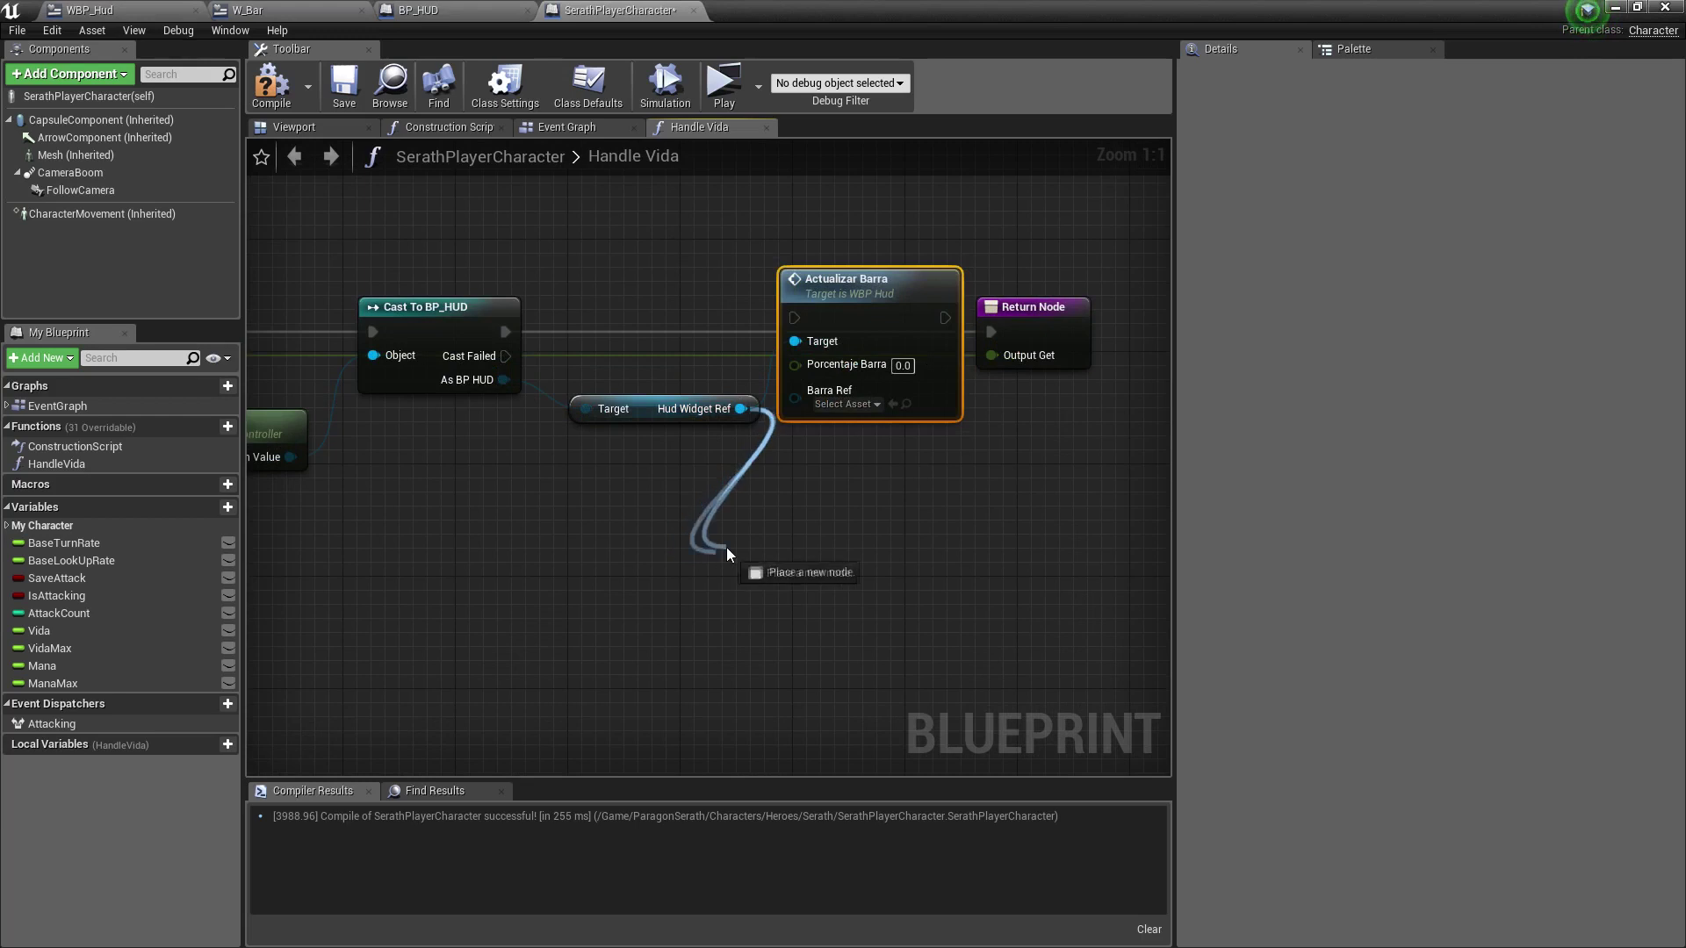
Add a Get Barra Vida node and wire it into Barra Ref.
left_click_drag(738, 408, 713, 546)
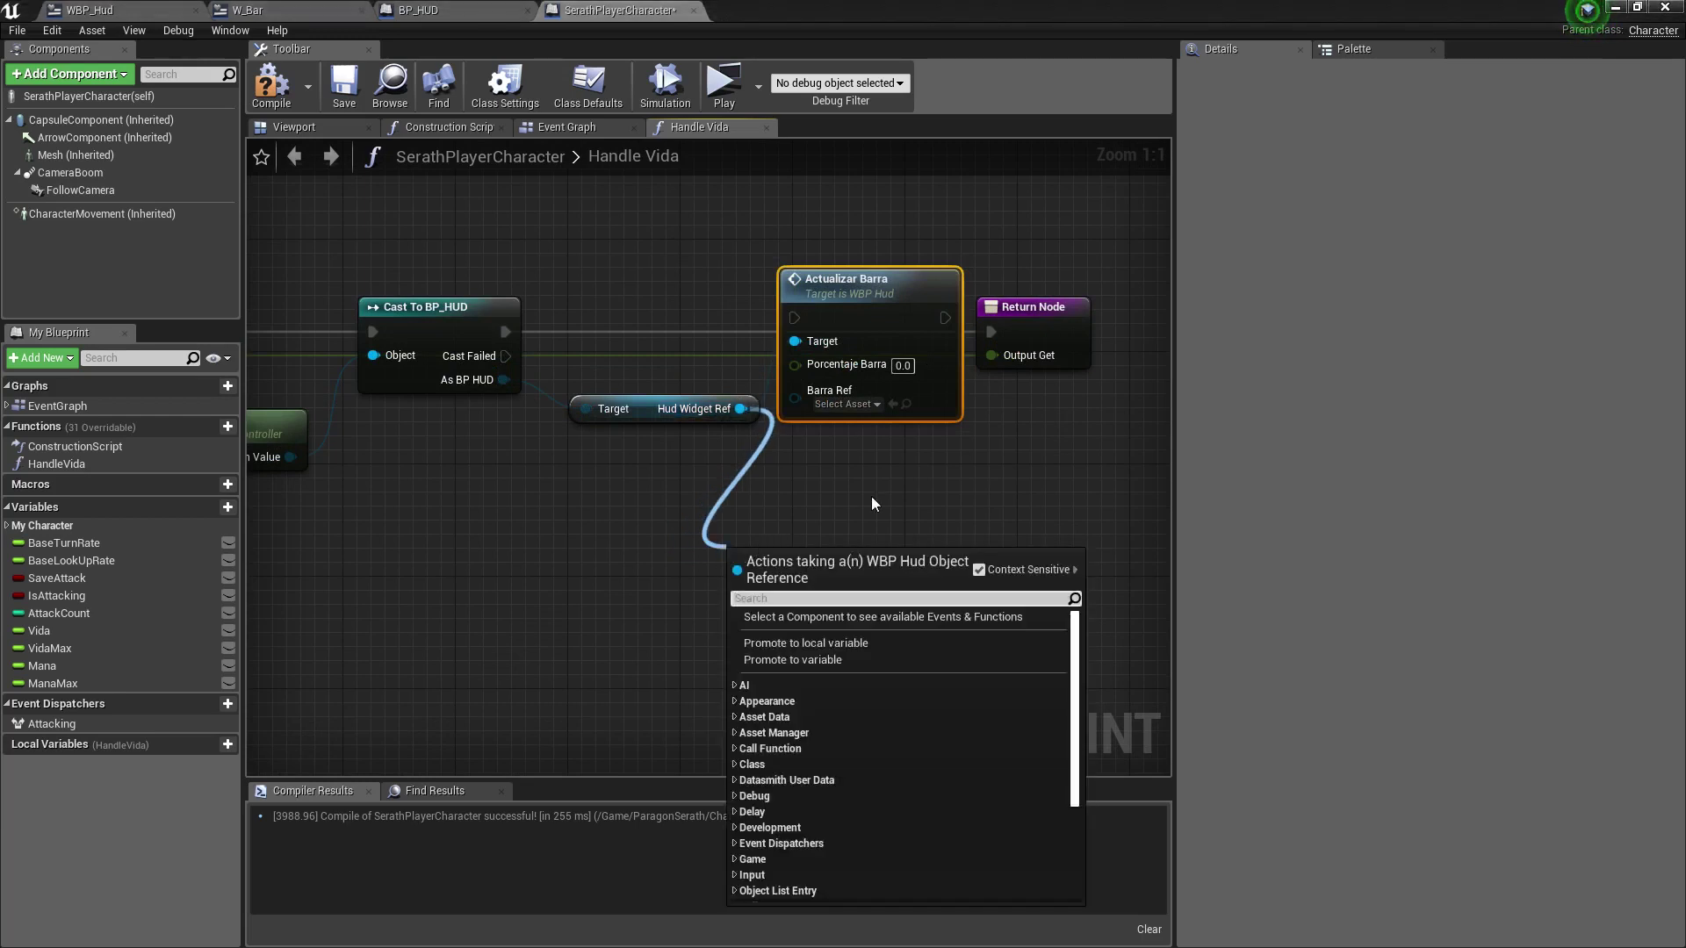
type("get barra")
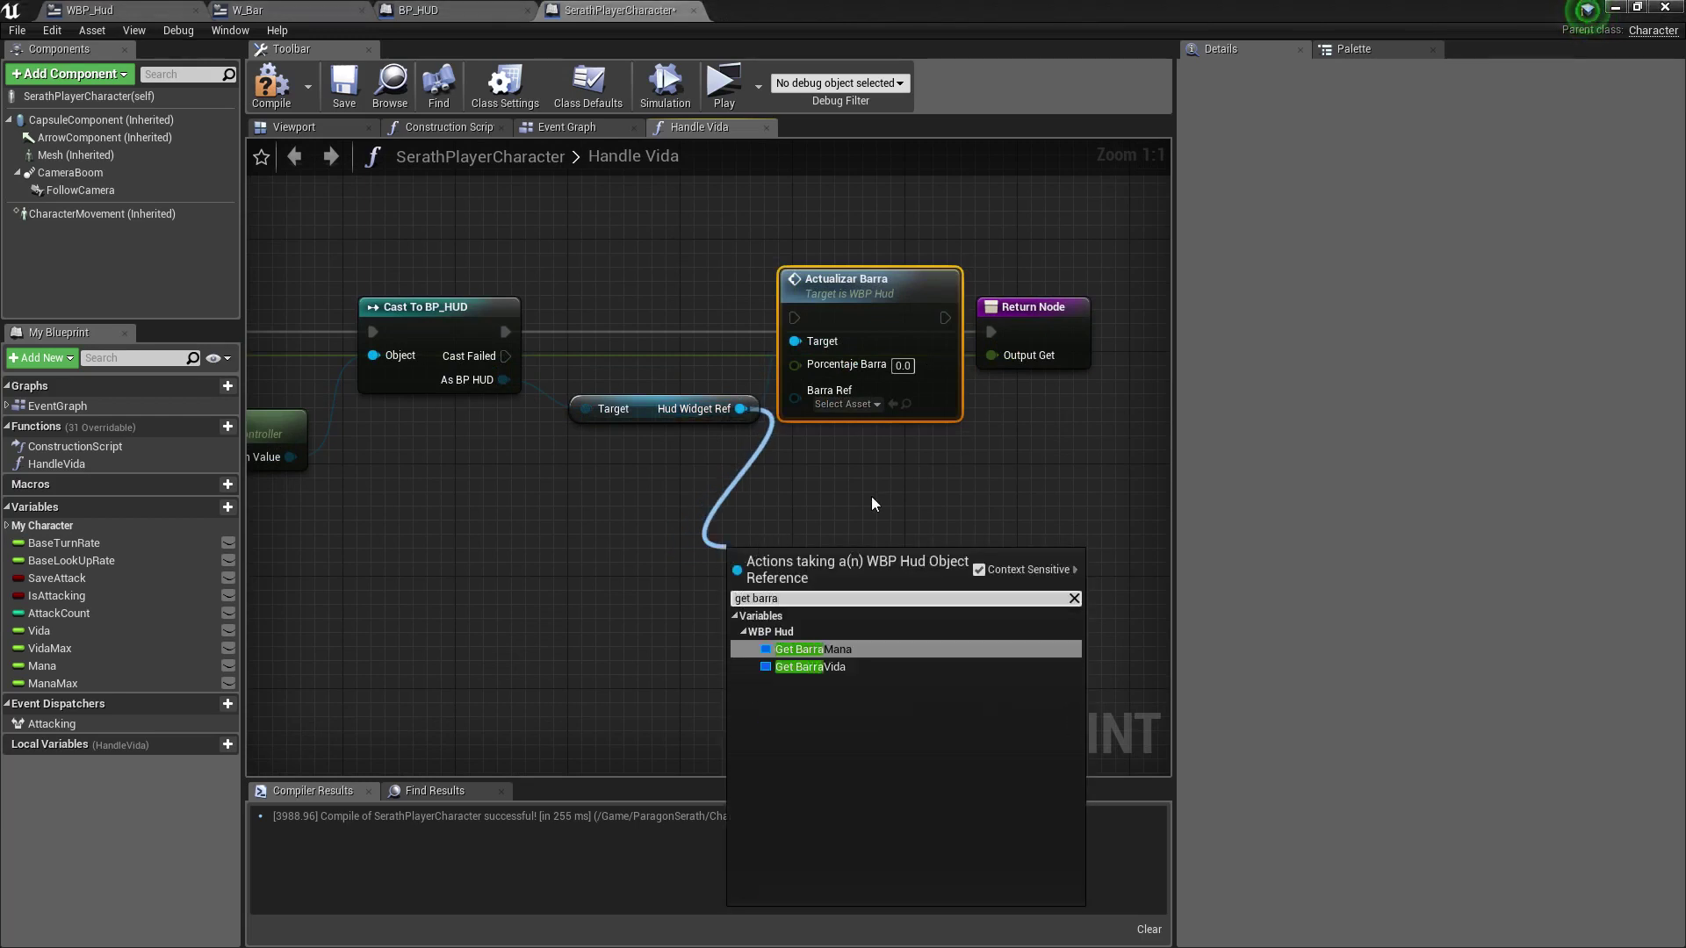
key("Down")
key("Return")
left_click_drag(876, 563, 794, 398)
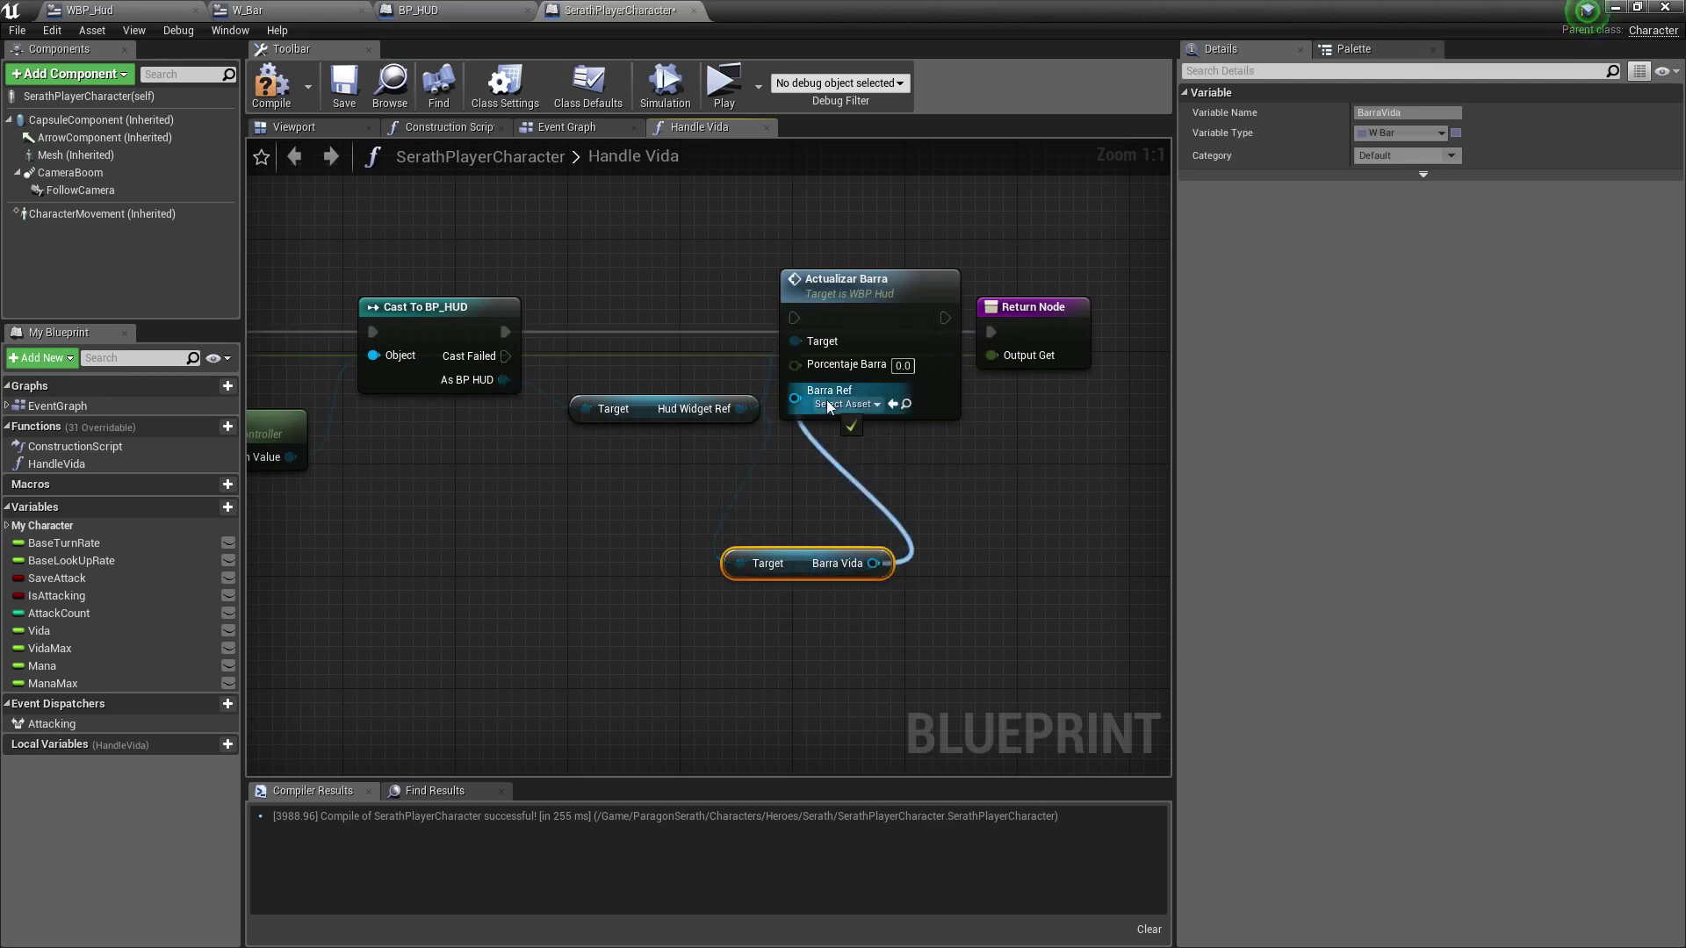
Arrange the Return Node, Actualizar Barra and getters neatly, then go to WBP_Hud's graph.
right_click_drag(795, 397, 533, 409)
left_click_drag(746, 318, 983, 317)
left_click_drag(593, 325, 733, 339)
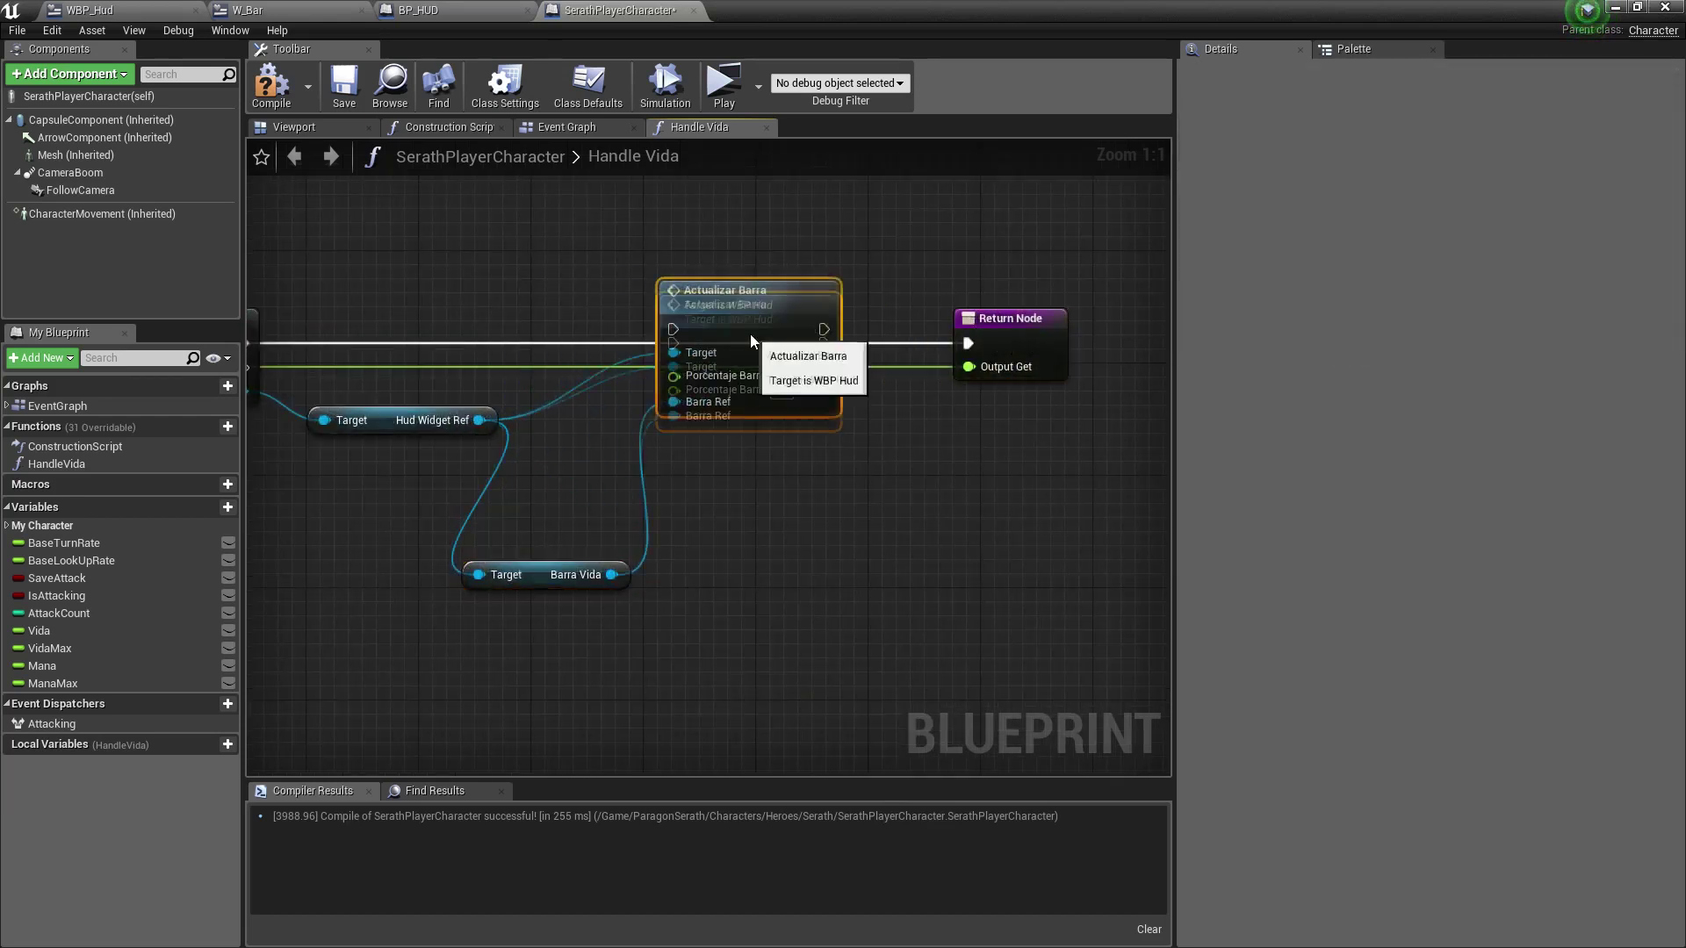
left_click_drag(527, 575, 597, 490)
left_click_drag(428, 429, 288, 430)
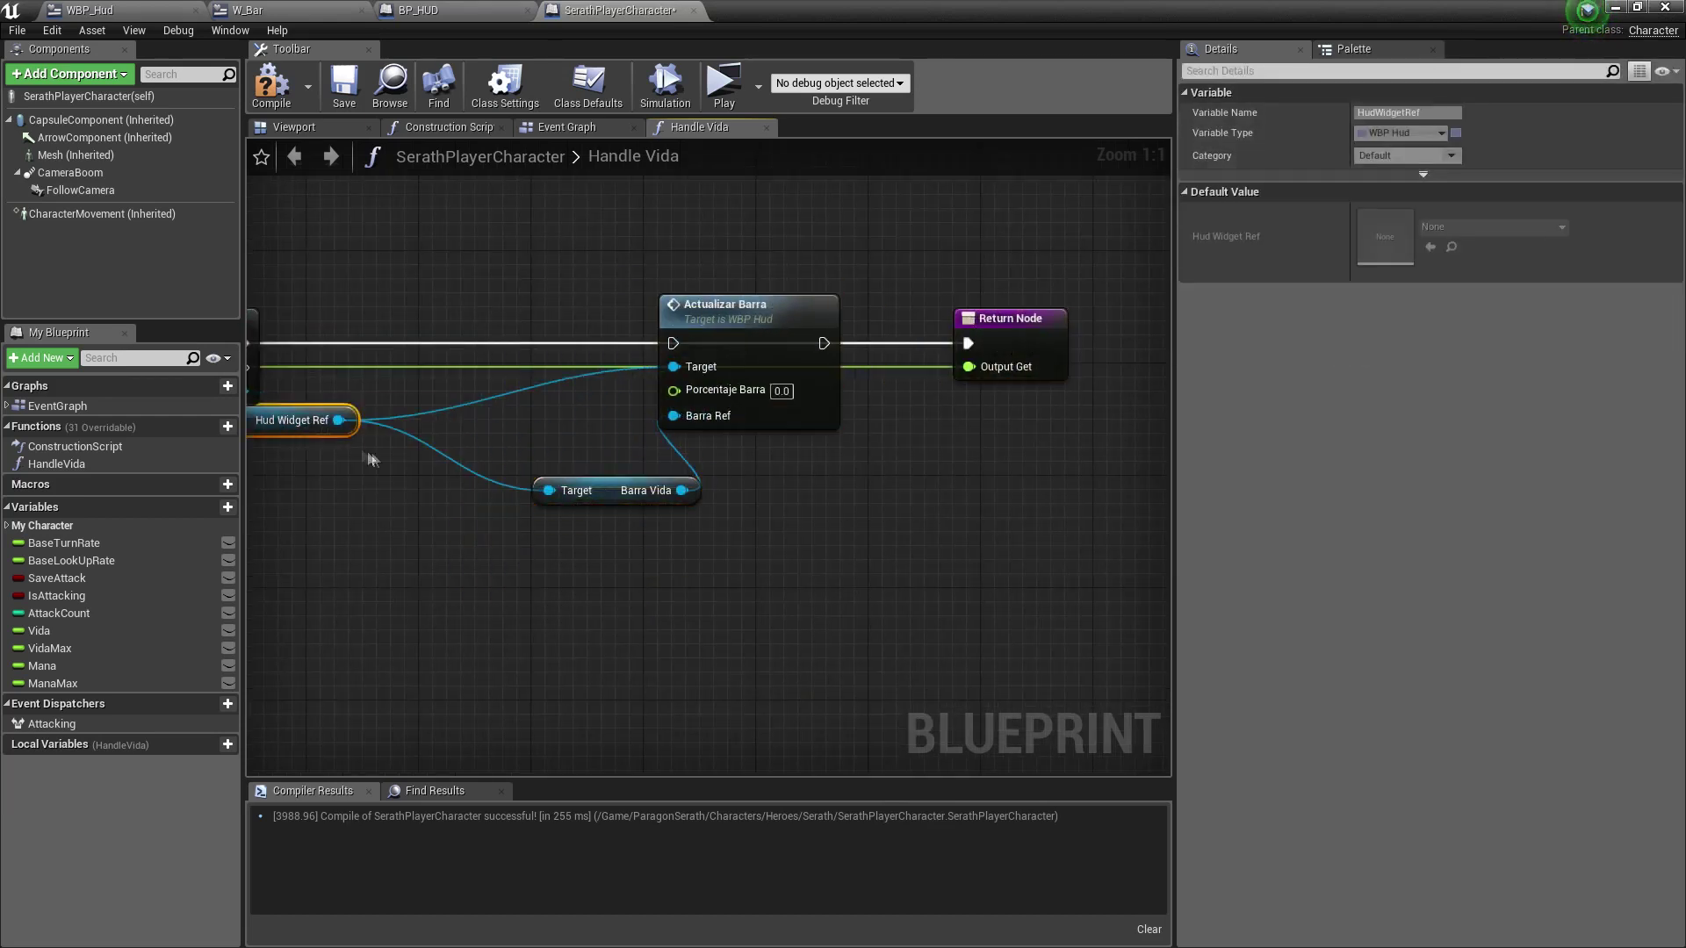
left_click_drag(602, 502, 557, 487)
left_click_drag(641, 281, 792, 560)
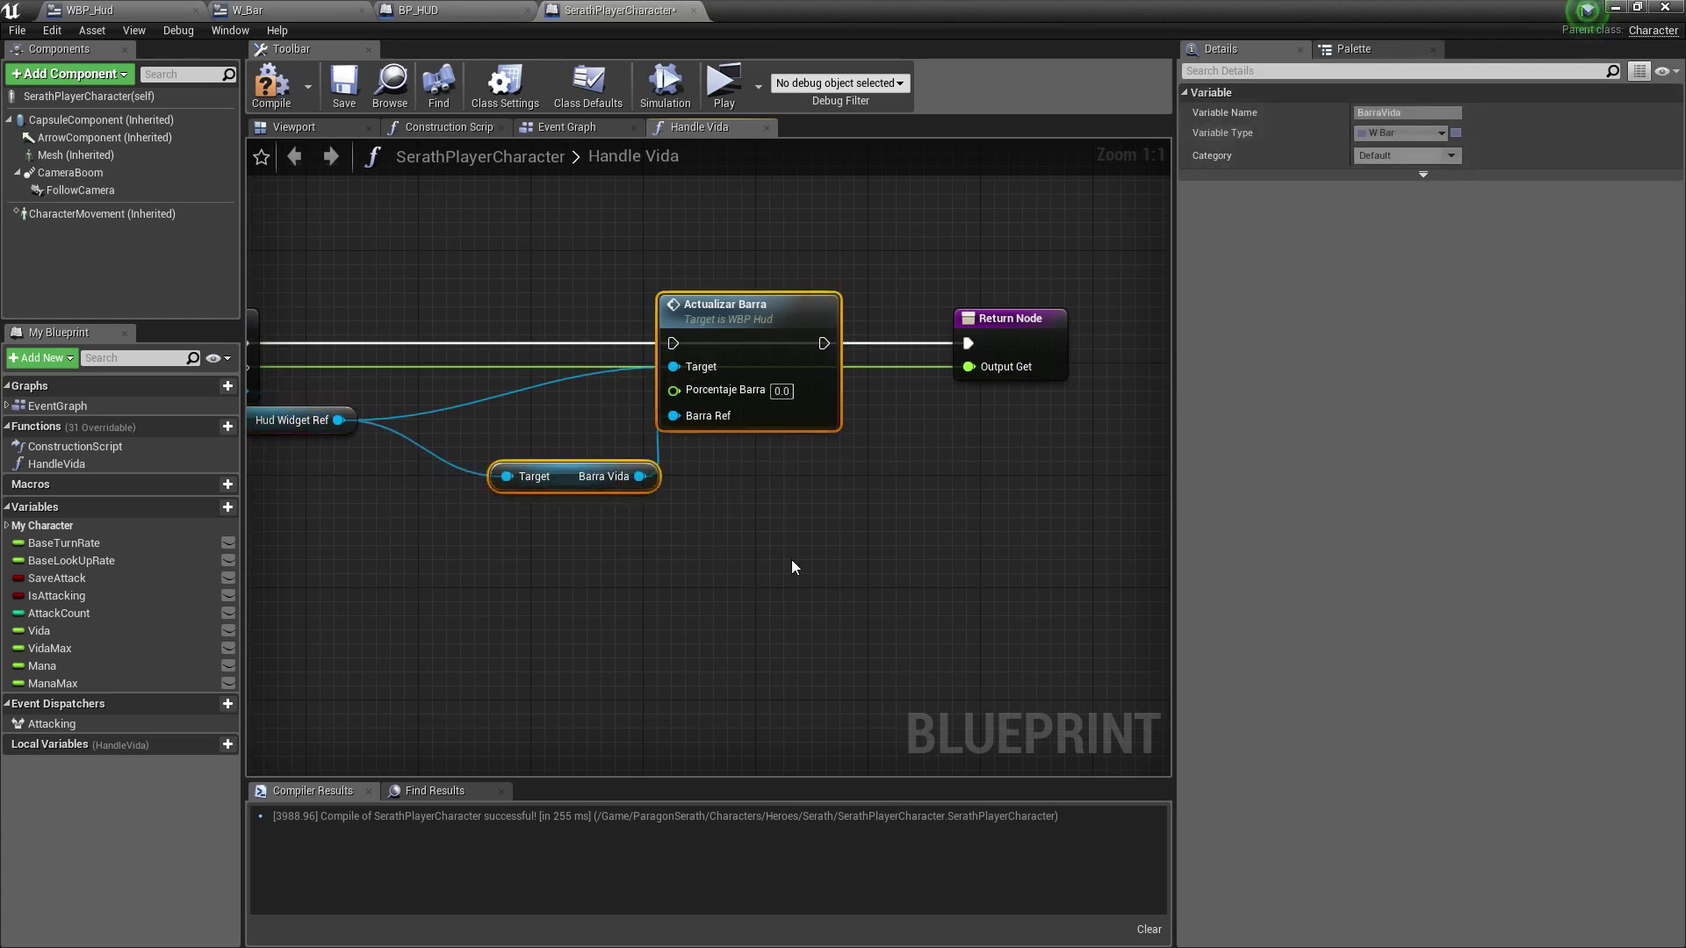
left_click(417, 9)
left_click(88, 10)
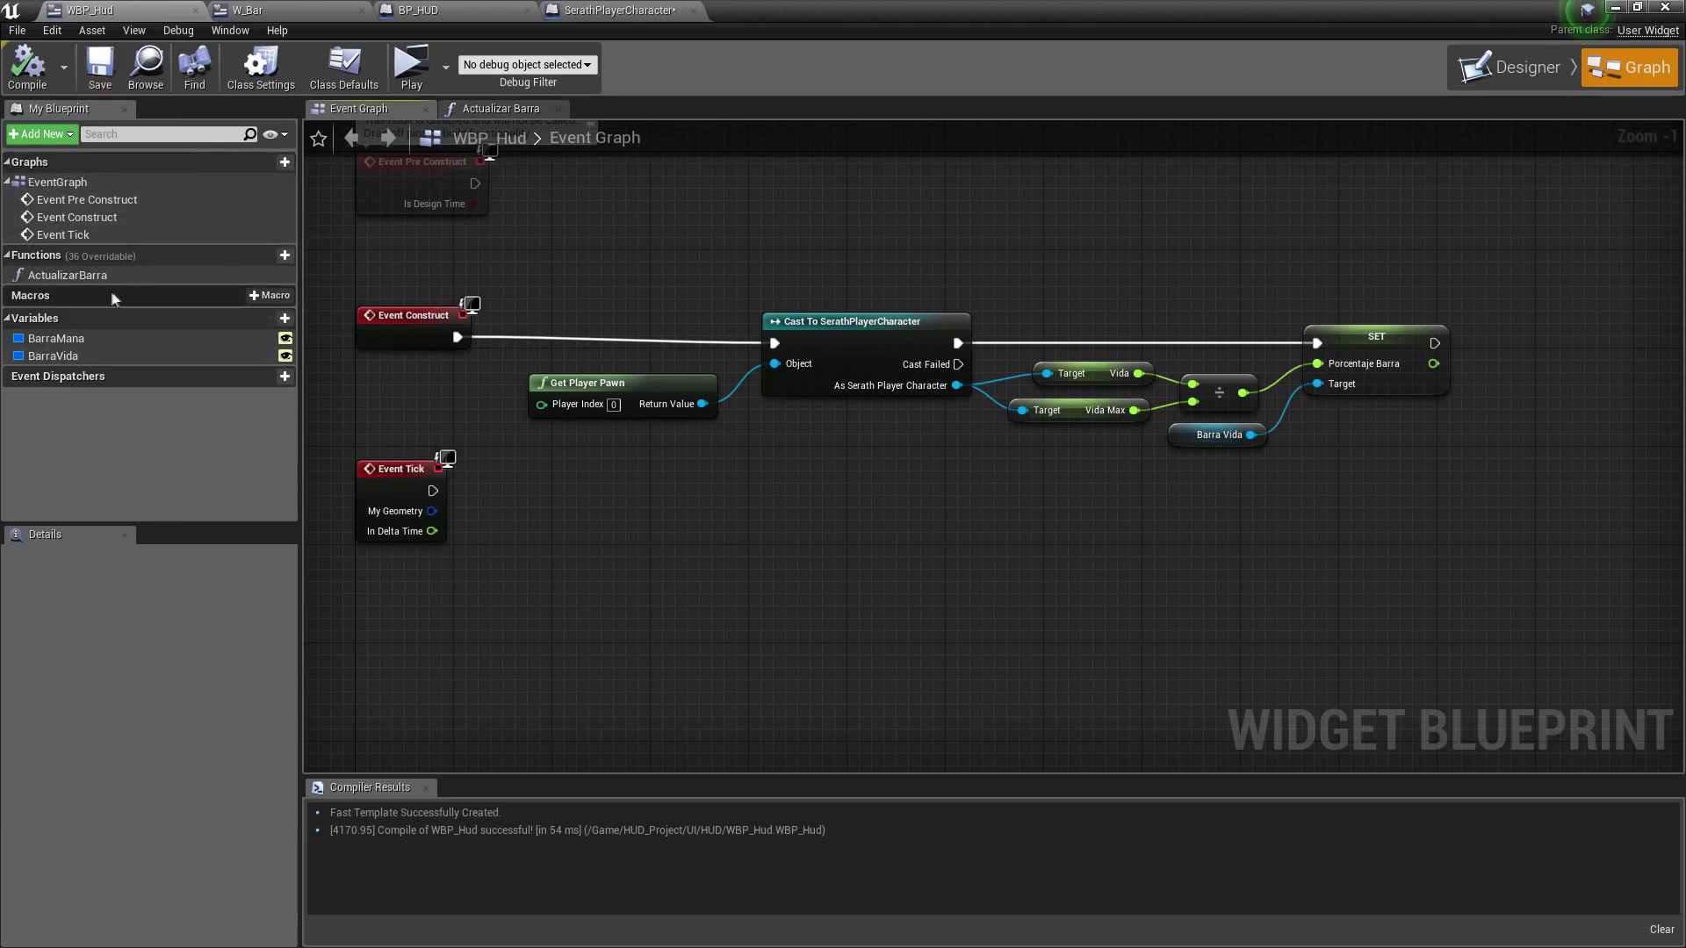
Add a custom event and an Actualizar Barra call beside it in WBP_Hud.
right_click(584, 591)
type("event")
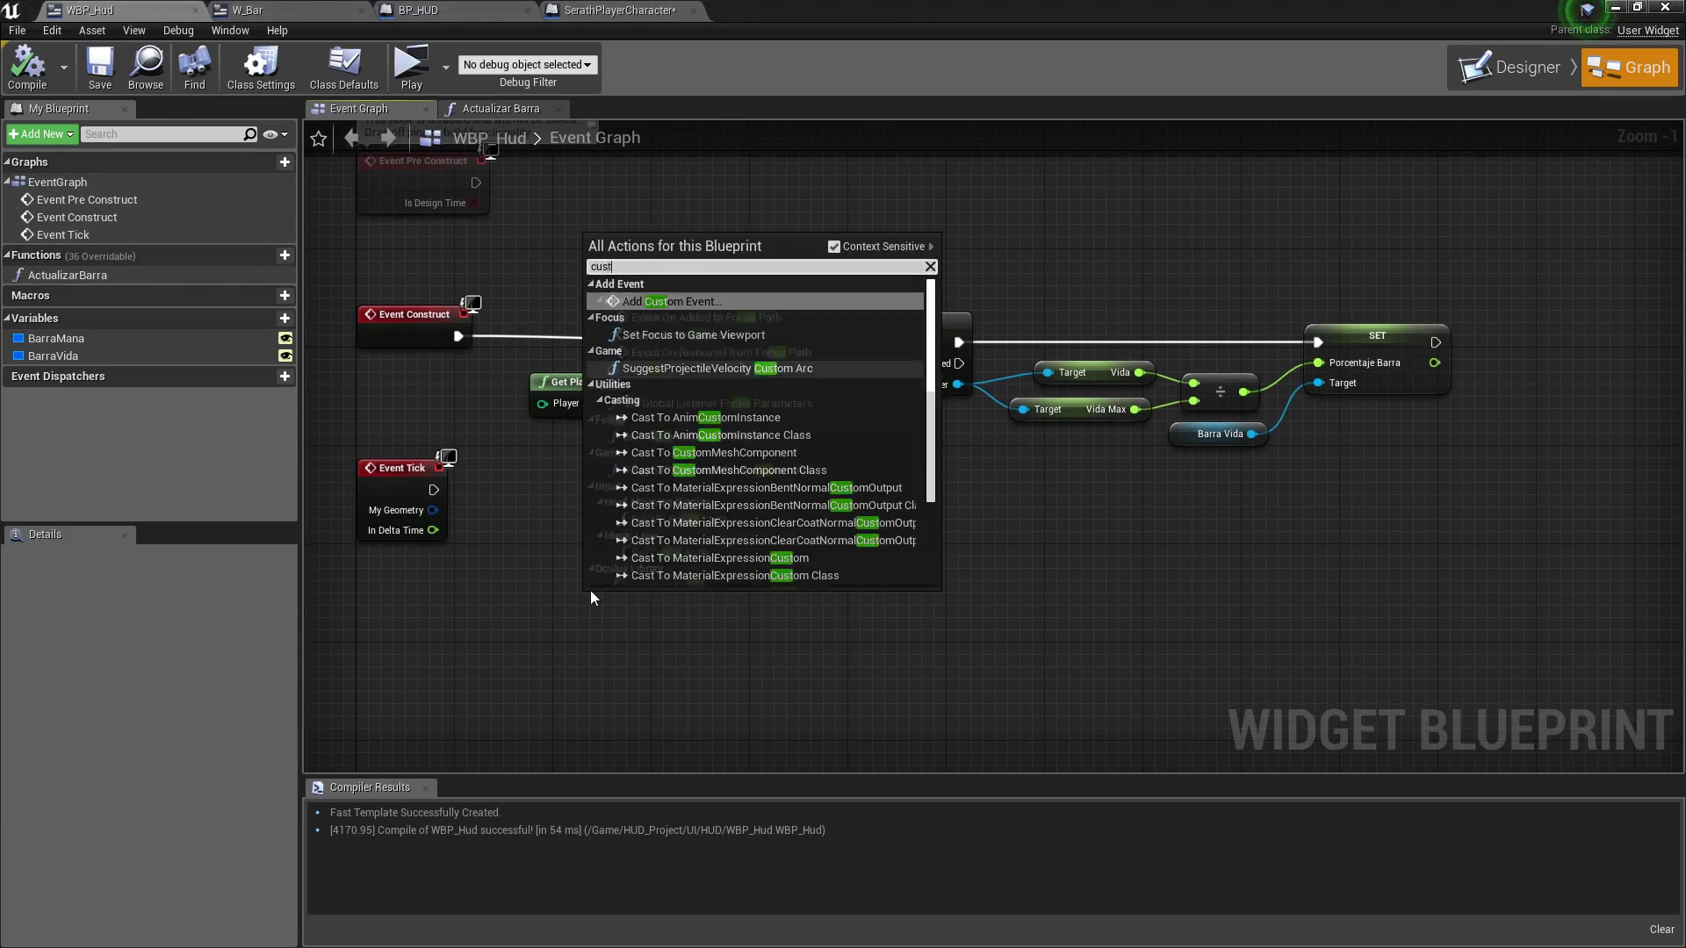
key("Return")
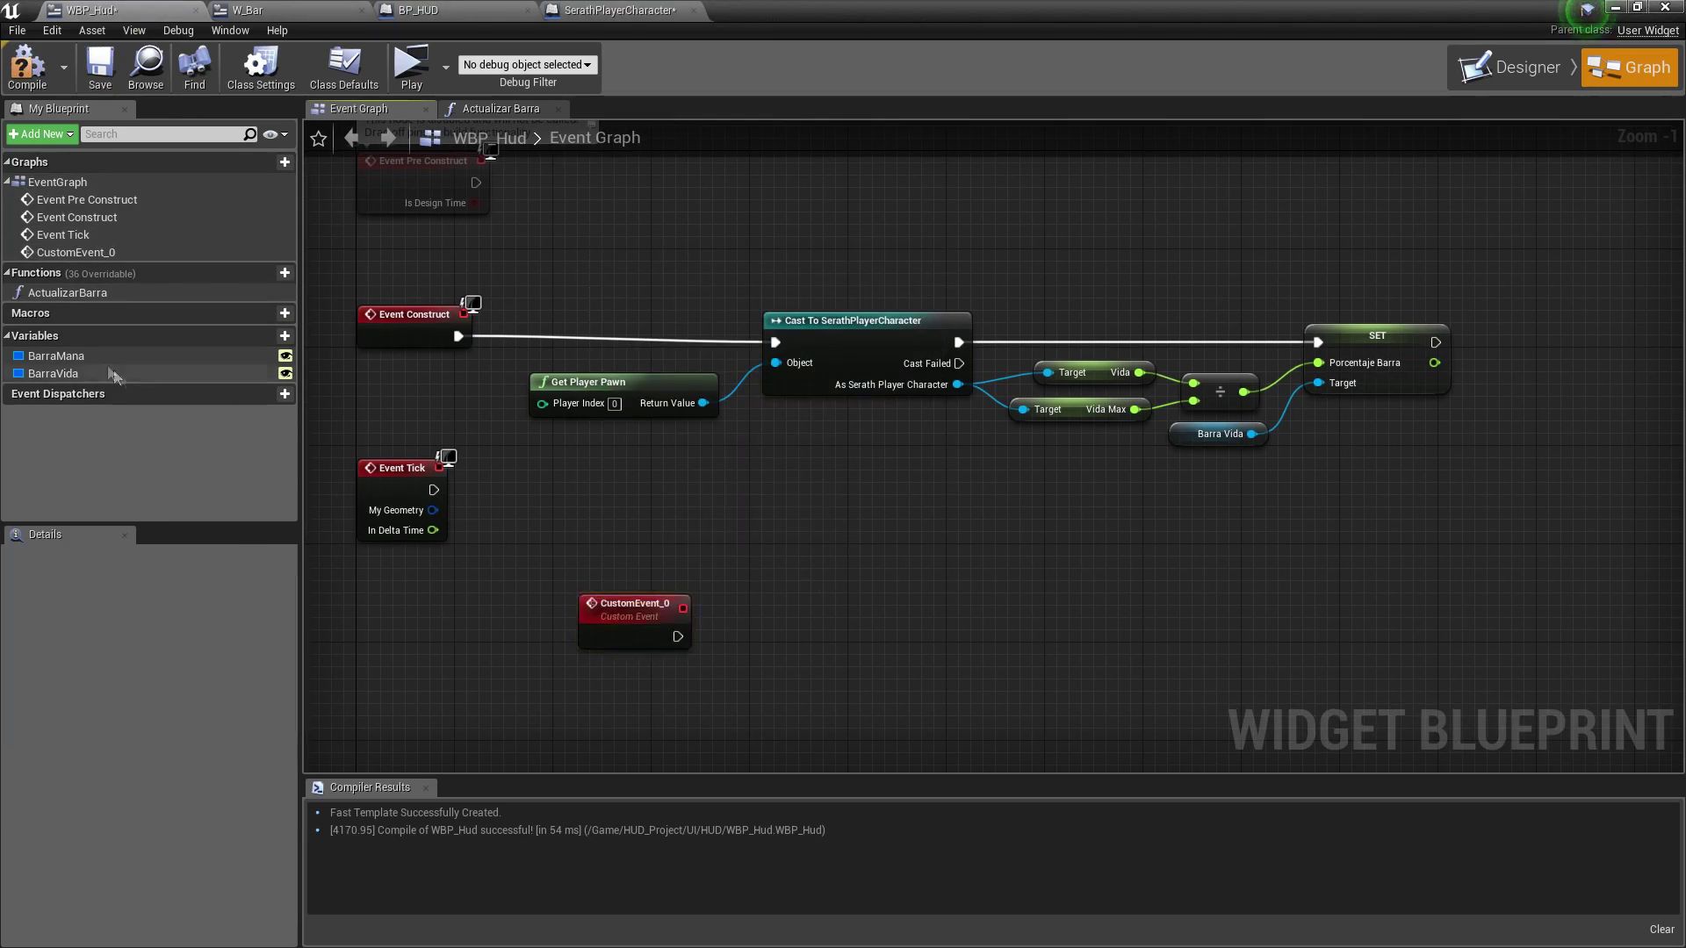
mouse_move(82, 293)
left_mouse_down()
mouse_move(694, 660)
mouse_move(858, 594)
left_mouse_up()
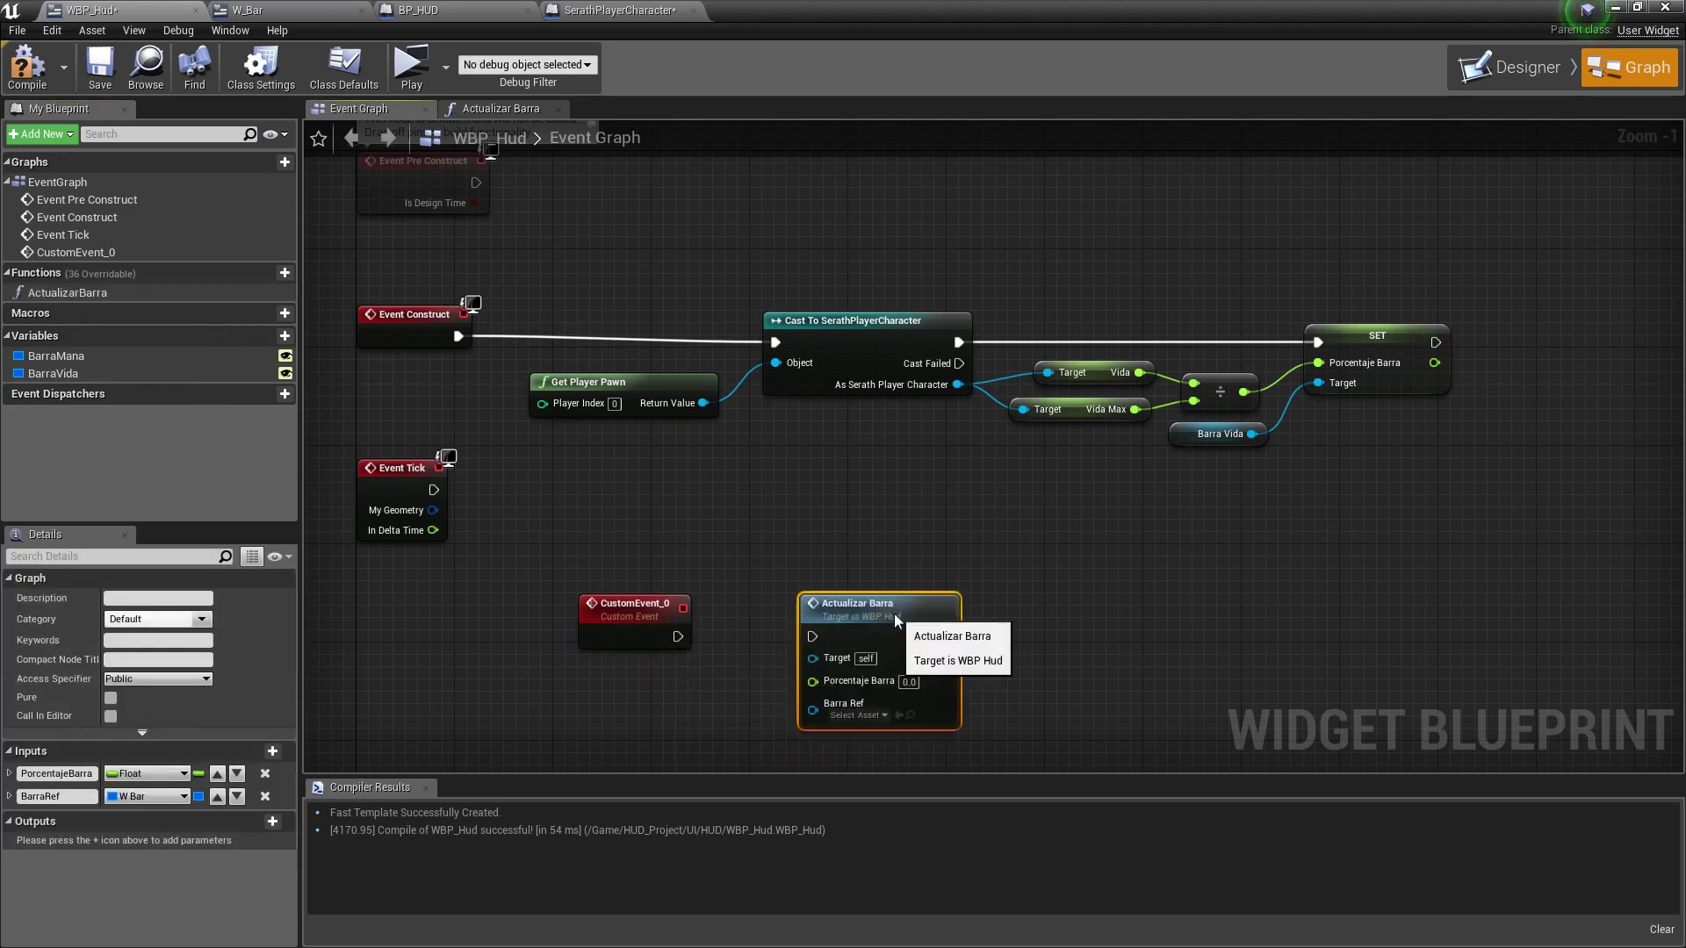
scroll(790, 615, "up", 1)
right_click_drag(694, 676, 627, 496)
Rename the custom event ActualizarVida and wire its execution into Actualizar Barra.
left_click(514, 419)
key("F2")
type("Actua")
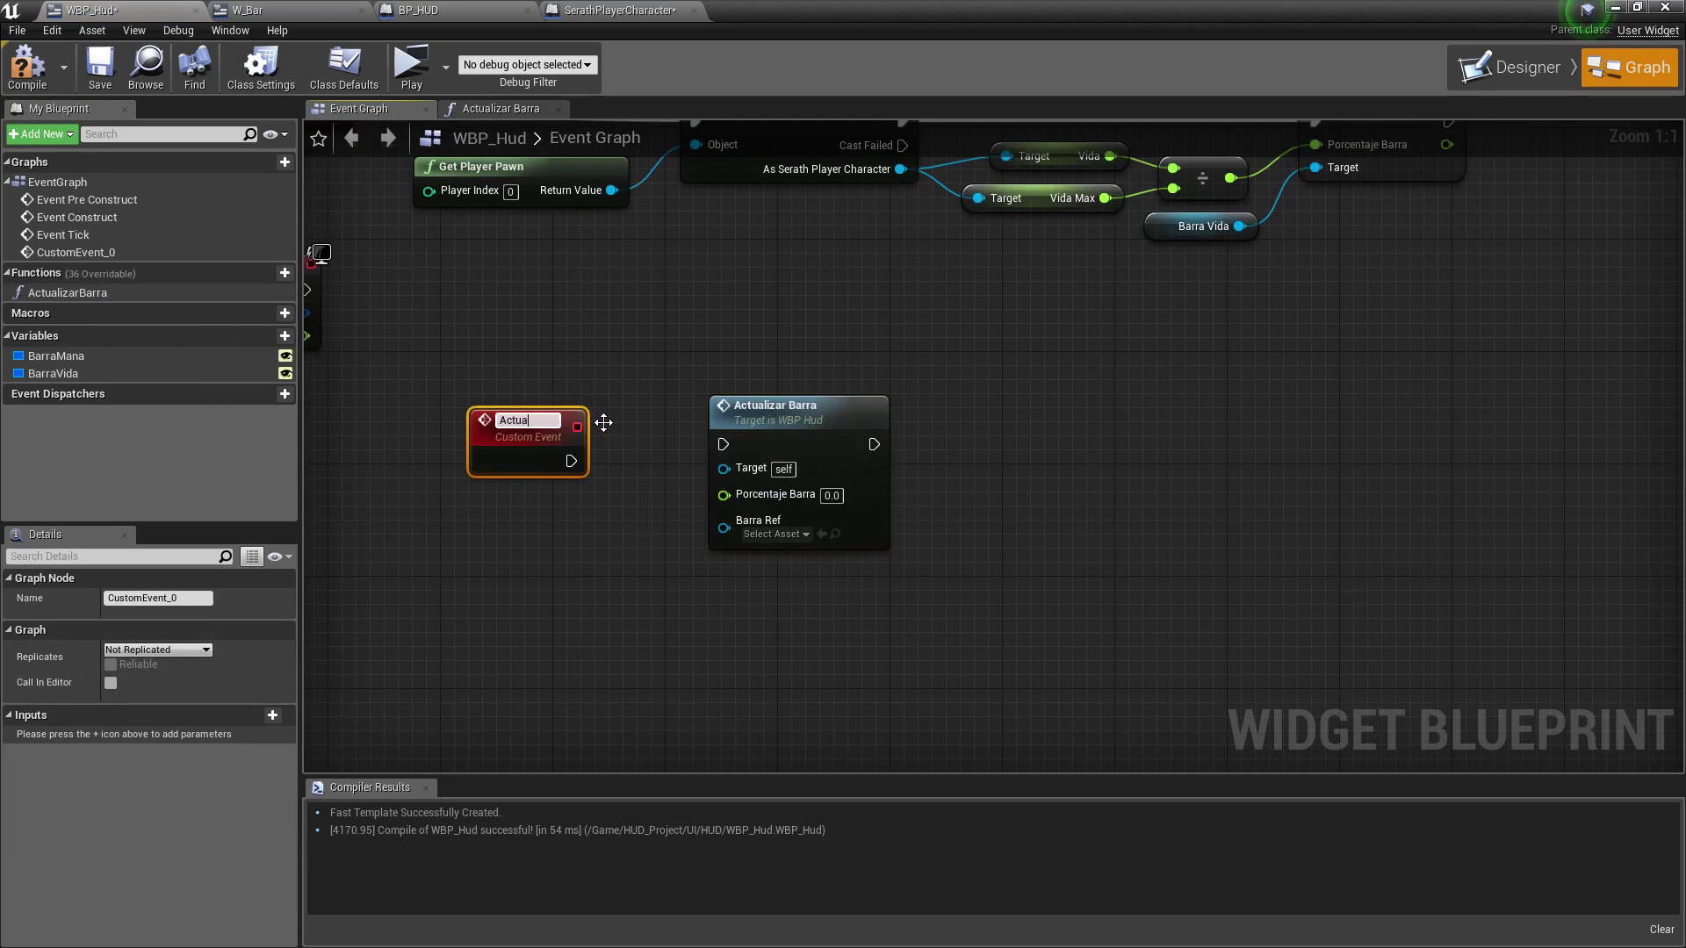
type("ide")
key("Return")
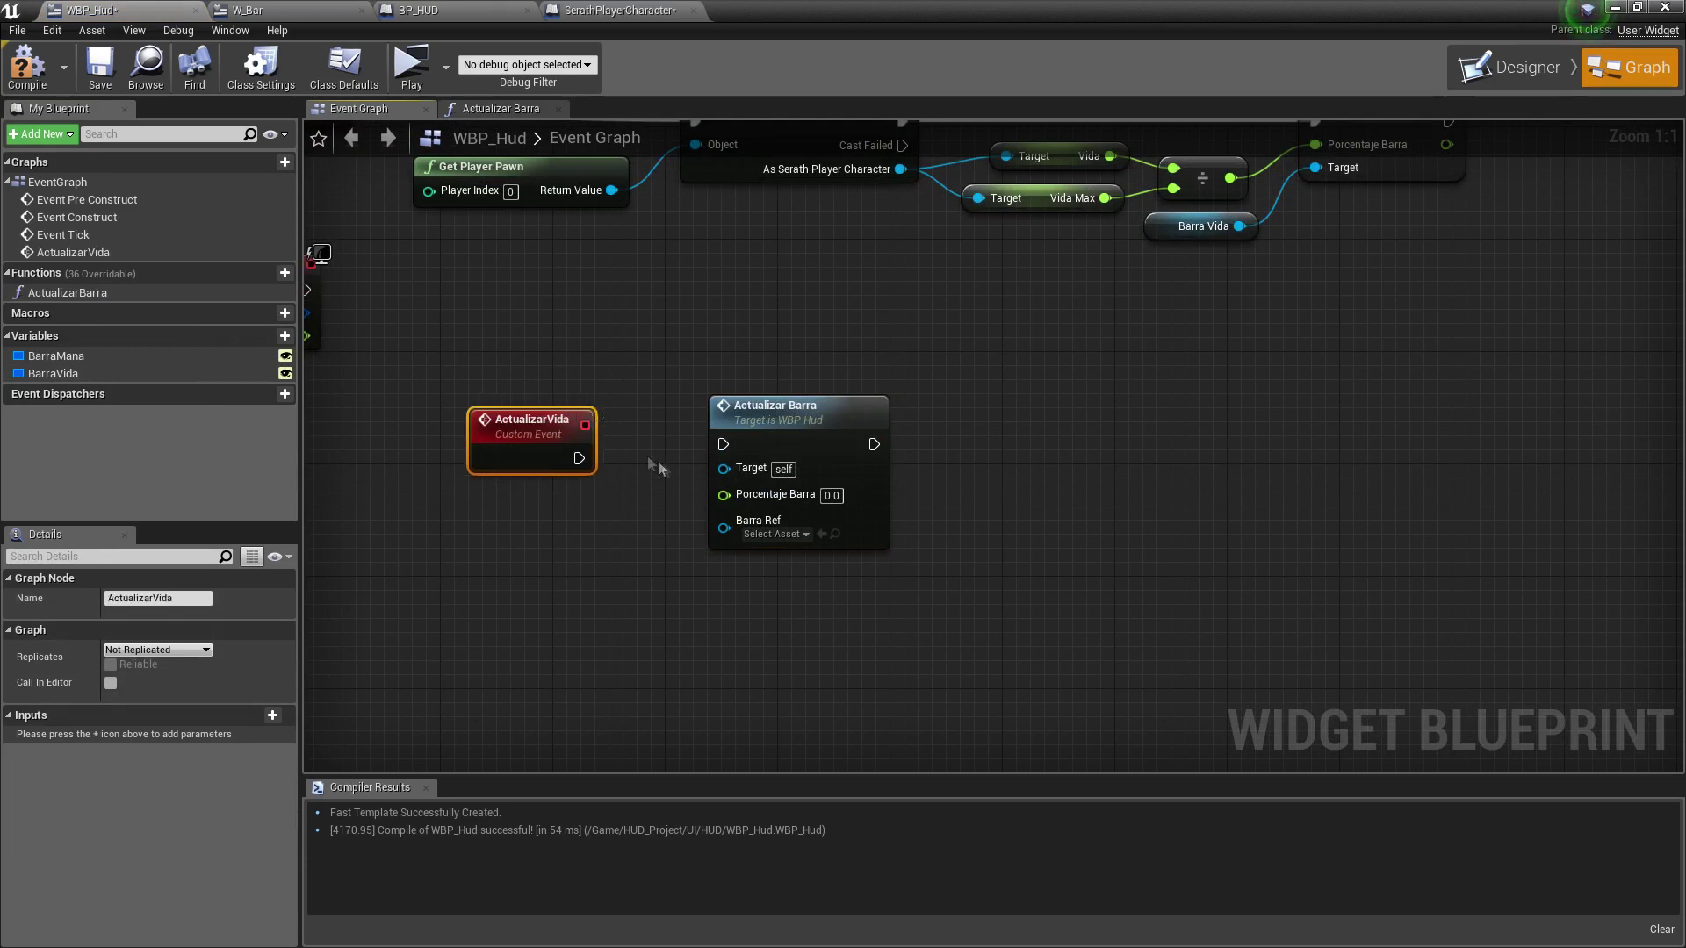
left_click(639, 518)
mouse_move(578, 458)
left_mouse_down()
mouse_move(727, 443)
mouse_move(751, 507)
mouse_move(531, 465)
left_mouse_up()
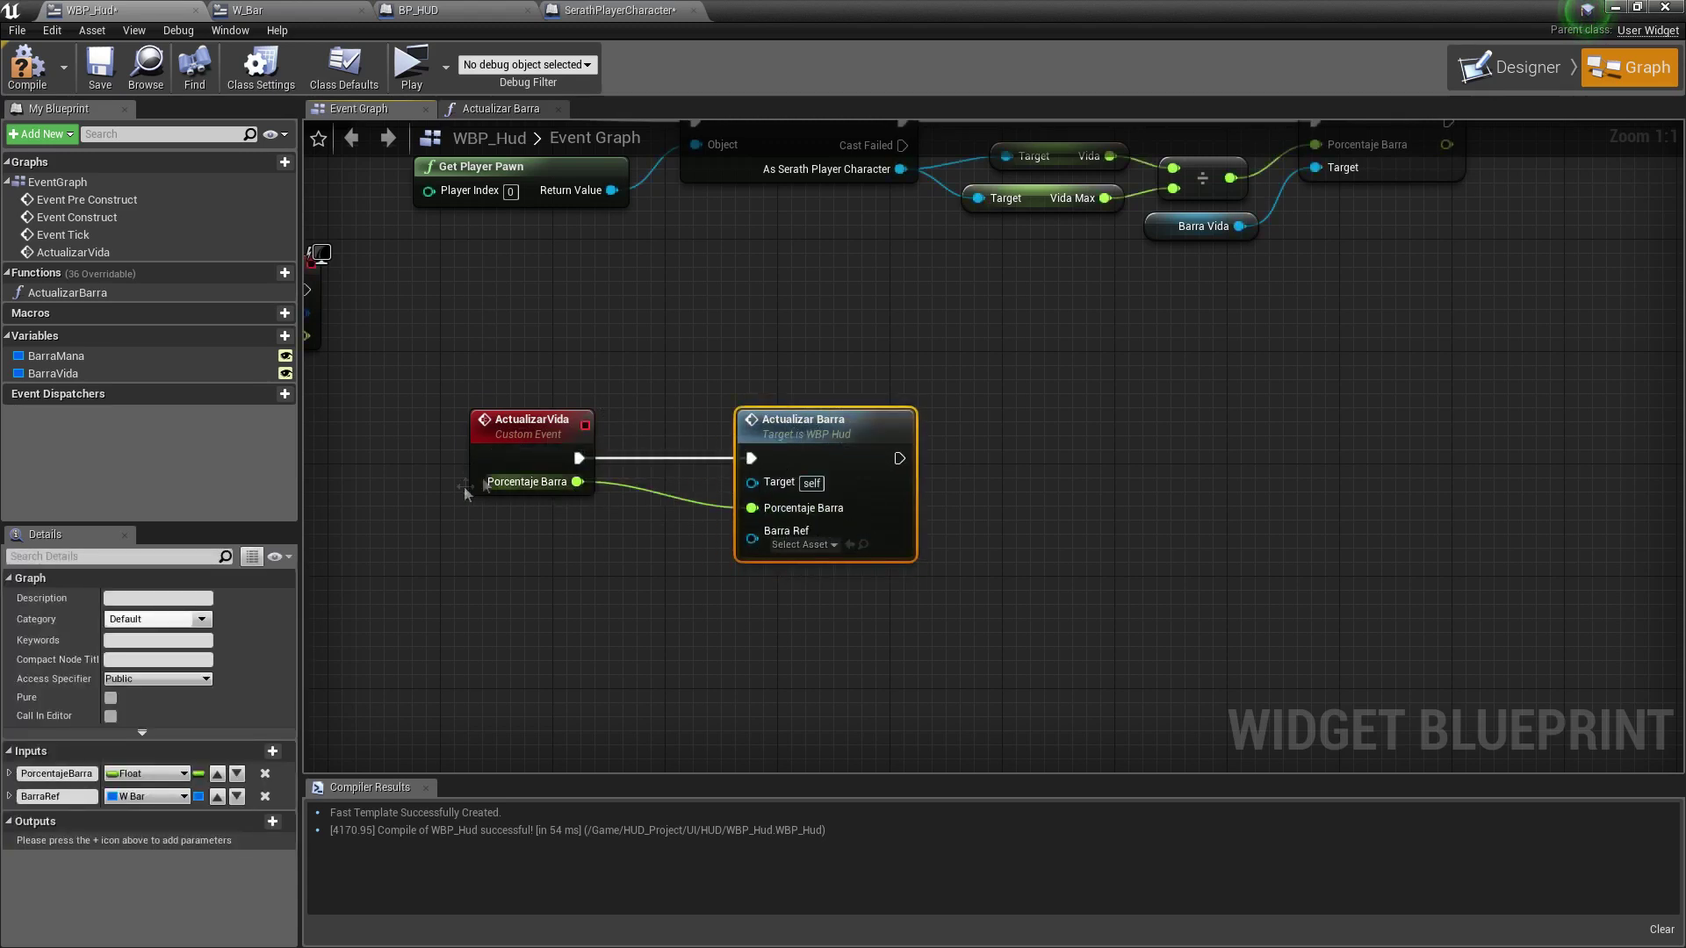
Feed the BarraVida widget into Barra Ref and copy the Actualizar Barra call.
left_click_drag(54, 373, 752, 537)
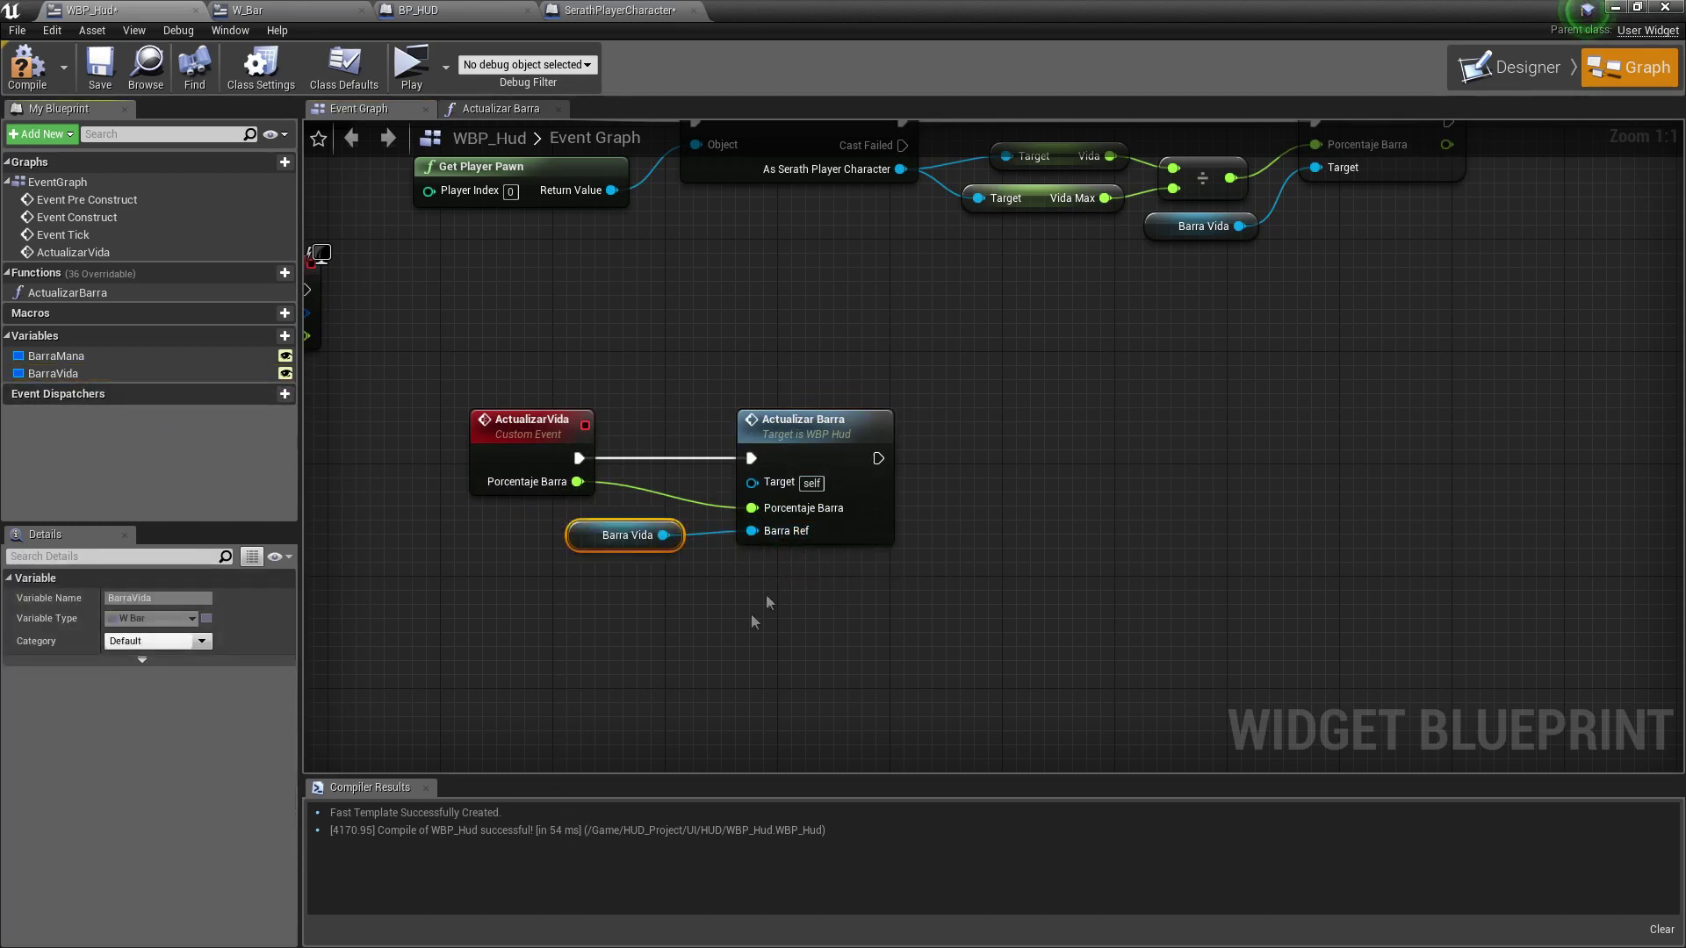
right_click_drag(766, 602, 694, 579)
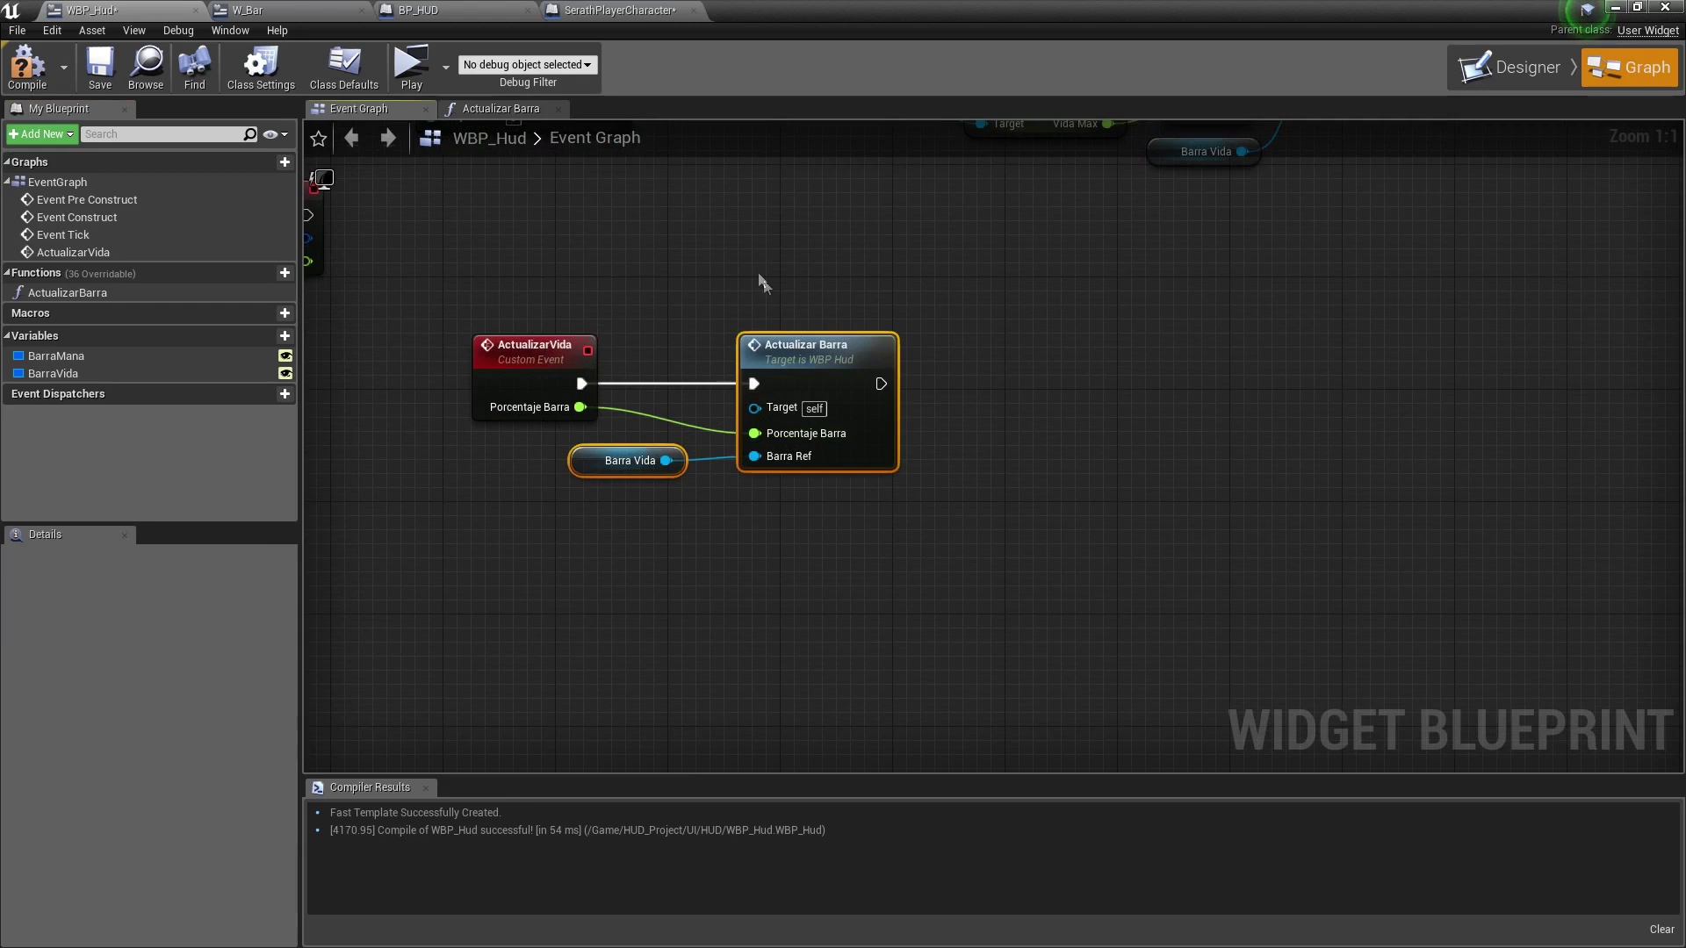
left_click(869, 461)
key("ctrl+c")
Duplicate the Actualizar Barra call and the ActualizarVida event below the originals.
key("ctrl+v")
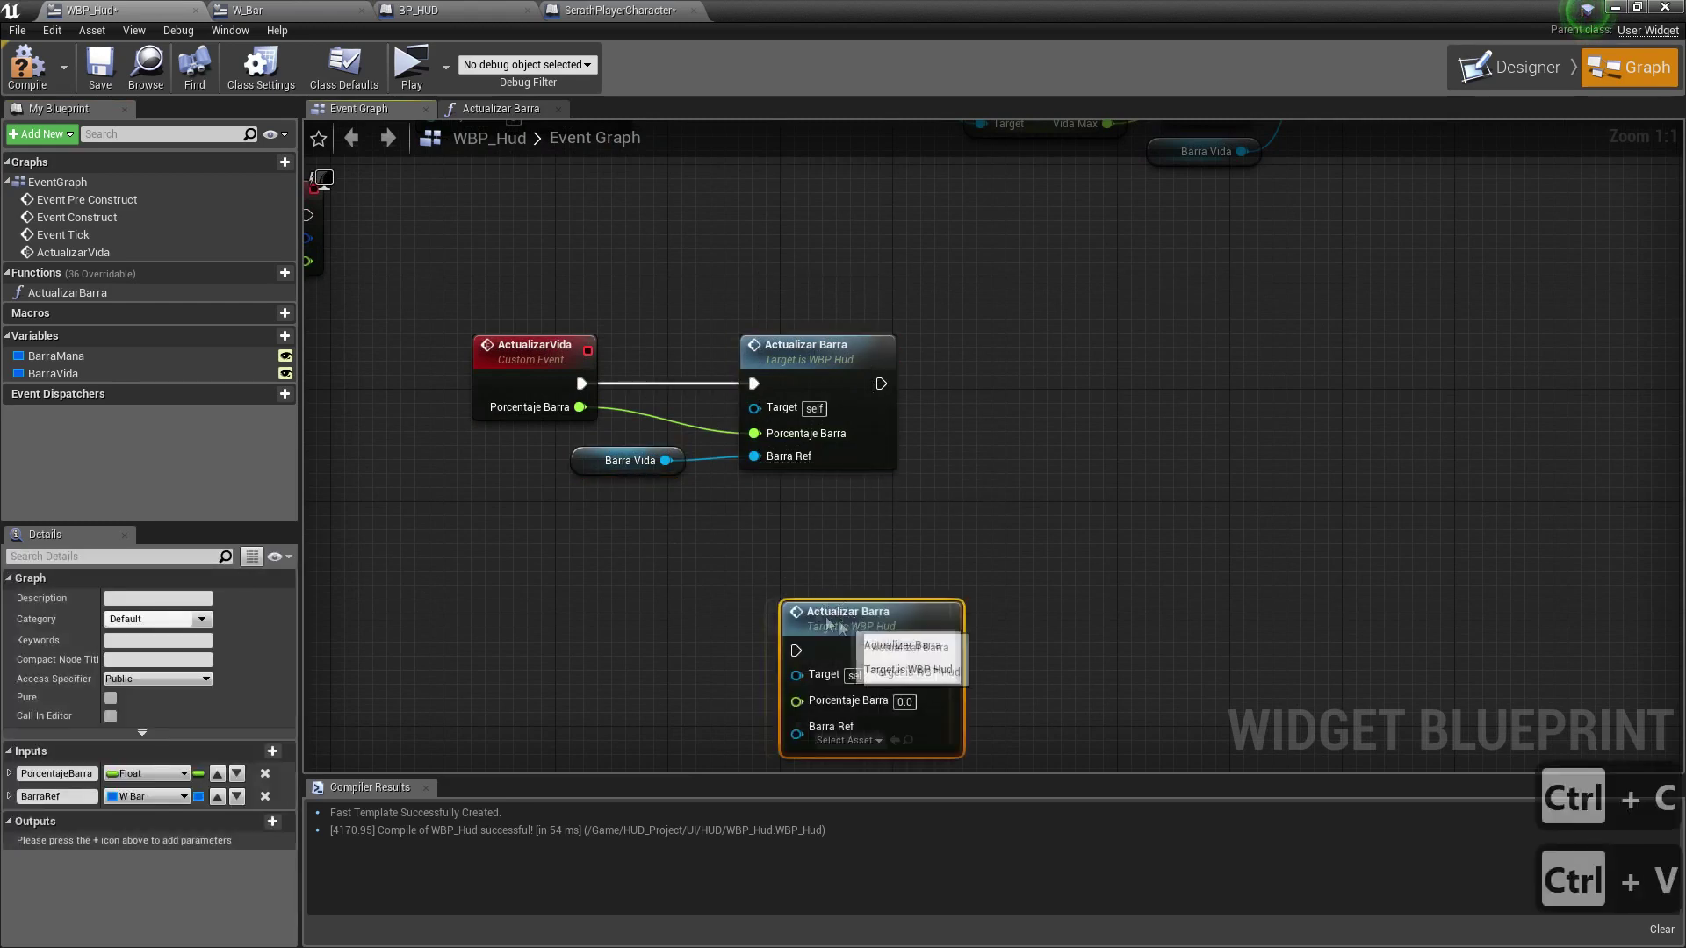
left_click_drag(830, 610, 800, 566)
left_click(544, 379)
key("ctrl+c")
key("ctrl+v")
mouse_move(674, 491)
left_mouse_down()
mouse_move(534, 613)
mouse_move(561, 615)
left_mouse_up()
Rename the duplicate event ActualizarMana and wire its execution to the second call.
key("F2")
type("Actualiza")
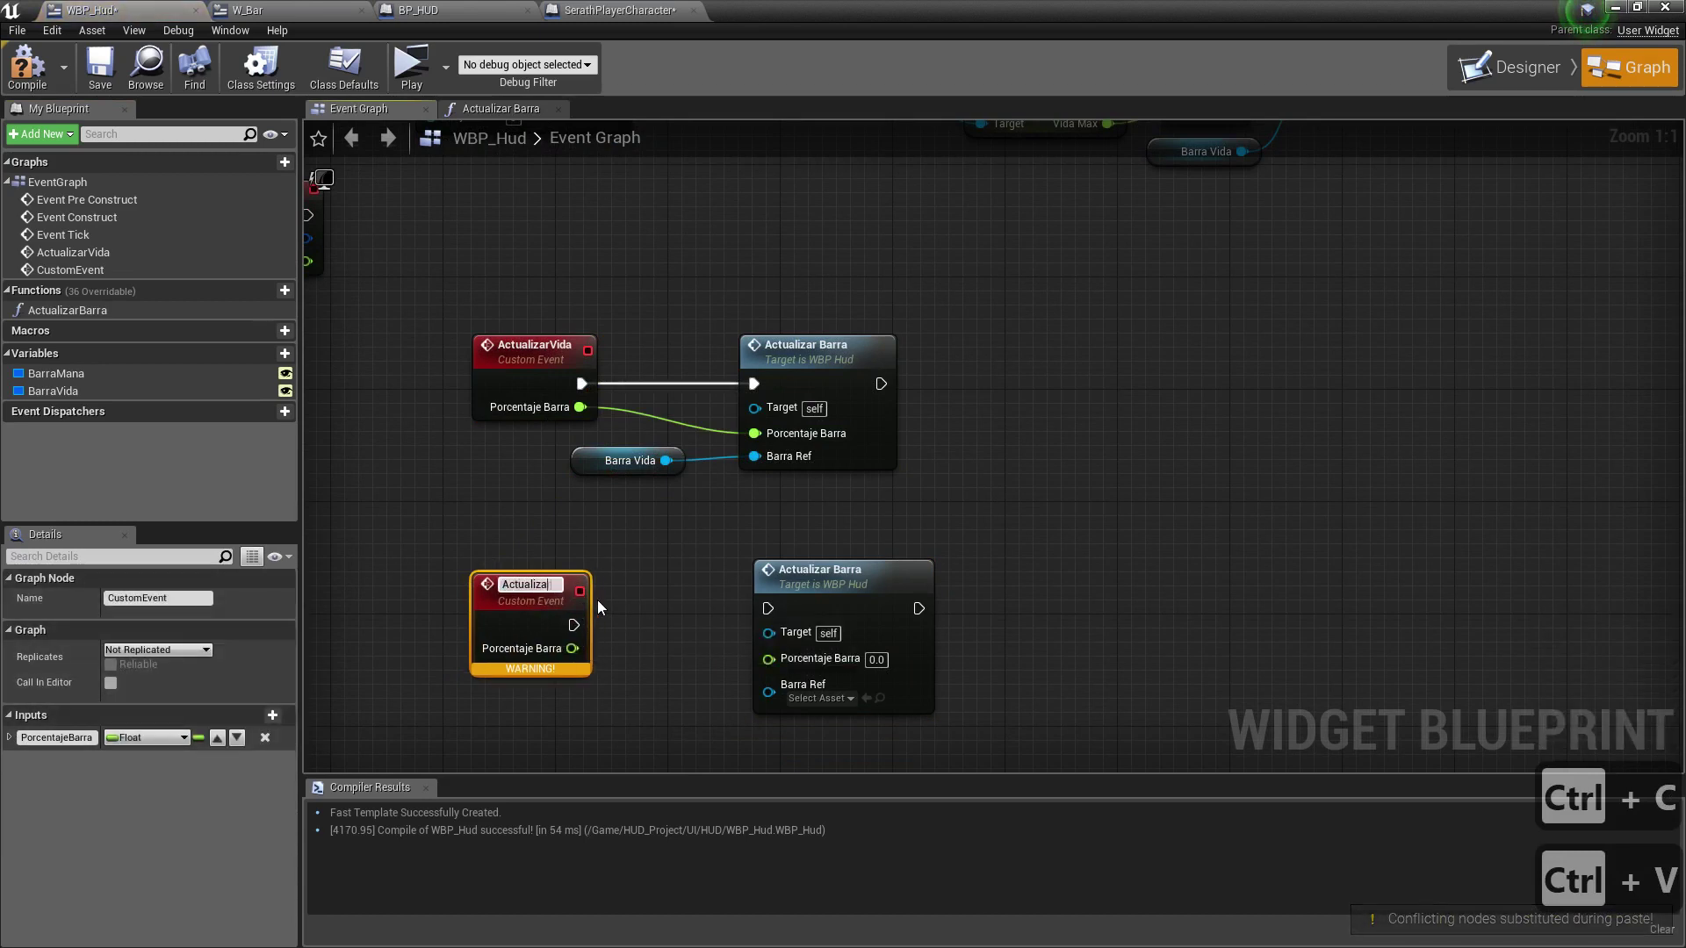
type("rMana")
key("Return")
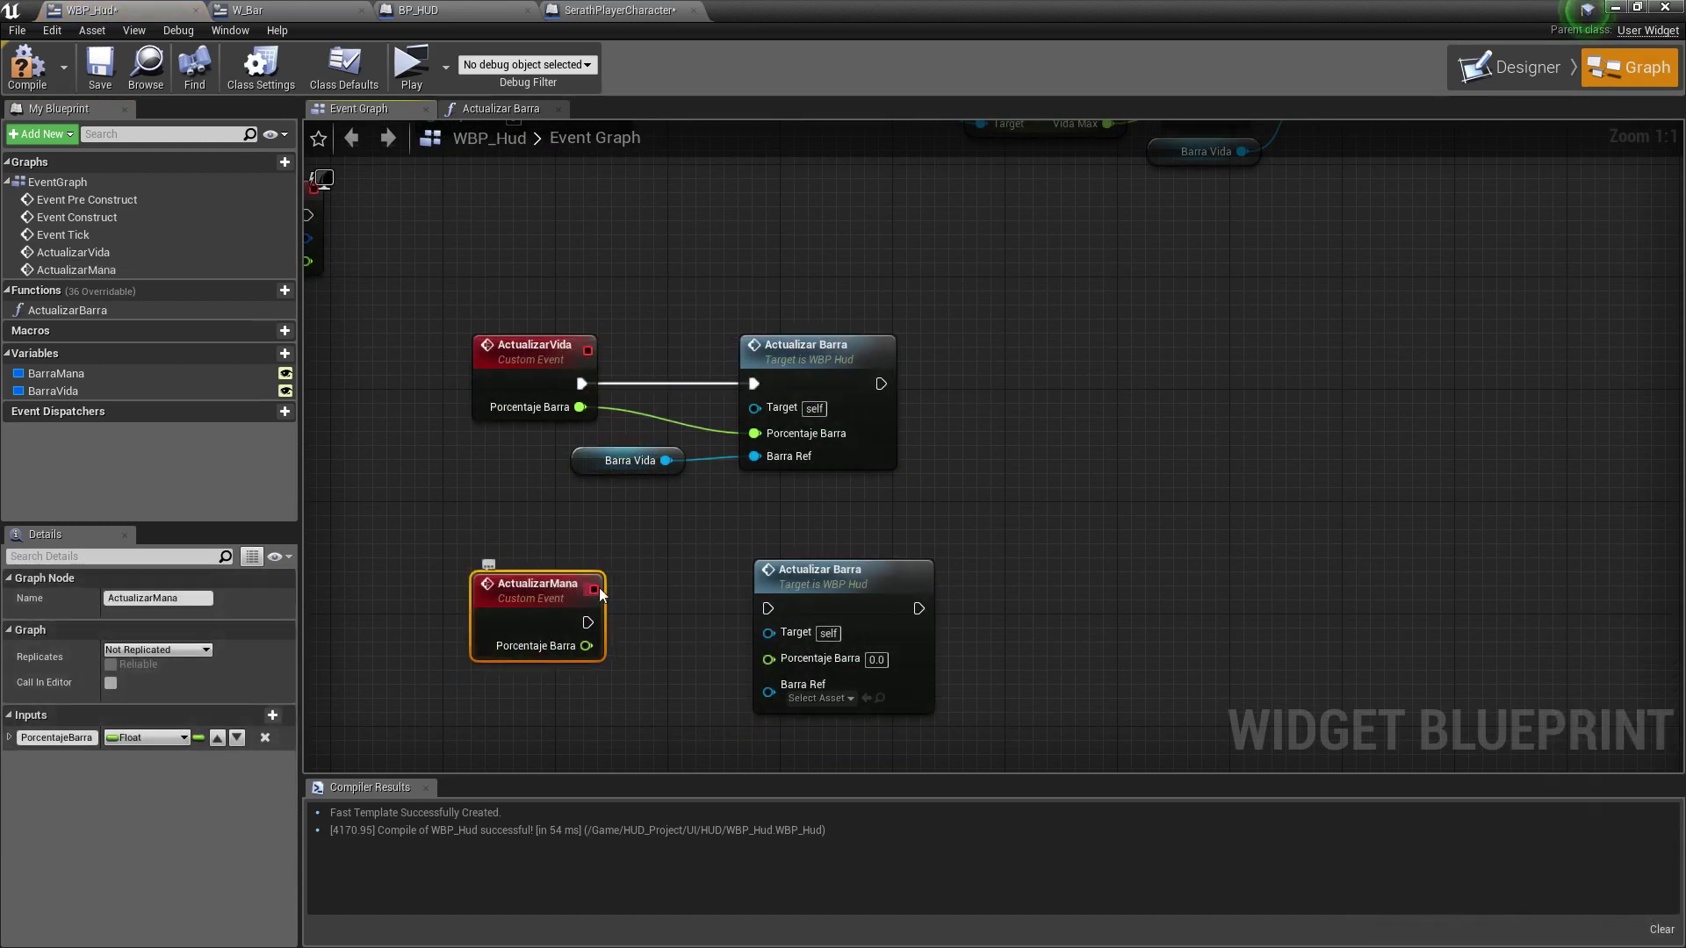
left_click_drag(589, 621, 768, 608)
left_click_drag(524, 600, 523, 586)
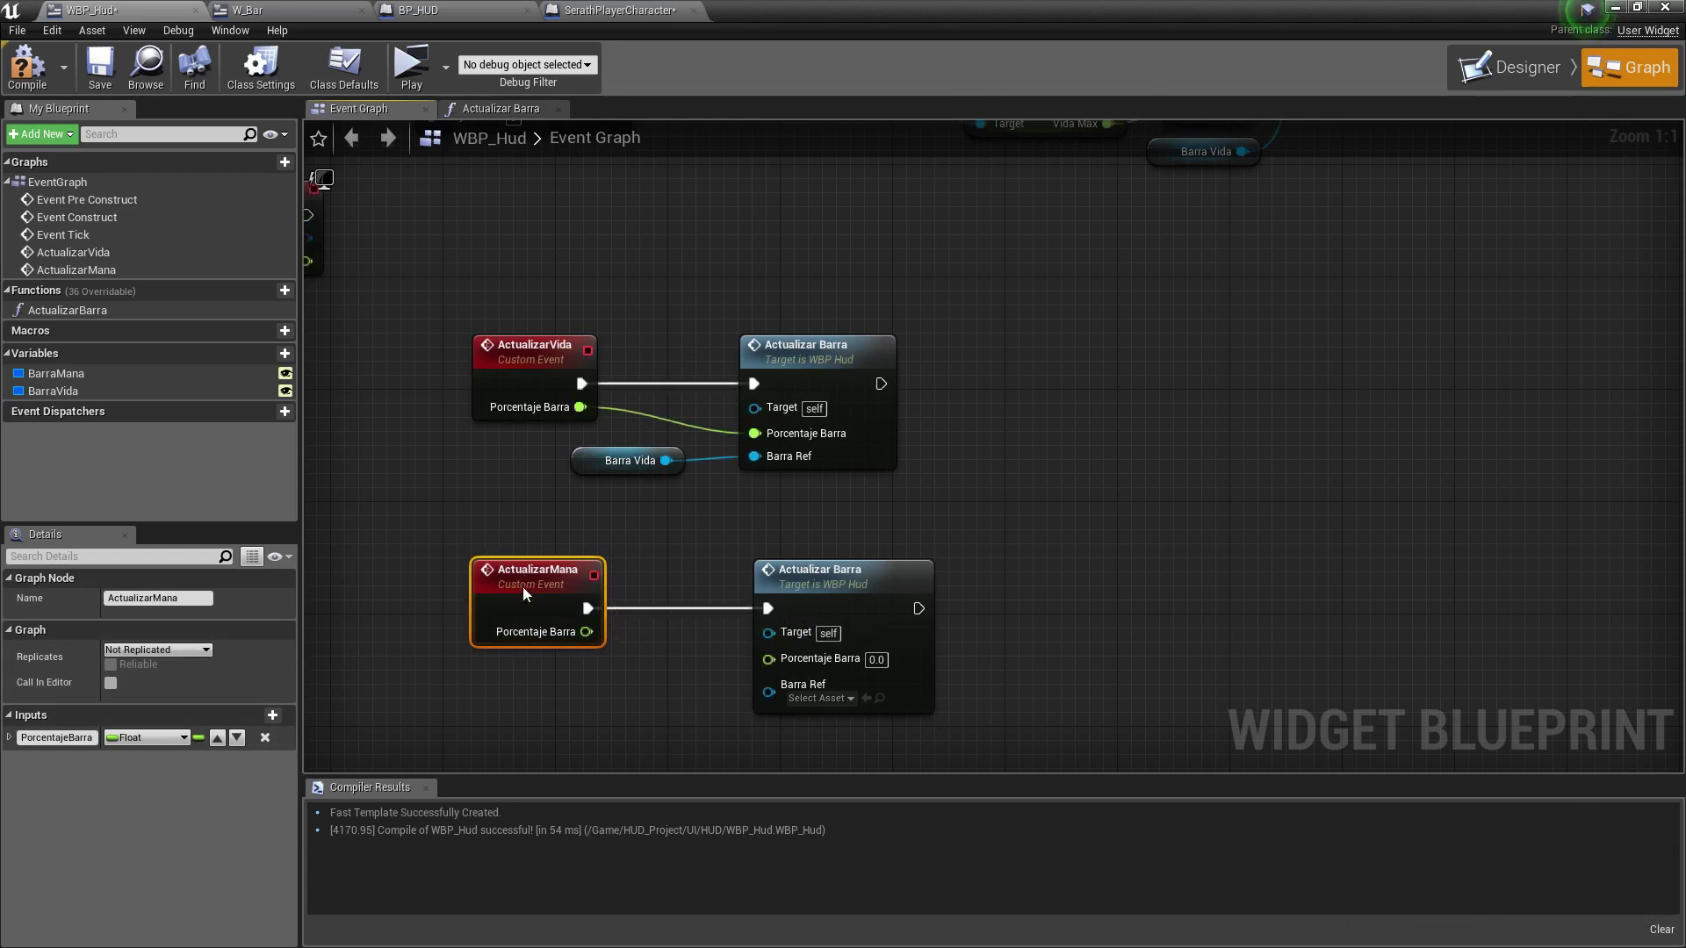
left_click(666, 693)
Pass BarraMana and ActualizarMana's Porcentaje Barra into the second call, then compile WBP_Hud.
left_click(93, 377)
left_click(66, 392)
left_click_drag(56, 373, 770, 692)
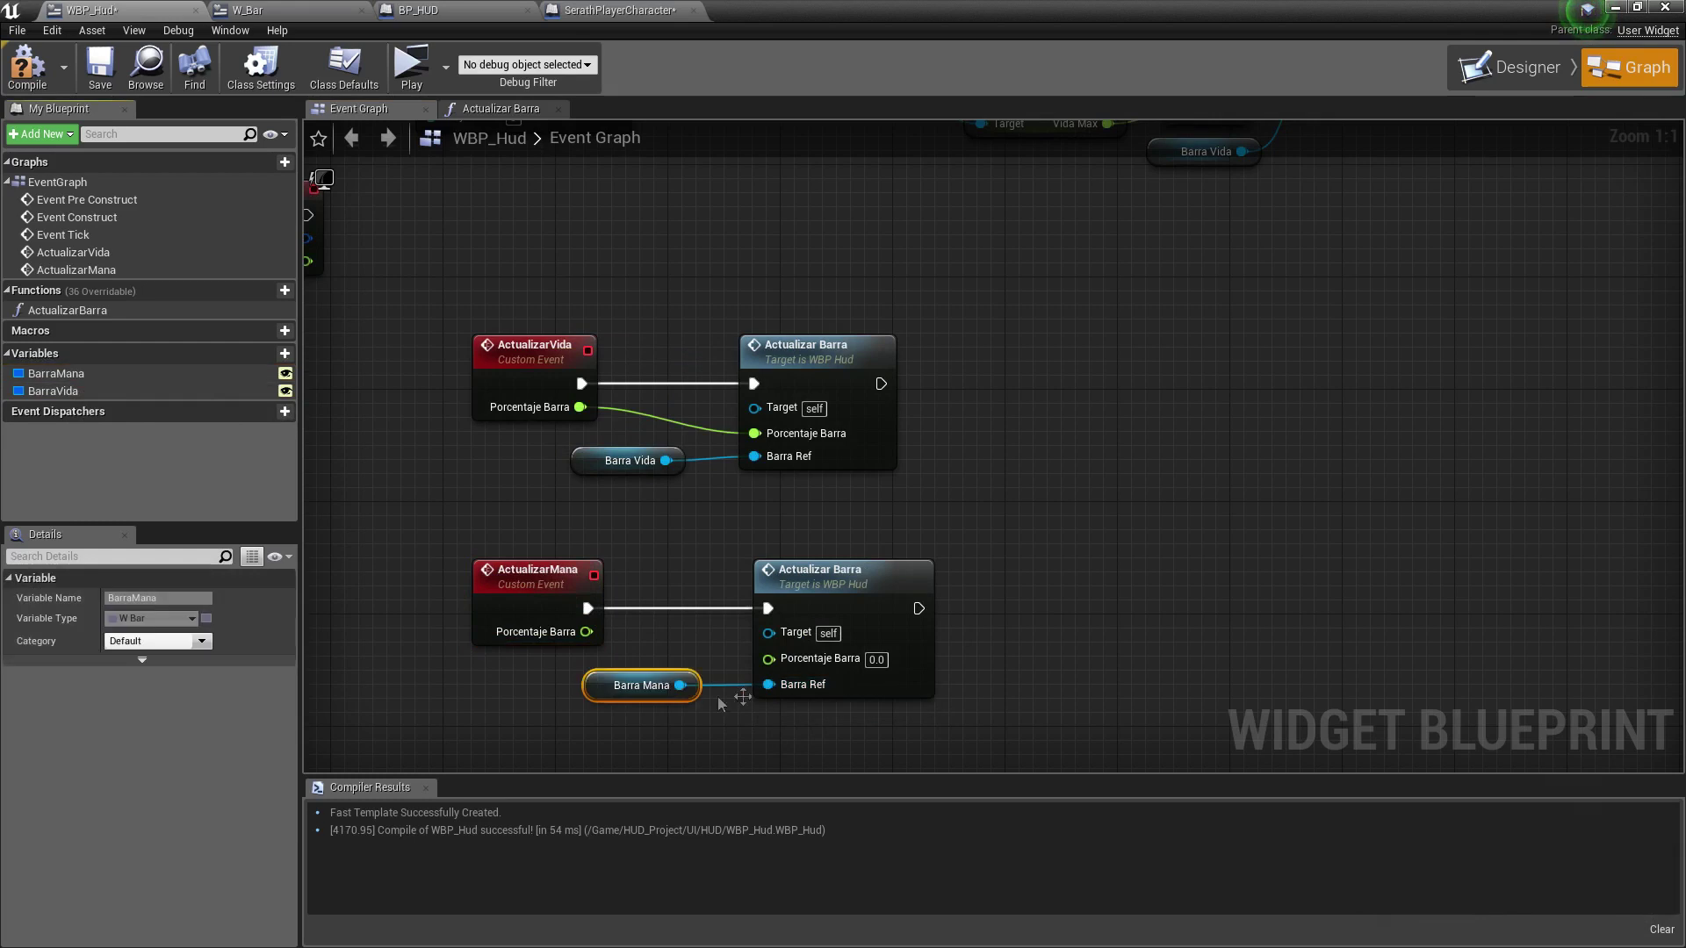
left_click_drag(769, 659, 585, 632)
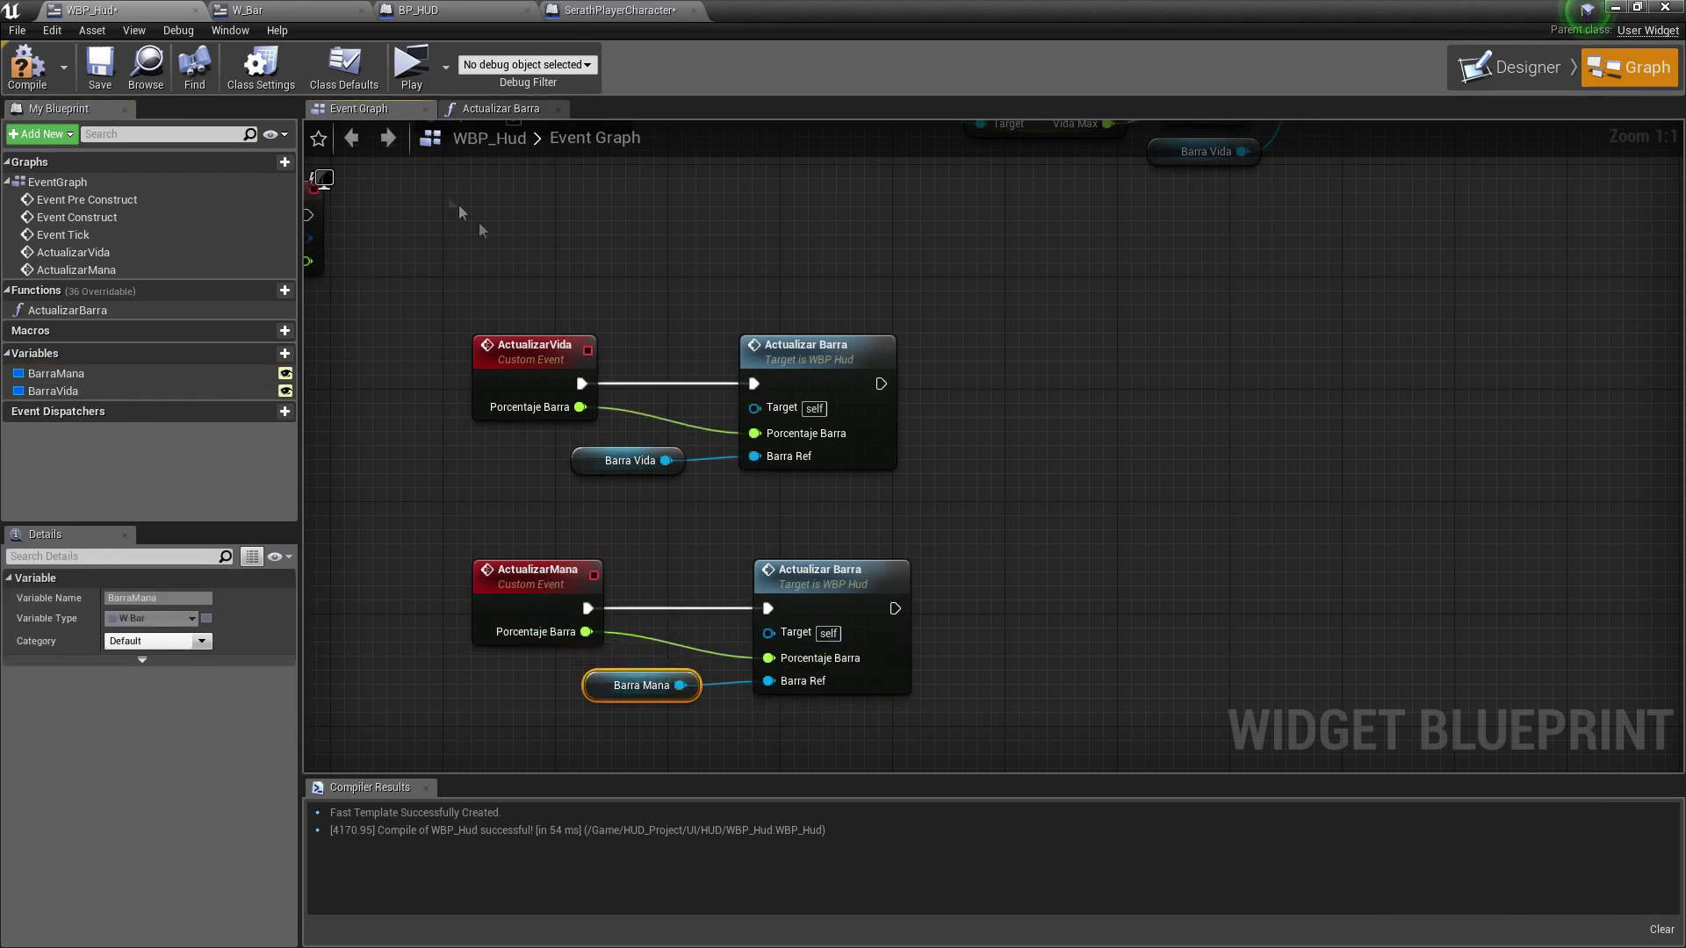
left_click(27, 66)
scroll(706, 470, "down", 2)
Review the Event Construct Vida division logic, then return to SerathPlayerCharacter's Handle Vida graph.
mouse_move(998, 386)
right_mouse_down()
mouse_move(1023, 570)
mouse_move(836, 422)
right_mouse_up()
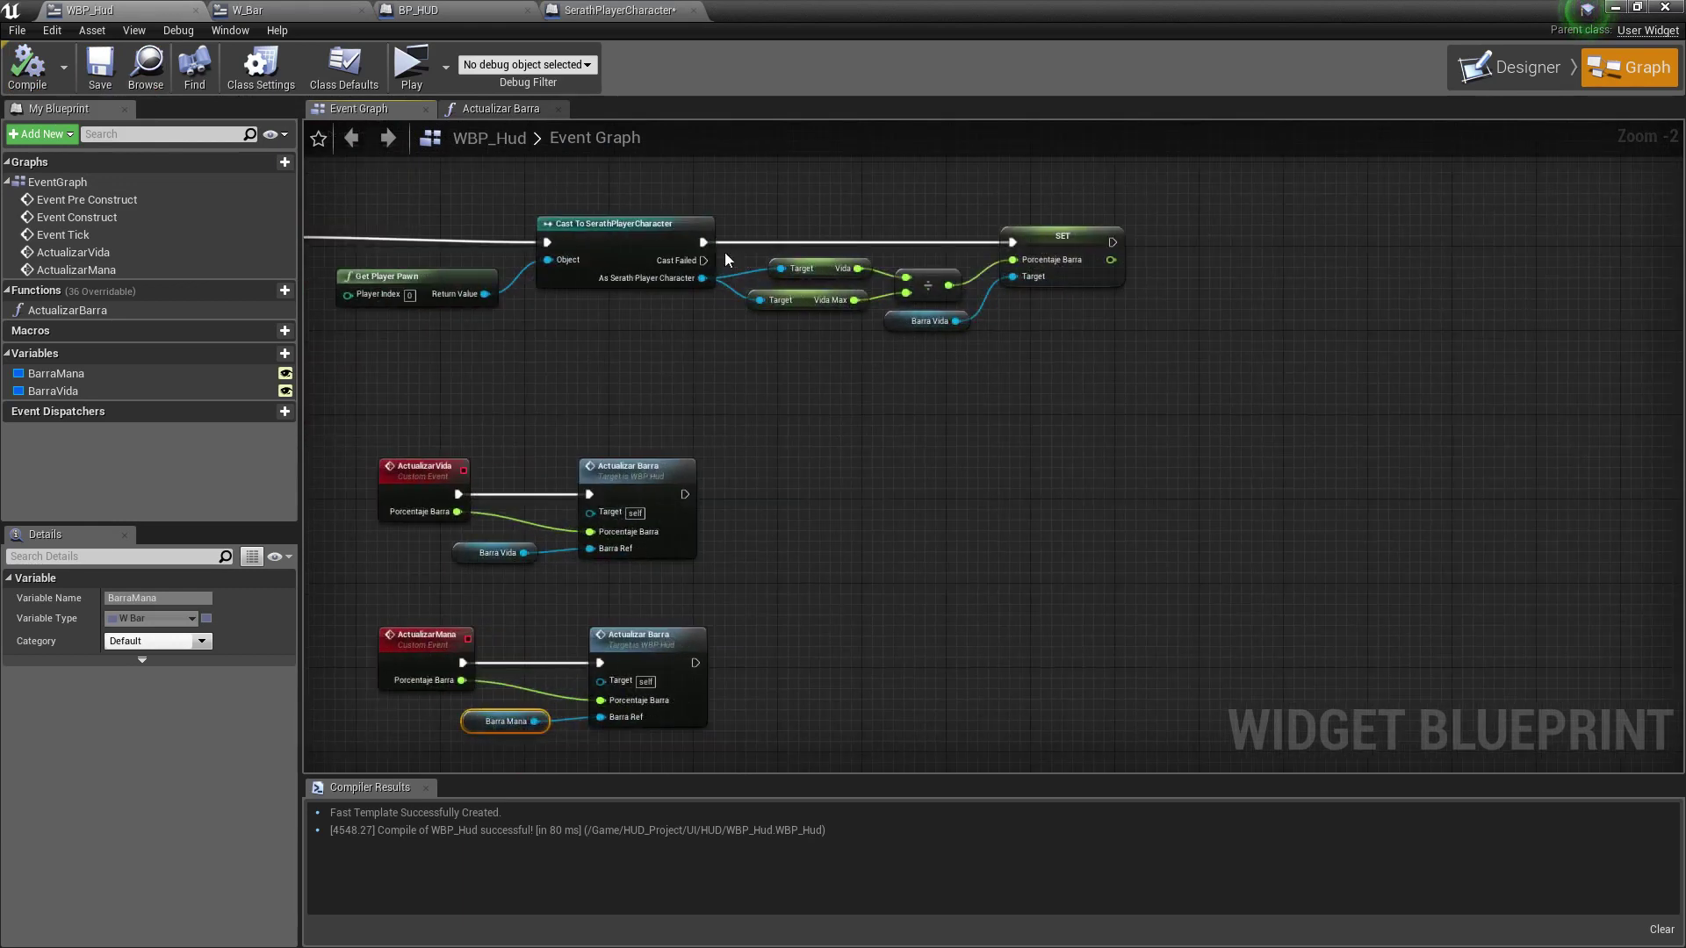
left_click_drag(725, 254, 917, 382)
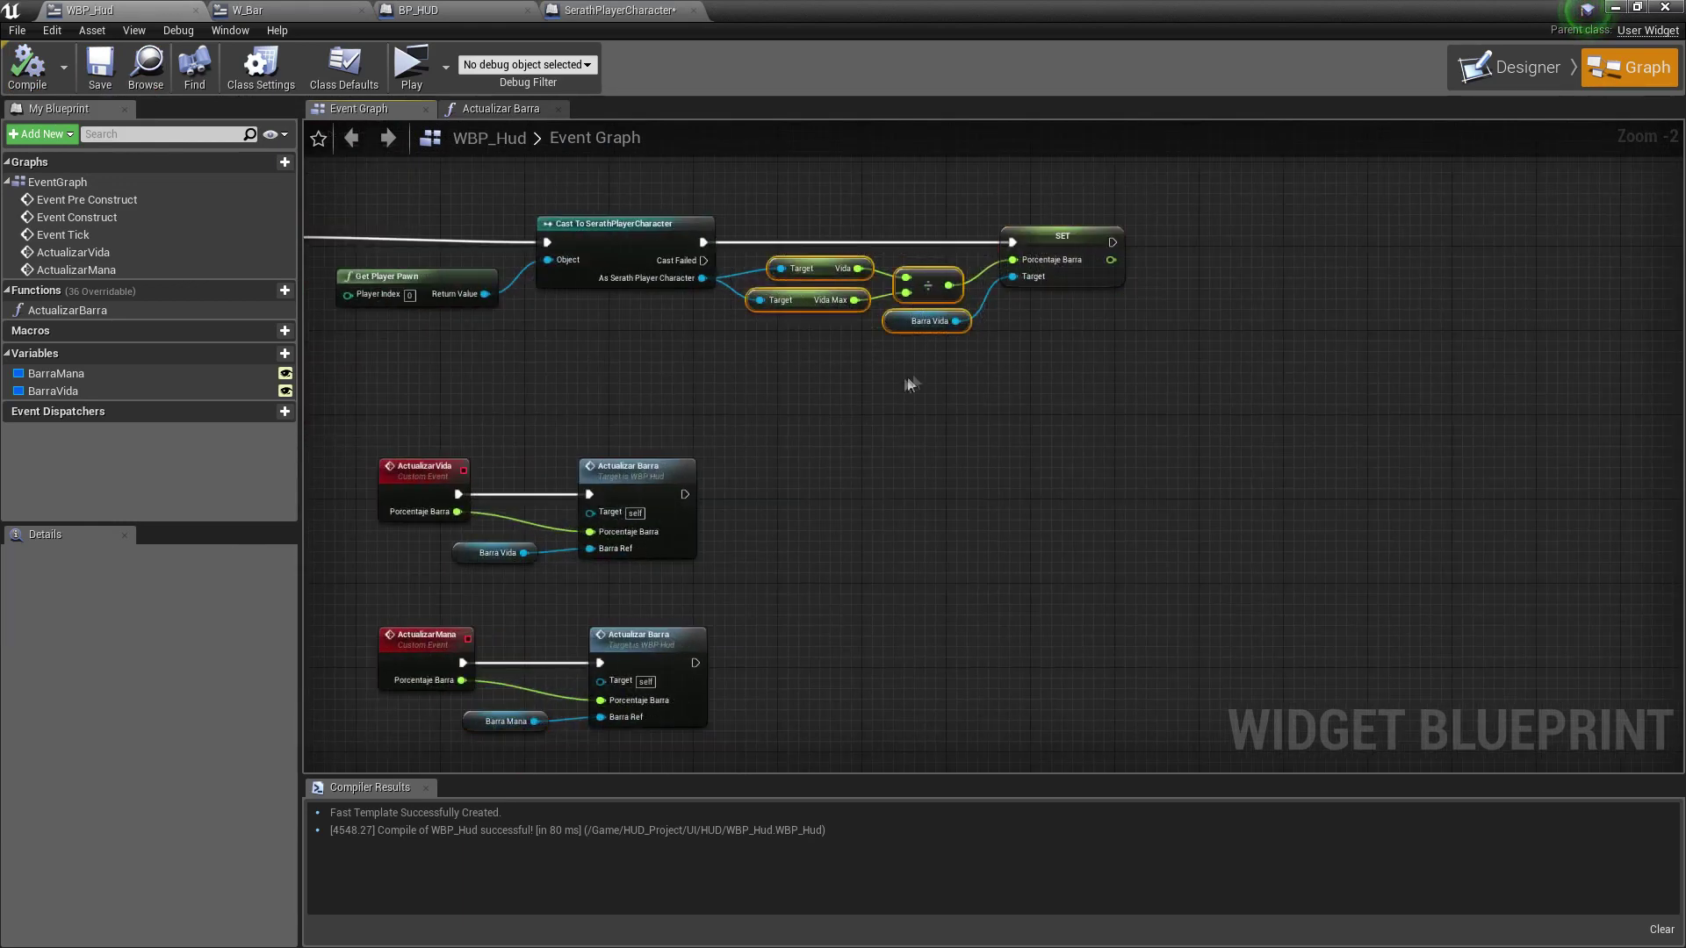
right_click_drag(883, 391, 1099, 414)
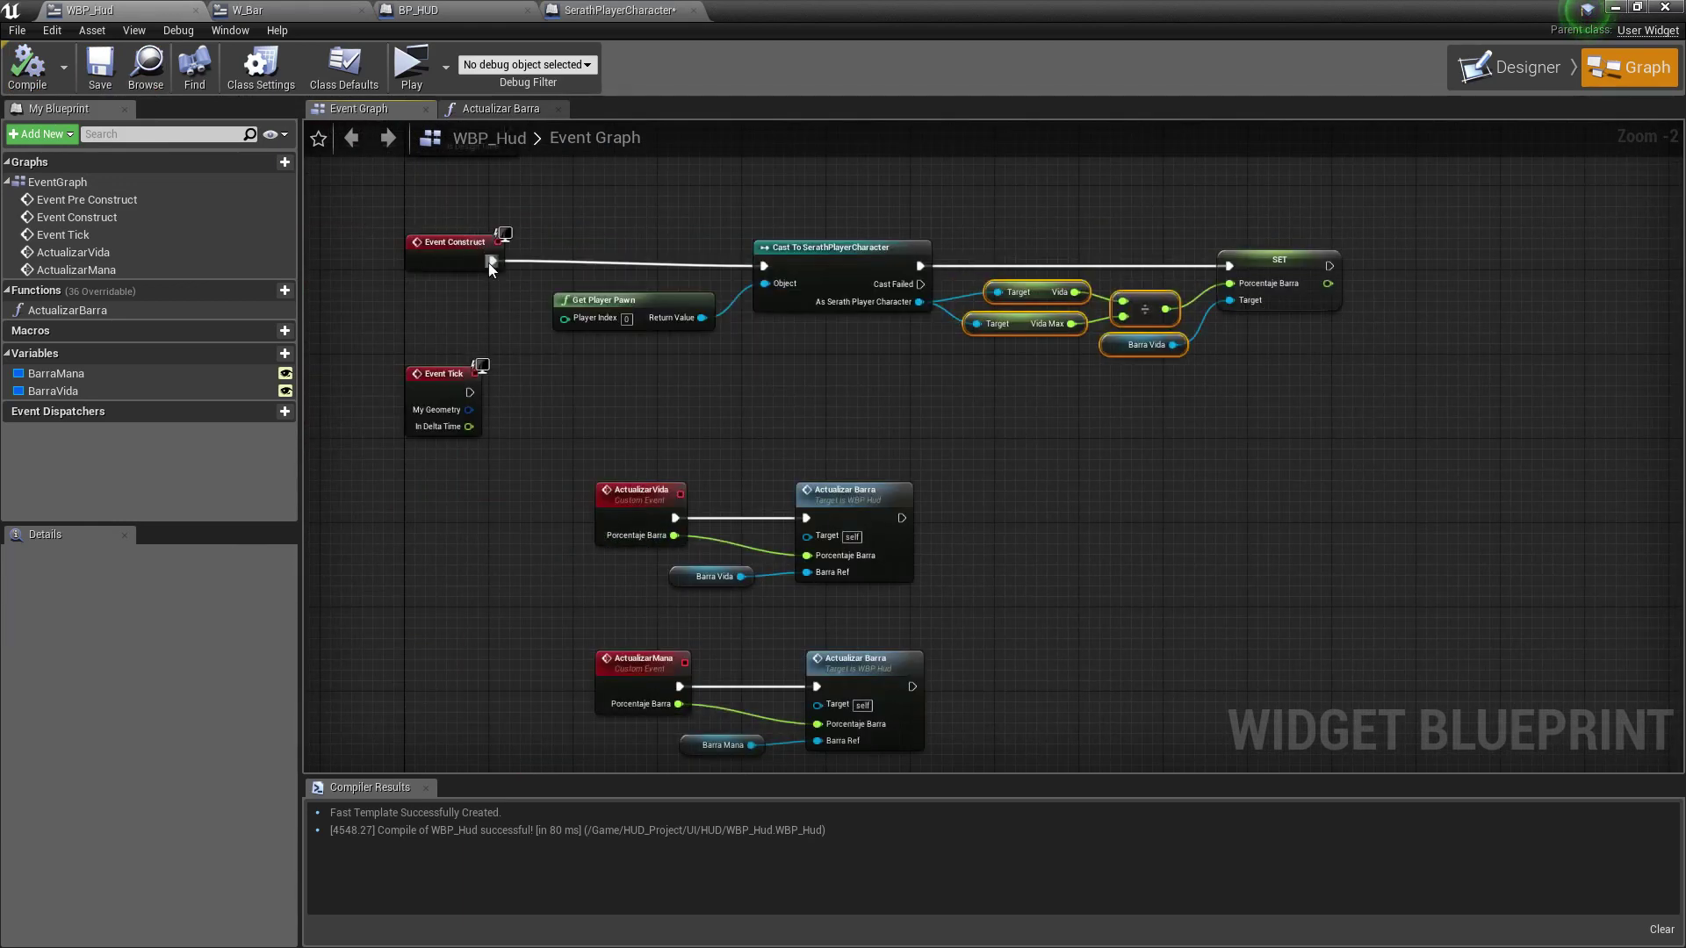
mouse_move(992, 374)
right_mouse_down()
mouse_move(826, 367)
mouse_move(891, 332)
right_mouse_up()
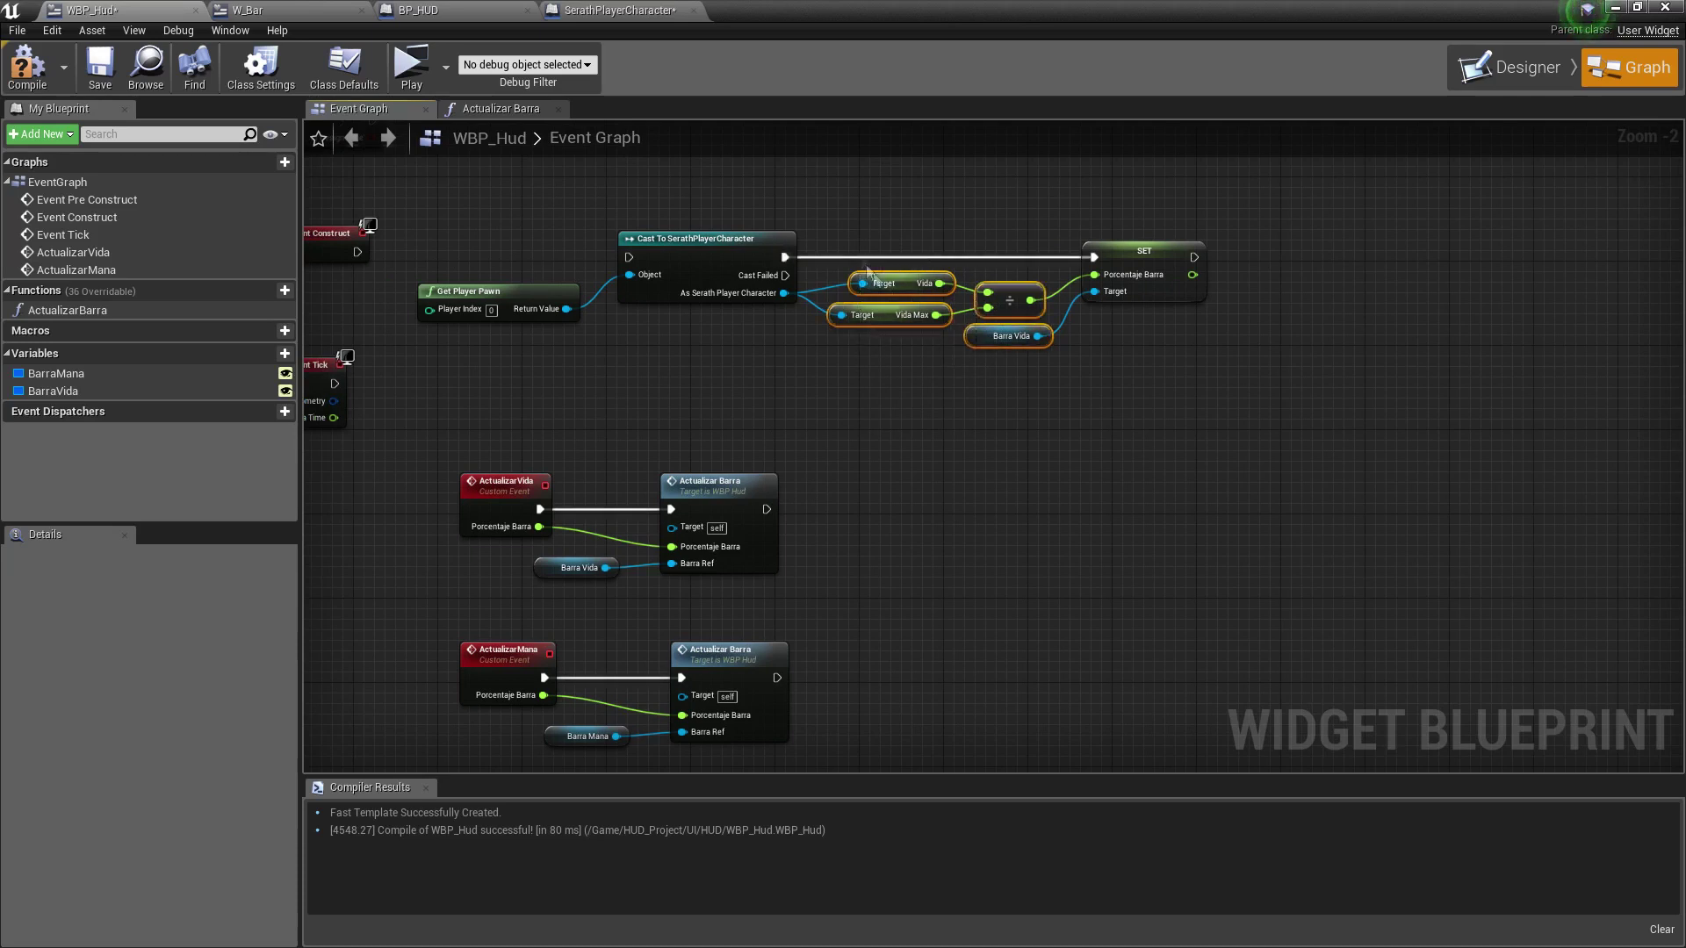
left_click_drag(939, 282, 985, 338)
key("Escape")
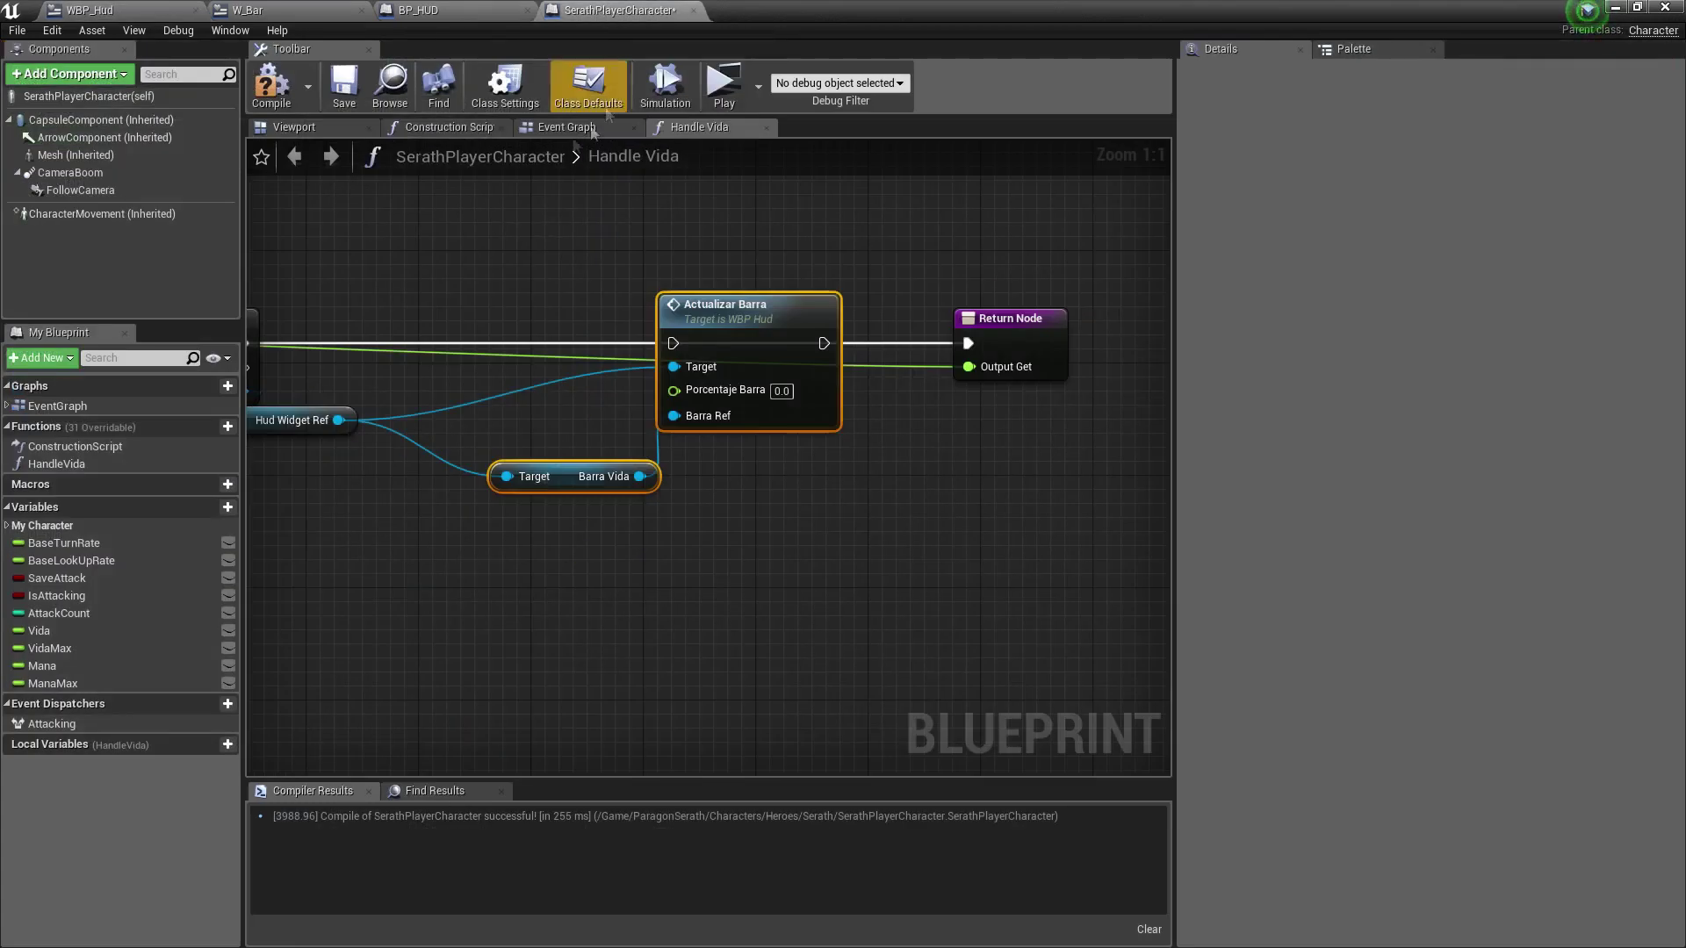
left_click(619, 9)
right_click_drag(645, 602, 561, 541)
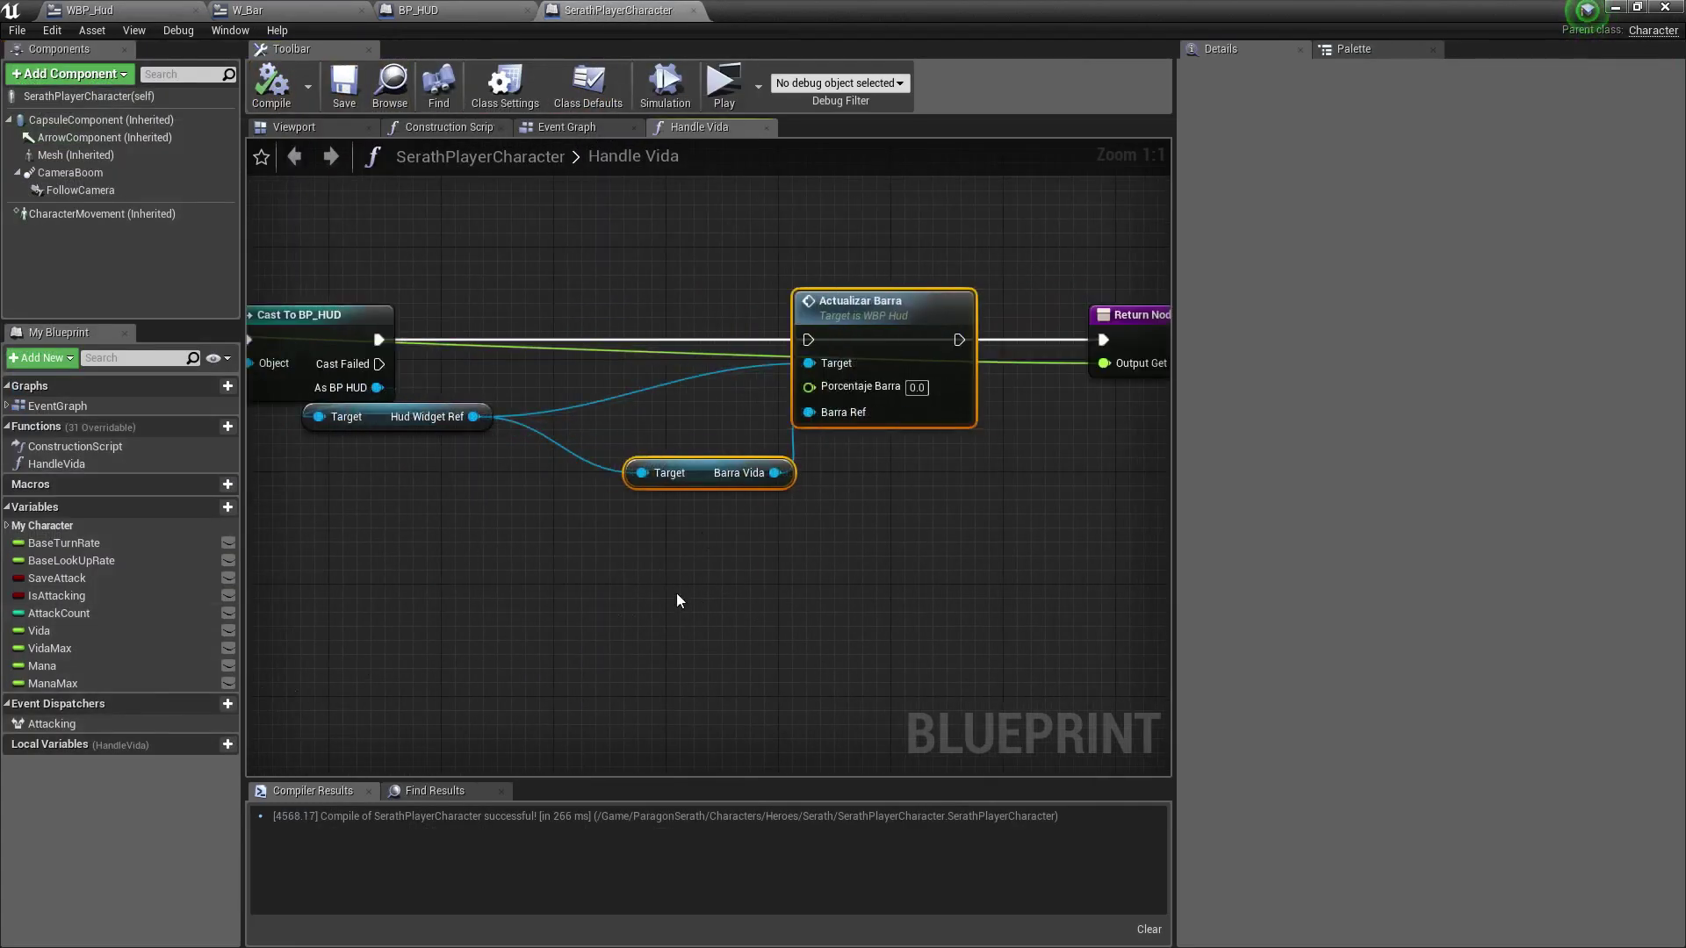
Divide Vida by VidaMax with a float / float node and feed the result into Porcentaje Barra.
right_click_drag(677, 600, 604, 601)
left_click(60, 632)
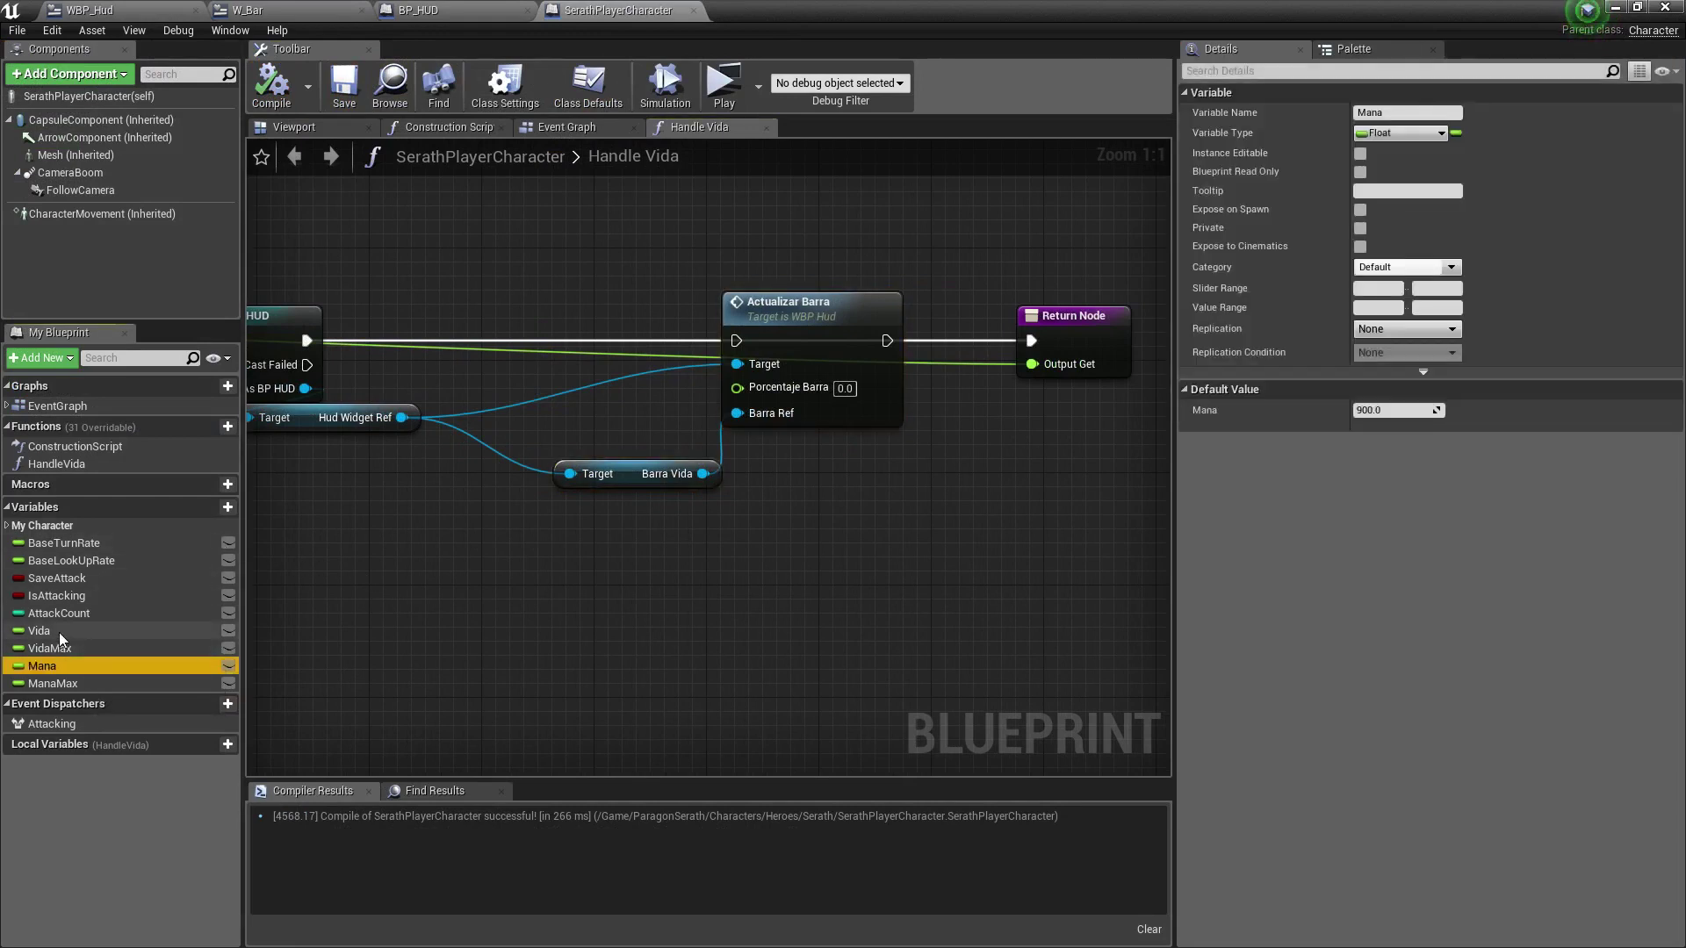
left_click_drag(432, 480, 550, 534)
left_click(443, 493)
type("/")
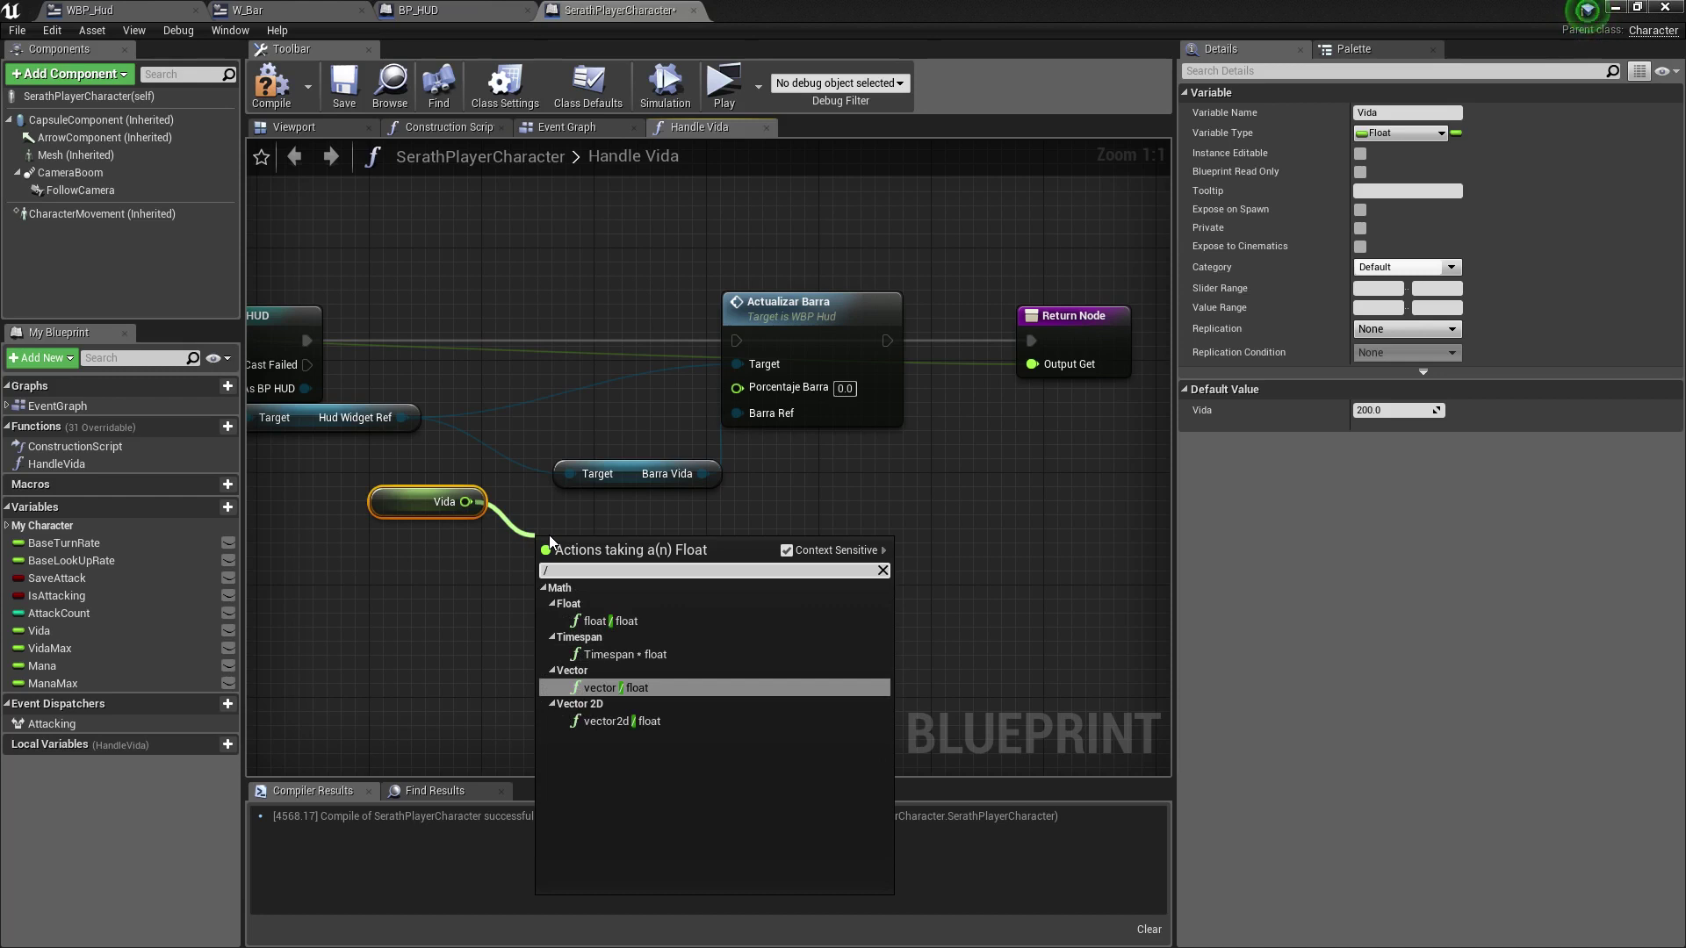
key("Up")
key("Up")
key("Return")
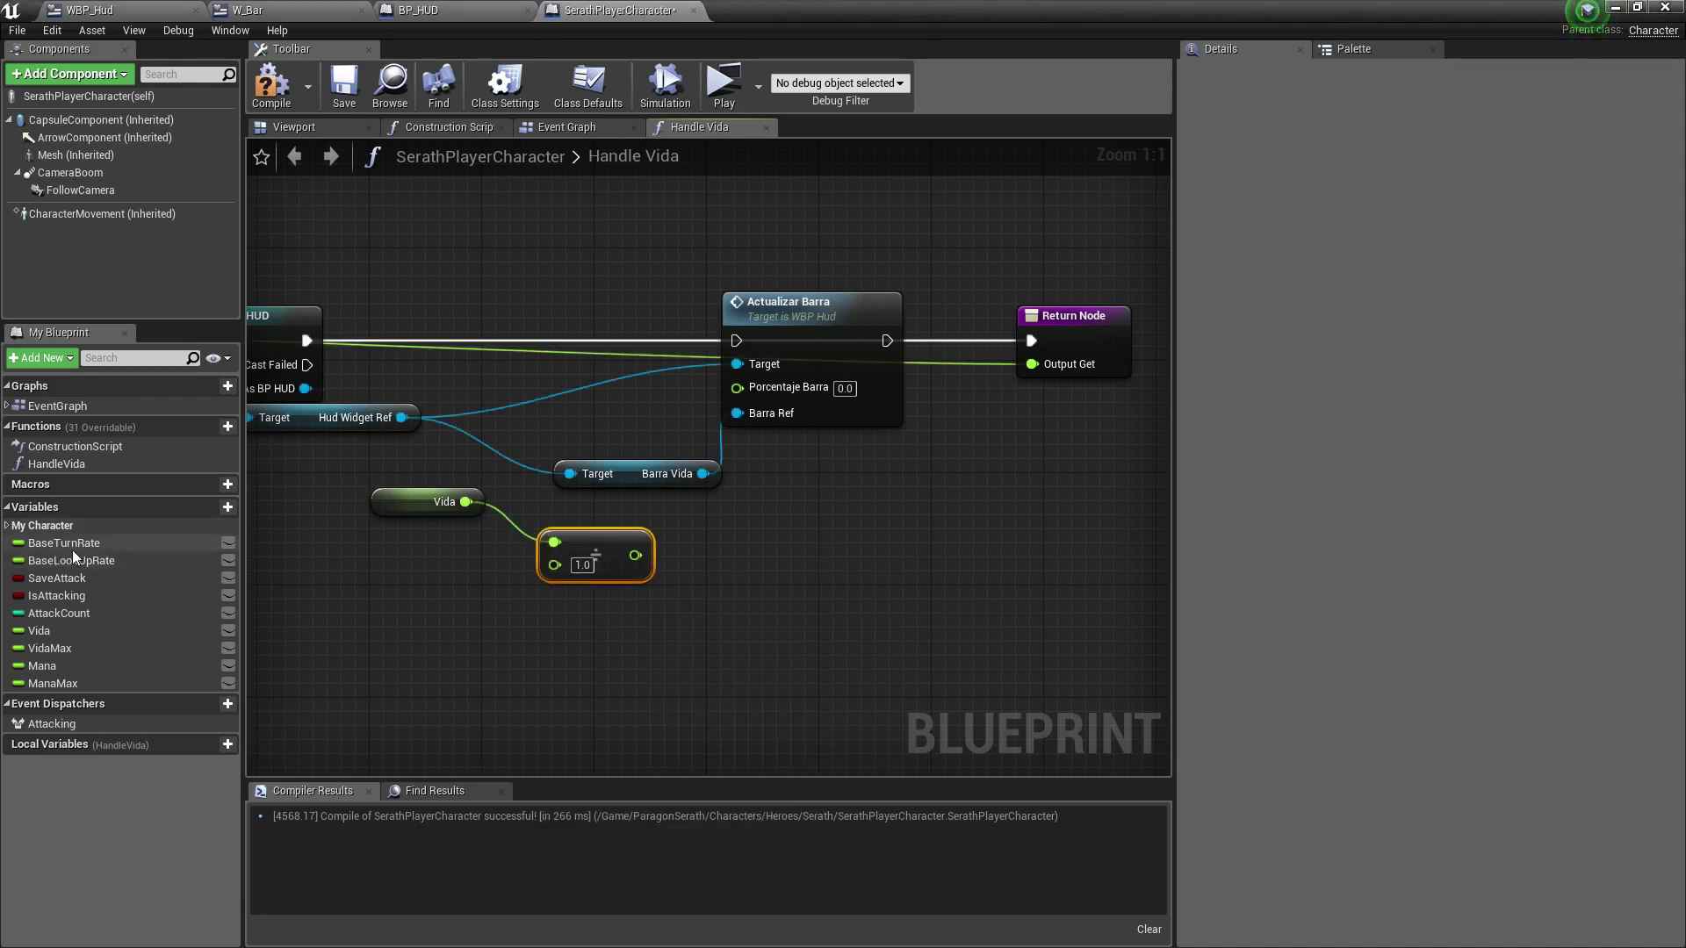
left_click_drag(55, 648, 379, 579)
left_click(423, 597)
mouse_move(466, 586)
left_mouse_down()
mouse_move(554, 564)
mouse_move(737, 387)
left_mouse_up()
right_click_drag(738, 395, 790, 382)
Regroup the Vida, Vida Max and reference nodes under the call and add a reroute on Output Get.
mouse_move(404, 614)
left_mouse_down()
mouse_move(628, 486)
mouse_move(706, 383)
left_mouse_up()
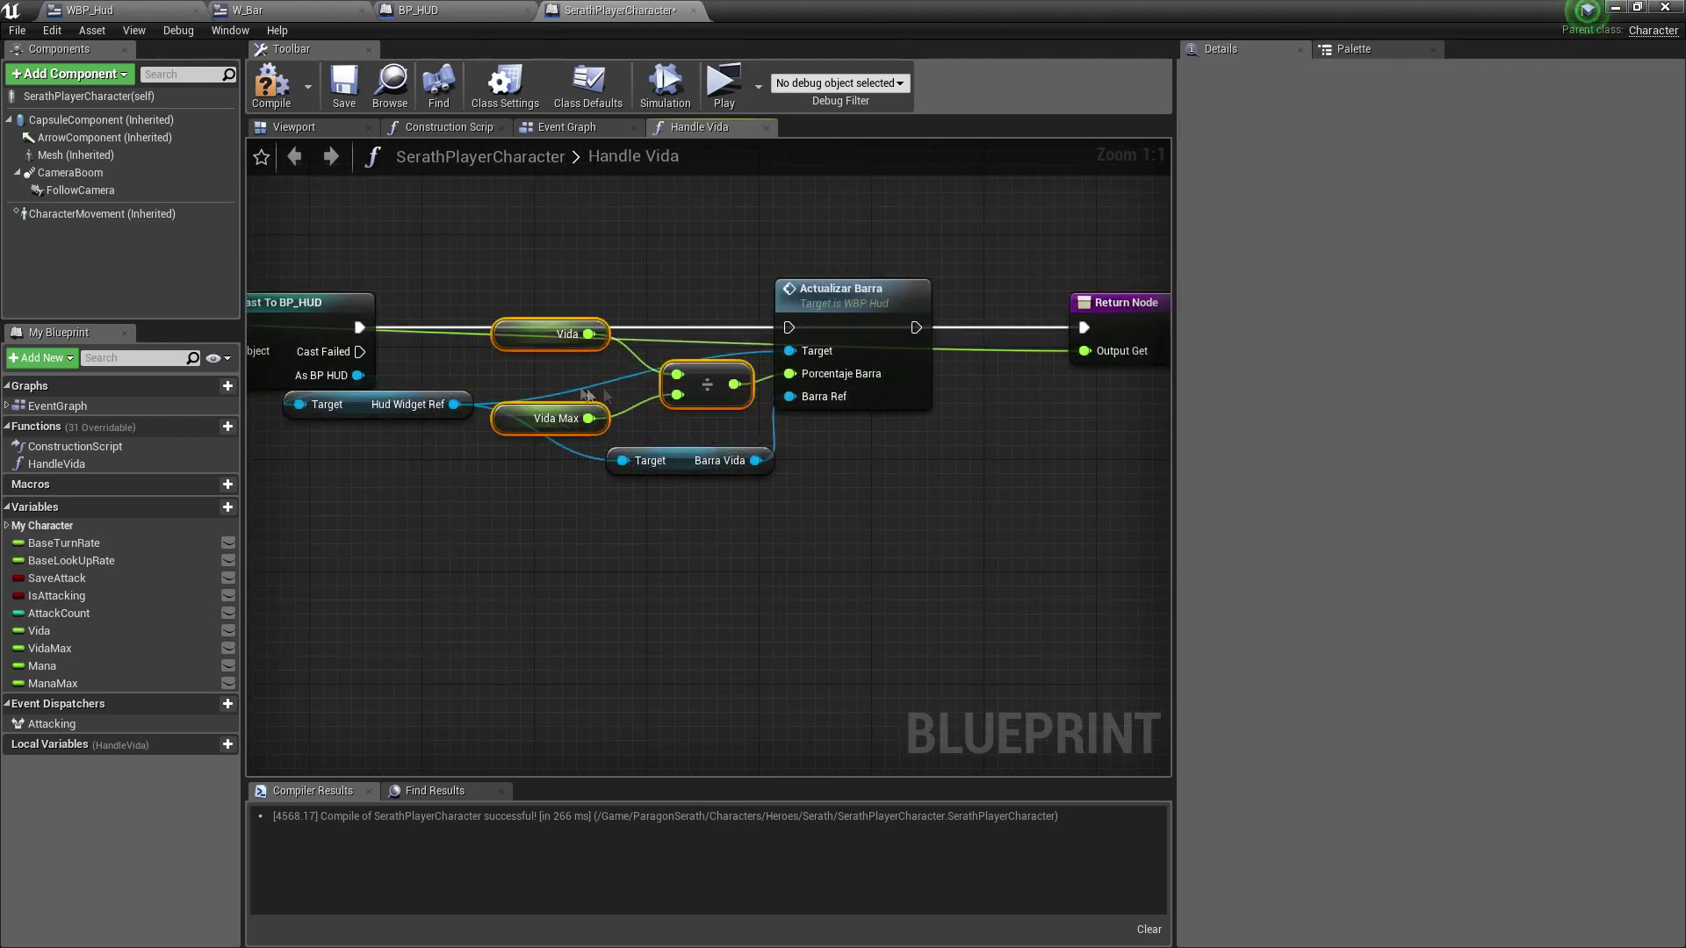
left_click_drag(555, 339, 550, 381)
left_click(531, 420)
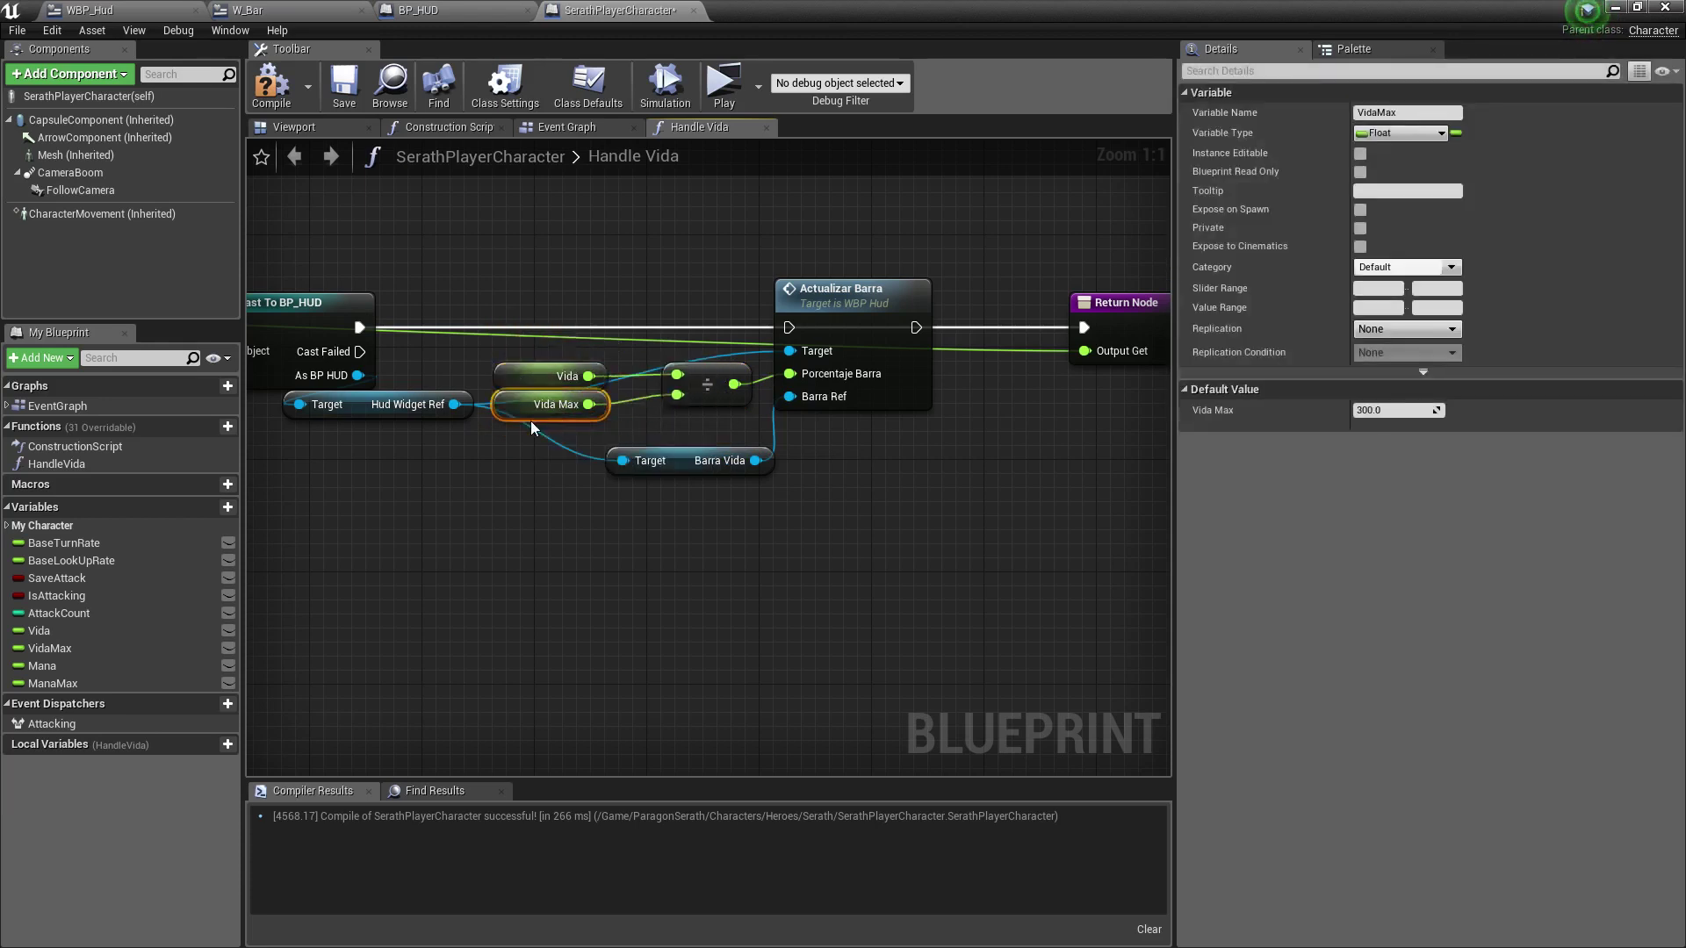
right_click_drag(470, 508, 563, 480)
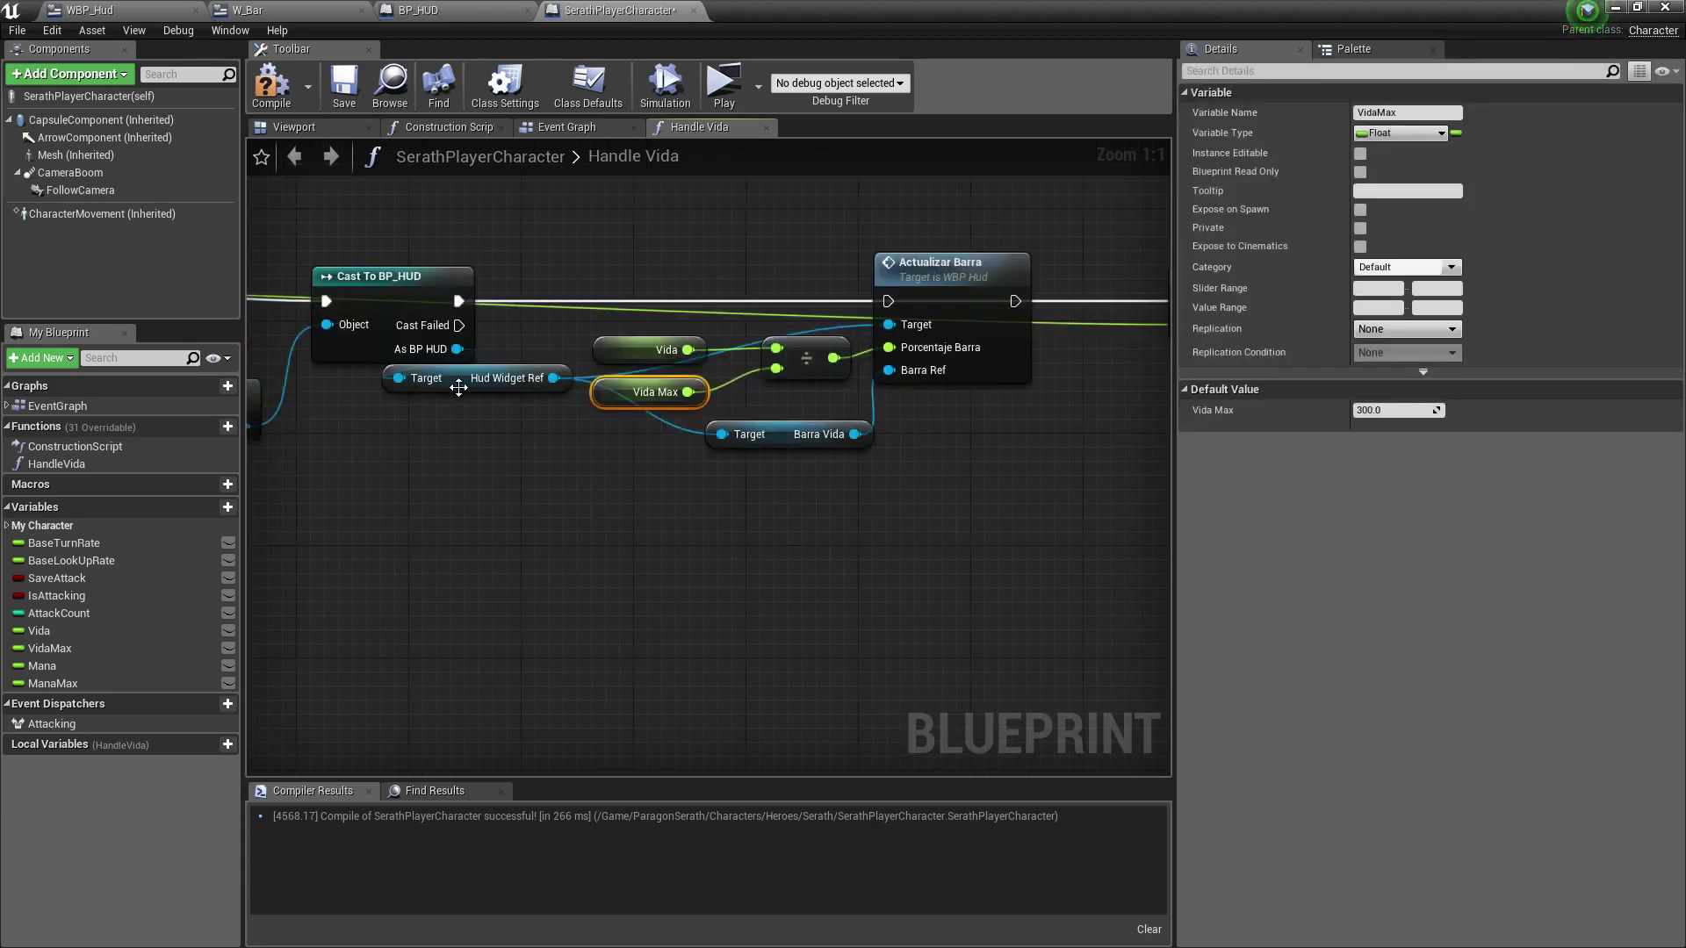
left_click_drag(458, 388, 562, 444)
mouse_move(653, 494)
left_mouse_down()
mouse_move(865, 423)
mouse_move(848, 434)
left_mouse_up()
right_click_drag(878, 553, 532, 569)
key("ctrl+z")
double_click(762, 350)
left_click_drag(756, 348, 723, 567)
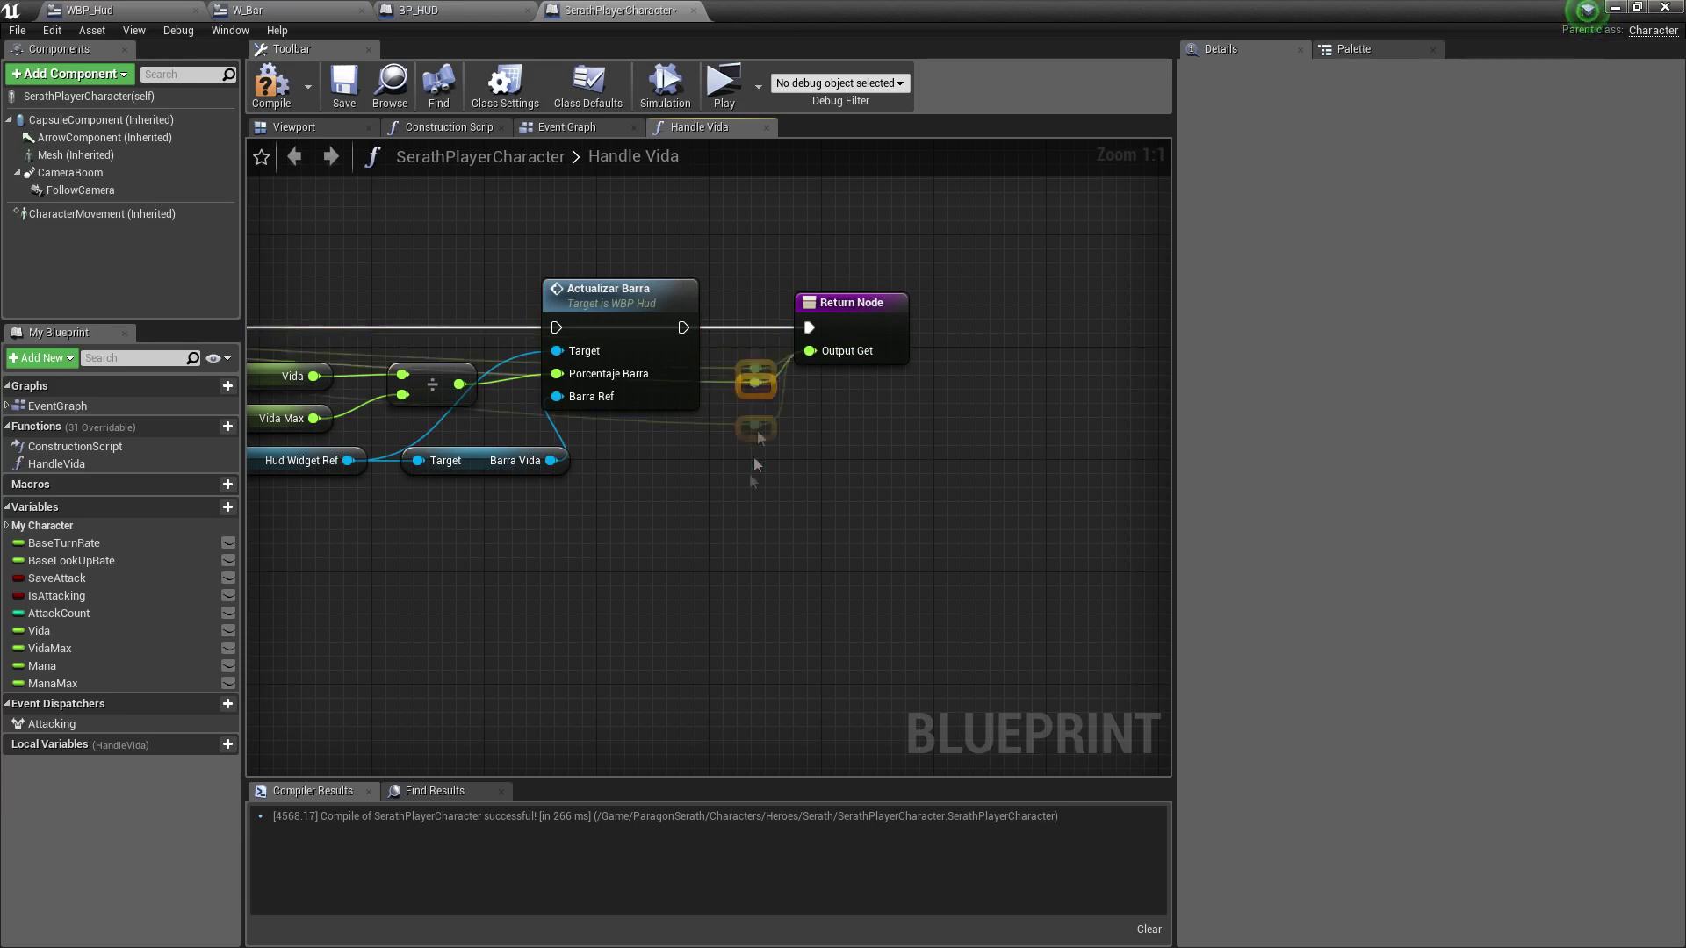
Add a second reroute point on the green wire and straighten the wire through it.
right_click_drag(689, 540, 1518, 465)
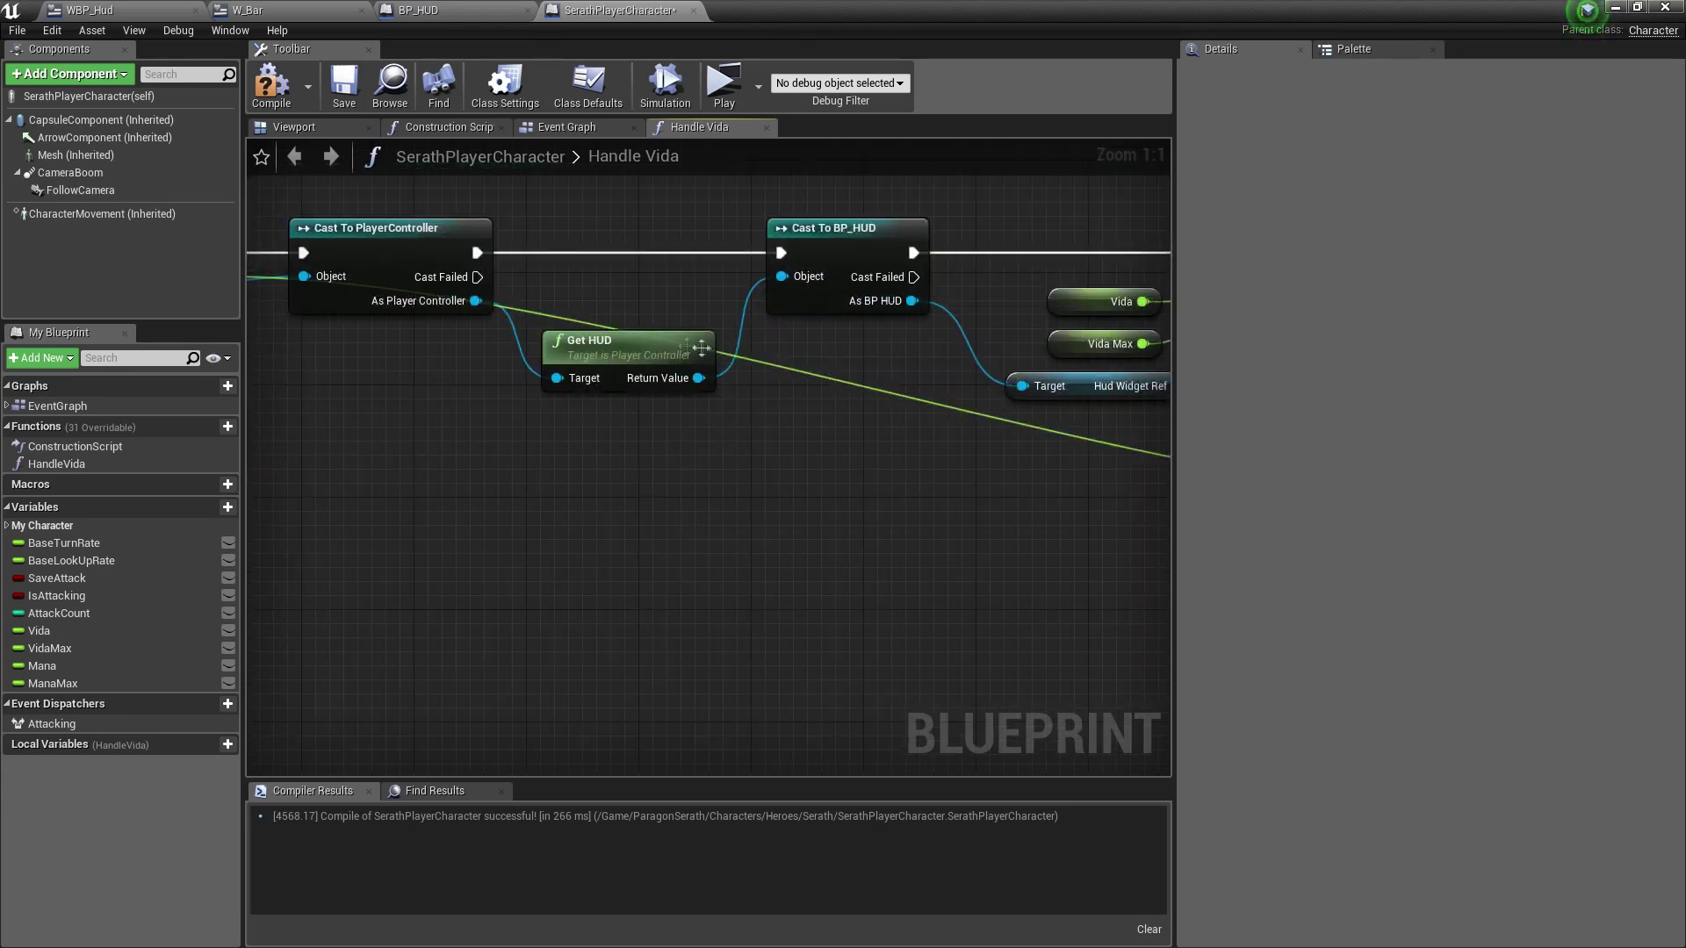
double_click(760, 368)
left_click_drag(755, 367, 339, 537)
mouse_move(385, 575)
right_mouse_down()
mouse_move(760, 508)
mouse_move(669, 587)
right_mouse_up()
left_click_drag(651, 535, 646, 504)
mouse_move(646, 504)
right_mouse_down()
mouse_move(256, 488)
mouse_move(690, 480)
right_mouse_up()
right_click(406, 434)
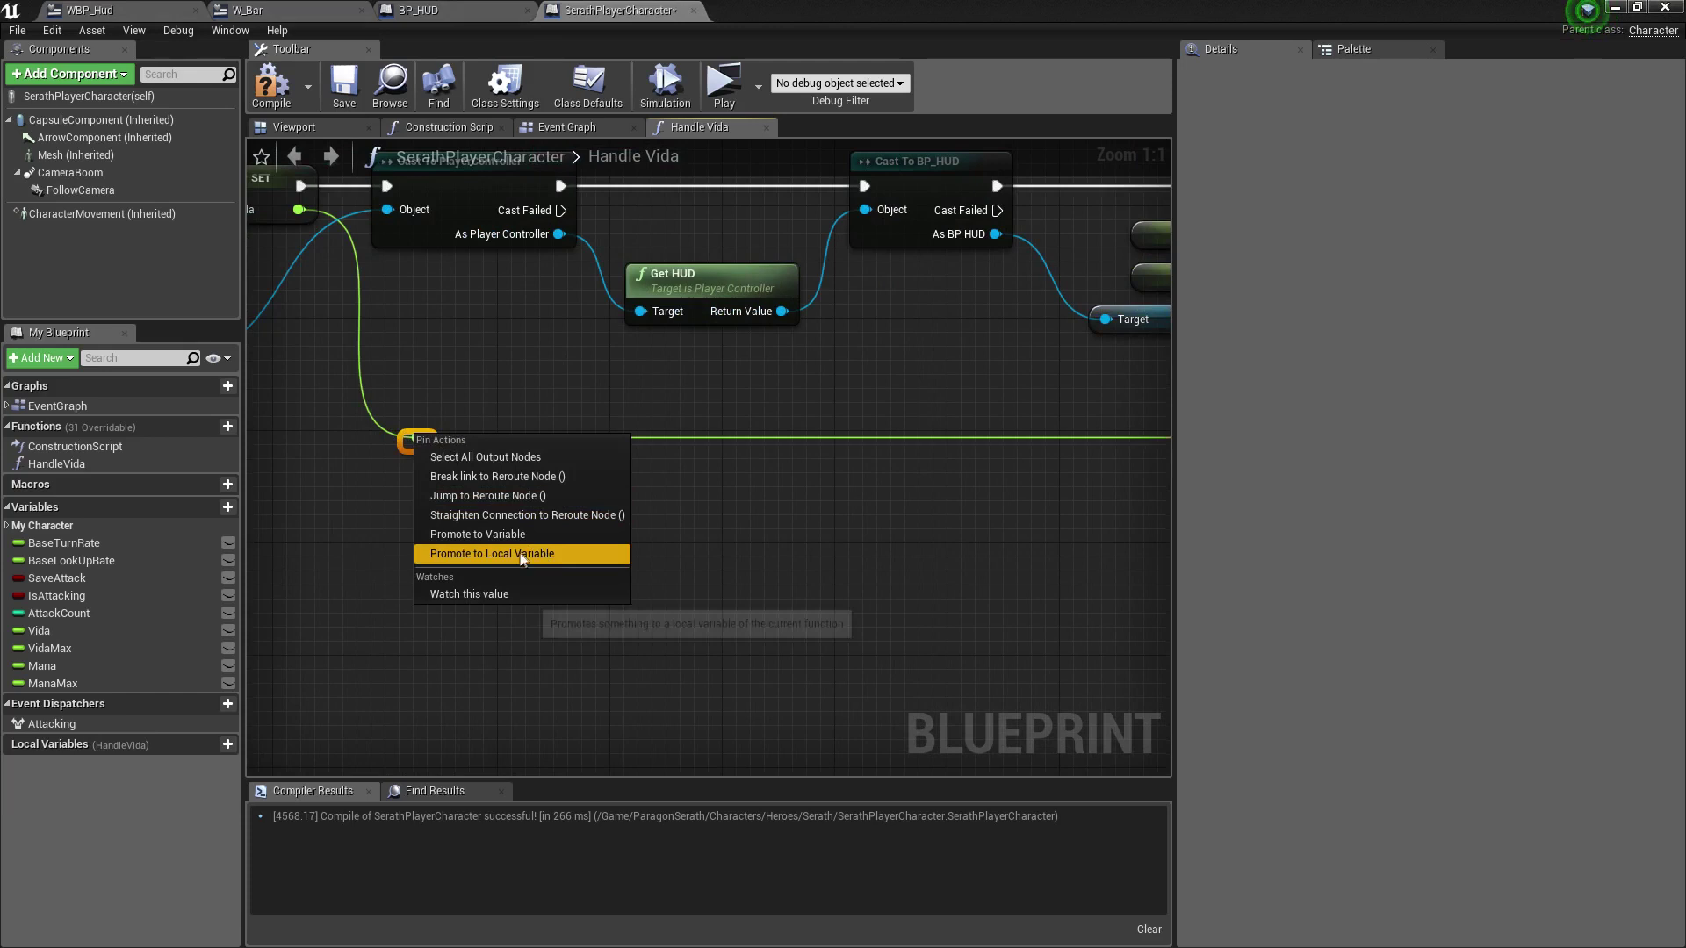
left_click(497, 512)
Nudge both reroute points and the Vida and Vida Max getters up, then view Cast To BP_HUD.
scroll(404, 518, "down", 2)
scroll(629, 515, "down", 3)
scroll(450, 470, "up", 2)
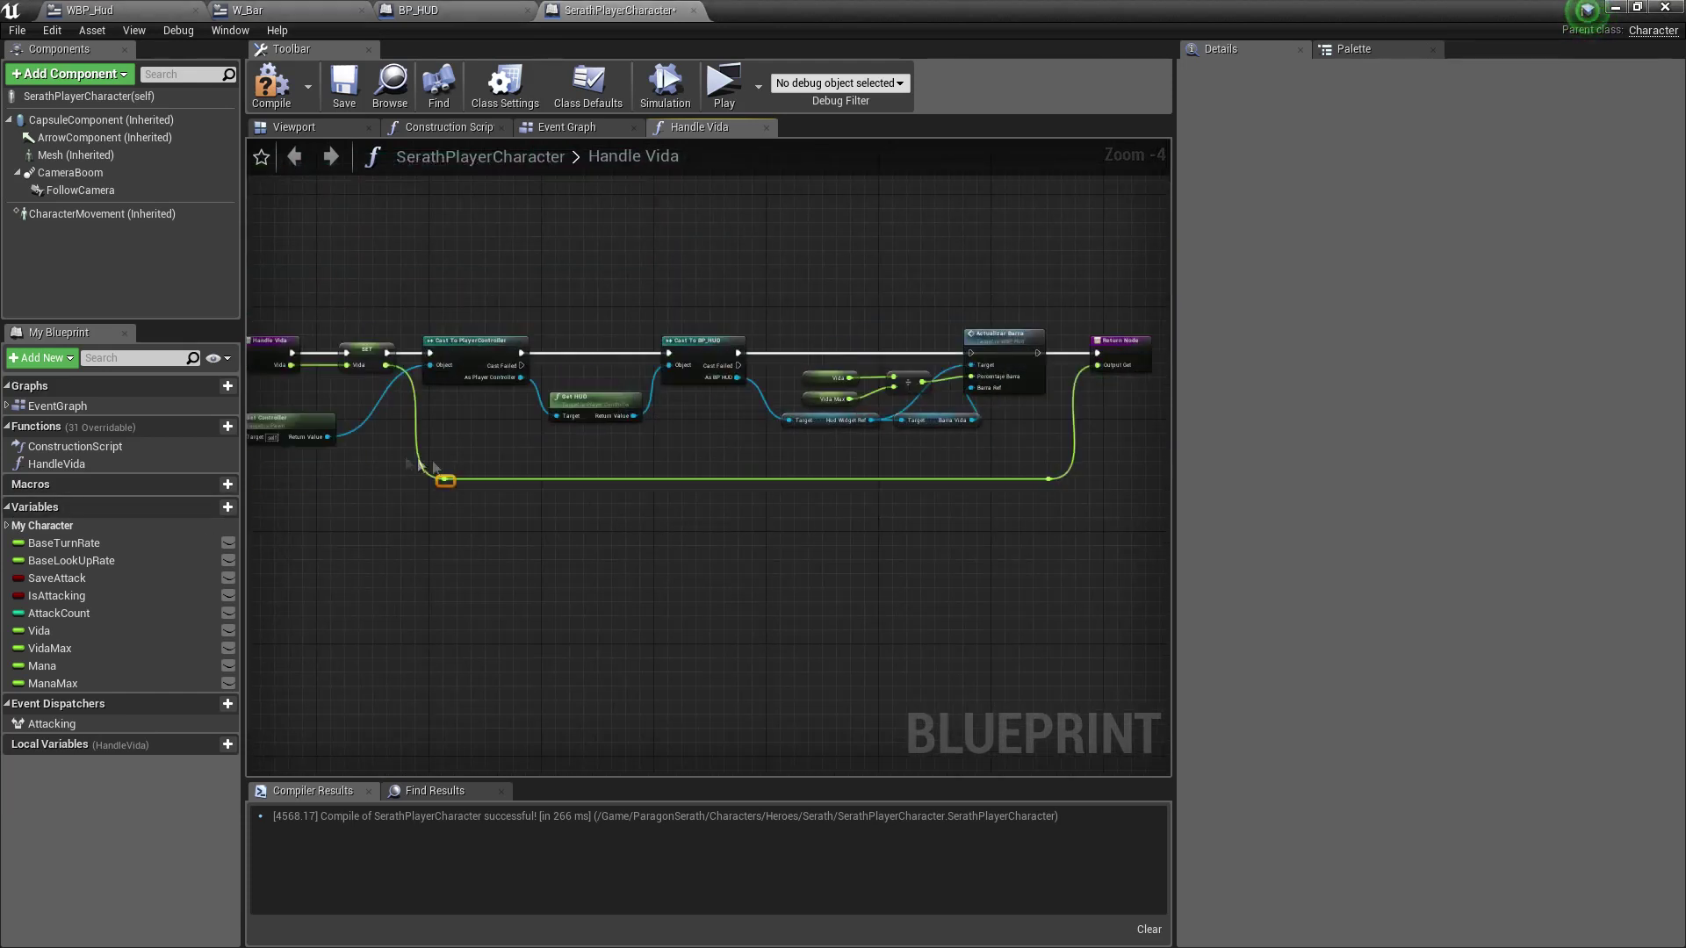
right_click_drag(858, 501, 811, 569)
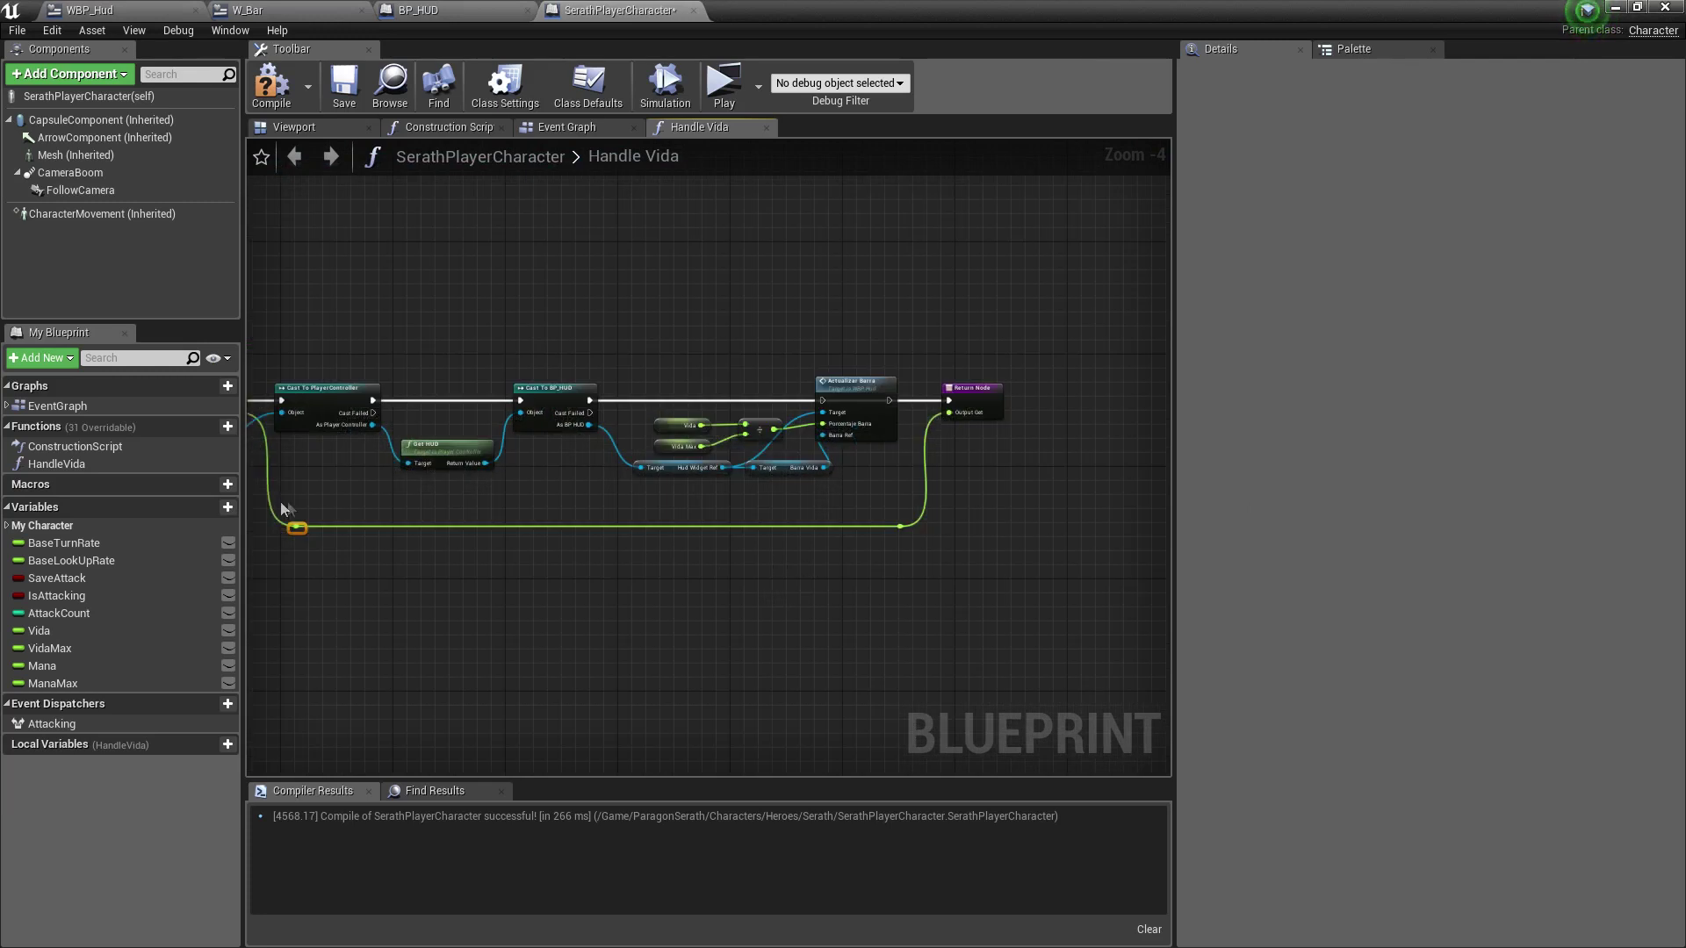
left_click(1008, 565)
left_click_drag(957, 586, 1004, 577)
left_click_drag(901, 526, 901, 510)
scroll(866, 516, "up", 4)
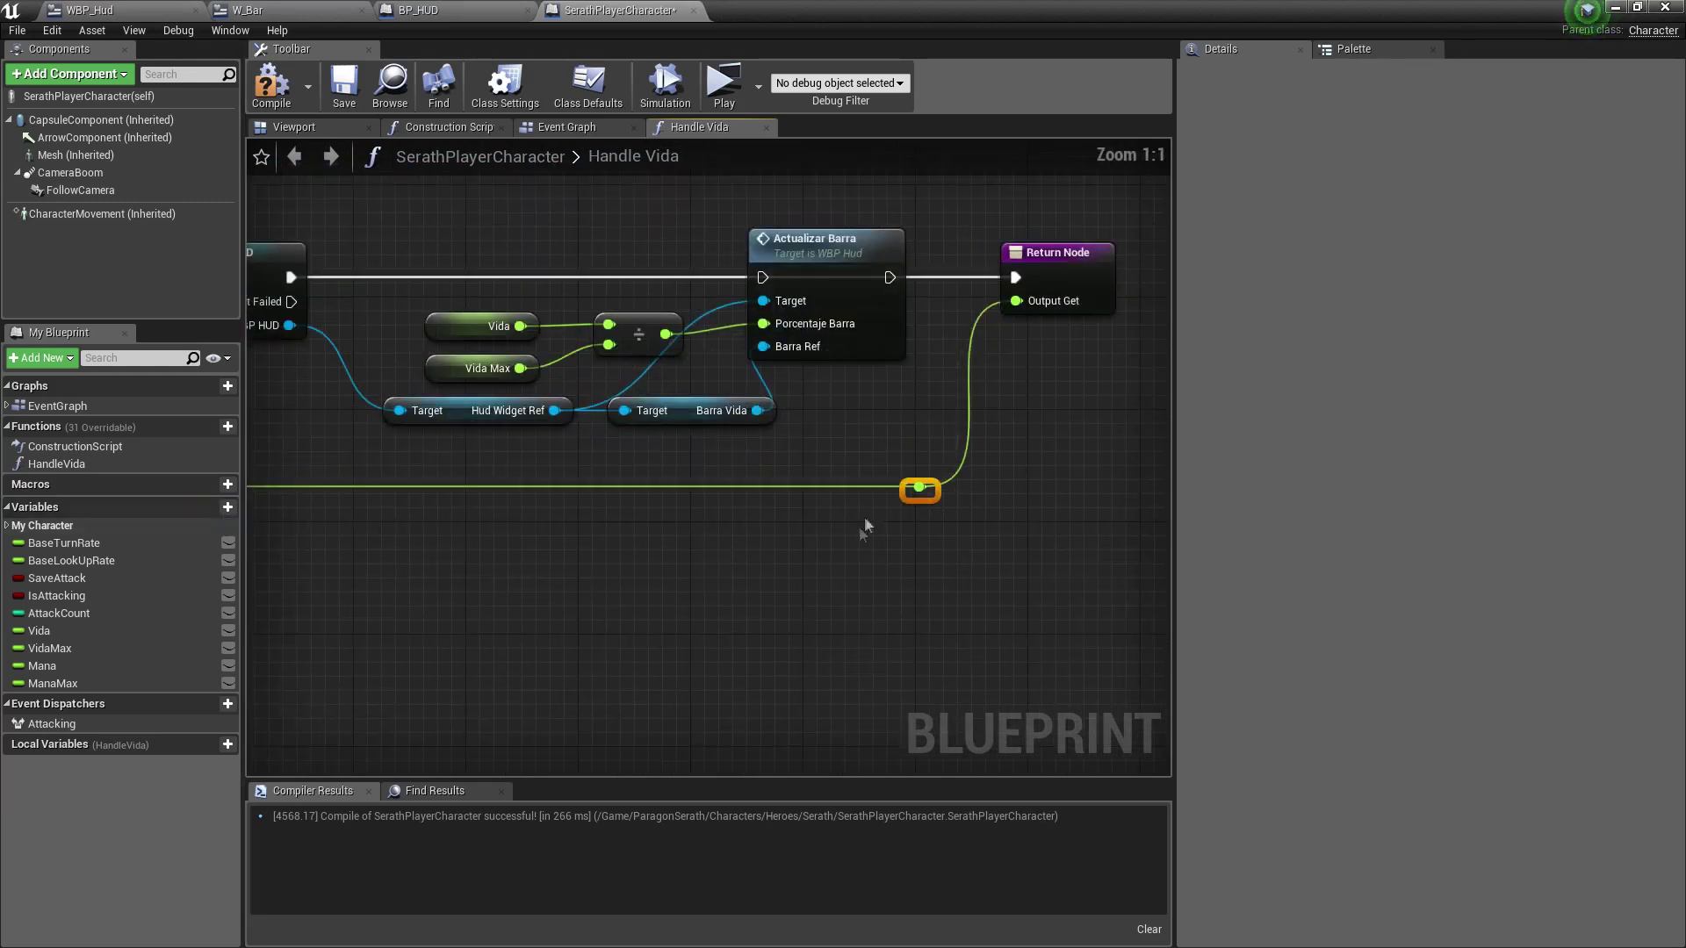
mouse_move(381, 430)
left_mouse_down()
mouse_move(540, 496)
mouse_move(475, 465)
left_mouse_up()
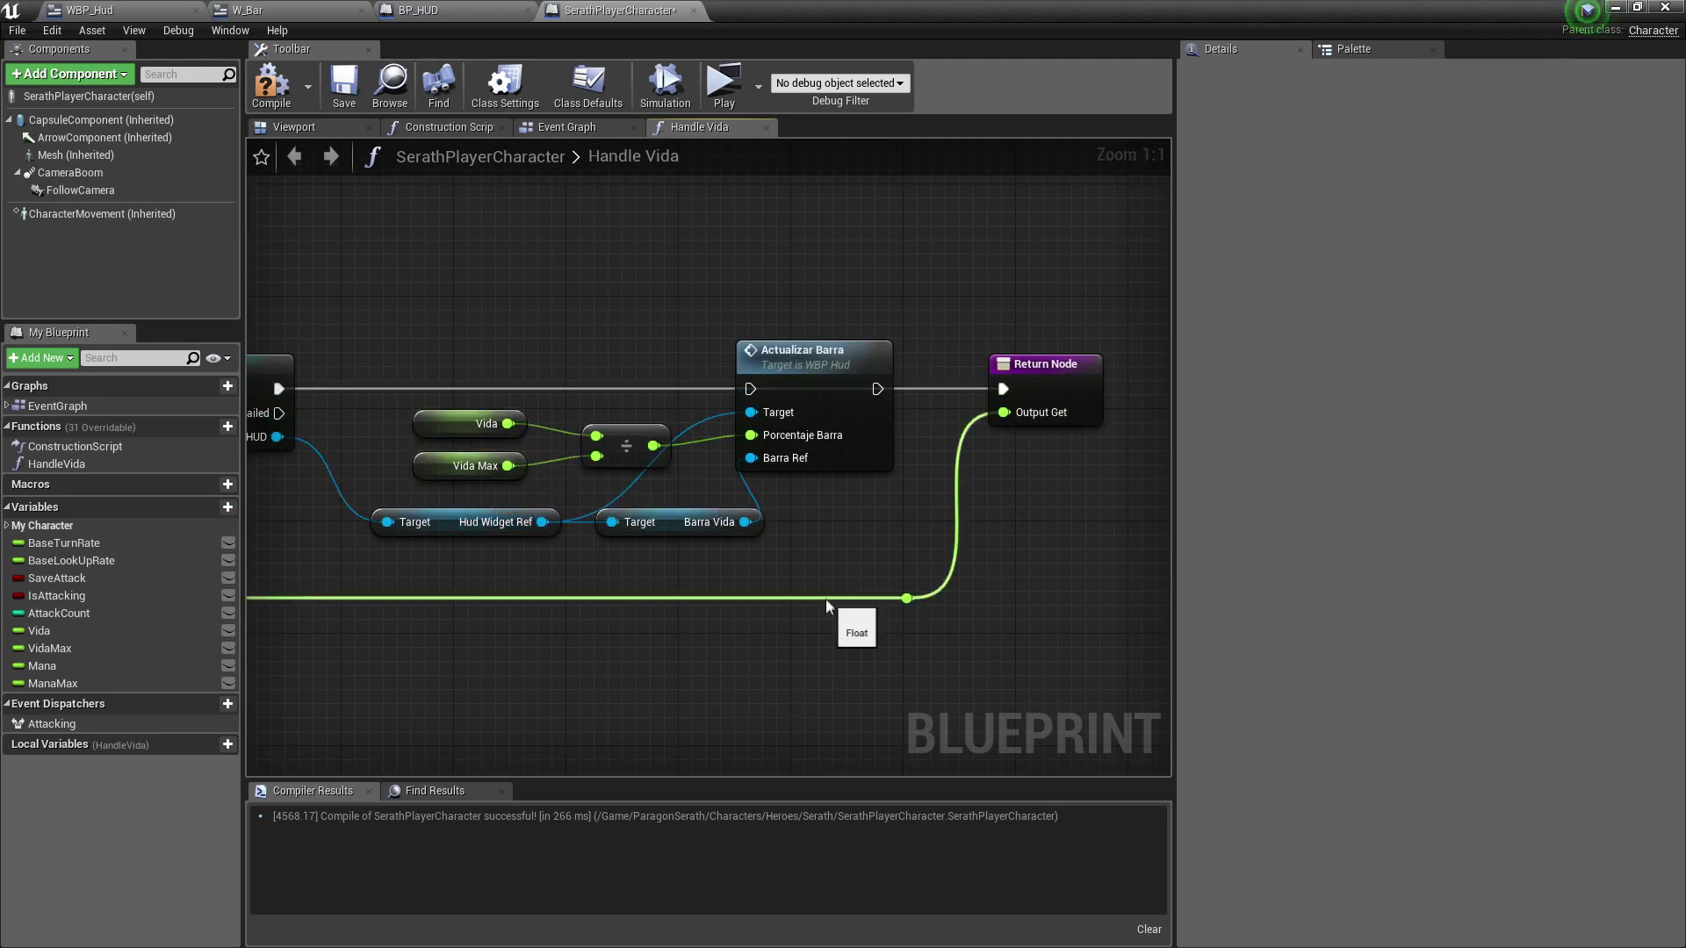
right_click_drag(601, 361, 694, 359)
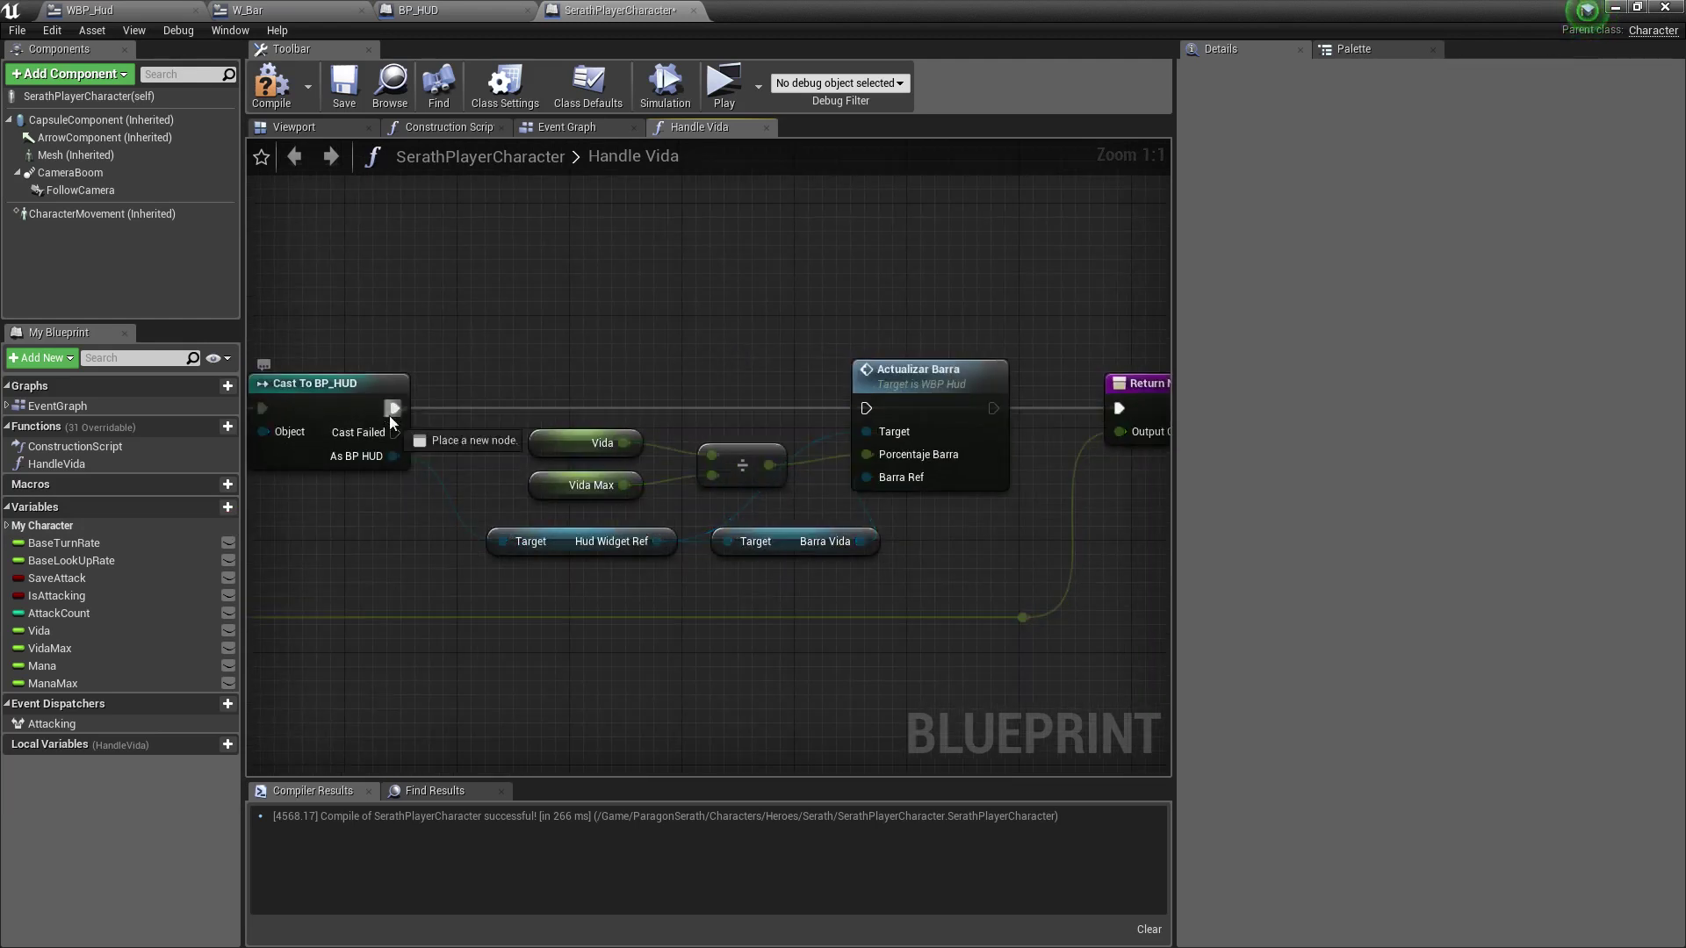
Reroute the exec wires around Actualizar Barra in Handle Vida and delete that call.
left_click_drag(394, 408, 865, 408)
right_click_drag(1020, 414, 891, 422)
left_click_drag(864, 415, 990, 415)
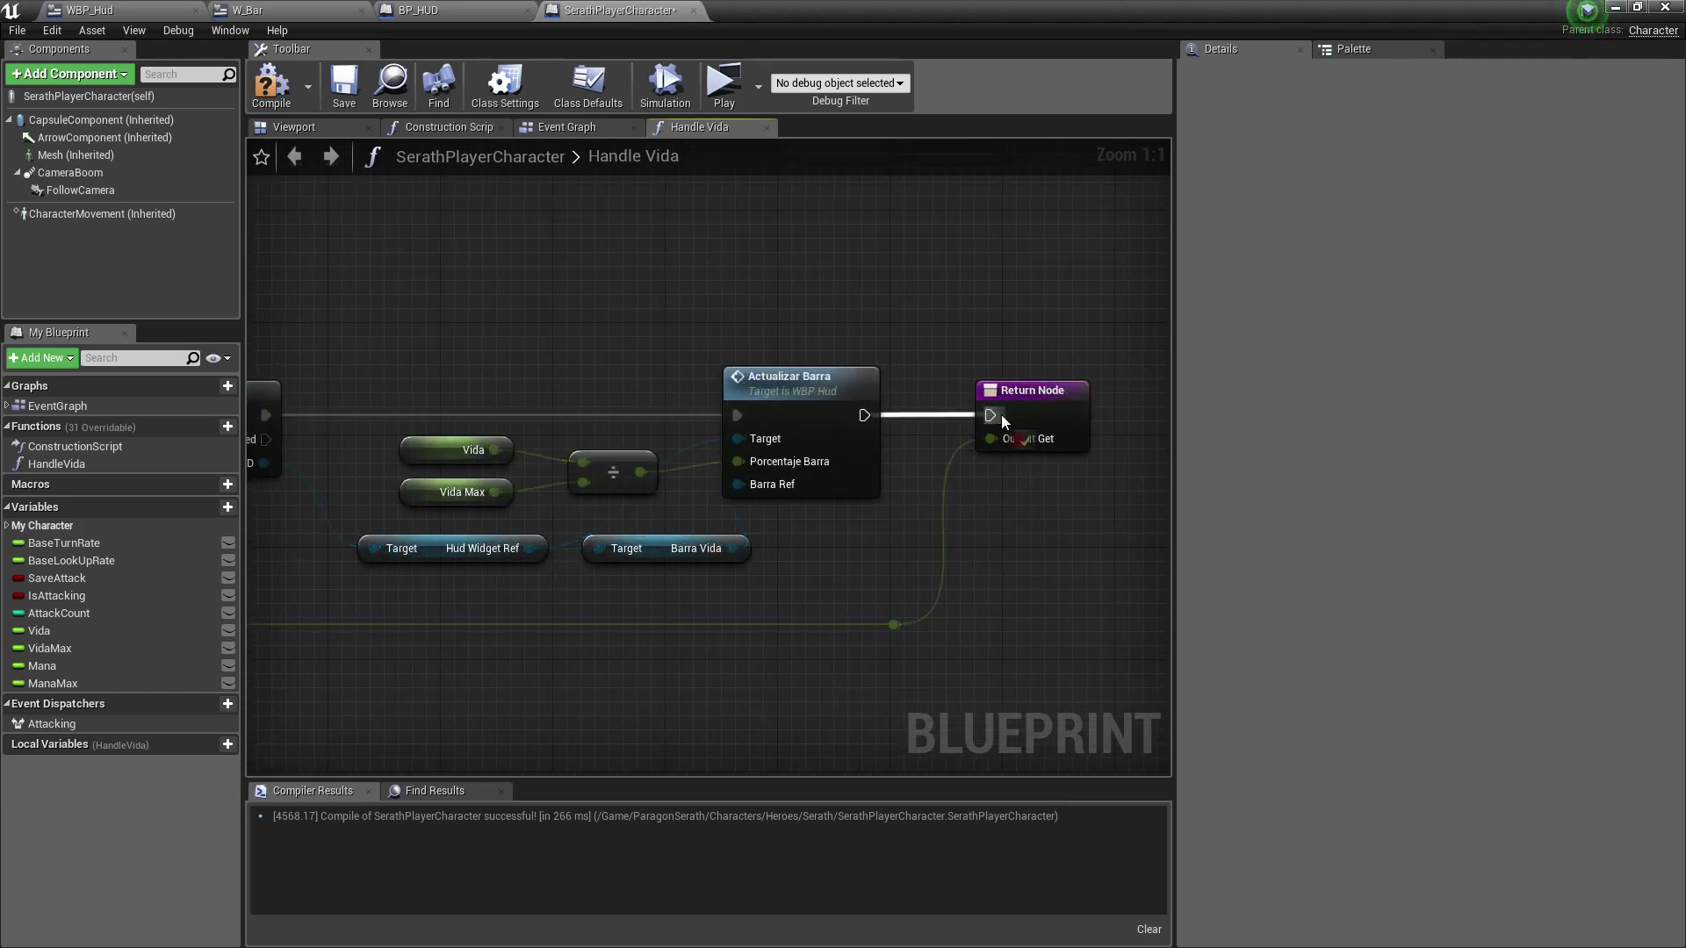
left_click_drag(810, 470, 851, 470)
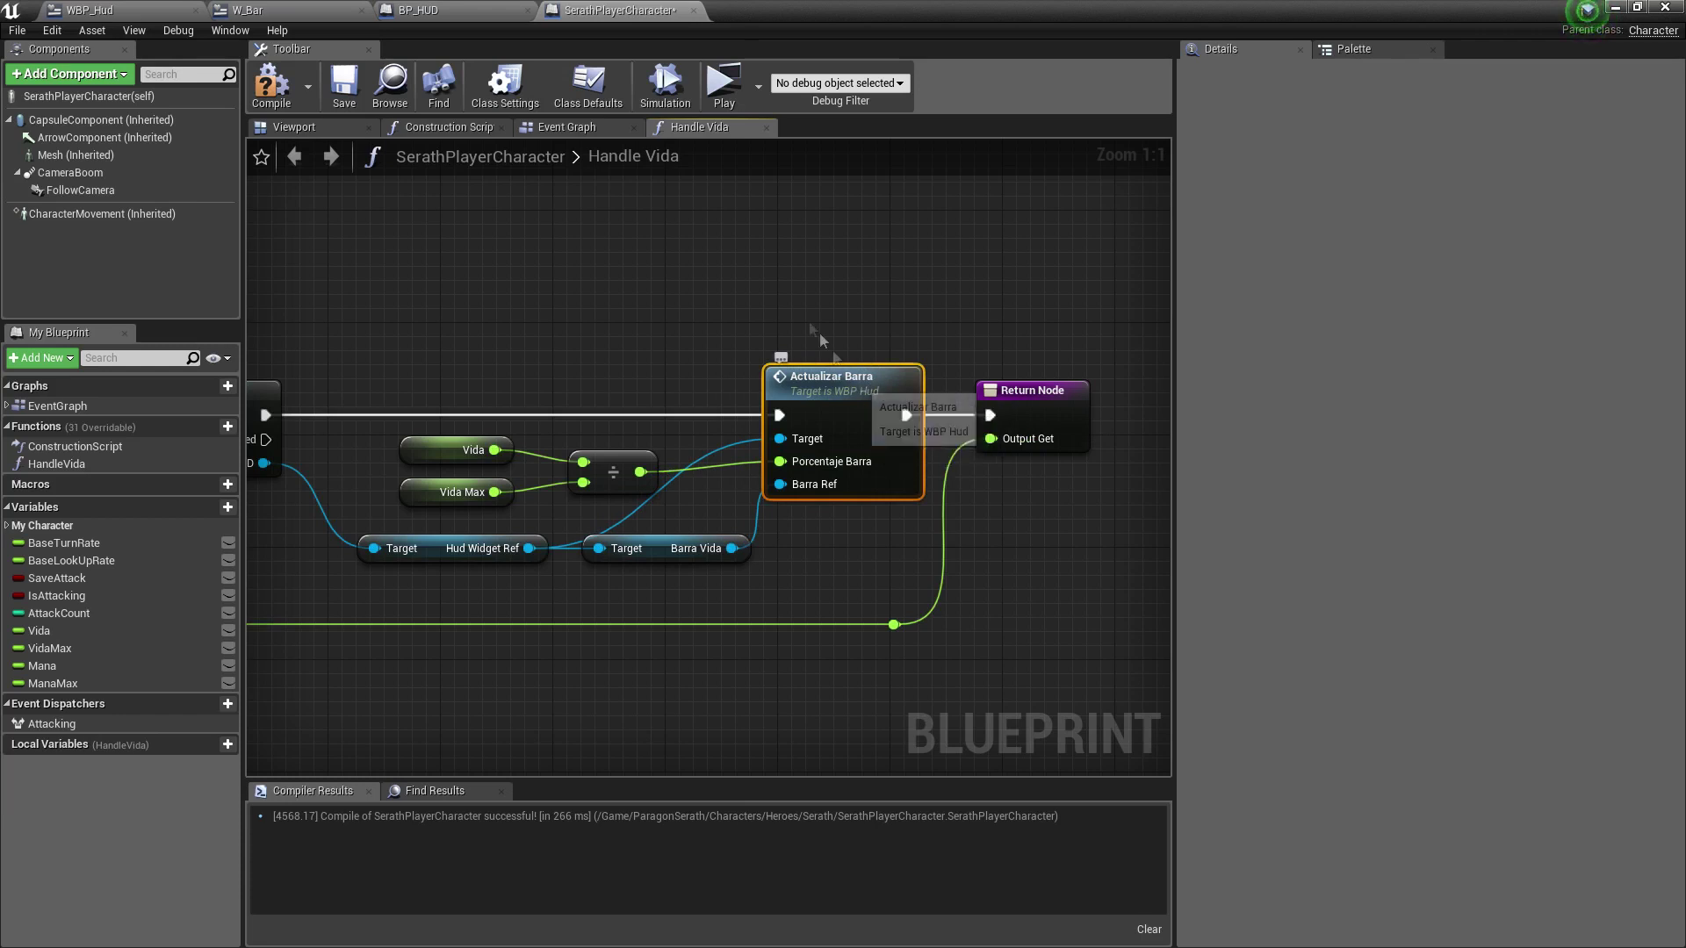
key("Delete")
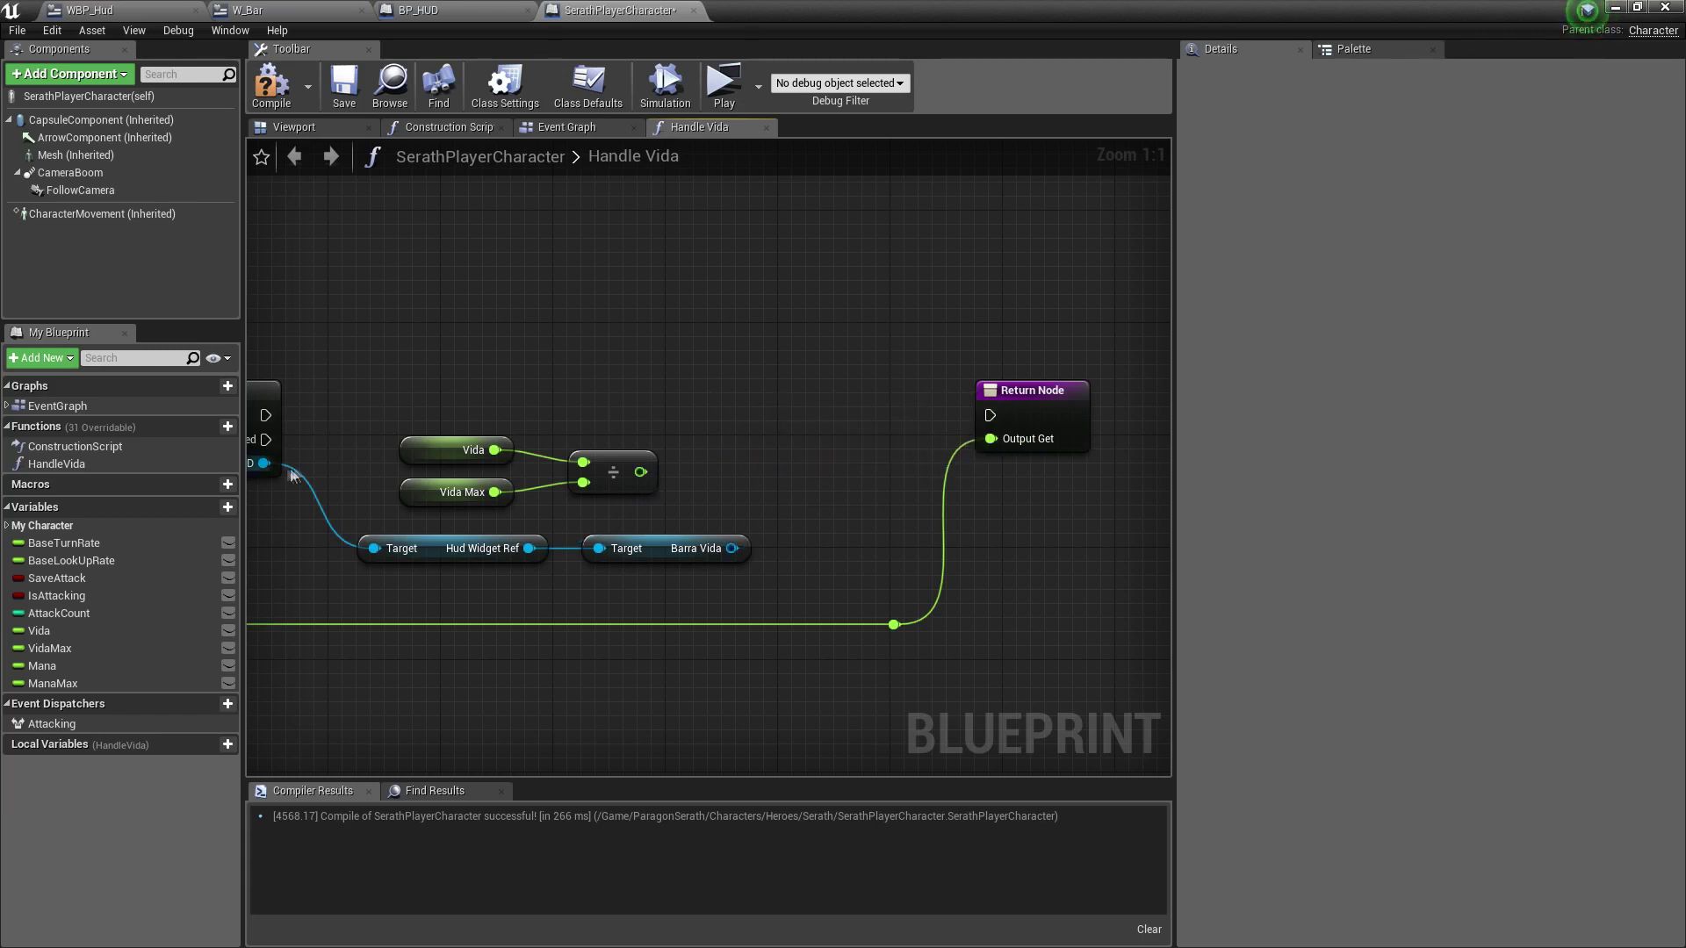
Abandon the 'actualizar' node search, compile SerathPlayerCharacter, and switch to WBP_Hud's Event Graph.
left_click_drag(264, 462, 786, 427)
type("a")
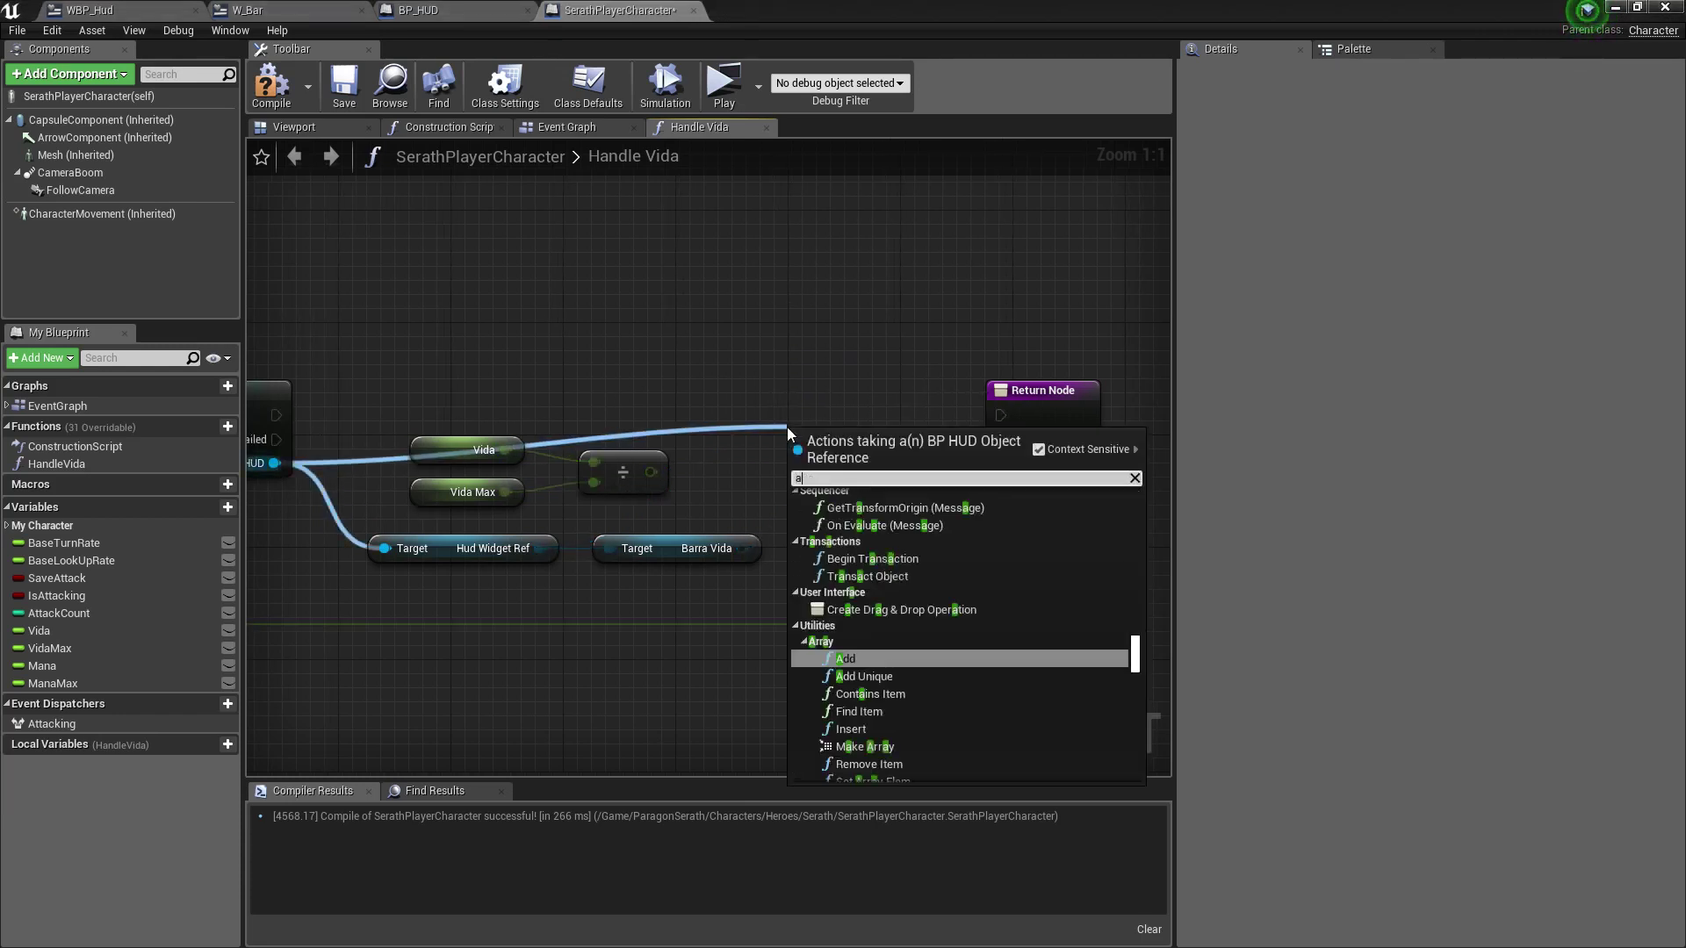
type("ctualizar")
key("BackSpace")
left_click(562, 228)
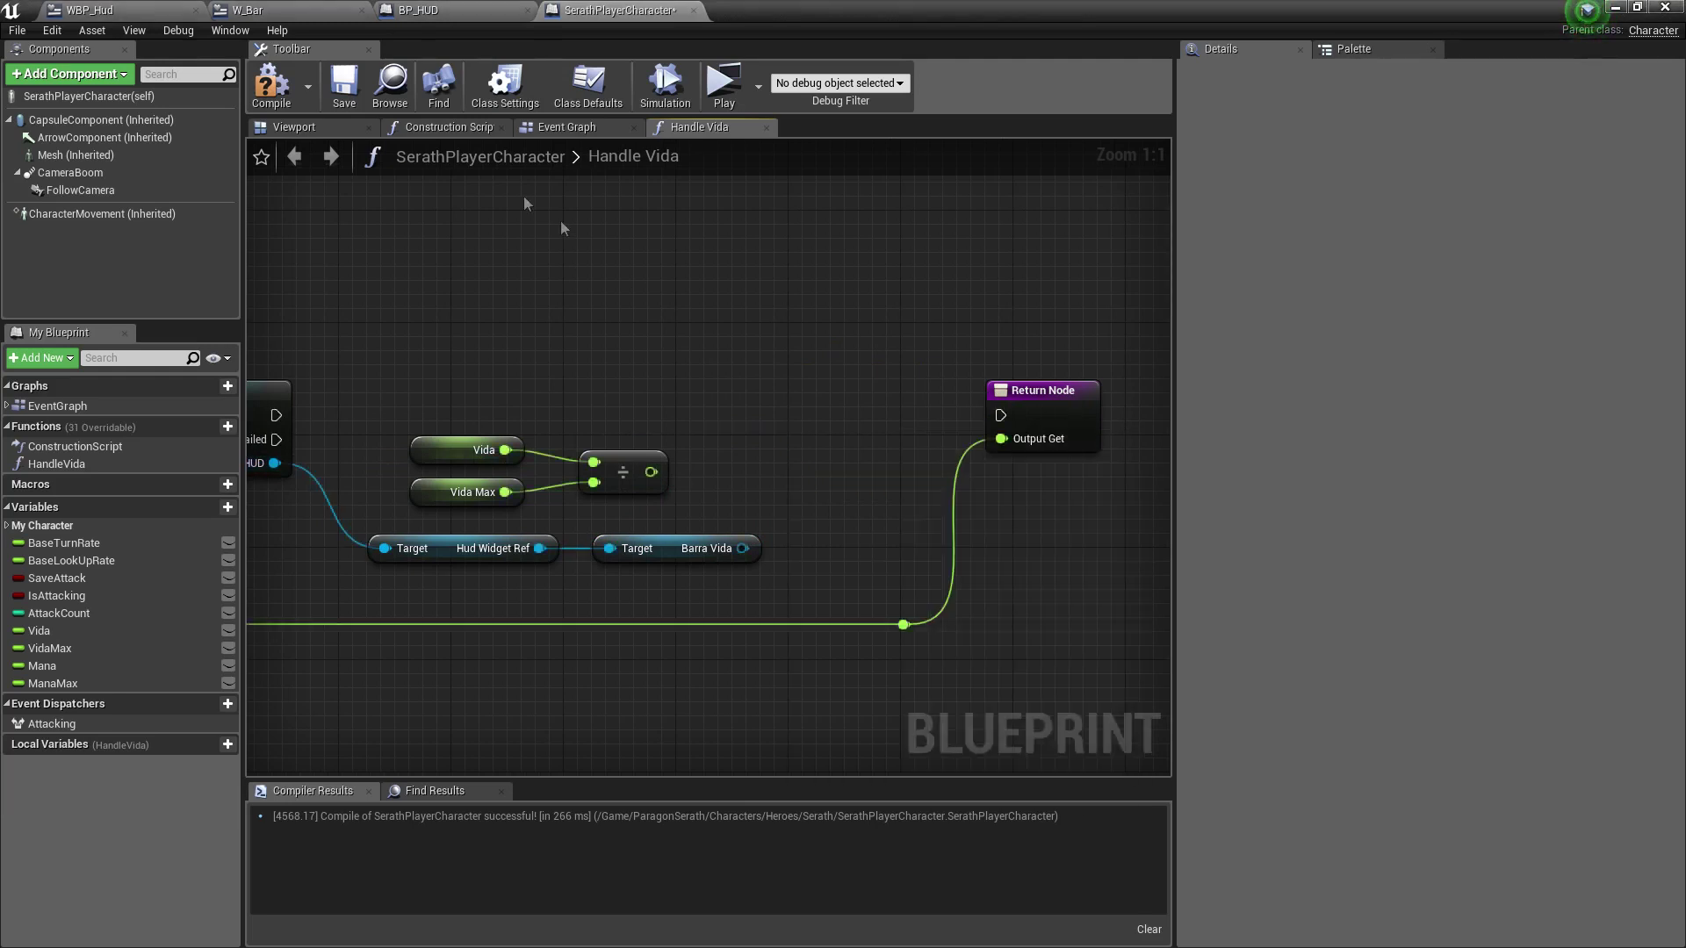
left_click(271, 83)
left_click(344, 83)
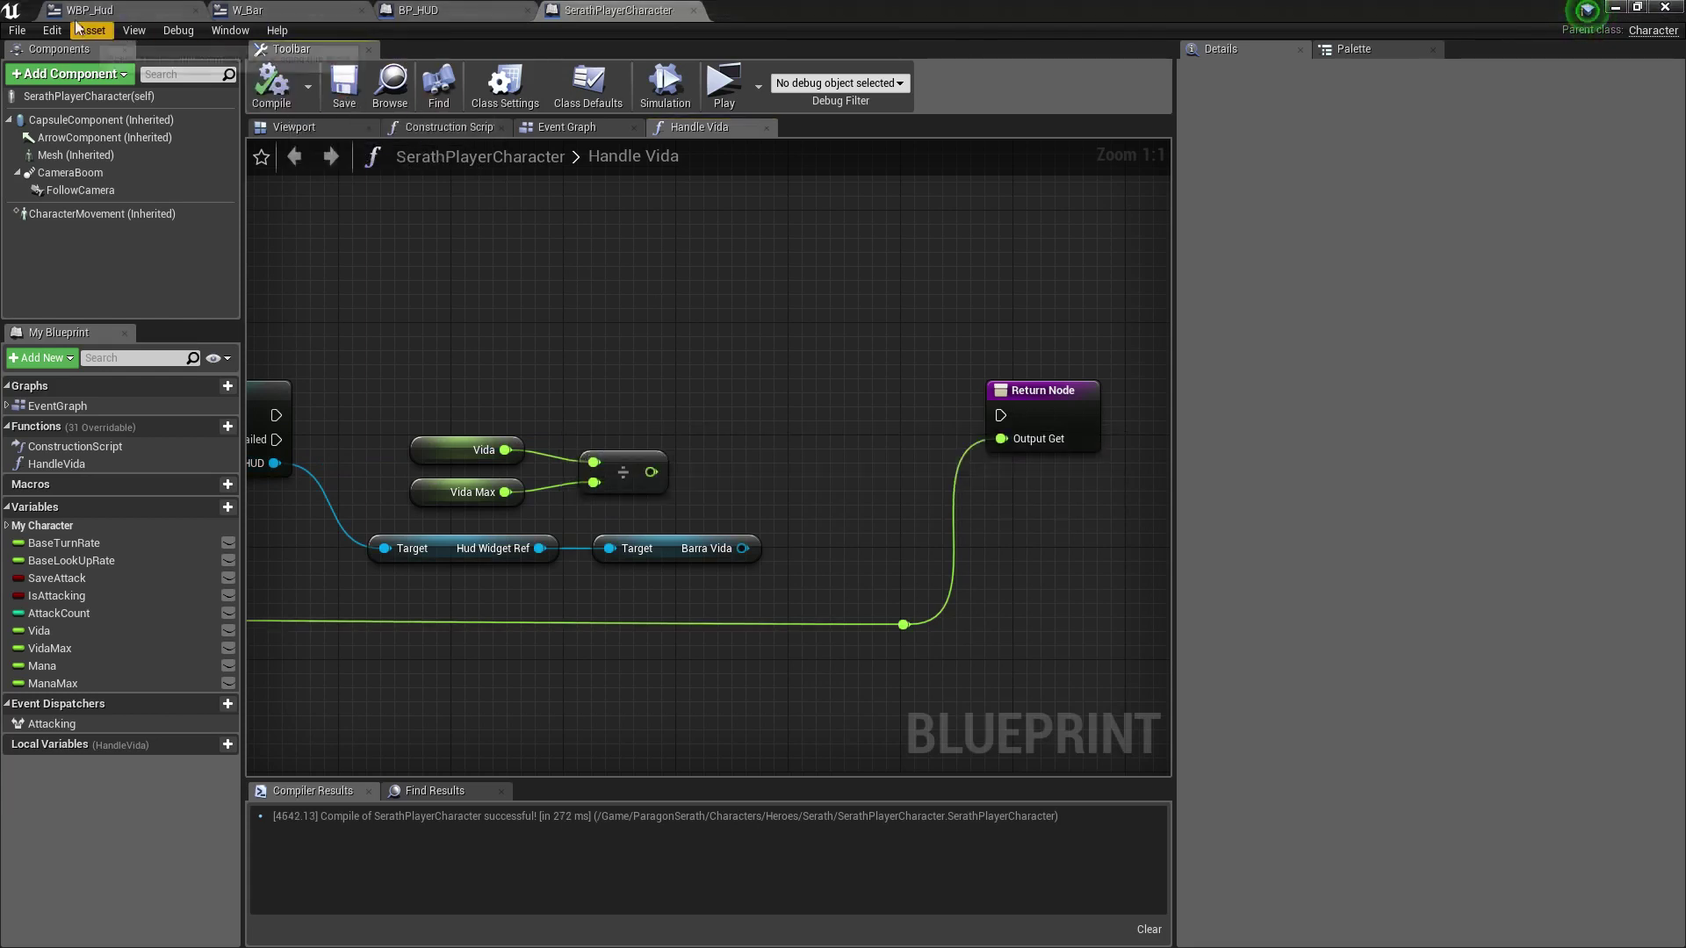
left_click(88, 10)
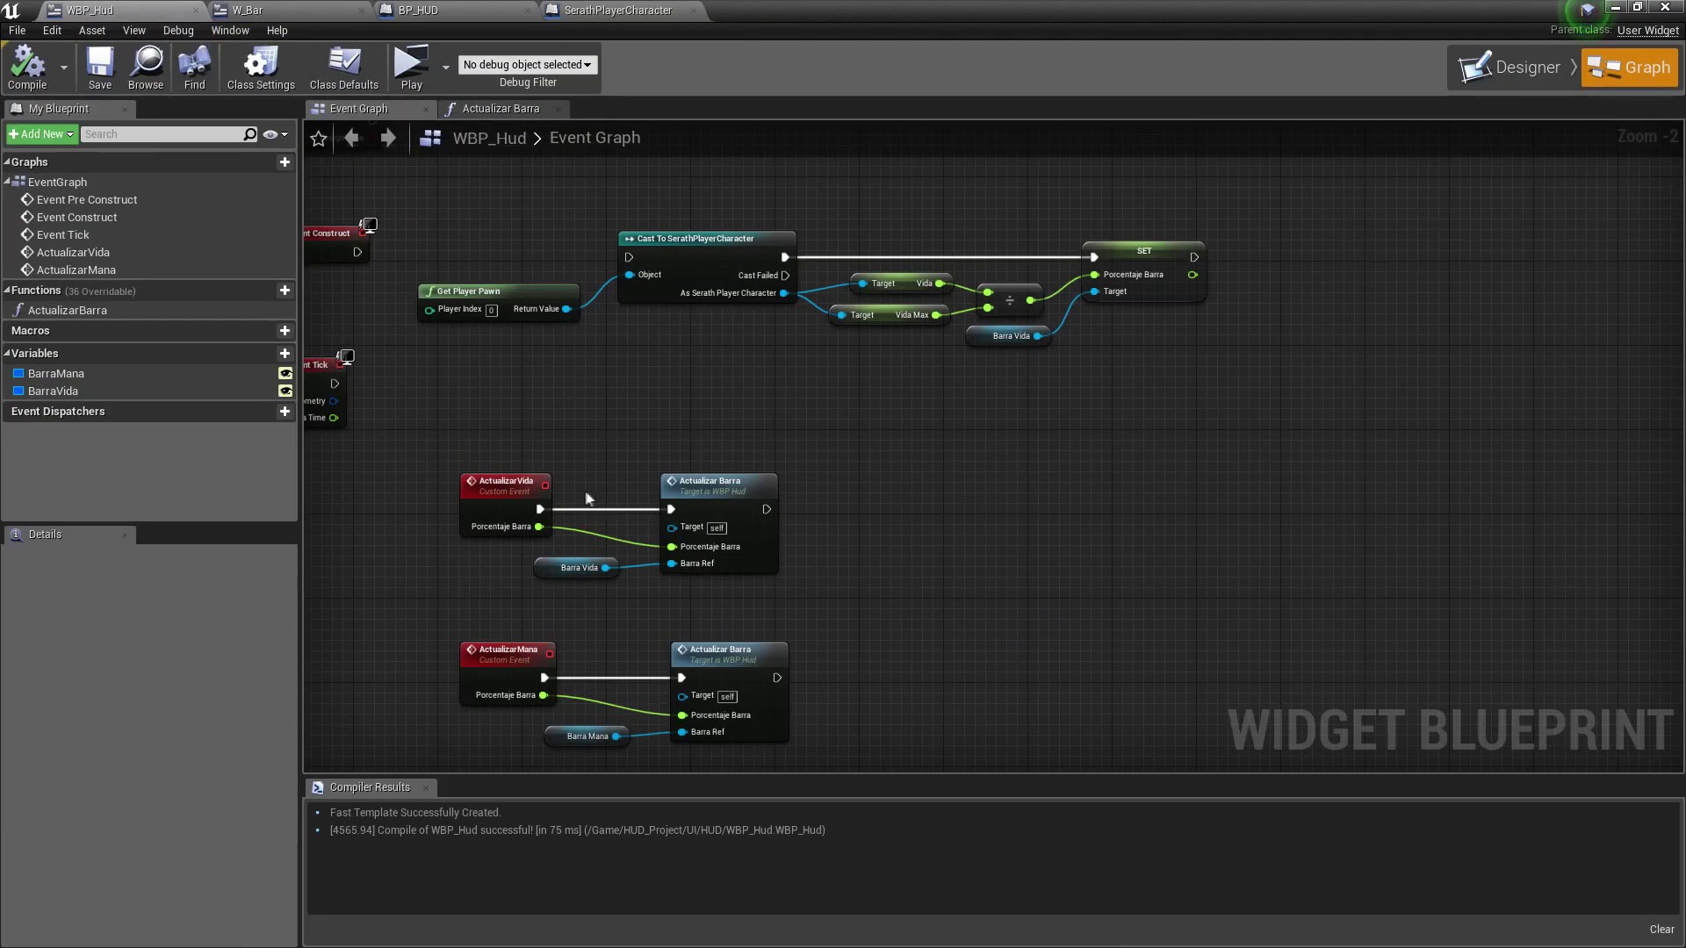
Return to Handle Vida, try an 'actual' search from As BP HUD, then dismiss it.
right_click_drag(589, 492, 600, 432)
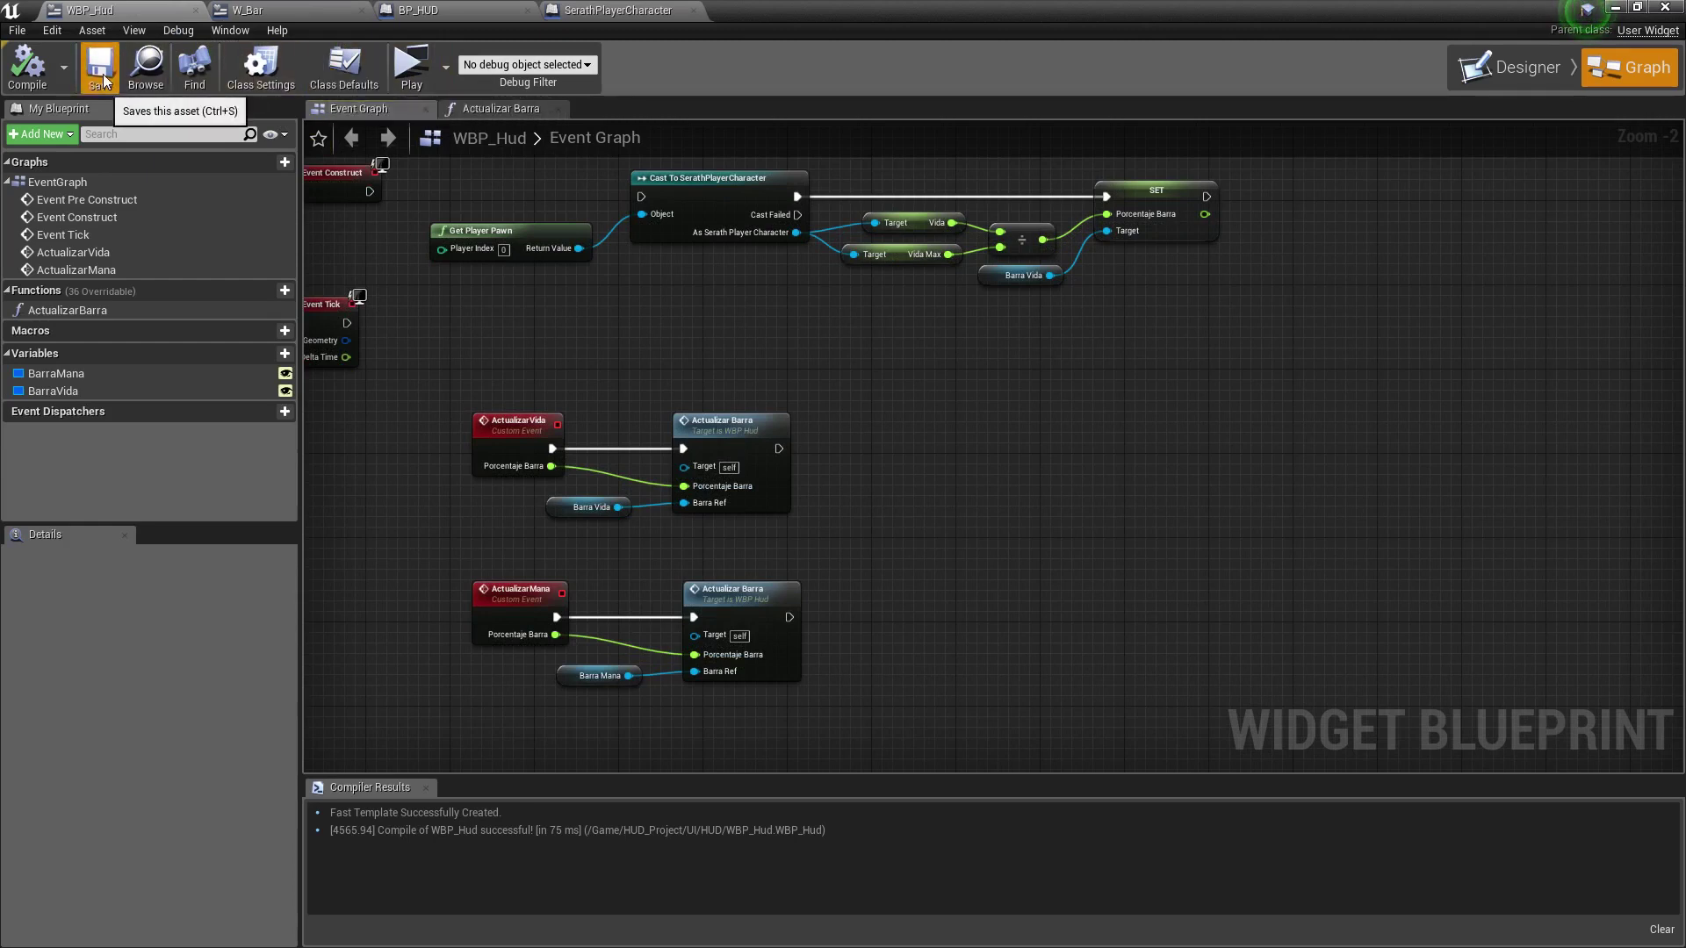
left_click(618, 10)
mouse_move(660, 475)
right_mouse_down()
mouse_move(863, 429)
mouse_move(740, 446)
right_mouse_up()
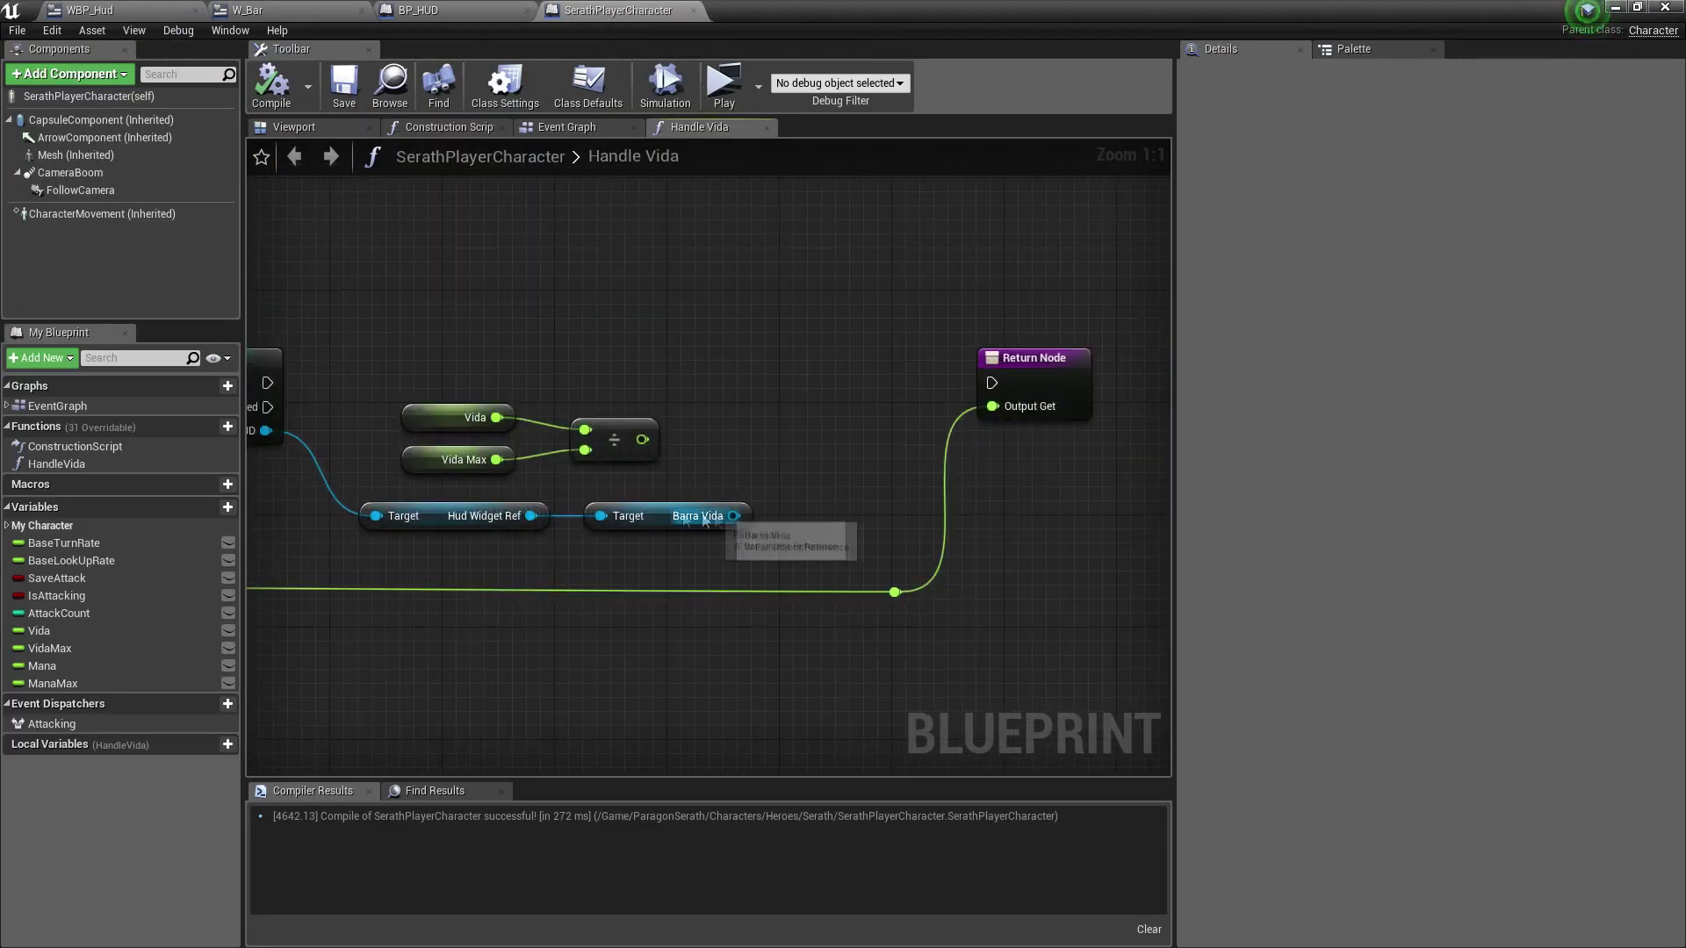
left_click_drag(265, 431, 631, 379)
type("actual")
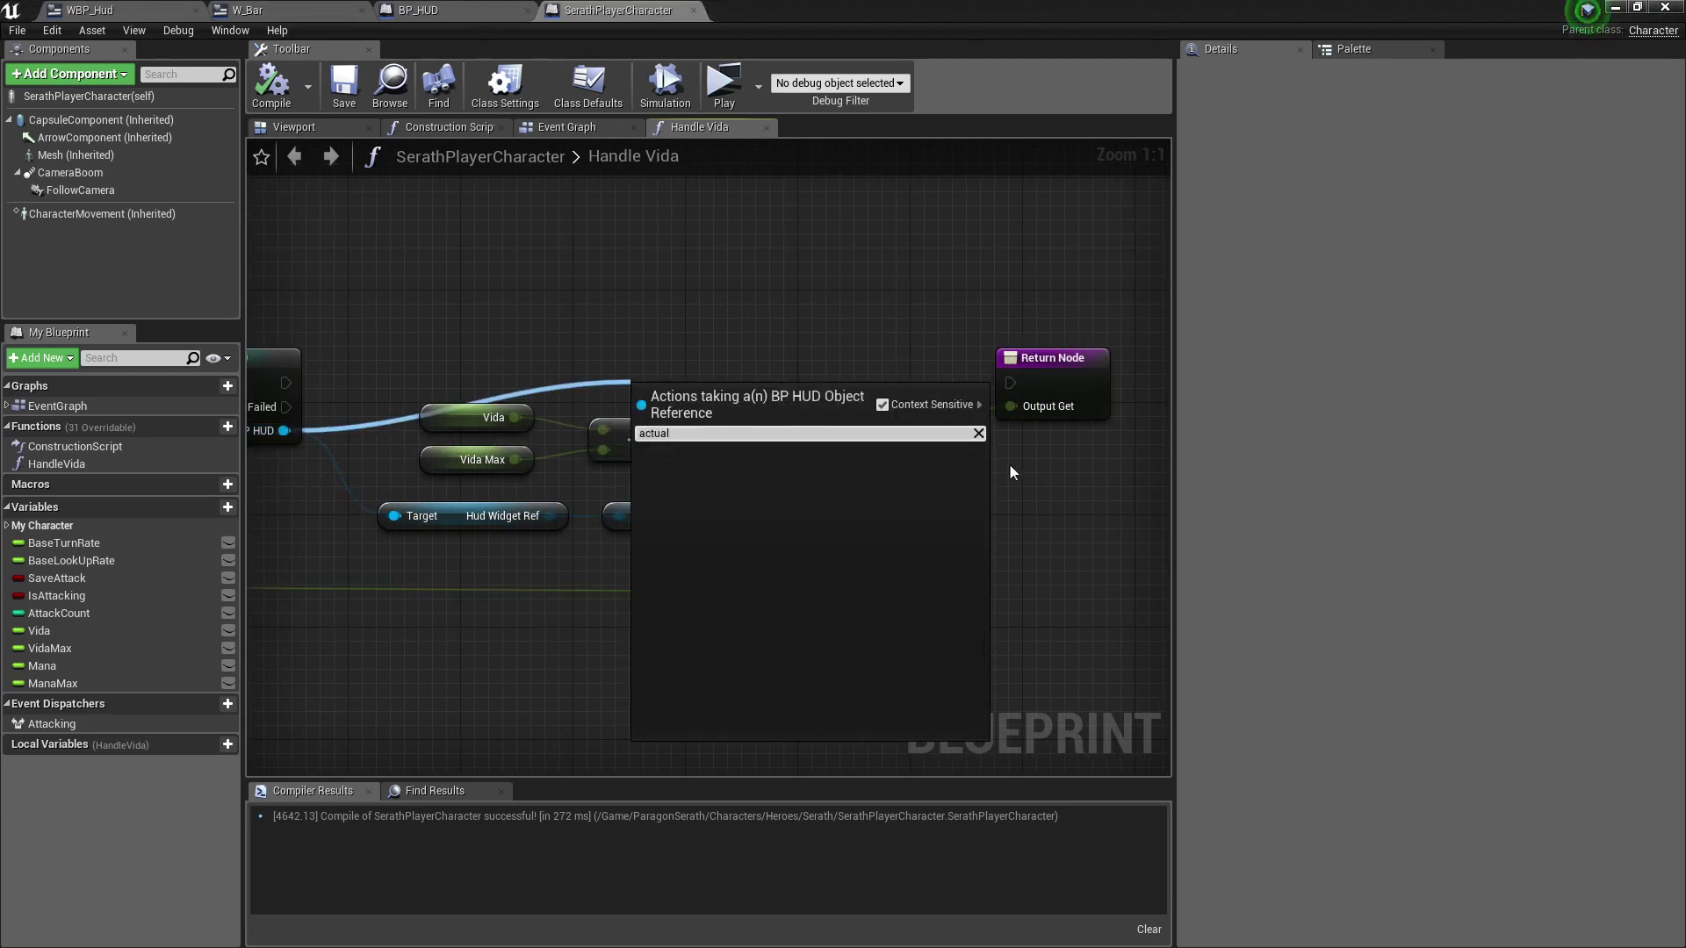
right_click_drag(485, 698, 721, 690)
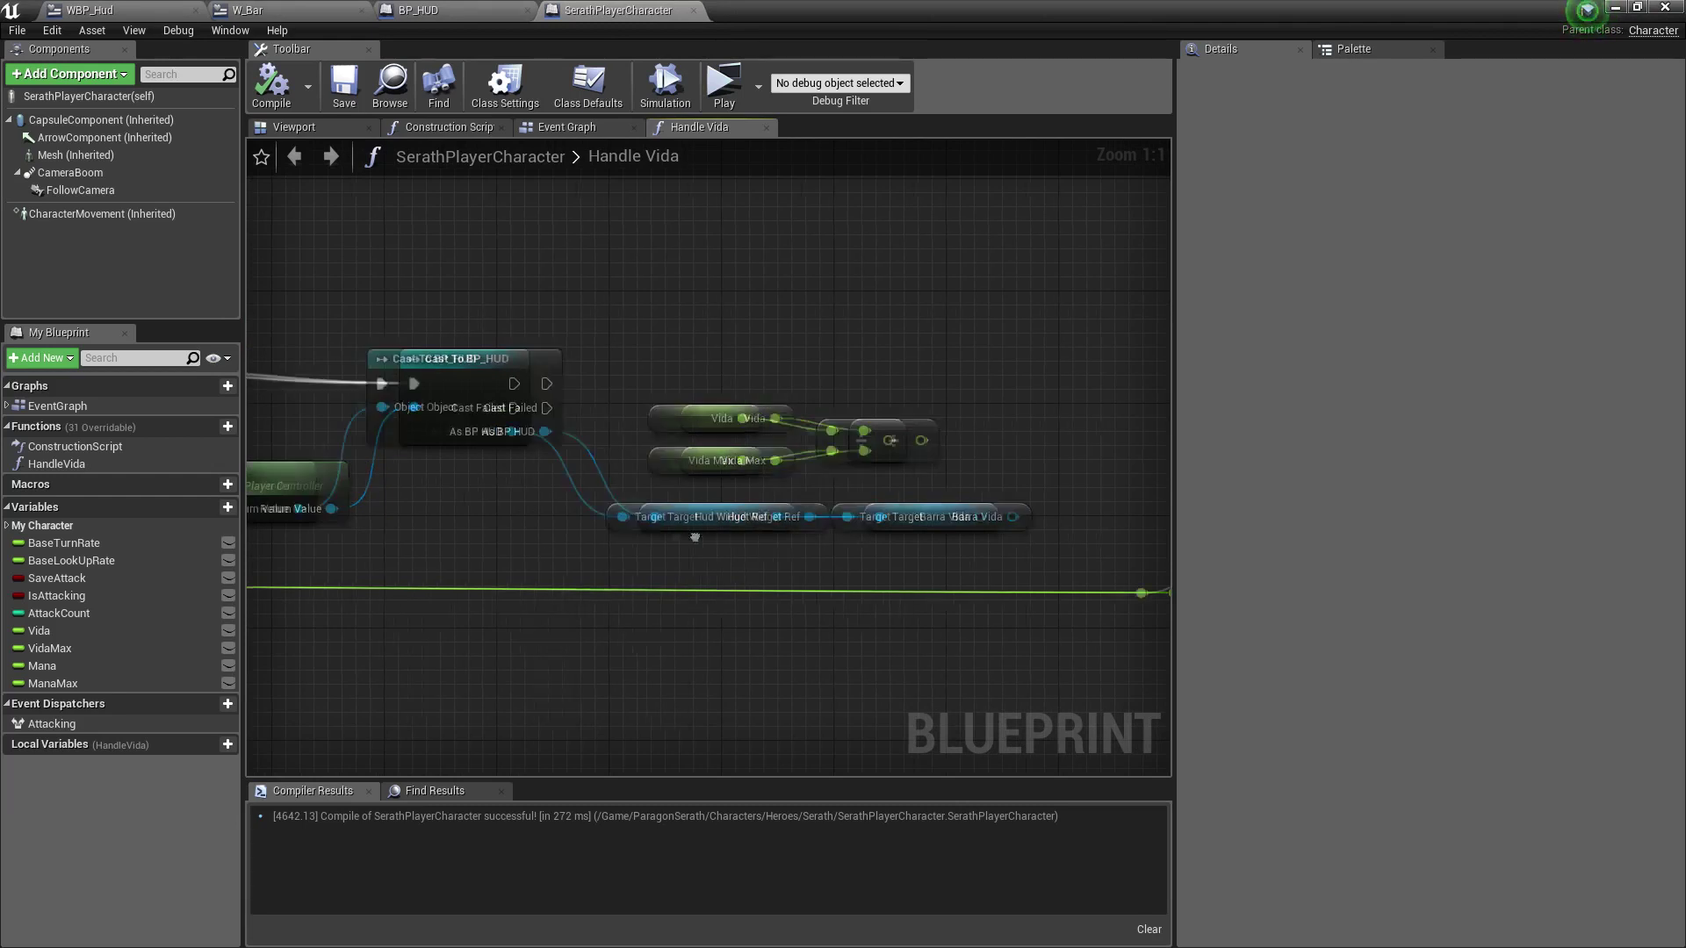
right_click_drag(907, 517, 657, 493)
Delete the Barra Vida getter, check BP_HUD's event graph, and return to Handle Vida.
left_click(698, 502)
key("Delete")
right_click_drag(251, 346, 424, 343)
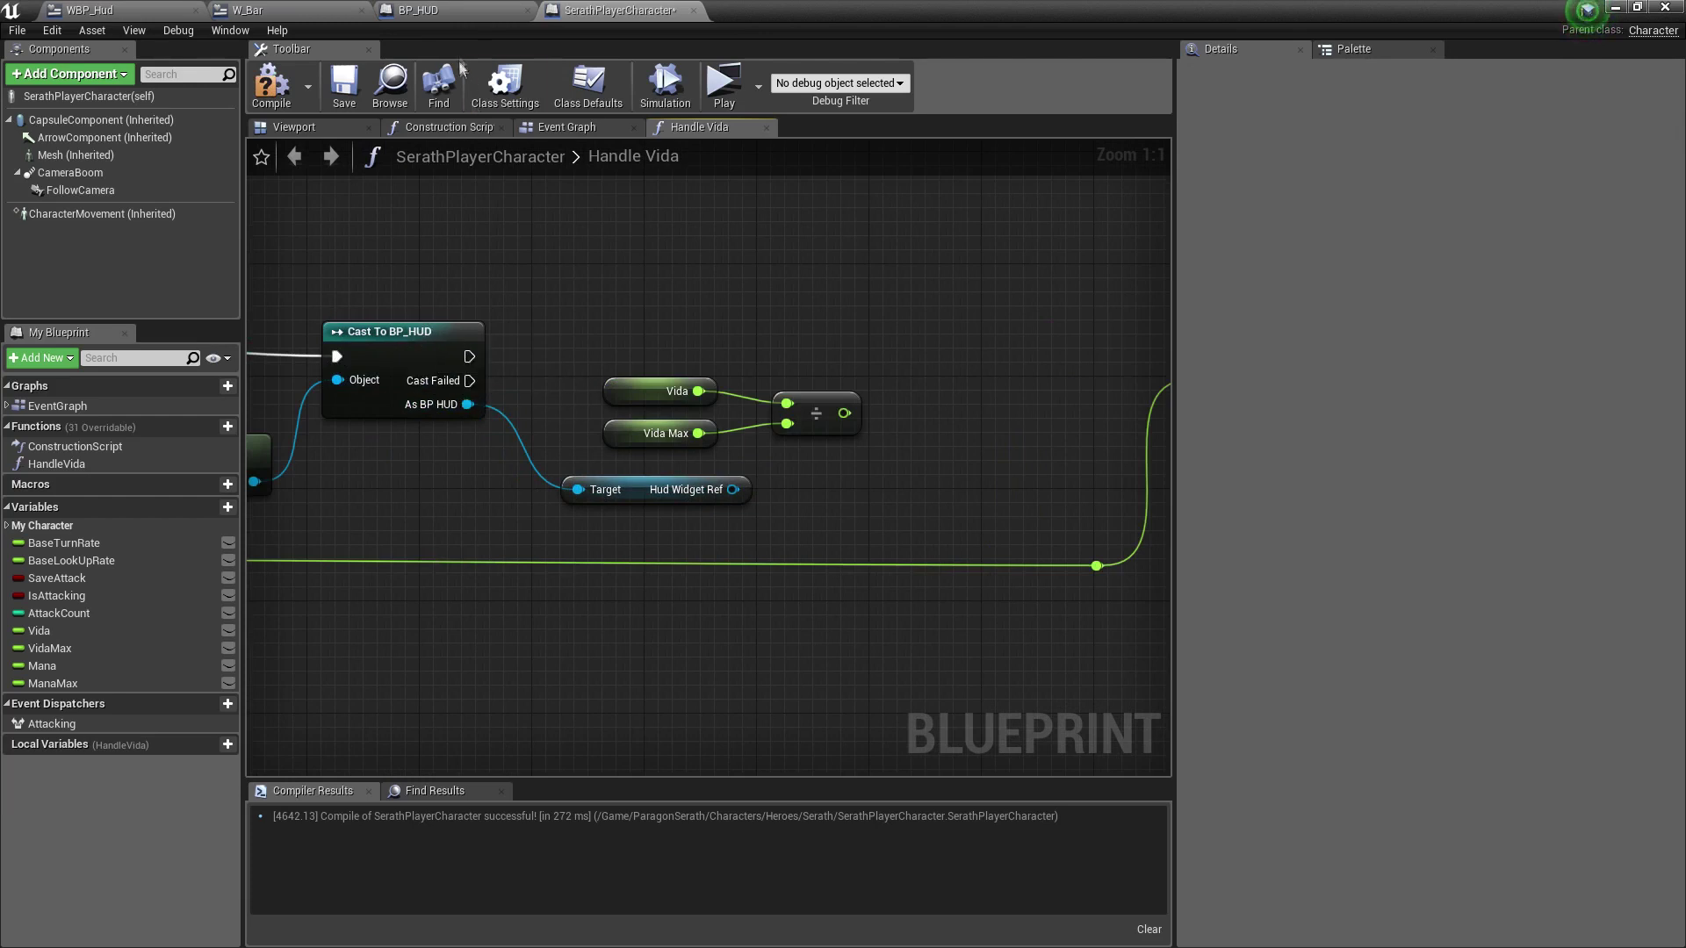
left_click(420, 9)
scroll(544, 338, "down", 4)
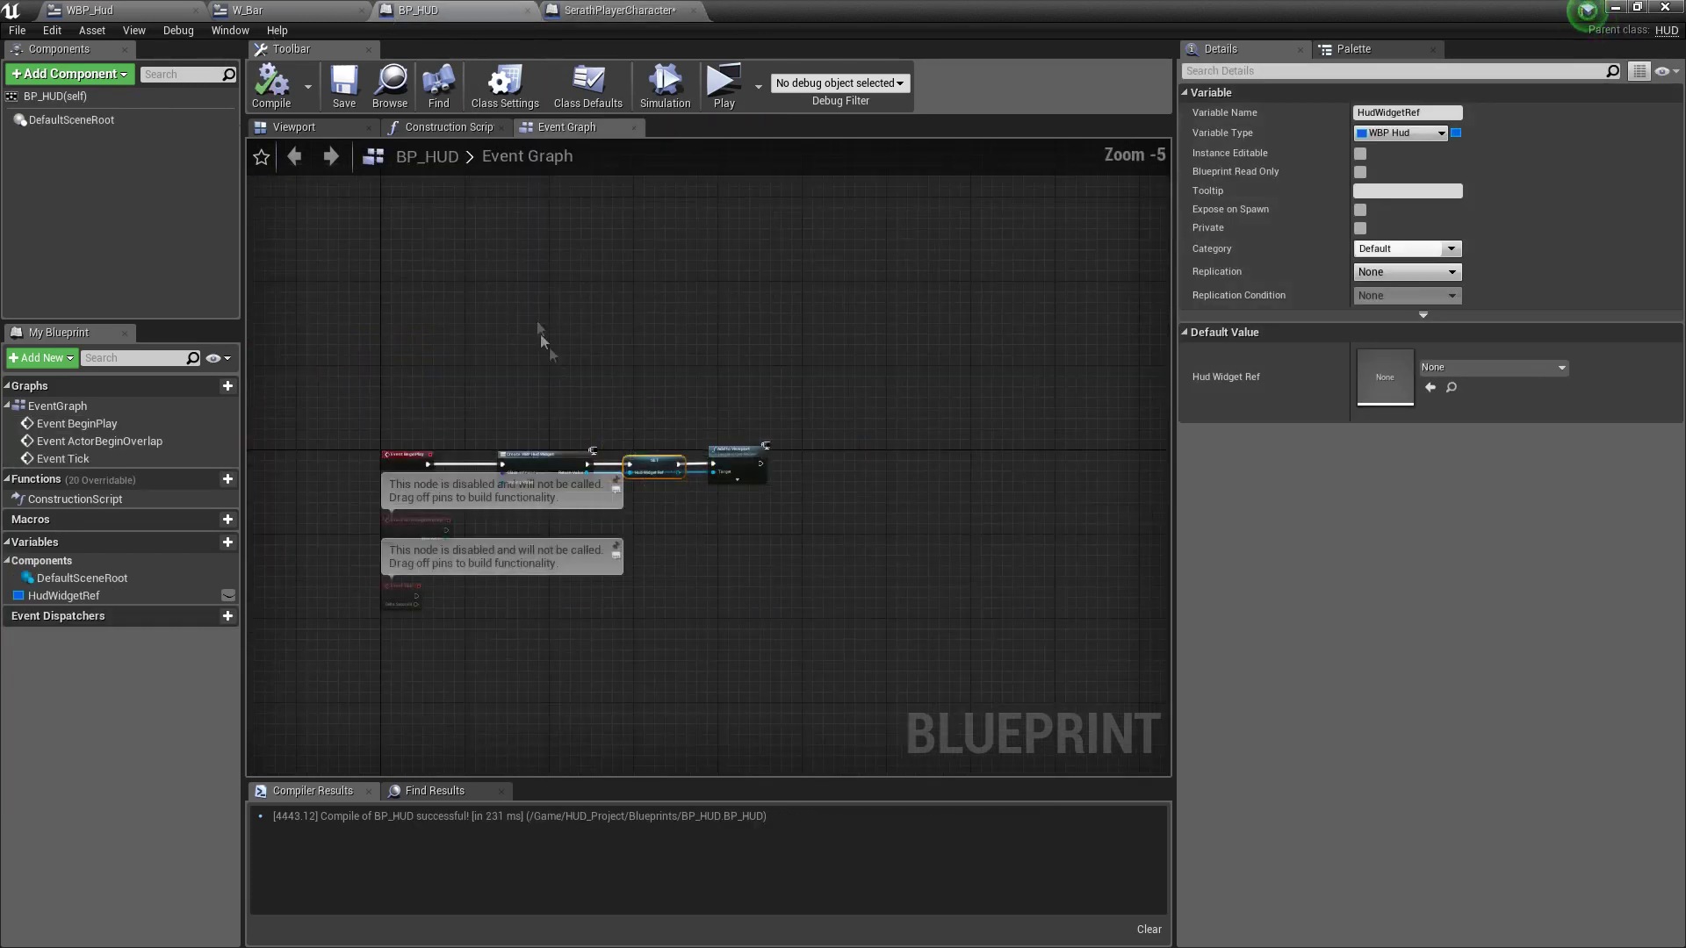
right_click_drag(376, 259, 420, 312)
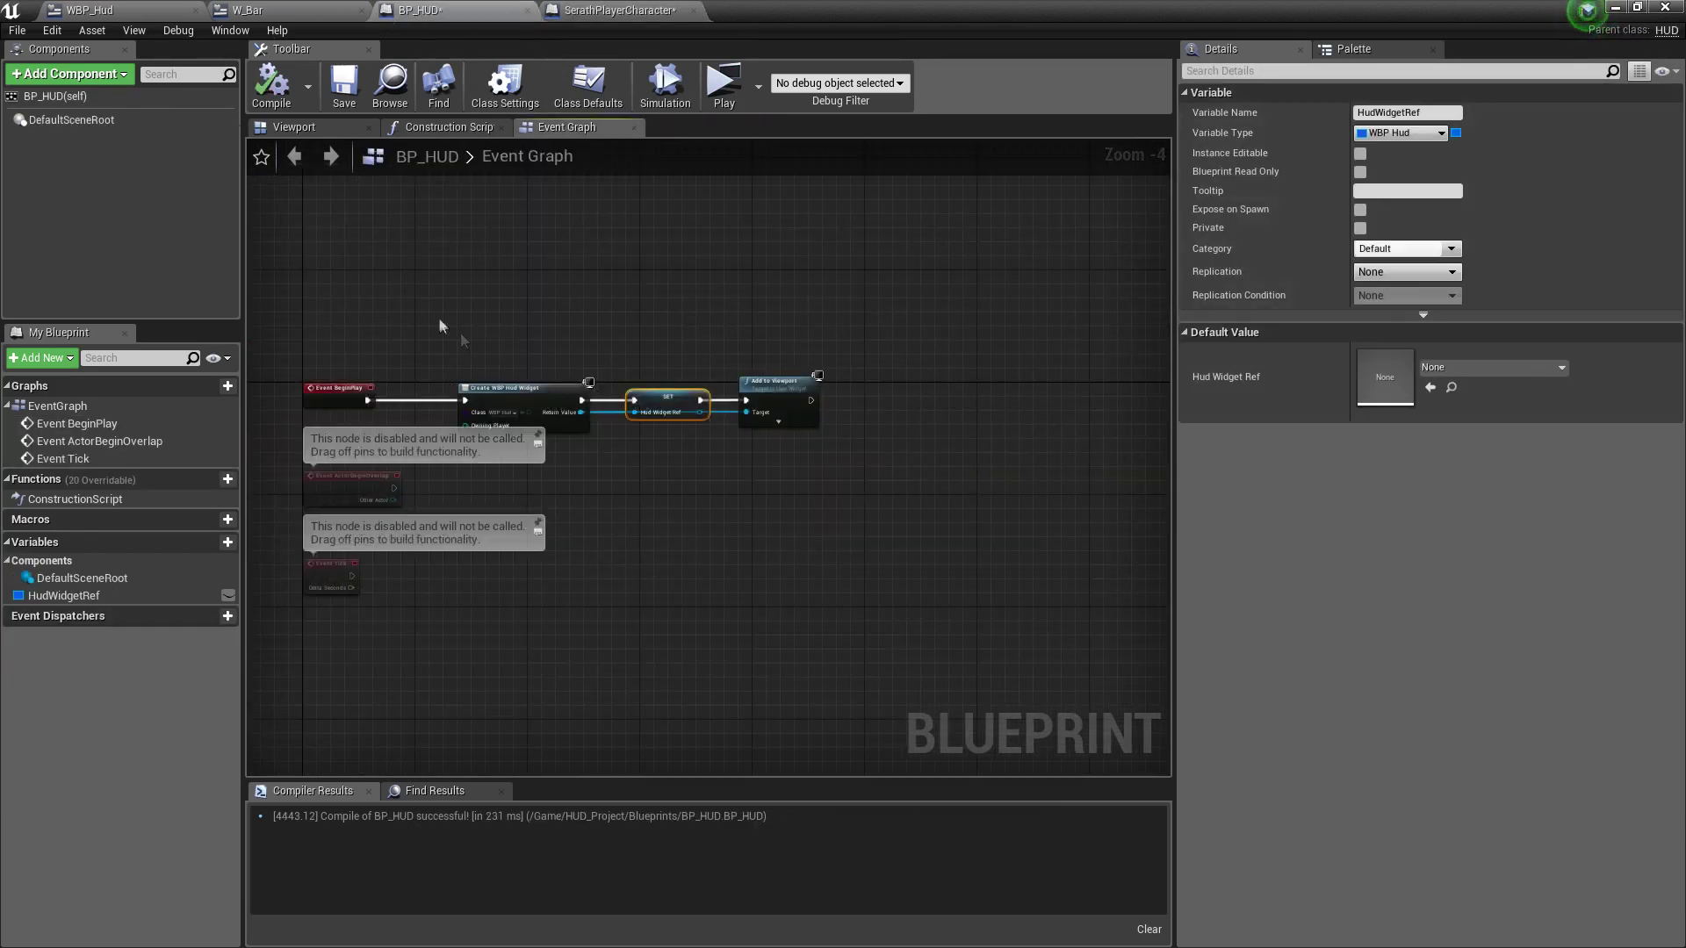
left_click(617, 10)
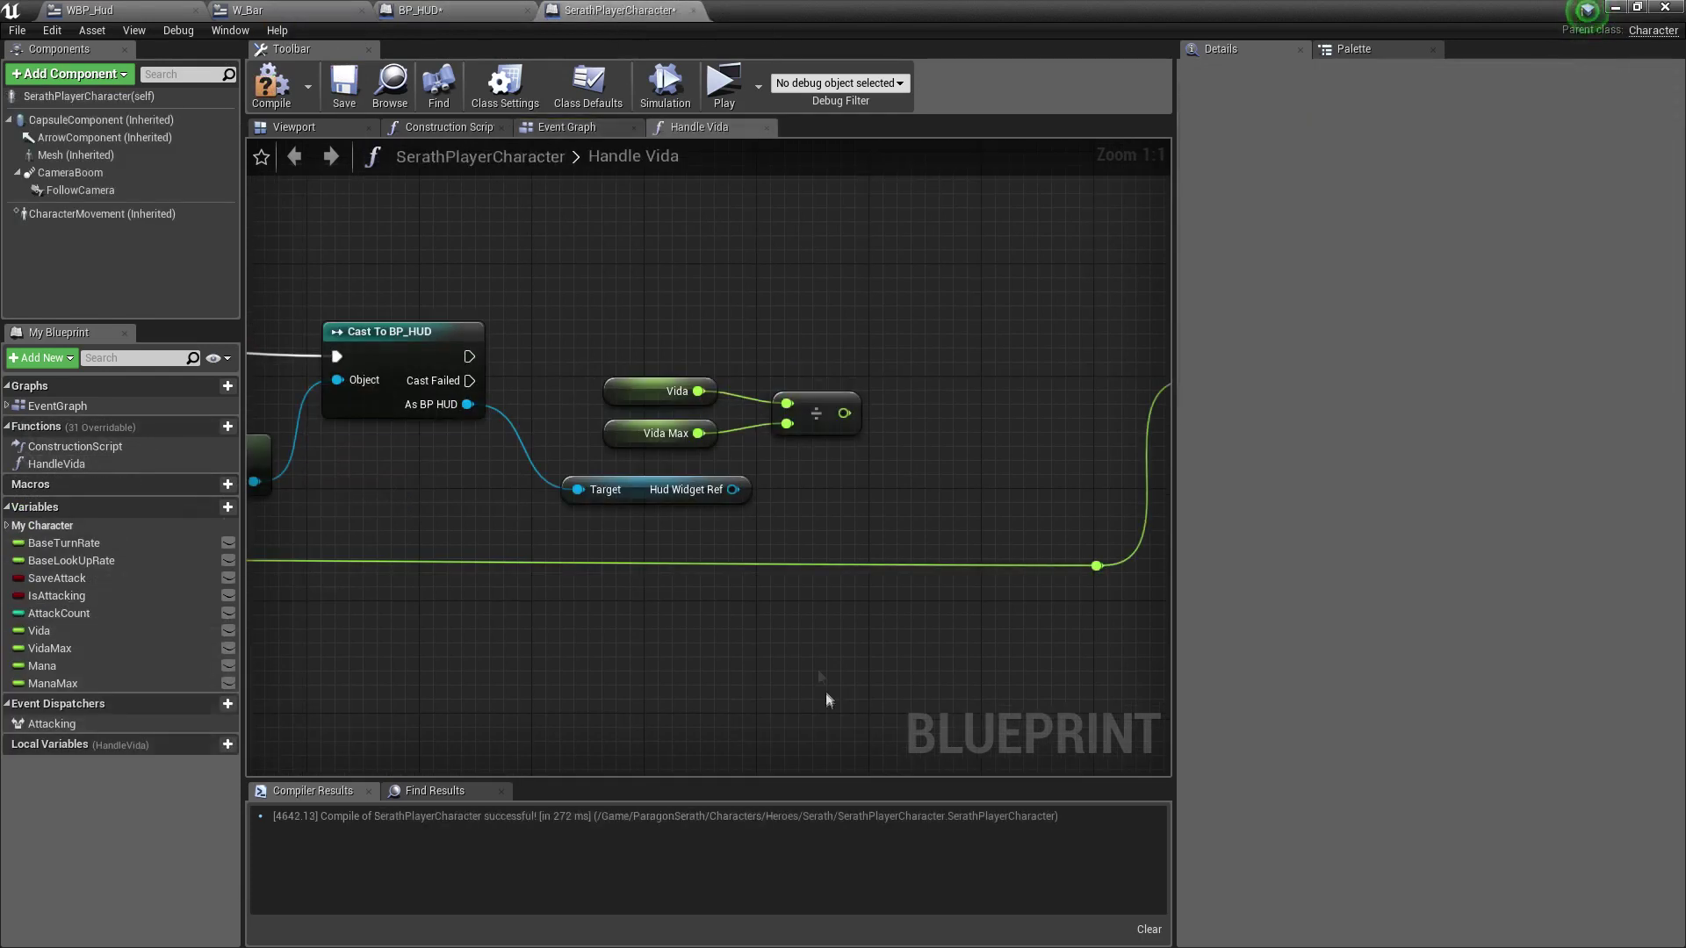
Add an Actualizar Vida call from Hud Widget Ref via an 'actua' search.
right_click_drag(825, 692, 737, 735)
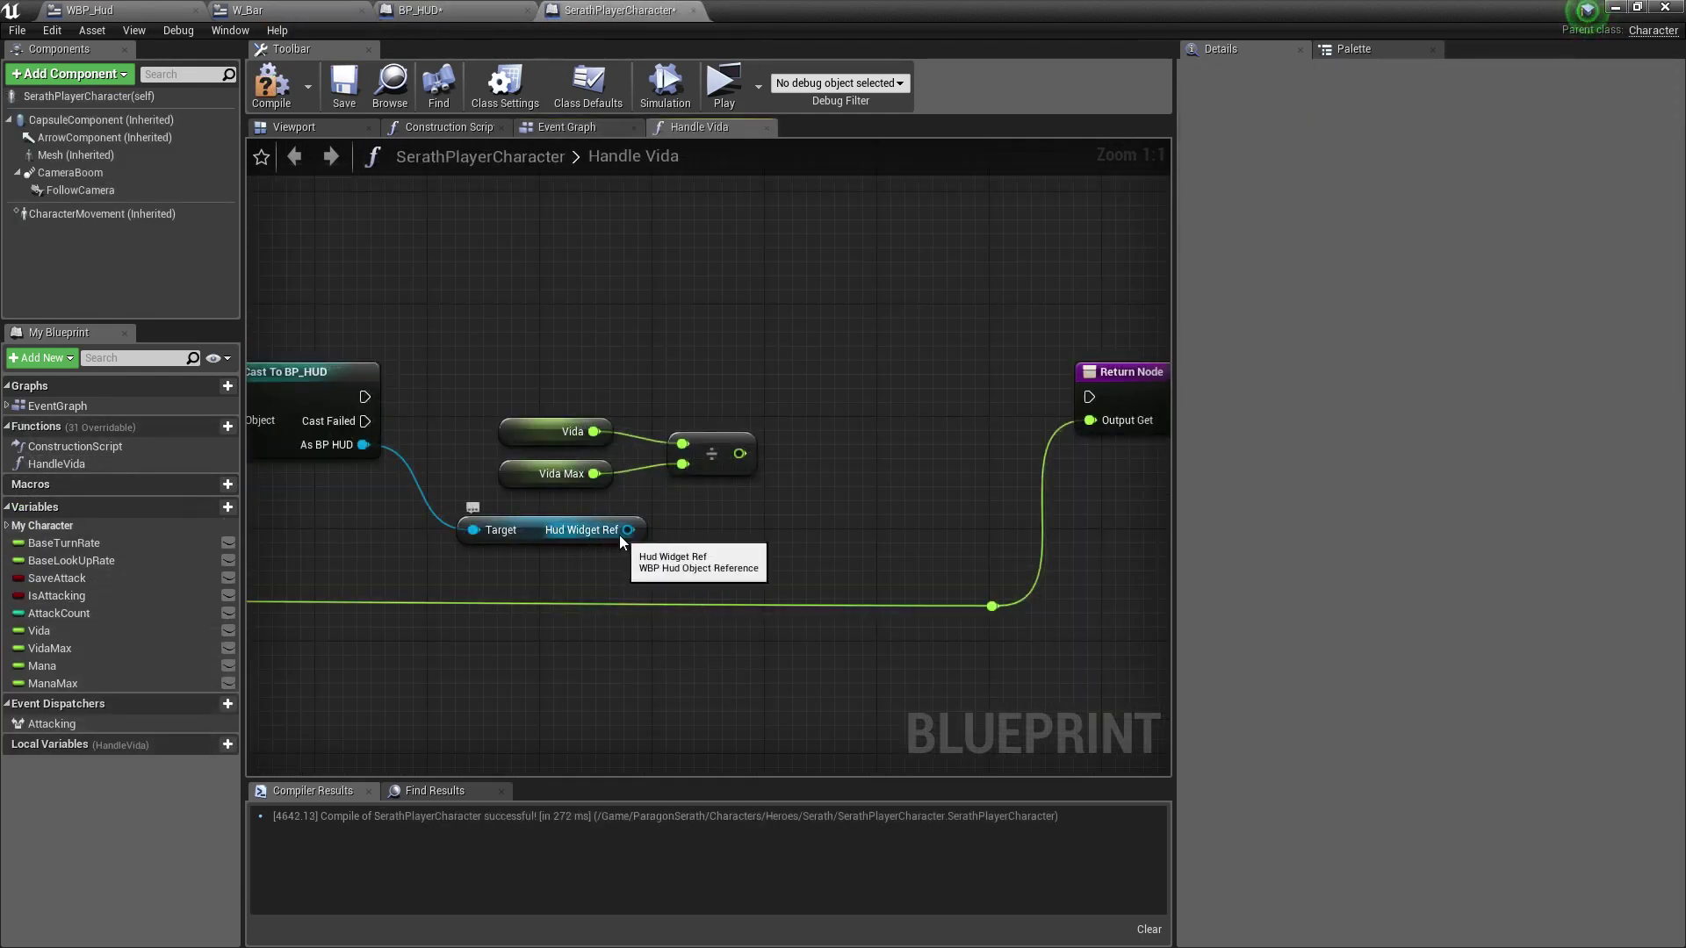
left_click_drag(628, 529, 835, 465)
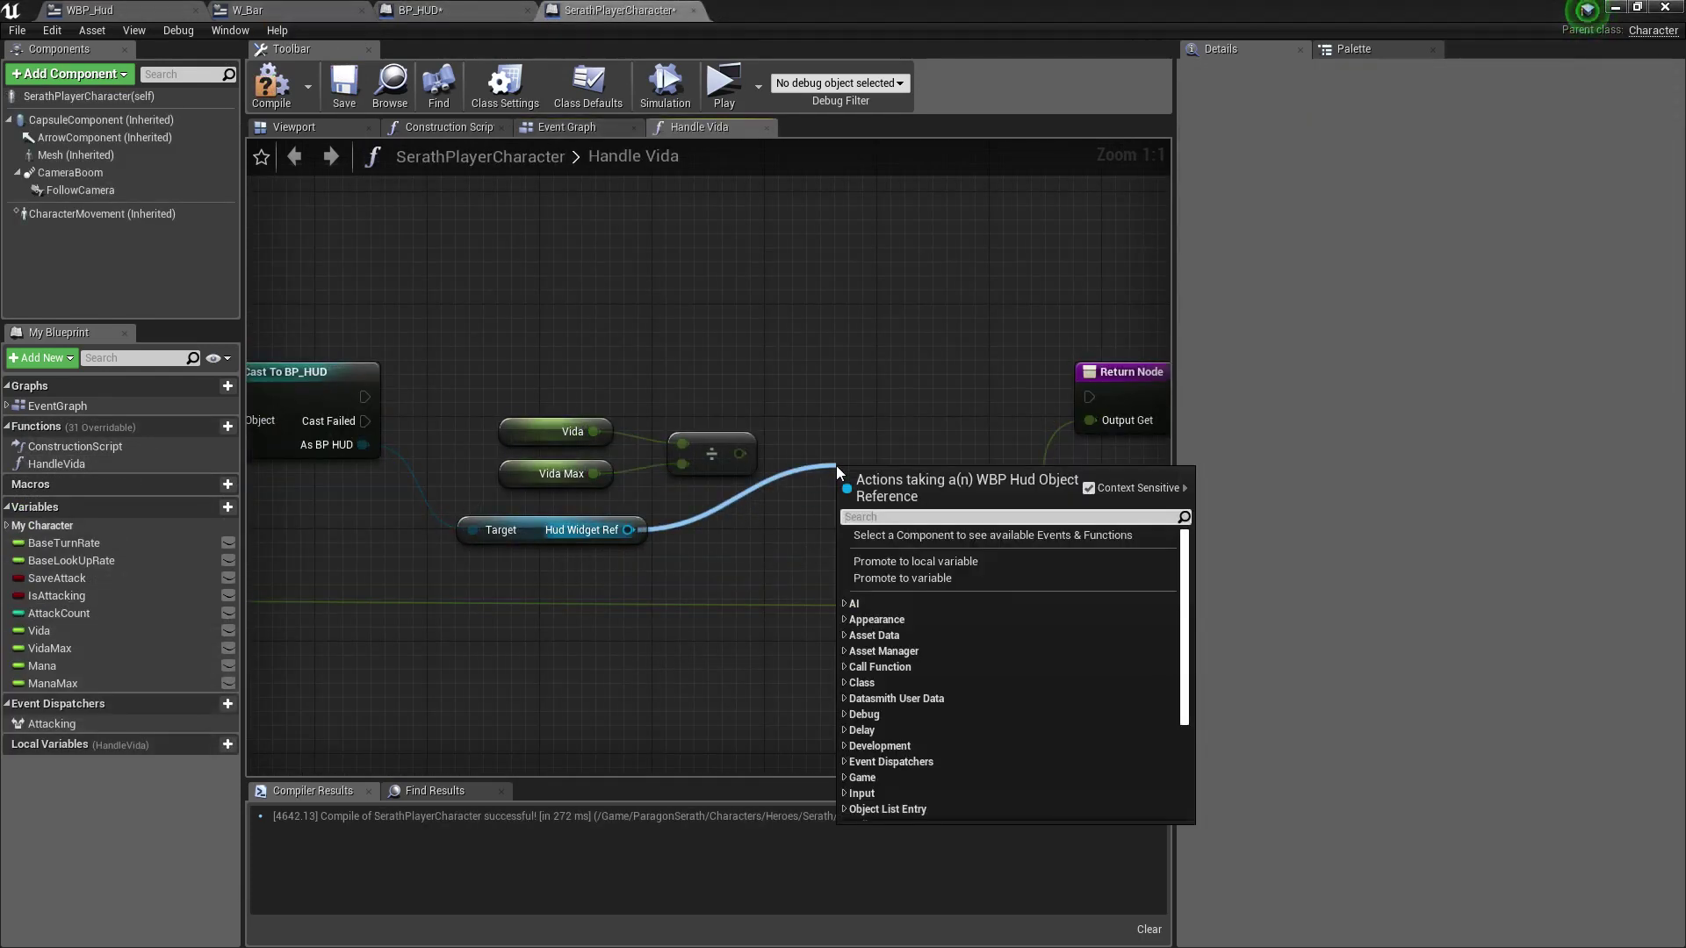
type("actua")
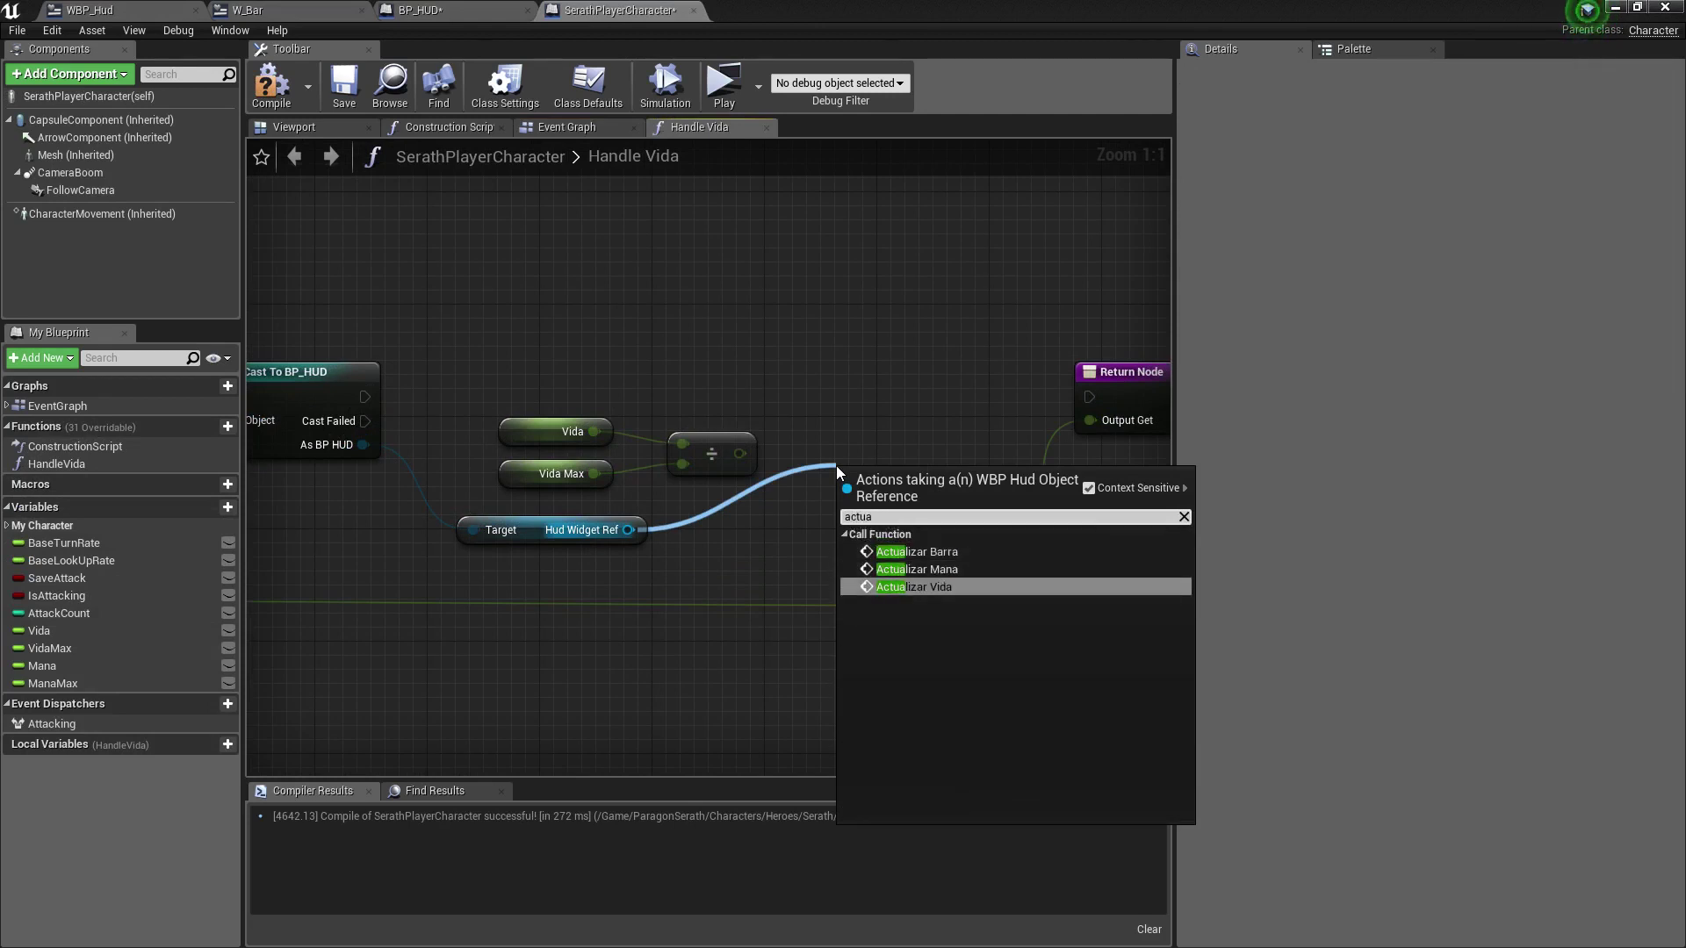
key("Return")
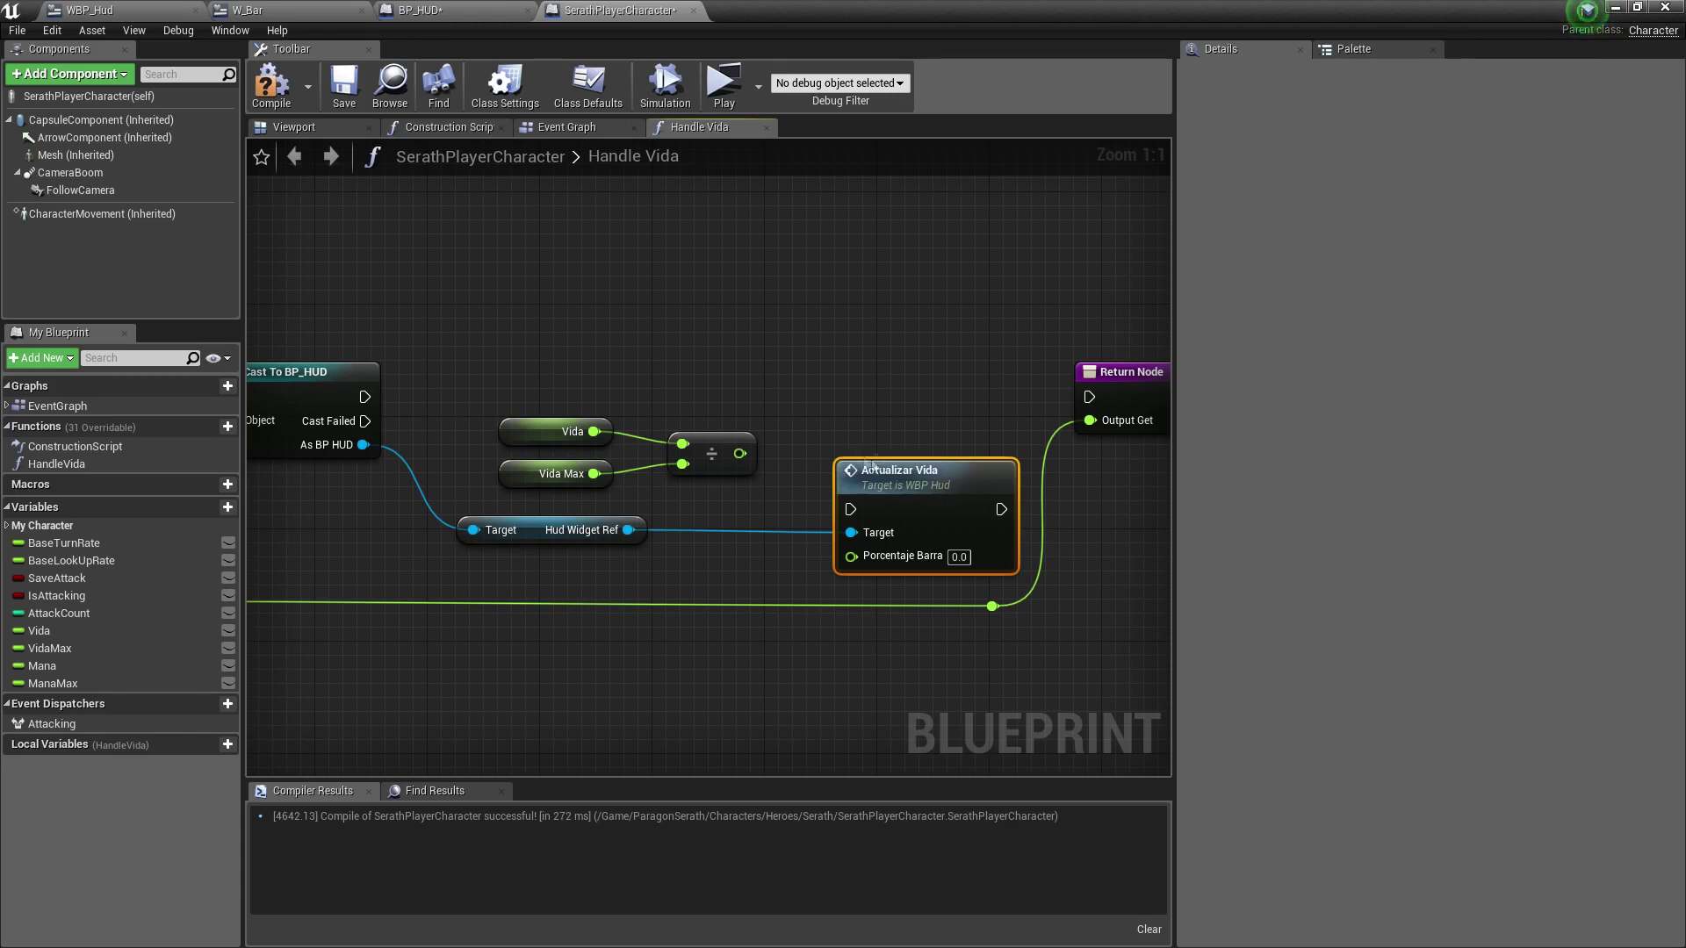
Chain Actualizar Vida from Cast To BP_HUD to Return Node, feed it Vida ÷ Vida Max, and compile.
left_click_drag(364, 396, 794, 406)
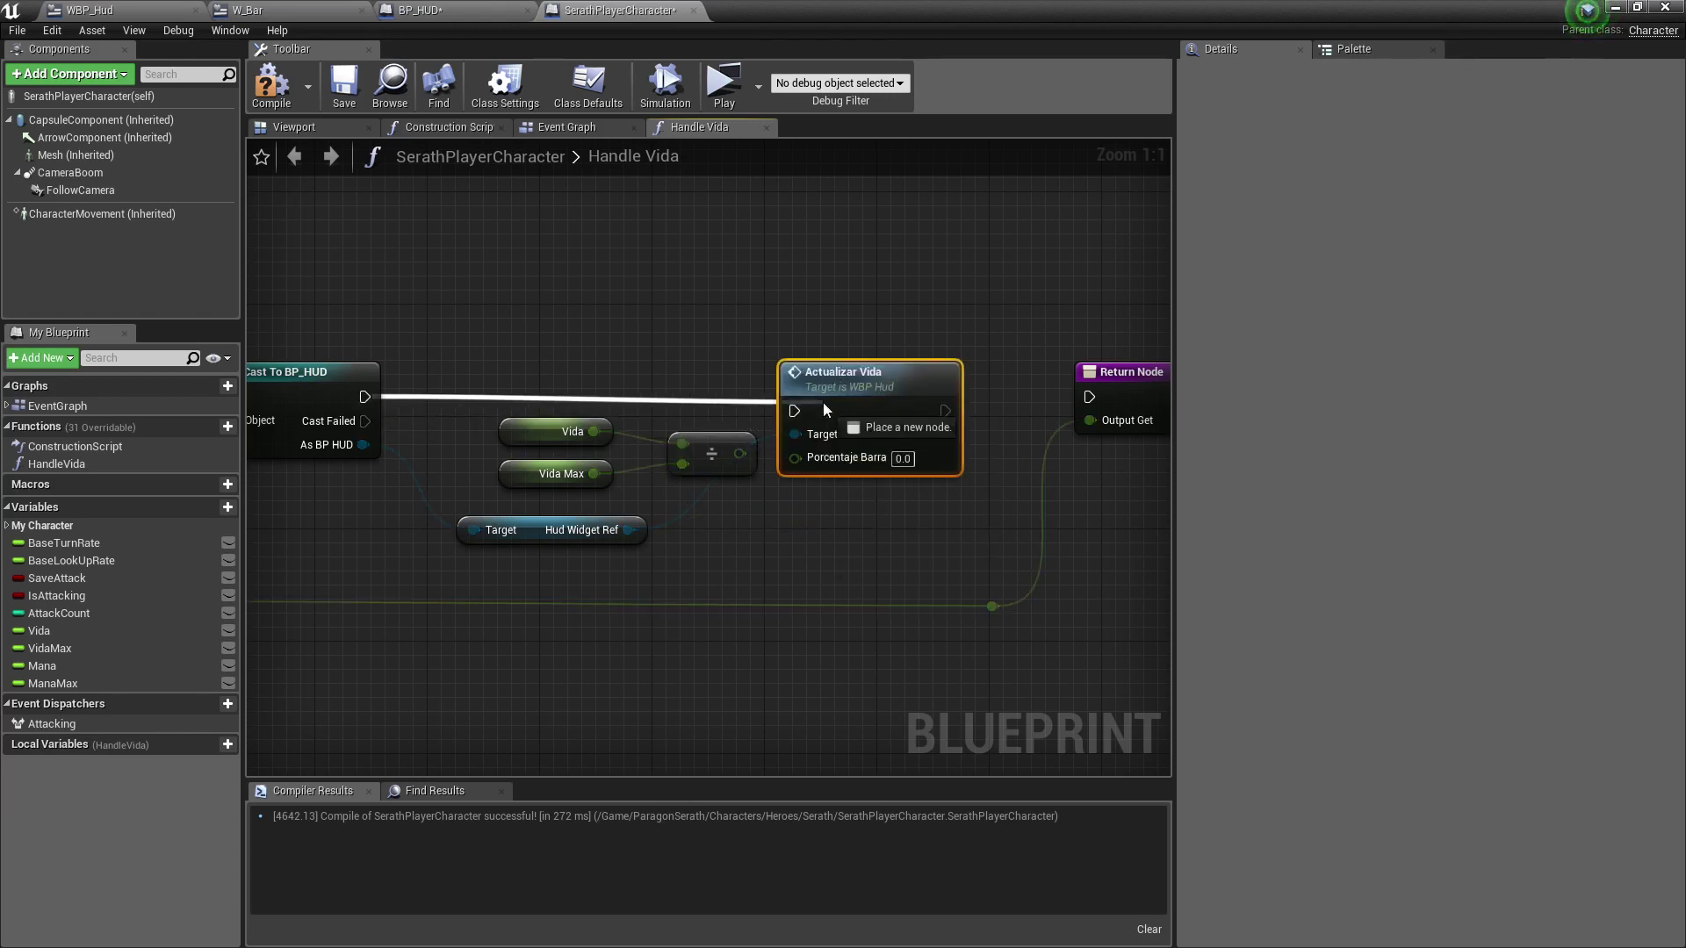
left_click_drag(943, 397, 1089, 397)
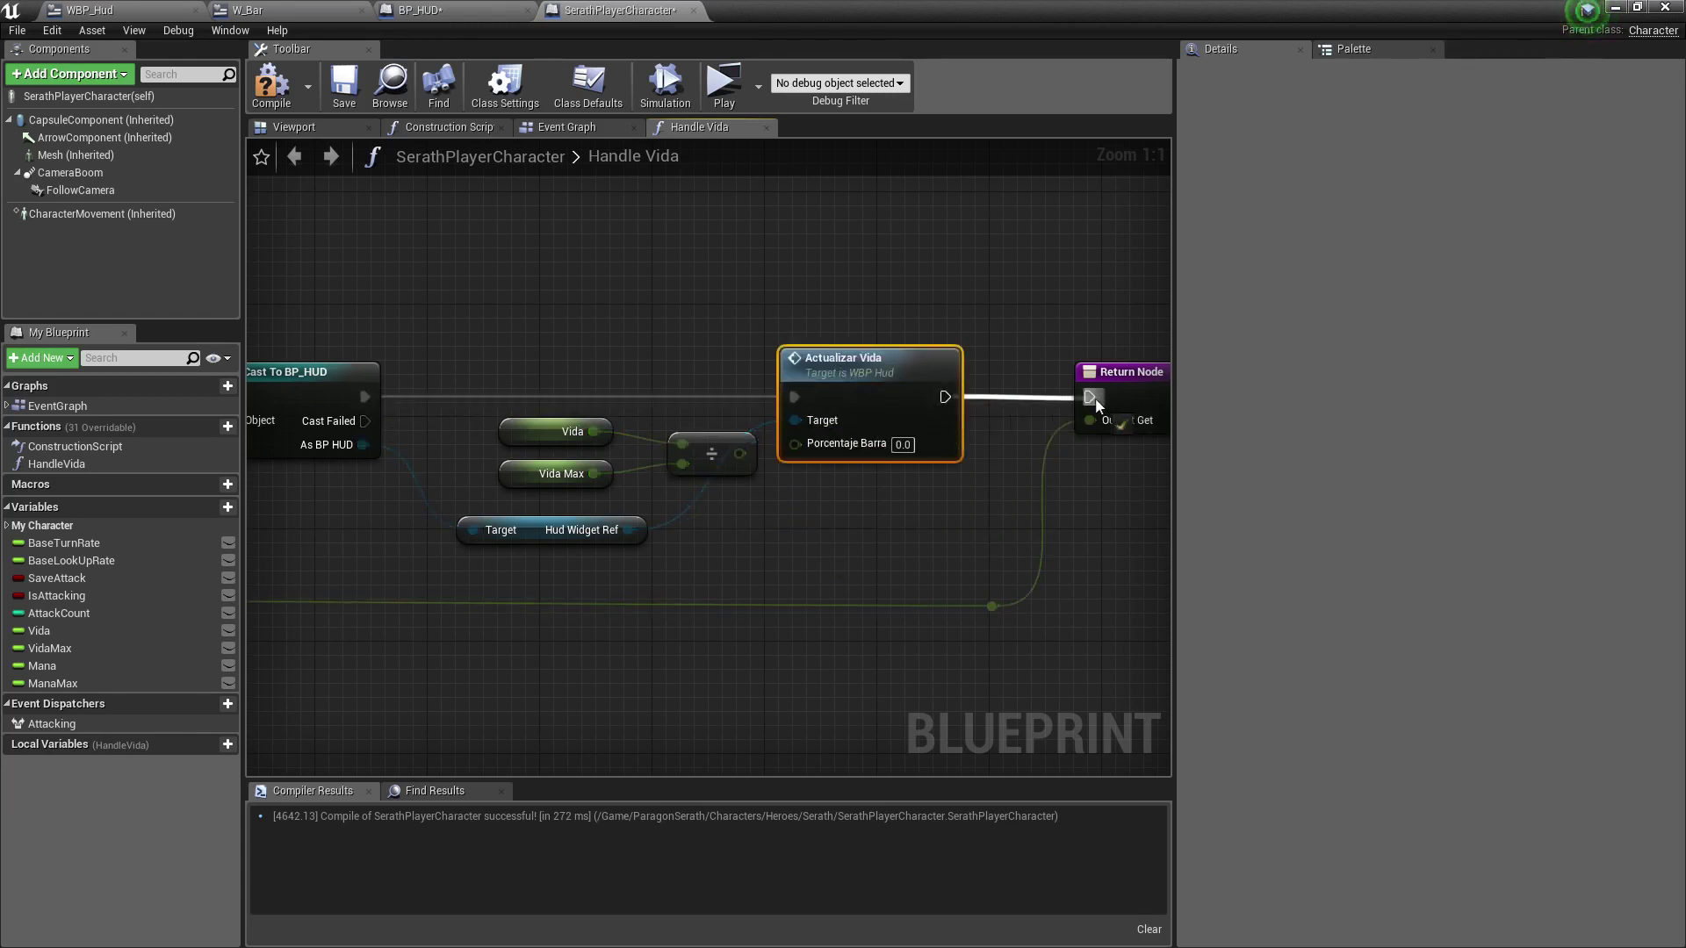
left_click_drag(740, 453, 796, 444)
left_click_drag(764, 505, 483, 411)
left_click_drag(709, 445, 667, 446)
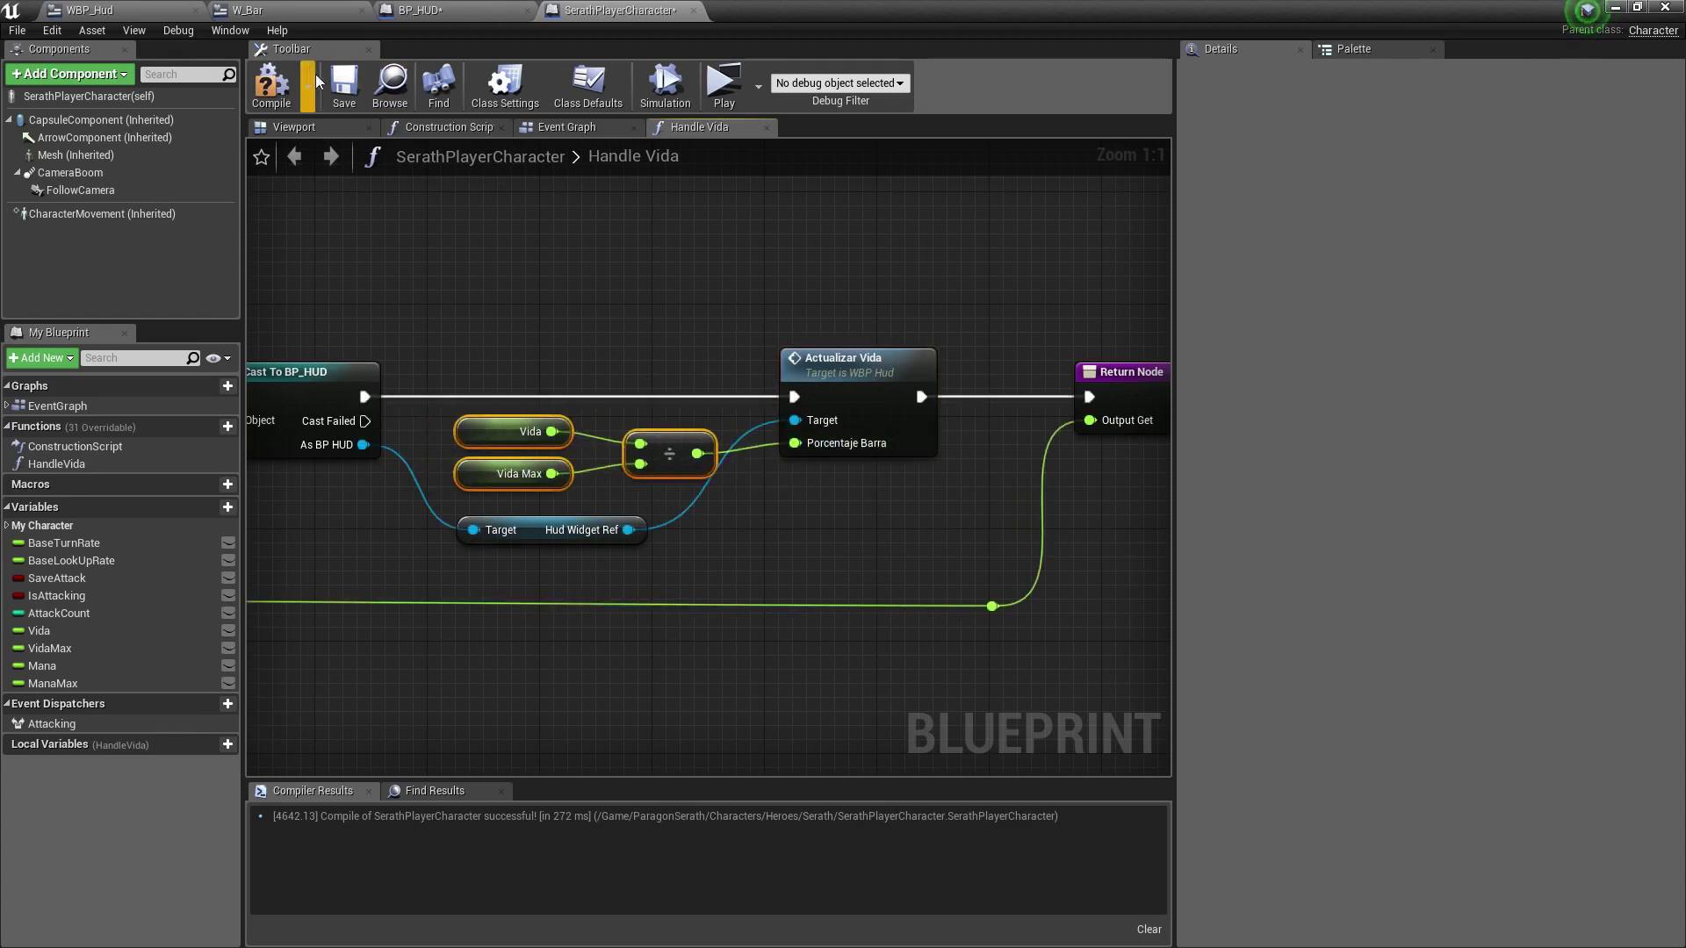
left_click(343, 84)
left_click(450, 128)
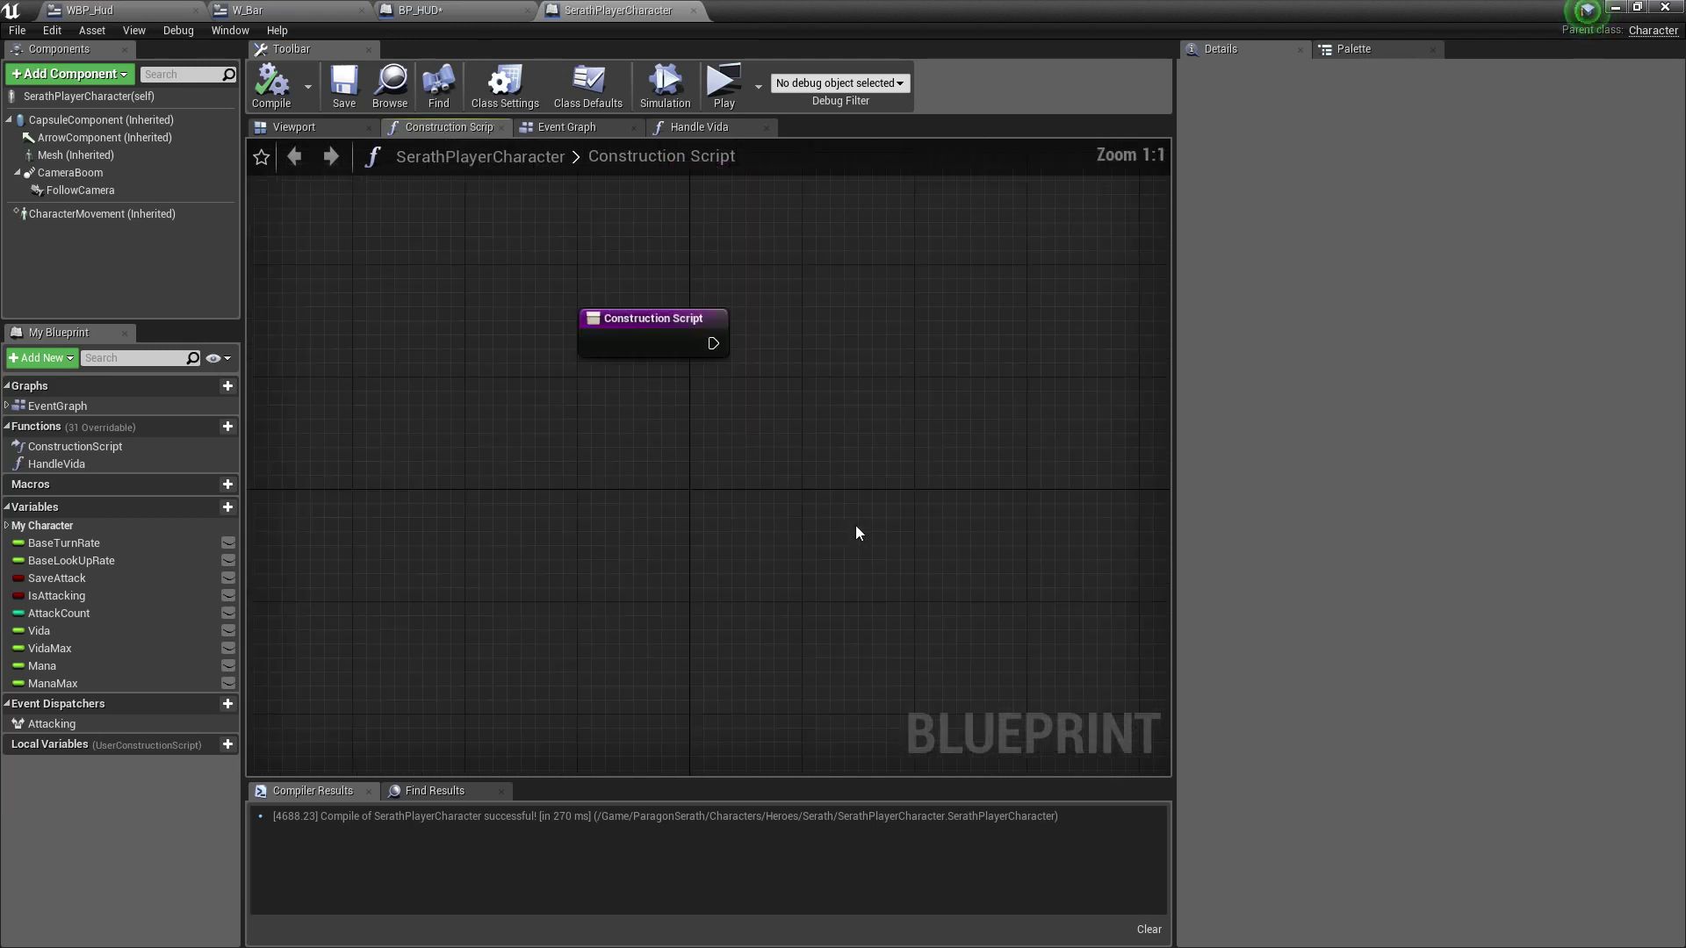
Place a Handle Vida call in the Construction Script and connect it to the entry node.
right_click_drag(857, 525, 665, 555)
right_click_drag(650, 479, 525, 468)
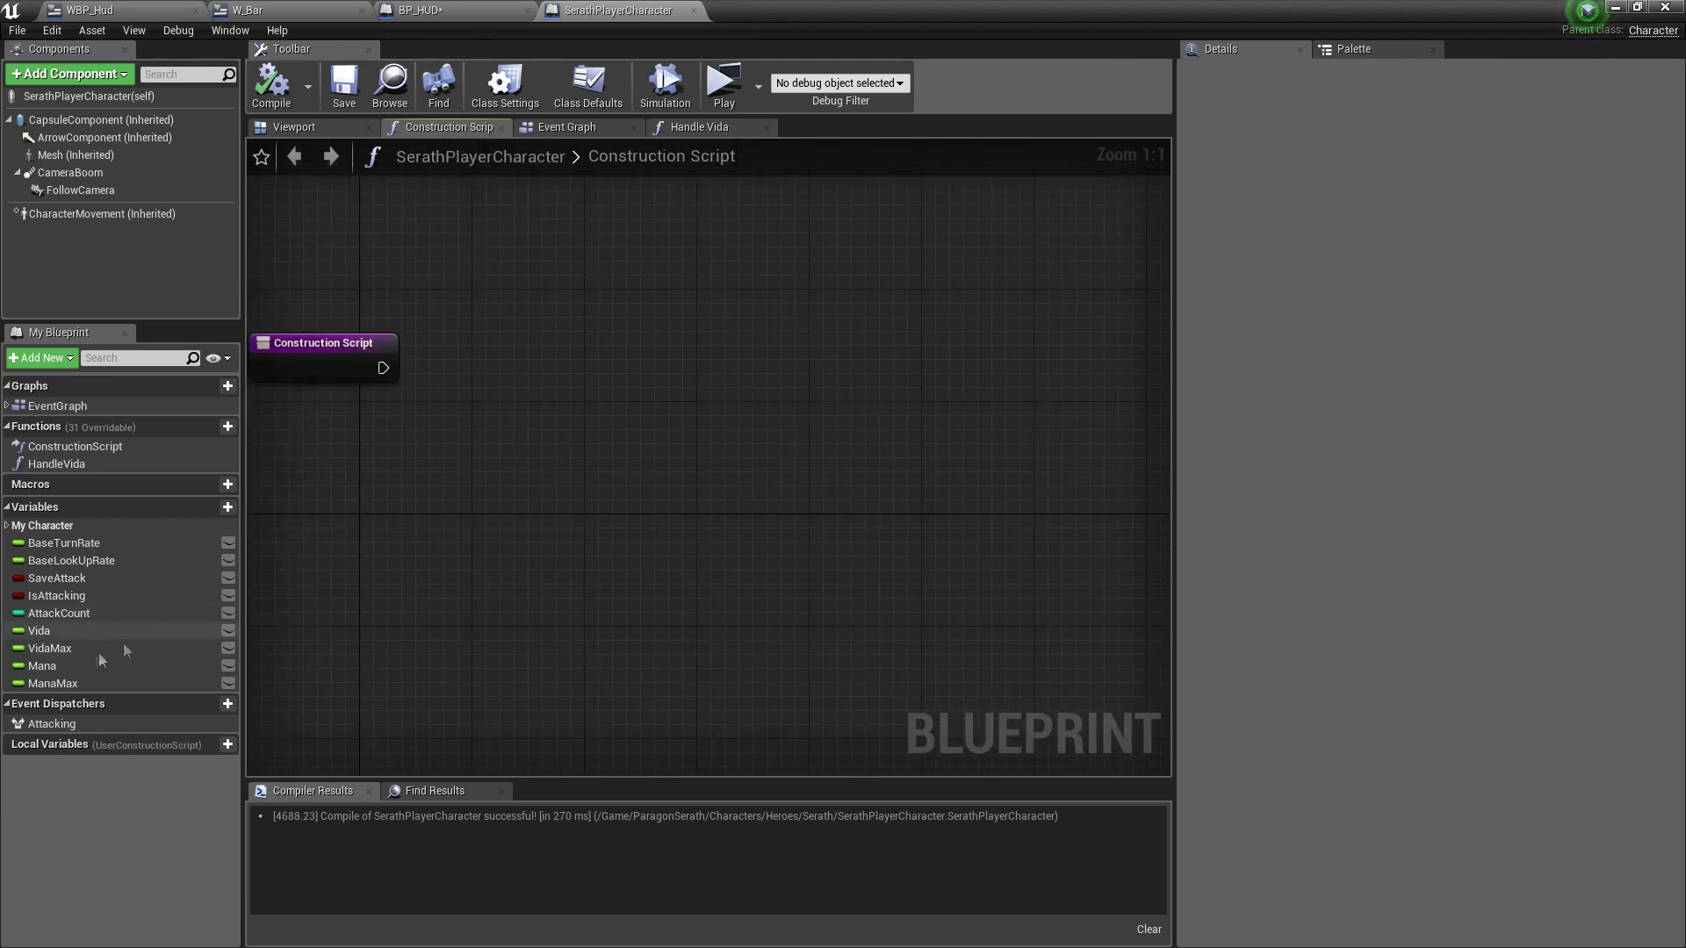
left_click(76, 648)
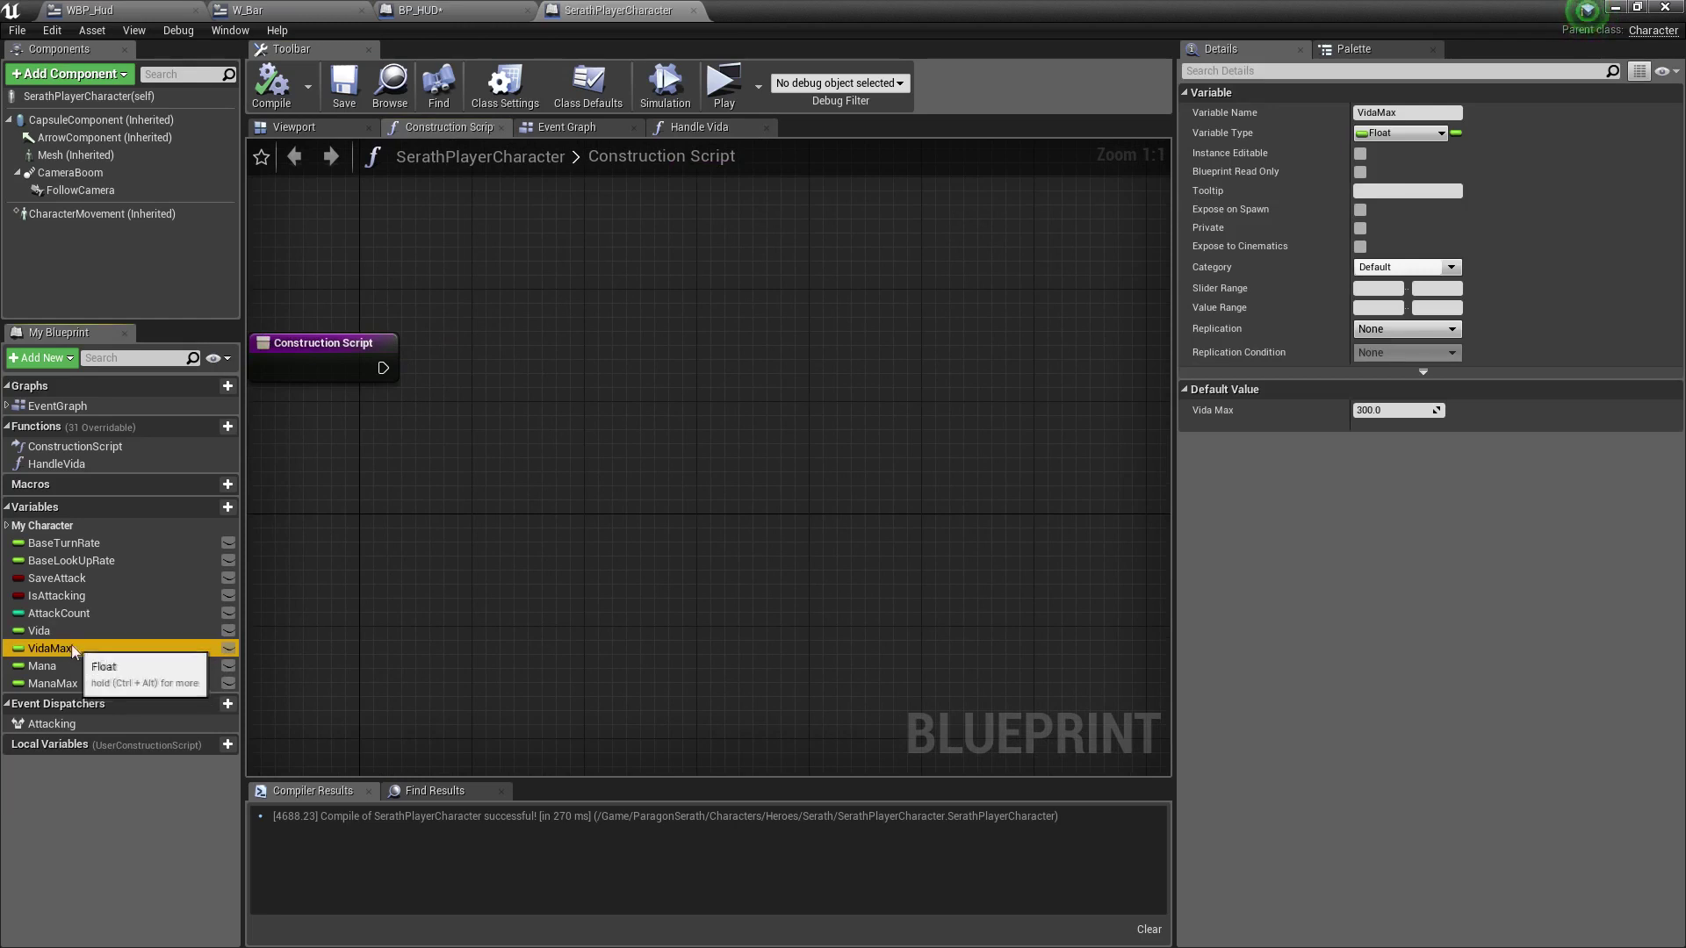
left_click_drag(56, 463, 572, 341)
right_click_drag(368, 426, 430, 430)
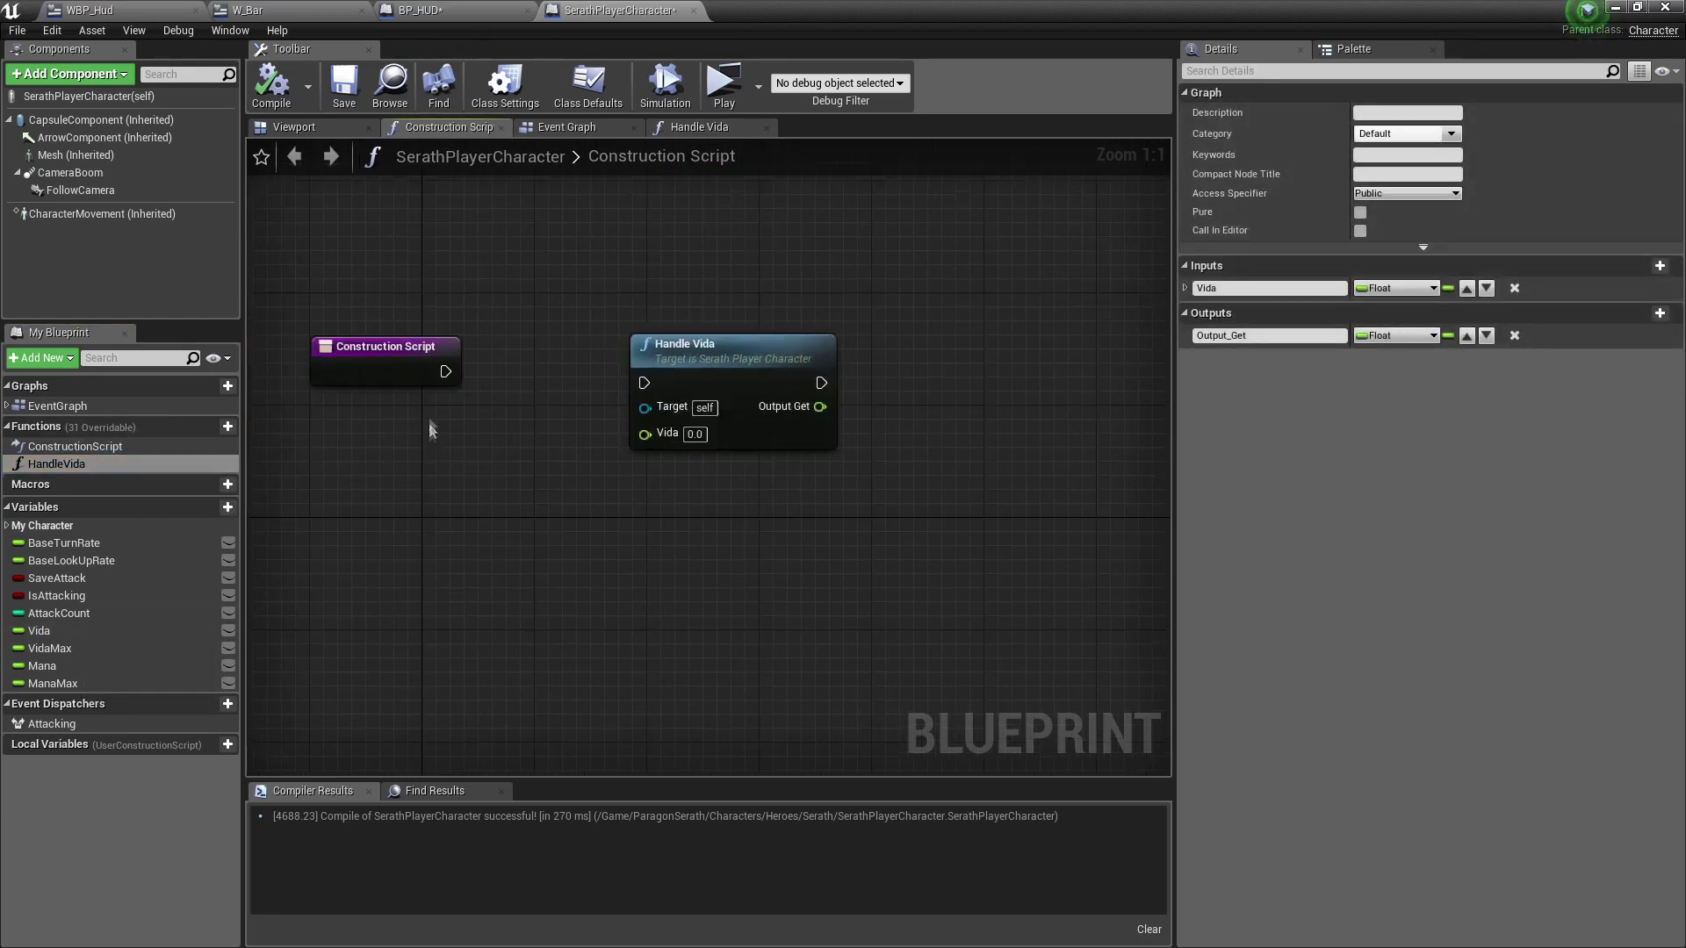
mouse_move(445, 371)
left_mouse_down()
mouse_move(645, 383)
mouse_move(698, 364)
left_mouse_up()
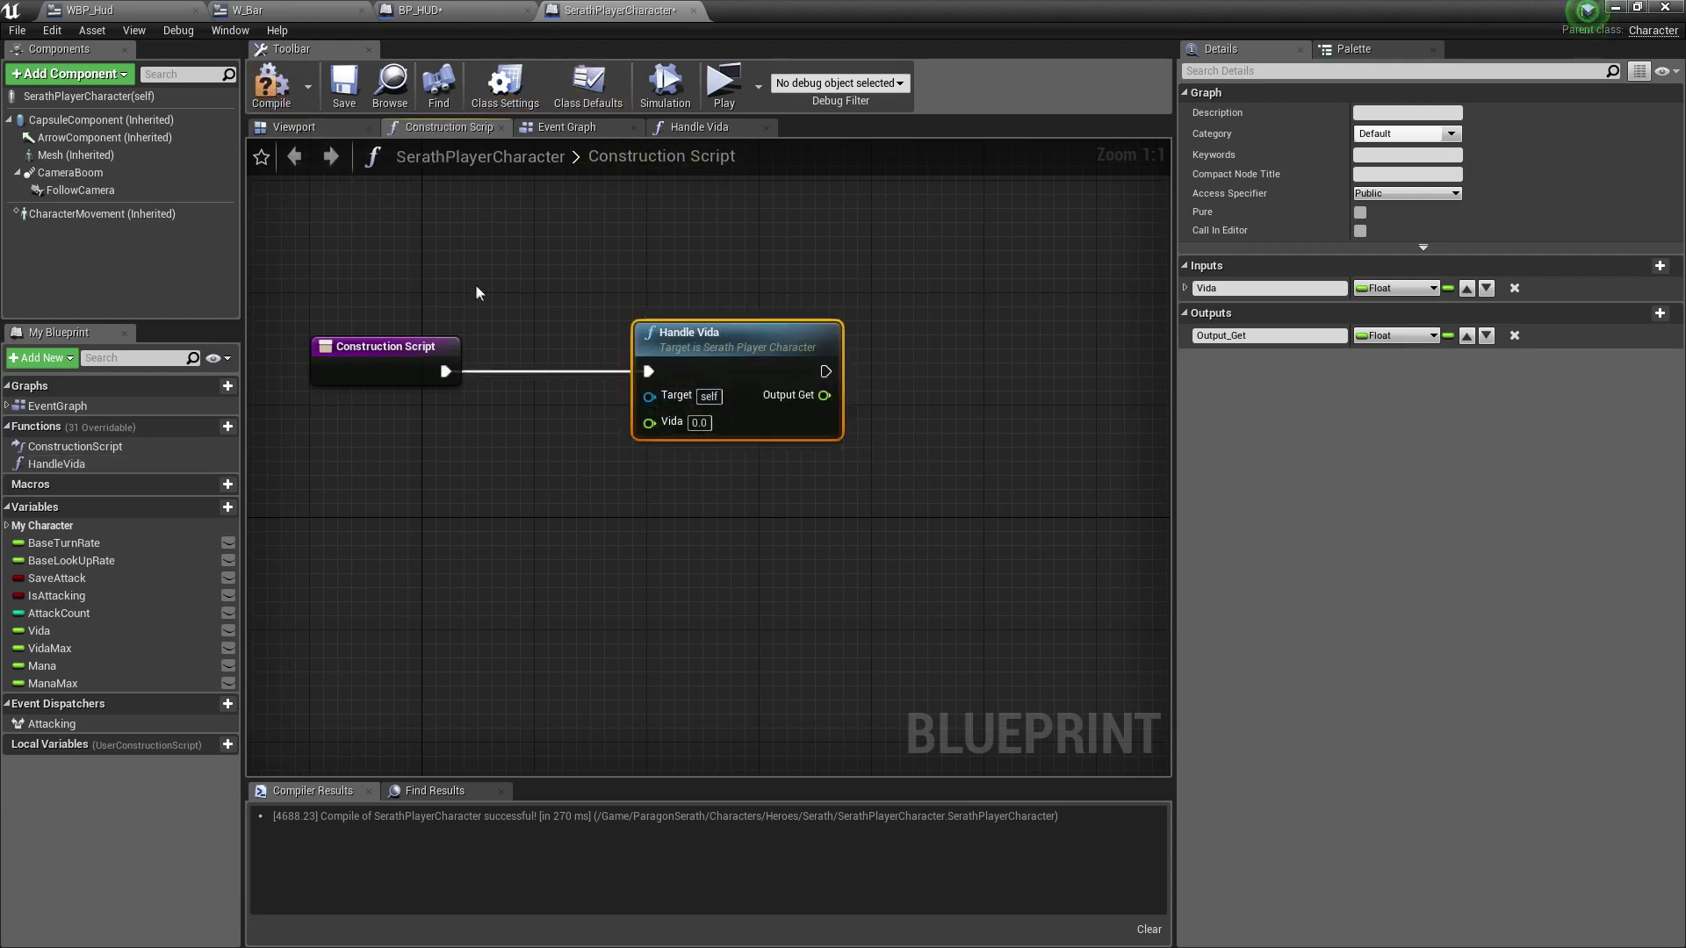
Wire a Vida Max getter into Handle Vida's Vida input, compile, and start a test play.
left_click_drag(55, 637, 632, 422)
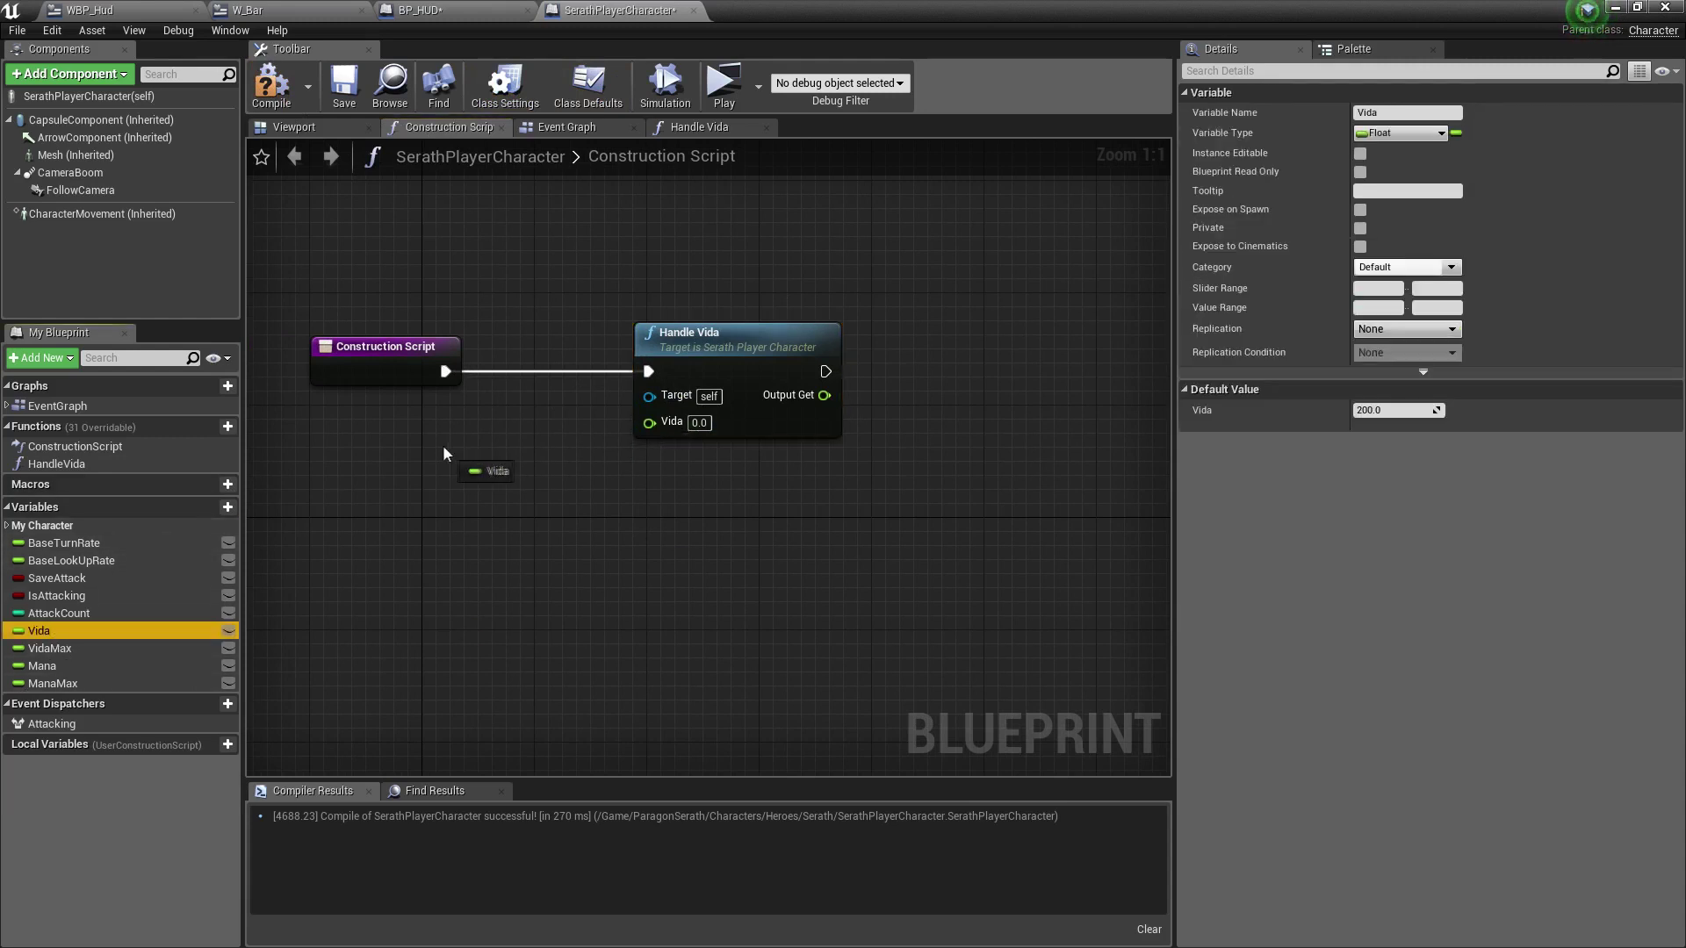
left_click_drag(444, 453, 395, 448)
left_click(405, 464)
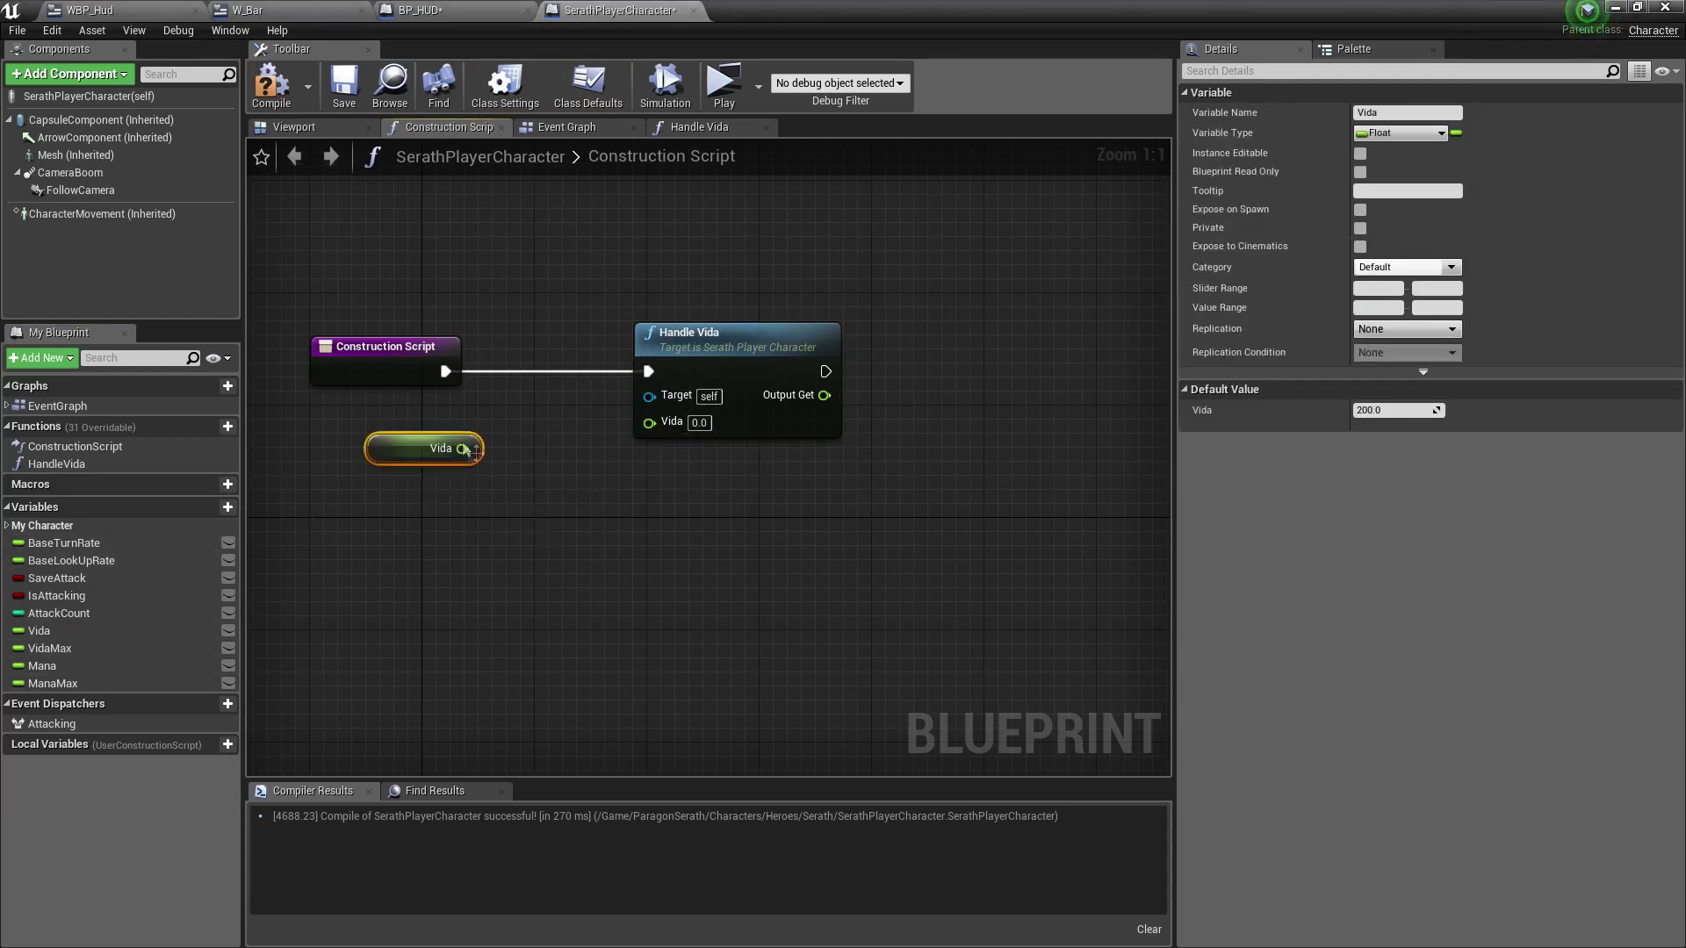
left_click_drag(768, 350, 770, 349)
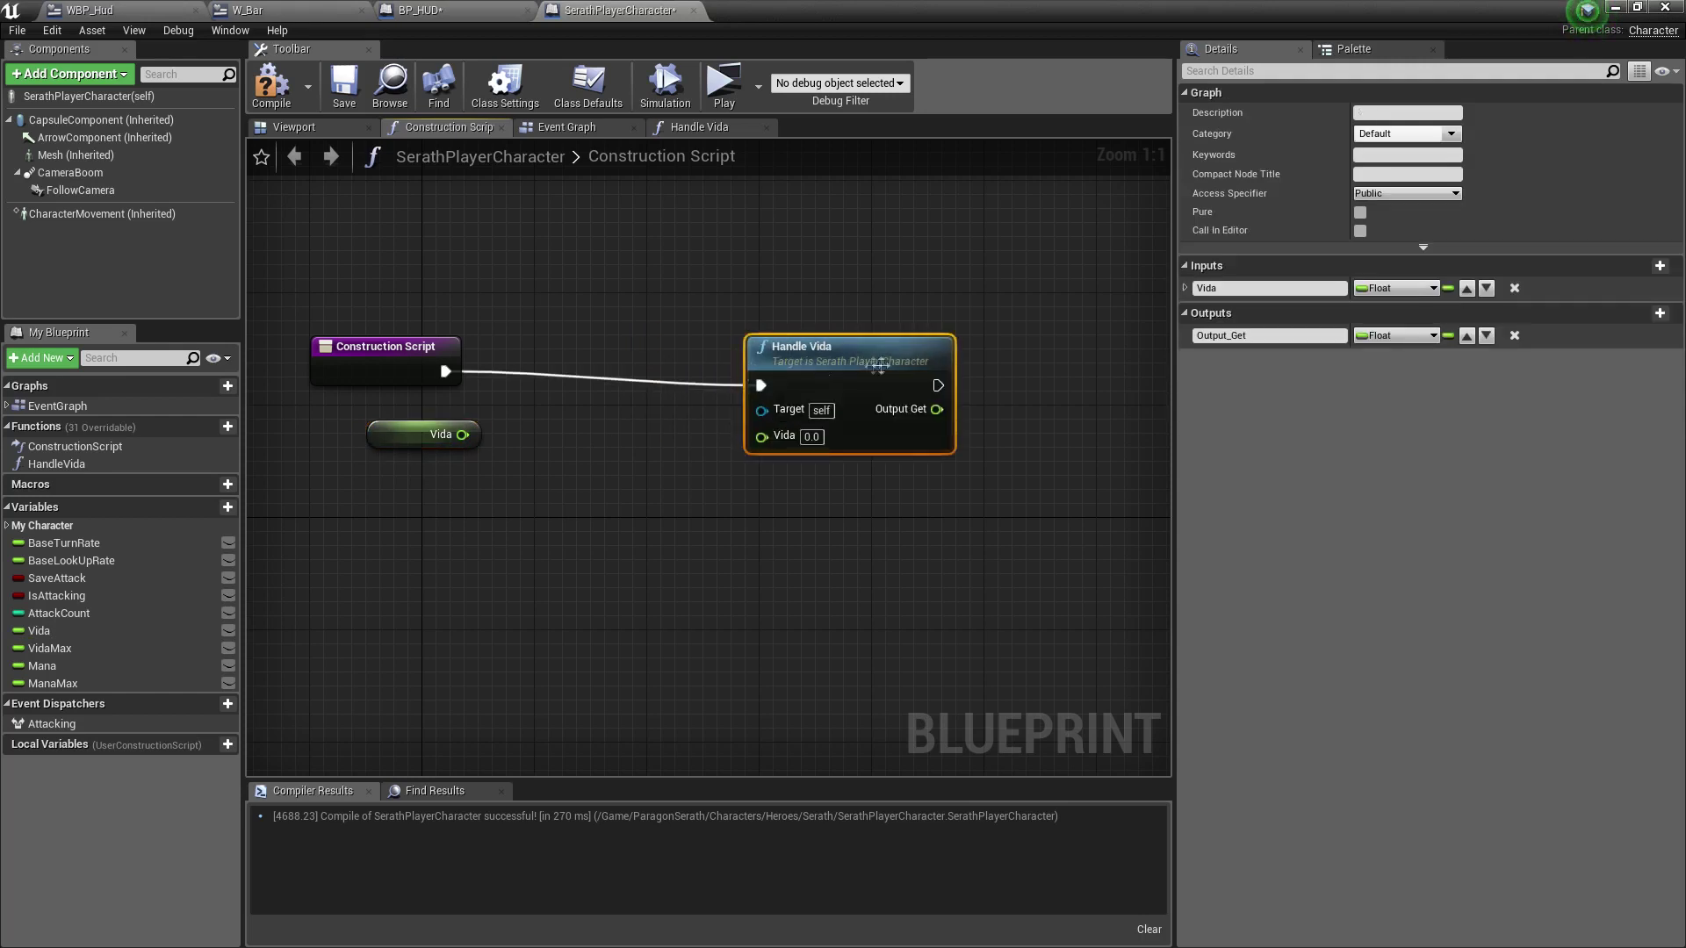
left_click(406, 435)
key("Delete")
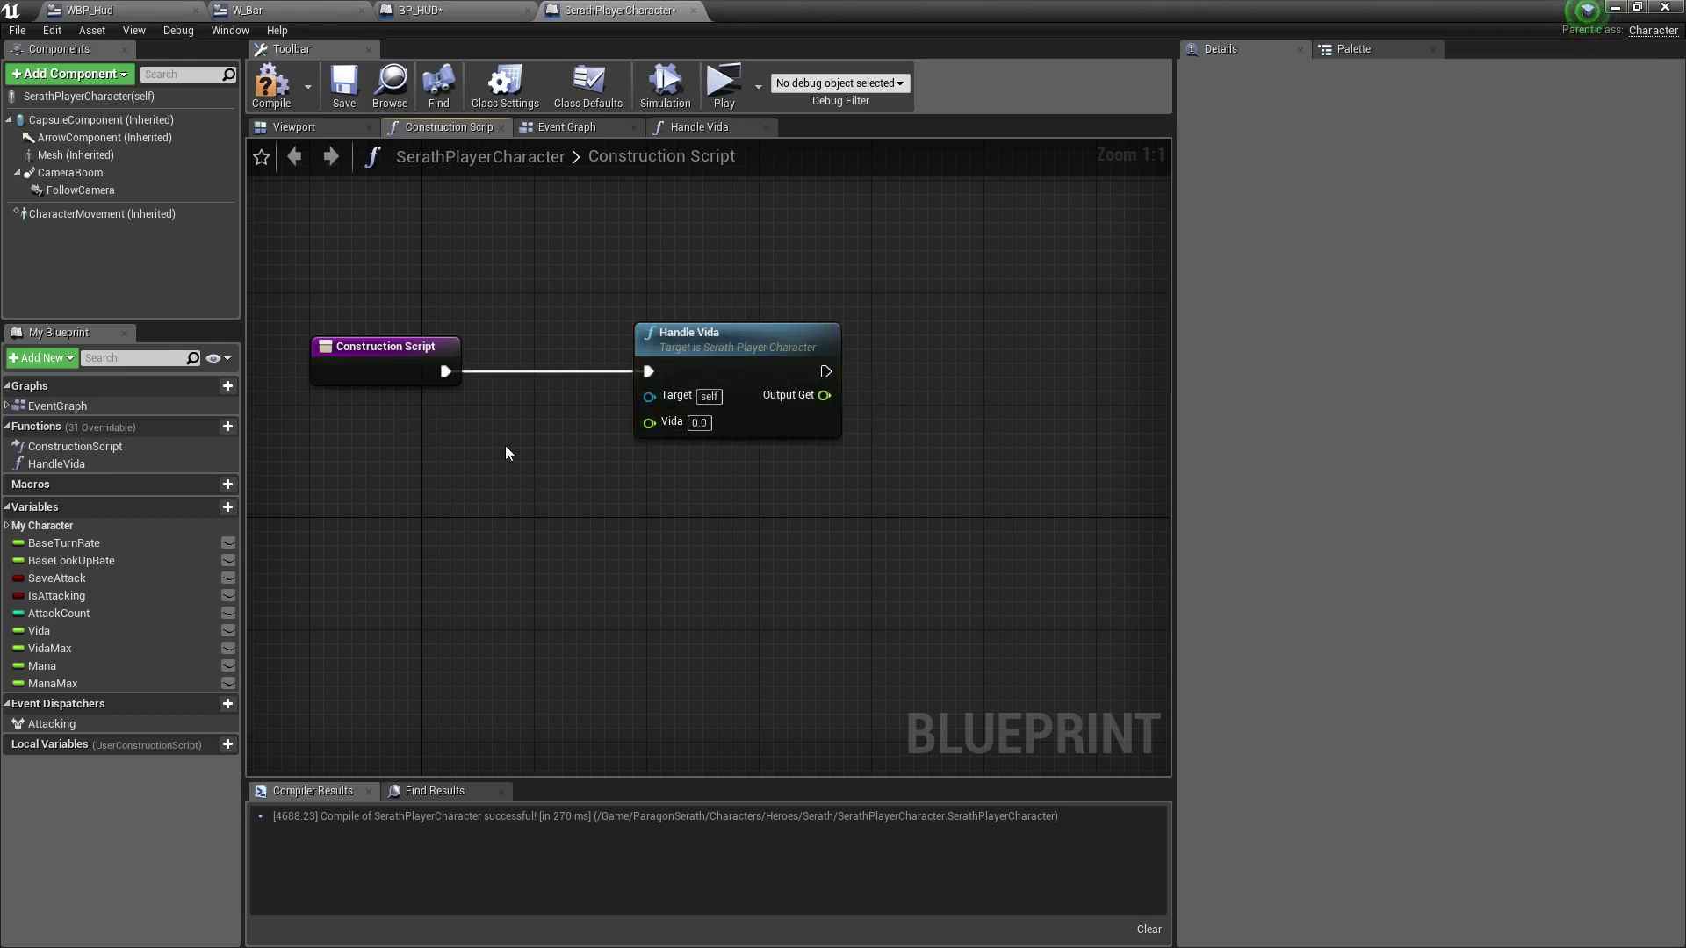
mouse_move(50, 648)
left_mouse_down("ctrl")
mouse_move(509, 452)
mouse_move(672, 446)
mouse_move(651, 422)
left_mouse_up("ctrl")
left_click_drag(497, 452, 497, 439)
left_click(343, 83)
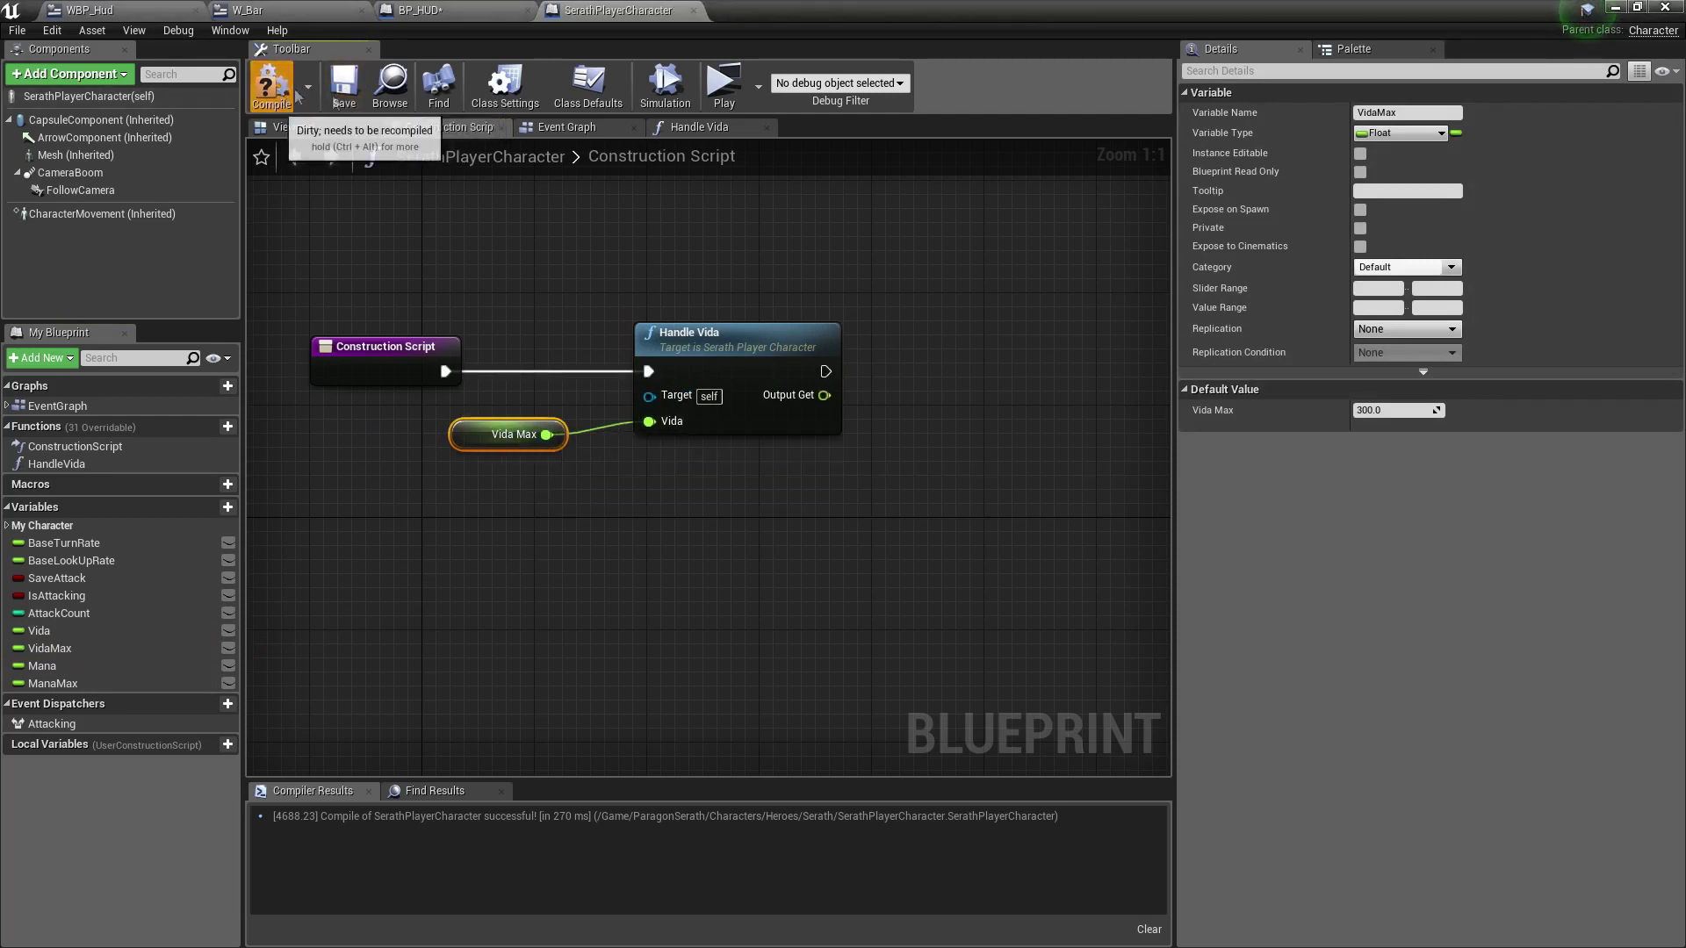
left_click(726, 93)
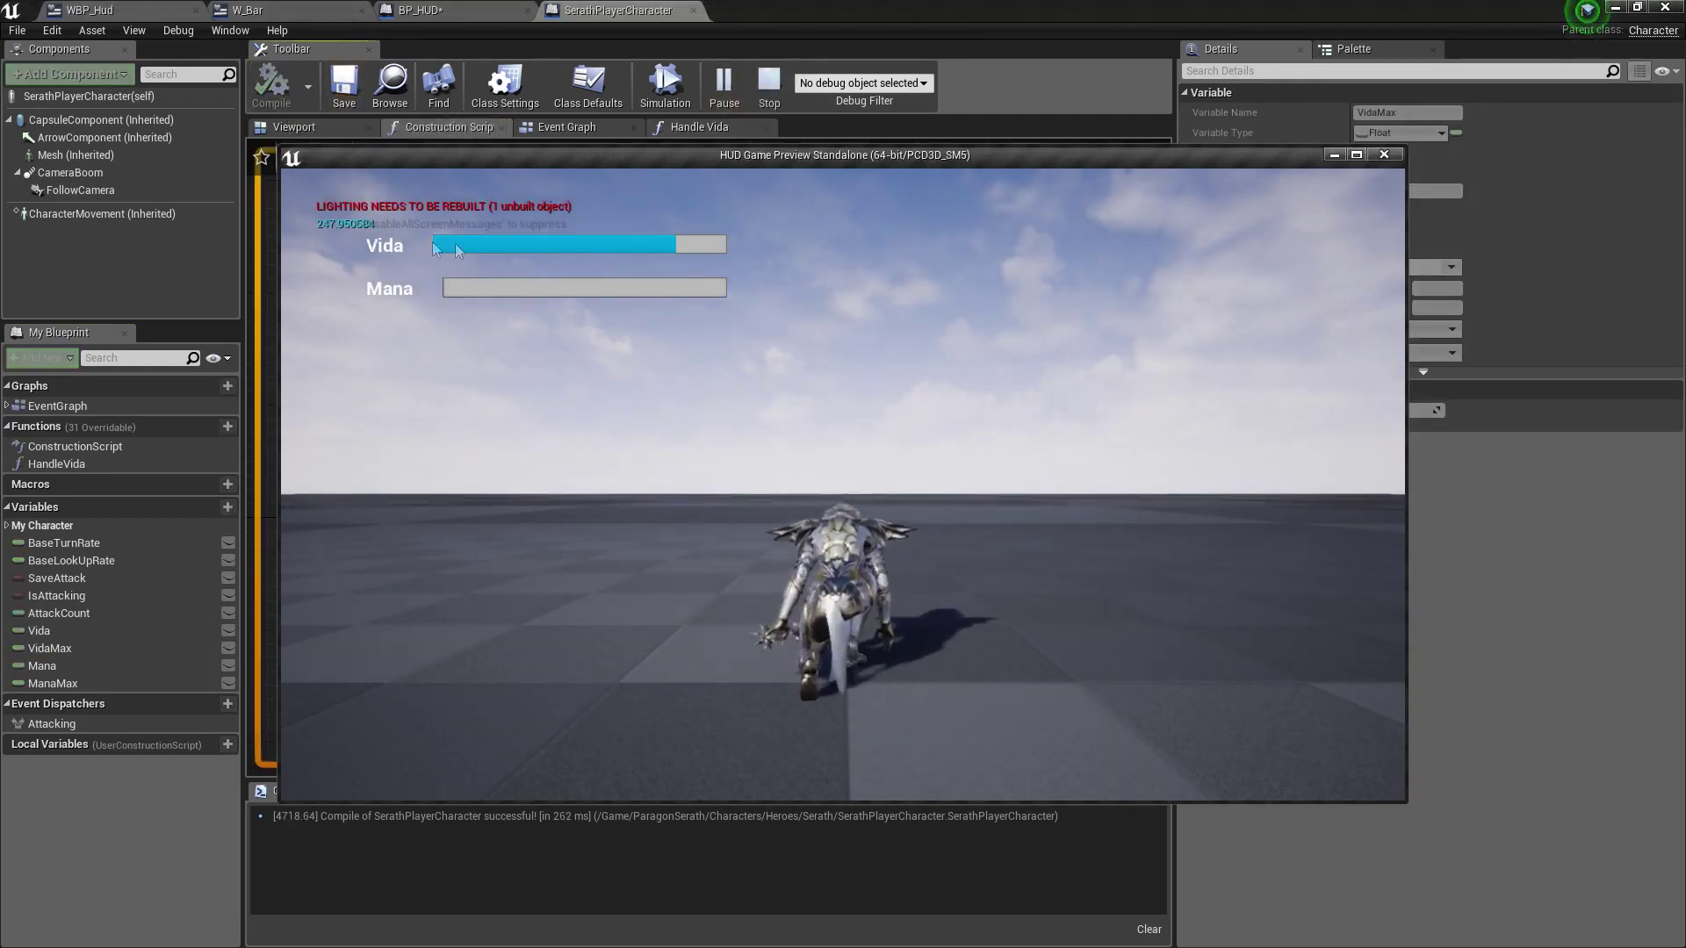
Walk the character back and forth with S and W to watch the Vida bar, then end the preview.
key("s")
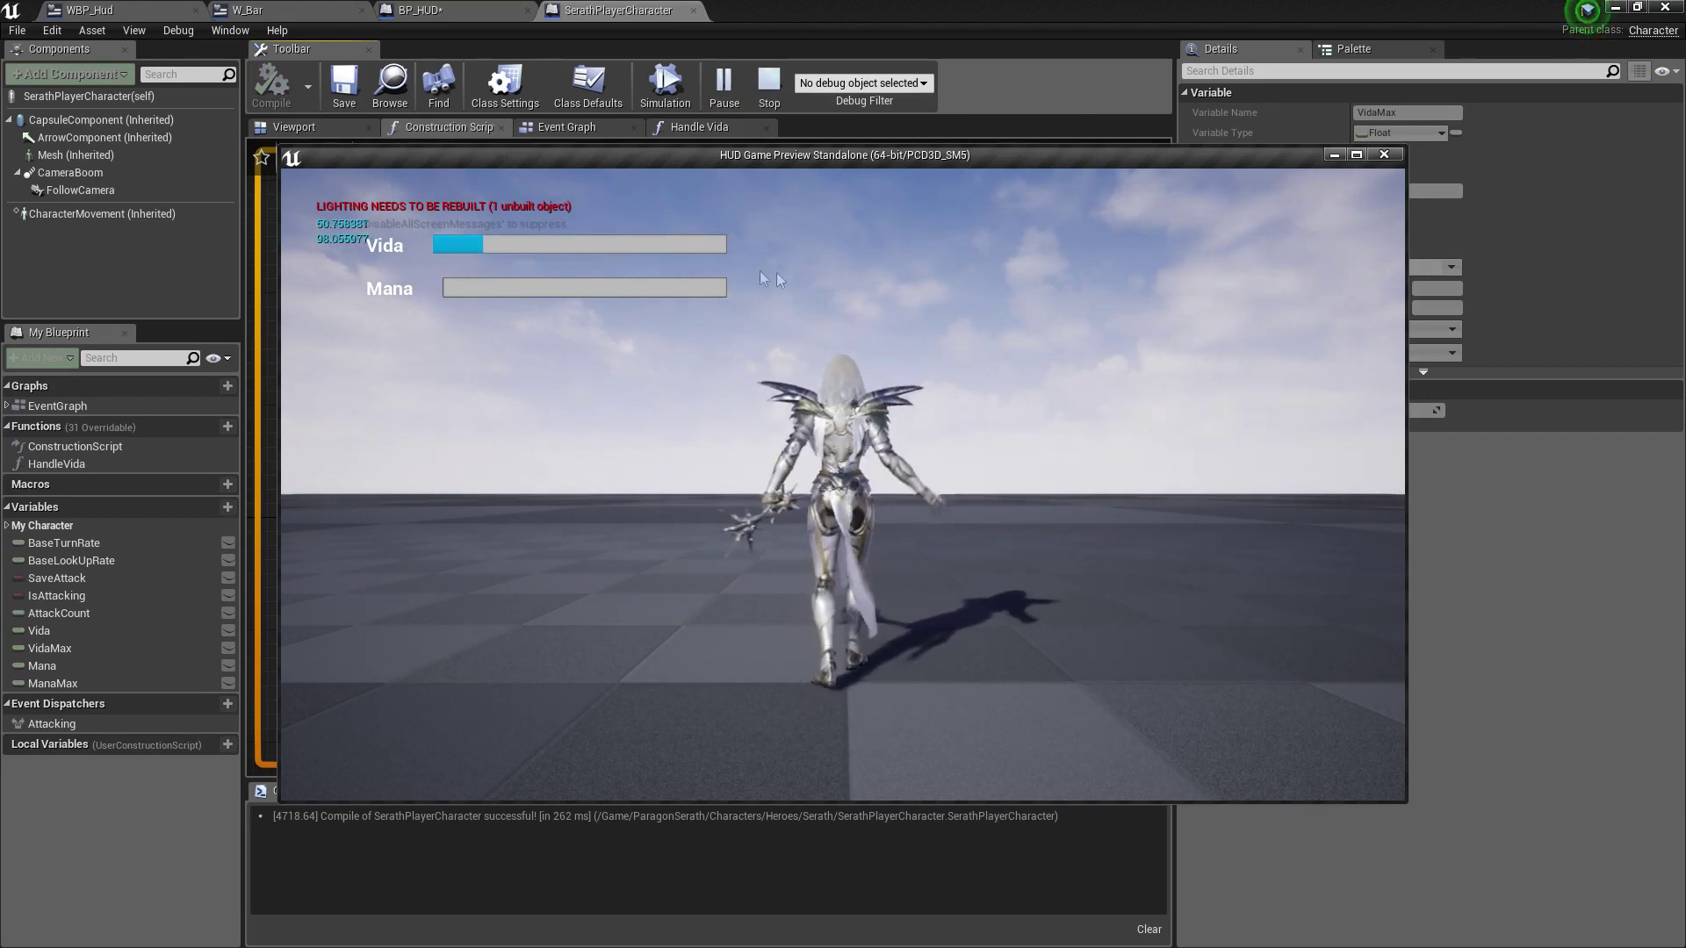
key("w")
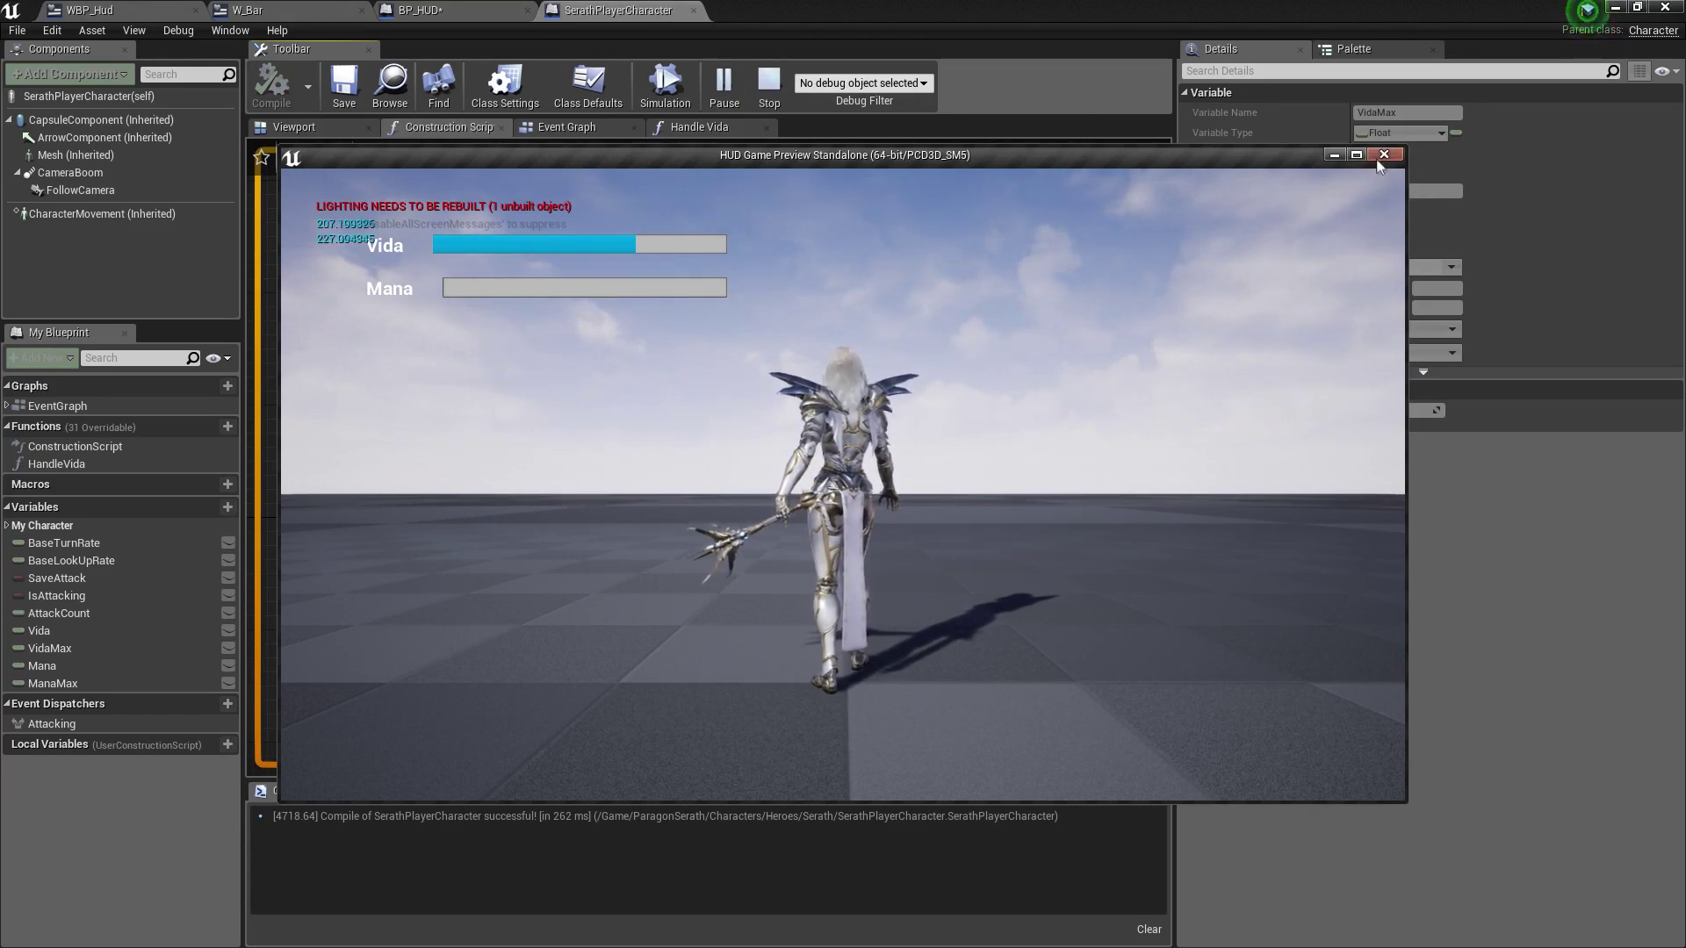
key("Escape")
left_click(722, 81)
key("Escape")
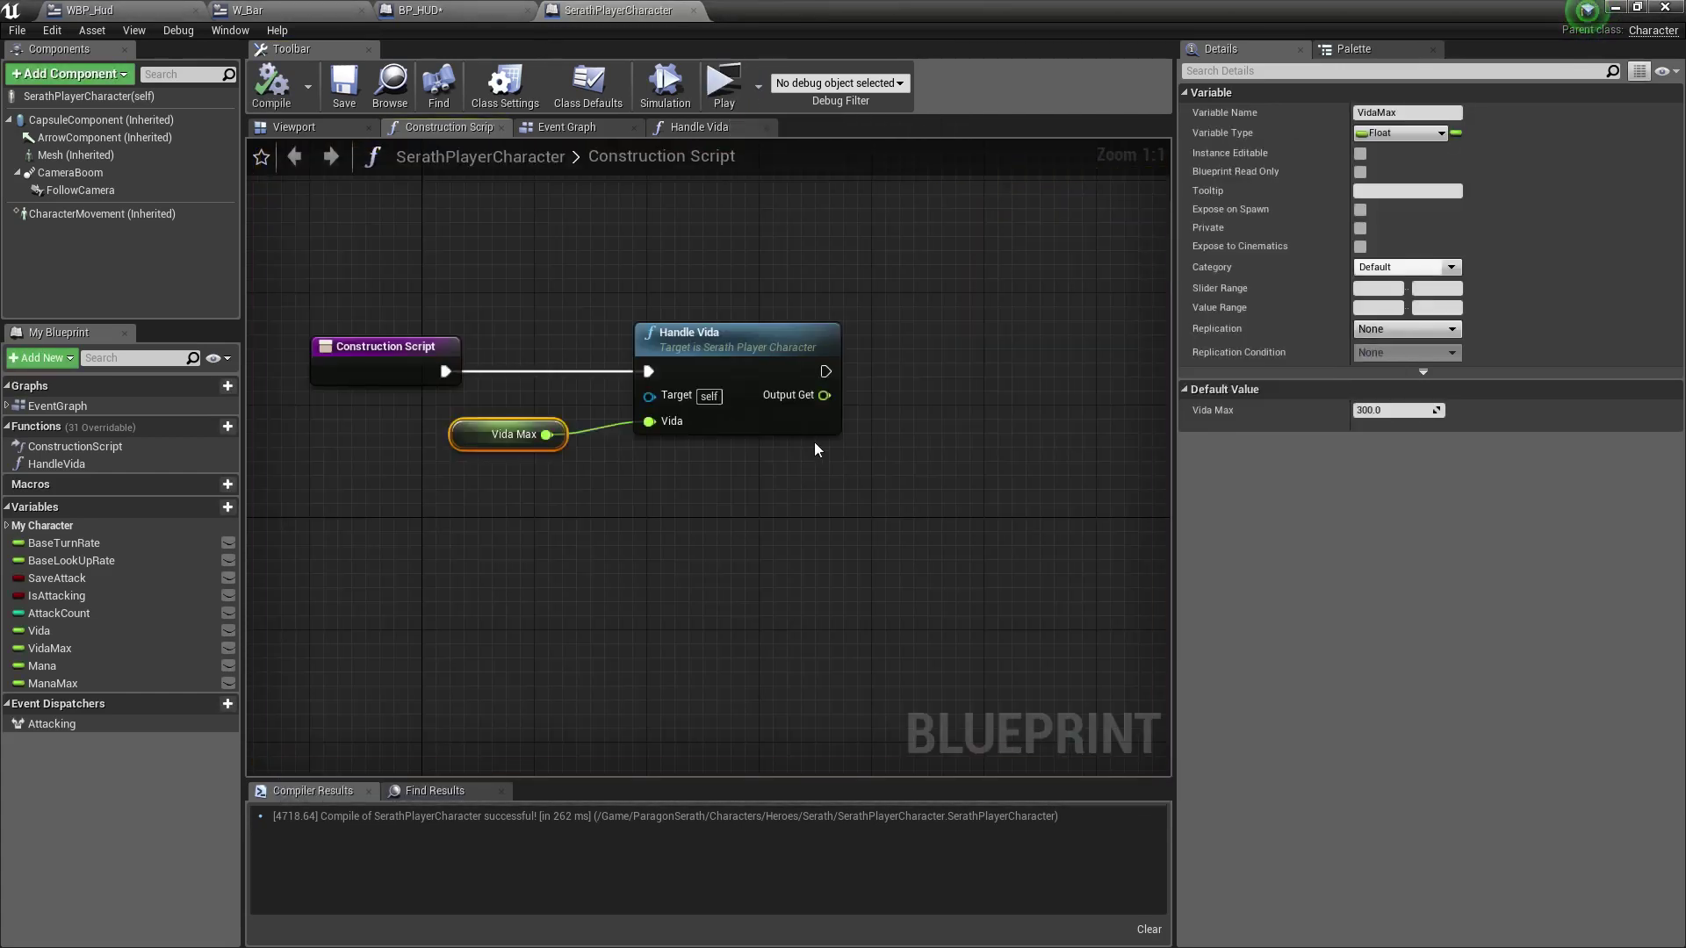
Move Handle Vida and its Vida Max getter from the Construction Script into the Event Graph.
scroll(545, 314, "down", 1)
scroll(546, 311, "up", 1)
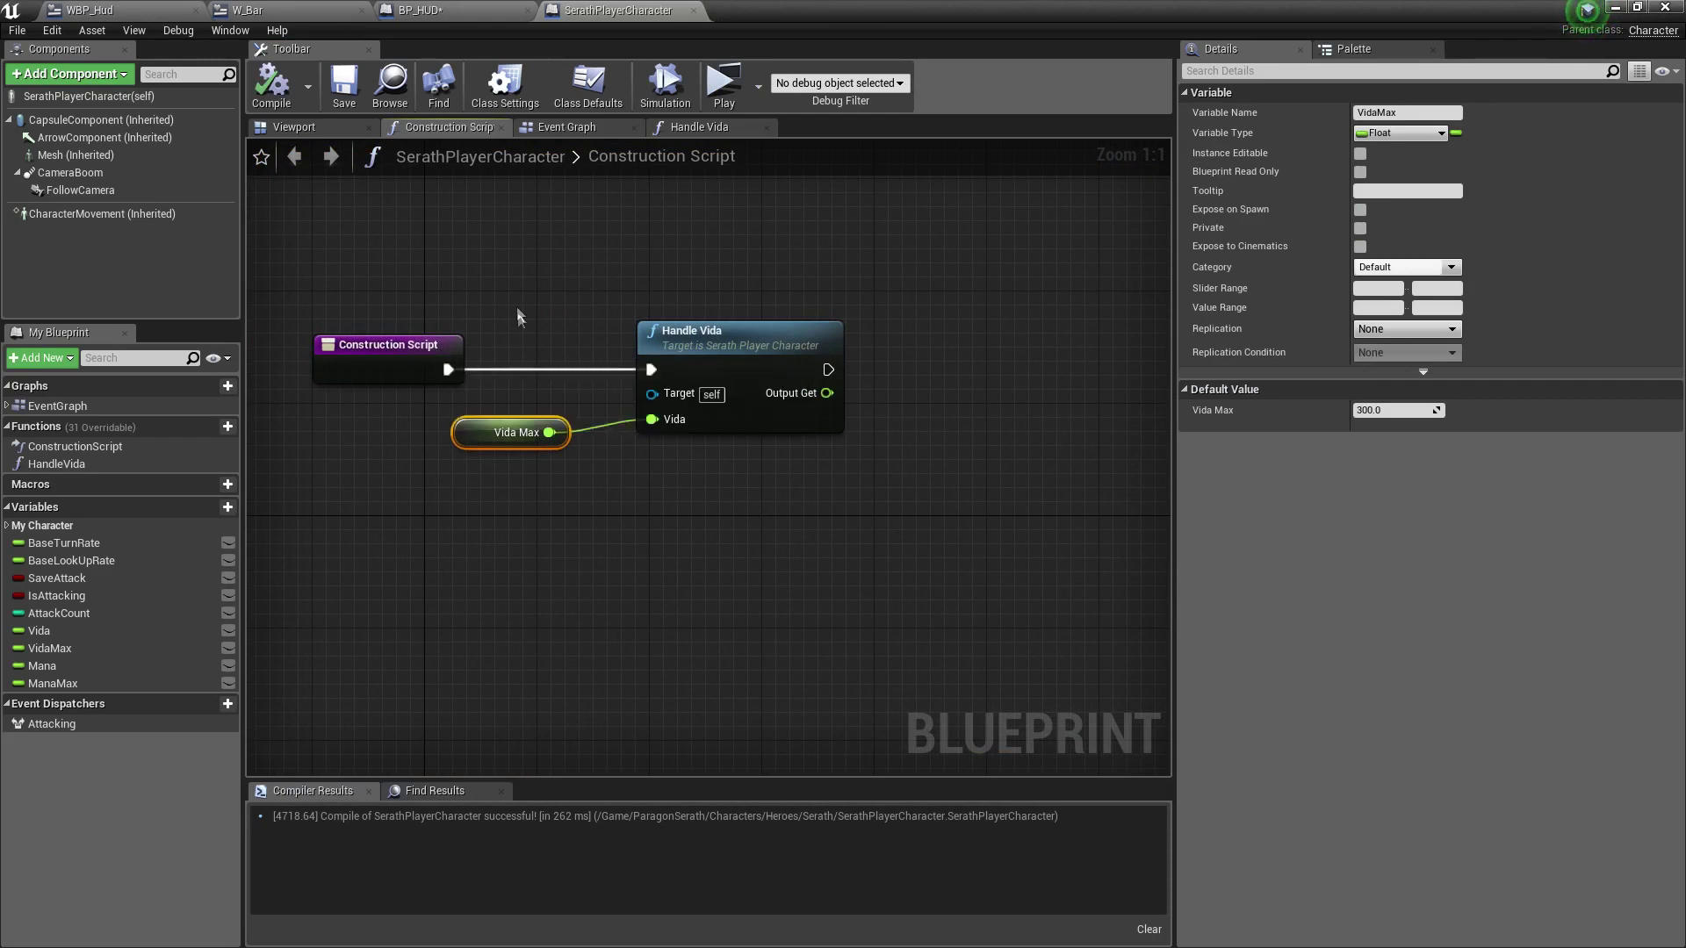
left_click_drag(518, 316, 753, 566)
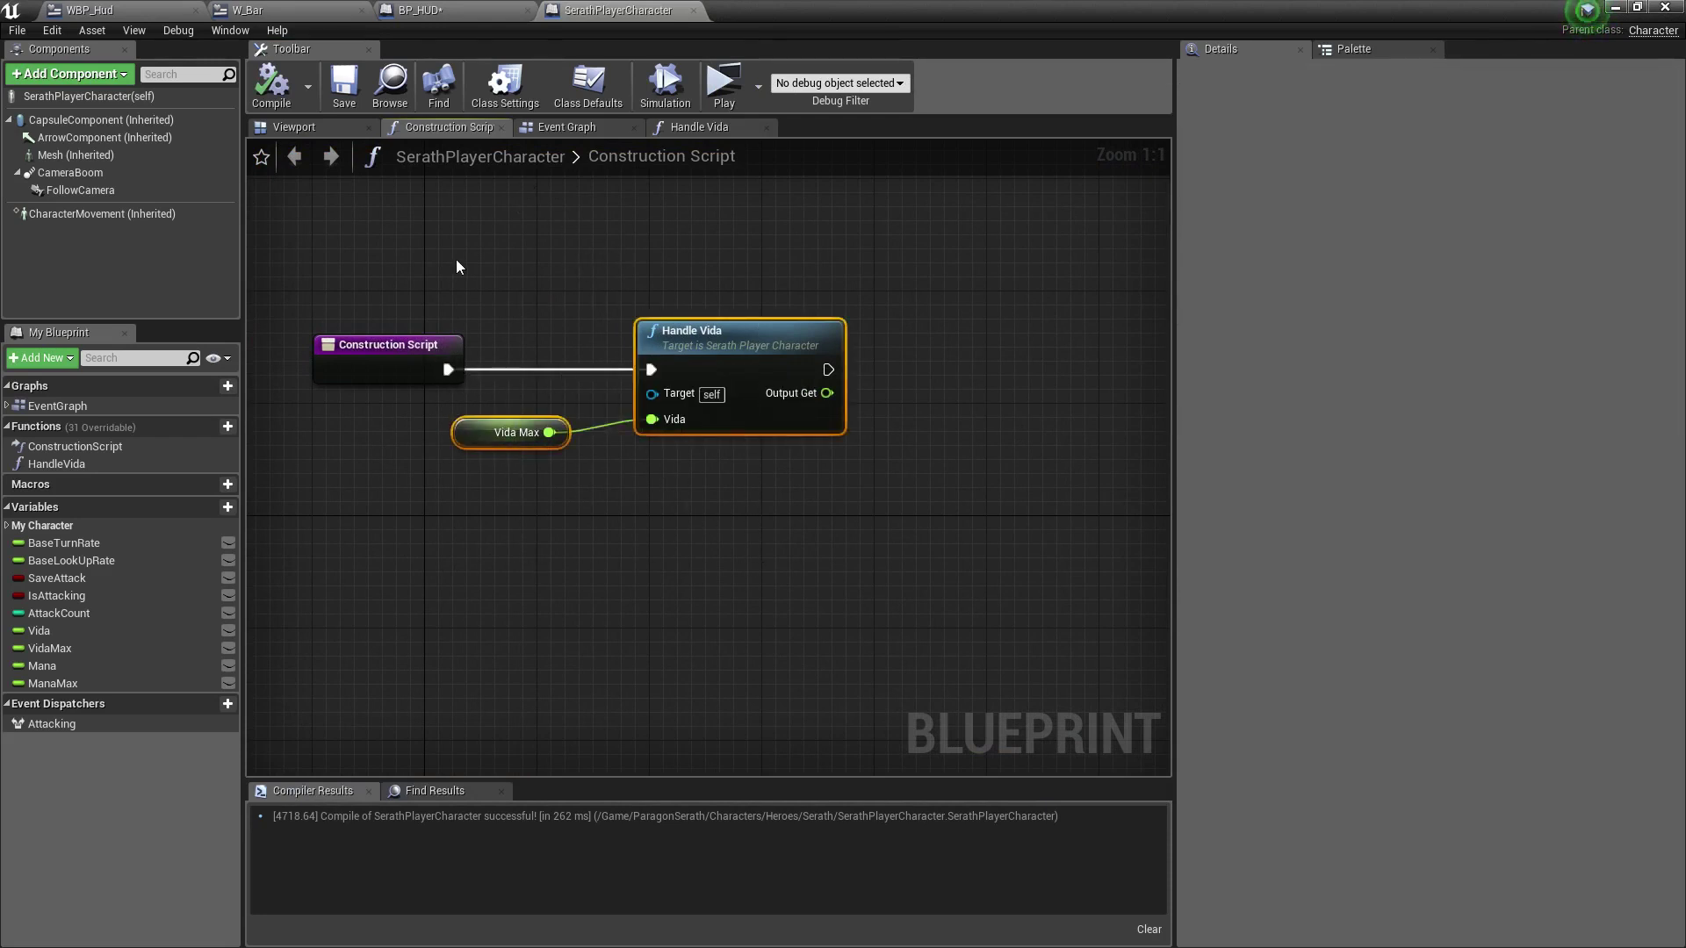
key("ctrl+x")
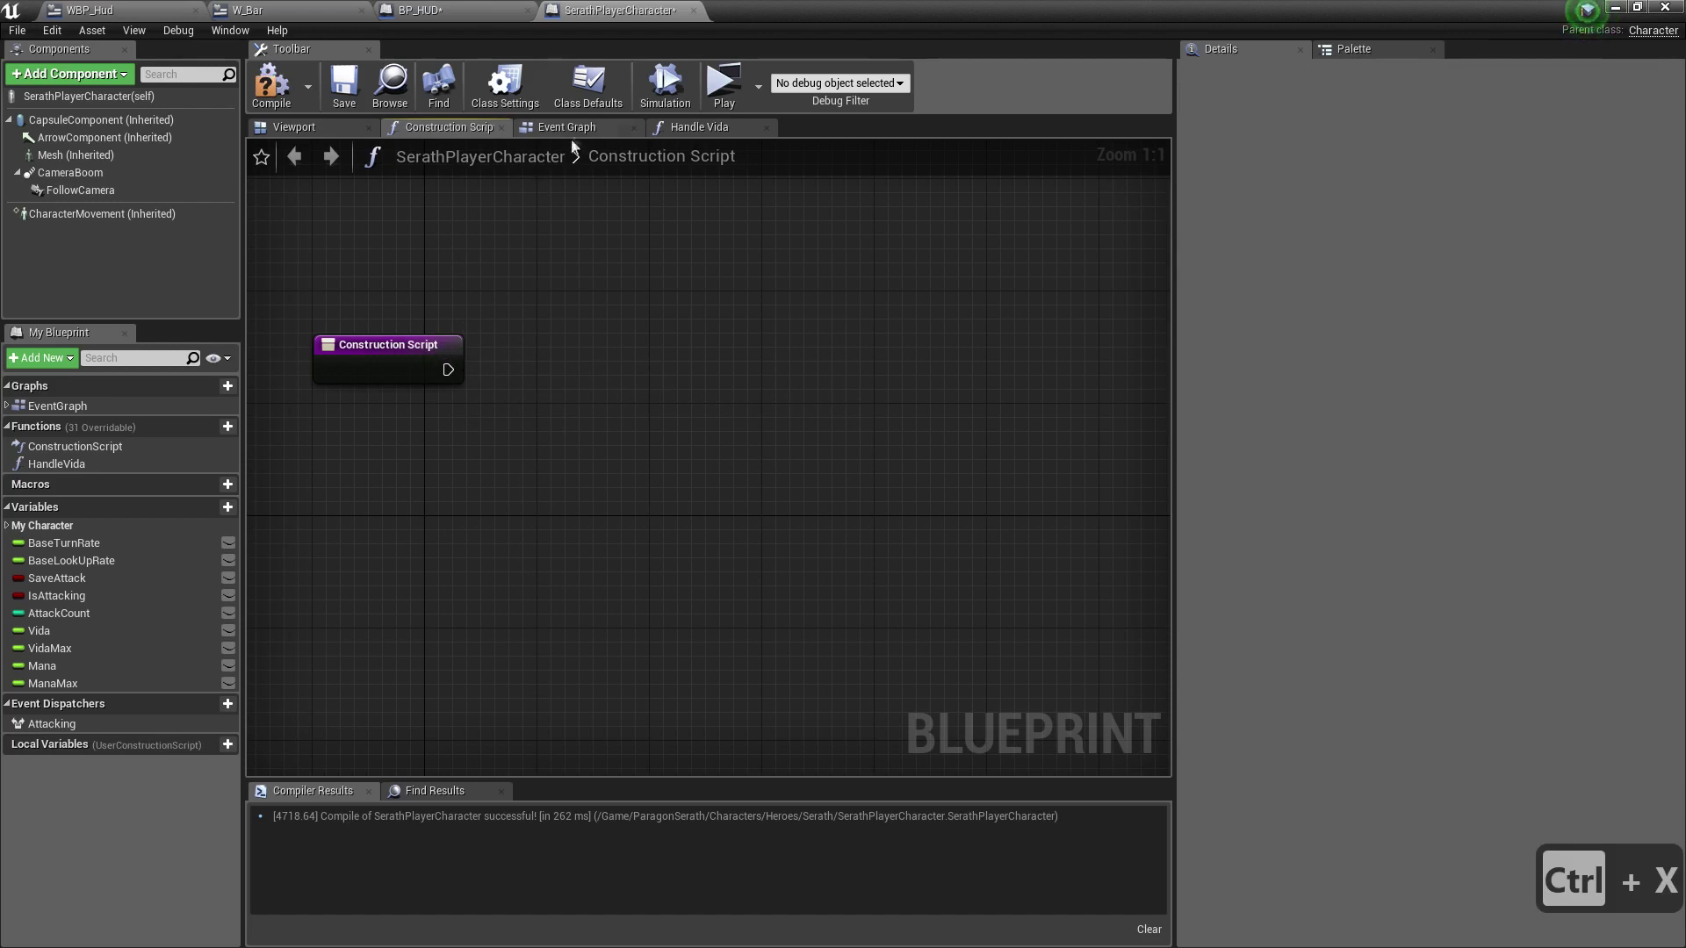
left_click(567, 126)
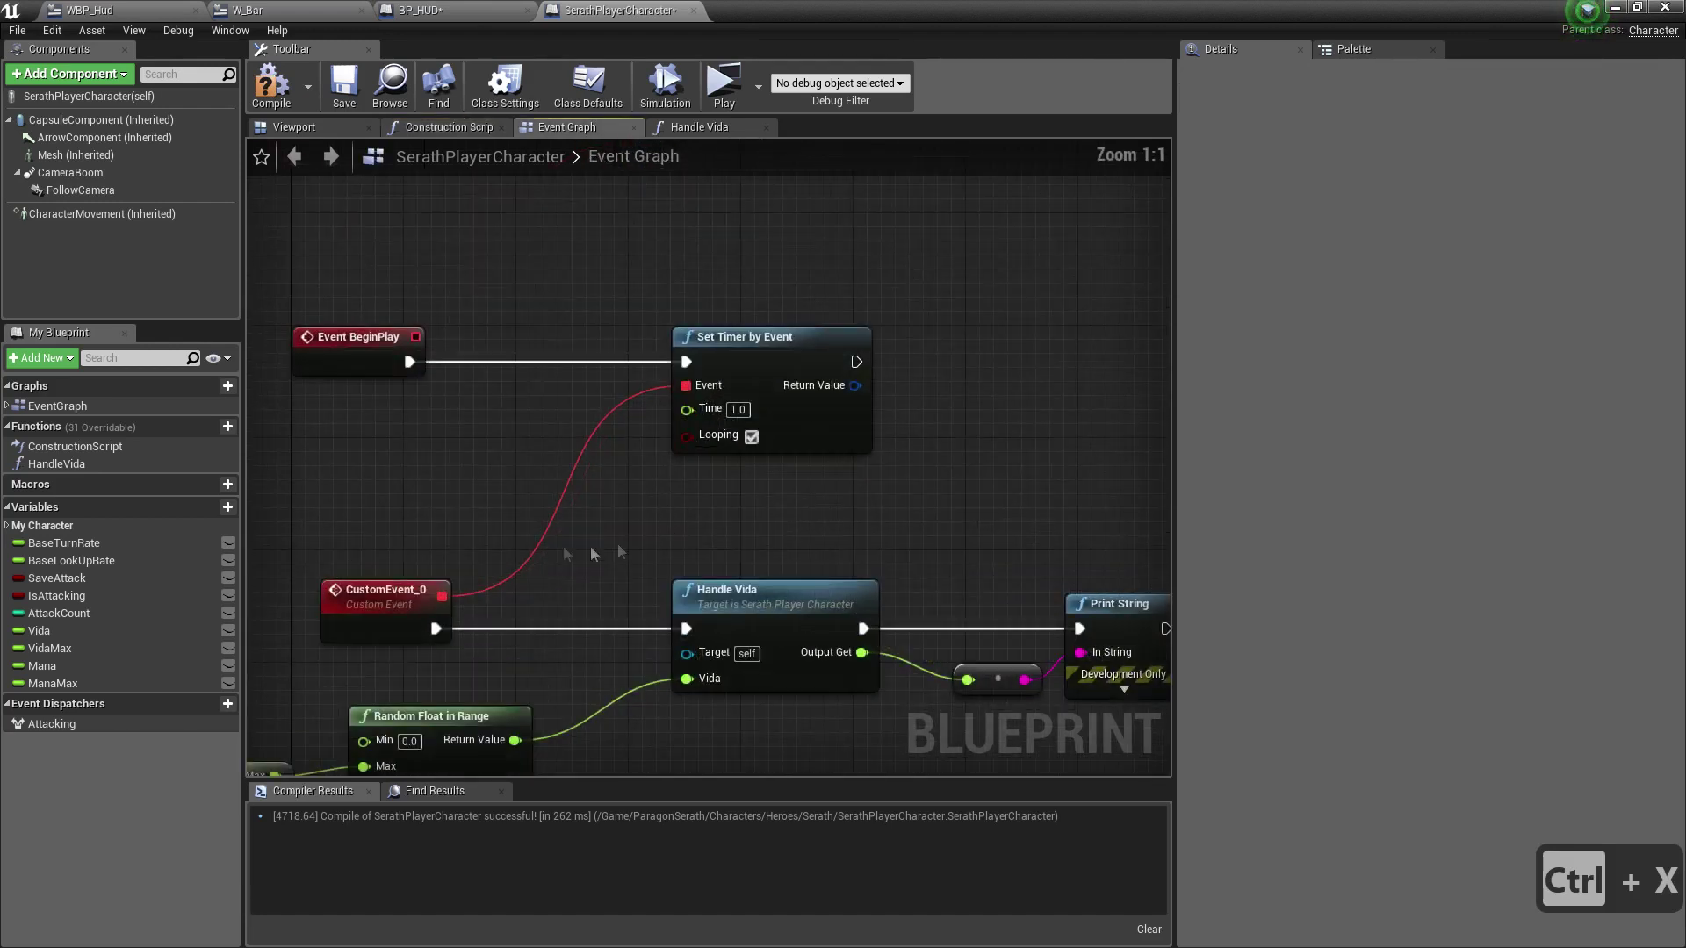
key("ctrl+v")
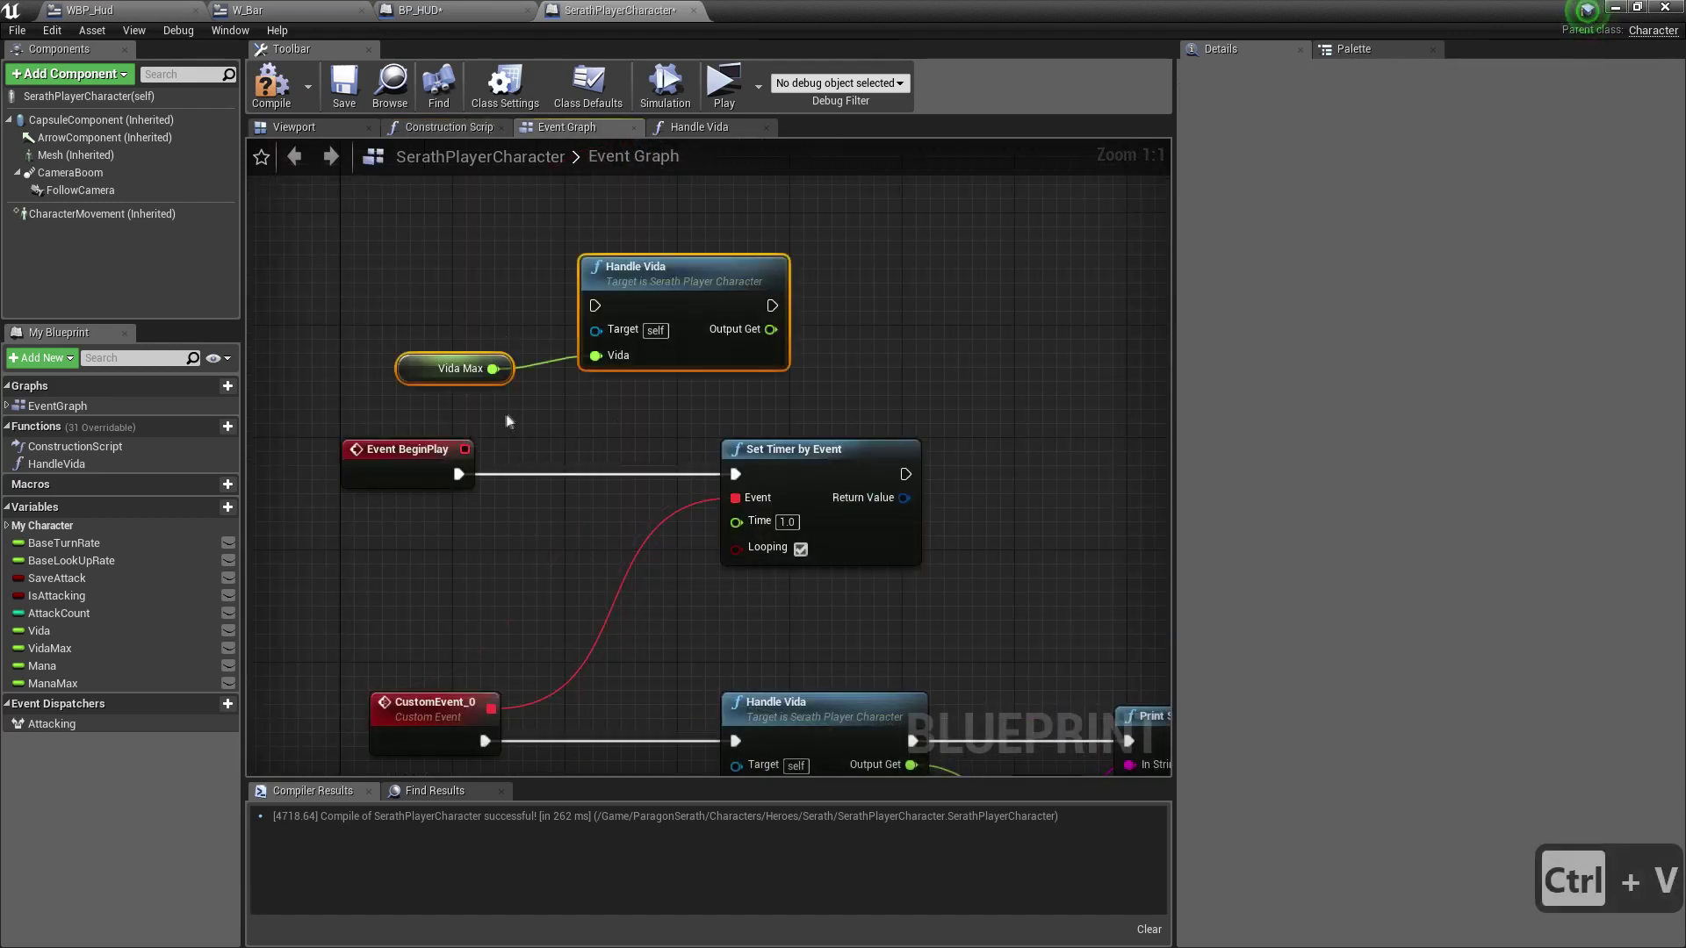
Chain Event BeginPlay into Handle Vida, then into Set Timer by Event, and start a test play.
left_click_drag(458, 474, 596, 306)
left_click_drag(772, 305, 736, 474)
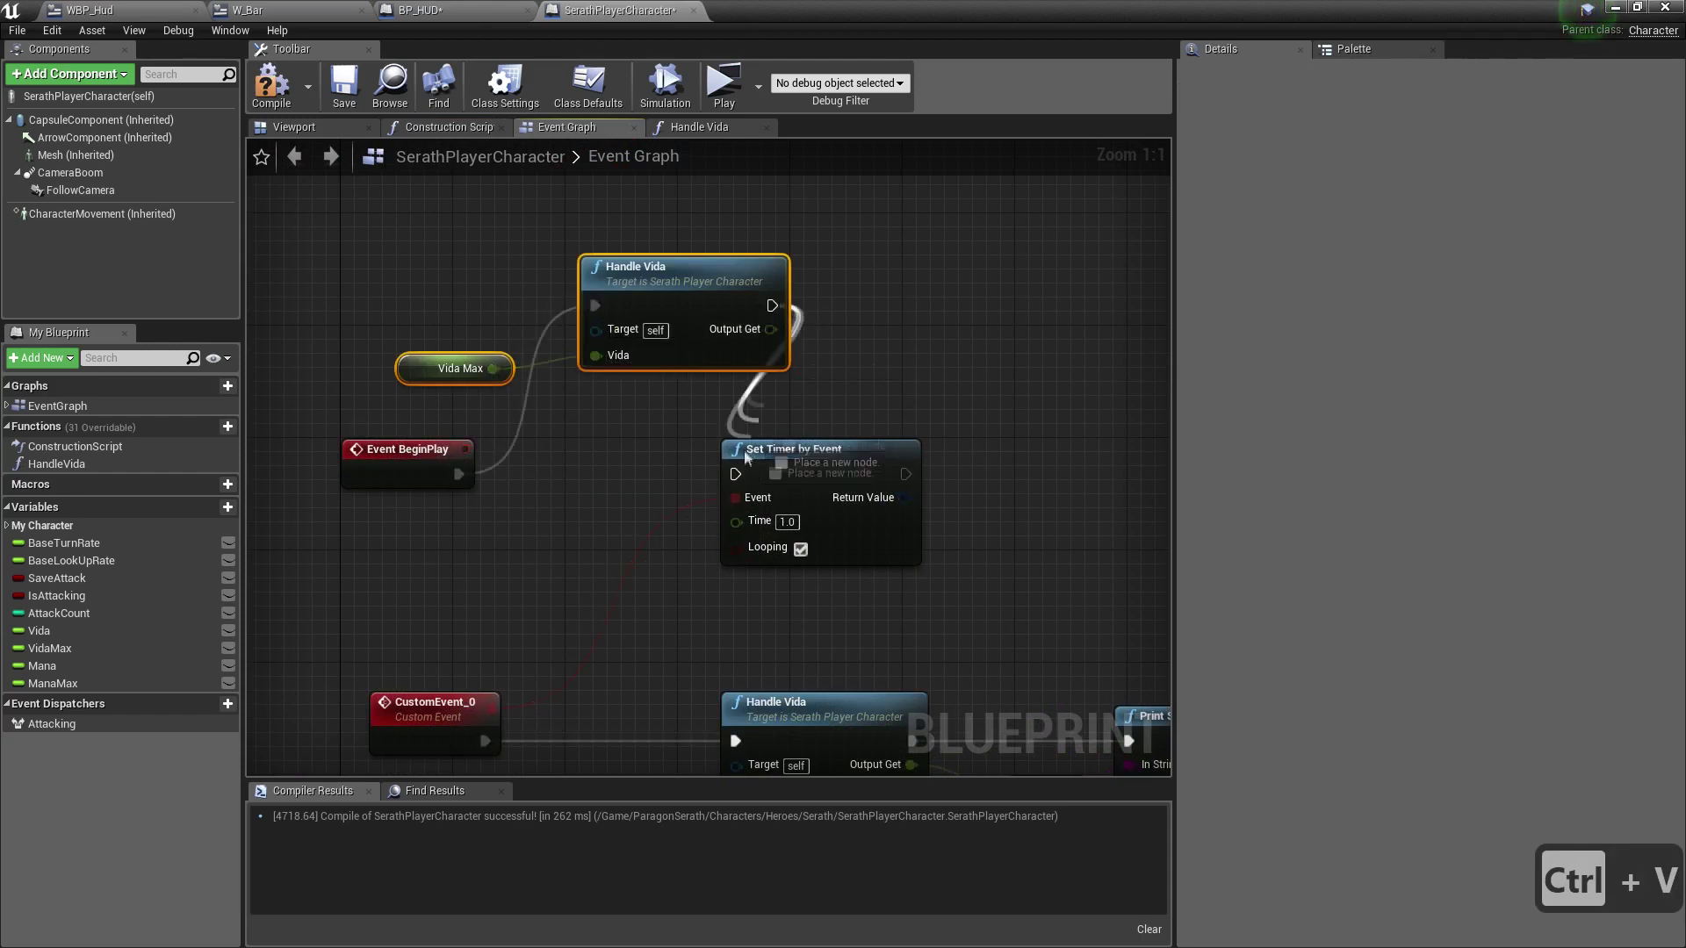
left_click(716, 104)
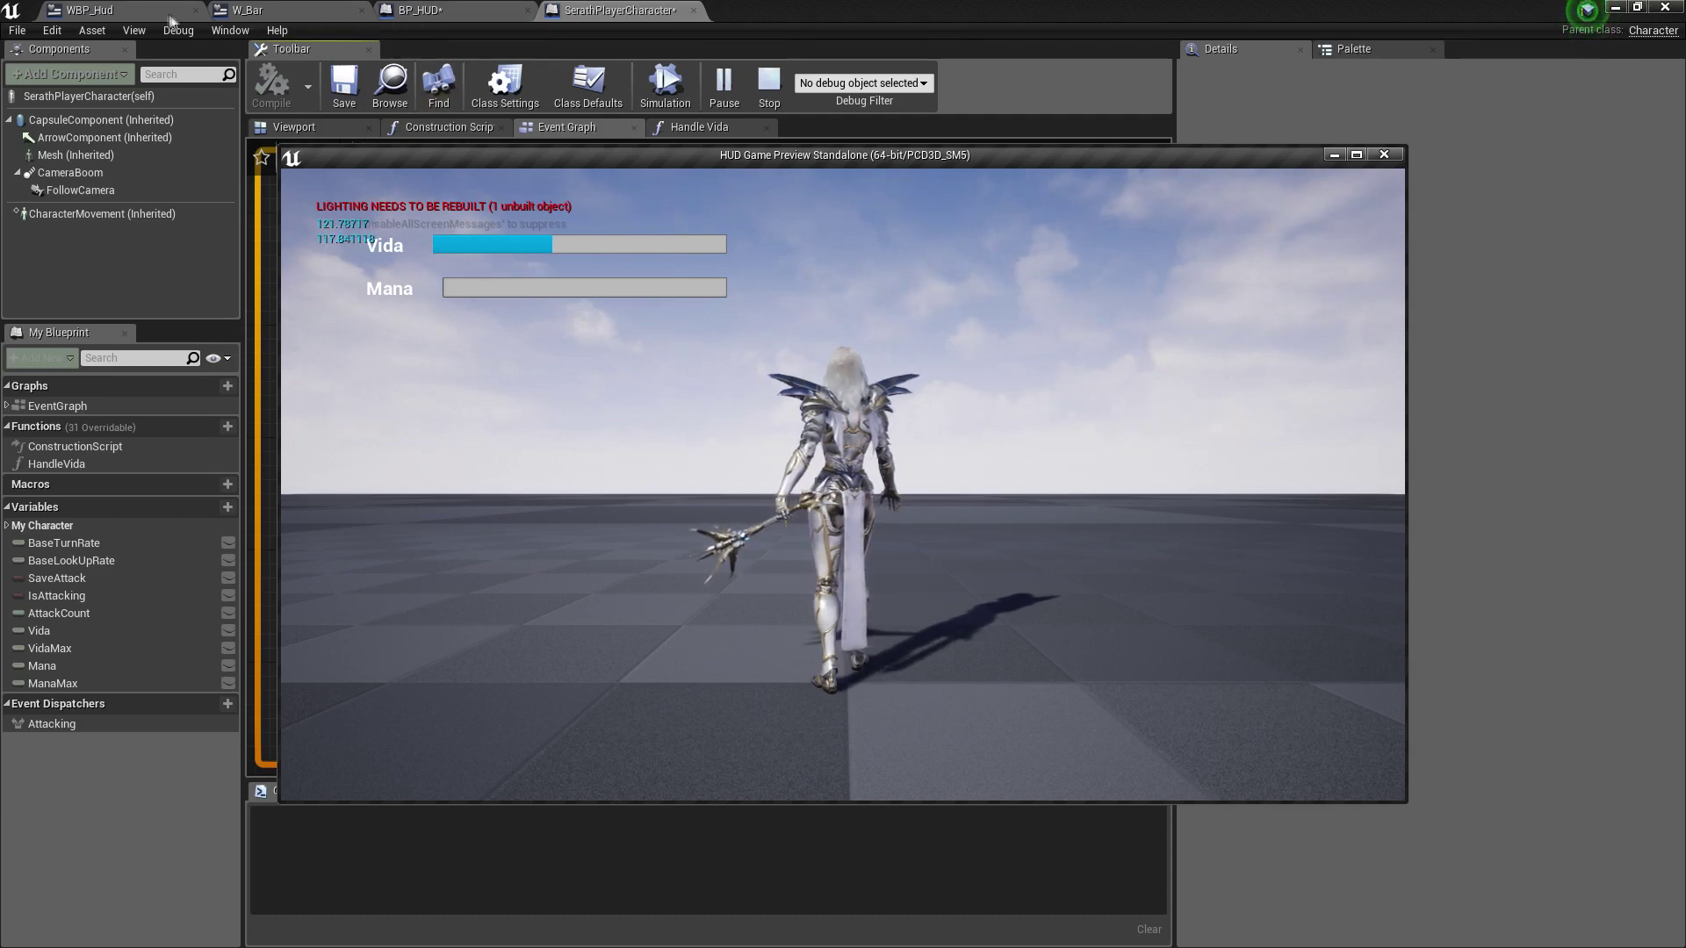
Move the running game preview aside and view WBP_Hud's Event Graph while it simulates.
left_click_drag(518, 156, 375, 421)
left_click(123, 10)
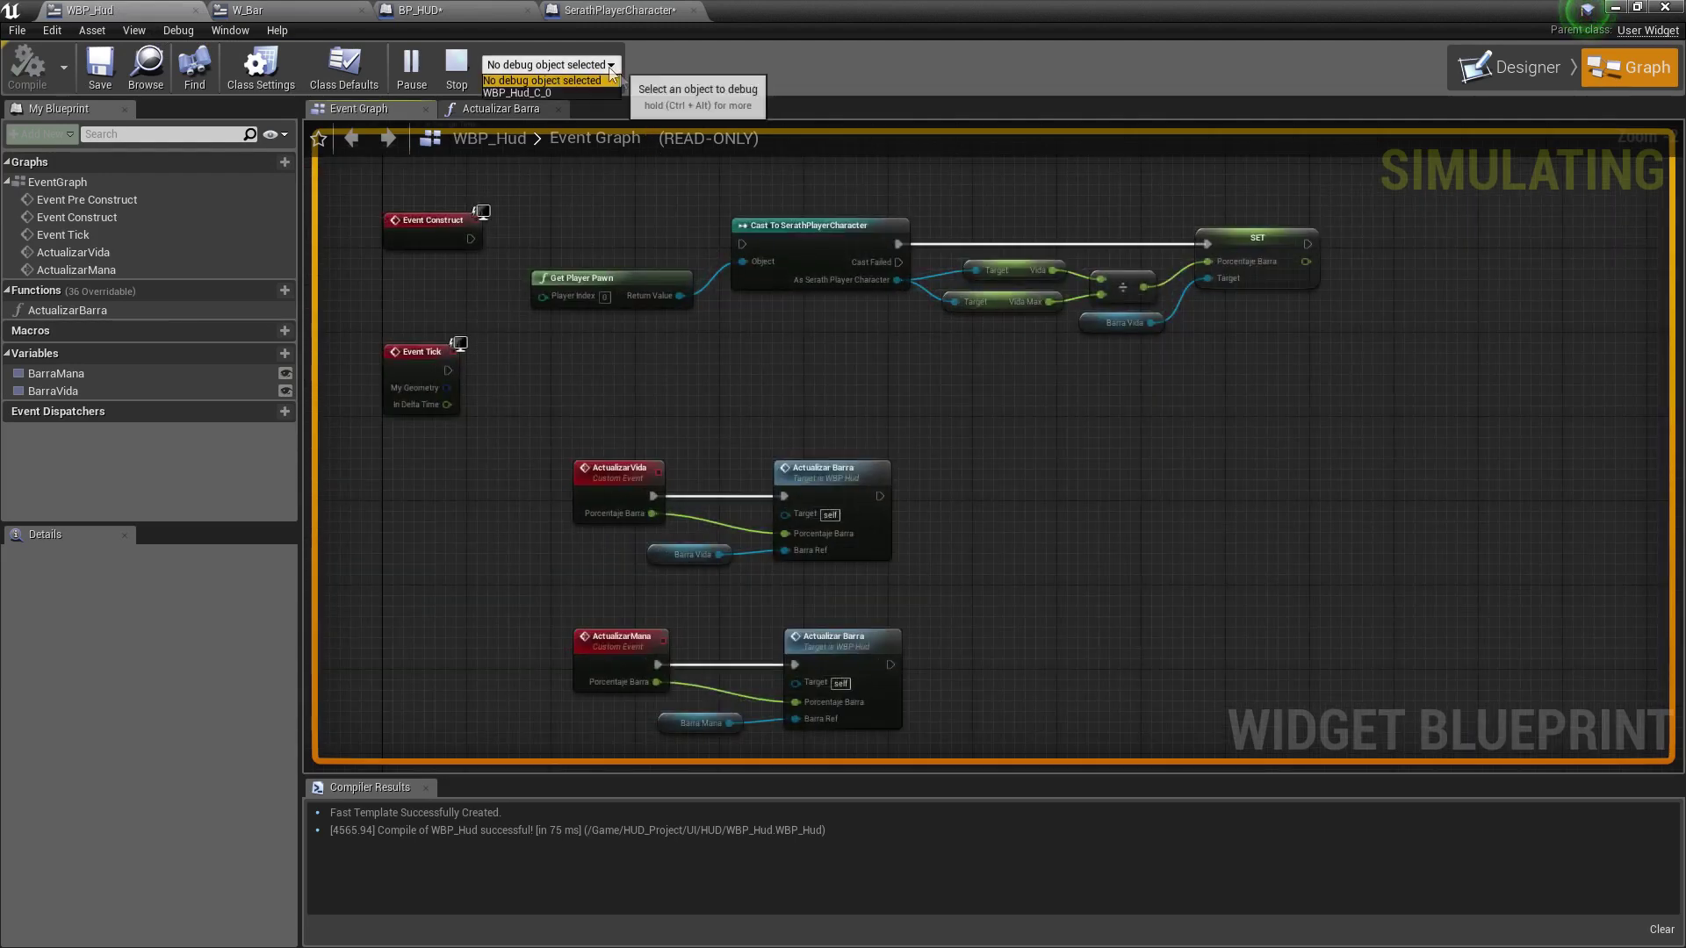
Stop the simulation and look through BP_HUD and W_Bar before returning to SerathPlayerCharacter.
scroll(821, 387, "down", 4)
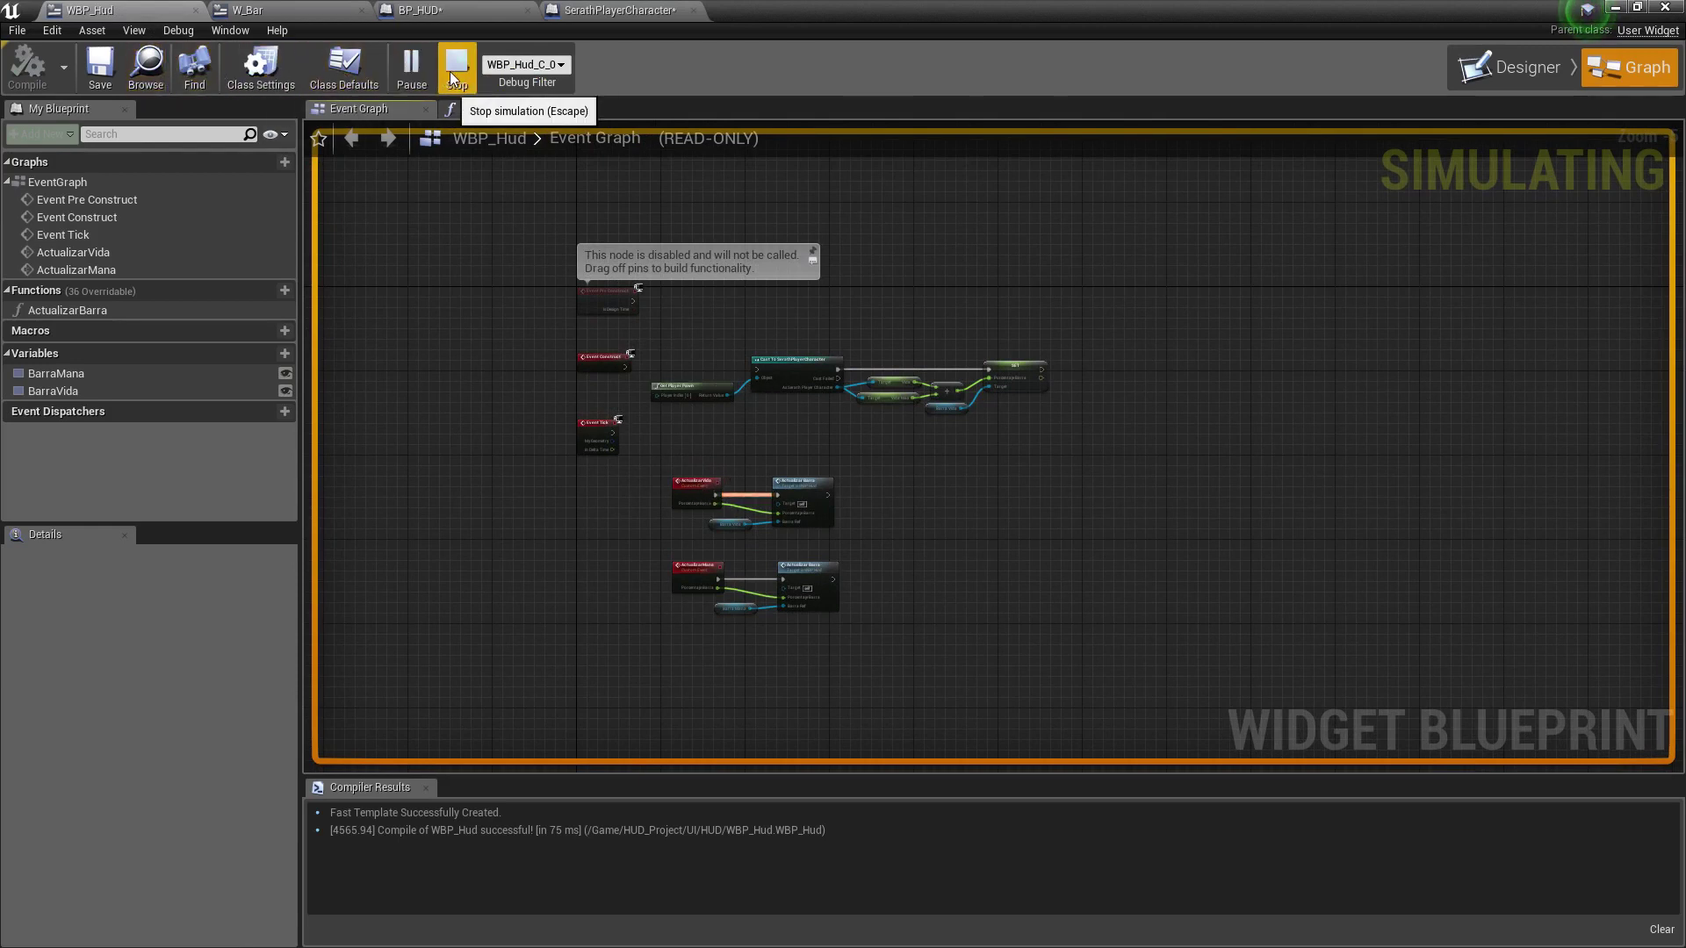
scroll(729, 531, "up", 4)
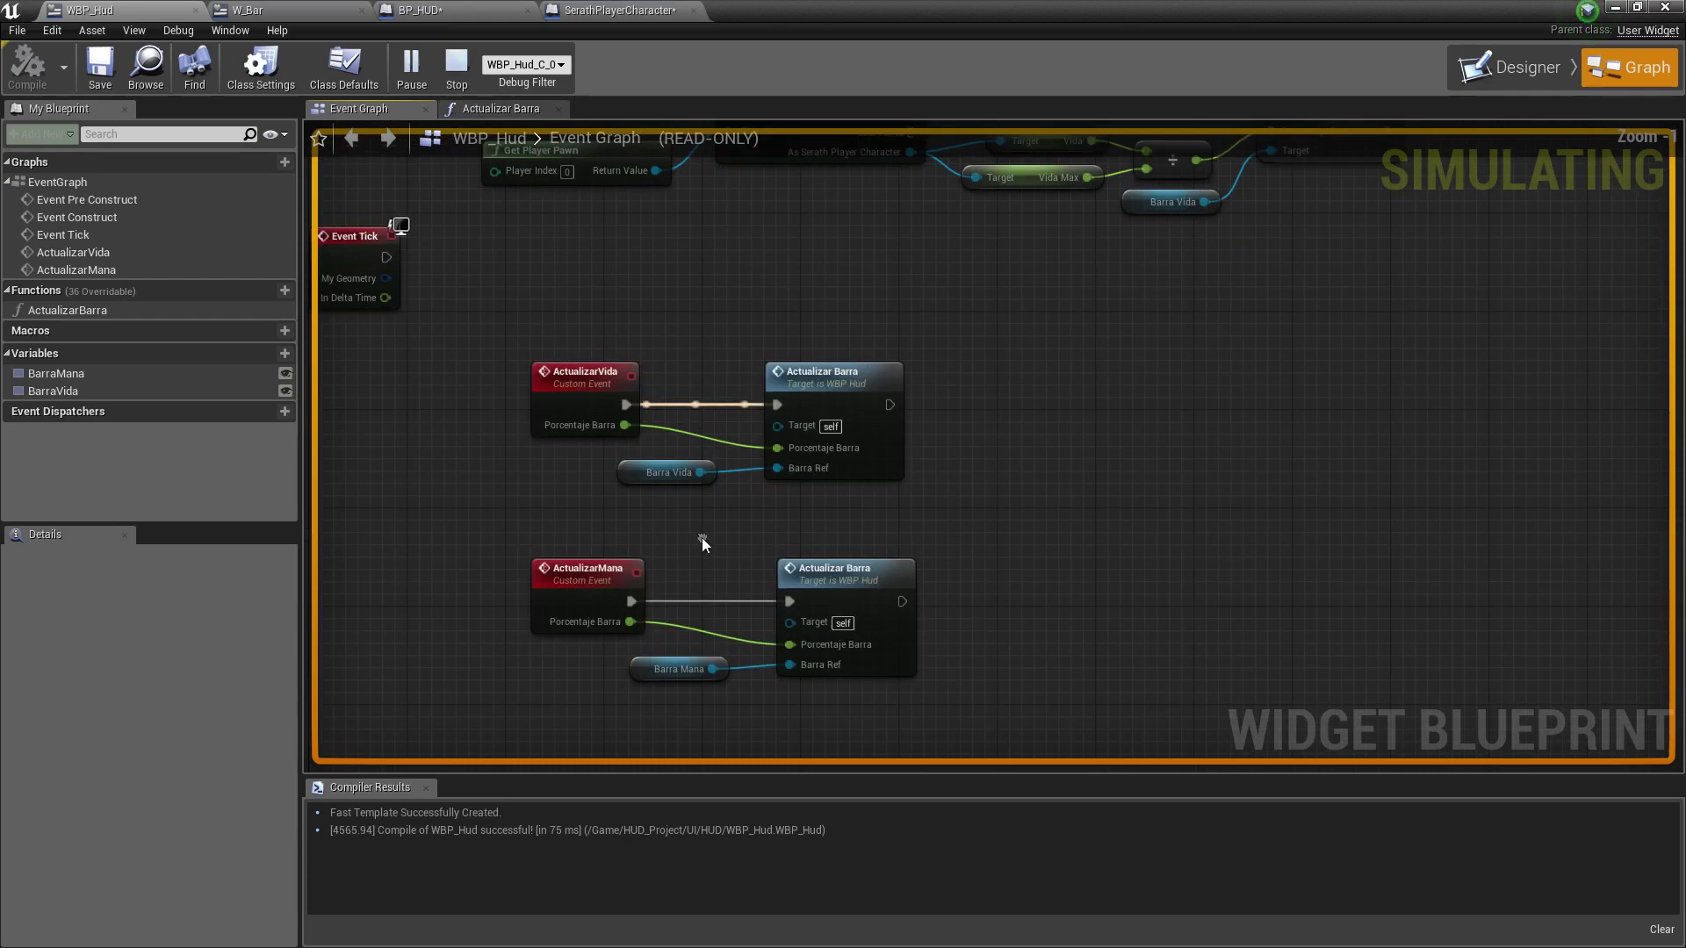
left_click(456, 69)
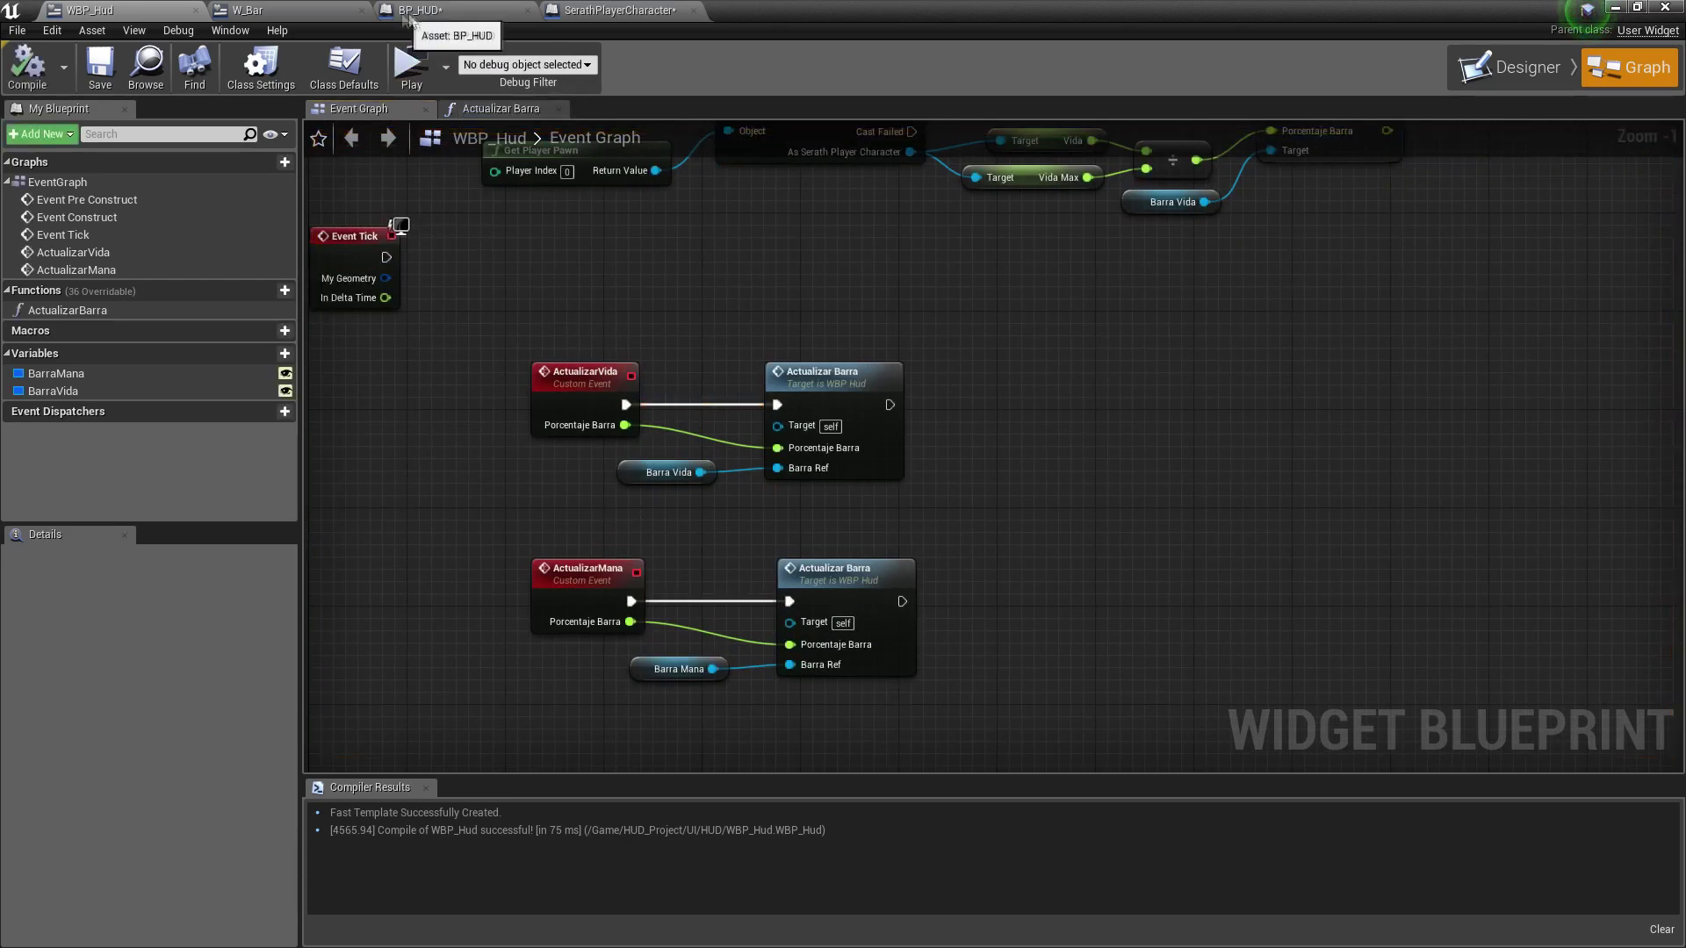
left_click(413, 11)
left_click(319, 12)
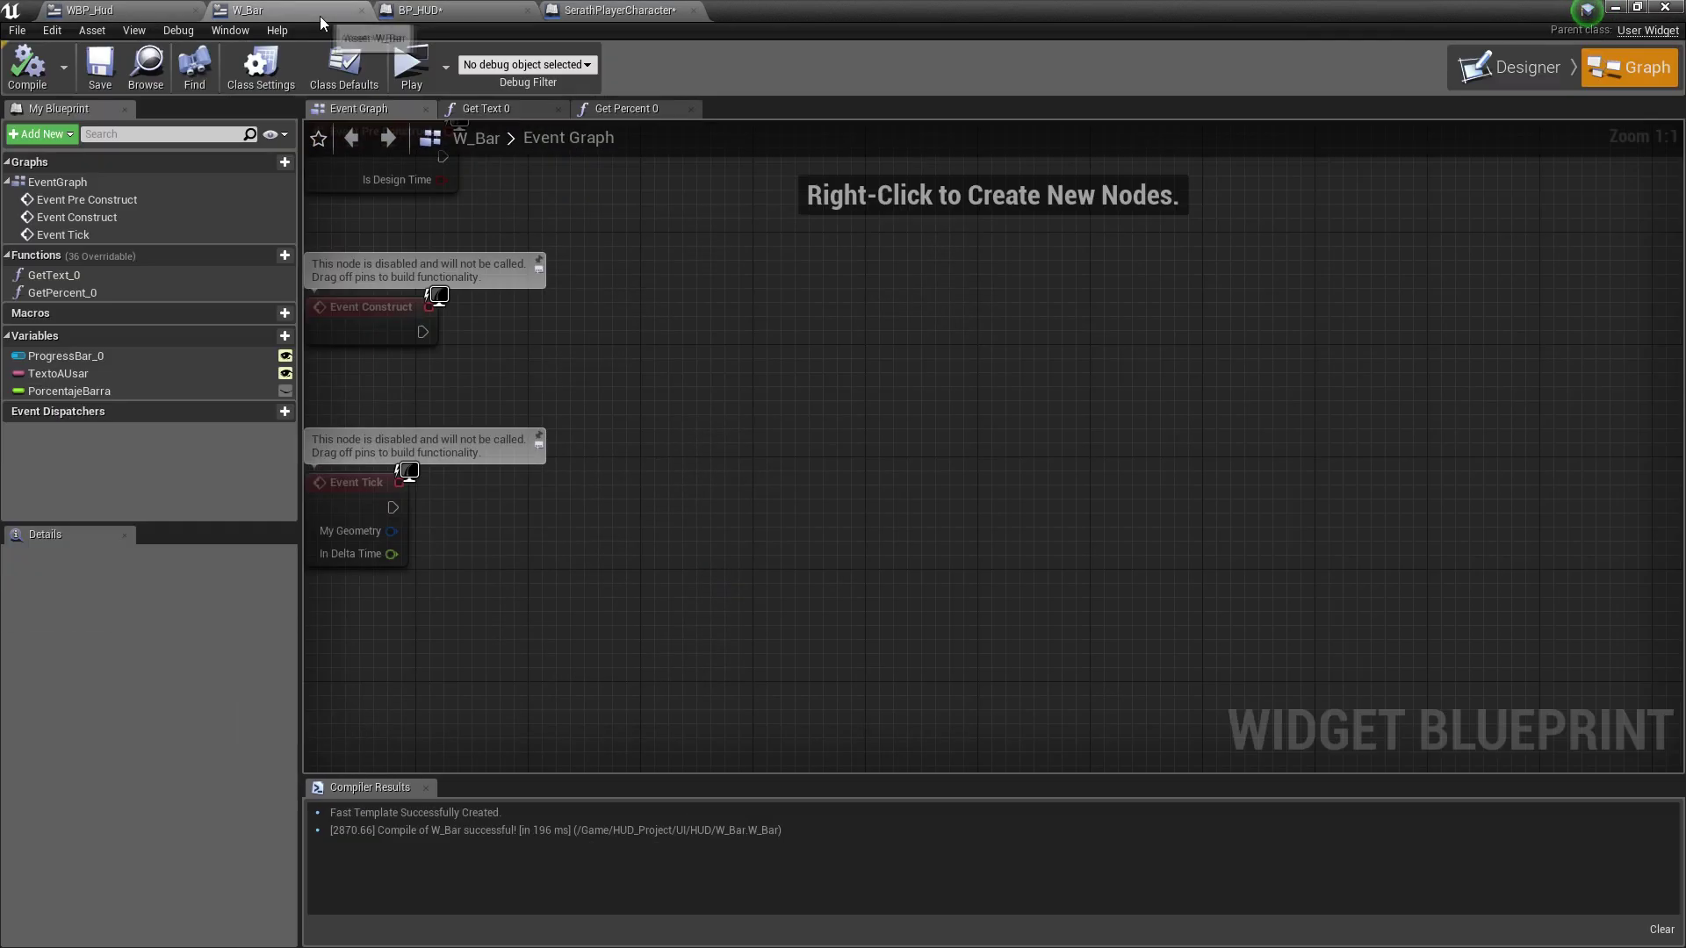
left_click(614, 10)
scroll(676, 400, "down", 3)
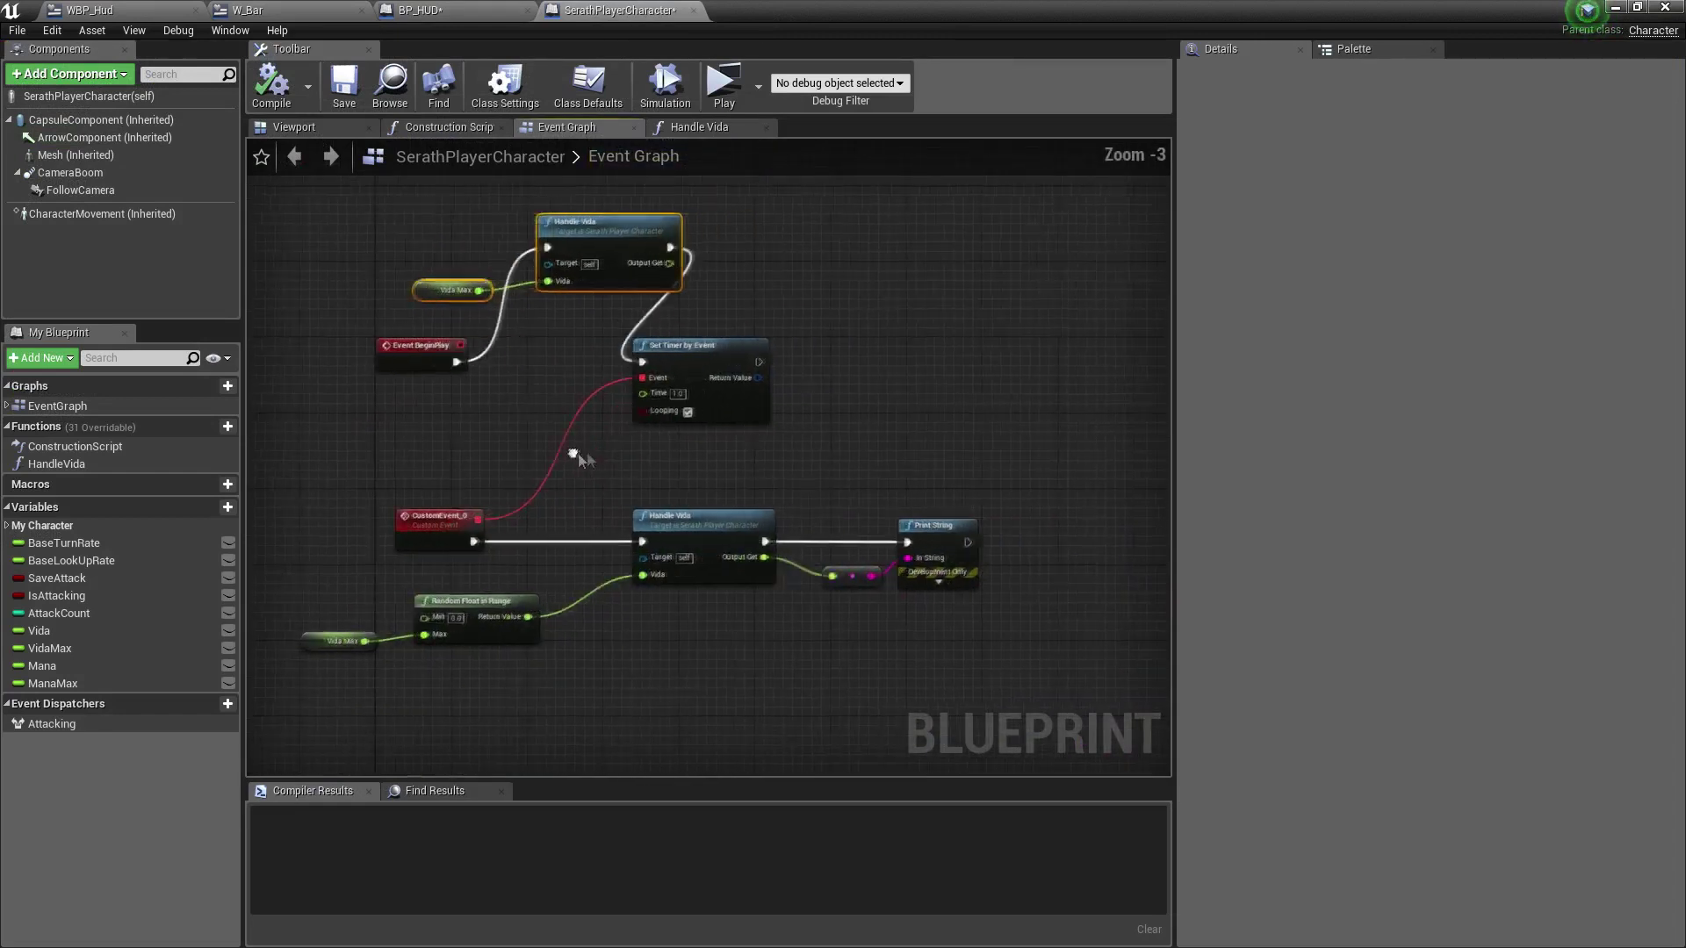
Tidy the BeginPlay nodes and duplicate the HandleVida function as HandleMana.
left_click_drag(692, 395, 982, 384)
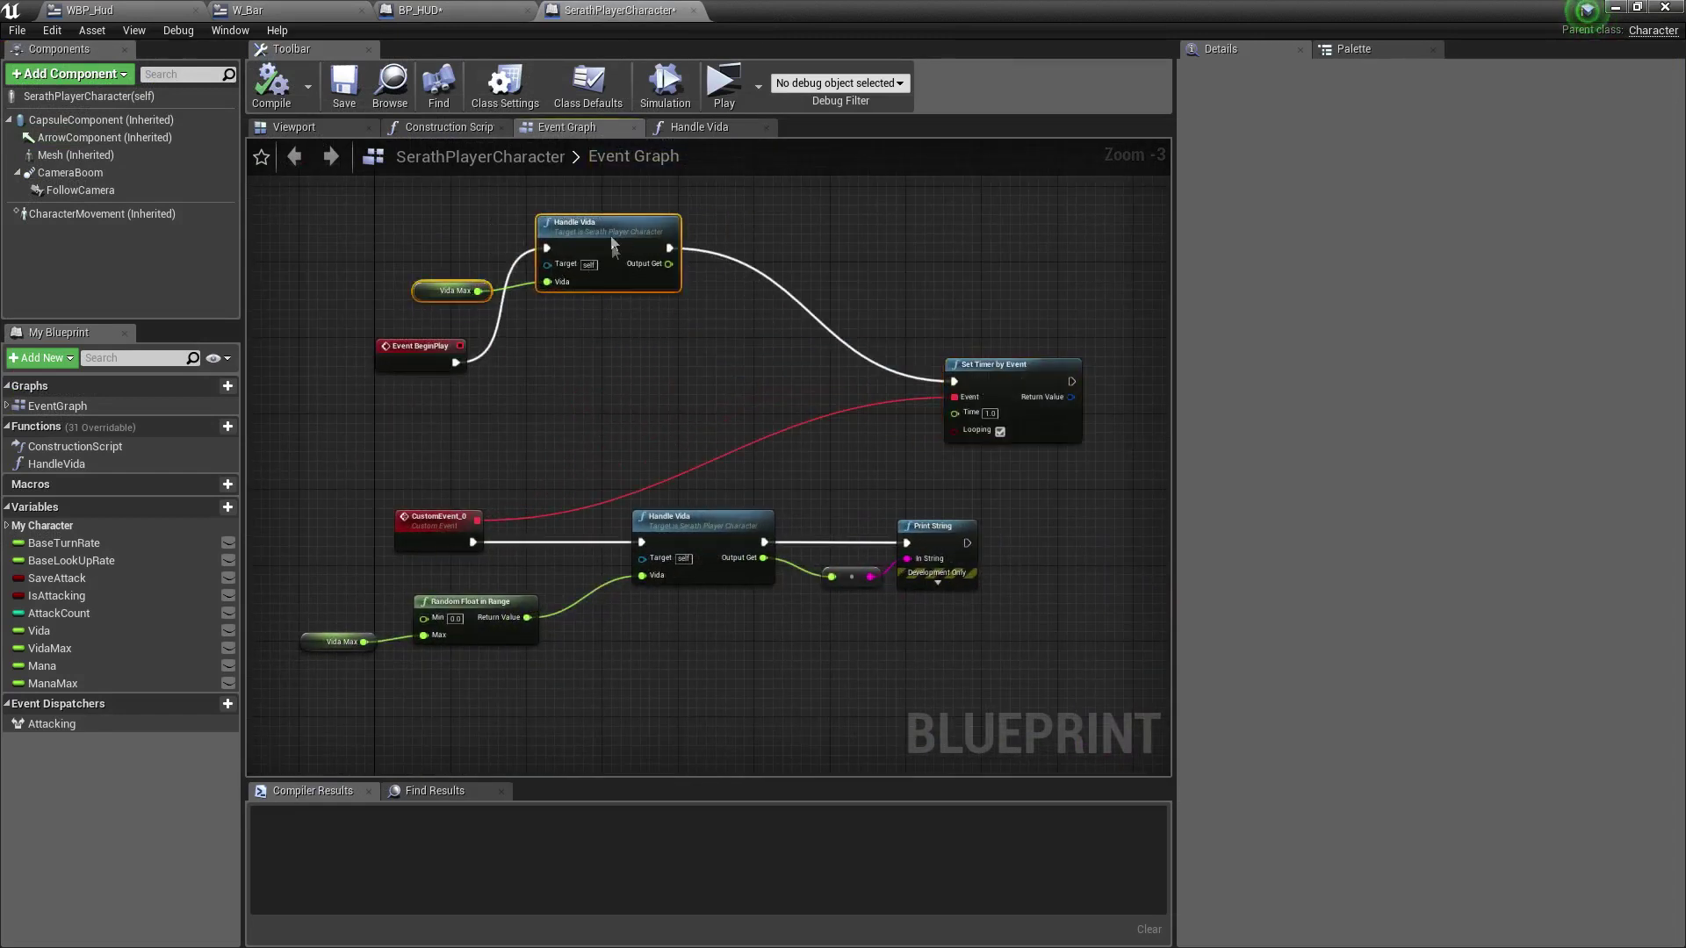
left_click_drag(611, 235, 640, 349)
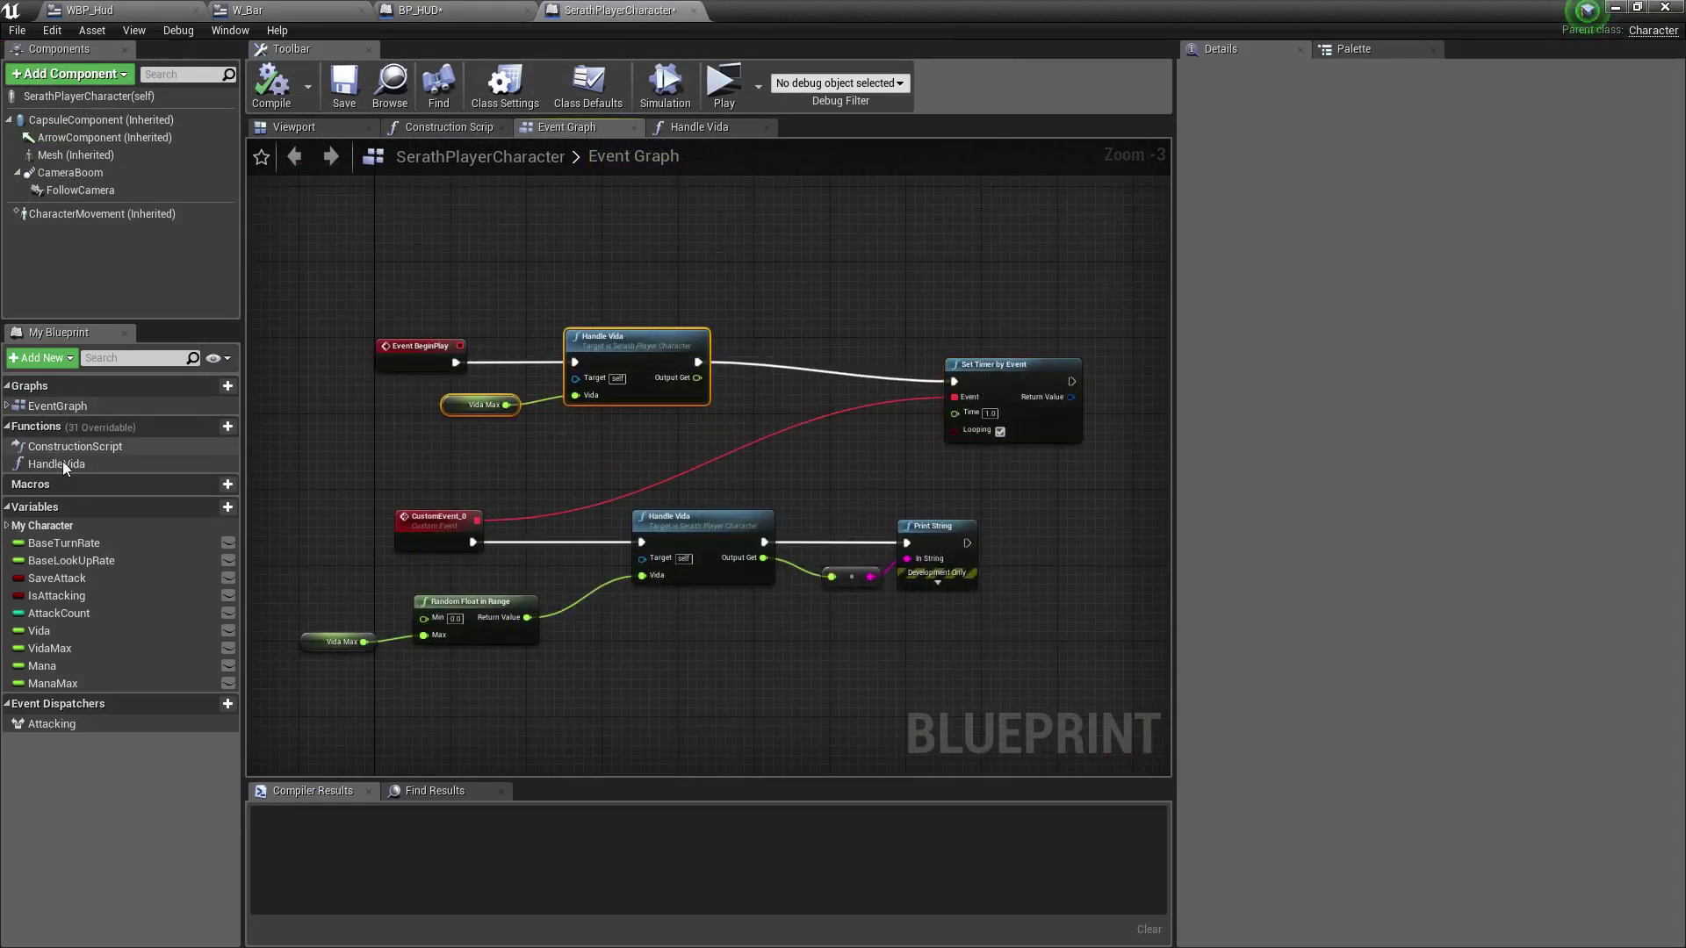
right_click(61, 463)
left_click(142, 551)
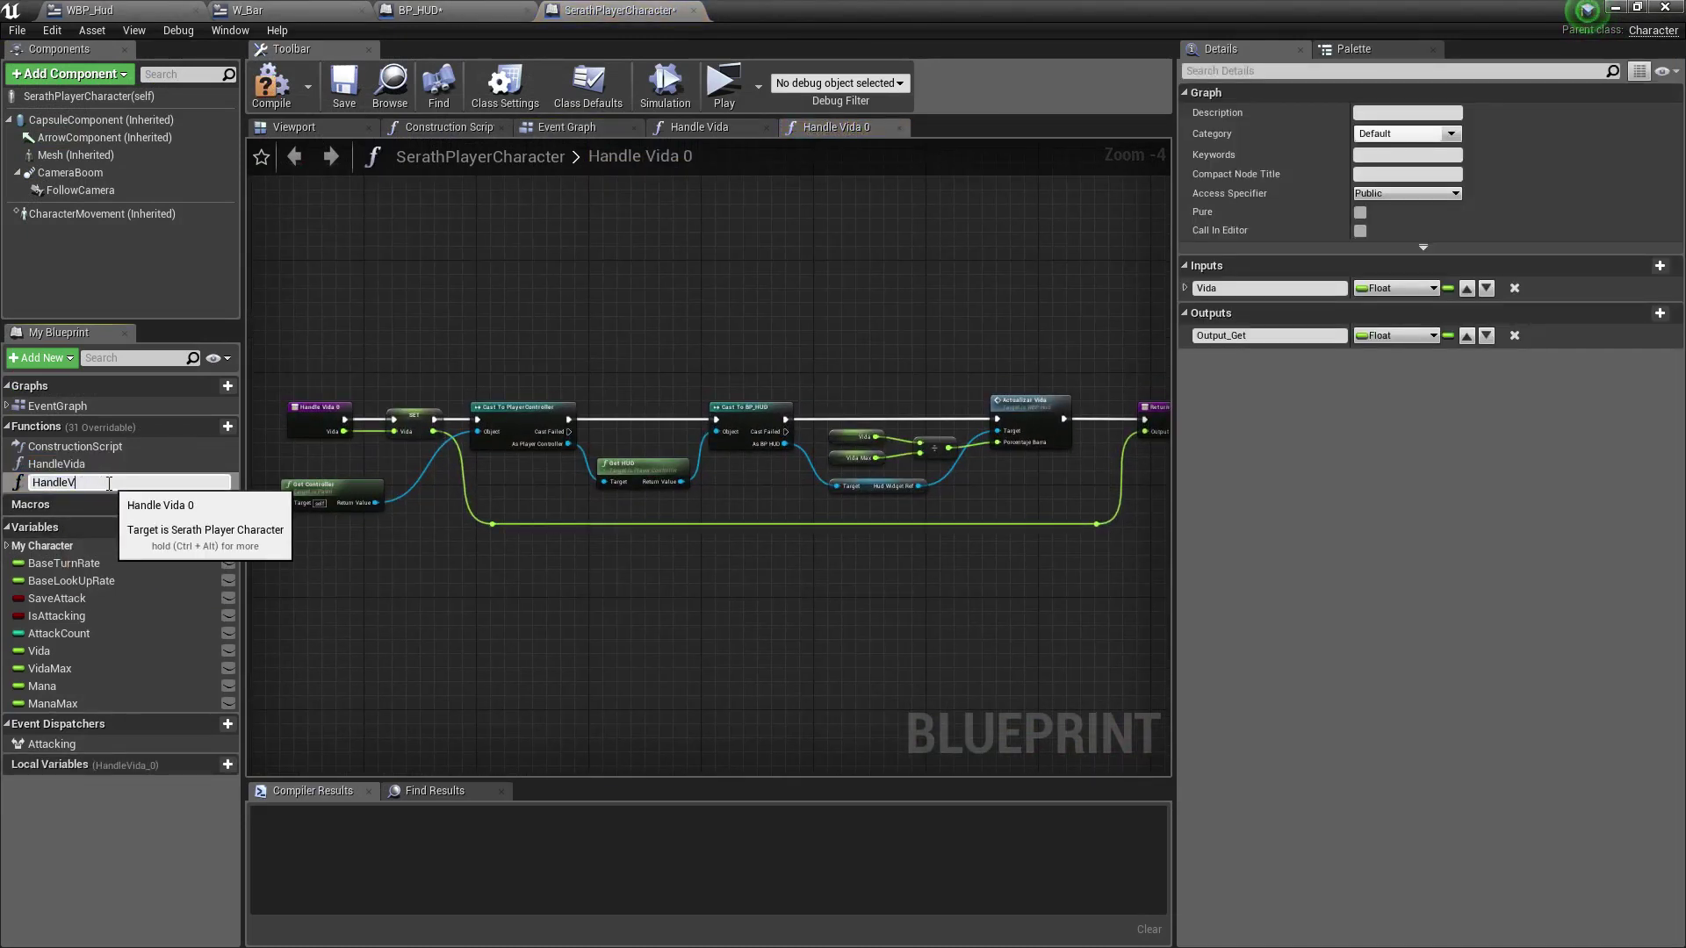
type("Mana")
key("Return")
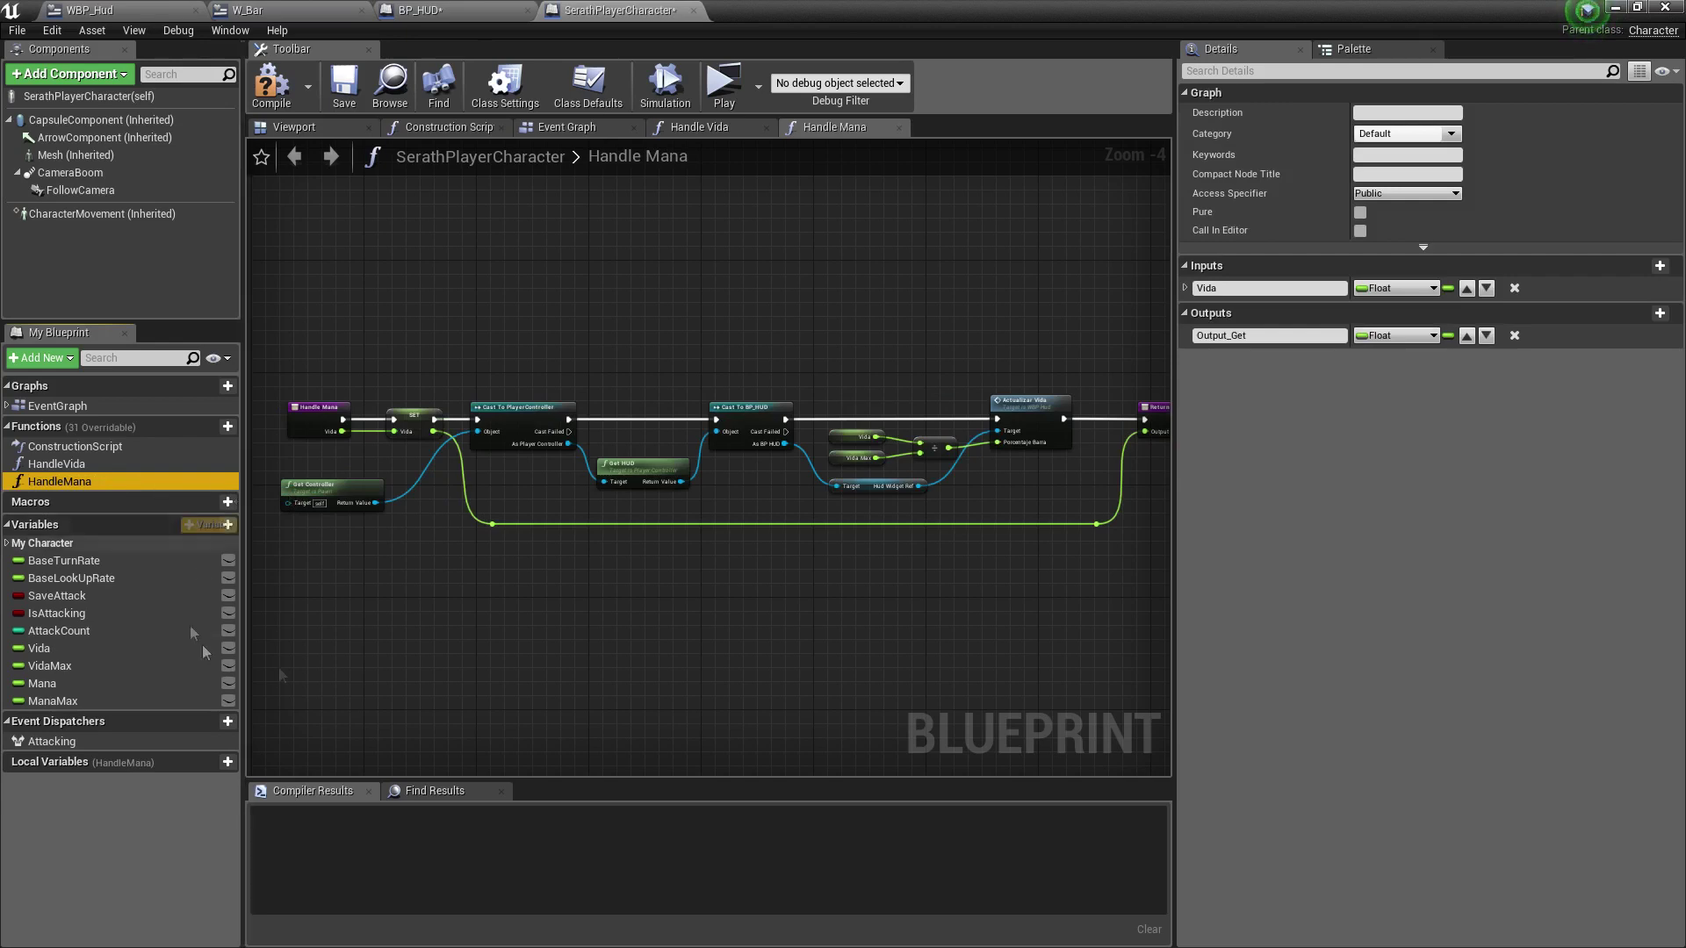
Make Handle Mana's SET node write Mana and rename its Vida input to Mana.
scroll(602, 585, "up", 4)
right_click_drag(612, 612, 678, 694)
left_click(542, 386)
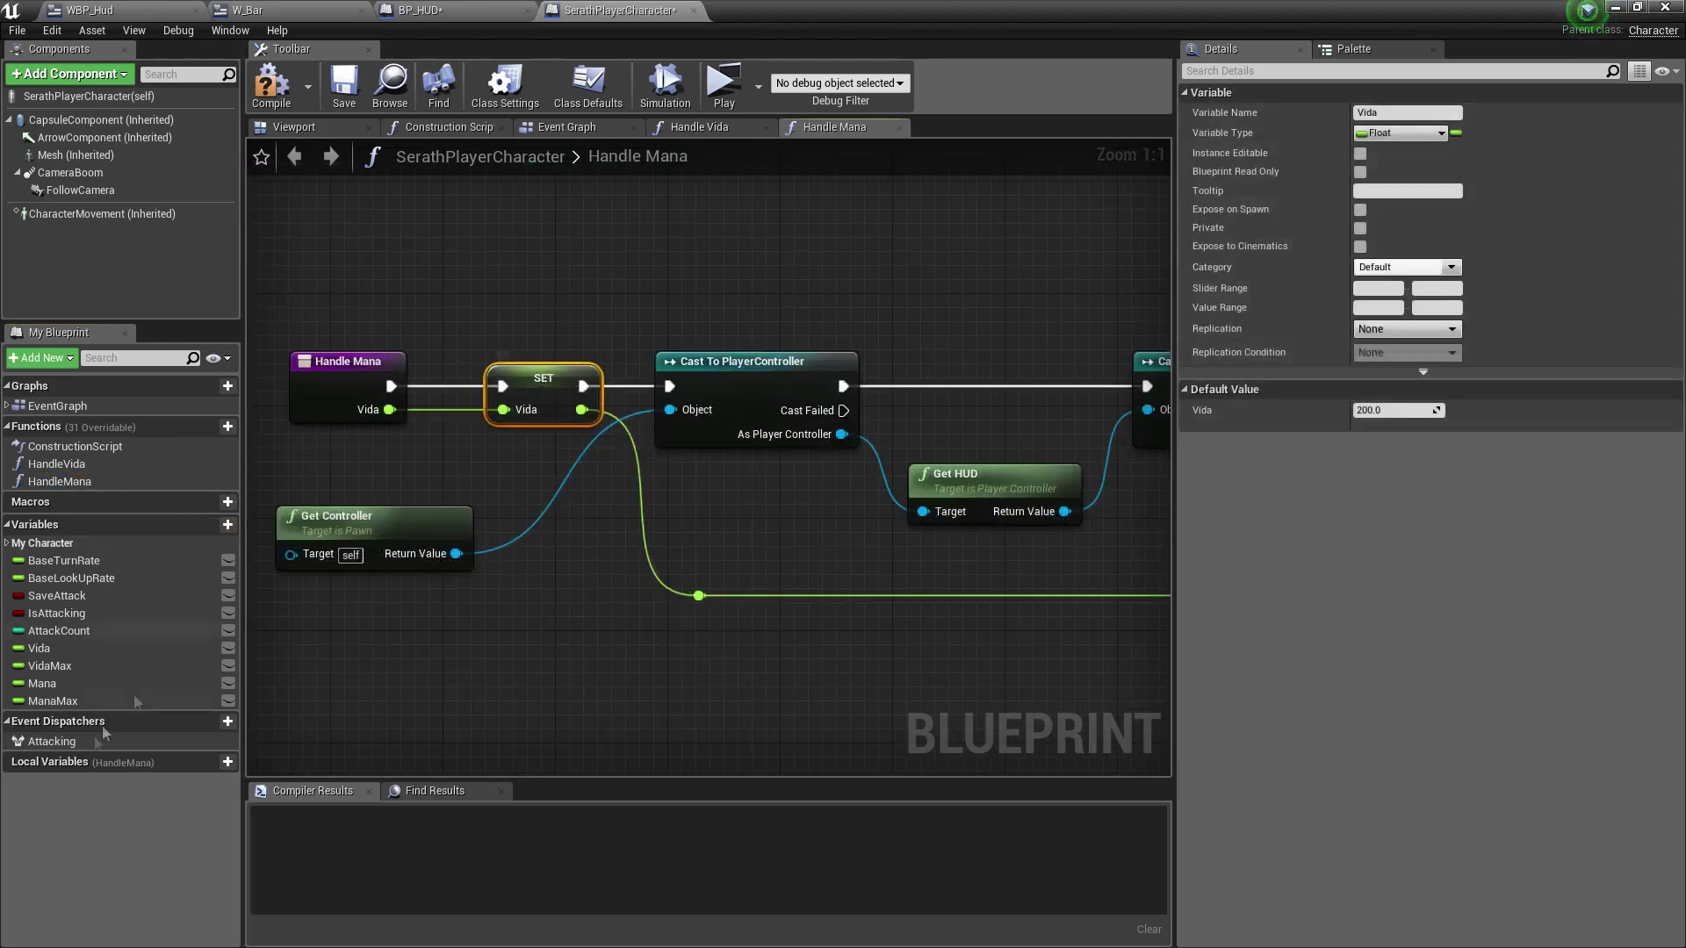
left_click_drag(65, 690, 580, 421)
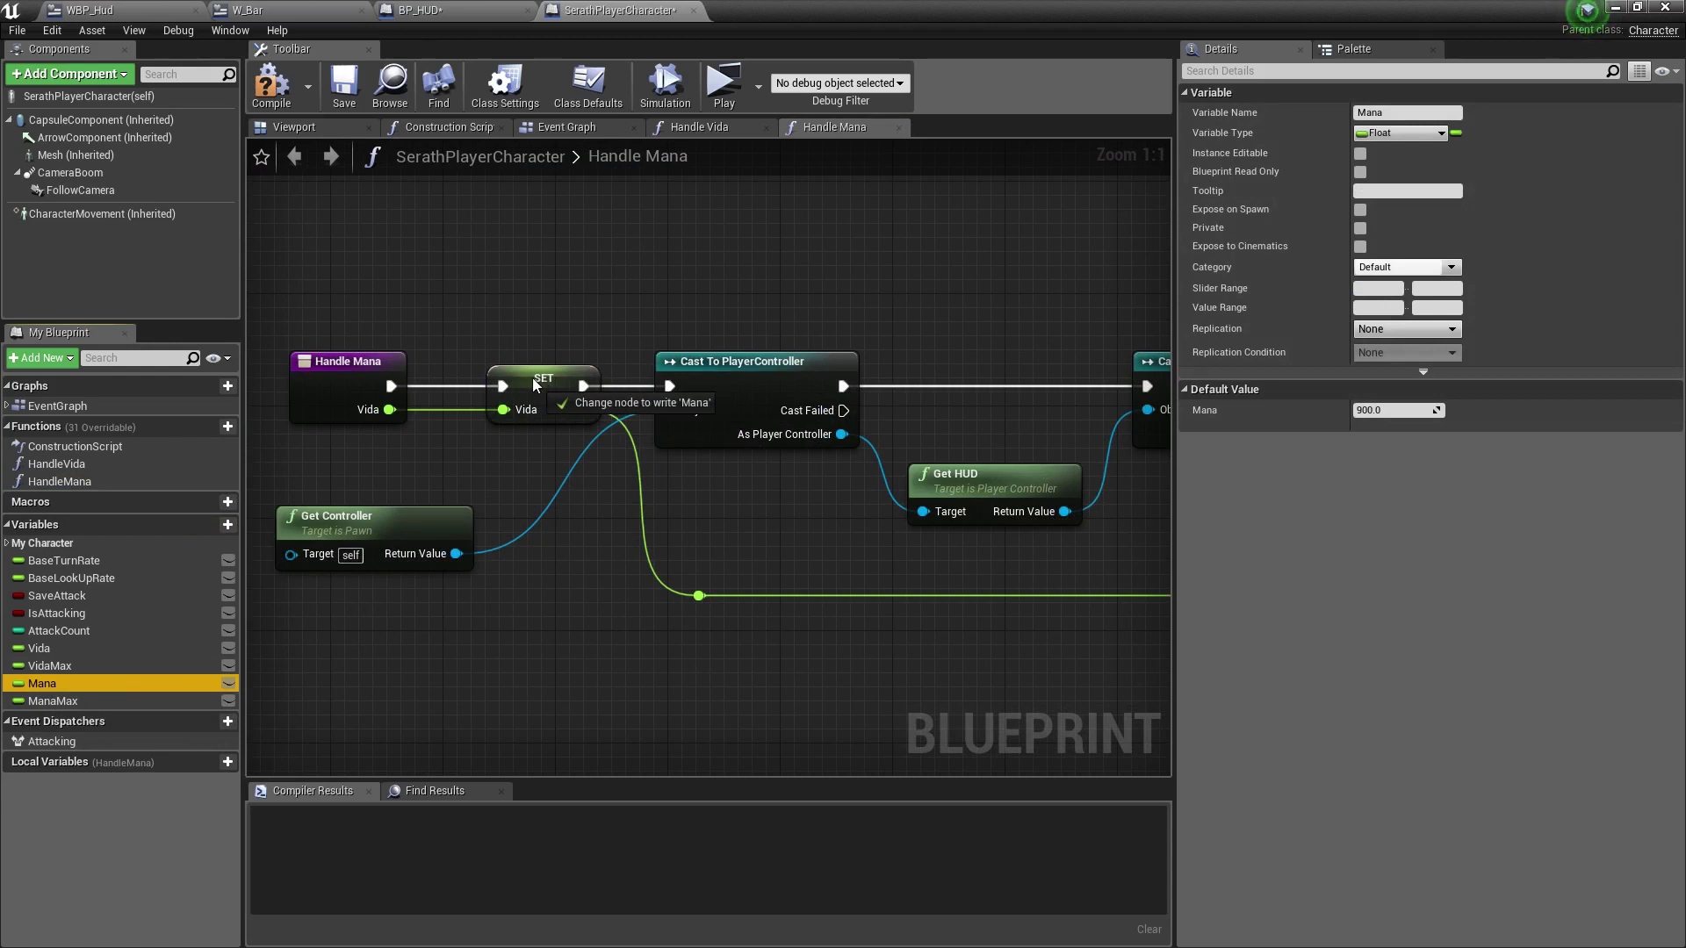
left_click_drag(536, 384, 533, 378)
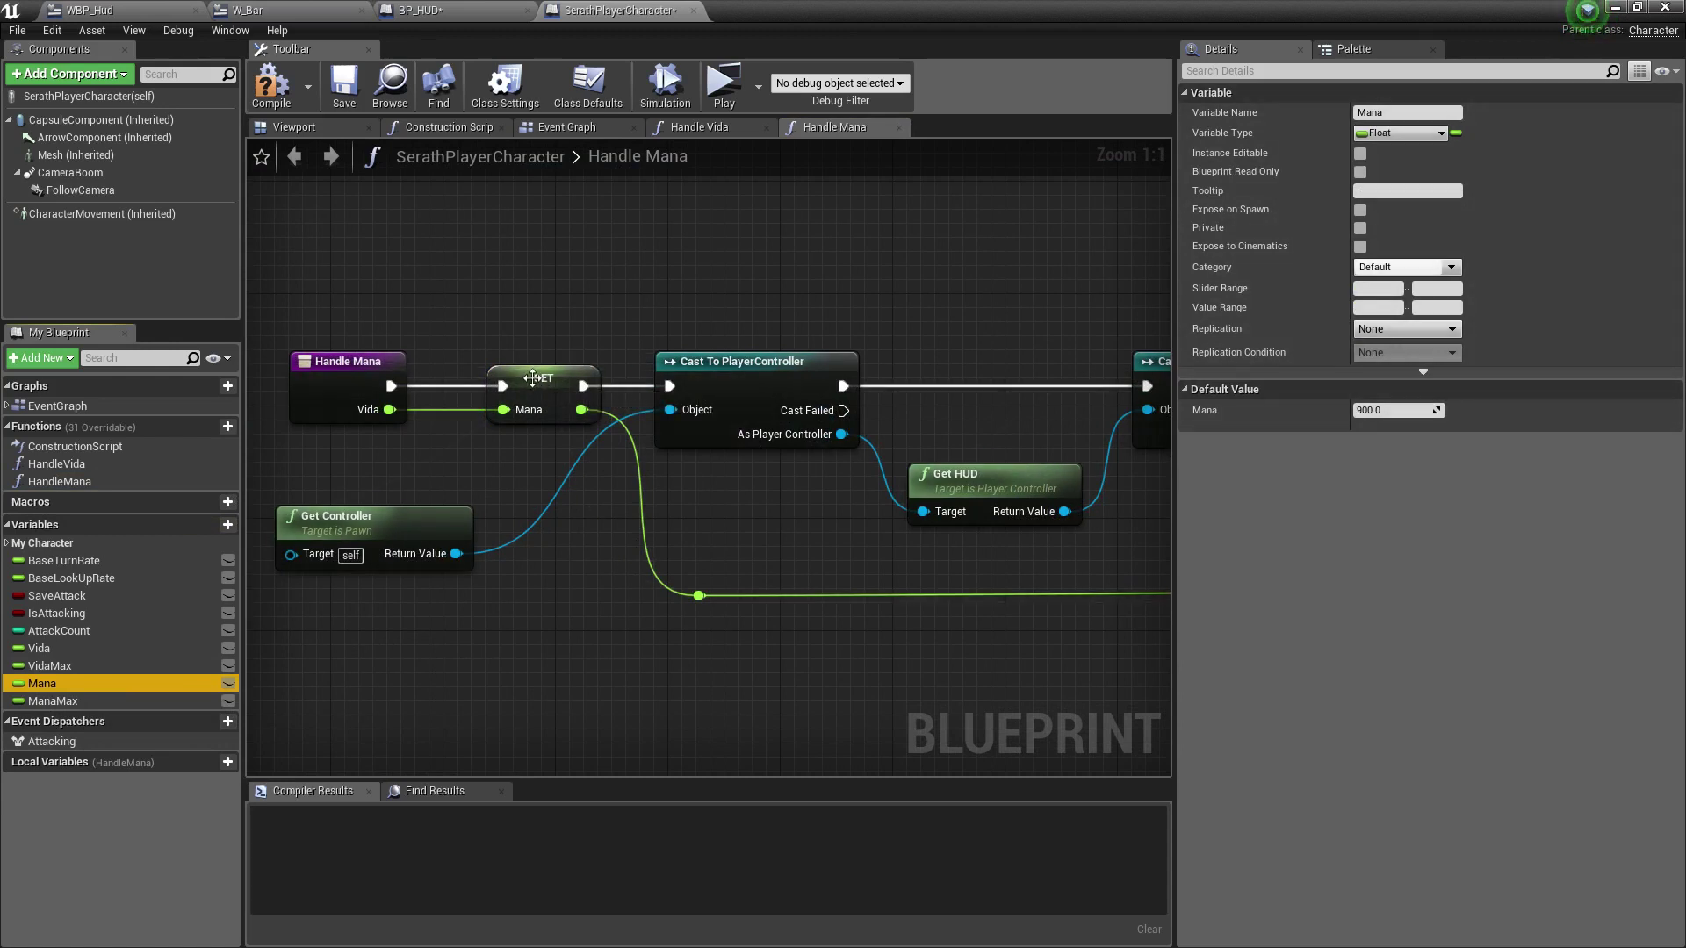
left_click(329, 385)
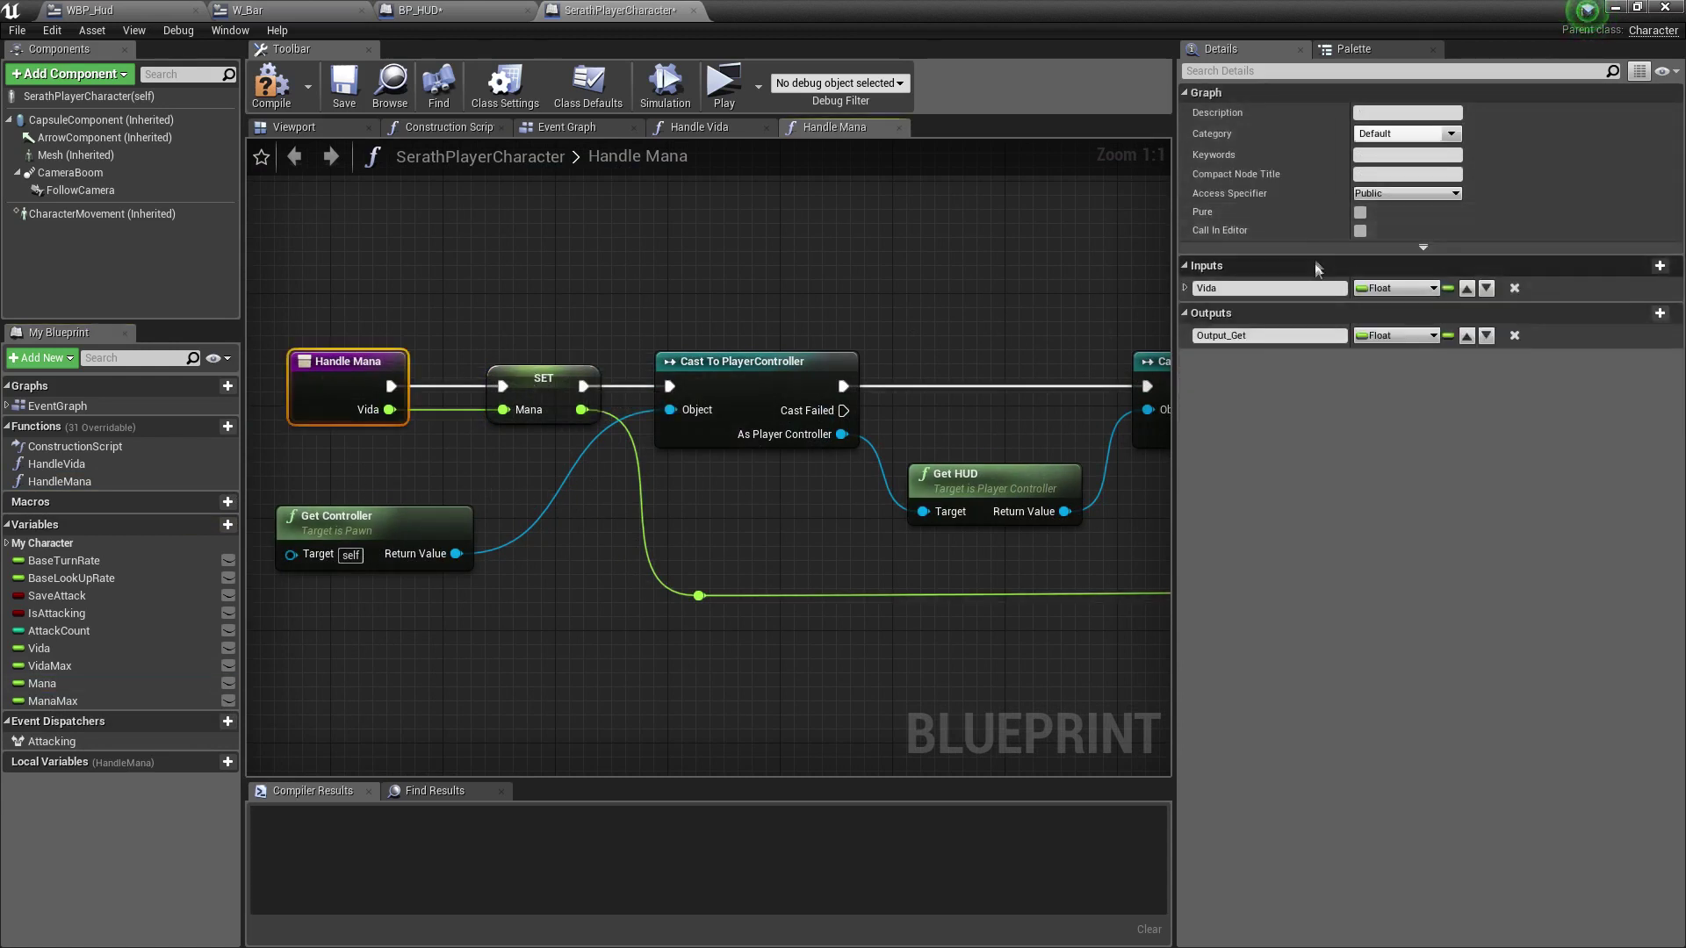
left_click(1282, 288)
type("Mana")
key("Return")
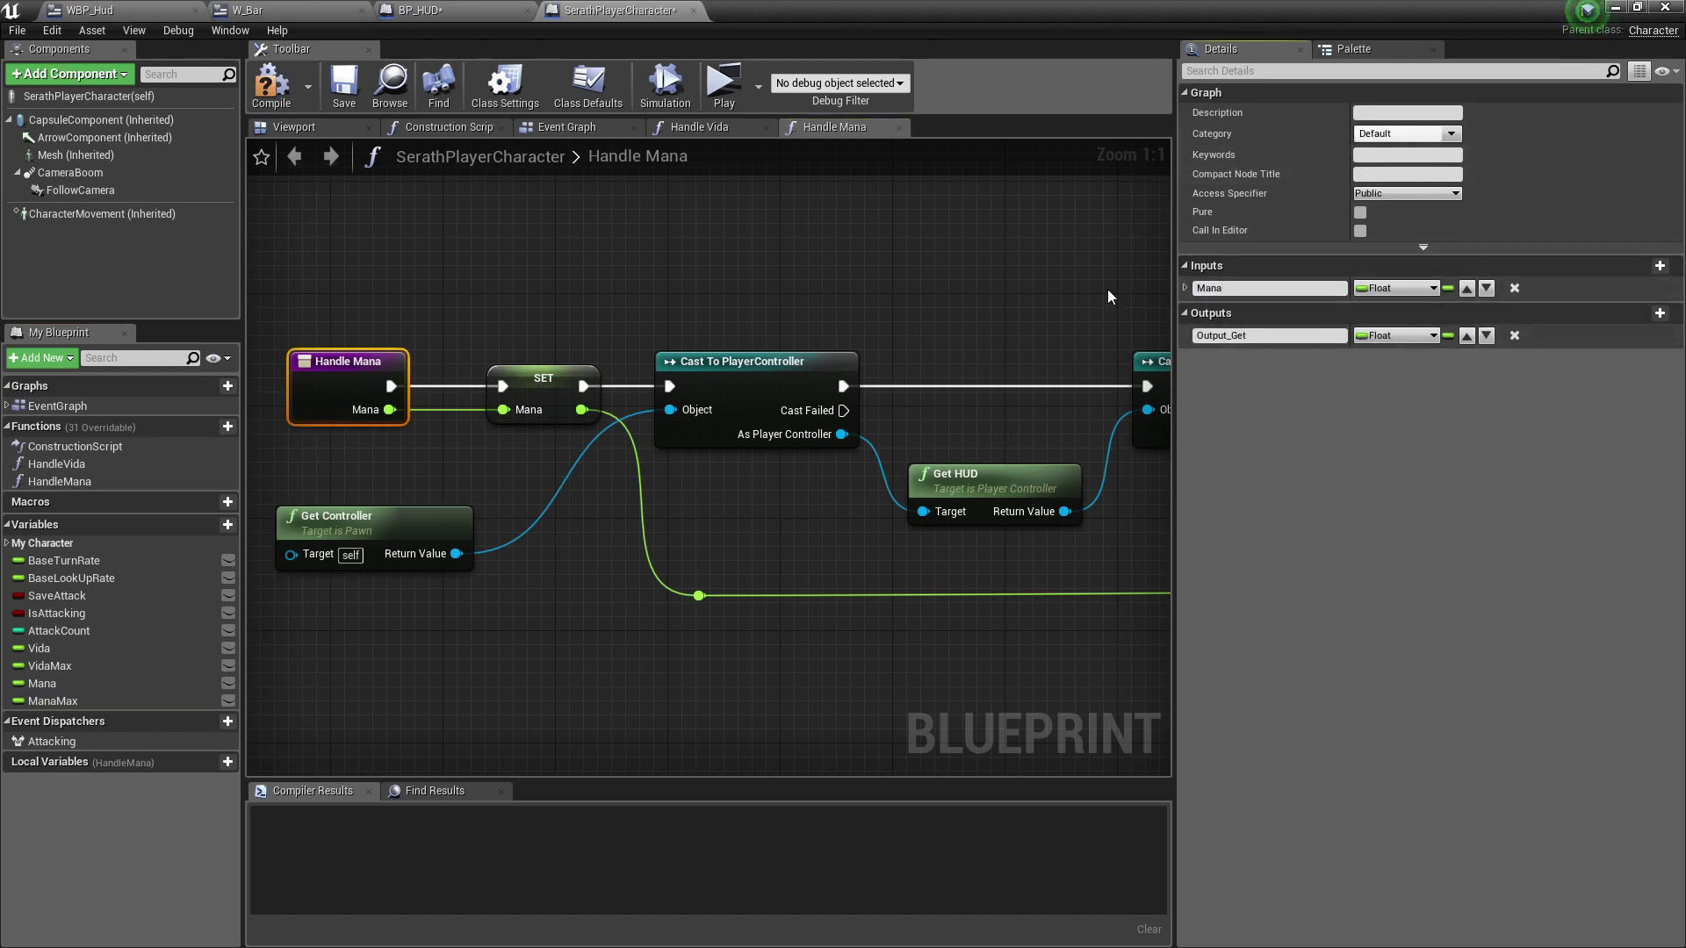
left_click(623, 618)
Replace the Vida and Vida Max getters with Mana and Mana Max, then save.
right_click_drag(667, 699, 600, 490)
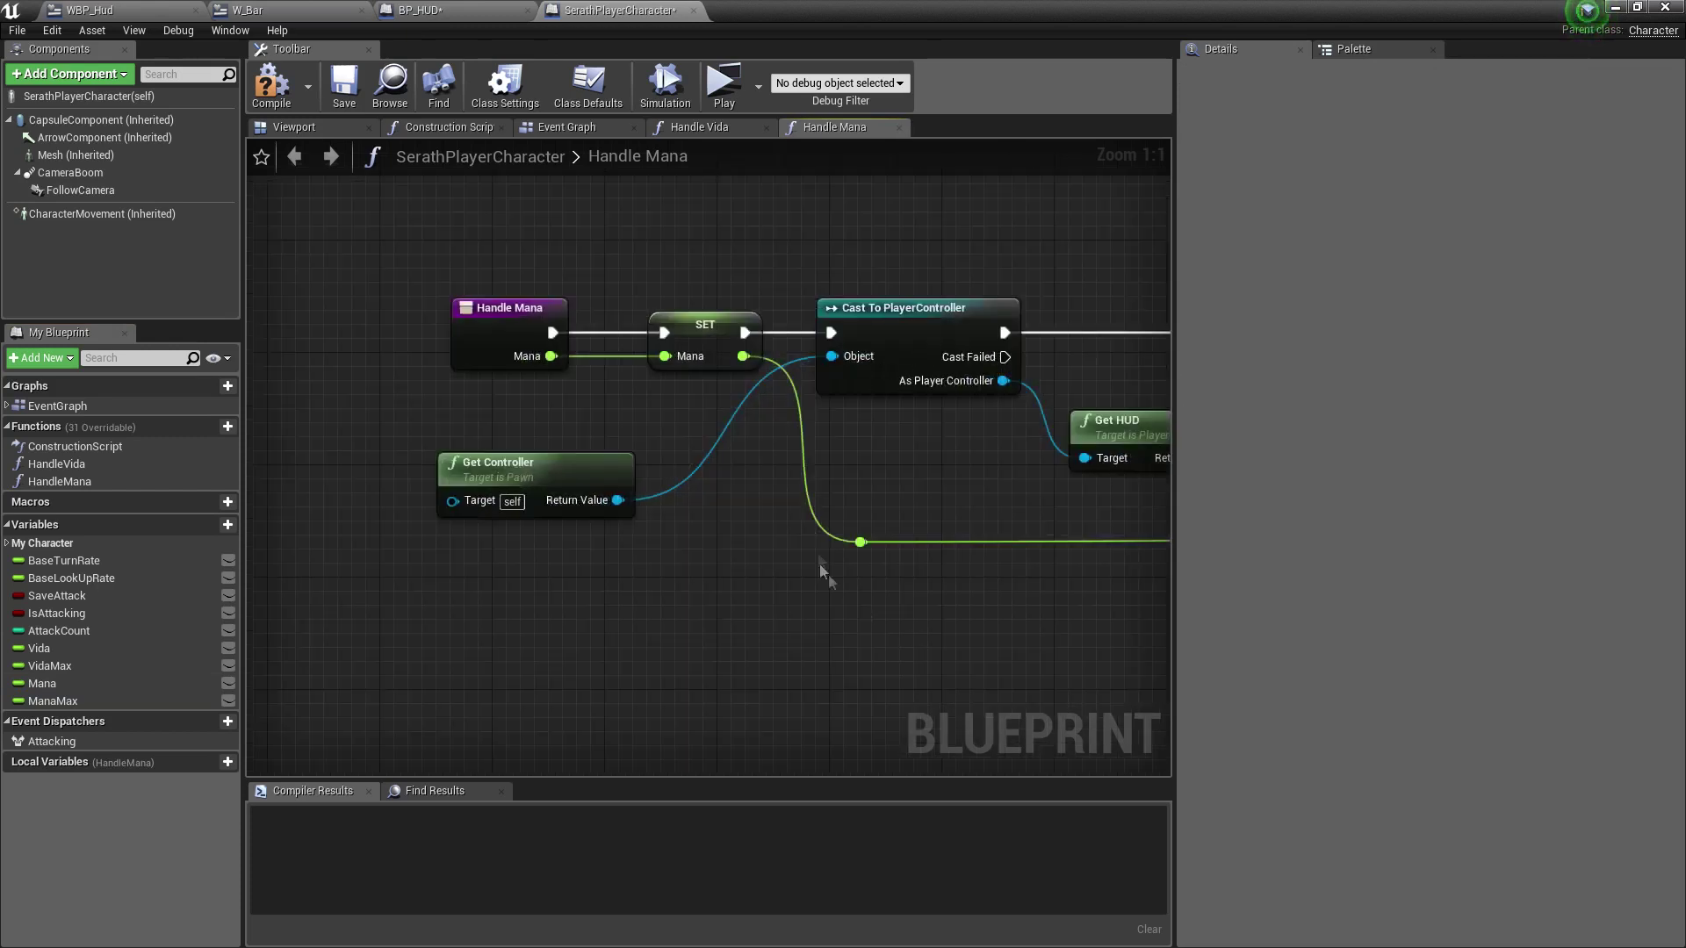
right_click_drag(848, 458, 917, 485)
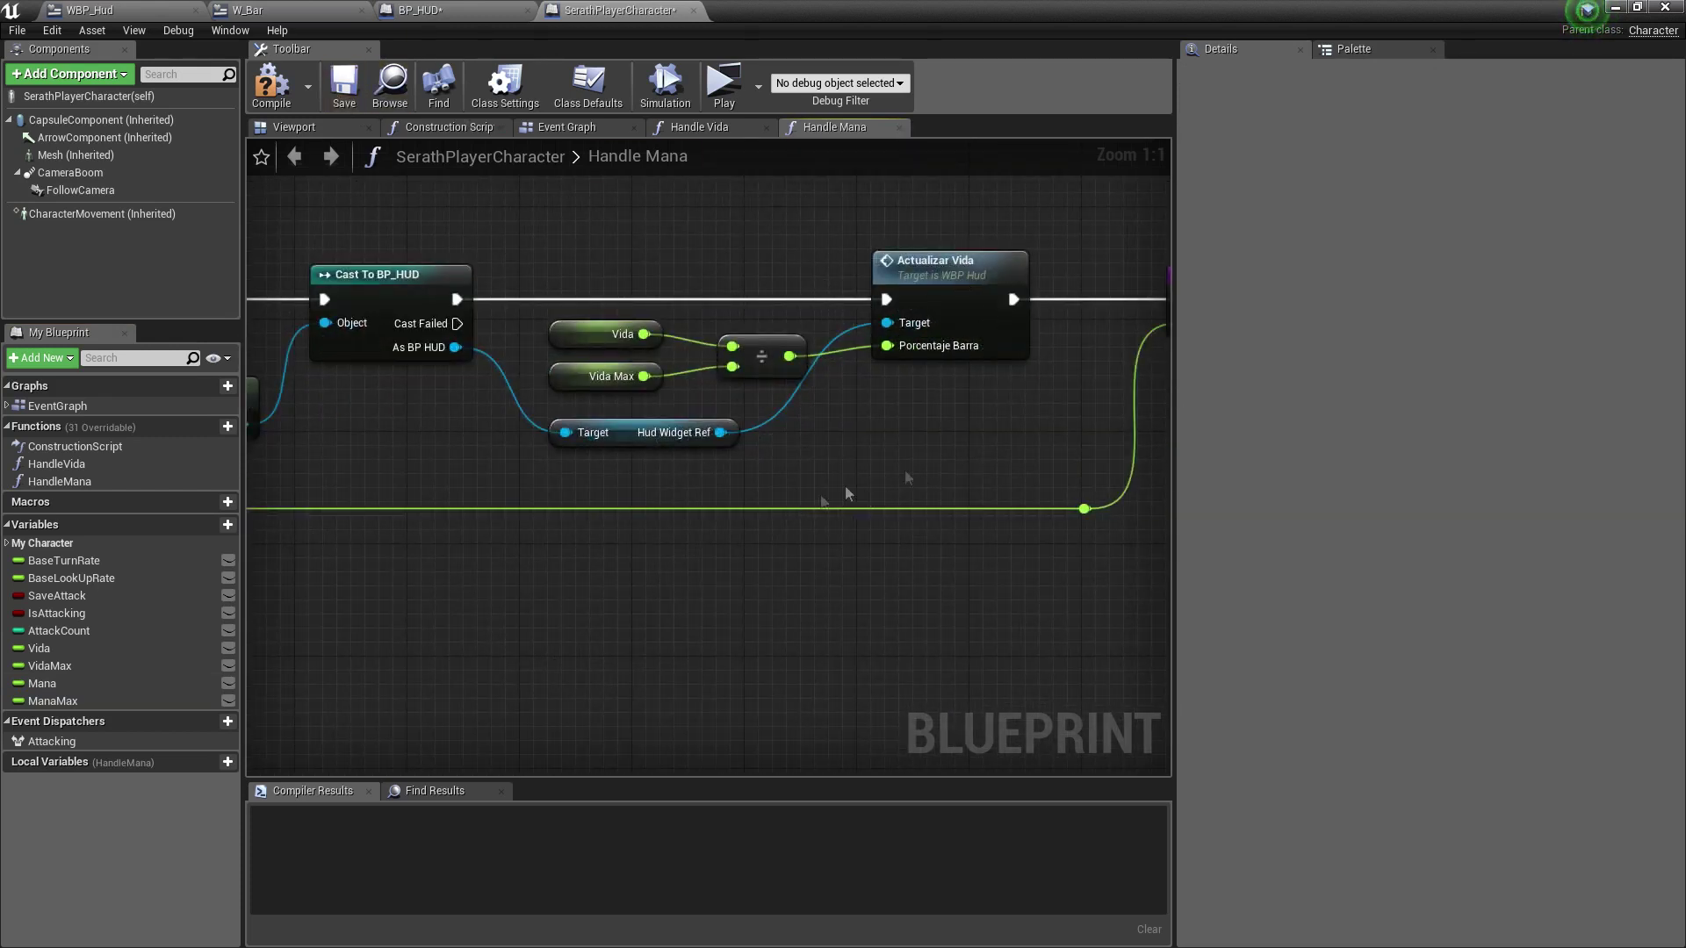
right_click_drag(634, 554, 612, 568)
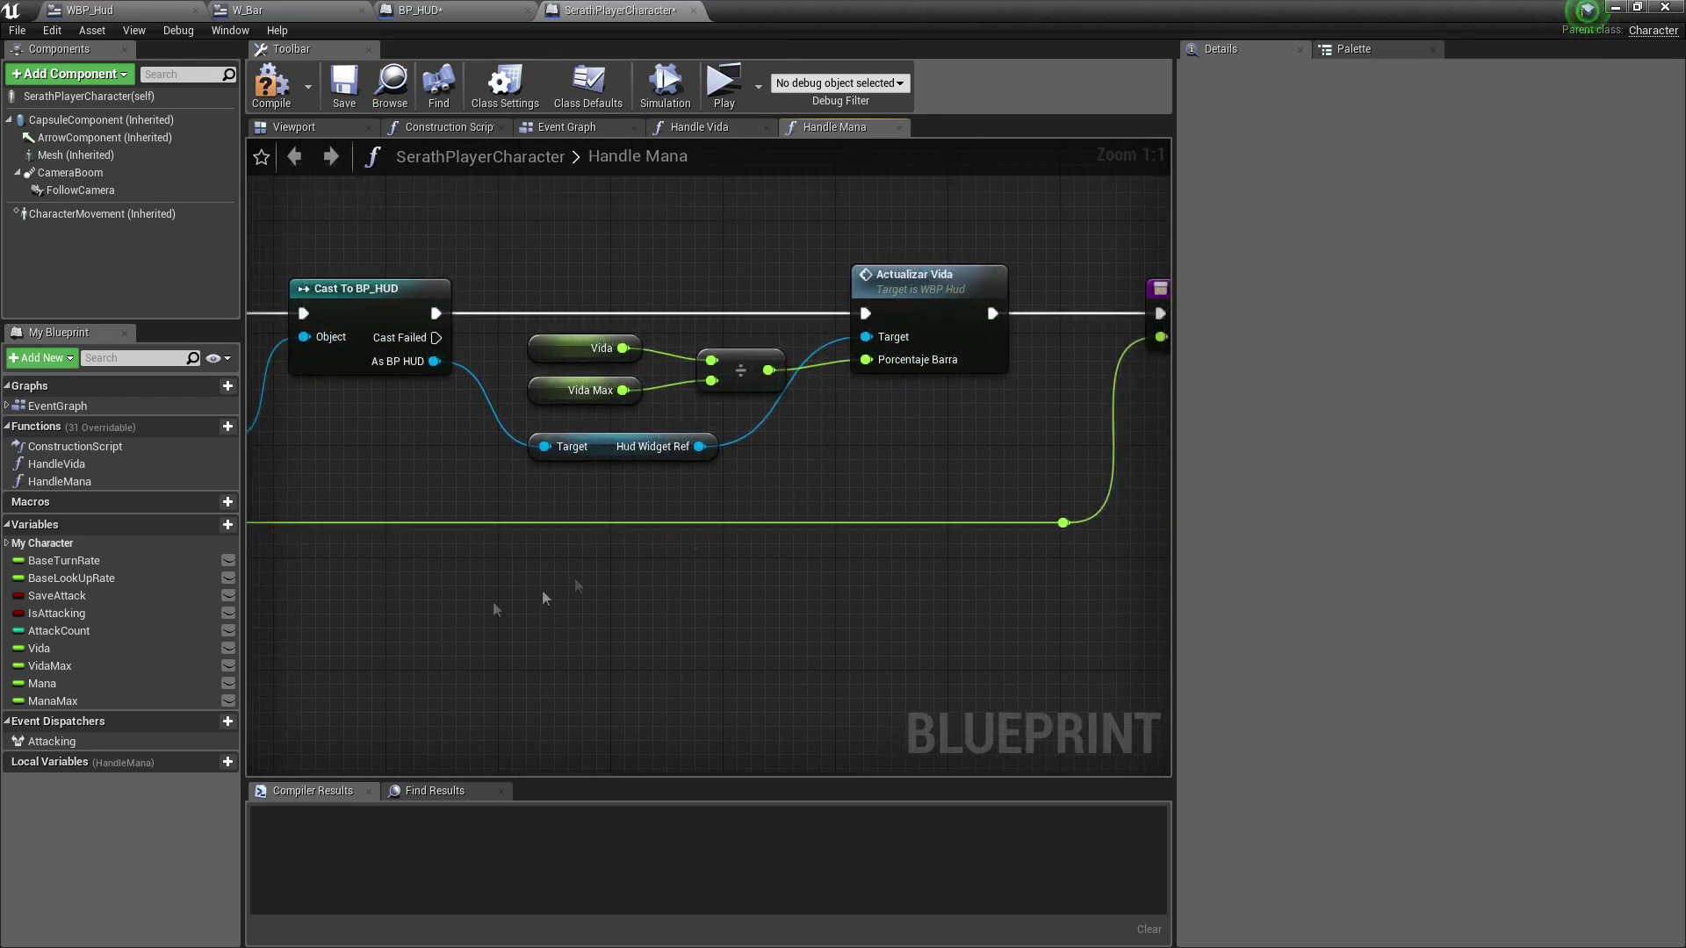
left_click_drag(60, 682, 654, 373)
left_click_drag(550, 351, 550, 351)
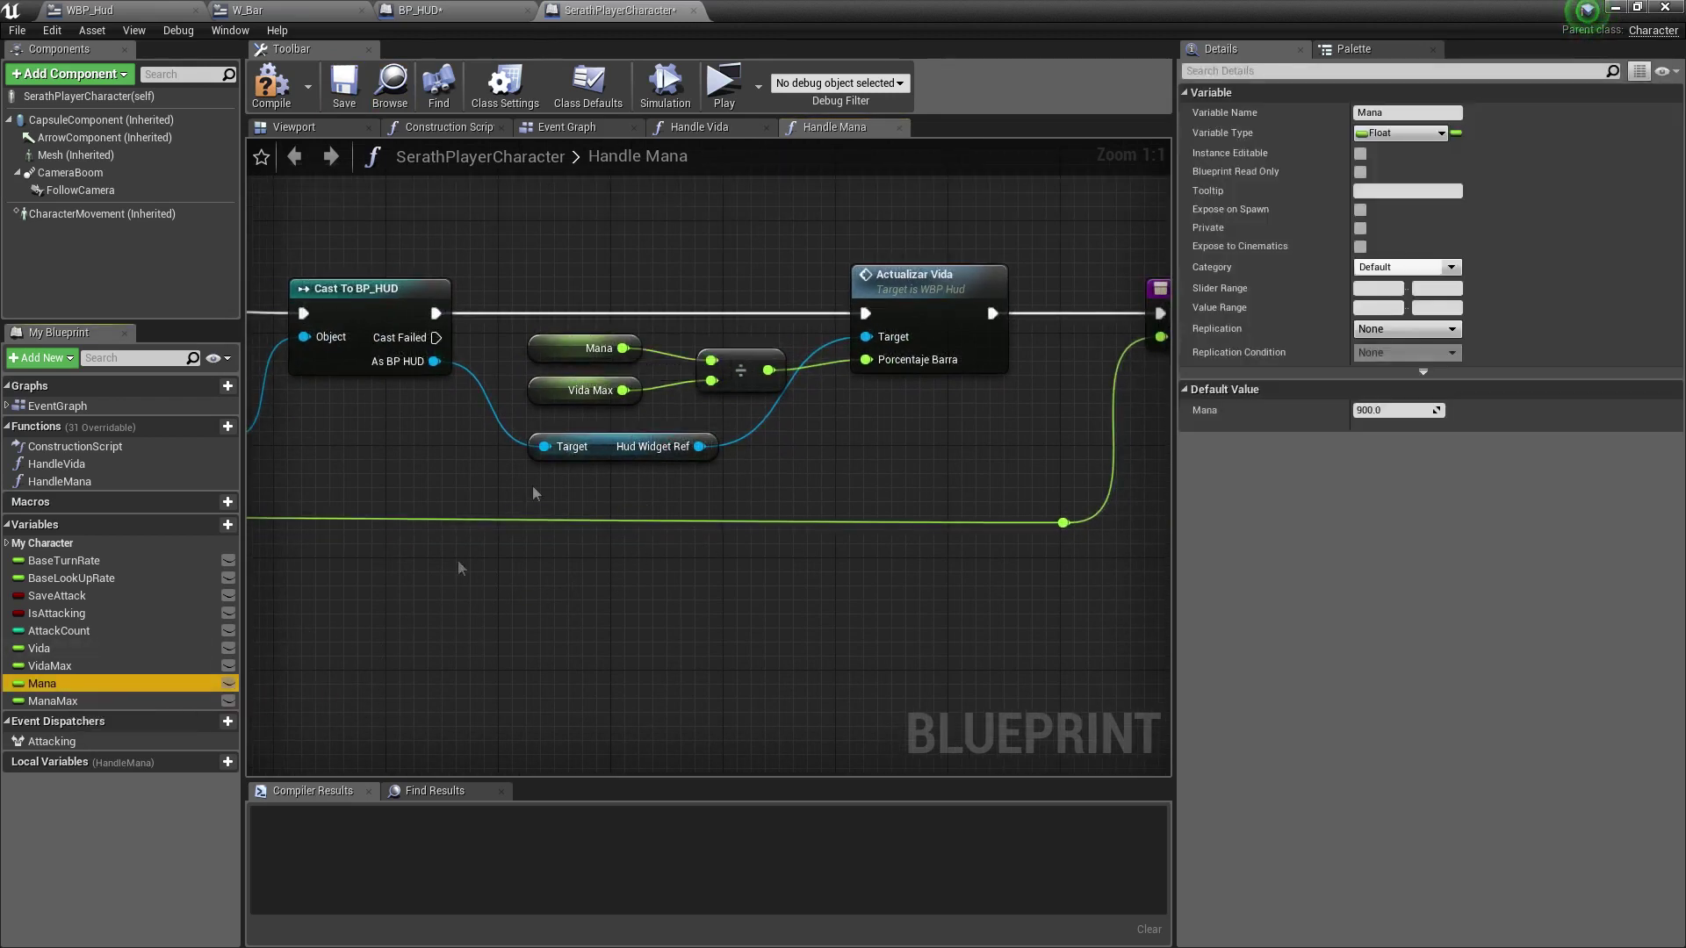
left_click_drag(53, 701, 554, 406)
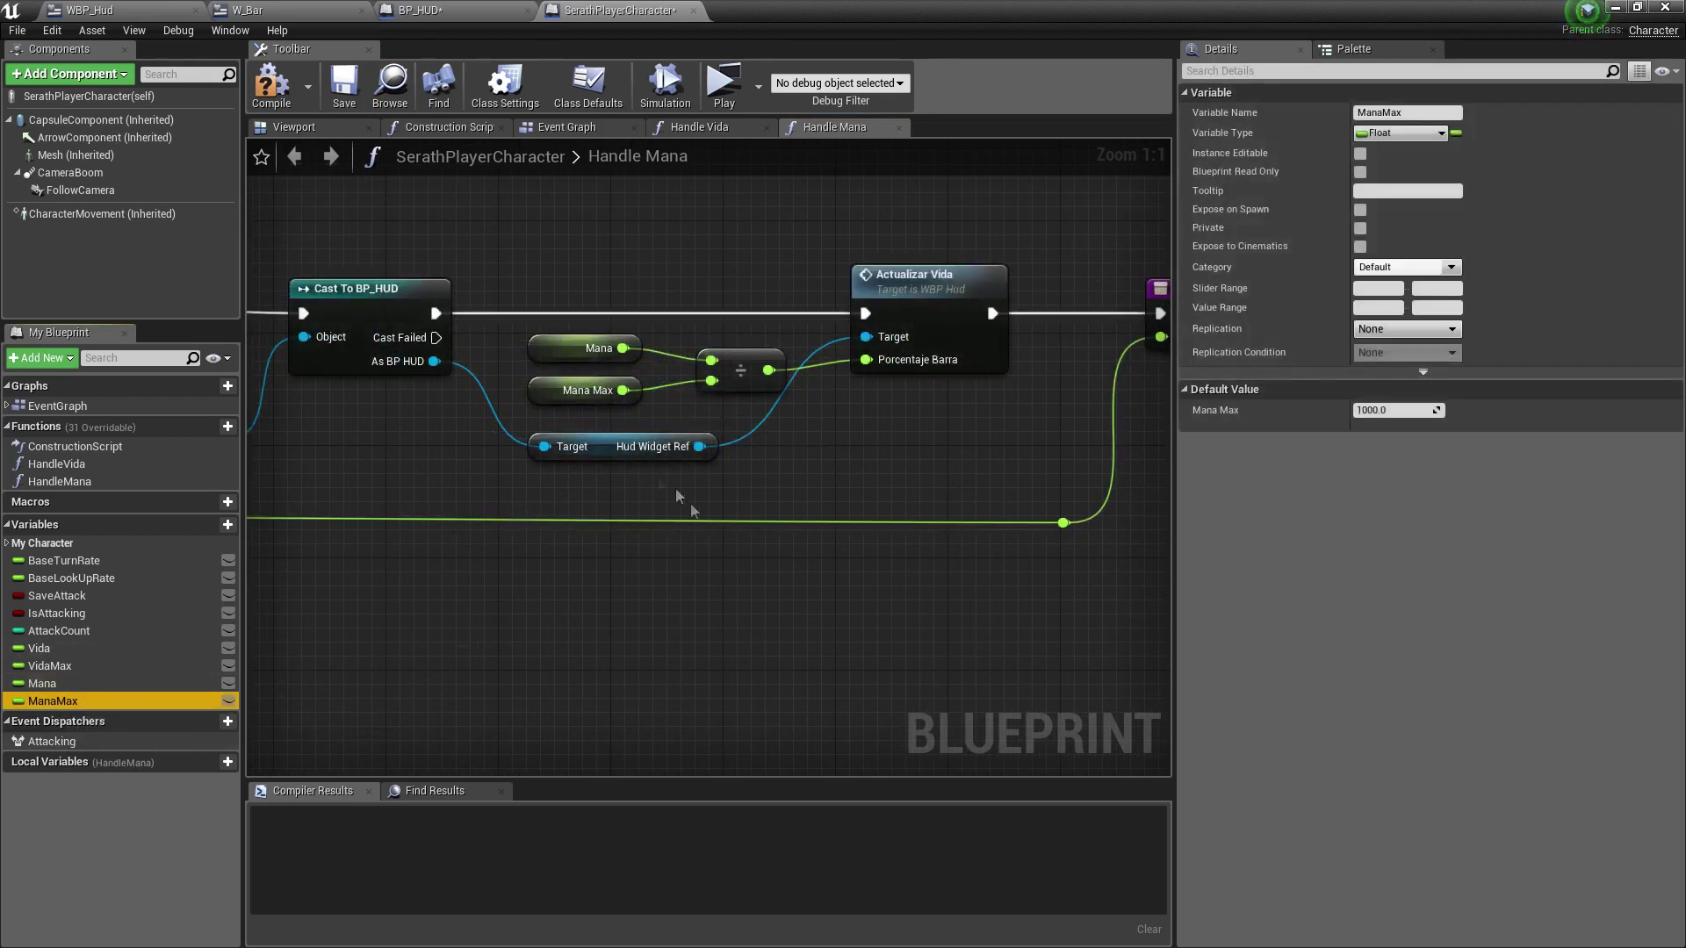
right_click_drag(879, 520, 632, 602)
right_click_drag(448, 611, 689, 619)
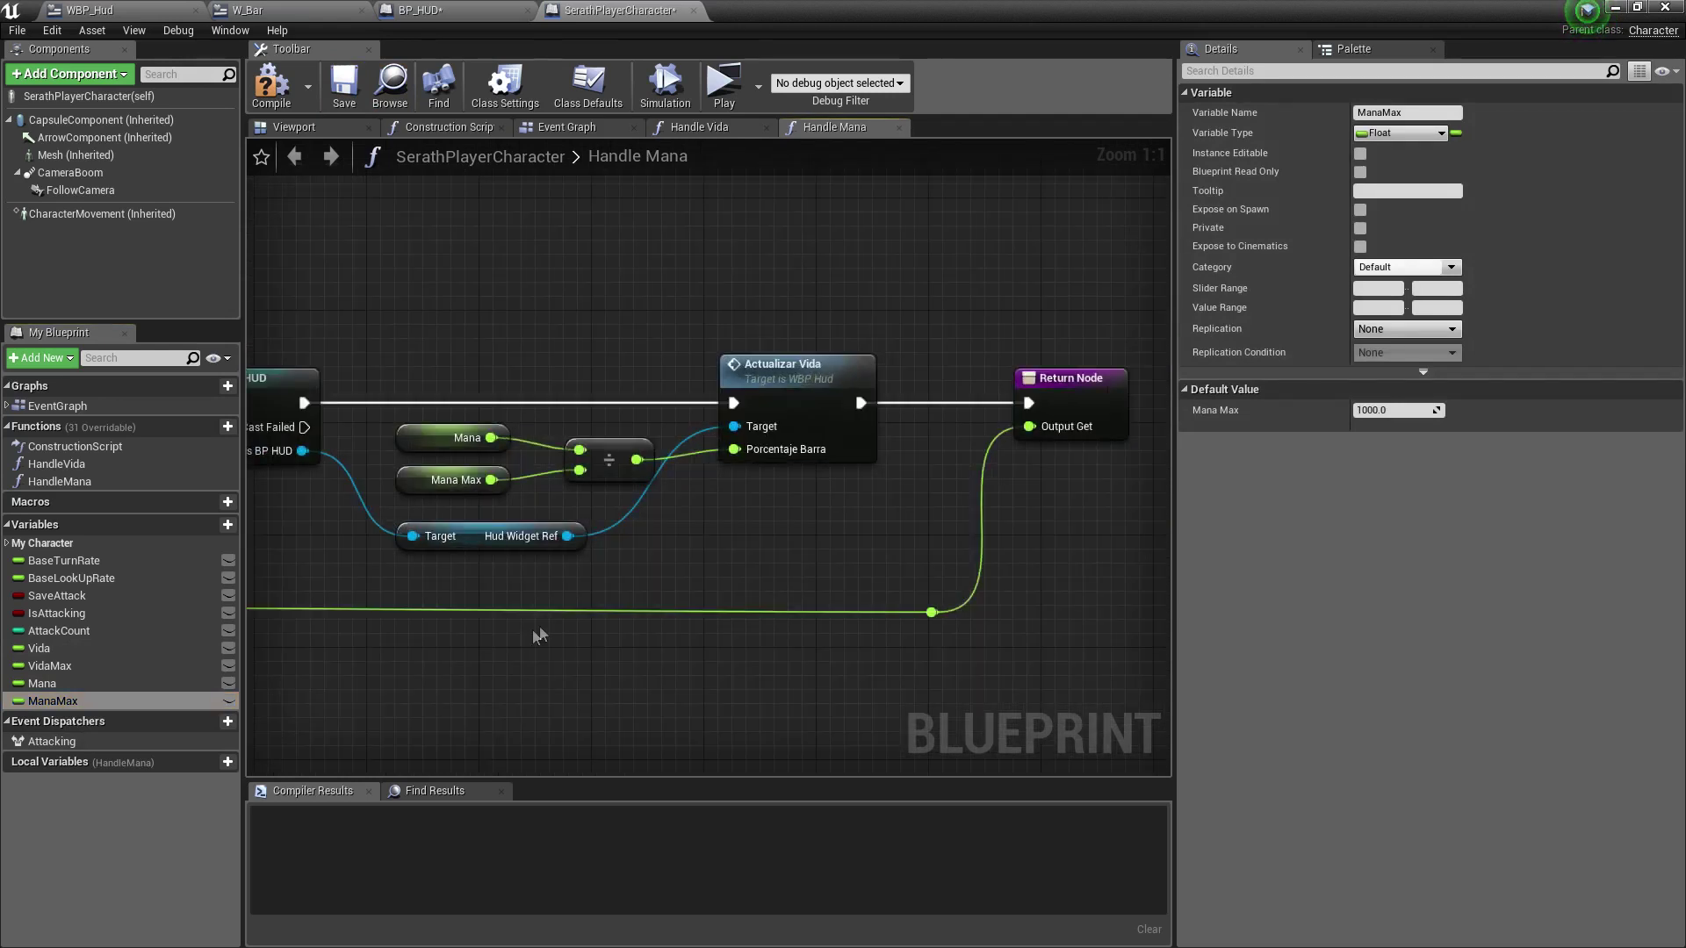
left_click(343, 84)
Check BP_HUD and WBP_Hud, then delete the Actualizar Vida call from Handle Mana.
left_click(443, 9)
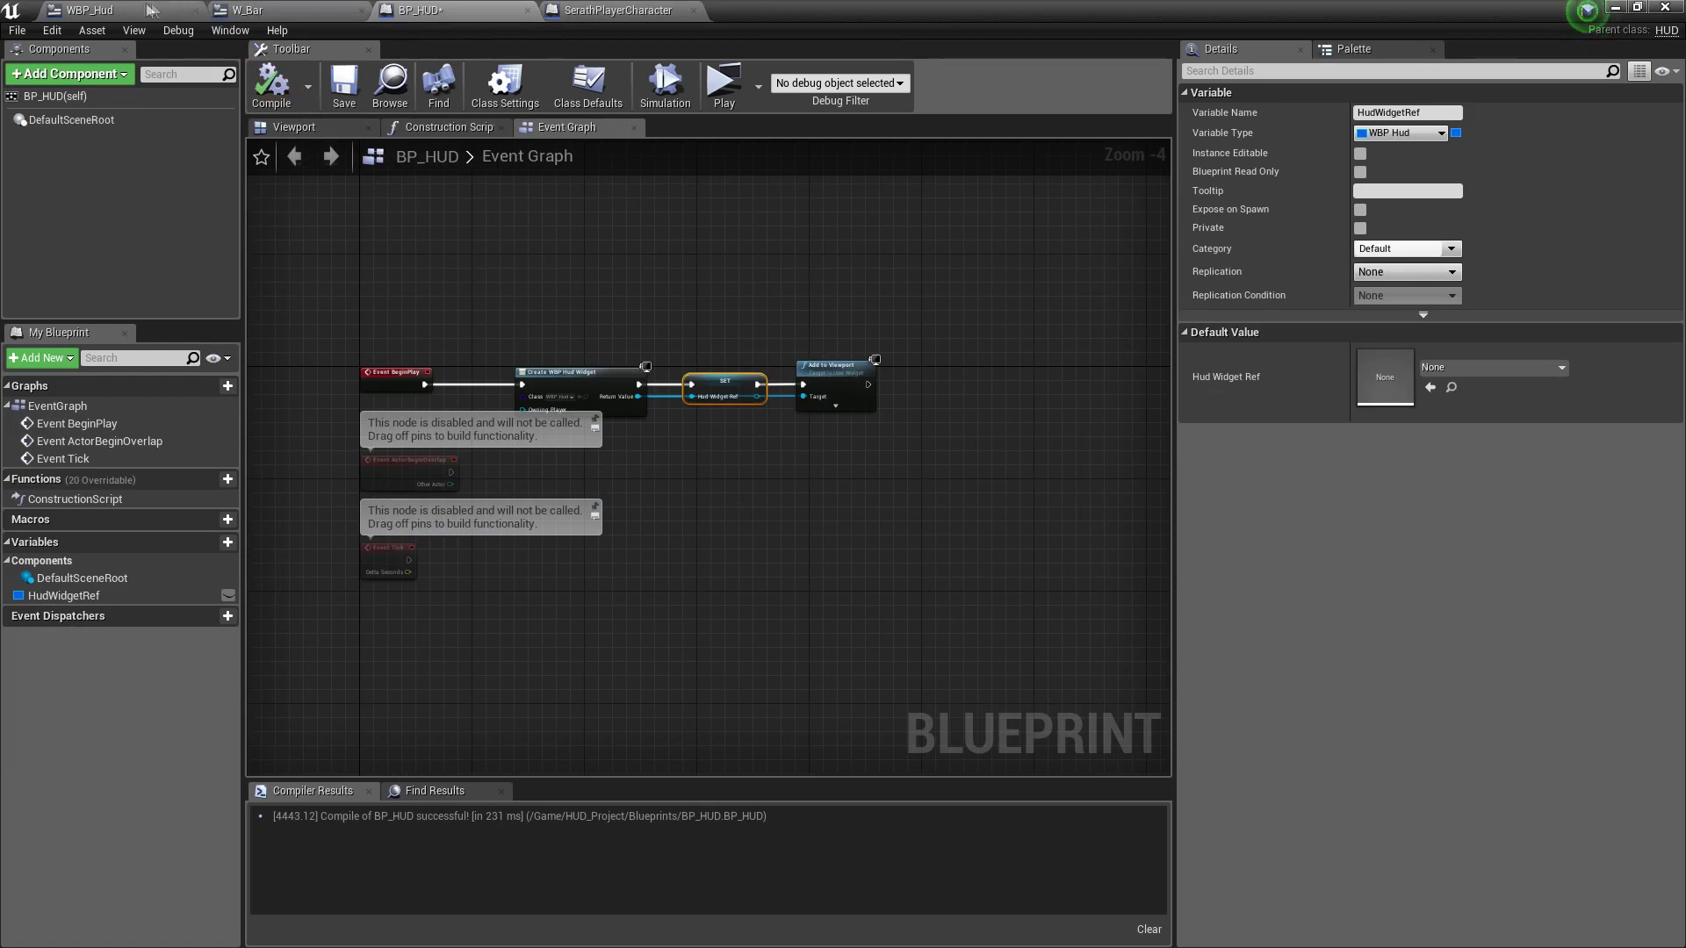
left_click(132, 9)
scroll(659, 655, "up", 2)
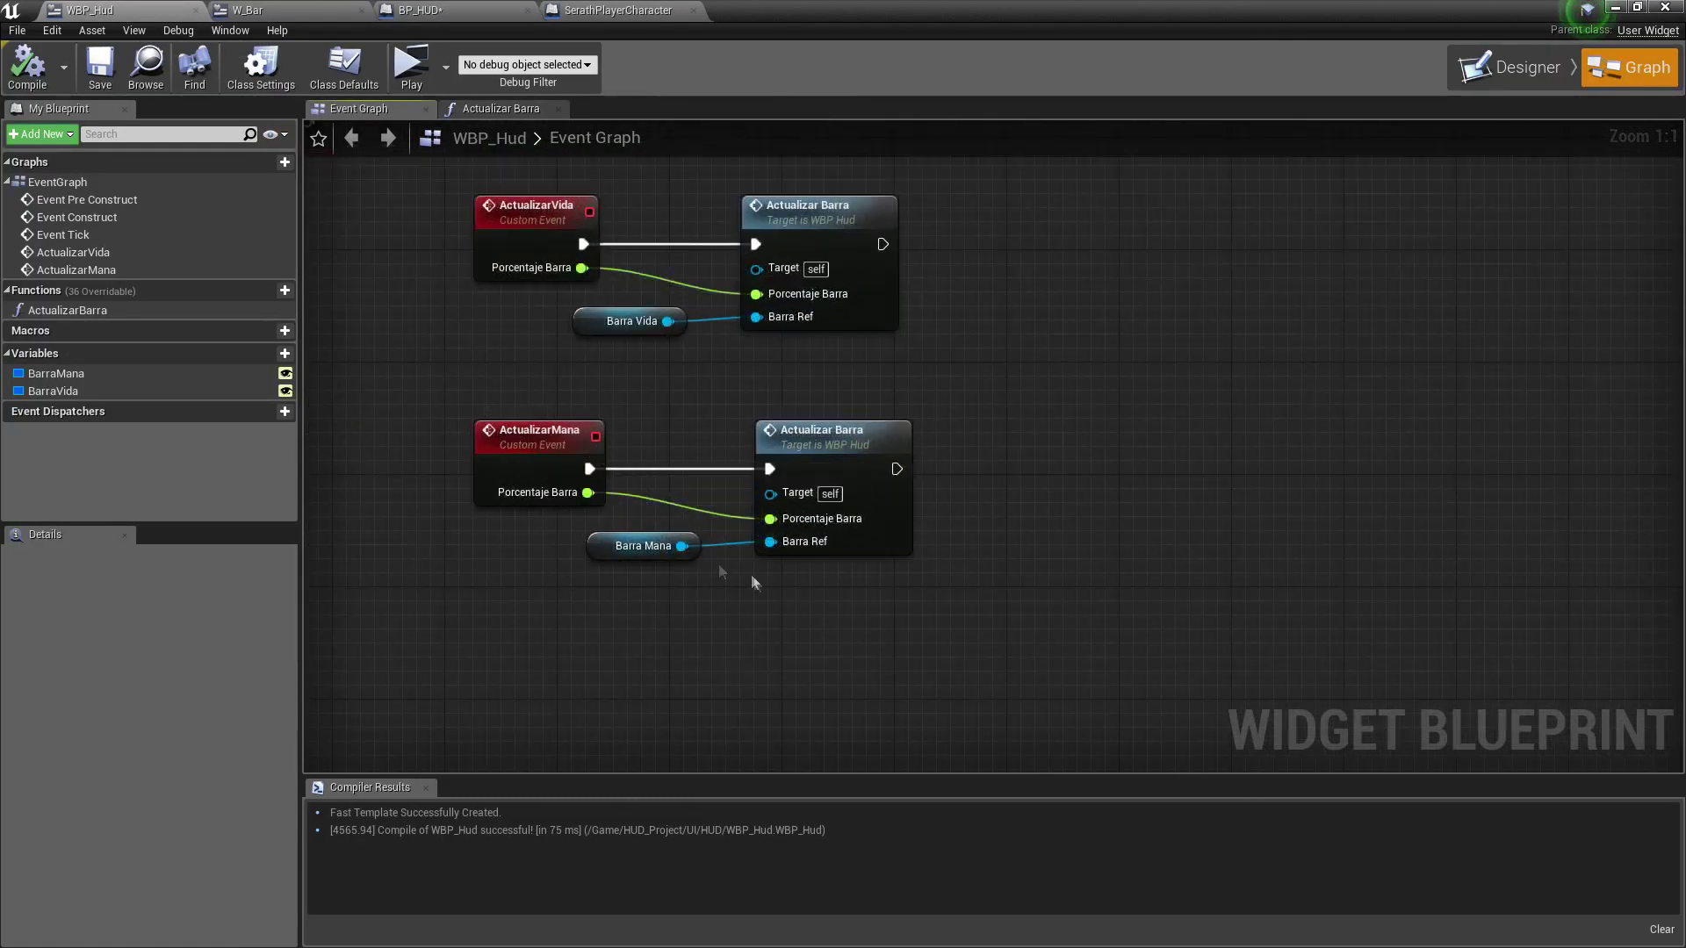
left_click(619, 11)
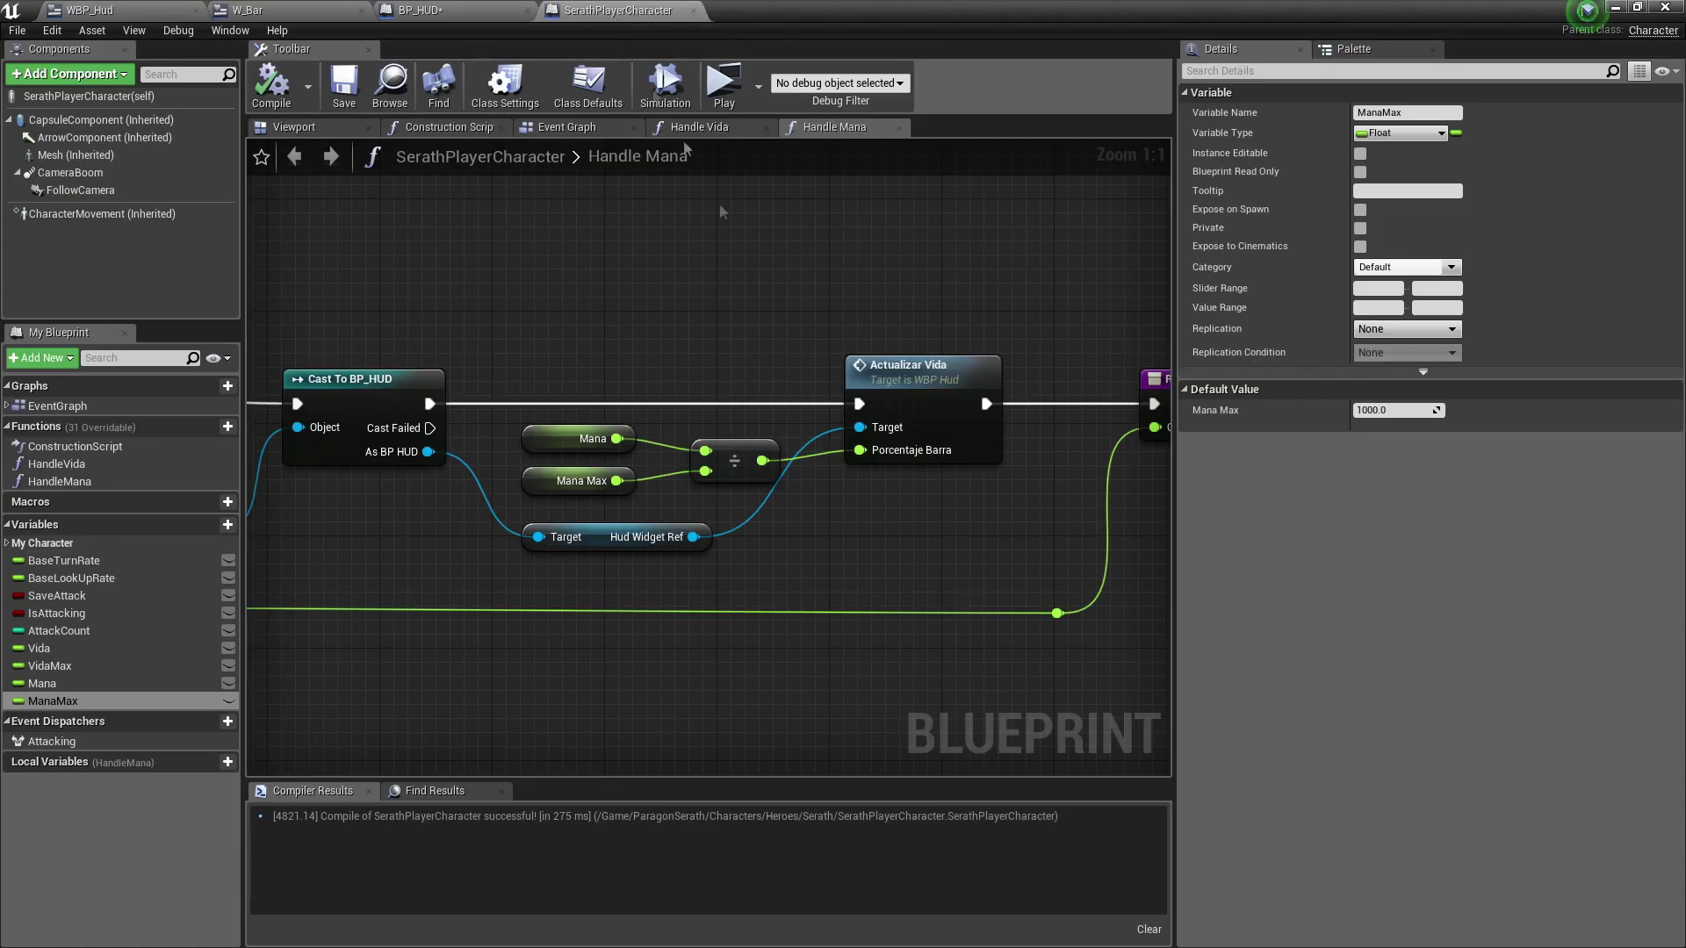
left_click(872, 391)
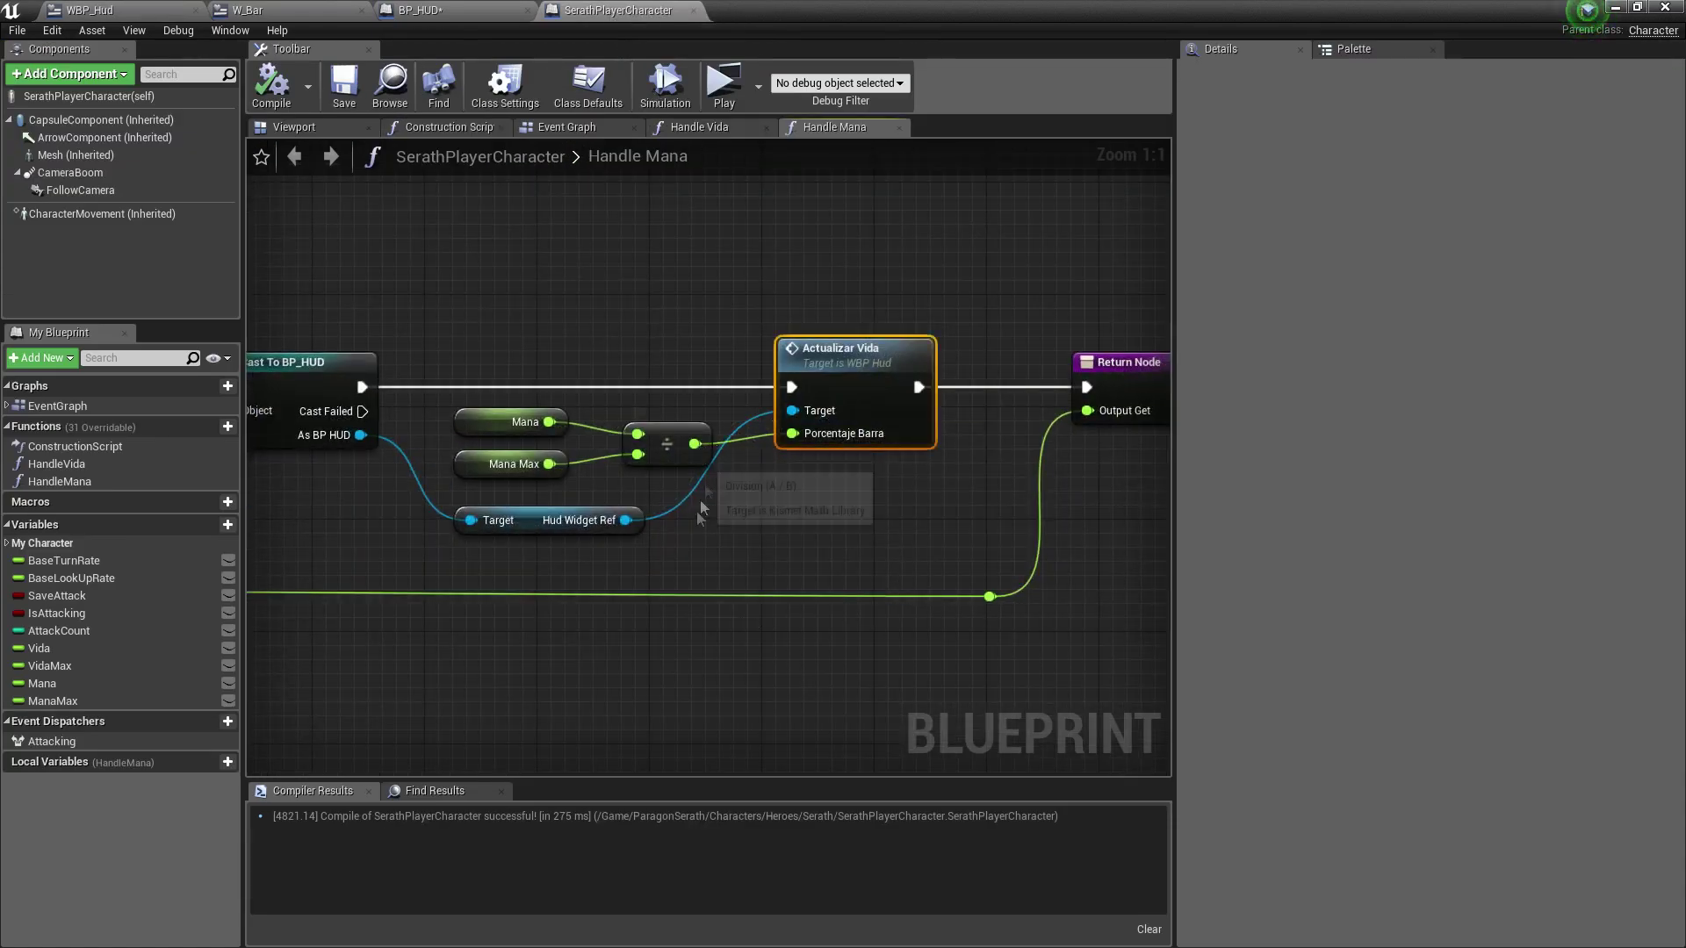
key("Delete")
Add an Actualizar Mana call from Hud Widget Ref via an 'actuali' search.
left_click_drag(626, 520, 736, 456)
type("actuali")
key("Up")
key("Return")
left_click_drag(793, 463, 819, 377)
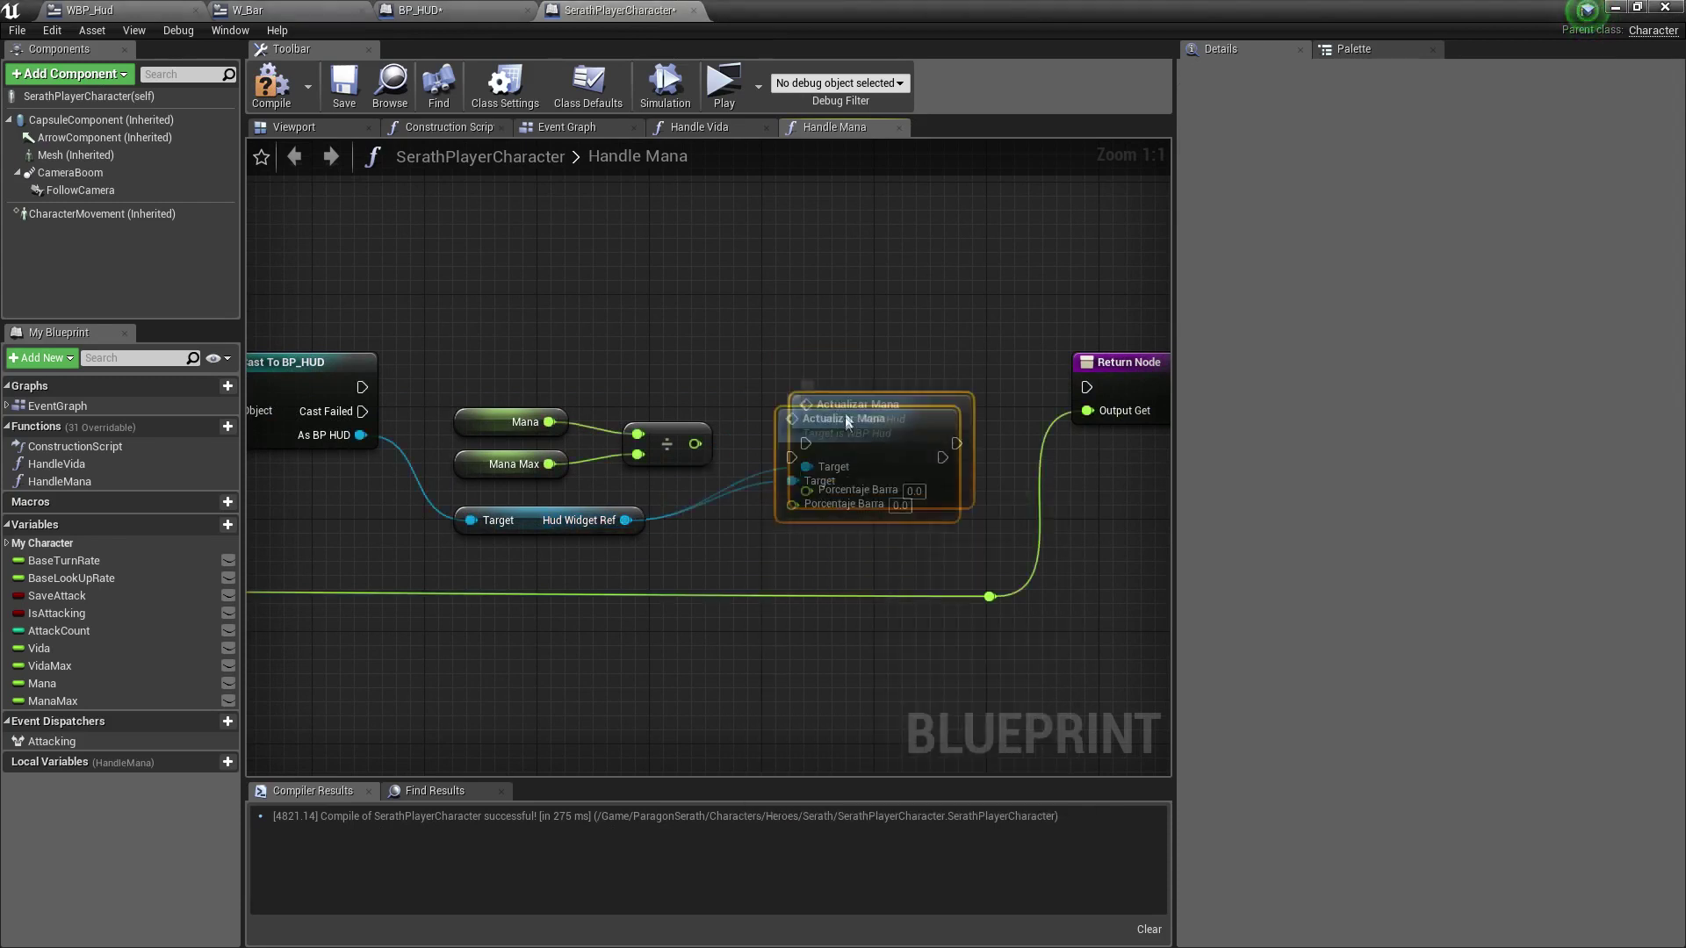
Chain Actualizar Mana between the cast and Return Node, feed it the Mana ratio, and compile.
left_click_drag(362, 388, 778, 387)
left_click_drag(928, 387, 1084, 384)
left_click_drag(892, 356, 919, 356)
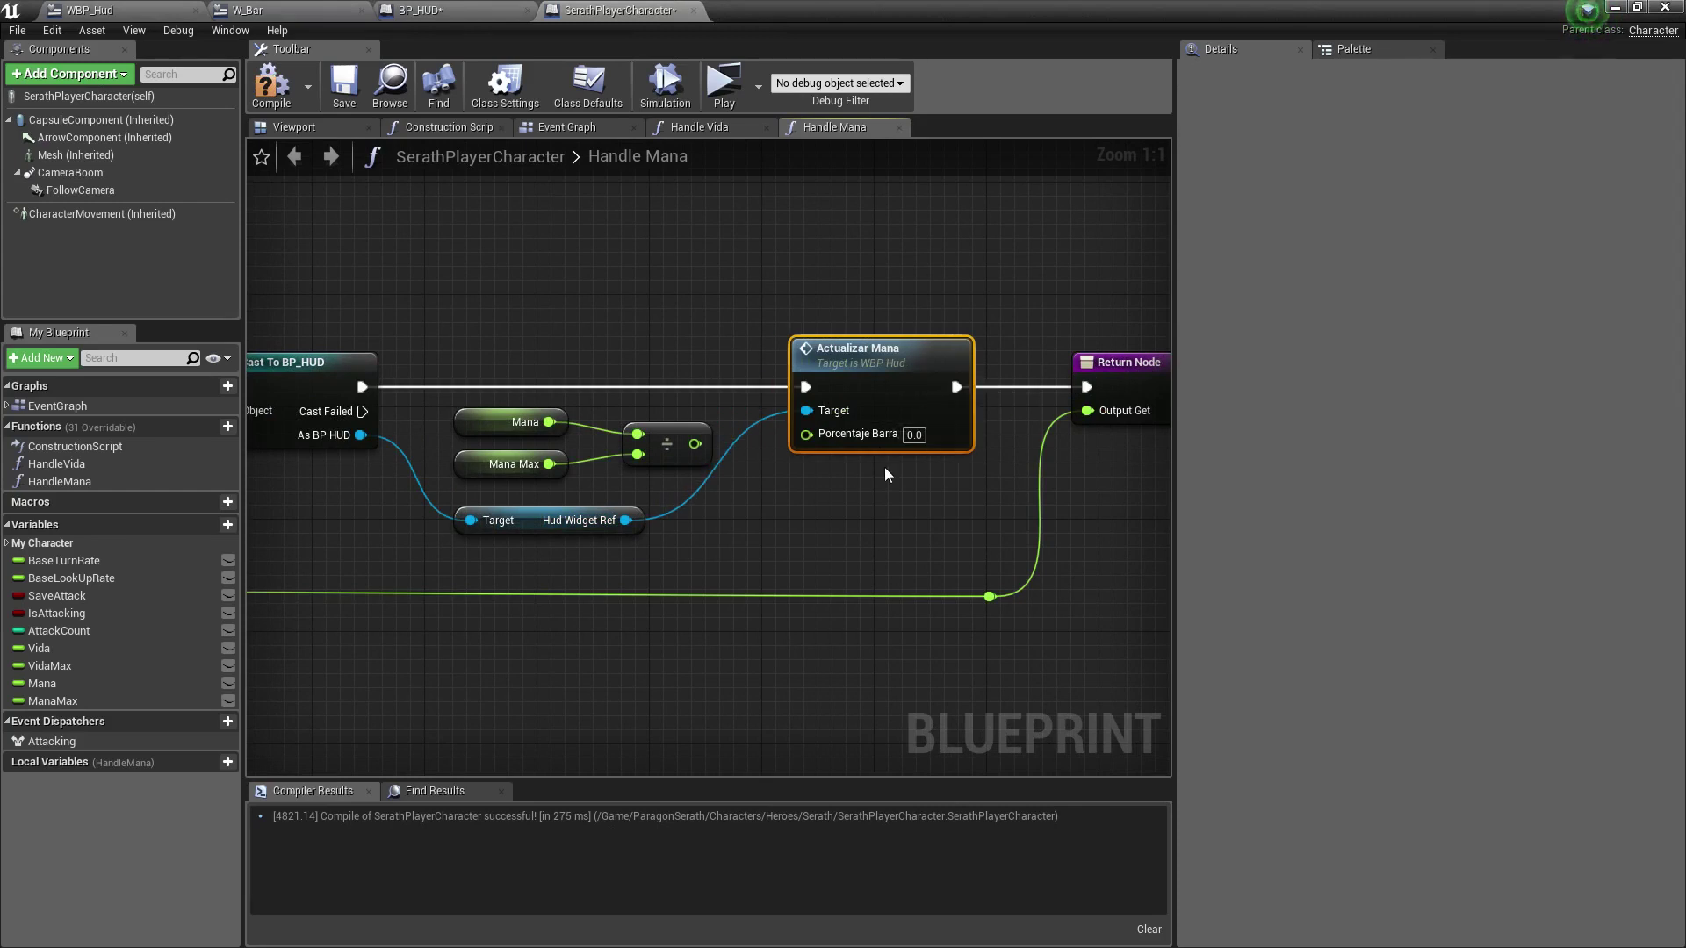
left_click_drag(693, 445, 806, 434)
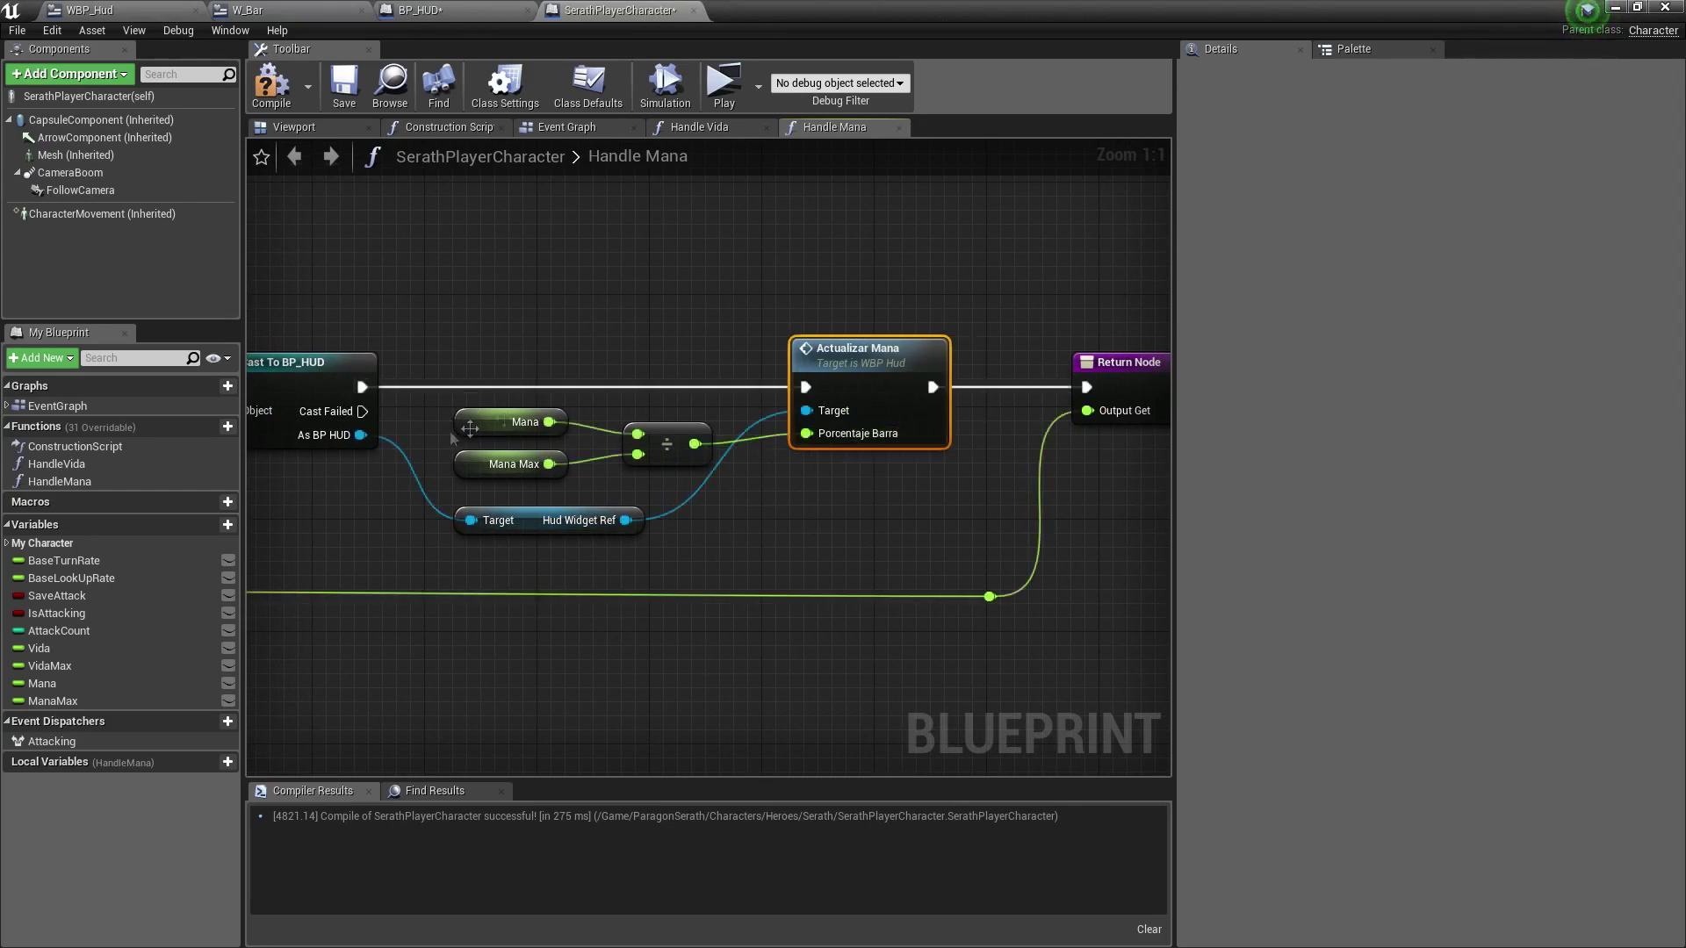
left_click(344, 83)
Run a quick test play, then bring the Event Graph's BeginPlay nodes into view.
left_click(724, 84)
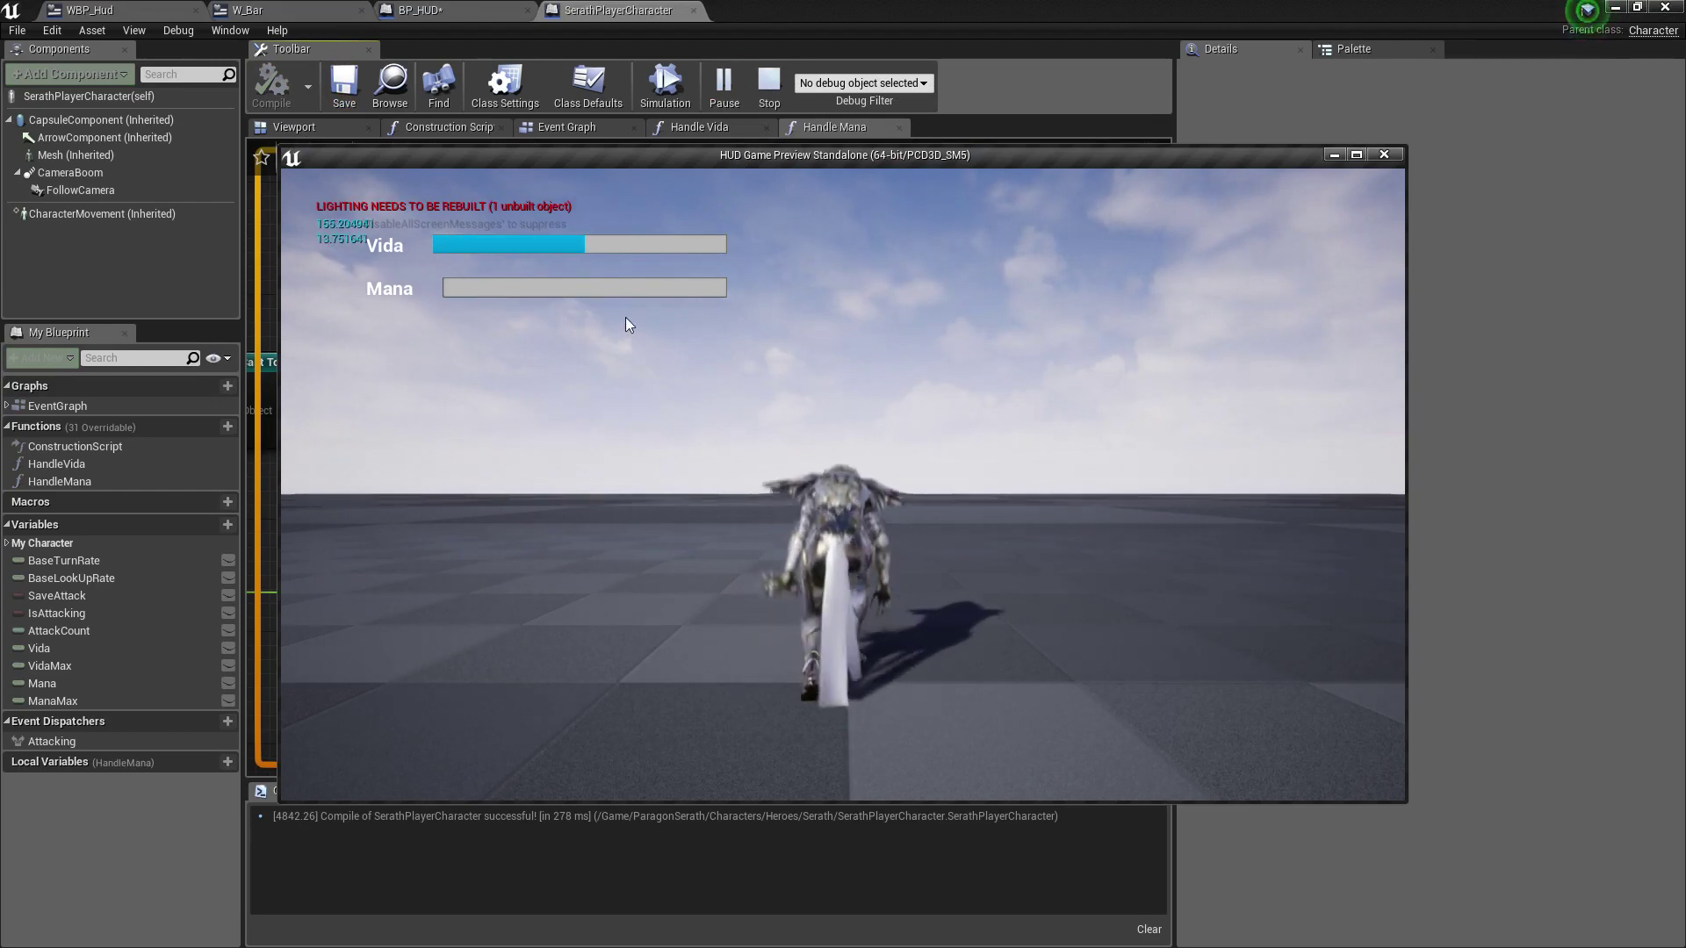
key("Escape")
left_click(580, 131)
right_click_drag(504, 466, 715, 406)
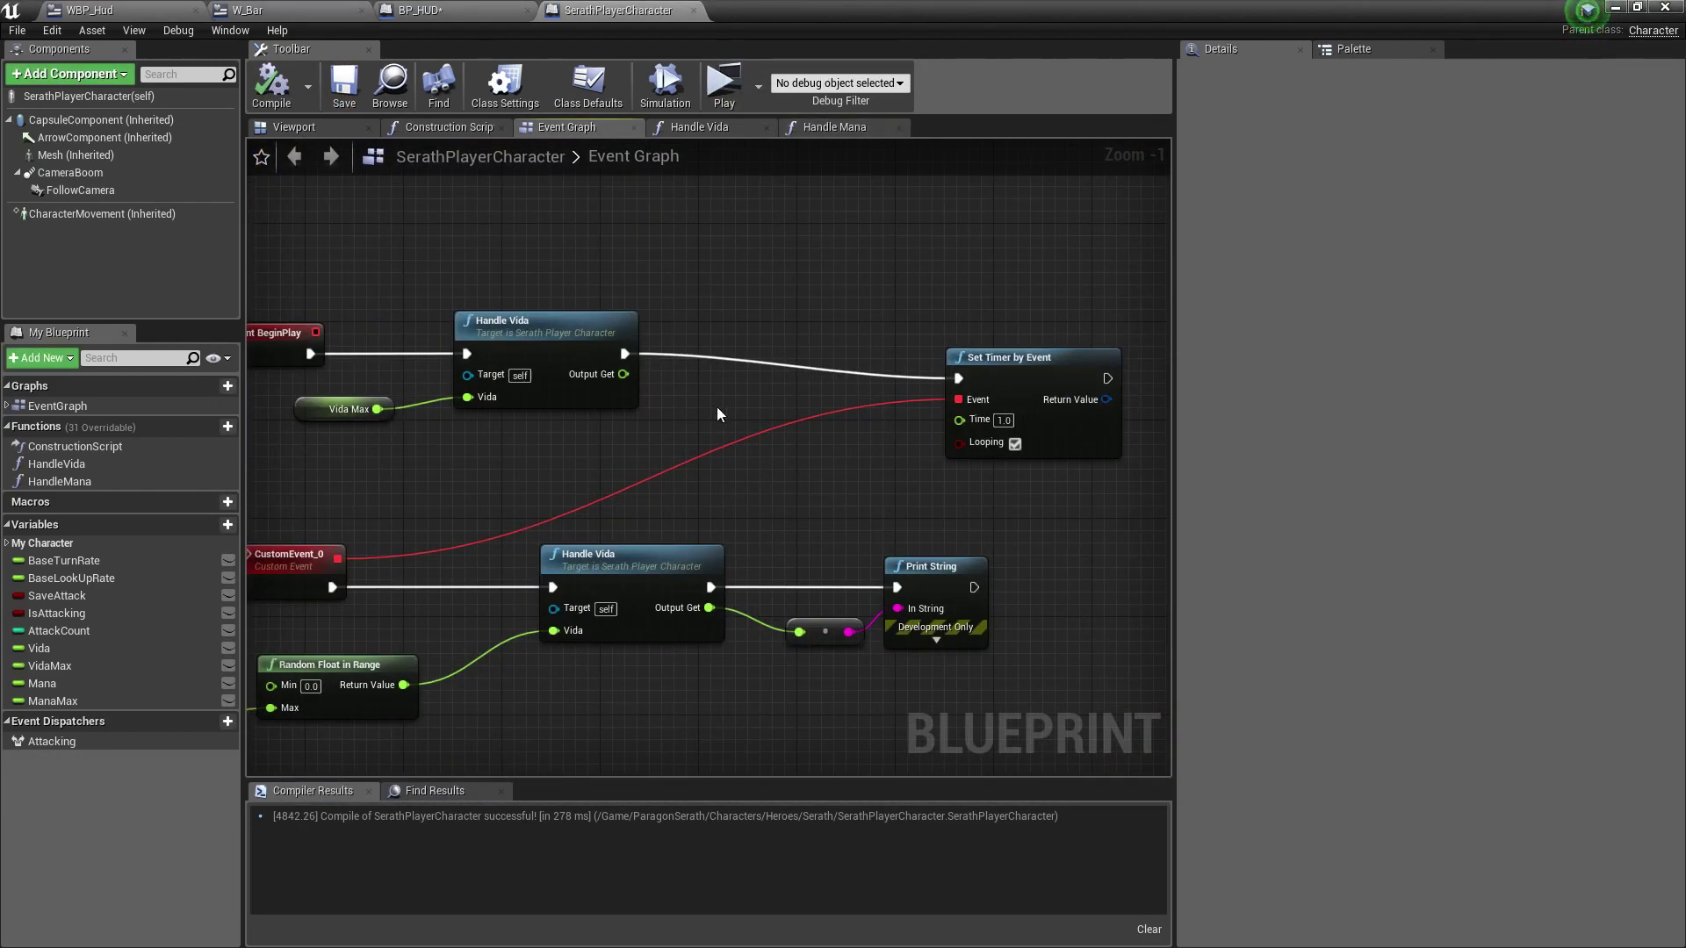
Add a Handle Mana call to the BeginPlay chain, wired right after Handle Vida.
left_click(1075, 355)
left_click(507, 342)
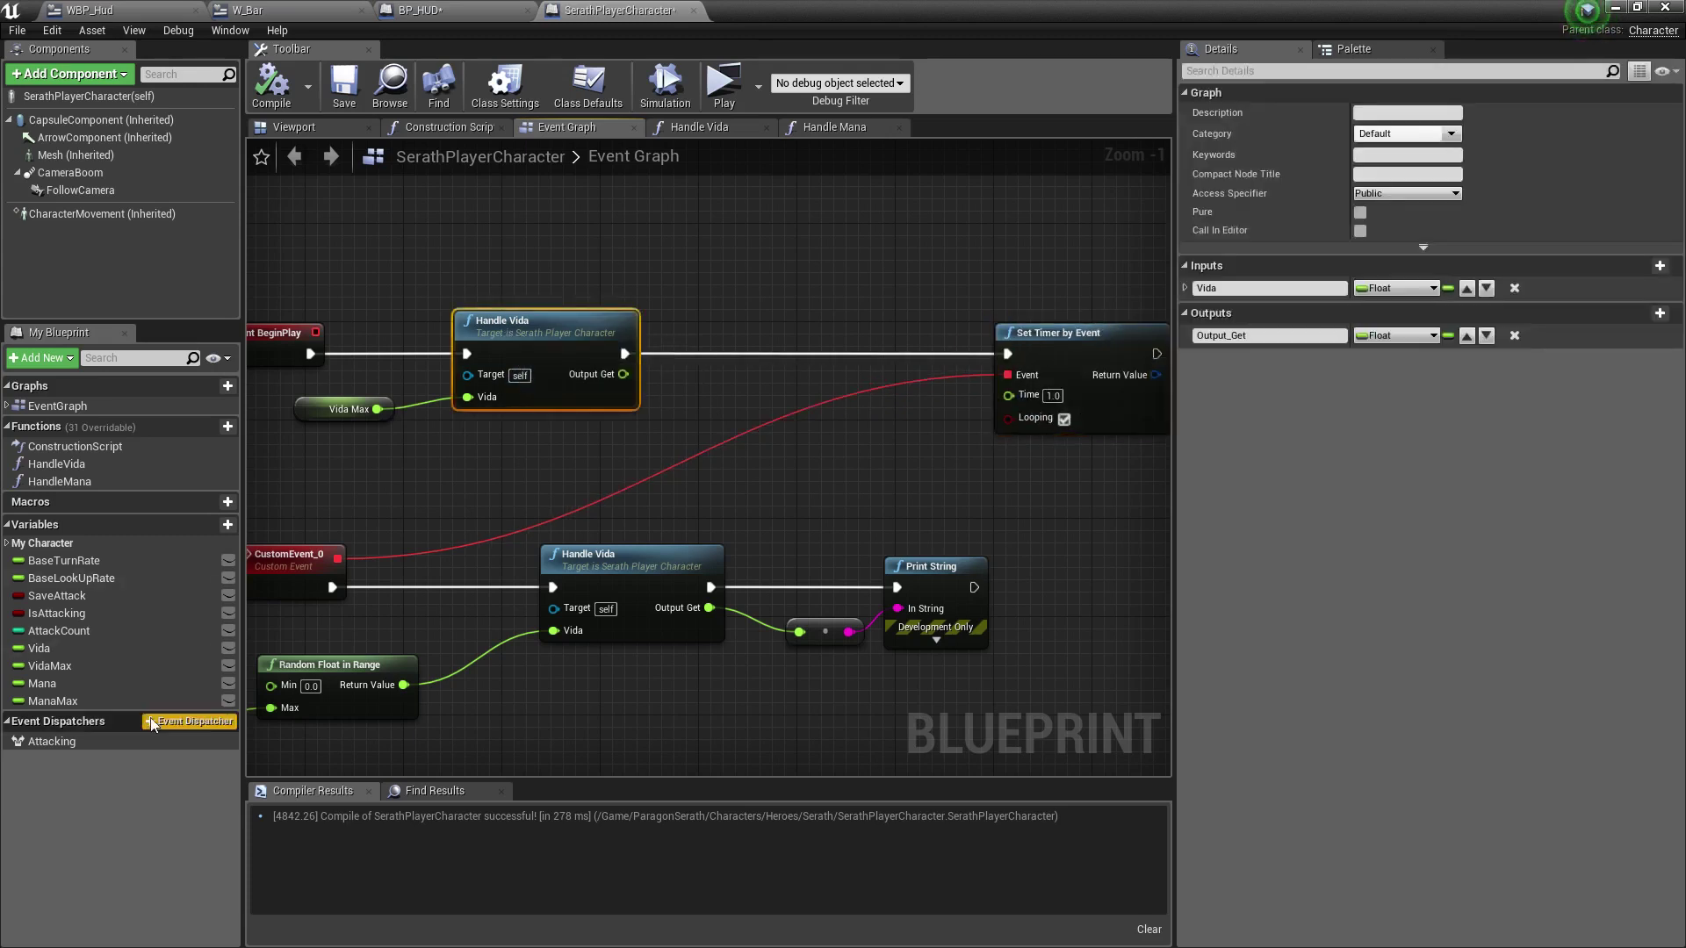
mouse_move(60, 483)
left_mouse_down()
mouse_move(200, 484)
mouse_move(715, 330)
left_mouse_up()
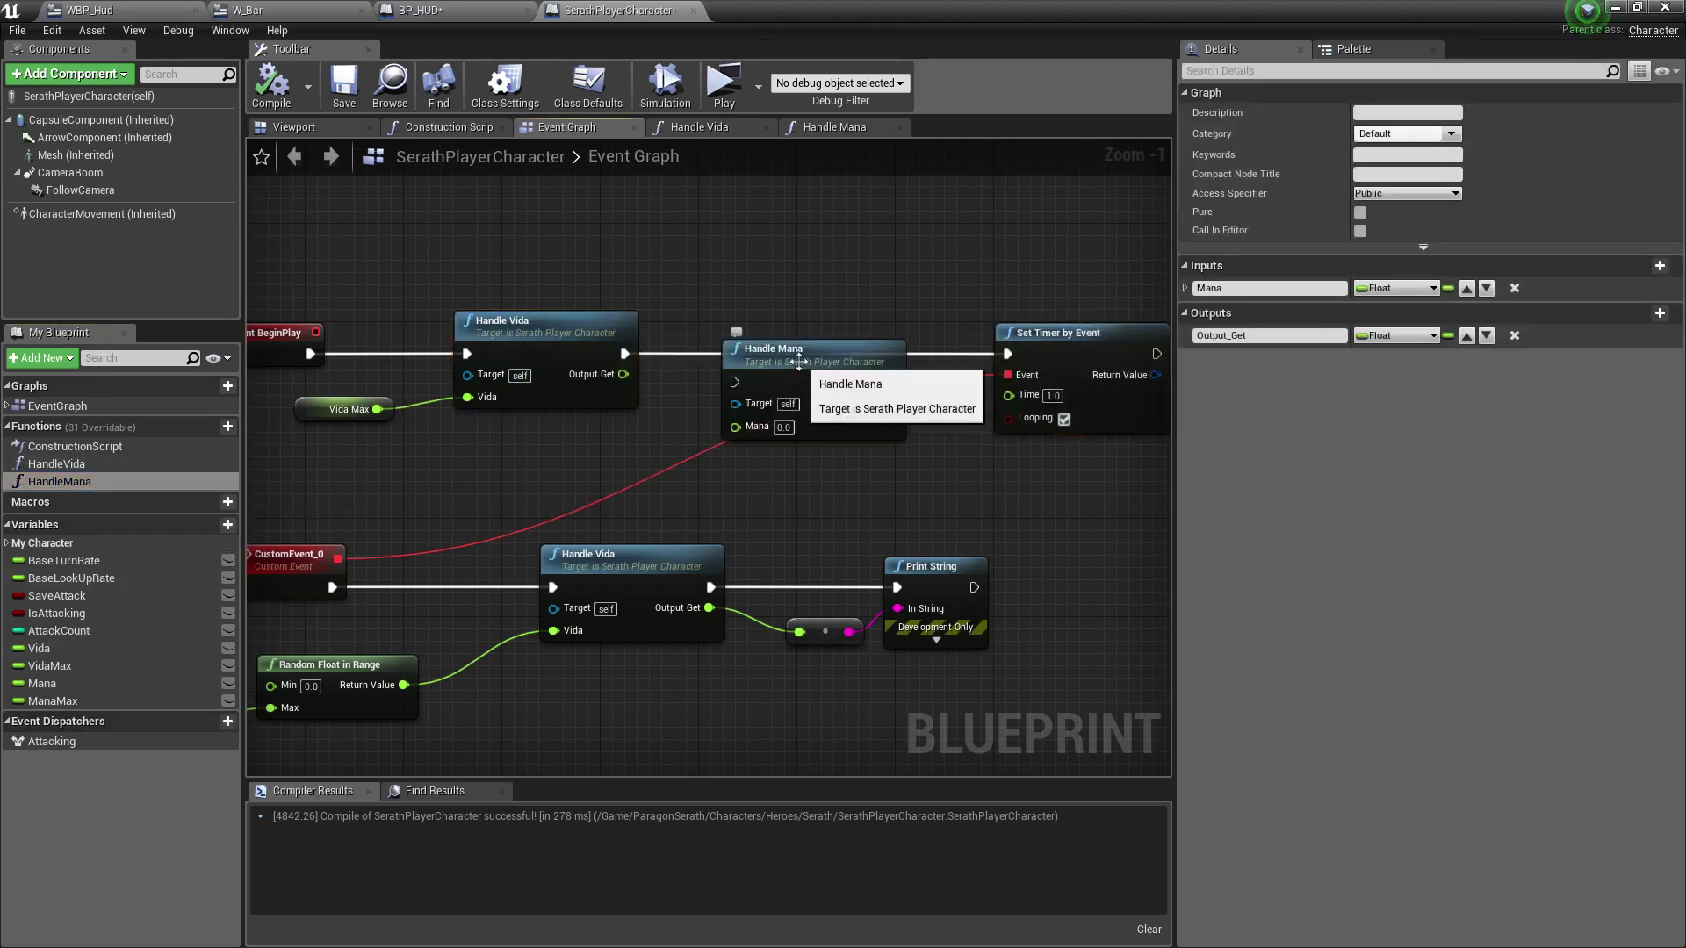
mouse_move(621, 354)
left_mouse_down()
mouse_move(724, 366)
mouse_move(780, 332)
mouse_move(717, 386)
left_mouse_up()
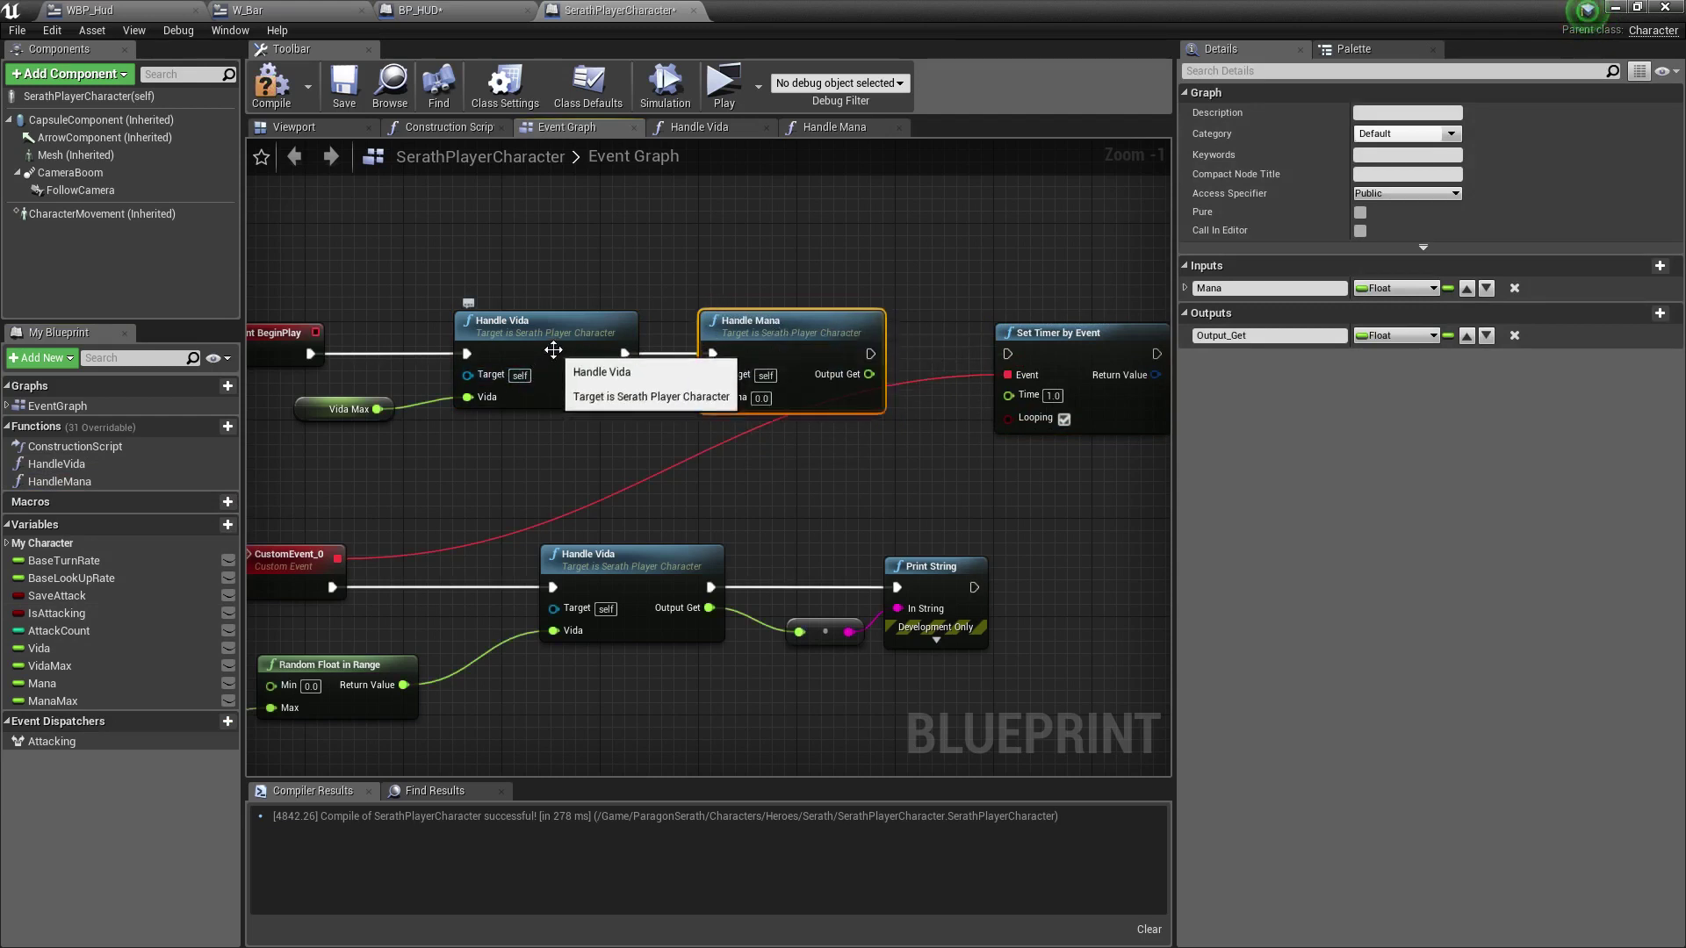
Remove the Output Get link so Handle Mana's Mana input stays at 0.0.
left_click_drag(615, 383, 805, 454)
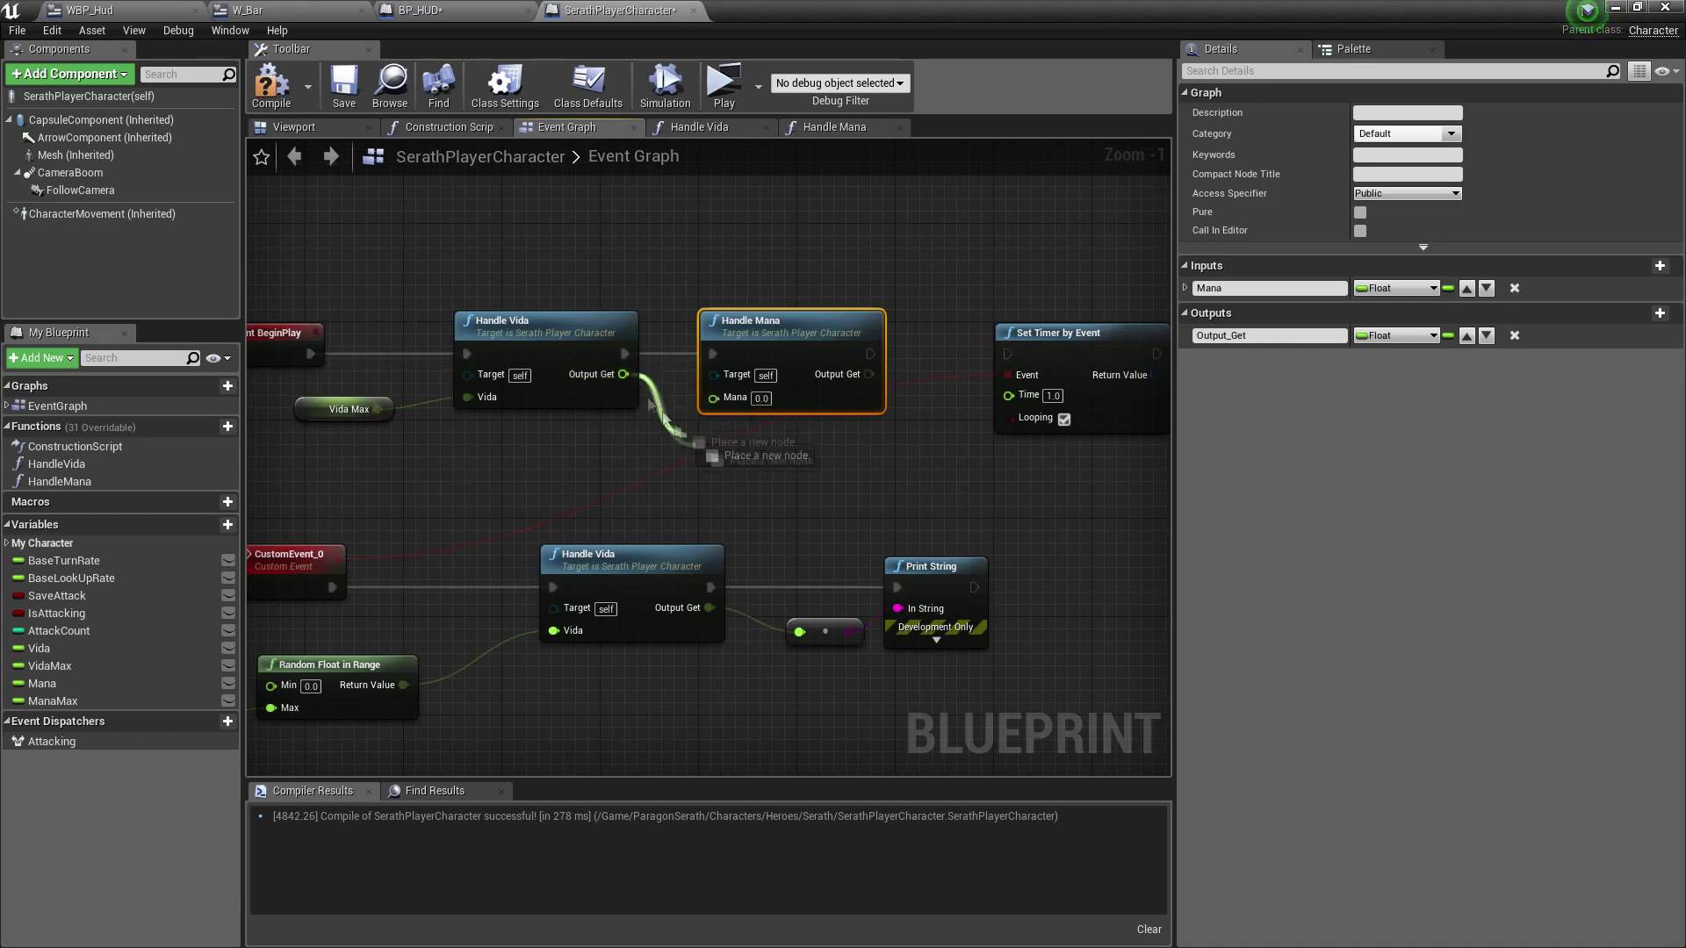
left_click_drag(706, 411, 712, 400)
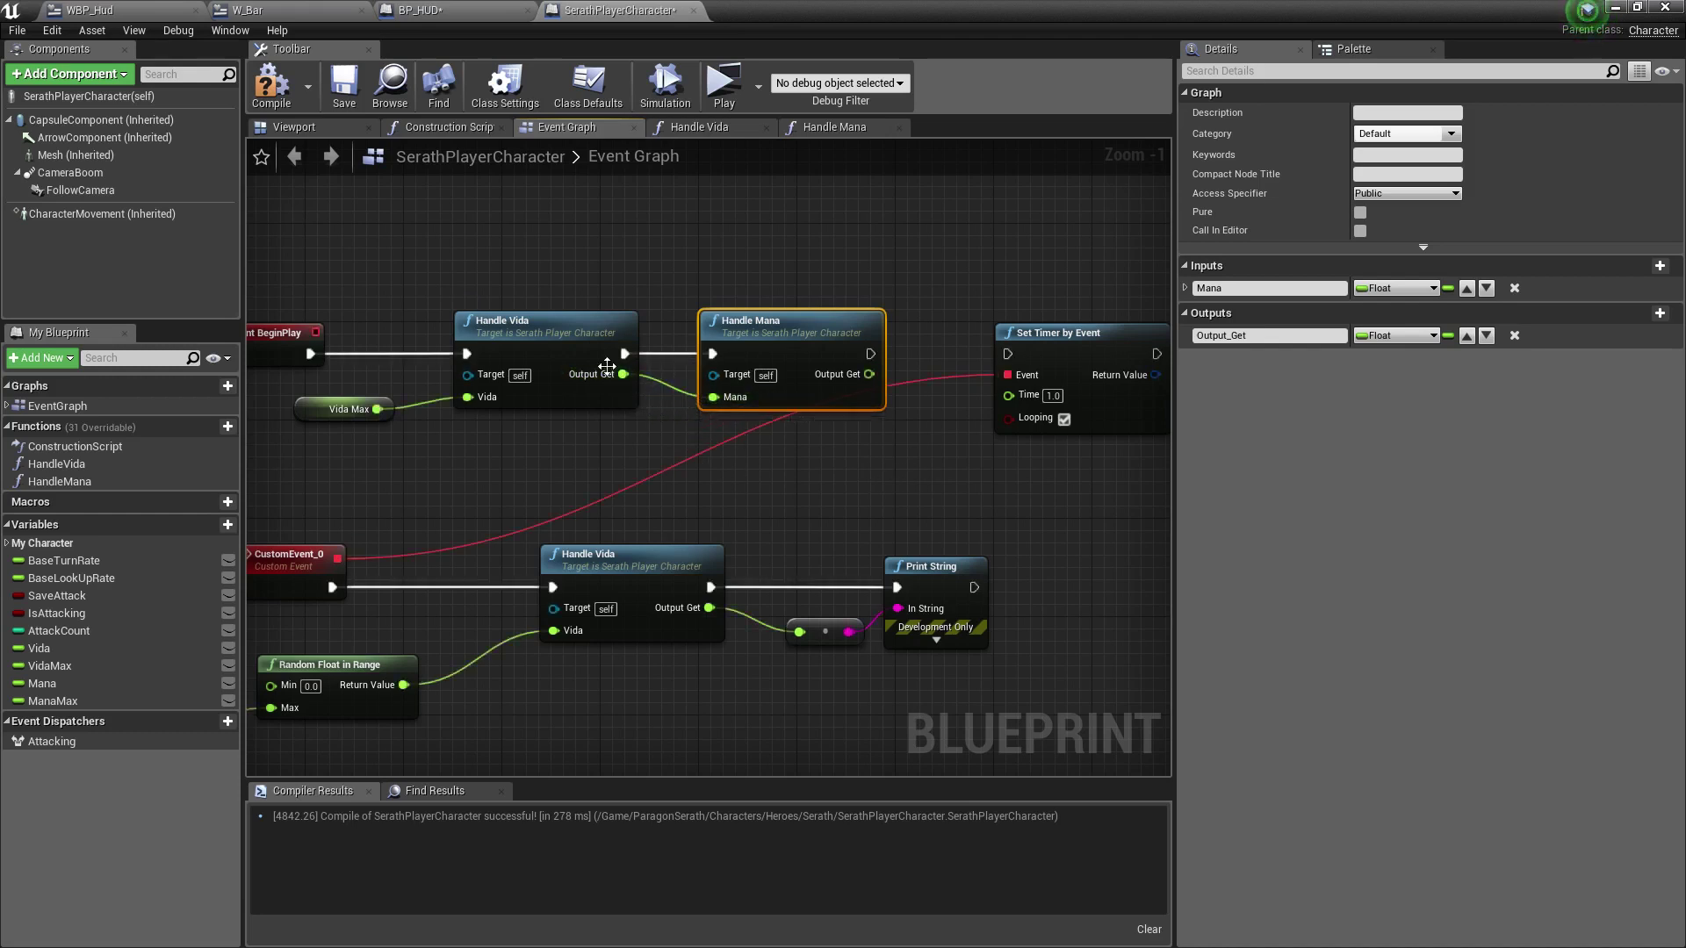
left_click(671, 376)
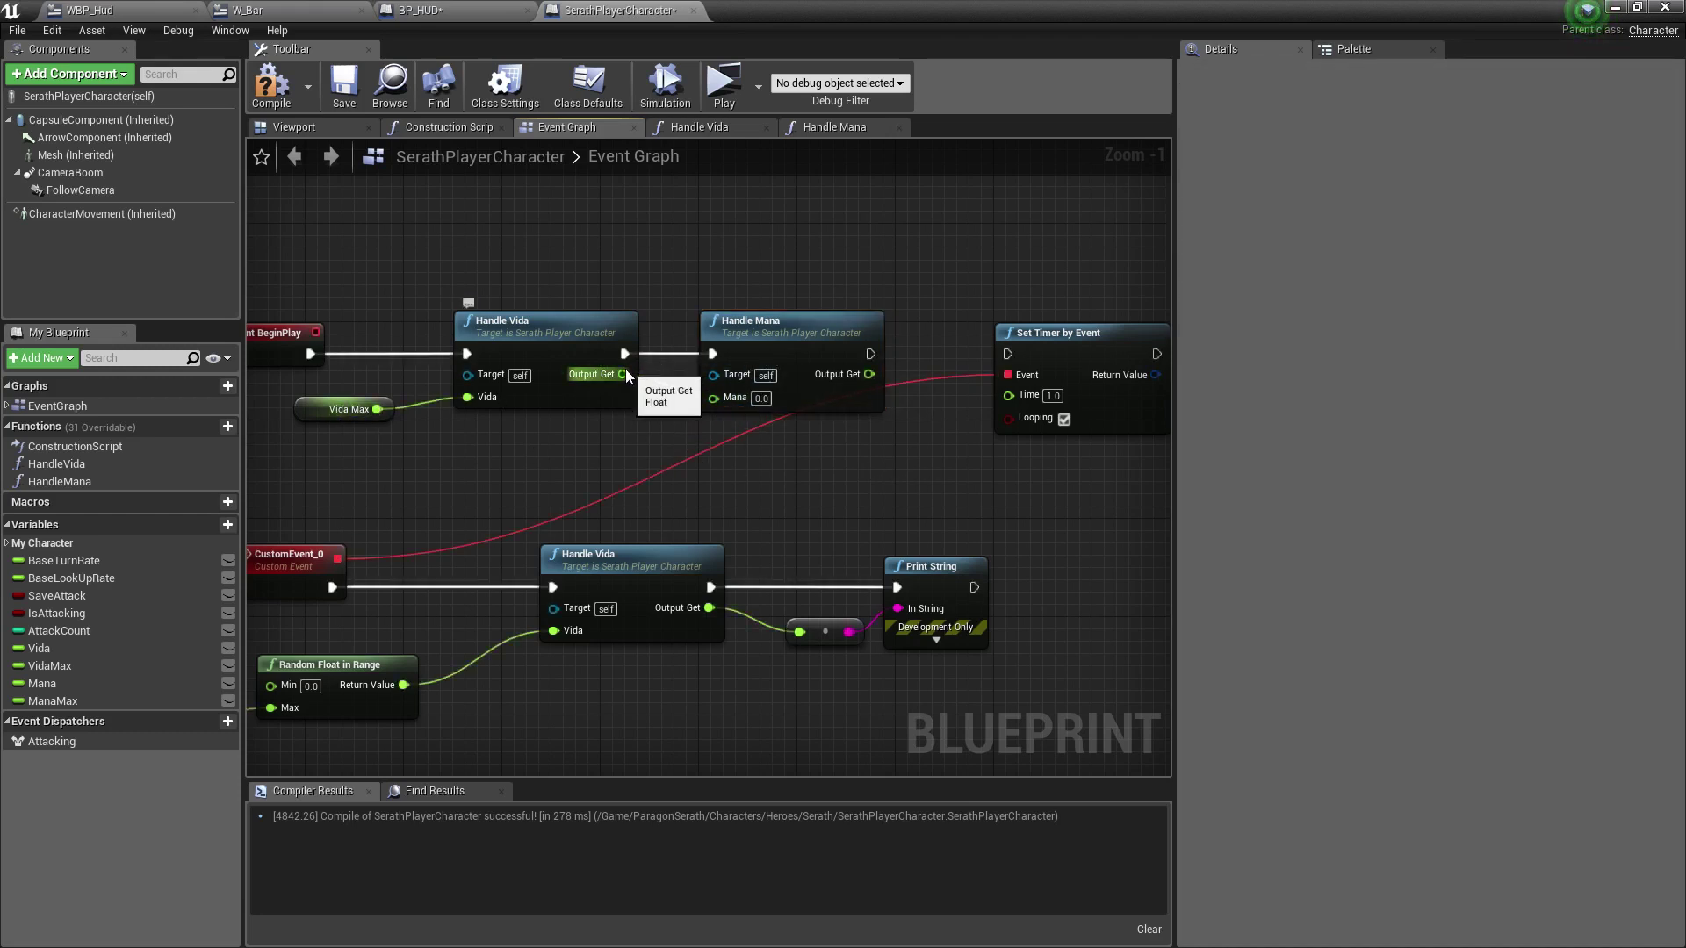
double_click(561, 338)
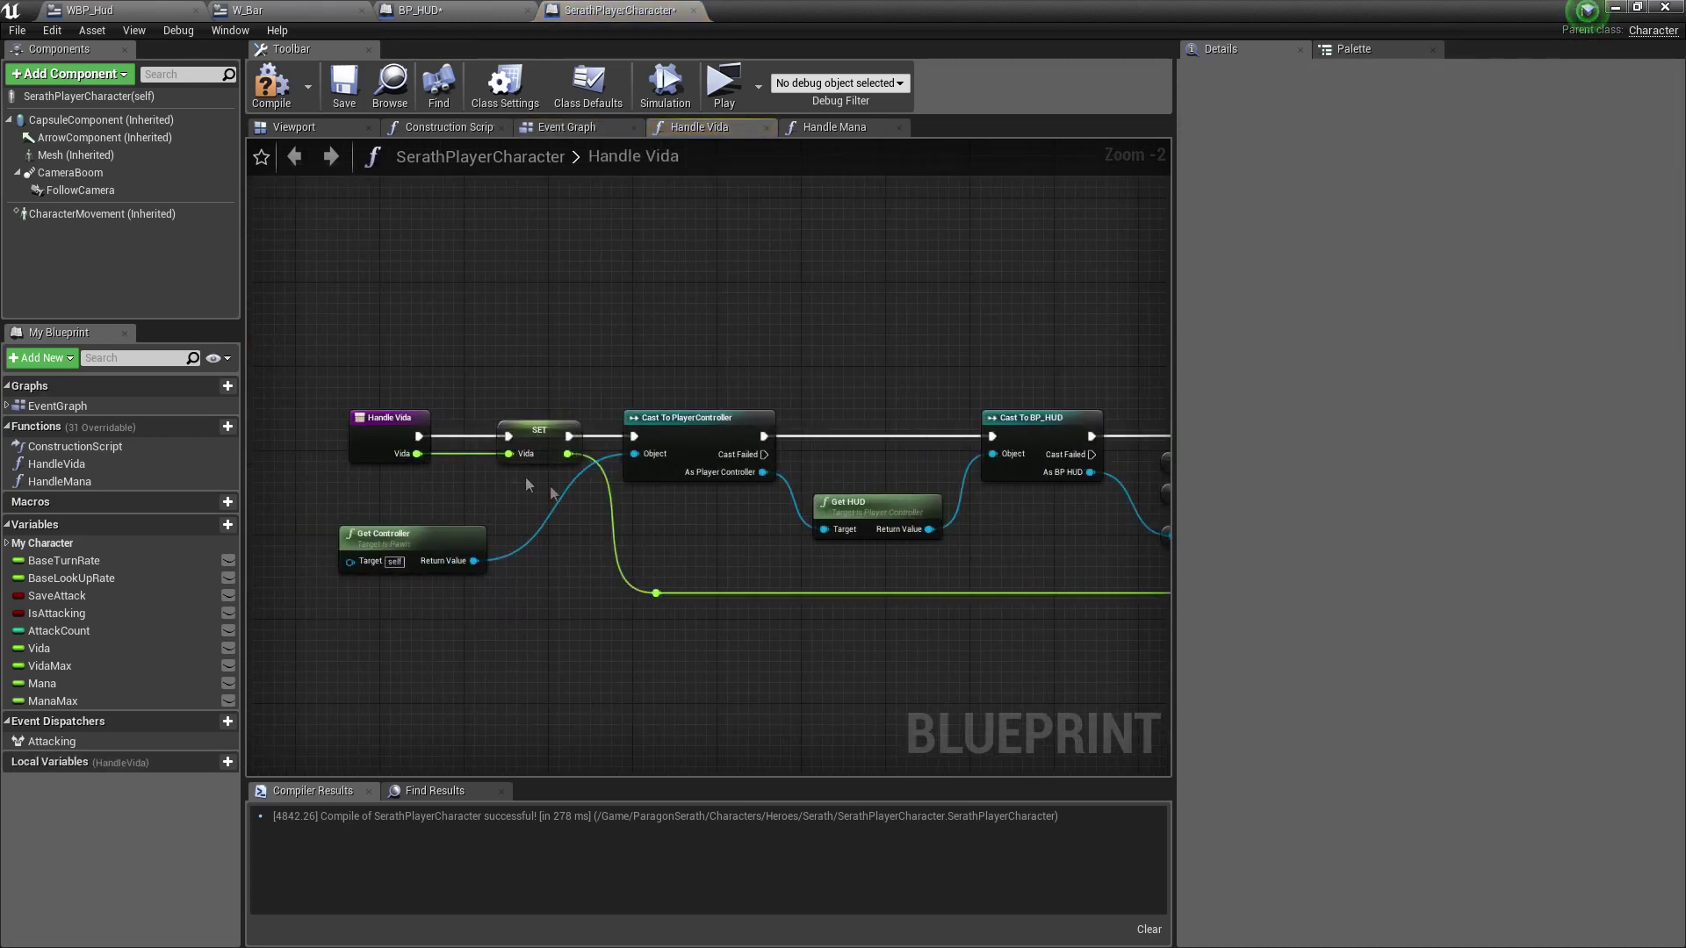
Feed a Mana Max getter into Handle Mana's Mana input on BeginPlay.
right_click_drag(525, 477, 586, 469)
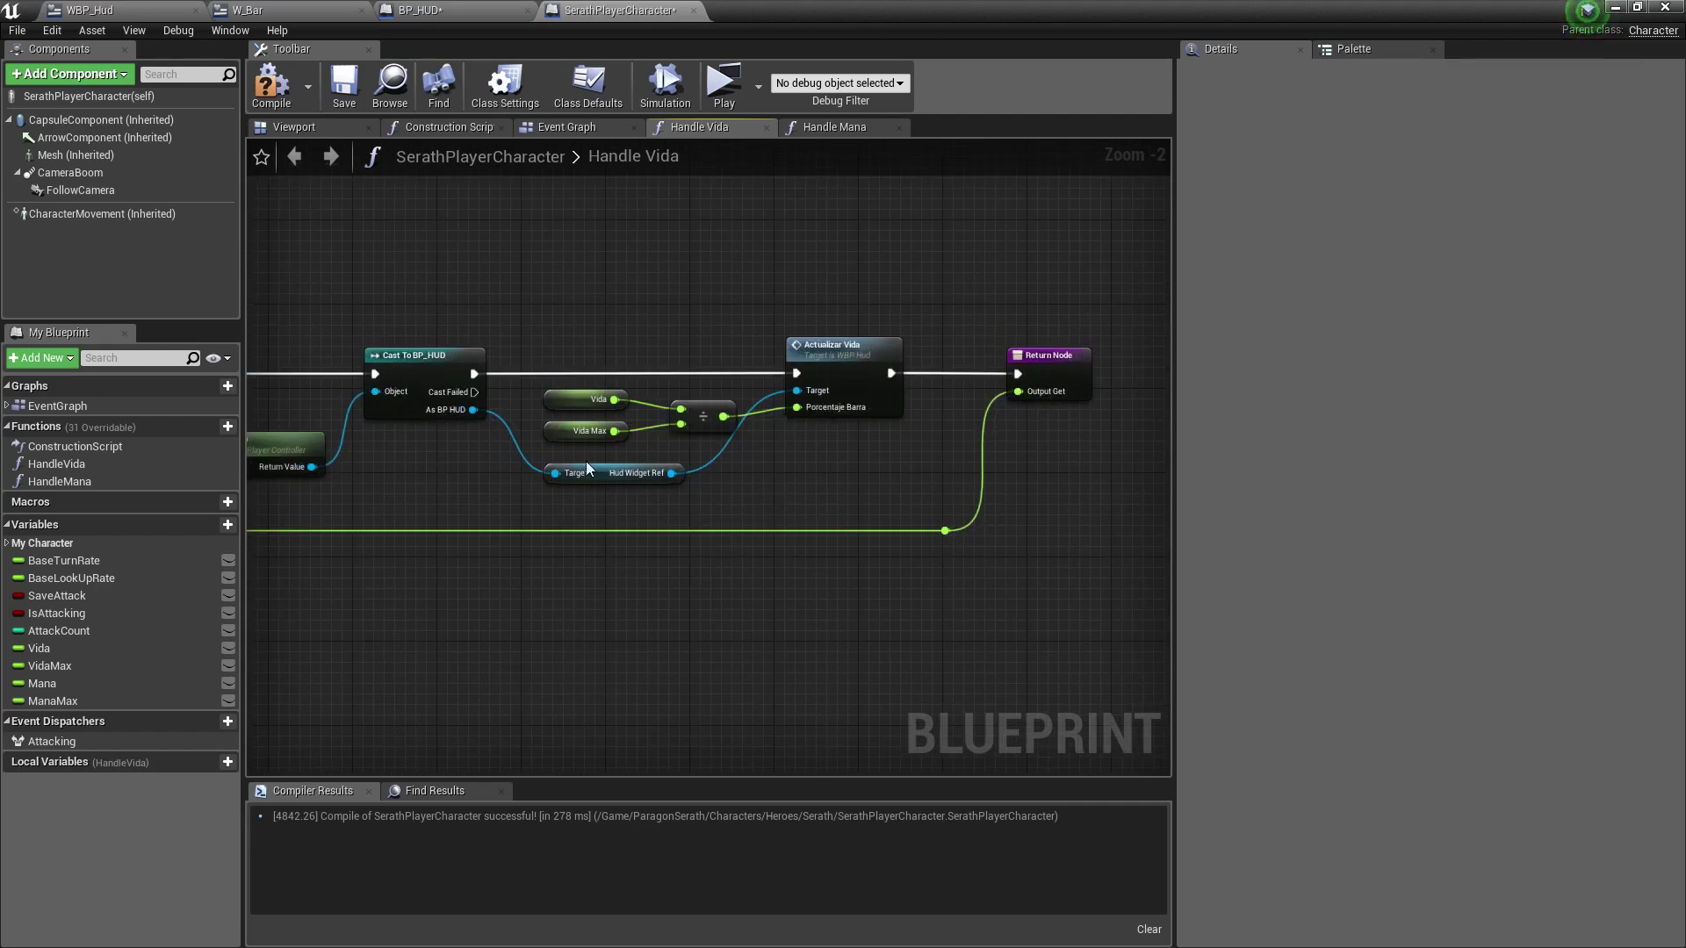
right_click_drag(586, 470, 650, 303)
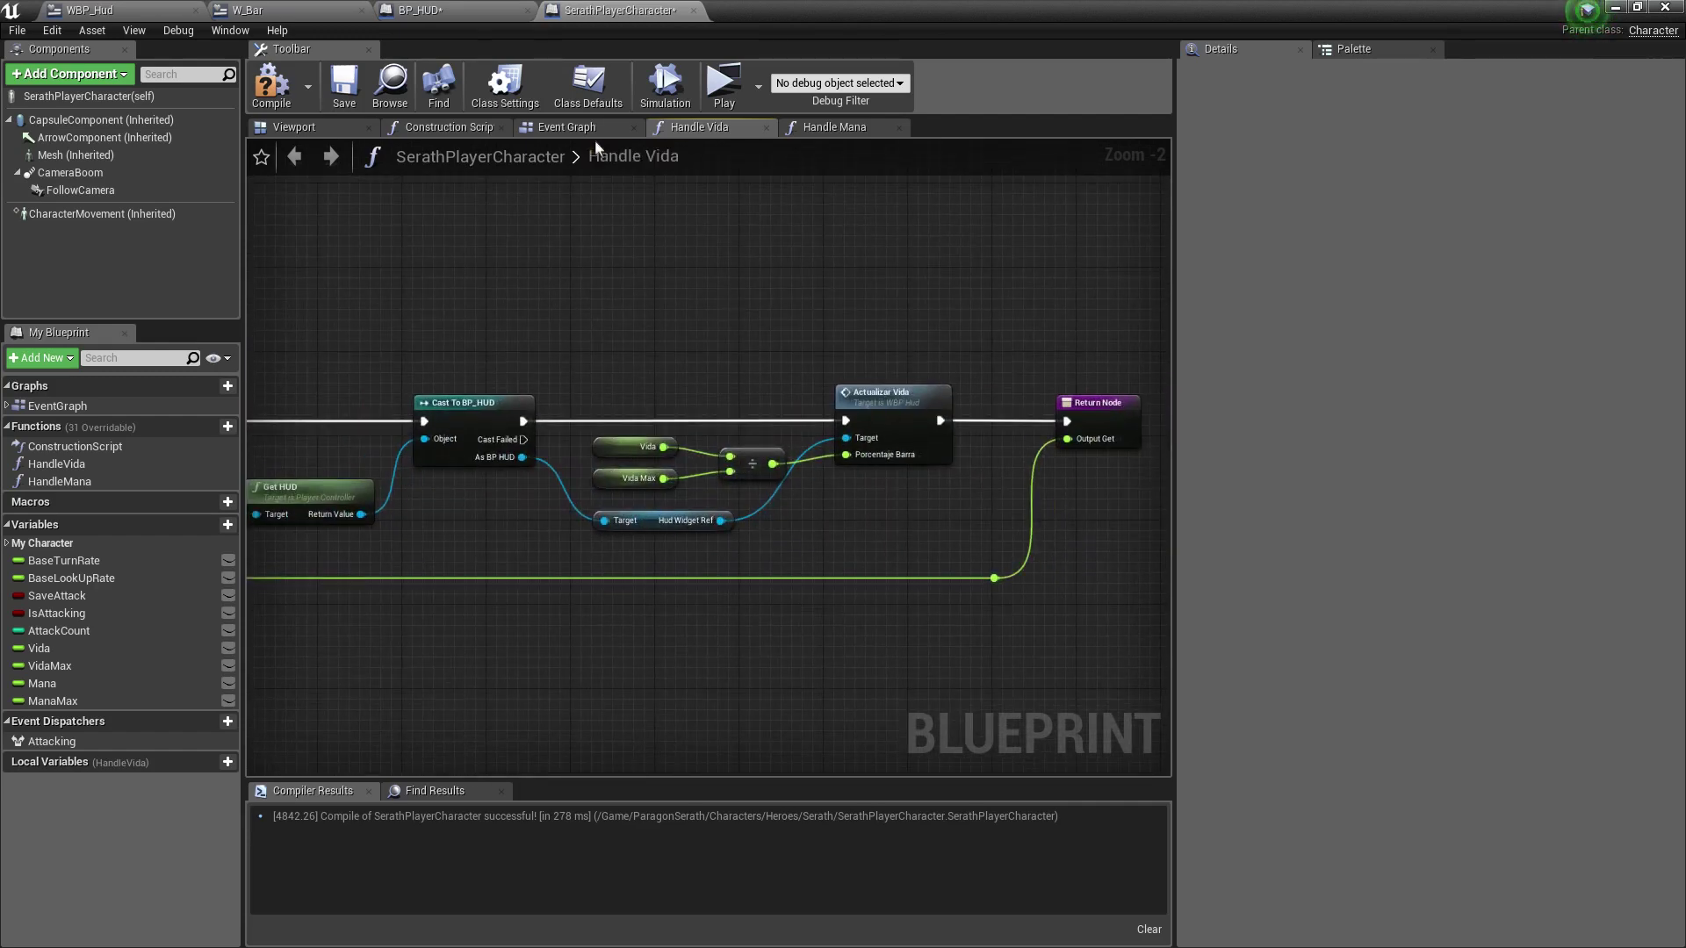
left_click(570, 127)
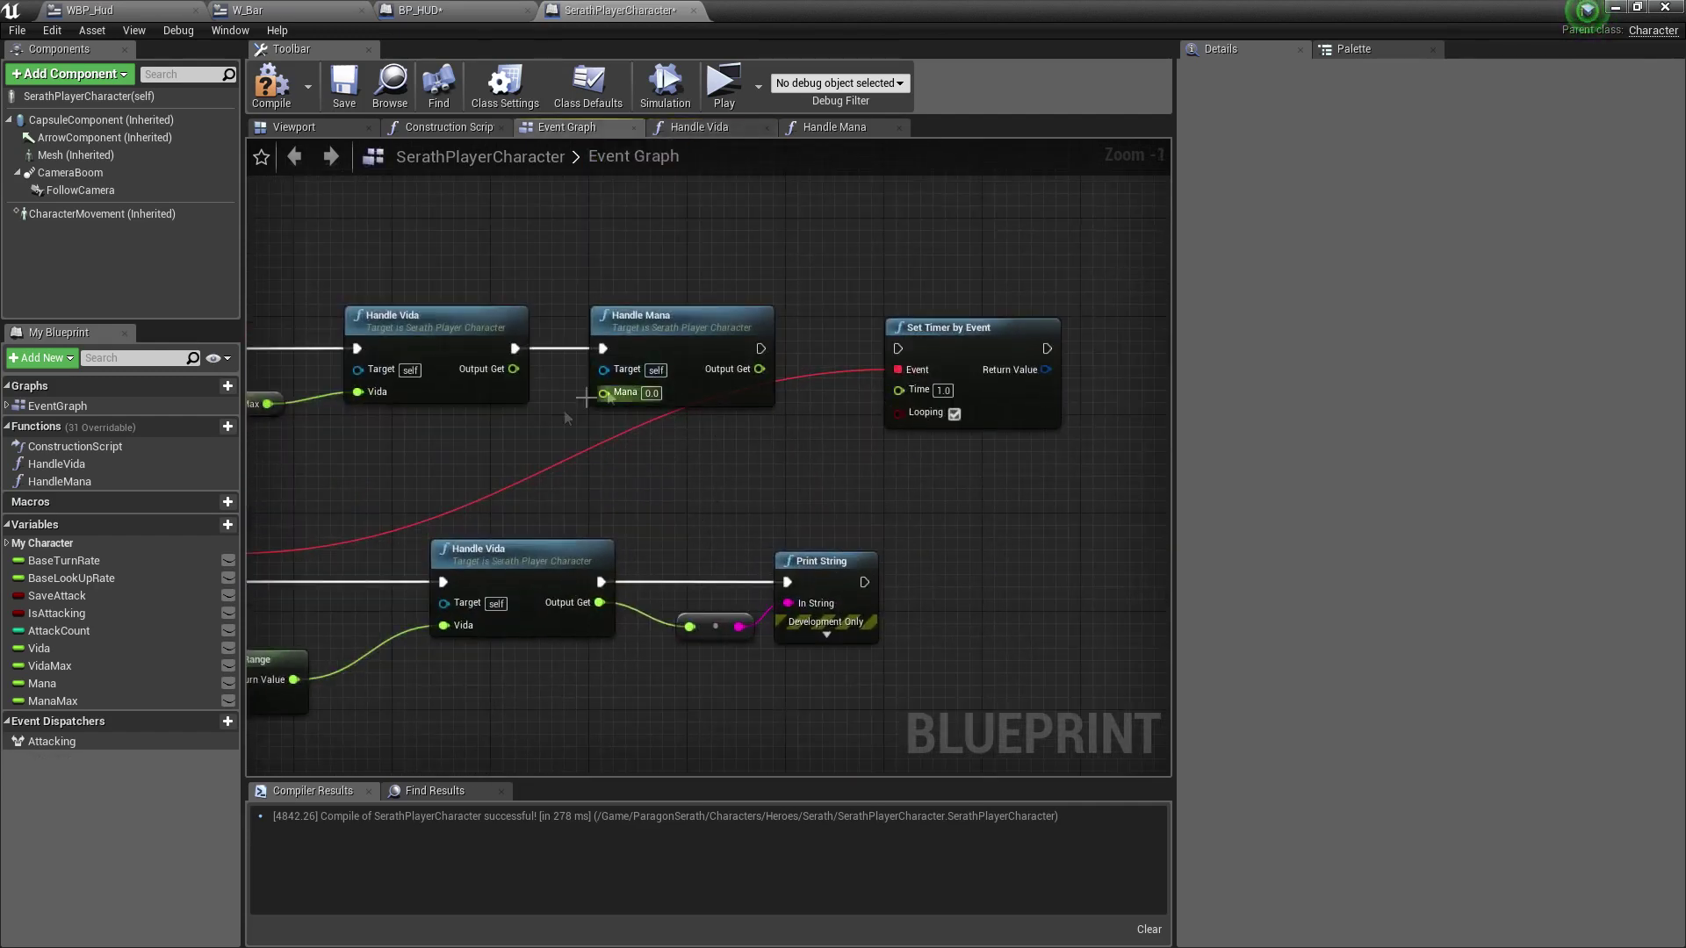
right_click_drag(626, 392, 772, 399)
left_click_drag(65, 699, 560, 442)
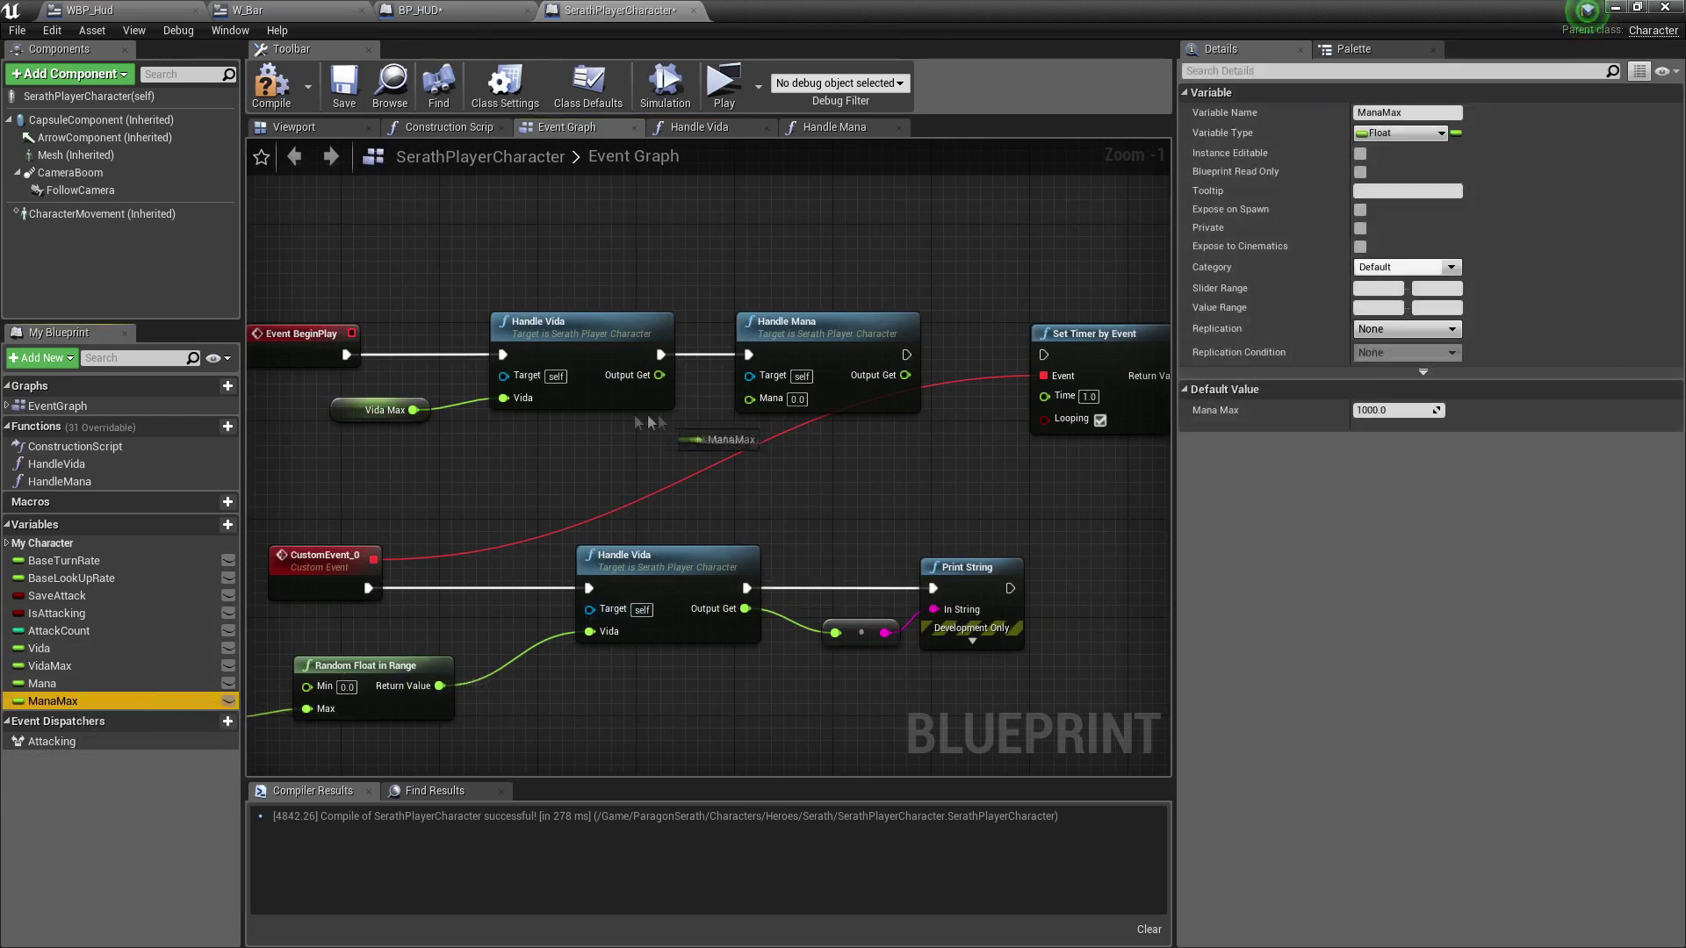
left_click(628, 462)
left_click_drag(650, 444, 748, 398)
mouse_move(597, 463)
left_mouse_down()
mouse_move(668, 454)
mouse_move(604, 466)
left_mouse_up()
right_click_drag(717, 470, 574, 490)
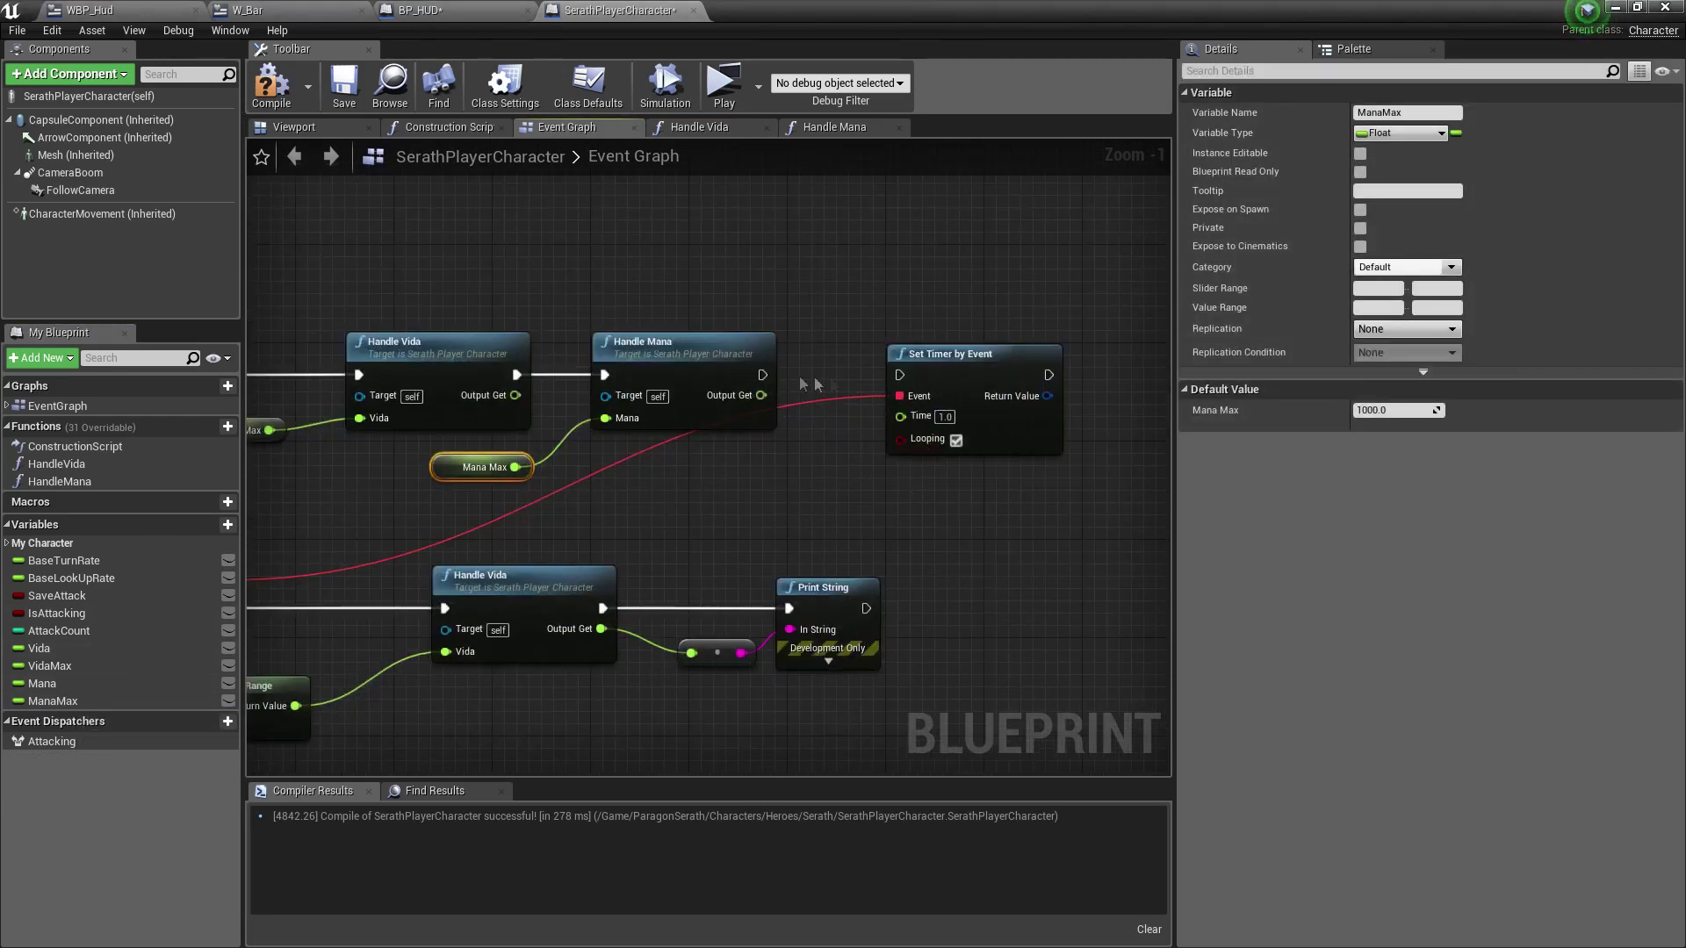
Wire Handle Mana into Set Timer by Event and Play to see a full Mana bar.
left_click_drag(760, 378, 899, 375)
left_click(947, 351)
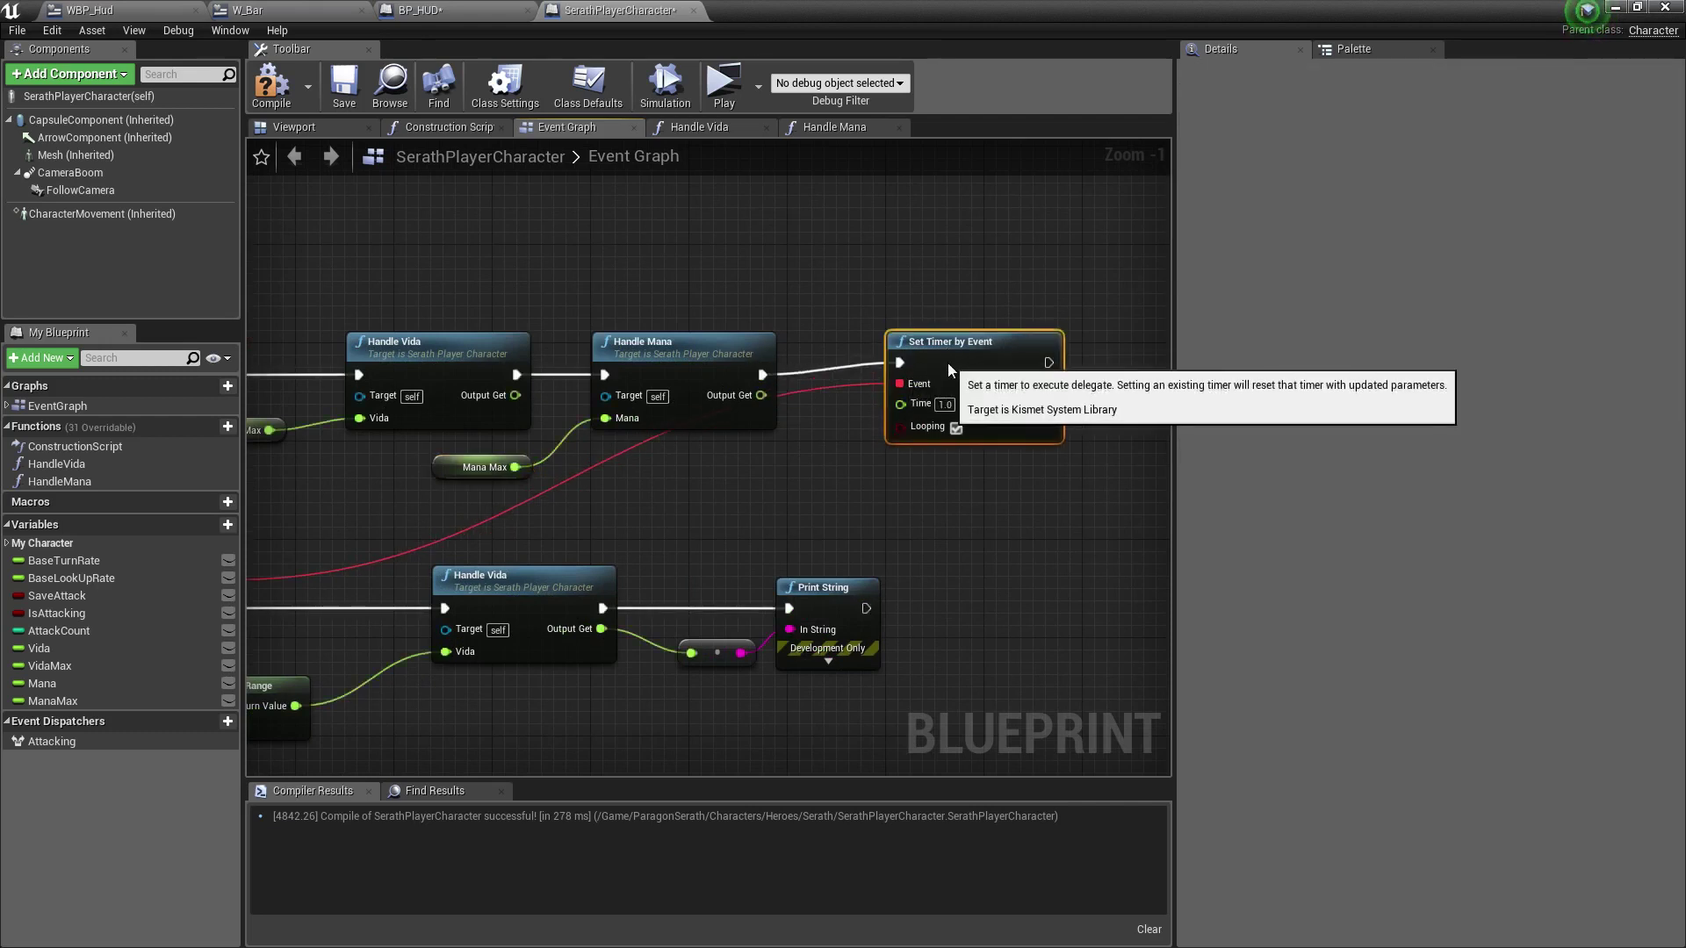
left_click(724, 84)
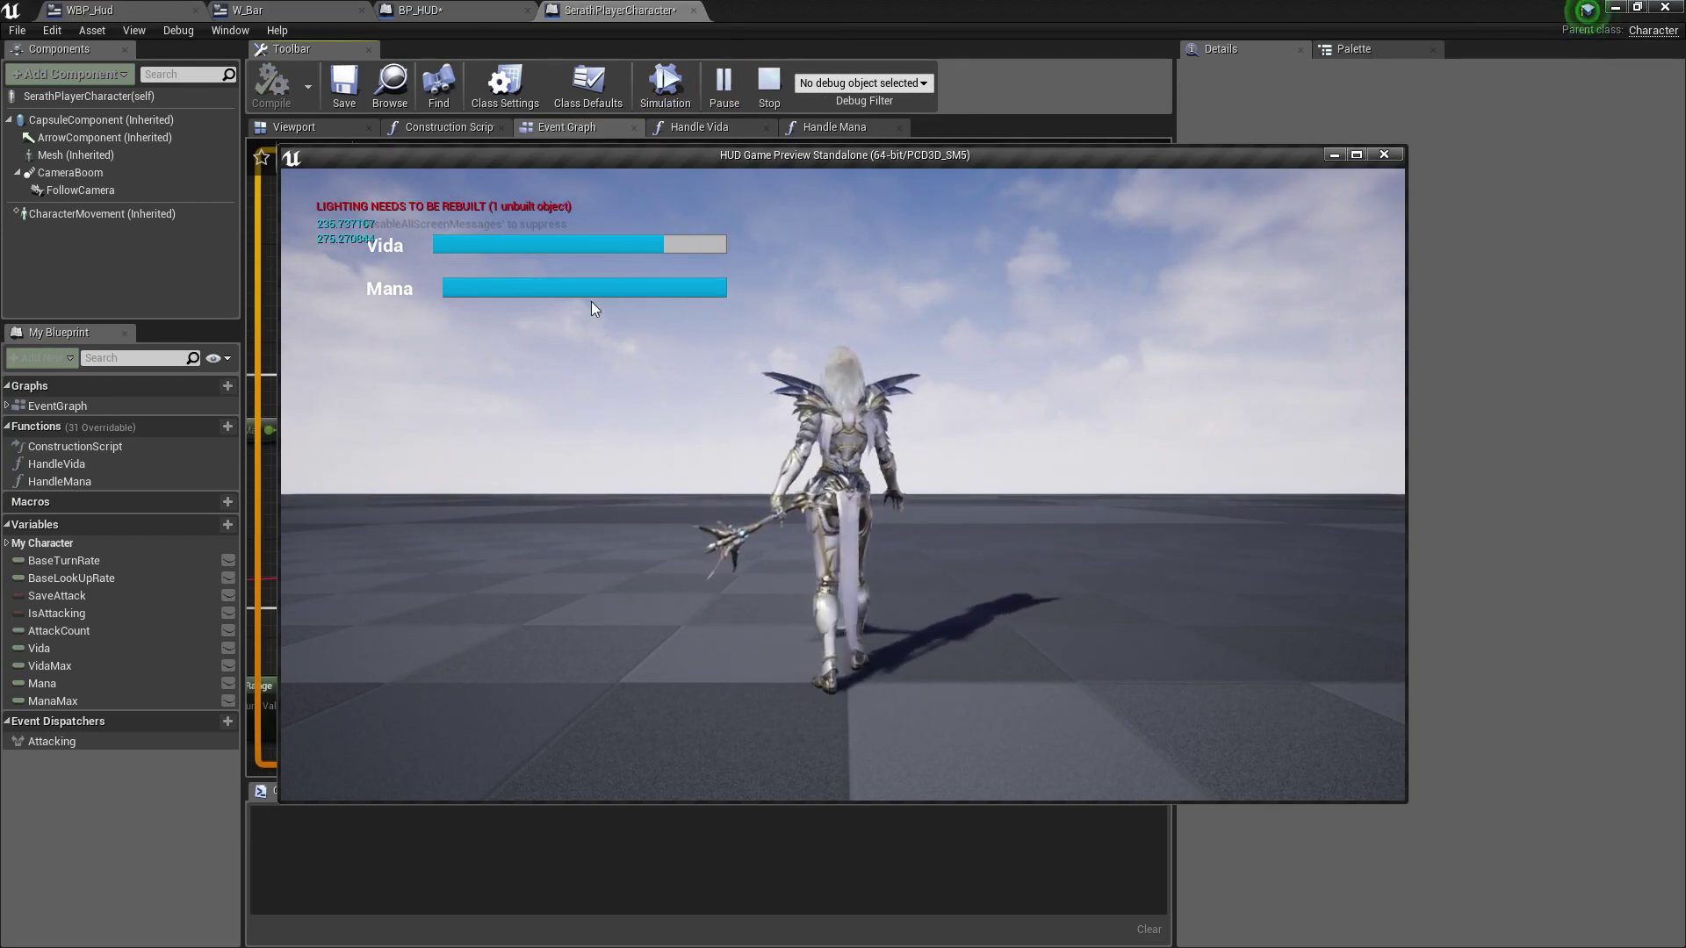
Try the character in the preview, stop it, then compile and save SerathPlayerCharacter.
left_click(871, 351)
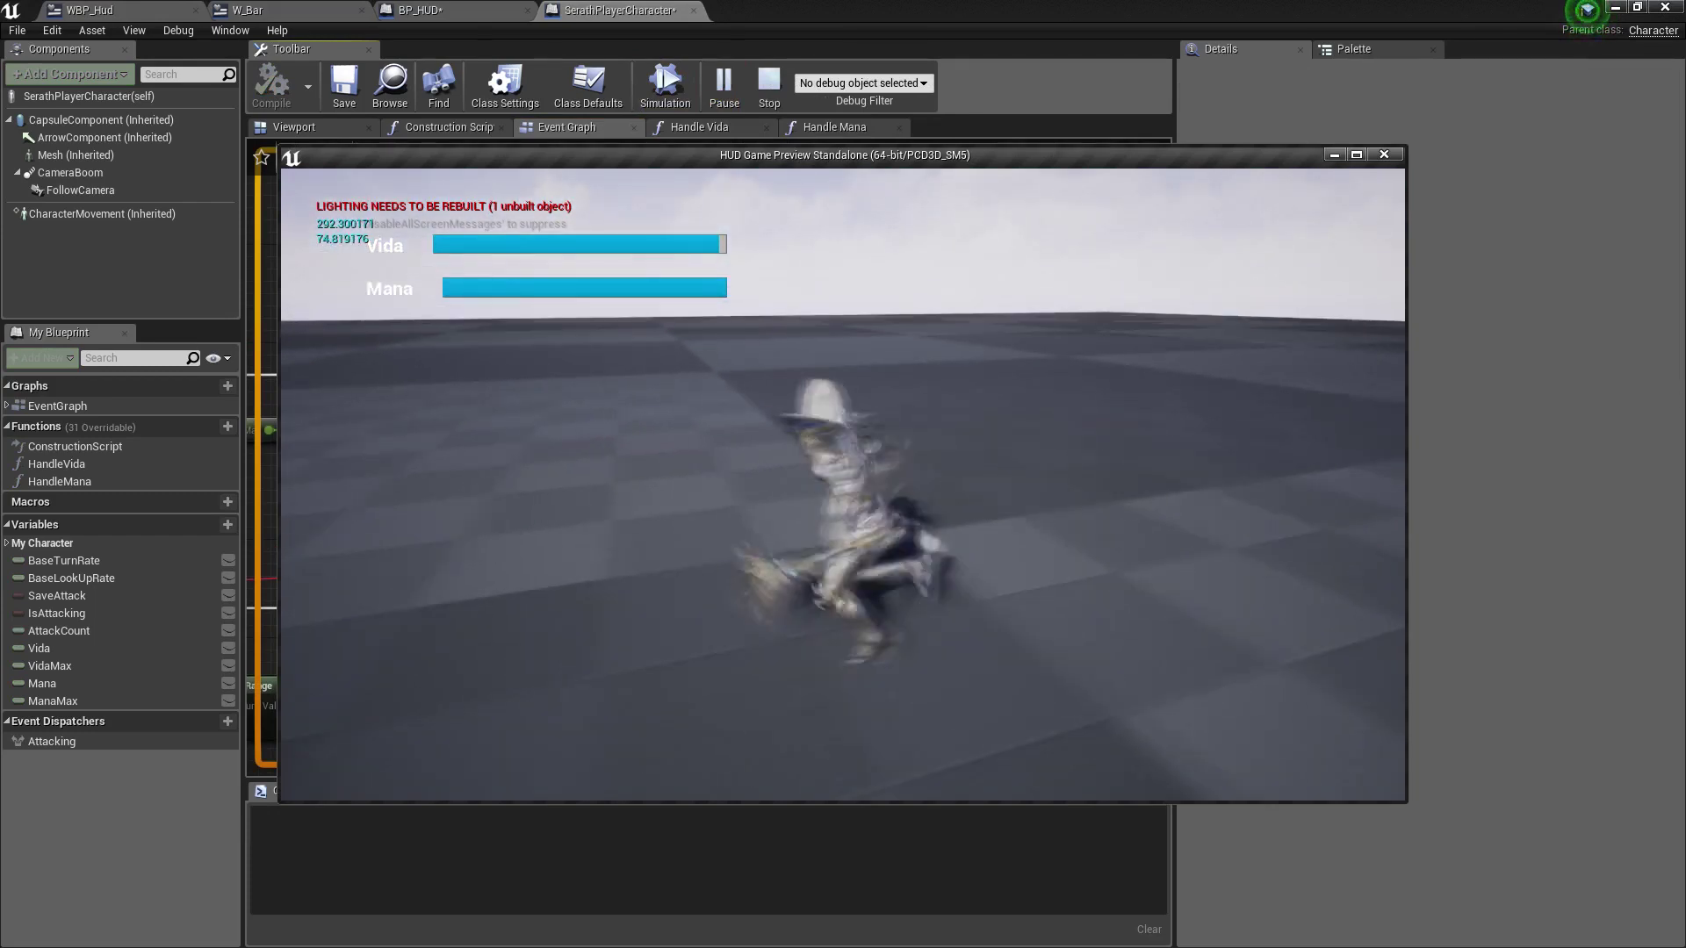
key("a")
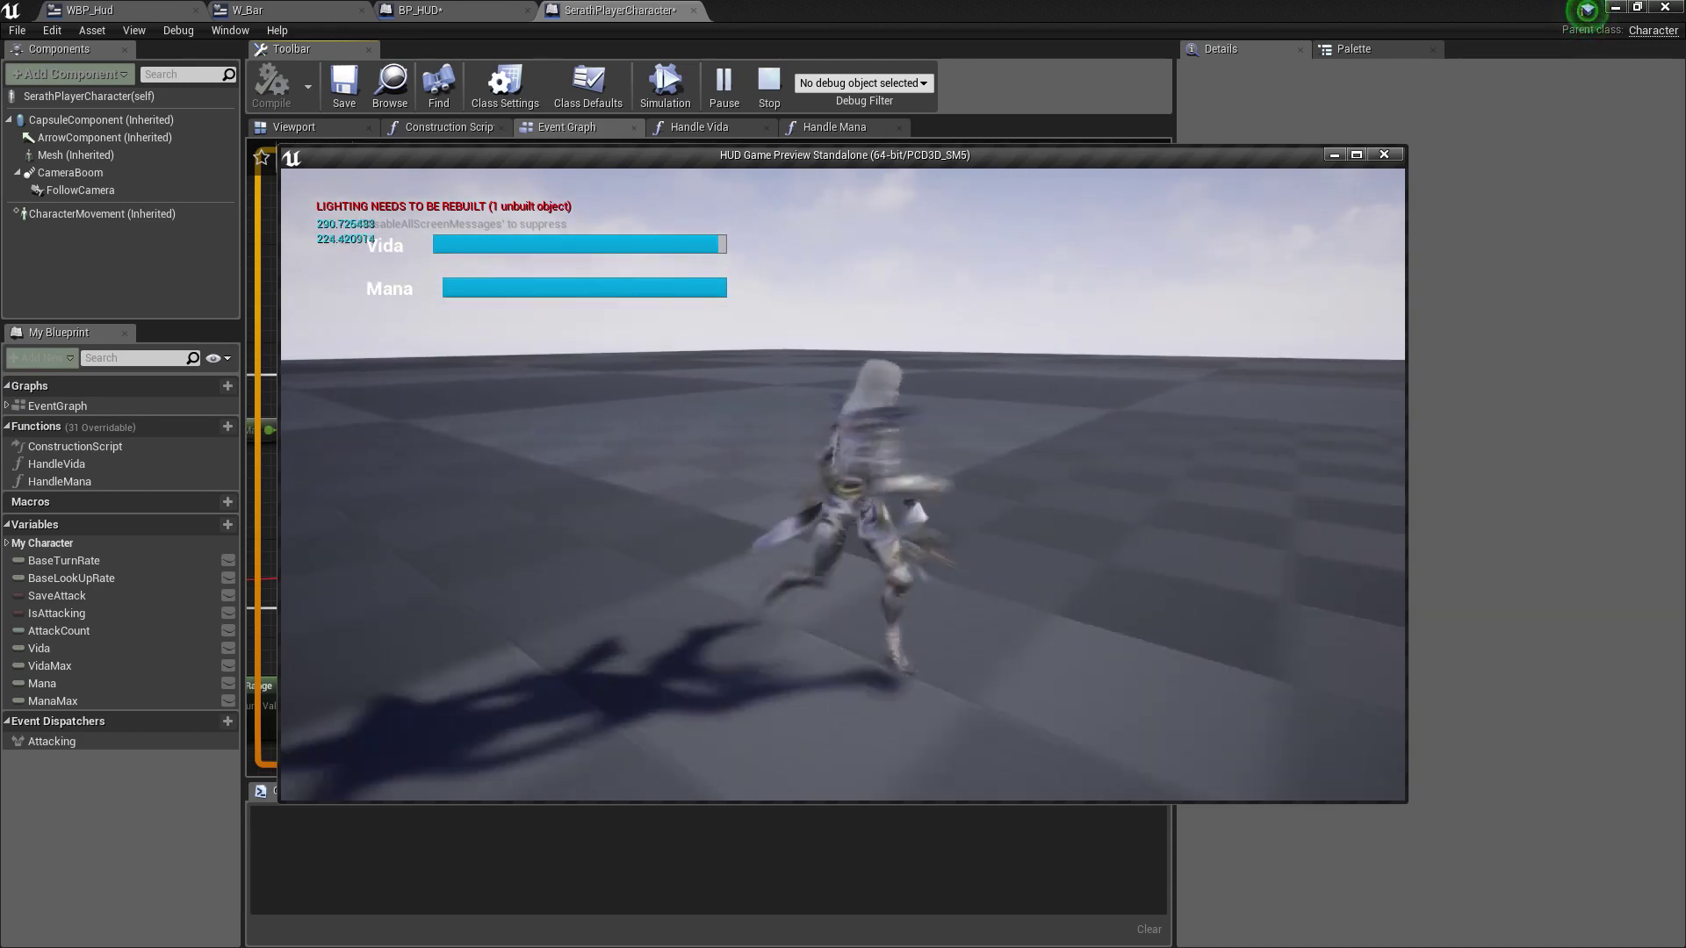
key("Escape")
left_click(357, 77)
left_click(272, 81)
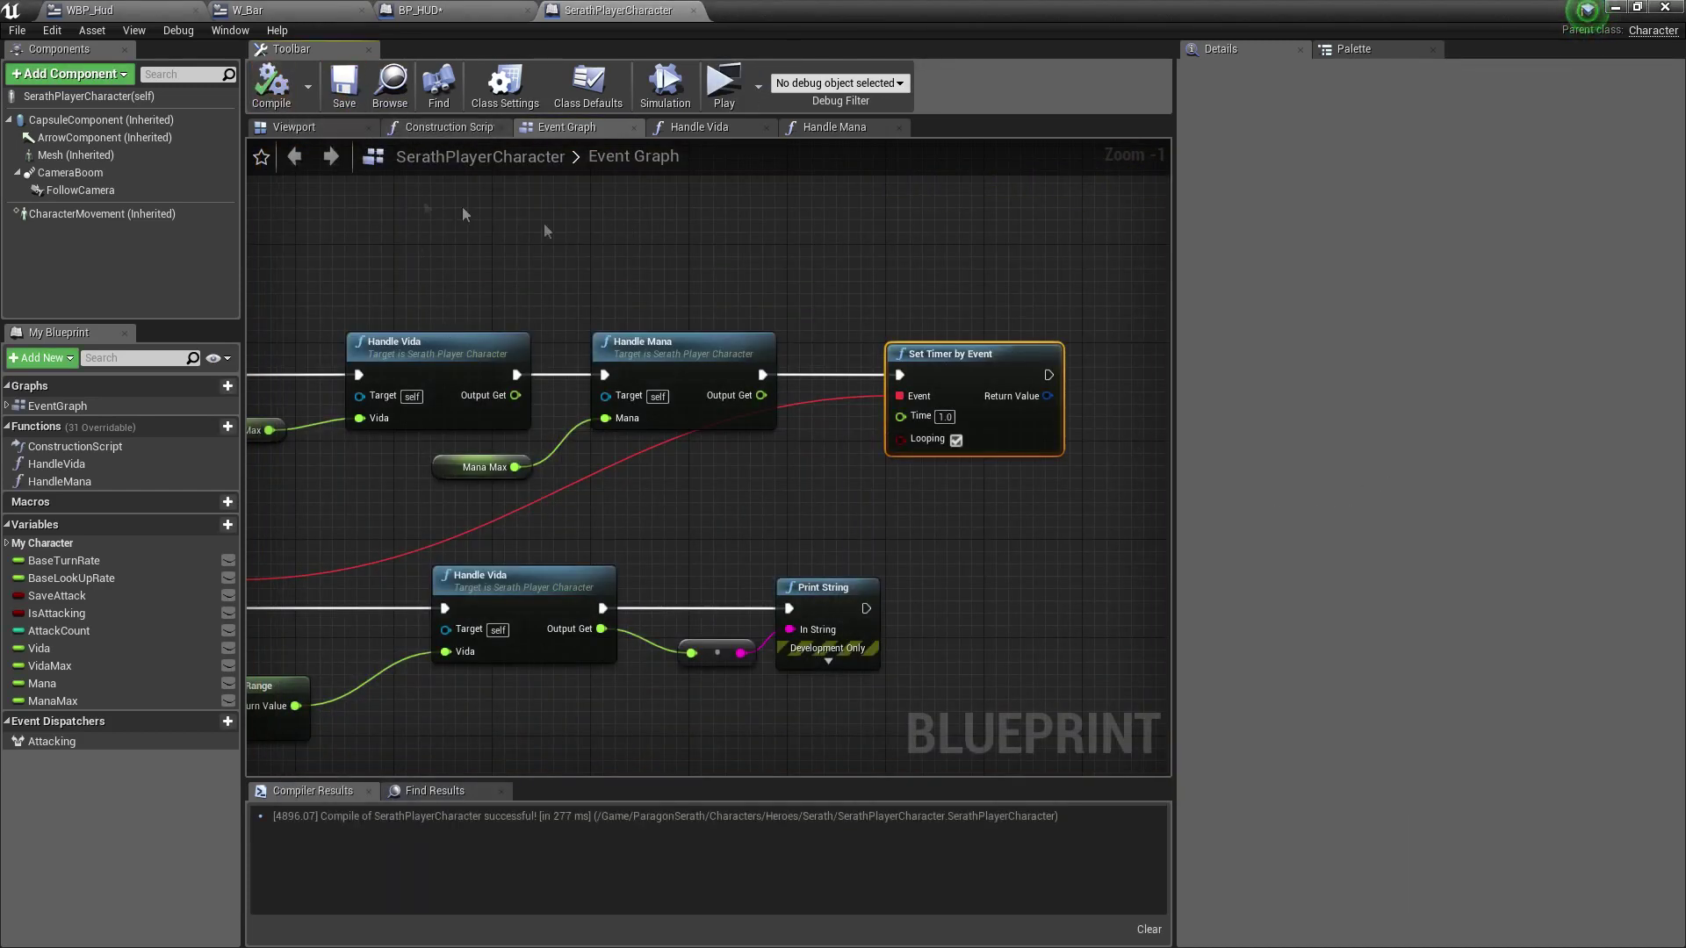
Bind ProgressBar_0's Fill Color and Opacity in W_Bar to a new GetFillColorAndOpacity_0 function.
left_click(290, 10)
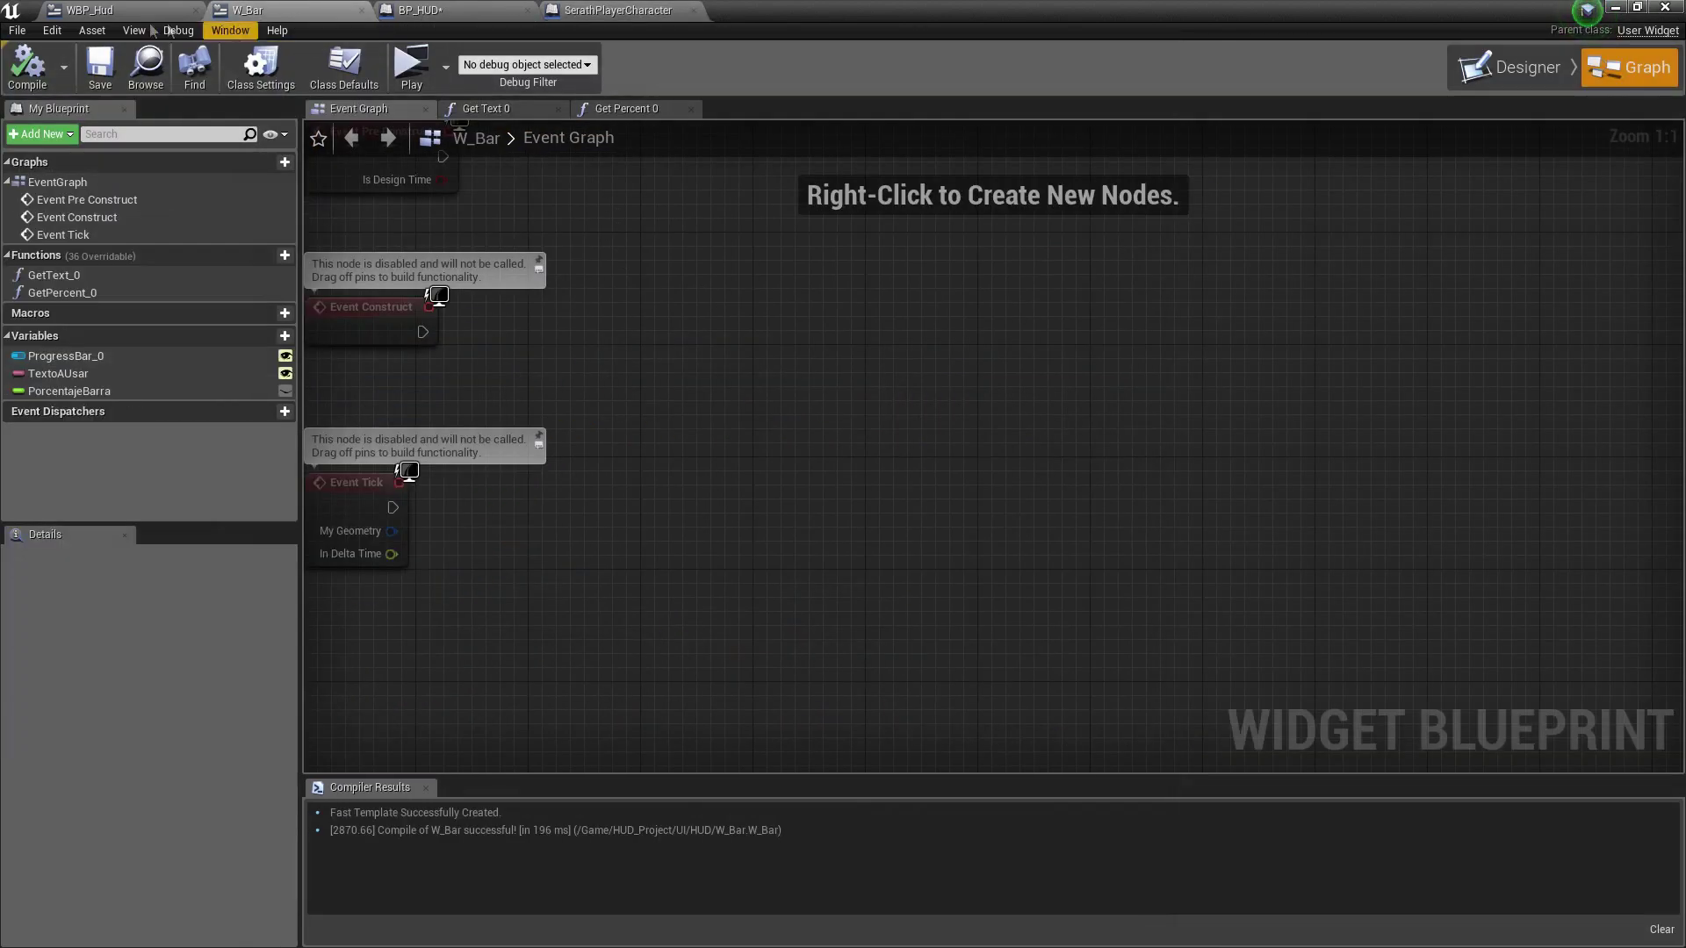
scroll(597, 327, "down", 2)
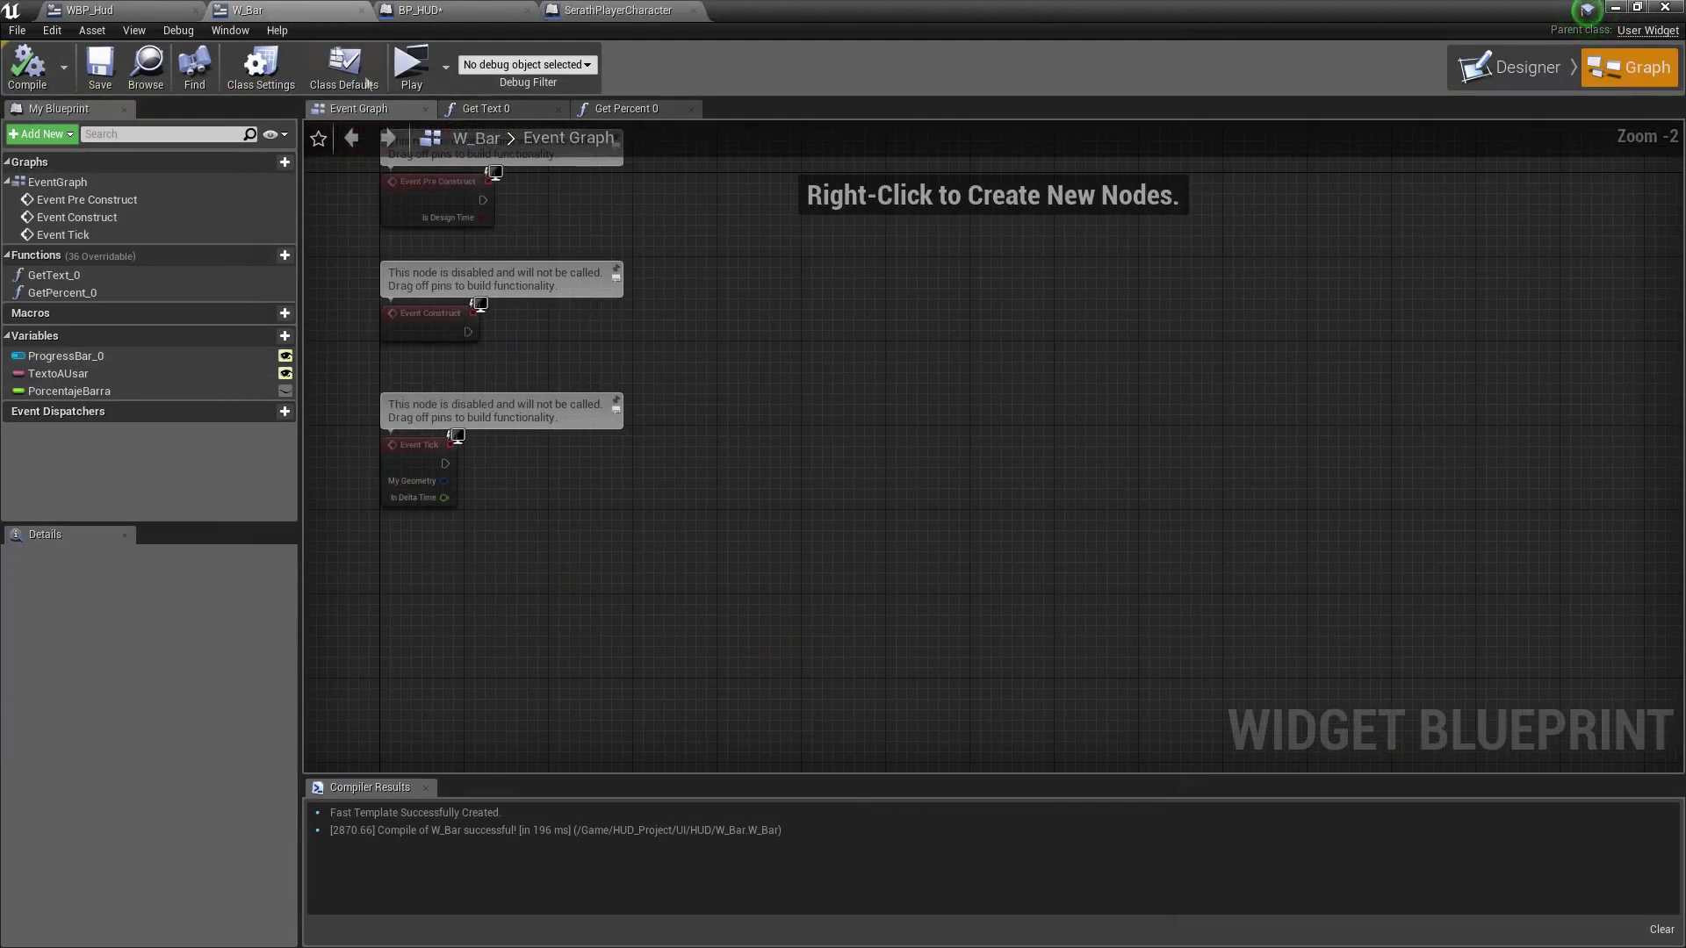
right_click_drag(661, 296, 699, 432)
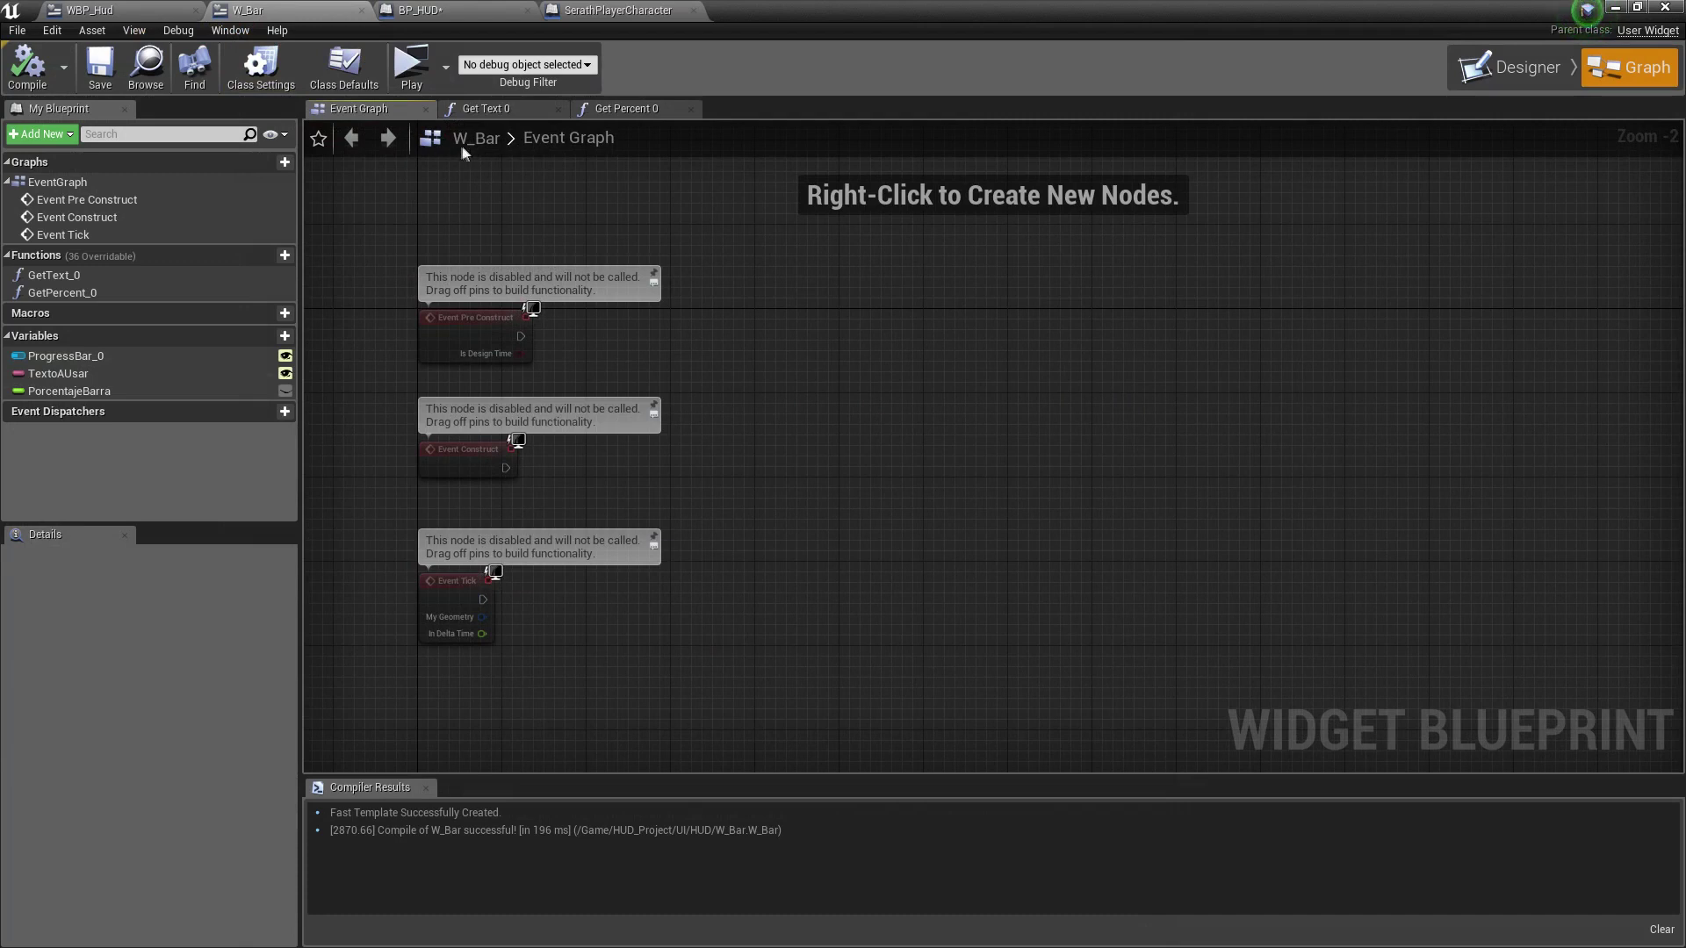
left_click(1510, 68)
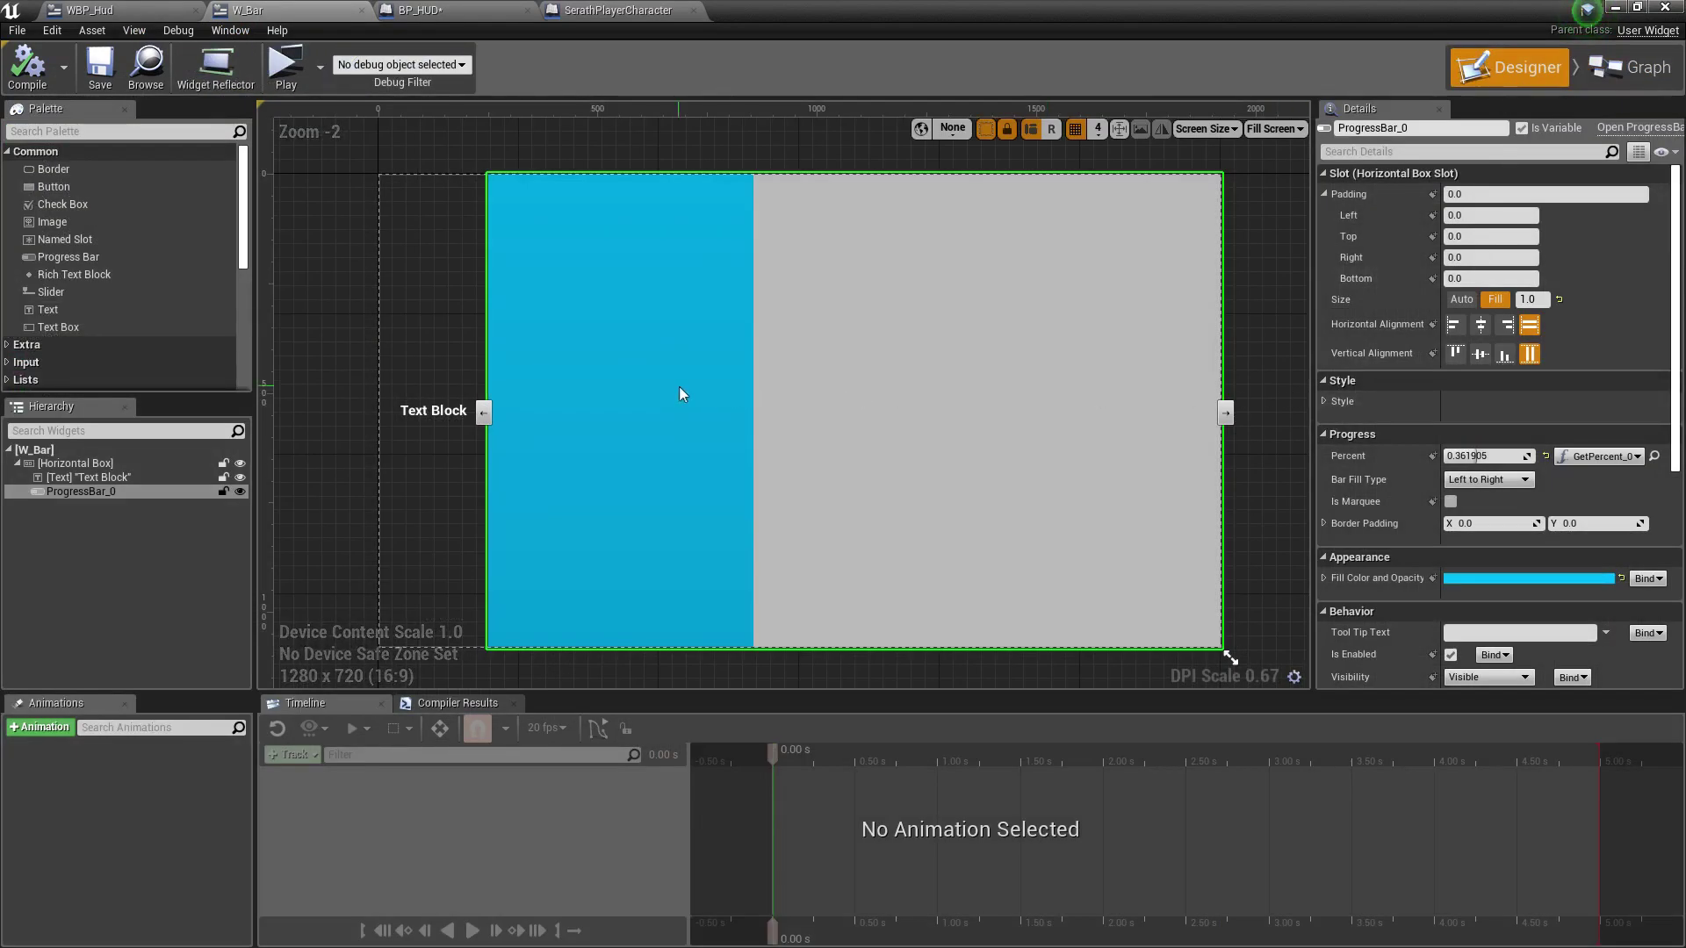
scroll(1357, 527, "down", 2)
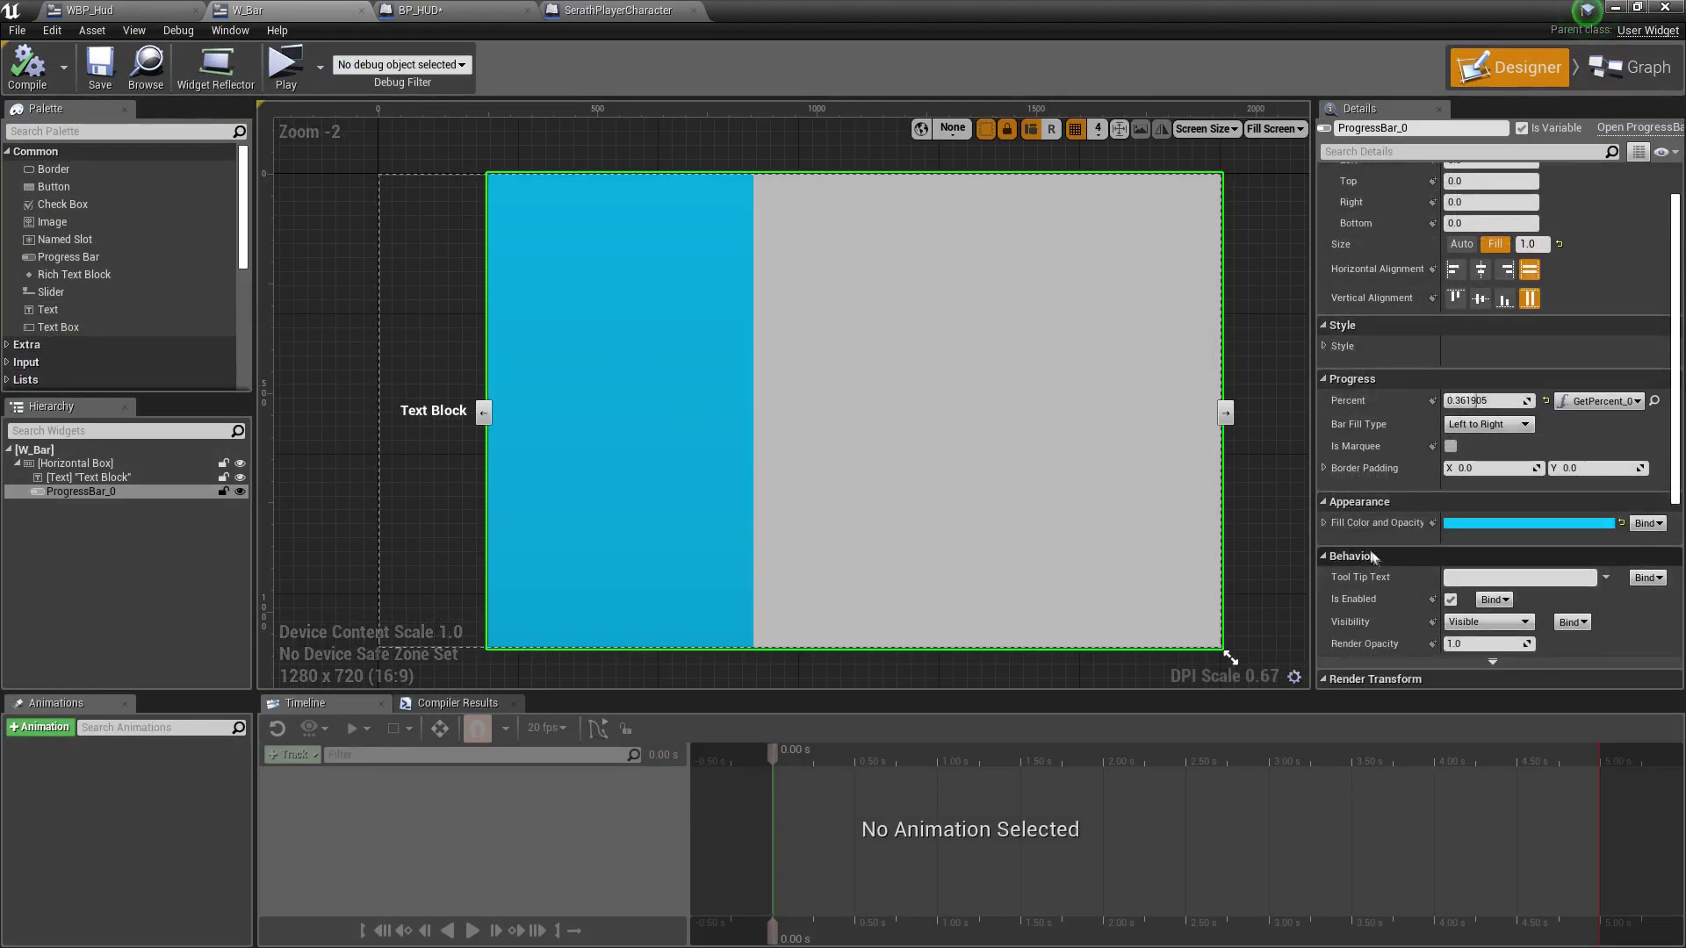
left_click(1325, 523)
scroll(1343, 500, "down", 2)
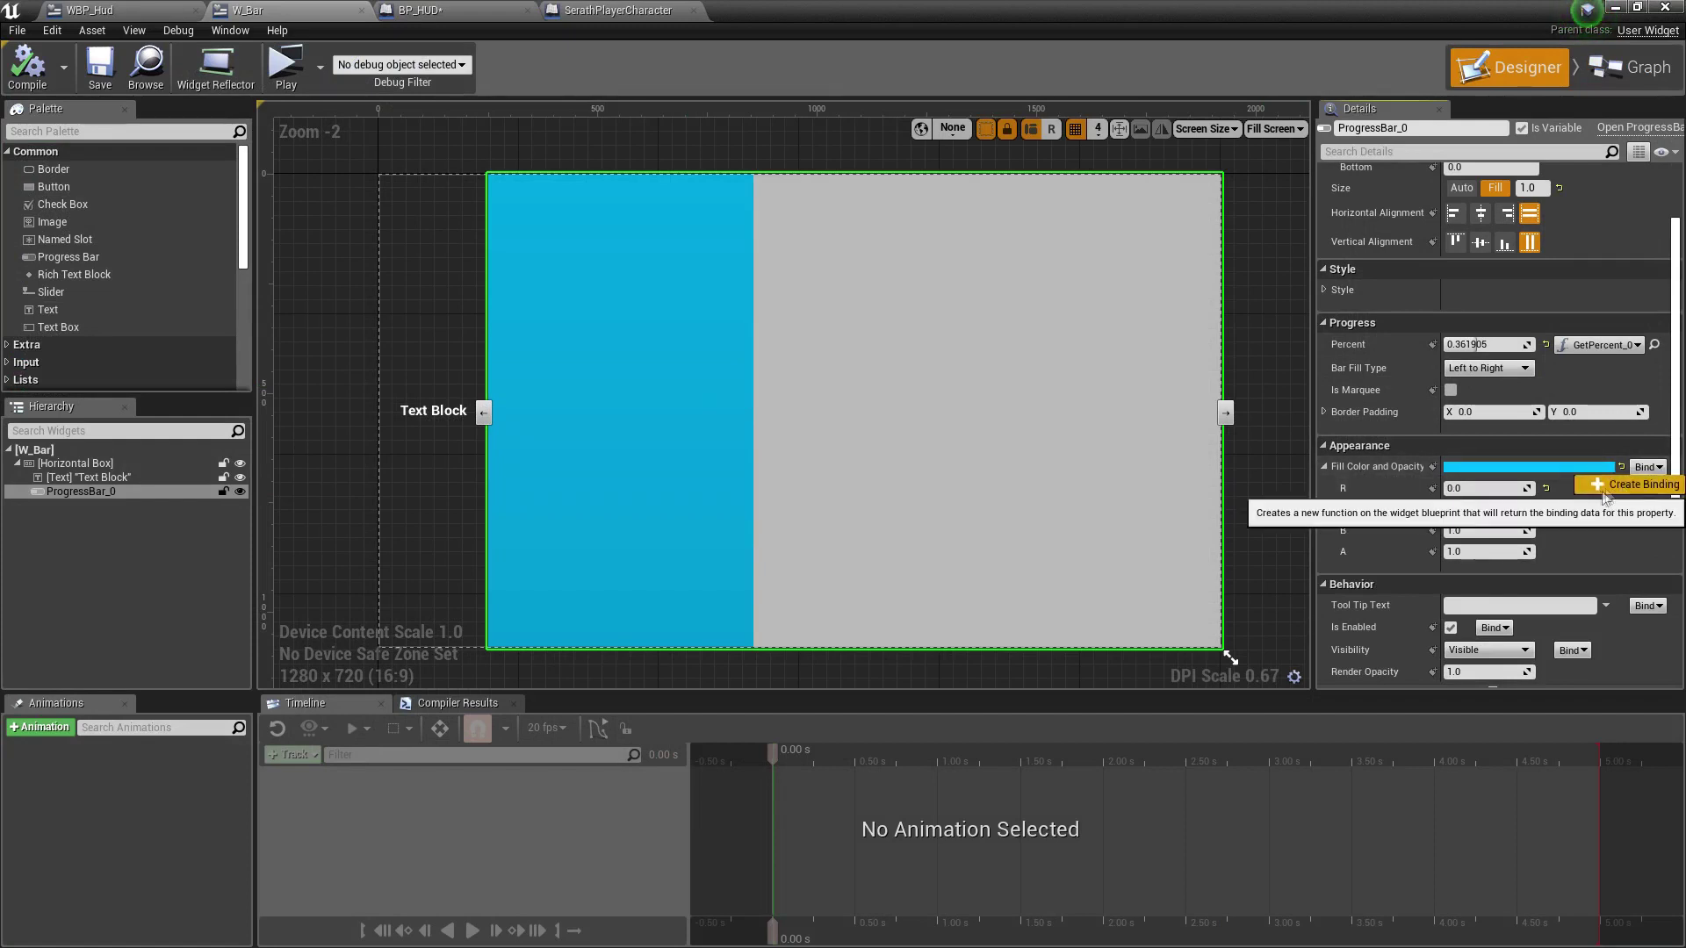
left_click(1612, 486)
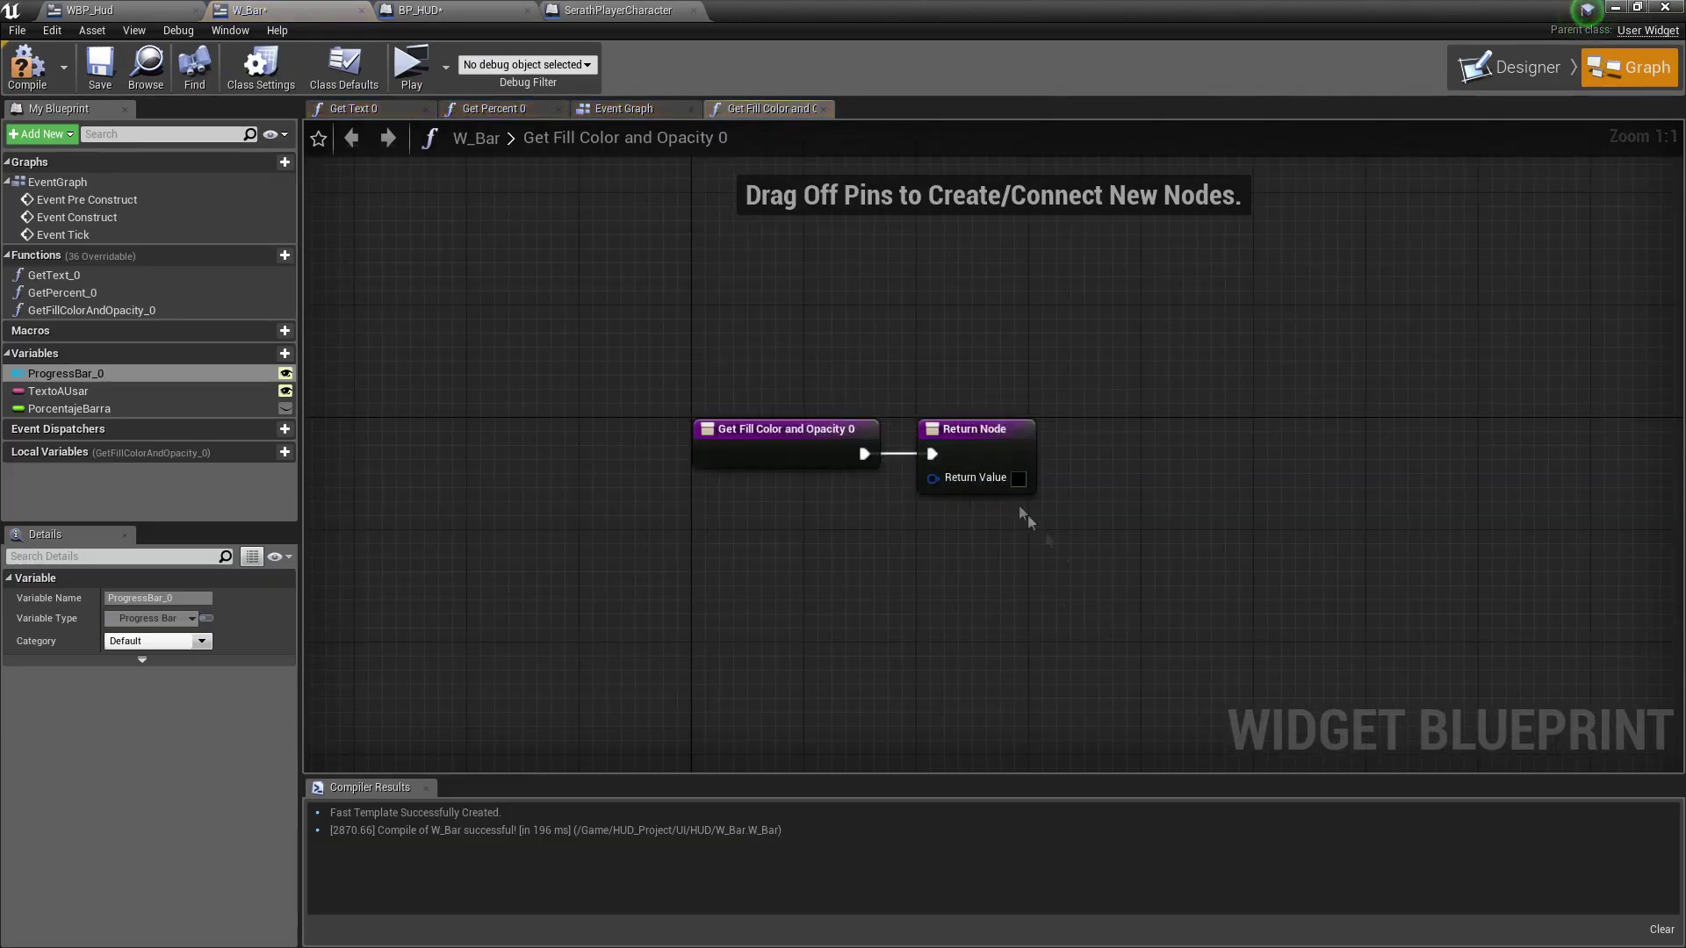
Promote the function's Return Value to a new variable and arrange its nodes.
right_click(938, 477)
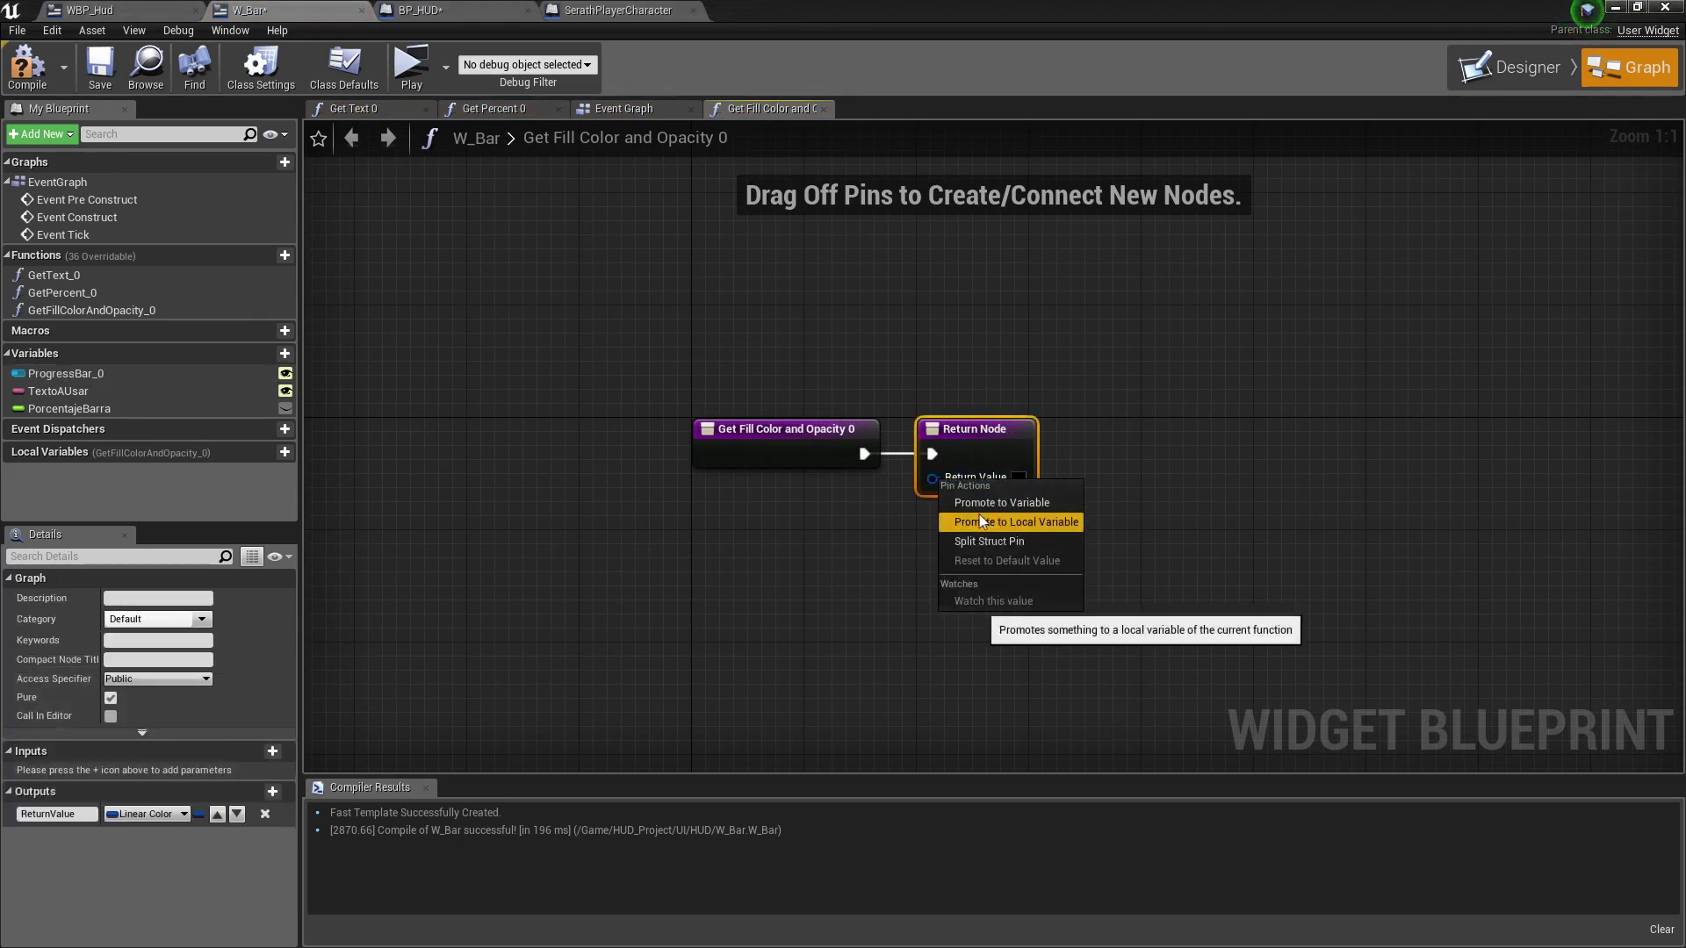
left_click(987, 504)
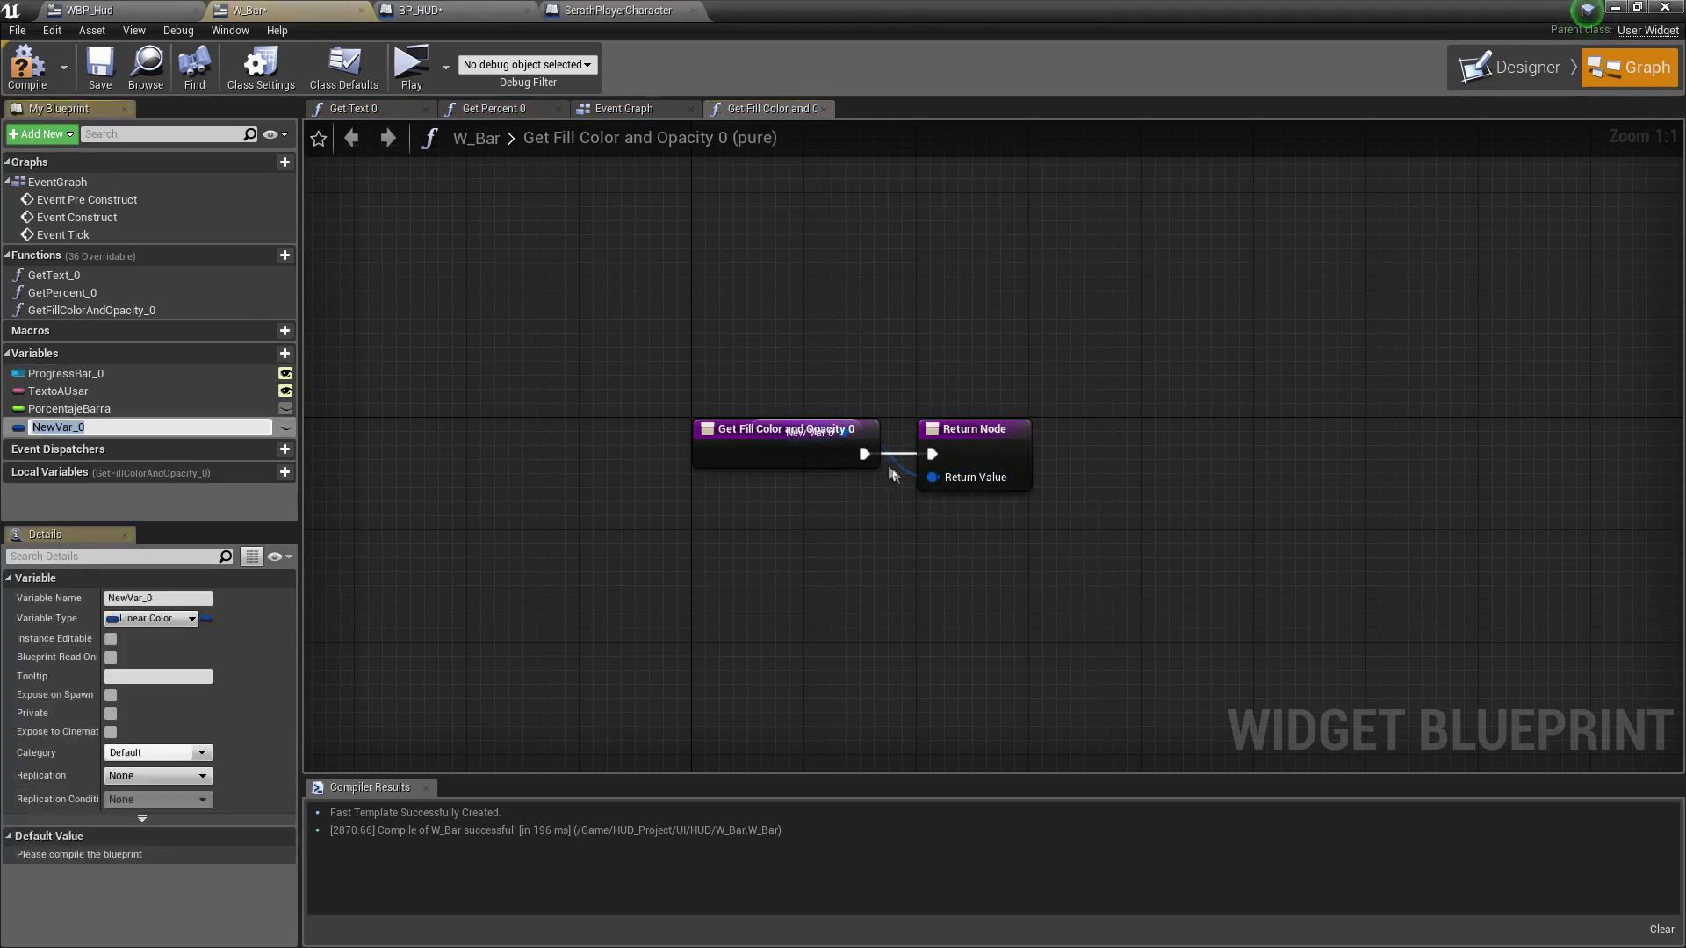
mouse_move(829, 428)
left_mouse_down()
mouse_move(815, 513)
mouse_move(932, 454)
left_mouse_up()
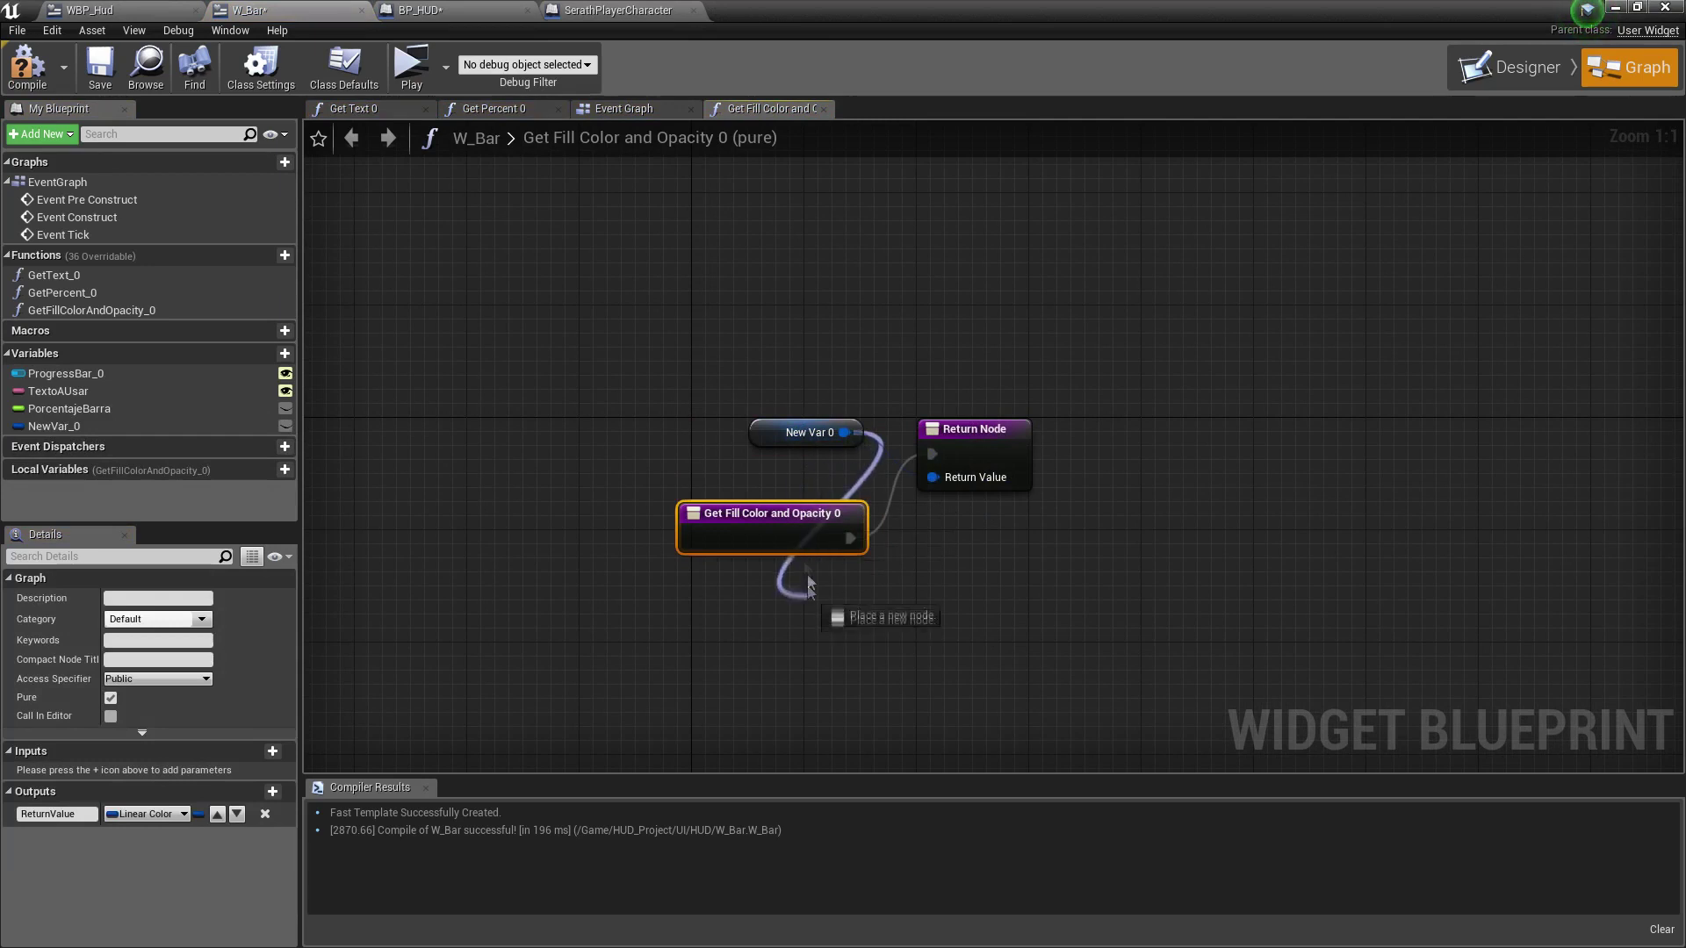
left_click_drag(795, 448, 794, 616)
left_click_drag(764, 513, 778, 429)
left_click_drag(771, 591, 782, 509)
Rename the variable to Color, make it Instance Editable, and compile W_Bar.
left_click(132, 598)
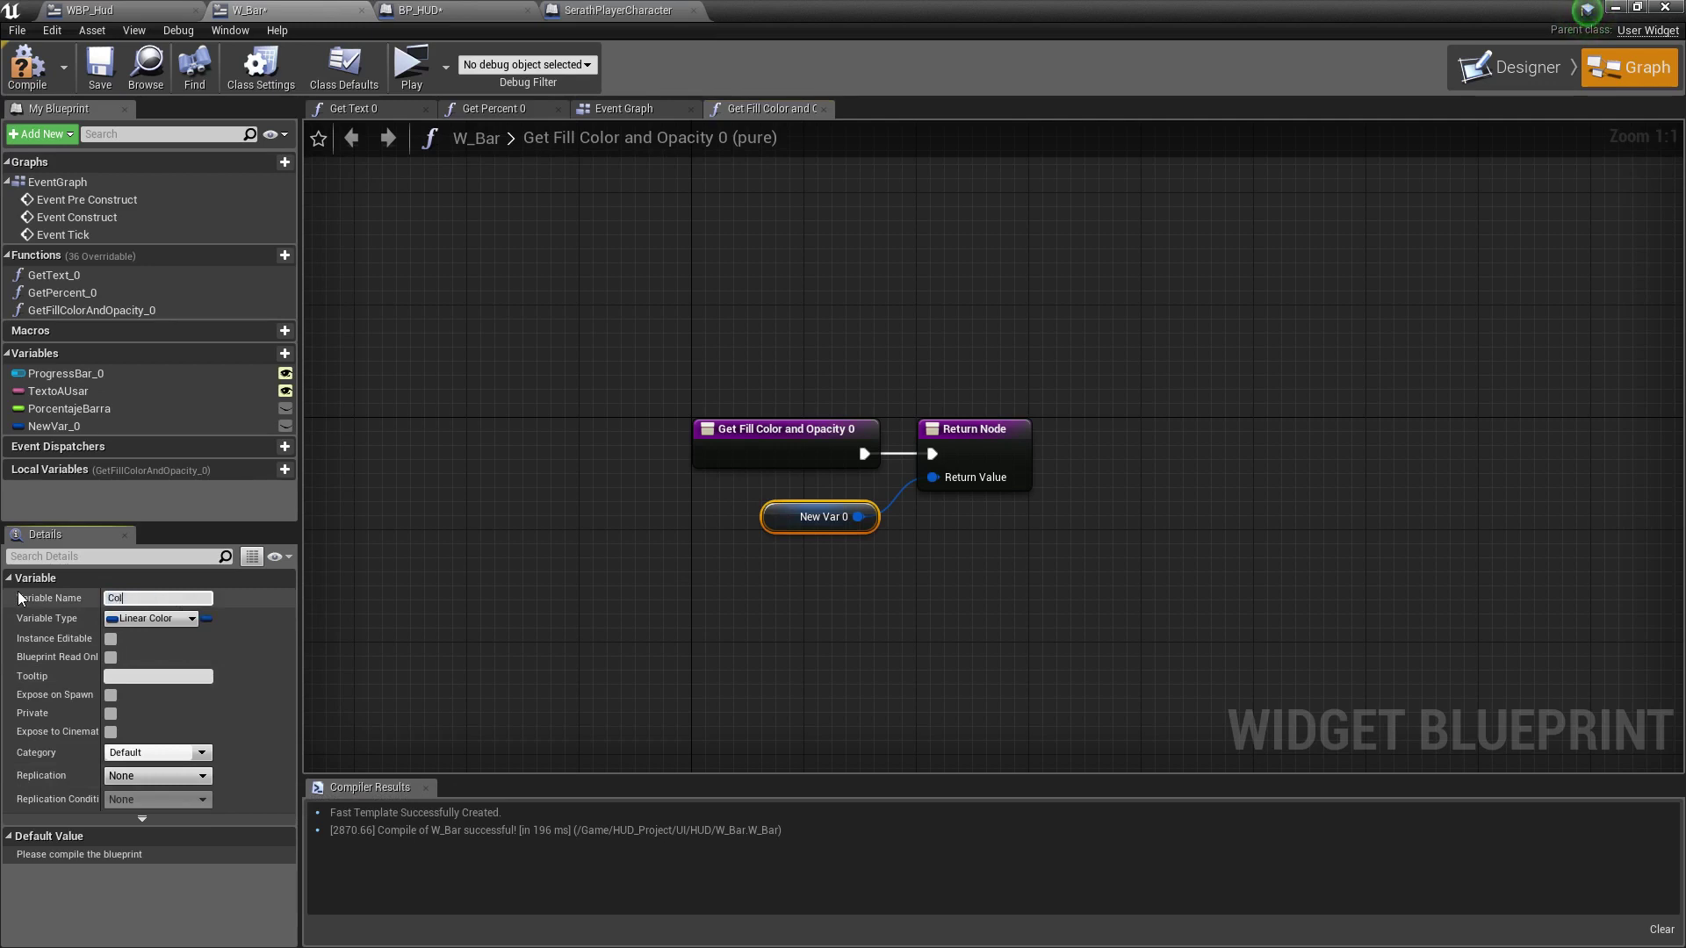
type("or")
key("Return")
left_click(100, 72)
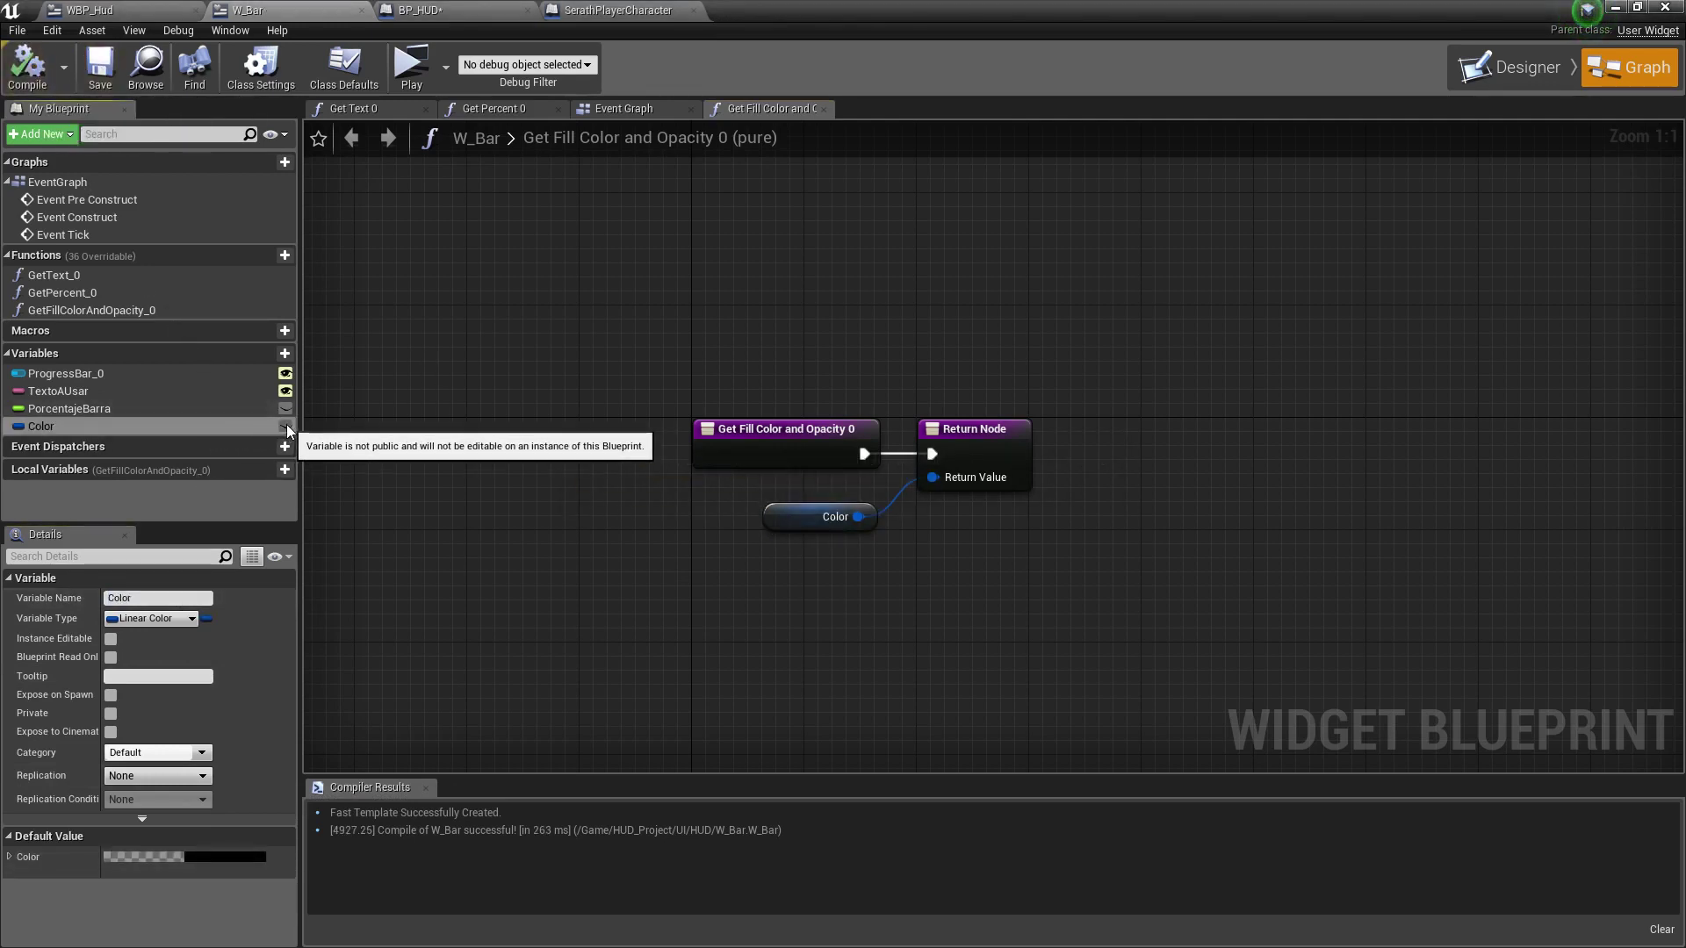
left_click(286, 428)
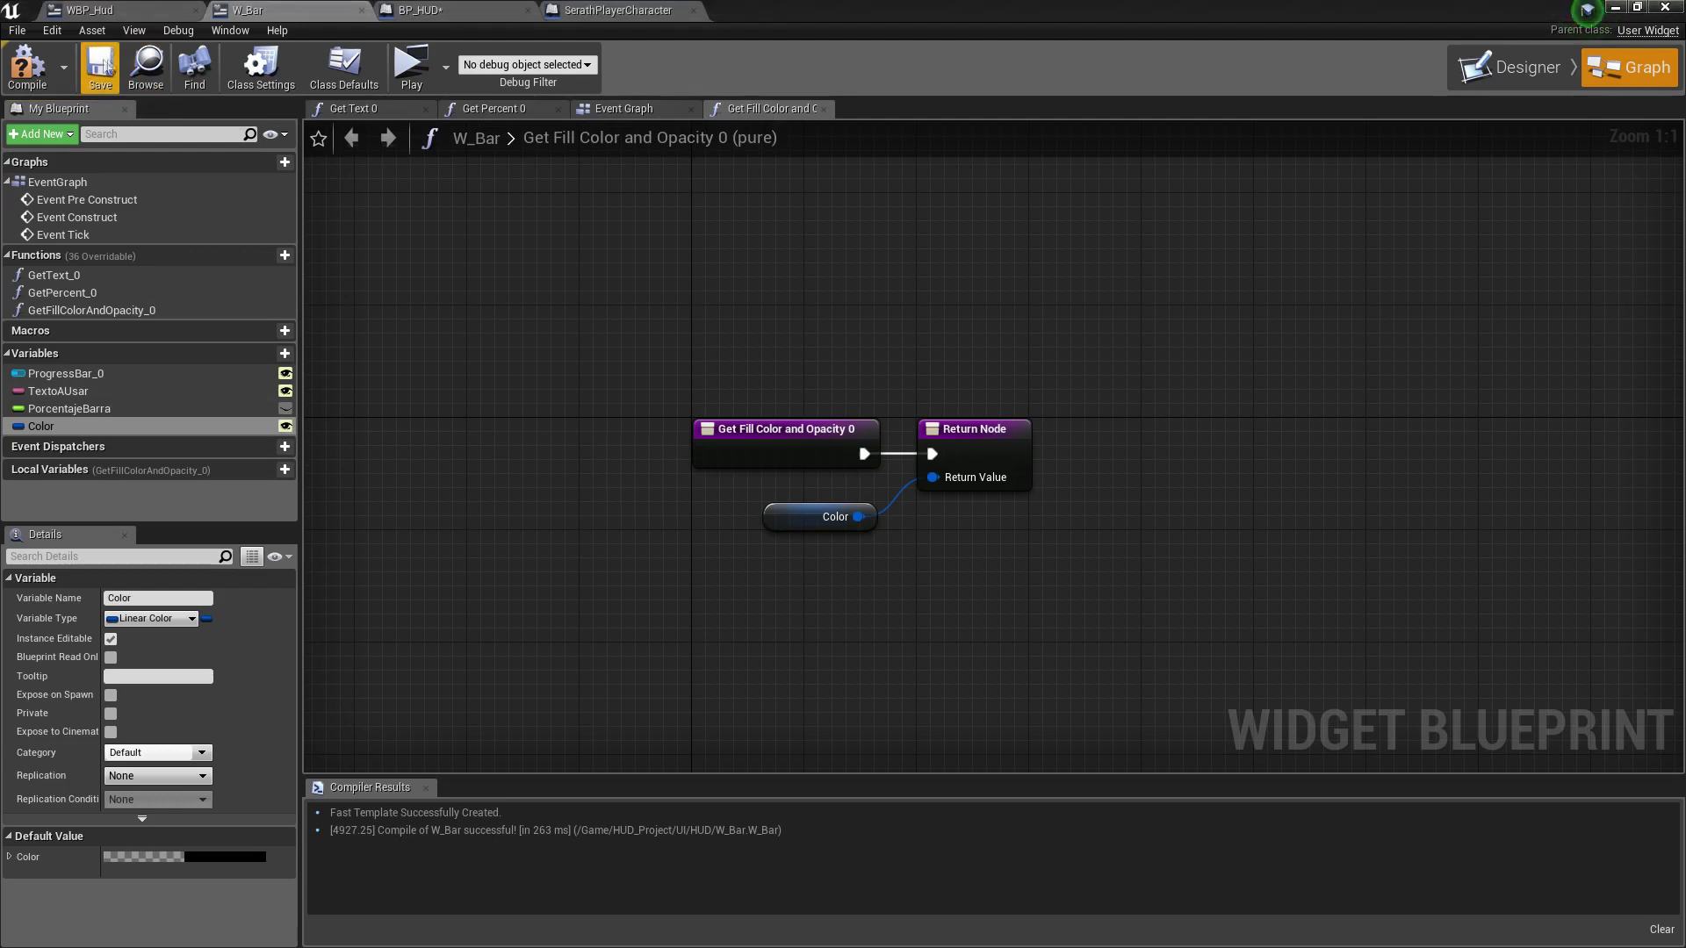
left_click(27, 66)
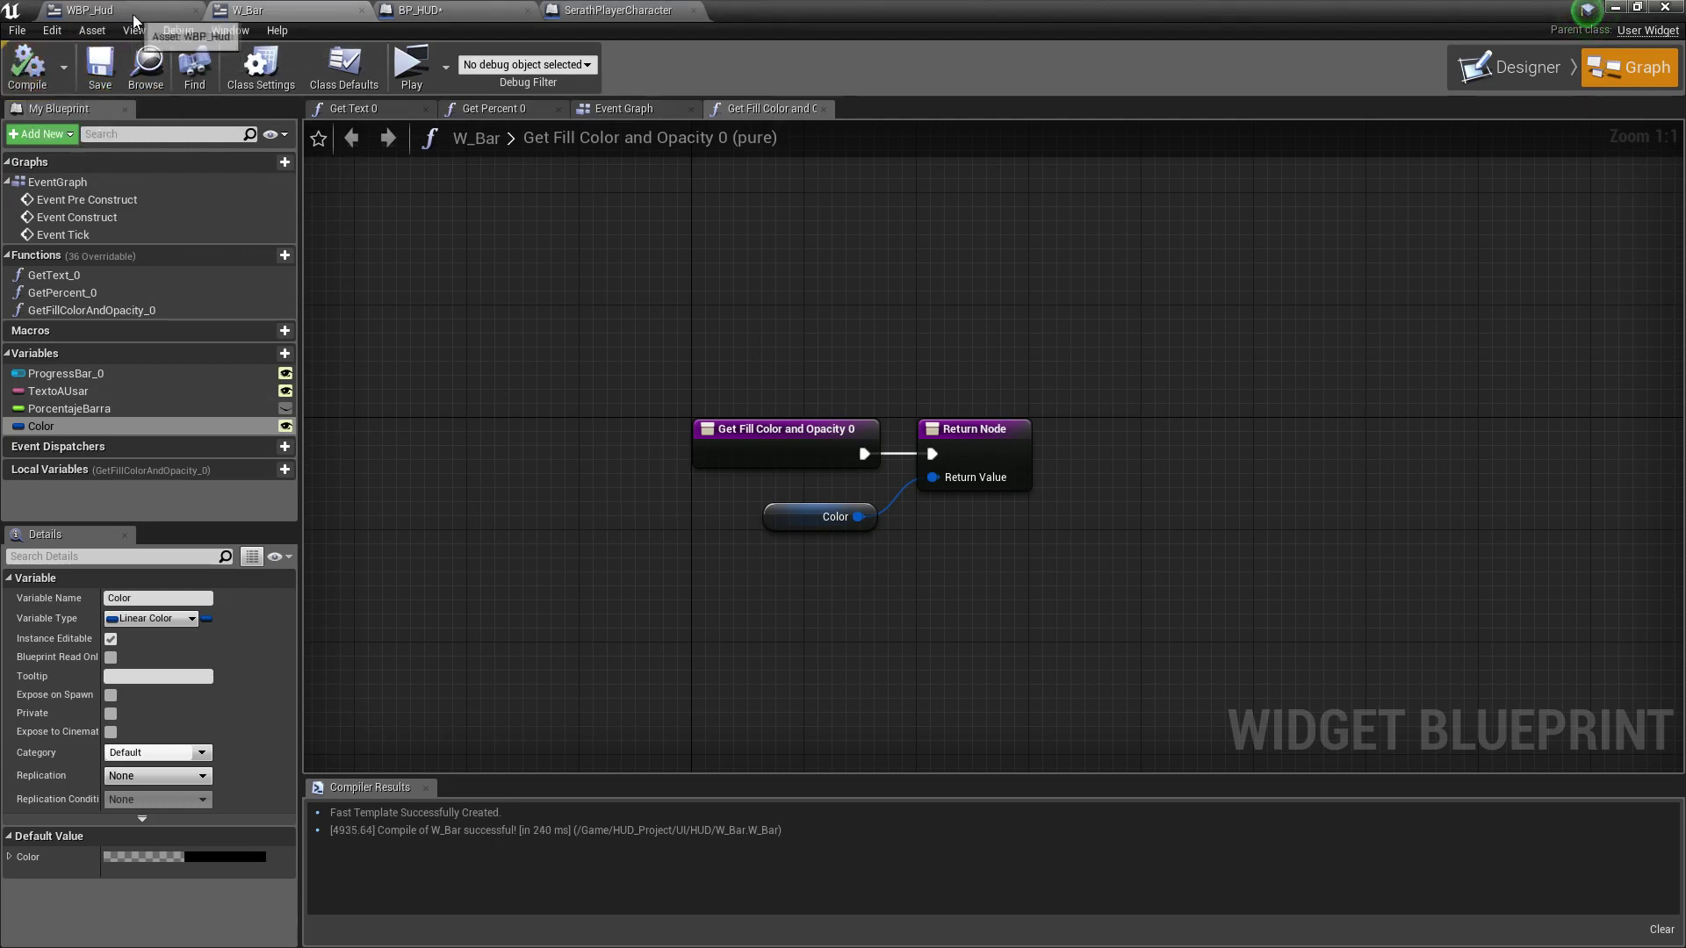
In WBP_Hud's Designer, set BarraVida's Color to a bright lime green.
left_click(87, 9)
left_click(1556, 54)
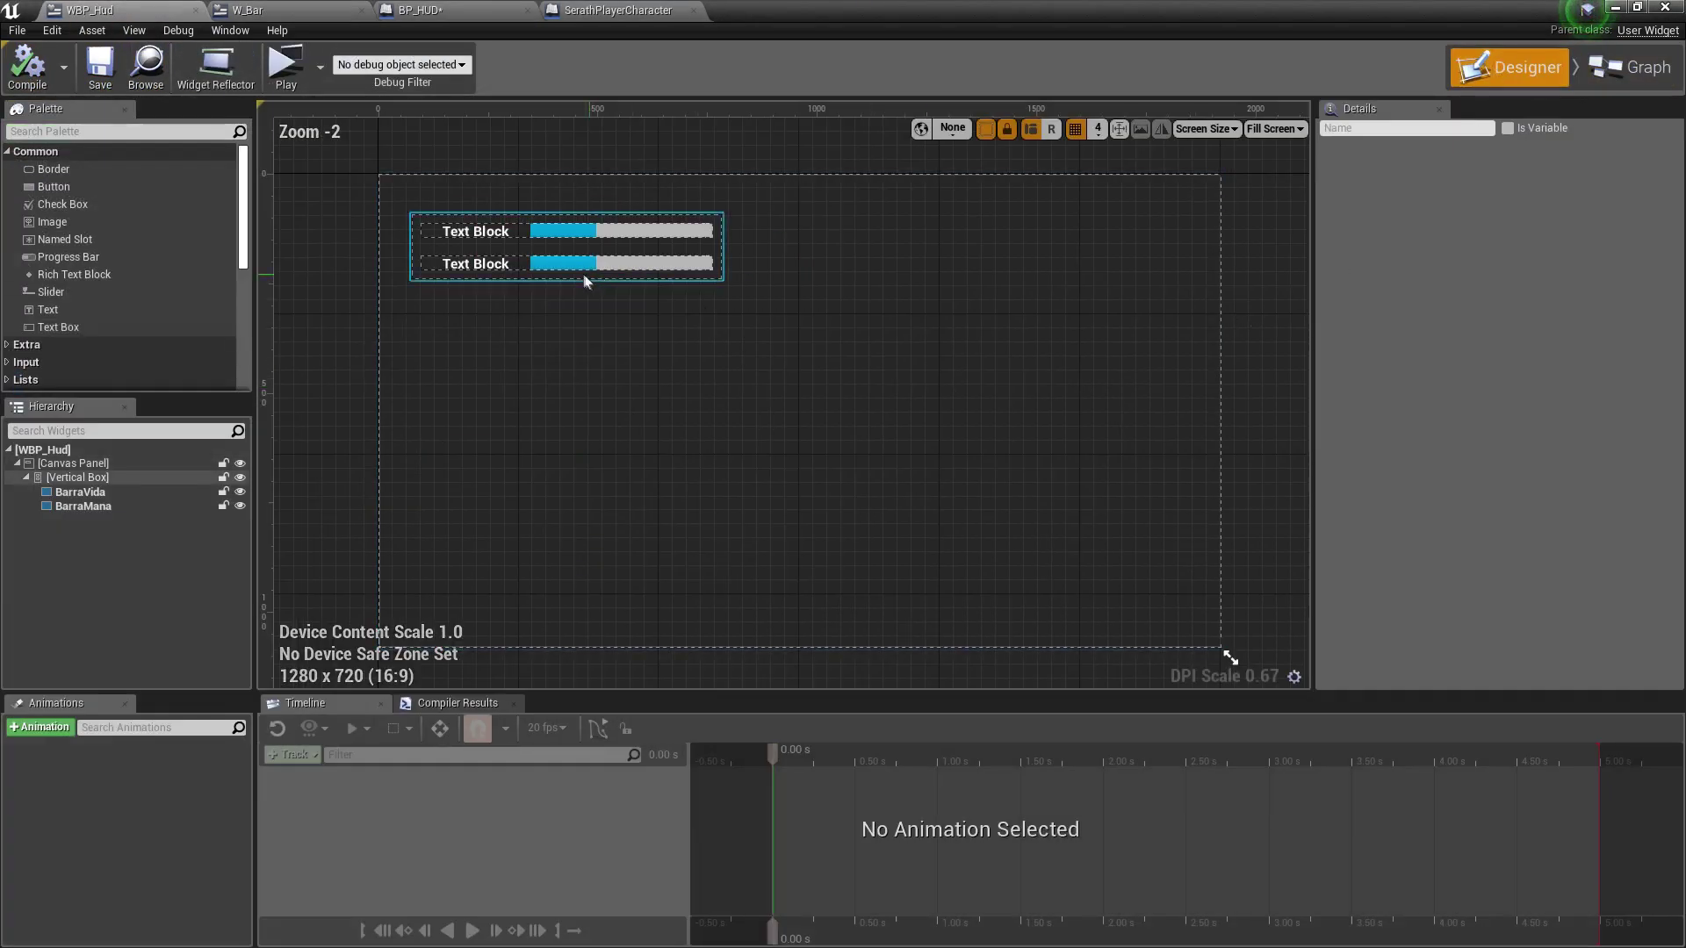
left_click(581, 265)
left_click(658, 232)
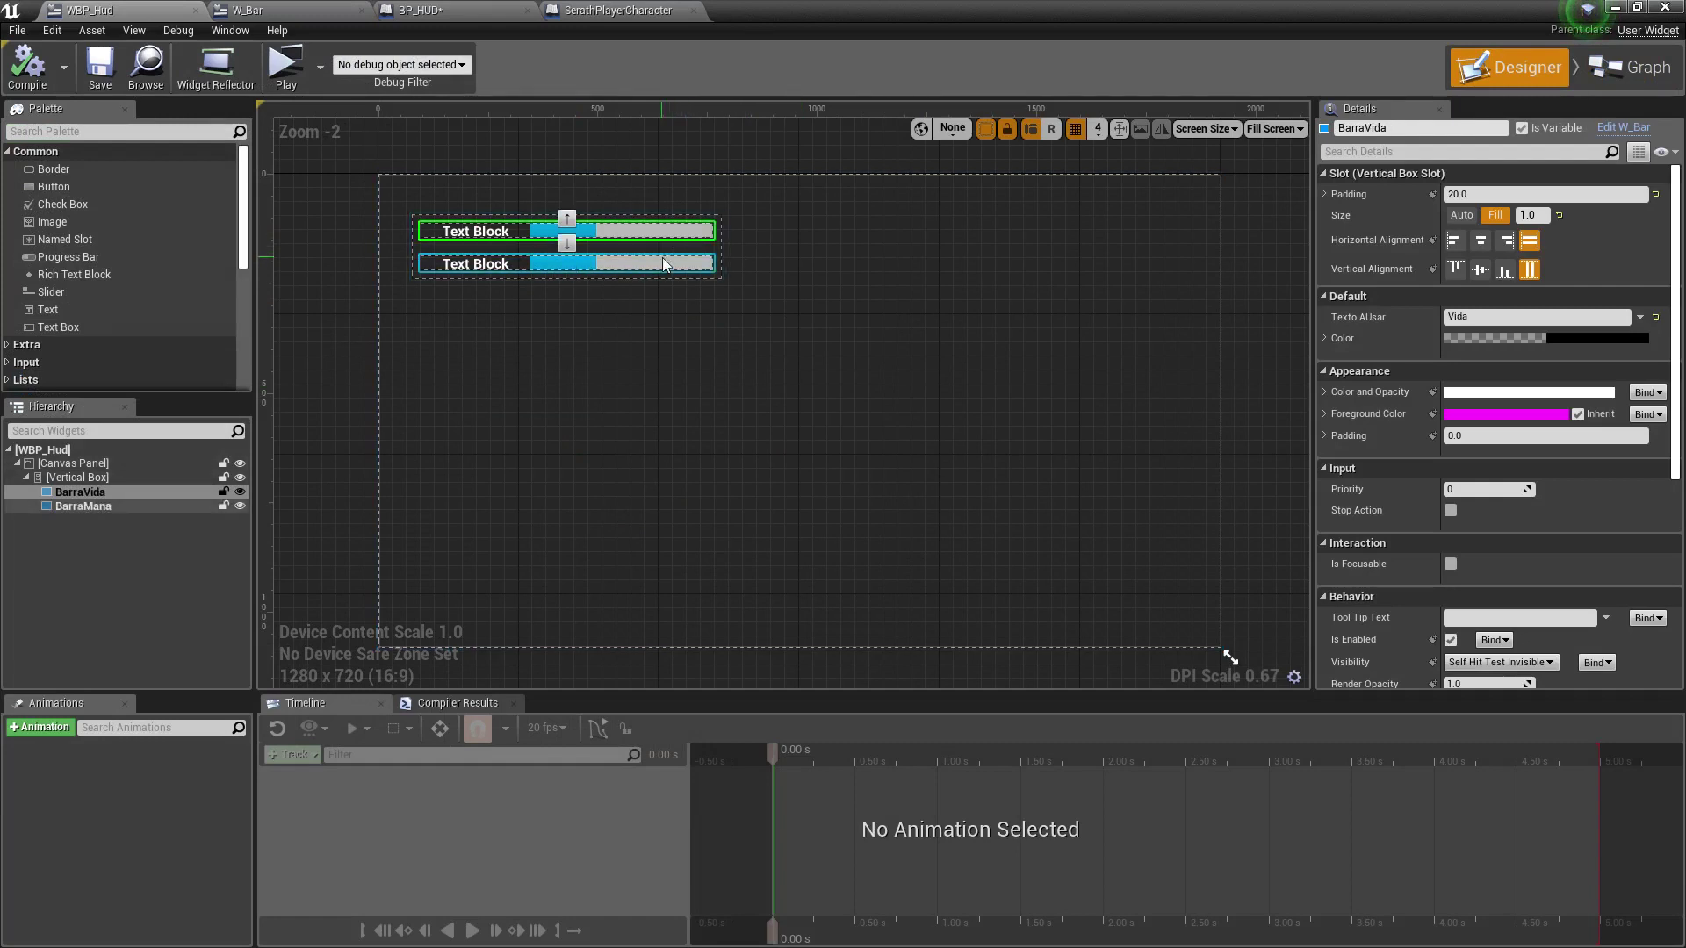
left_click(662, 266)
scroll(1458, 334, "down", 1)
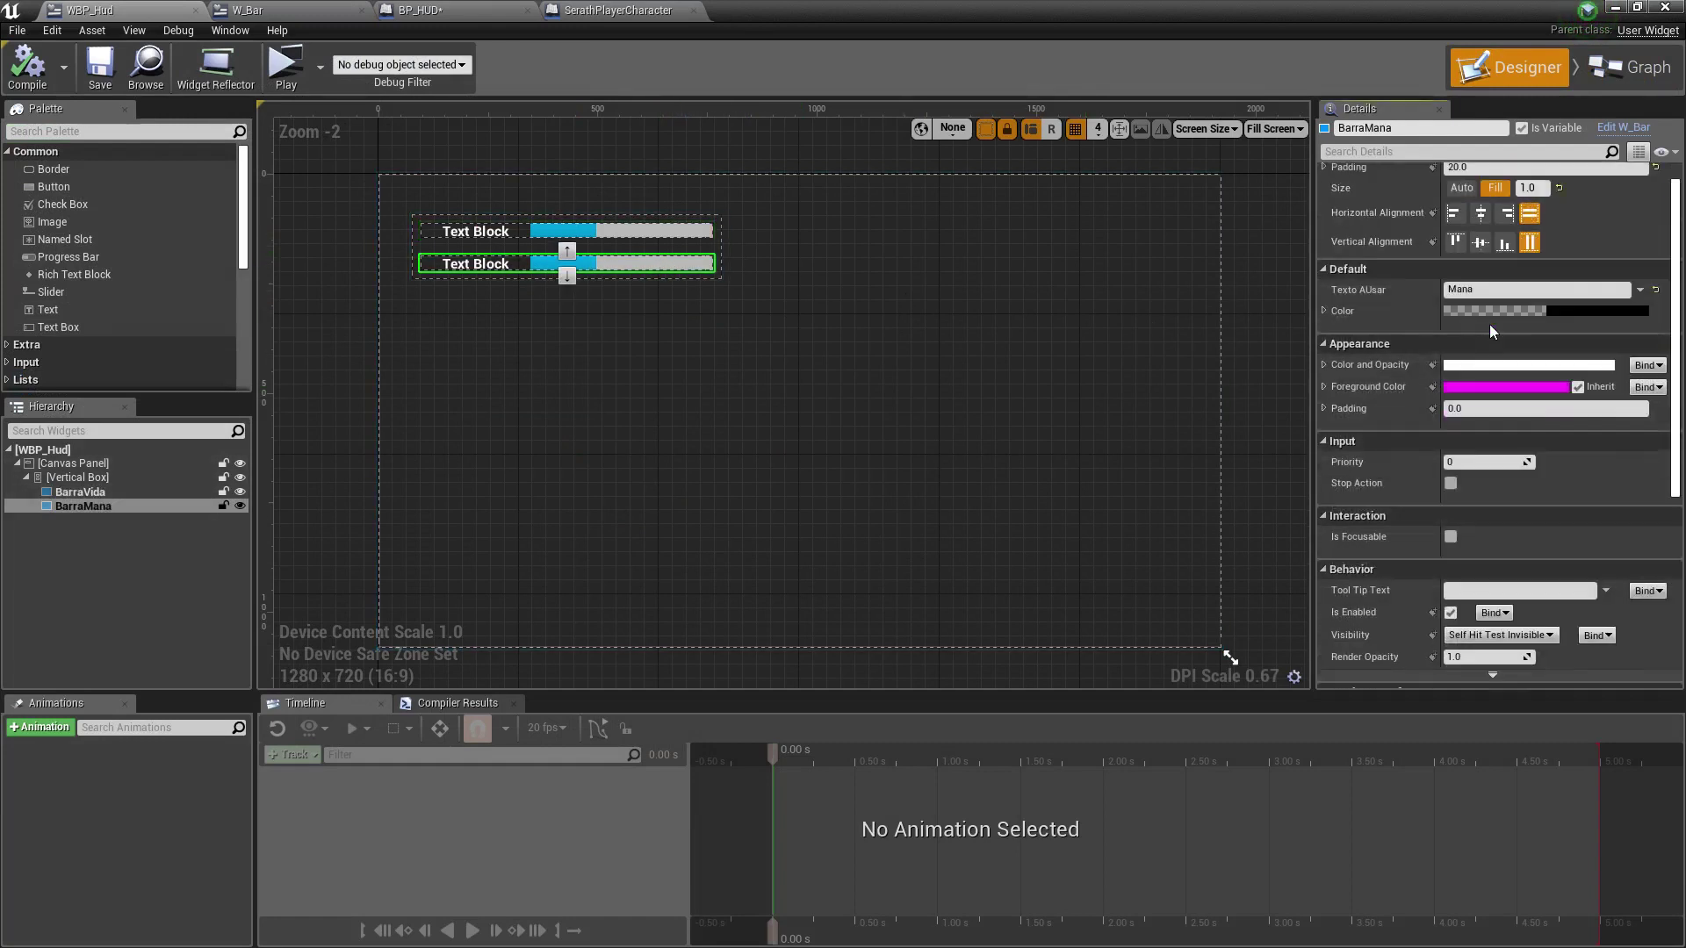
key("ctrl+z")
left_click(1325, 311)
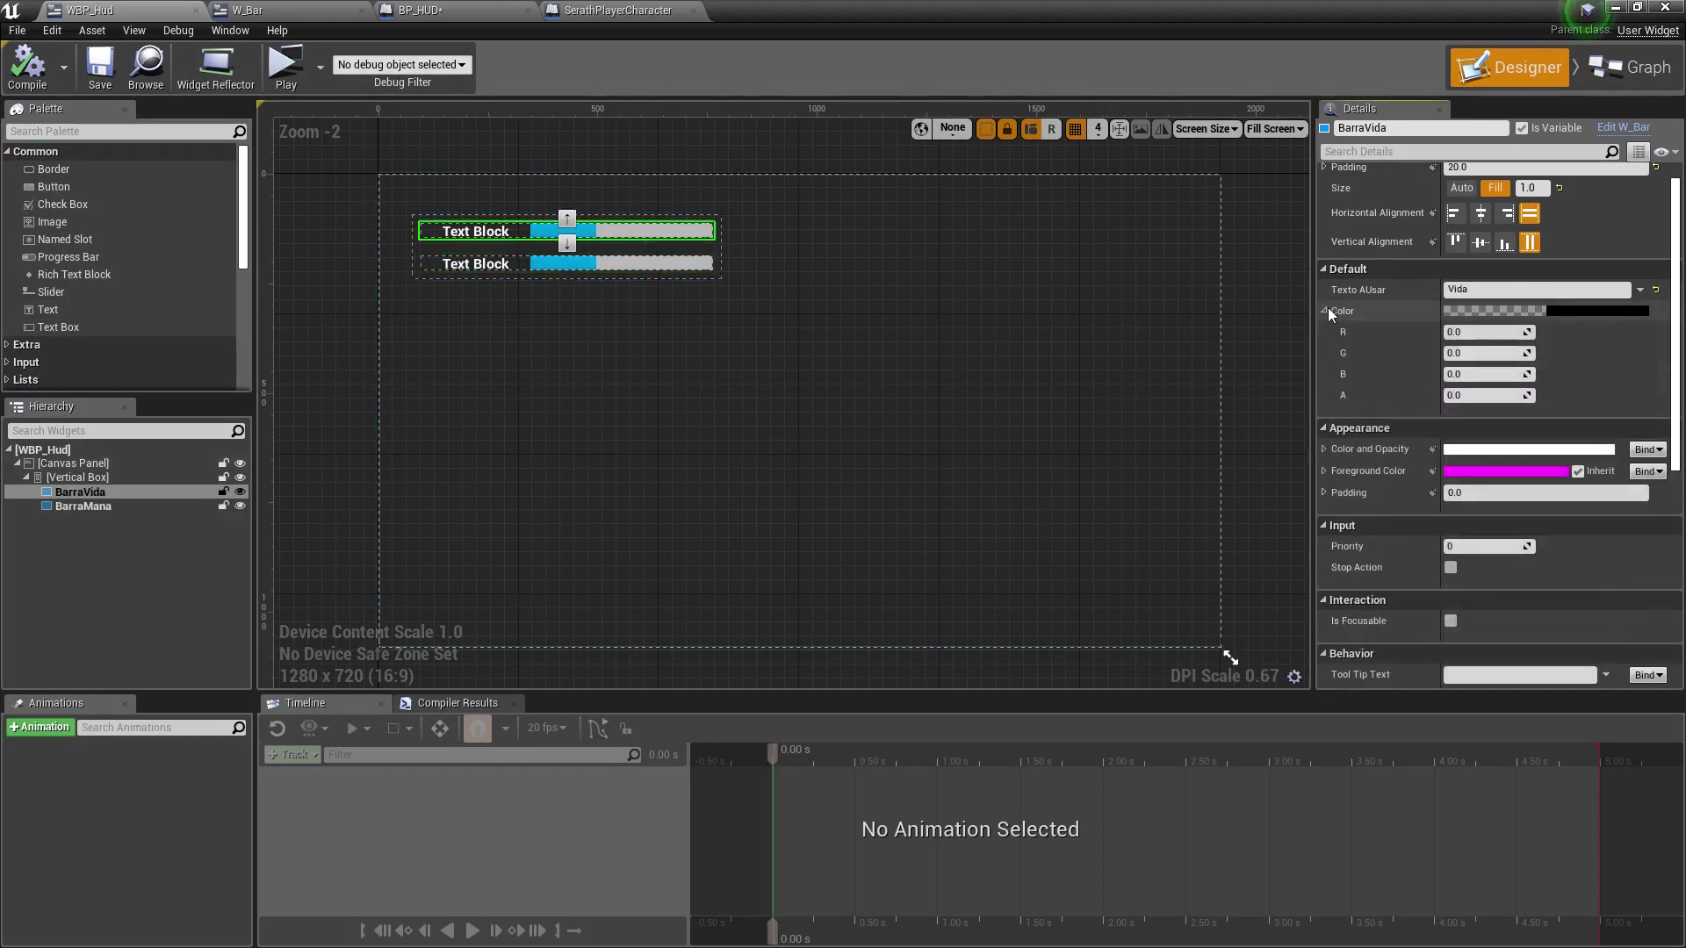
left_click(1330, 312)
left_click(1538, 311)
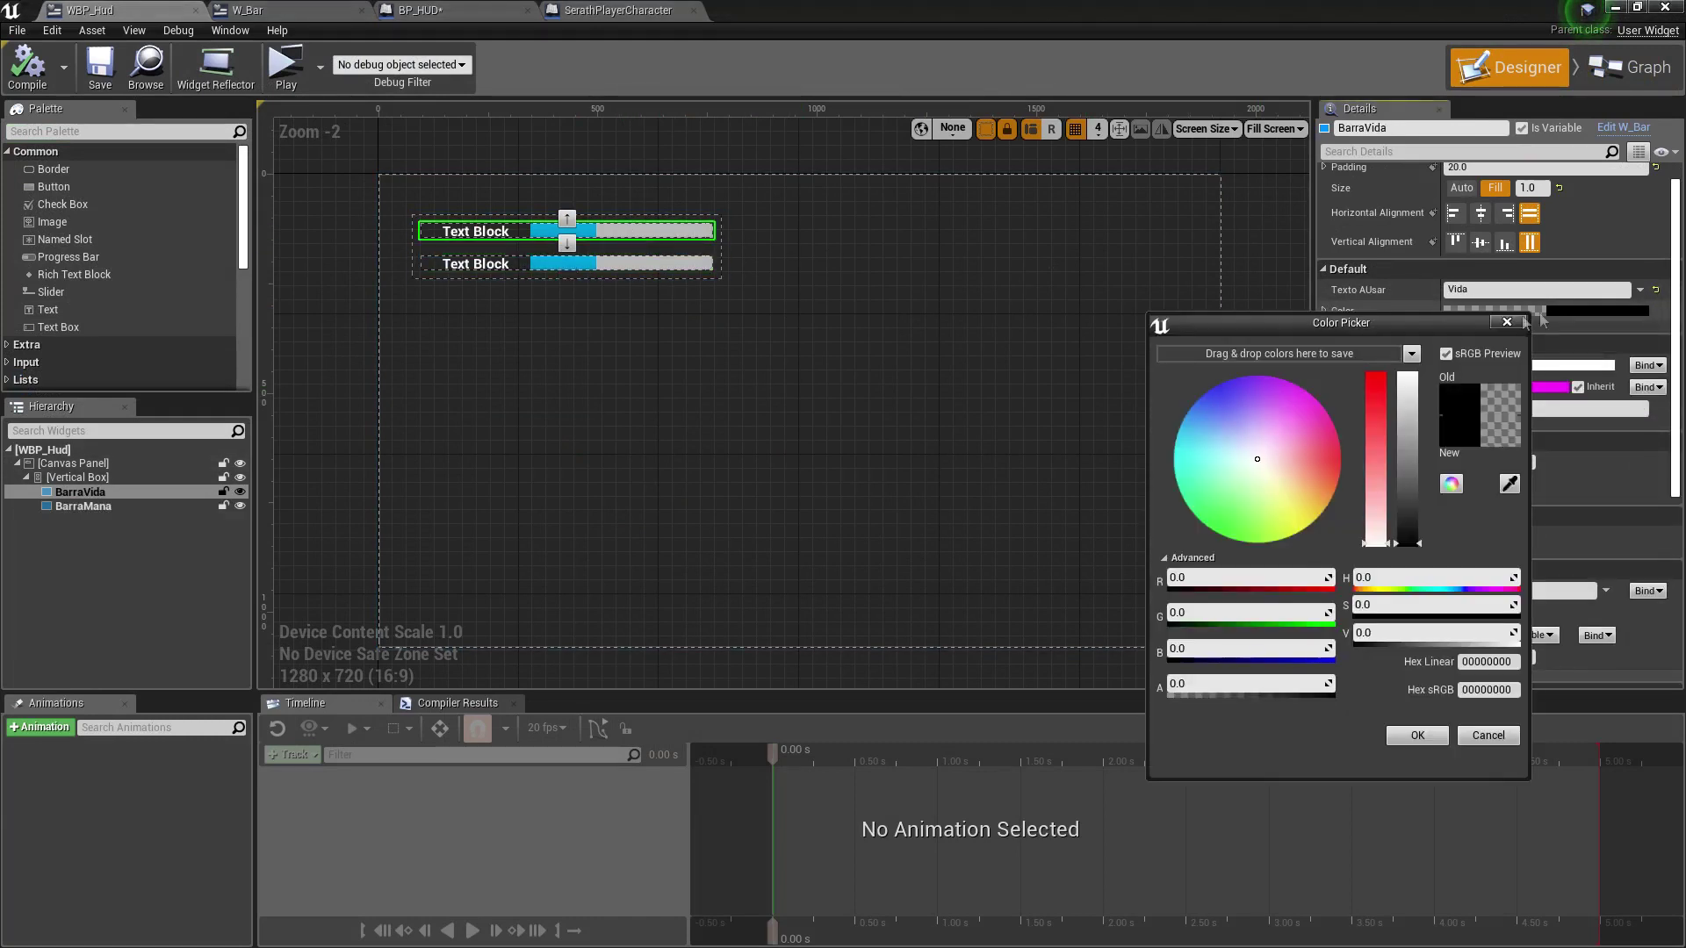
left_click(1208, 523)
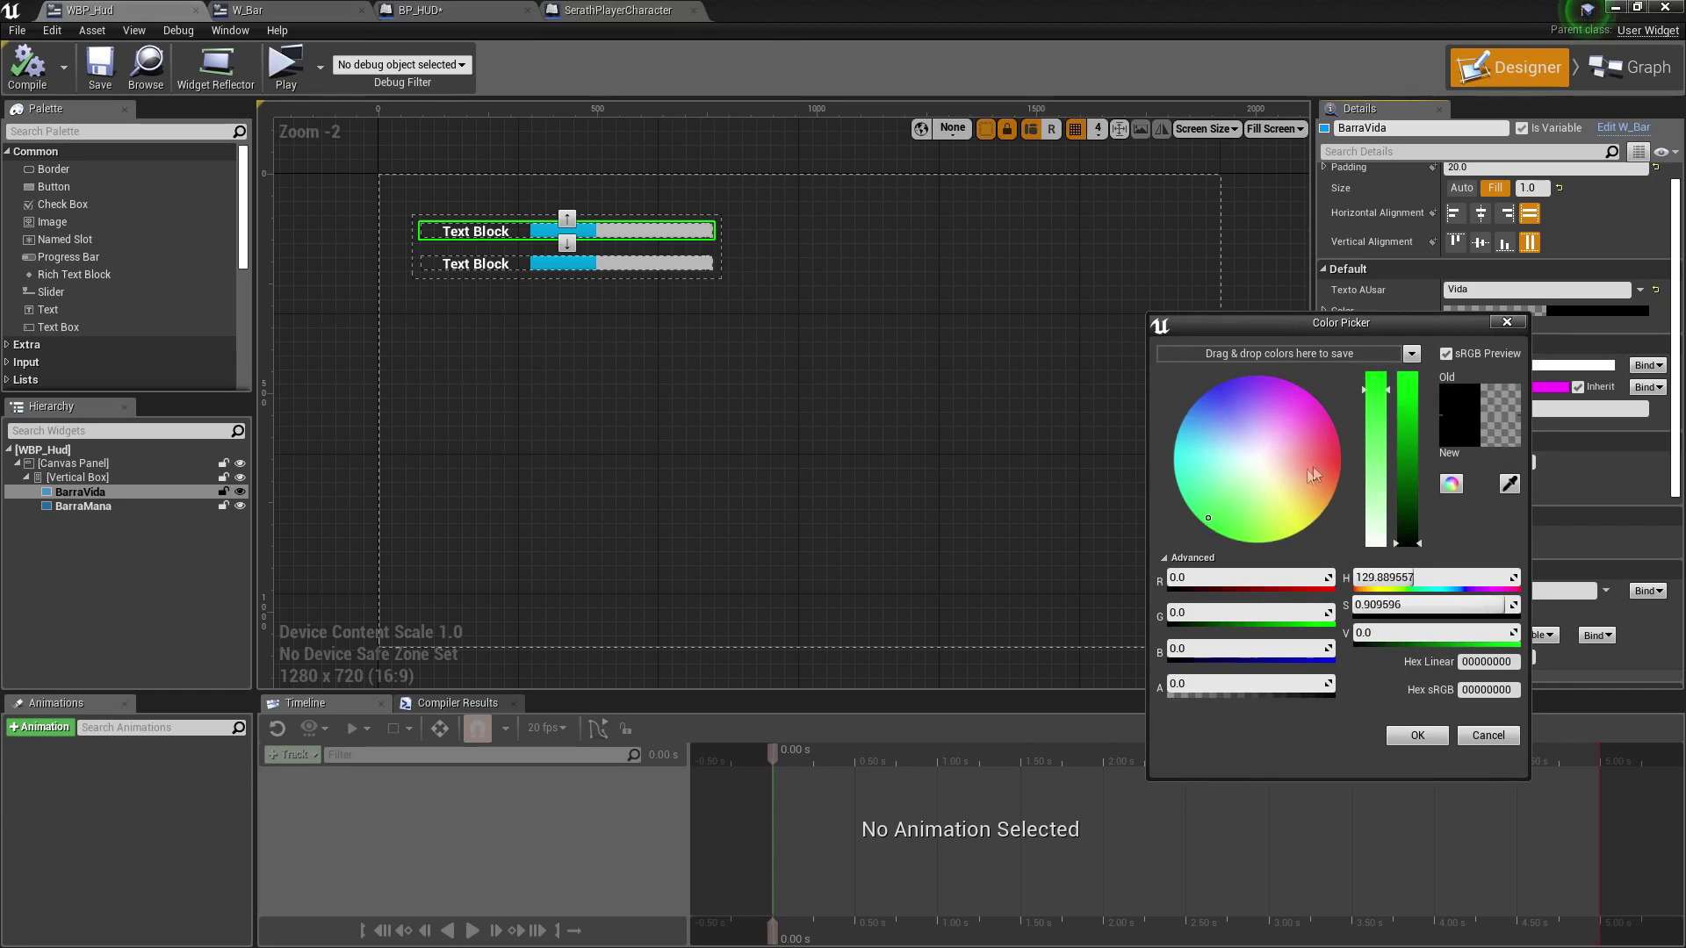
left_click_drag(1416, 418, 1400, 330)
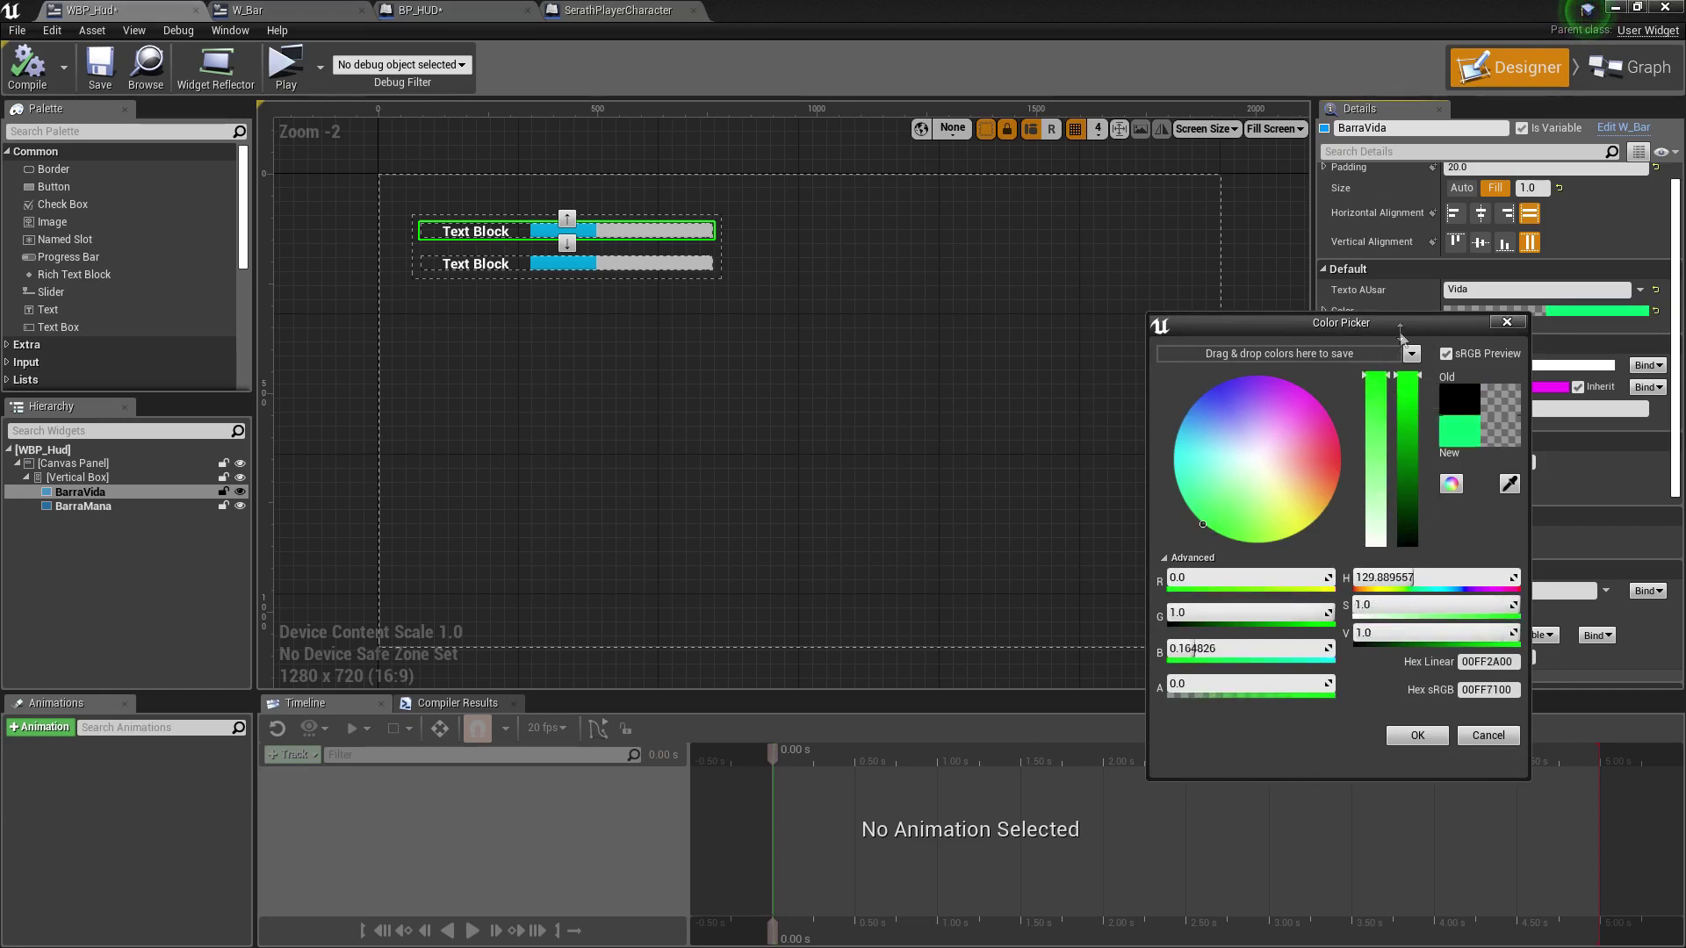
left_click_drag(1231, 522, 1220, 546)
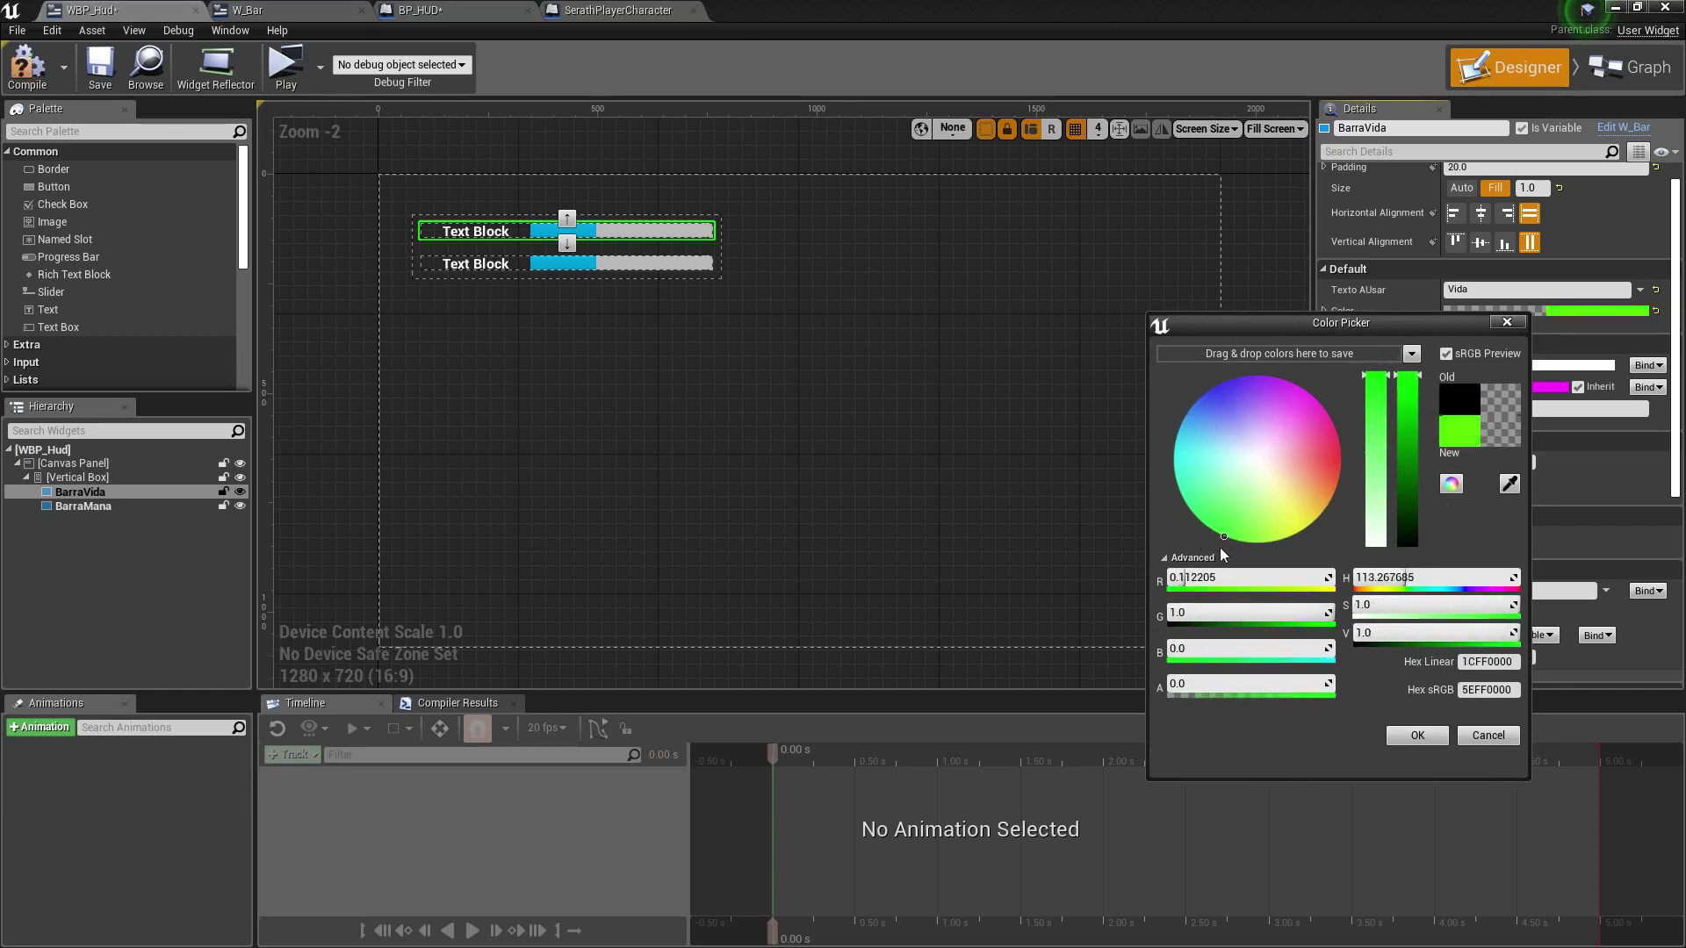
left_click(1417, 735)
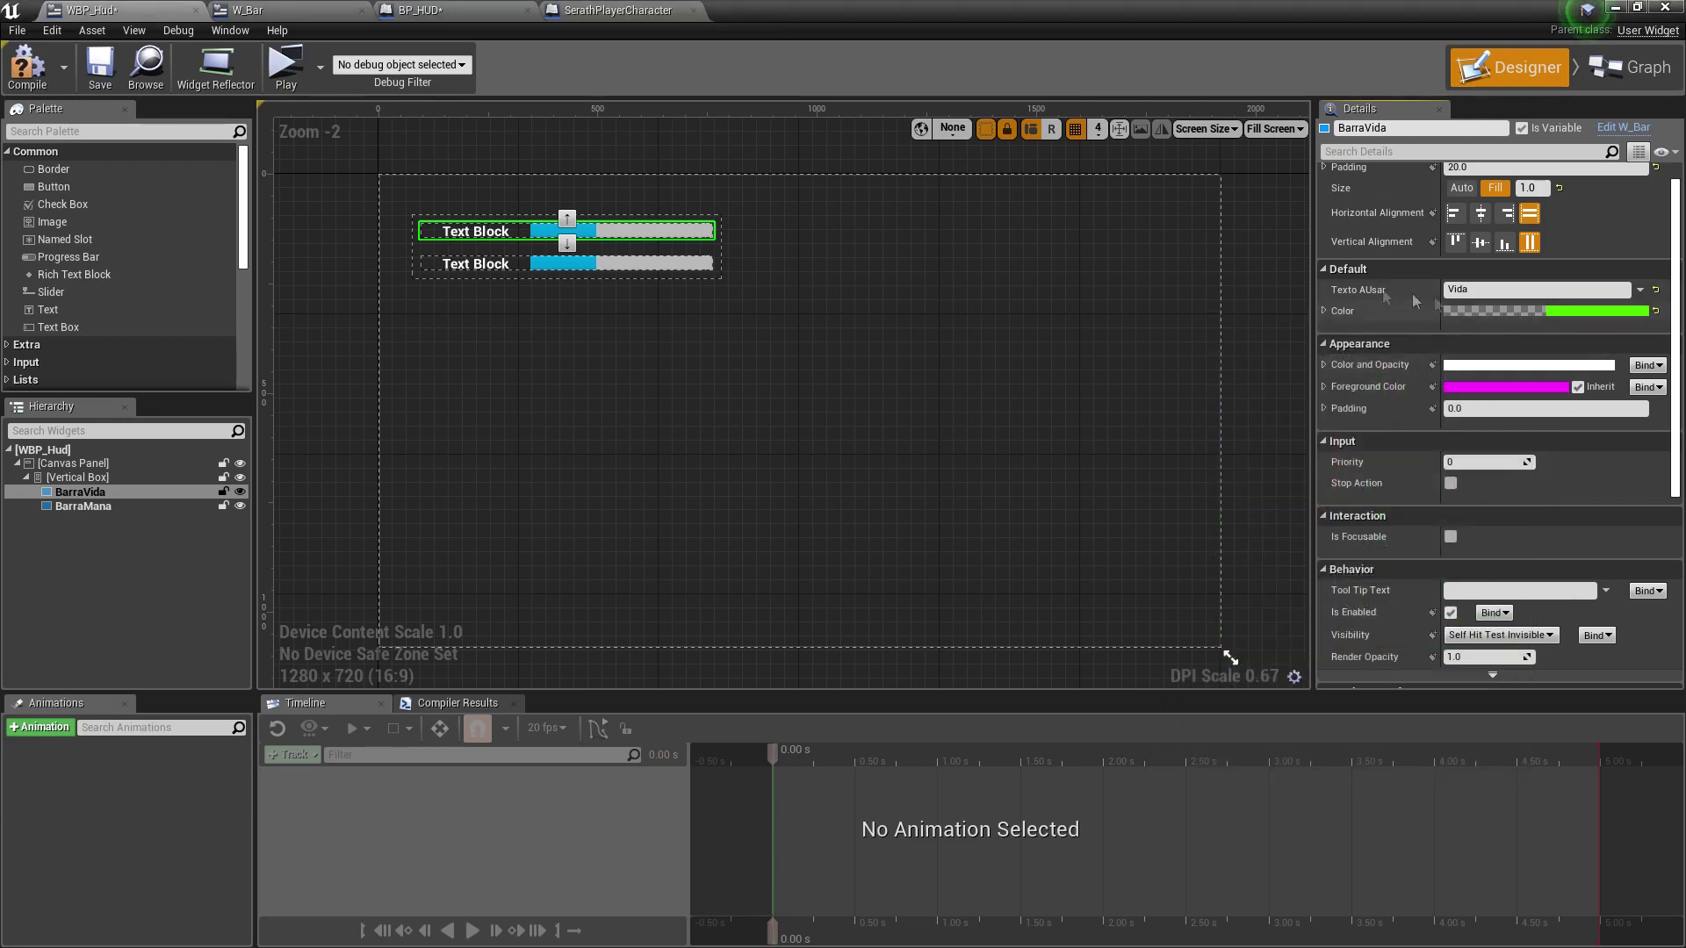
Eyedrop the bar's blue (009FD8FF) as BarraMana's Color and save WBP_Hud.
left_click(597, 267)
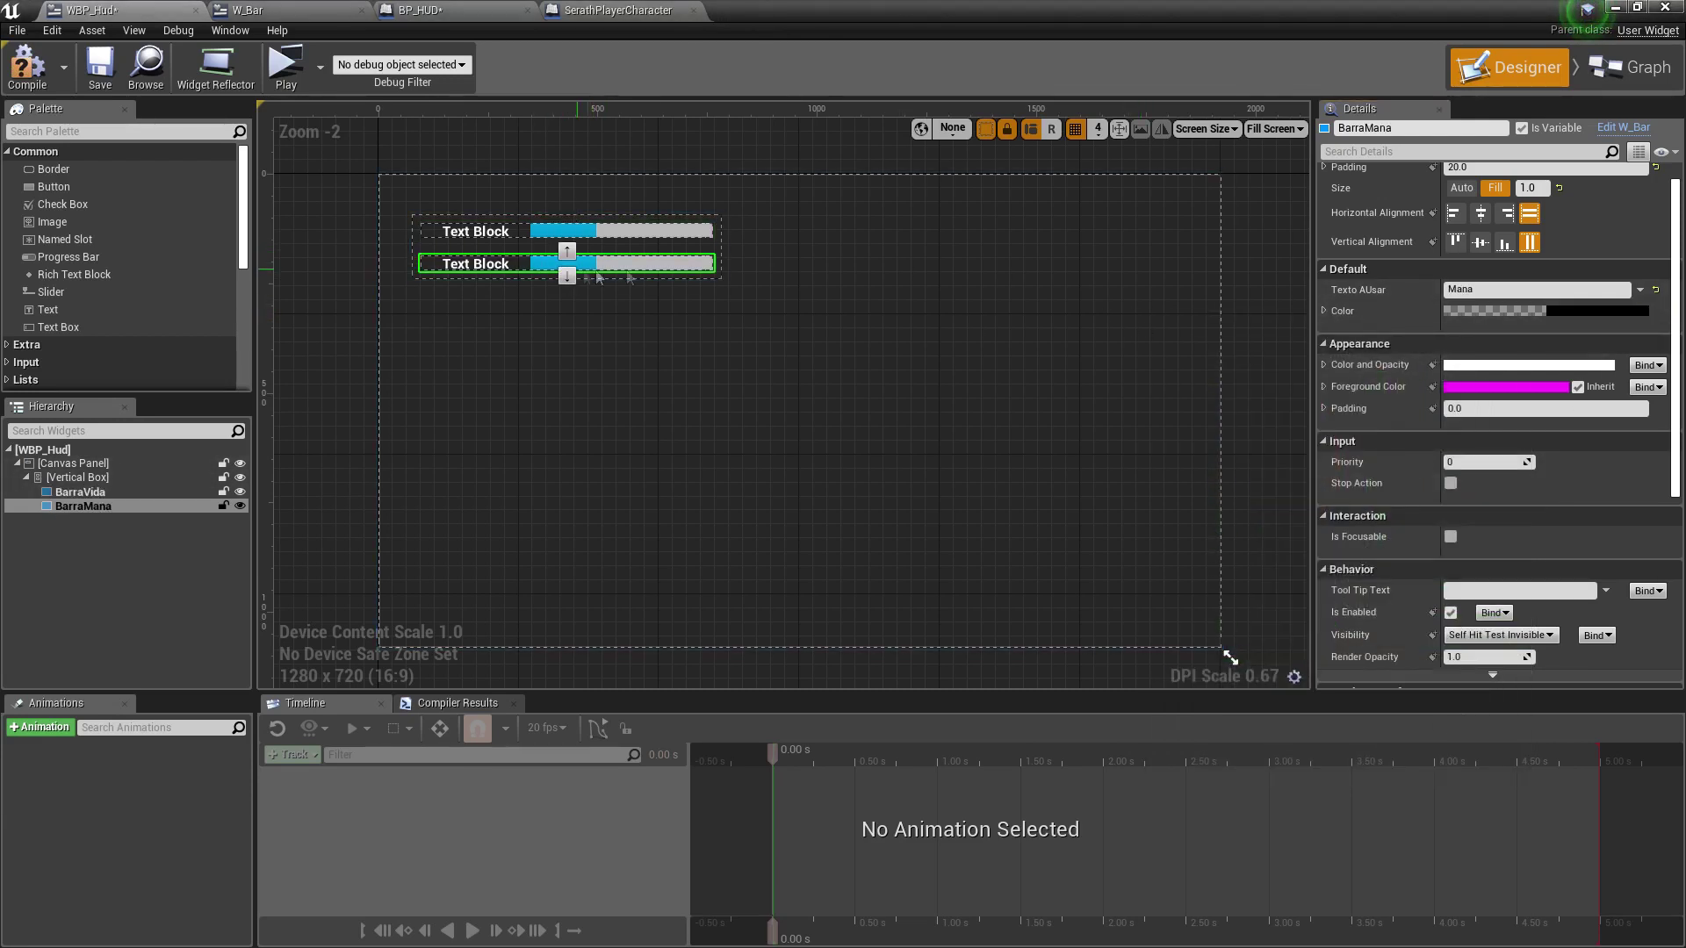
left_click(1578, 314)
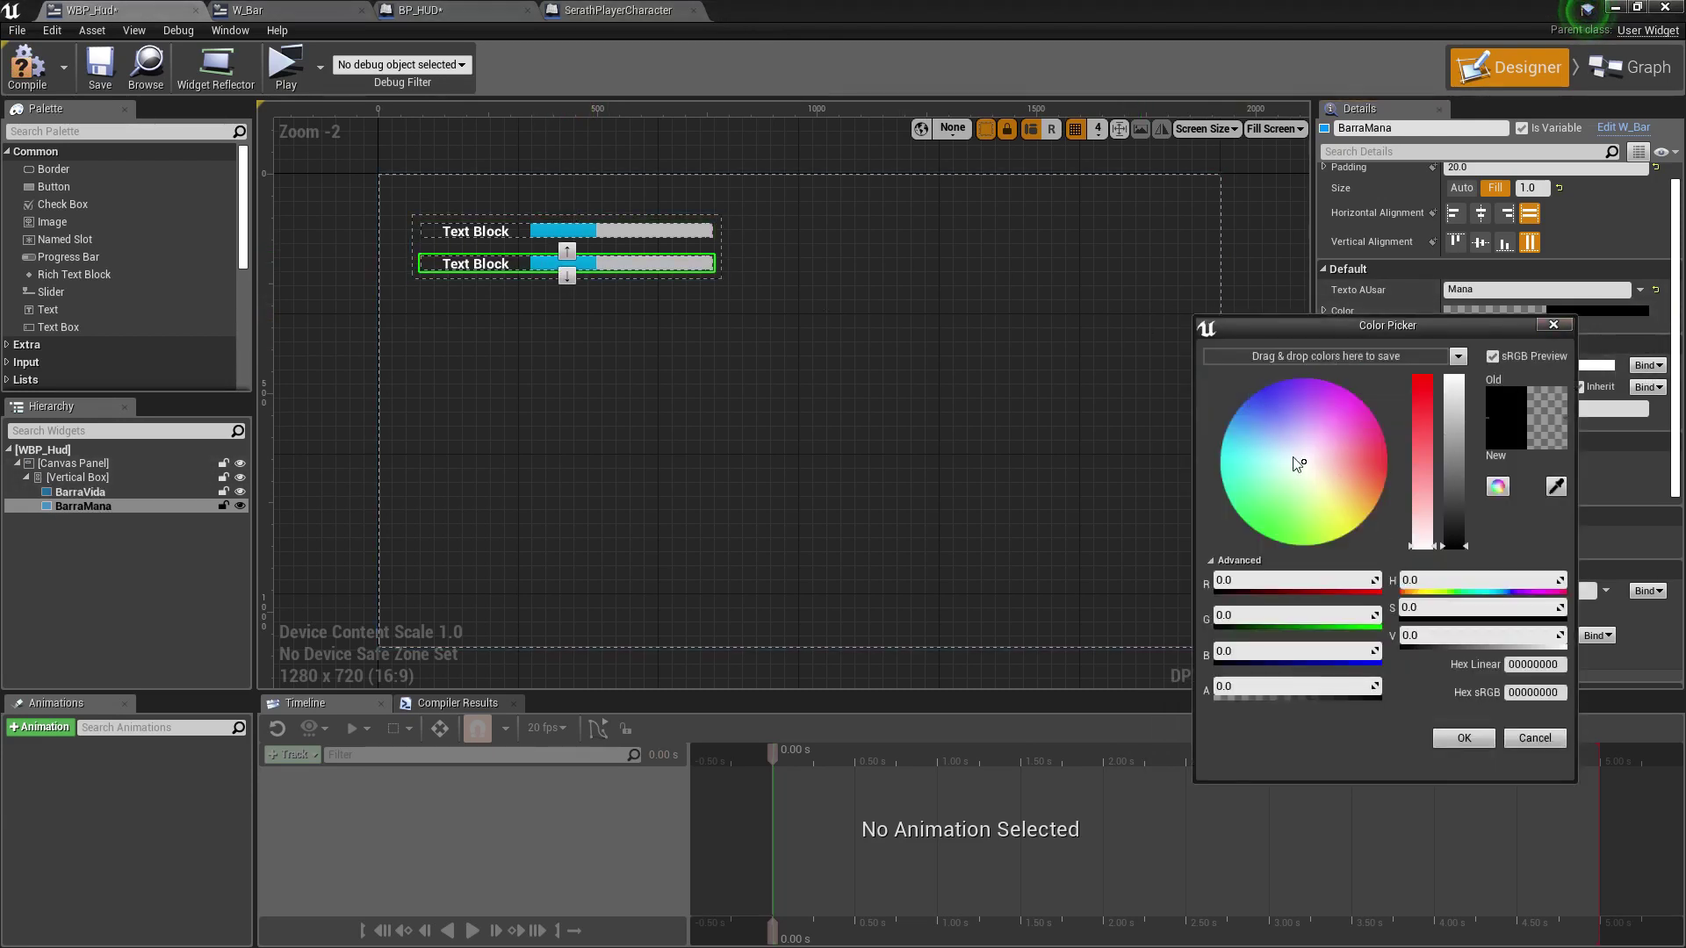
left_click(1556, 488)
left_click(549, 260)
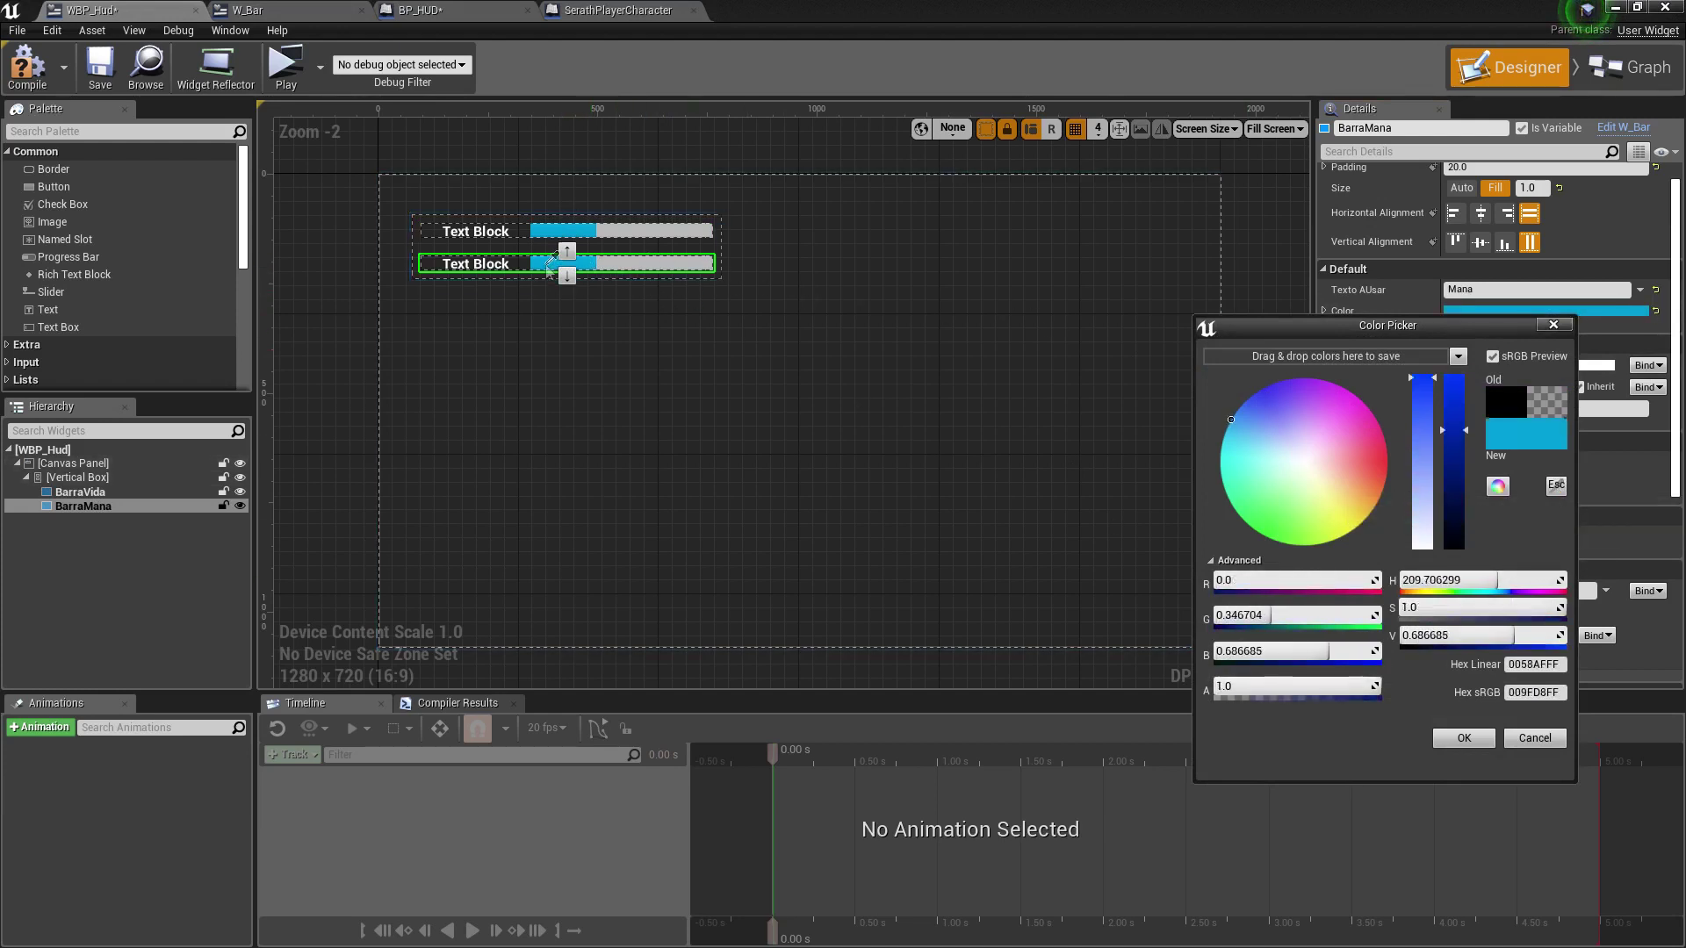
left_click(1464, 738)
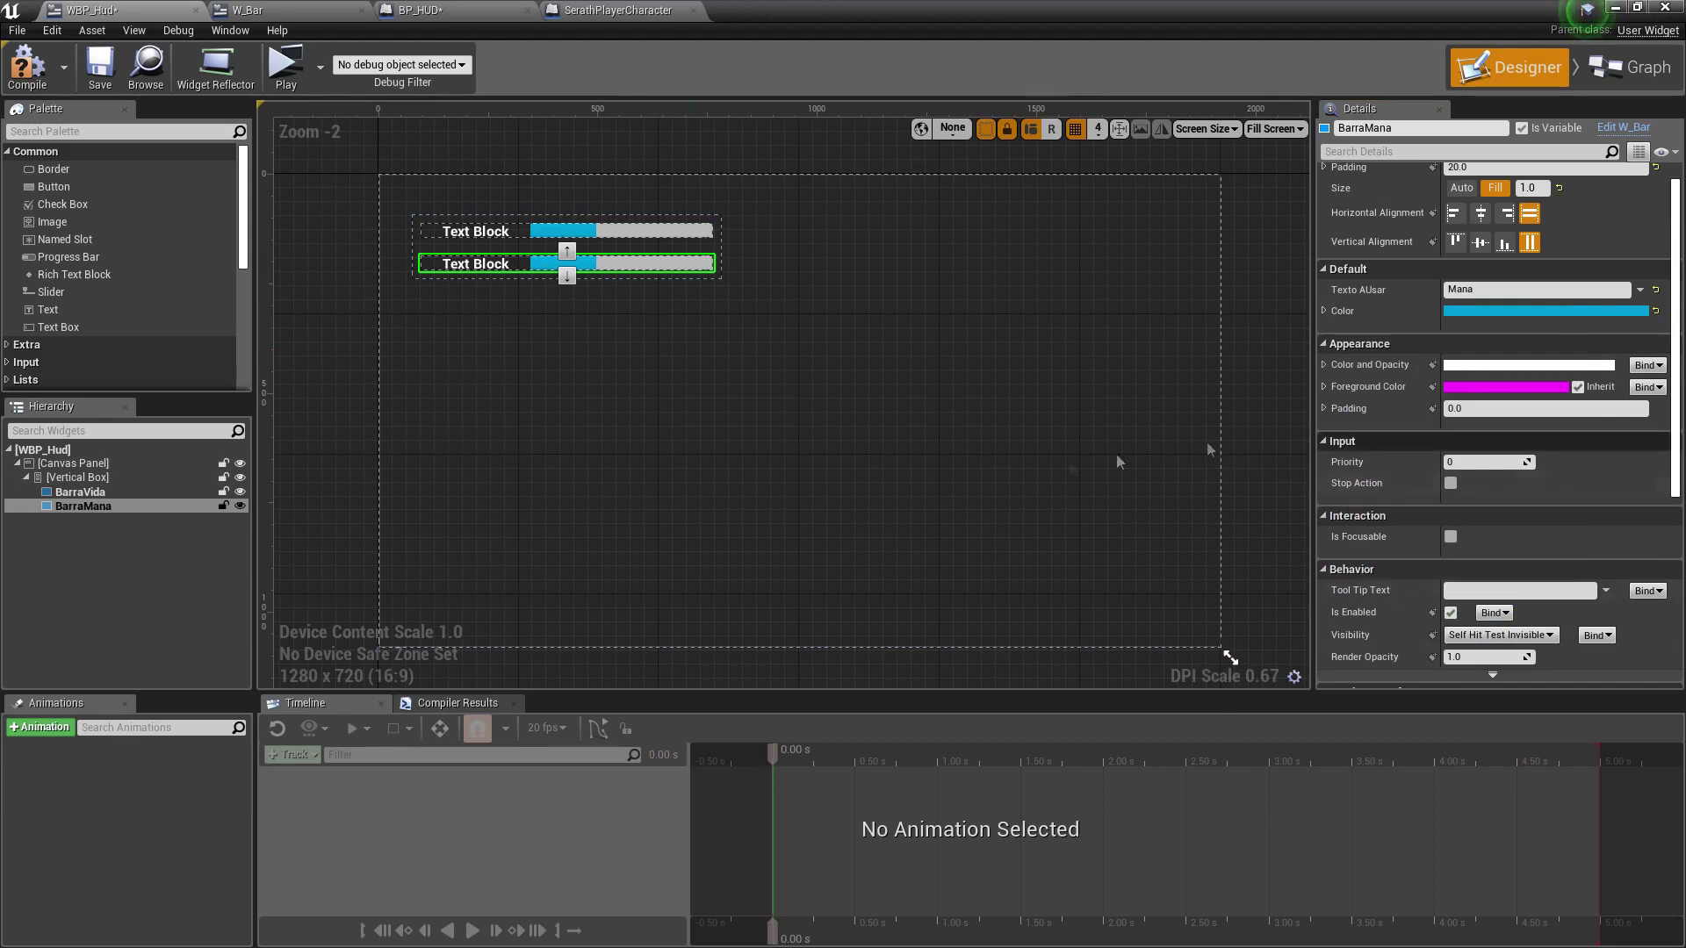
left_click(96, 70)
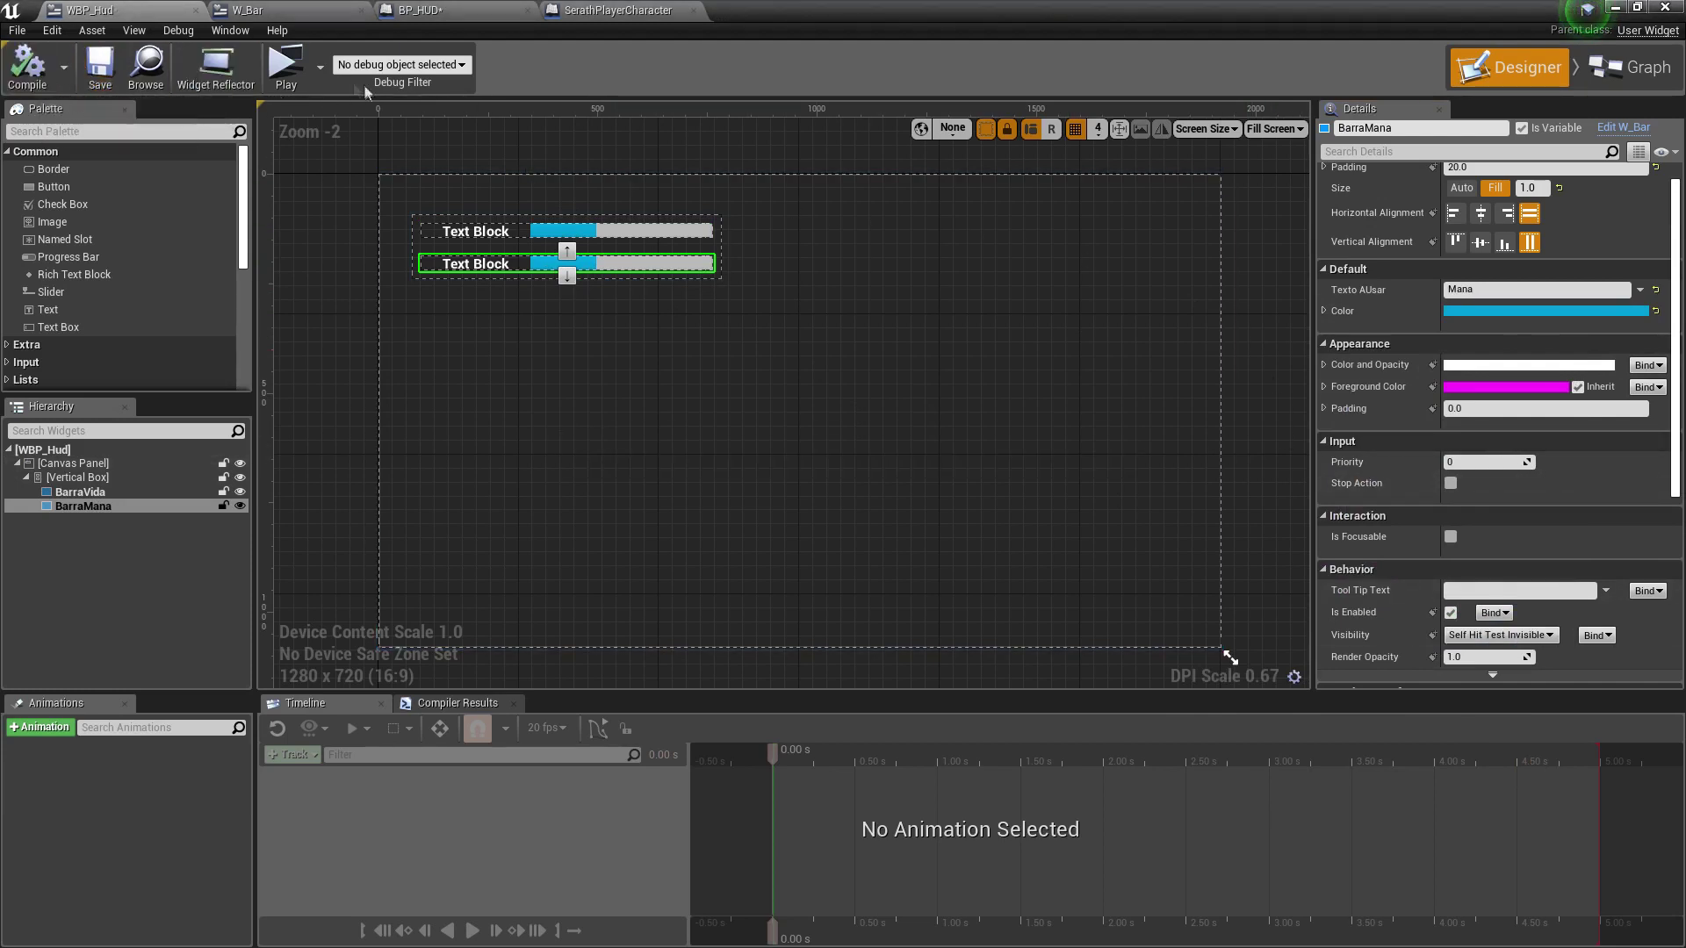
Run a quick Play test of the HUD, then stop it.
left_click(285, 63)
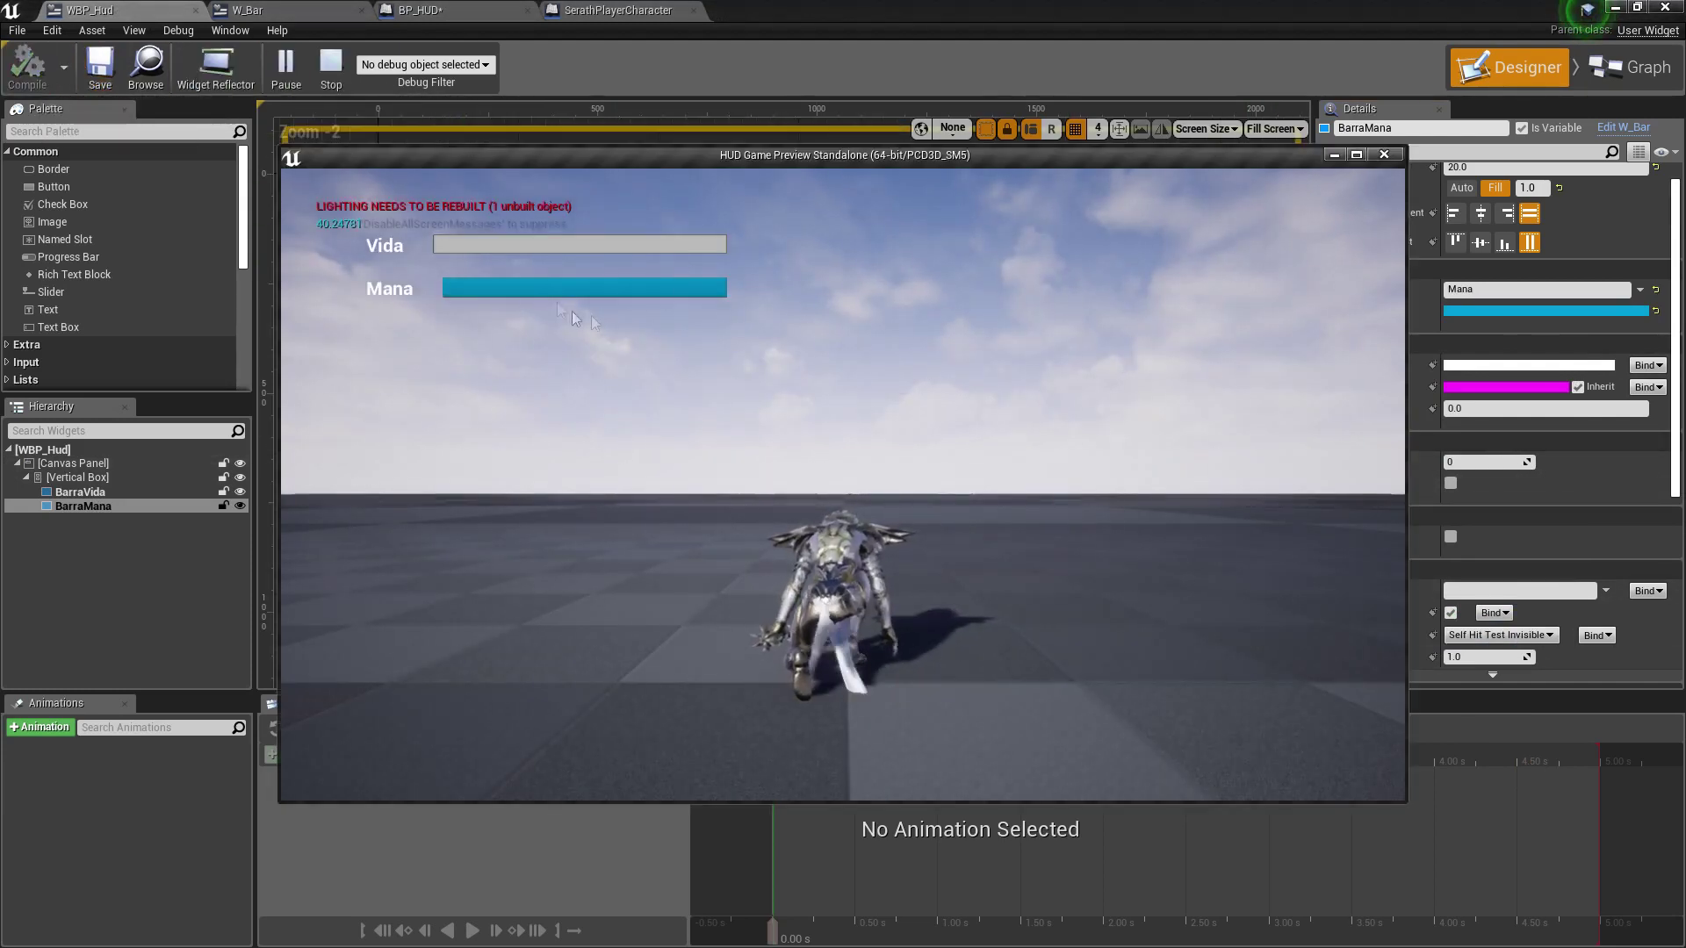
left_click(492, 254)
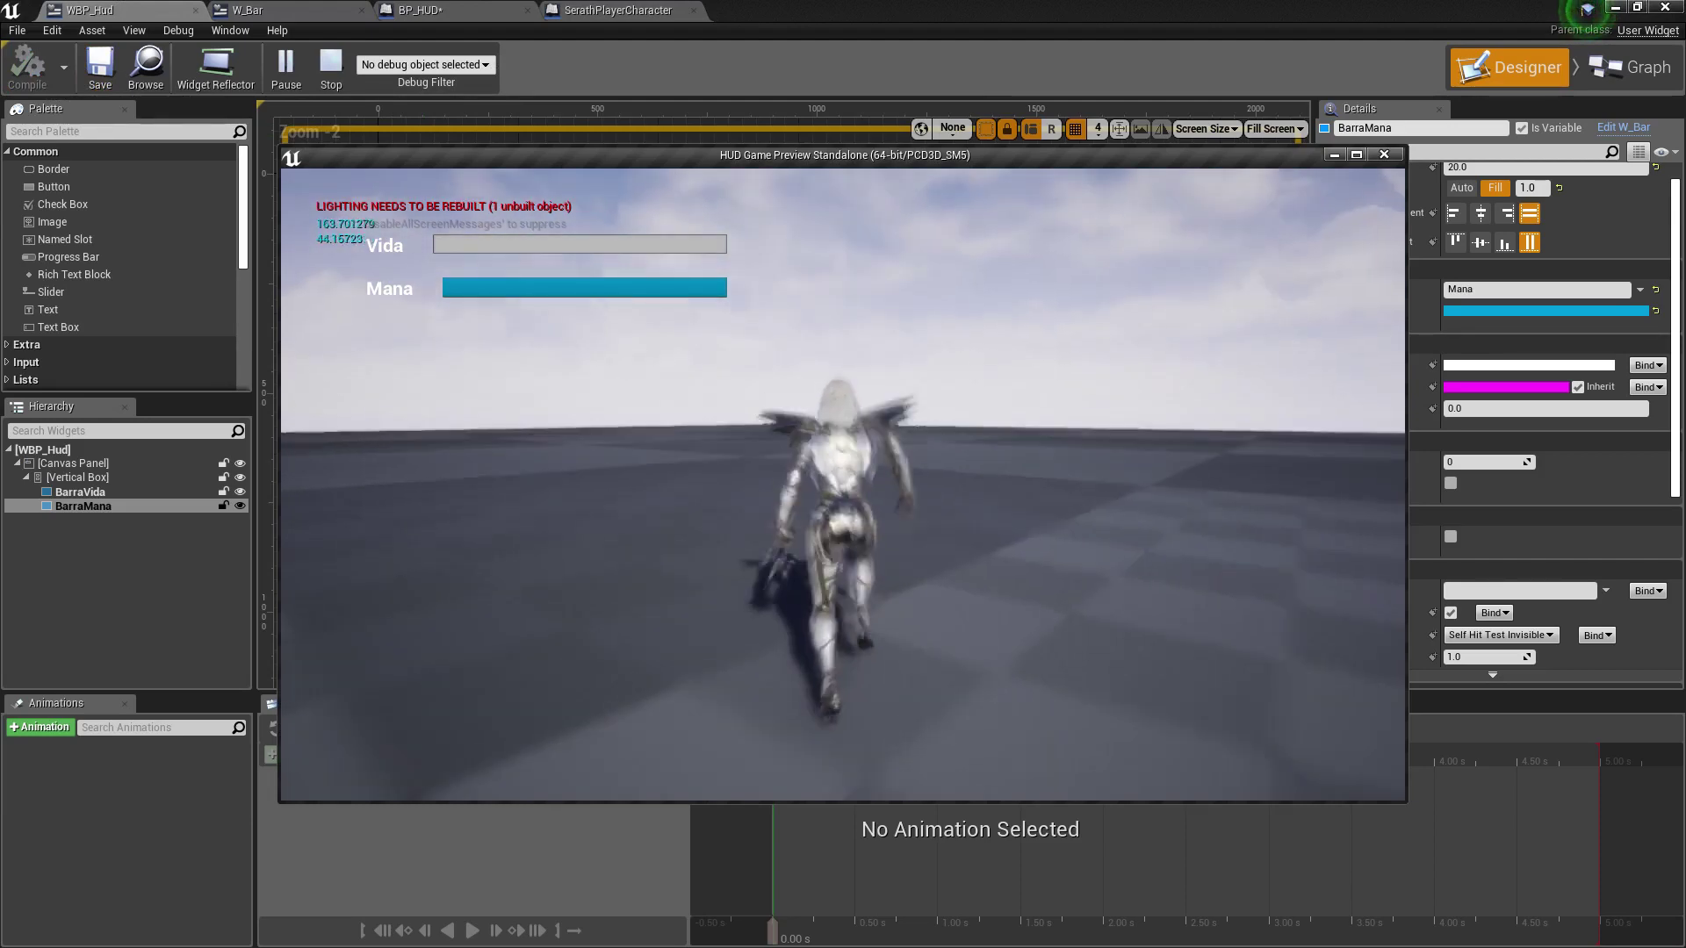
key("Escape")
Set BarraVida's Color alpha to 1.0 for a fully opaque green.
left_click(590, 237)
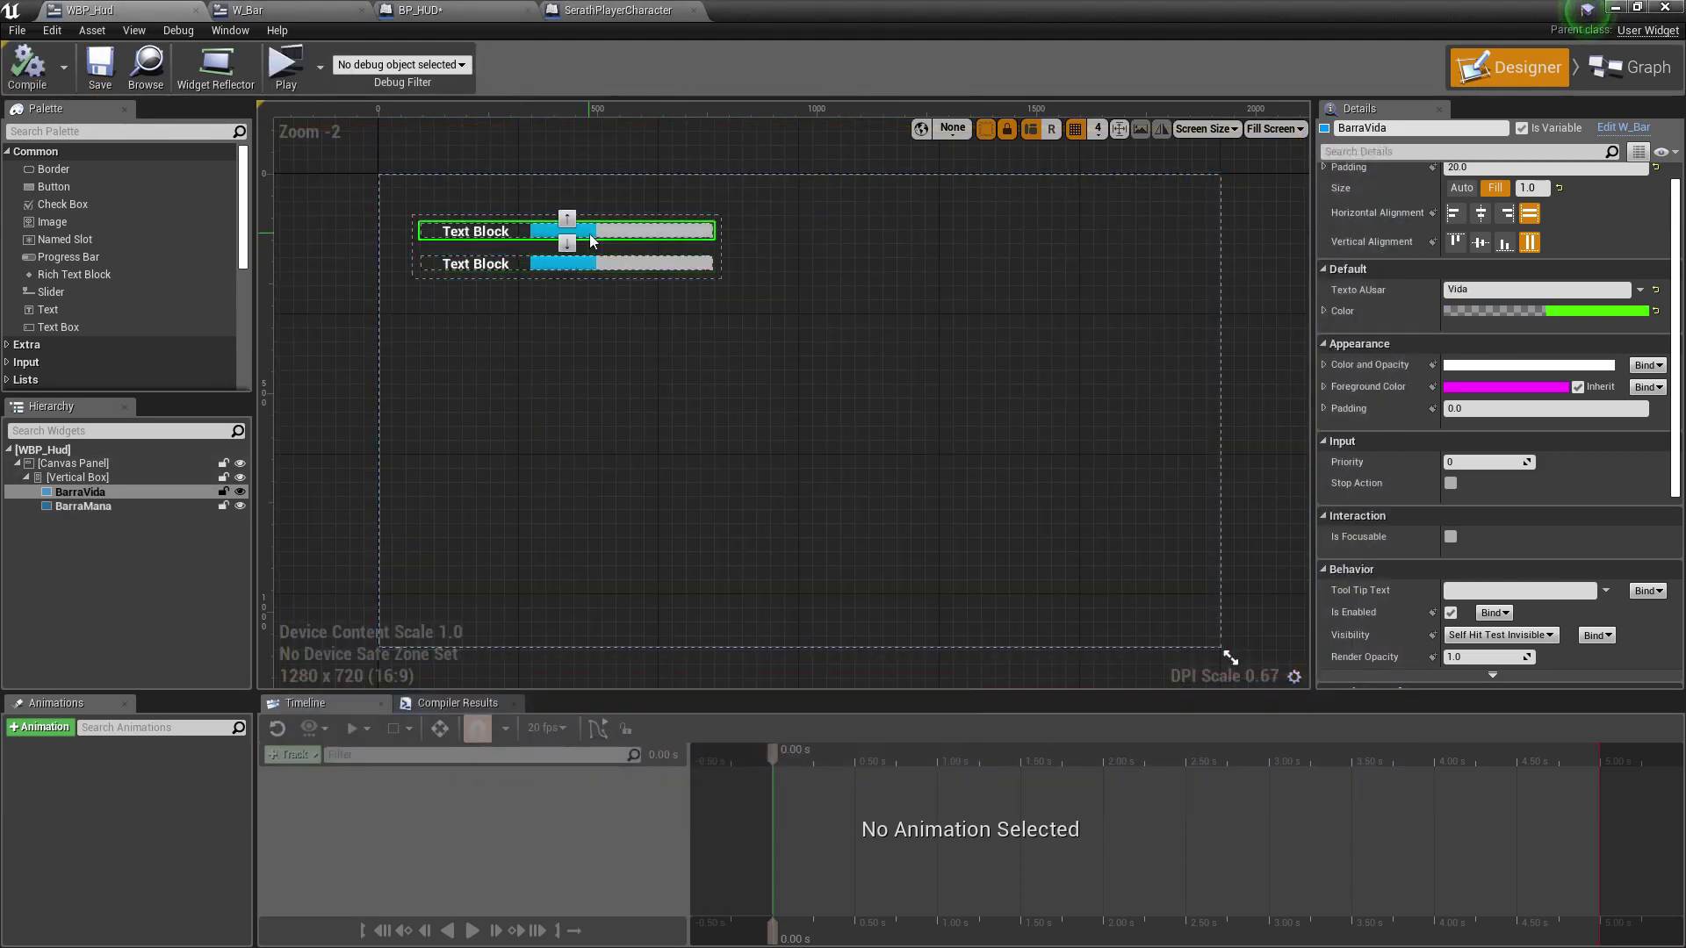
left_click(1540, 312)
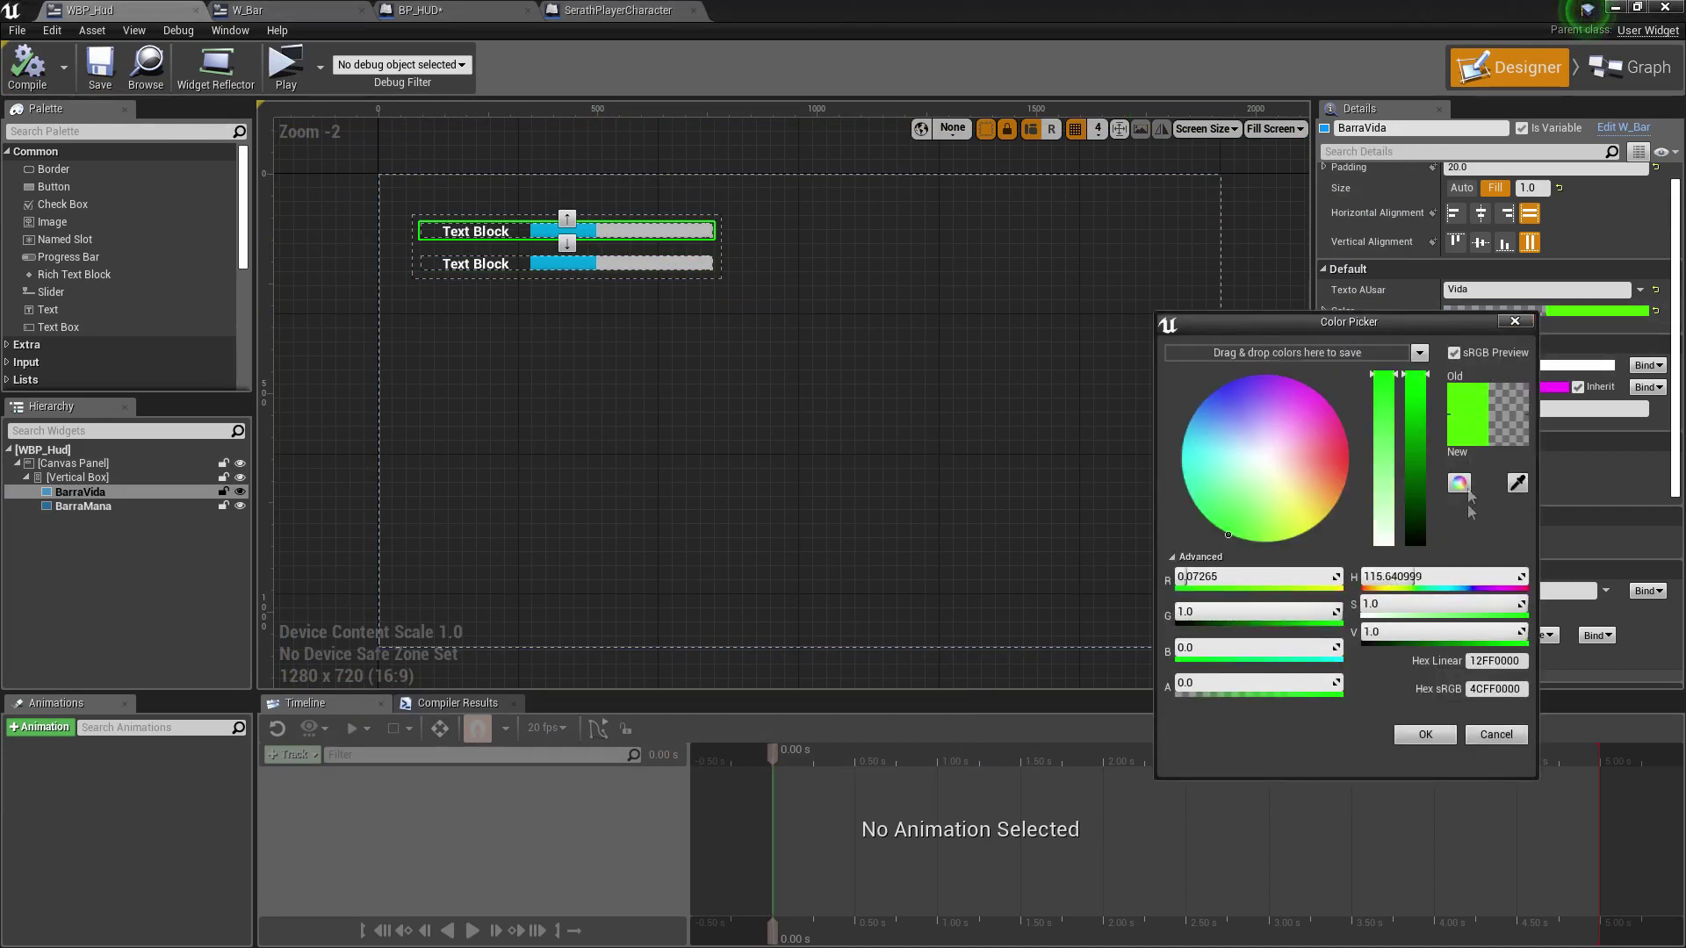
left_click_drag(1190, 684, 1317, 684)
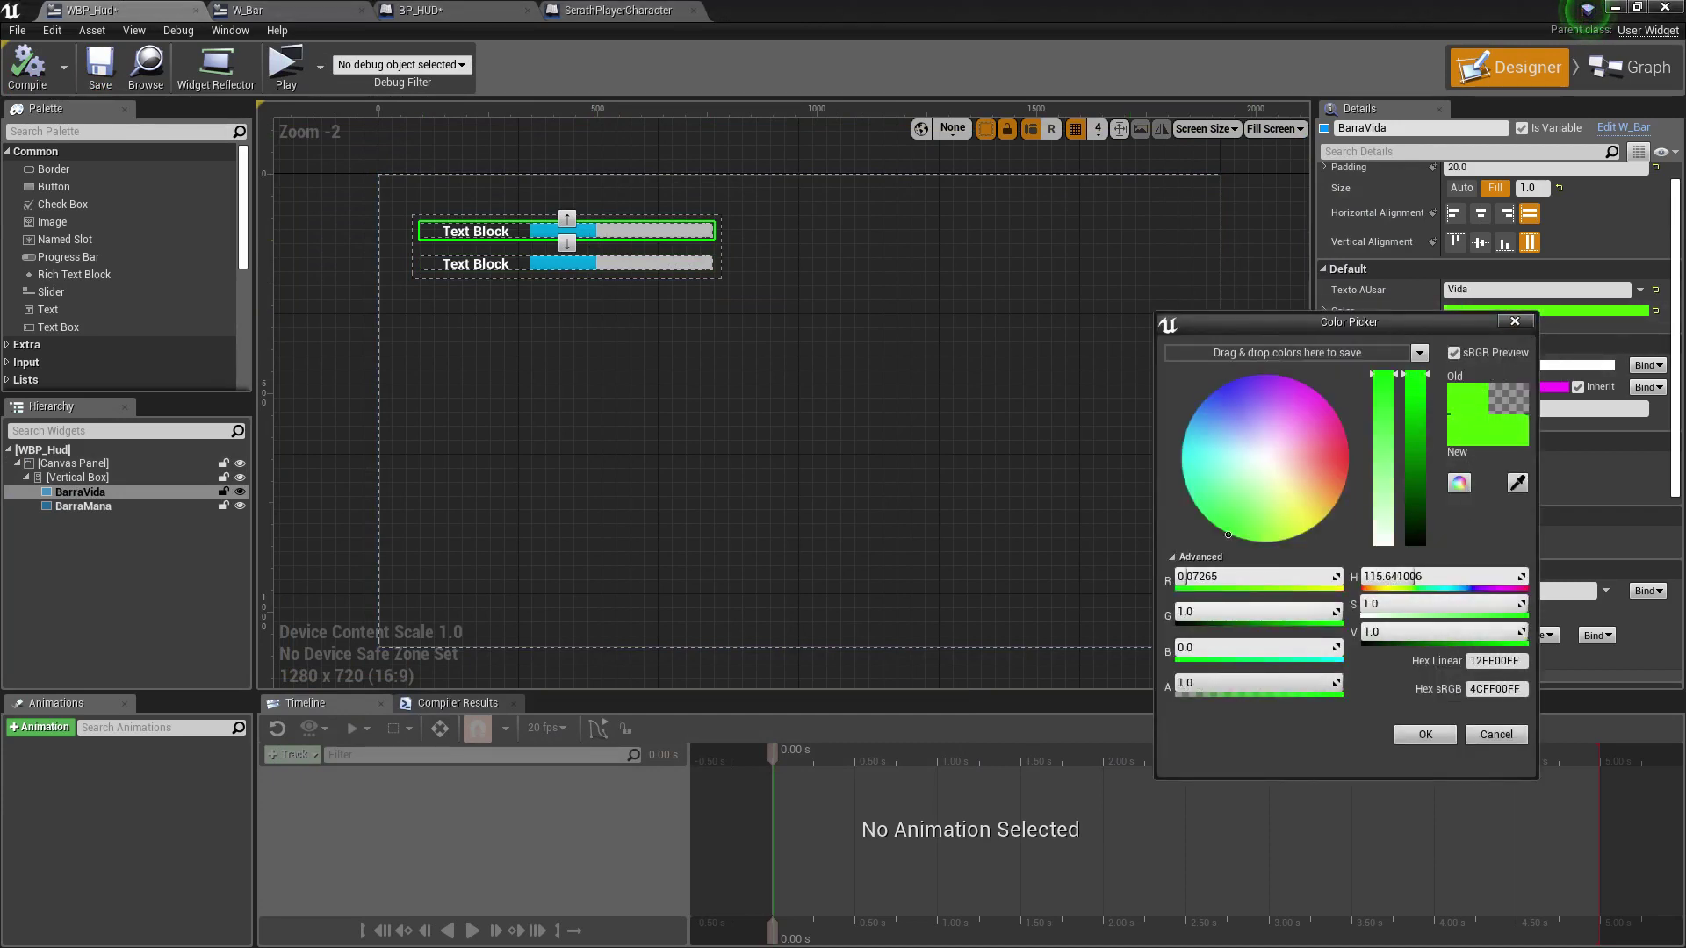
left_click(1425, 736)
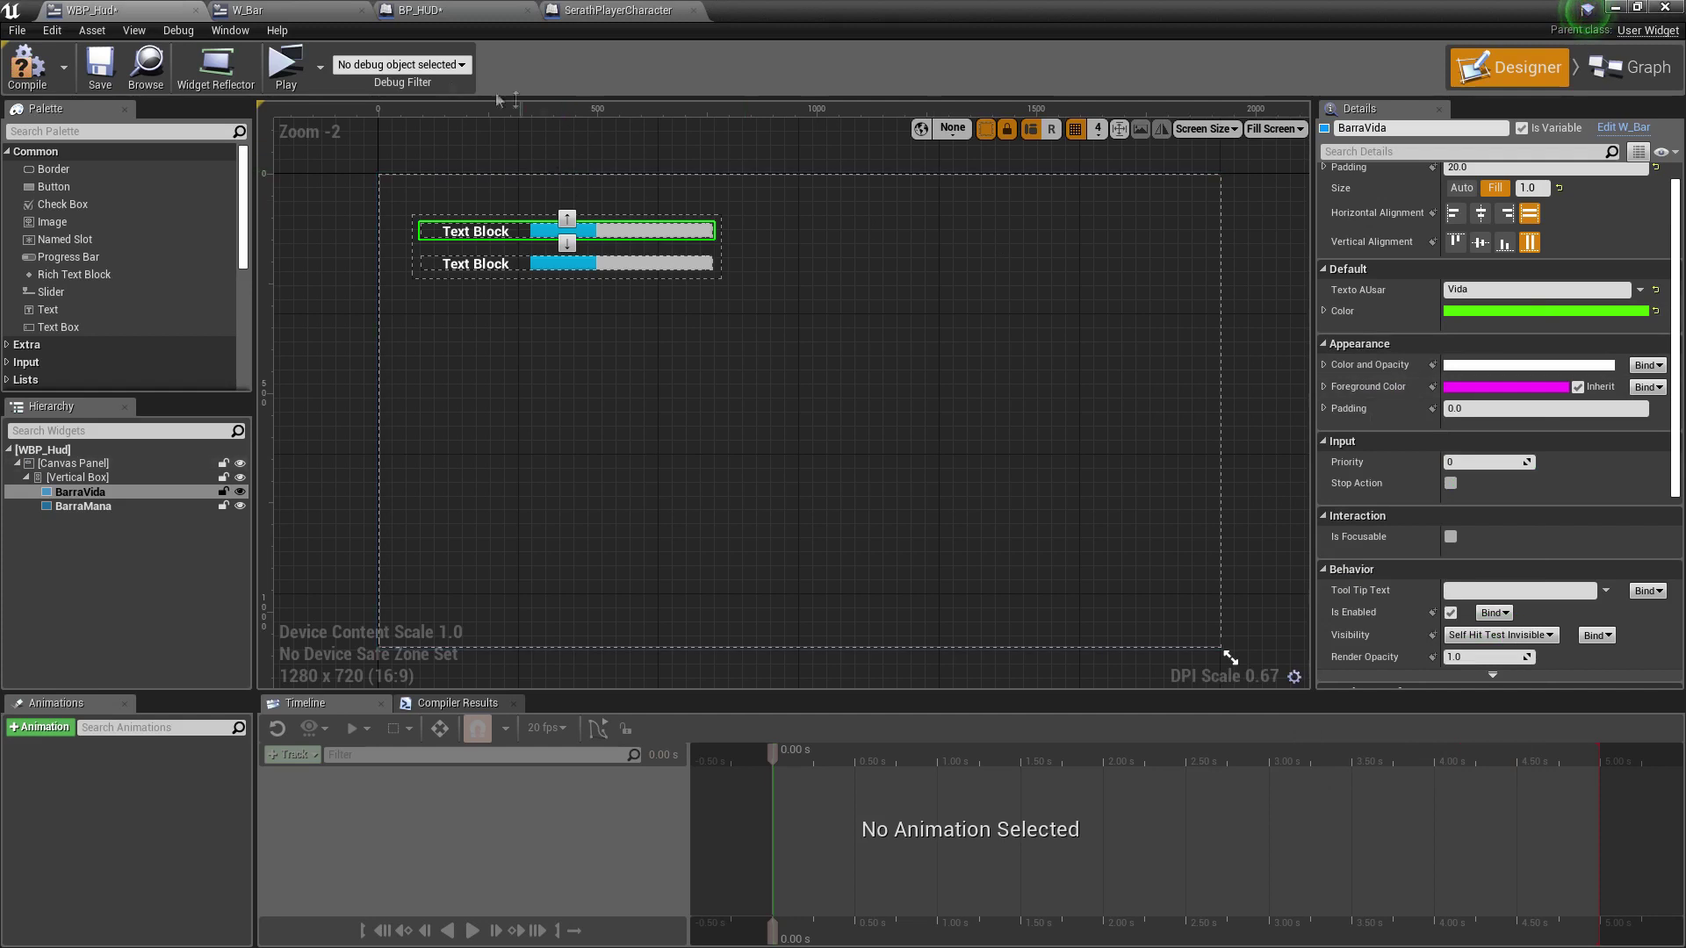
Play again to confirm the green Vida and blue Mana bars, then select the vertical box.
left_click(281, 63)
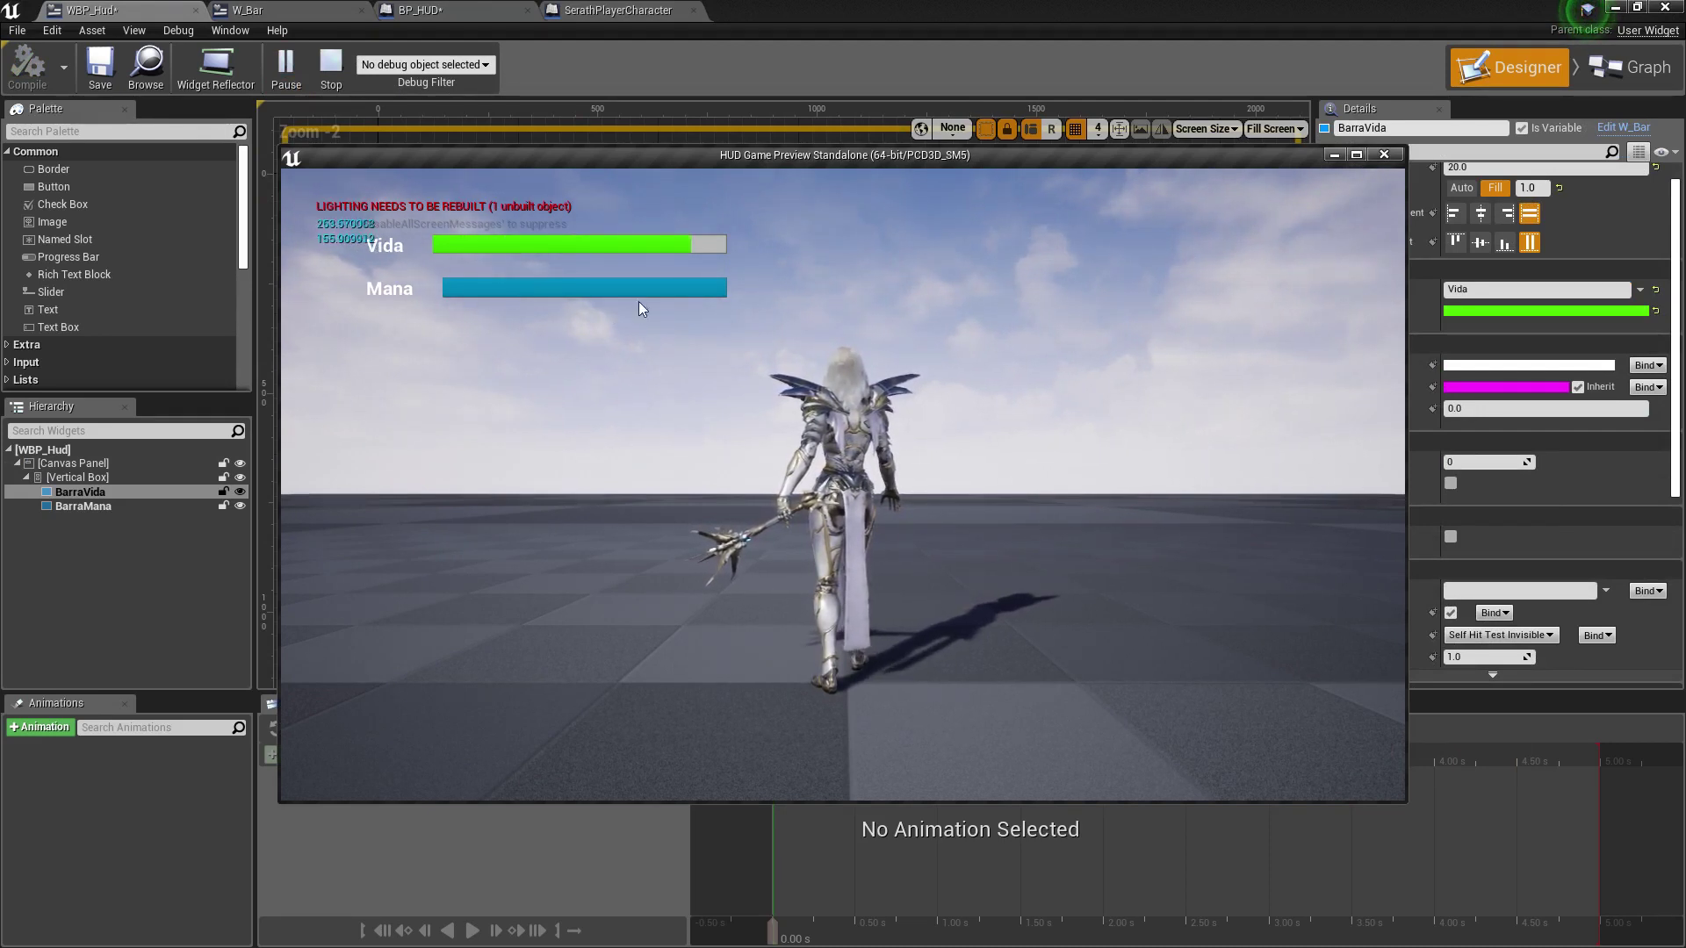
key("Escape")
left_click(481, 271)
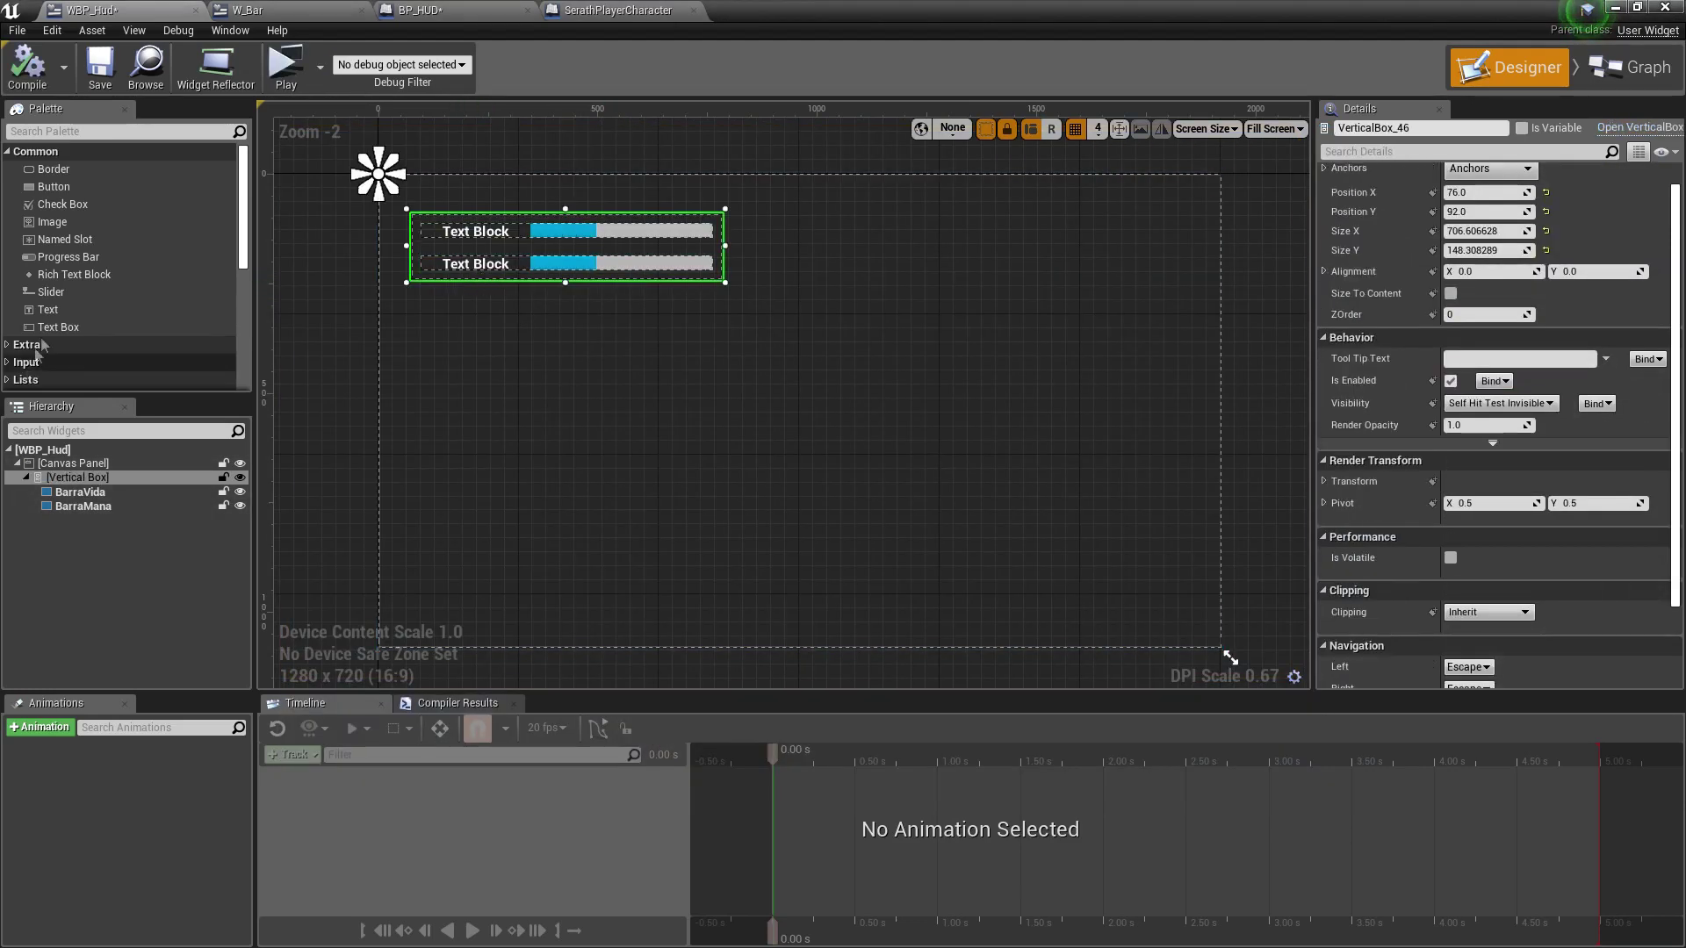
scroll(72, 303, "down", 1)
left_click(53, 281)
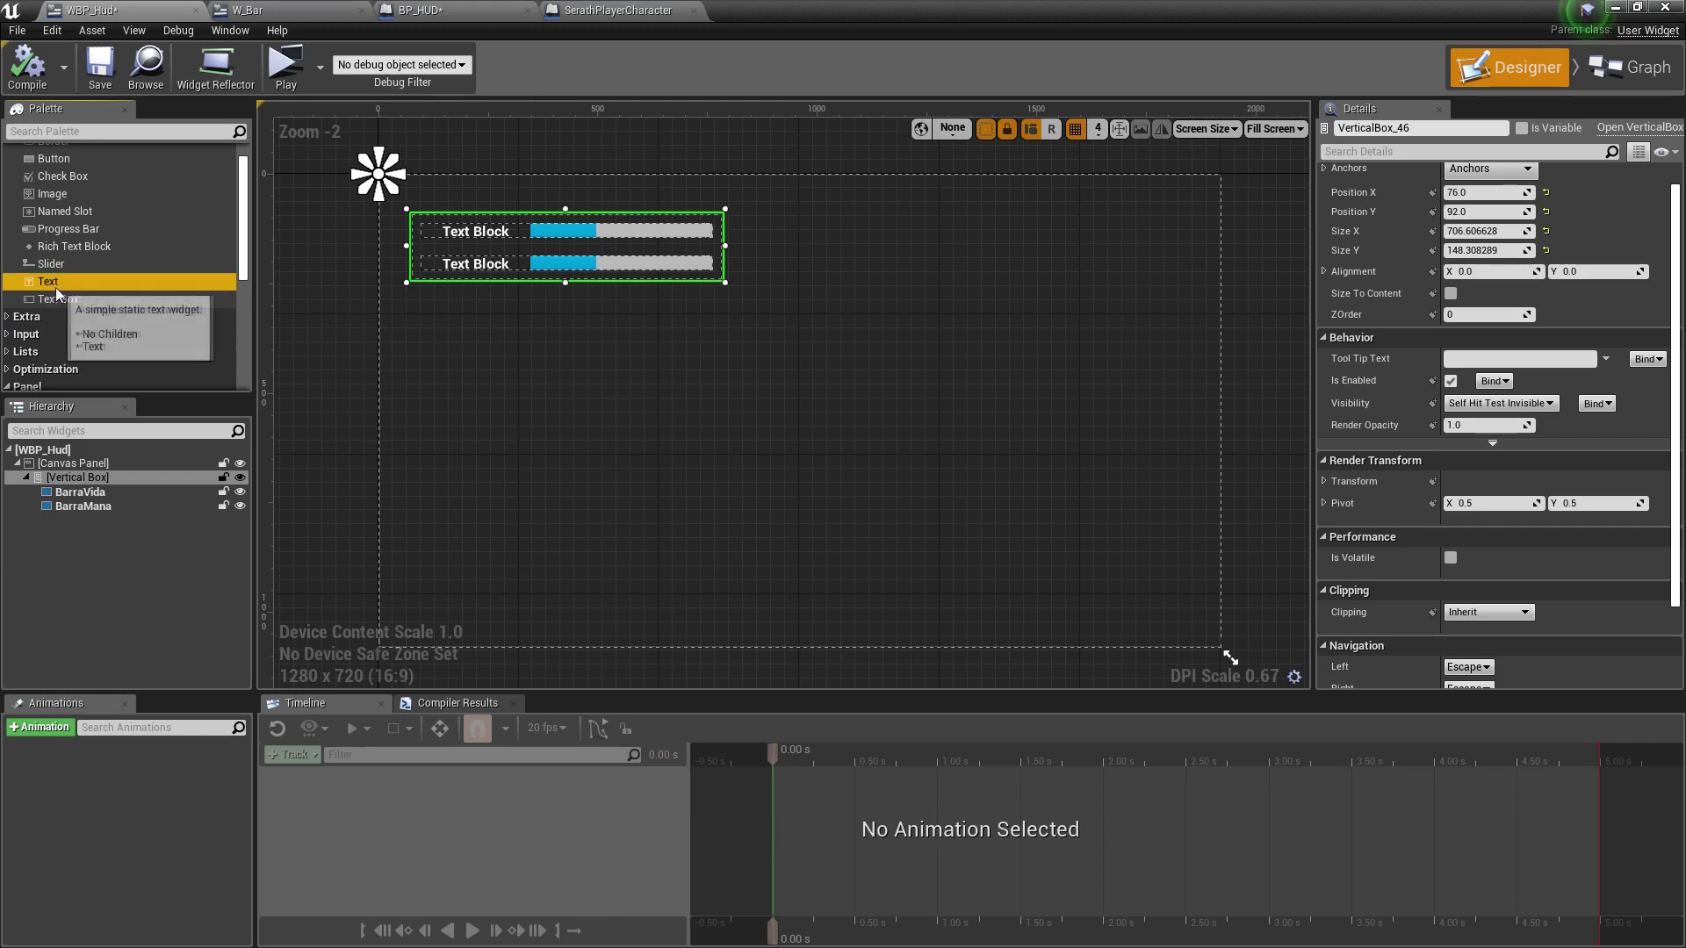
Add a W Bar from User Created as a third bar with padding 20.
scroll(93, 323, "down", 3)
scroll(94, 323, "down", 6)
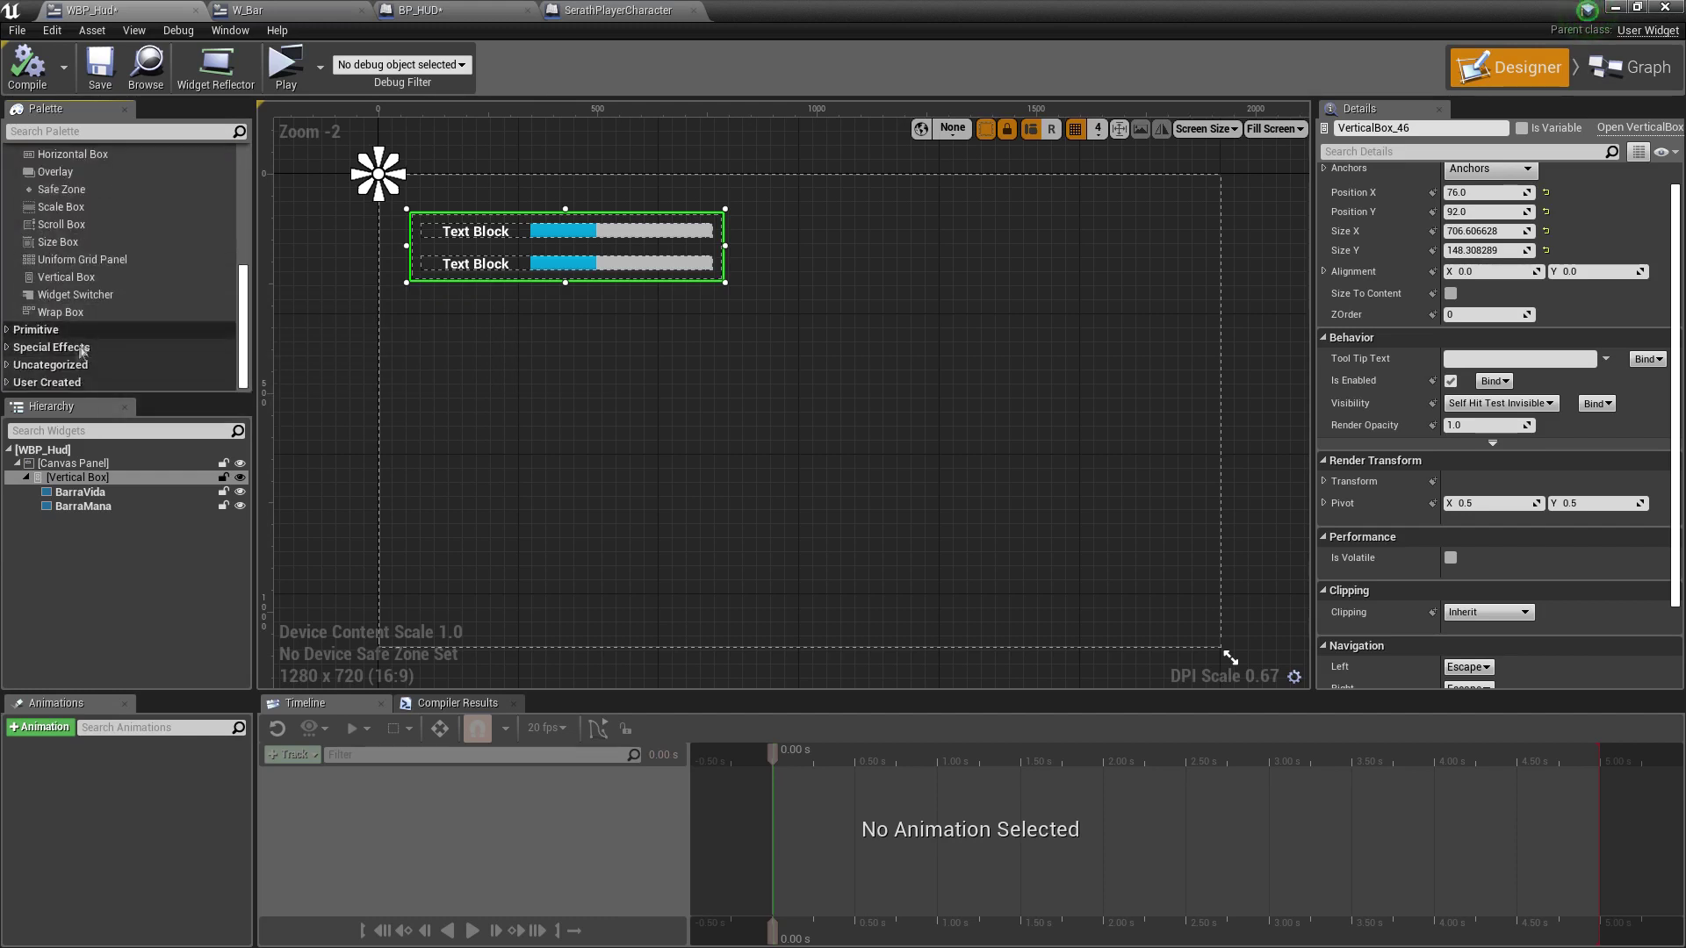
left_click(8, 383)
mouse_move(51, 382)
left_mouse_down()
mouse_move(200, 454)
mouse_move(85, 523)
mouse_move(80, 482)
left_mouse_up()
left_click(468, 274)
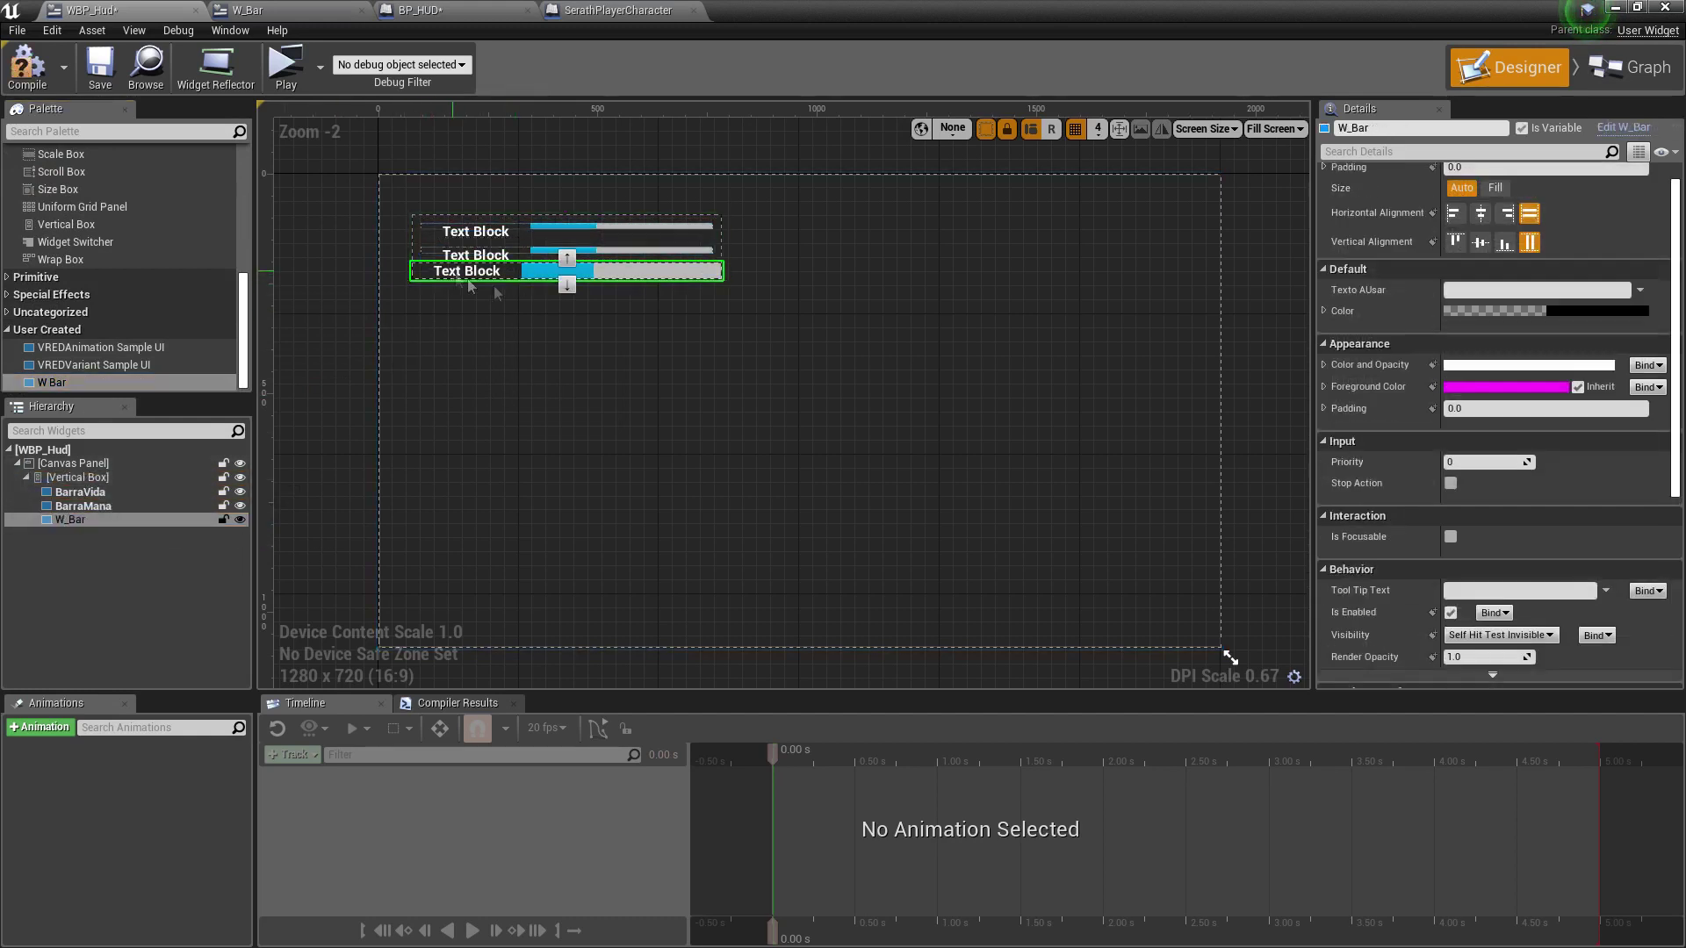
scroll(1482, 191, "up", 1)
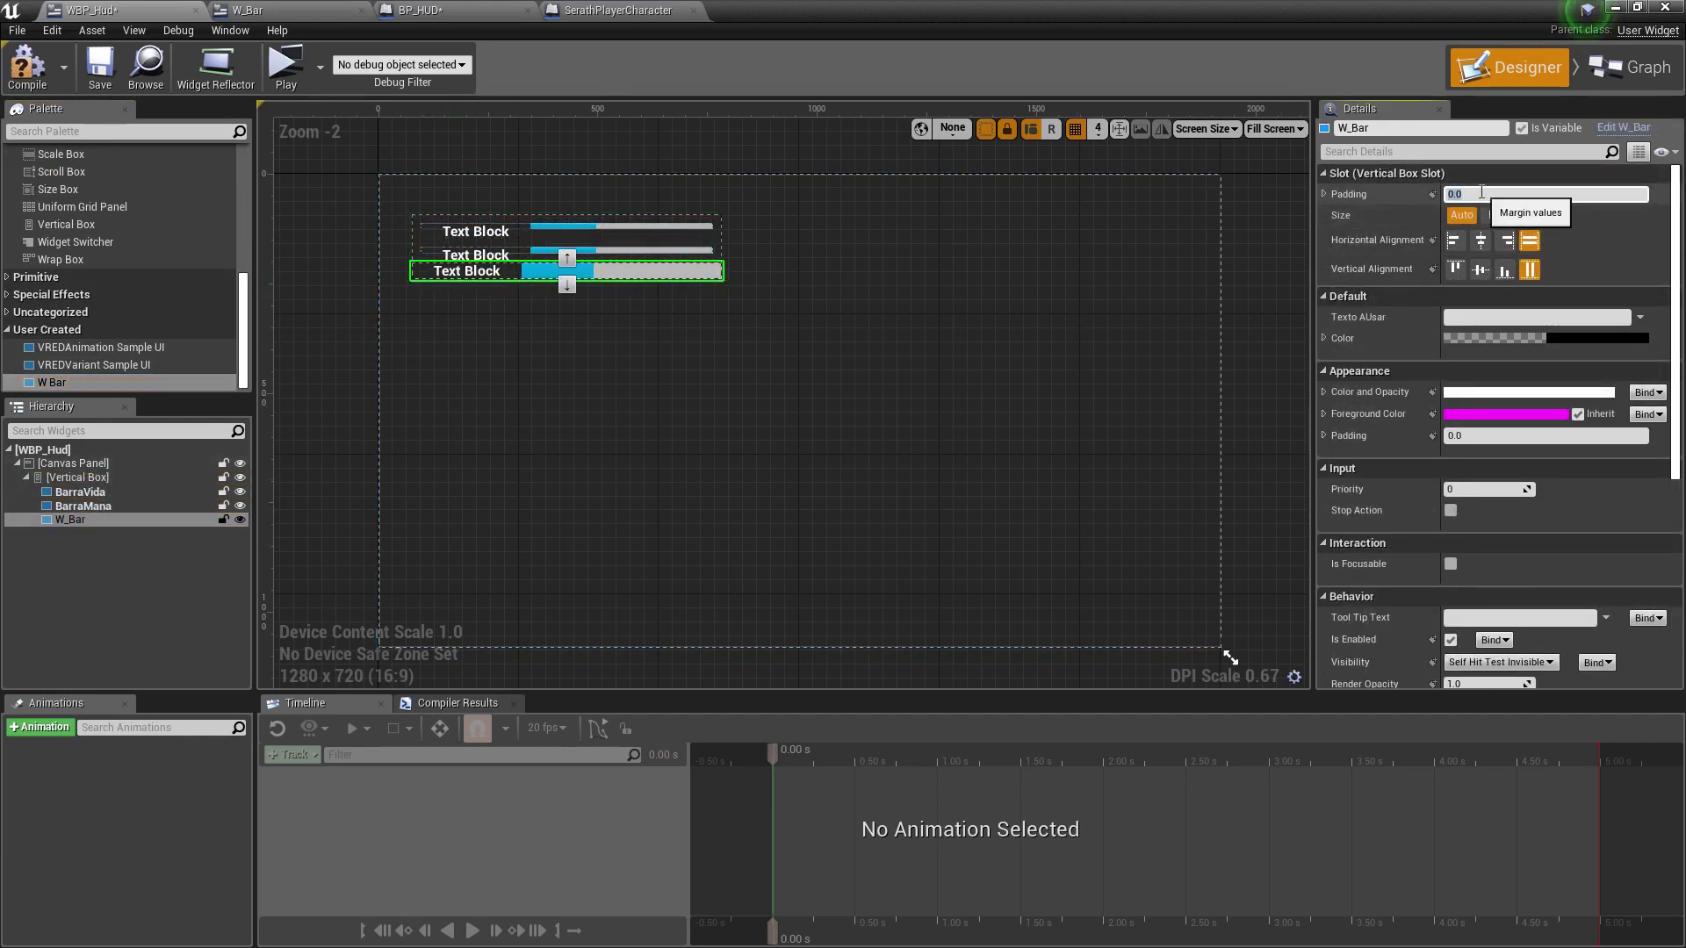
type("20")
key("Return")
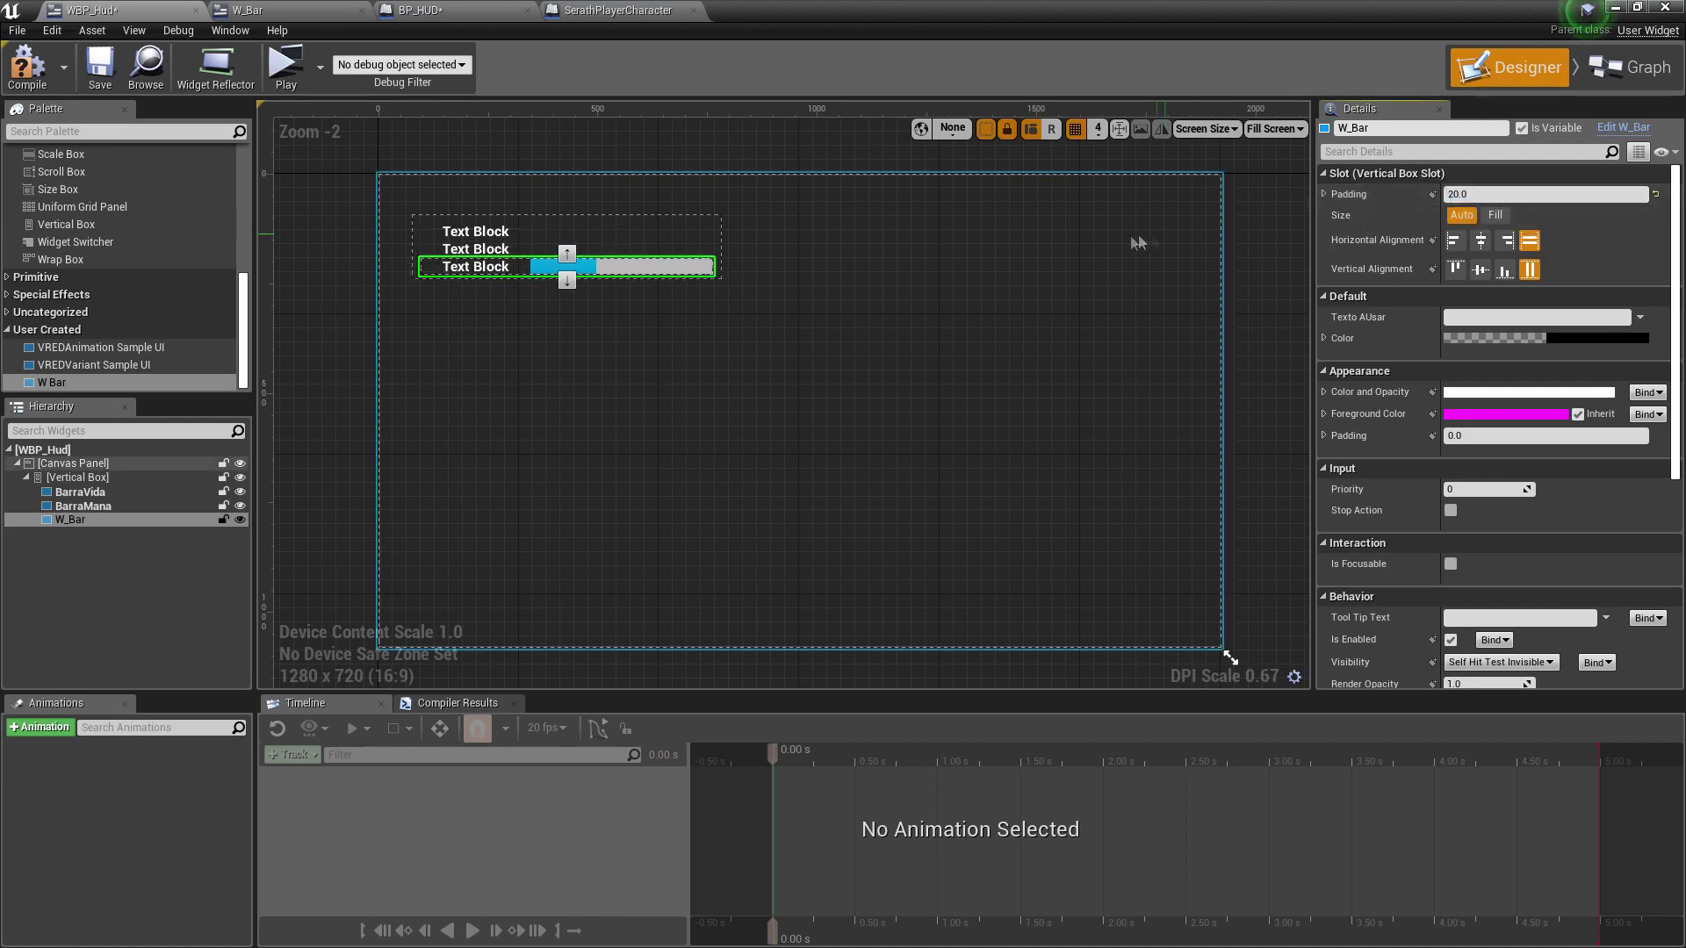
Set the new bar's Horizontal Alignment to Fill.
left_click(998, 355)
left_click(509, 274)
left_click(499, 258)
left_click(677, 263)
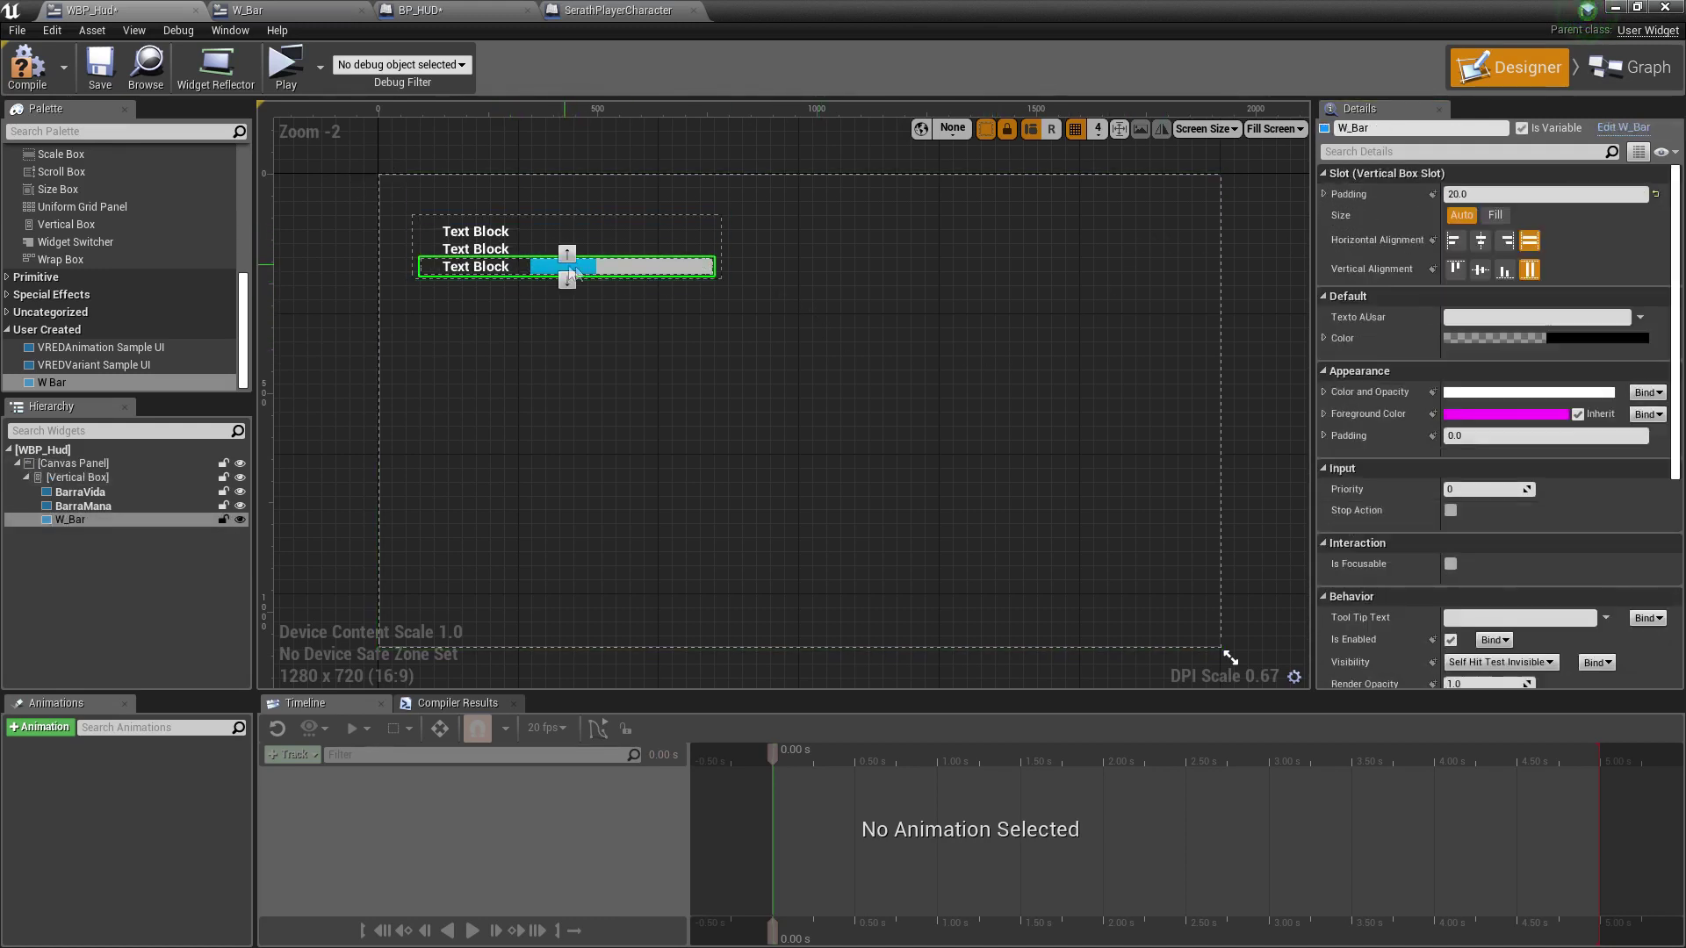
left_click(1528, 240)
Enlarge the vertical box to about 1031 × 423.
left_click(856, 409)
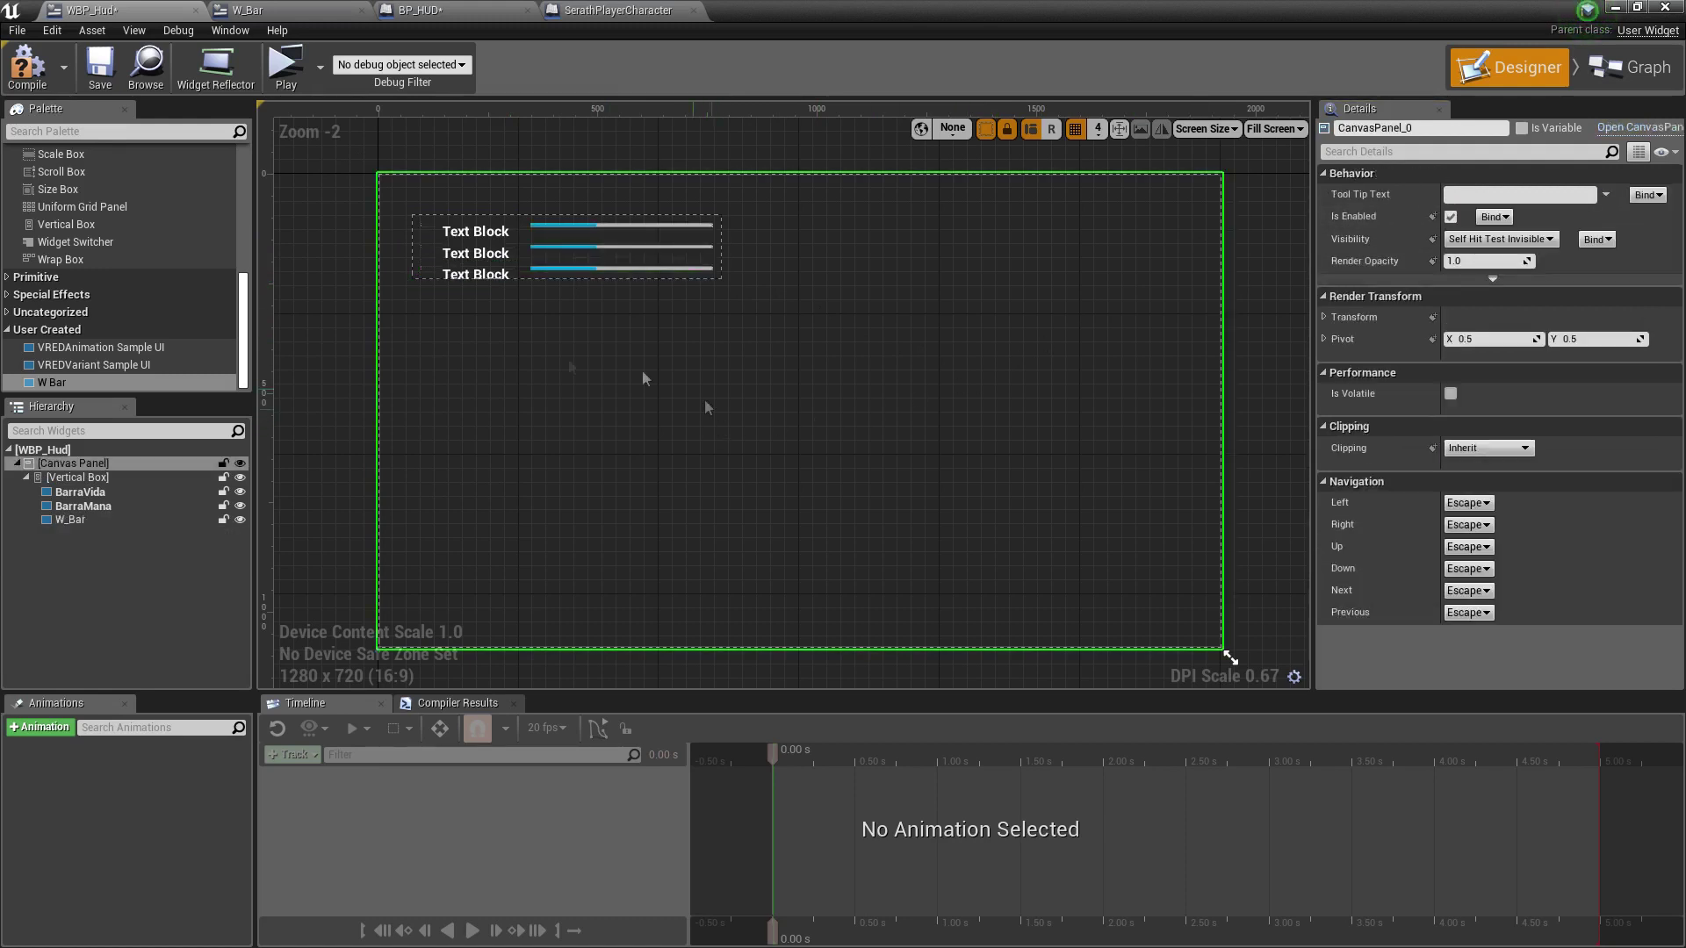
left_click(413, 277)
mouse_move(565, 281)
left_mouse_down()
mouse_move(554, 442)
mouse_move(541, 402)
left_mouse_up()
left_click_drag(724, 305, 870, 303)
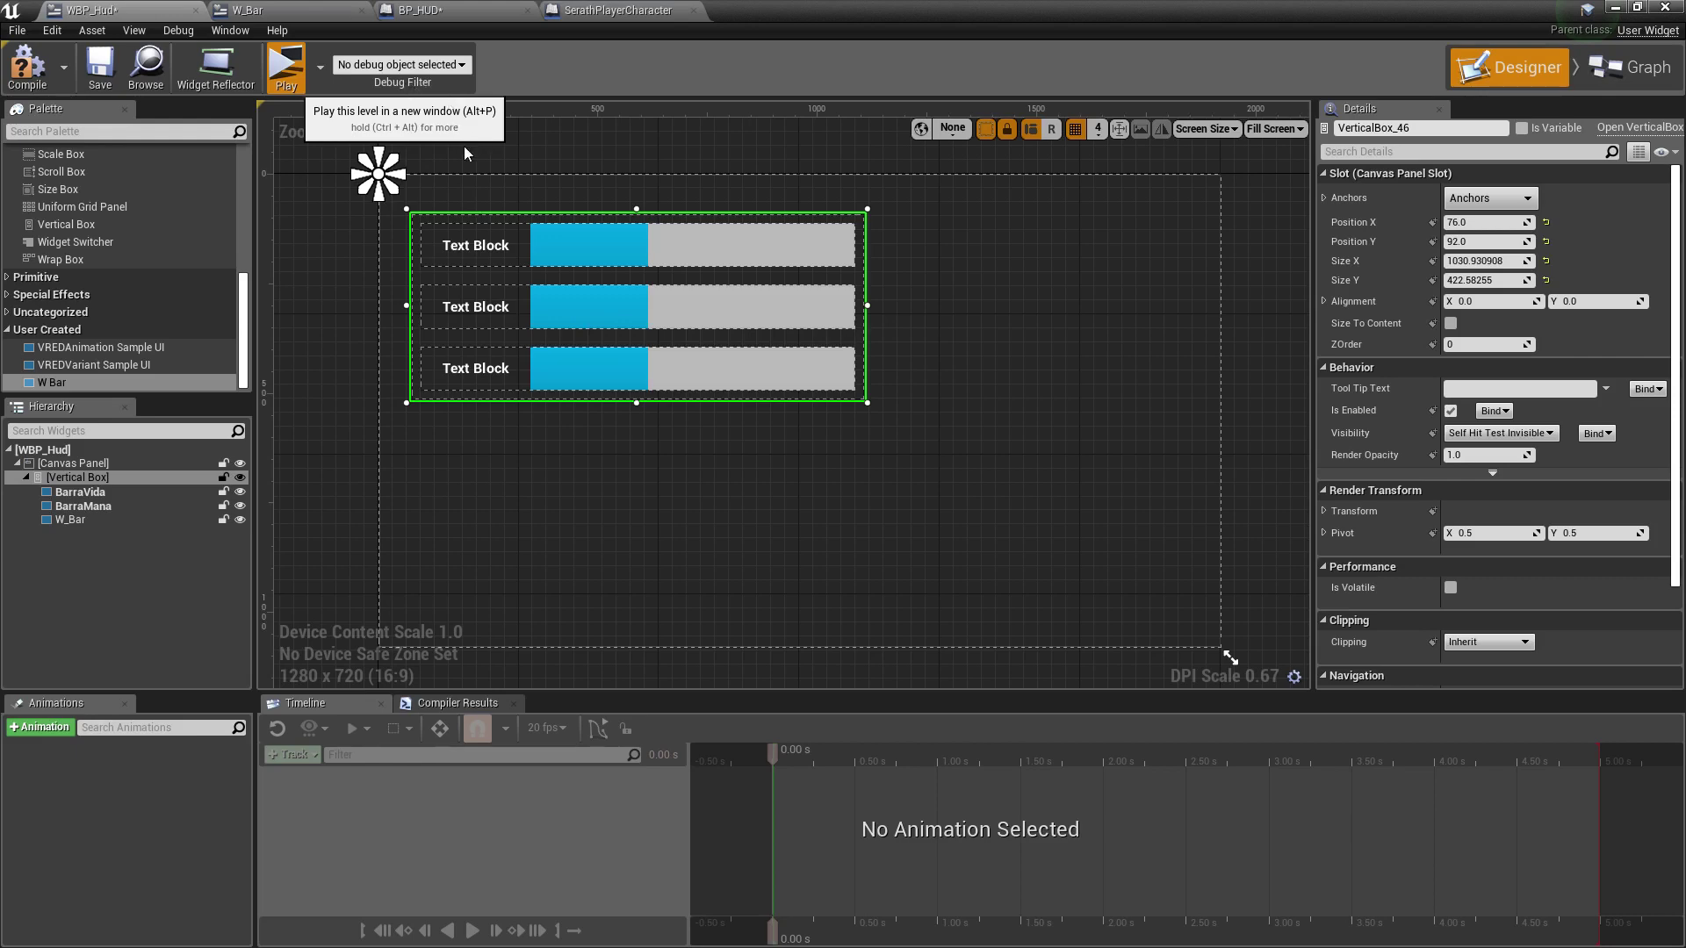
Play-test the three-bar HUD, then shrink the vertical box back down.
key("alt+p")
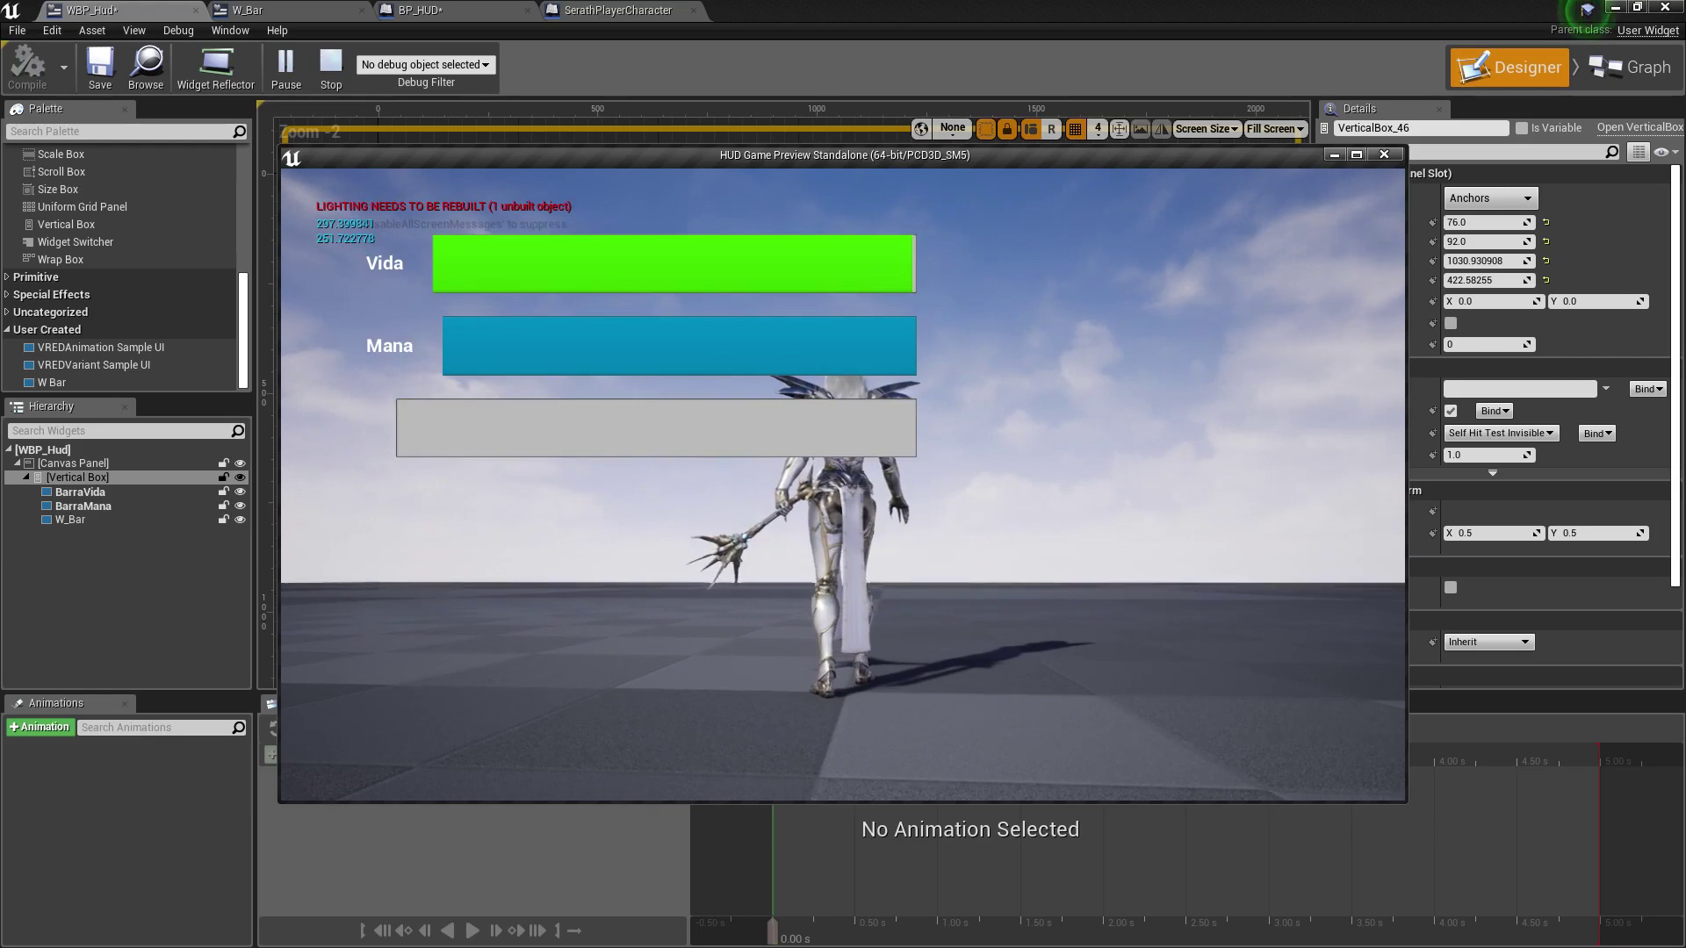
key("Escape")
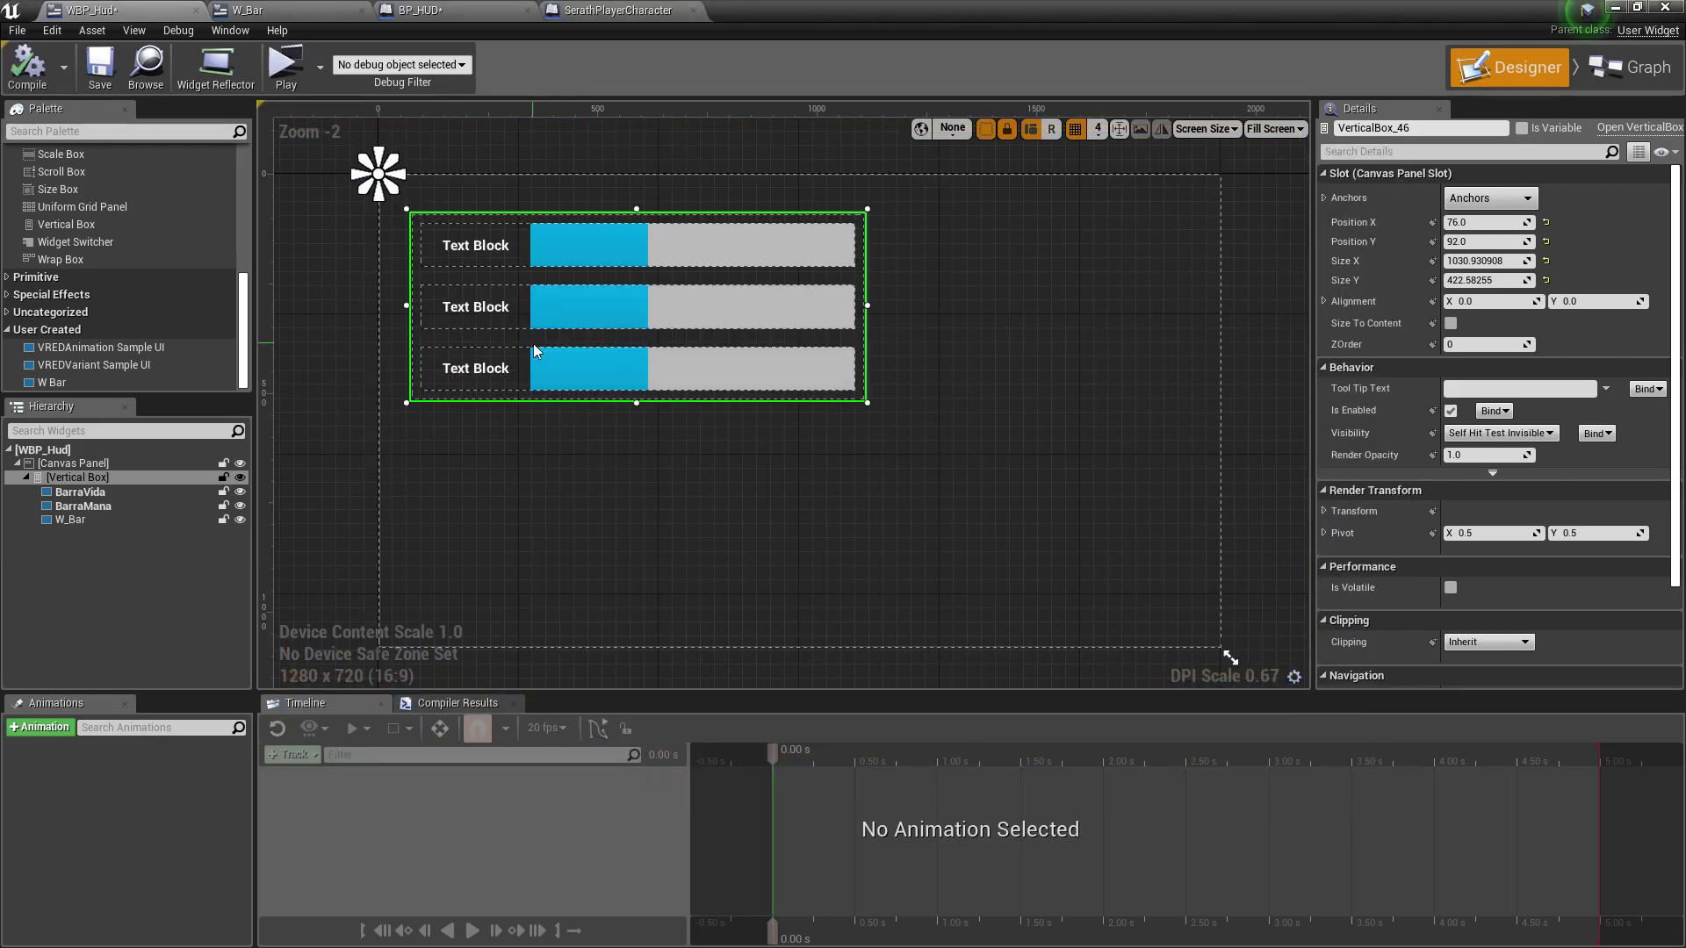
left_click_drag(637, 406, 636, 323)
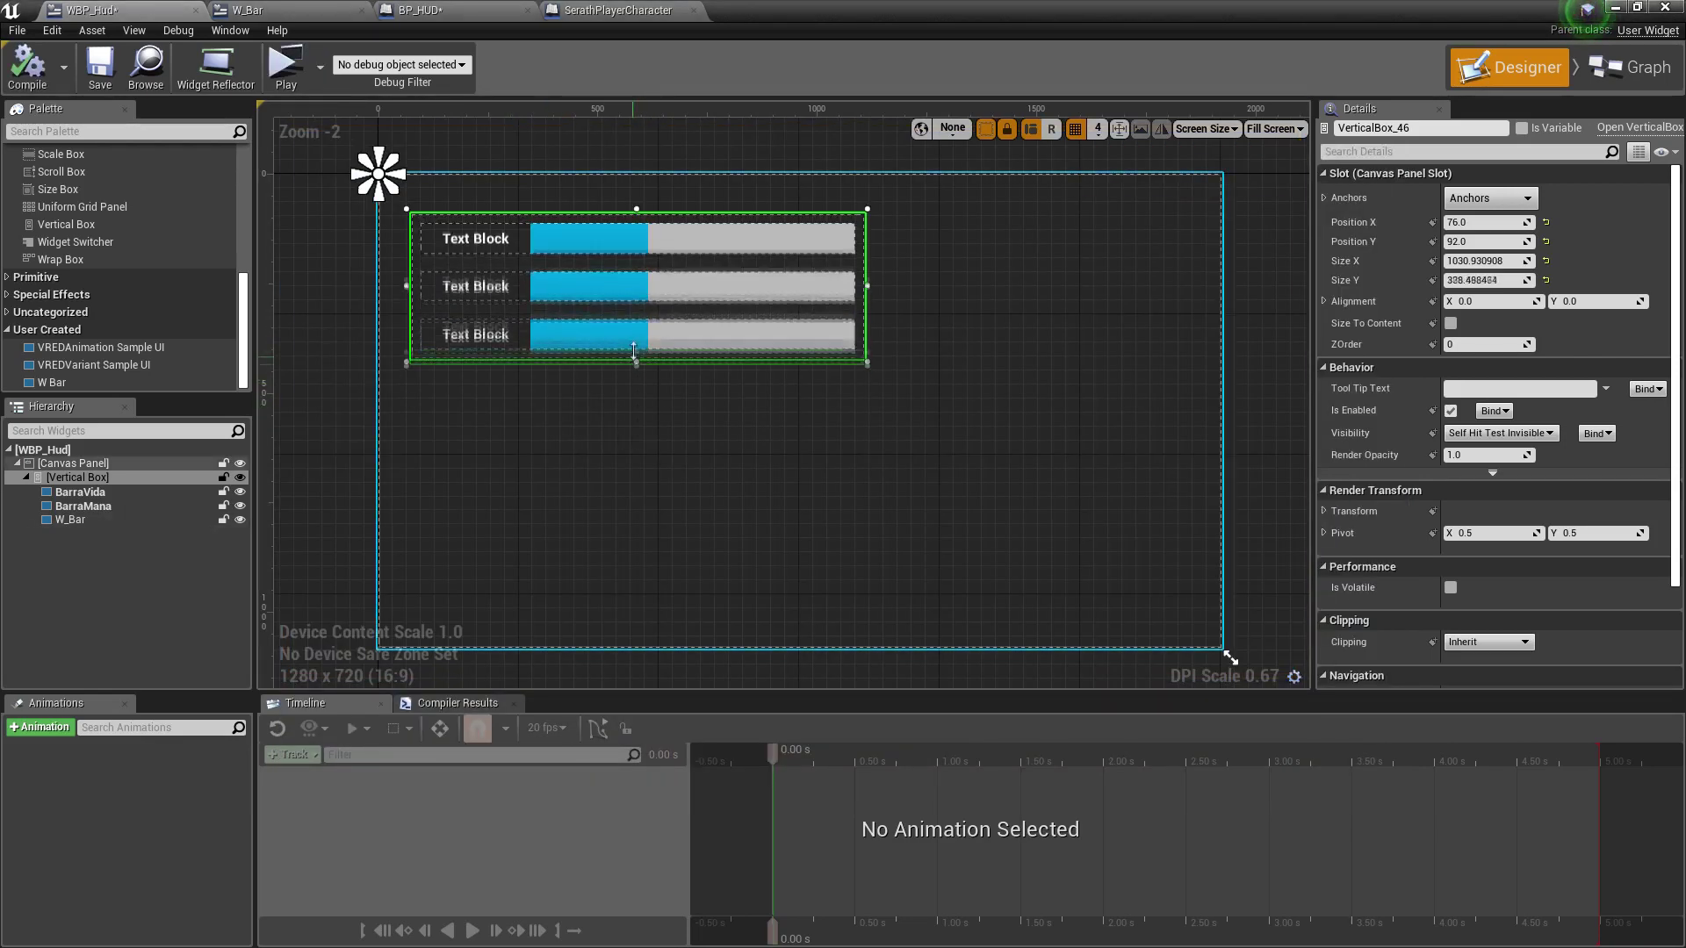
Delete the third W_Bar and save WBP_Hud.
left_click(600, 314)
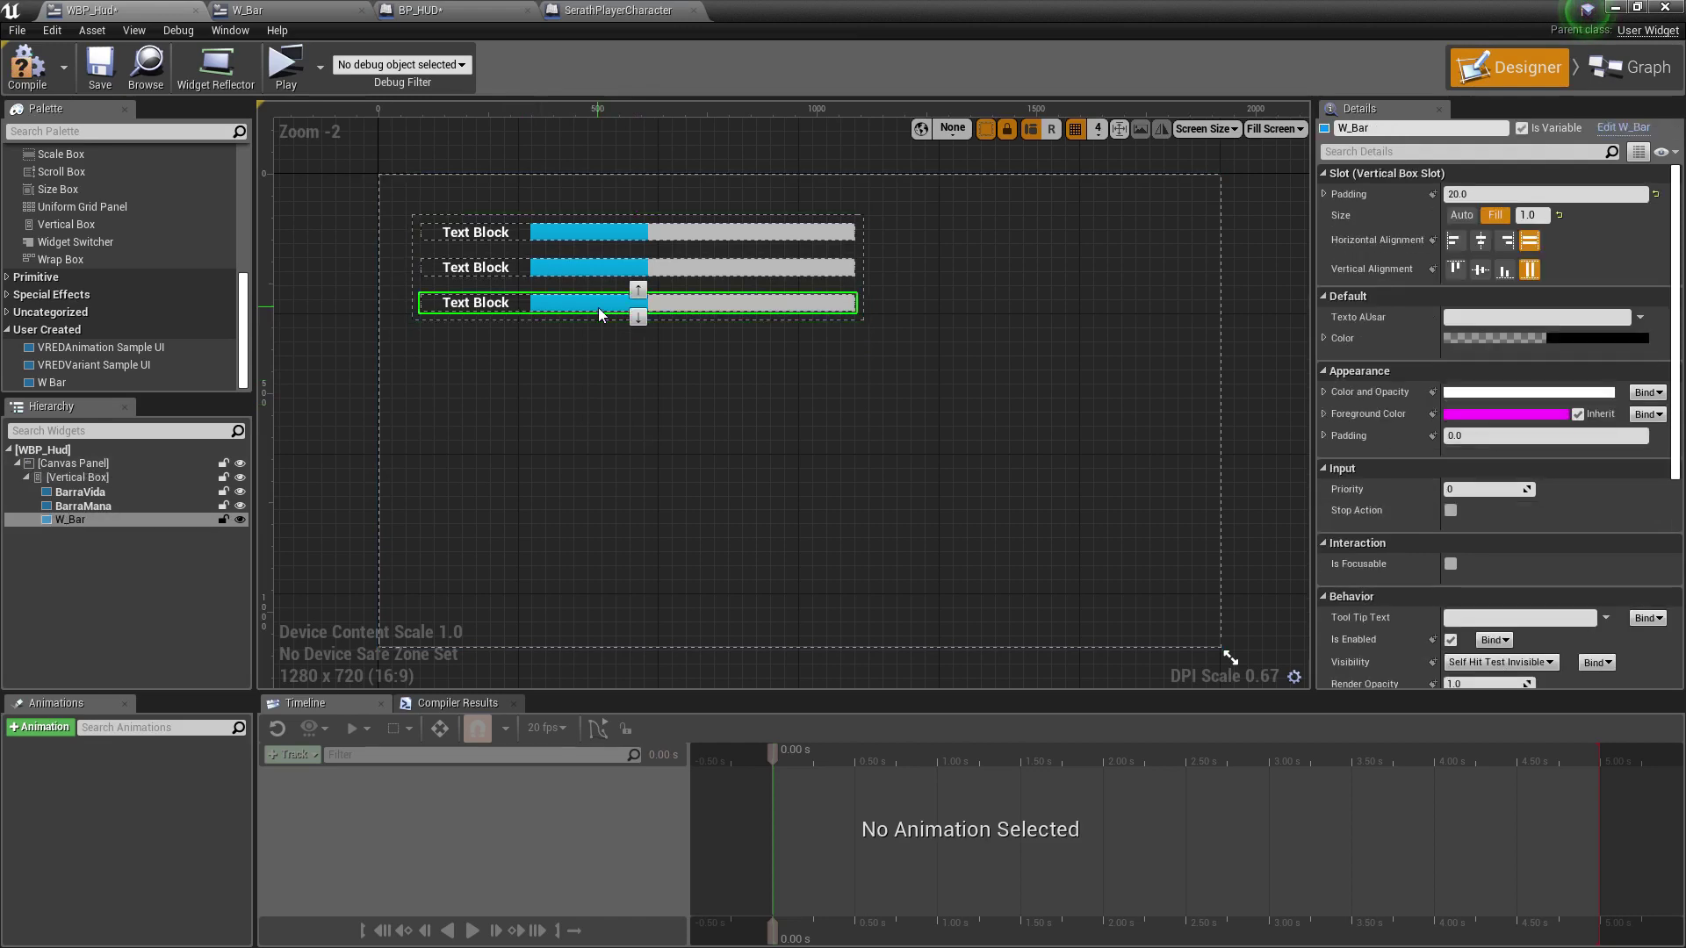
key("Delete")
left_click(100, 66)
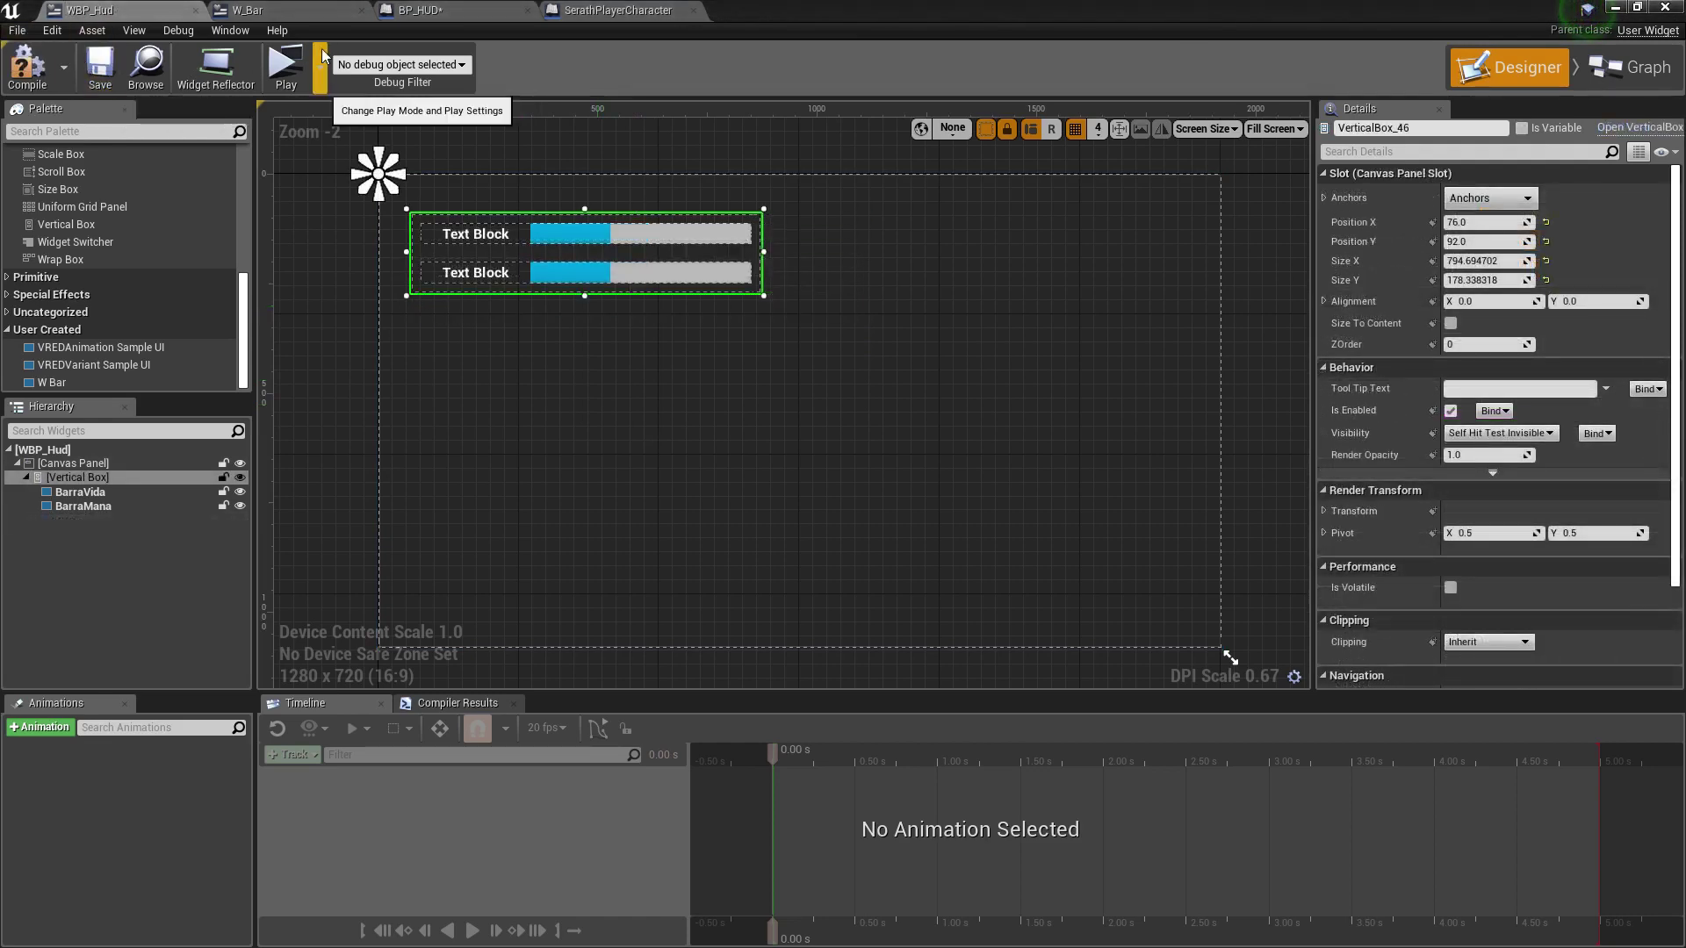
left_click(255, 10)
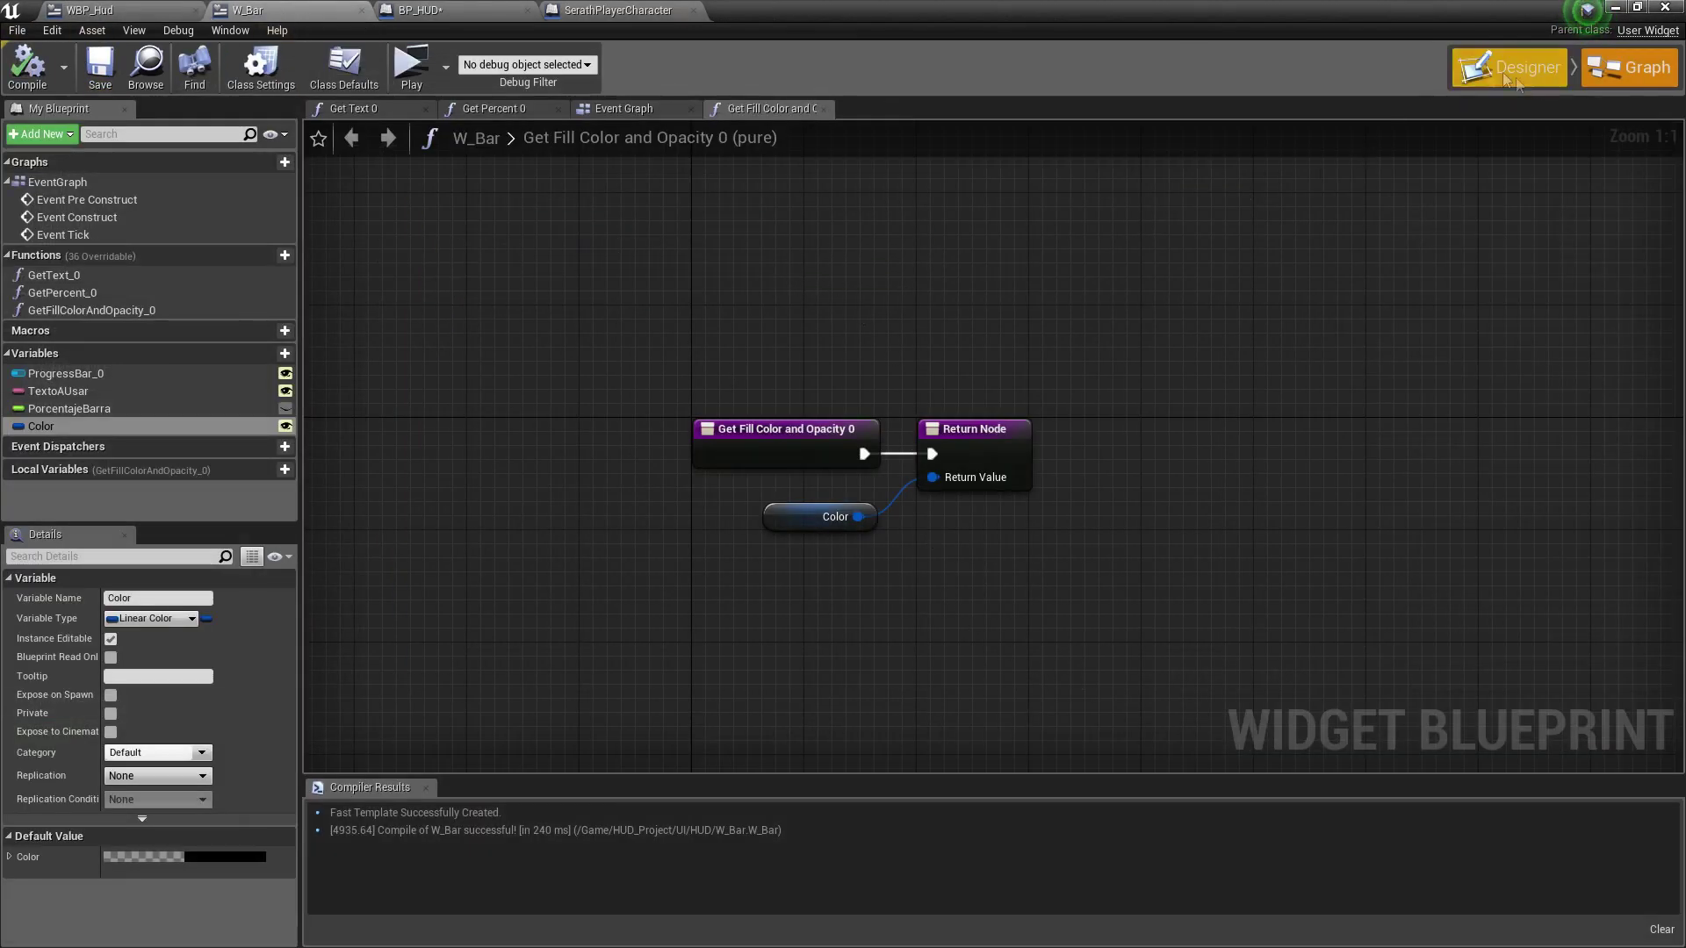
Inspect ProgressBar_0's Style > Background Image settings in W_Bar's Designer.
left_click(1528, 70)
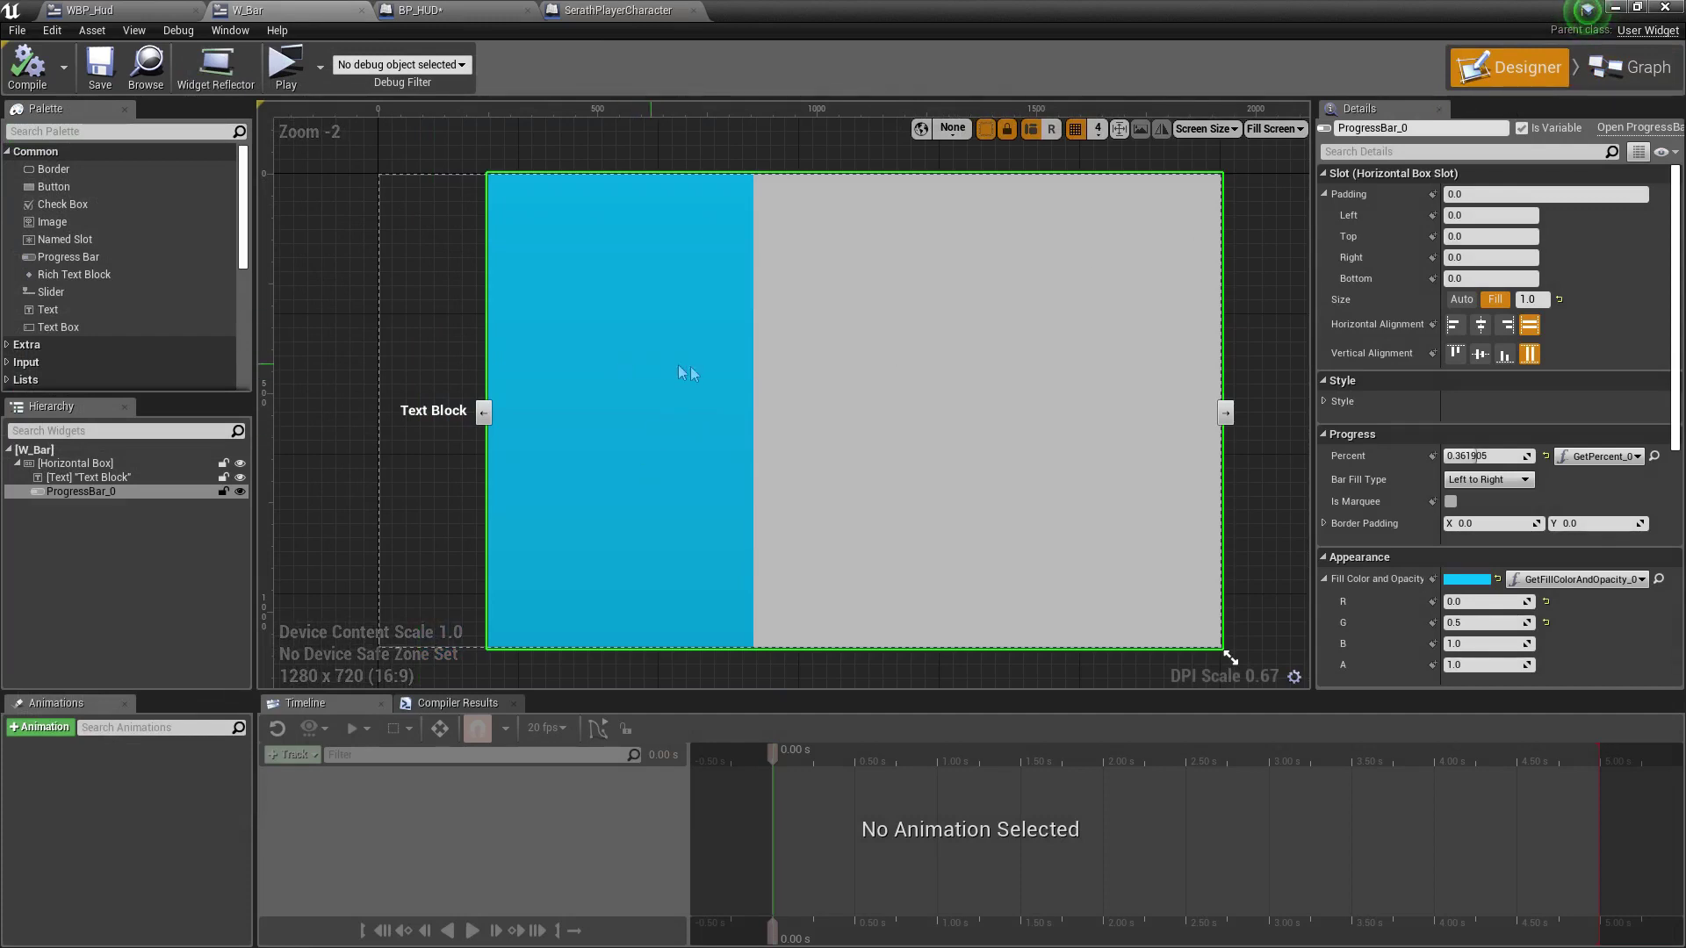
left_click(1326, 402)
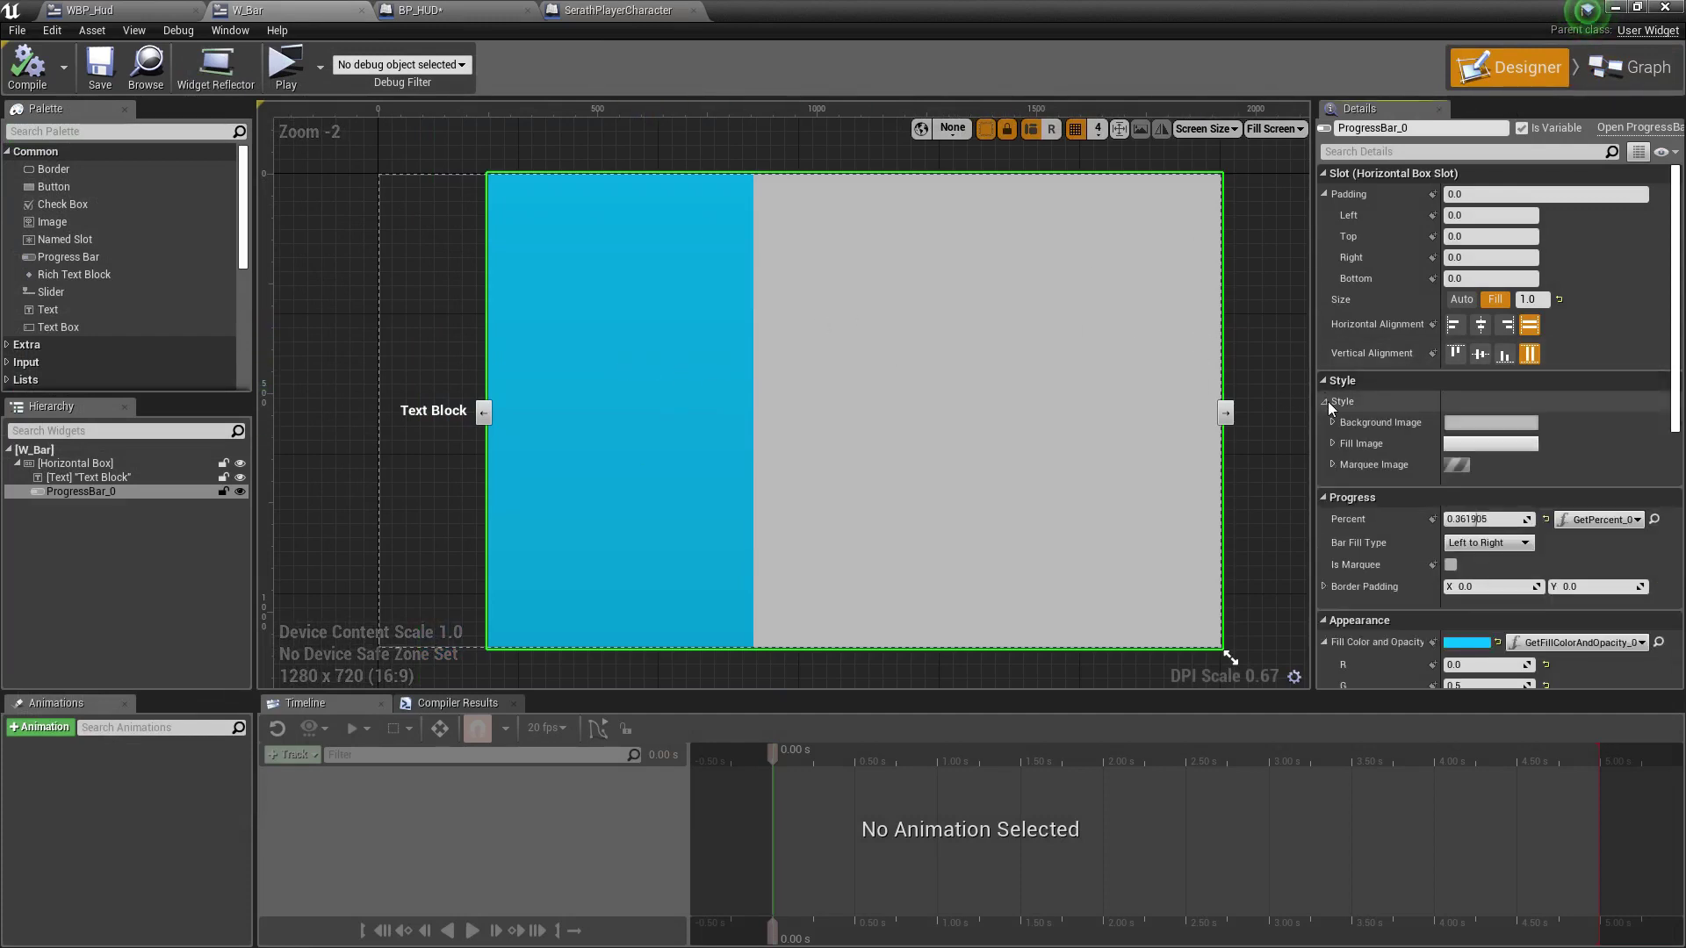
left_click(1332, 424)
left_click(1332, 425)
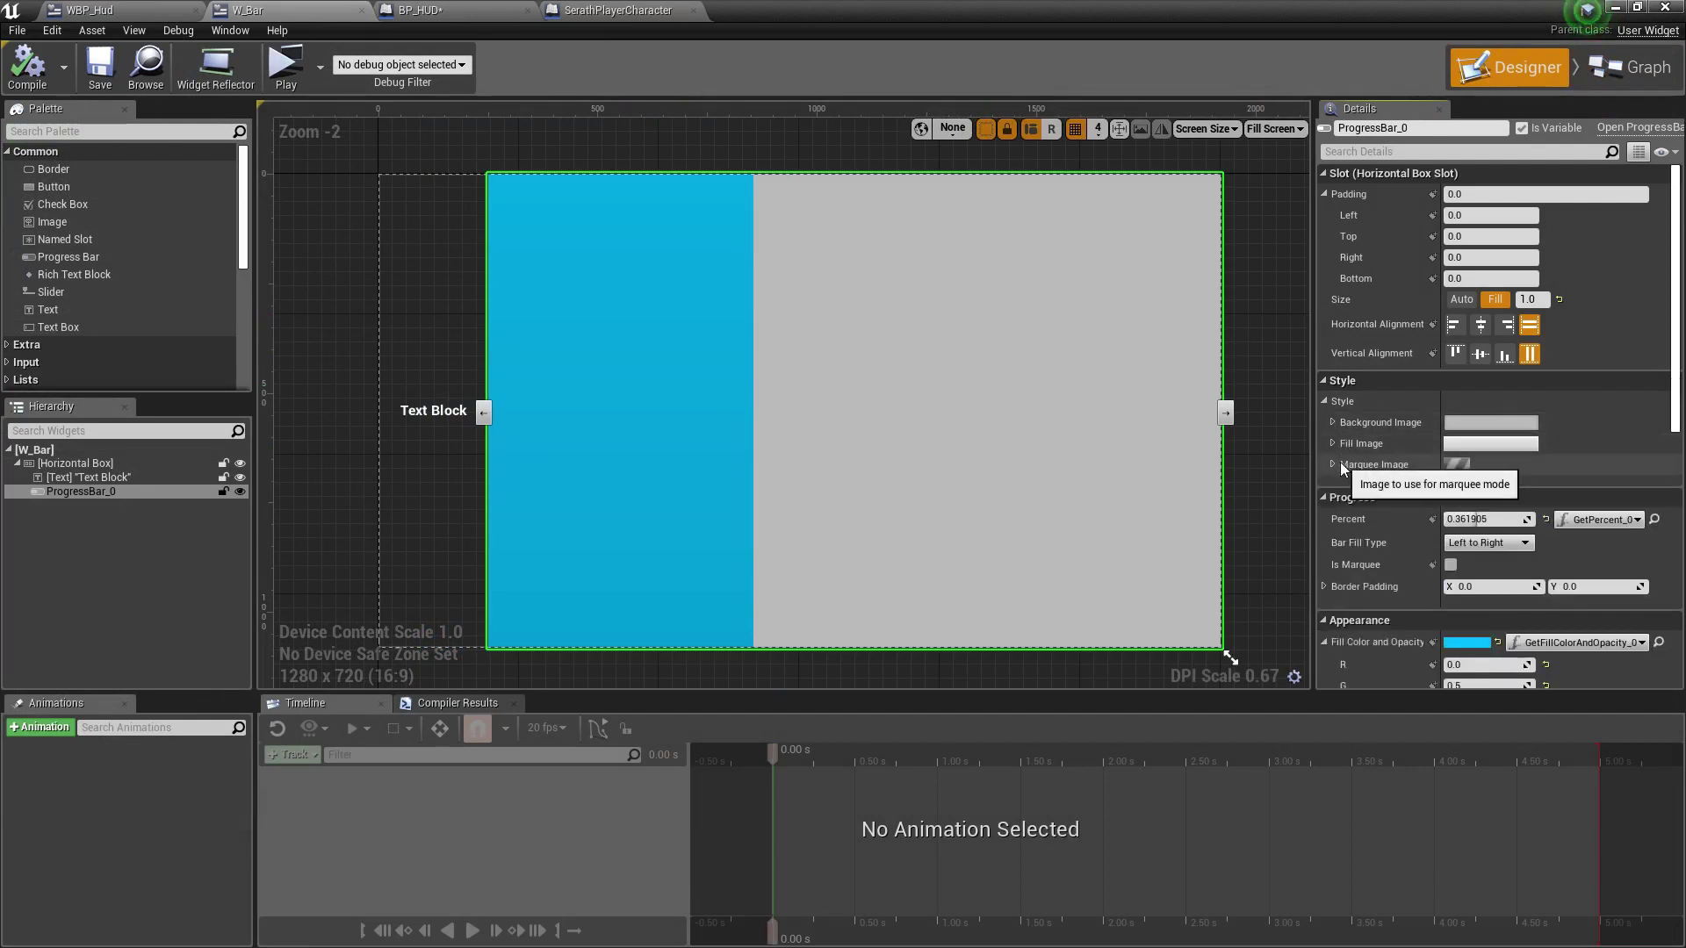
left_click(1333, 423)
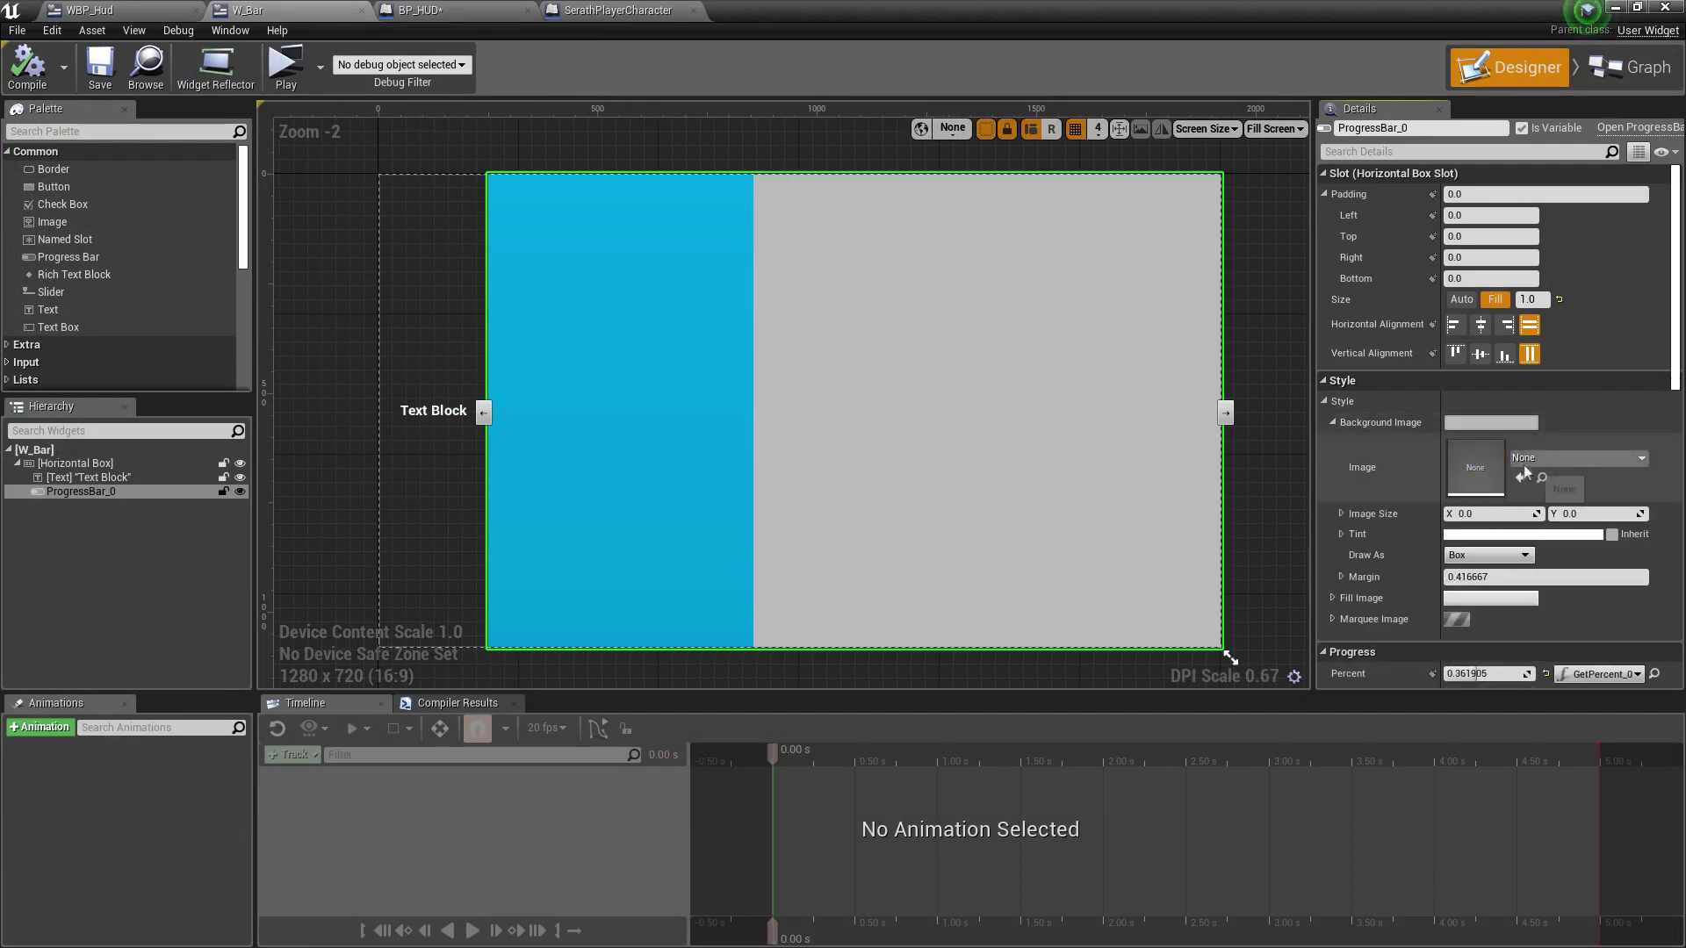
left_click(1519, 460)
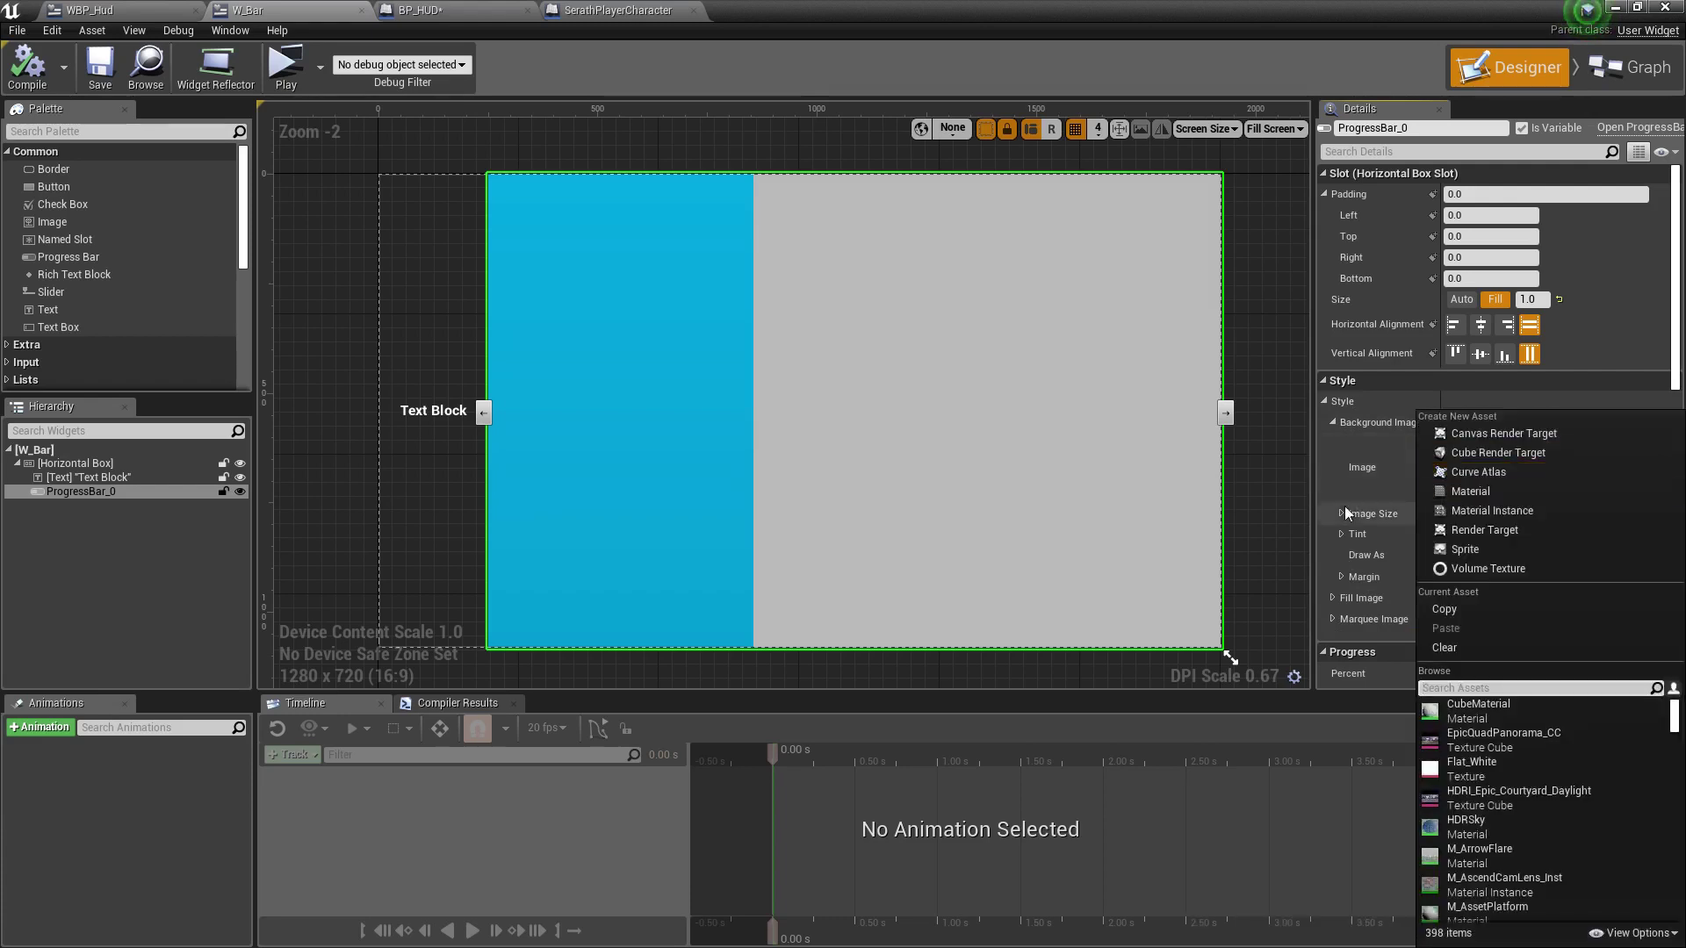
left_click(1355, 484)
Open the Content Browser on the HUD_Project/UI/HUD folder.
left_click(1267, 420)
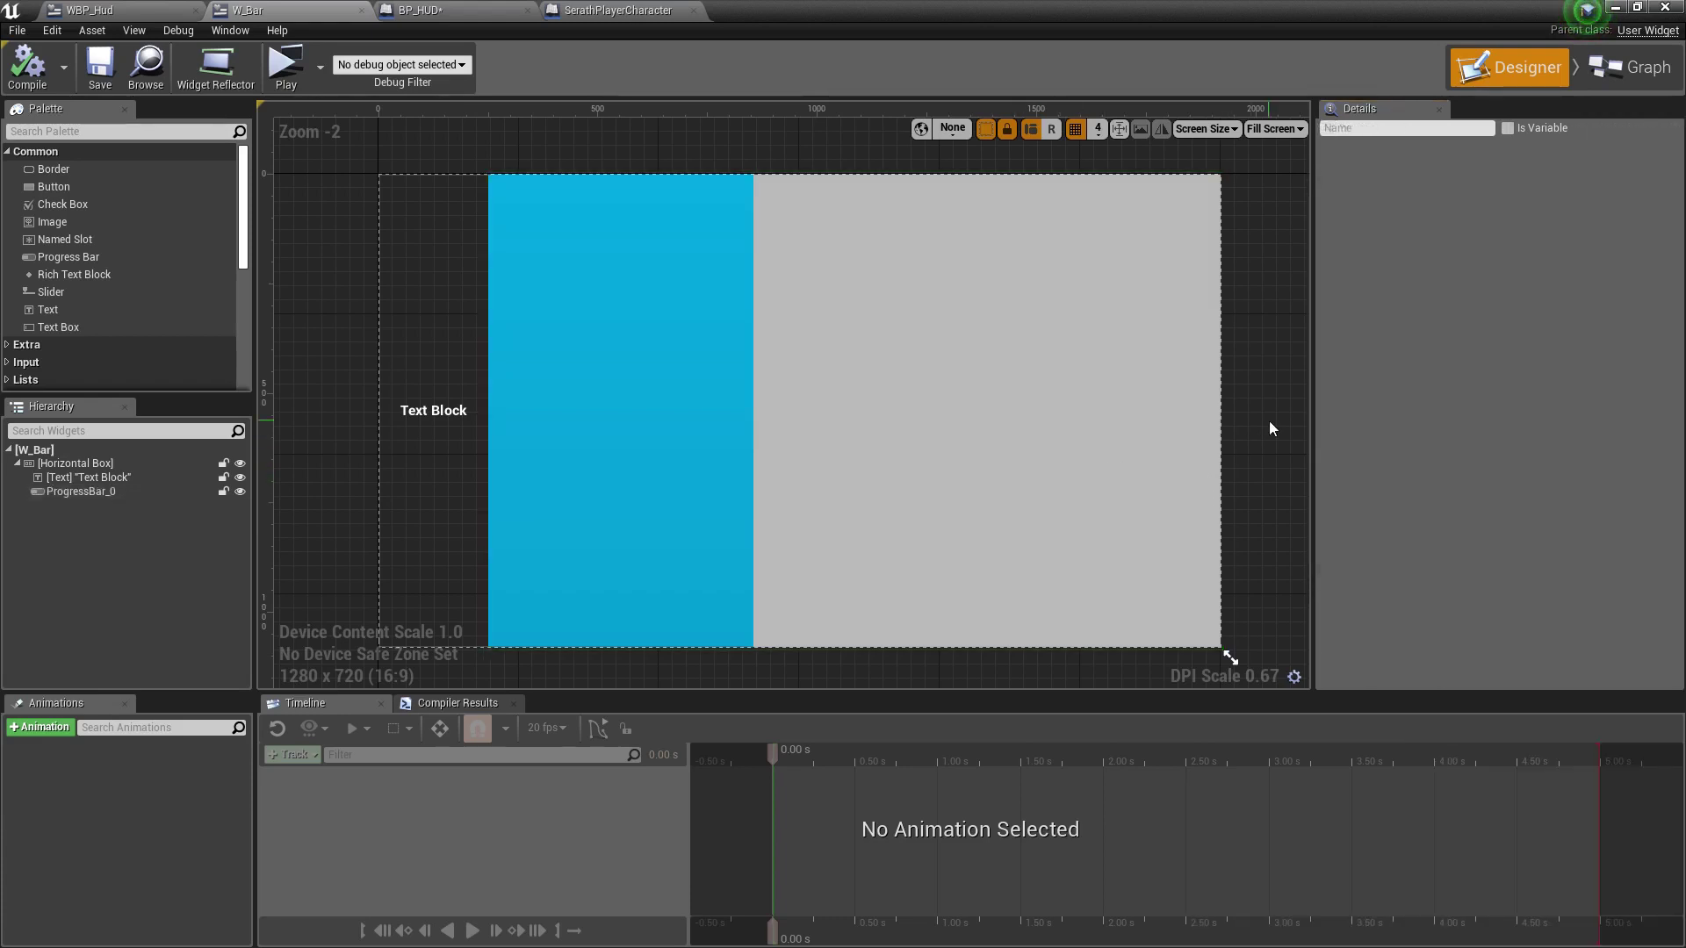
key("ctrl+b")
left_click(648, 768)
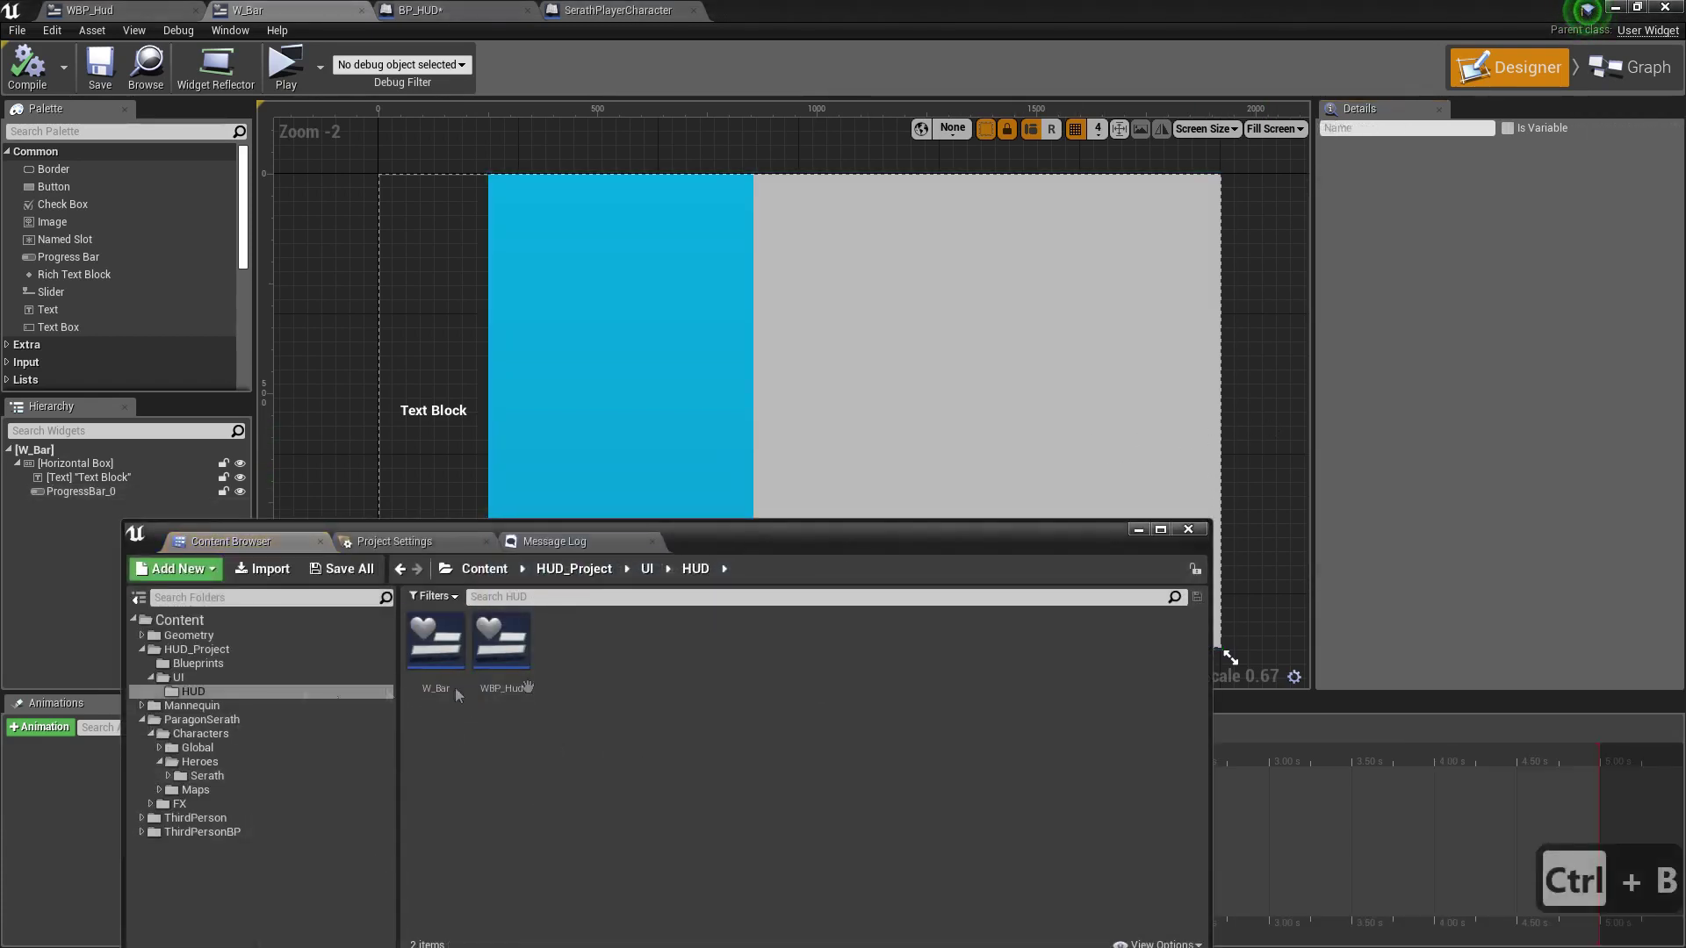
Create a new folder named Texturas inside UI and open it.
left_click(647, 569)
right_click(540, 772)
left_click(604, 243)
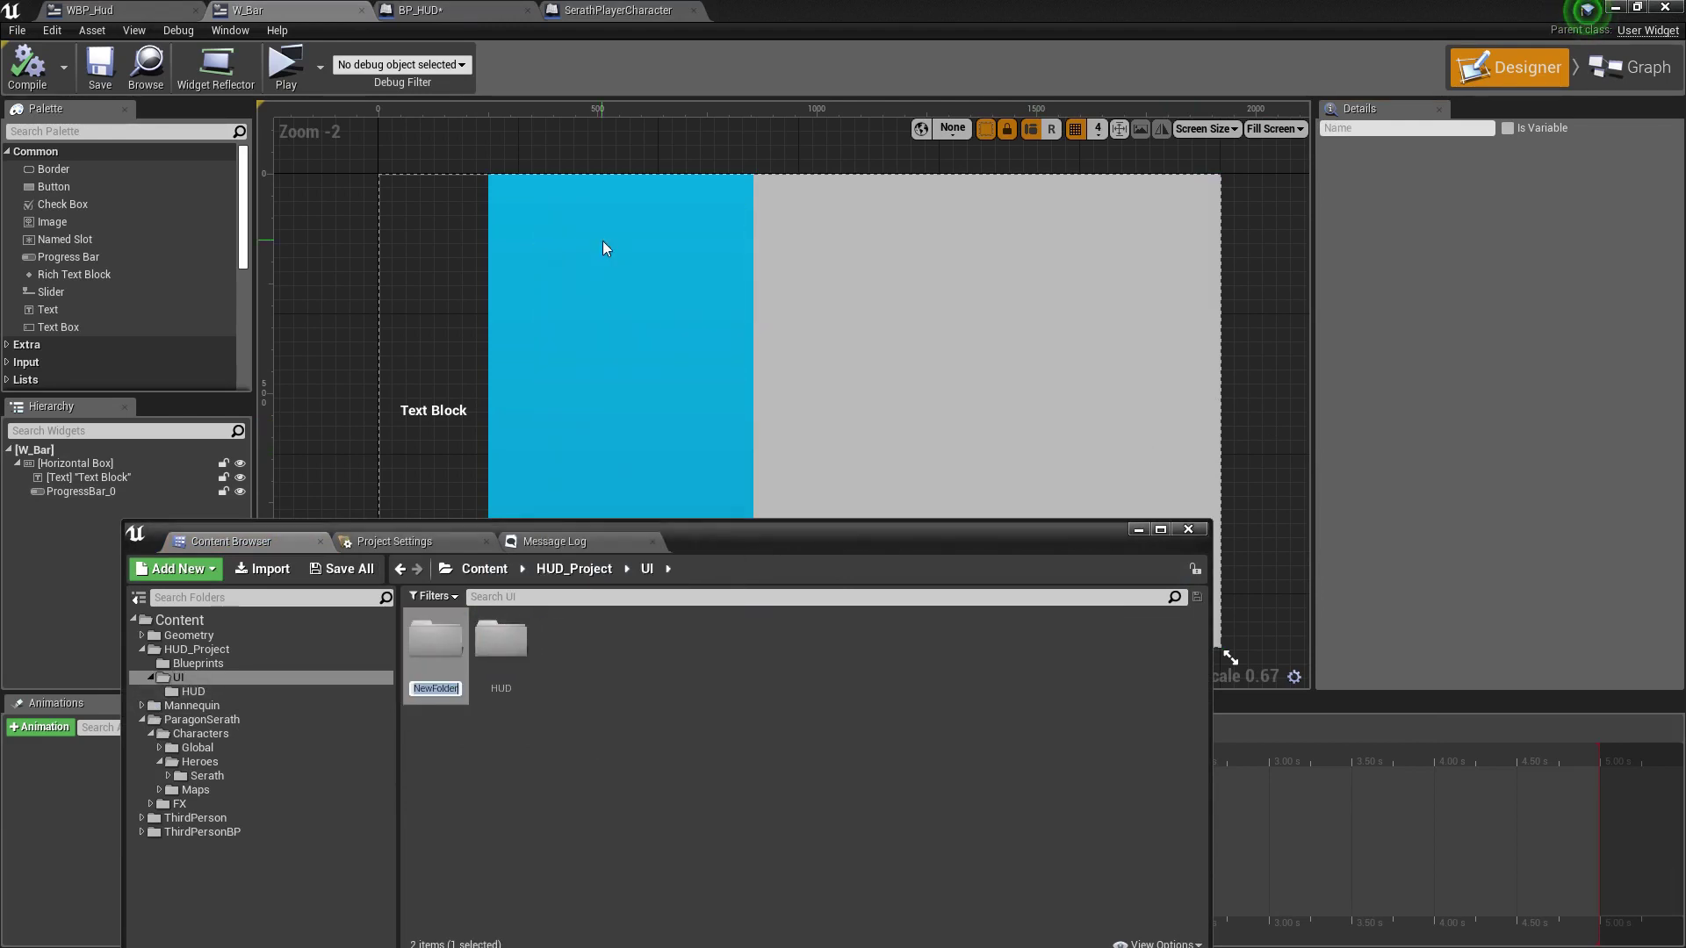
type("Texturas")
key("Return")
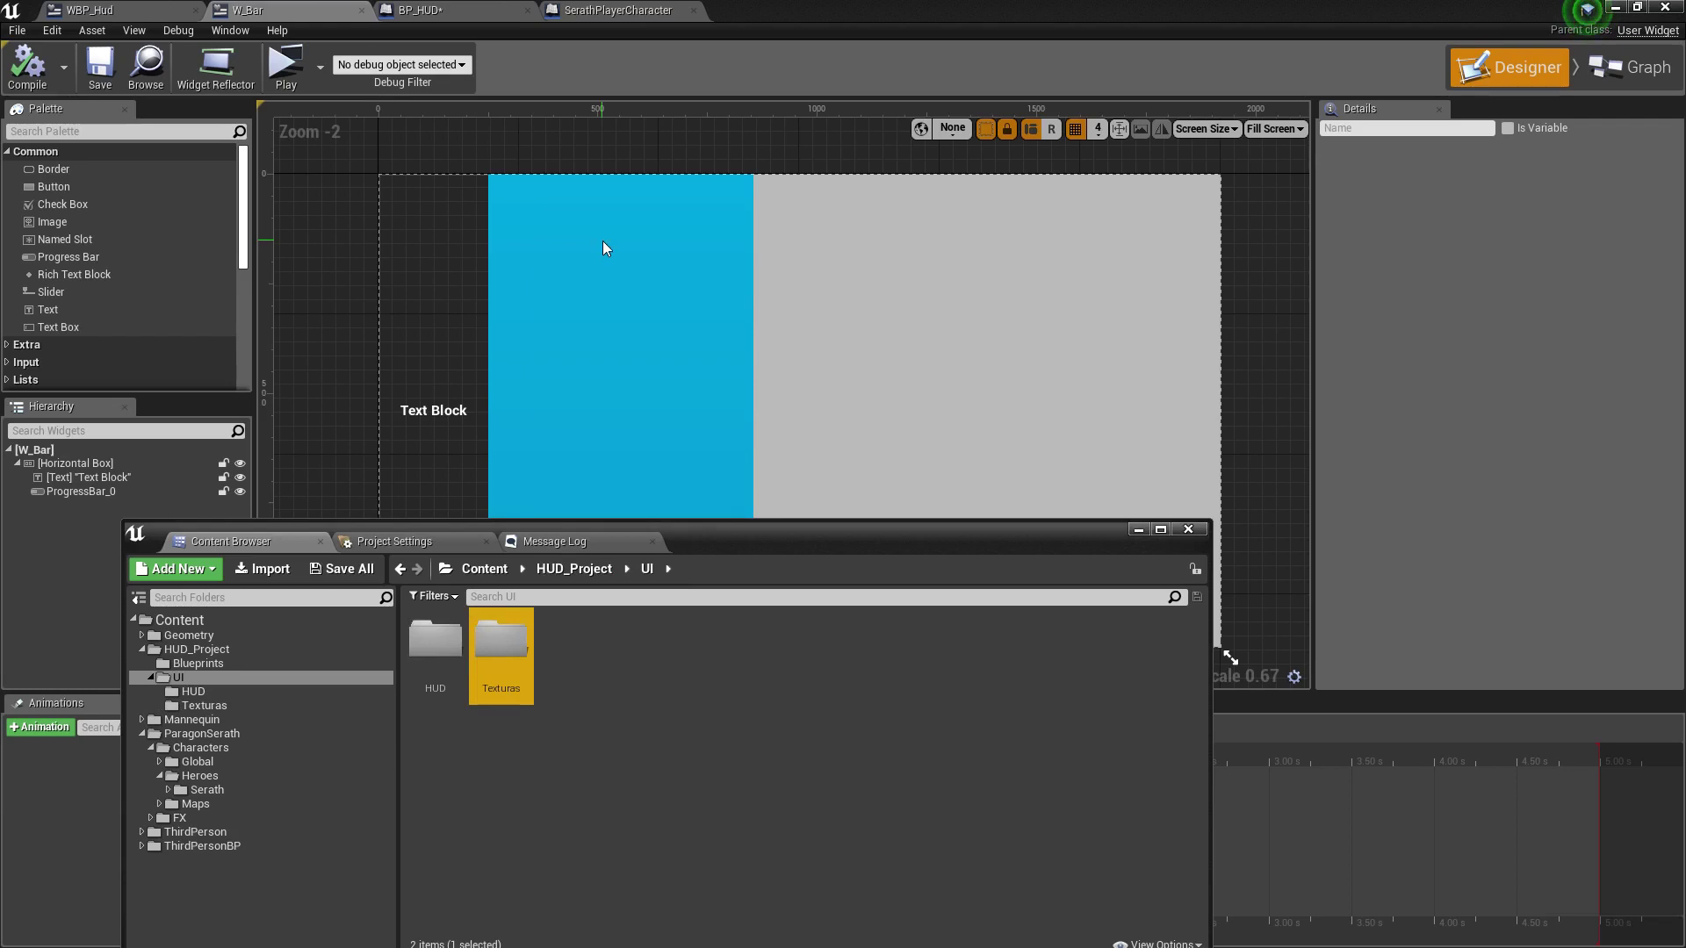
key("Return")
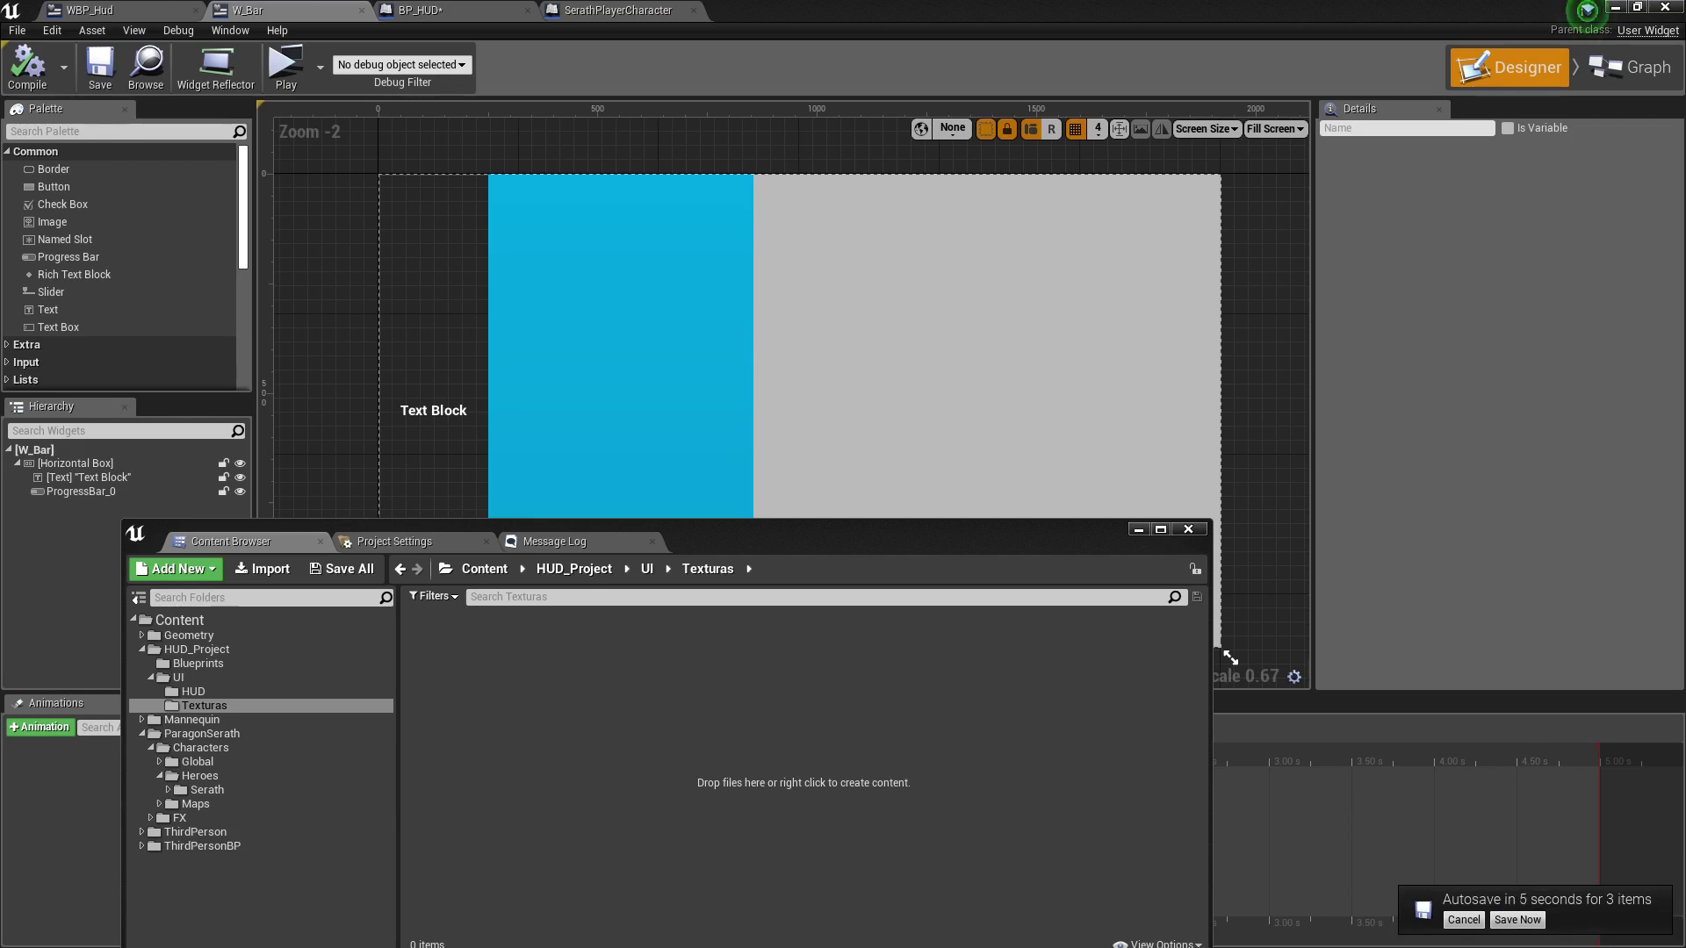
Import the BoostMeterBorder and BoostMeterFill images as textures and open BoostMeterBorder in the texture editor.
left_click_drag(120, 620, 431, 679)
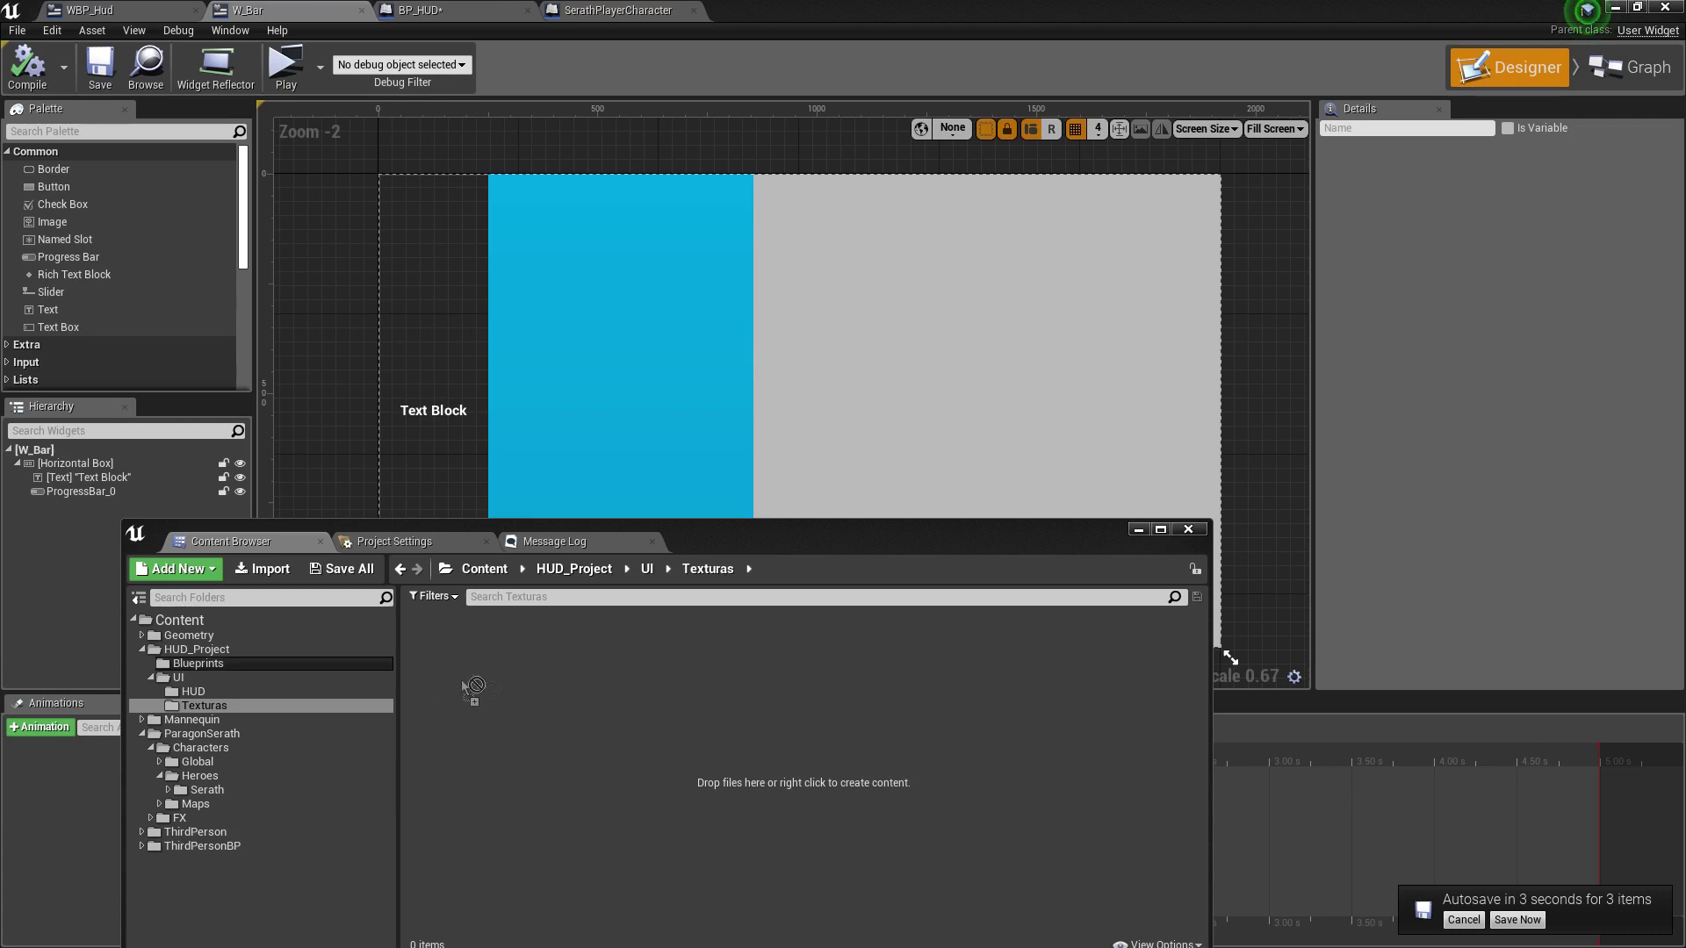
left_click_drag(601, 722, 562, 682)
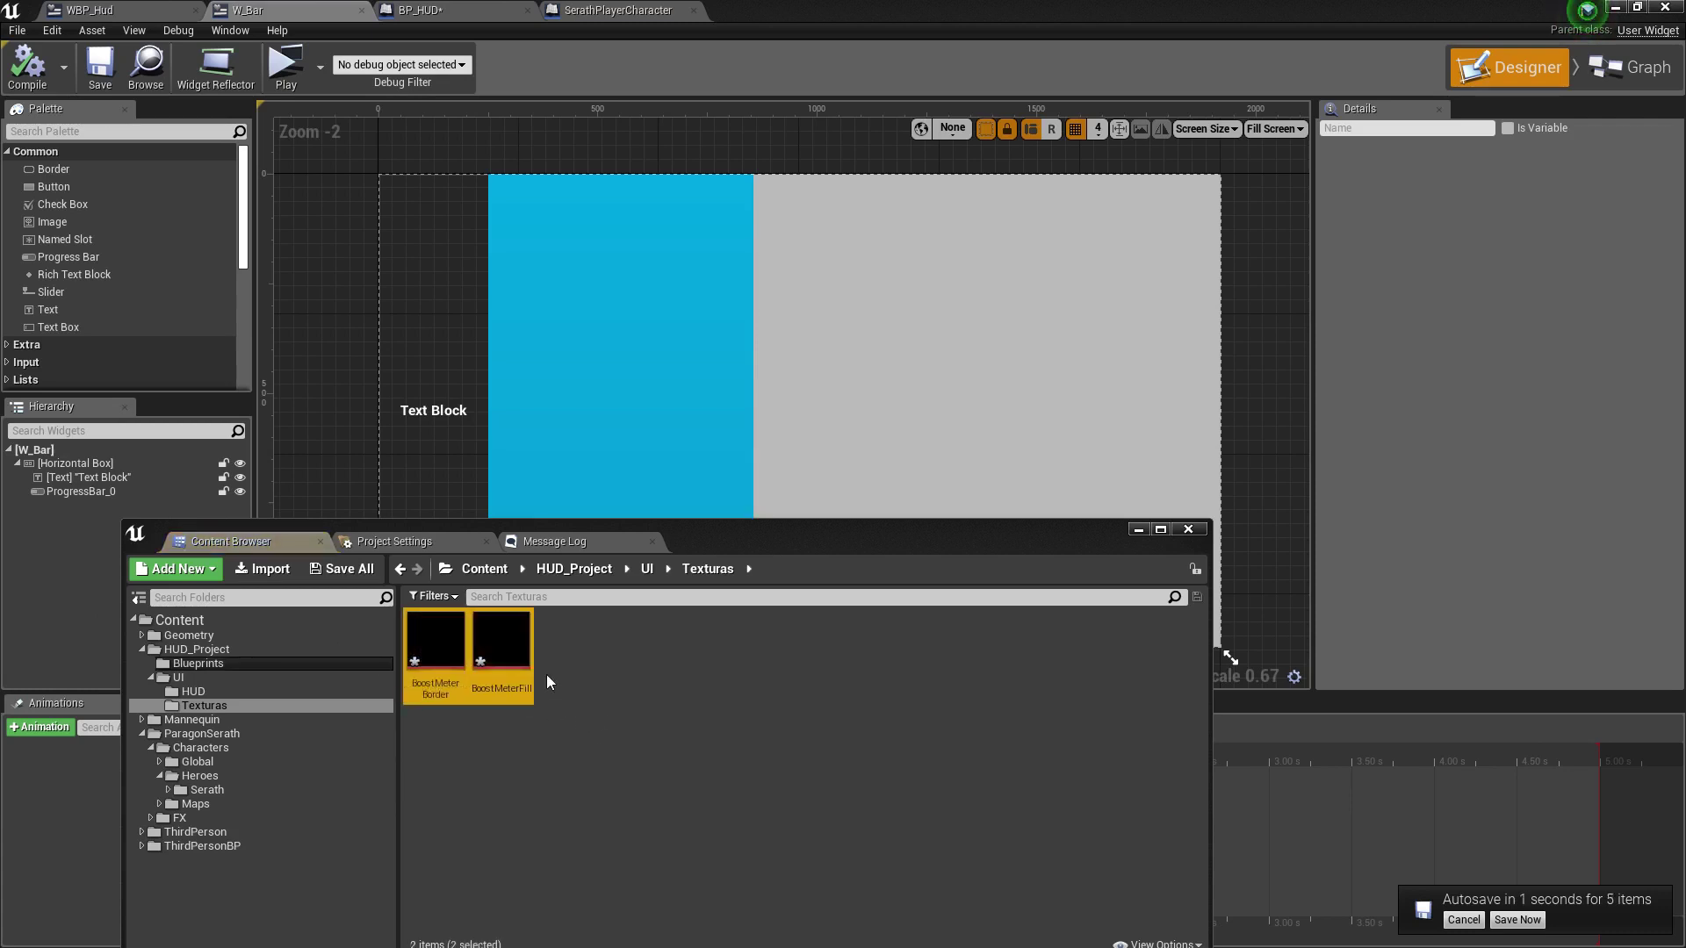
left_click(450, 656)
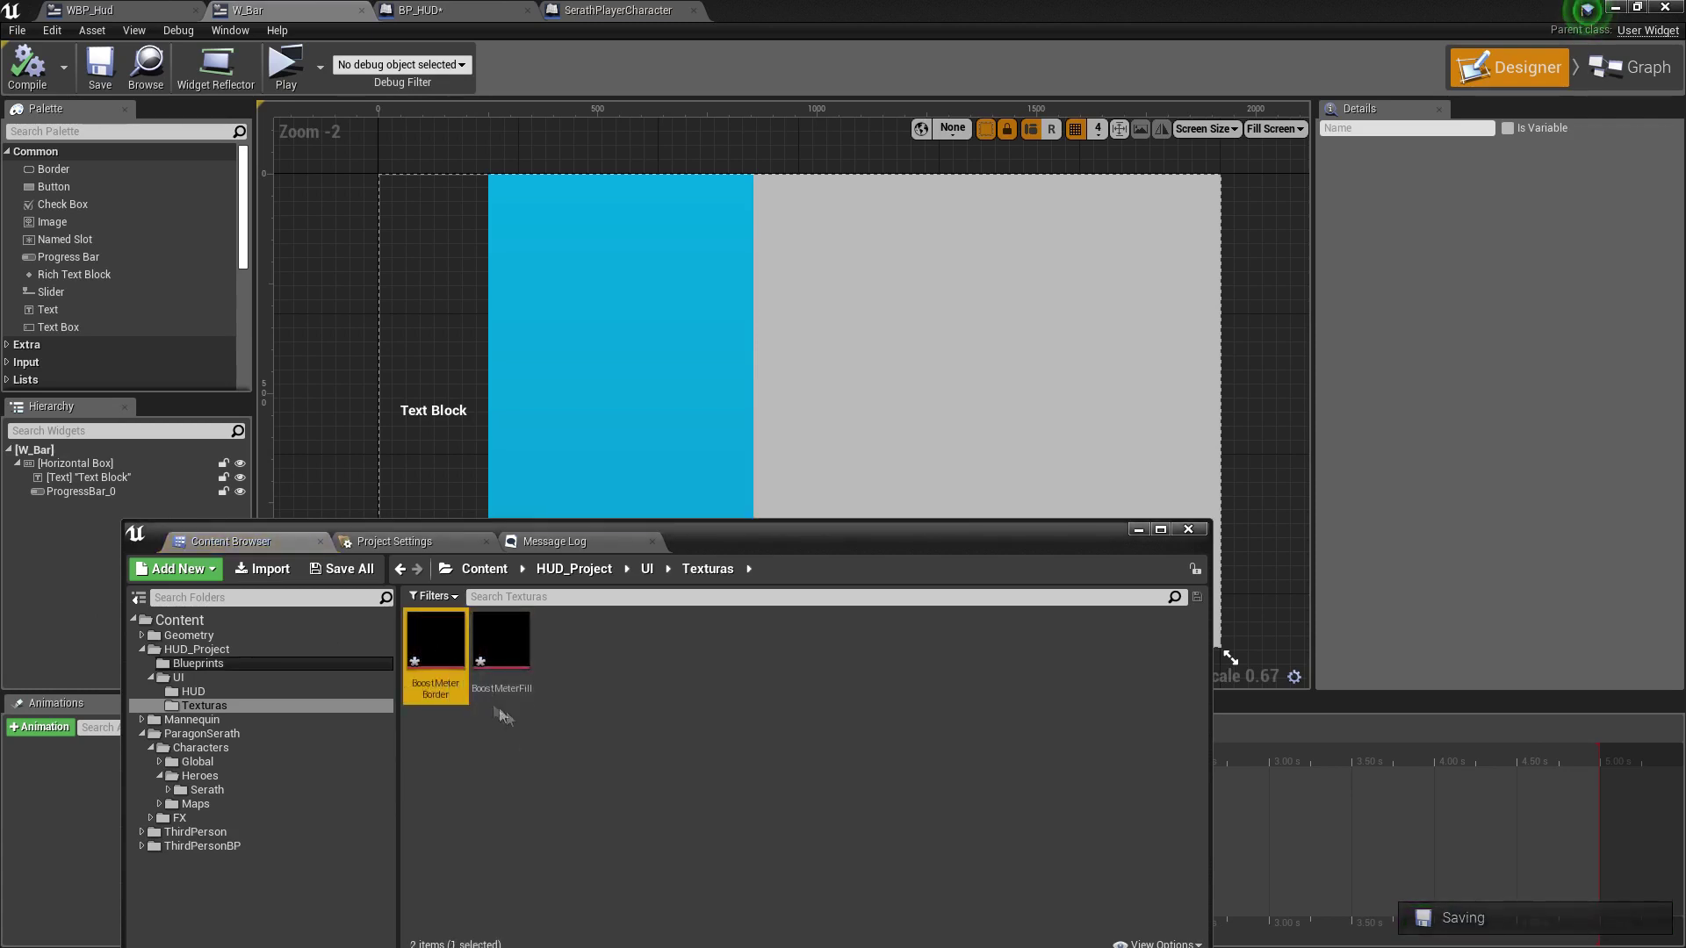
double_click(450, 655)
Save the BoostMeterBorder texture.
scroll(421, 502, "down", 5)
scroll(606, 524, "up", 4)
scroll(606, 524, "up", 2)
scroll(404, 491, "up", 1)
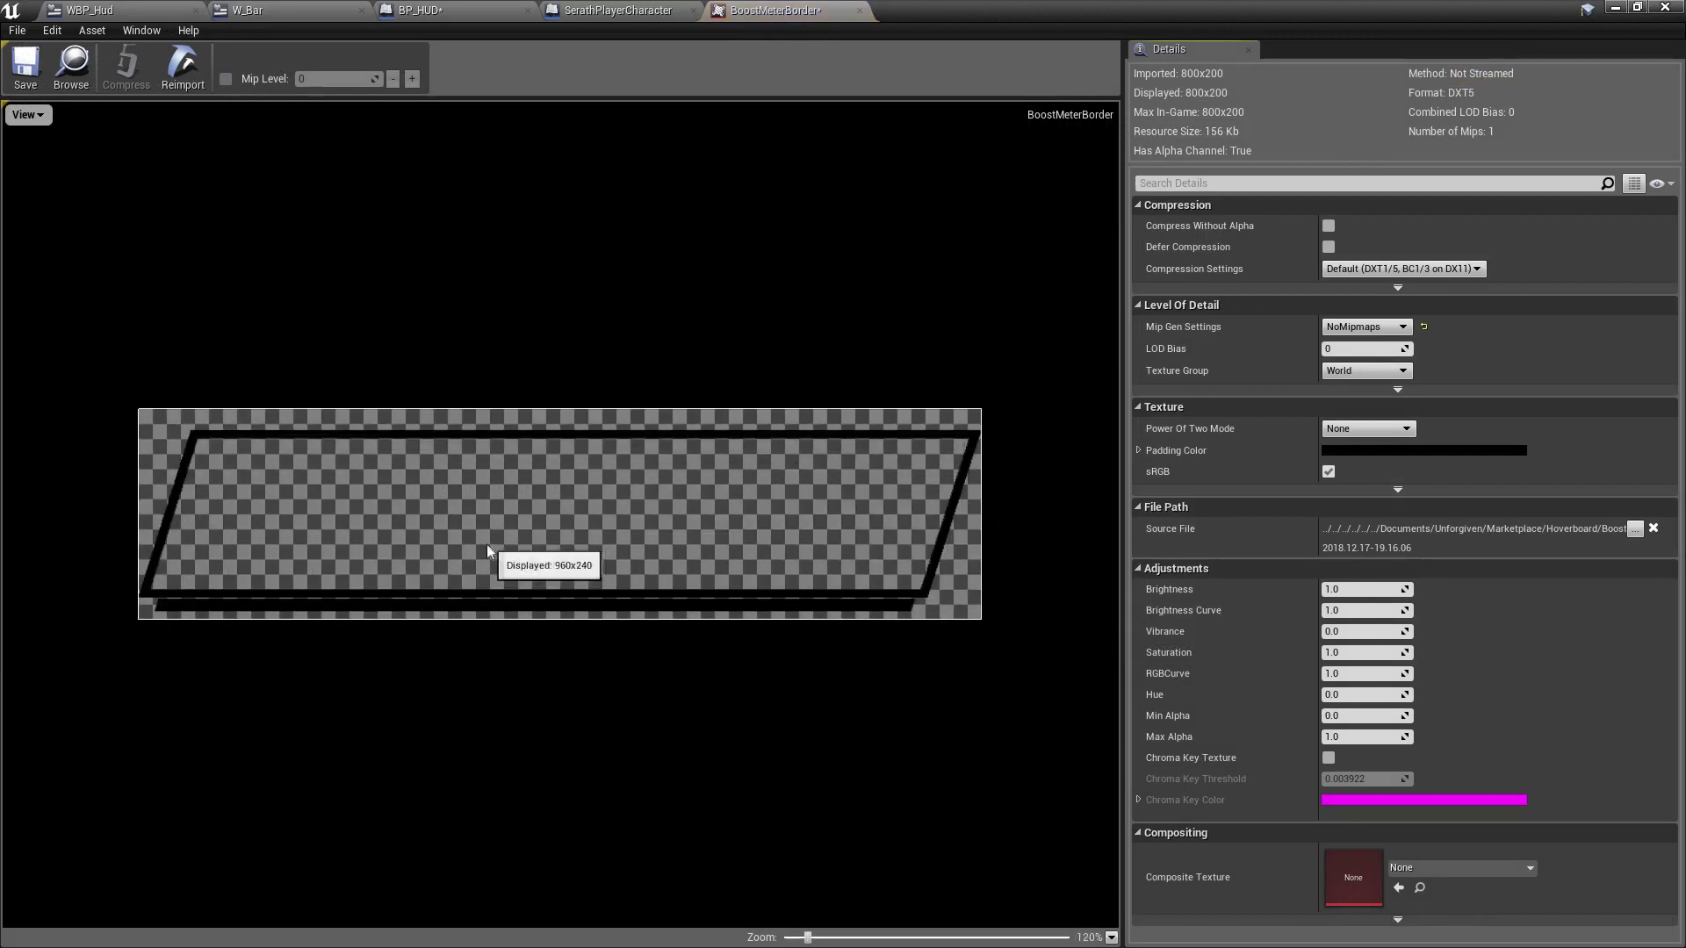
scroll(790, 518, "up", 2)
scroll(770, 515, "down", 1)
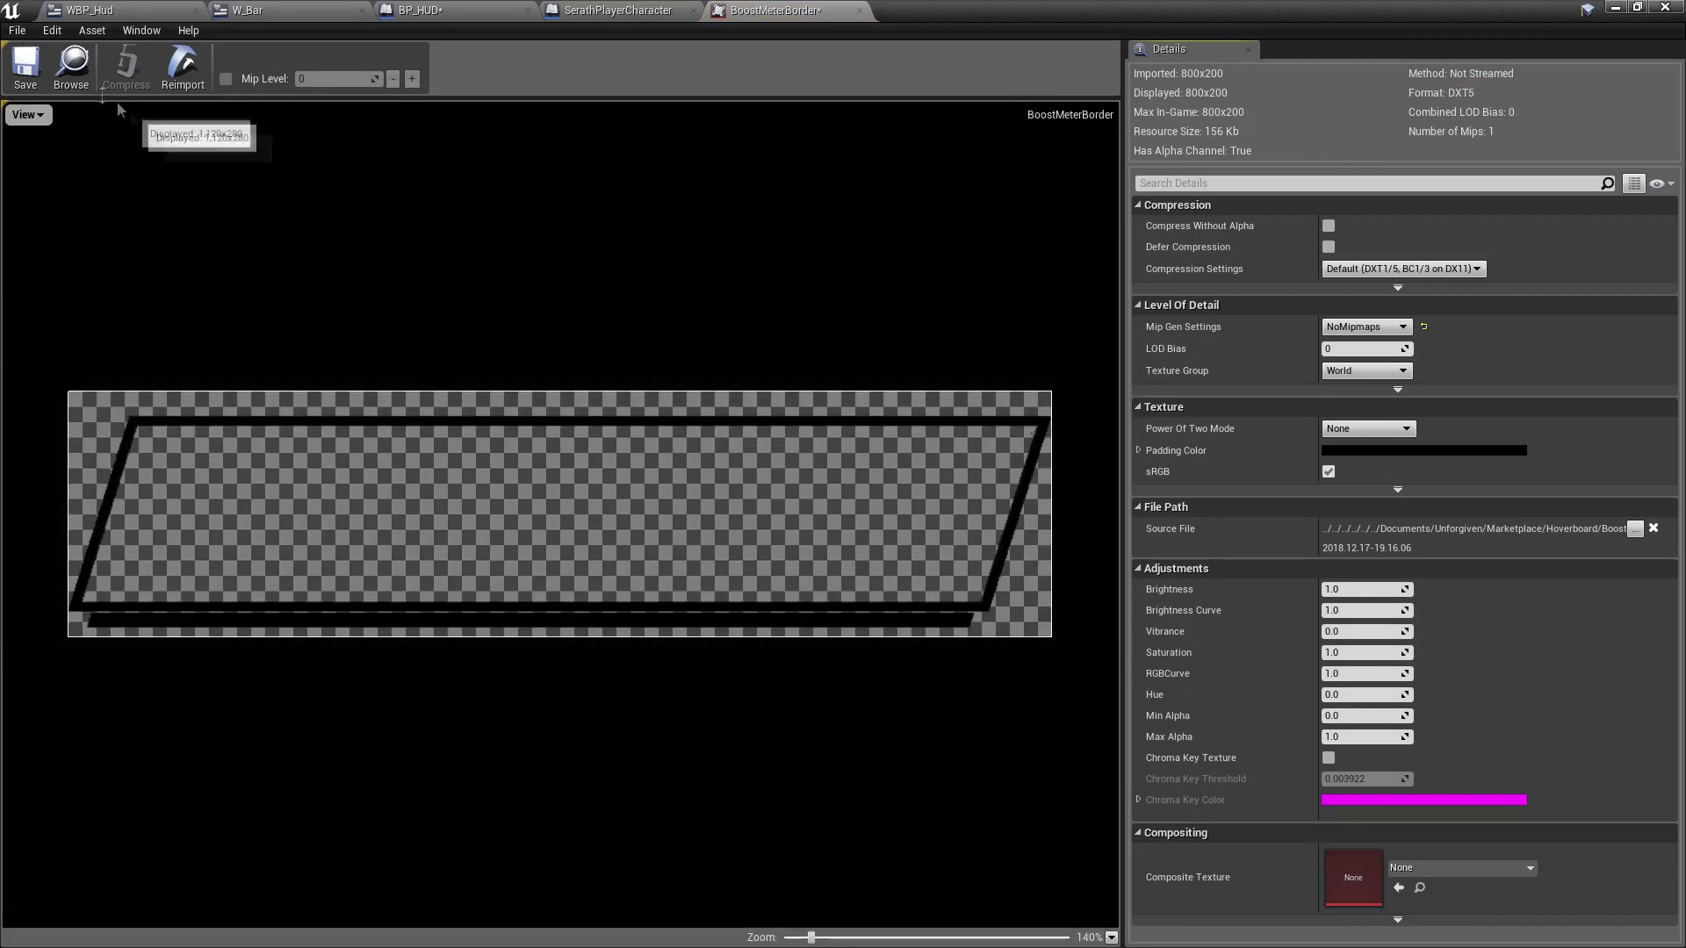
left_click(12, 75)
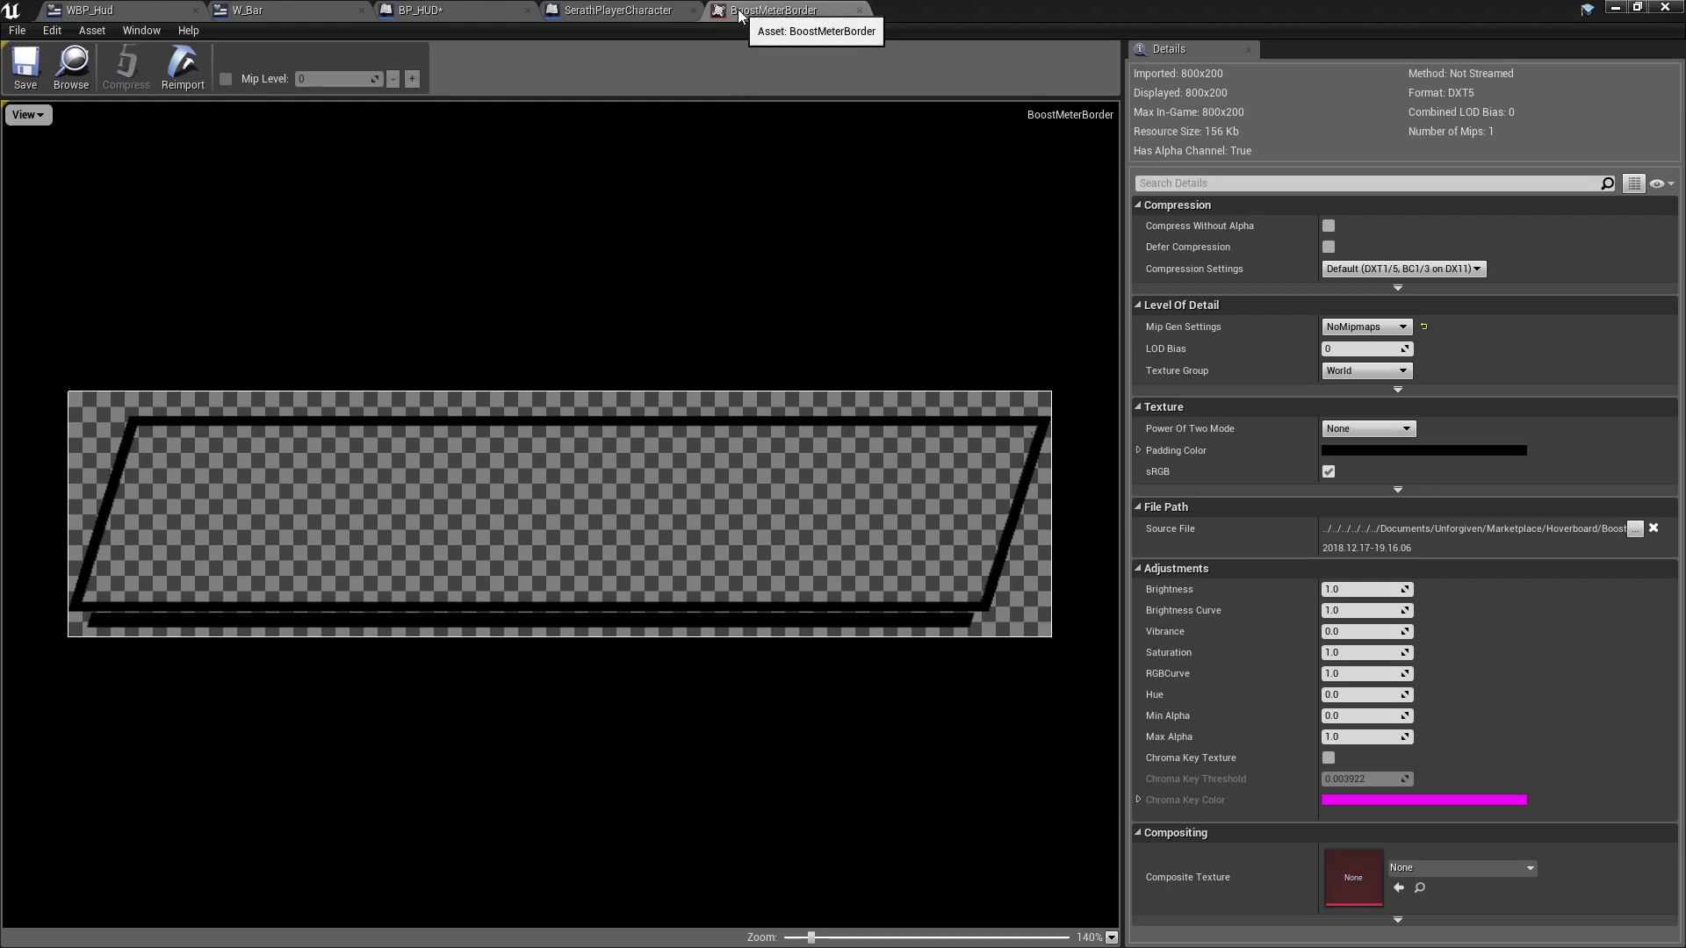
Open BoostMeterFill in its own texture editor, then select ProgressBar_0 in W_Bar's Designer.
key("ctrl+b")
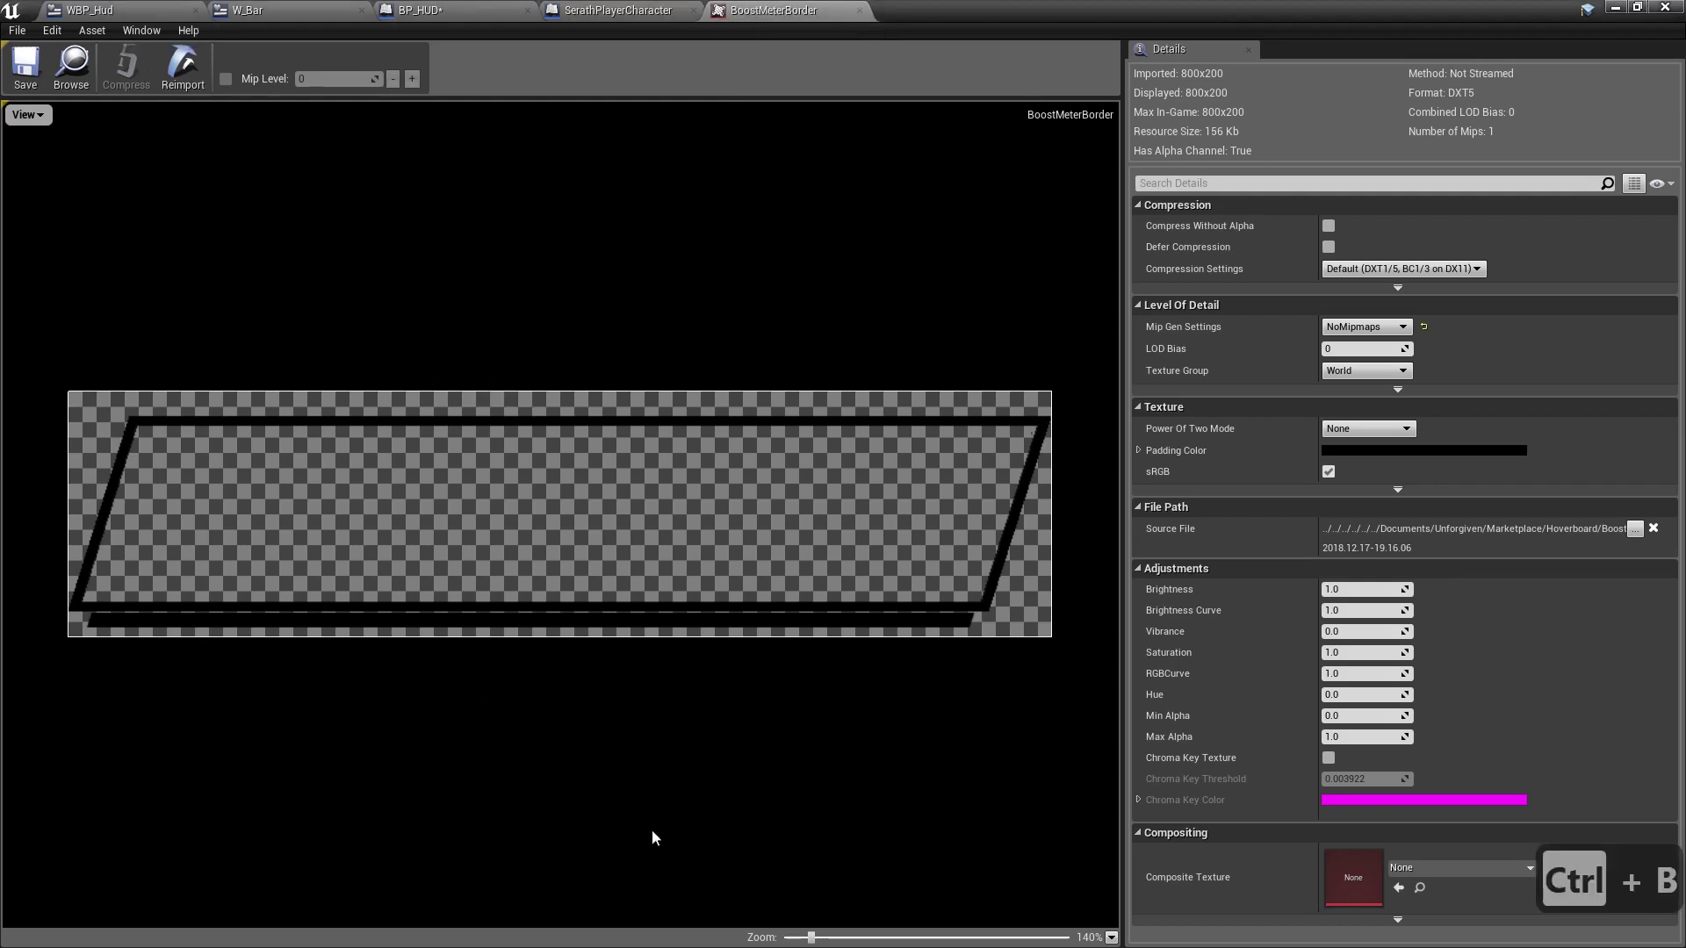
double_click(509, 660)
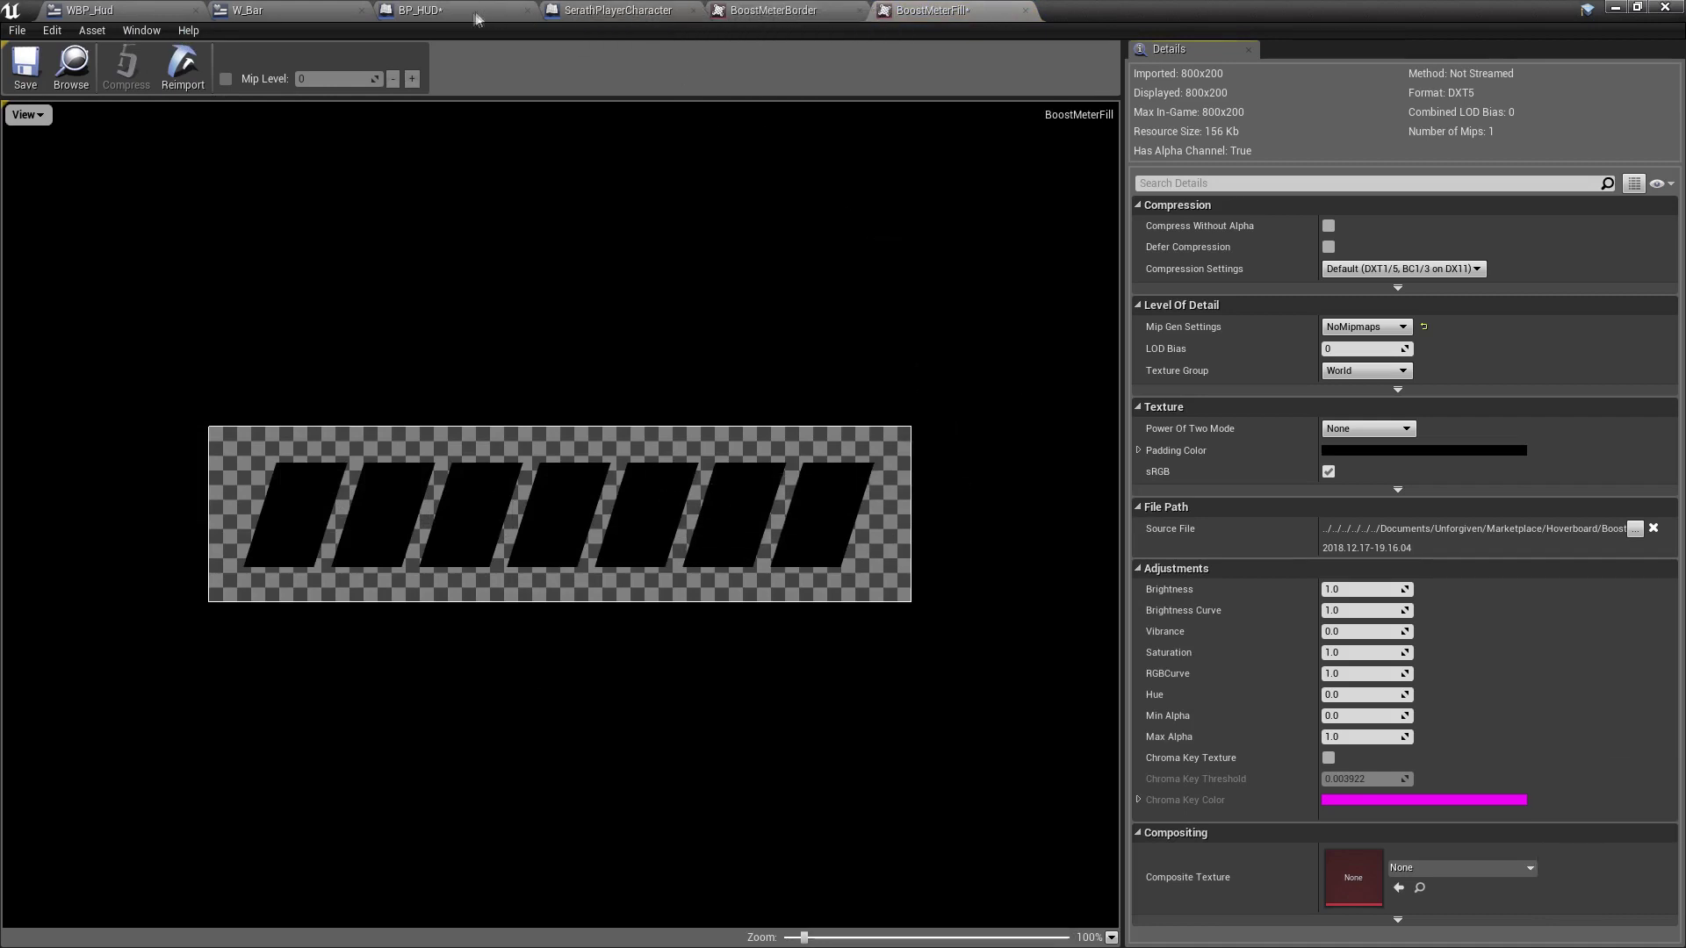
left_click(320, 18)
left_click(834, 418)
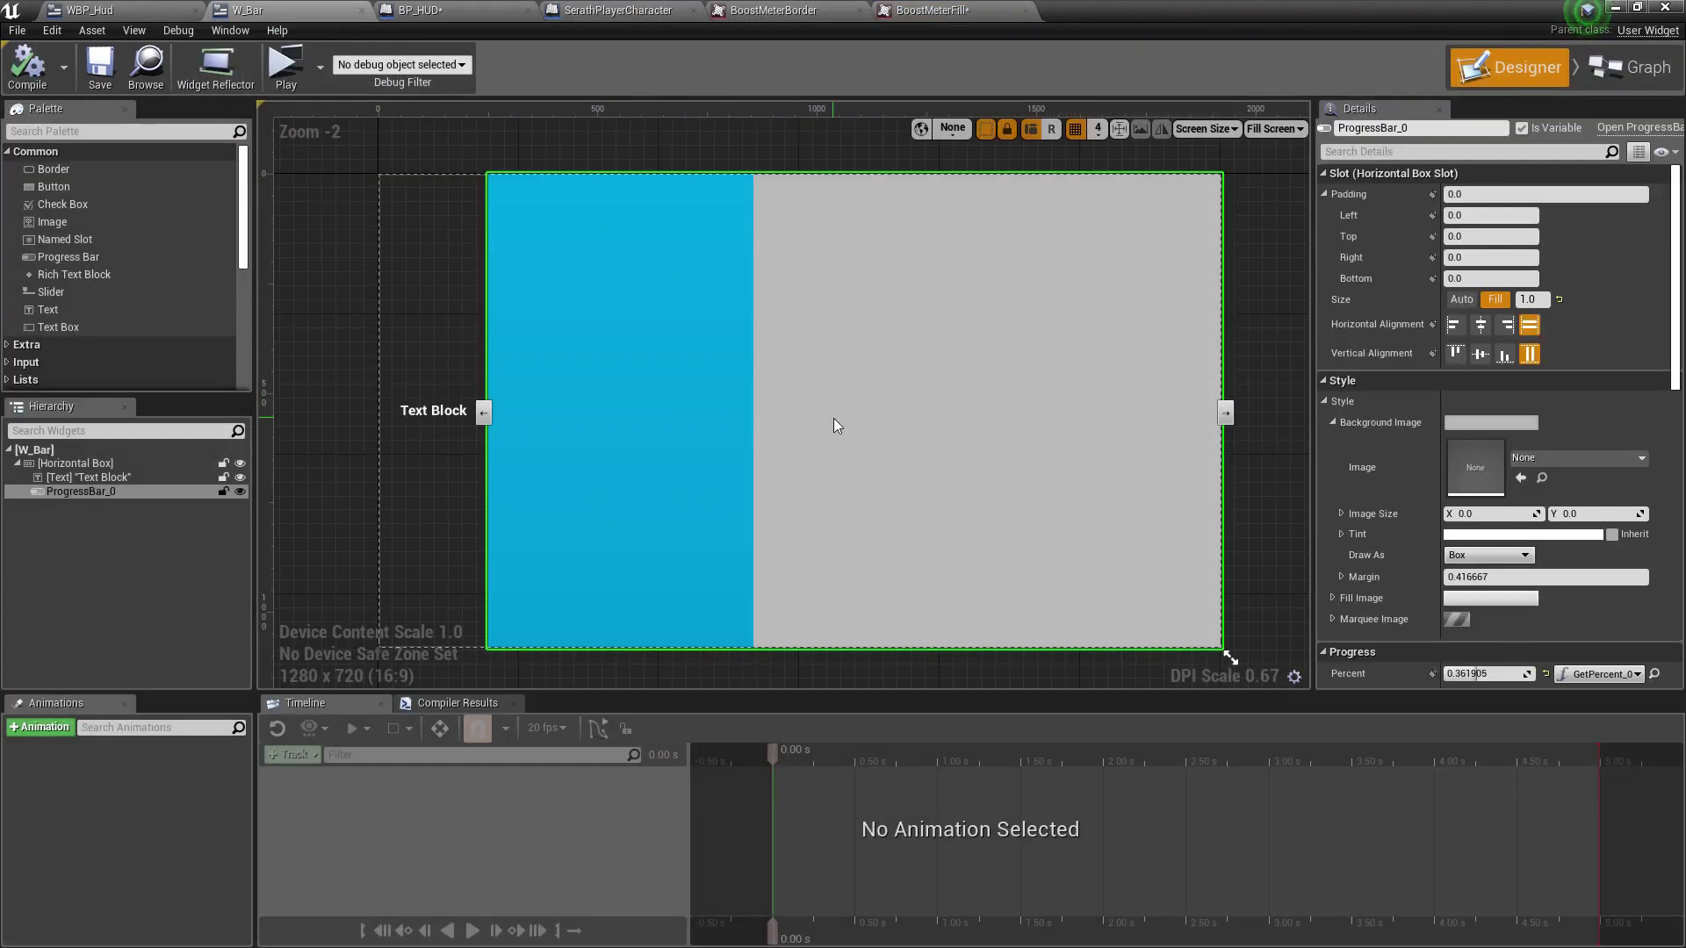
Set the progress bar's Background Image to BoostMeterBorder and Fill Image to BoostMeterFill.
left_click(1543, 458)
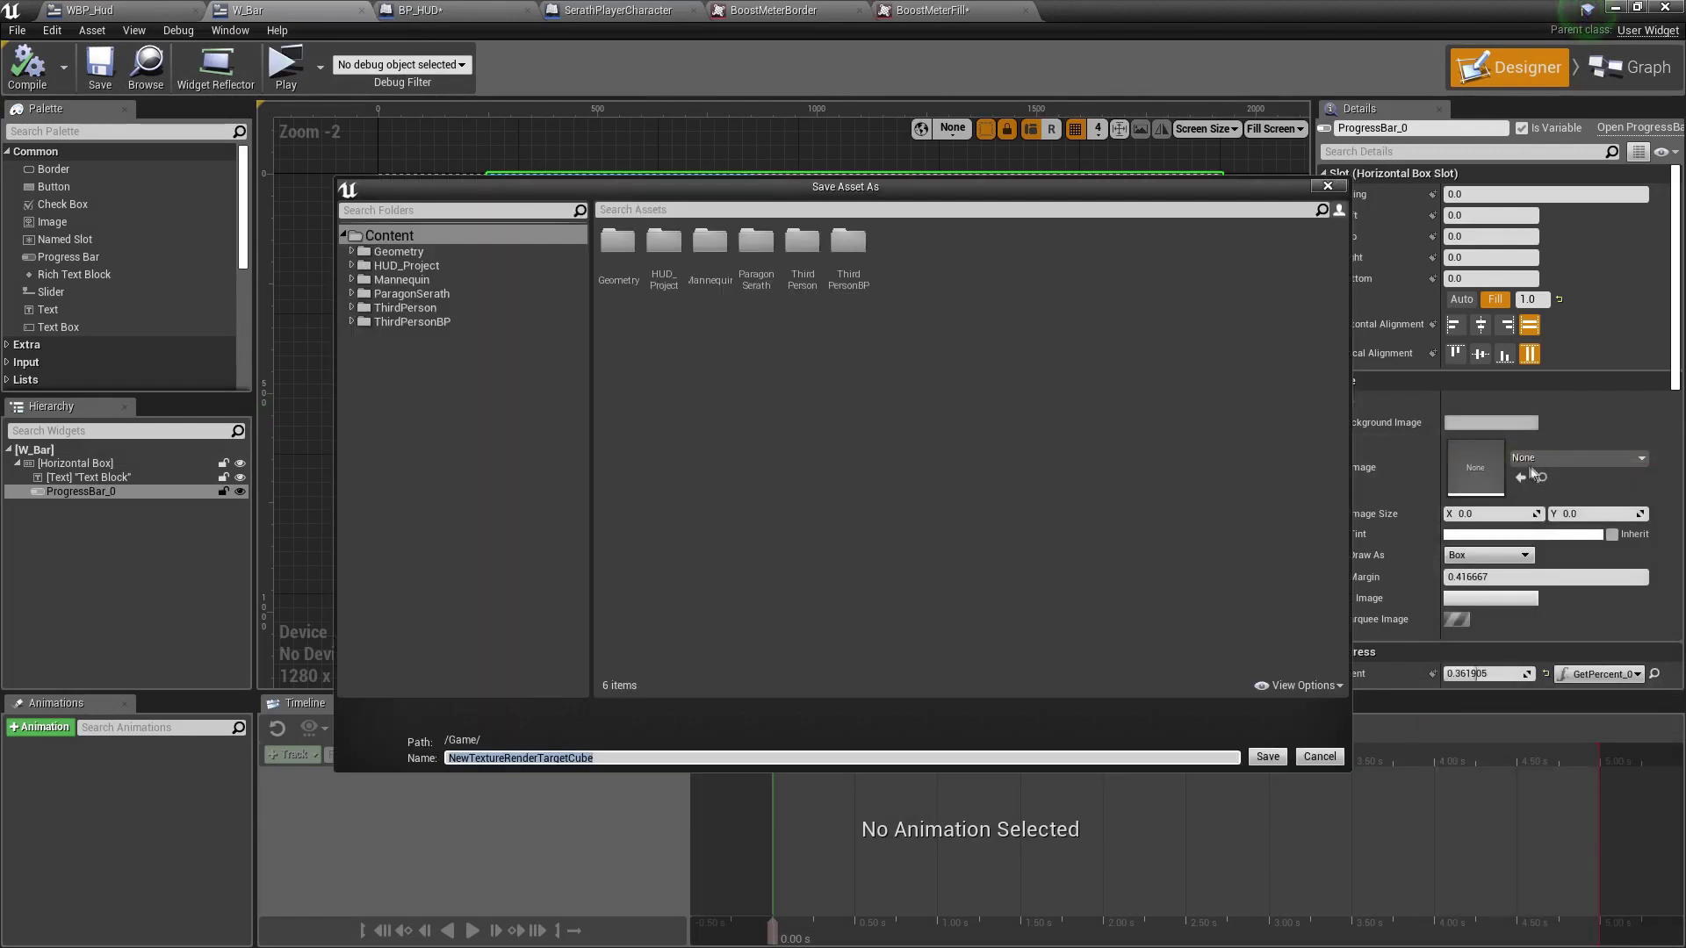
left_click(1346, 189)
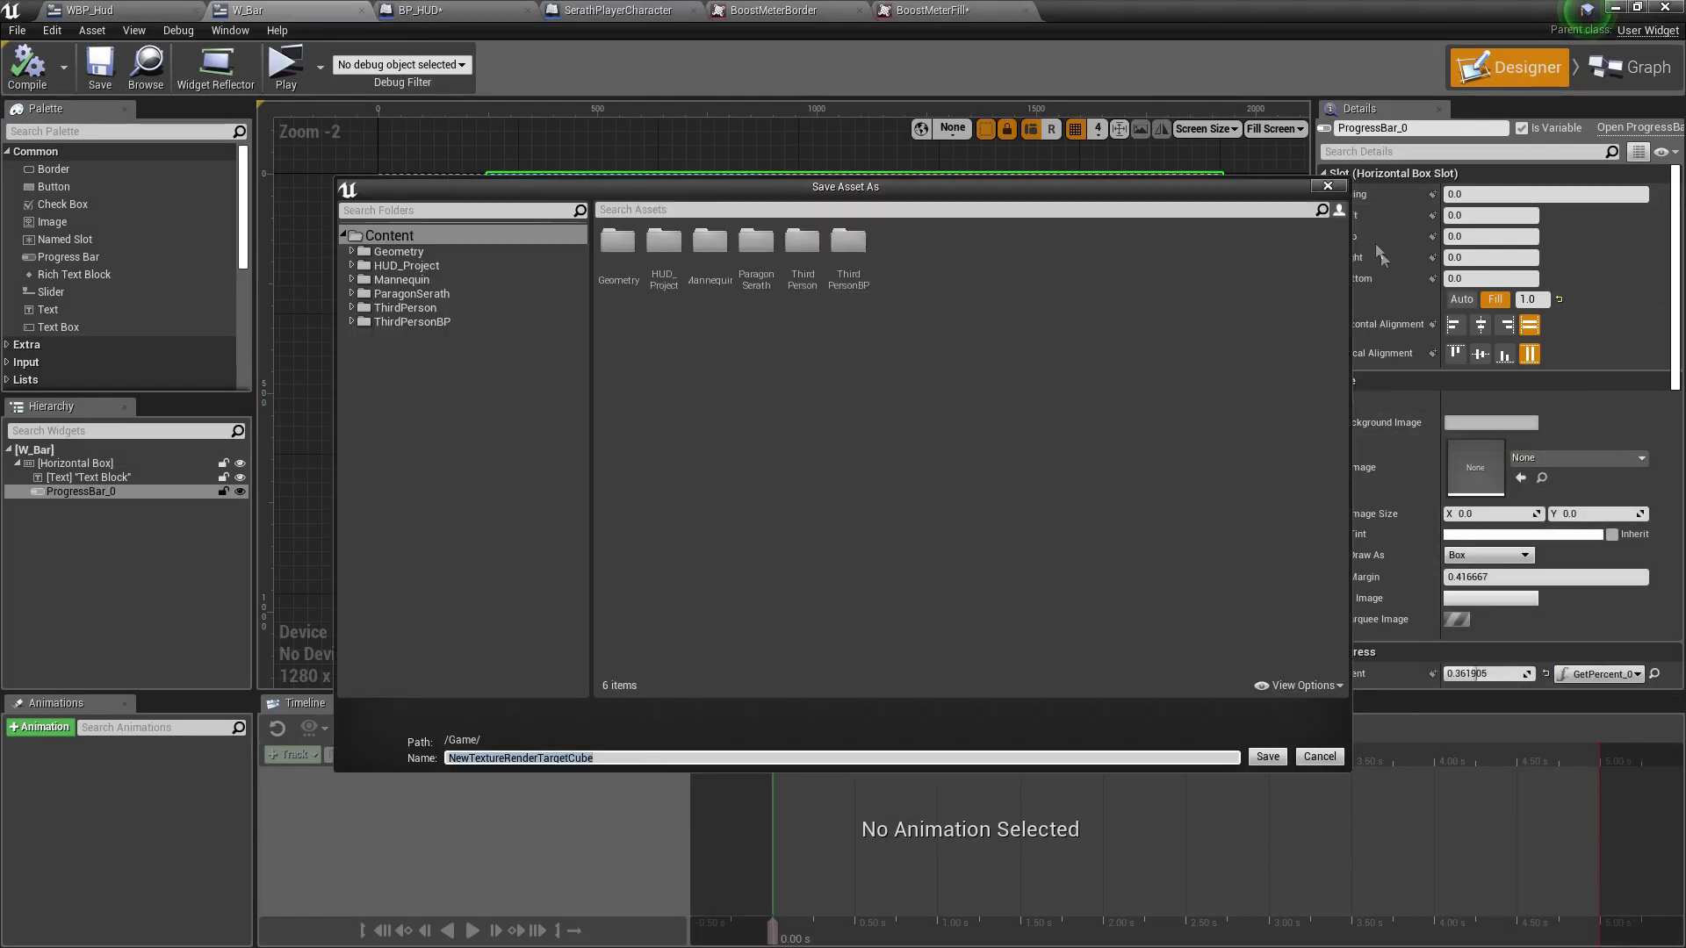
left_click(1326, 185)
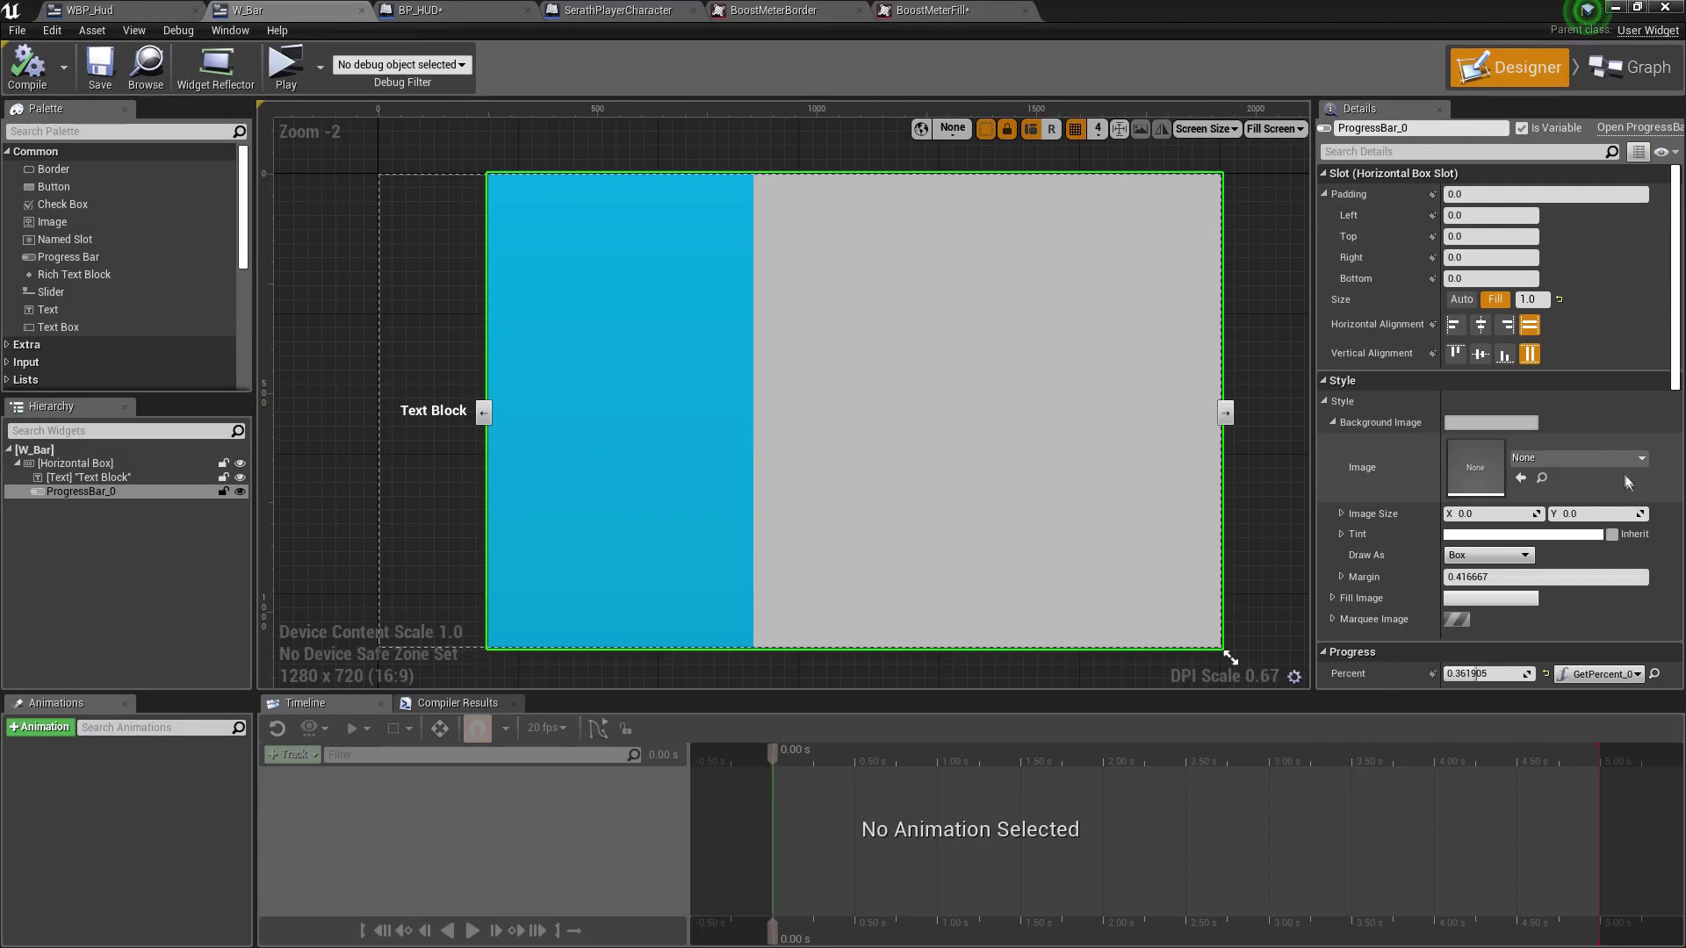
left_click(1600, 457)
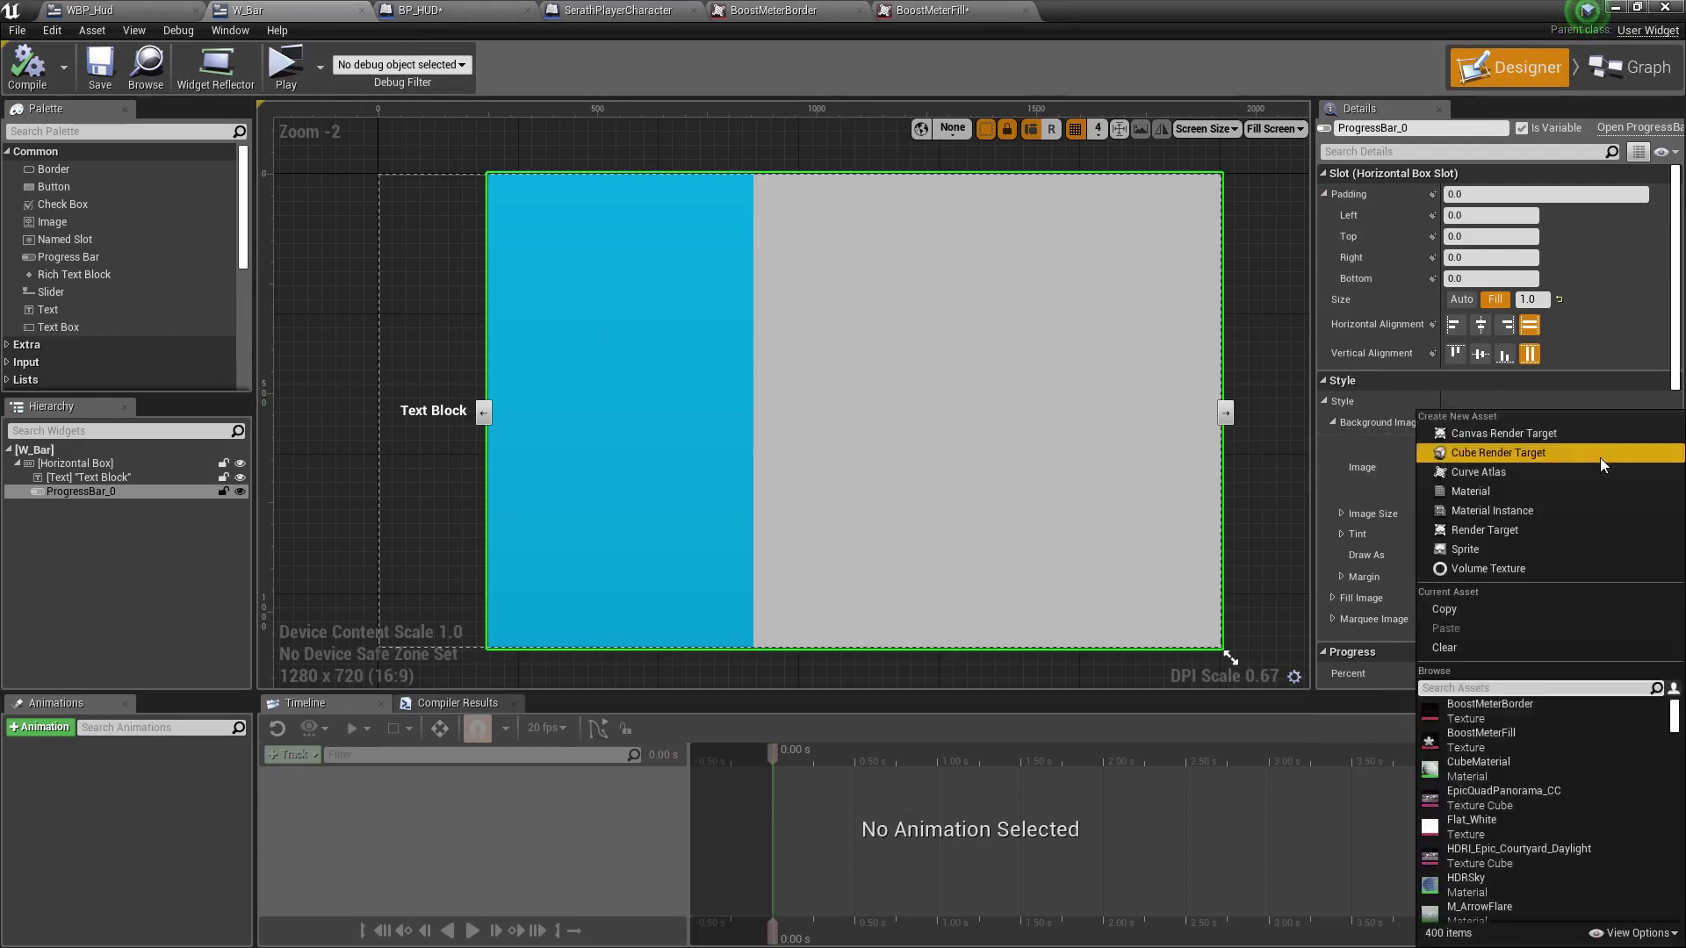
left_click(1522, 720)
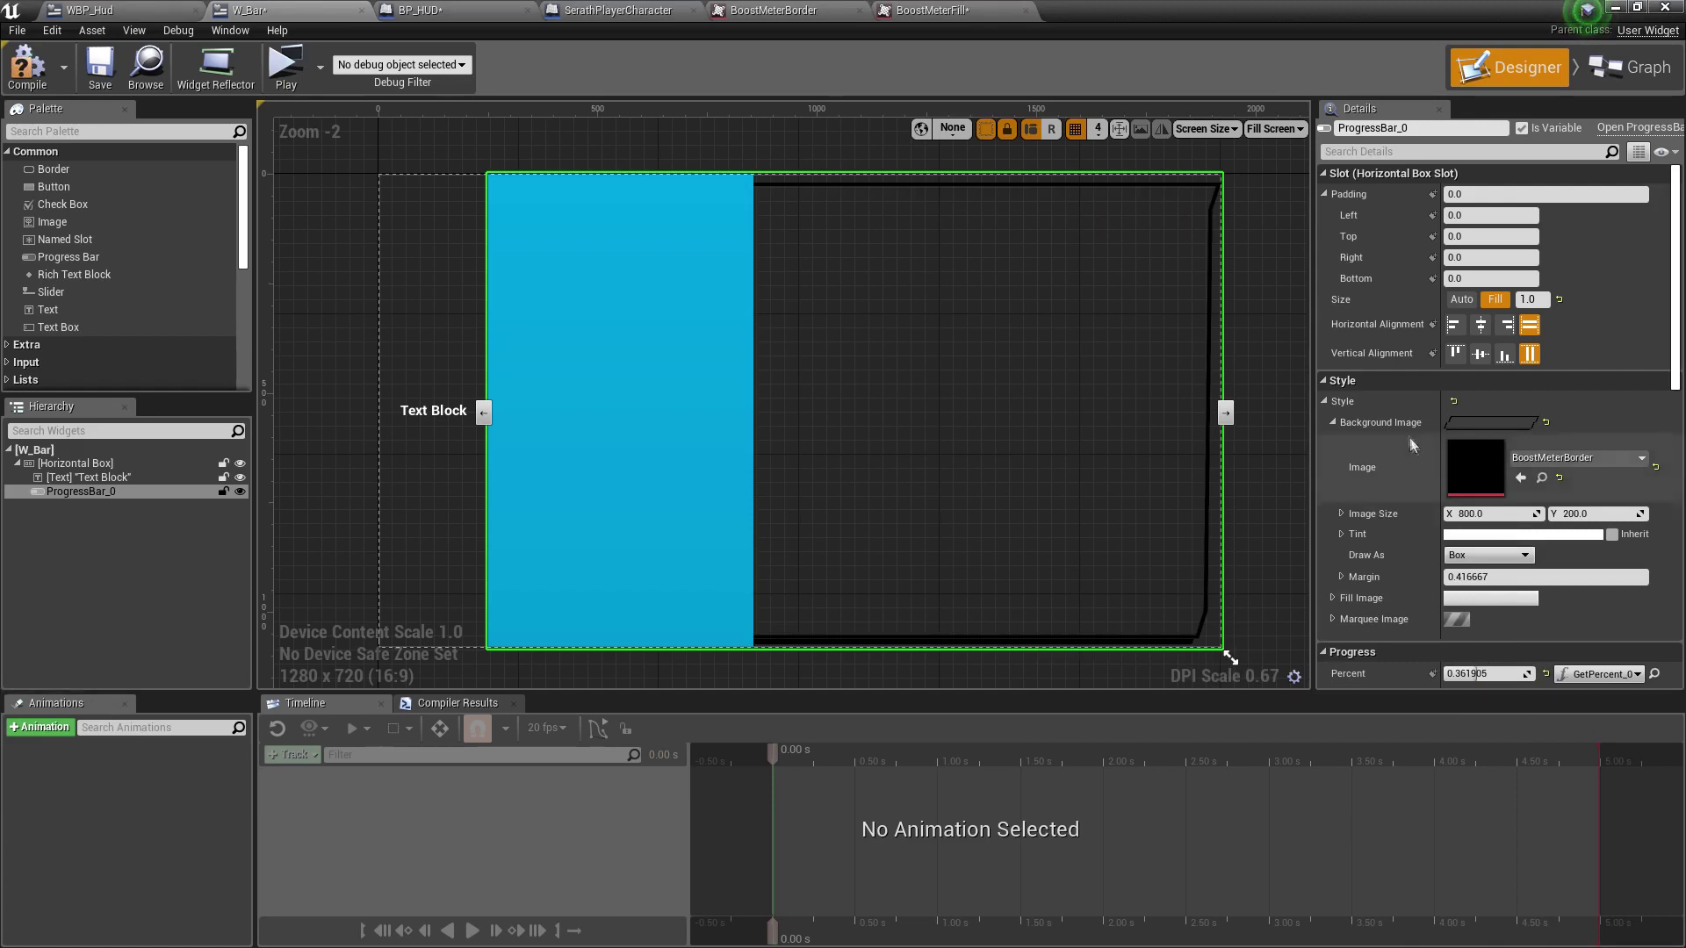
scroll(1440, 535, "down", 1)
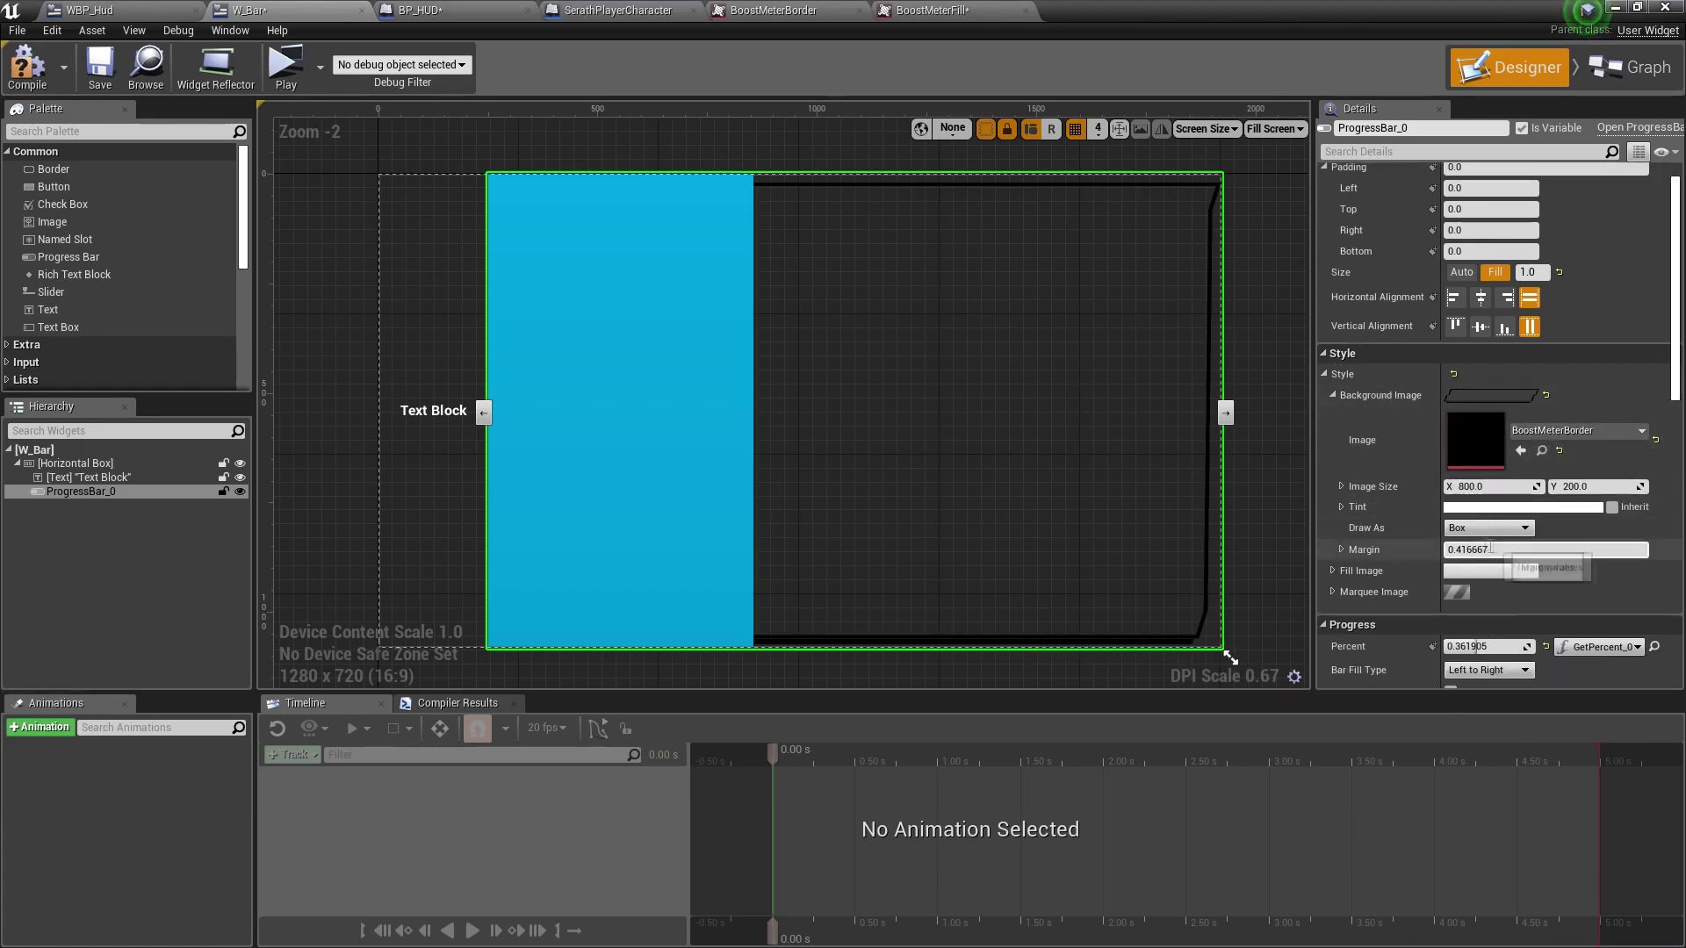
left_click(1329, 573)
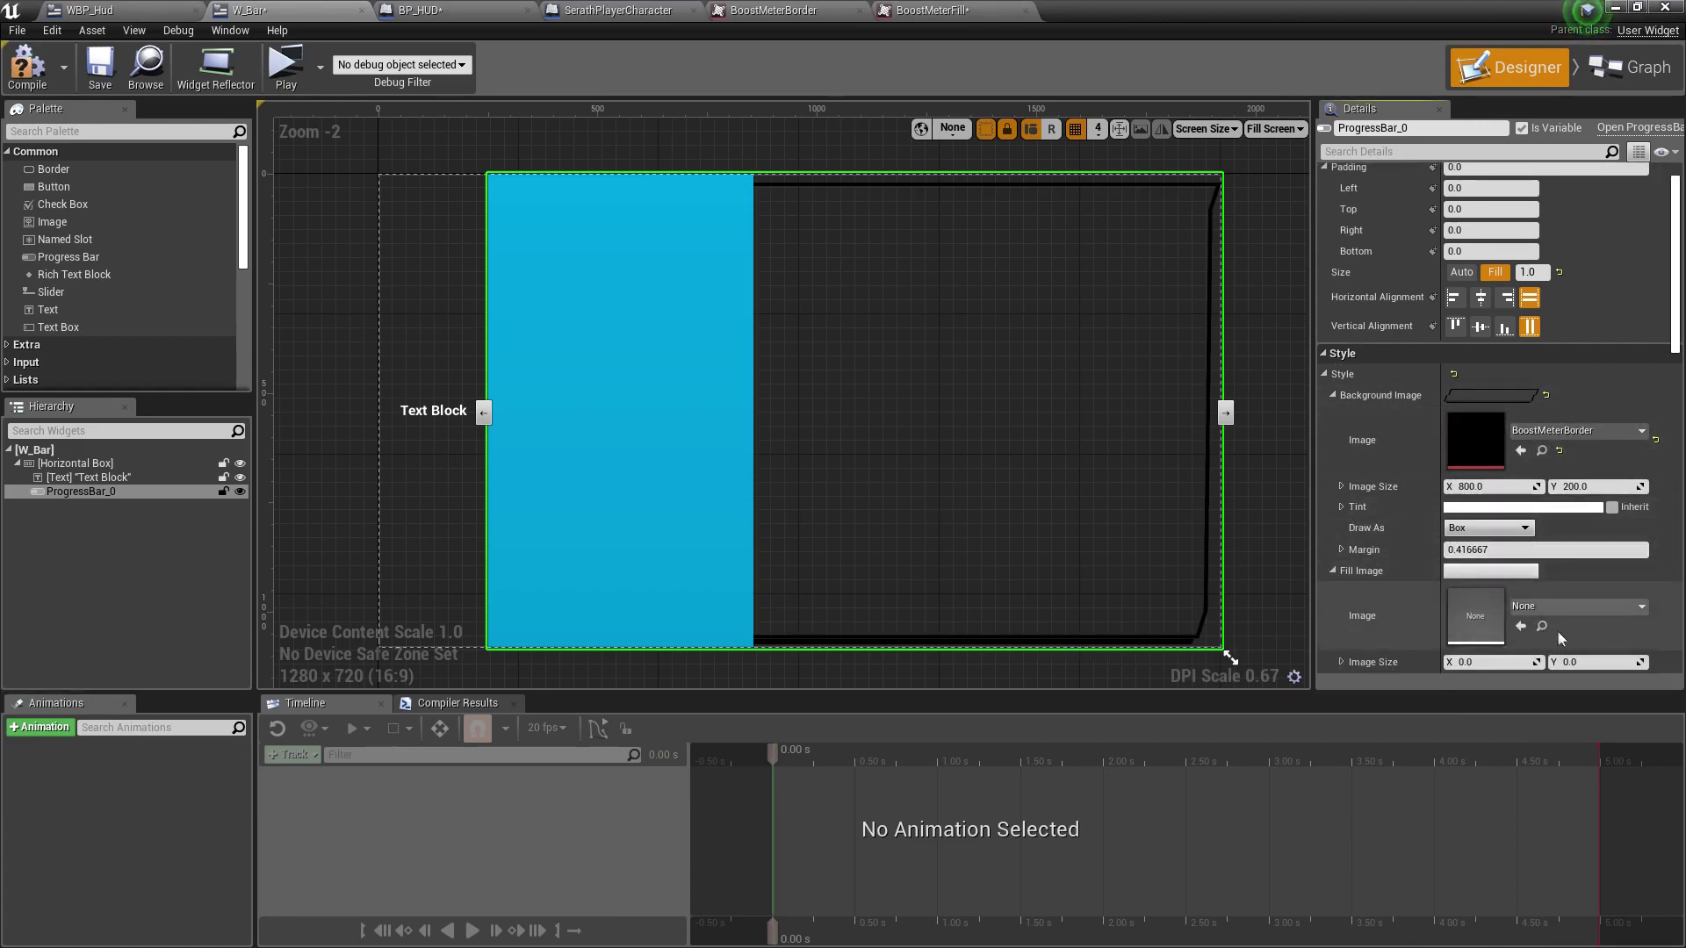
left_click(1563, 607)
left_click(1488, 386)
Set Draw As to Image for both the background and fill images.
scroll(777, 503, "down", 1)
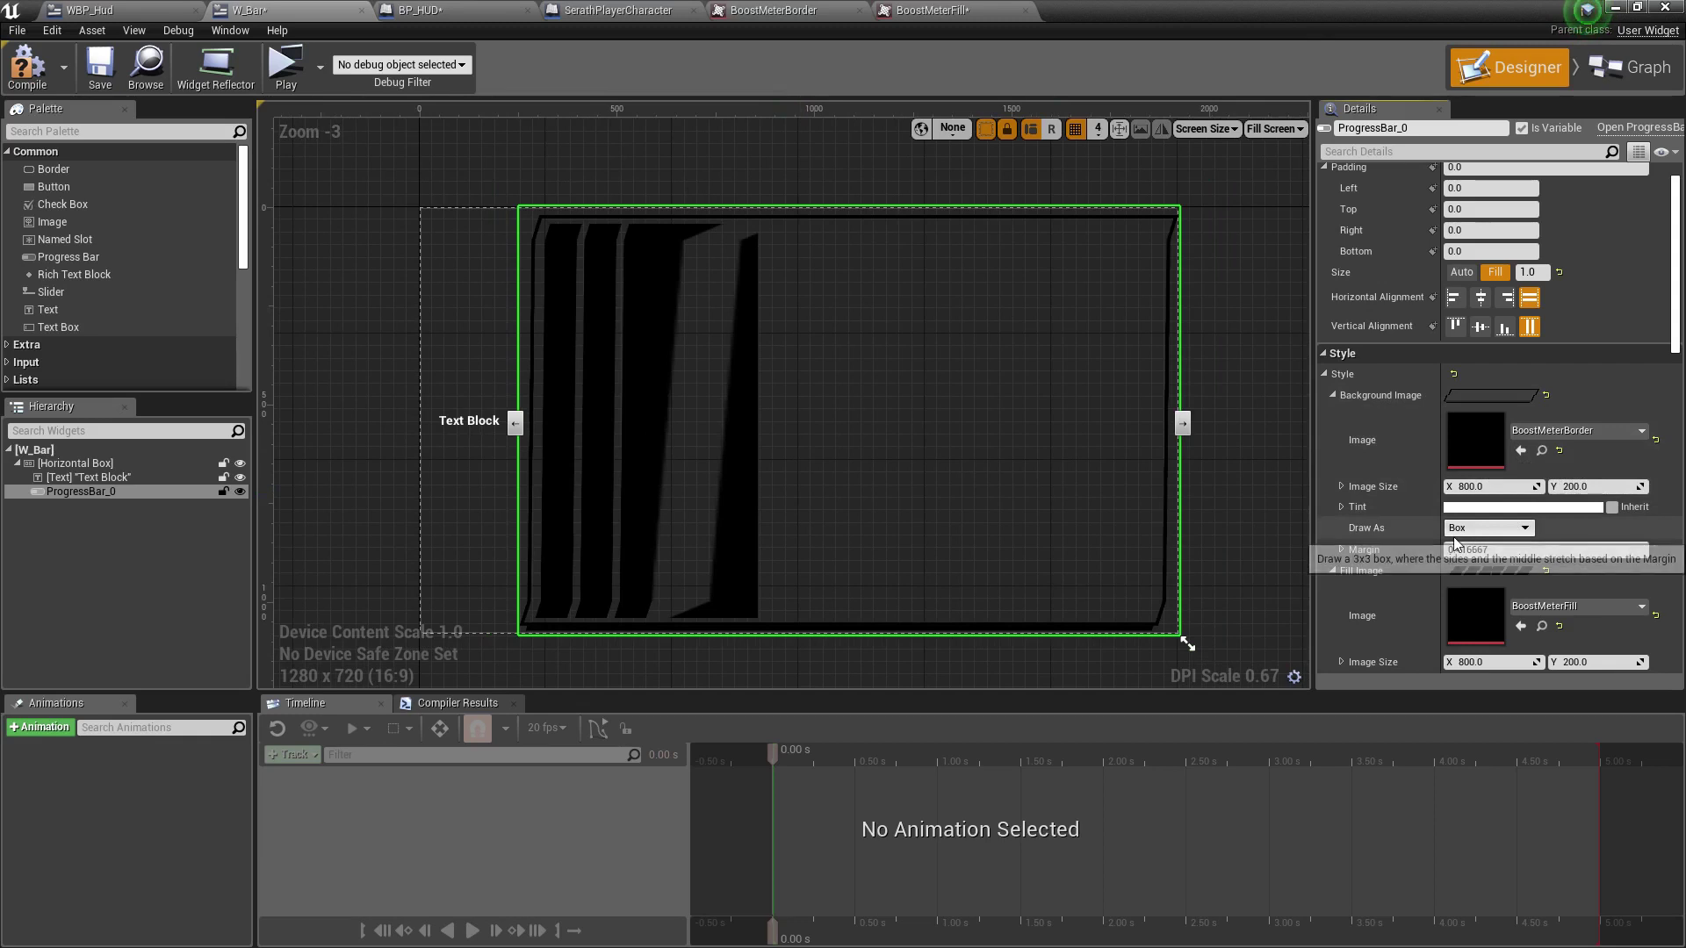
left_click(1500, 529)
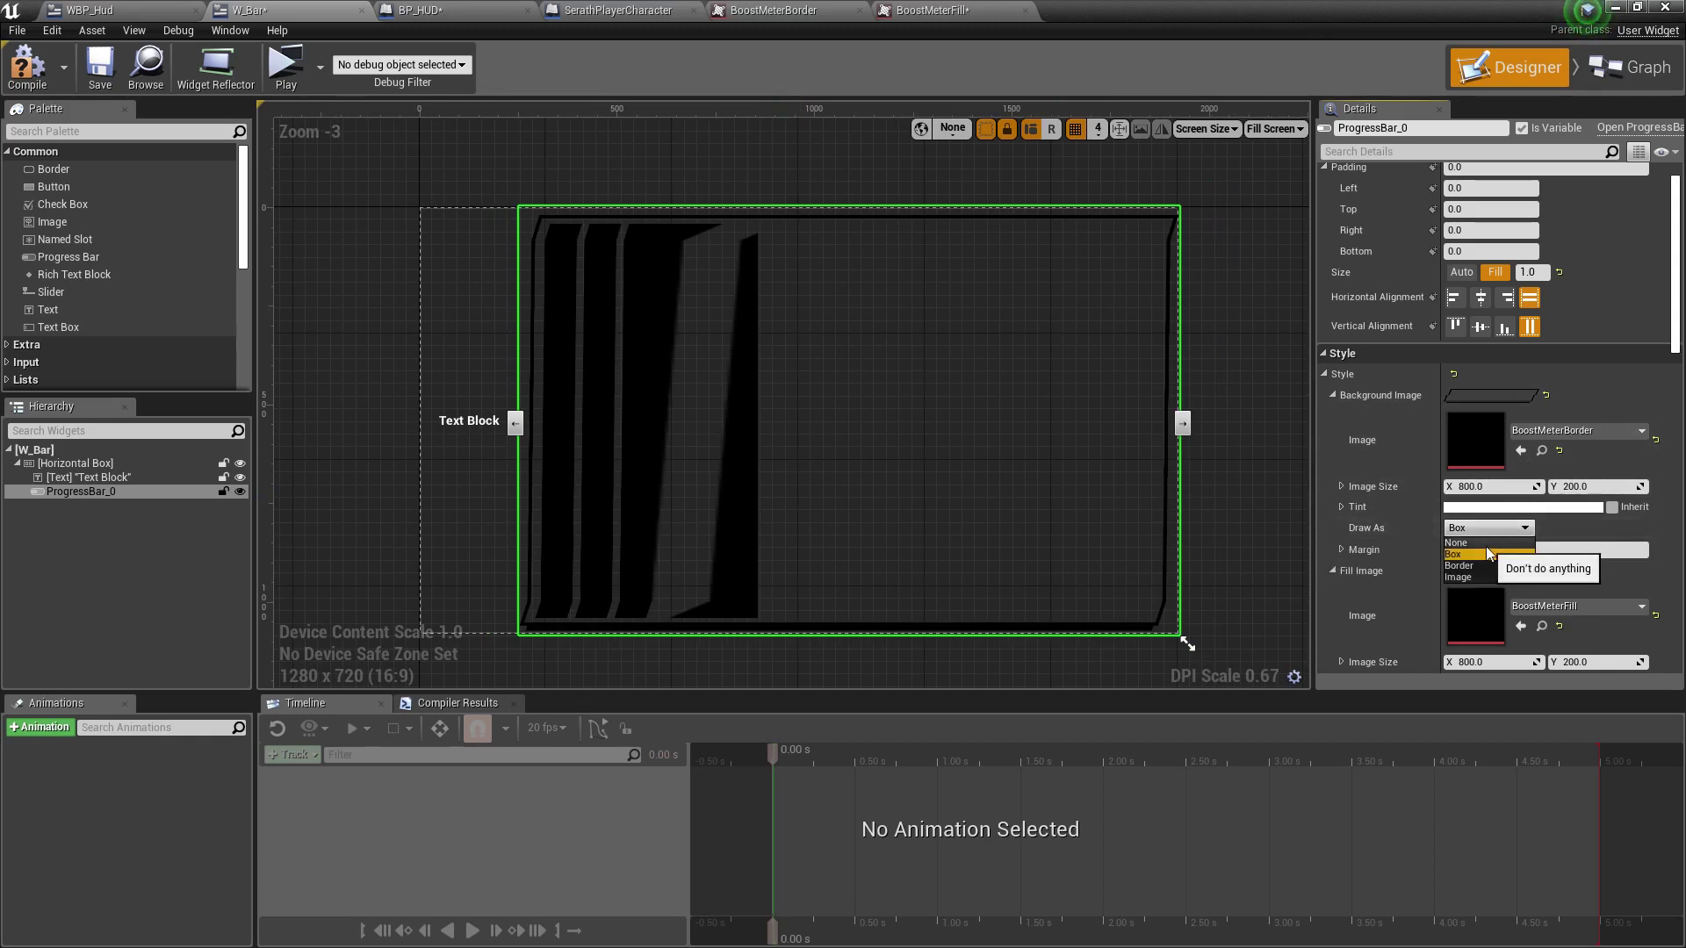
left_click(1471, 576)
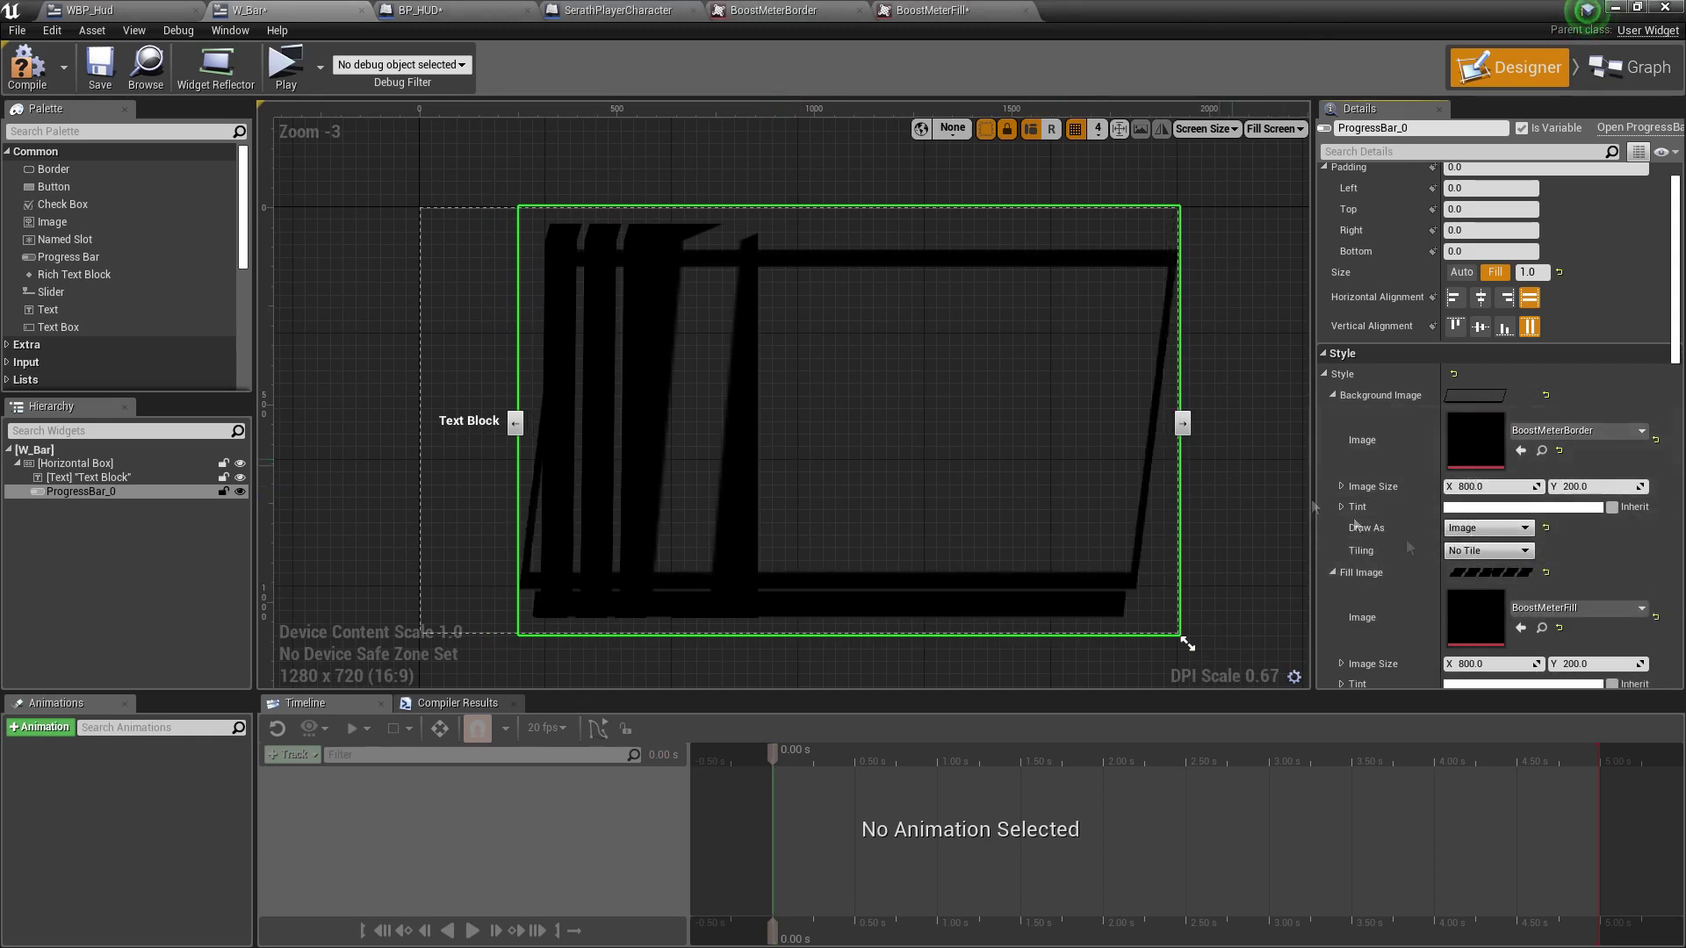
scroll(1490, 596, "down", 2)
left_click(1490, 596)
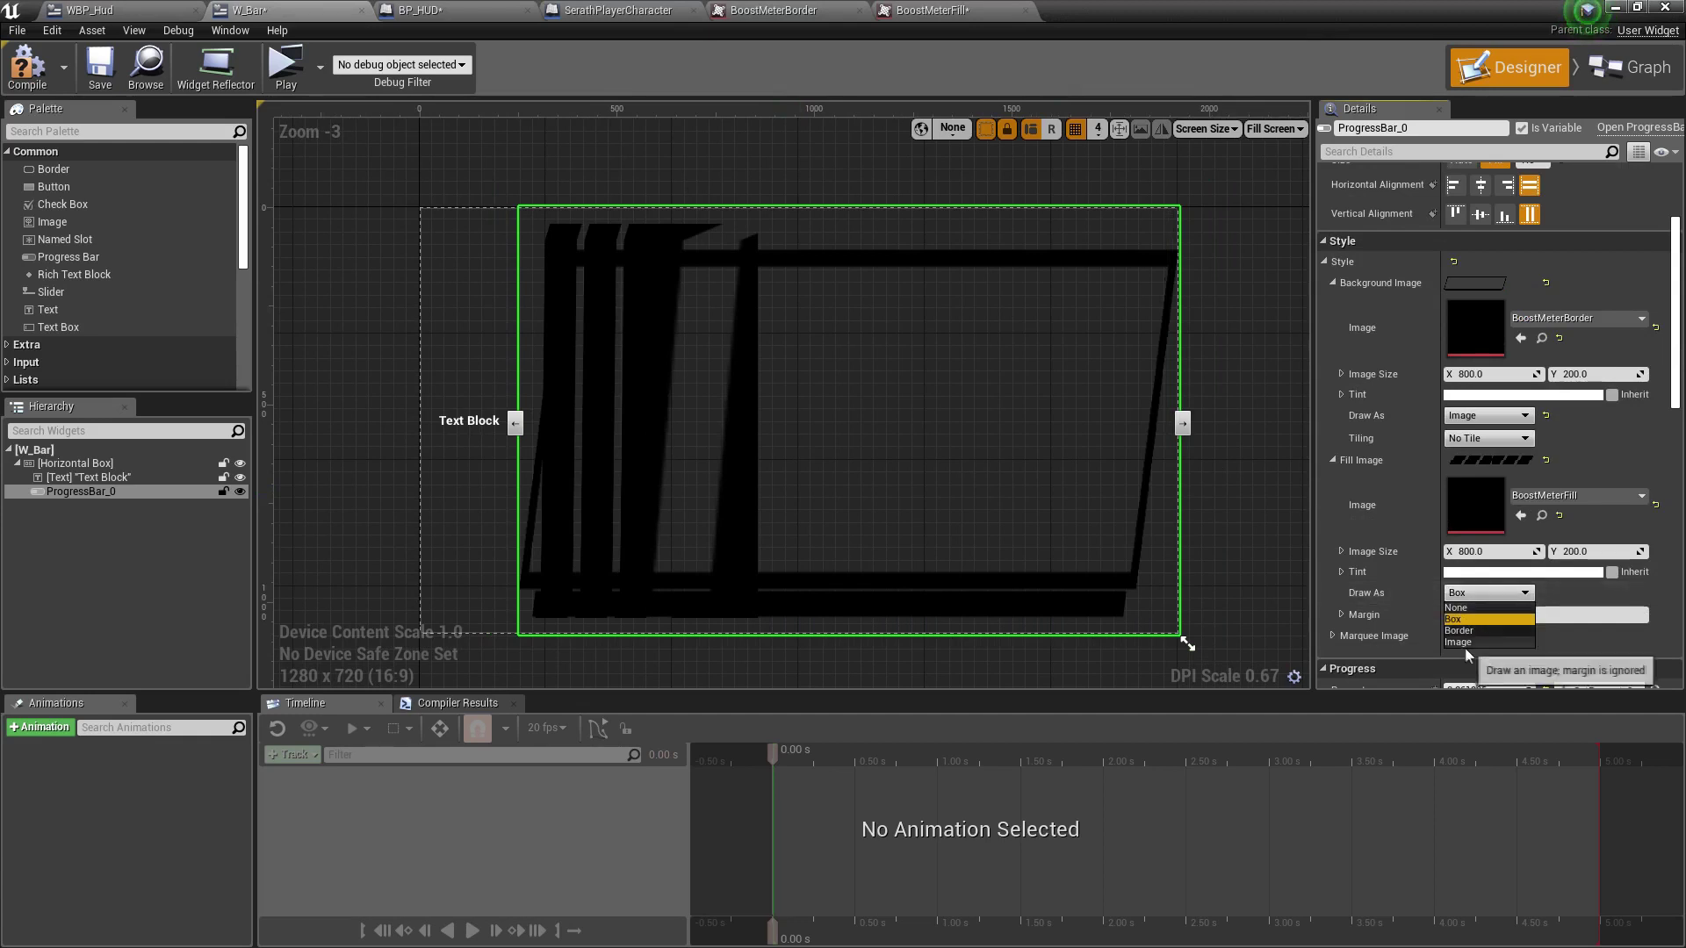
left_click(1462, 645)
scroll(808, 420, "down", 2)
scroll(860, 436, "up", 2)
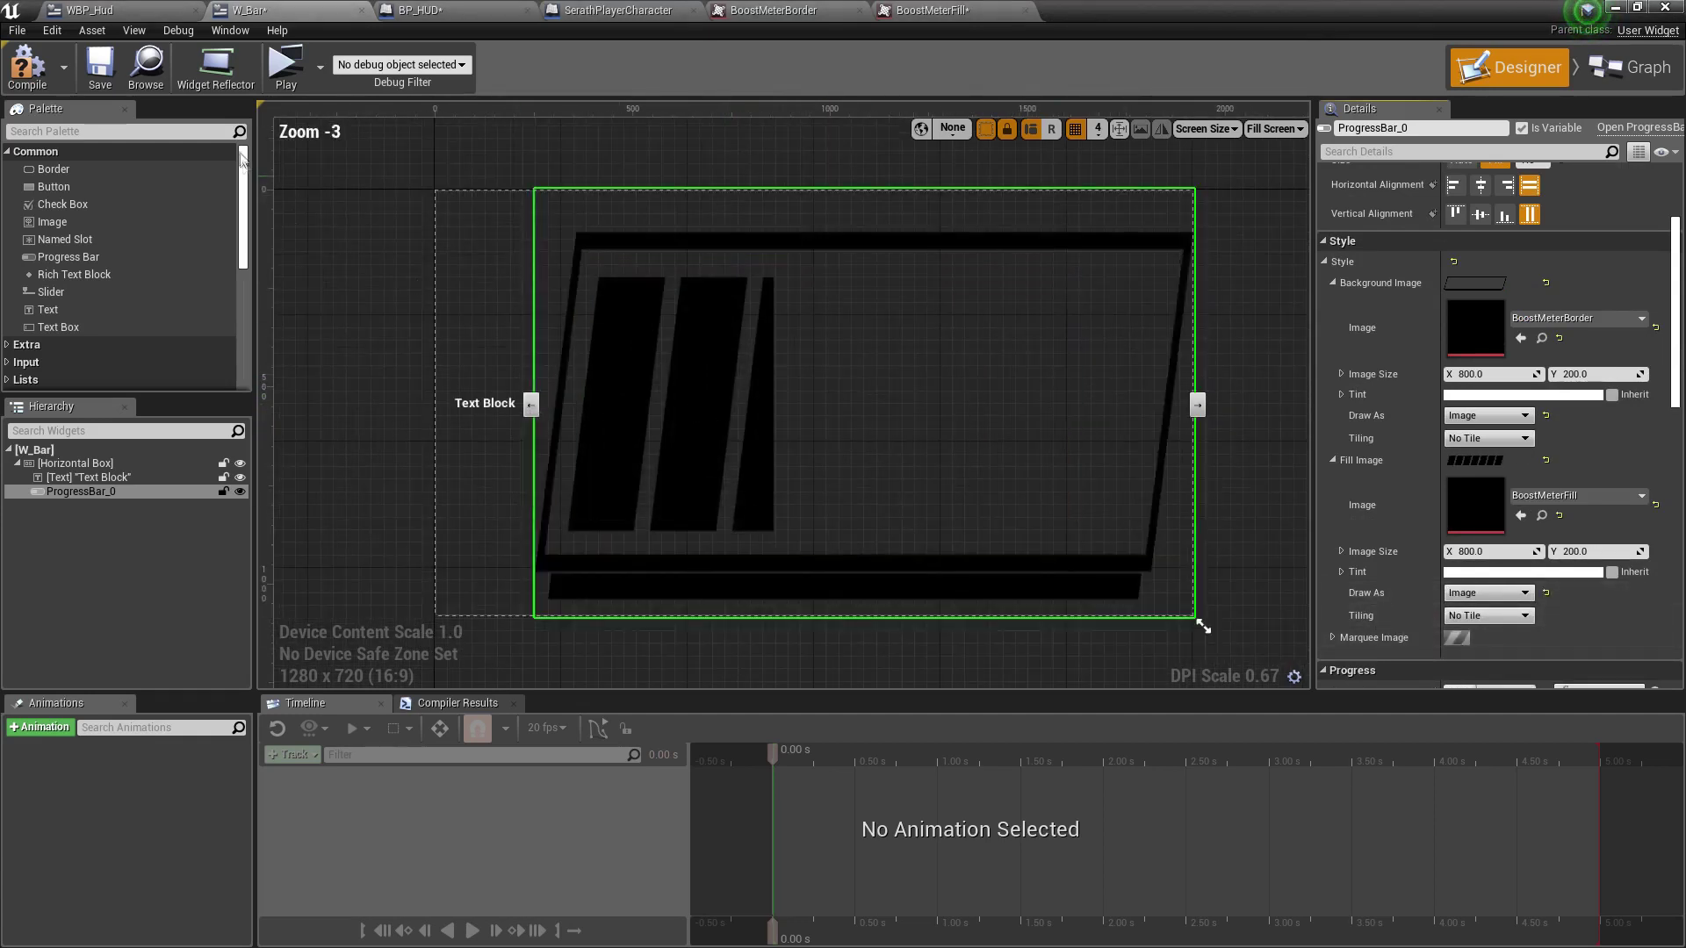
Save and compile W_Bar, then play to check the skinned Vida and Mana bars.
left_click(99, 65)
left_click(19, 77)
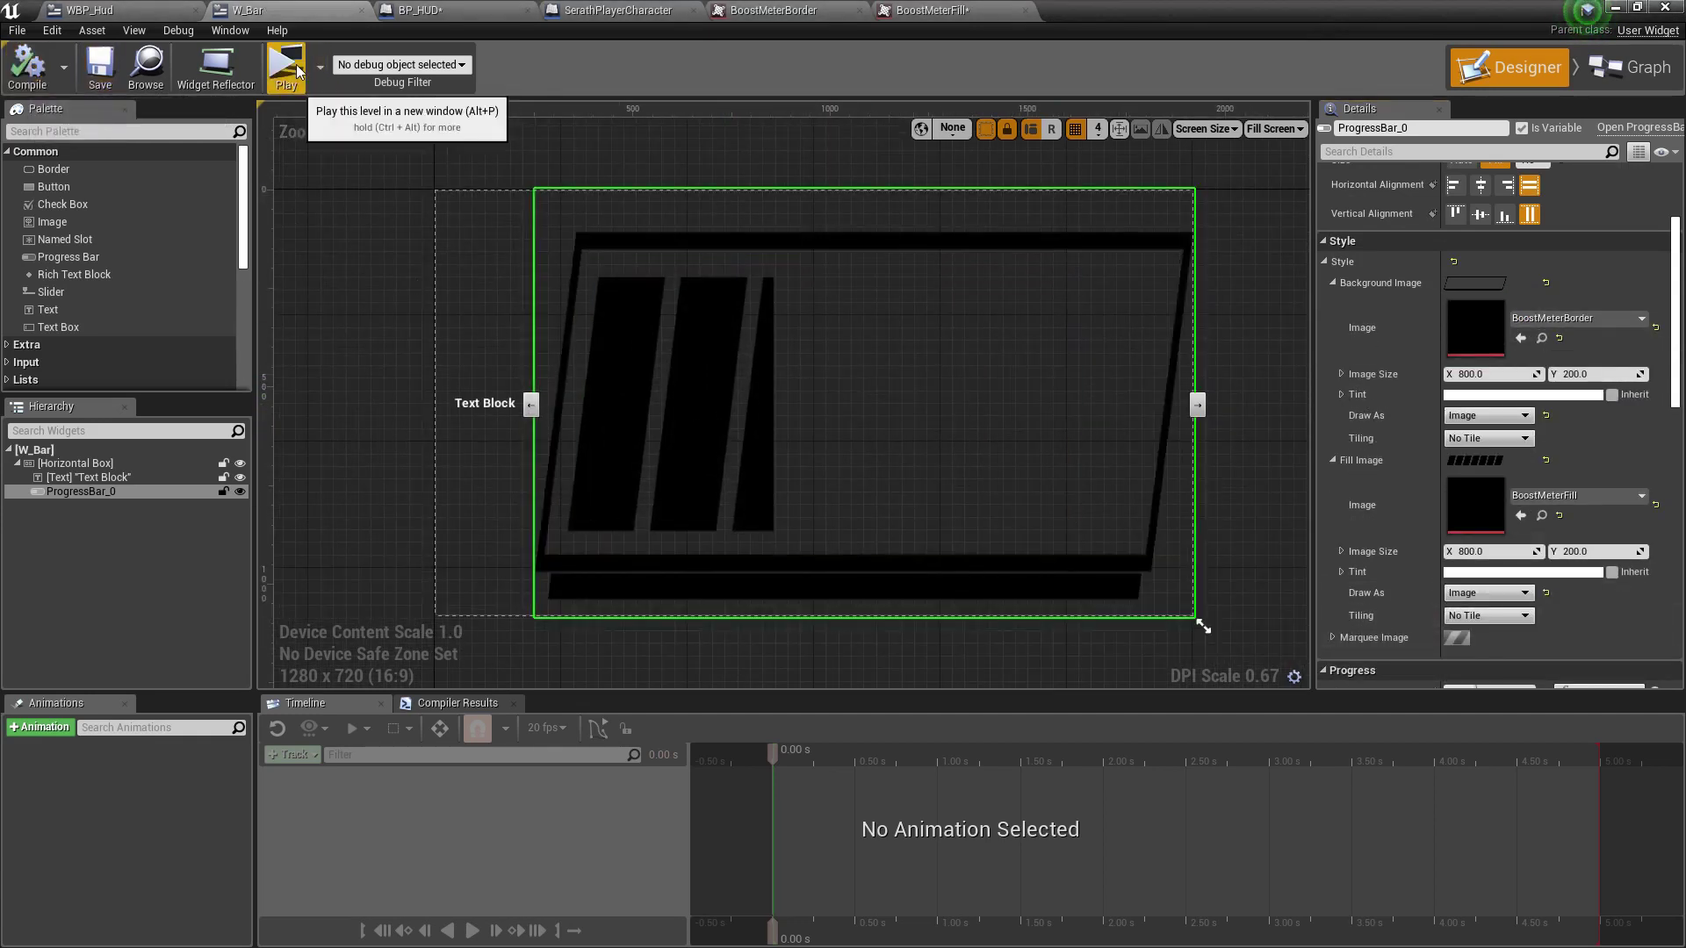
left_click(287, 68)
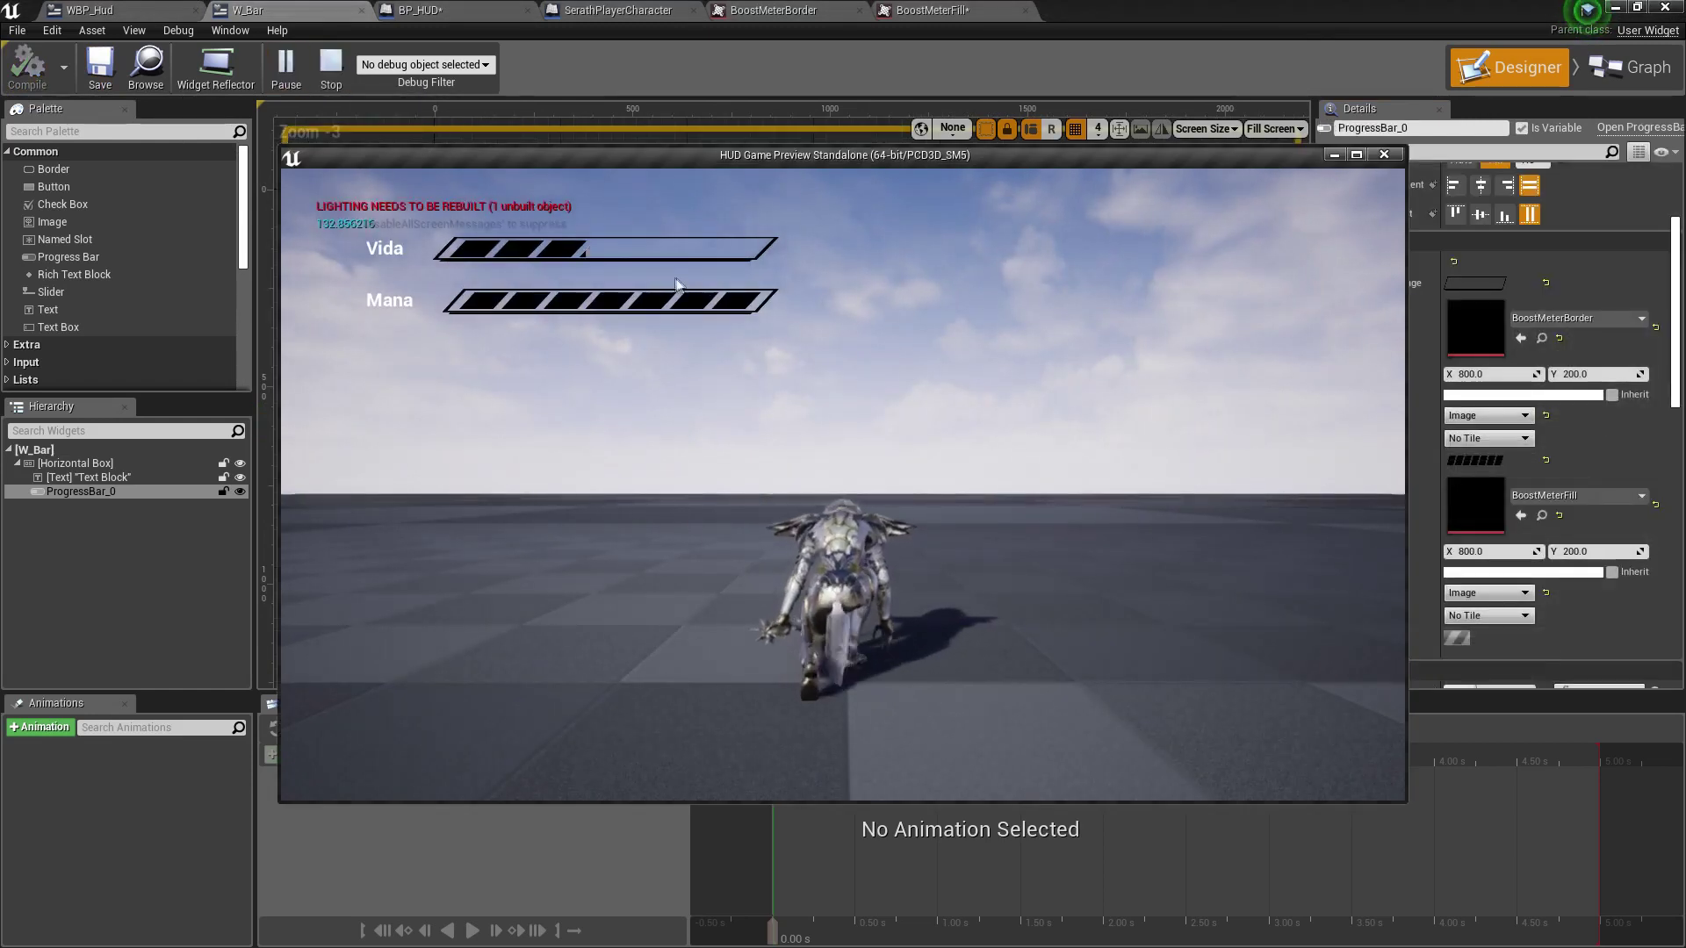